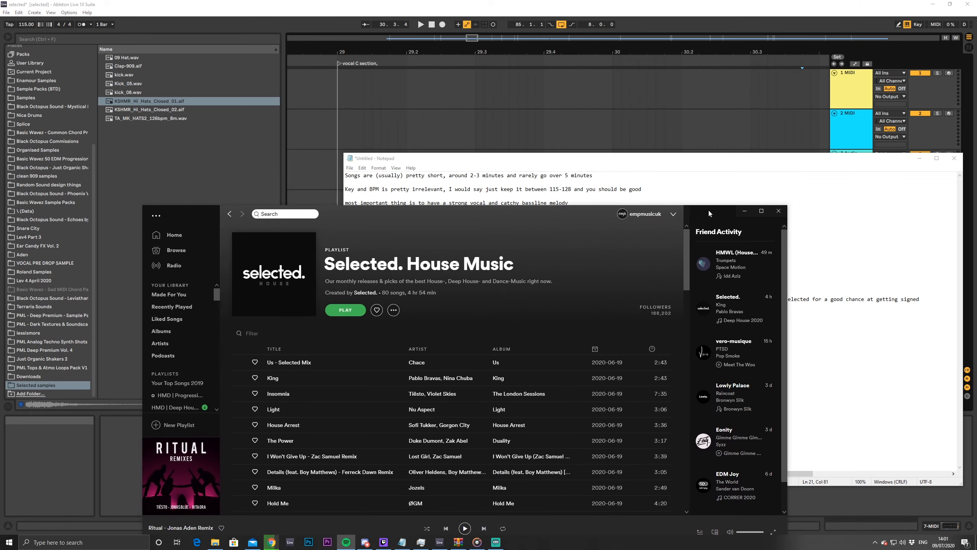
Arrange the Notepad notes behind the Spotify playlist window, leaving the opening lines about song length, key and BPM readable
drag(709, 208, 601, 193)
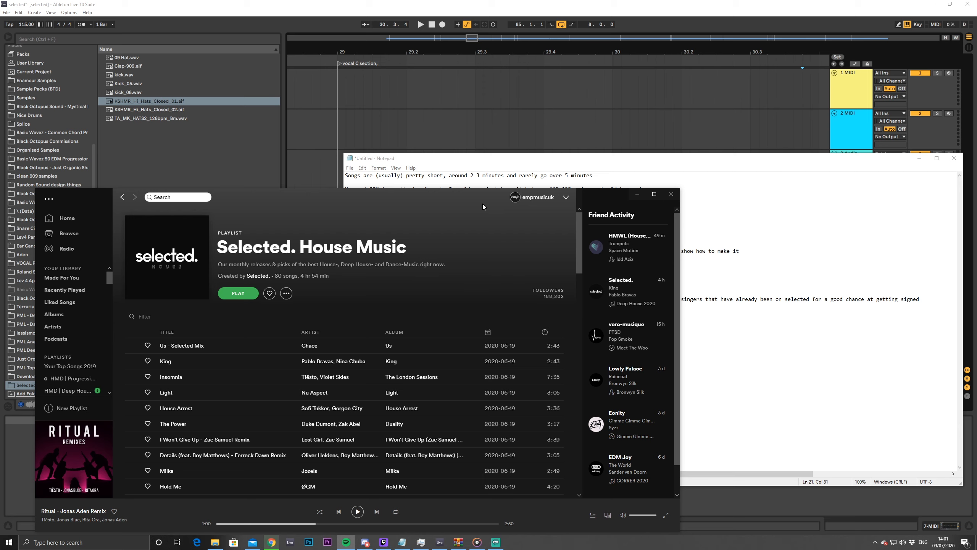
drag(436, 200, 495, 174)
drag(662, 159, 678, 108)
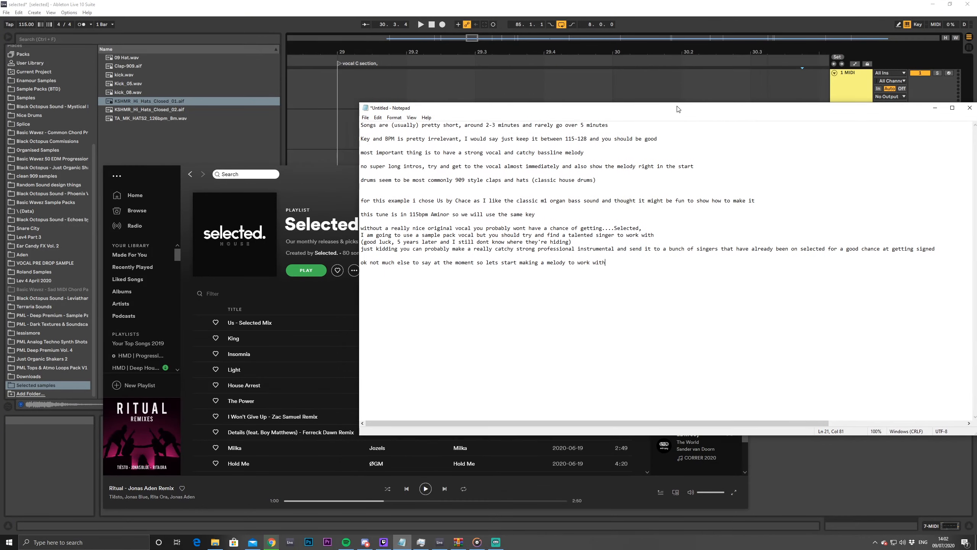
click(319, 172)
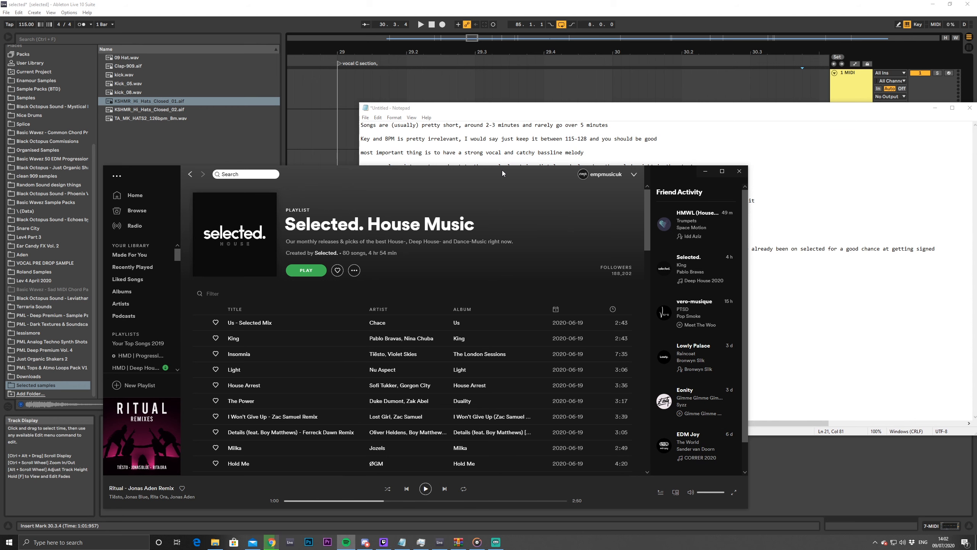
Examine the track durations throughout the Selected. House Music playlist to see the typical song length
scroll(622, 345, down, 2)
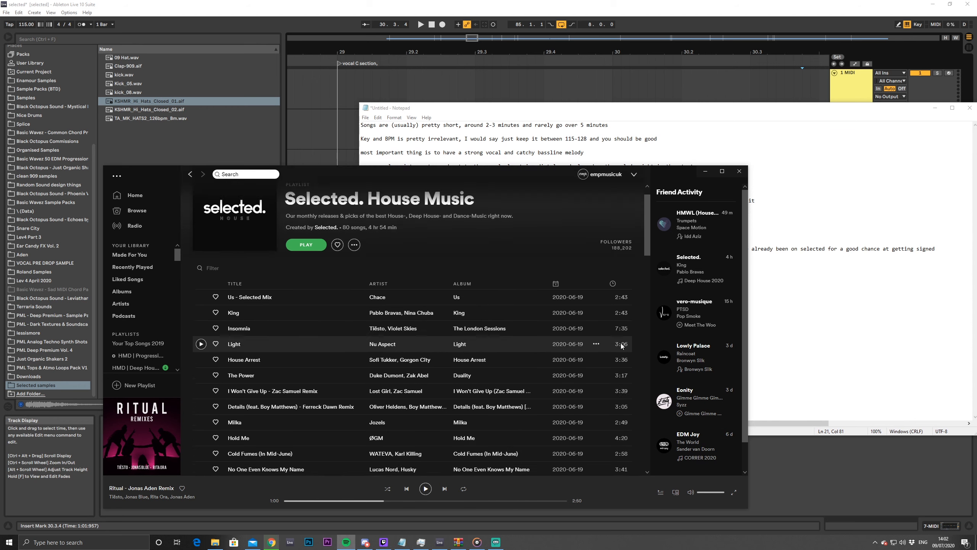
scroll(622, 345, down, 3)
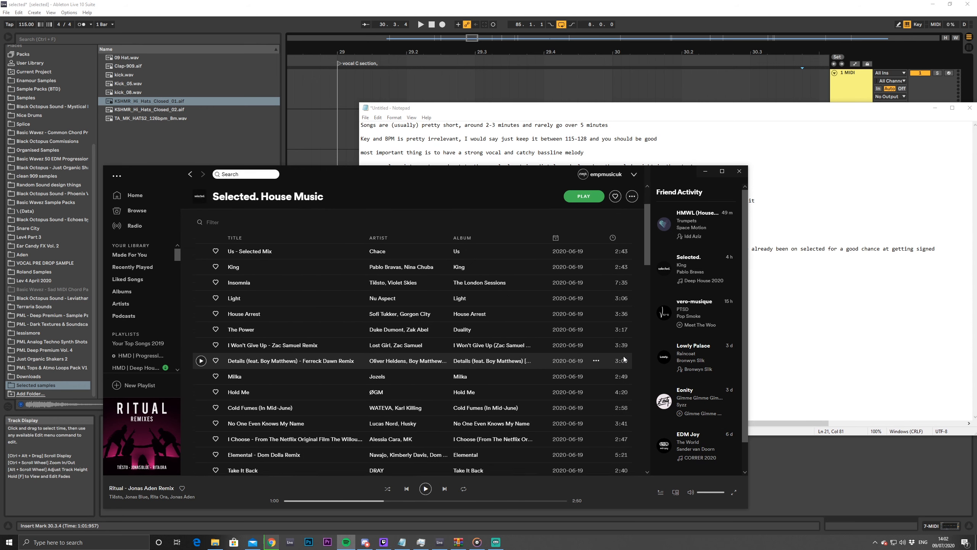
scroll(625, 354, up, 2)
scroll(628, 344, down, 2)
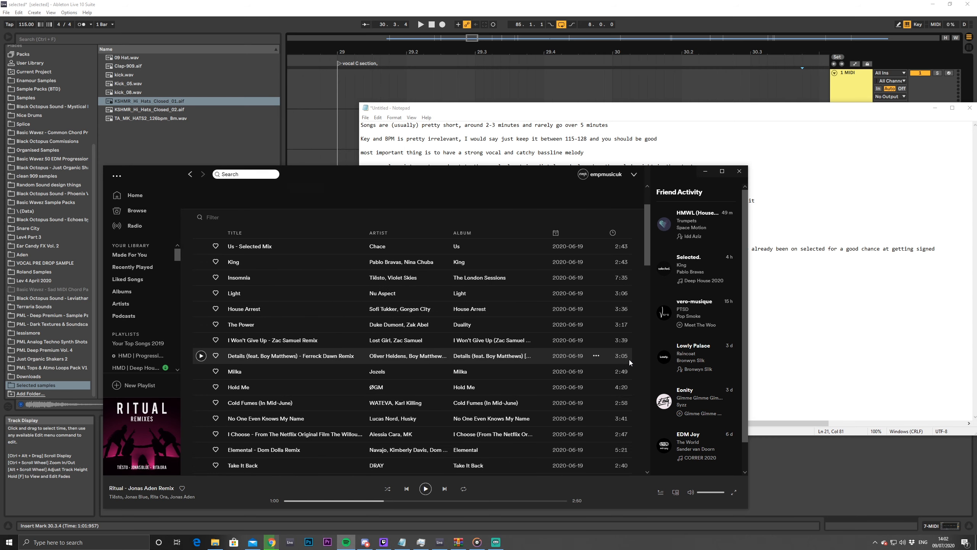
scroll(630, 359, down, 5)
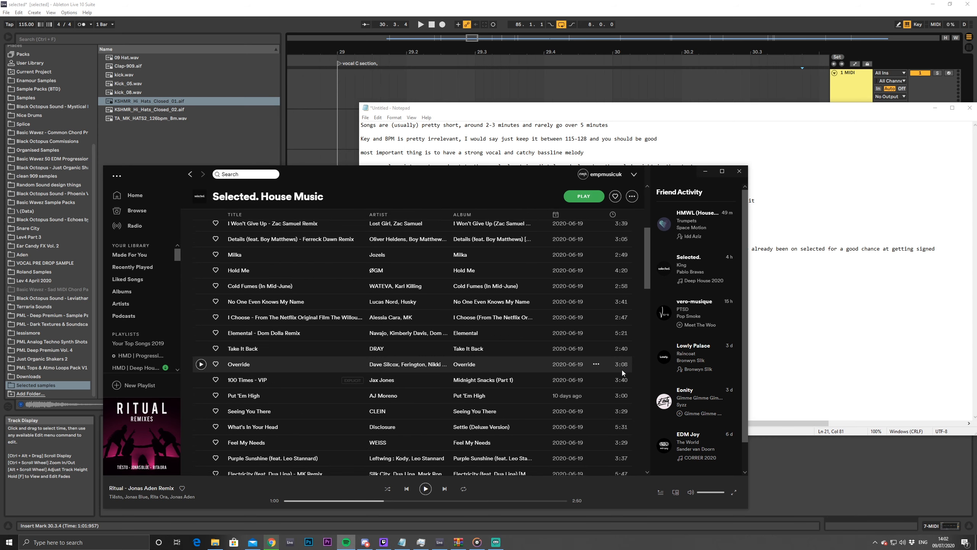
scroll(622, 372, up, 6)
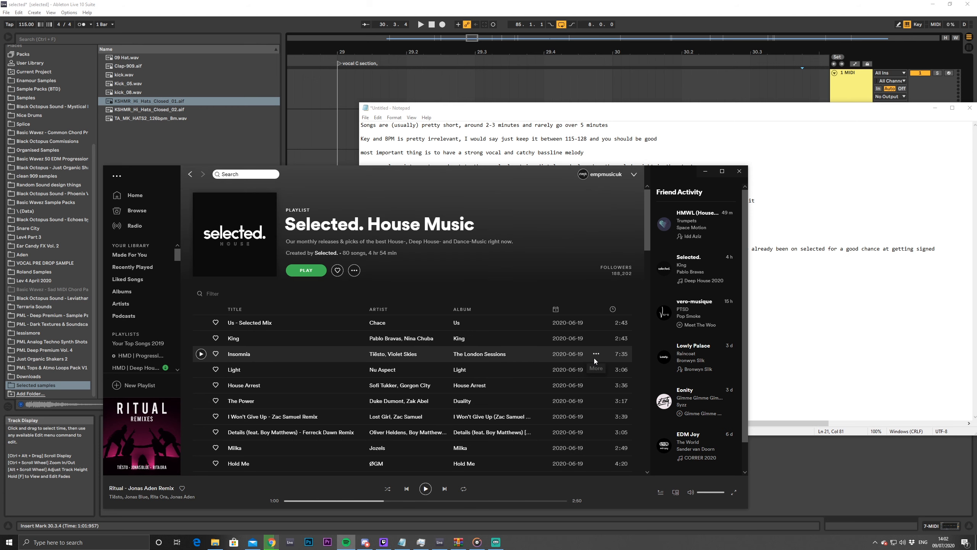
scroll(539, 353, down, 5)
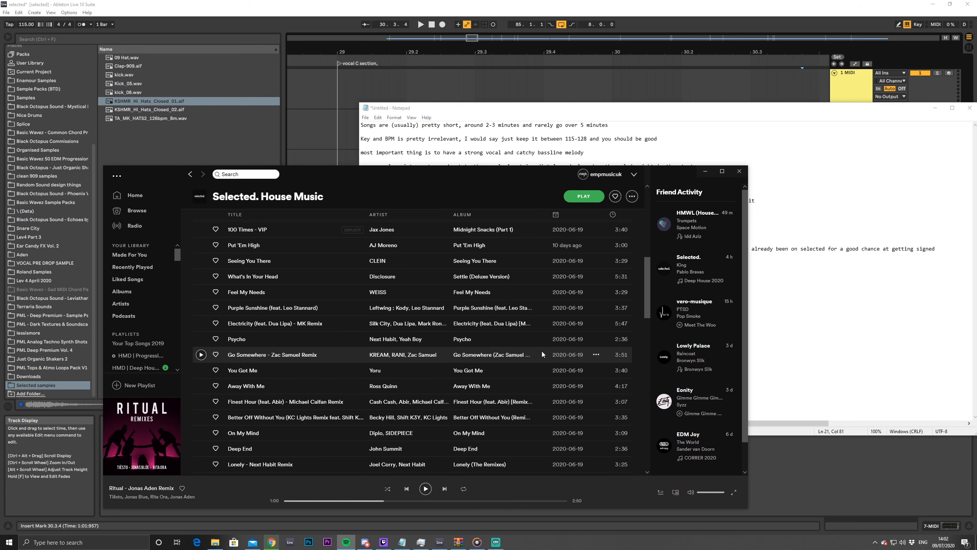
scroll(543, 351, down, 4)
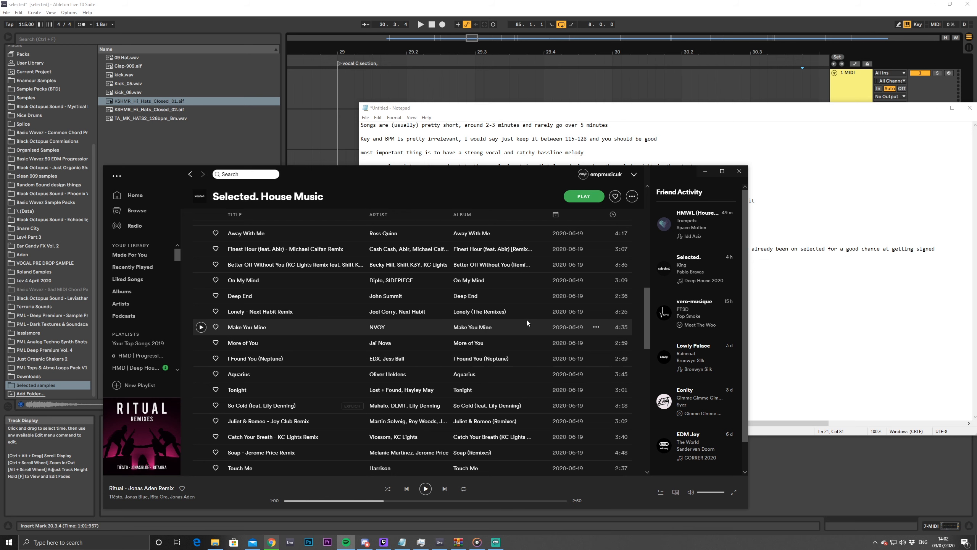
scroll(582, 376, down, 2)
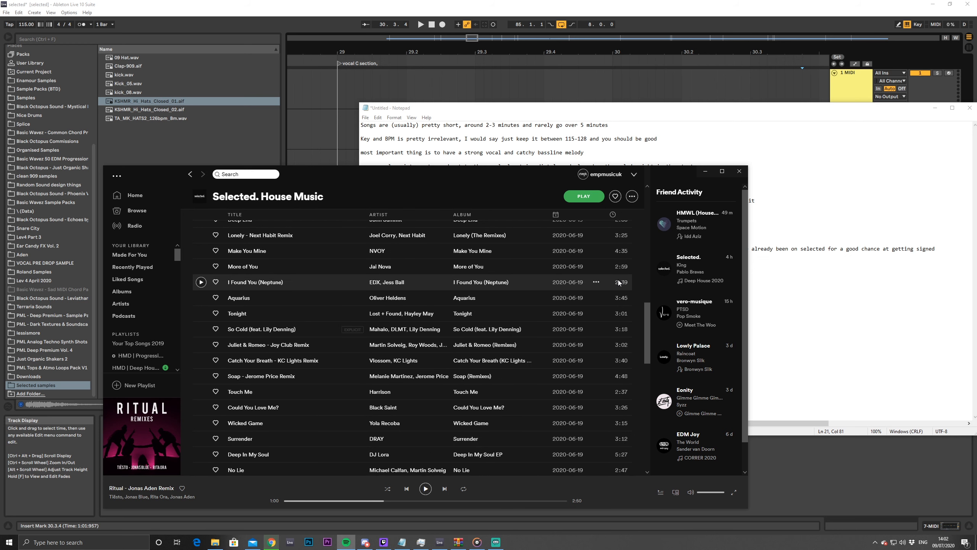
scroll(620, 291, up, 1)
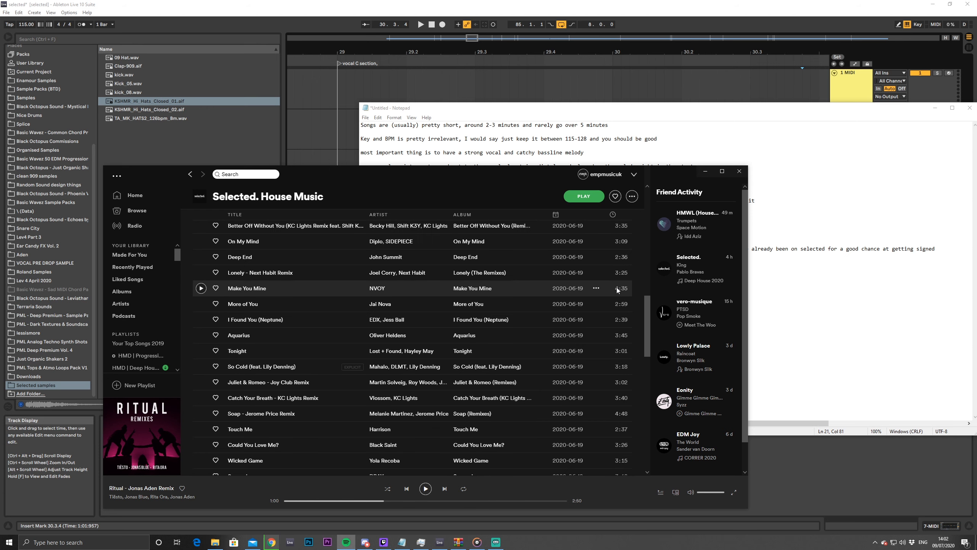
scroll(618, 291, down, 3)
scroll(621, 287, down, 3)
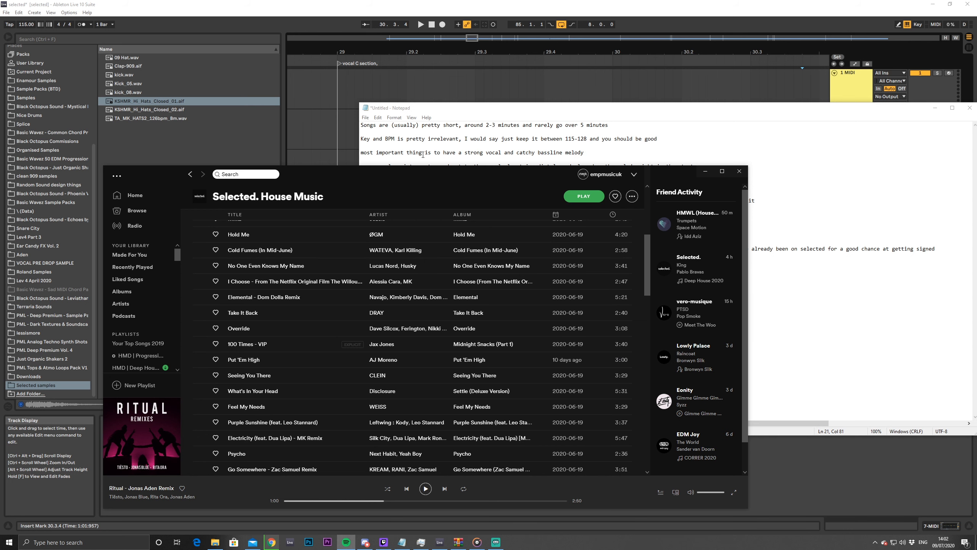
scroll(369, 385, up, 2)
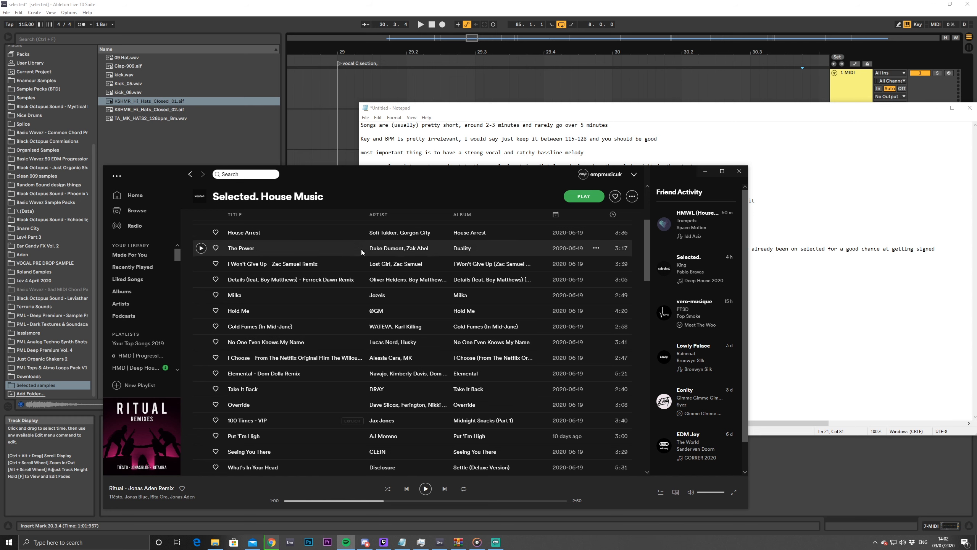
Uncover the notes line about avoiding super long intros and look through the playlist's tracks again
drag(521, 176, 567, 192)
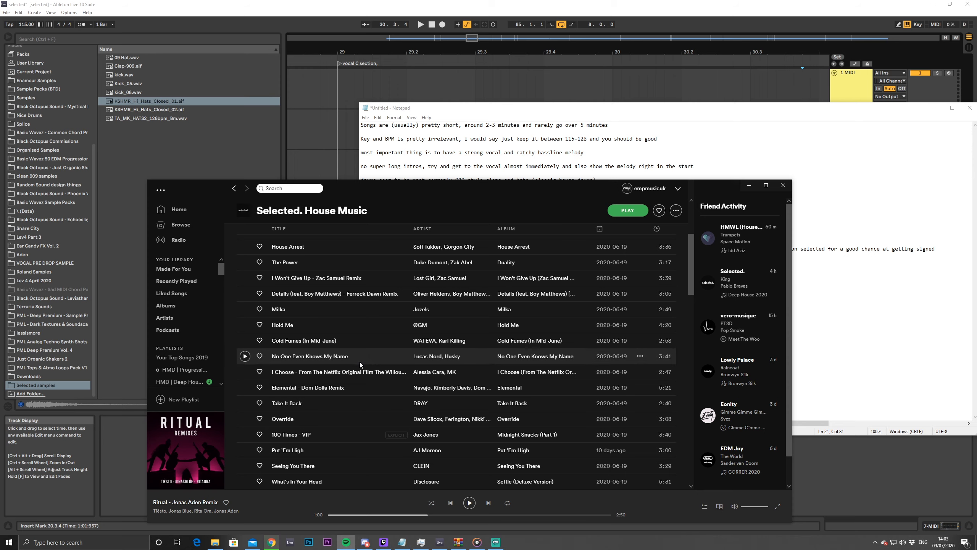
scroll(359, 366, down, 2)
scroll(360, 366, up, 2)
scroll(368, 376, down, 6)
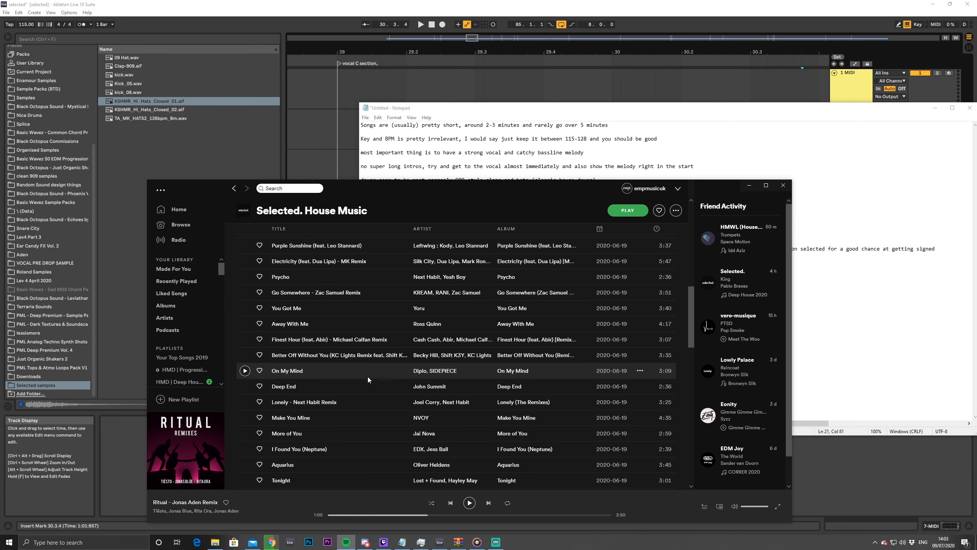
scroll(361, 354, up, 10)
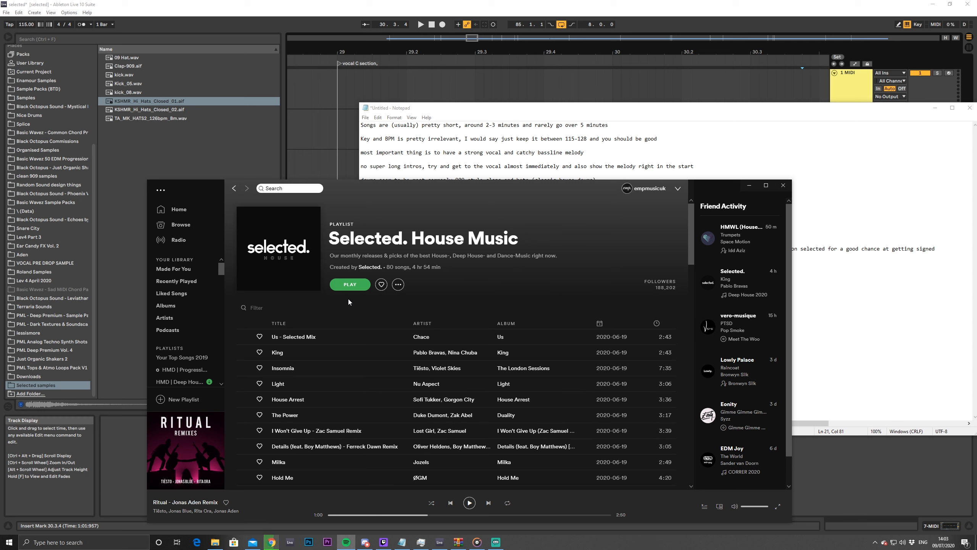
Uncover the notes in stages with the Spotify window, reading about drums, the reference track, its key and the vocals
drag(423, 191, 358, 192)
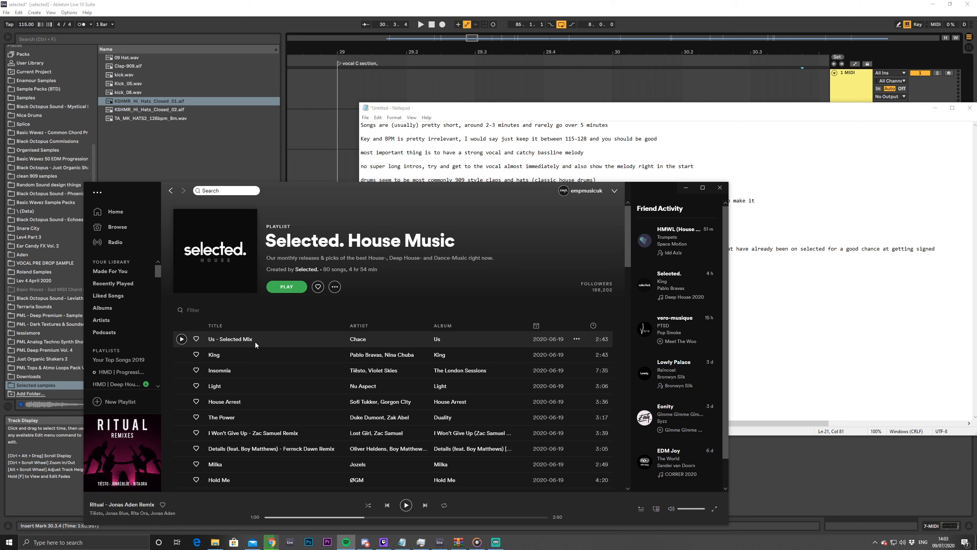
scroll(470, 150, right, 2)
scroll(470, 150, left, 2)
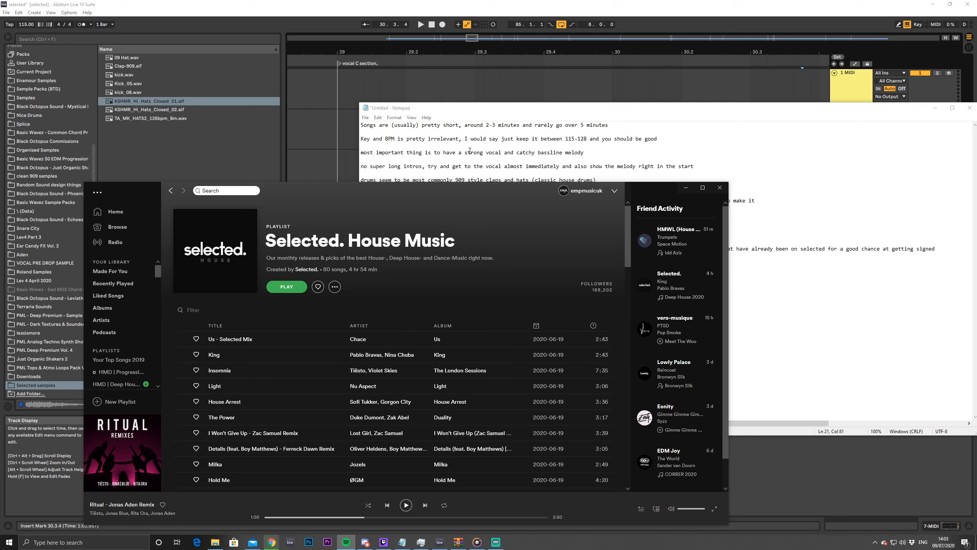
drag(512, 191, 580, 203)
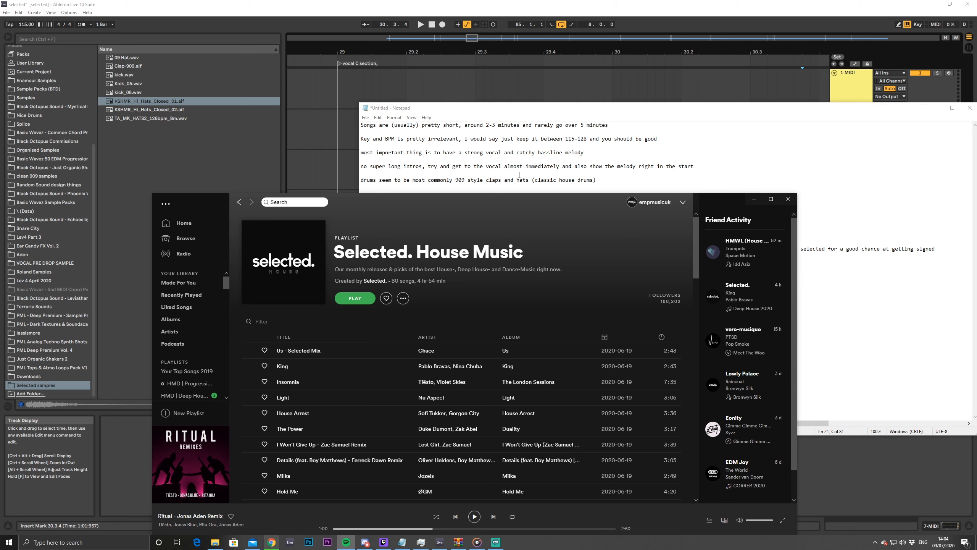
drag(540, 209, 570, 230)
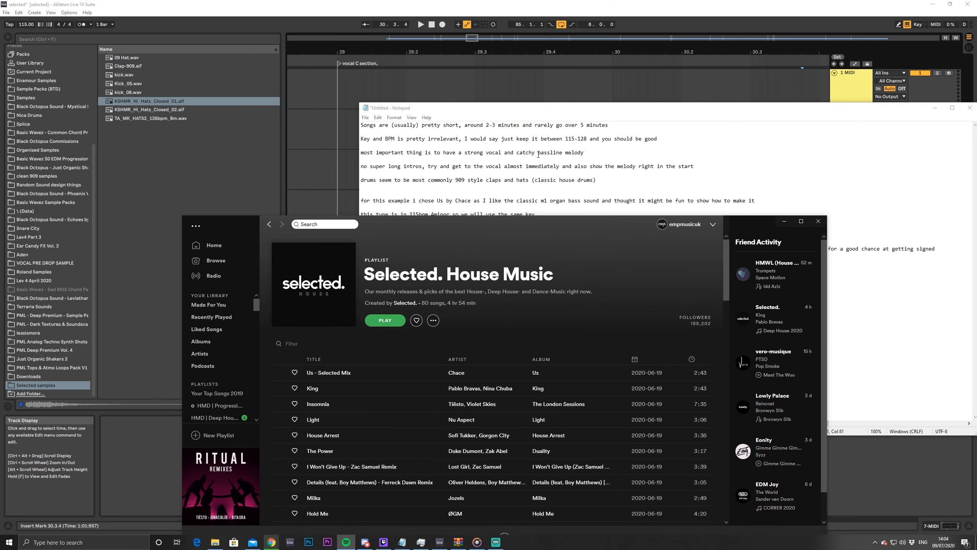
drag(484, 225, 534, 221)
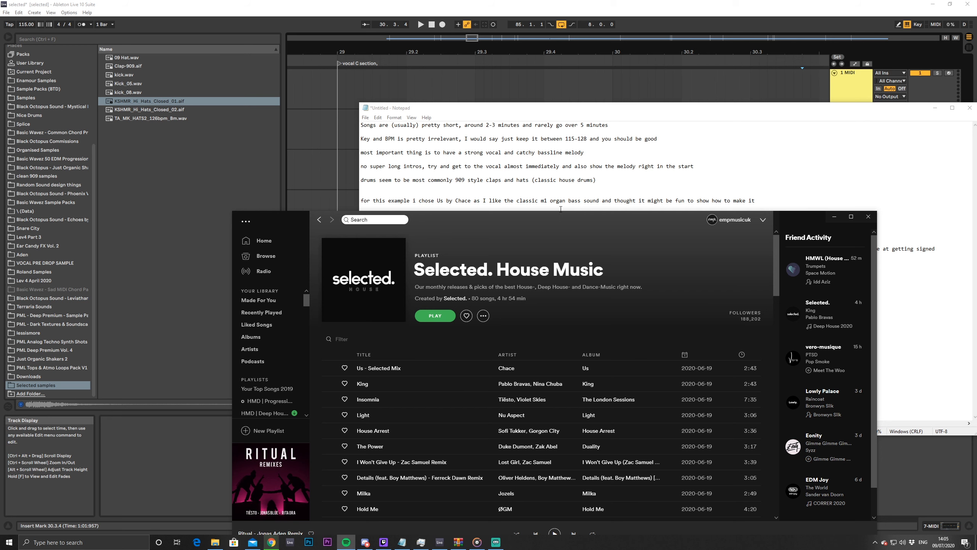
mouse_move(553, 220)
mouse_down()
mouse_move(545, 231)
mouse_move(525, 225)
mouse_move(536, 226)
mouse_up()
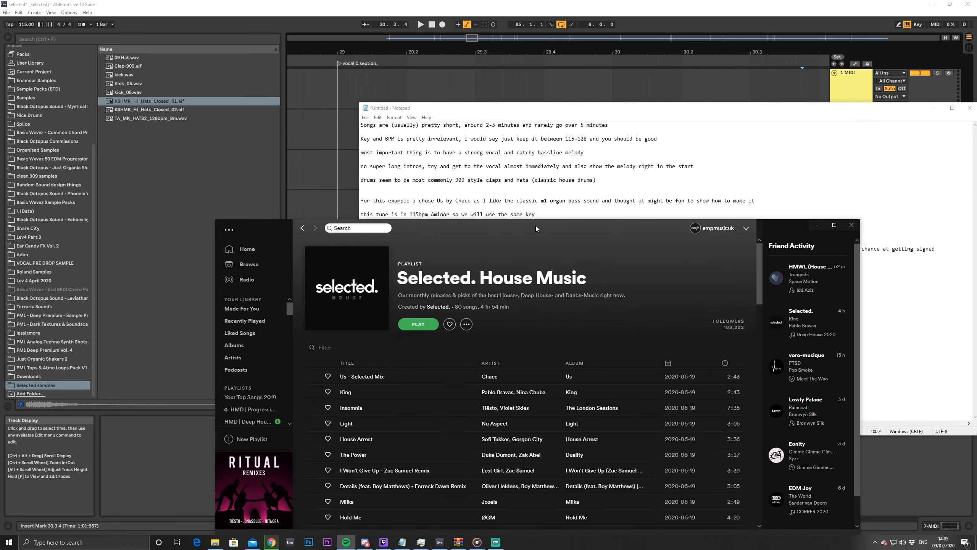
scroll(553, 211, right, 1)
scroll(553, 208, left, 1)
drag(537, 229, 549, 264)
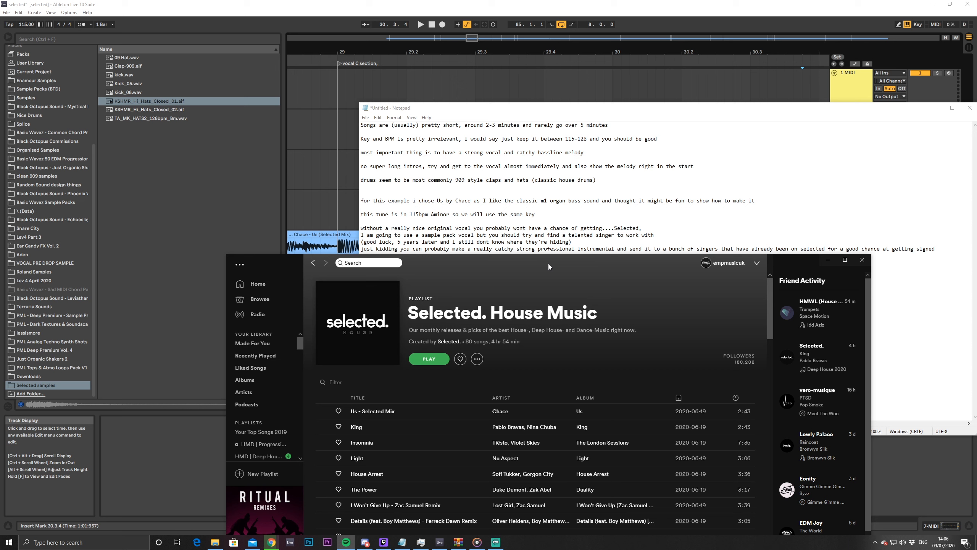
Look through the artists and tracks in the Selected. House Music playlist, returning to its beginning
scroll(551, 475, down, 8)
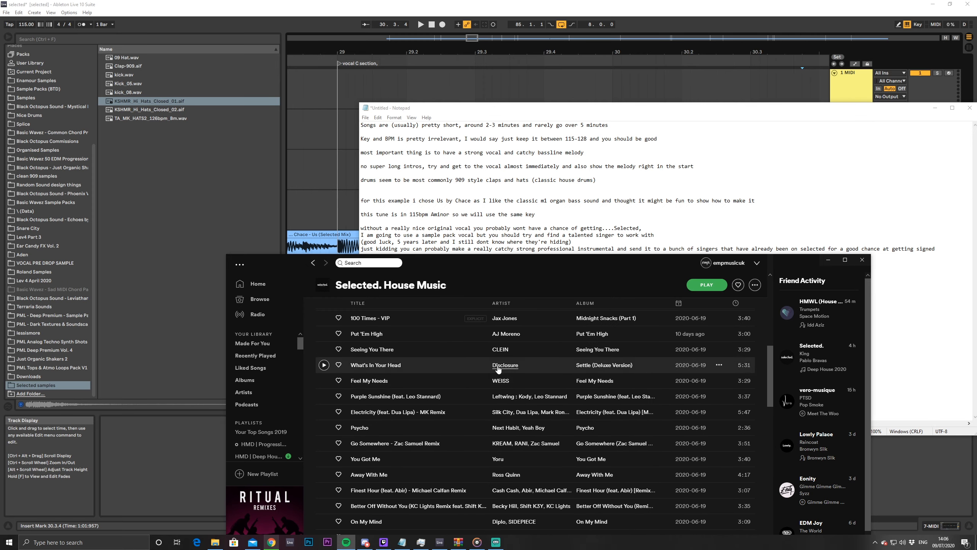
scroll(500, 398, up, 3)
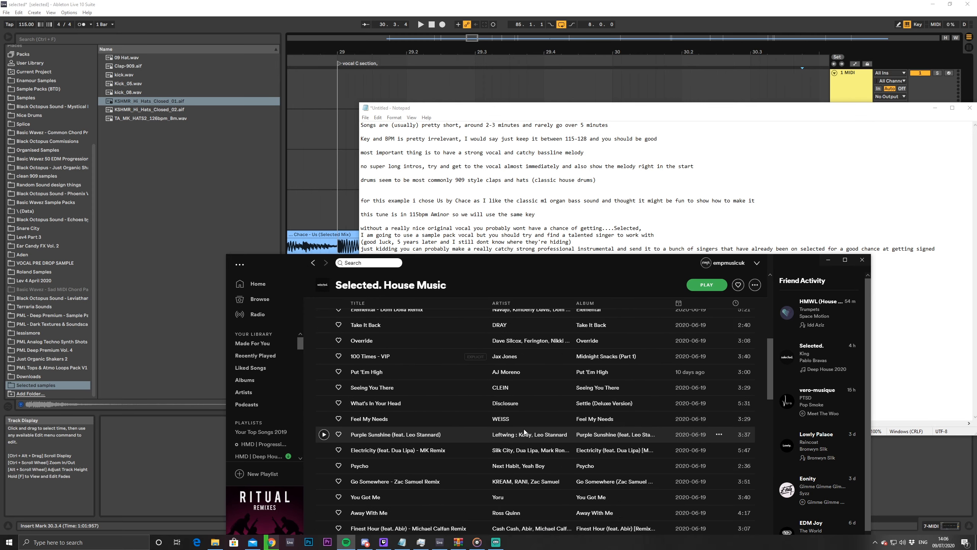
scroll(524, 430, up, 4)
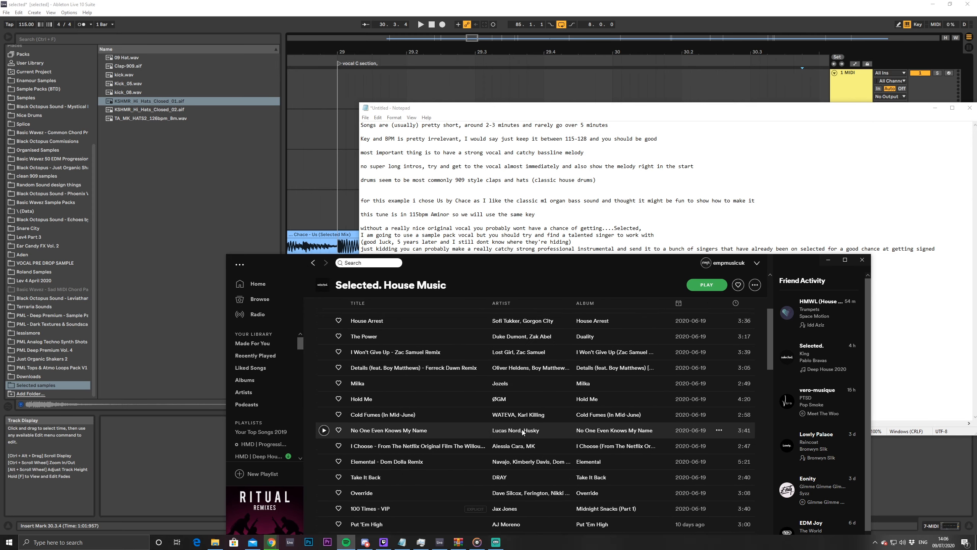
scroll(523, 429, up, 4)
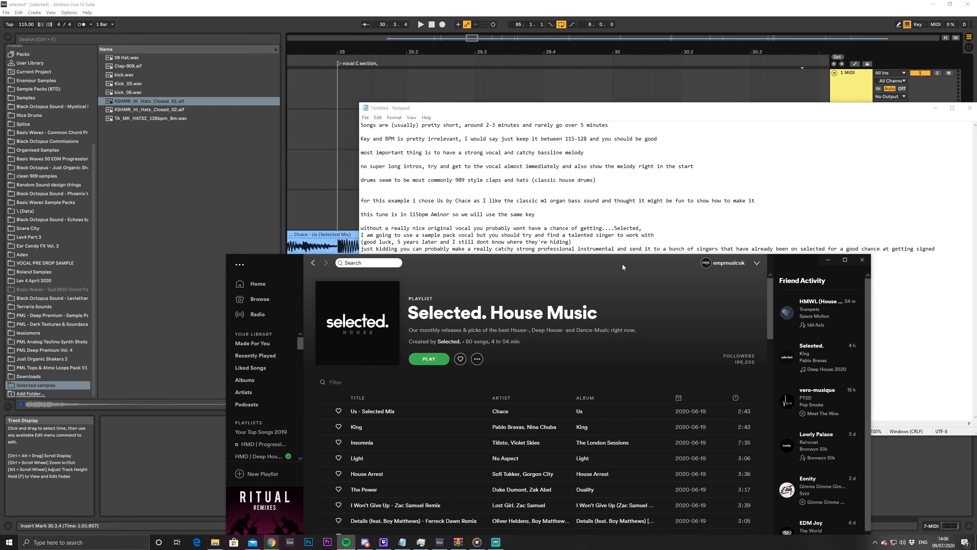
mouse_move(620, 265)
mouse_down()
mouse_move(621, 322)
mouse_move(618, 257)
mouse_up()
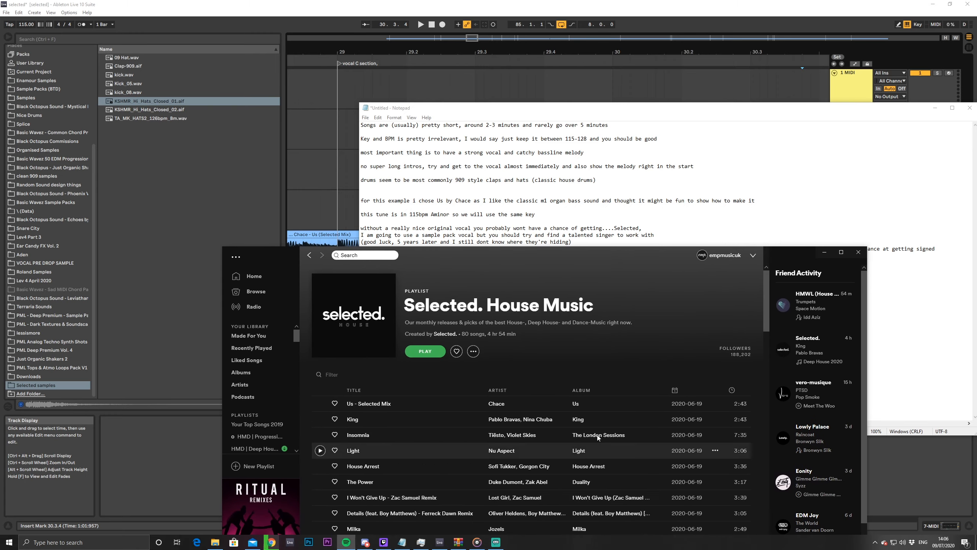
scroll(570, 454, down, 2)
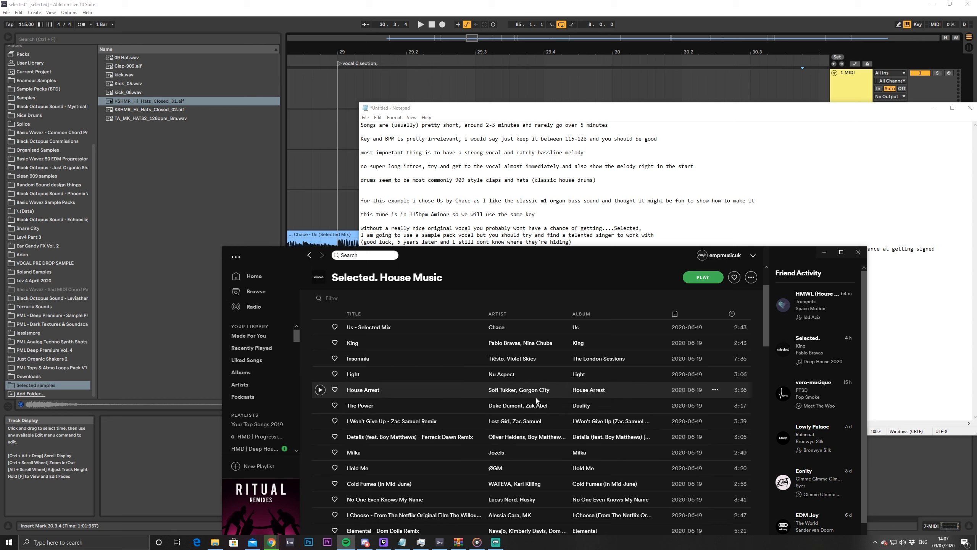
scroll(538, 401, up, 3)
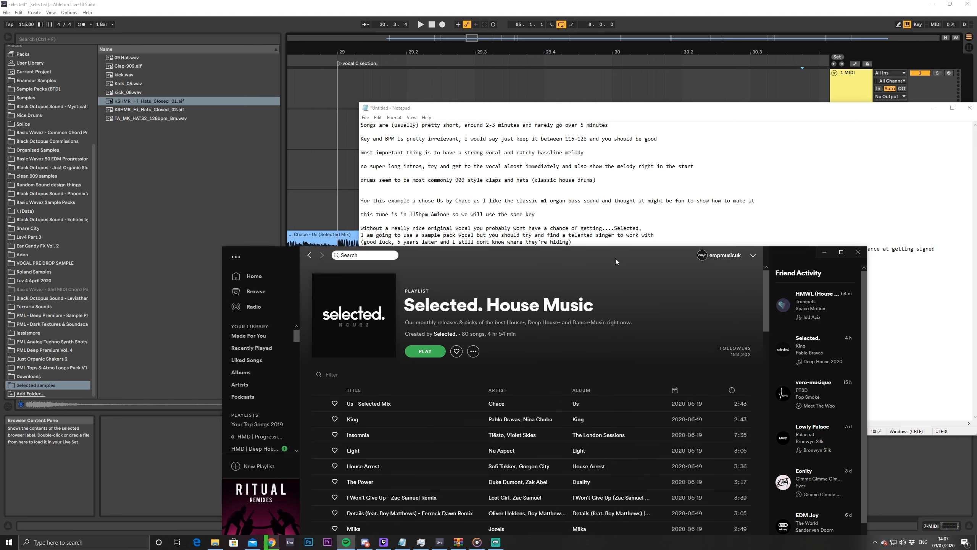
Uncover the last line of the notes, and minimize Notepad and Spotify to switch to the Ableton Live arrangement
drag(622, 259, 508, 255)
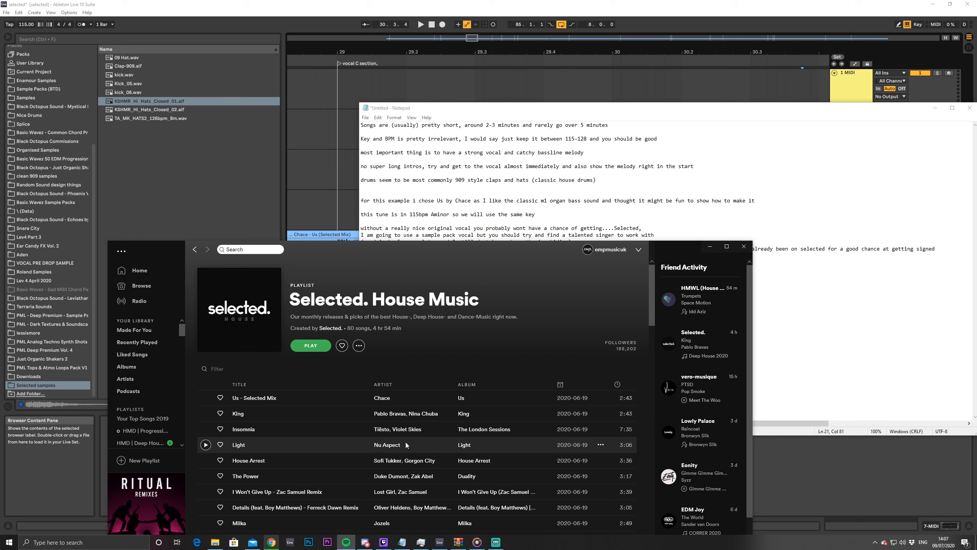
drag(481, 243, 560, 294)
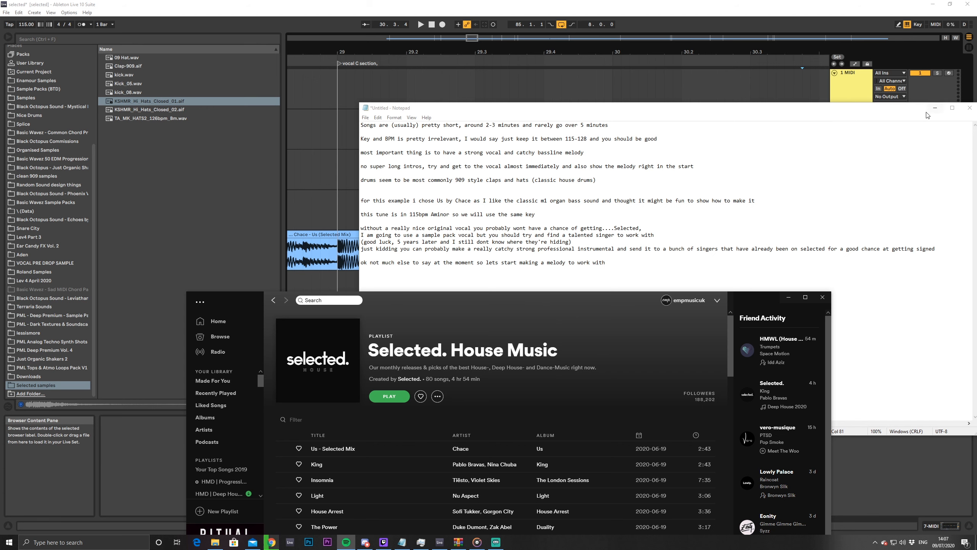
click(936, 108)
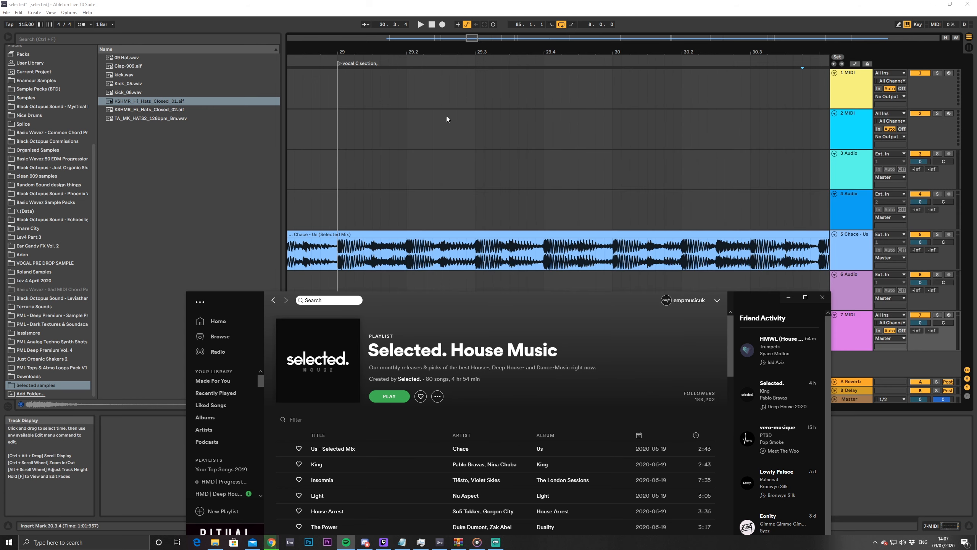
click(784, 301)
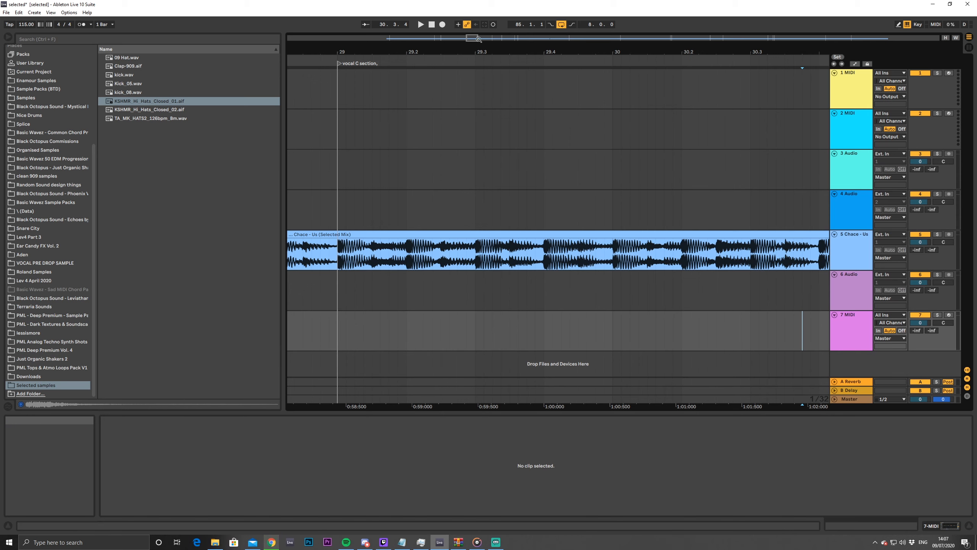
Create an empty four-bar MIDI clip from bar 5 to bar 9 on the 7 MIDI track
drag(654, 52, 446, 21)
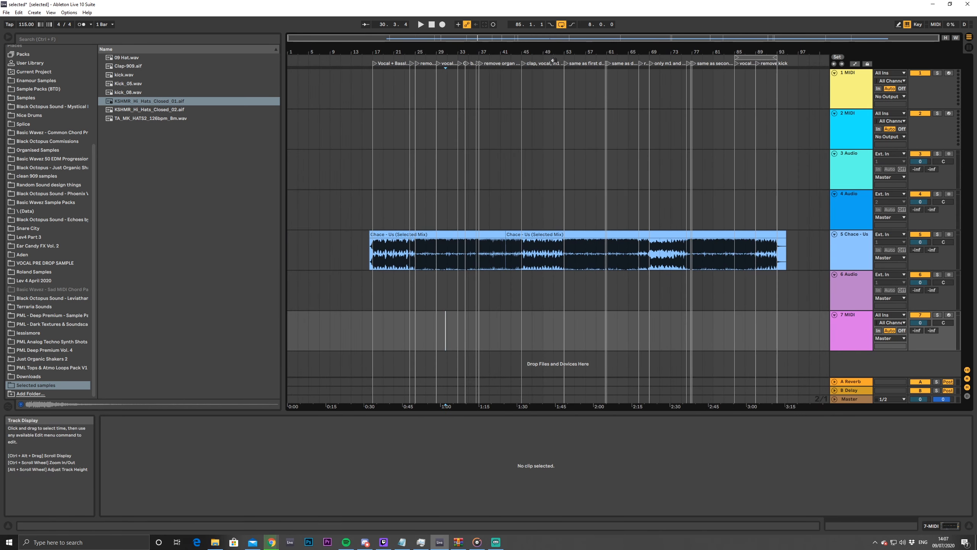
drag(511, 52, 509, 148)
drag(588, 39, 481, 35)
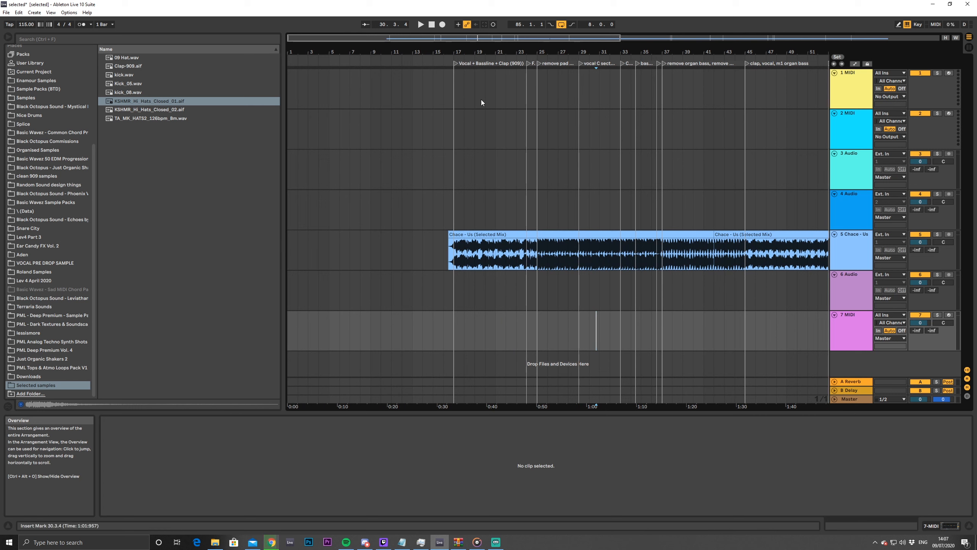
click(298, 335)
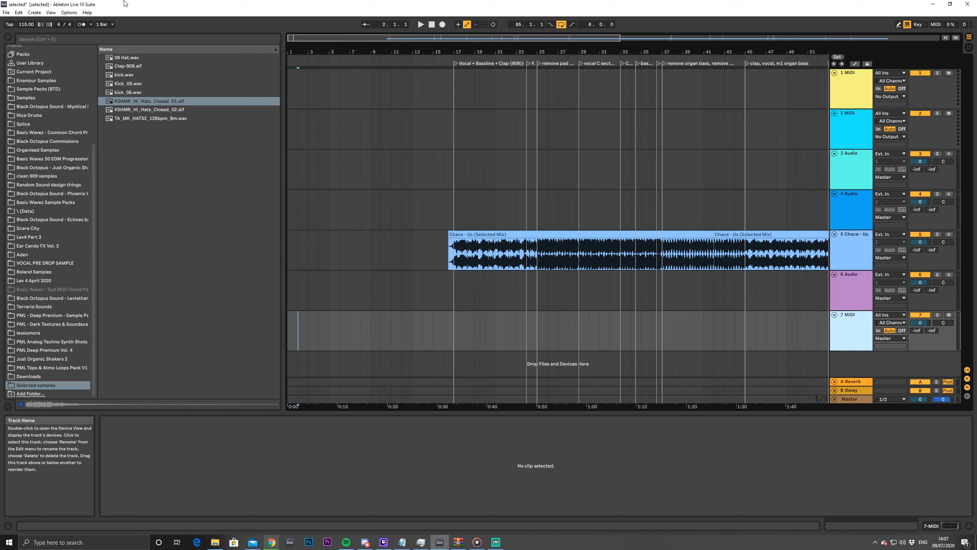
click(172, 39)
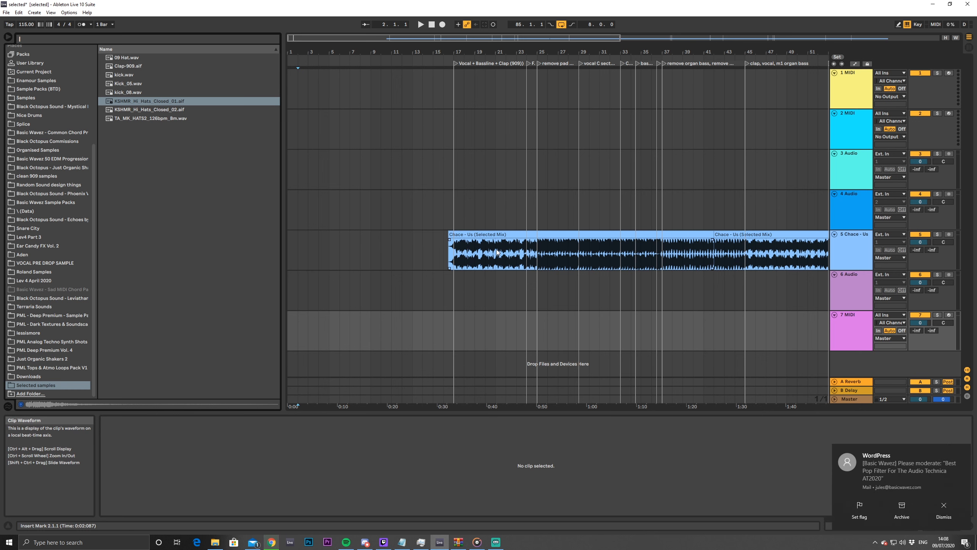
drag(322, 333, 371, 334)
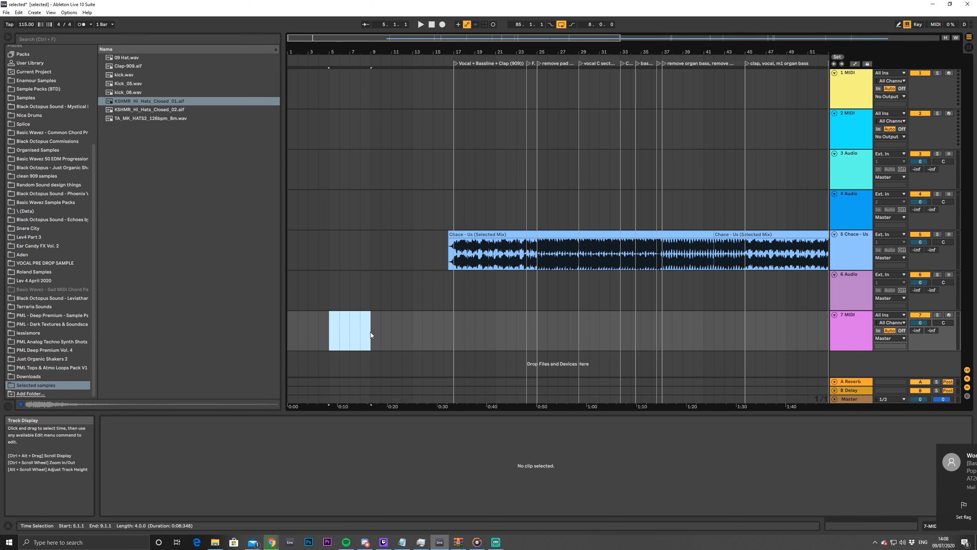
key(ctrl+shift+m)
Audition the hat, clap and kick samples in the Selected samples folder, from 09 Hat.wav to TA_MK_HATS2, returning to kick_08.wav
click(162, 39)
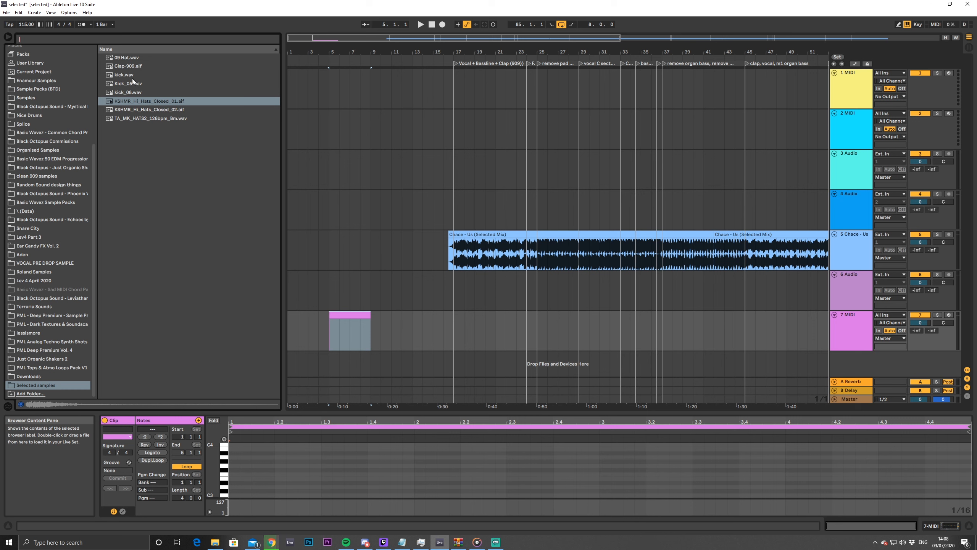
click(131, 61)
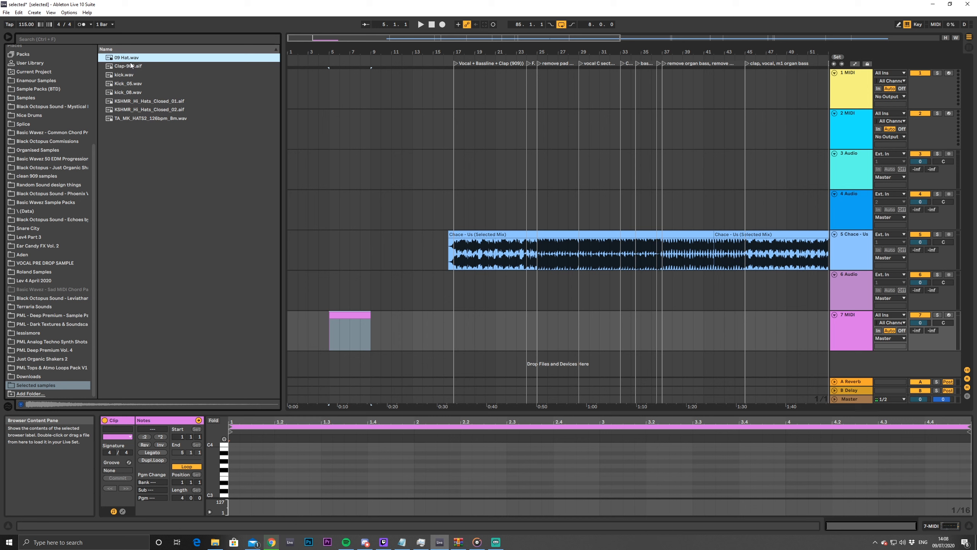
click(130, 67)
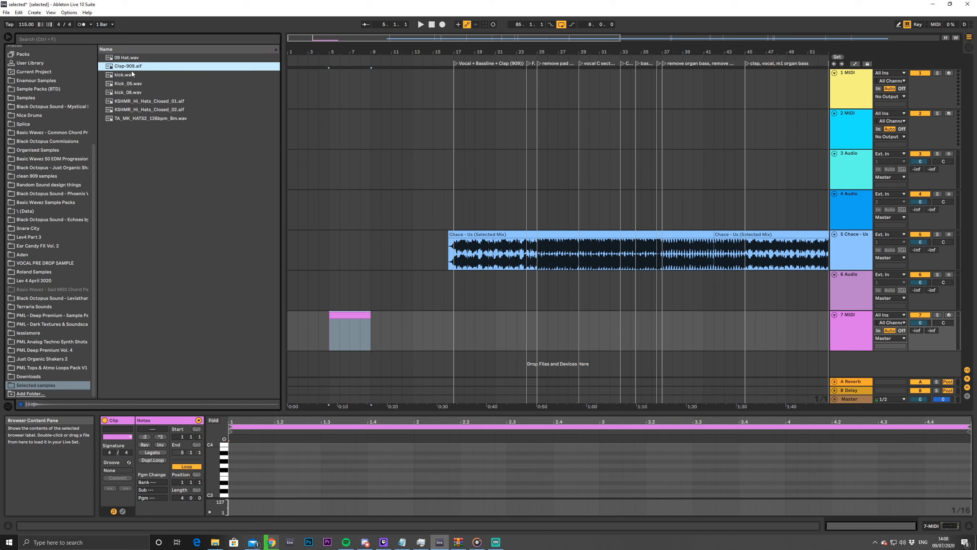
click(132, 73)
click(134, 83)
click(135, 93)
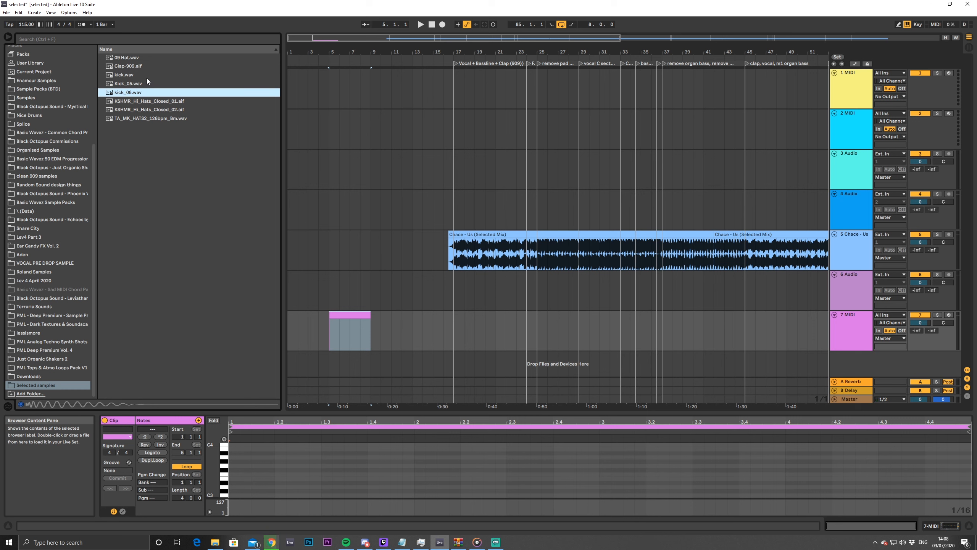
click(151, 101)
click(151, 109)
click(156, 120)
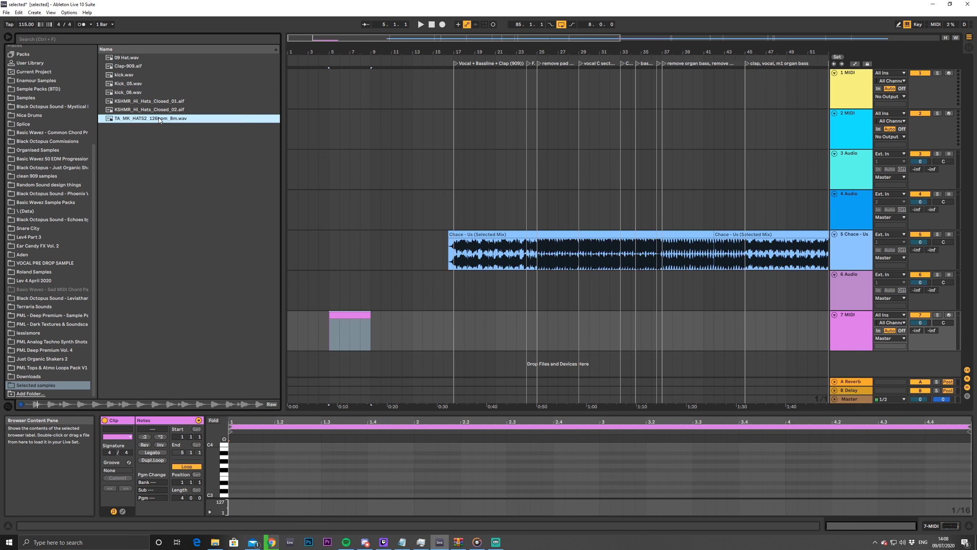
key(Up)
key(Up)
key(Up)
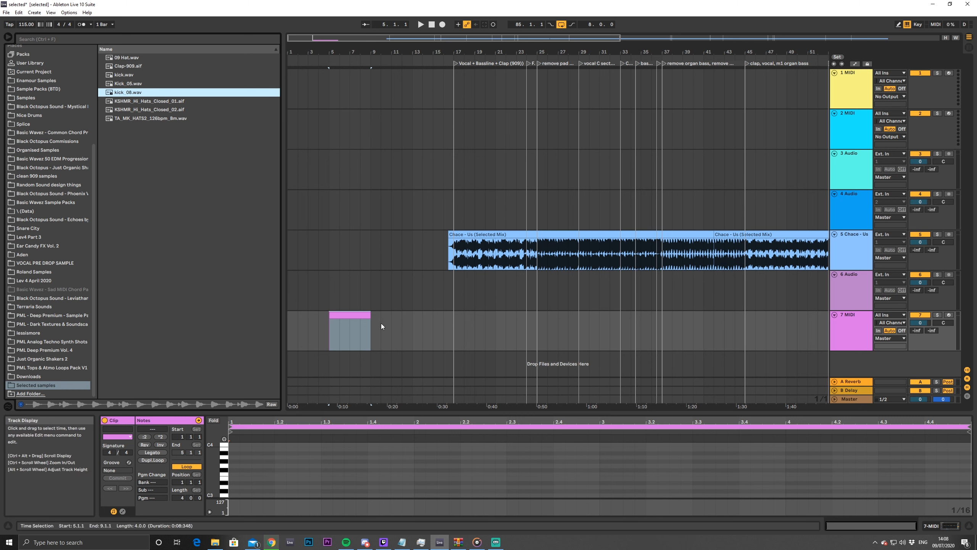
Load SerumFX_x64 from the Xfer Records VST plug-ins onto the 7 MIDI track and move its window aside
click(347, 315)
scroll(42, 146, up, 5)
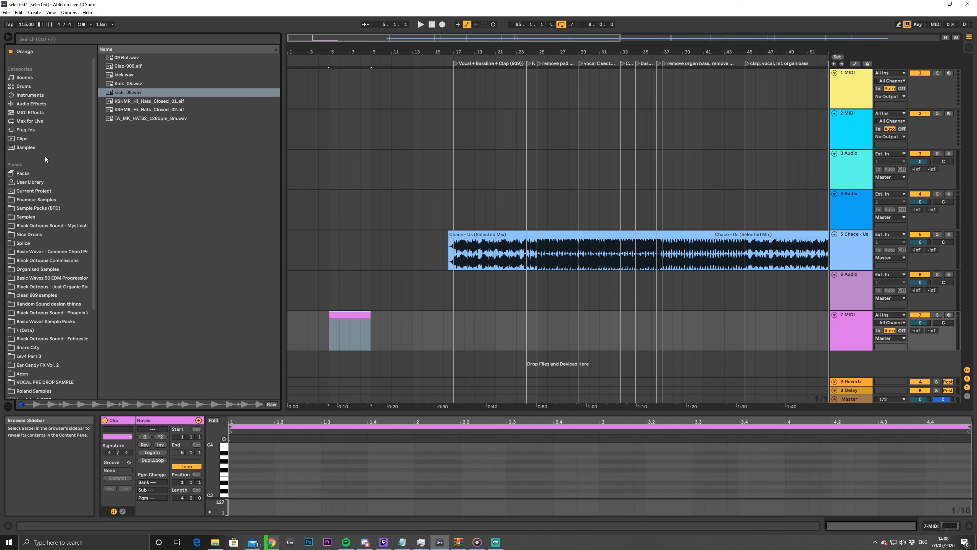
click(21, 145)
click(104, 66)
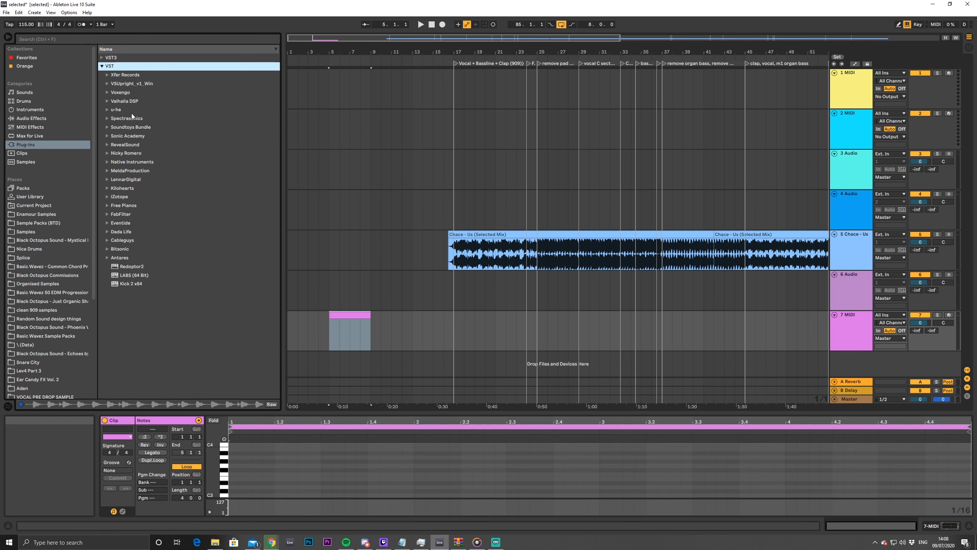
click(107, 75)
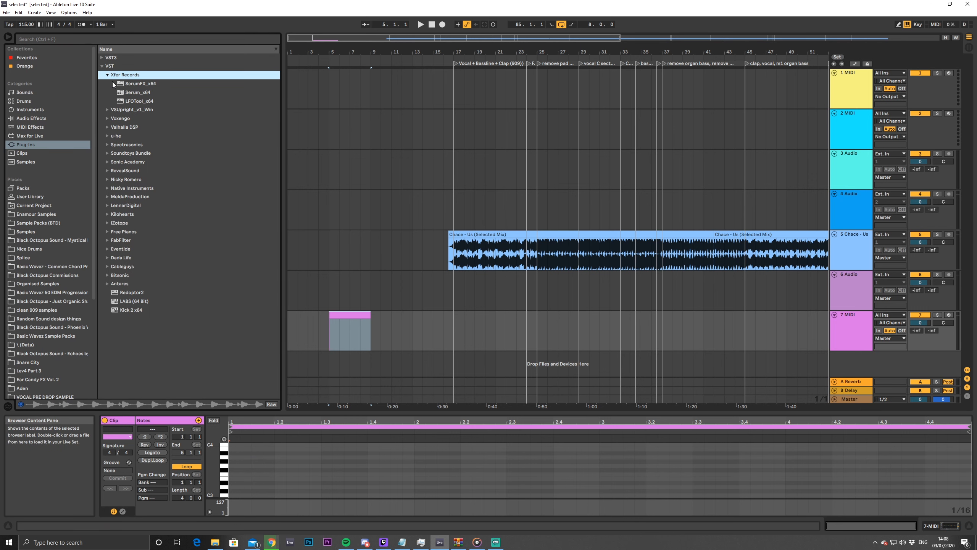
double_click(141, 83)
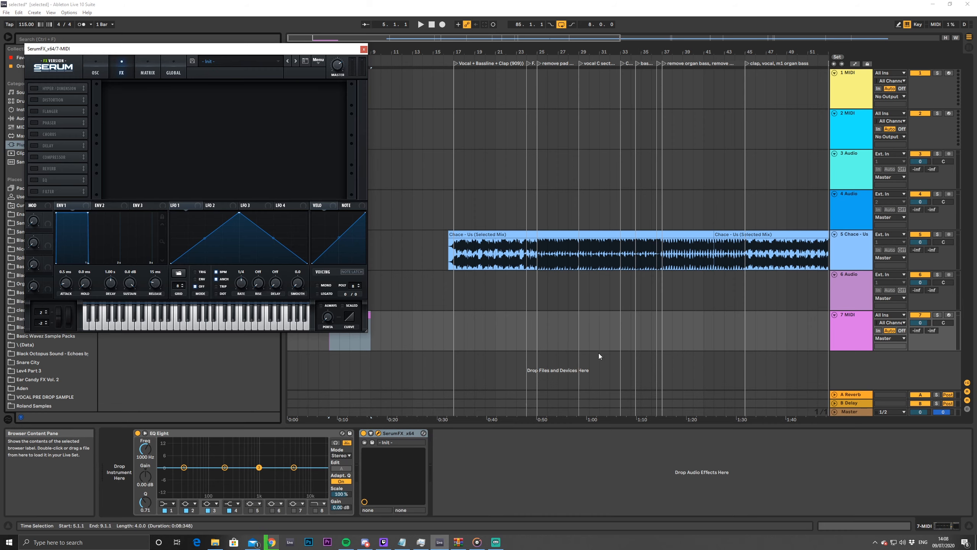
click(835, 320)
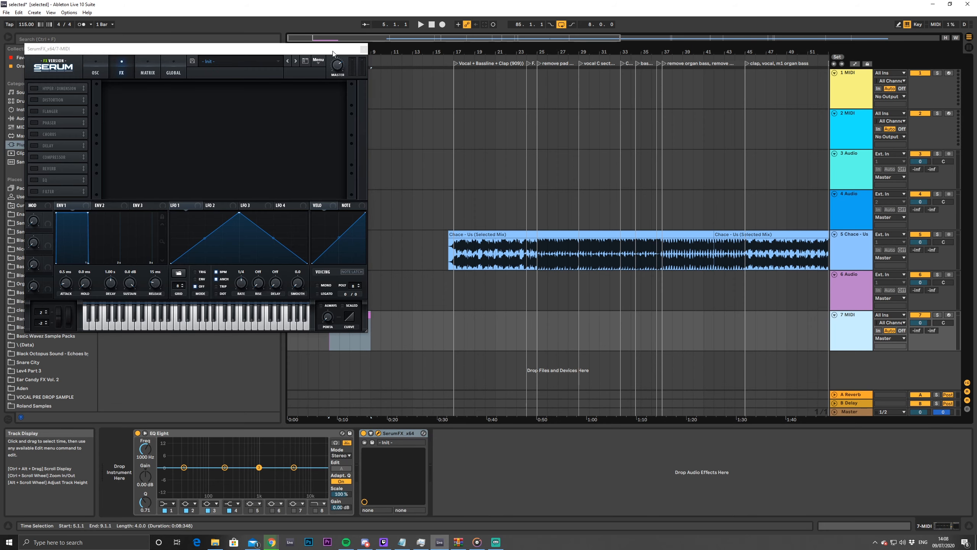
drag(333, 53, 293, 73)
key(ctrl+shift+m)
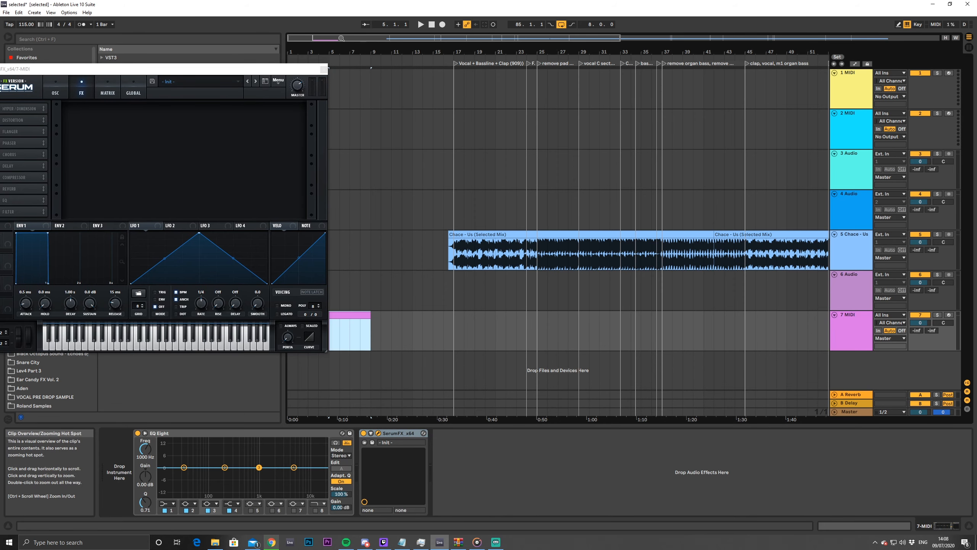
Add a G2 note at the start of the MIDI clip, extend it to three sixteenths and test its playback
drag(341, 38, 331, 78)
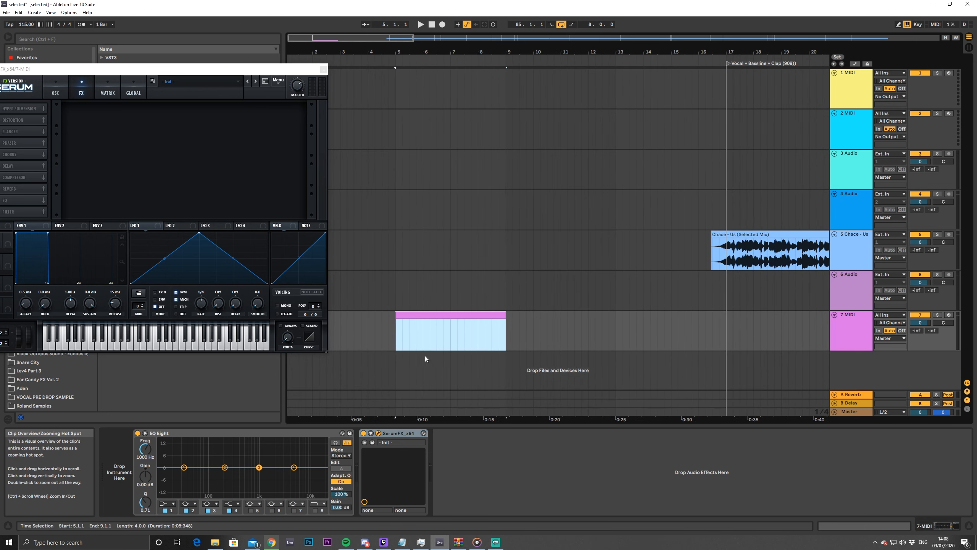
click(424, 316)
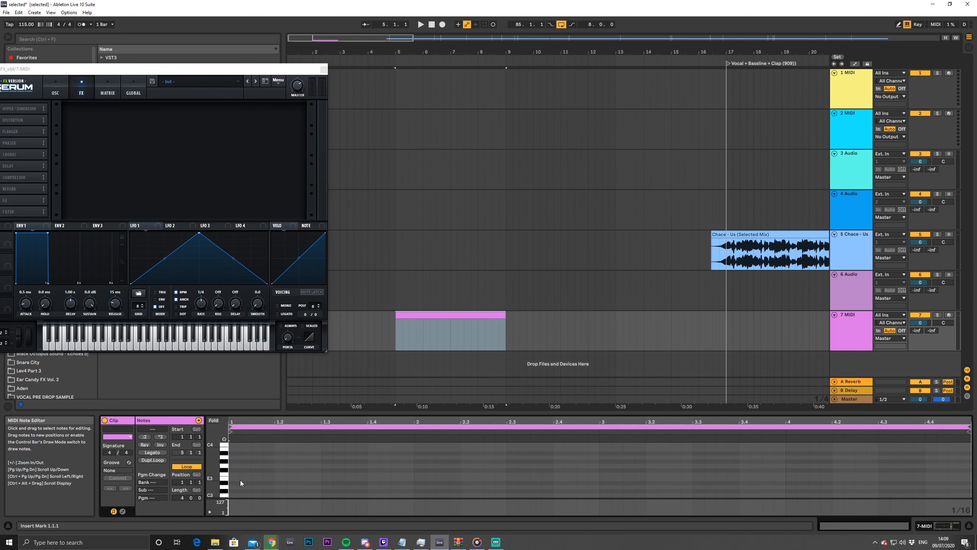
scroll(240, 480, down, 4)
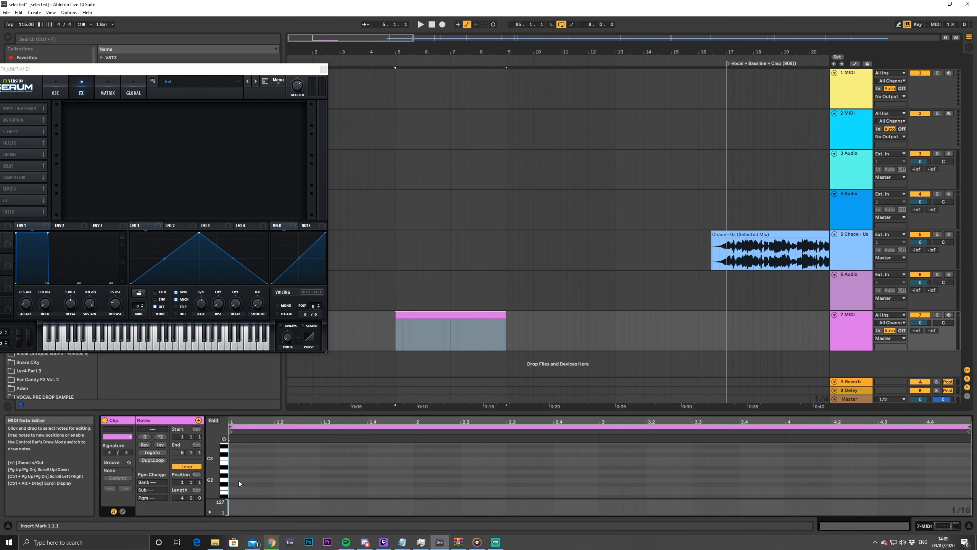
double_click(238, 481)
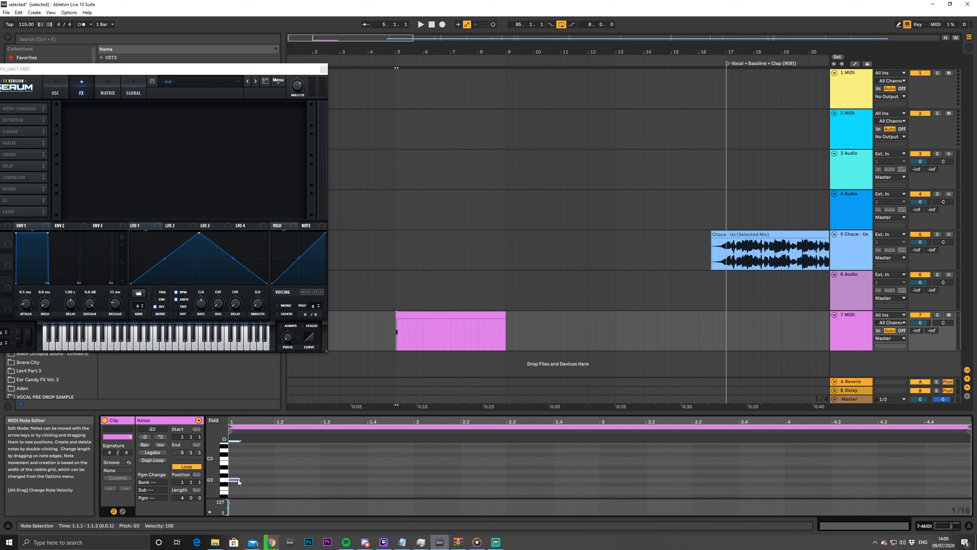
drag(239, 480, 263, 480)
key(space)
key(space)
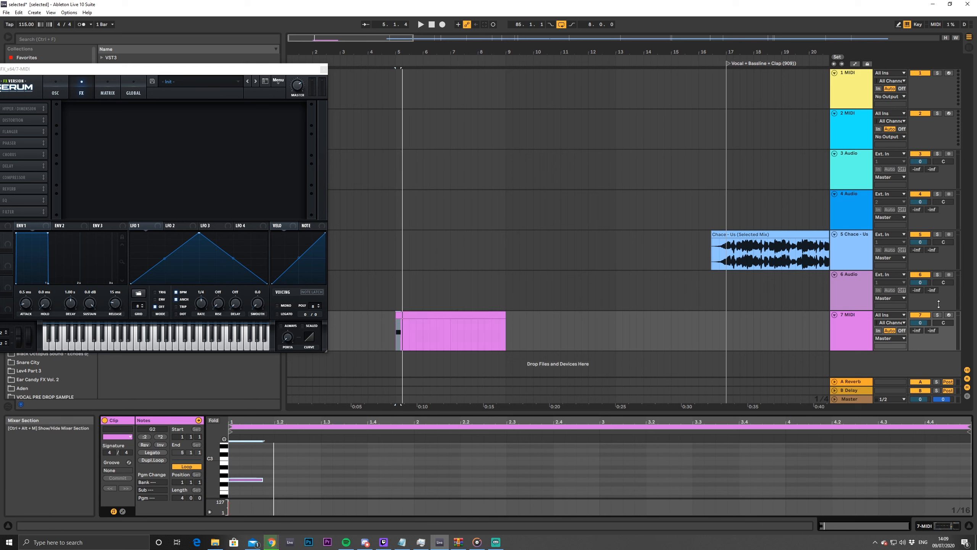
Replace the SerumFX device on the 7 MIDI track with the Serum_x64 instrument
click(860, 341)
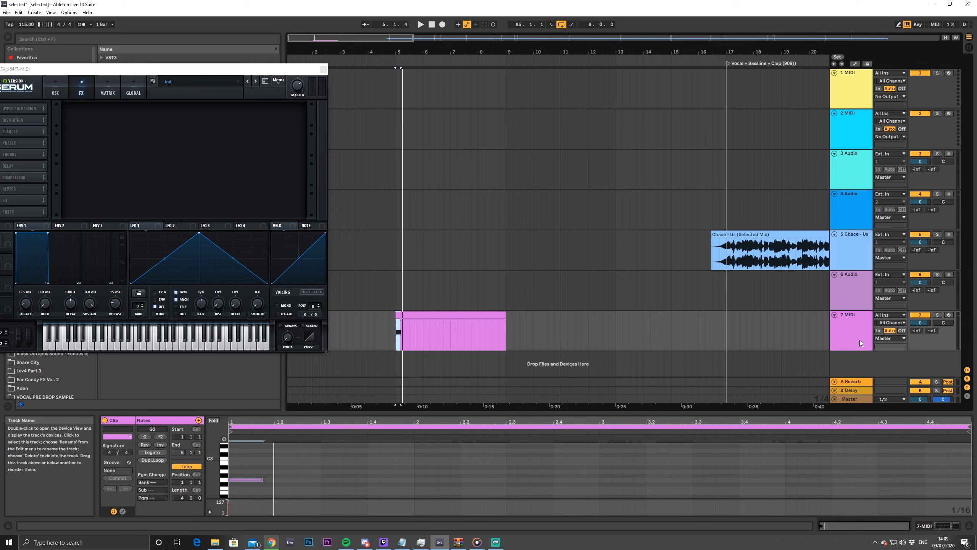
double_click(854, 336)
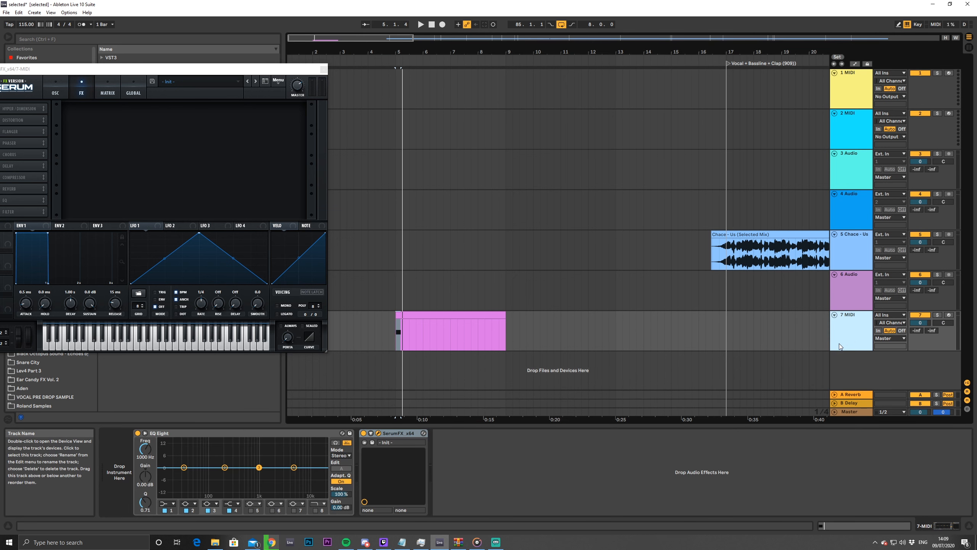
click(397, 434)
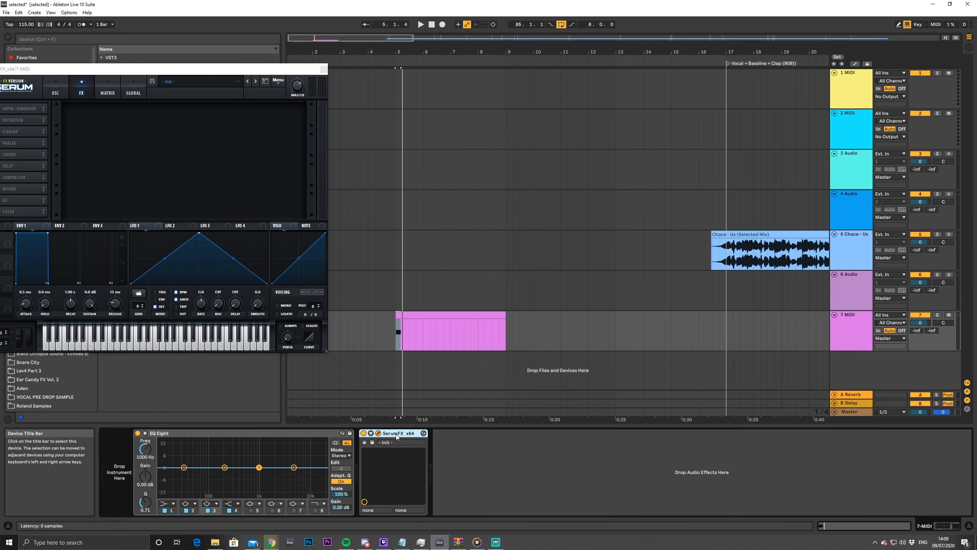
key(Delete)
click(147, 95)
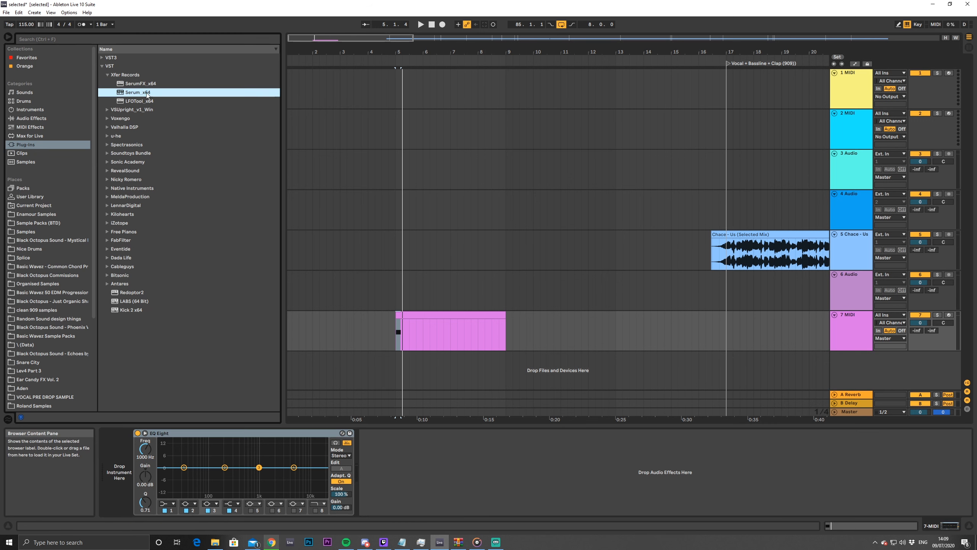
double_click(147, 94)
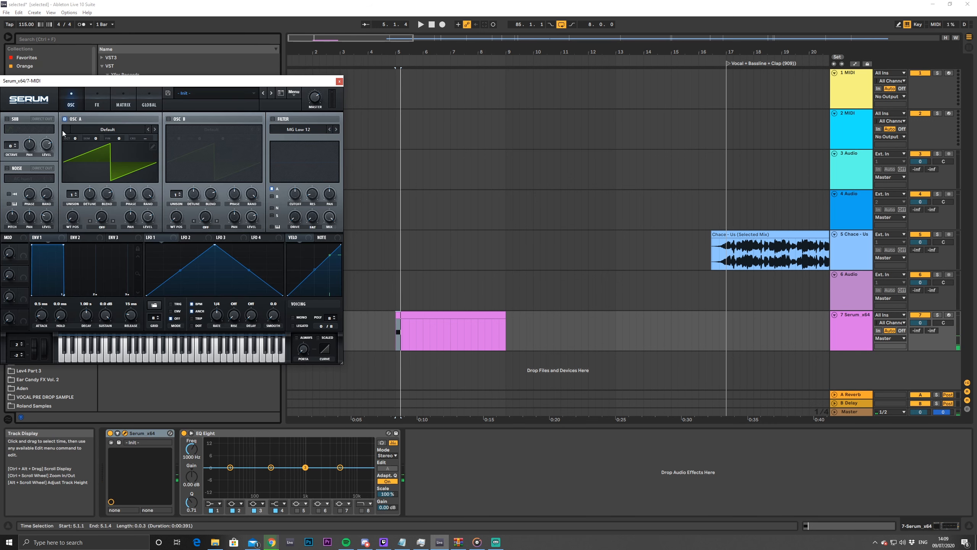
Lower Serum's oscillator A by two octaves to -2 and audition the note
key(space)
drag(72, 139, 73, 165)
key(space)
key(space)
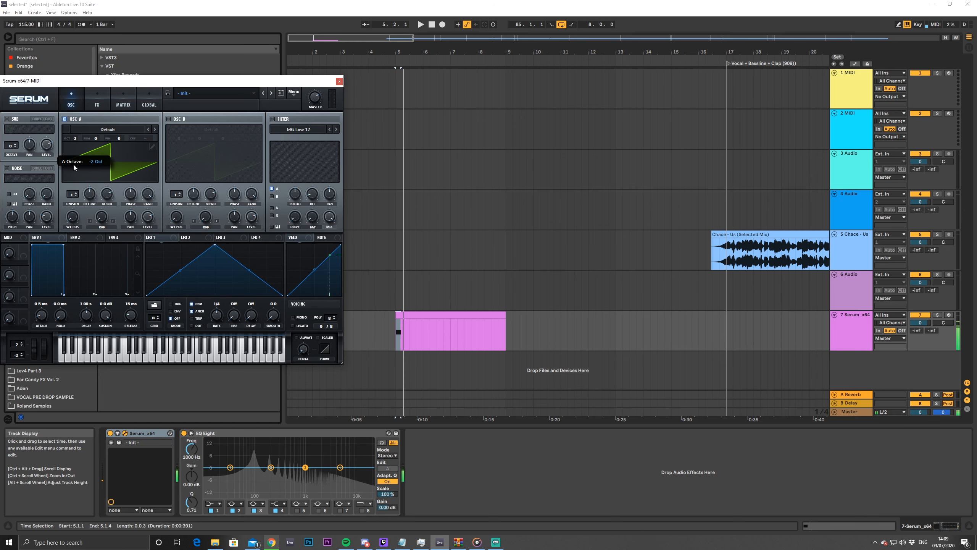
key(space)
key(space)
key(space)
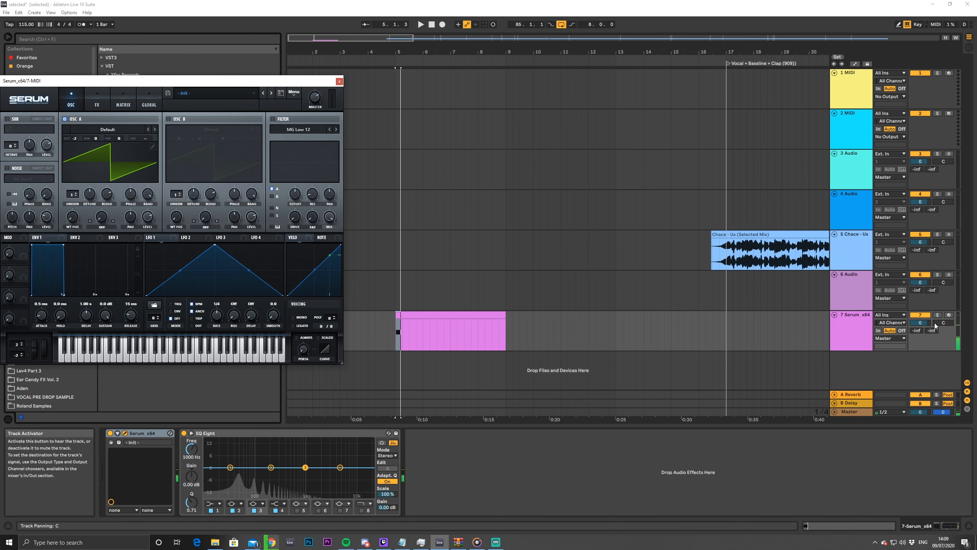
Duplicate the G2 note twice in the MIDI clip to make three consecutive notes
double_click(411, 315)
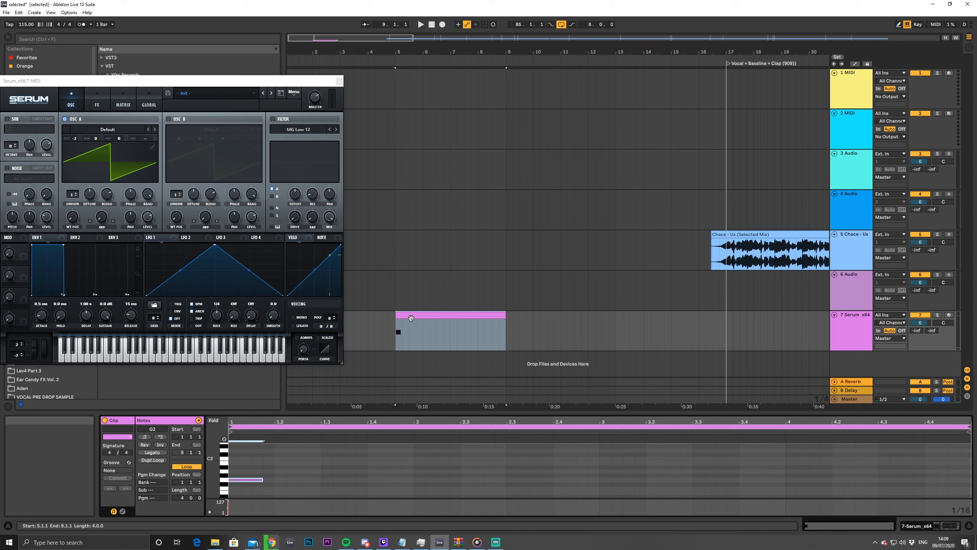
click(254, 484)
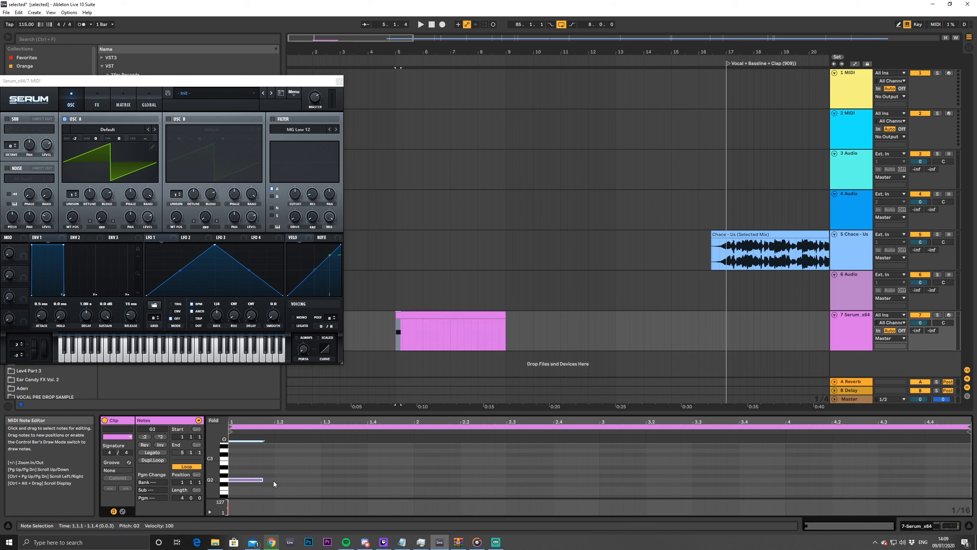
key(ctrl+d)
key(ctrl+d)
Transpose all three notes up two semitones to A2 and play back the pattern
key(ctrl+a)
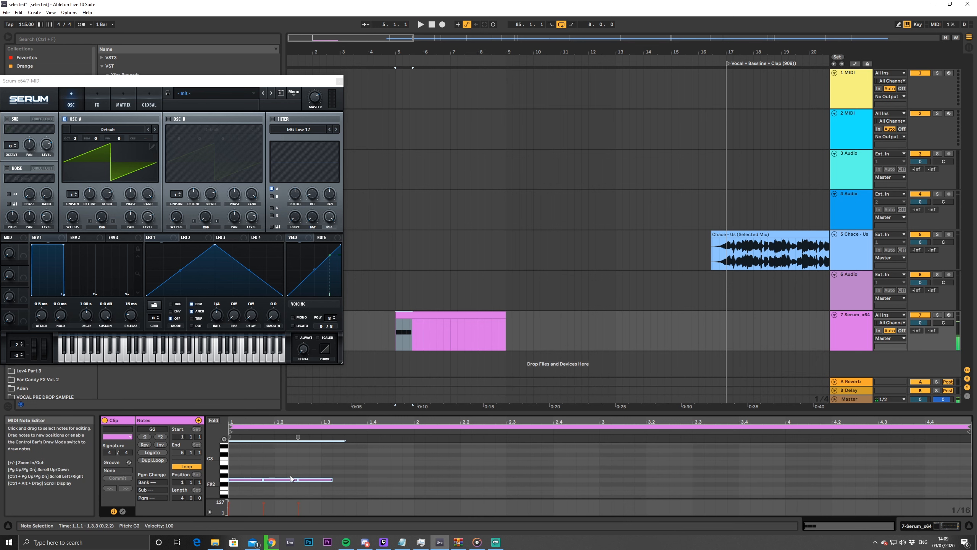
key(Up)
key(Up)
key(space)
key(space)
key(space)
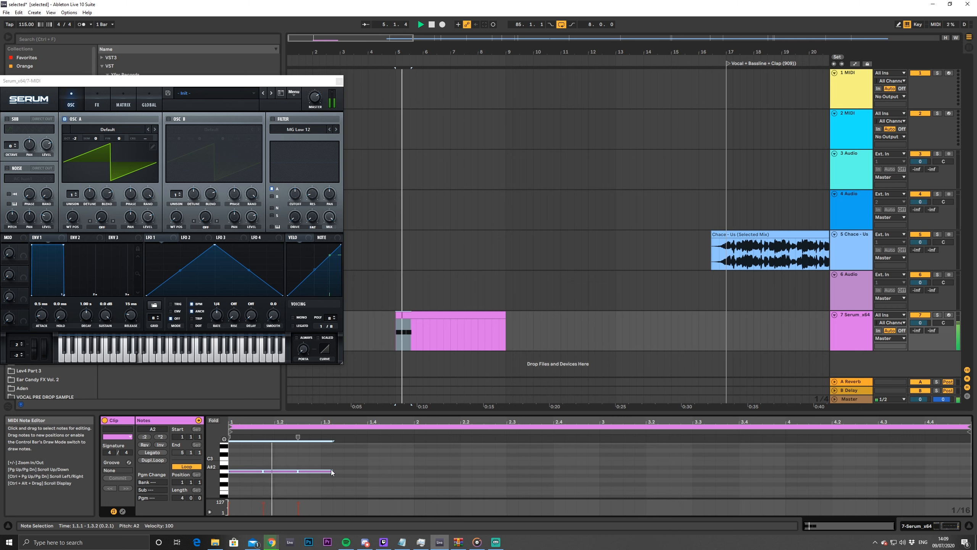
click(328, 471)
key(space)
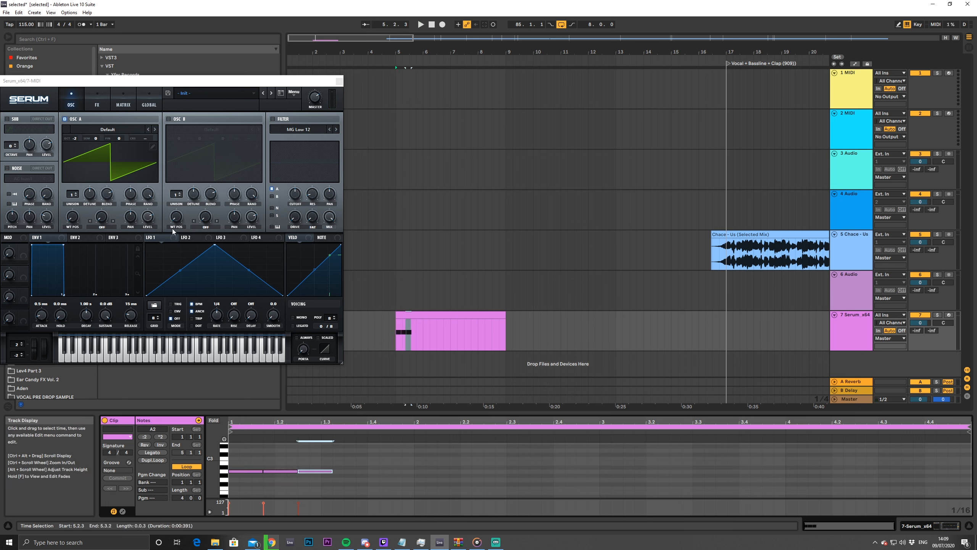
click(422, 322)
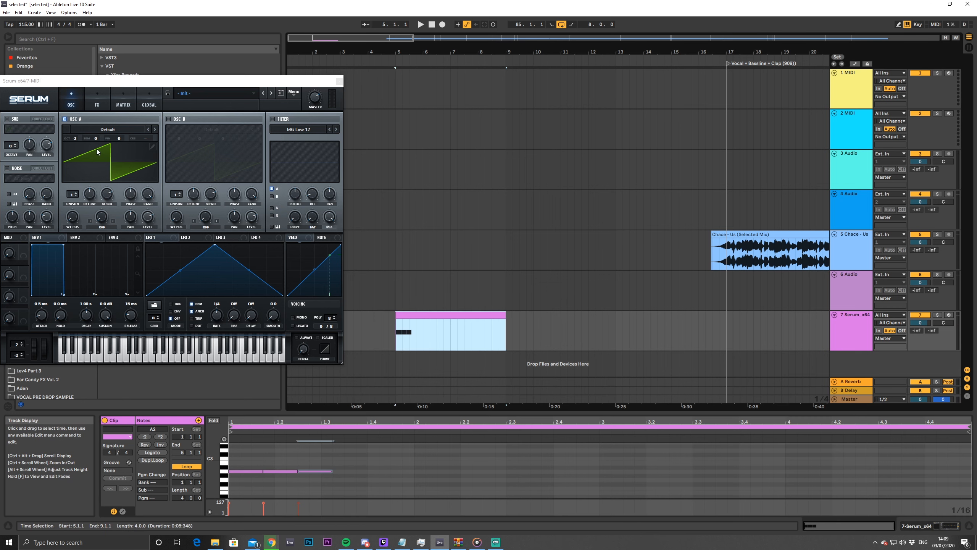
Enable Serum's oscillator B, raise its pitch by 7 semitones and play back the pattern
drag(183, 82, 336, 74)
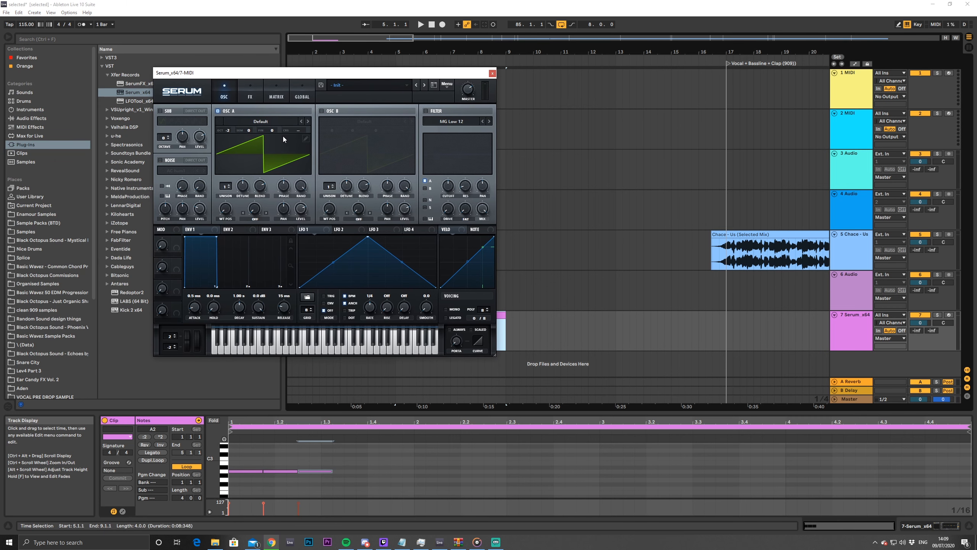
click(322, 111)
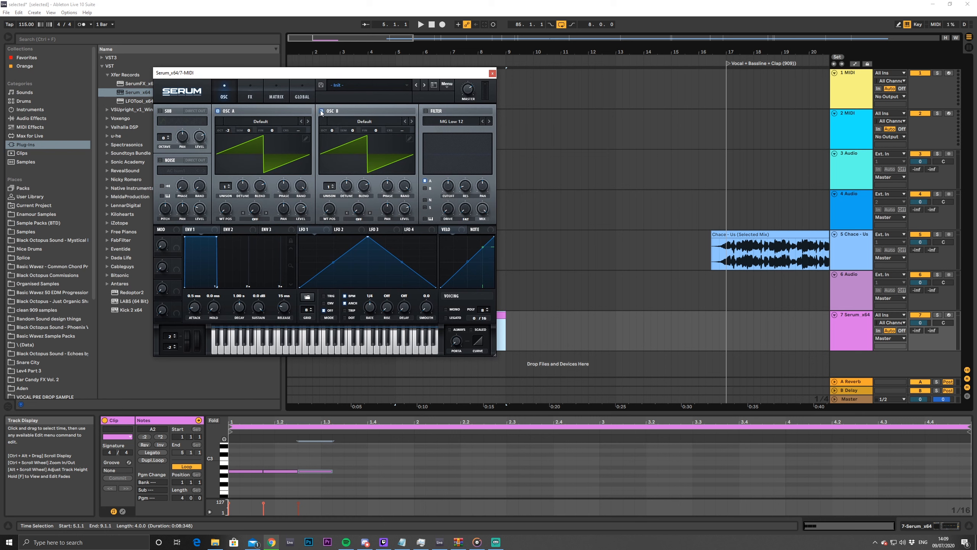
drag(354, 129, 357, 107)
key(space)
Load the analog Basic Mg wavetable into oscillator A and adjust its wavetable position with oscillator B switched off
click(277, 129)
mouse_move(246, 130)
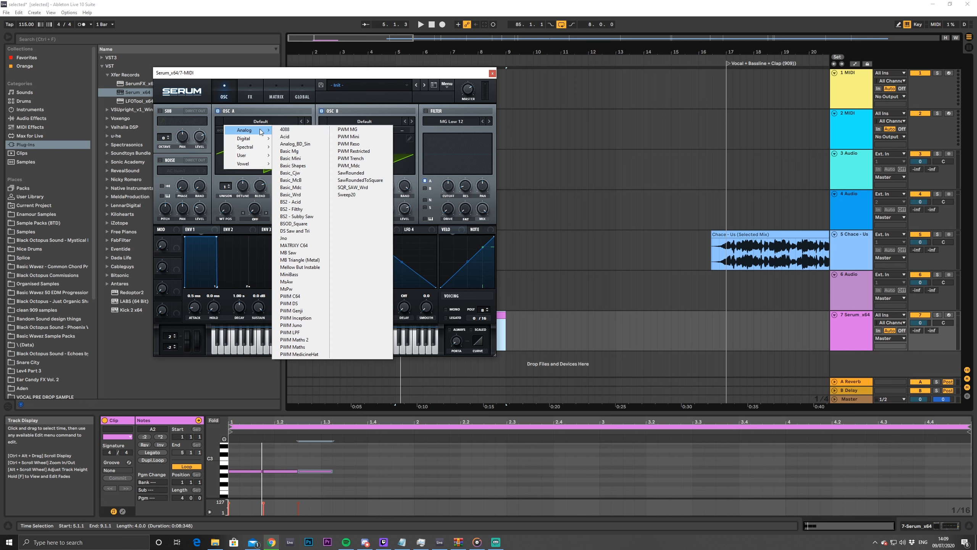
click(313, 151)
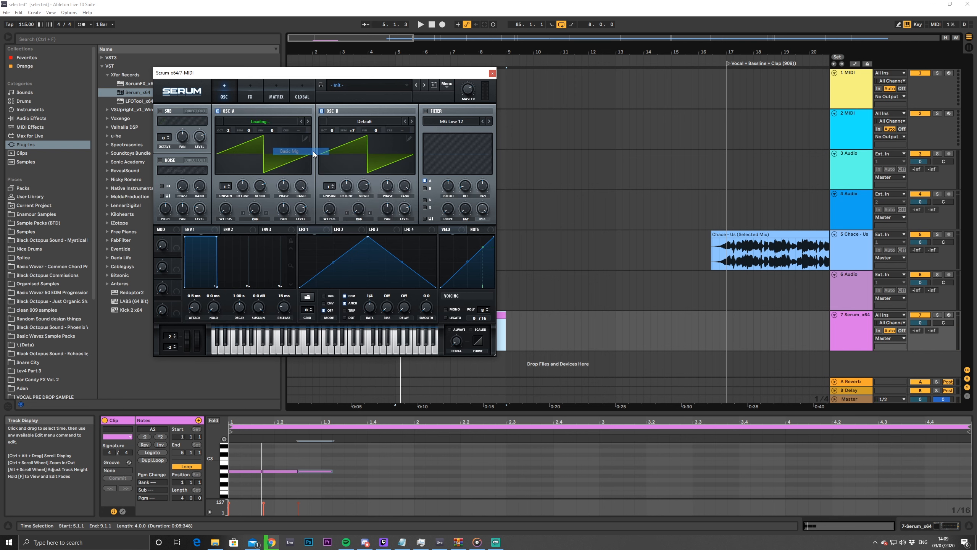
mouse_move(227, 212)
mouse_down()
mouse_move(226, 196)
mouse_move(223, 213)
mouse_up()
click(322, 111)
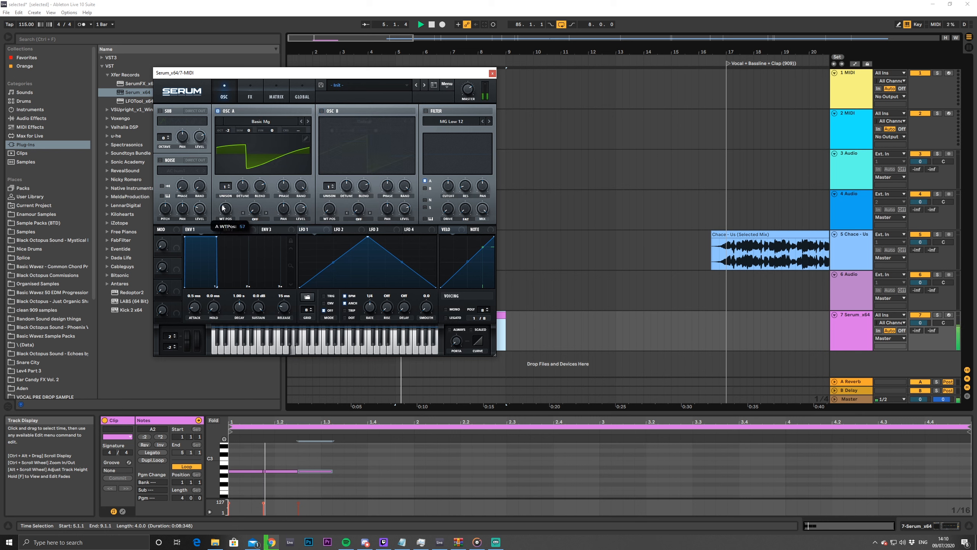
mouse_move(223, 208)
mouse_down()
mouse_move(222, 224)
mouse_move(226, 184)
mouse_move(228, 202)
mouse_up()
Try the Basic Shapes and Basic_Cjw wavetables in oscillator A at different wavetable positions
click(308, 122)
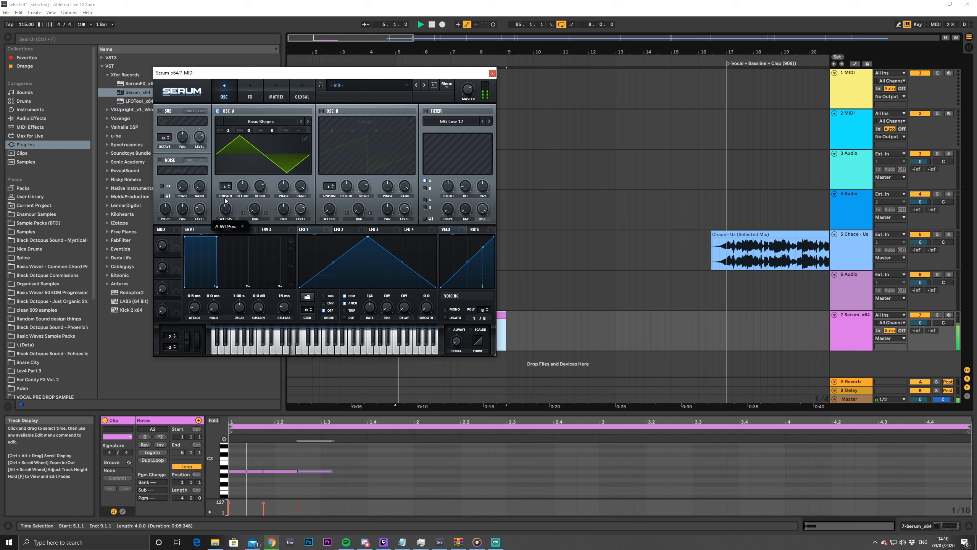
click(302, 122)
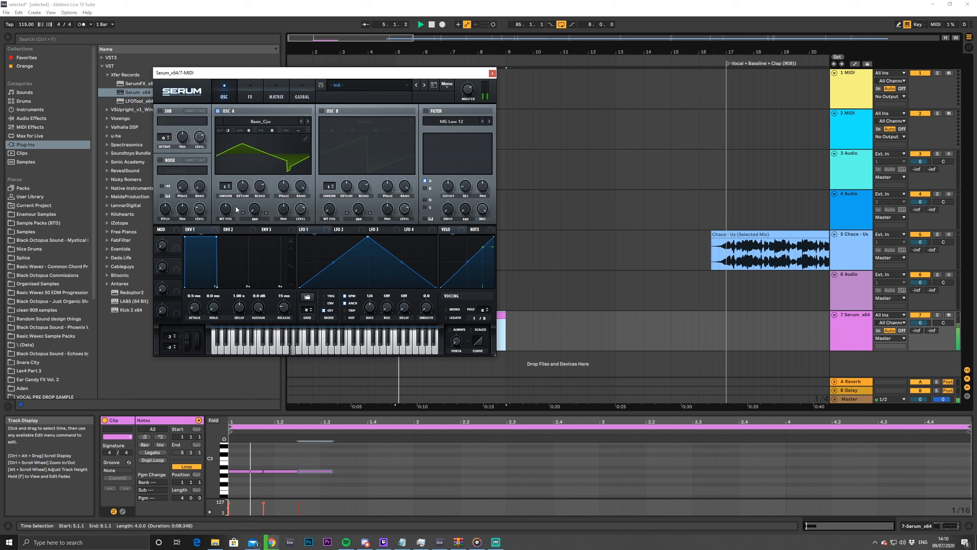
mouse_move(227, 209)
mouse_down()
mouse_move(236, 166)
mouse_move(224, 200)
mouse_up()
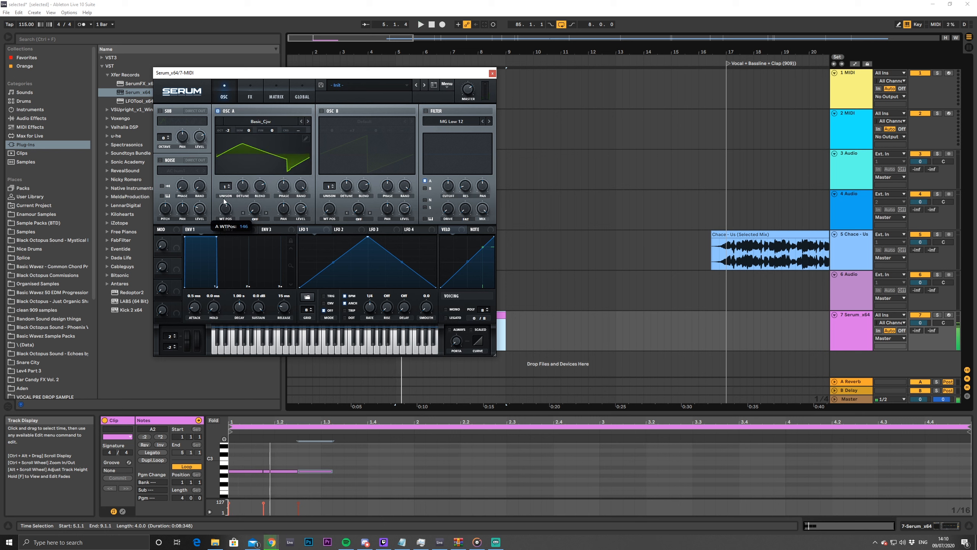
key(space)
Switch oscillator A back to the Basic Mg wavetable and lower its wavetable position during playback
click(292, 121)
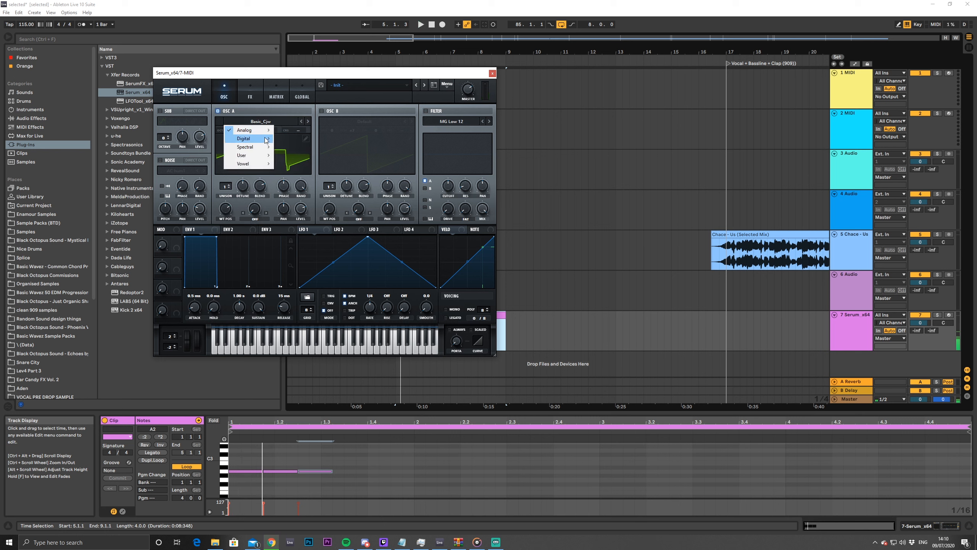
mouse_move(250, 130)
click(295, 152)
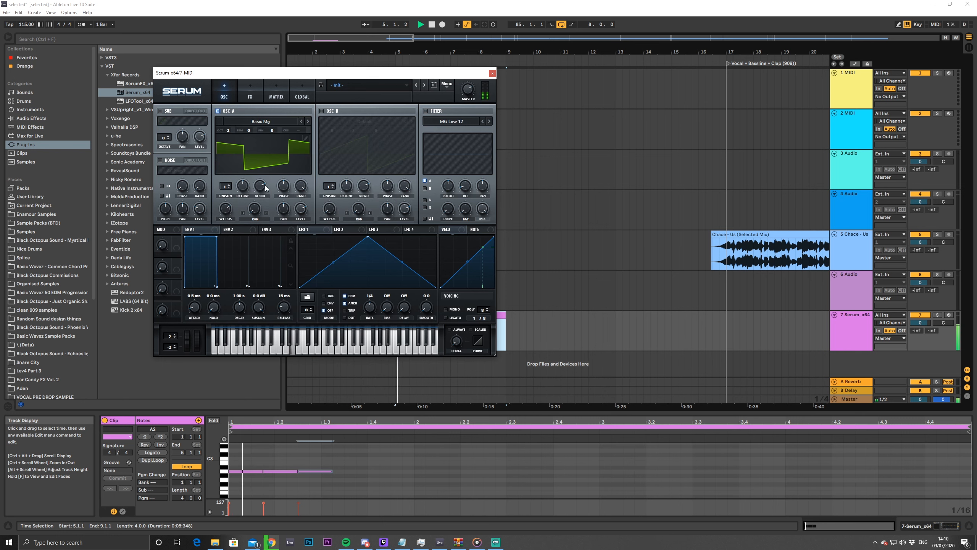
drag(225, 209, 222, 236)
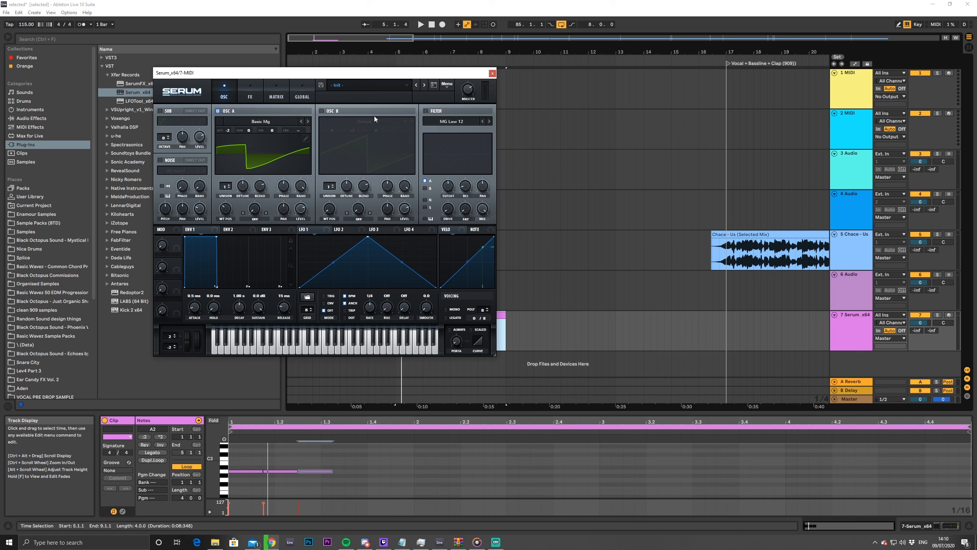
Turn oscillator B back on and load the analog Analog_BD_Sin wavetable into it
click(322, 111)
click(365, 121)
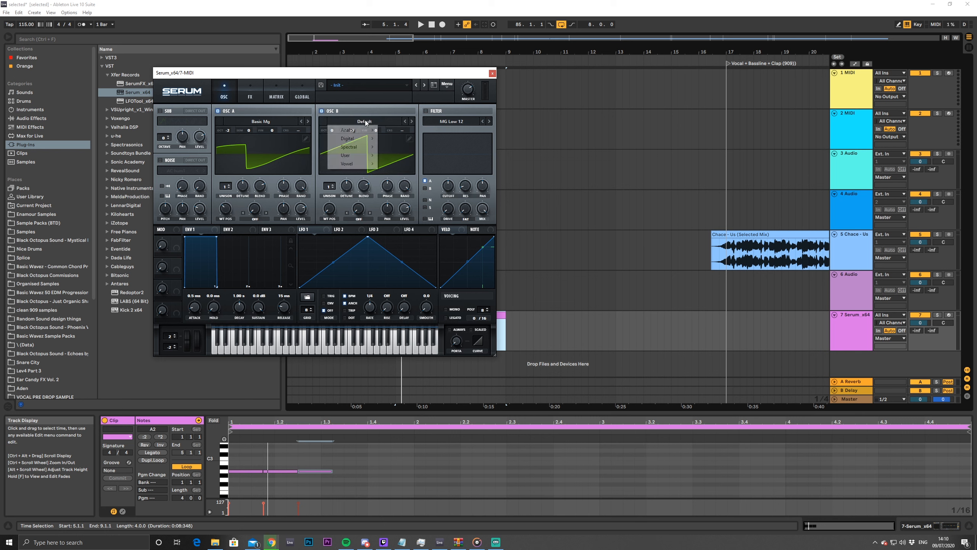
mouse_move(367, 132)
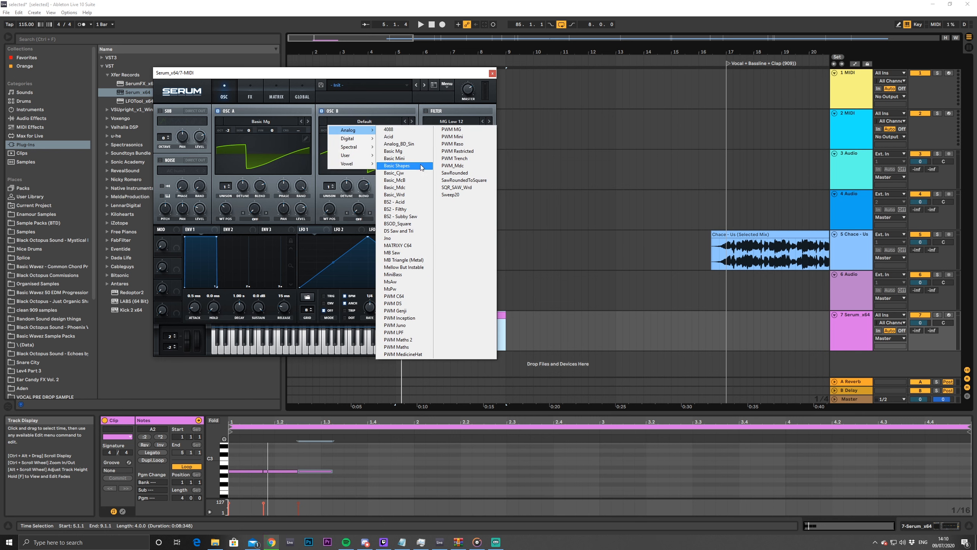
click(399, 144)
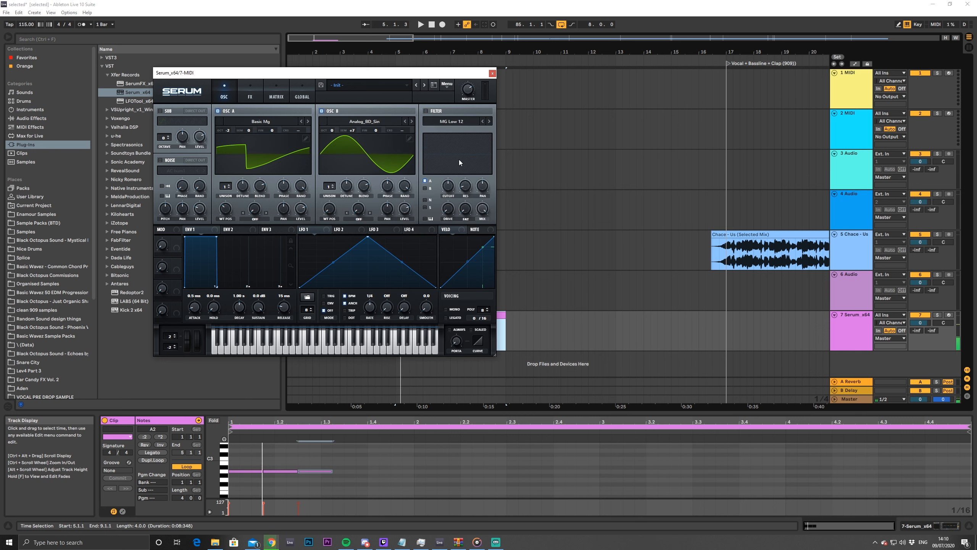
Enable the MG Low 12 filter and modulate its cutoff with Env 2, using 415 ms decay and 0% sustain
click(426, 111)
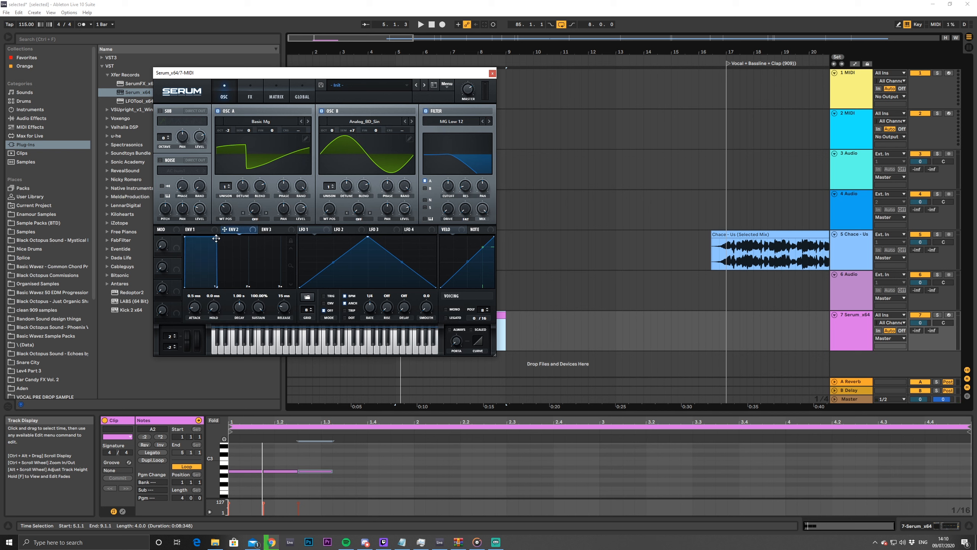
drag(216, 239, 203, 313)
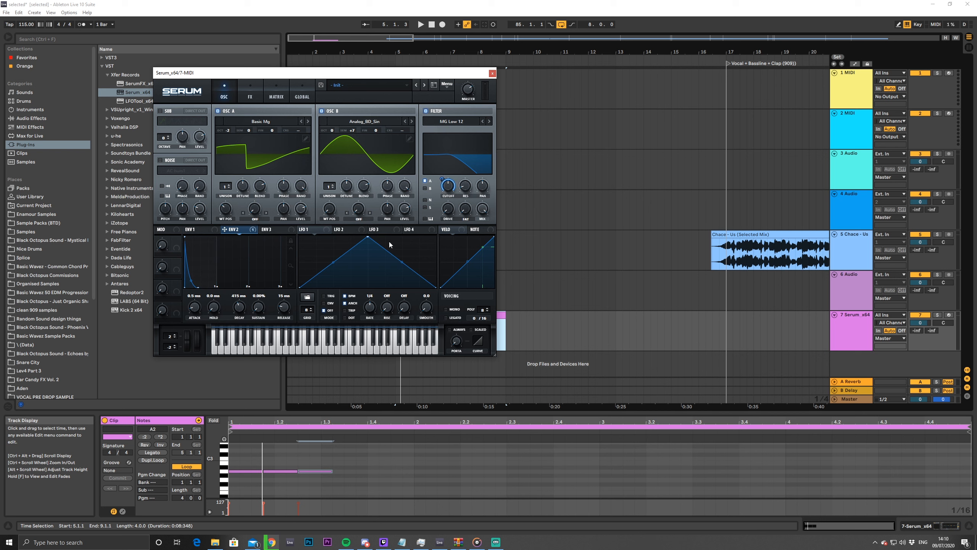
drag(449, 184, 450, 197)
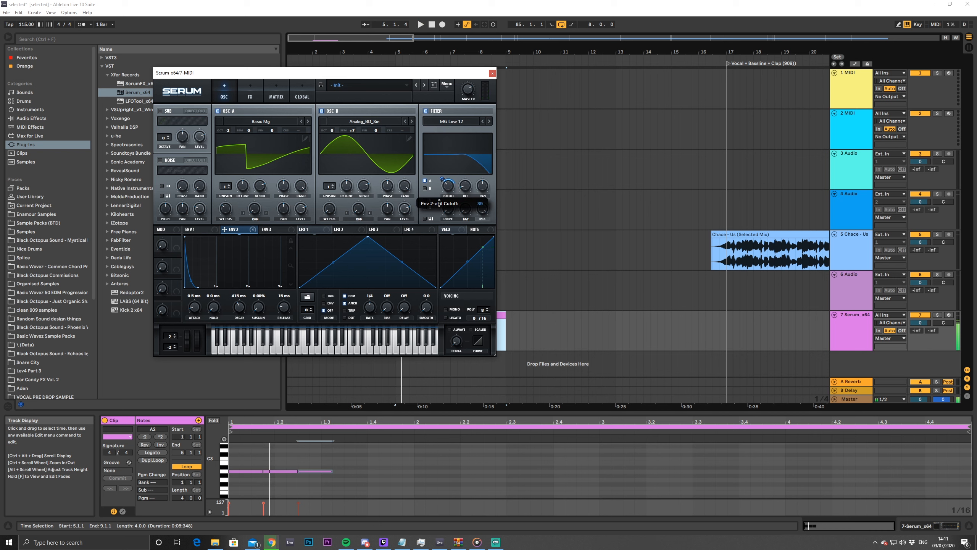
Route oscillator B through the filter and shorten Env 2's decay to 317 ms while auditioning the bass
click(425, 188)
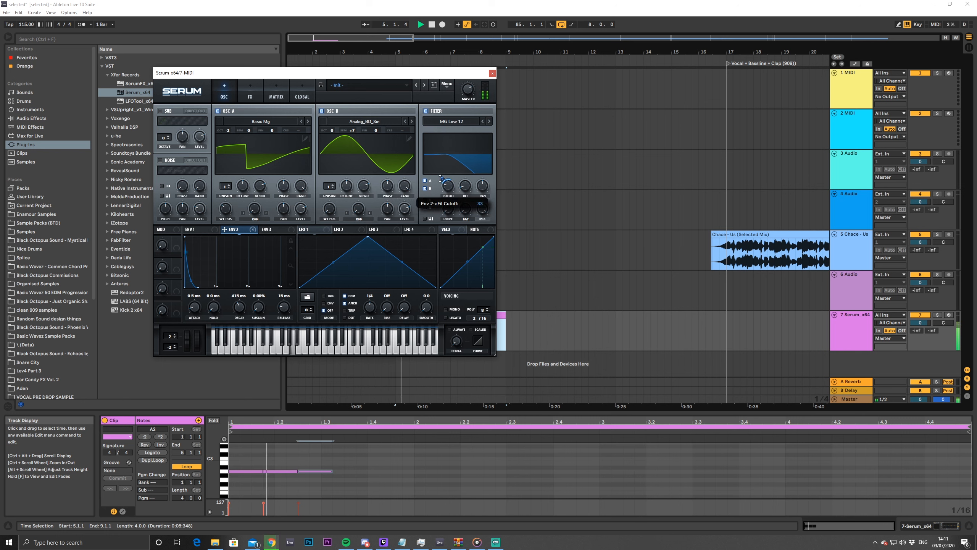
key(space)
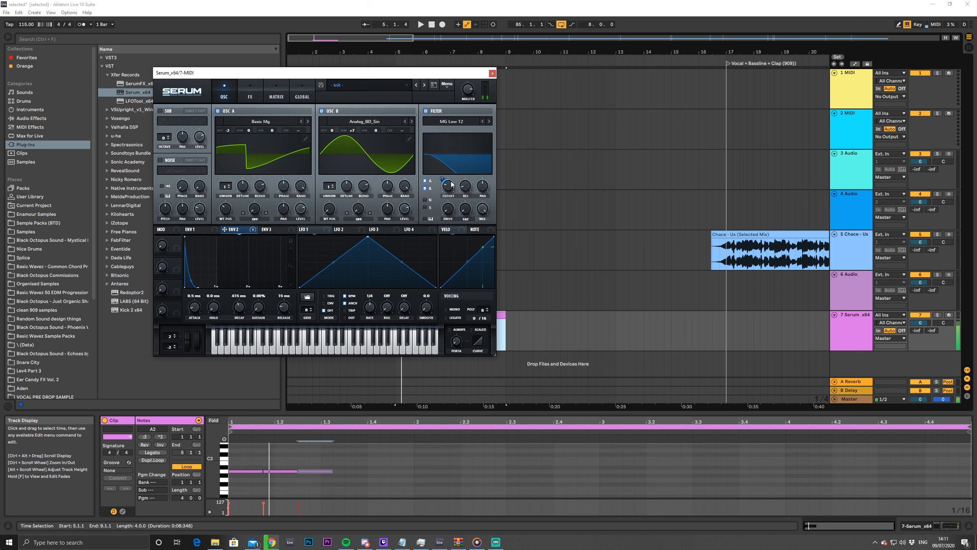
mouse_move(454, 189)
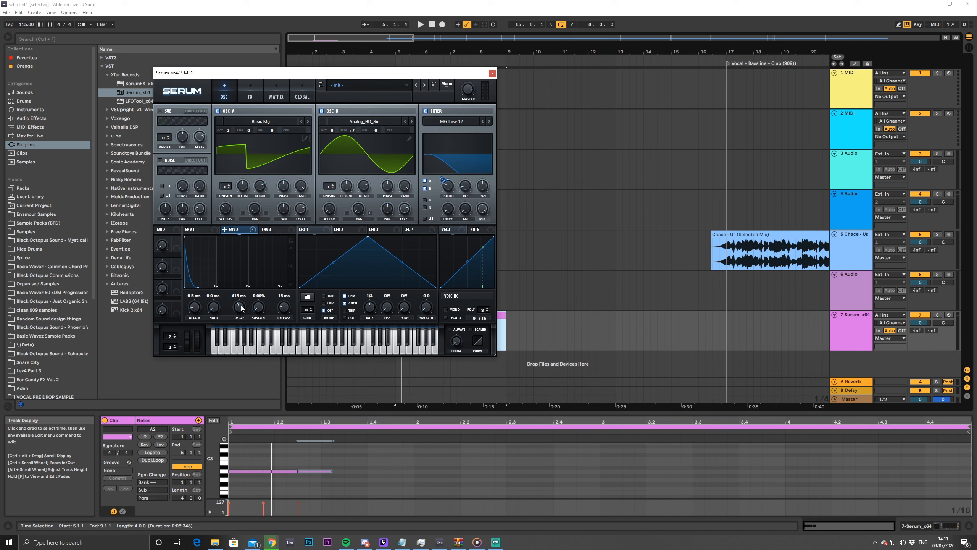
drag(242, 308, 242, 311)
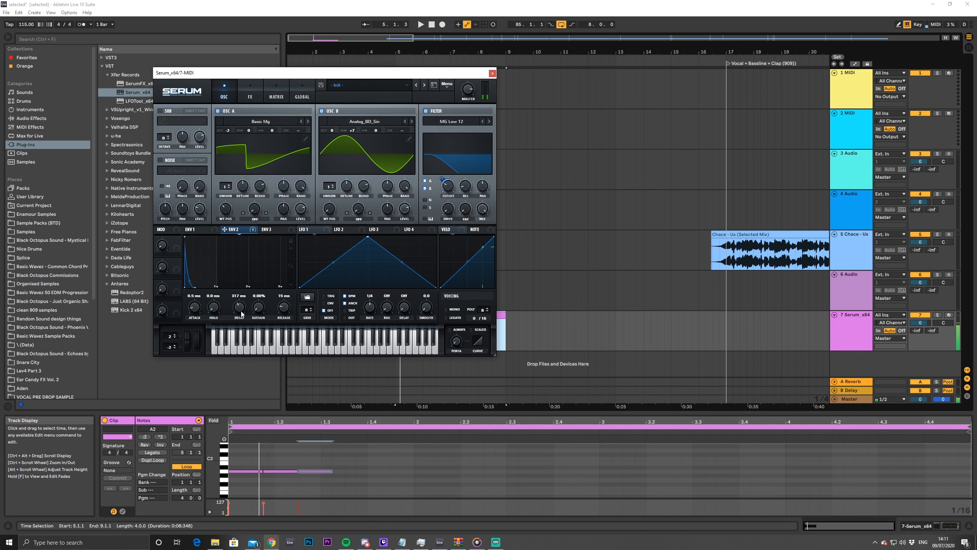
Enable Serum's Hall reverb effect and reduce its size while the pattern plays
click(249, 95)
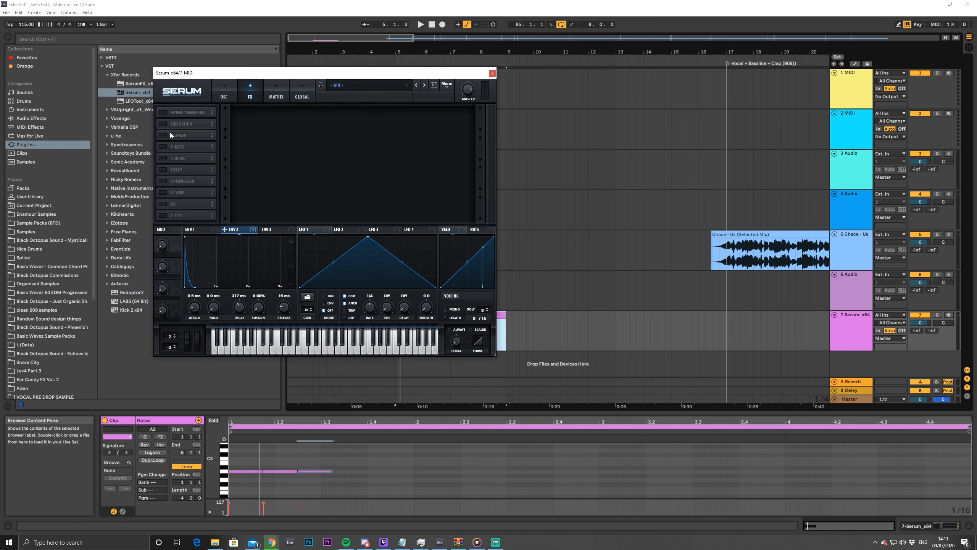
click(163, 192)
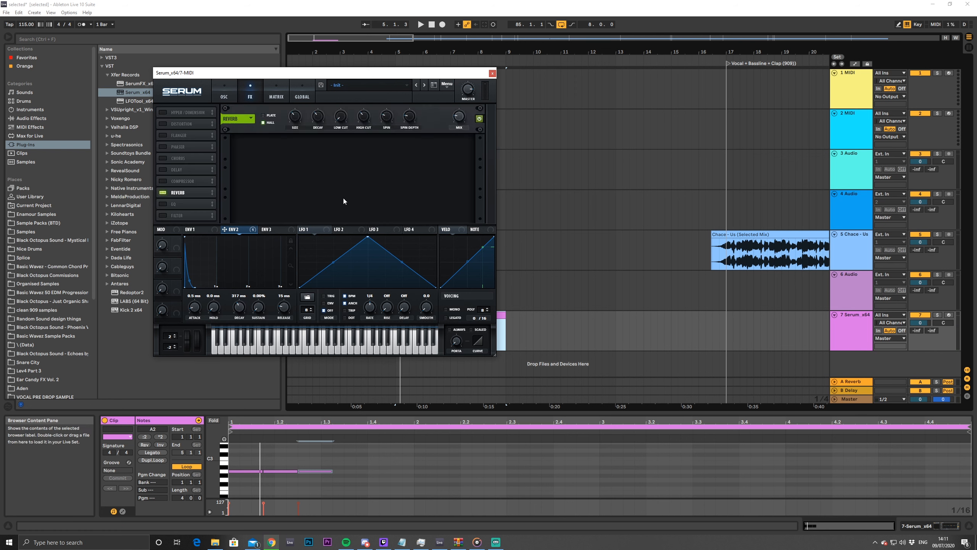
key(space)
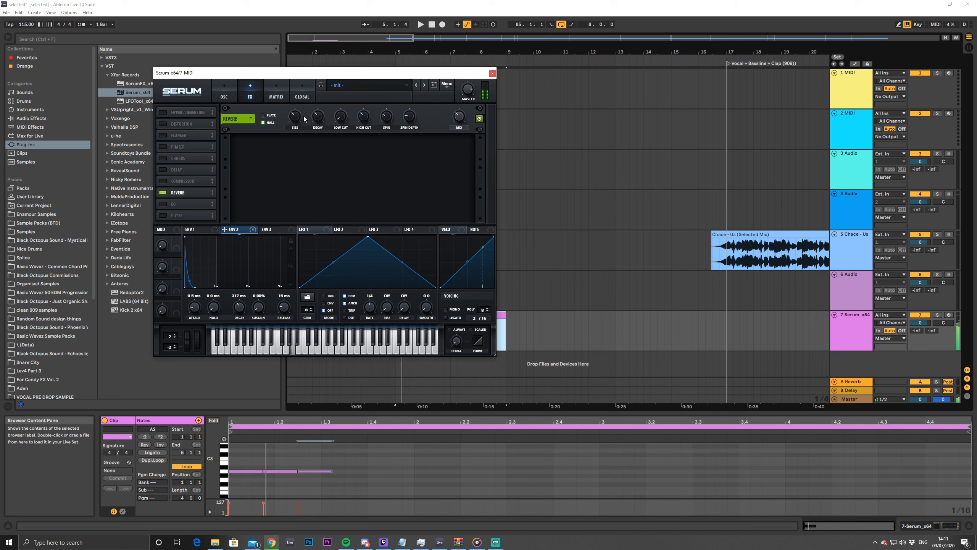
mouse_move(291, 128)
scroll(294, 122, down, 5)
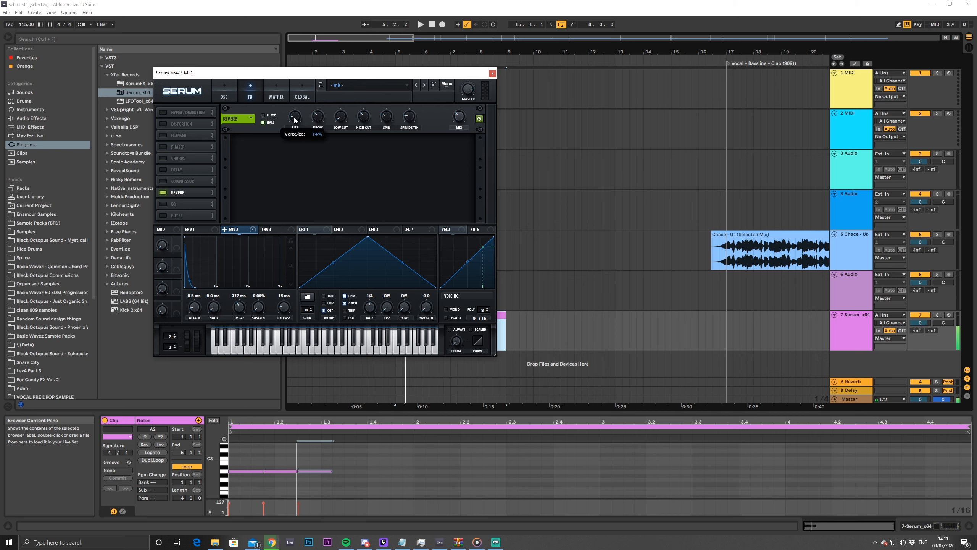
scroll(295, 123, down, 2)
drag(295, 122, 361, 125)
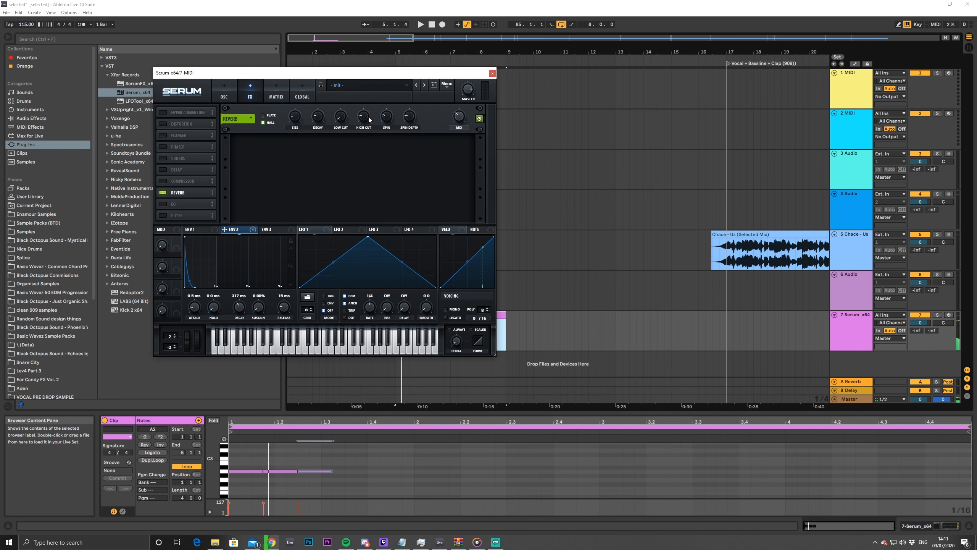
Set the reverb's high cut to 0%, raise its low cut and audition the bass repeatedly
mouse_move(369, 120)
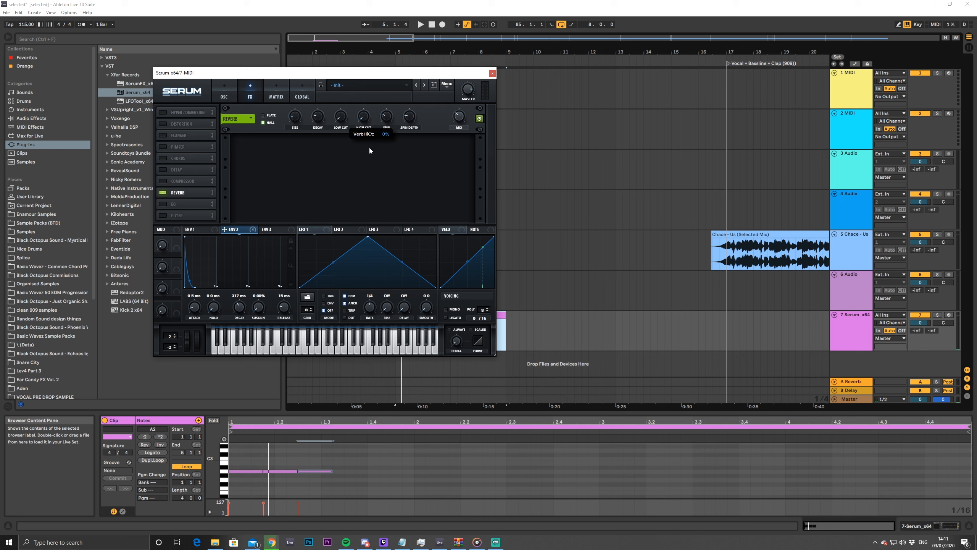
key(space)
key(space)
drag(338, 119, 338, 100)
key(space)
key(space)
key(space)
key(space)
key(space)
key(space)
key(space)
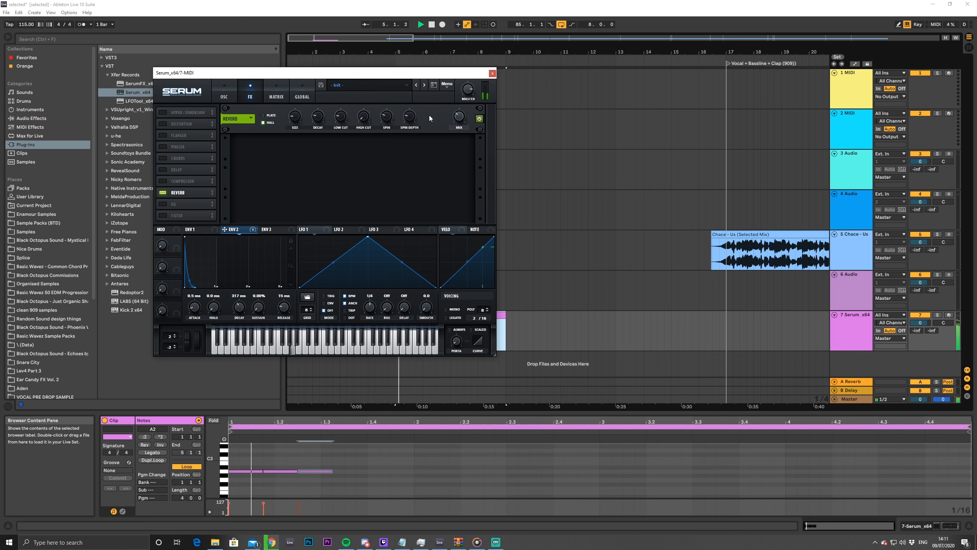
key(space)
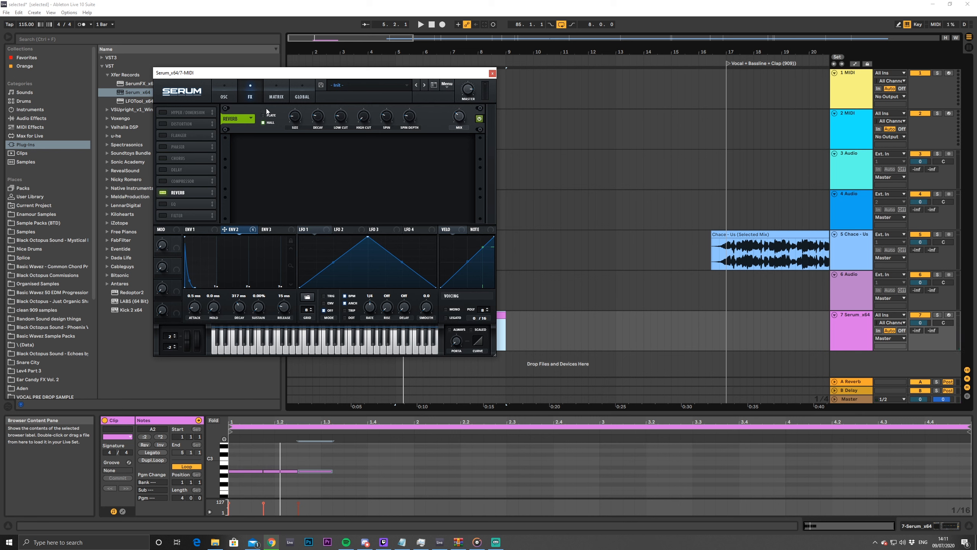
Fine-tune the reverb's low cut by comparing high and lower settings during playback
key(space)
drag(341, 116, 345, 31)
key(space)
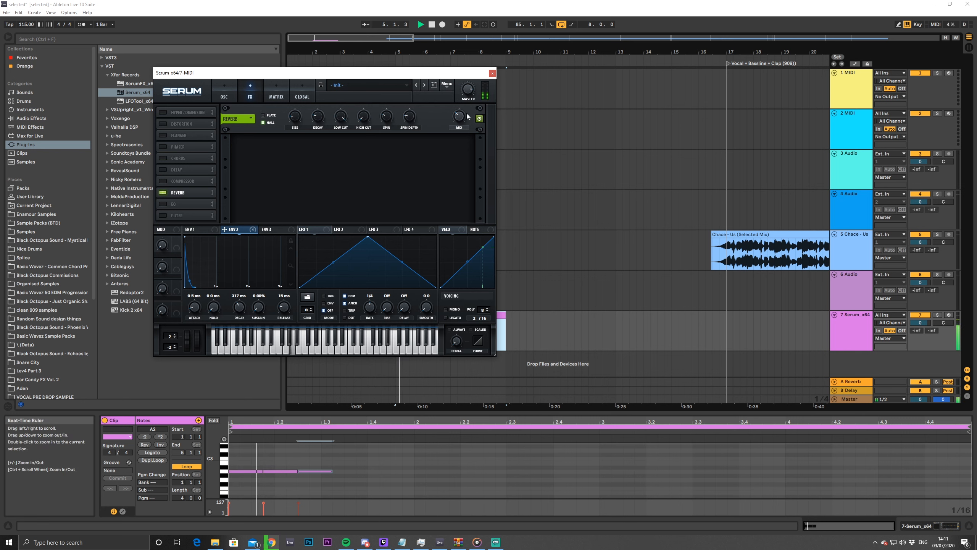
key(space)
drag(345, 113, 322, 151)
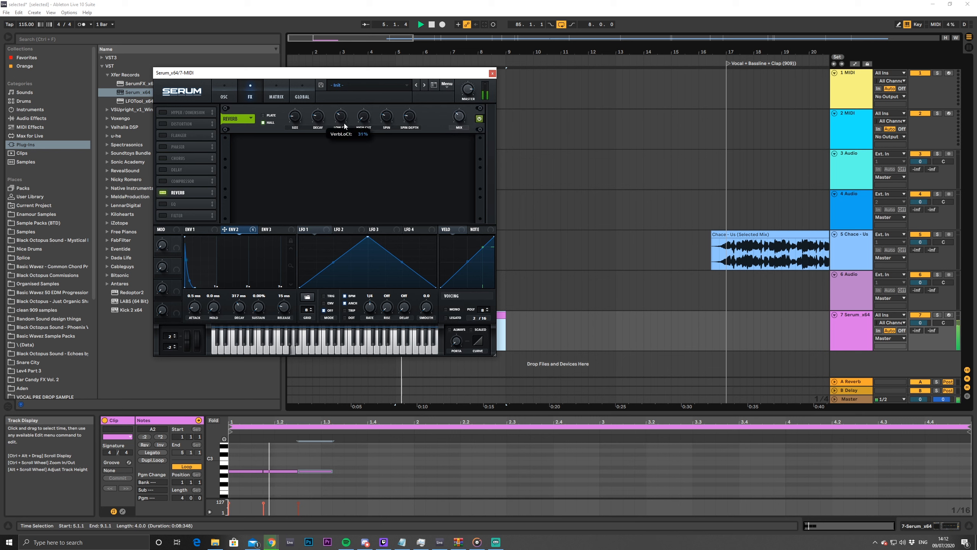
Return to Serum's oscillator page and adjust oscillator B's level against oscillator A during playback
click(225, 87)
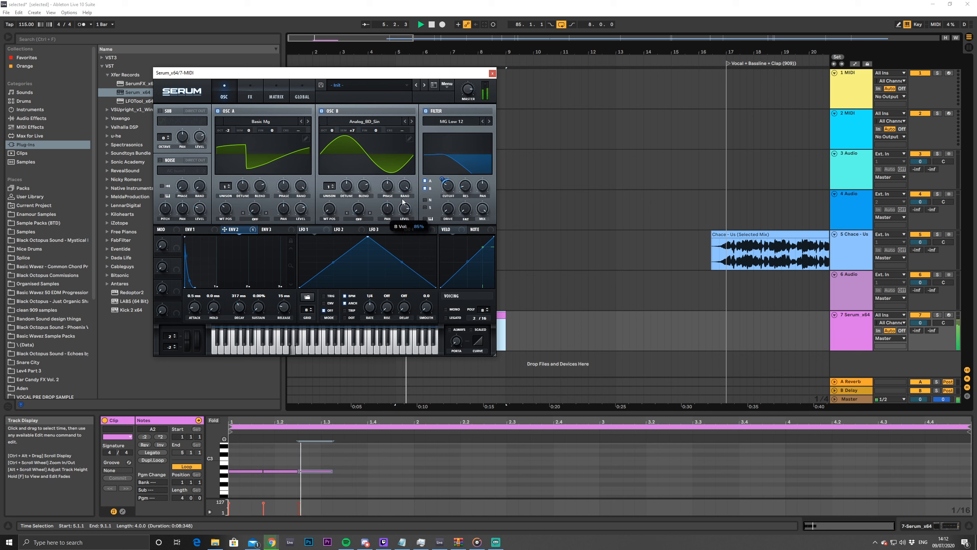
key(space)
key(space)
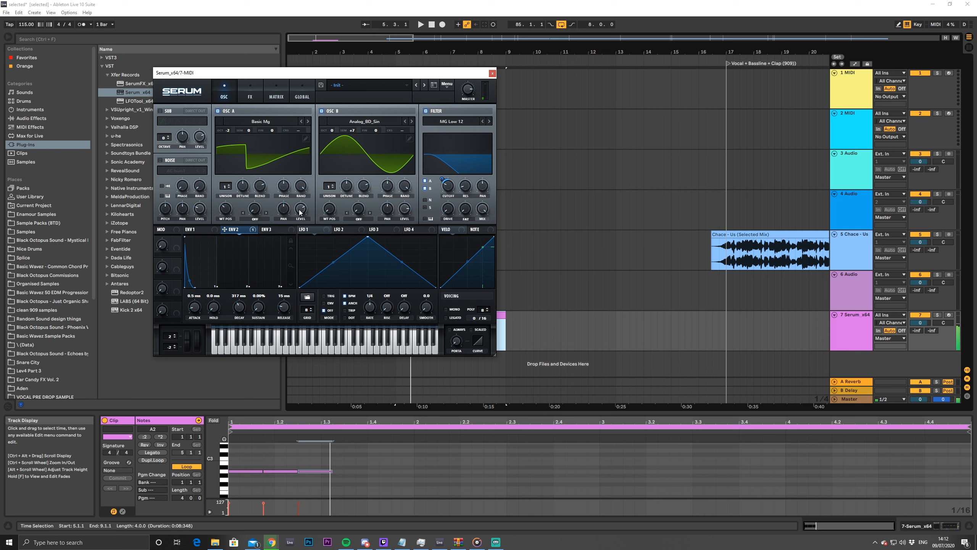
Set oscillator B to 3 unison voices, reduce their detune and audition the pattern
click(333, 188)
key(space)
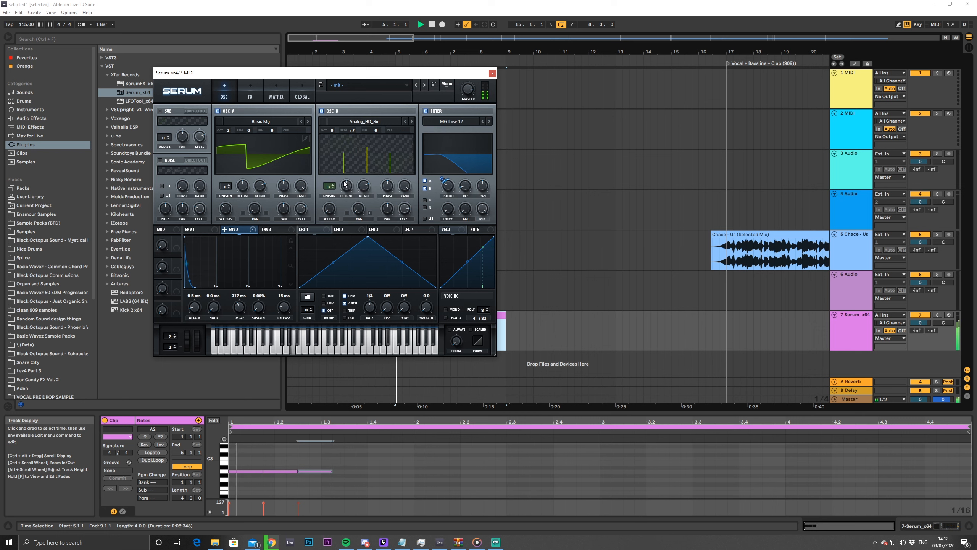
drag(347, 186, 347, 203)
key(space)
key(space)
key(space)
key(space)
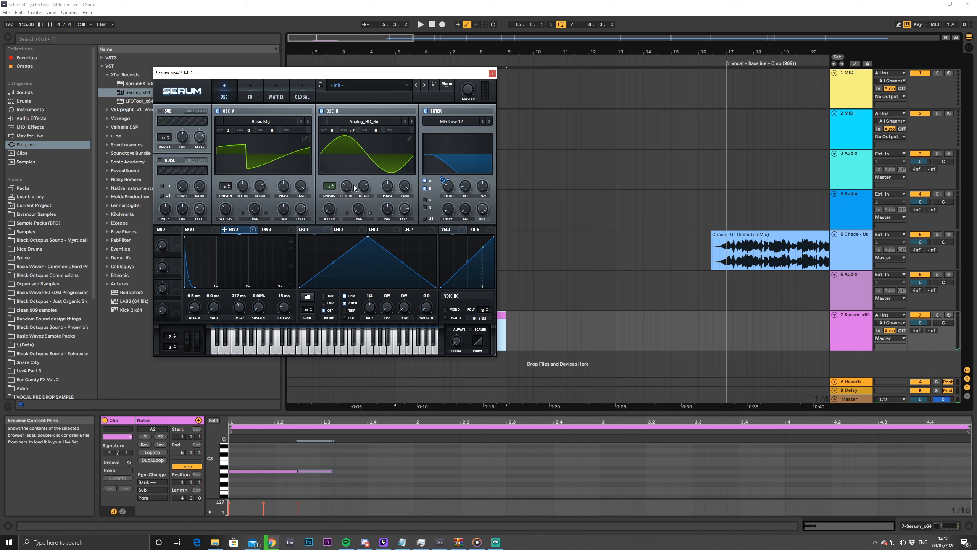
Load the XF_KikAtk_10 kick attack sample into Serum's noise oscillator and enable its pitch tracking
click(175, 172)
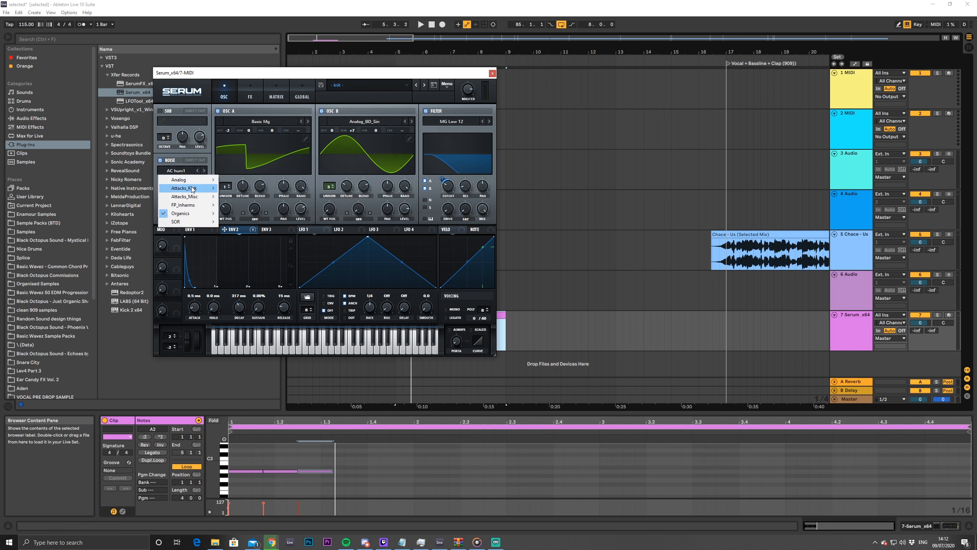
mouse_move(190, 188)
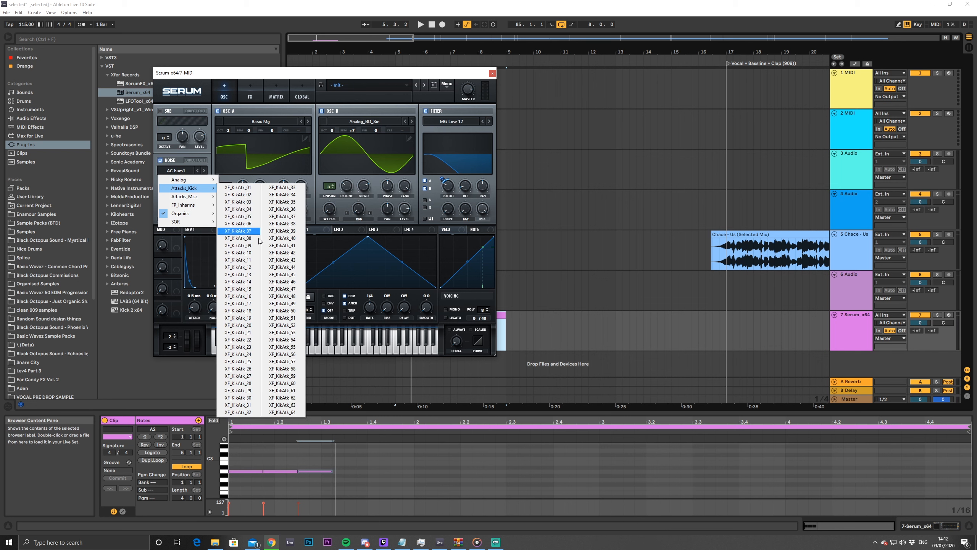
click(241, 253)
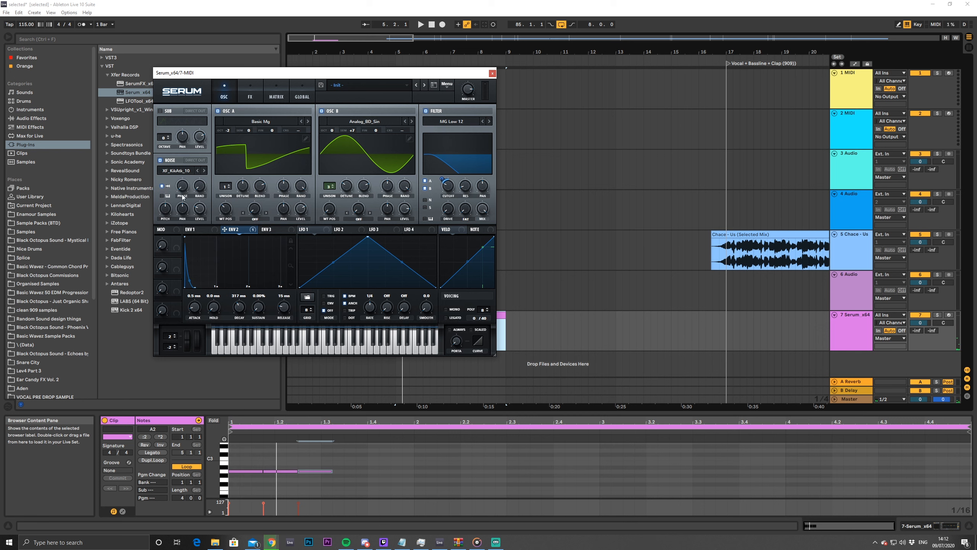
click(165, 196)
Audition successive kick attack noise samples during playback, choose XF_KikAtk_40 and adjust the noise level
click(205, 171)
click(204, 171)
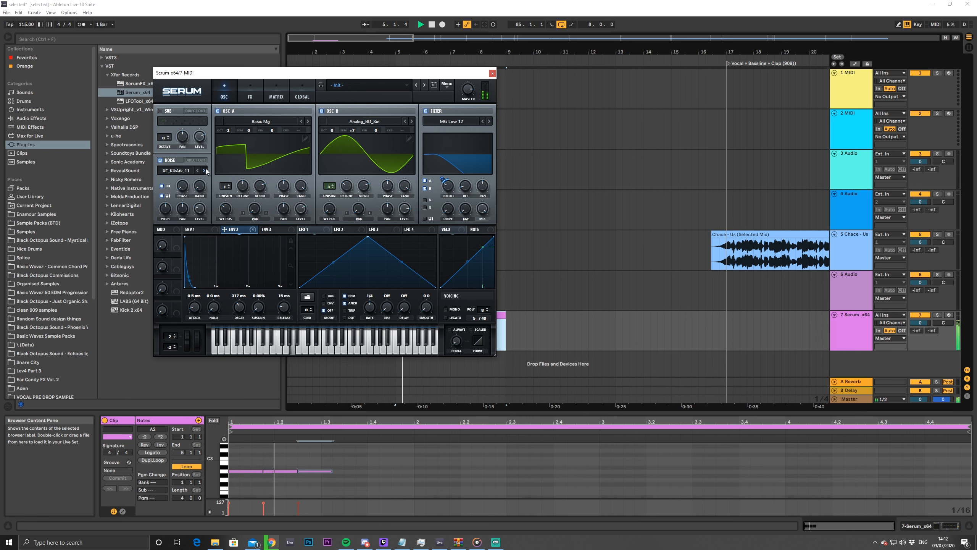
click(204, 171)
click(206, 170)
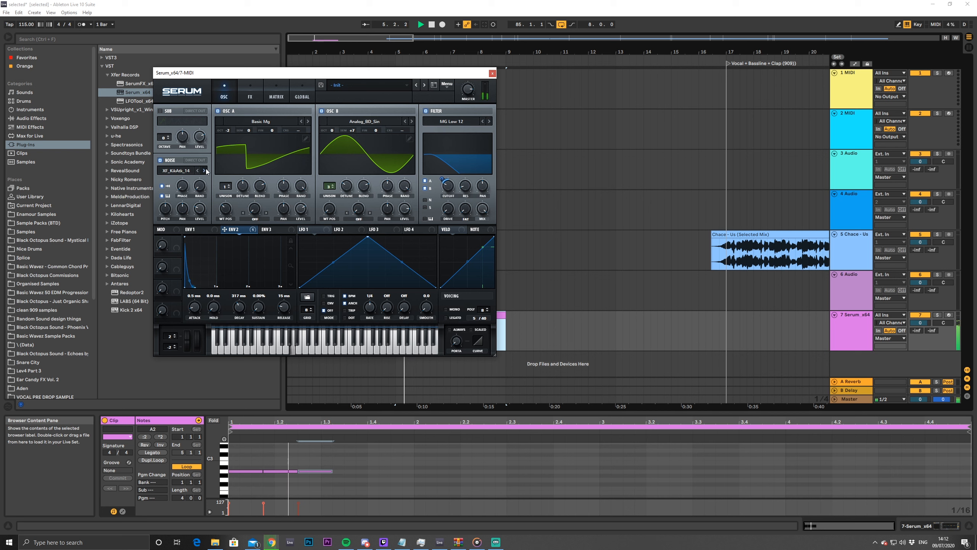
click(206, 170)
click(204, 171)
key(space)
click(205, 171)
click(198, 172)
key(space)
click(204, 171)
click(204, 171)
click(204, 171)
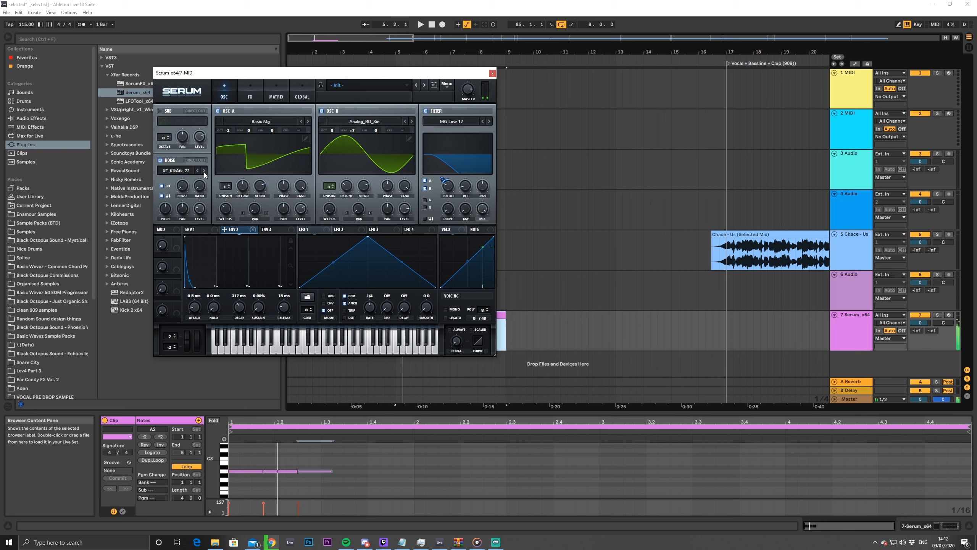
click(204, 171)
click(204, 171)
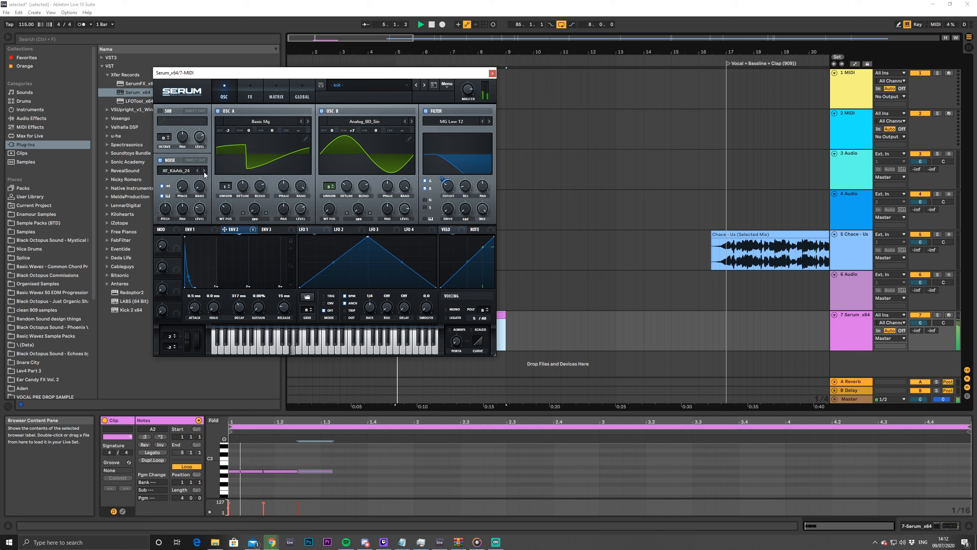
click(204, 171)
click(205, 171)
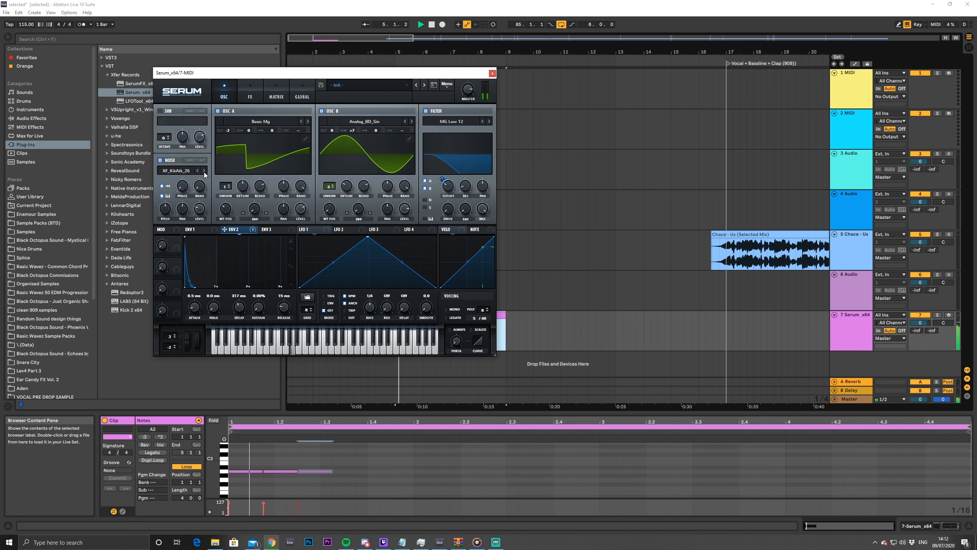
click(205, 172)
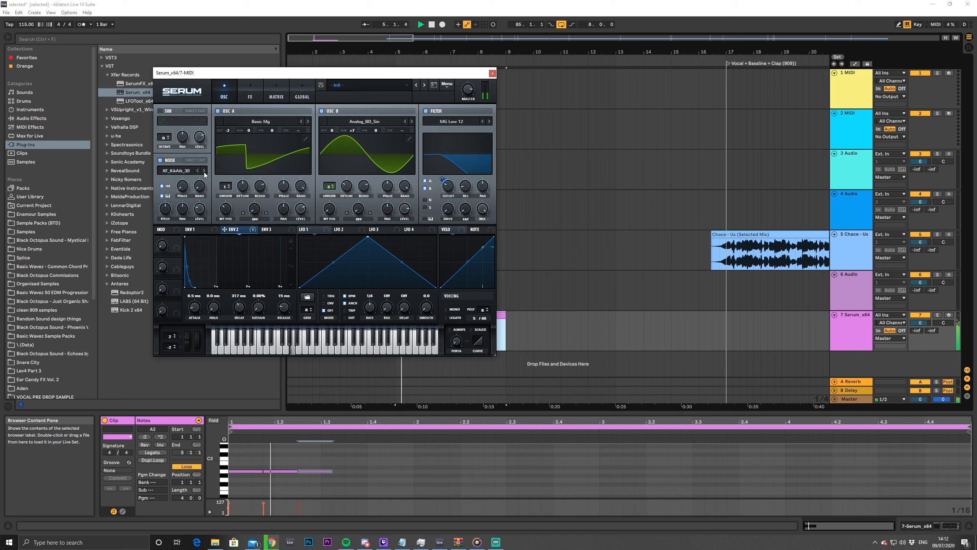
click(204, 171)
click(205, 171)
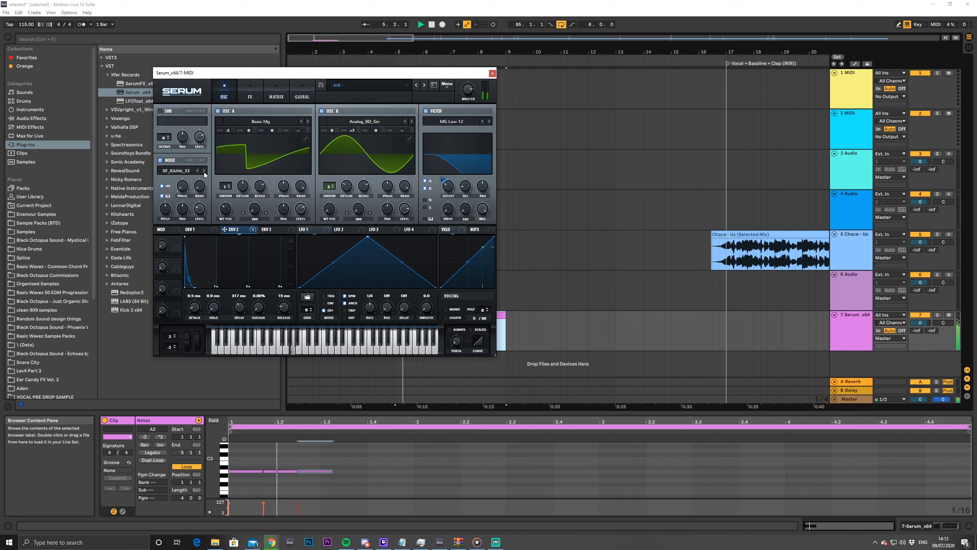
click(204, 171)
click(204, 171)
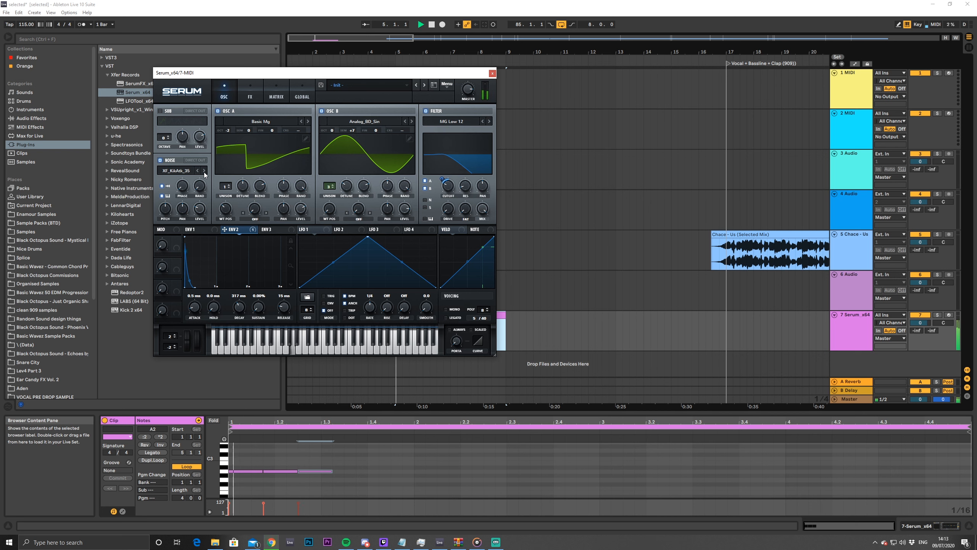
click(204, 171)
click(205, 171)
click(205, 171)
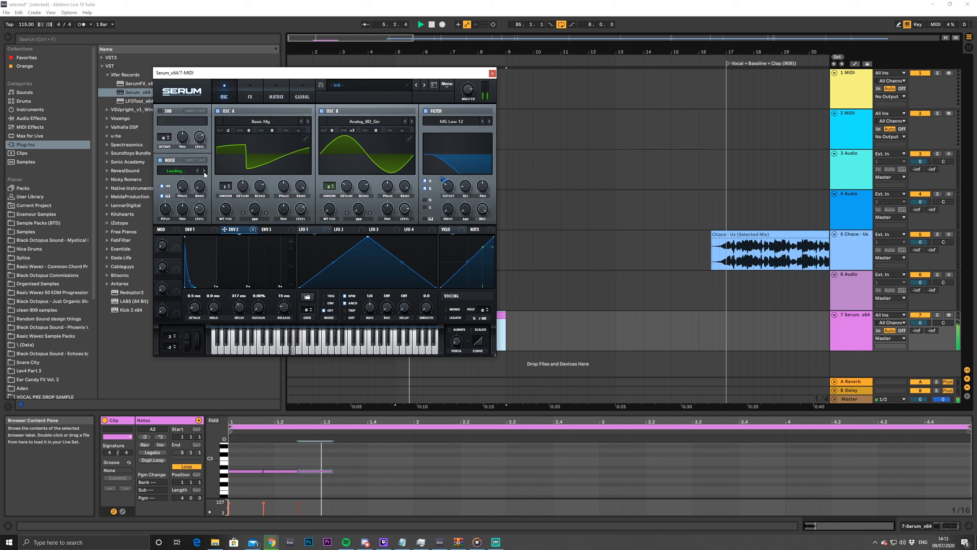
click(205, 171)
click(204, 171)
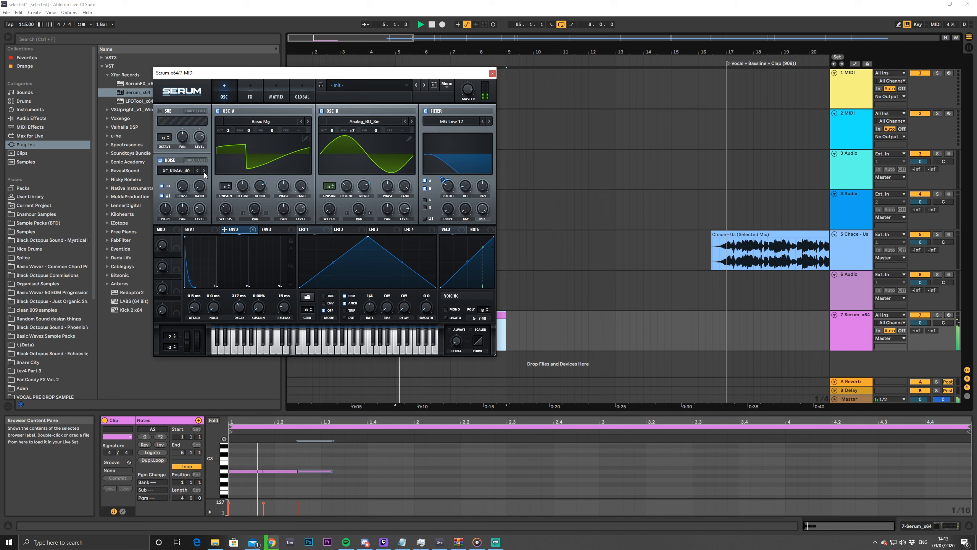
mouse_move(197, 210)
mouse_down()
mouse_move(196, 193)
mouse_move(199, 209)
mouse_up()
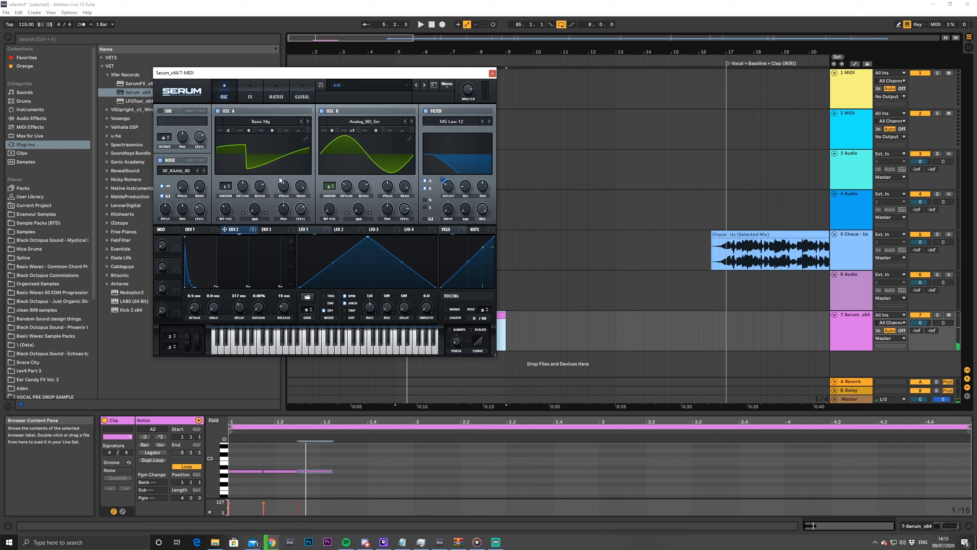
Lengthen the decay of envelope 2 to 509 ms and audition the bass pattern
key(space)
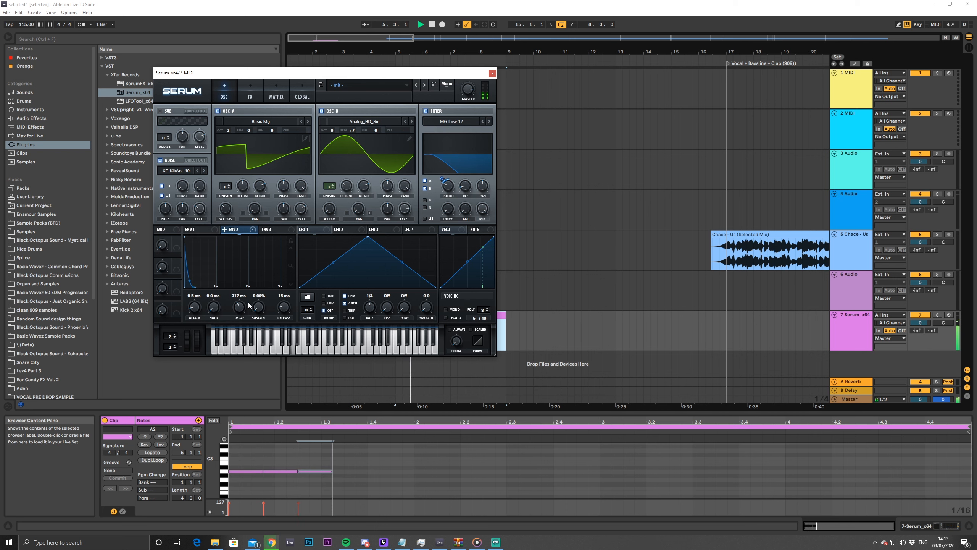
drag(239, 308, 245, 303)
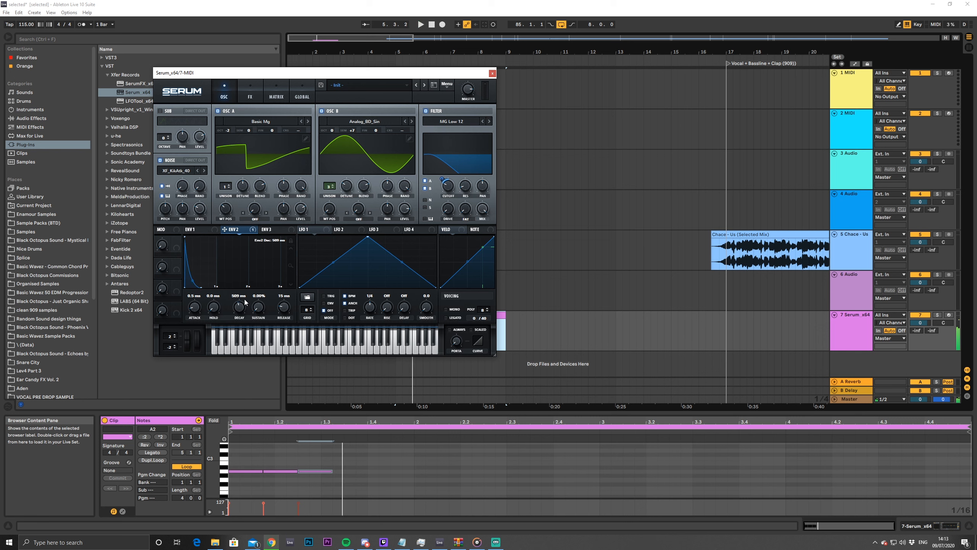
key(space)
key(space)
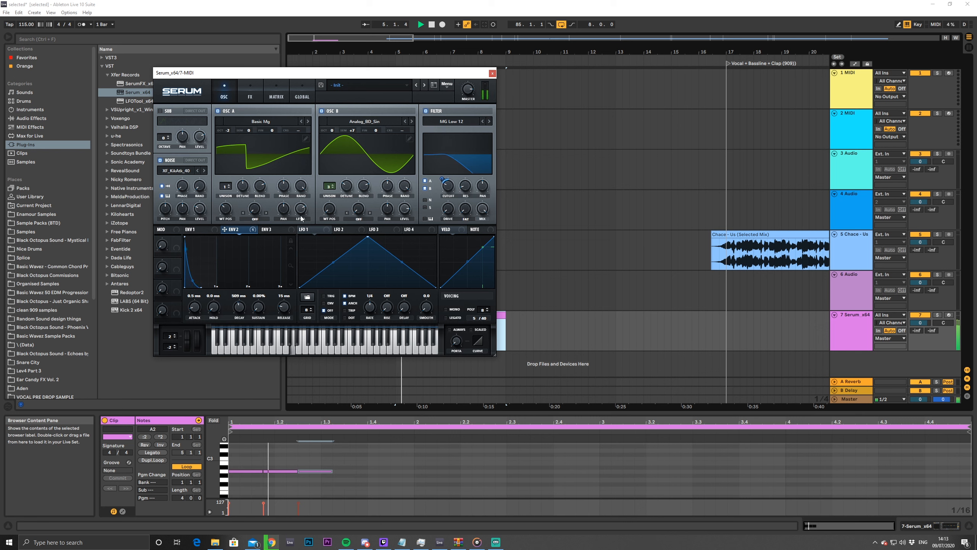
Fine-tune oscillator A's level in Serum while the bass pattern plays
drag(301, 211, 302, 228)
key(space)
drag(302, 229, 301, 224)
Set the first EQ Eight band on the Serum track to 45.4 Hz and -0.37 dB, auditioning the bass
click(859, 338)
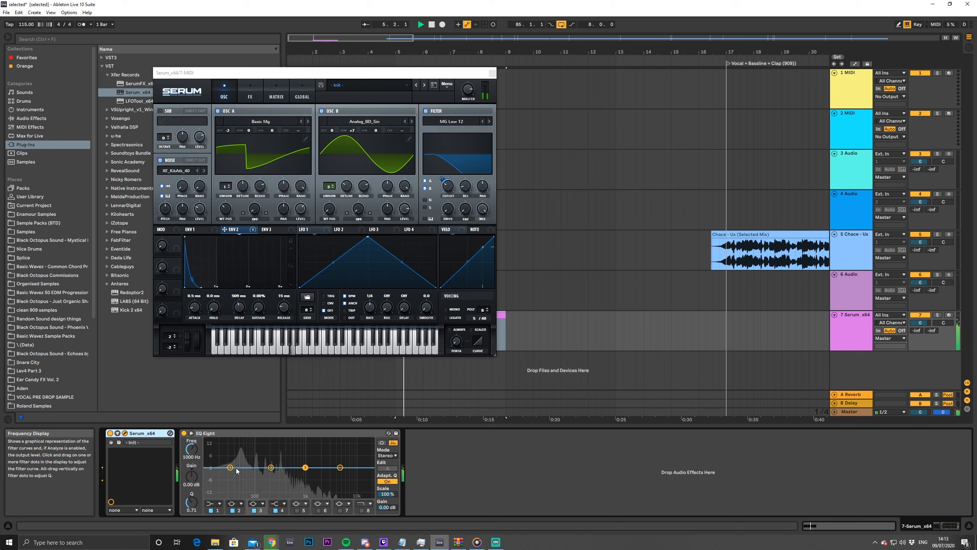
drag(230, 467, 242, 470)
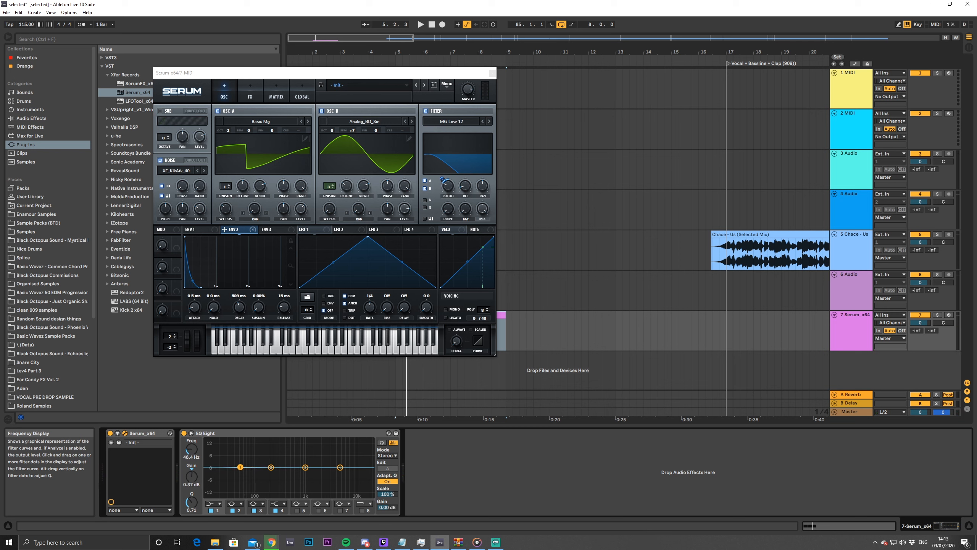
drag(241, 467, 239, 468)
key(space)
key(space)
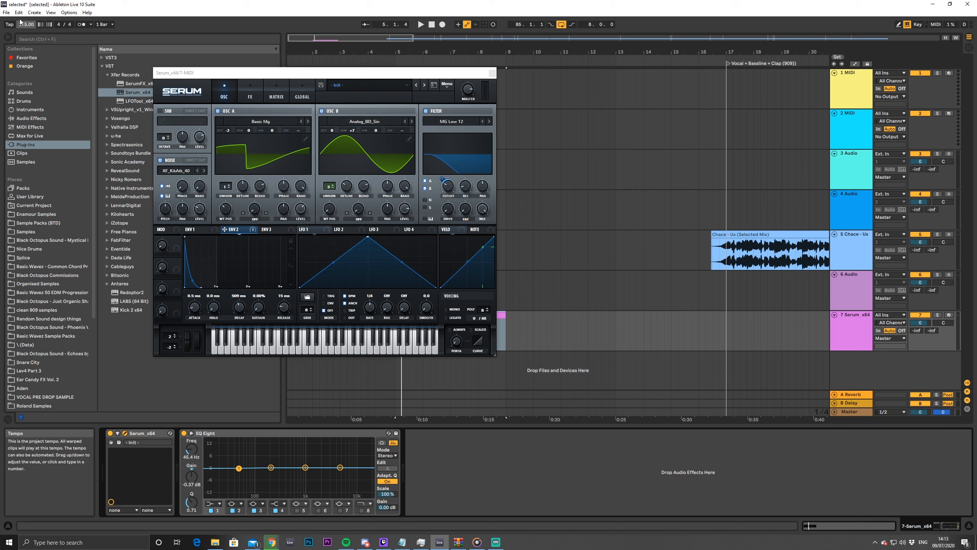
Collect all external files and save the set, and close the Serum plug-in window
click(6, 13)
click(45, 107)
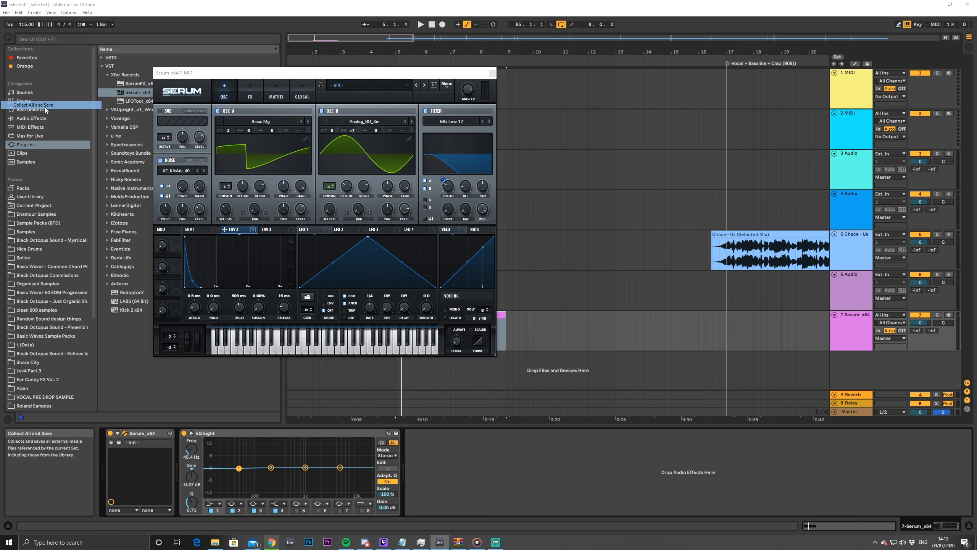
click(482, 317)
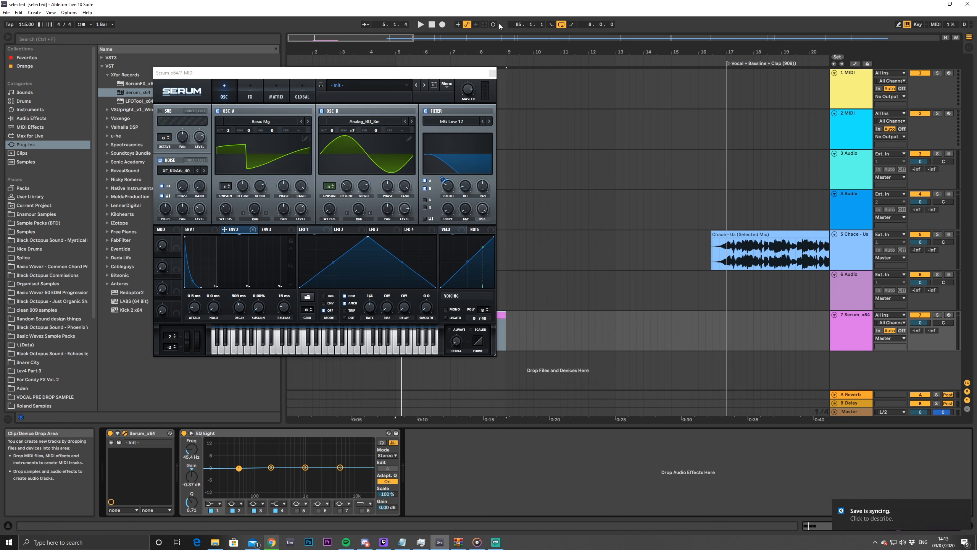
click(492, 74)
key(space)
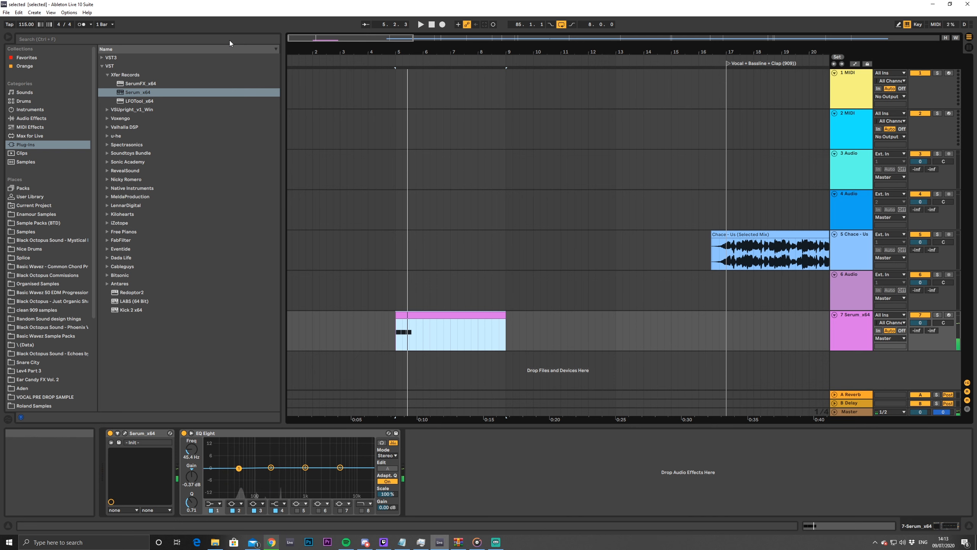
Search all browser results for "ott" and add the OTT.adv preset after EQ Eight on the Serum track
key(ctrl+f)
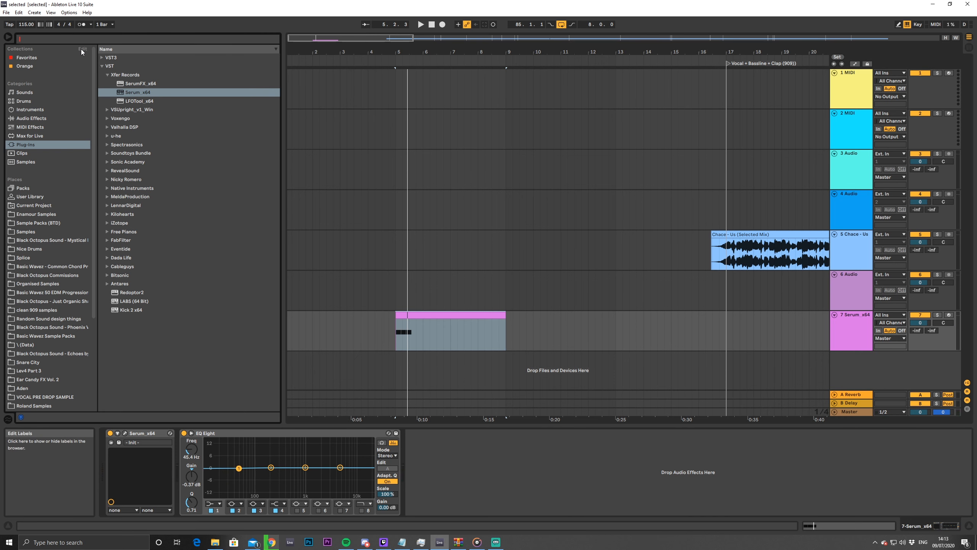
text(ott)
click(24, 170)
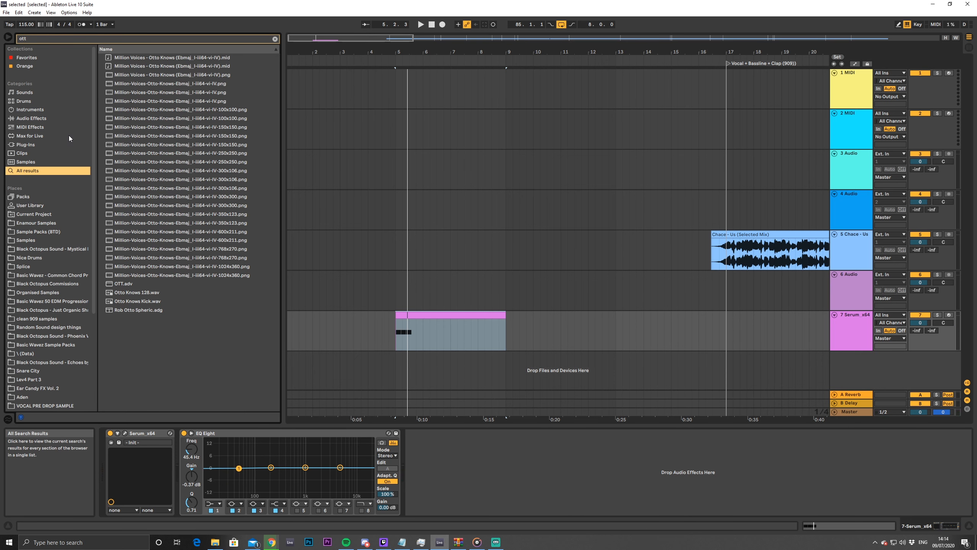
click(135, 287)
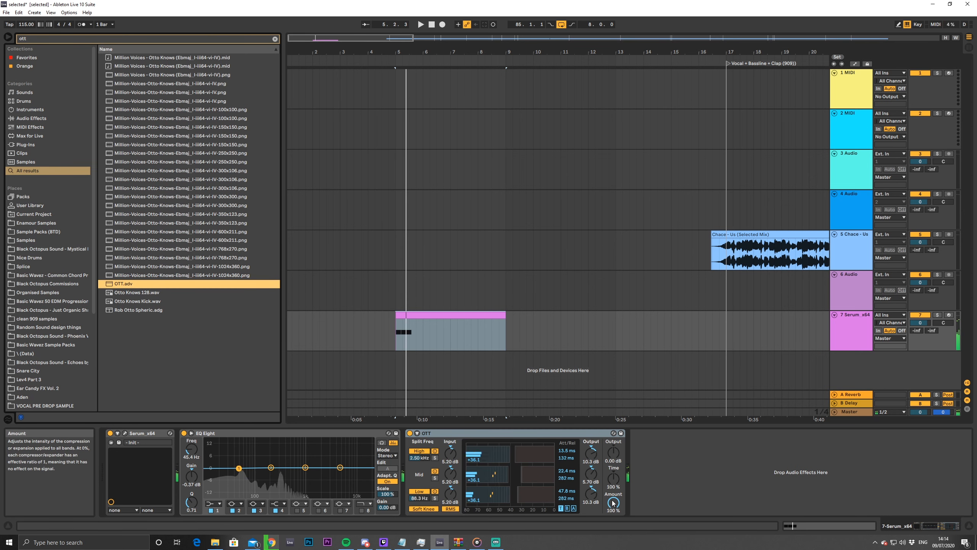
Set OTT's time to 1000% and its amount to 48%, auditioning the bass
drag(614, 478, 614, 435)
key(space)
key(space)
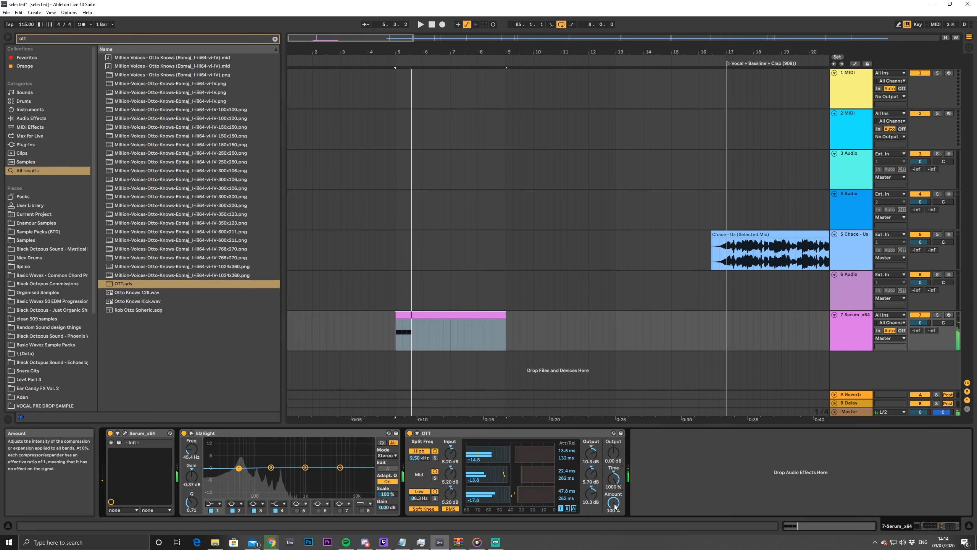
drag(613, 504, 613, 520)
key(space)
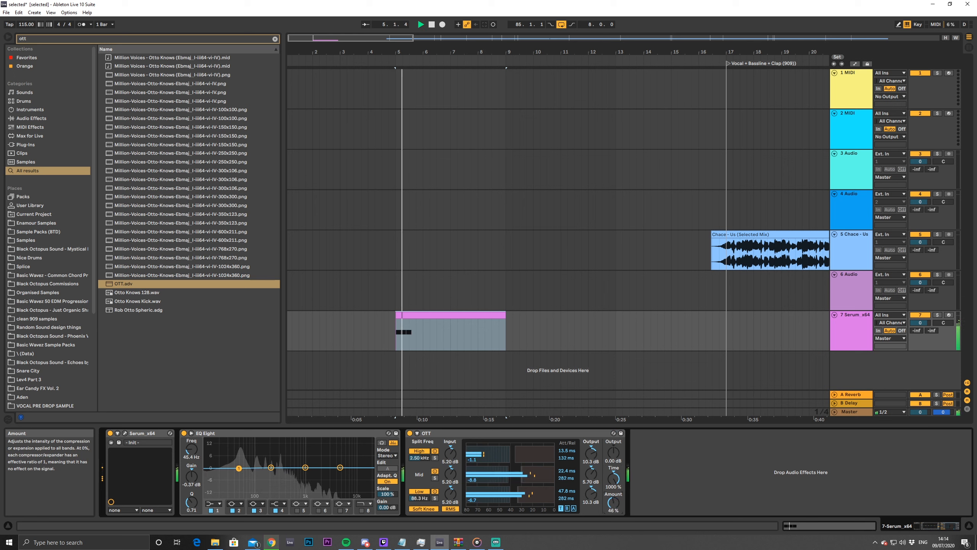
key(space)
key(space)
Compare the bass with OTT bypassed and active at 48% amount during playback
click(411, 433)
key(space)
key(space)
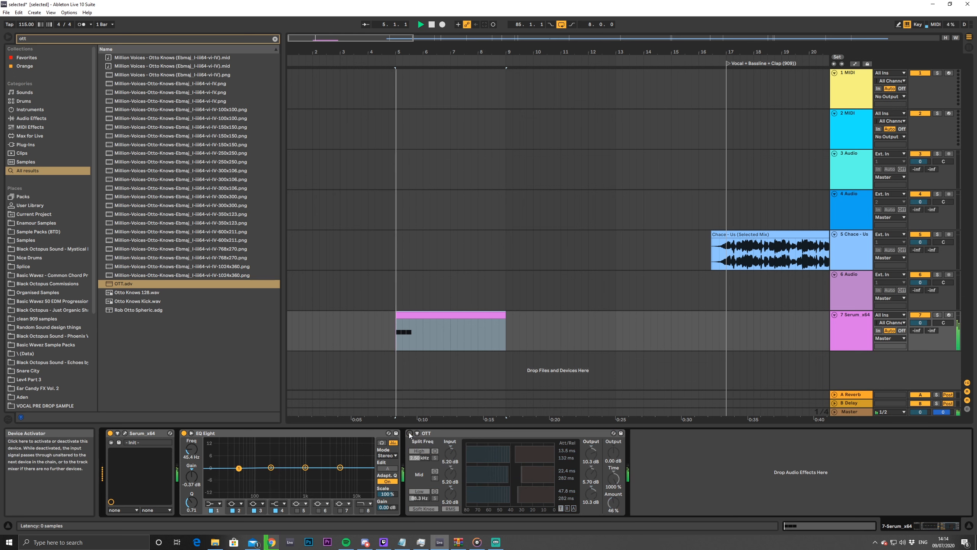
click(411, 432)
key(space)
key(space)
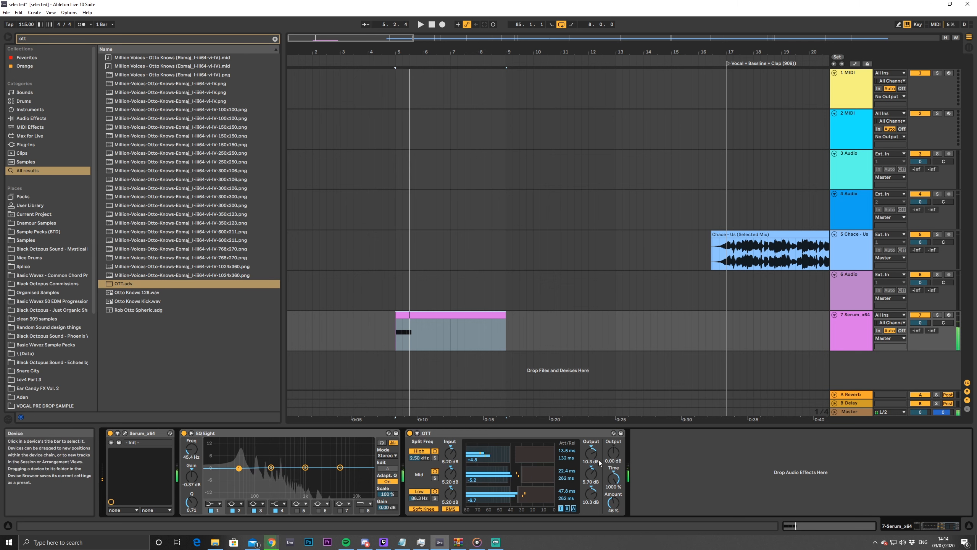
key(space)
key(space)
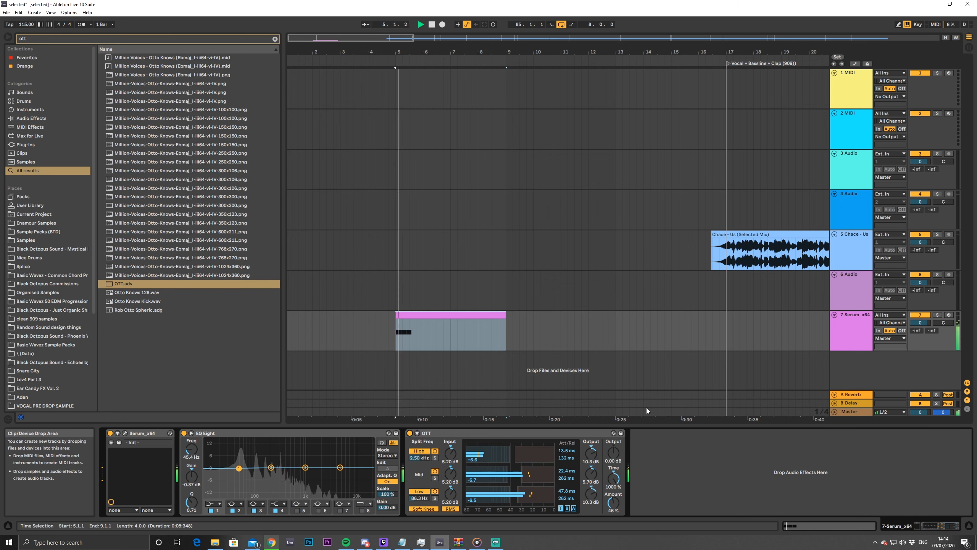
key(space)
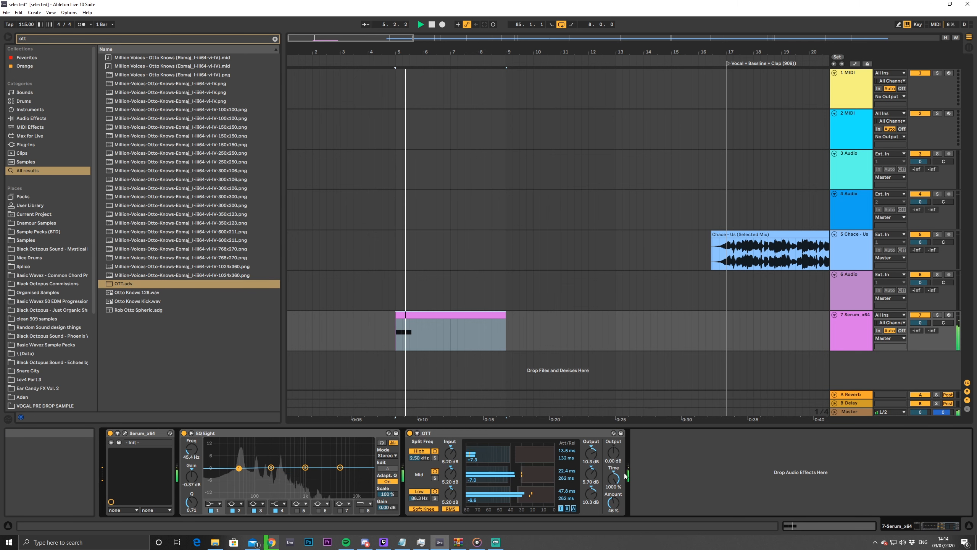
Lower OTT's amount to 28% and audition the bass pattern
key(space)
drag(614, 503, 614, 518)
key(space)
key(space)
key(space)
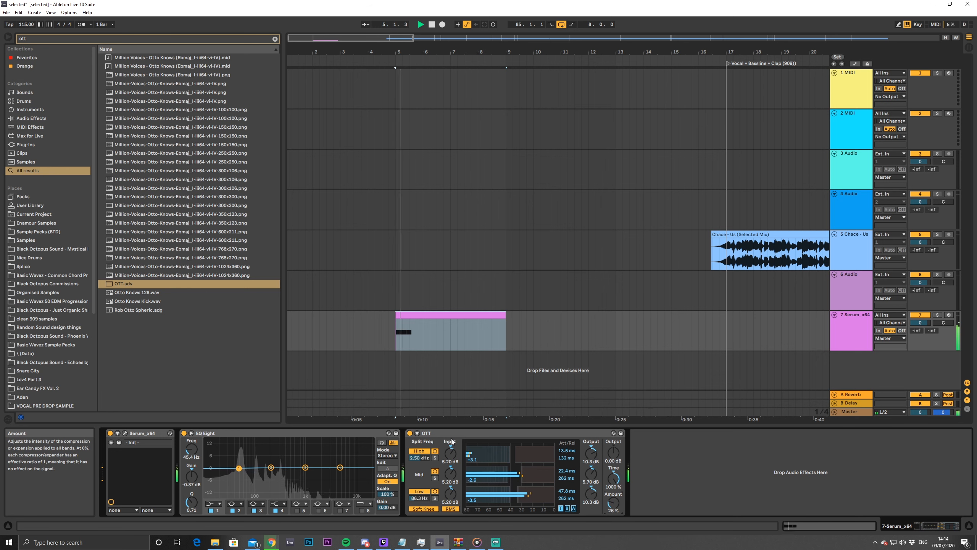
Compare the bass with OTT bypassed and active at 28% amount during playback
click(410, 433)
key(space)
key(space)
click(409, 433)
key(space)
key(space)
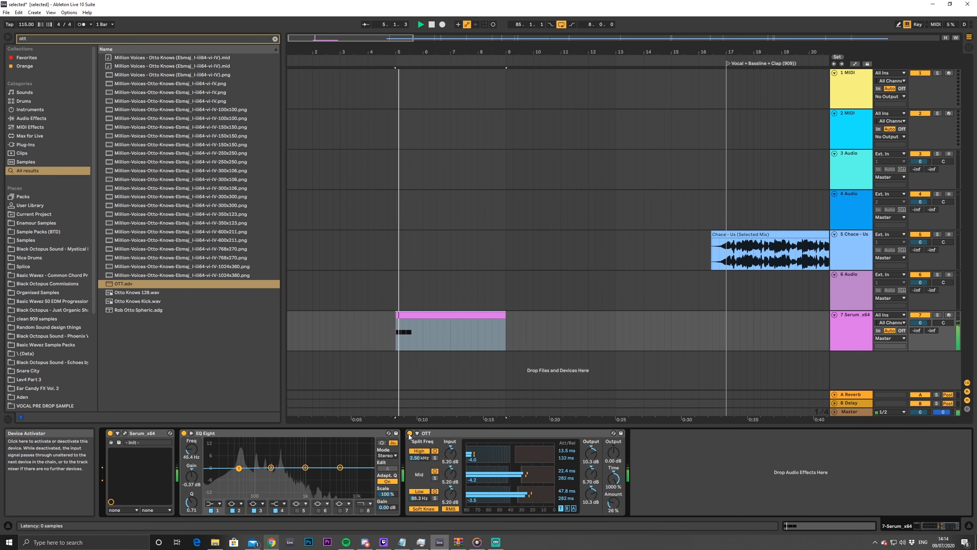
key(space)
key(space)
click(410, 434)
key(space)
key(space)
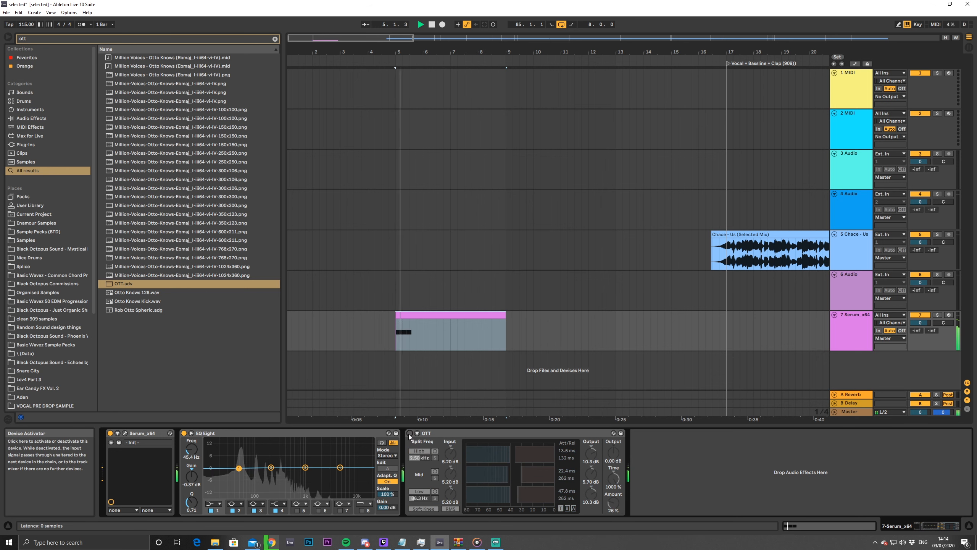
click(410, 434)
key(space)
key(space)
key(space)
key(space)
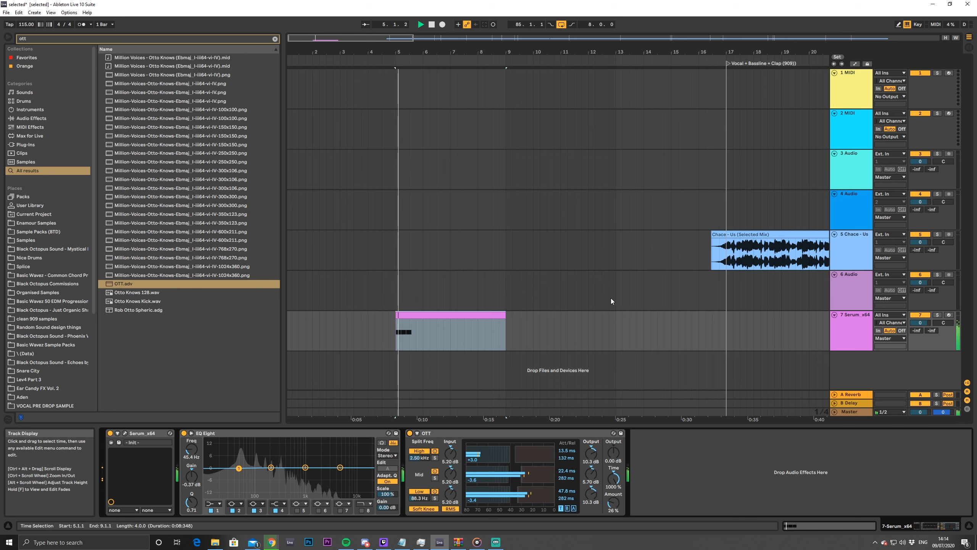
key(space)
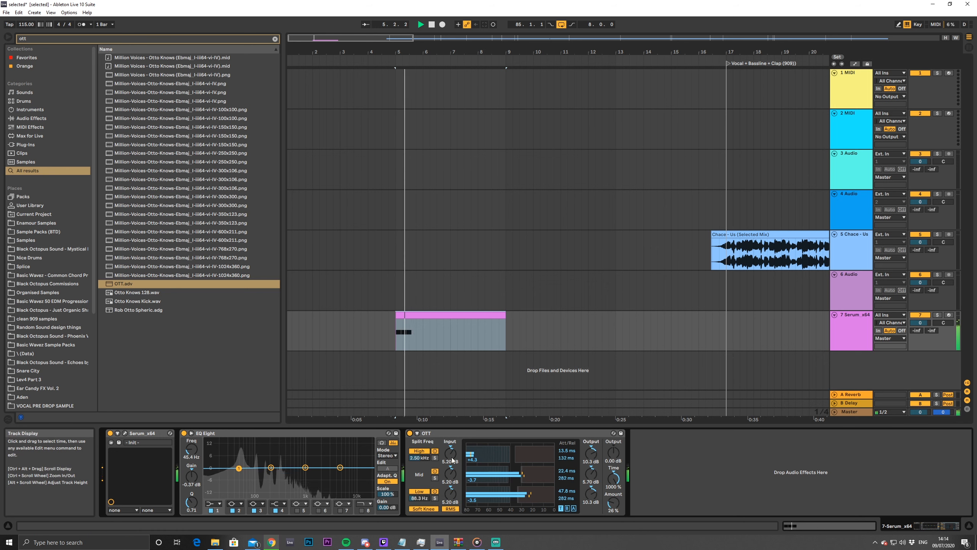
Lower OTT's high-band output gain to 4.80 dB and audition the bass
key(space)
key(space)
mouse_move(591, 453)
mouse_down()
mouse_move(591, 480)
mouse_move(591, 469)
mouse_up()
key(space)
key(space)
key(space)
key(space)
key(space)
key(space)
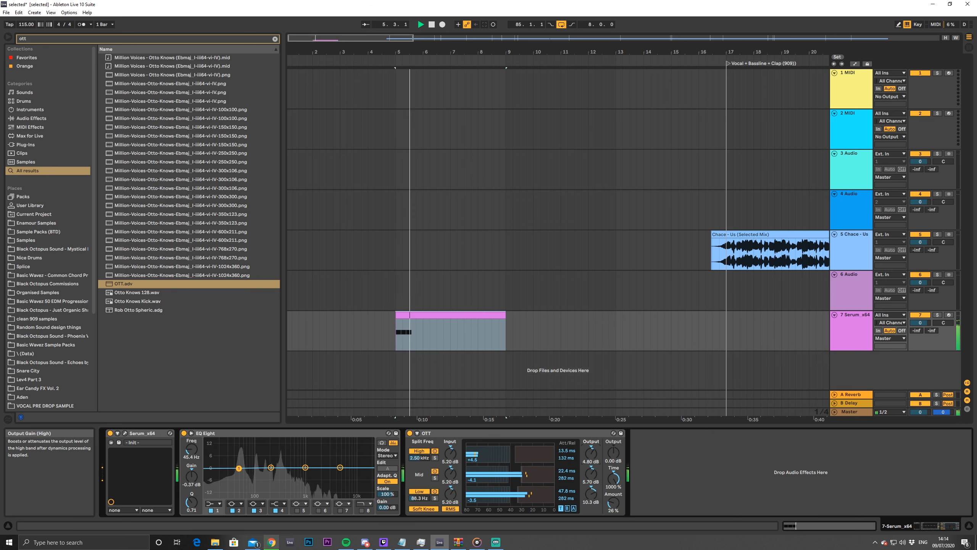
key(space)
key(space)
Set OTT's high-band input gain to 4.60 dB and its high-band output gain to 5.40 dB, auditioning the bass
drag(450, 453, 450, 455)
key(space)
key(space)
key(space)
key(space)
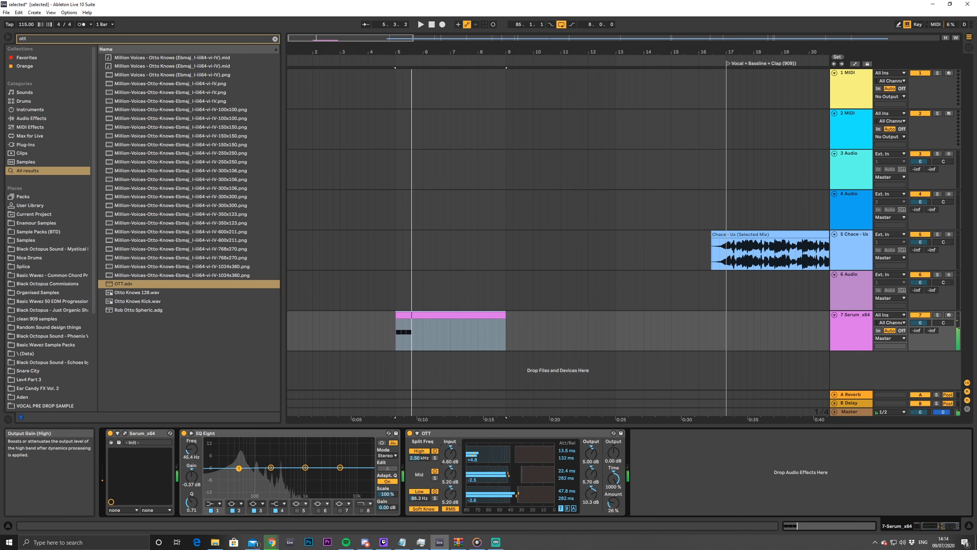
key(space)
key(space)
drag(591, 453, 591, 452)
key(space)
key(space)
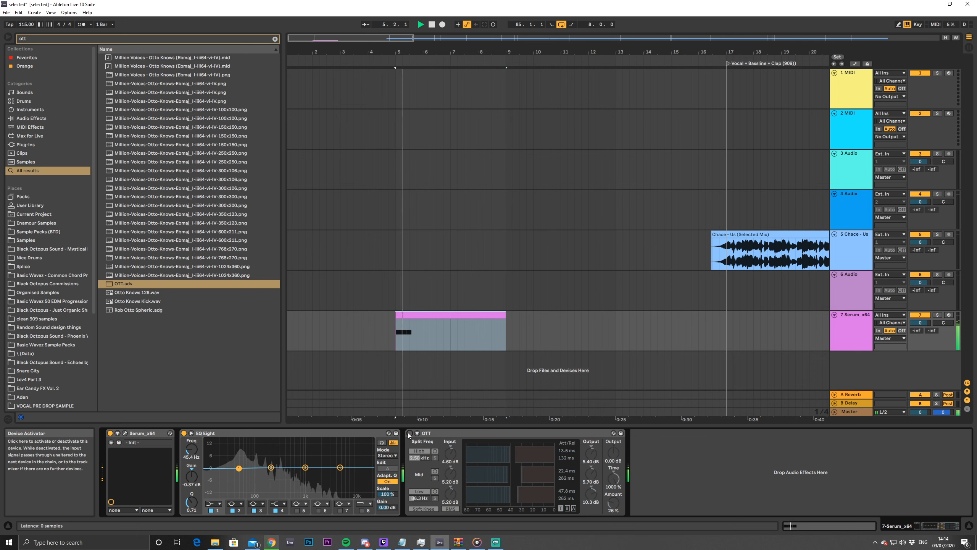
Compare the bass with OTT bypassed and active using the adjusted high-band gains
click(409, 433)
key(space)
key(space)
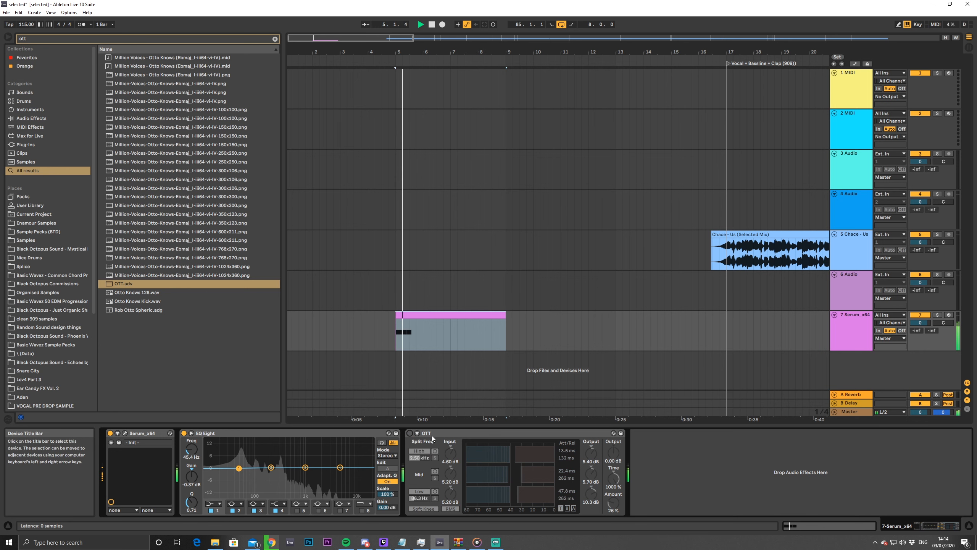
click(410, 434)
key(space)
key(space)
key(space)
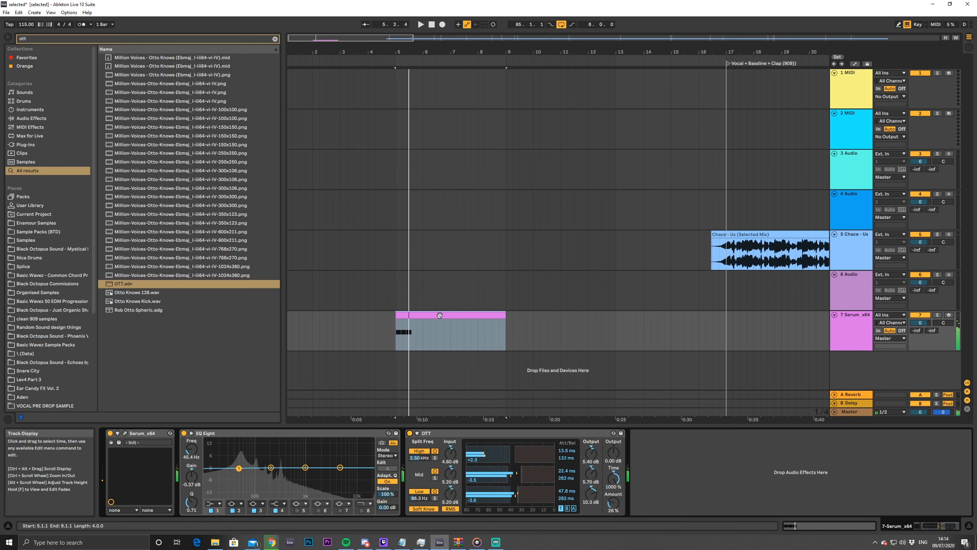
Open the Serum track's MIDI clip, duplicate its last A2 note to 1.3.2 and move the copy down to E2
click(446, 316)
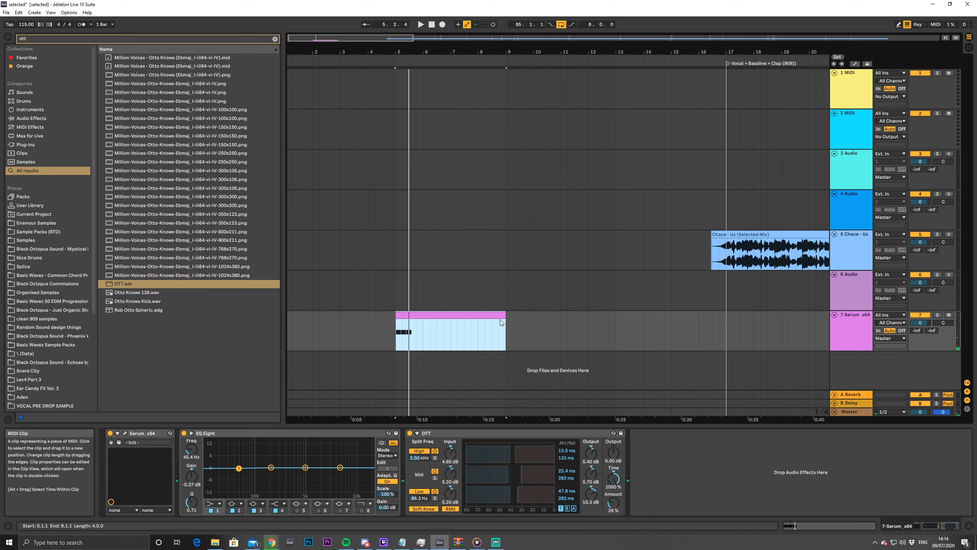
click(850, 332)
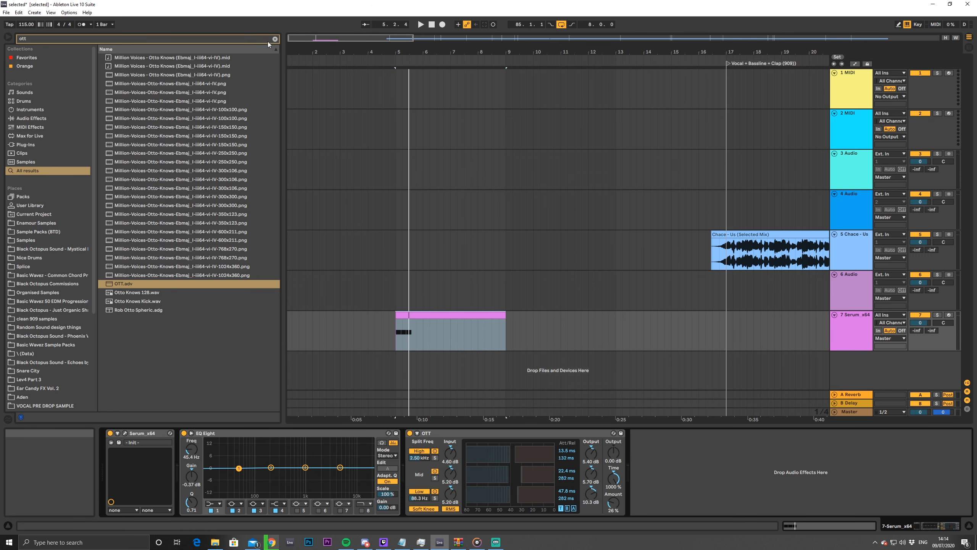
double_click(428, 323)
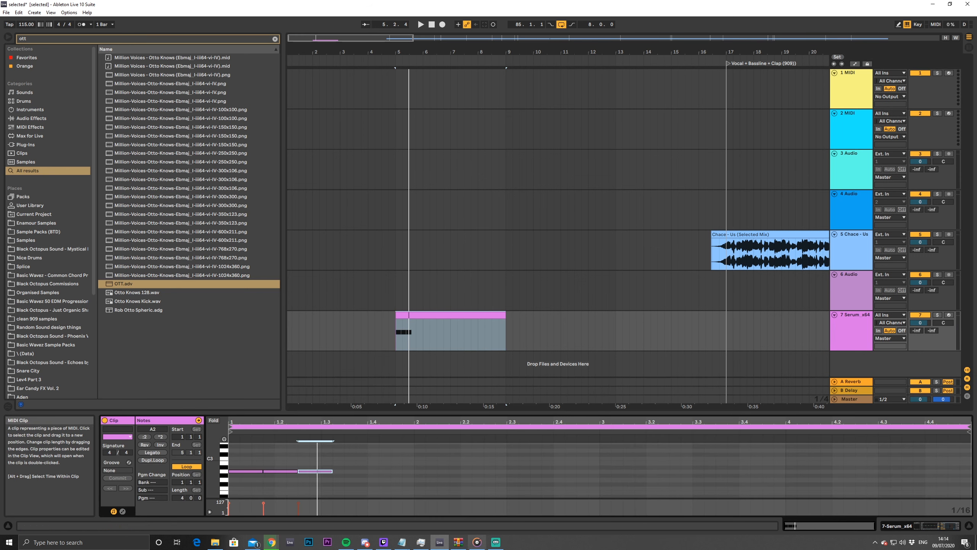
scroll(328, 459, up, 1)
scroll(333, 473, down, 2)
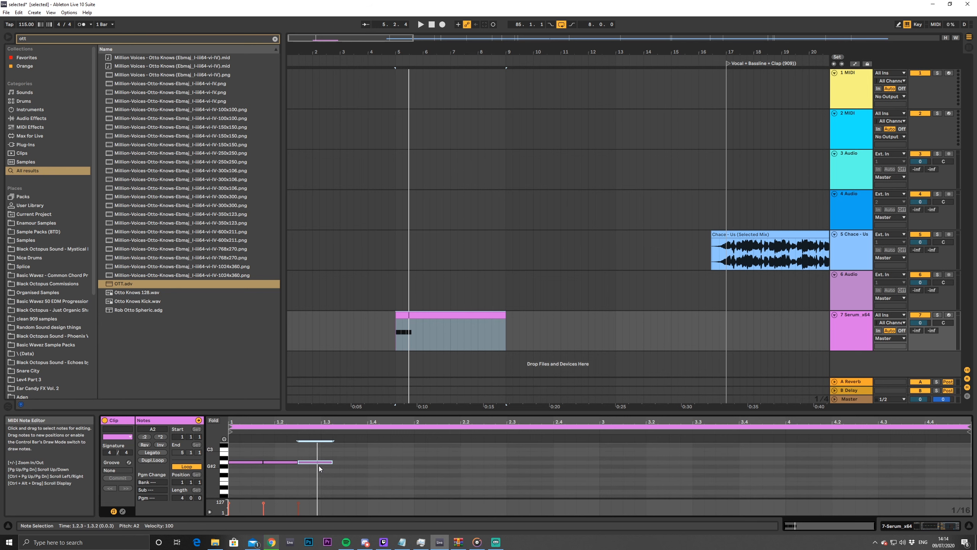
key(space)
key(space)
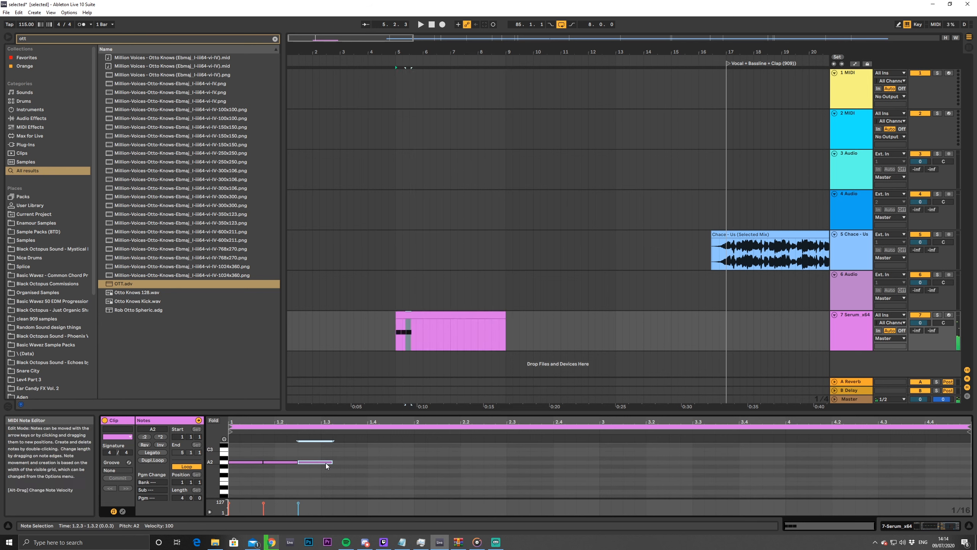
key(ctrl+d)
key(space)
drag(336, 473, 342, 483)
key(space)
key(space)
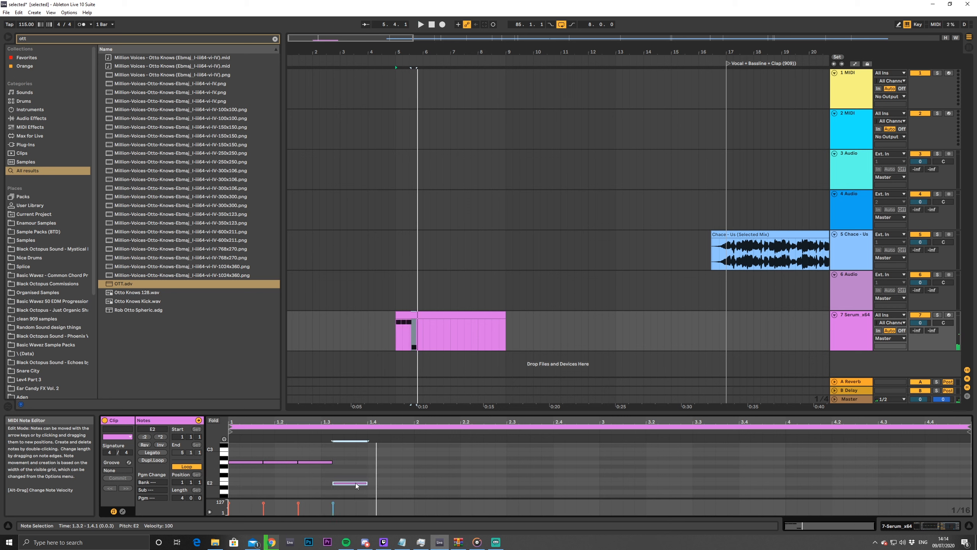
Continue the bassline with a second E2 note at 1.4.1, three F2 notes from 2.1.1 and two G2 notes from 2.3.2
key(ctrl+d)
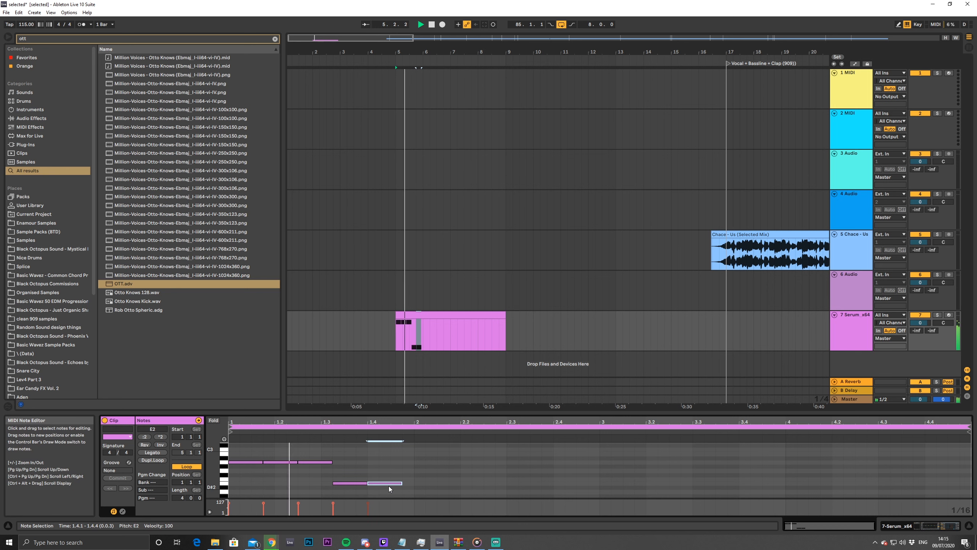
key(space)
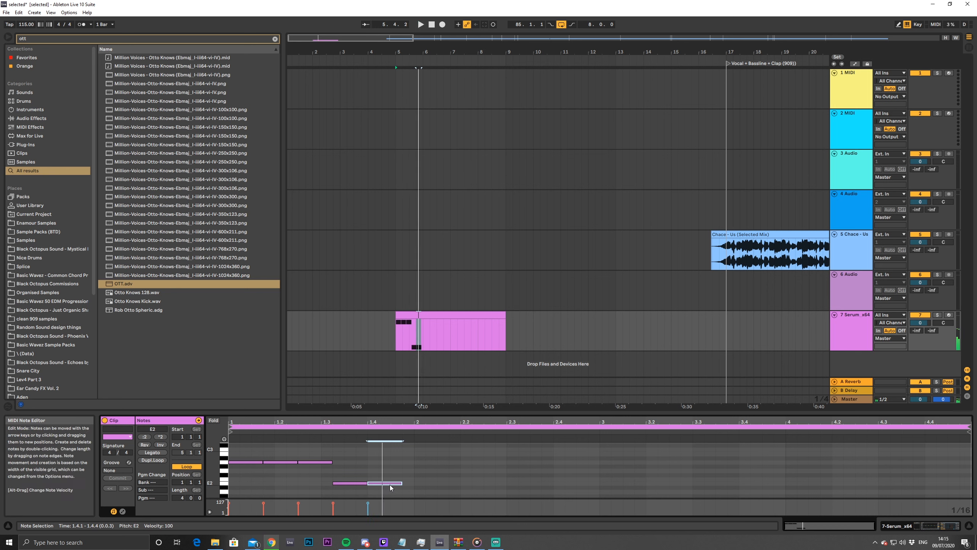
drag(390, 487, 409, 486)
key(space)
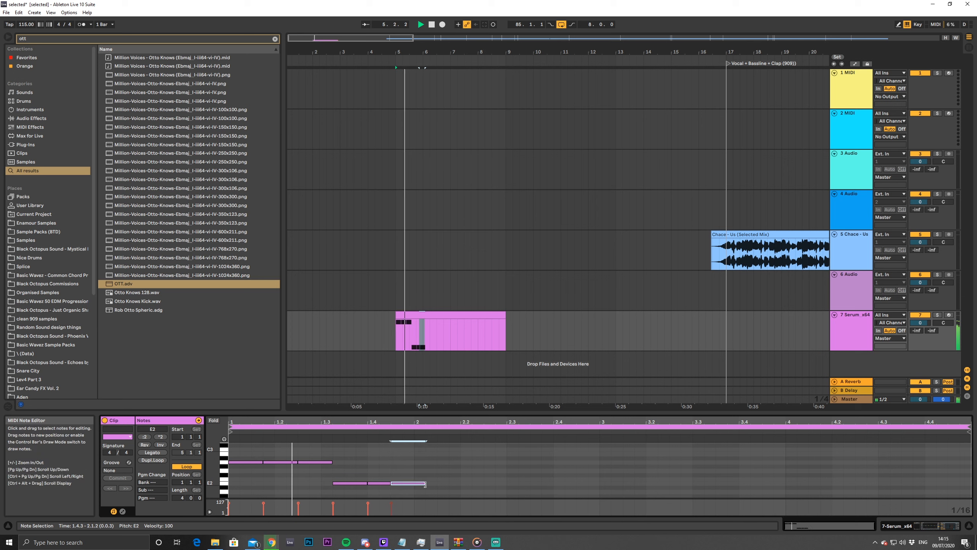
key(space)
key(space)
drag(390, 484, 561, 473)
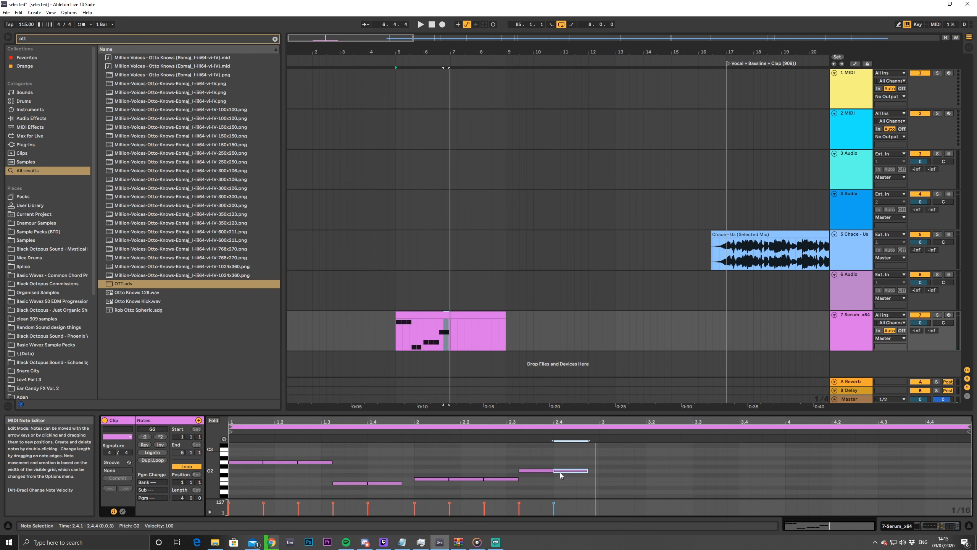
click(740, 250)
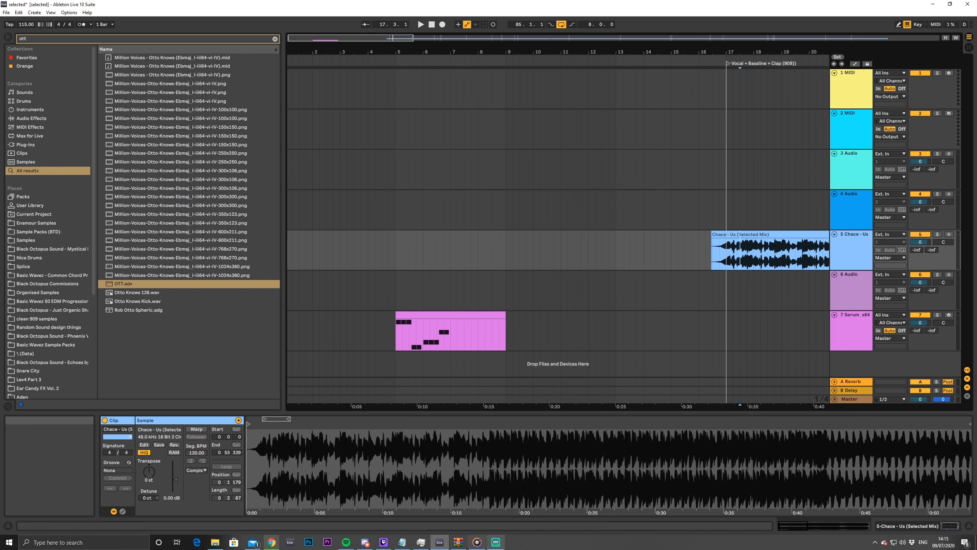
mouse_move(504, 543)
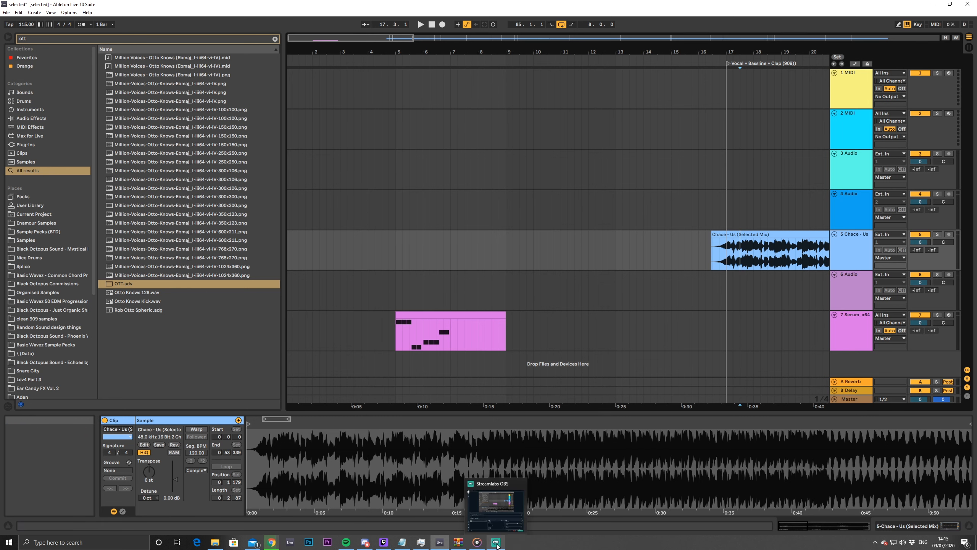
Raise the three F2 notes starting at 2.1.1 in the Serum clip to G2
click(431, 344)
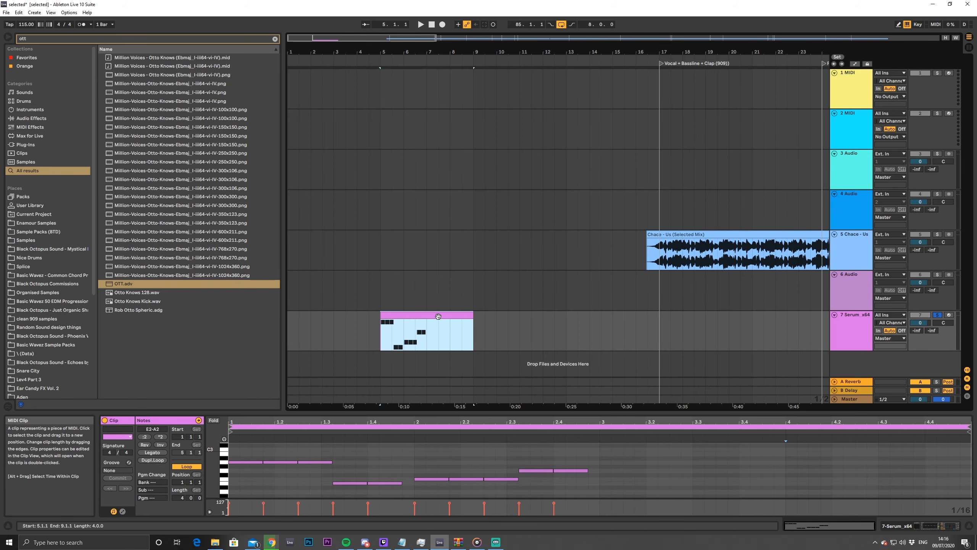
click(481, 483)
scroll(423, 473, down, 2)
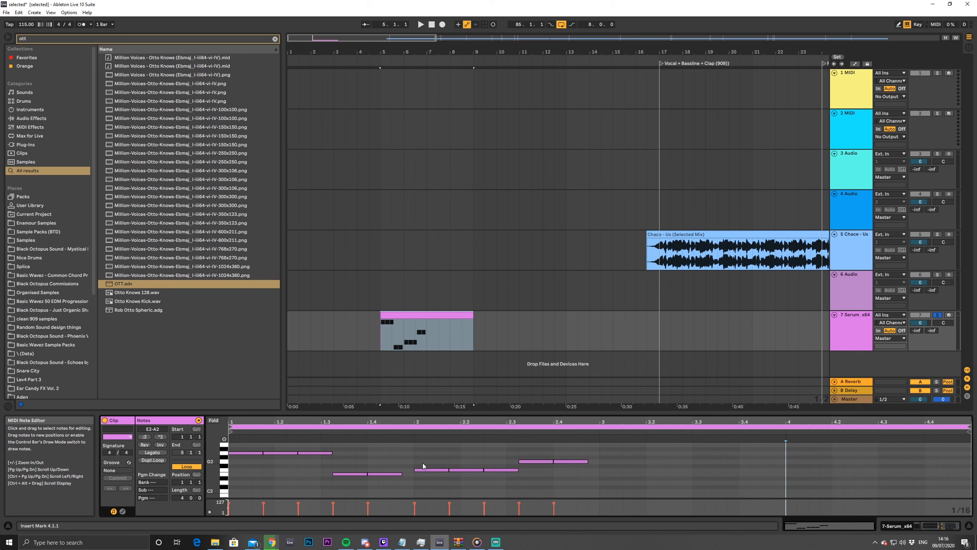
drag(434, 458, 478, 486)
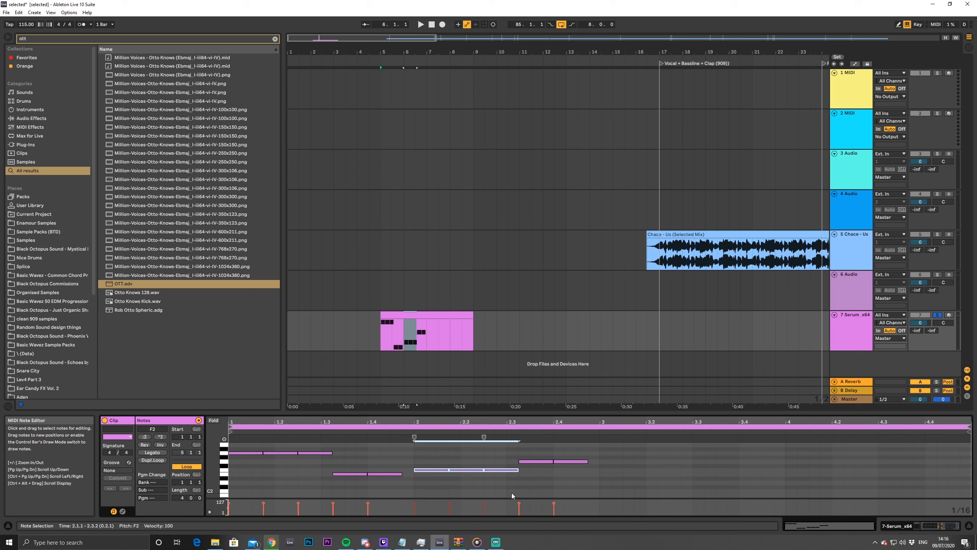
key(Up)
key(Up)
Lower the two G2 notes starting at 2.3.2 to D2 and audition the pattern
drag(540, 461, 605, 509)
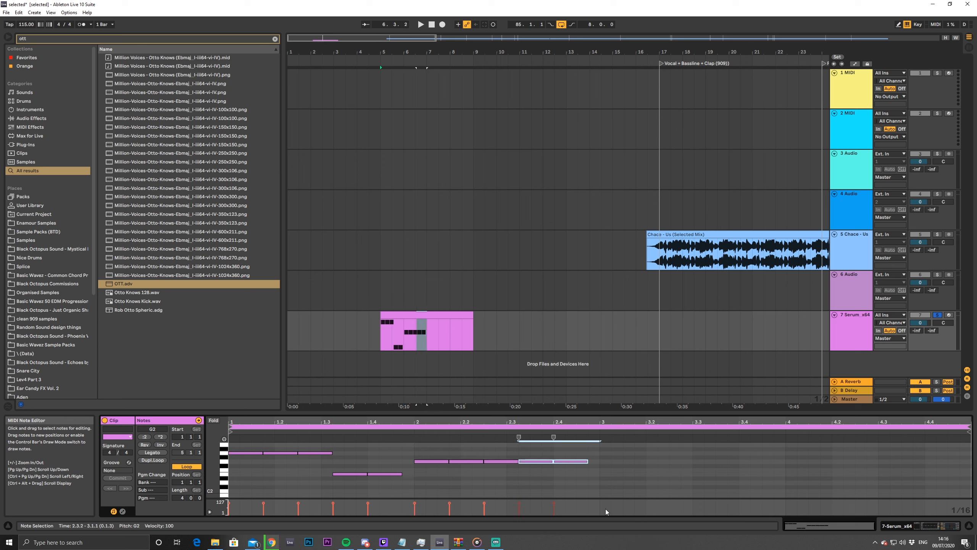
key(Down)
key(Down)
key(Down)
key(Down)
key(Down)
key(space)
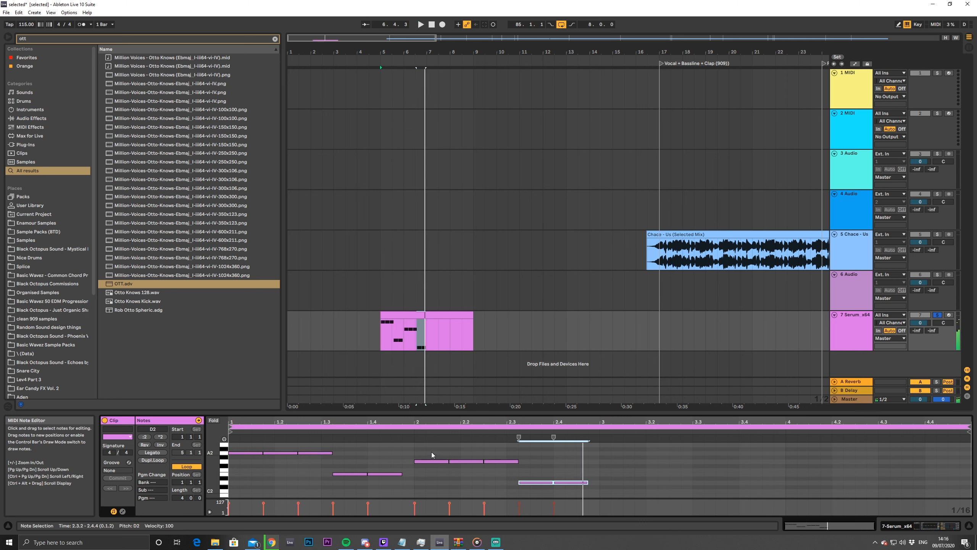
Return the three notes from 2.1.1 to F2 and the last two notes to G2, auditioning the bassline
drag(432, 452, 597, 512)
key(Down)
key(Down)
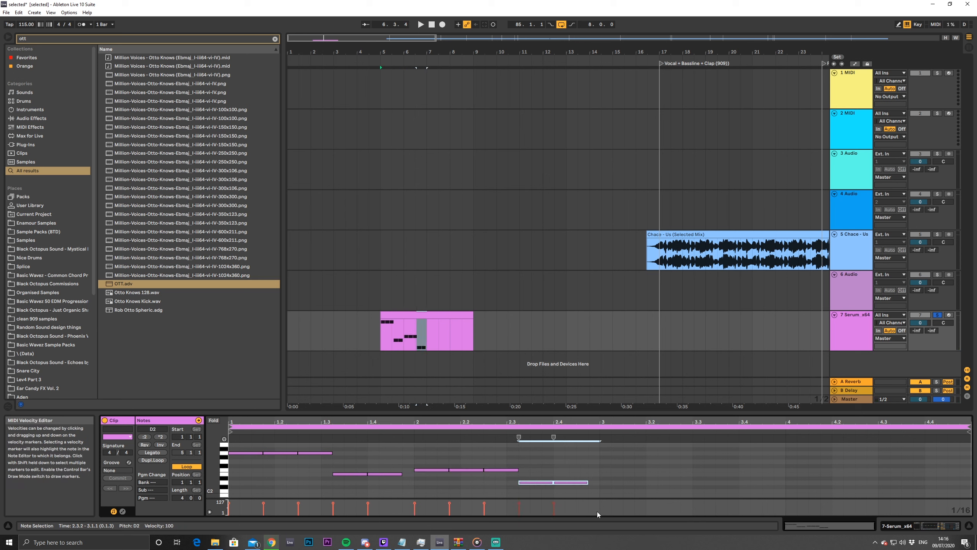
key(Up)
key(Up)
key(Up)
key(Up)
key(Up)
key(space)
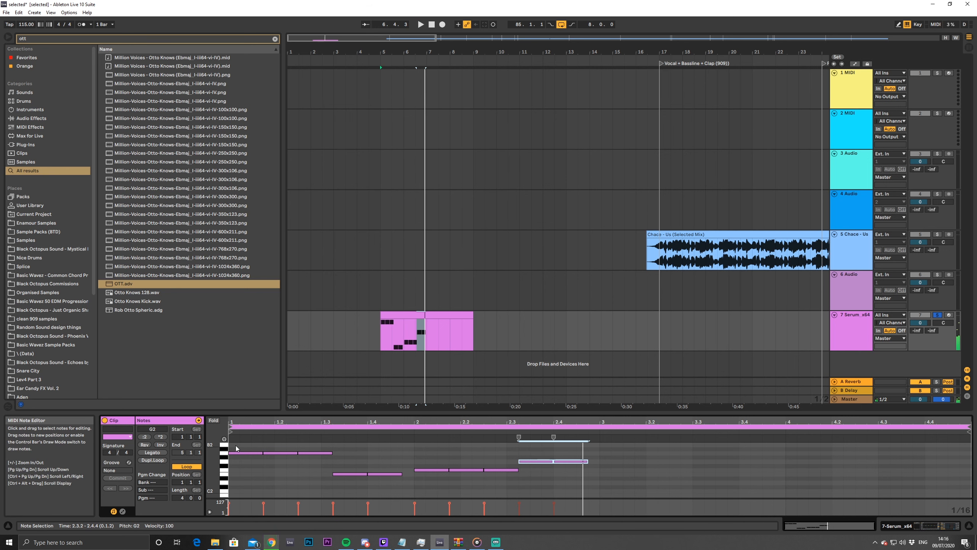
Duplicate the whole two-bar note pattern to fill bars 3 and 4 of the clip, and play it back from bar 5
drag(231, 444, 601, 516)
key(ctrl+d)
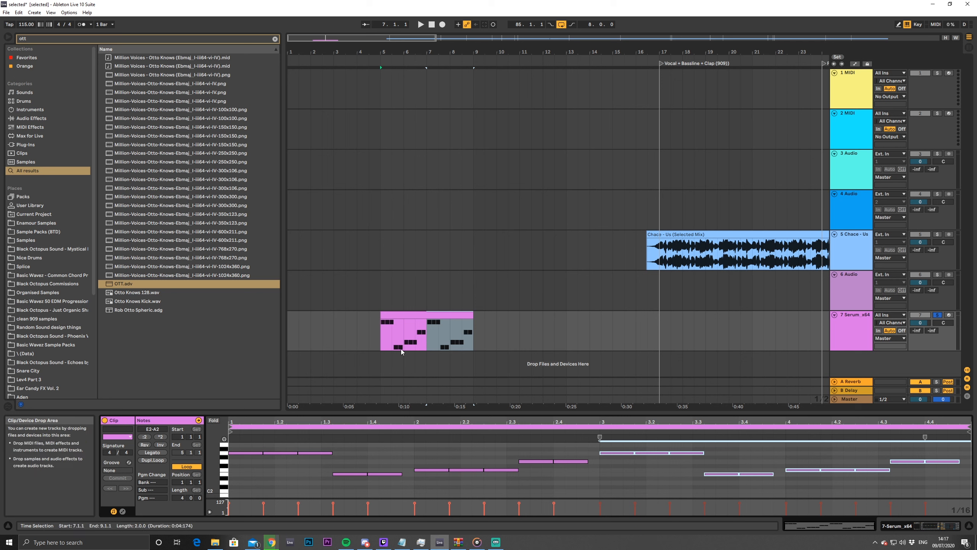
click(423, 344)
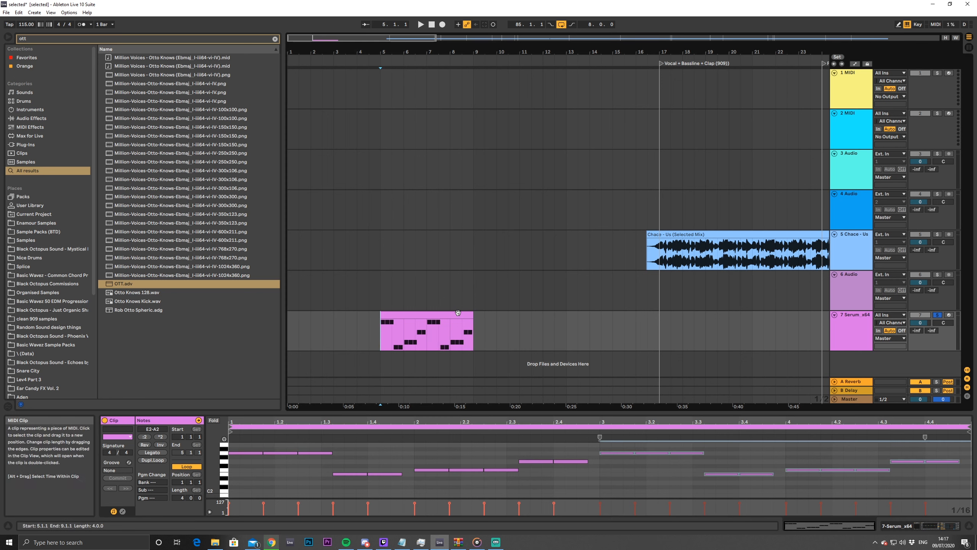
key(space)
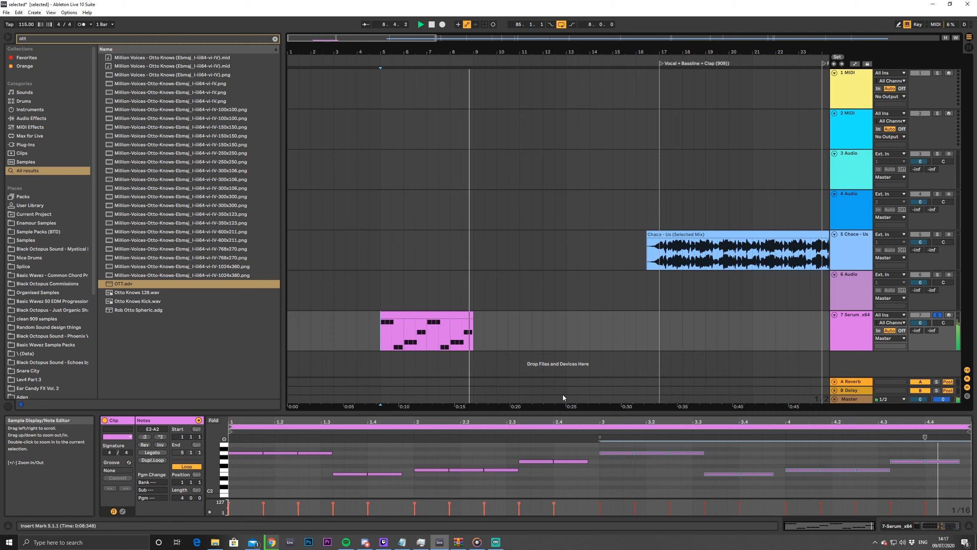
Repeat the four-bar Serum bass clip so the pattern spans from bar 5 to bar 13
drag(383, 38, 493, 38)
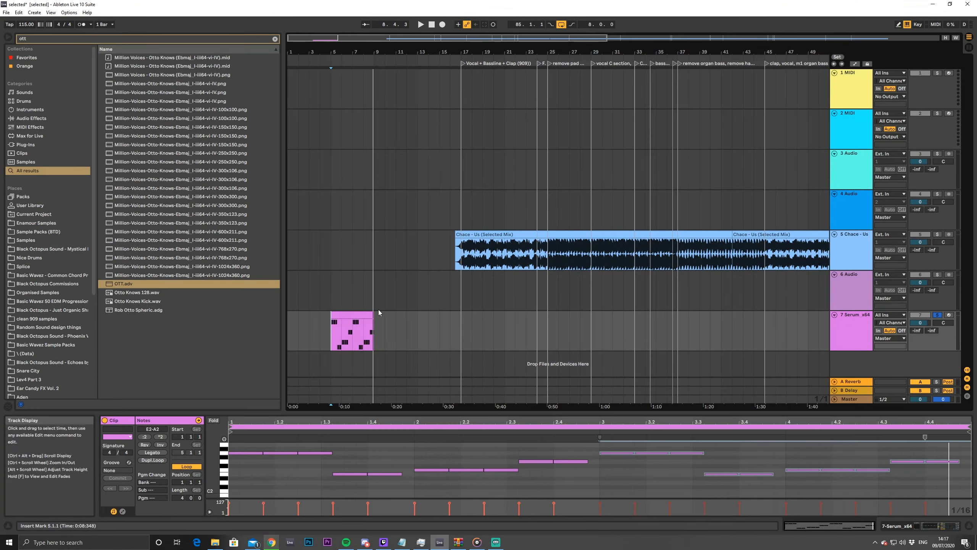
click(348, 318)
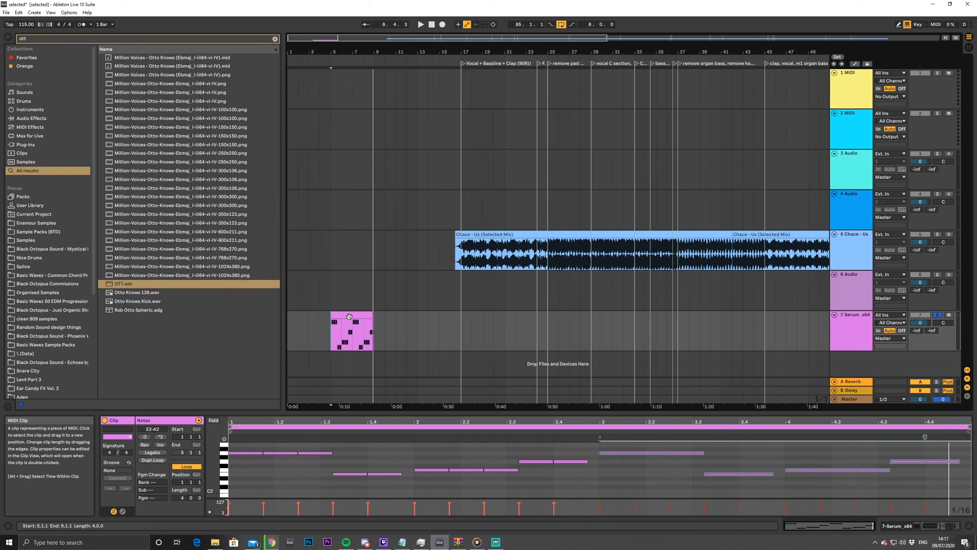
drag(376, 52, 465, 311)
click(489, 315)
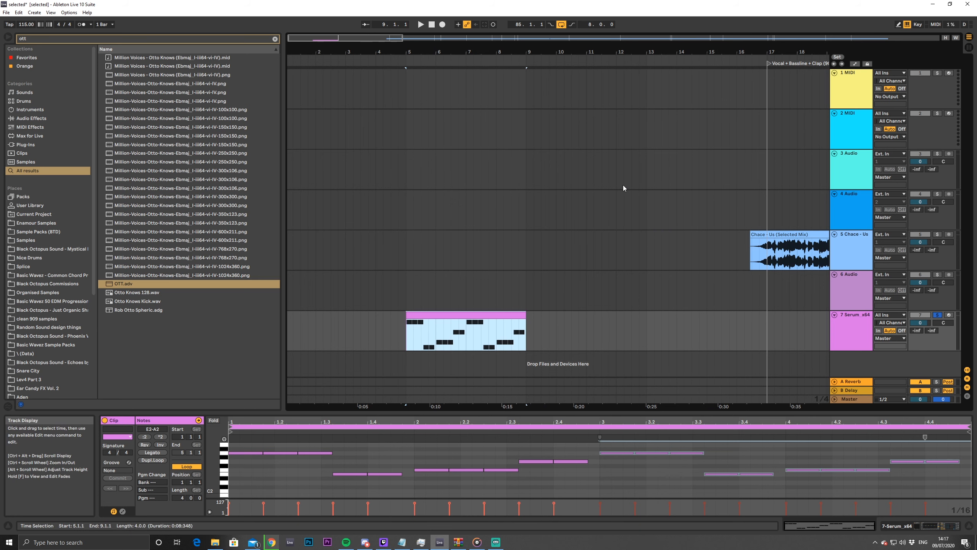
drag(578, 52, 427, 44)
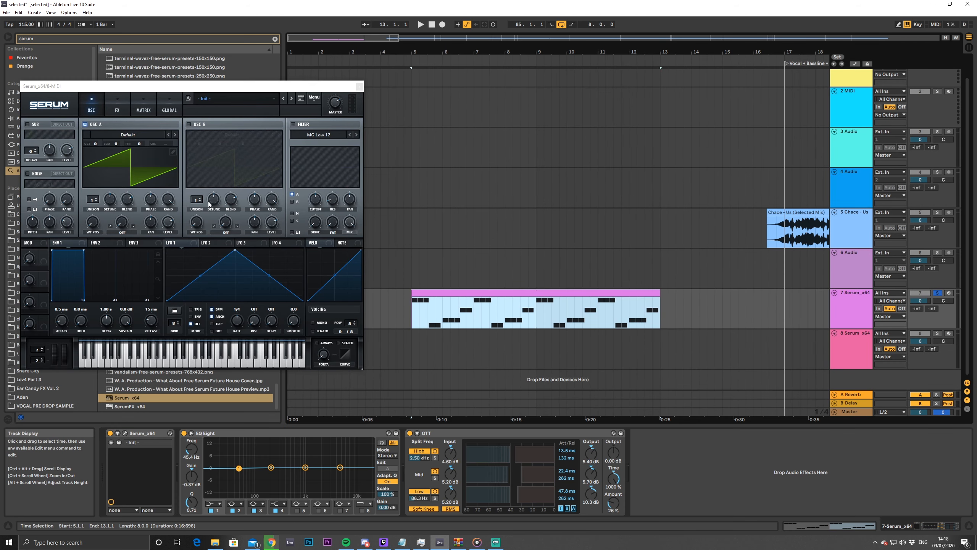
Enable Serum's MG Low 12 filter with a lowered cutoff, and add a Hall reverb with a raised mix
click(293, 124)
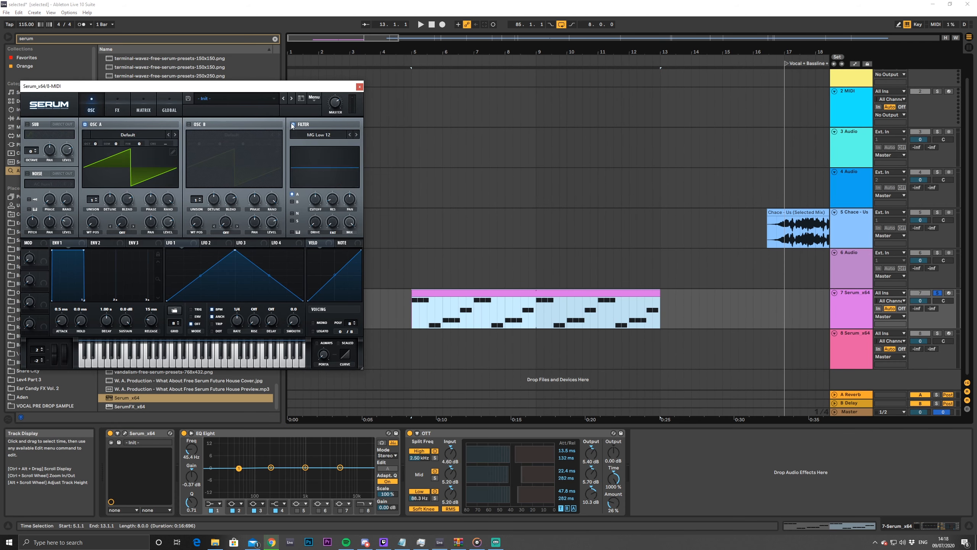
drag(320, 198, 319, 203)
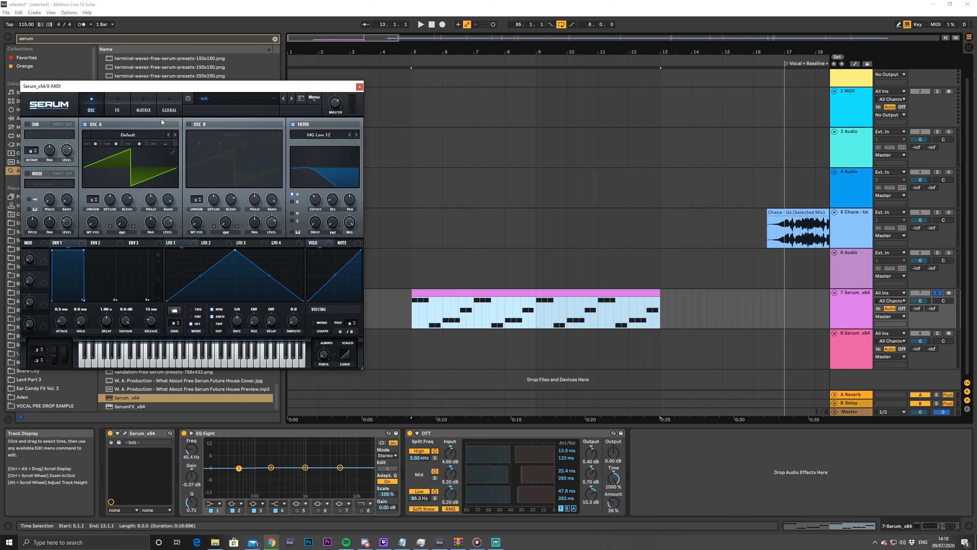
click(117, 102)
click(30, 206)
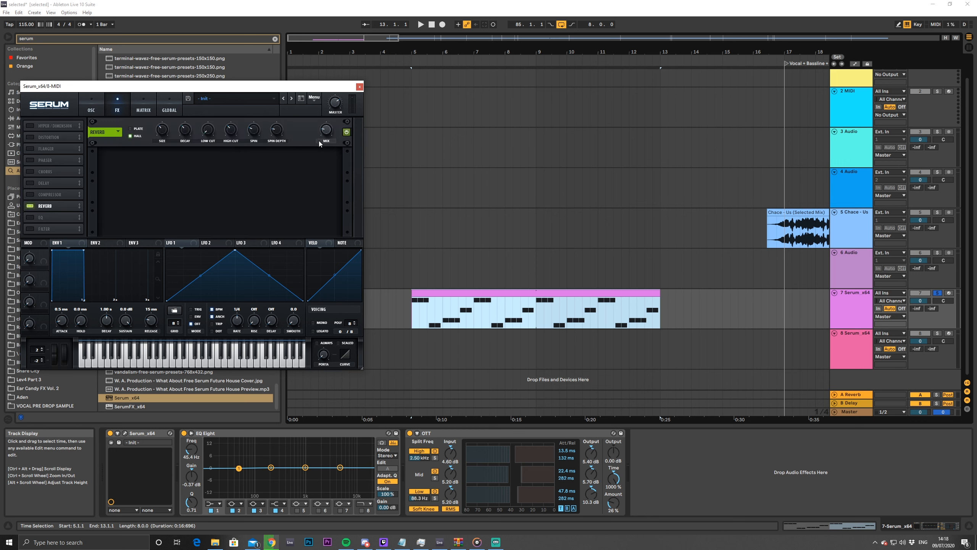
drag(319, 141, 327, 94)
click(87, 106)
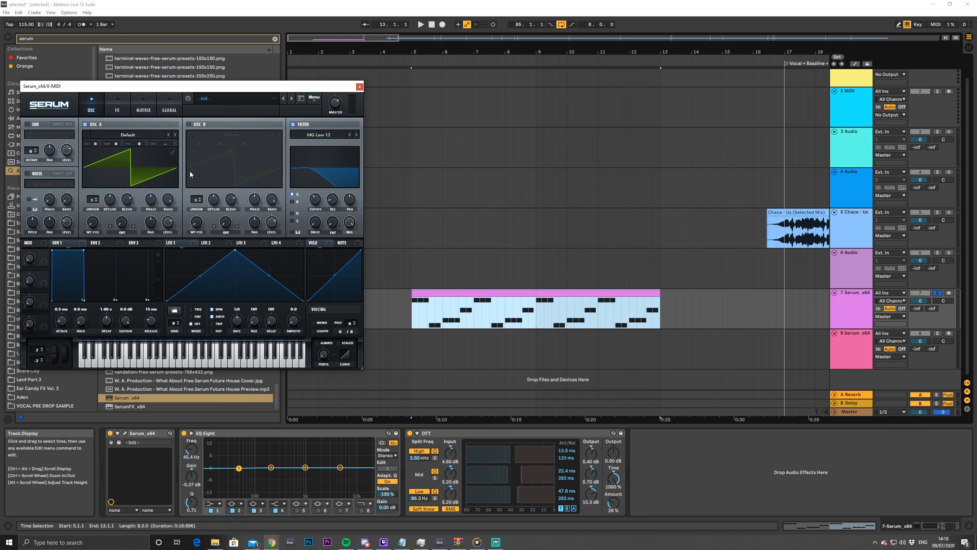
Load the analog Basic Mg wavetable into oscillator A
click(128, 138)
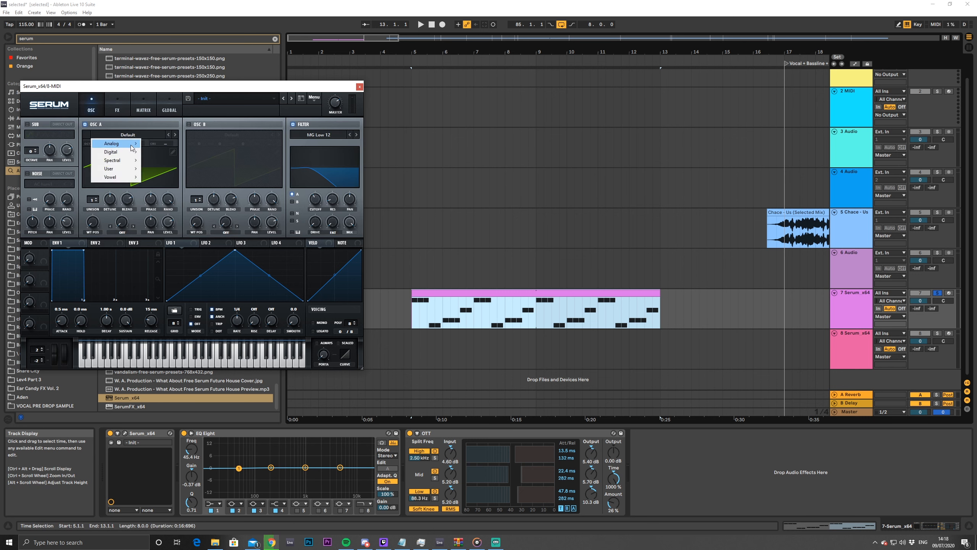
mouse_move(132, 148)
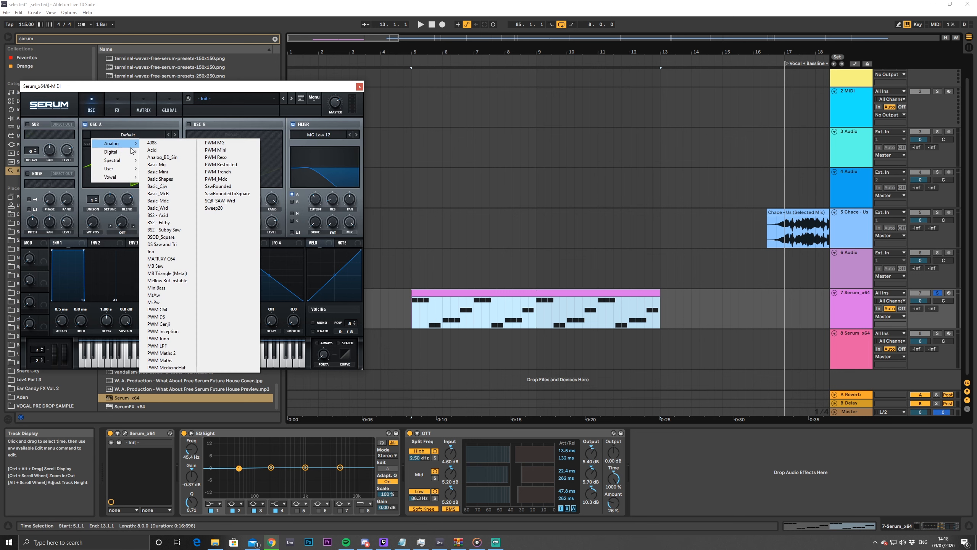
click(173, 166)
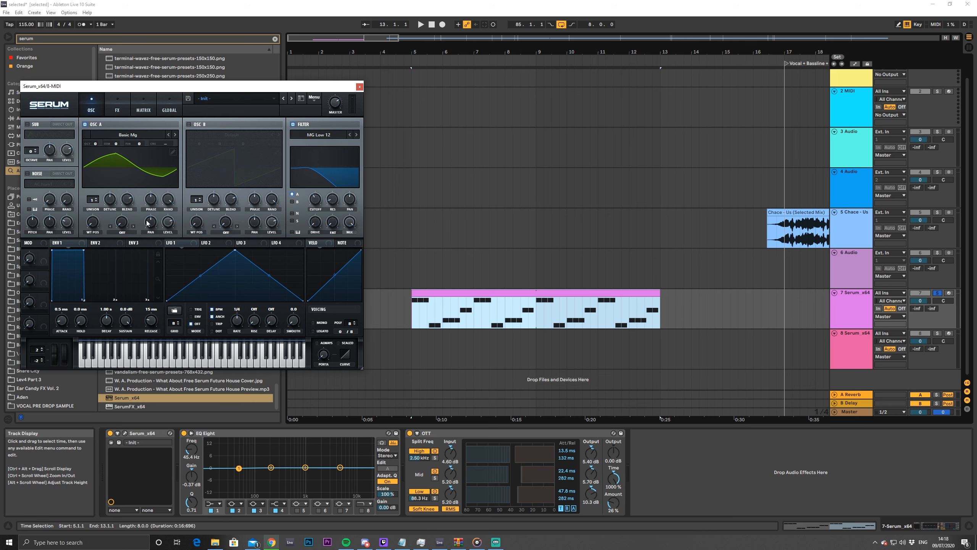
Arm and solo the second Serum track (8), set its volume to 0.3 dB, and audition a note
click(949, 333)
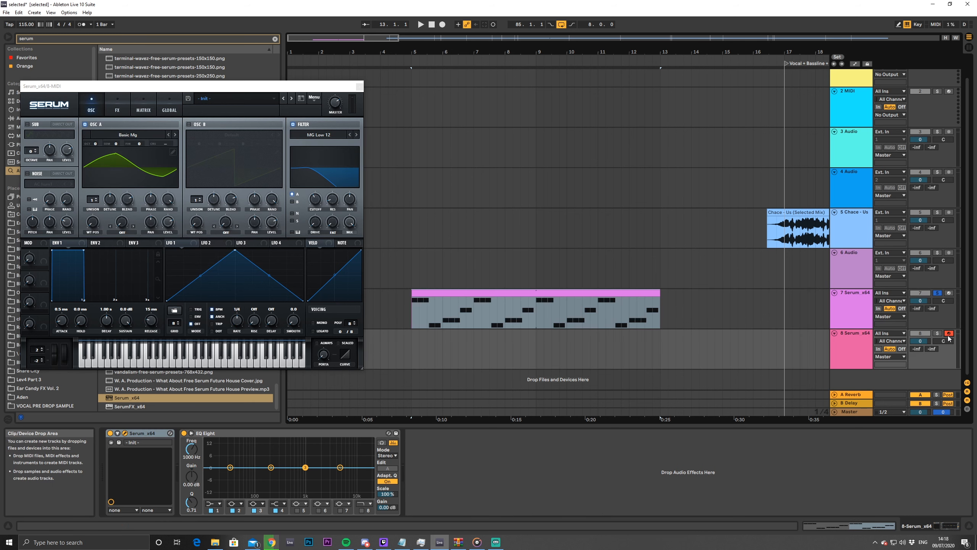
key(space)
key(space)
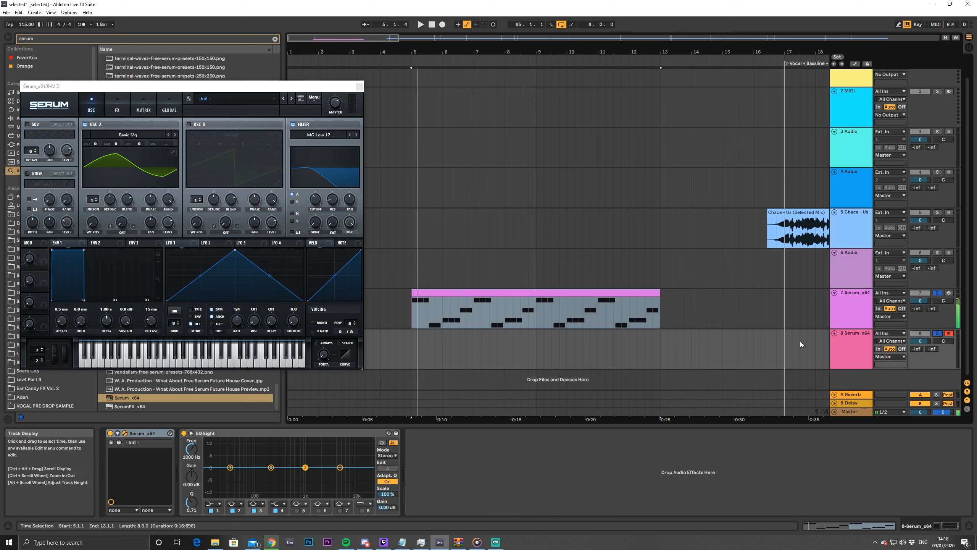
key(a)
drag(930, 341, 929, 340)
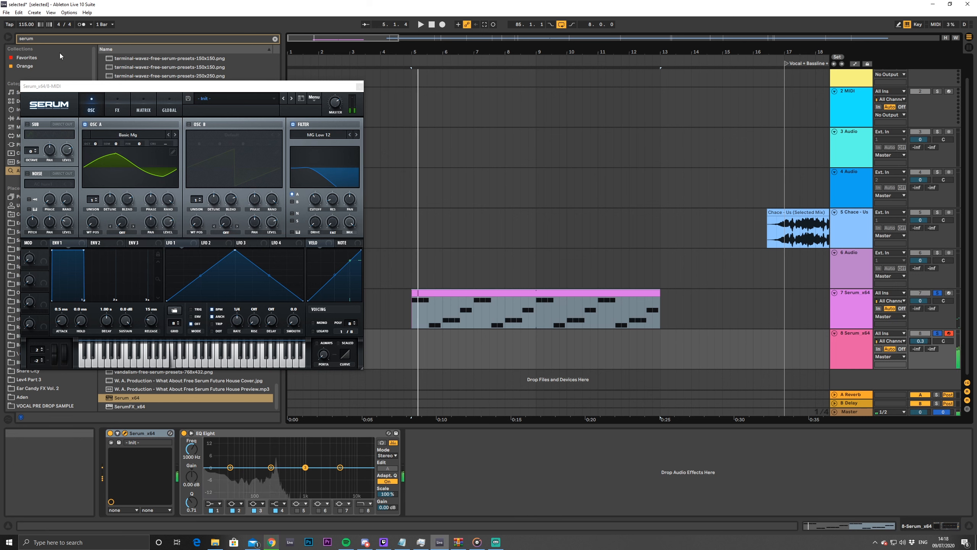
Lower Serum's reverb mix while playing a test note
click(118, 107)
key(a)
drag(333, 131, 332, 146)
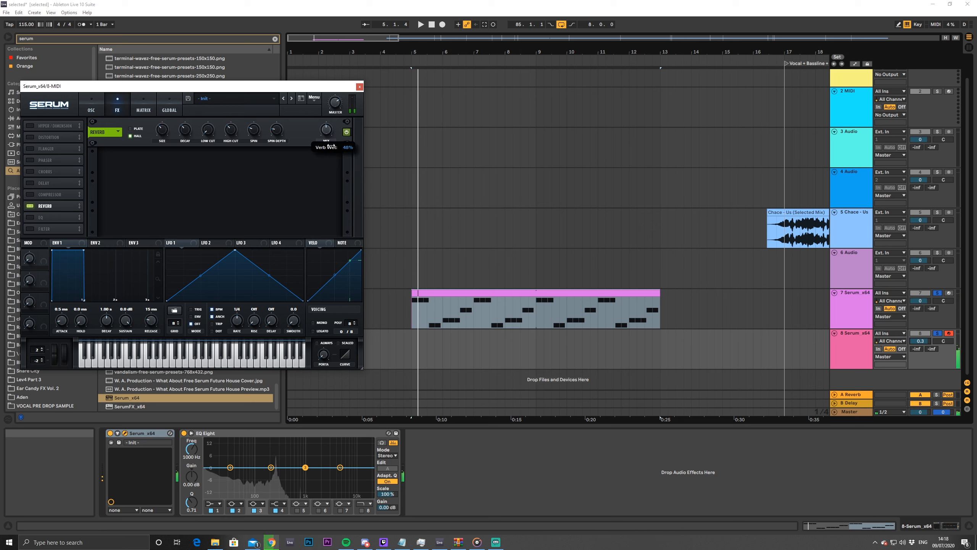
click(90, 108)
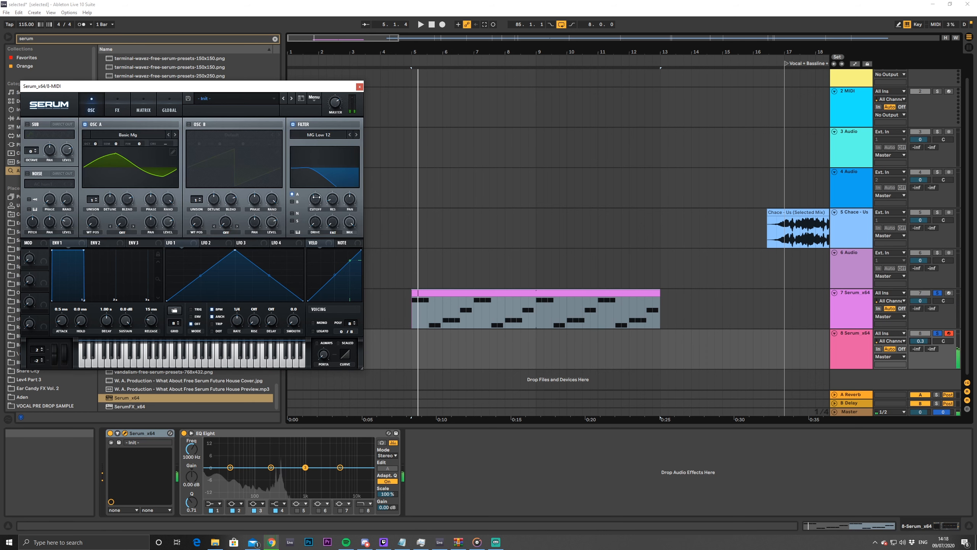
Raise the filter cutoff to about 420 Hz while auditioning the note
drag(315, 197, 318, 192)
key(a)
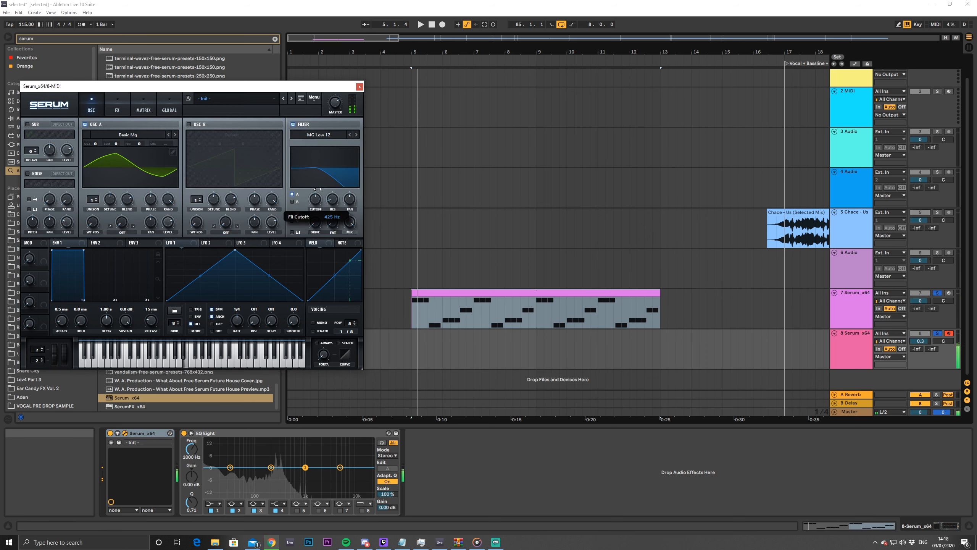
key(a)
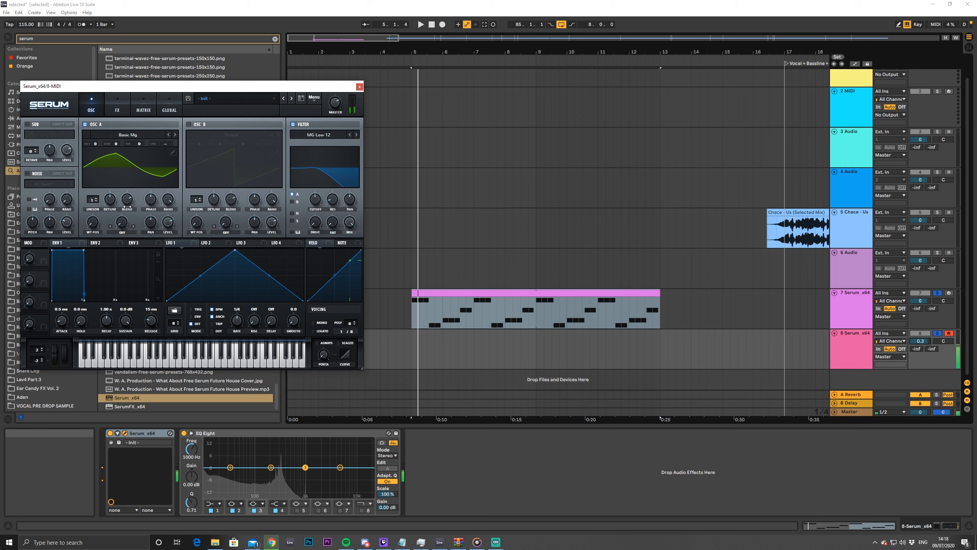
Add Tube distortion to the Serum effects and adjust its drive
click(116, 102)
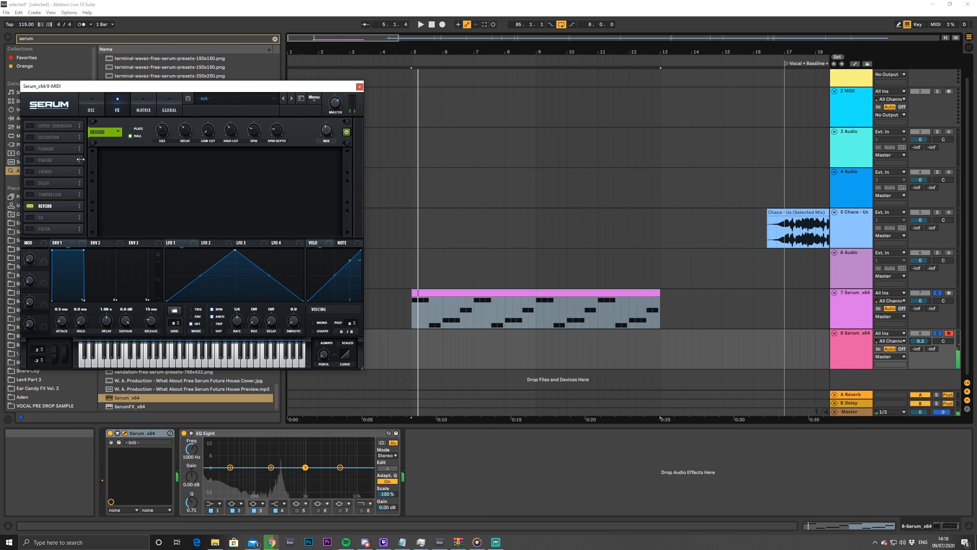
click(29, 137)
drag(274, 131, 274, 105)
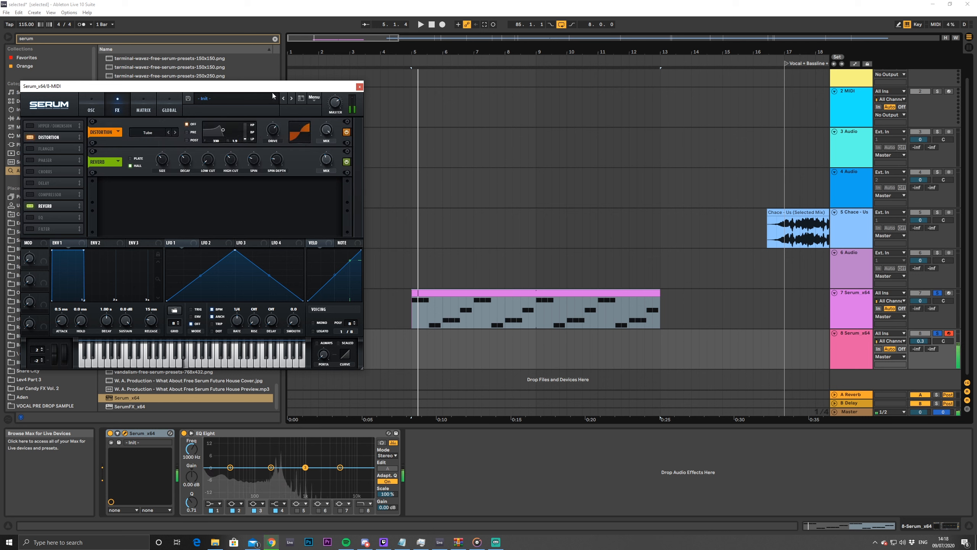
drag(272, 92, 265, 147)
Set oscillator A to 4 unison voices with a changed wavetable position, and play along from bar 5
click(94, 109)
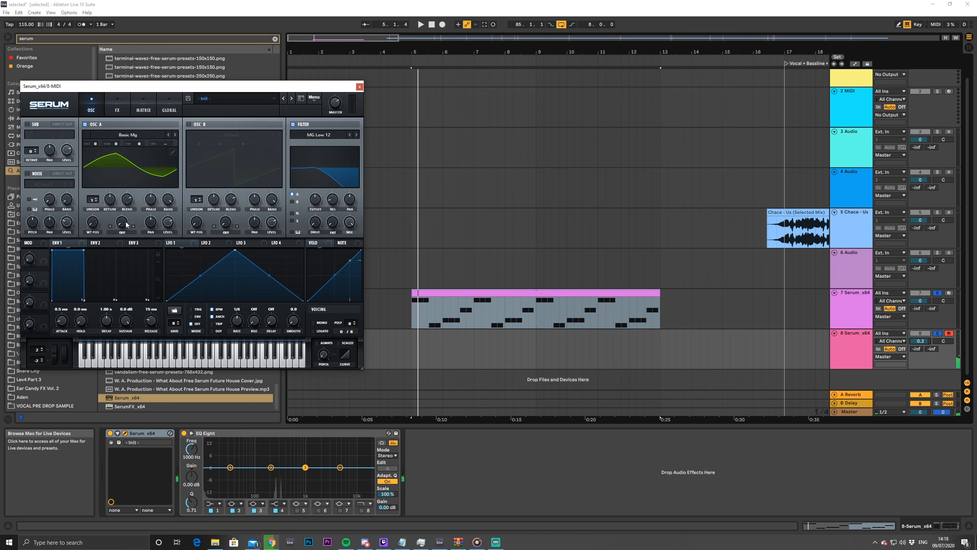
mouse_move(92, 178)
mouse_down()
mouse_move(90, 188)
mouse_move(86, 167)
mouse_move(107, 222)
mouse_up()
click(414, 344)
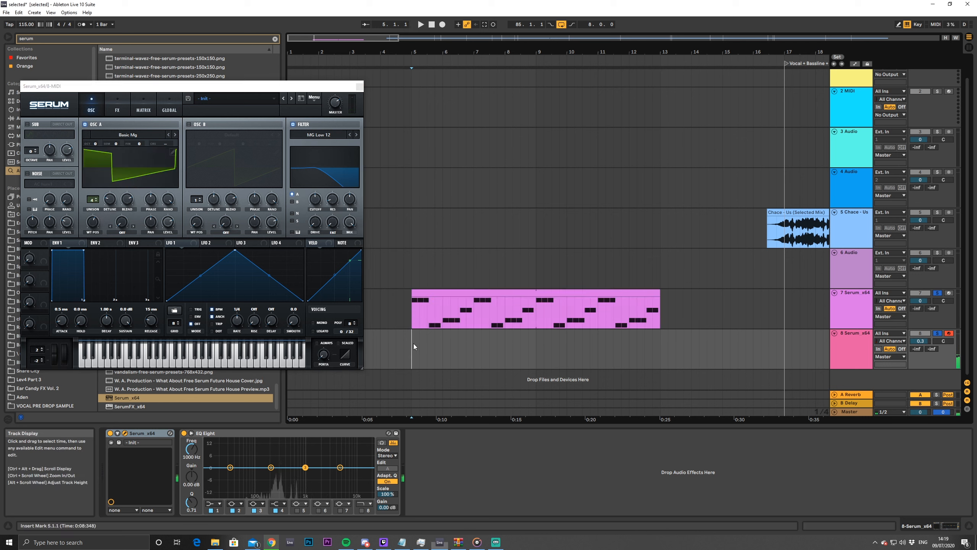
key(space)
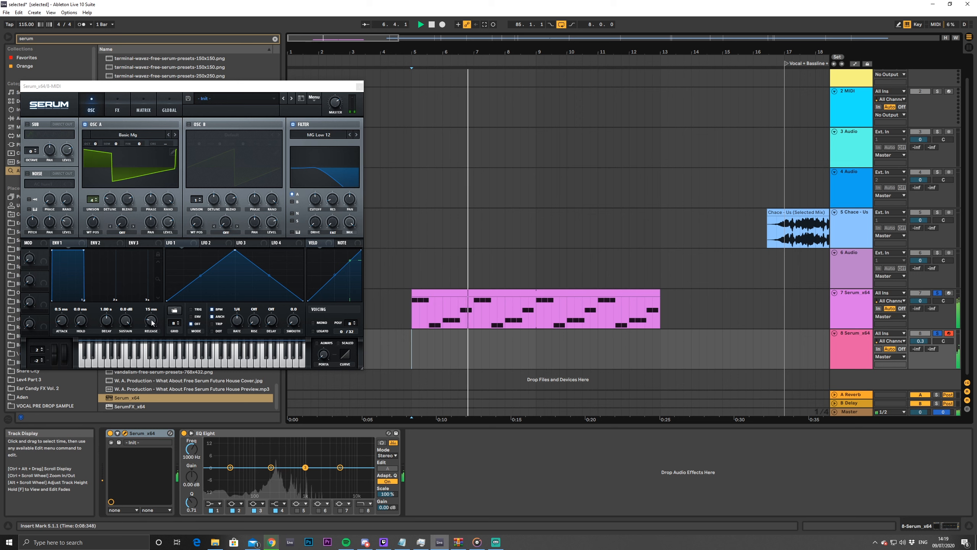
Set the envelope 1 release to about 870 ms and enable Mono and Legato voicing
drag(151, 321, 130, 287)
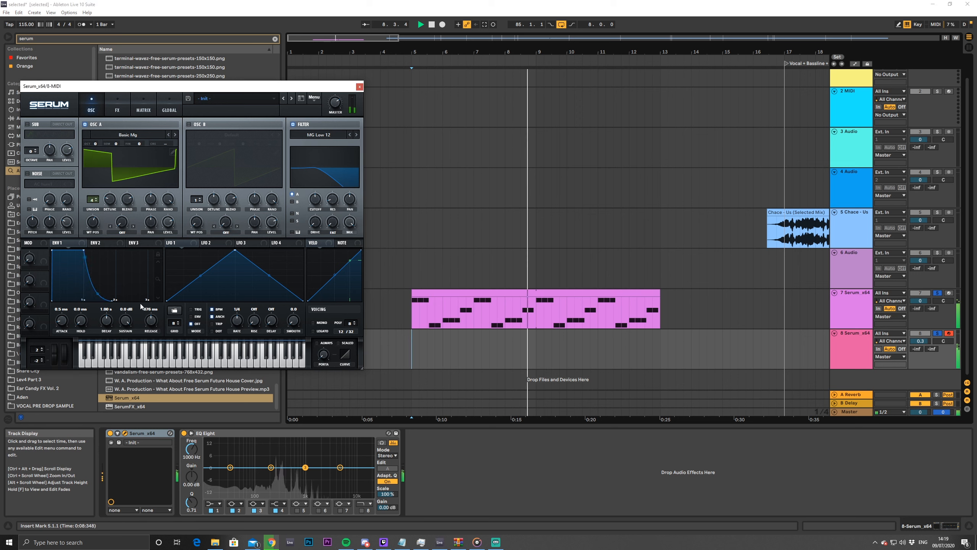
click(313, 323)
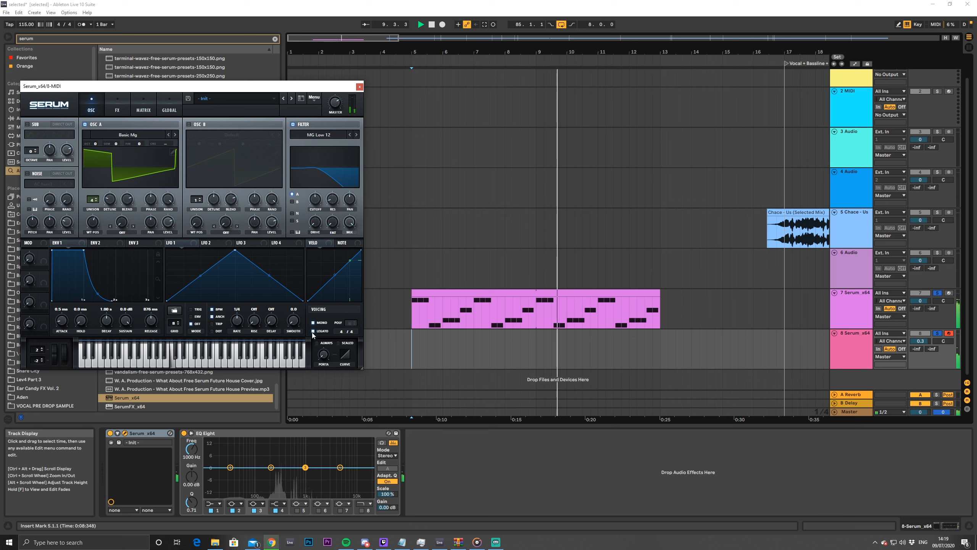
key(space)
Raise the filter cutoff to 760 Hz and audition the sound over the bassline
drag(315, 197, 315, 194)
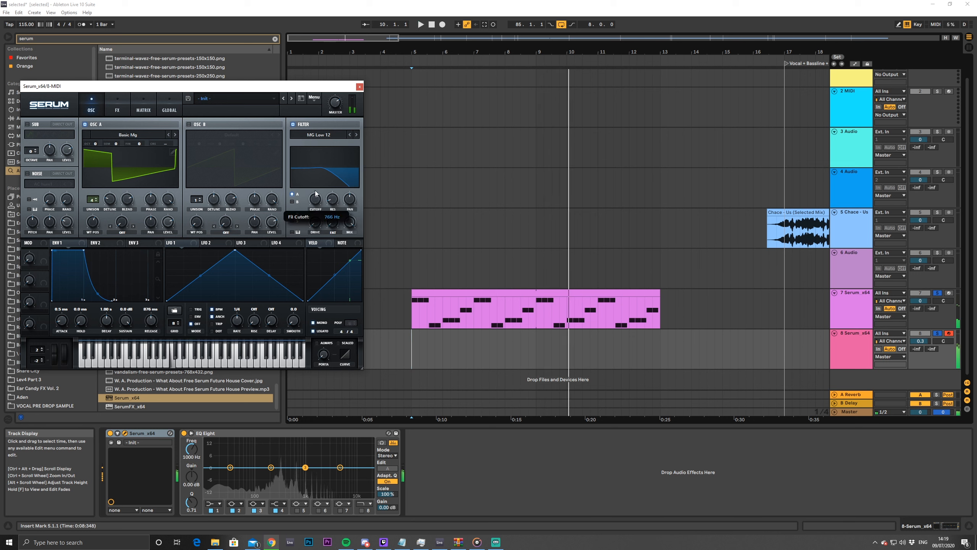
key(space)
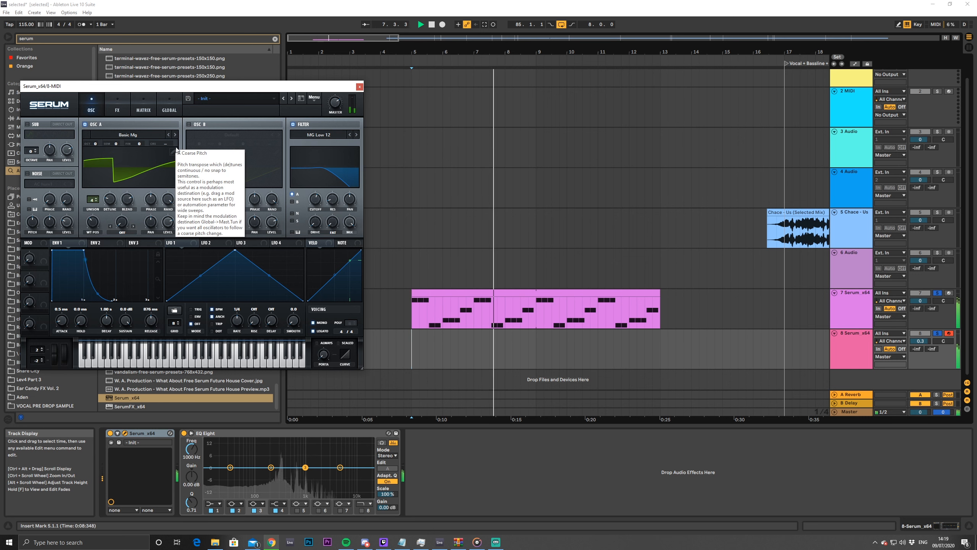
mouse_move(322, 204)
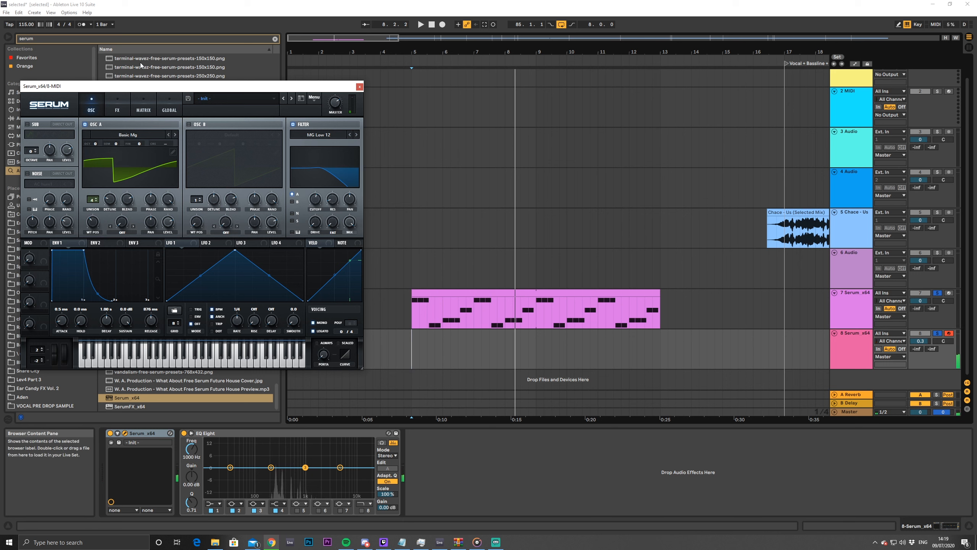
Modulate oscillator A's fine pitch with LFO 1, running unsynced at 3.0 Hz
mouse_move(235, 250)
mouse_down()
mouse_move(303, 250)
mouse_move(230, 262)
mouse_up()
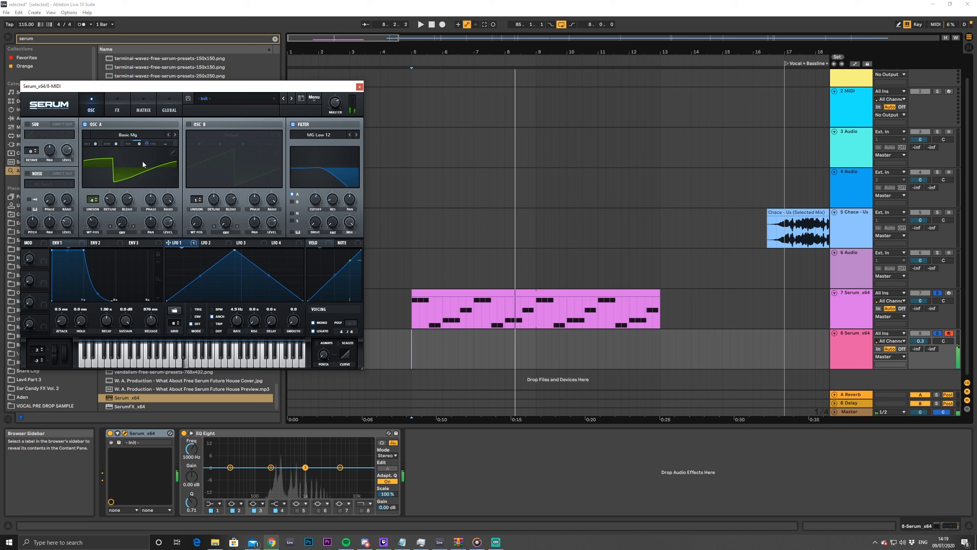
drag(147, 144, 147, 150)
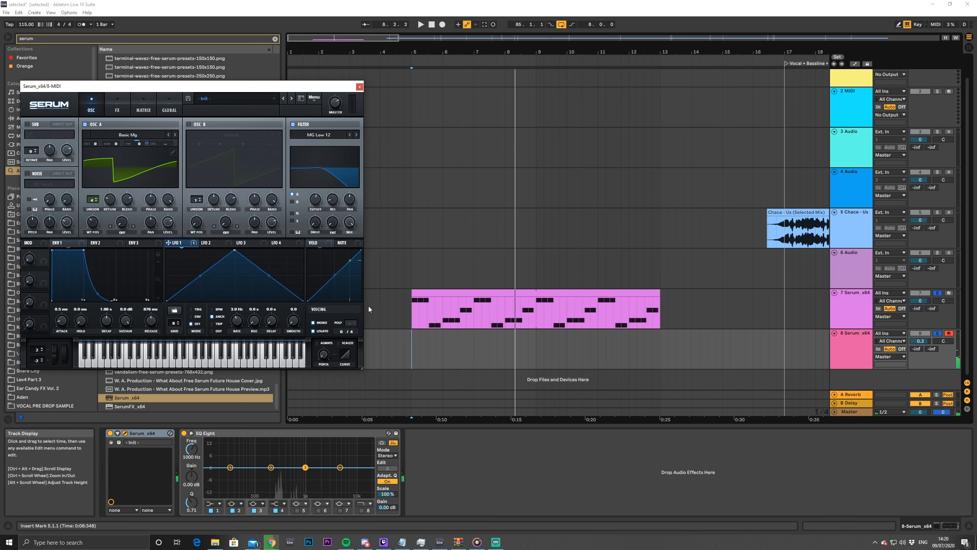
Create an empty four-bar MIDI clip on the second Serum track from bar 5 to bar 9
drag(415, 349, 650, 352)
drag(535, 348, 416, 349)
key(ctrl+shift+m)
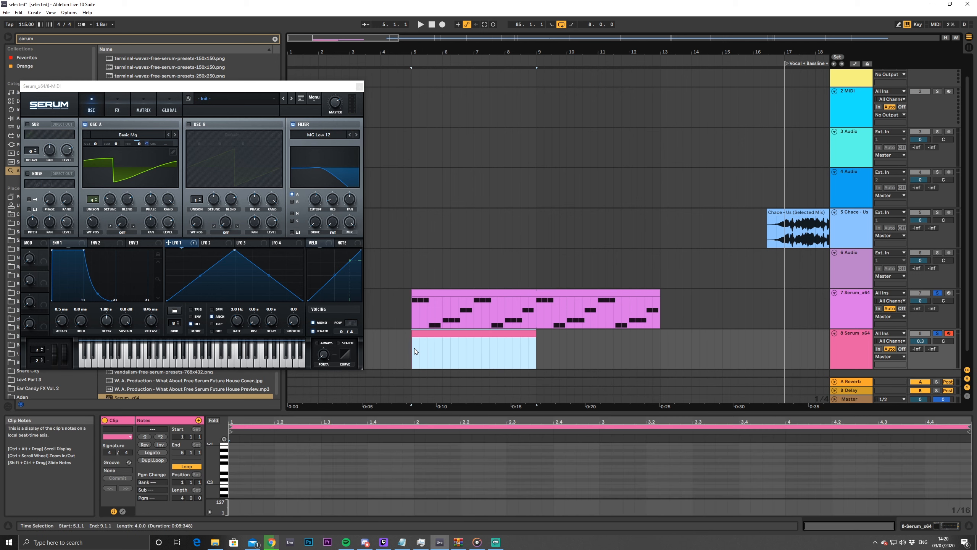
Insert a sixteenth note in the new clip, place it at 1.1.1 on C4, and audition it with the bassline
key(space)
key(space)
click(278, 466)
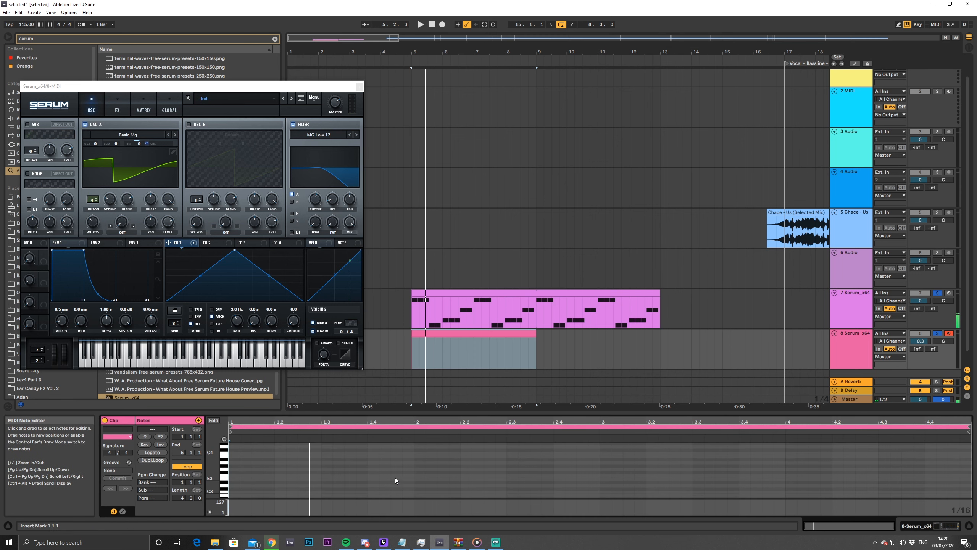
double_click(370, 455)
key(space)
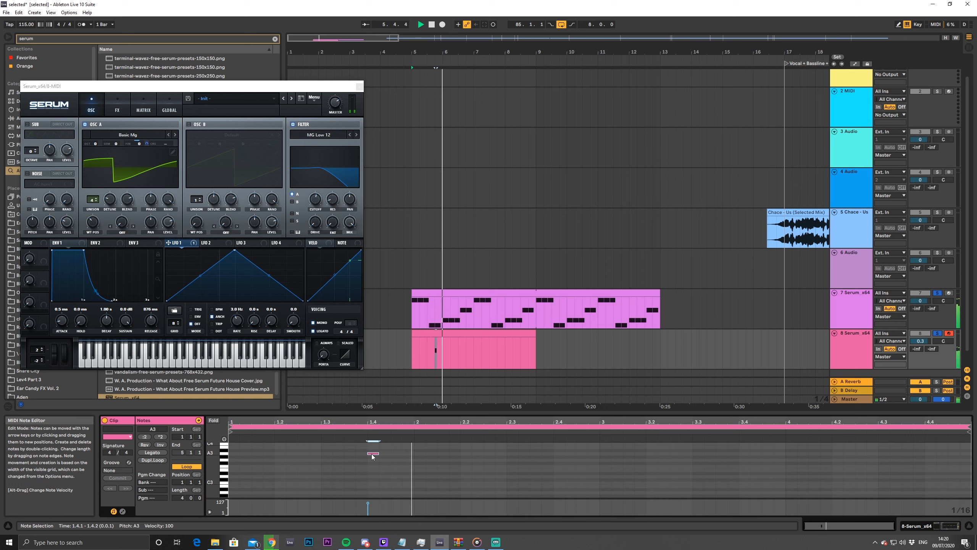
drag(372, 457, 242, 462)
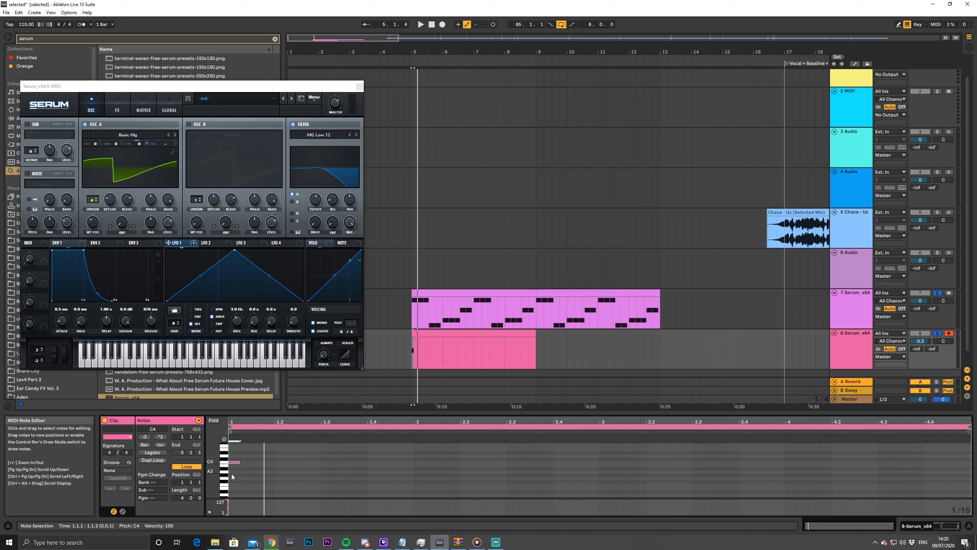
Lengthen the C4 note to end at 1.1.3 and play it back
drag(237, 463, 259, 466)
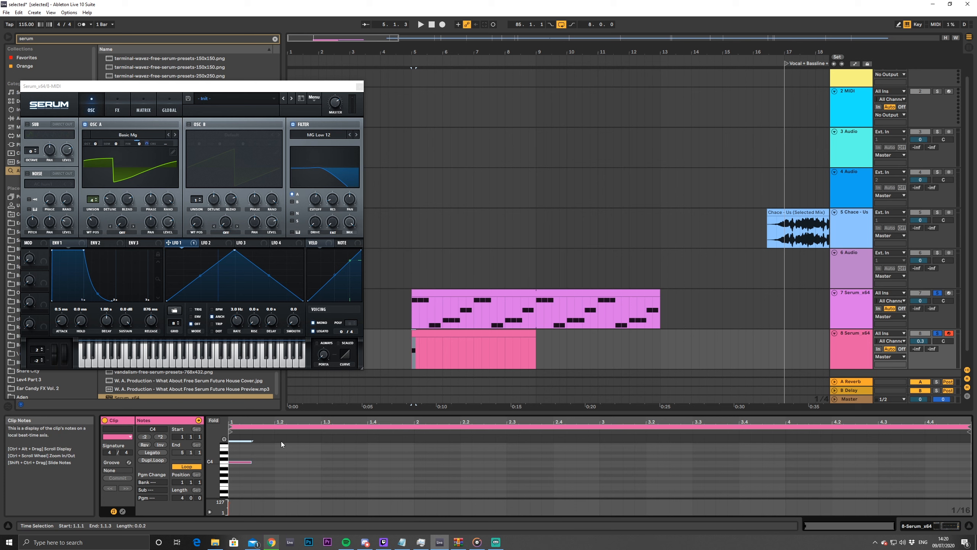
click(248, 463)
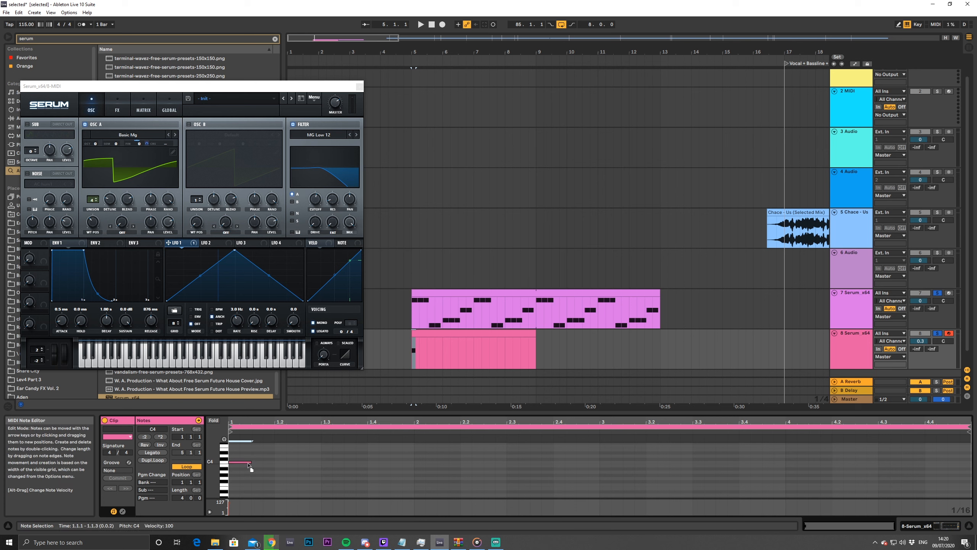
drag(249, 466, 252, 463)
key(space)
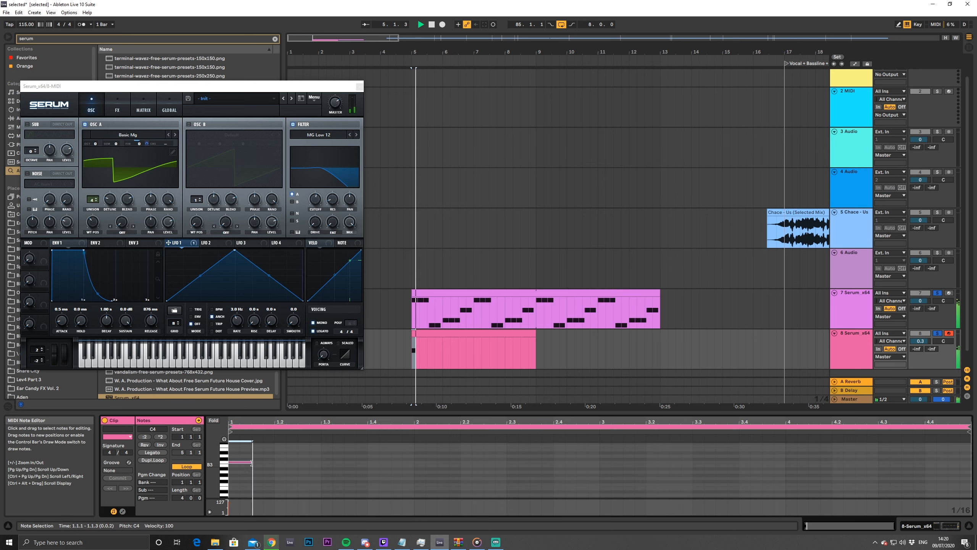
Audition the C4 note, and copy it to 1.3.1 on A3
scroll(252, 475, up, 2)
key(space)
key(space)
click(244, 490)
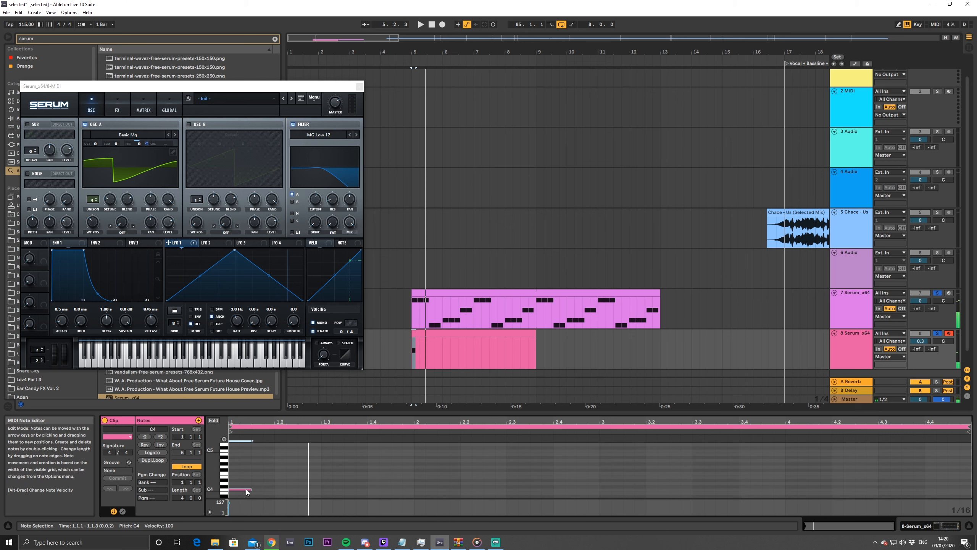
drag(251, 491, 338, 473)
scroll(338, 482, down, 2)
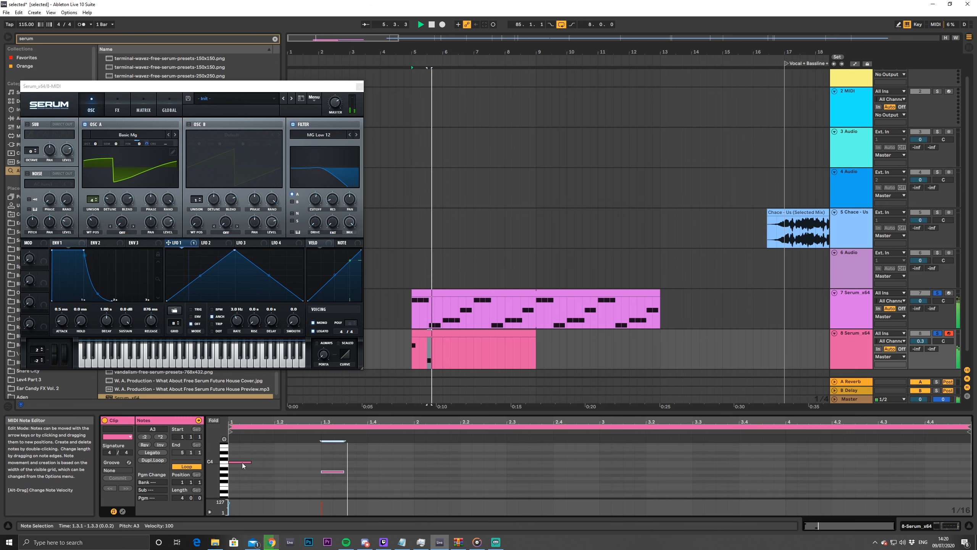
Rework the opening of the melody so A3 sits at 1.1.1 and C4 follows at 1.1.3, and play it back
drag(240, 464, 243, 467)
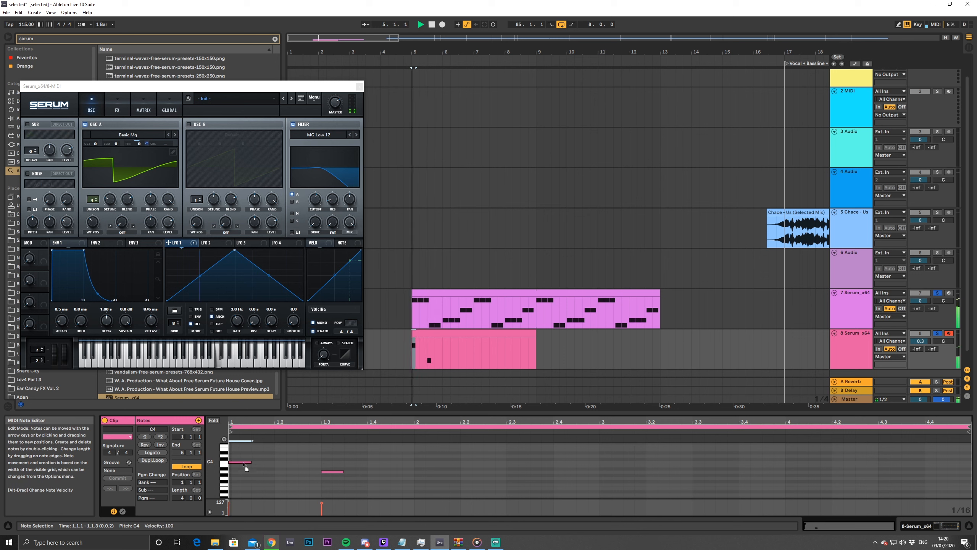
drag(336, 471, 288, 467)
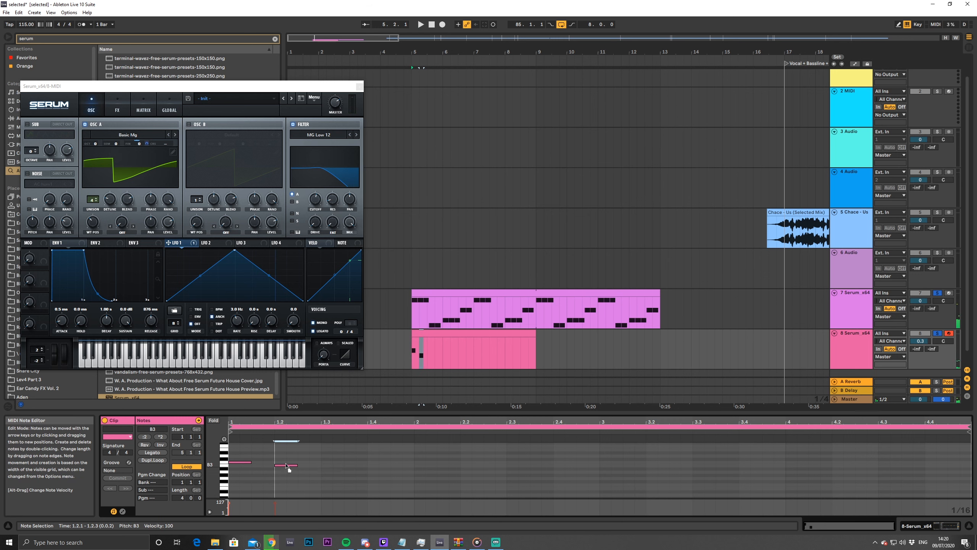
click(248, 468)
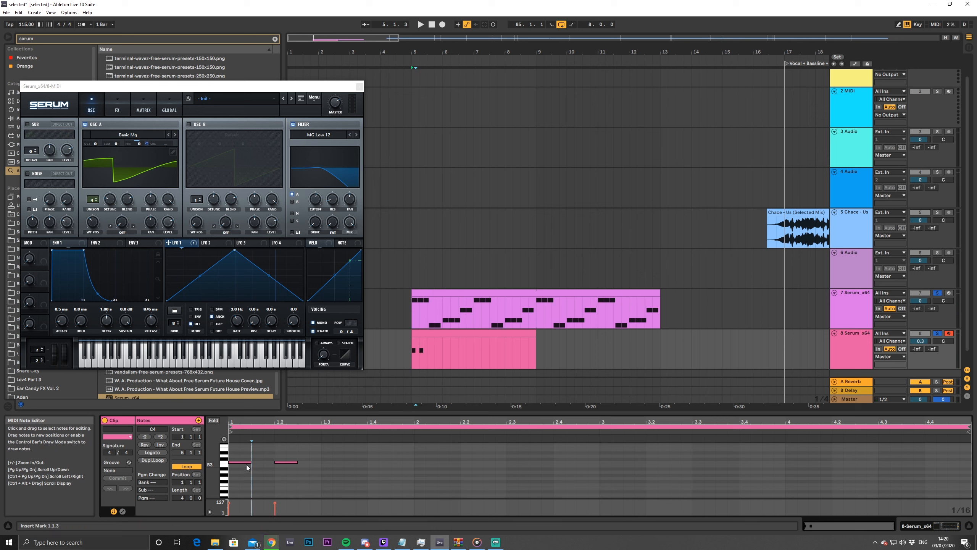
drag(291, 462, 268, 464)
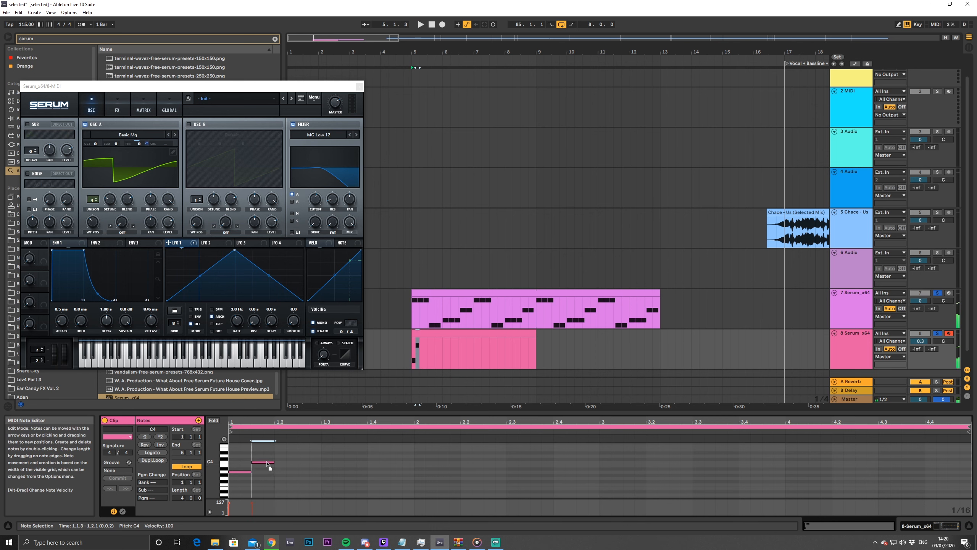
key(space)
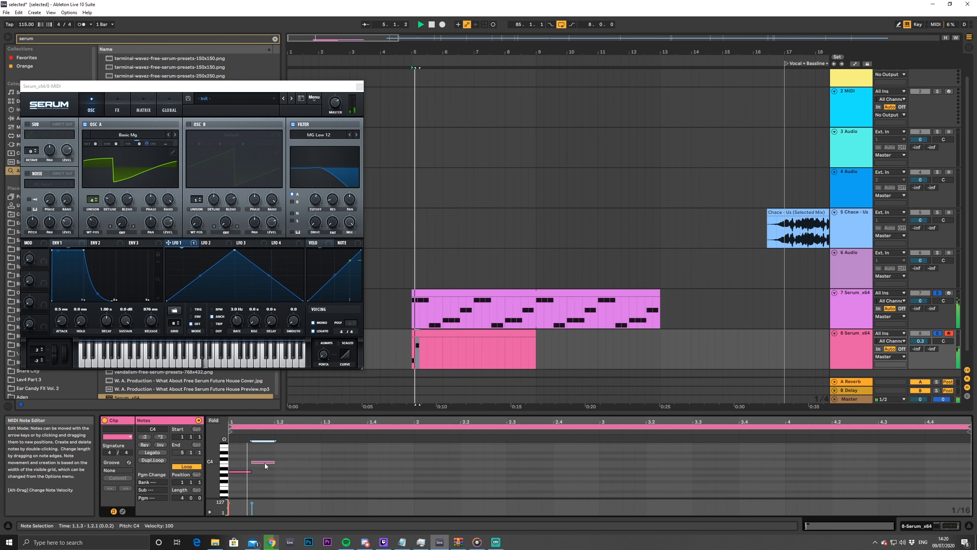
key(space)
Duplicate the C4 note, move the copy to 1.4.2, and audition it with the bassline
key(ctrl+d)
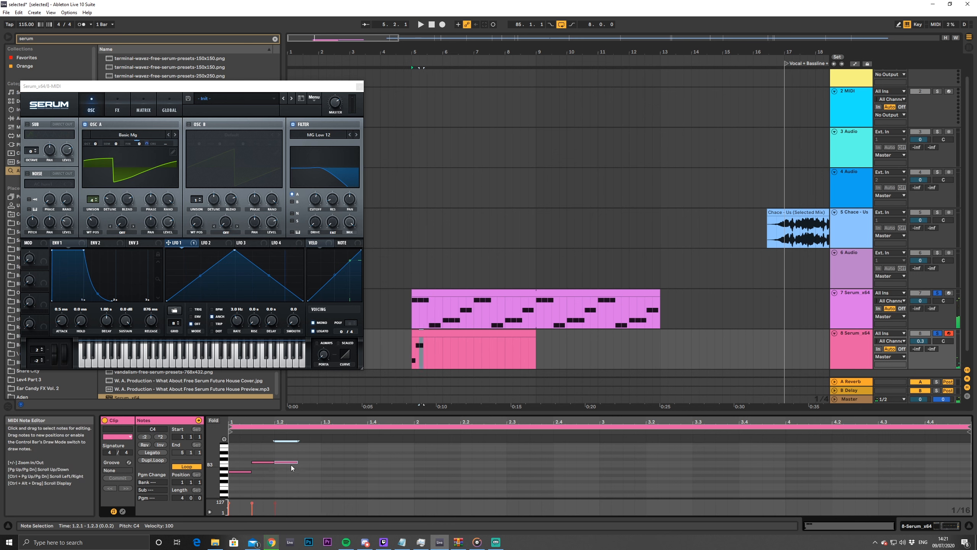
key(space)
drag(291, 464, 389, 464)
key(space)
key(space)
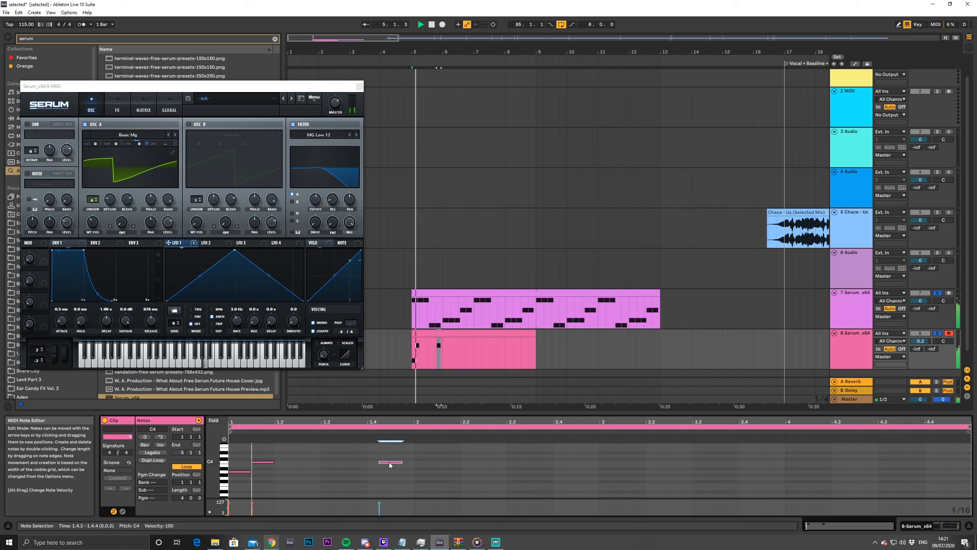
Duplicate the C4 note at 1.4.2, raise the copy to D4, and position it at 2.1.1
key(ctrl+d)
key(Up)
key(Up)
key(Left)
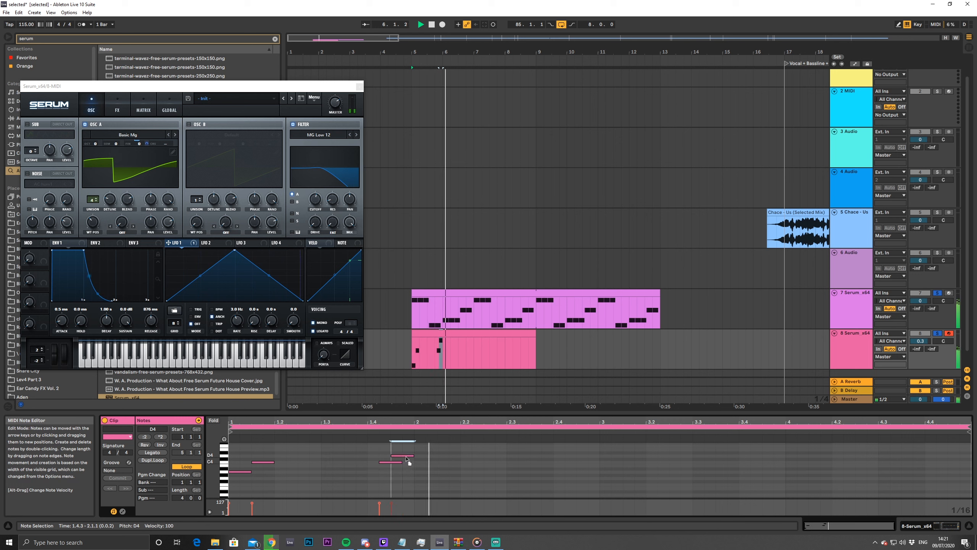
key(Right)
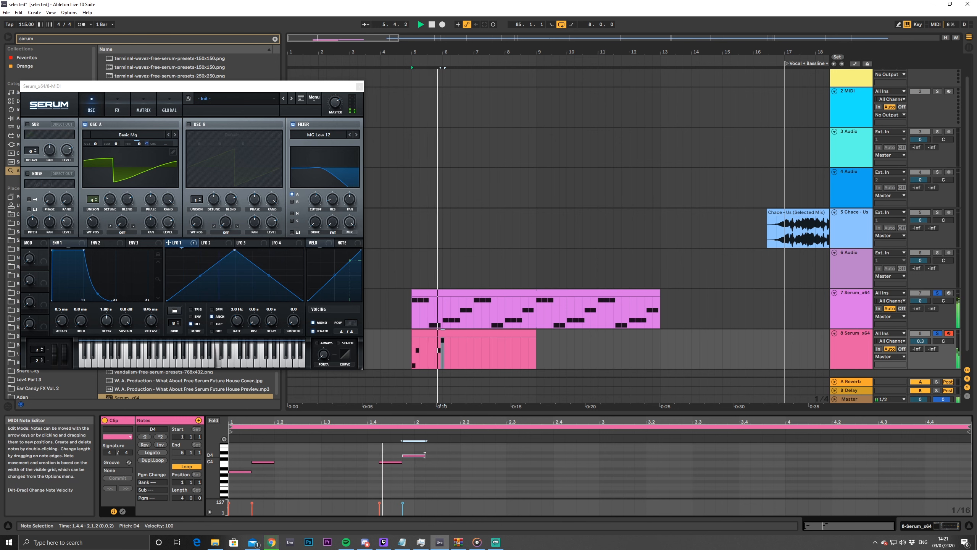
key(Right)
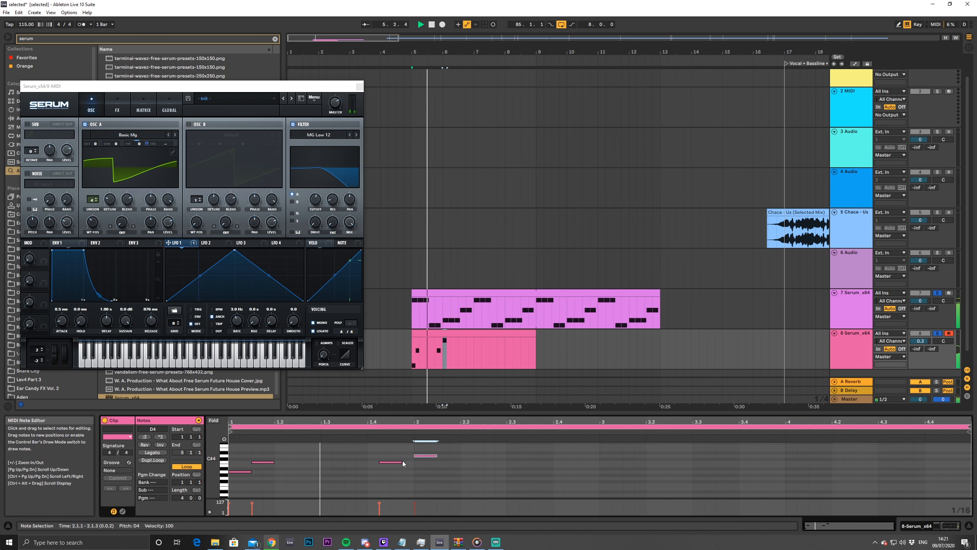
Shift the second C4 to 1.4.3, raise the note at 2.1.1 to E4, and add an A3 note at 2.1.3
drag(402, 462, 445, 473)
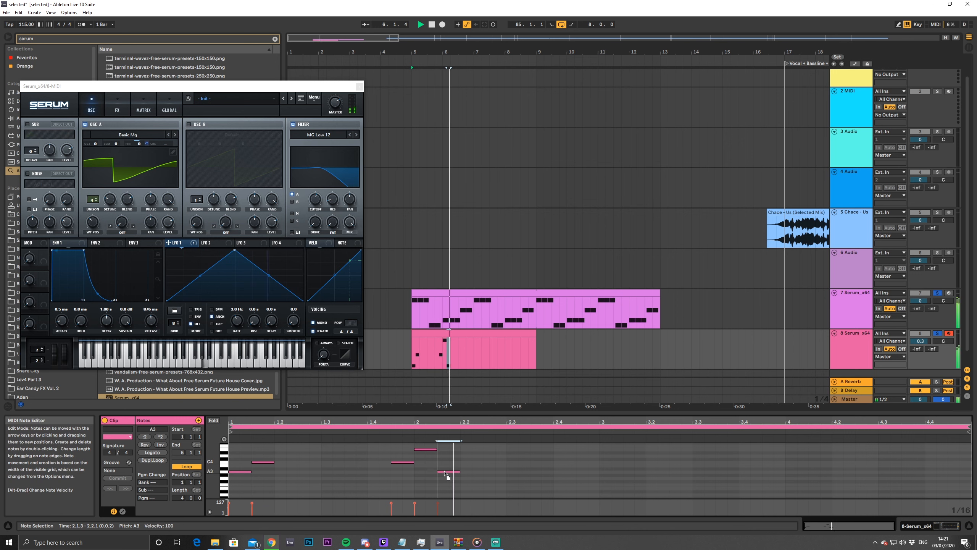
click(446, 475)
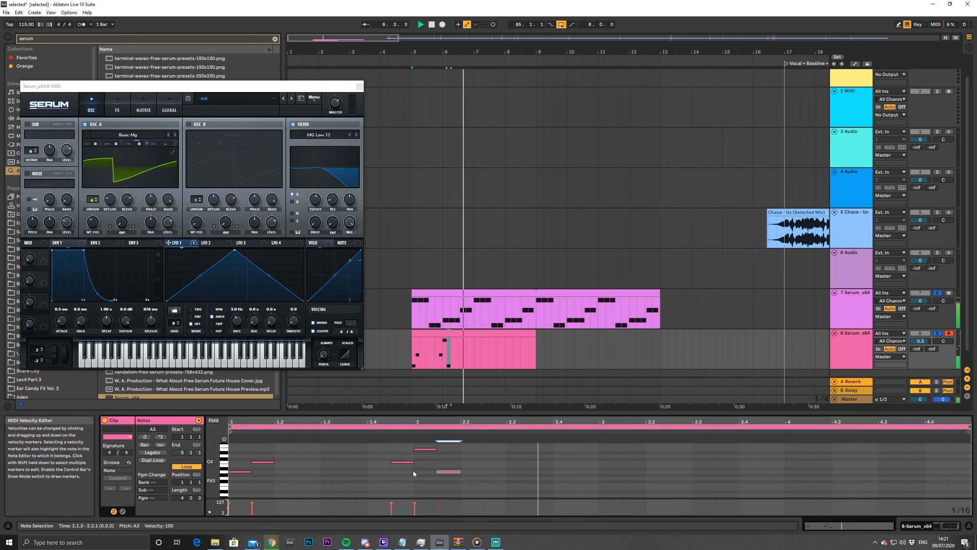
key(space)
Try a lower-pitched copy of the last three melody notes starting at 2.4.3, adjusting its pitches during playback
drag(400, 448, 592, 468)
key(ctrl+d)
key(space)
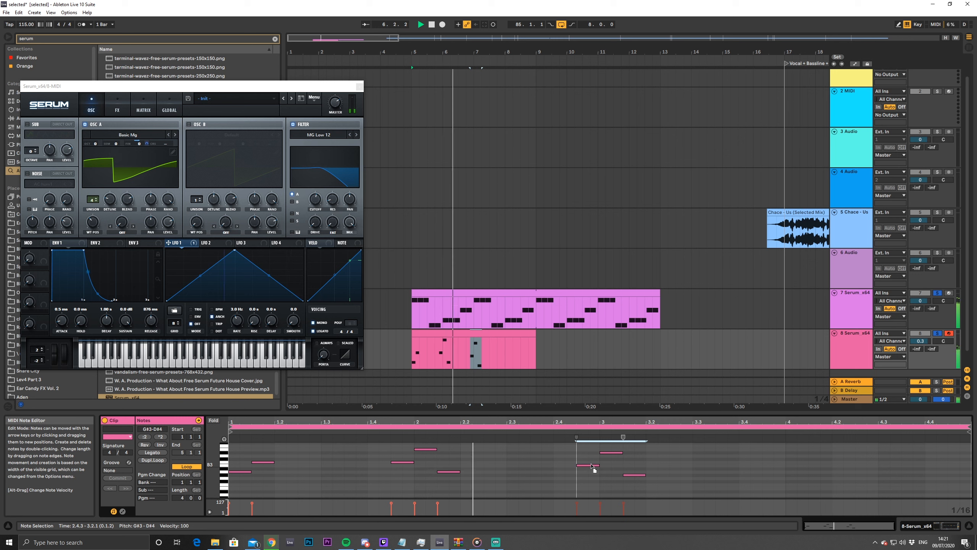
mouse_move(591, 470)
mouse_down()
mouse_move(582, 472)
mouse_move(589, 479)
mouse_move(609, 465)
mouse_up()
click(603, 483)
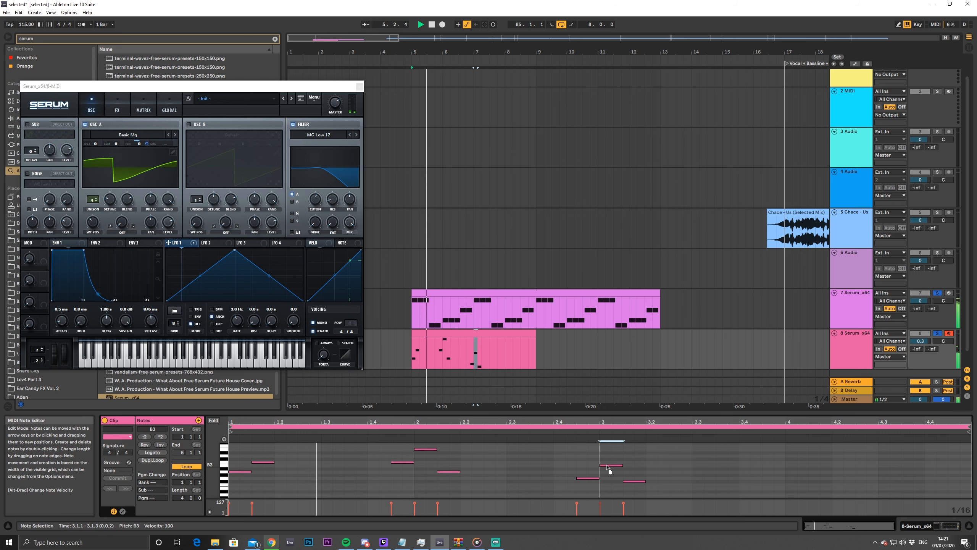
click(567, 459)
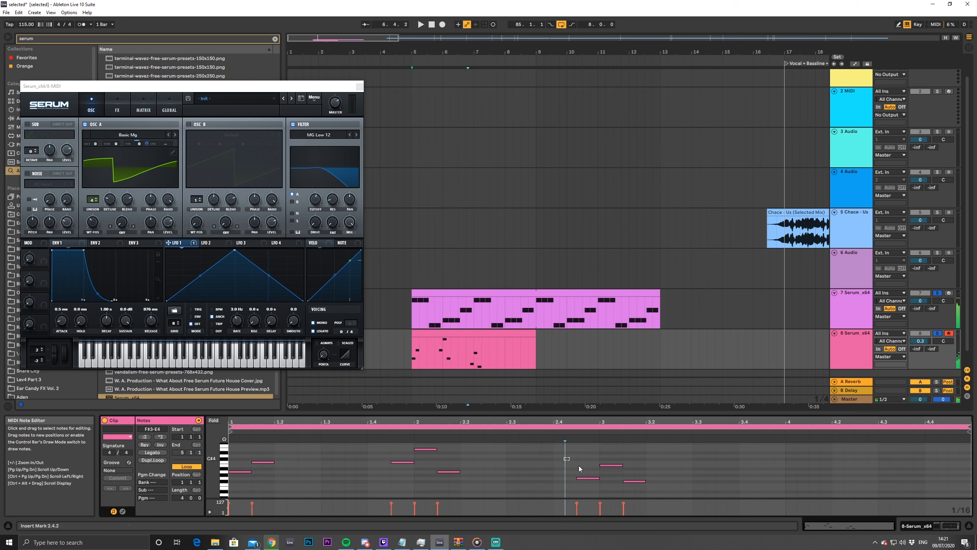
Copy the whole five-note melody phrase so the duplicate starts at 2.4.3, and play it back
click(386, 472)
drag(245, 446, 399, 467)
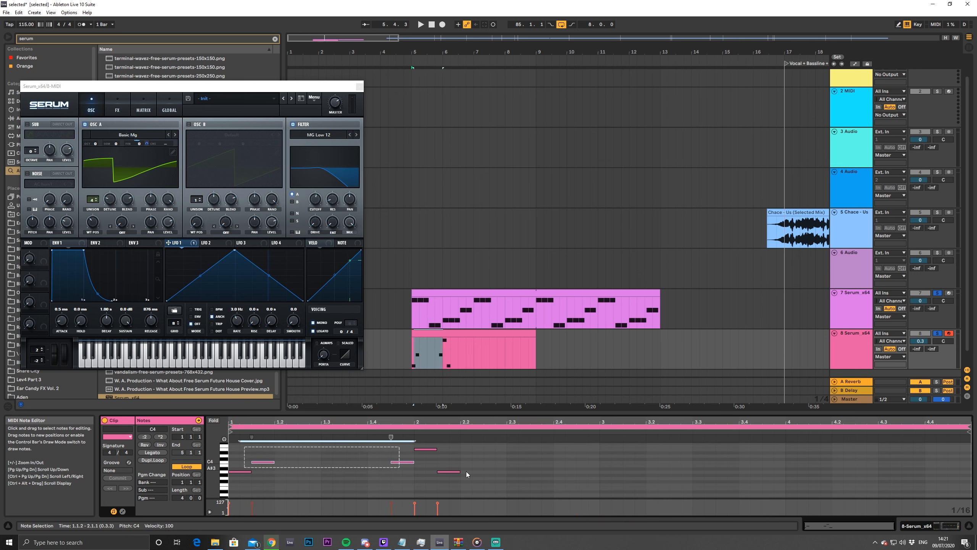
drag(466, 471, 586, 496)
key(ctrl+d)
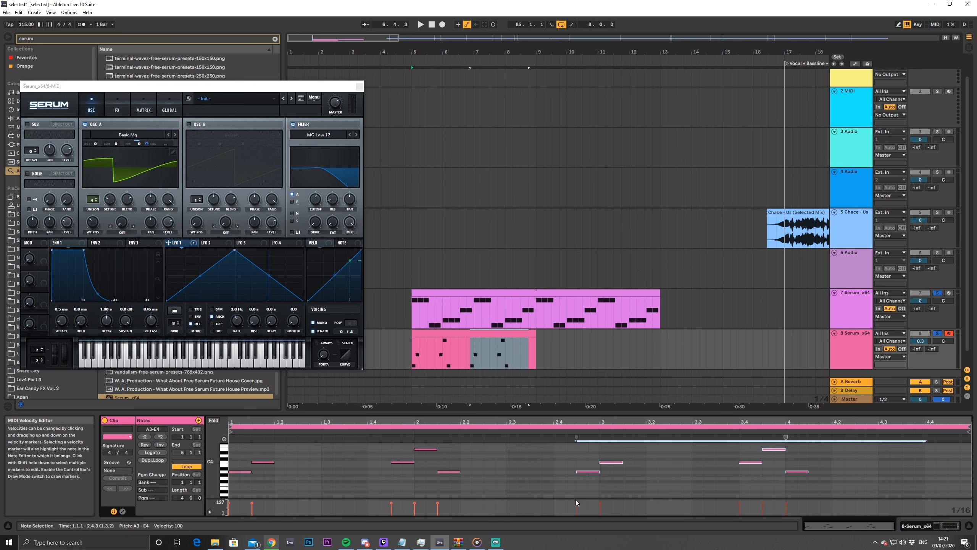
key(space)
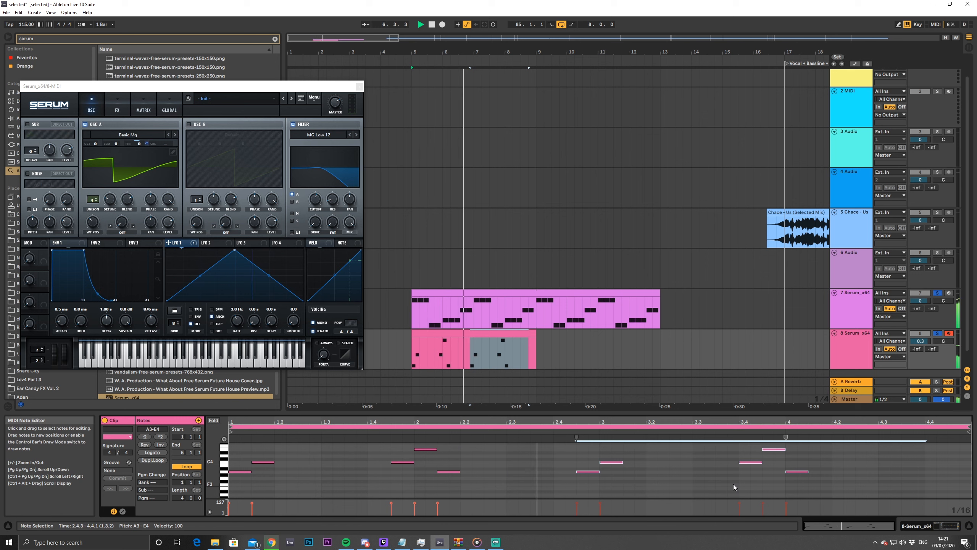
Move the duplicated five-note phrase two sixteenths later so it starts at 3.1.1
click(601, 467)
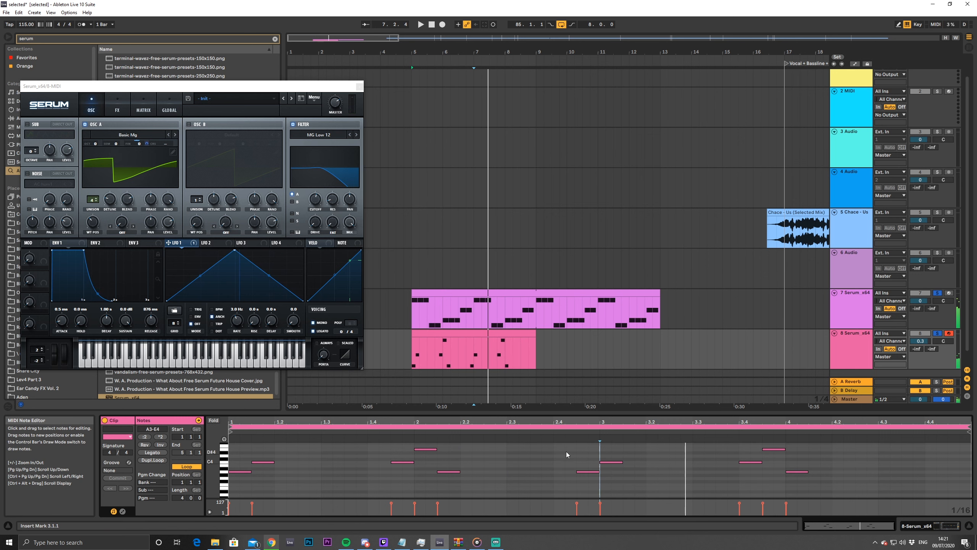
drag(566, 452, 958, 504)
key(Right)
key(Right)
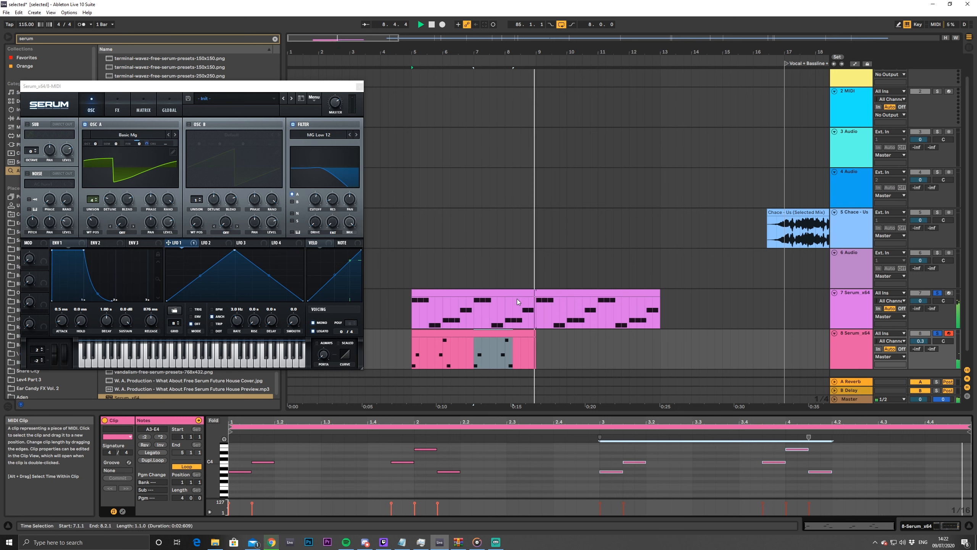
Add a G3 lead-in note before the second phrase, spanning 2.4.3 to 3.1.1
click(668, 474)
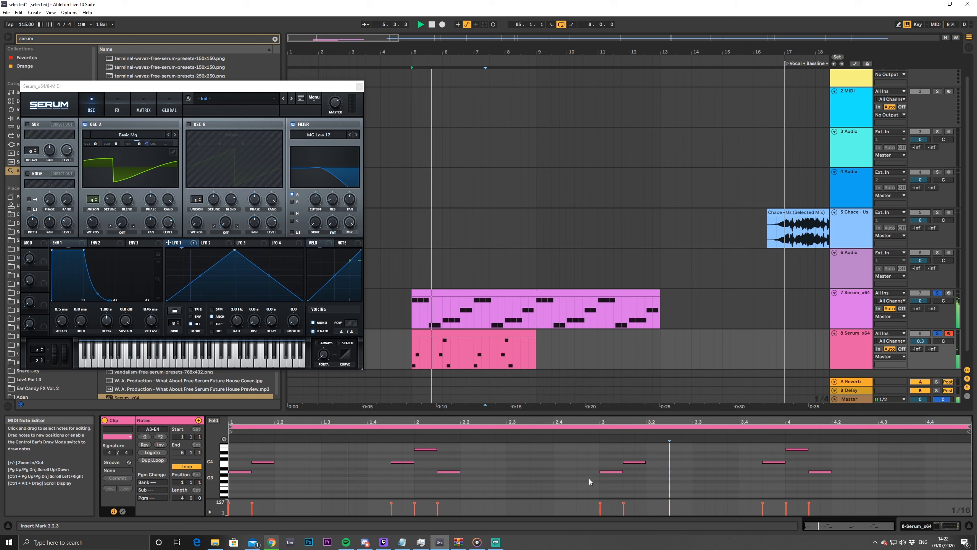
double_click(590, 479)
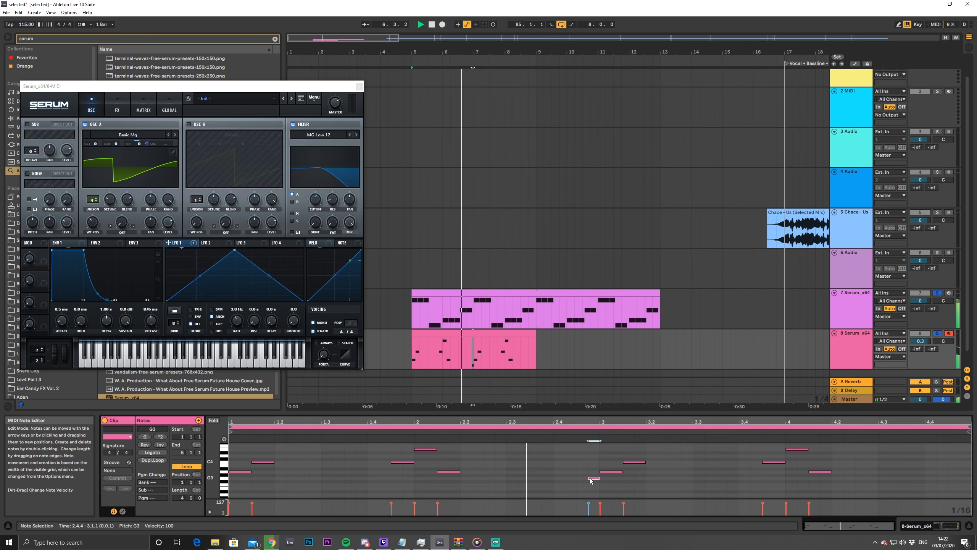
drag(590, 478, 577, 478)
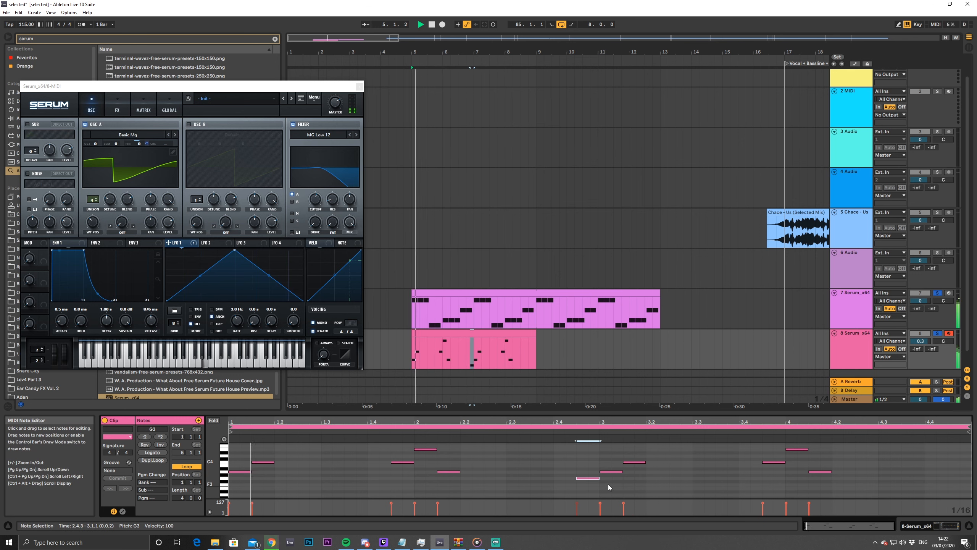
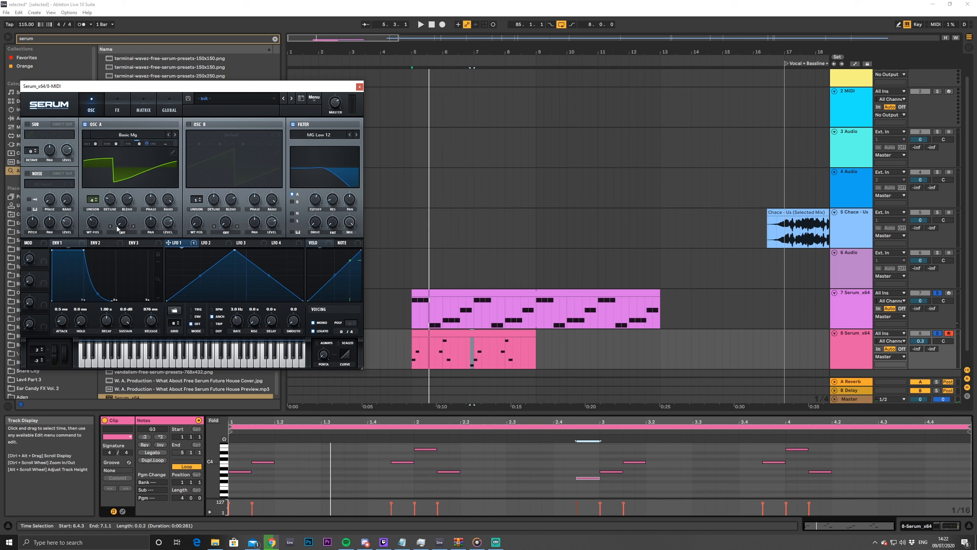
Enable oscillator B, route it through the filter, and adjust its level during playback
click(189, 124)
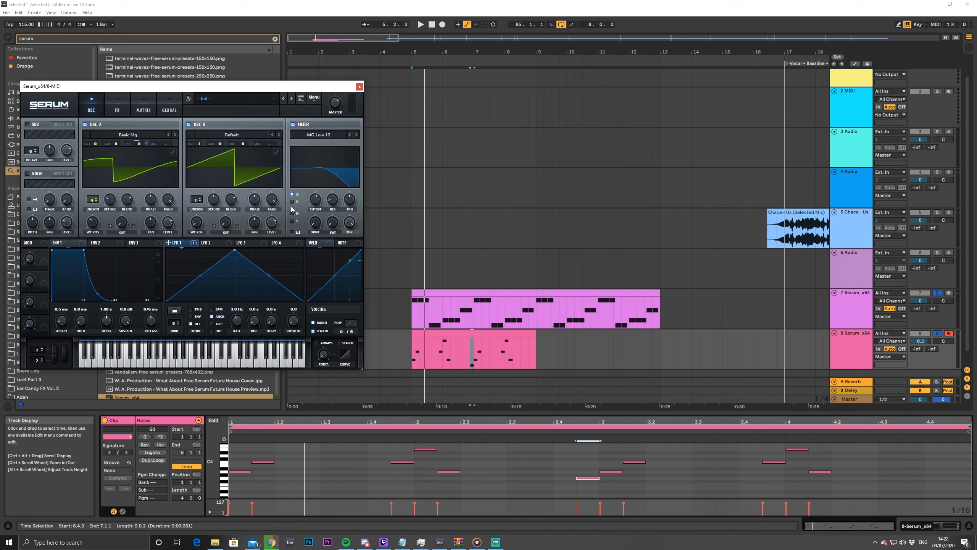
key(space)
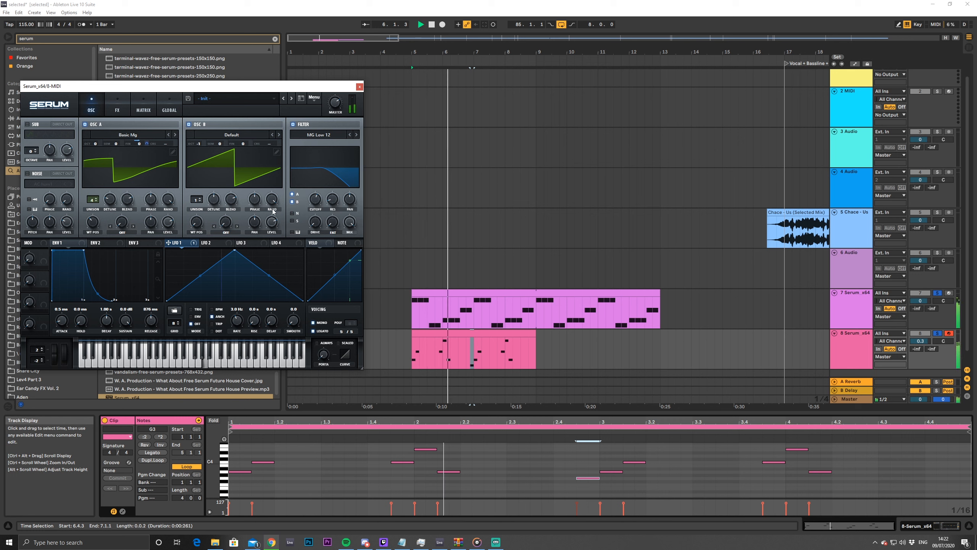
drag(277, 221, 271, 252)
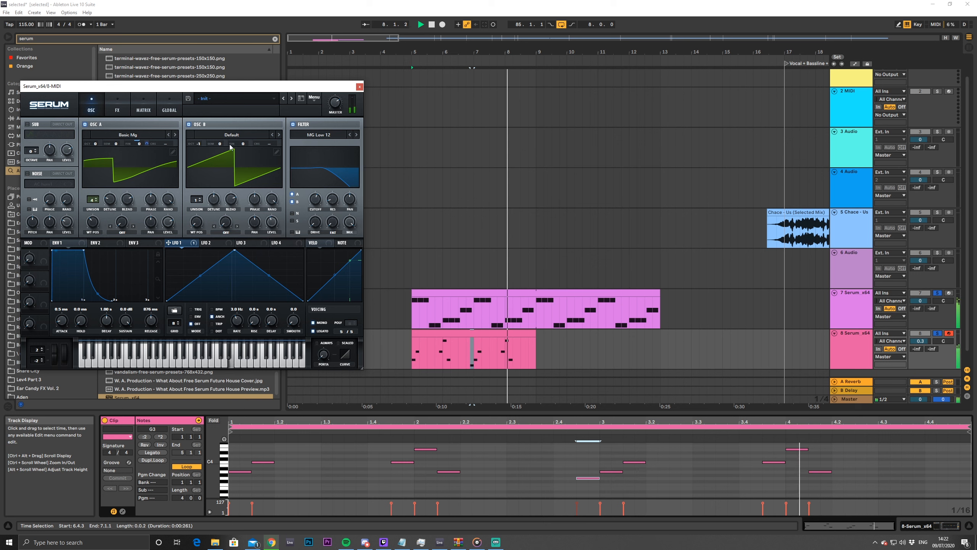
Switch the filter type to MG Low 24, and set envelope 1 to 977 ms decay and -4.3 dB sustain
click(357, 135)
click(358, 136)
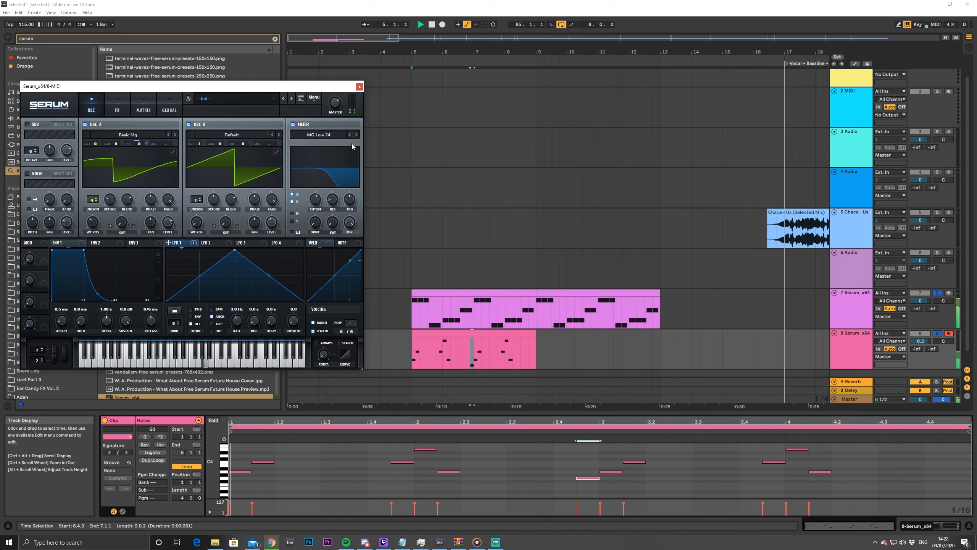
mouse_move(311, 193)
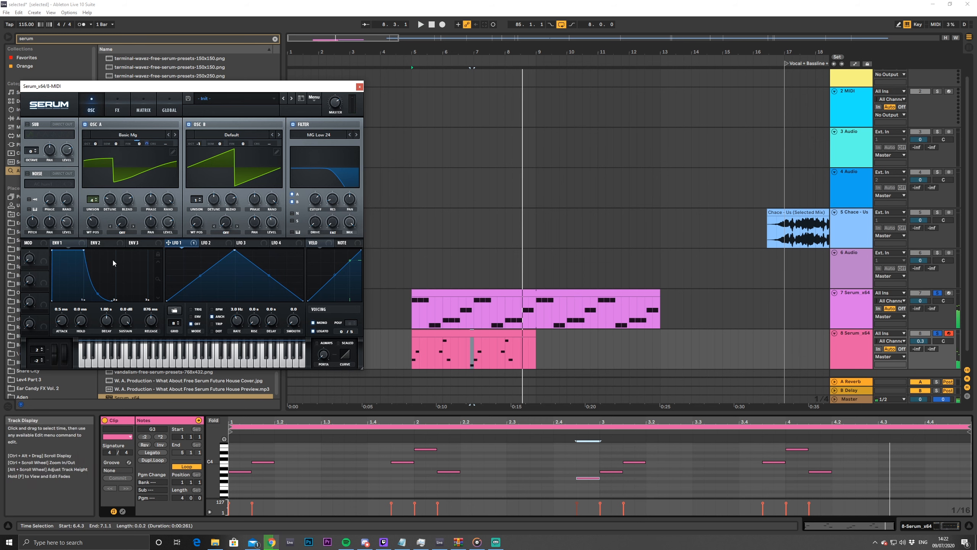
drag(83, 256, 82, 261)
key(space)
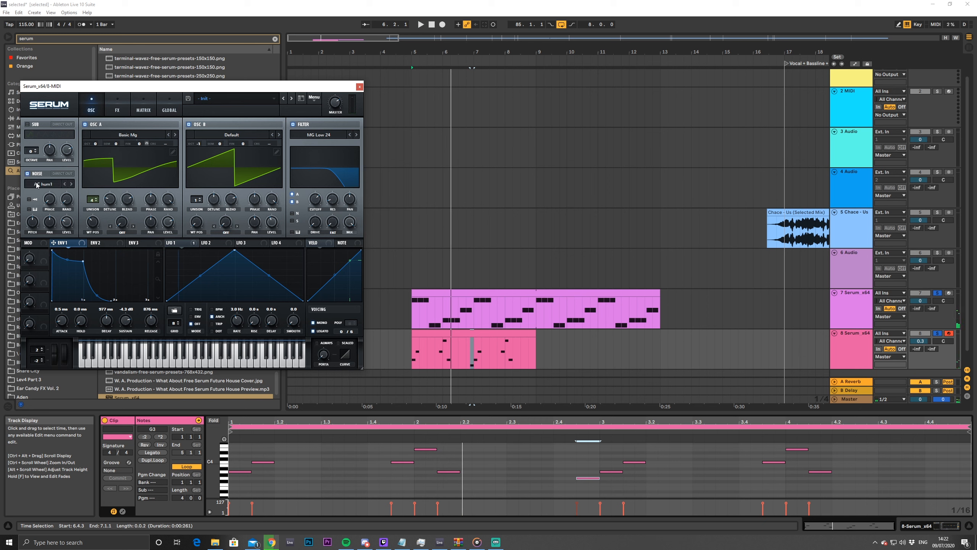
Turn on the noise oscillator's one-shot and key tracking, and choose the GlassLid 3 sample from Attacks_Misc while auditioning
click(37, 185)
click(24, 203)
click(43, 184)
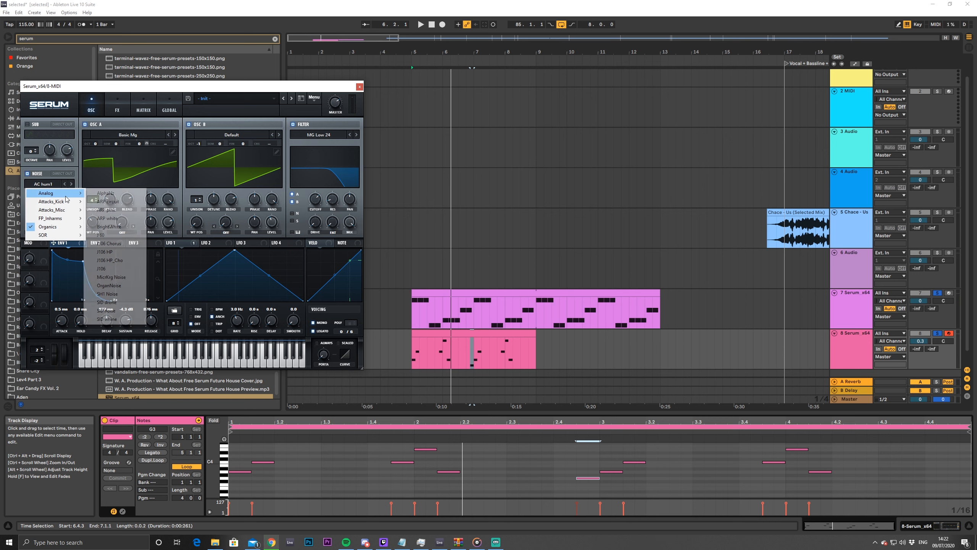
mouse_move(79, 204)
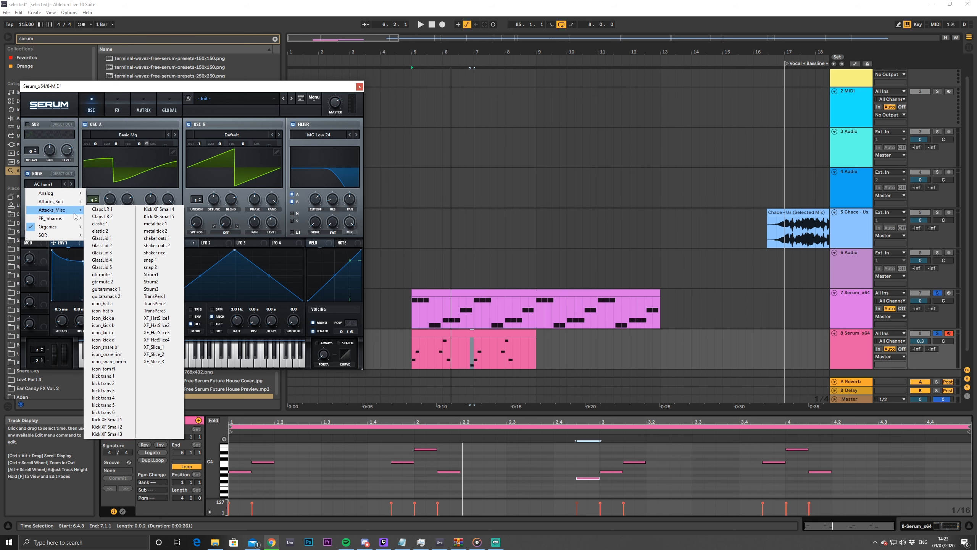
click(117, 238)
key(space)
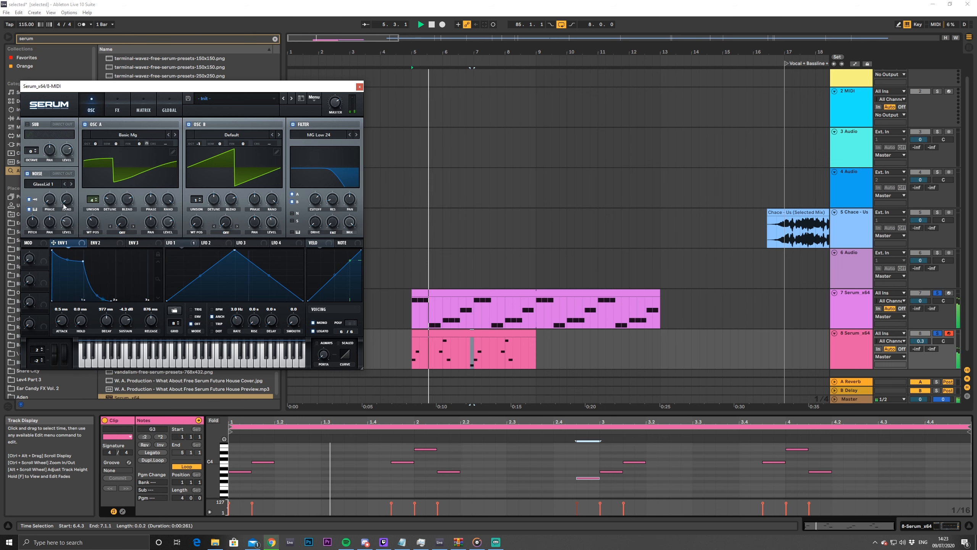
click(71, 184)
click(71, 185)
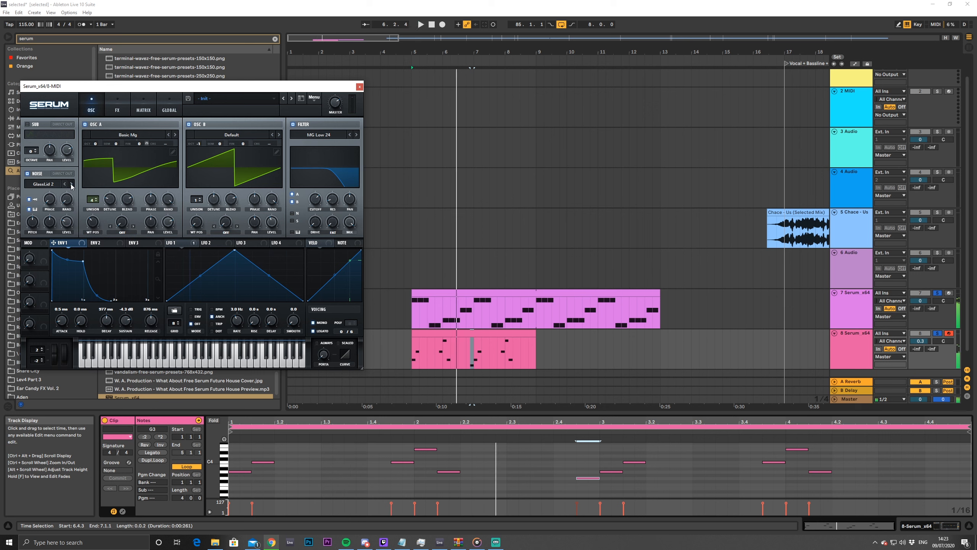
mouse_move(71, 222)
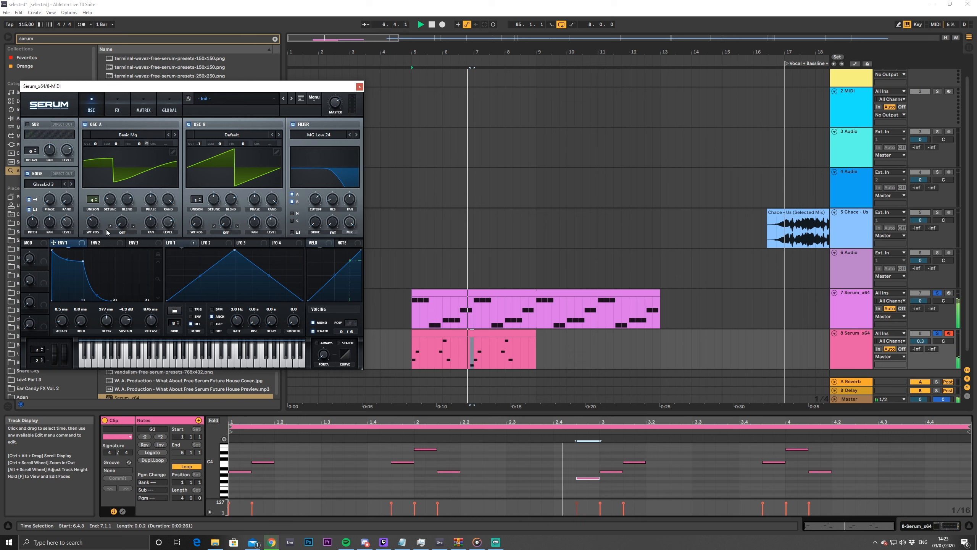
Switch the noise sample to GlassLid 2 and lower the noise level while auditioning the melody
key(space)
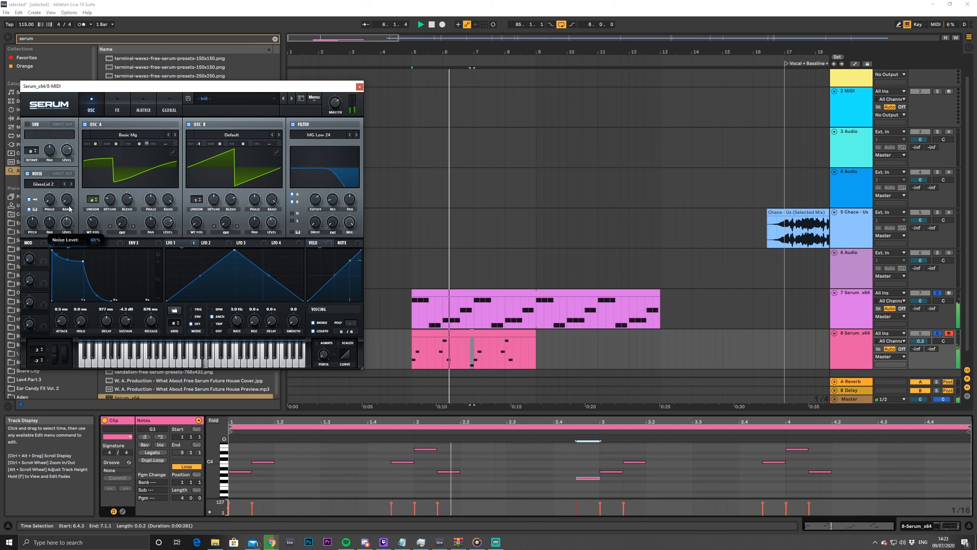
drag(69, 208, 70, 222)
key(space)
key(space)
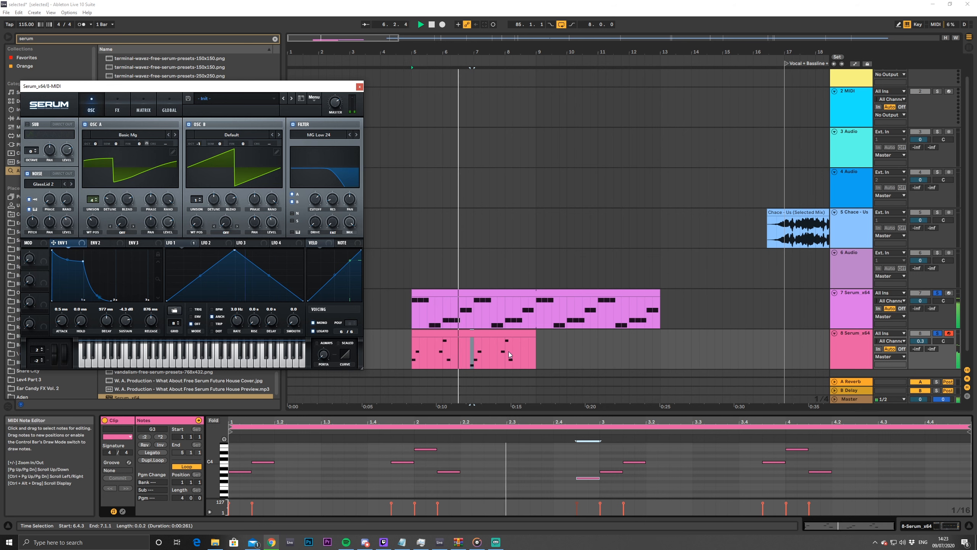
key(space)
key(space)
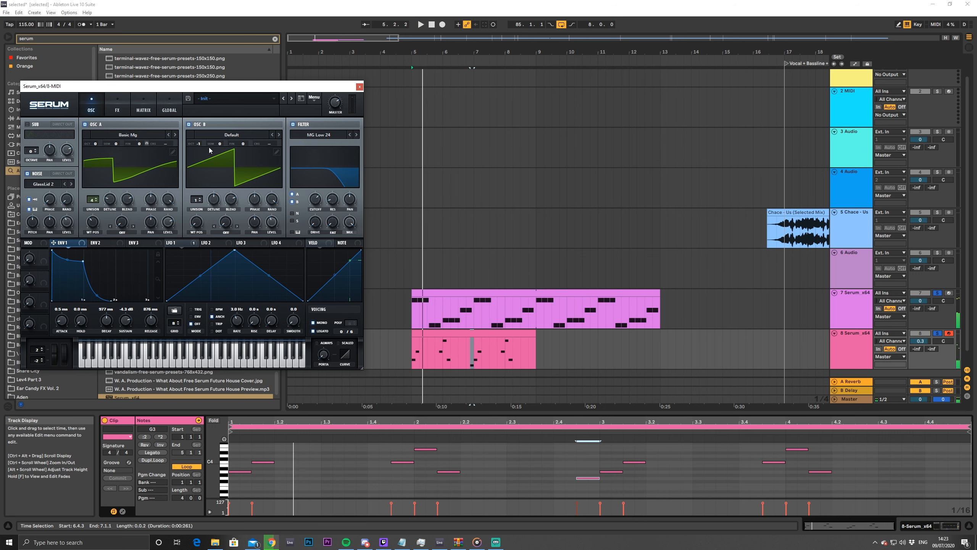
Set oscillator B's octave to +2 and rebalance its level during playback
drag(198, 143, 199, 128)
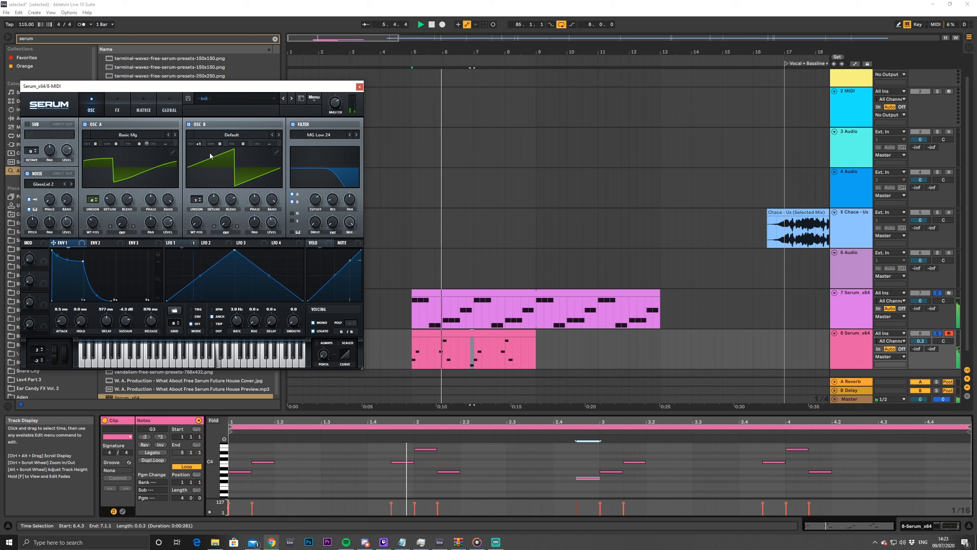
key(space)
key(space)
drag(272, 223, 272, 199)
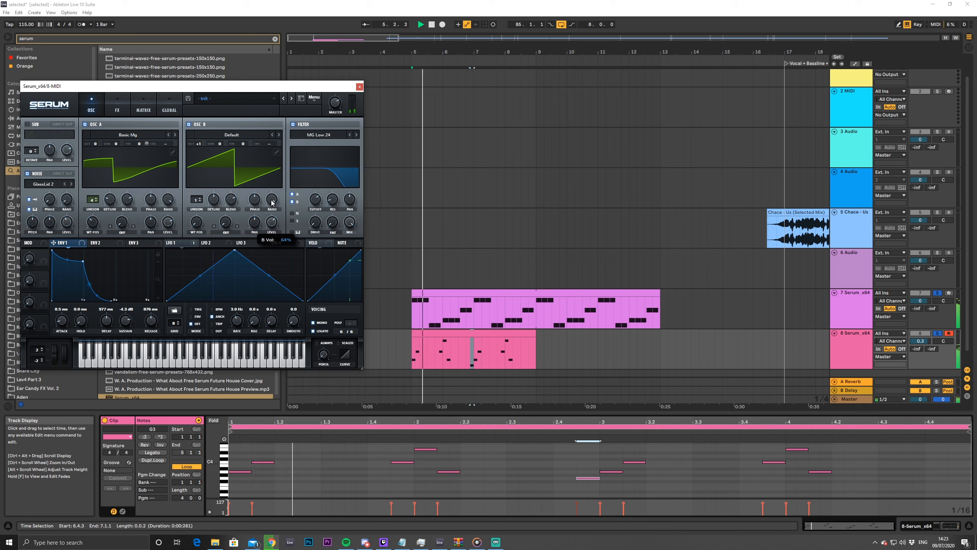
drag(199, 144, 194, 132)
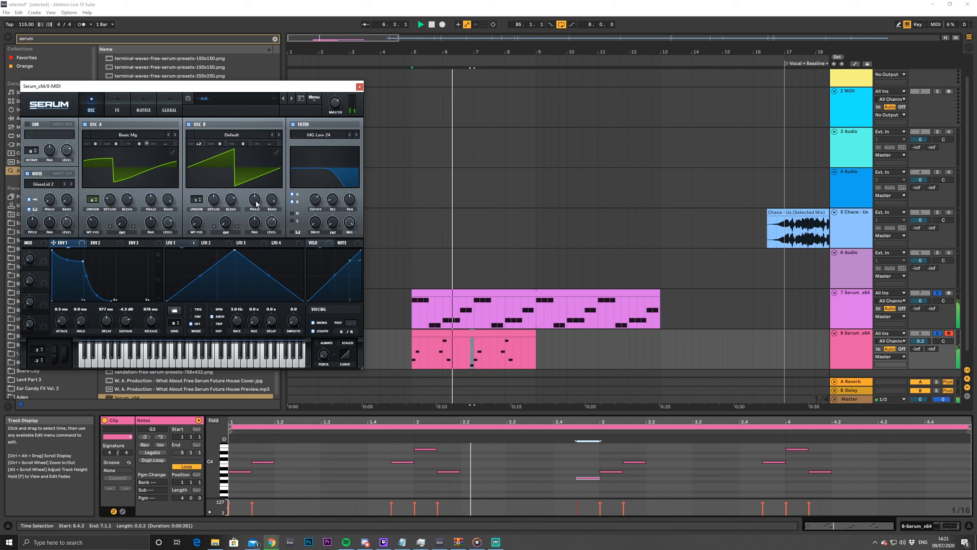
drag(272, 222, 272, 240)
key(space)
key(space)
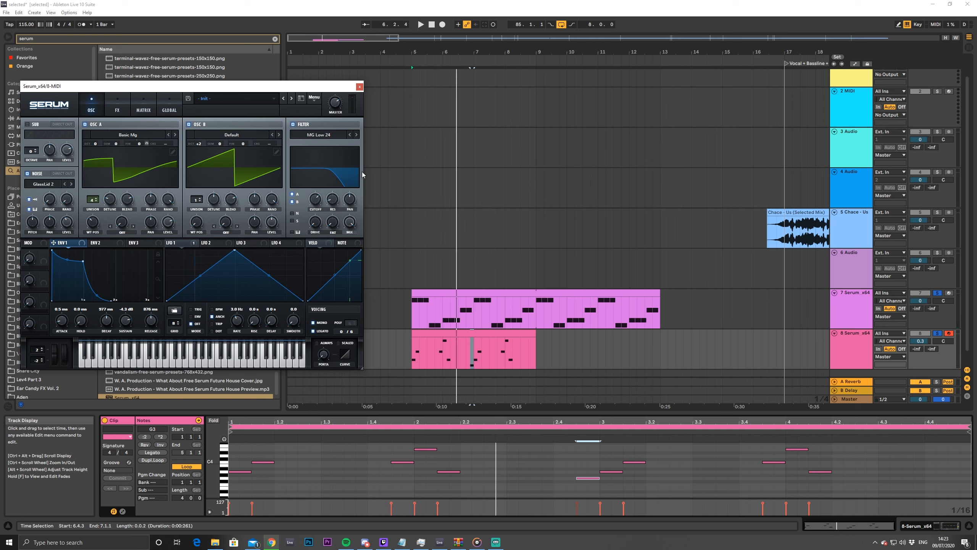
Modulate the filter cutoff with envelope 1, and adjust the cutoff and modulation amount during playback
key(space)
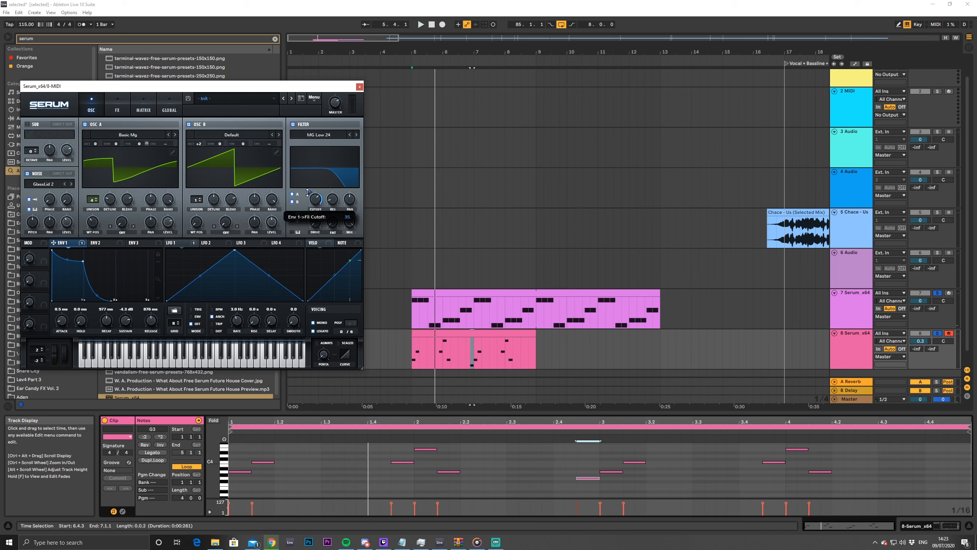
key(space)
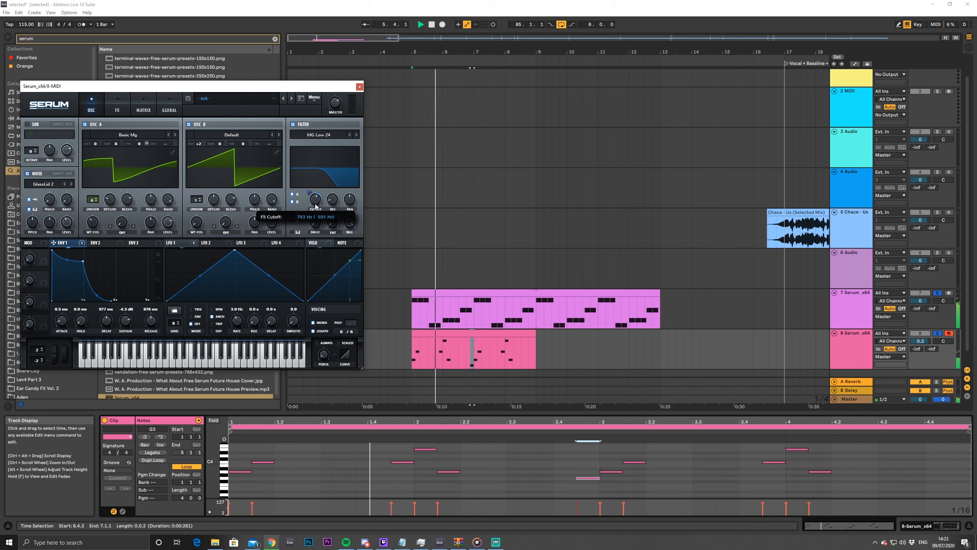
drag(312, 198, 310, 200)
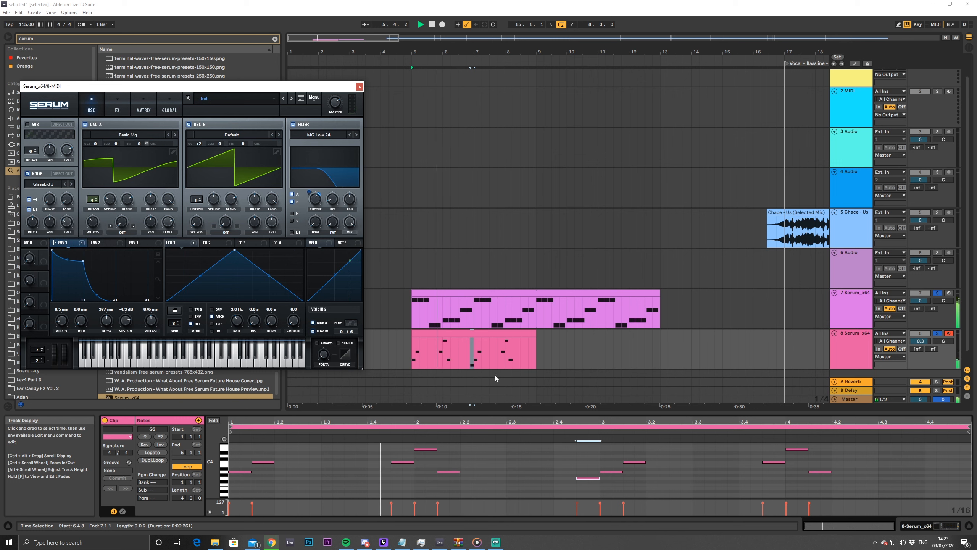
Lower the melody's E4 note at 4.1.1 to D4 and play the melody back
click(479, 334)
key(space)
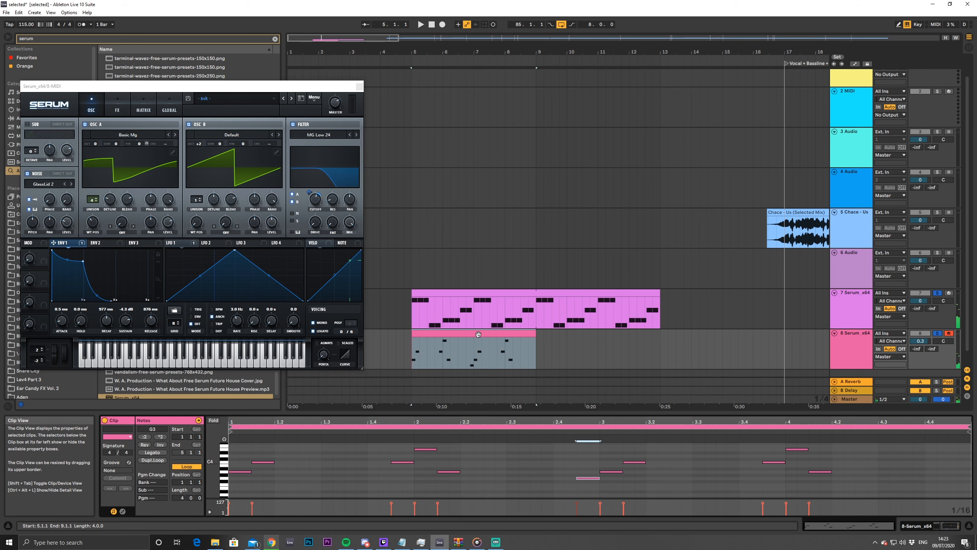
click(637, 469)
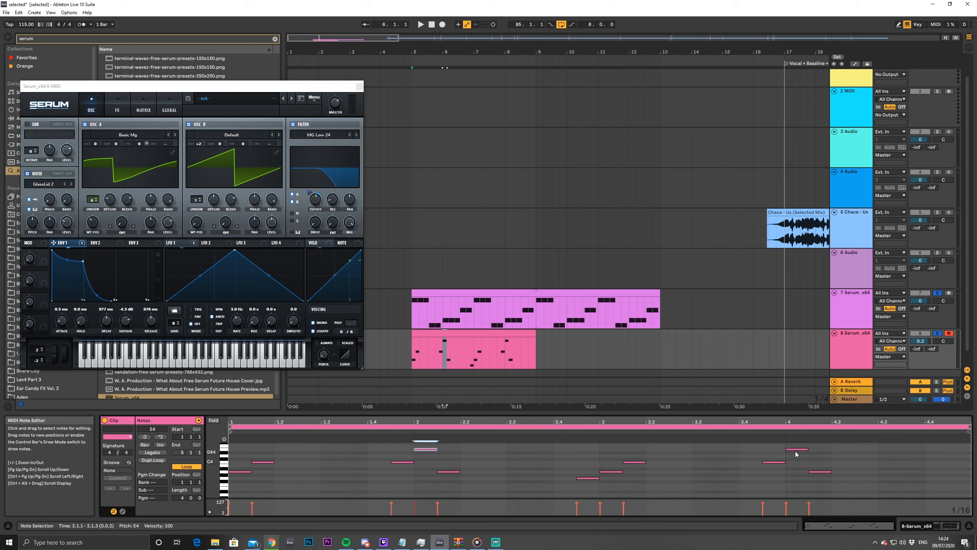
drag(795, 451, 795, 457)
key(space)
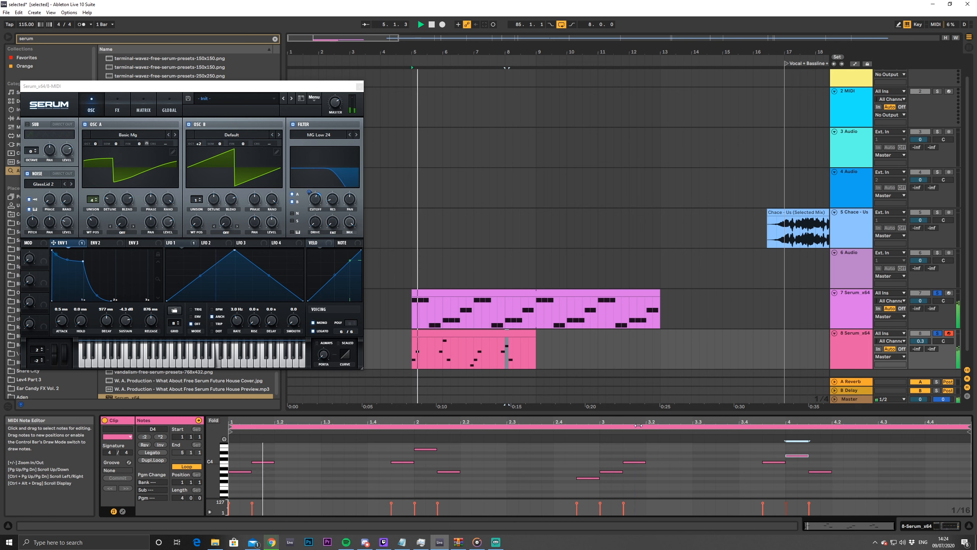
Extend the looping melody clip on track 8 to end at bar 13.1.1, level with the clip on track 7
click(498, 293)
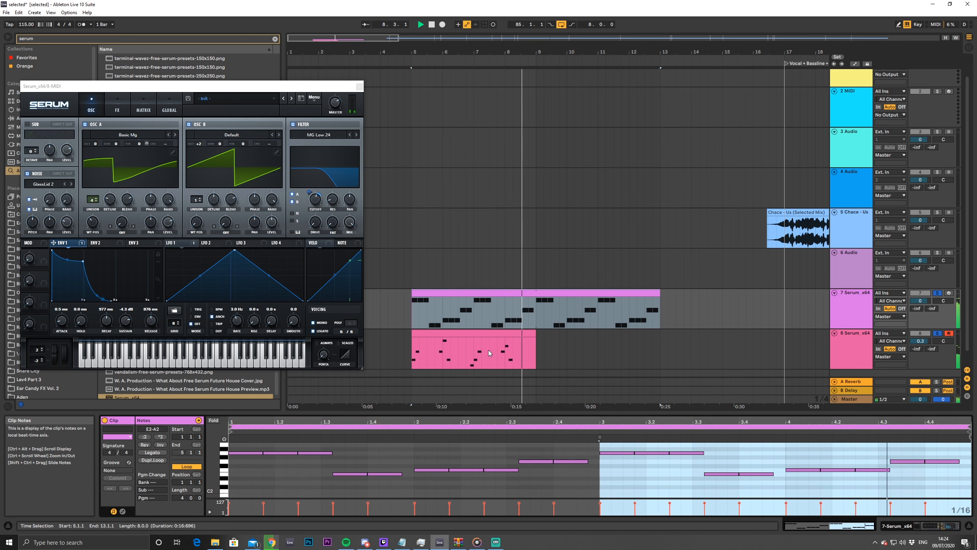
click(495, 335)
drag(536, 335, 666, 337)
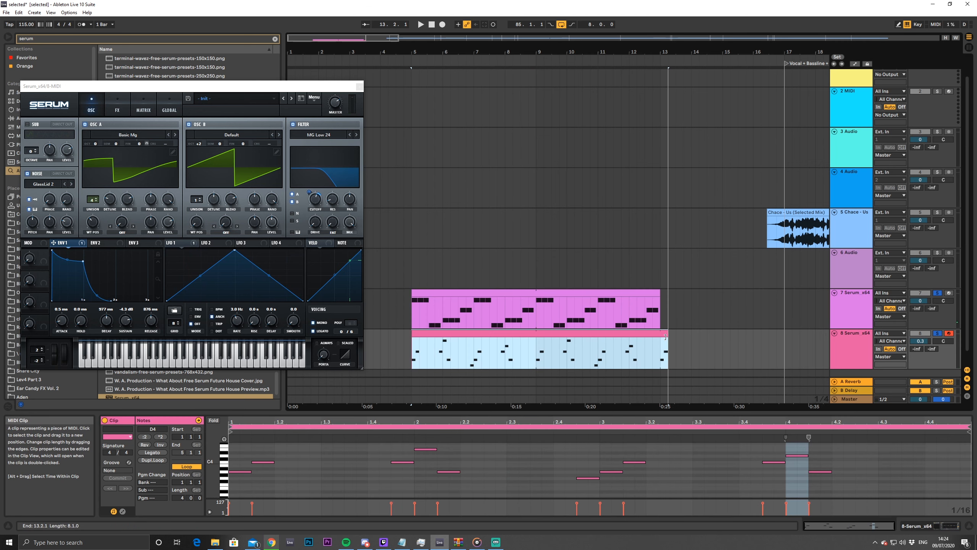
double_click(518, 335)
click(423, 450)
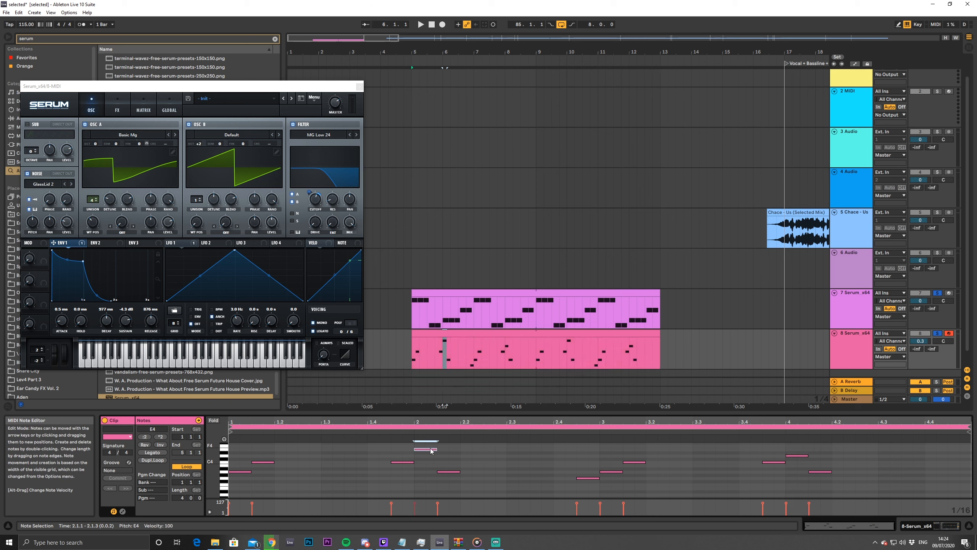
click(794, 456)
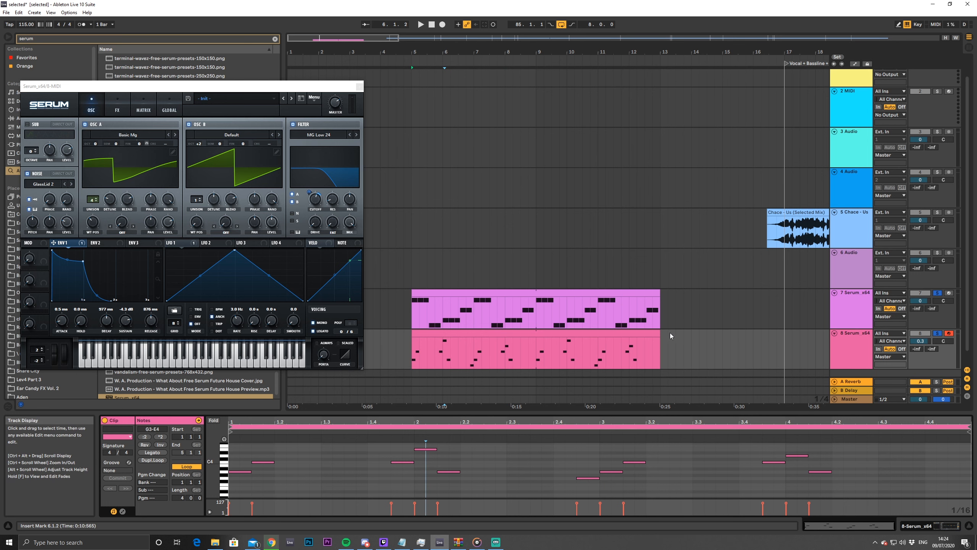
Close the Serum window and turn off solo on both Serum tracks
click(359, 87)
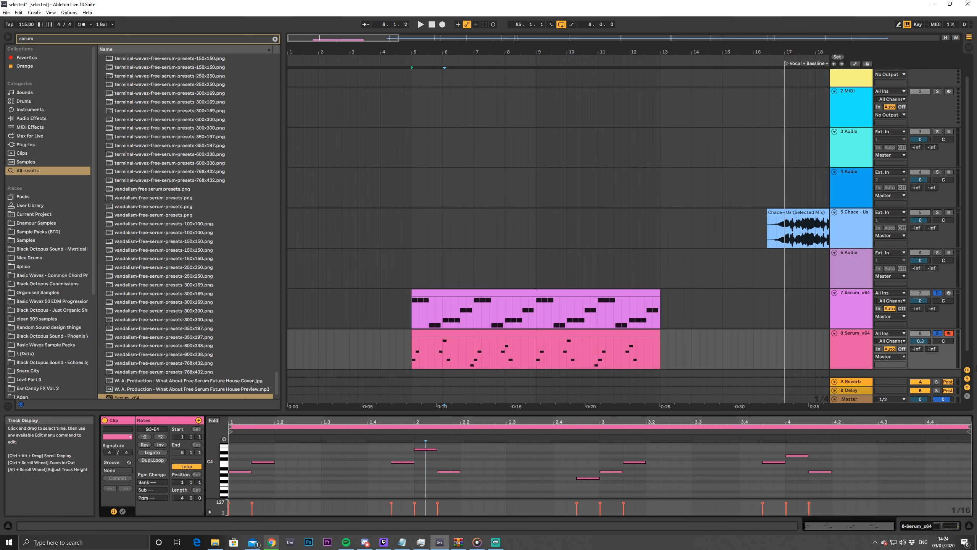
scroll(753, 327, down, 1)
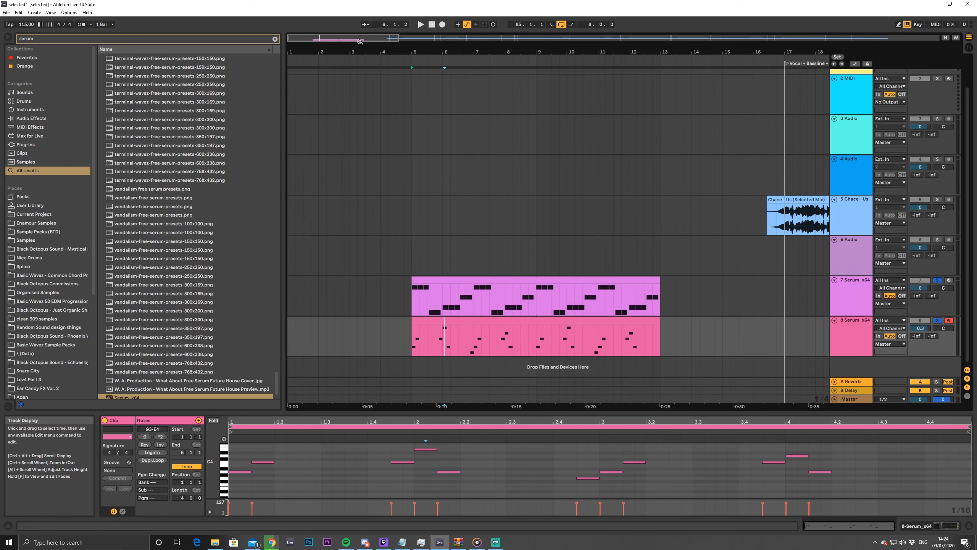
drag(360, 42, 384, 40)
click(873, 314)
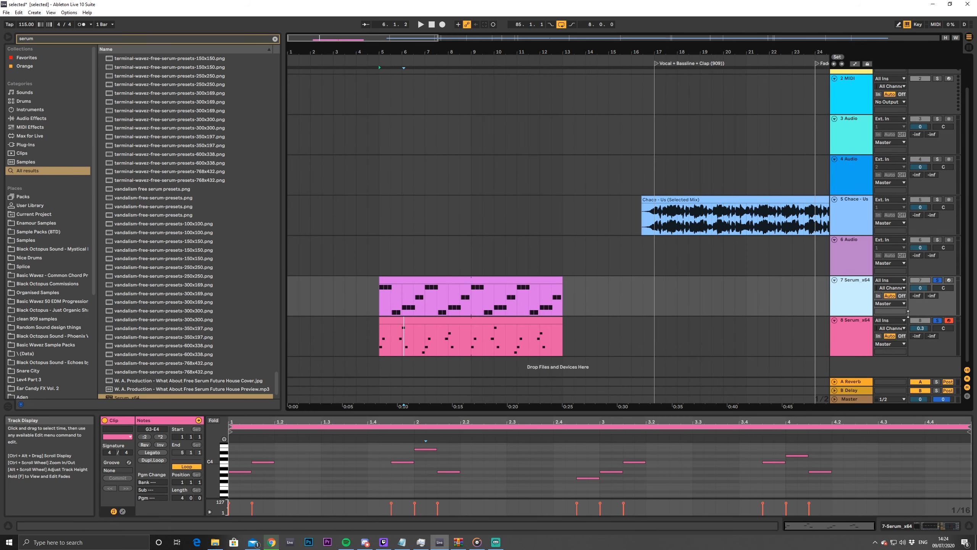
click(935, 323)
Insert a new audio track below 6 Audio and search the browser for "91v" samples
click(839, 268)
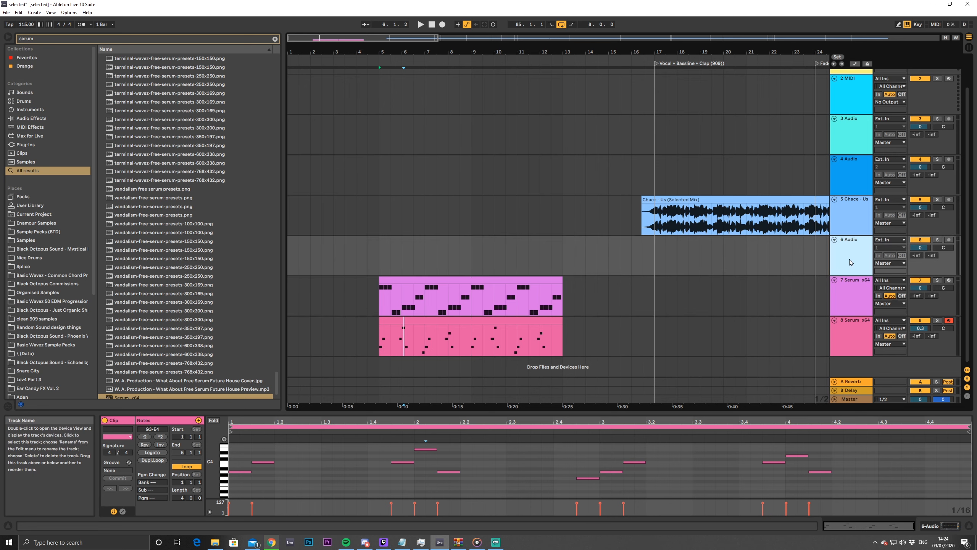
key(ctrl+t)
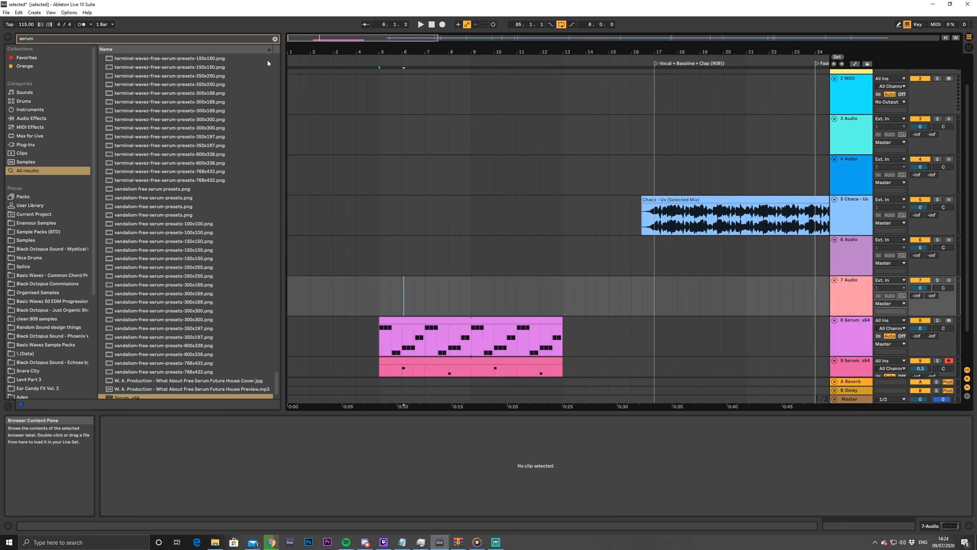
click(275, 40)
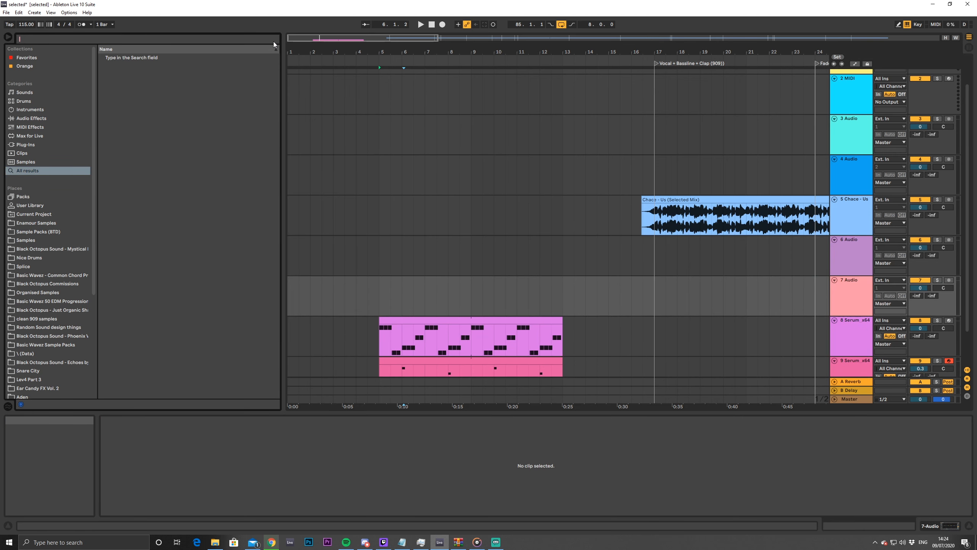
text(91v)
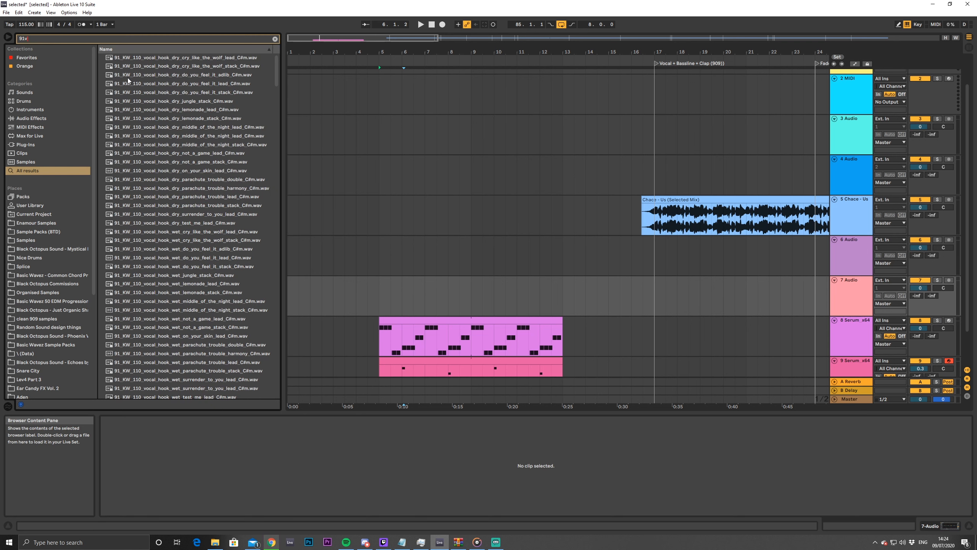
Audition the 91V vocal hook samples to find a lead vocal for the track
click(147, 76)
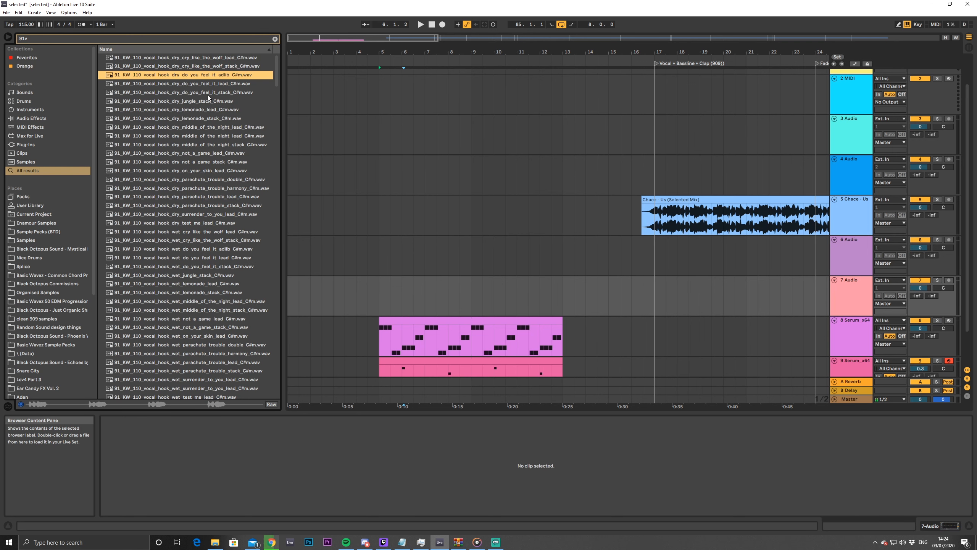
scroll(202, 214, down, 10)
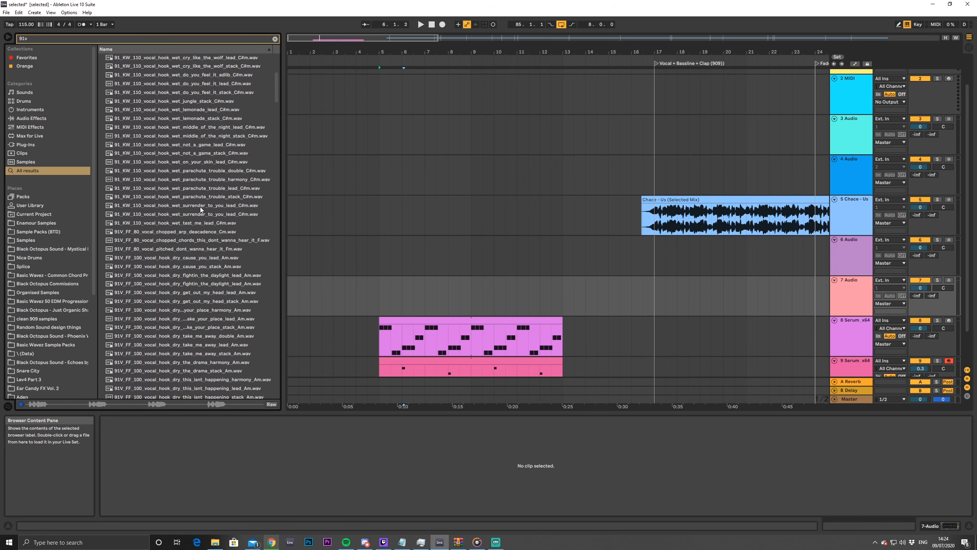
scroll(200, 209, down, 3)
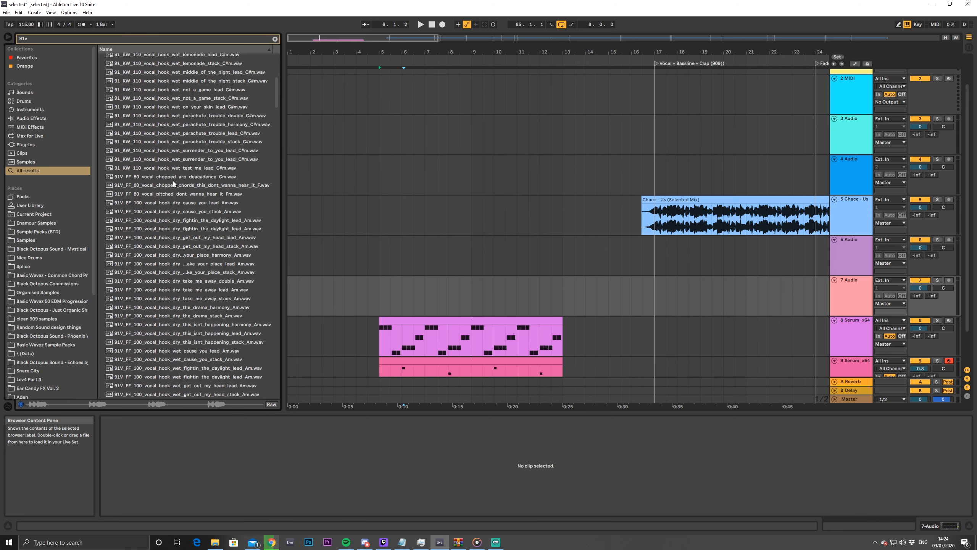
scroll(173, 180, down, 15)
scroll(175, 230, down, 3)
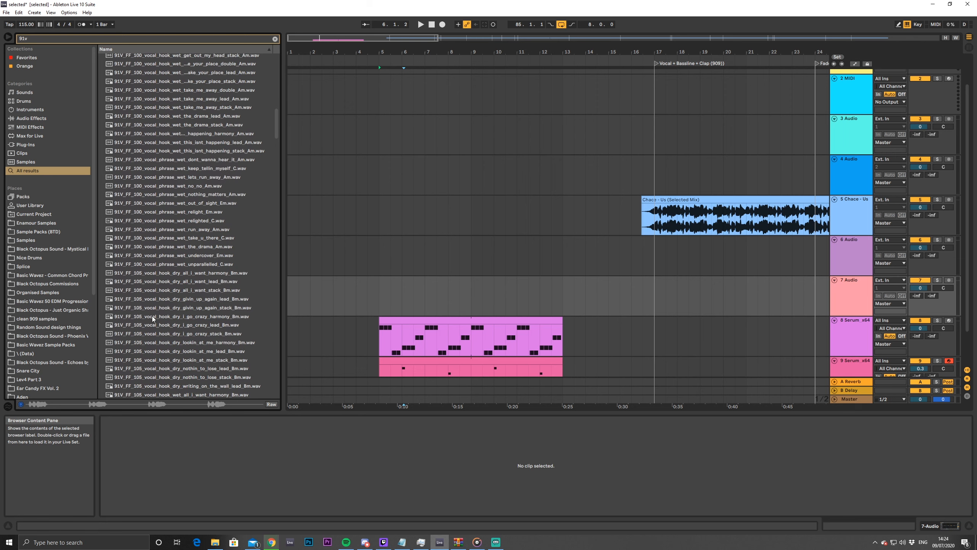
scroll(173, 307, down, 2)
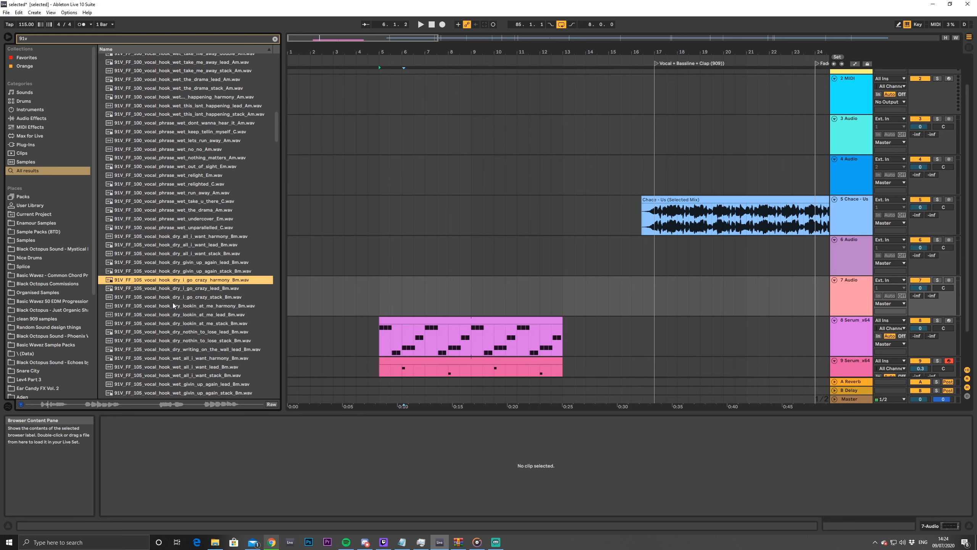
scroll(189, 287, down, 12)
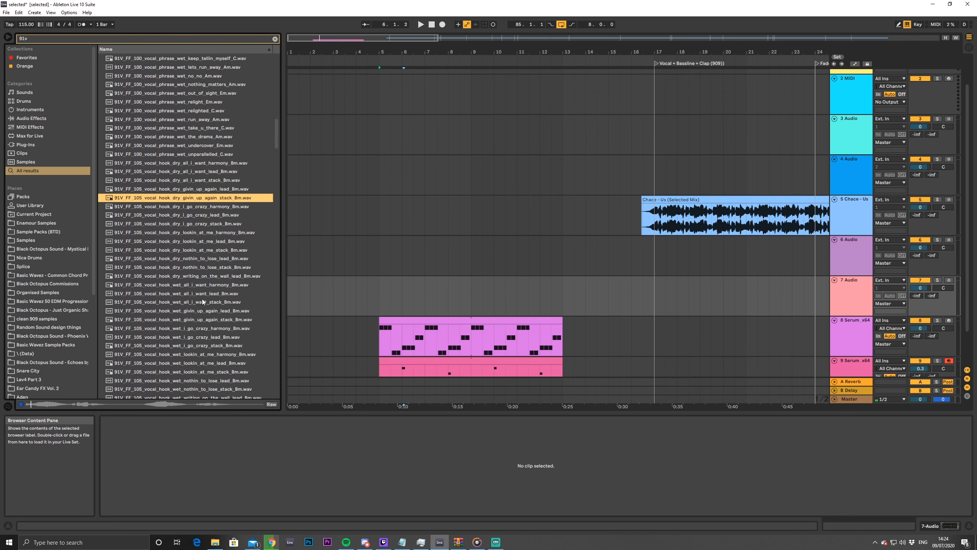
drag(277, 142, 272, 269)
click(164, 281)
scroll(204, 270, down, 6)
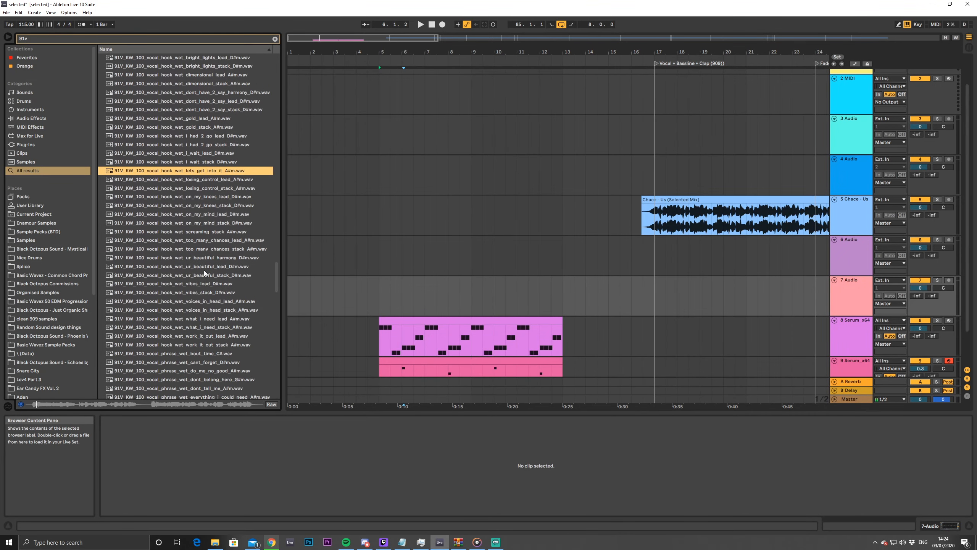
click(145, 194)
scroll(171, 223, down, 2)
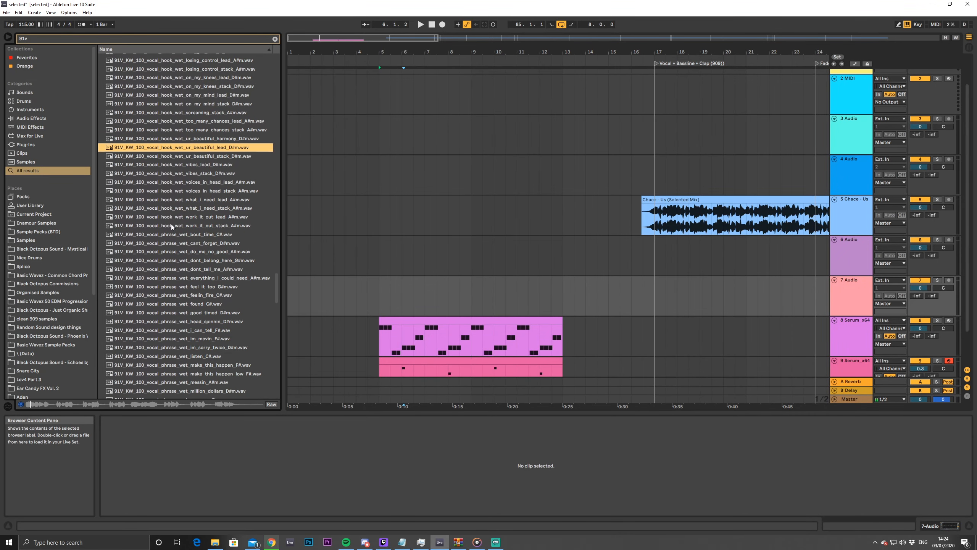
click(157, 182)
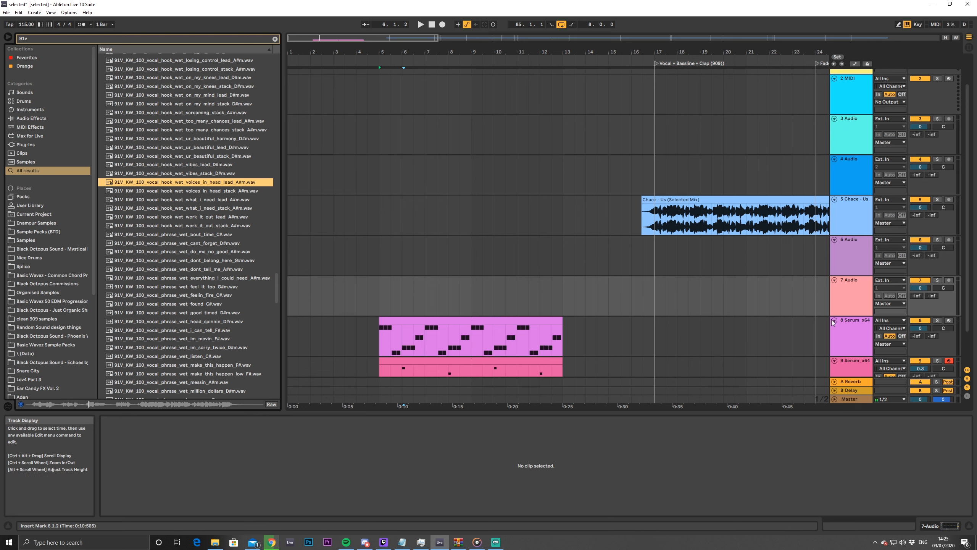
Place 91V_KW_100_vocal_hook_wet_voices_in_head_lead_A#m.wav on the new audio track, starting at bar 5 above the Serum clips
click(849, 303)
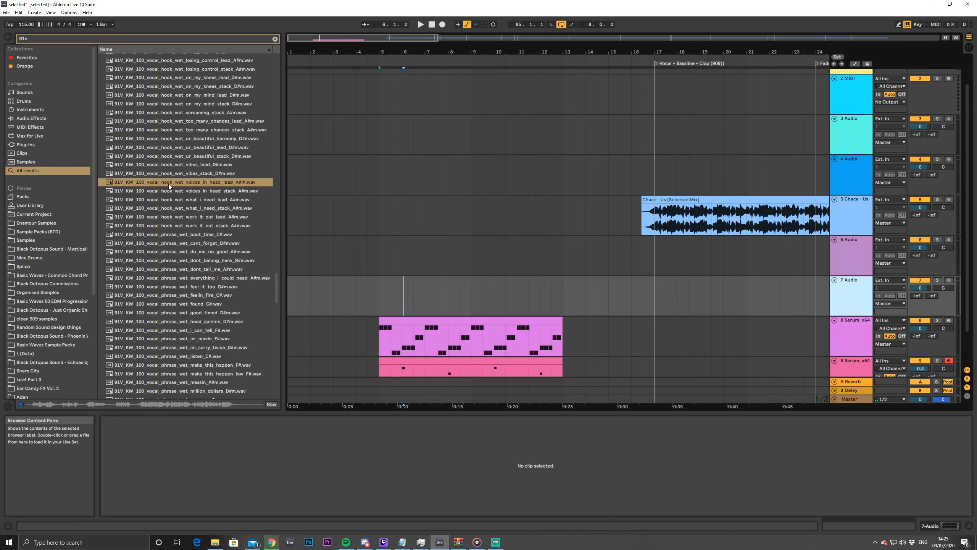
drag(152, 182, 389, 297)
click(250, 472)
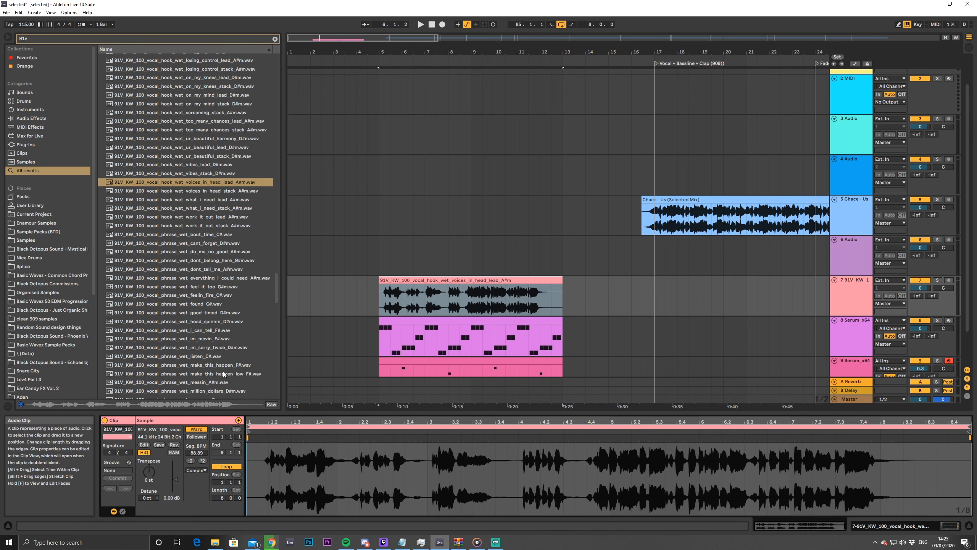
Re-warp the voices_in_head lead vocal clip at bar 5 and set its segment BPM to 100
click(196, 430)
click(197, 430)
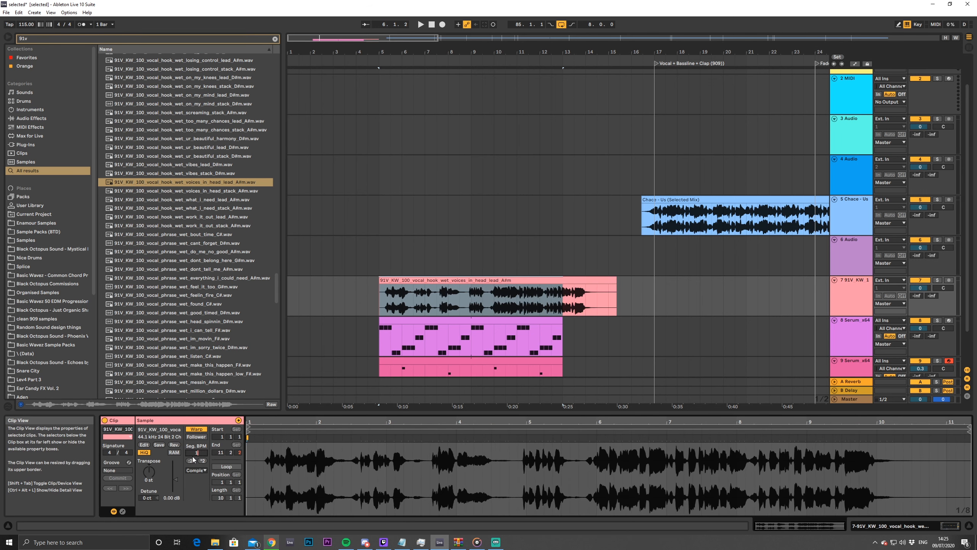
key(Return)
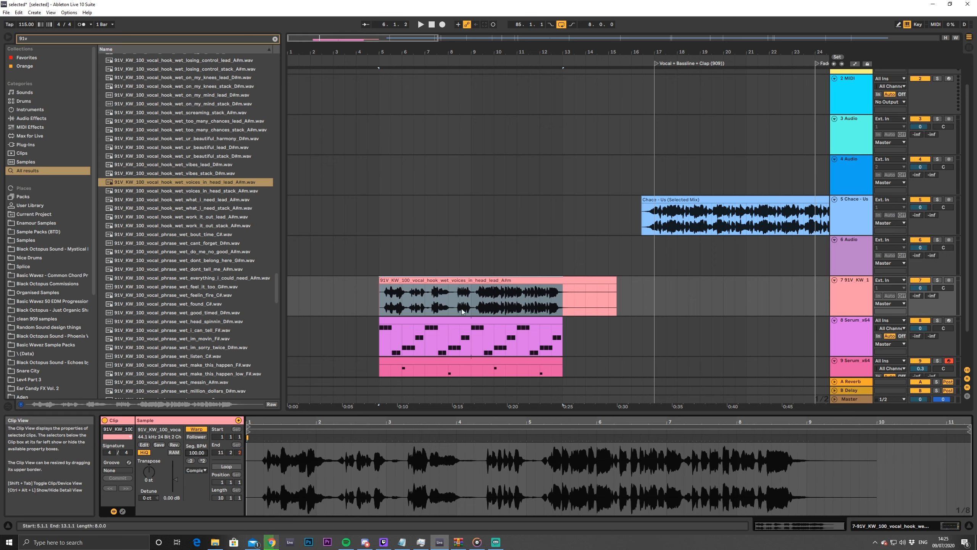
Transpose the lead vocal clip by -1 st and lower the vocal track's volume to -6.9 dB during playback
click(452, 280)
click(146, 473)
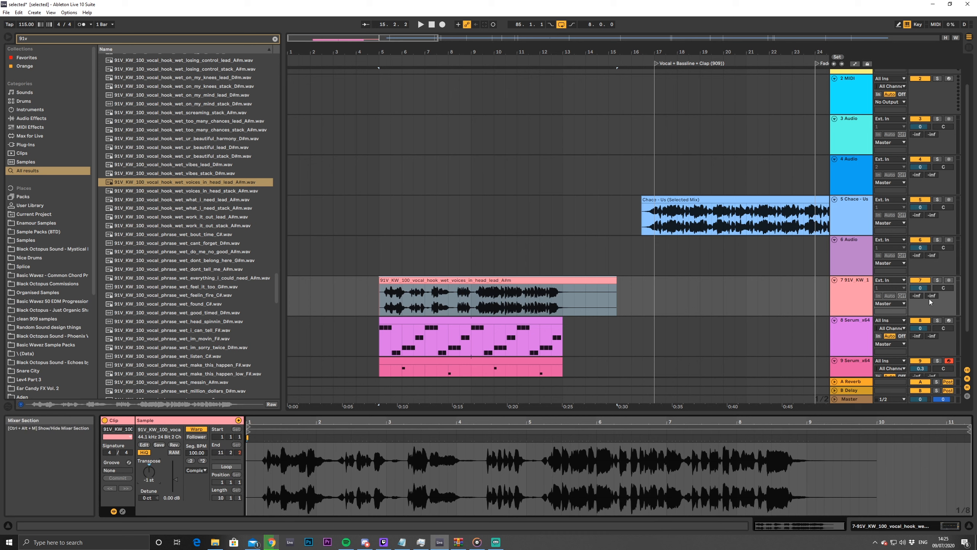
key(space)
mouse_move(921, 288)
mouse_down()
mouse_move(921, 311)
mouse_move(921, 288)
mouse_up()
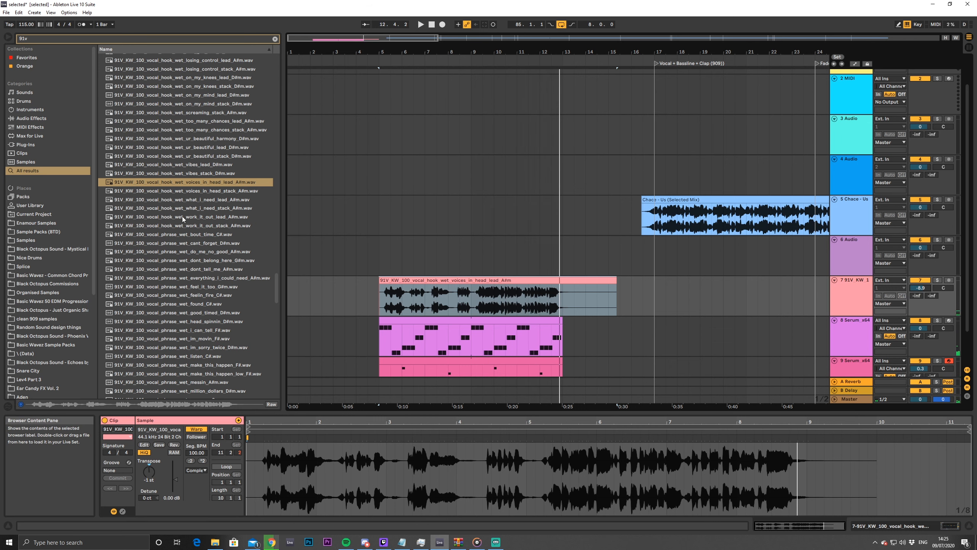
Place 91V_KW_100_vocal_hook_wet_voices_in_head_stack_A#m.wav on the vocal track at bar 13, warped at 100 BPM and transposed -1 st
click(194, 190)
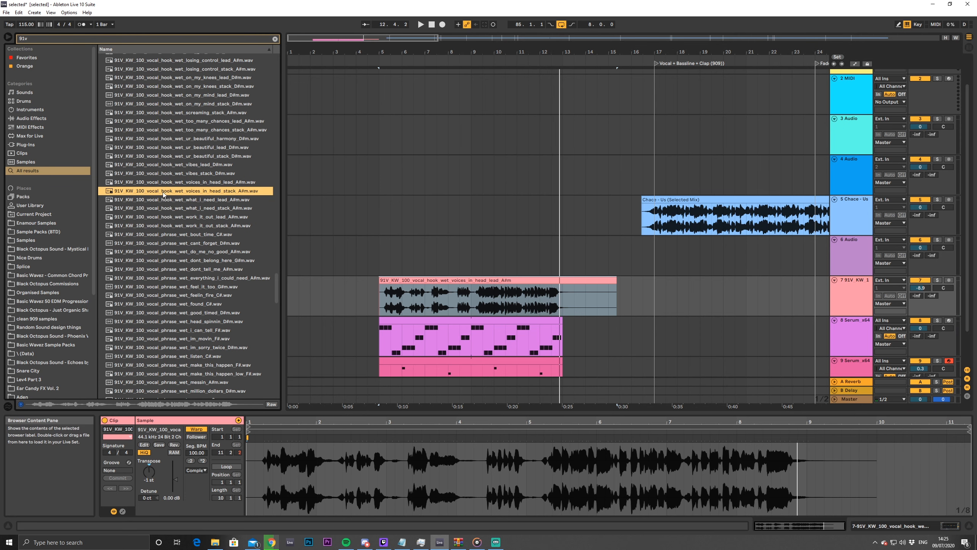
drag(163, 194, 592, 287)
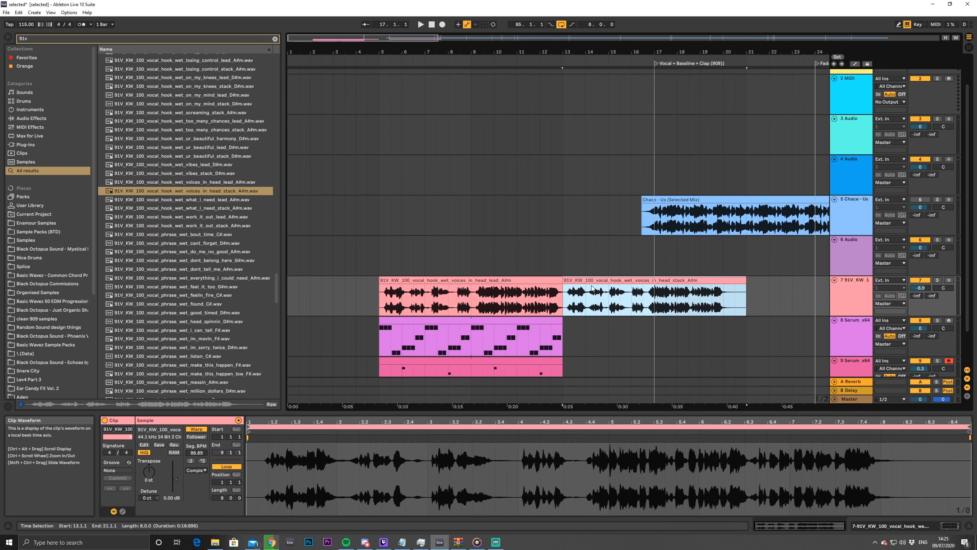
click(197, 452)
text(115)
key(Return)
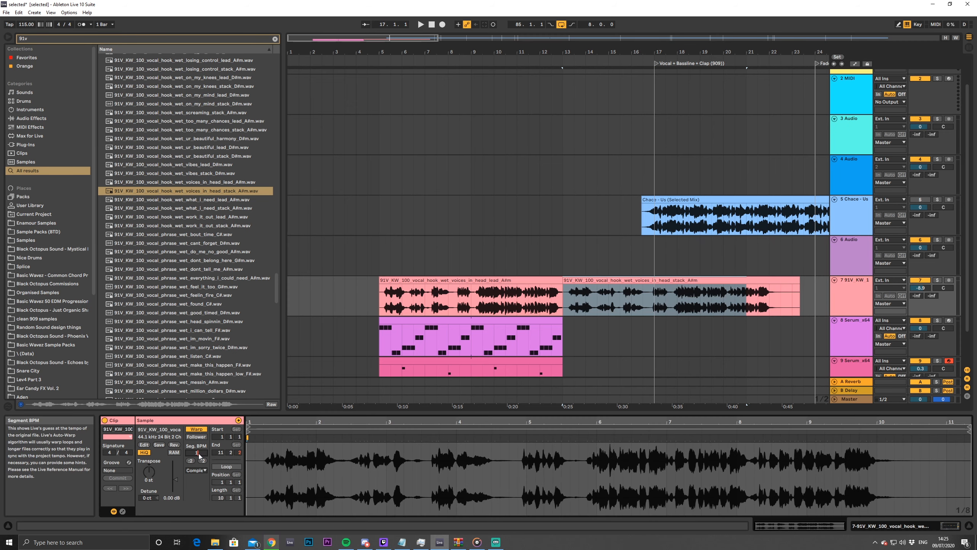
text(100)
key(Return)
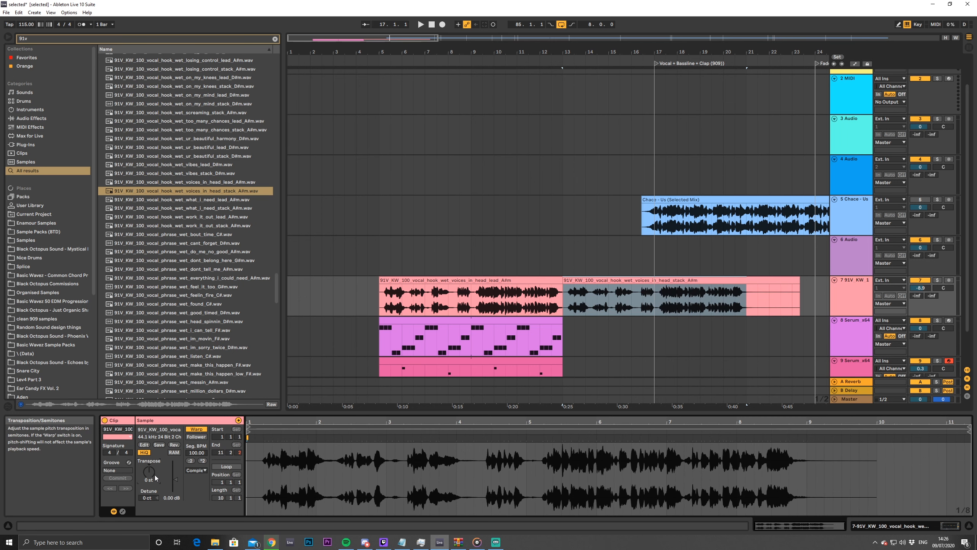
Duplicate the clips on both Serum tracks so they also cover bars 13 to 21
scroll(565, 305, down, 2)
click(563, 304)
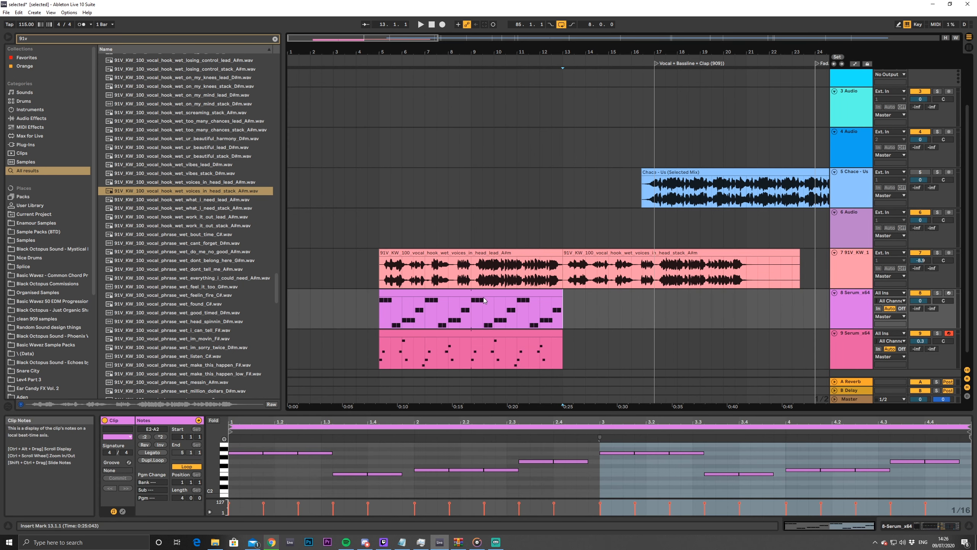
click(484, 300)
shift+click(541, 341)
key(ctrl+d)
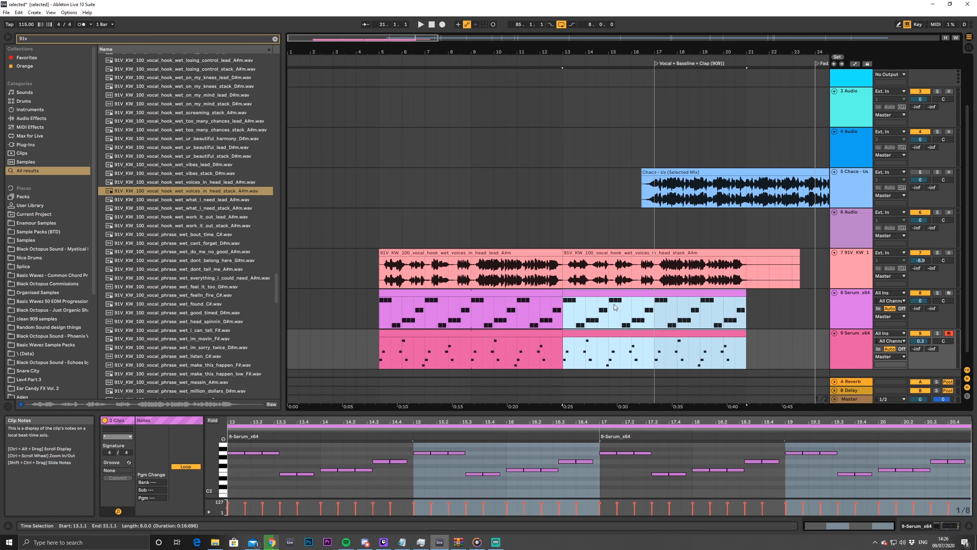
Play the arrangement from bar 13 and set the vocal track's volume to -6.7 dB
key(space)
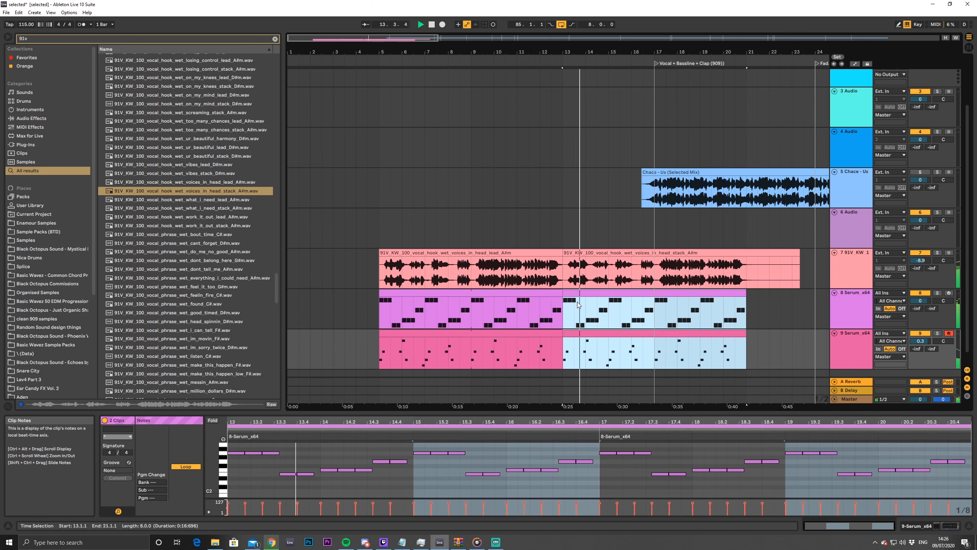
click(920, 260)
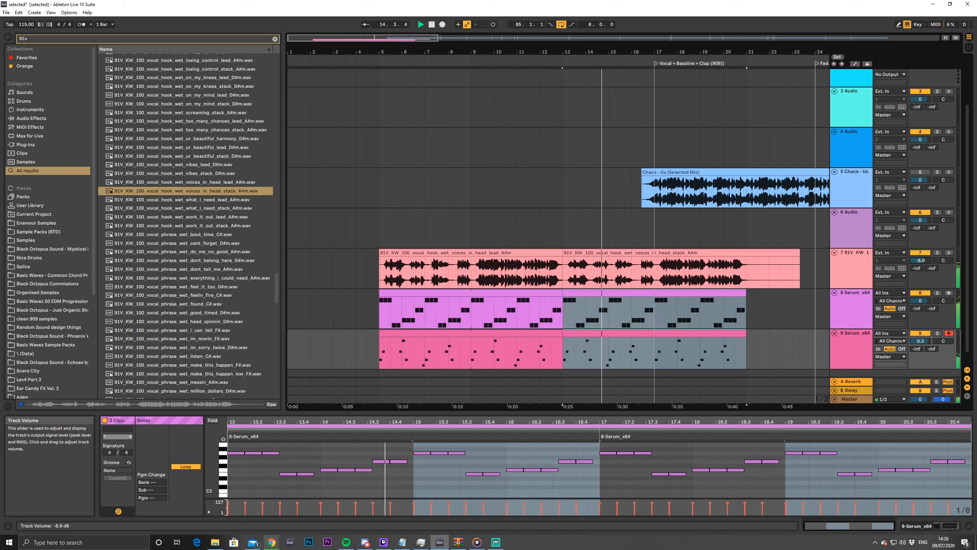
drag(920, 261, 921, 259)
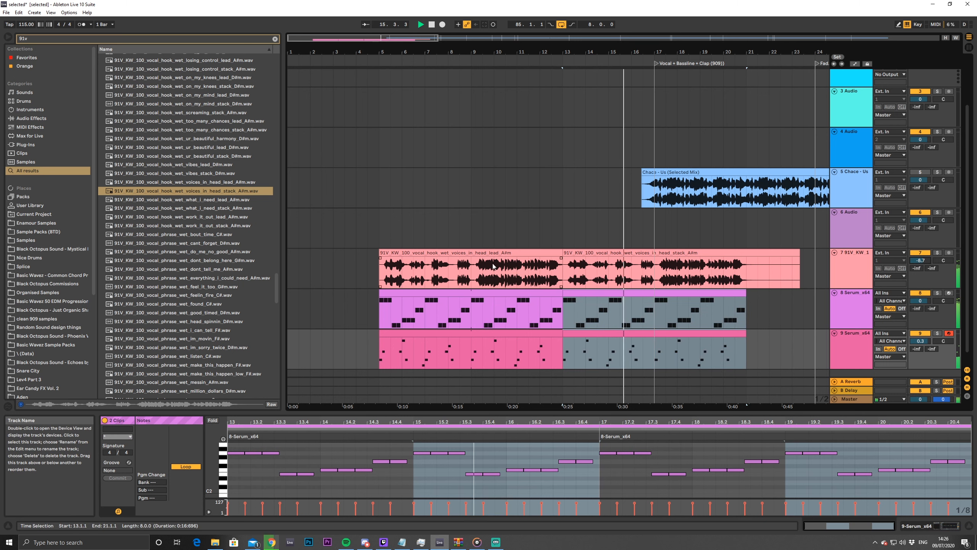
Audition the lead and stack versions of the what_i_need and work_it_out vocal hooks
click(199, 202)
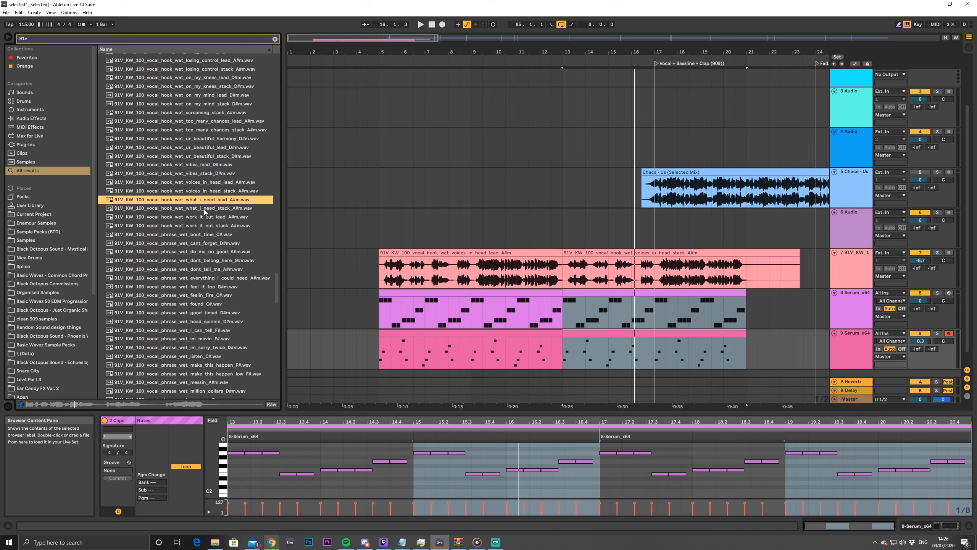
click(205, 209)
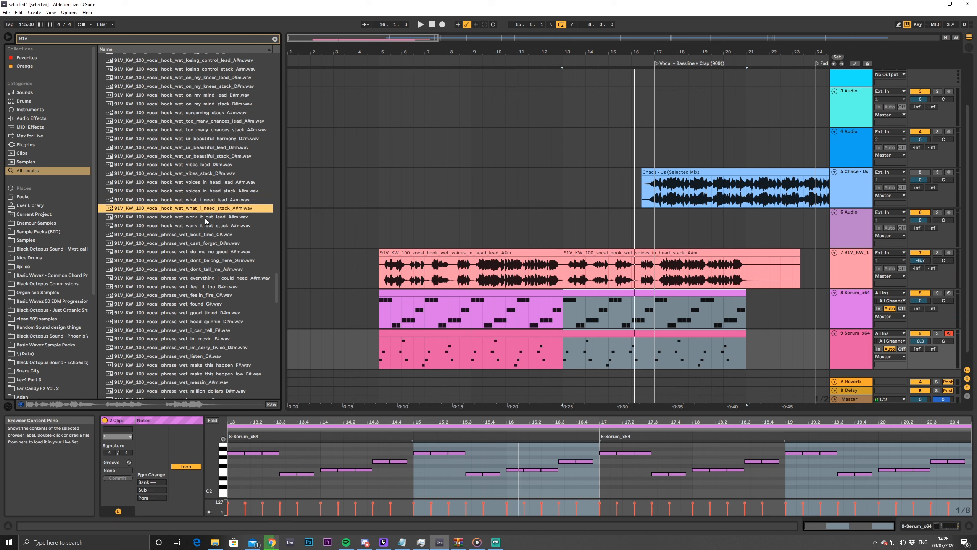
click(204, 218)
click(205, 226)
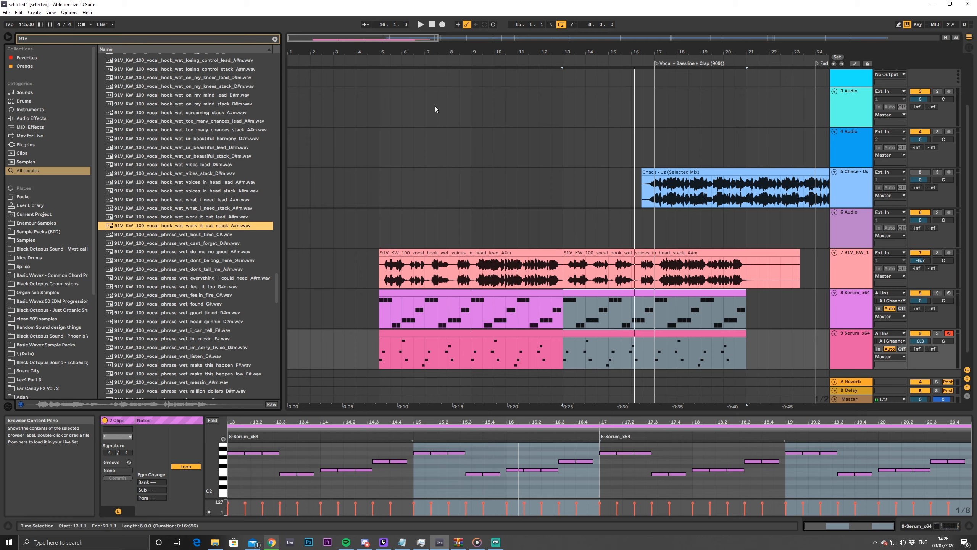
Duplicate the clips on both Serum tracks again so they extend through bars 21 to 29
drag(422, 52, 422, 27)
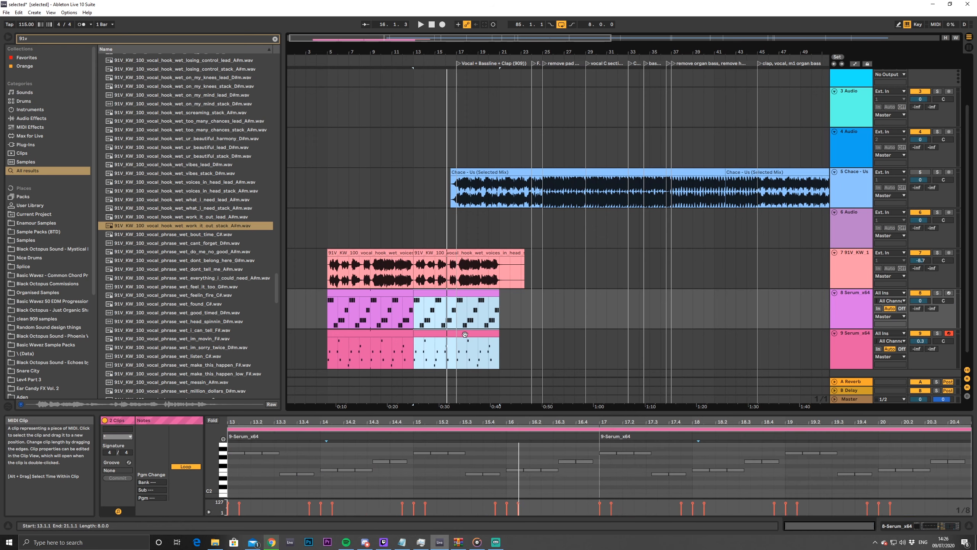
key(ctrl+d)
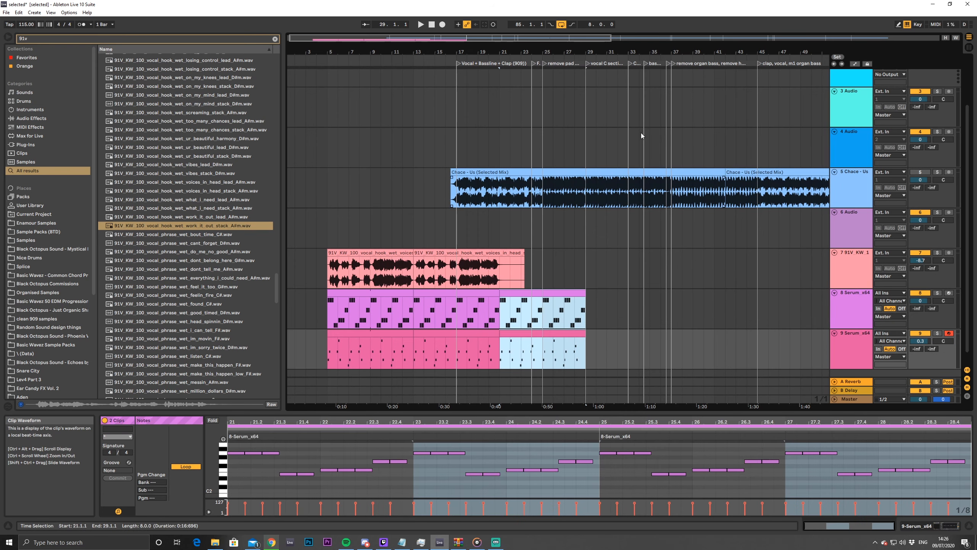
drag(476, 38, 391, 34)
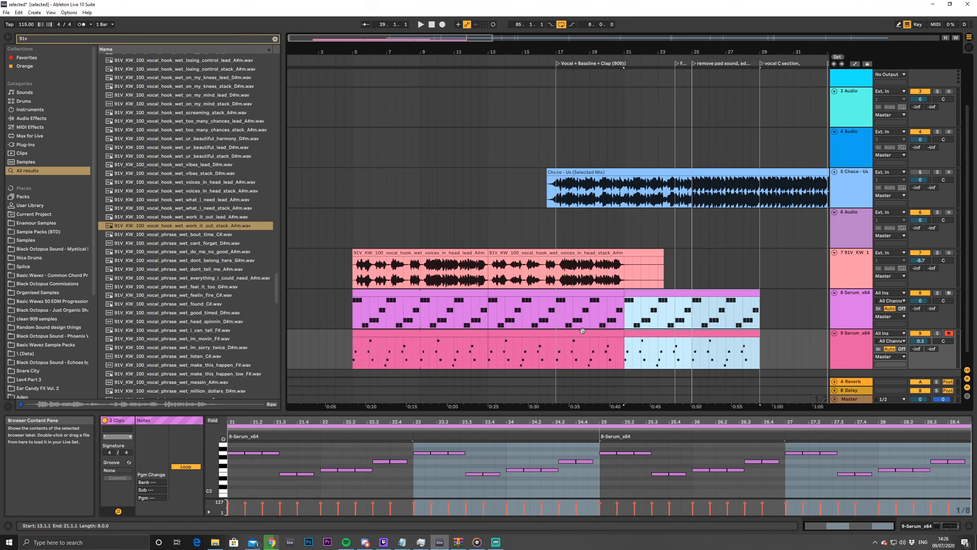
click(456, 254)
click(521, 251)
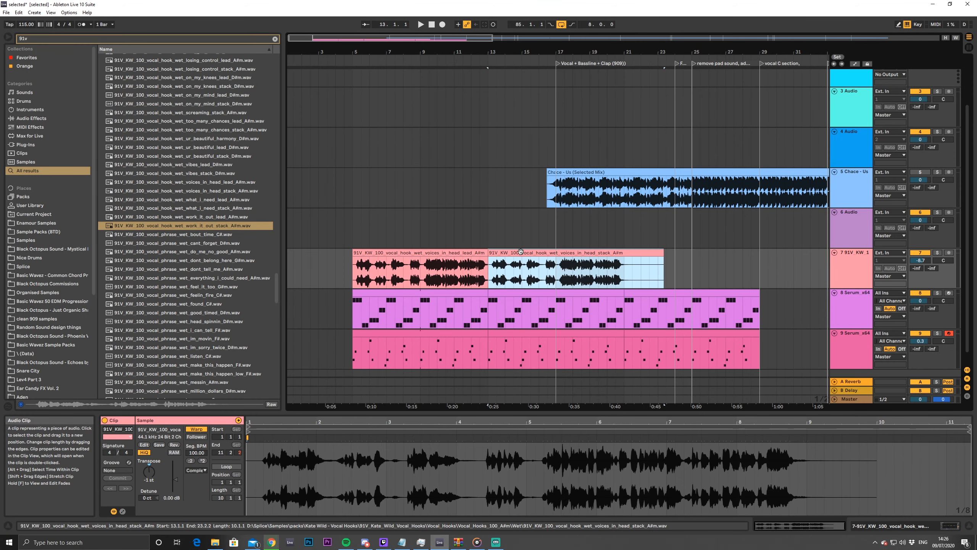
click(461, 253)
click(525, 255)
click(460, 254)
click(518, 254)
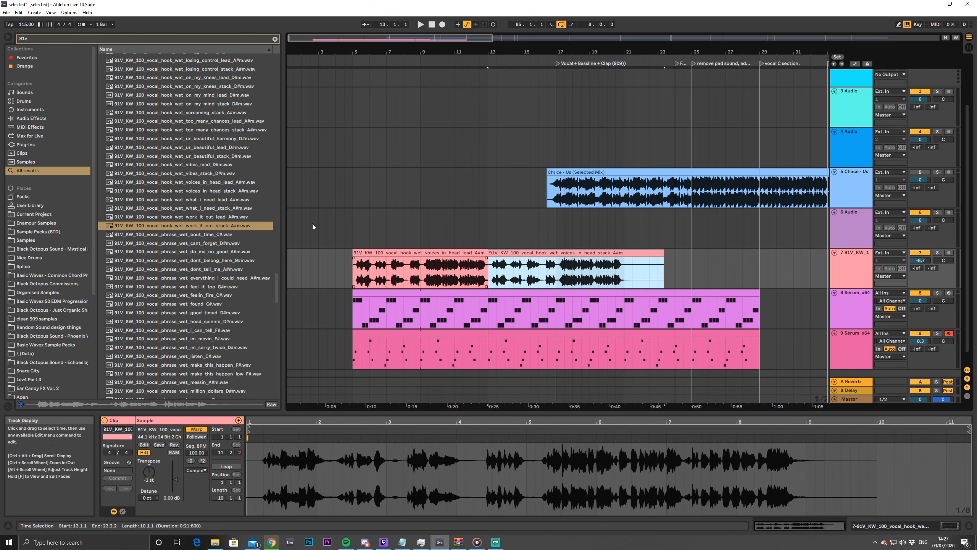
Place 91V_KW_100_vocal_hook_wet_work_it_out_stack_A#m.wav on the vocal track at bar 21, after the voices_in_head stack clip
click(192, 227)
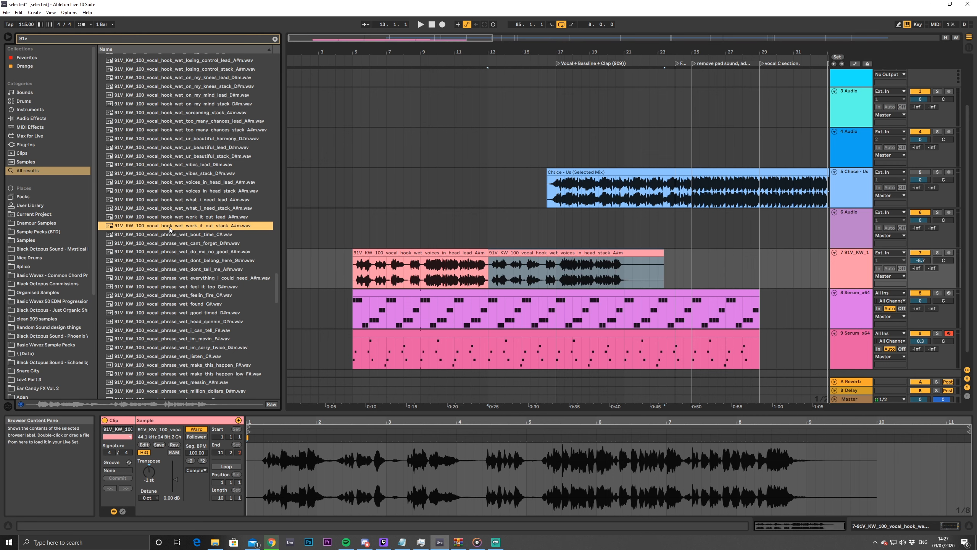
drag(169, 227, 627, 282)
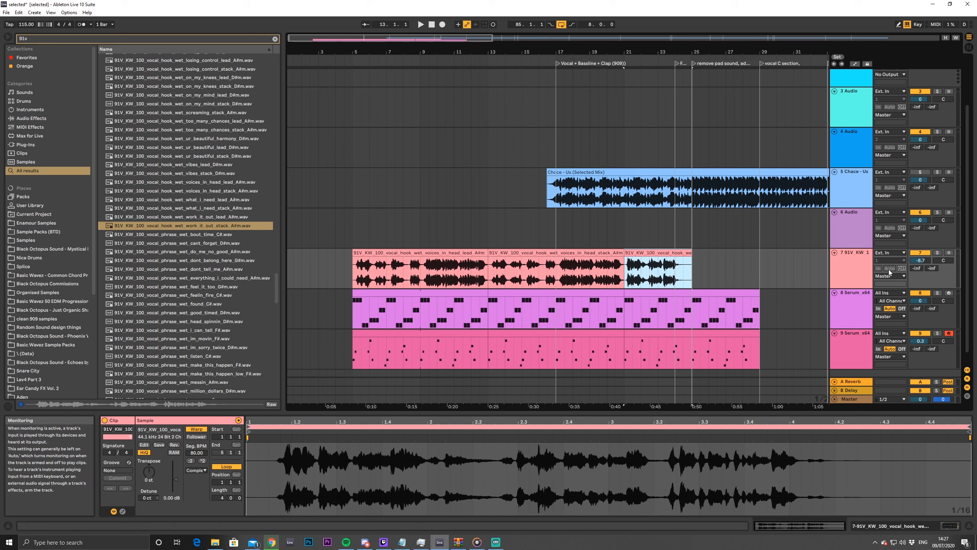
double_click(644, 254)
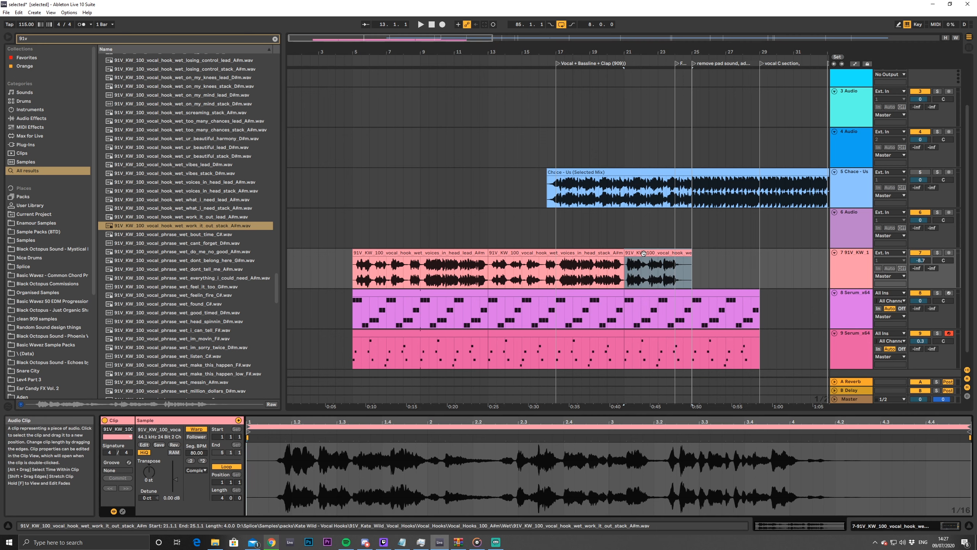
Re-warp the work_it_out stack clip at 100 BPM, transpose it -1 st and play it with the Serum parts
click(198, 429)
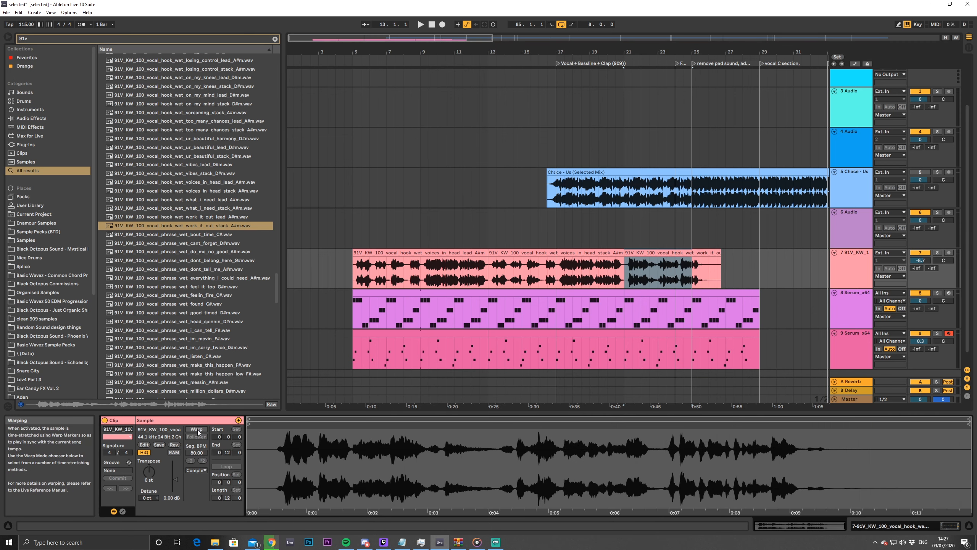
click(198, 429)
click(194, 452)
text(10)
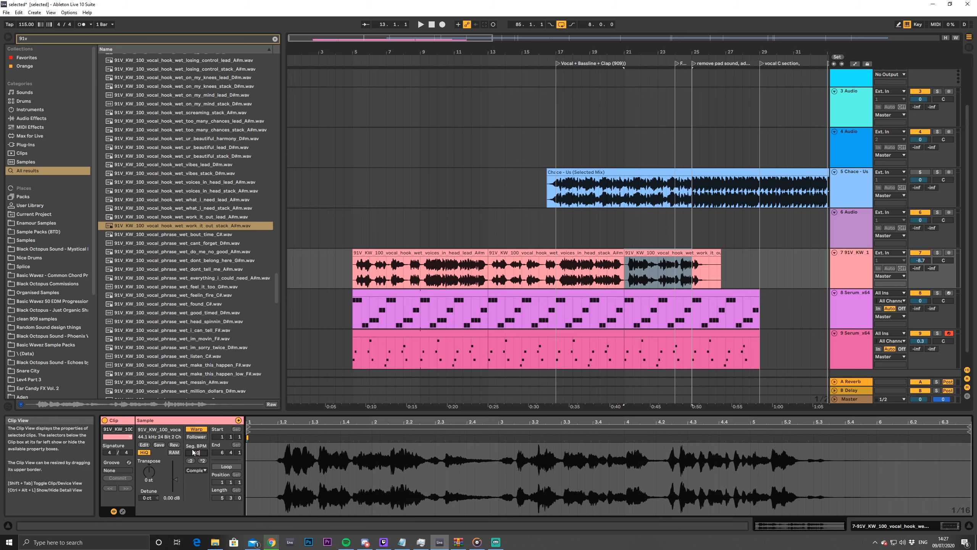
text(0)
key(Return)
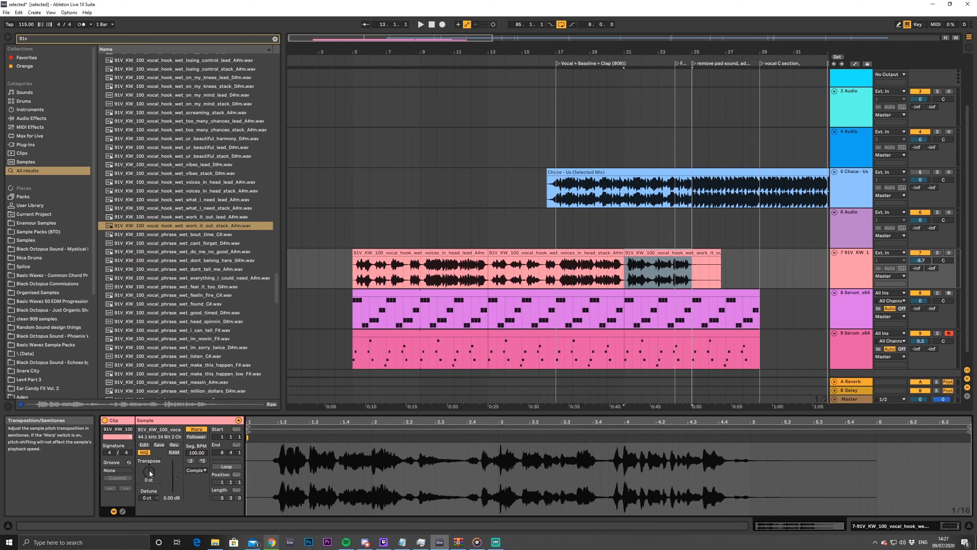
key(space)
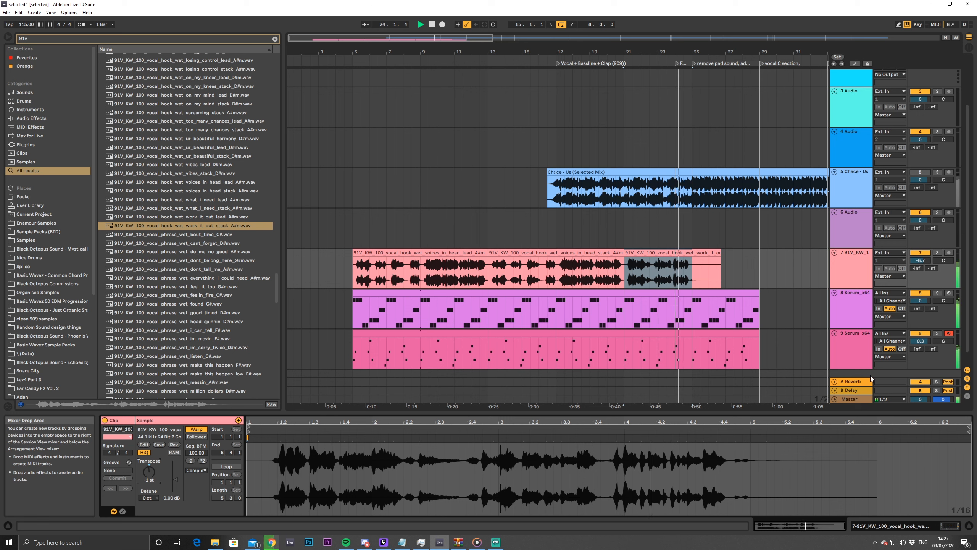
Audition the bout_time and cant_forget phrases, then the work_it_out and what_i_need hooks, for an alternative vocal at bar 21
click(200, 236)
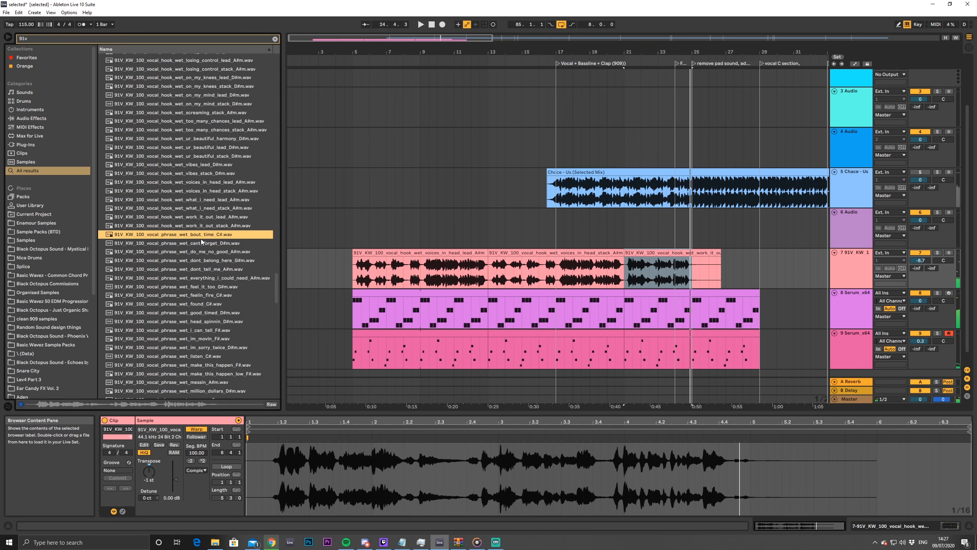
click(203, 245)
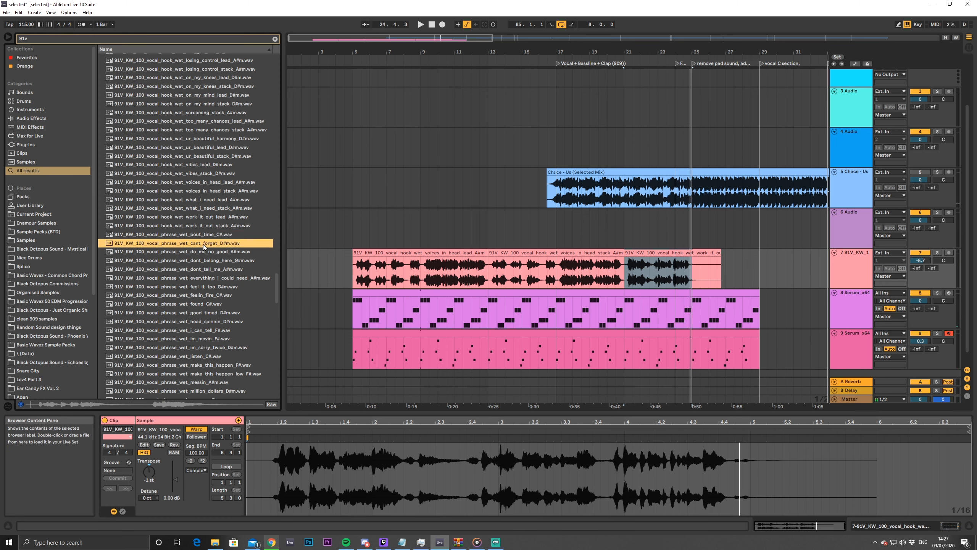
click(211, 226)
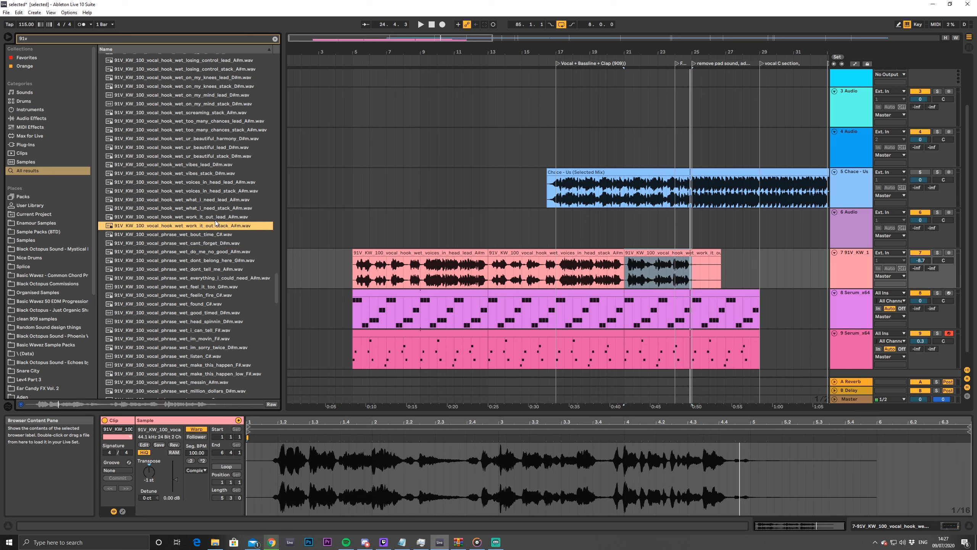
click(216, 218)
click(215, 209)
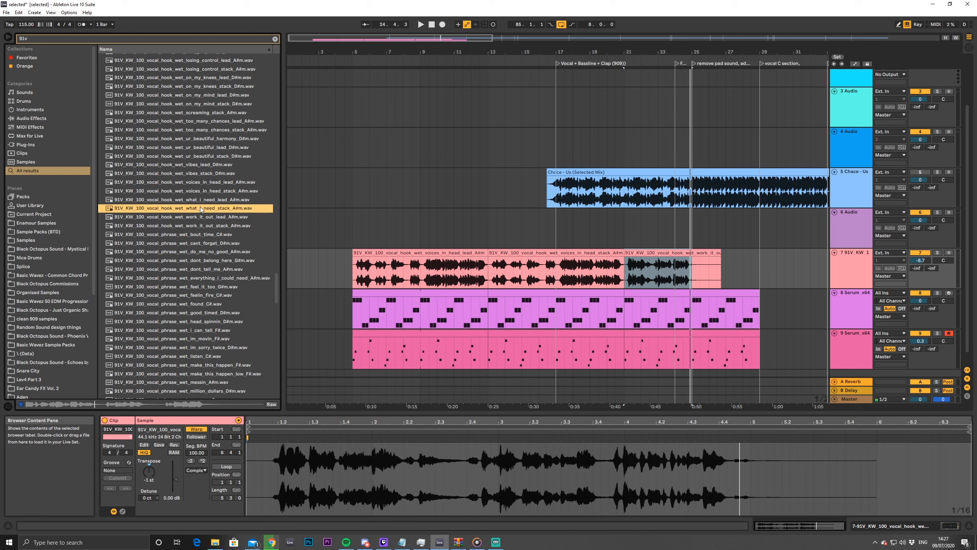
Place 91V_KW_100_vocal_hook_wet_what_i_need_stack_A#m.wav over the vocal clip at bar 21, transpose it -1 st and play it back
drag(198, 209, 625, 275)
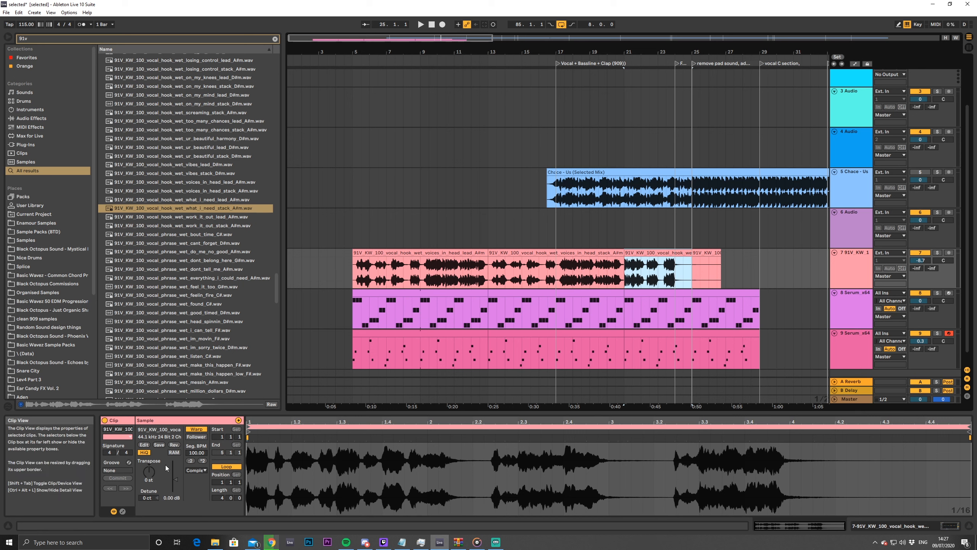
drag(153, 472, 151, 472)
key(space)
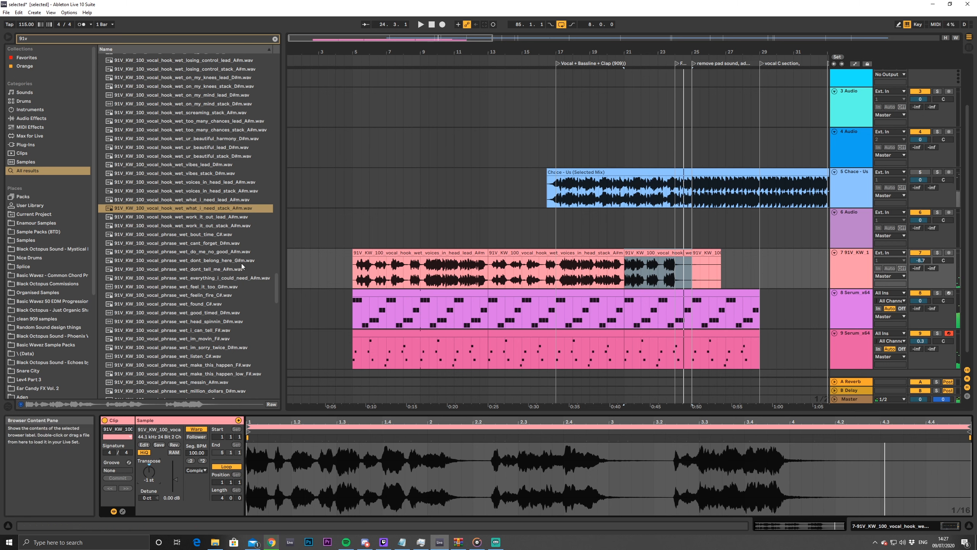
Audition the voices_in_head, ur_beautiful and too_many_chances stacks and the too_many_chances lead as alternative vocals for bar 21
click(202, 191)
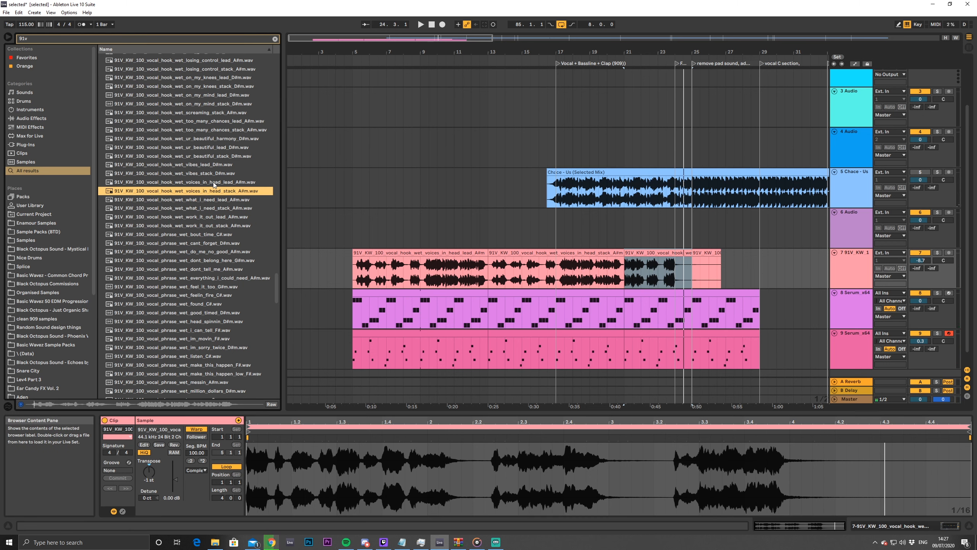
click(219, 155)
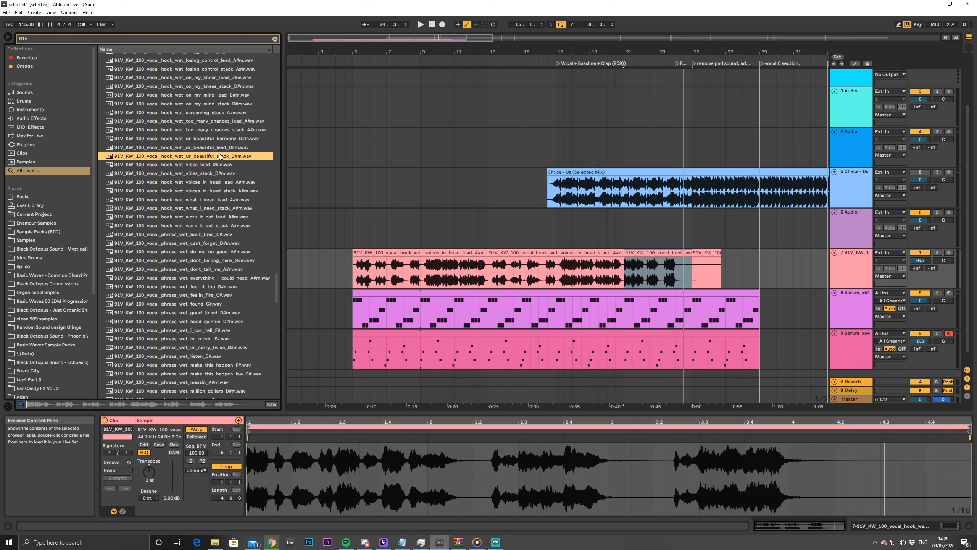
click(226, 130)
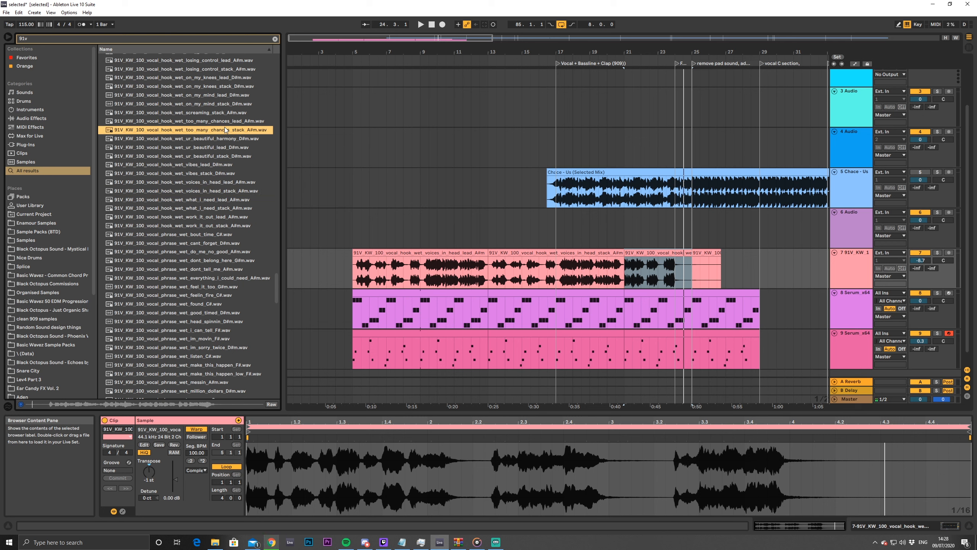
scroll(220, 210, down, 3)
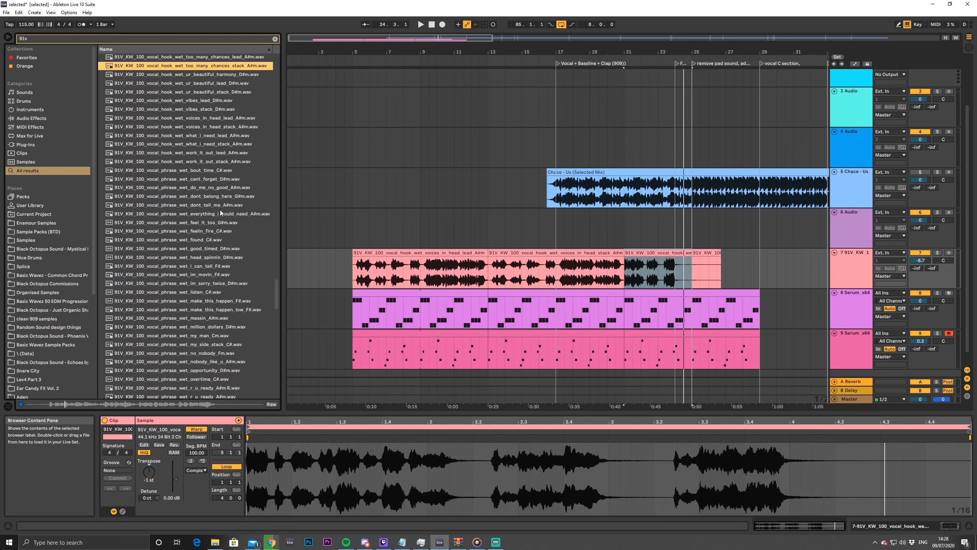
scroll(223, 212, up, 3)
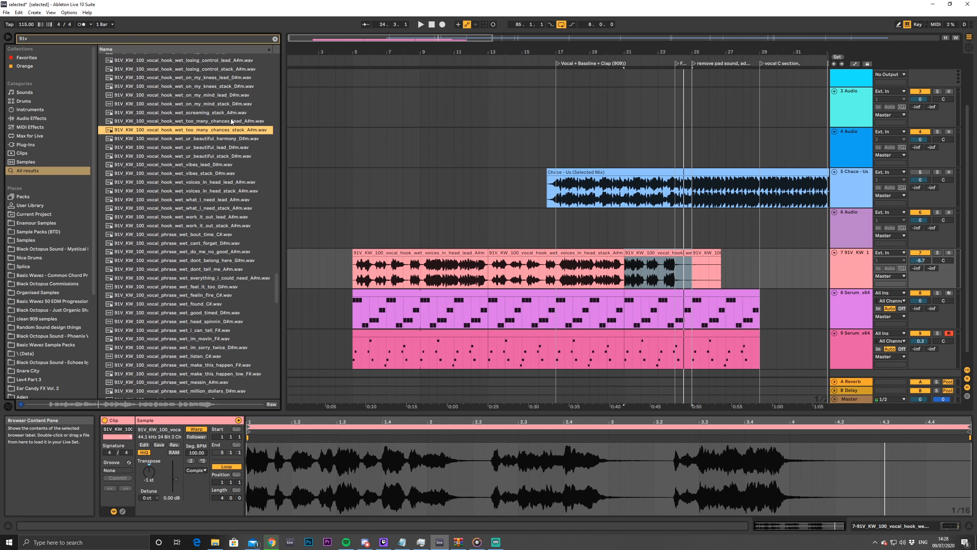
click(227, 120)
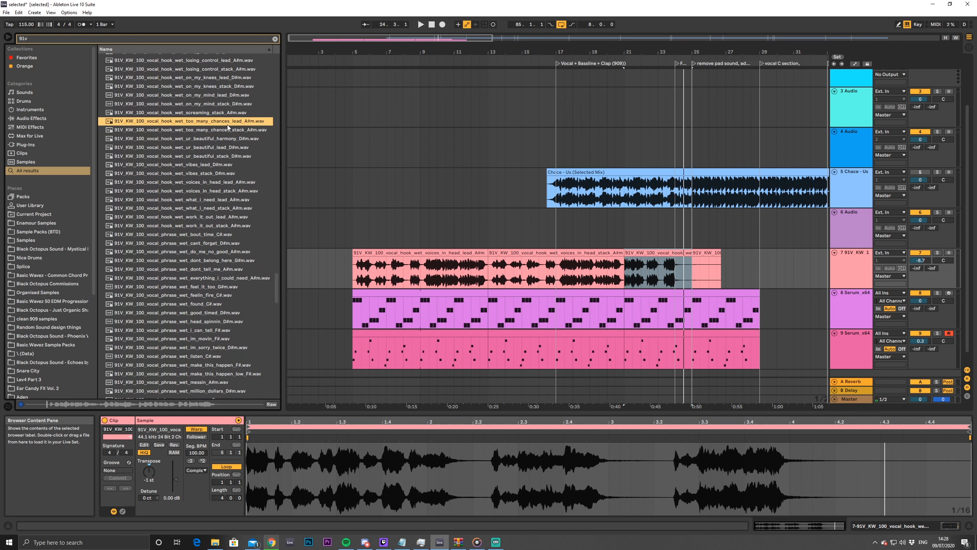
Place 91V_KW_100_vocal_hook_wet_too_many_chances_stack_A#m.wav over the vocal clip at bar 21 and re-warp it at 100 BPM
click(227, 130)
drag(184, 130, 688, 253)
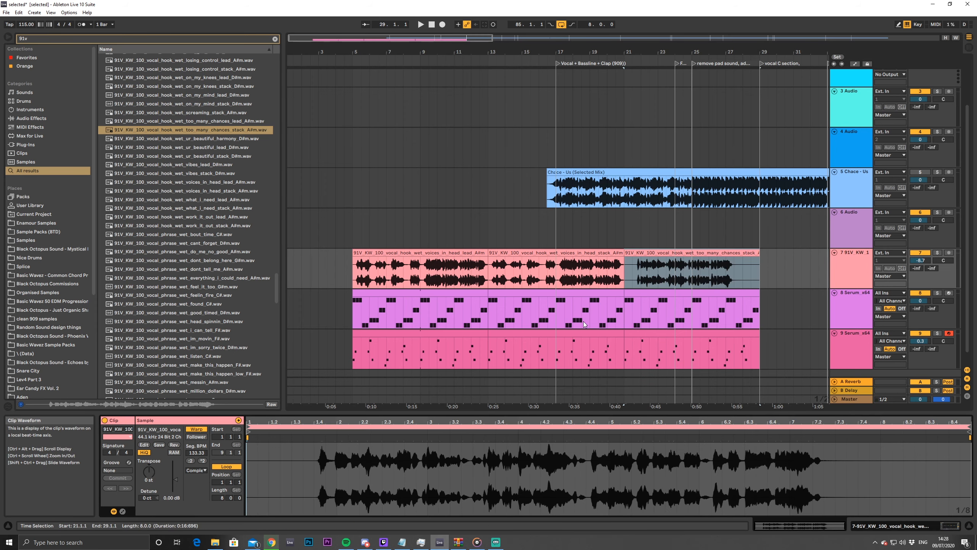
key(space)
click(198, 430)
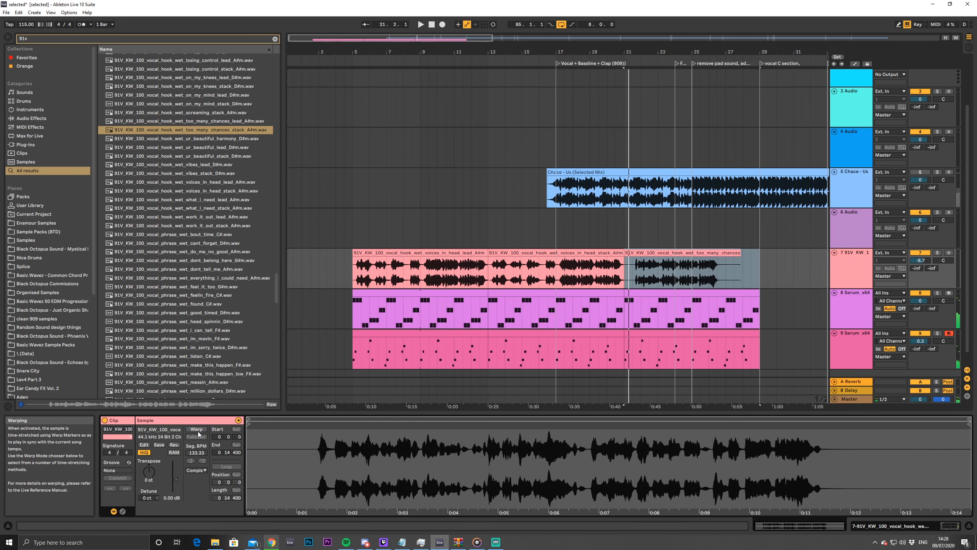
click(197, 429)
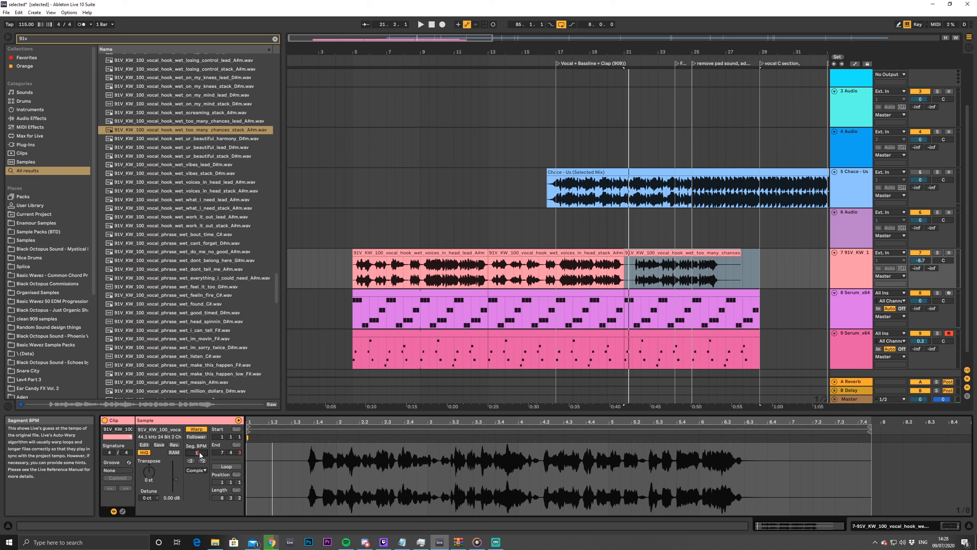
key(Return)
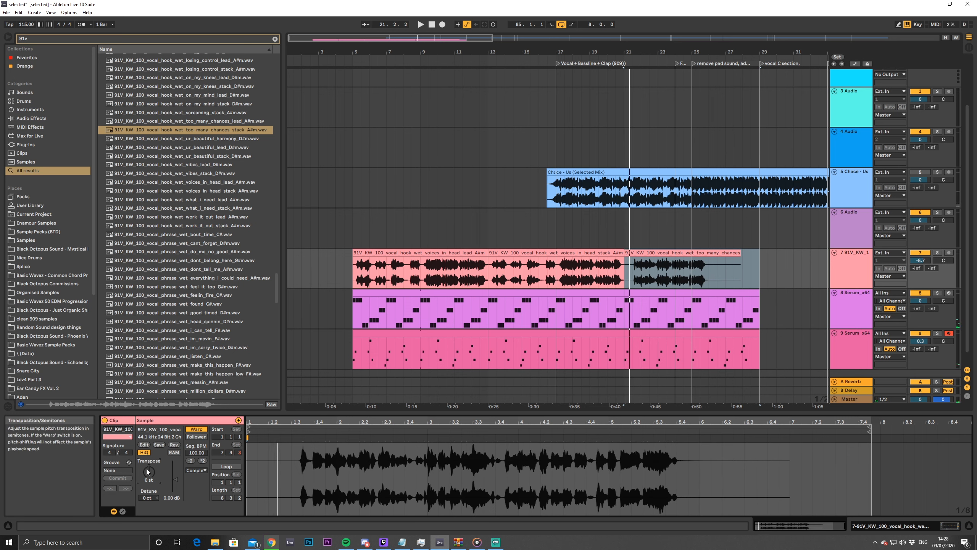
Transpose the too_many_chances stack clip -1 st and play it with the Serum parts from bar 21
key(space)
drag(147, 470, 147, 473)
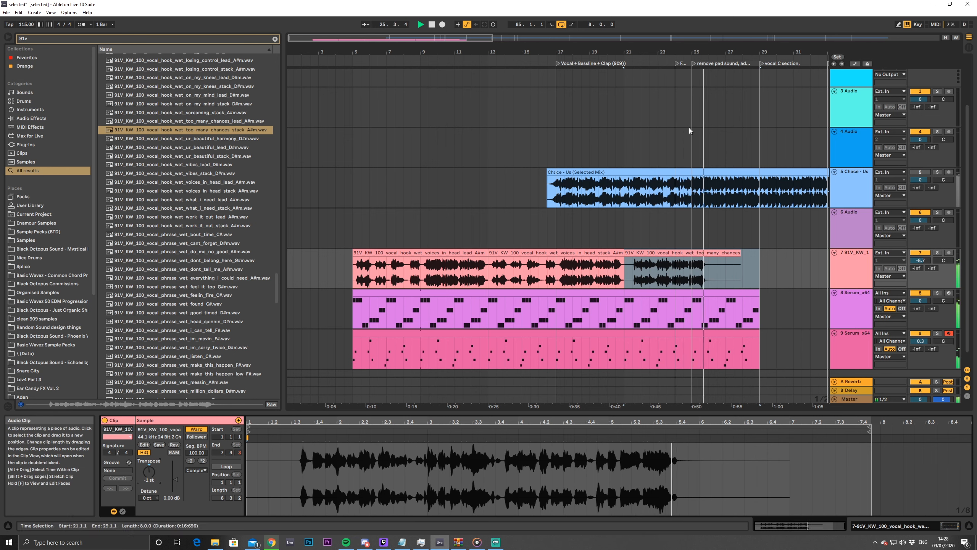
key(space)
scroll(677, 300, up, 5)
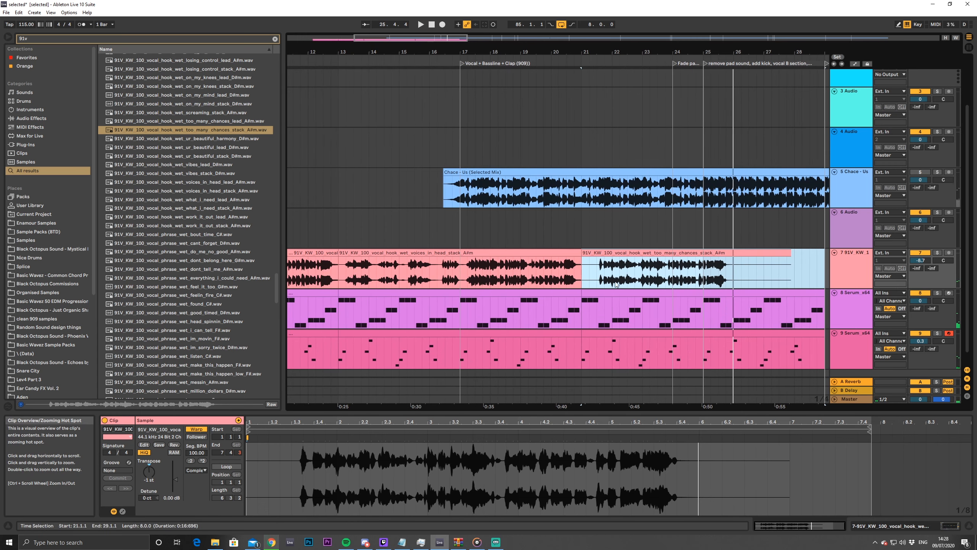
key(space)
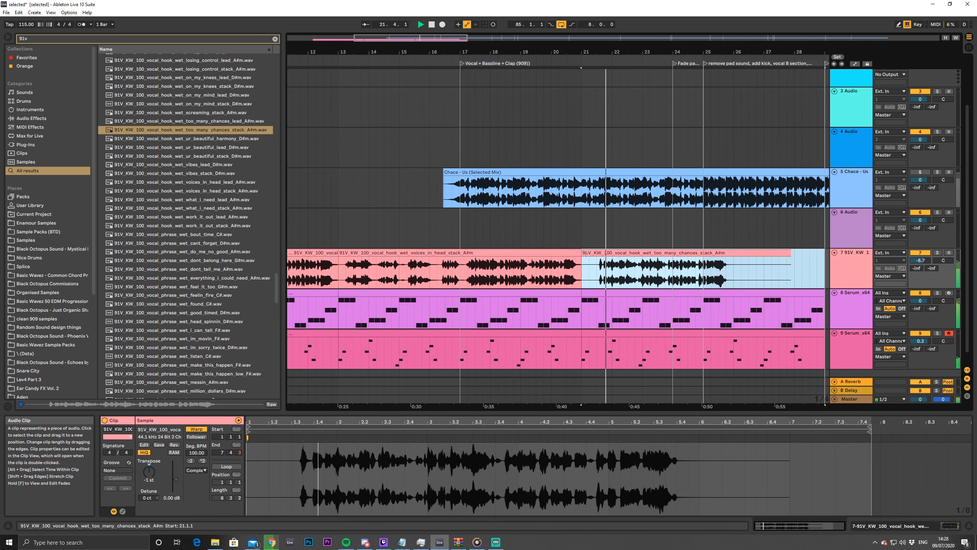
key(space)
Try the too_many_chances clip without its silent lead-in, starting at bar 21, and delete it after playback
mouse_move(586, 254)
mouse_down()
mouse_move(598, 254)
mouse_move(588, 254)
mouse_up()
key(space)
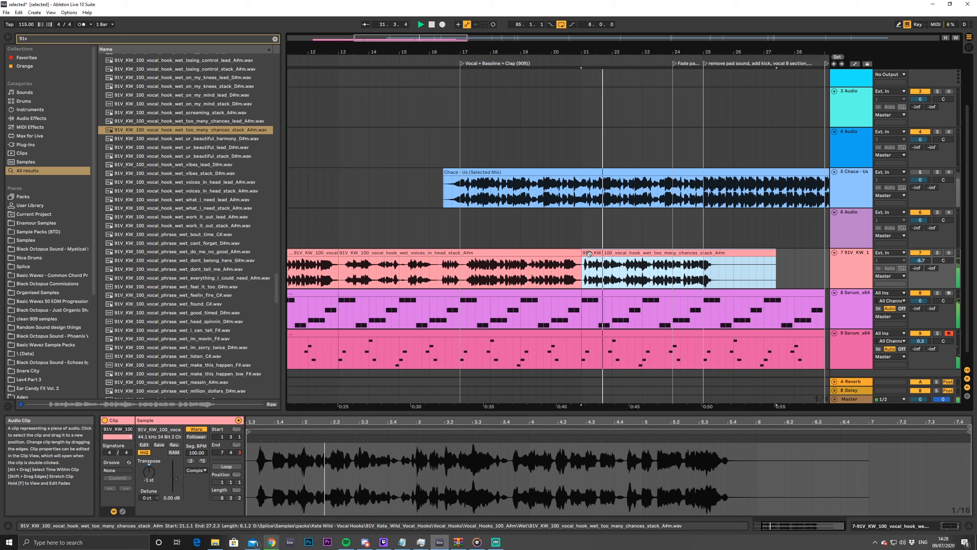
key(Delete)
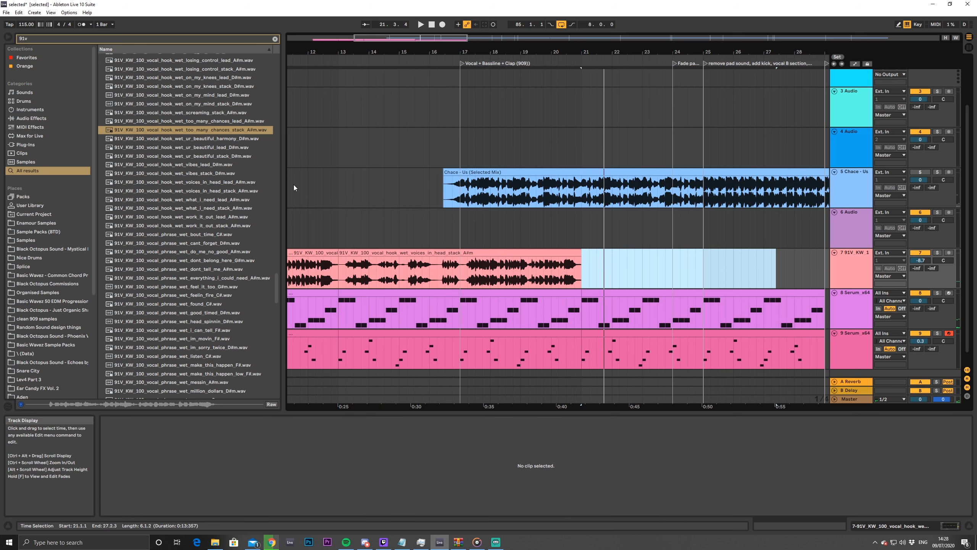
Audition the on_my_mind, on_my_knees and losing_control stack hooks as replacements for the vocal at bar 21
scroll(204, 123, up, 1)
click(198, 122)
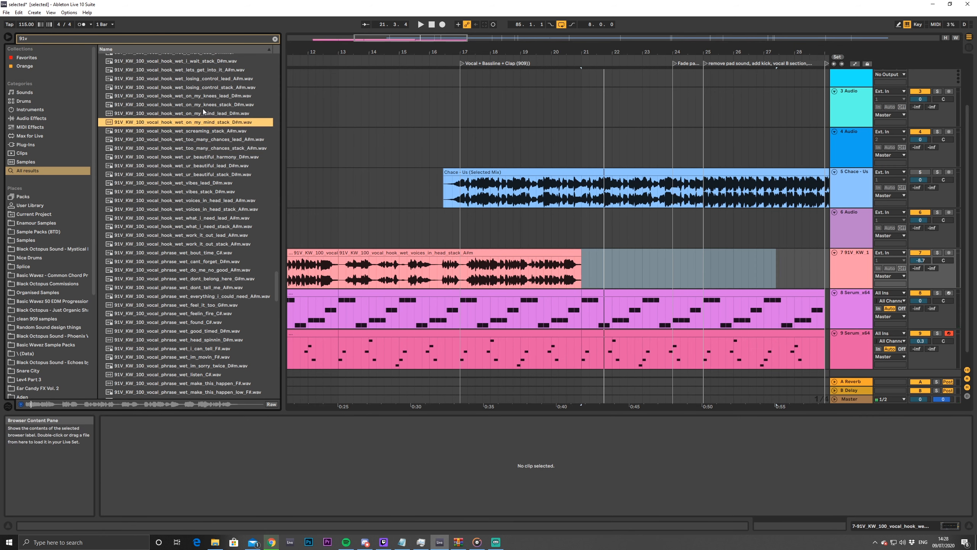
click(203, 106)
click(207, 89)
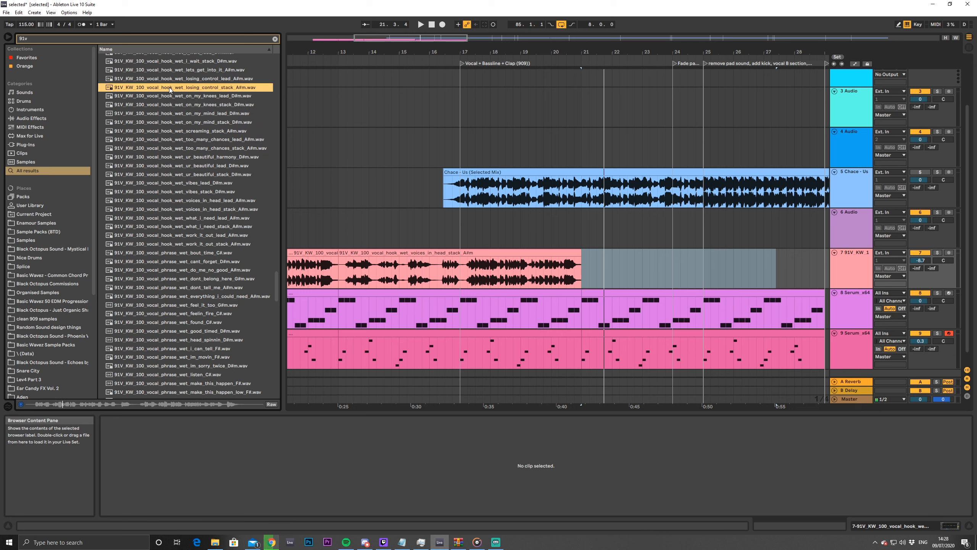
Place 91V_KW_100_vocal_hook_wet_losing_control_stack_A#m.wav at bar 21, warped at 100 BPM and transposed -1 st, and play it back
drag(169, 87, 623, 262)
double_click(196, 428)
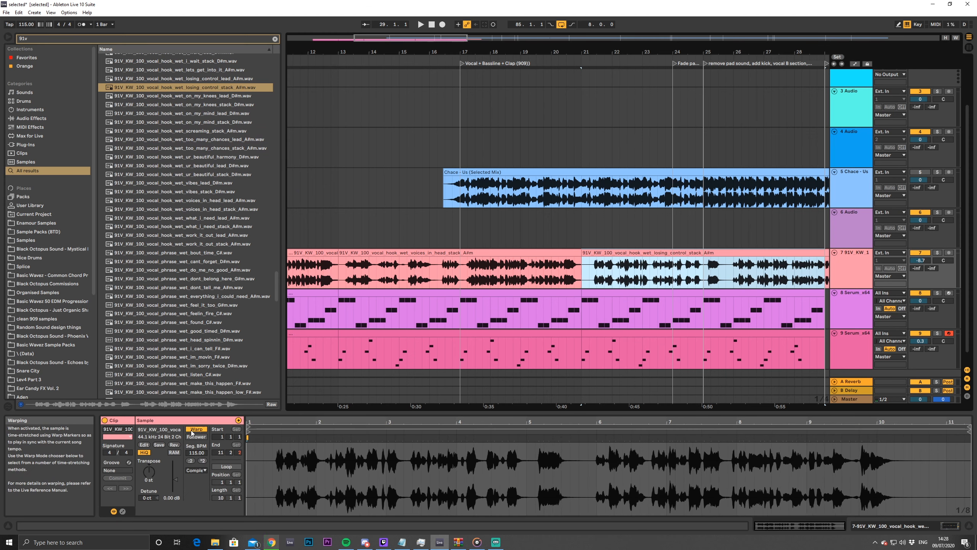
drag(196, 453, 197, 450)
text(100)
key(Return)
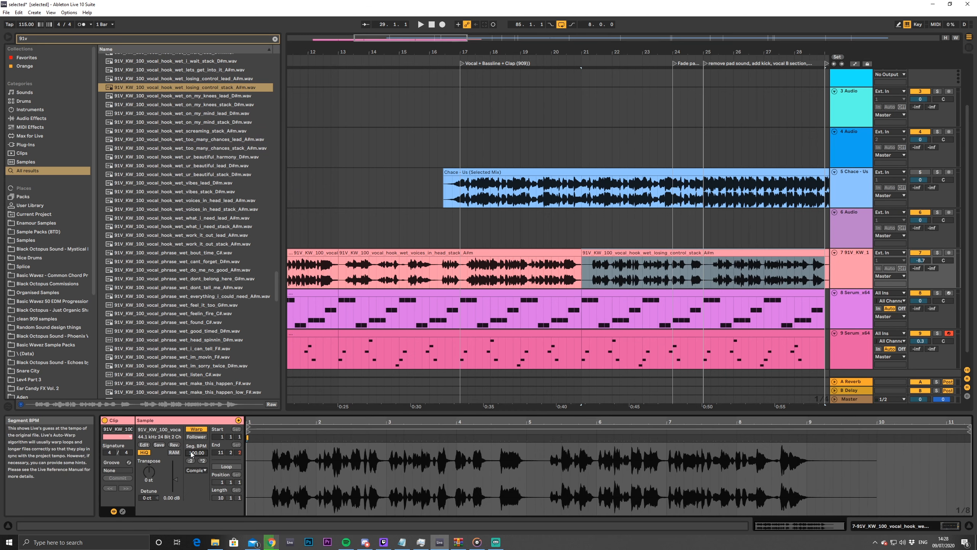
key(space)
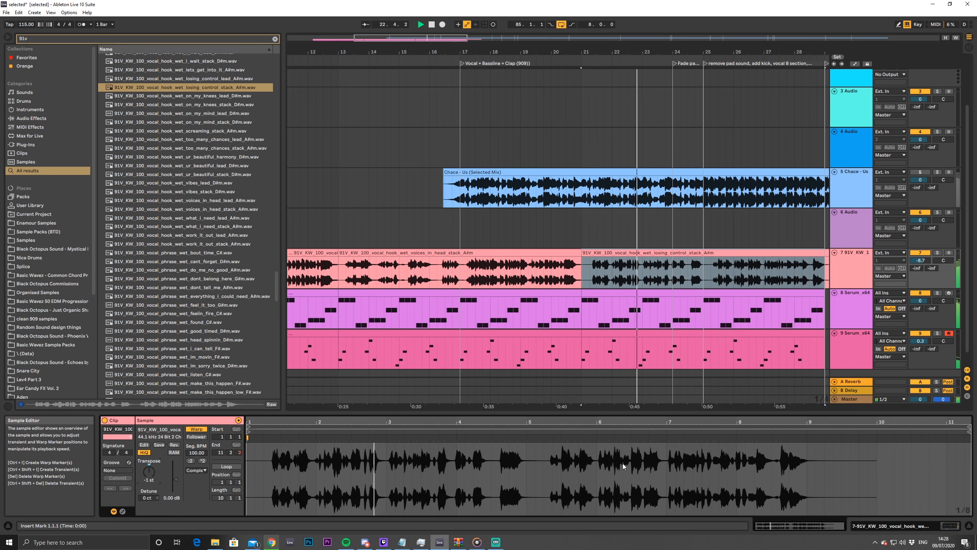
drag(441, 40, 440, 24)
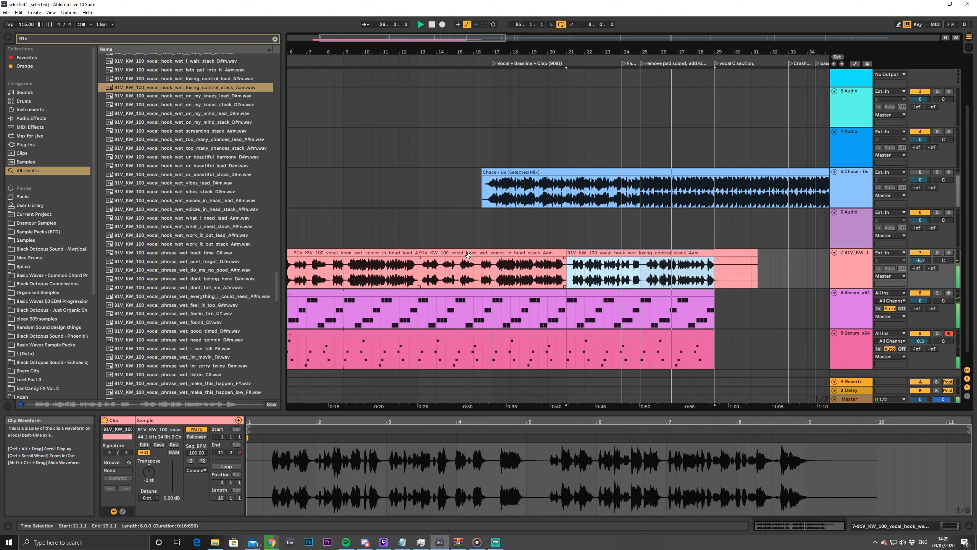
Trim the end of the losing_control clip to bar 29 and play the arrangement from bar 13
click(547, 253)
shift+click(654, 253)
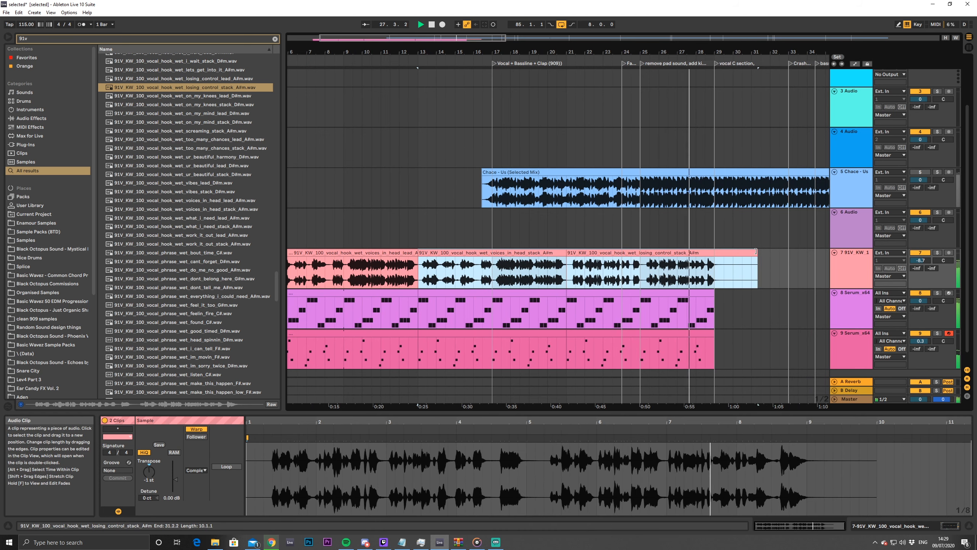
click(654, 253)
click(441, 253)
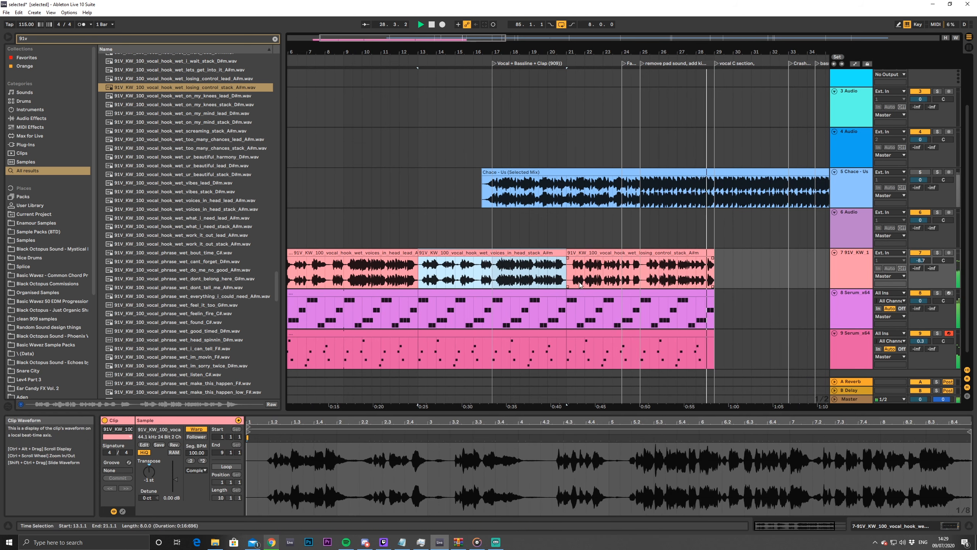
key(space)
key(space)
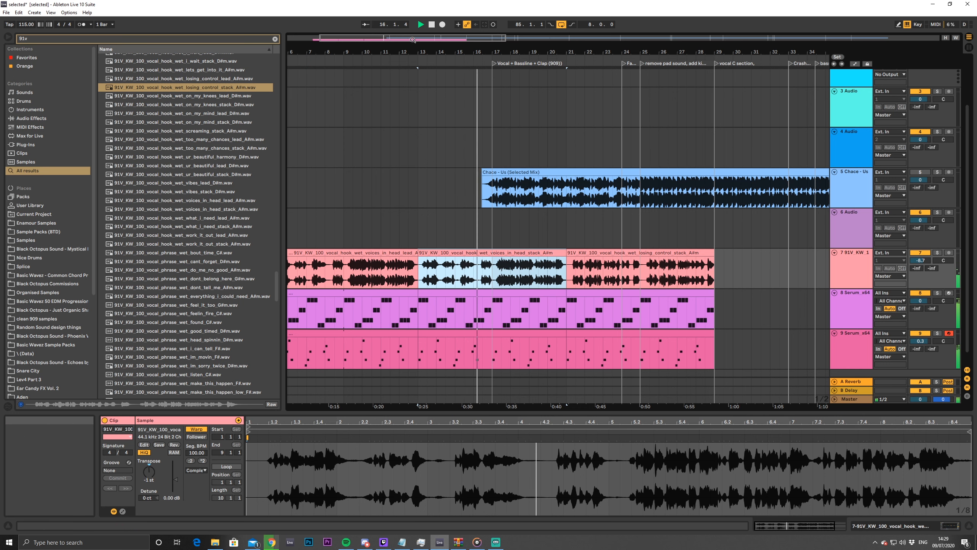
drag(422, 56, 469, 34)
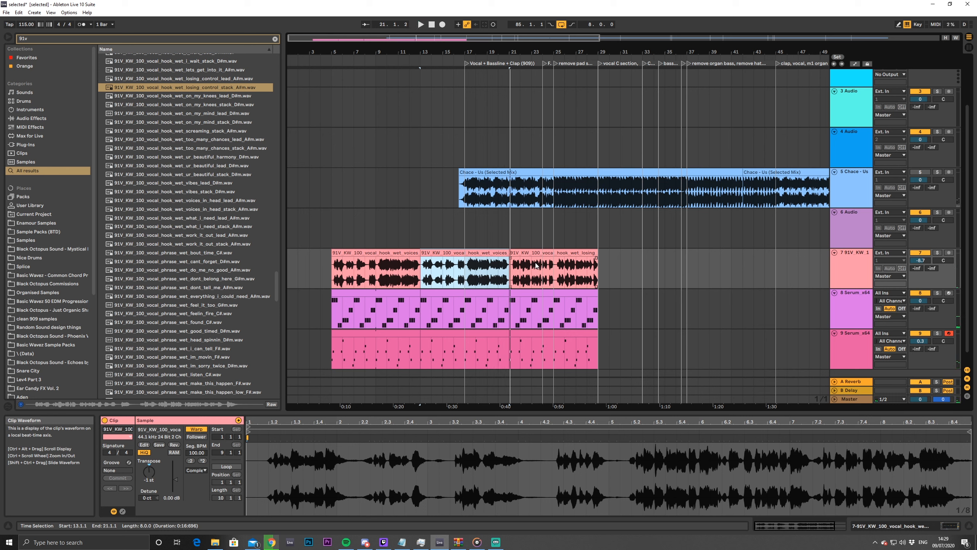
click(541, 254)
click(408, 253)
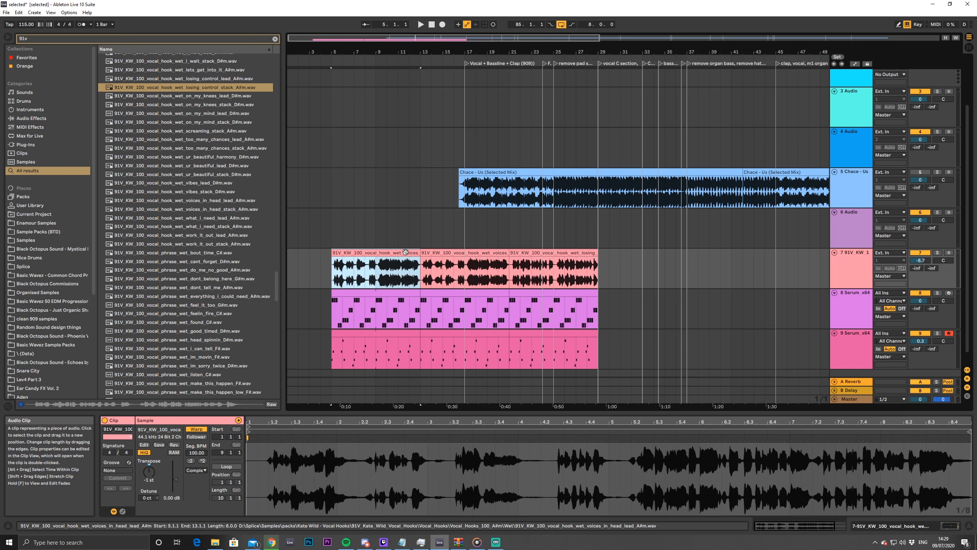
click(549, 253)
click(522, 269)
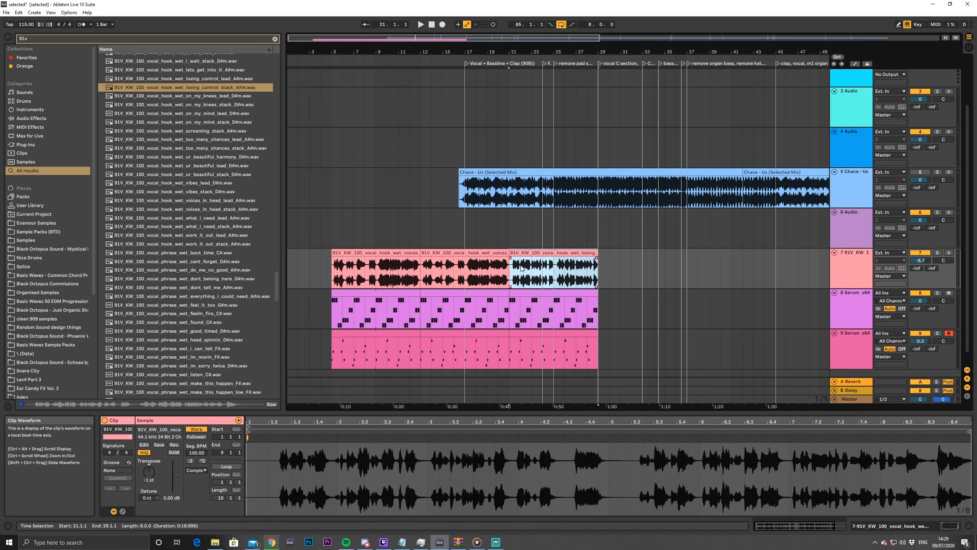
click(572, 254)
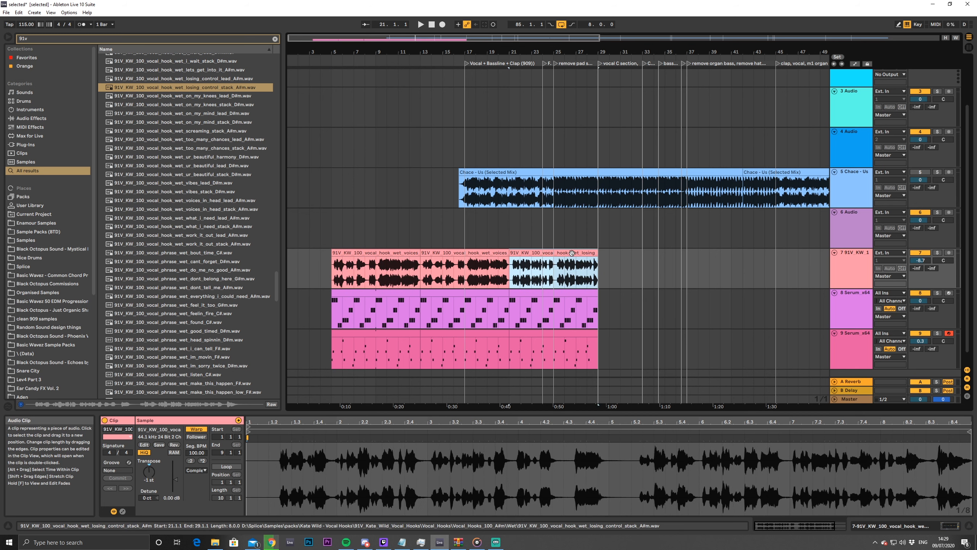
Duplicate the clips from bars 21 to 29 on both Serum tracks so they continue to bar 37
click(561, 293)
shift+click(563, 332)
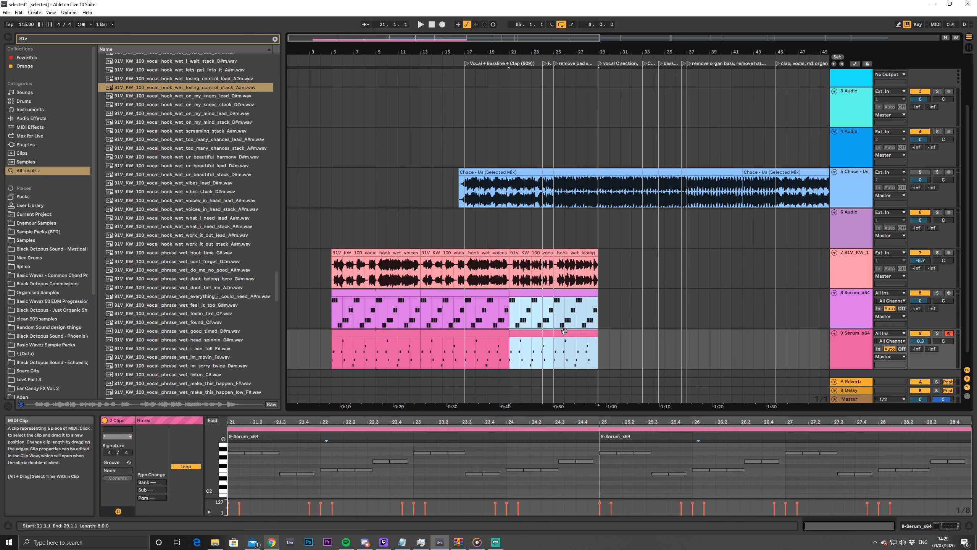
key(ctrl+d)
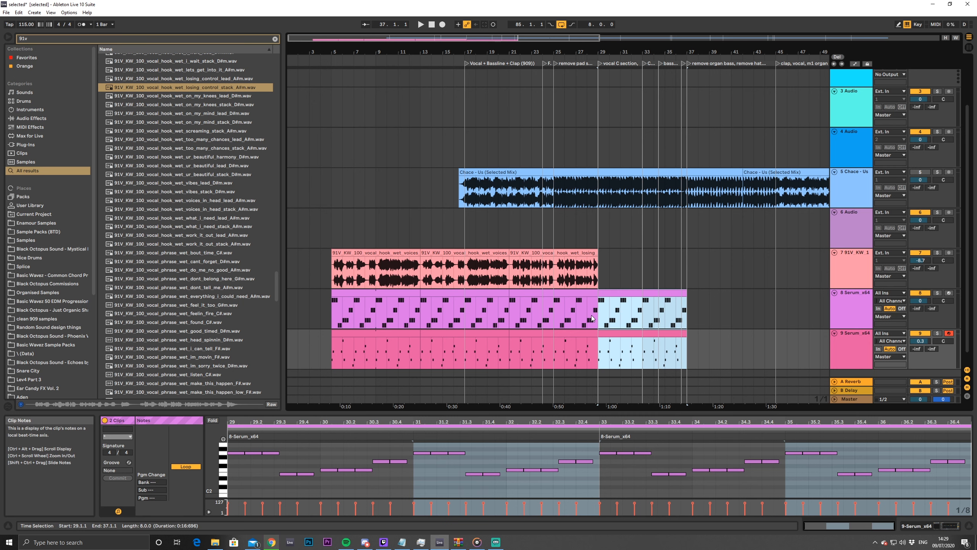
Audition the 110 BPM wet vocal phrases from i_need_u_stack through you_hit_the_spot as candidates for the vocal at bar 29
scroll(176, 232, down, 7)
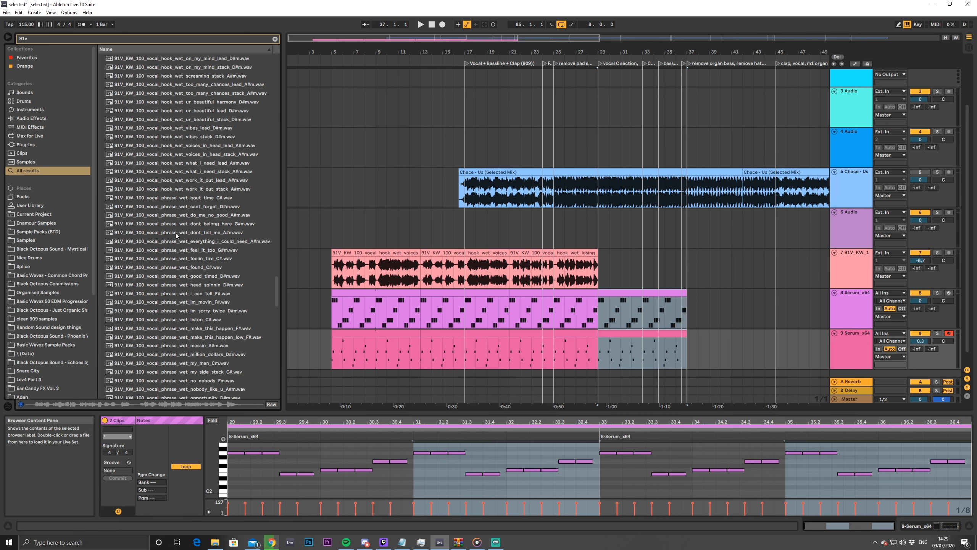
scroll(176, 245, down, 2)
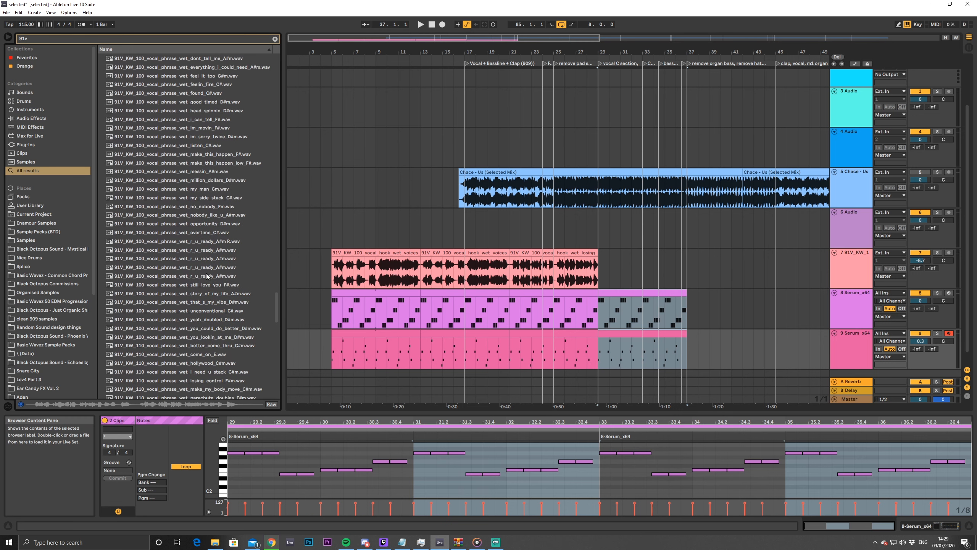
scroll(201, 328, down, 4)
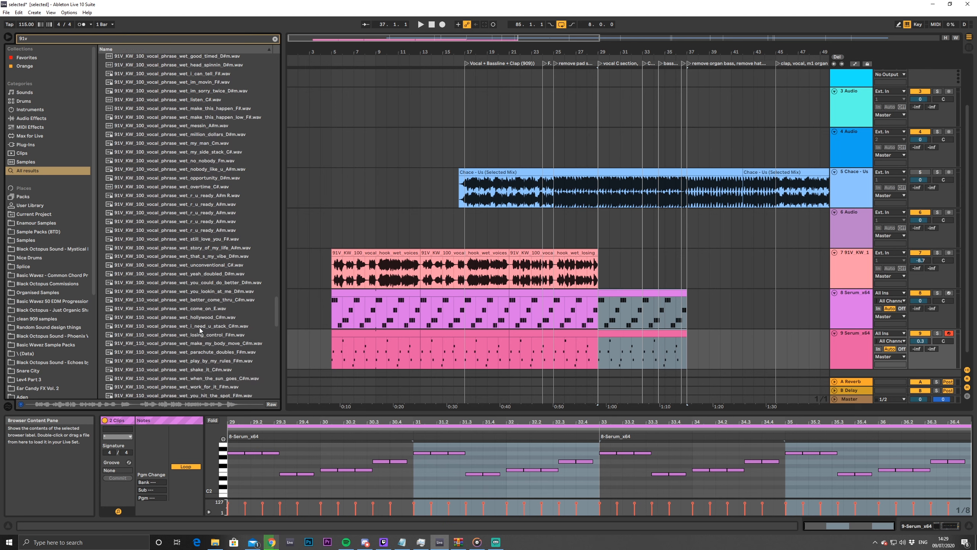
click(218, 281)
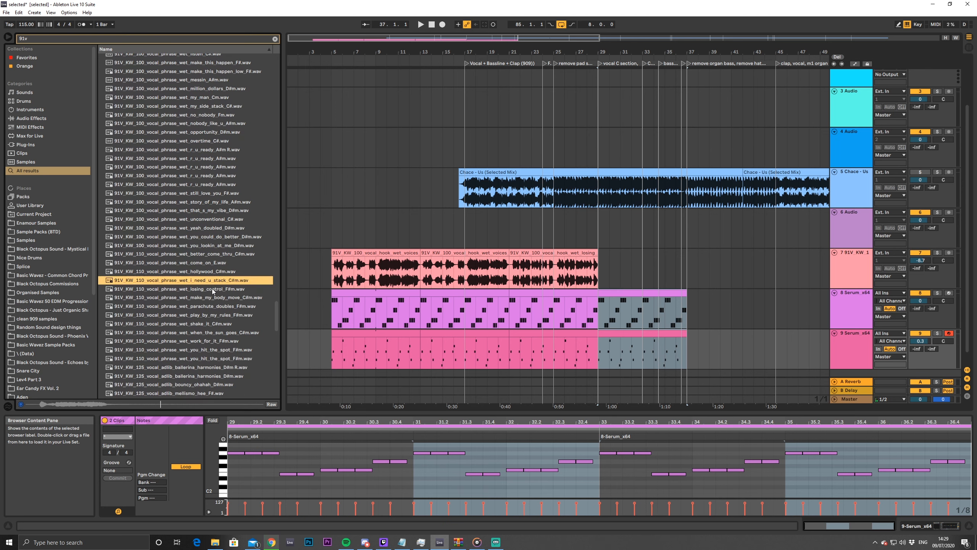
click(191, 289)
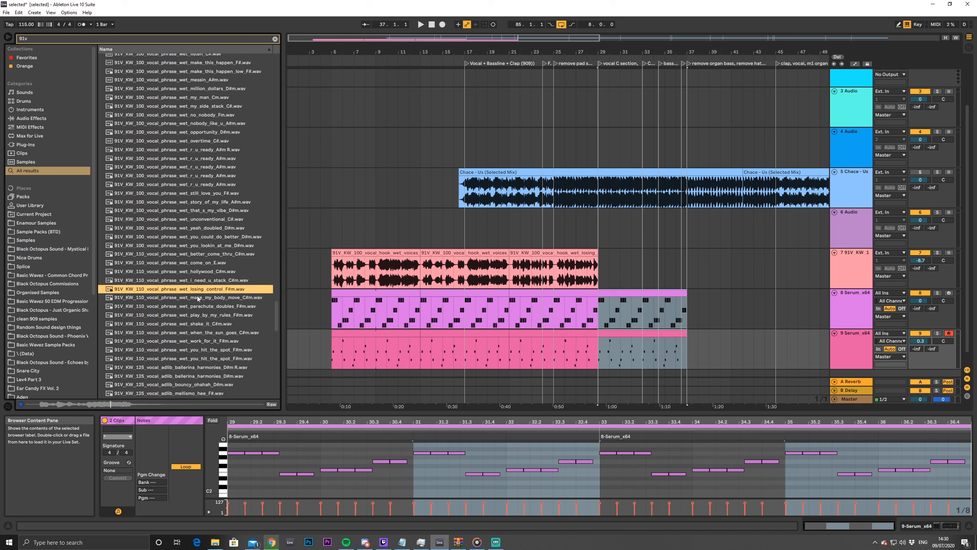
click(203, 300)
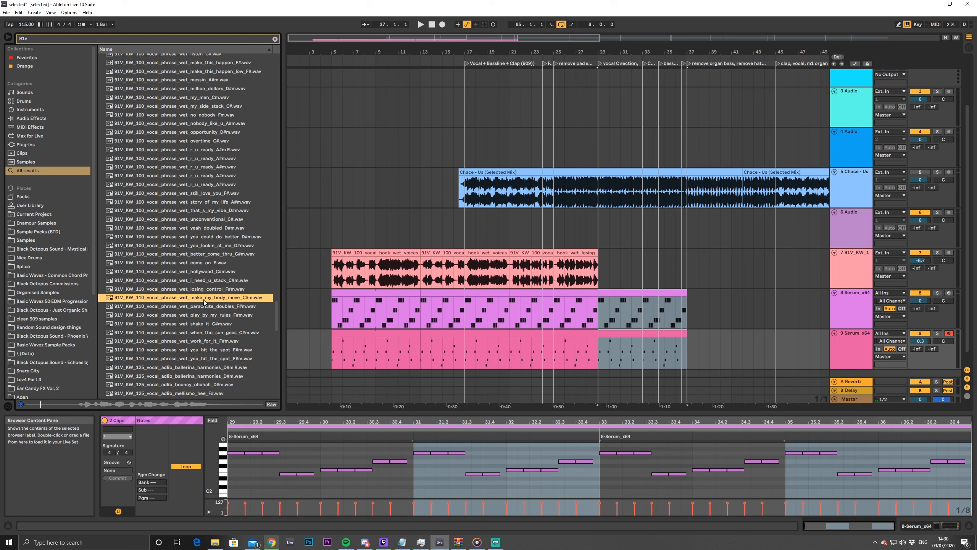
click(198, 331)
click(196, 348)
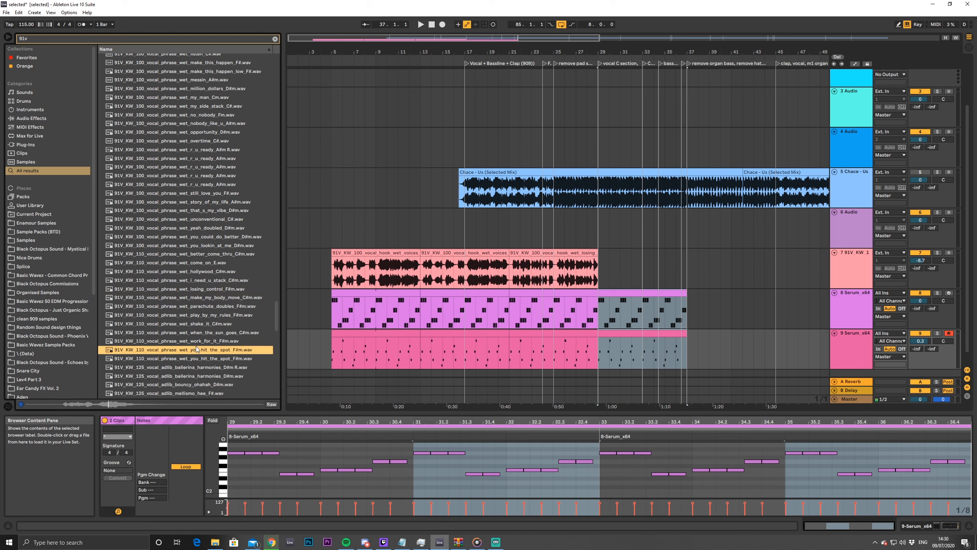
Audition the 125 BPM vocal adlibs, including ballerina_harmonies, bouncy_ohahah, melrose_yeahs_lead, ooh_woooh_lead and saddest_harmonies
click(196, 368)
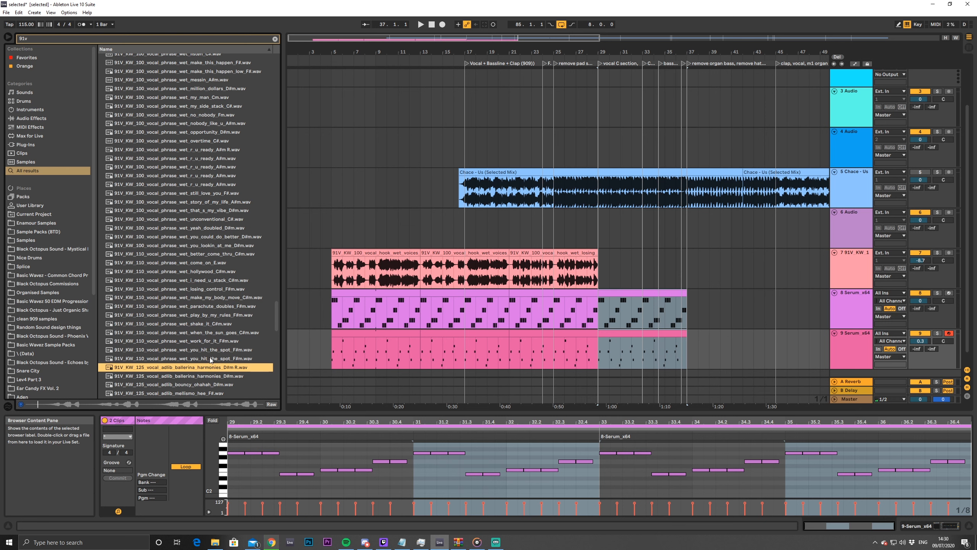
scroll(210, 358, down, 3)
click(194, 347)
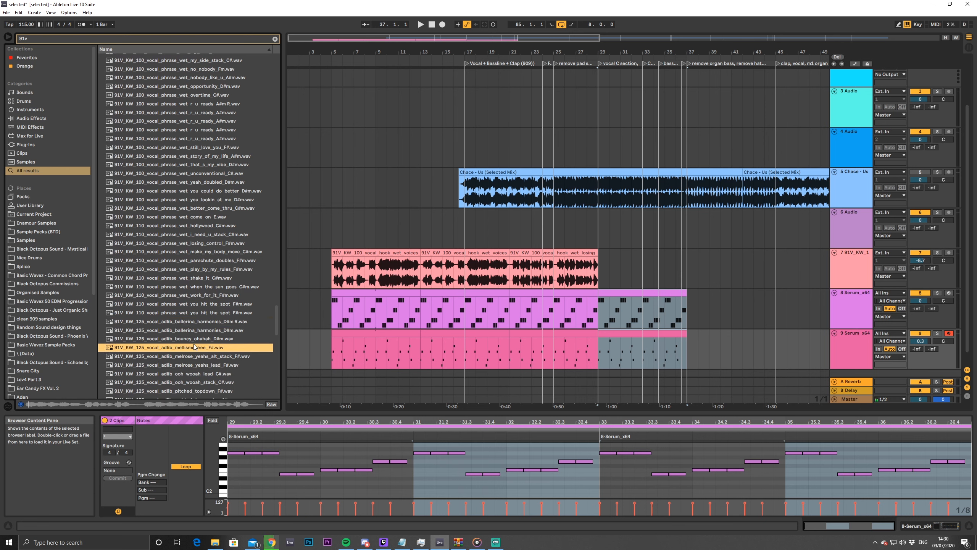
click(202, 339)
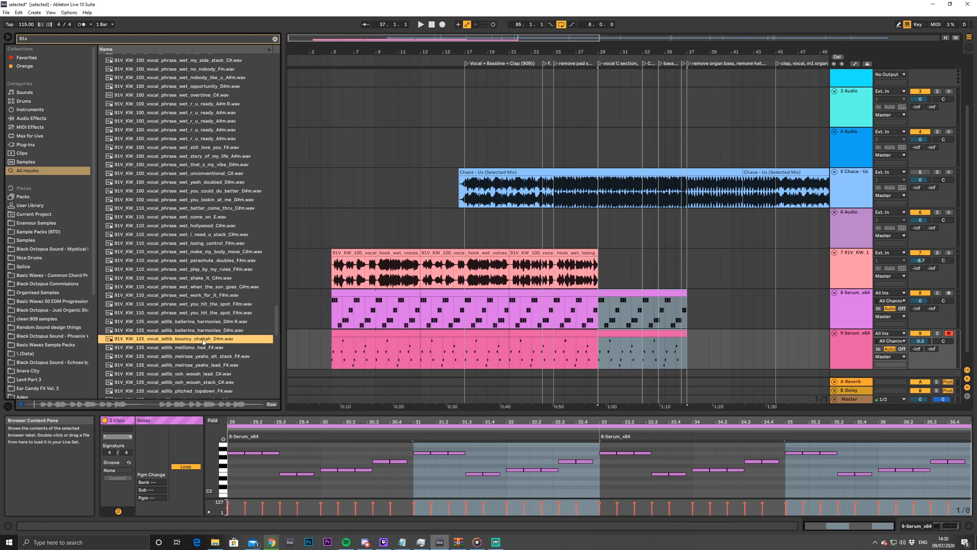
click(205, 332)
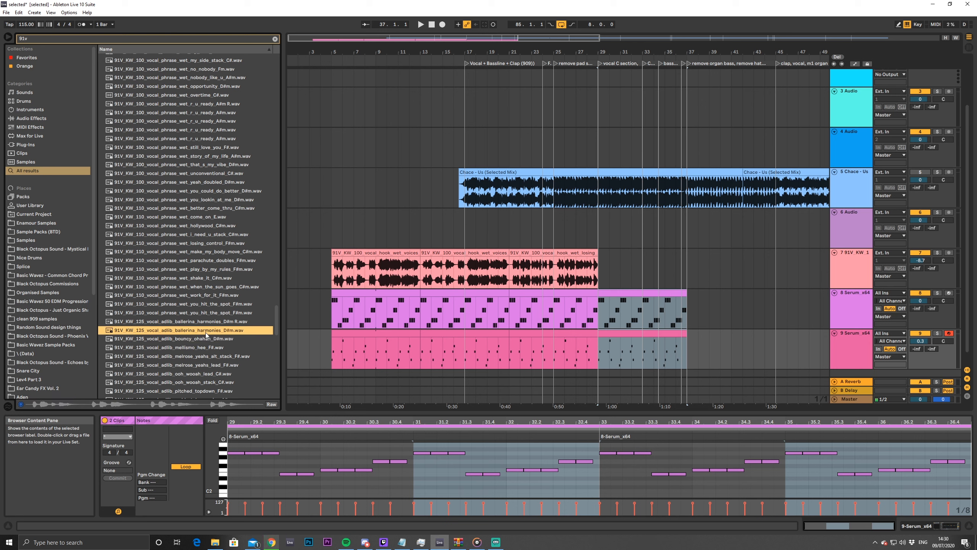
scroll(205, 332, down, 3)
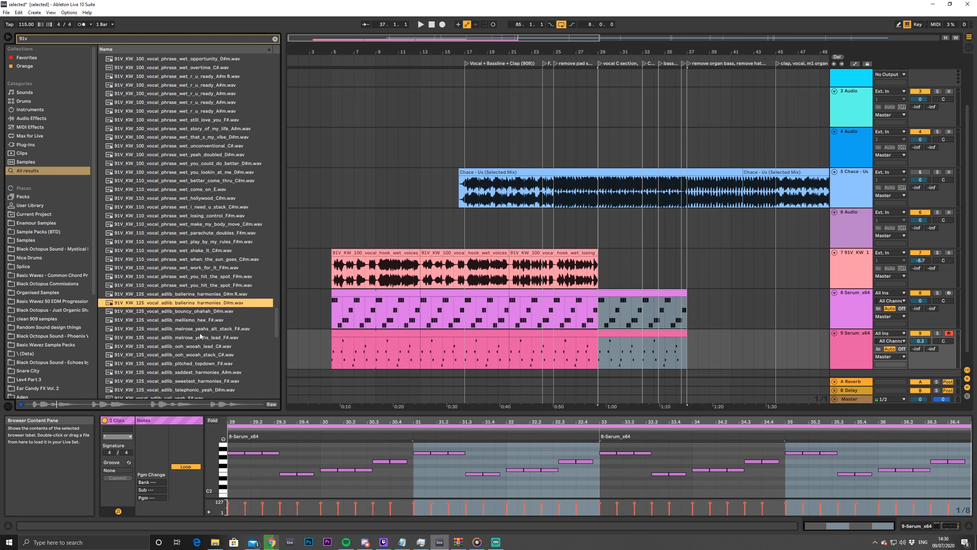
click(200, 332)
scroll(199, 333, down, 1)
click(199, 332)
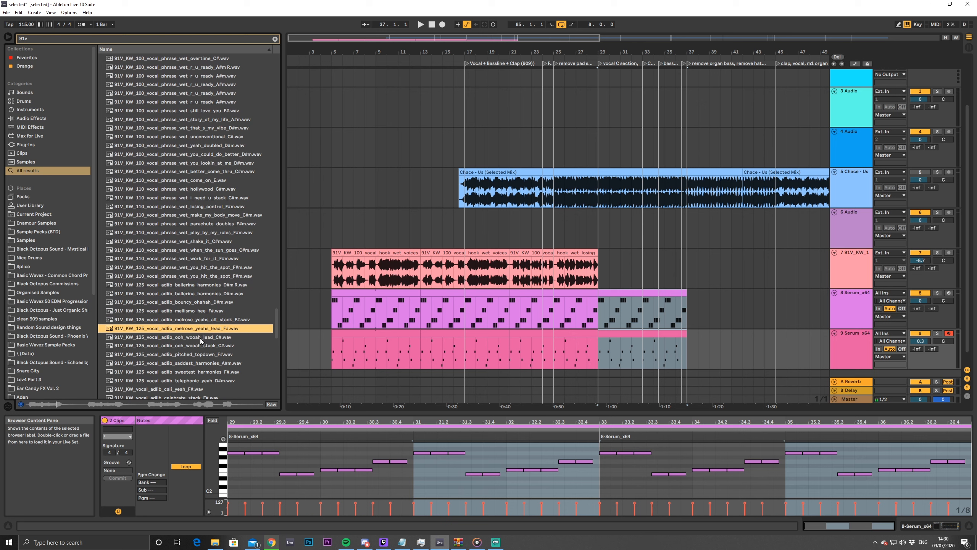
click(200, 337)
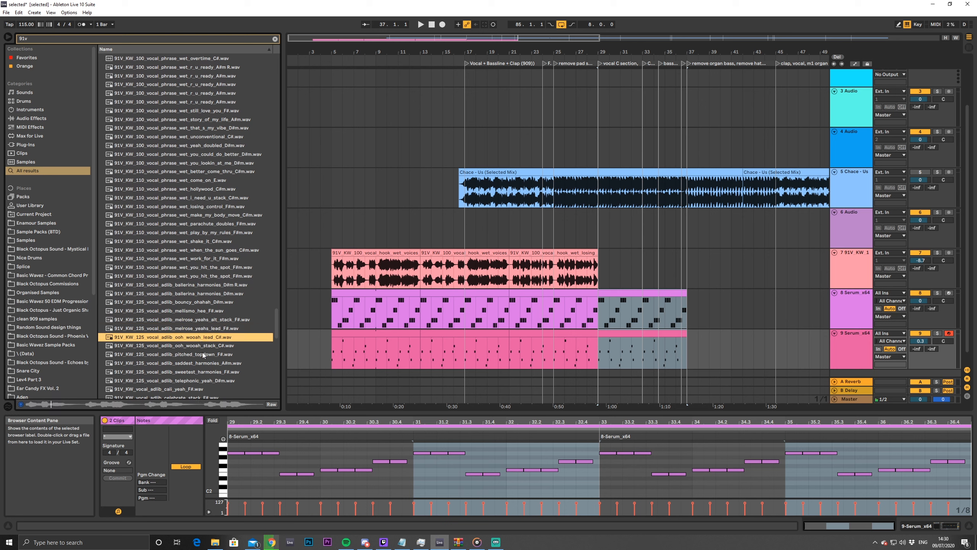
click(206, 363)
scroll(206, 346, down, 3)
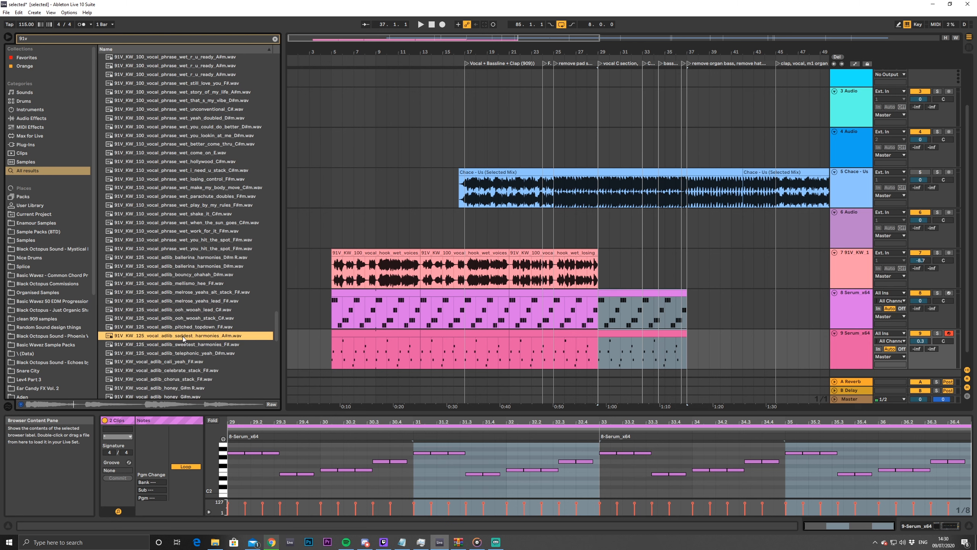
Place 91V_KW_125_vocal_adlib_saddest_harmonies_A#m.wav at bar 29 on the vocal track, warped at 125 BPM and transposed -1 st
drag(174, 336, 600, 265)
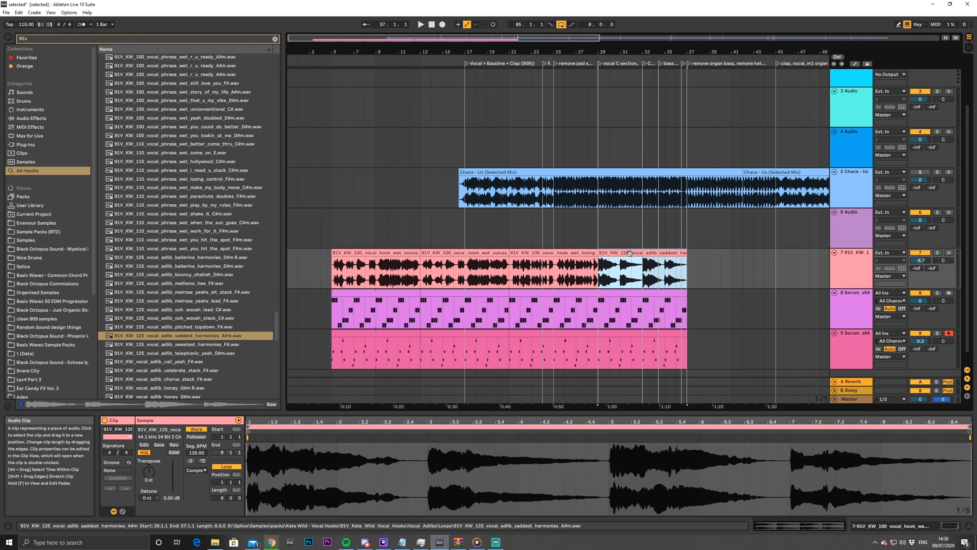
click(197, 429)
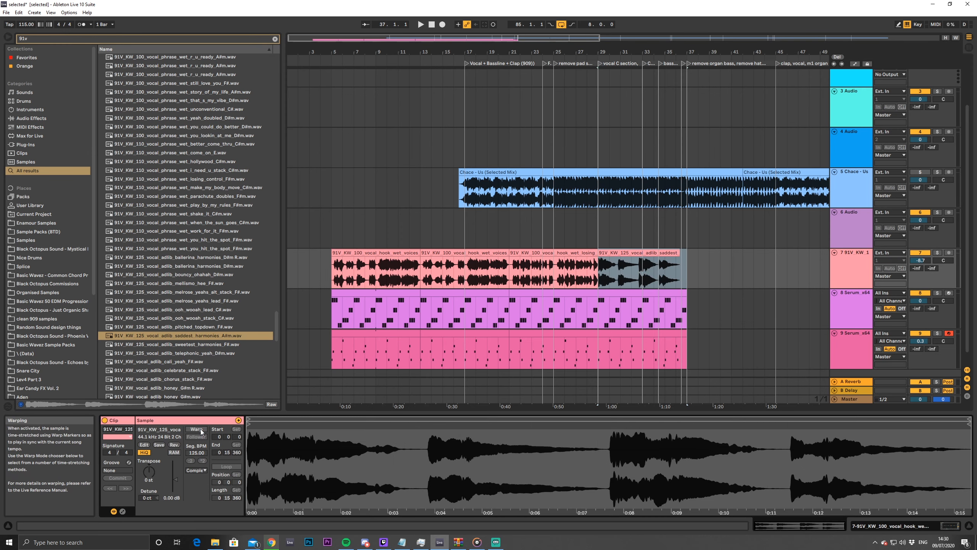
click(201, 430)
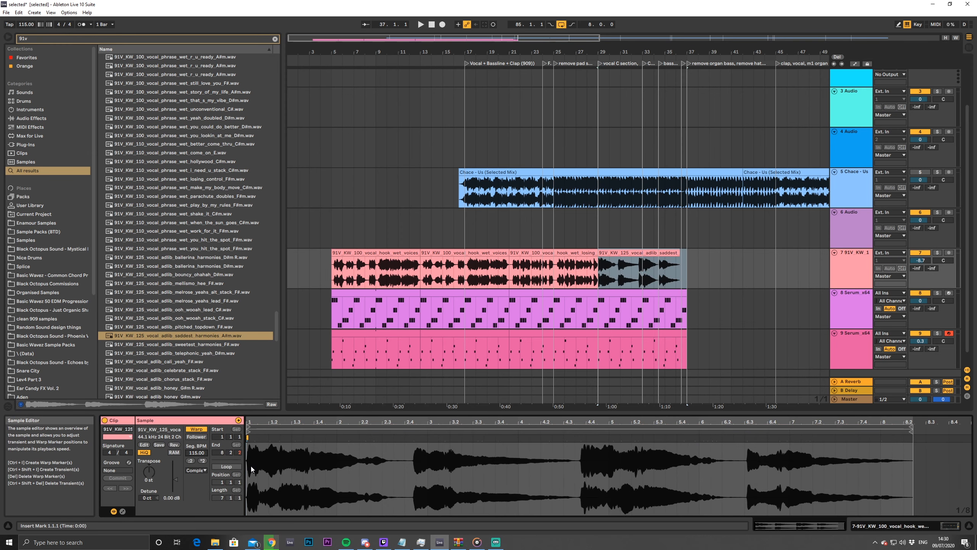
text(125)
key(Return)
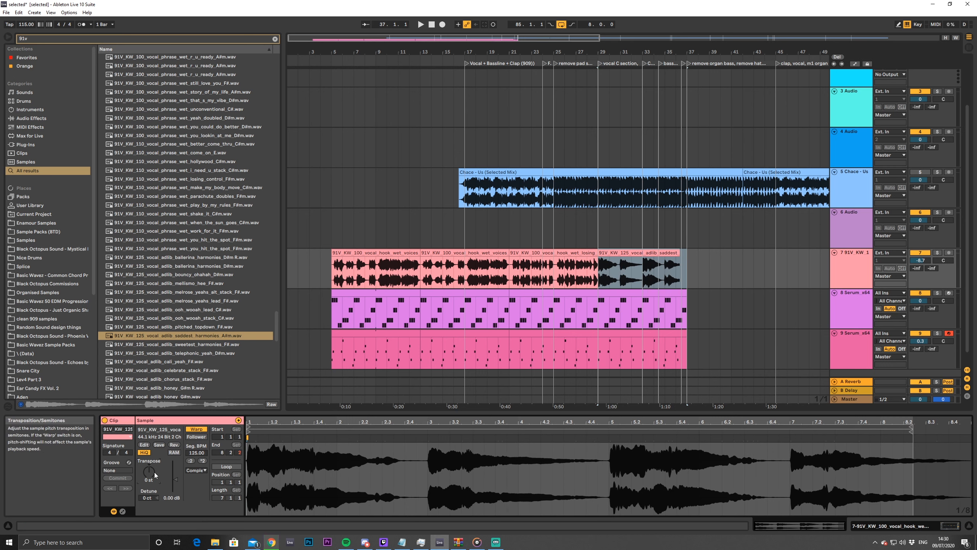
key(Down)
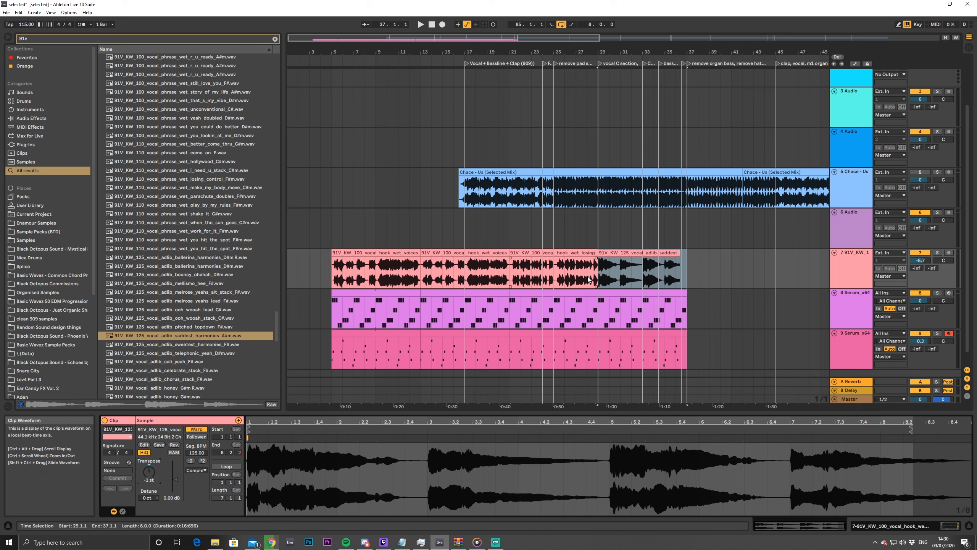
Play the transition into the saddest_harmonies clip from bar 28, and delete that clip
click(588, 278)
key(space)
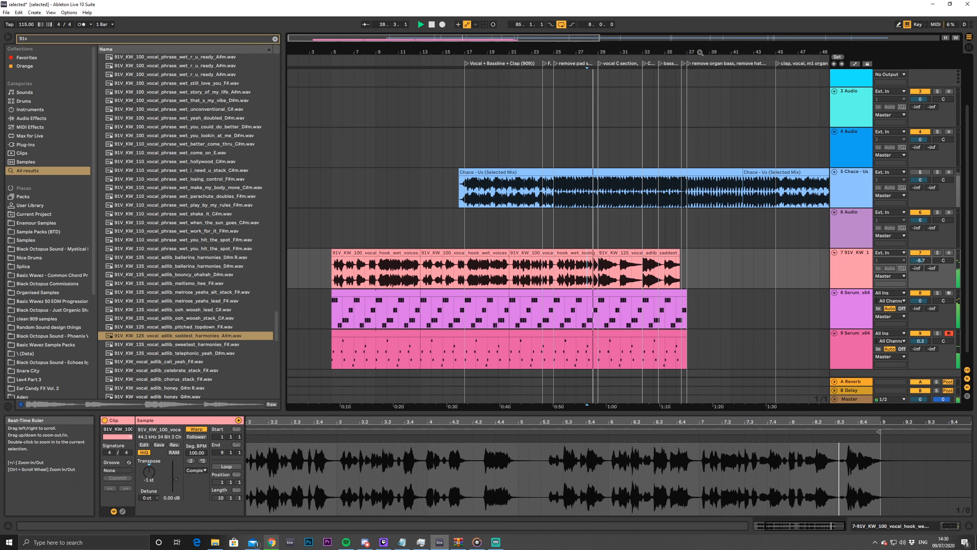
click(617, 254)
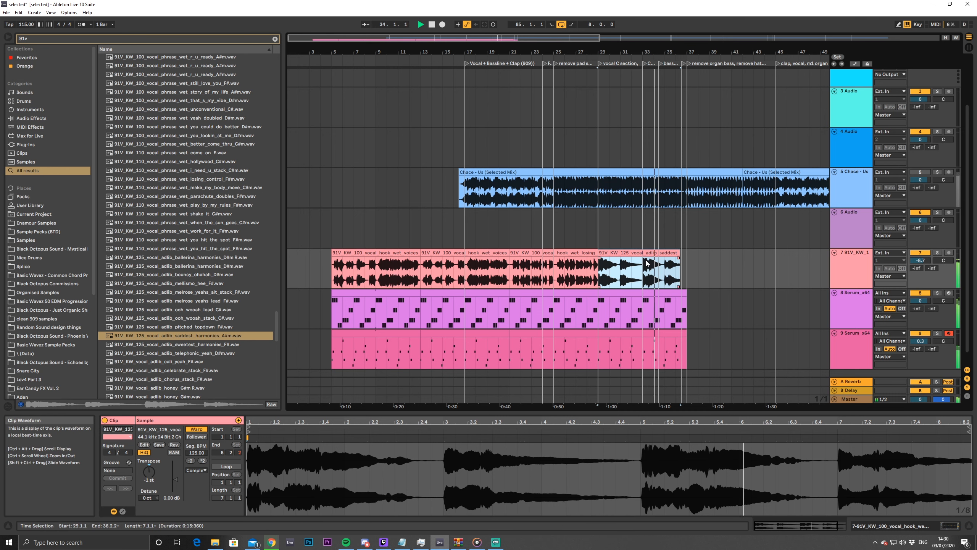
key(Delete)
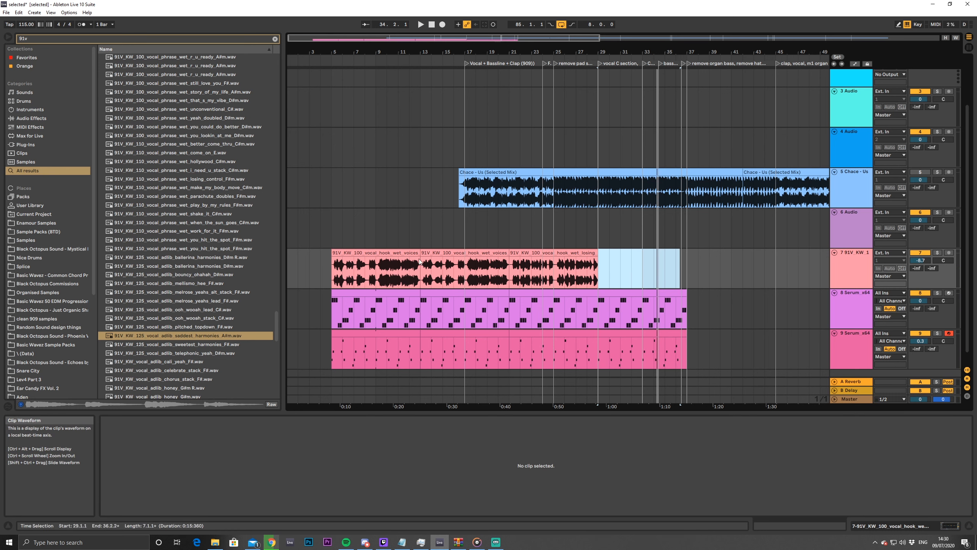
Audition the chorus_stack adlib and both honey adlibs
scroll(188, 323, down, 3)
click(177, 325)
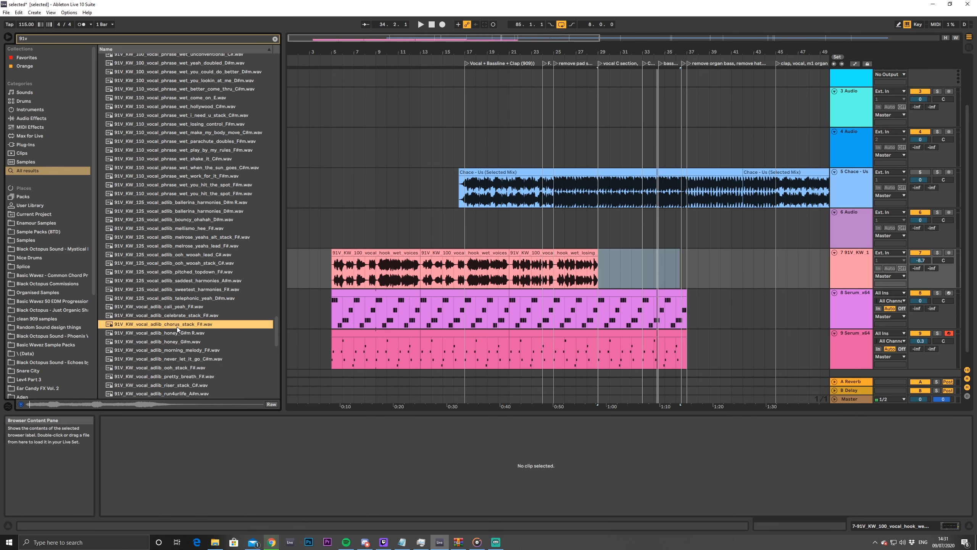
click(172, 336)
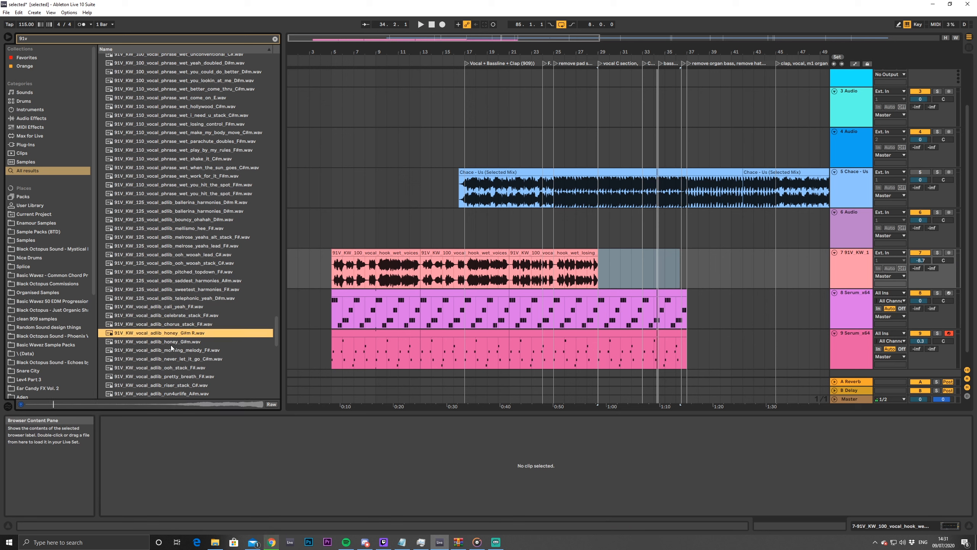
scroll(172, 344, down, 1)
click(175, 324)
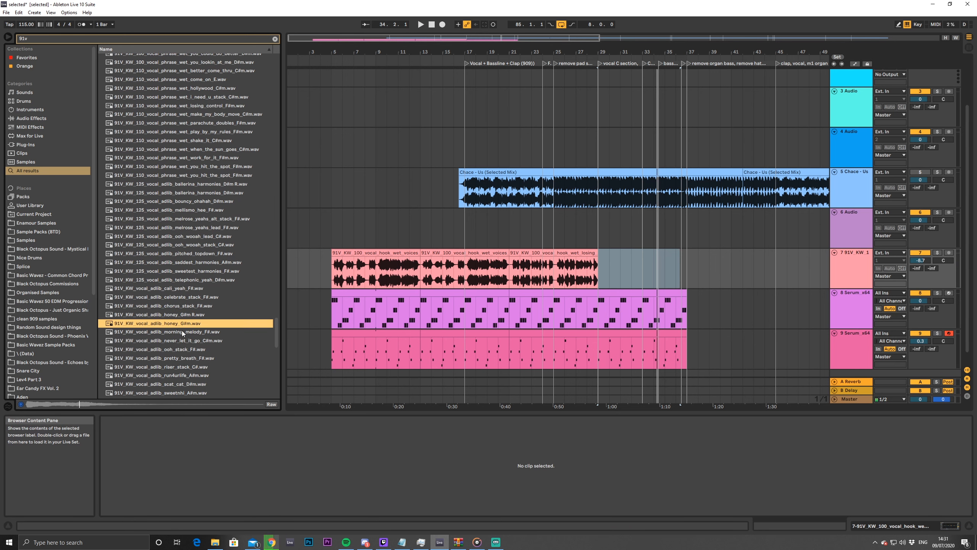
Place 91V_KW_vocal_adlib_honey_G#m.wav at bar 29 on the vocal track, transpose it 1 st and play it back
drag(171, 324, 595, 269)
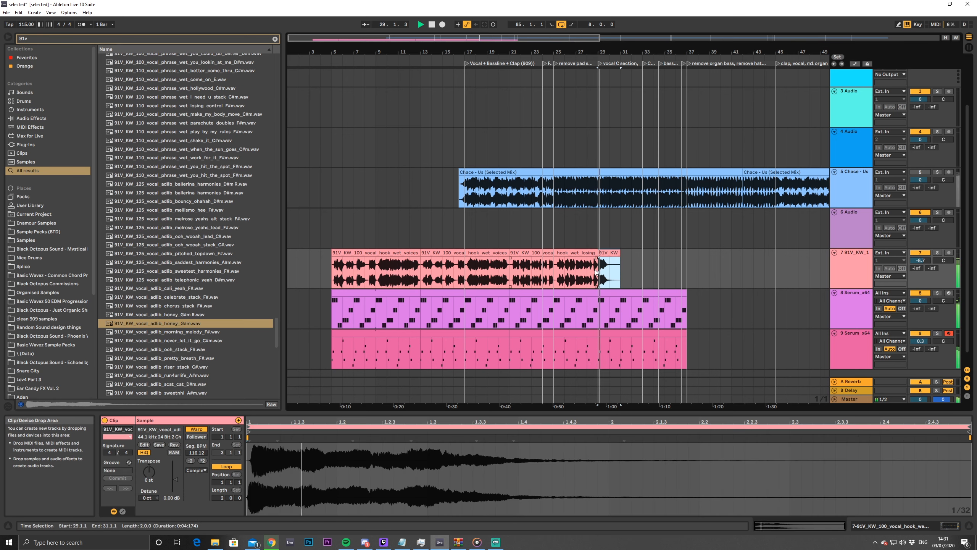
click(152, 475)
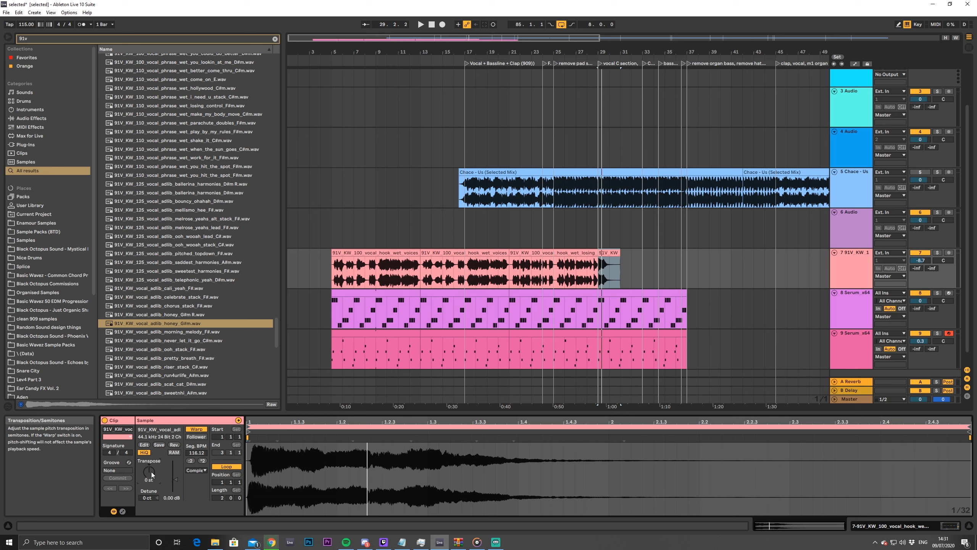
key(Up)
key(space)
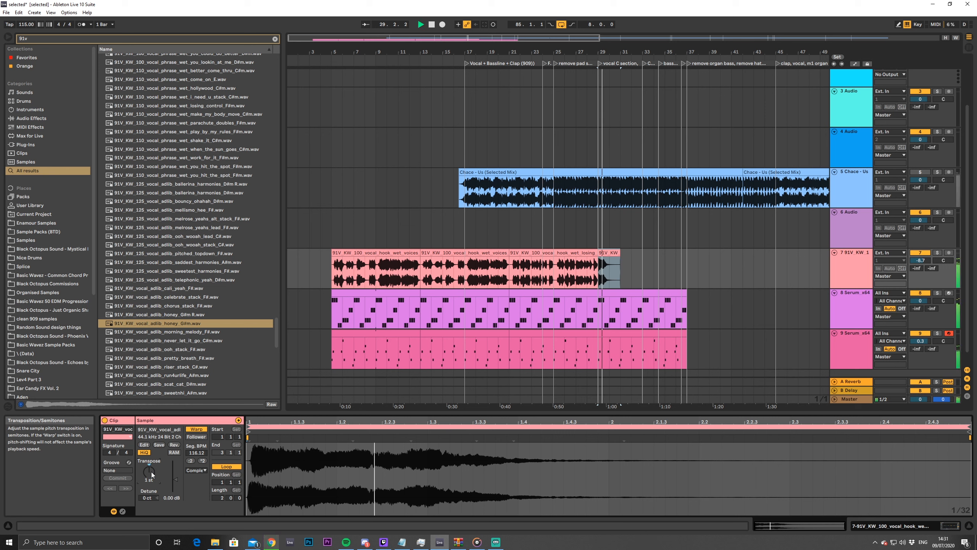
key(space)
key(space)
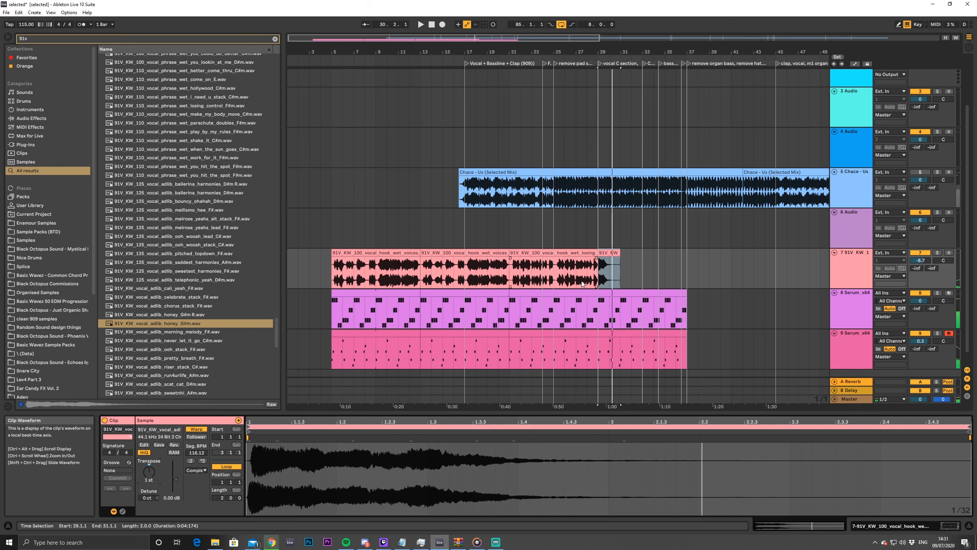
click(588, 269)
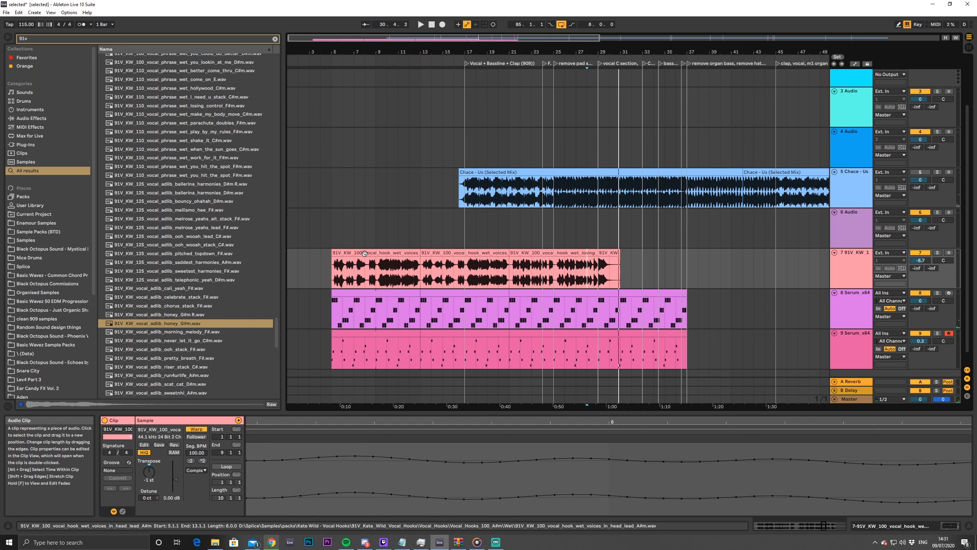
Check the opening vocal clip and audition never_let_it_go, dry one-shots such as always_tryna and queen, and Give_Me_Your_Lovin
click(379, 253)
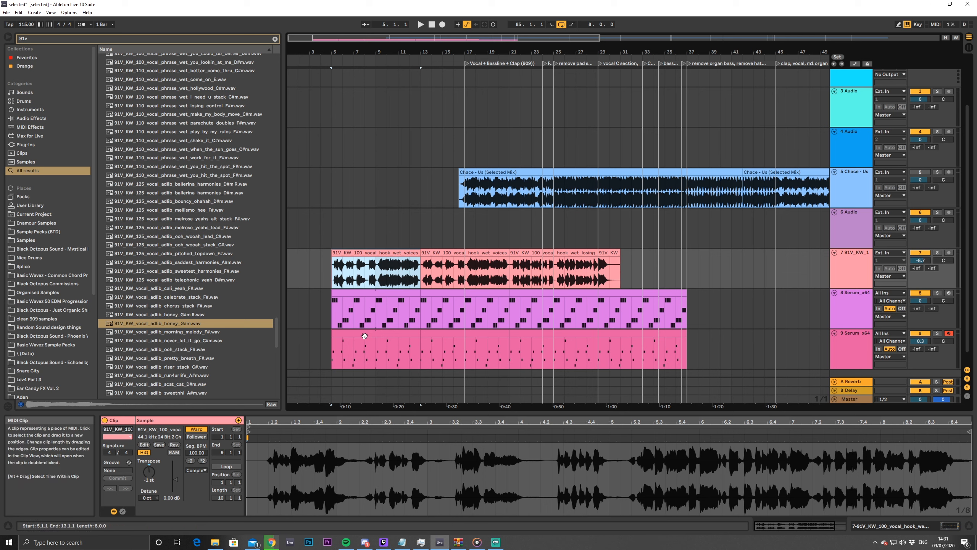
click(168, 340)
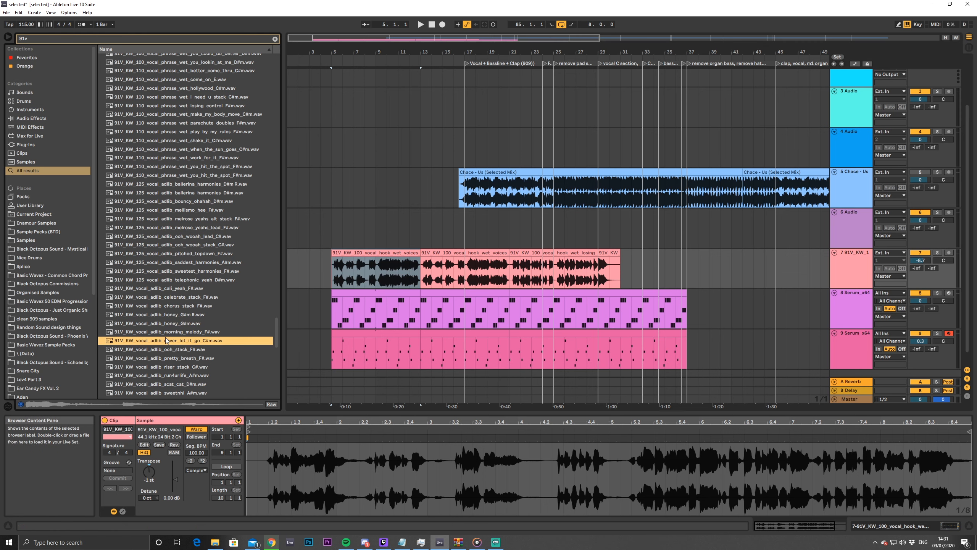
scroll(169, 345, down, 5)
click(165, 304)
scroll(165, 305, down, 1)
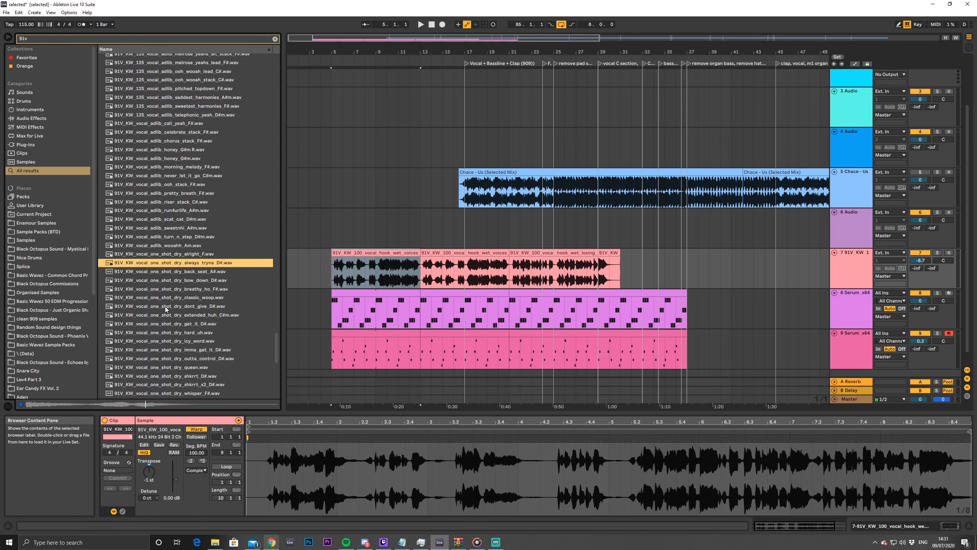
click(165, 307)
scroll(166, 310, down, 2)
click(167, 307)
scroll(166, 310, down, 2)
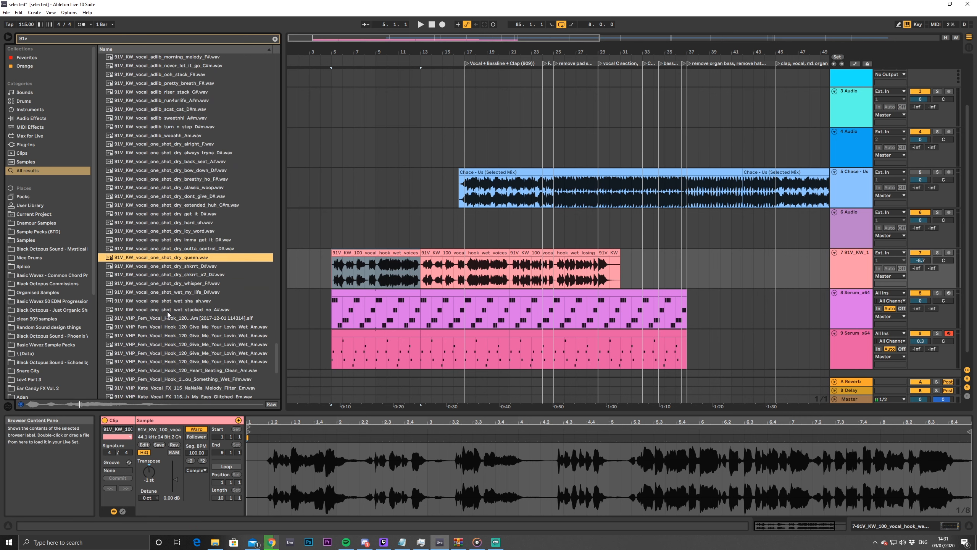
click(168, 327)
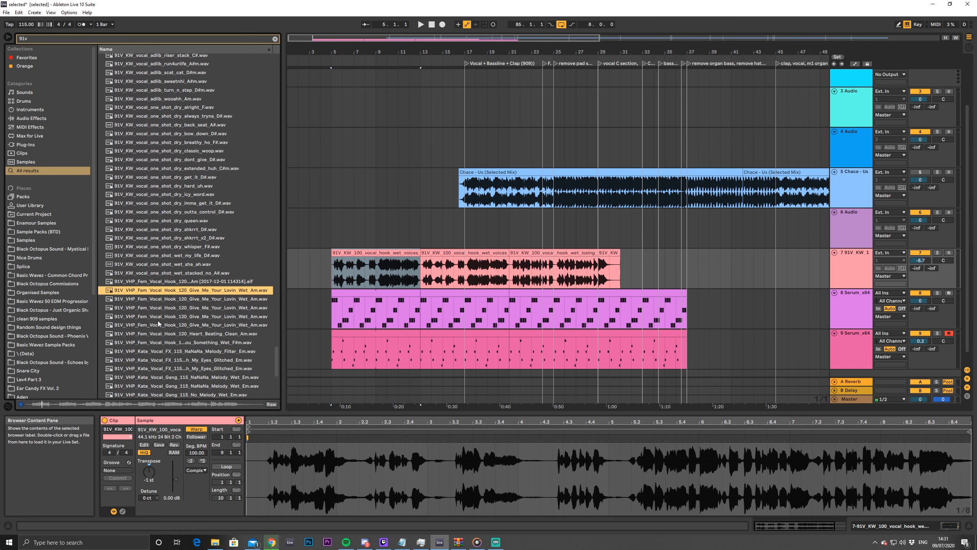
Audition 91V_VHP_Fem_Vocal_Hook_120_Heart_Beating_Clean_Am.wav, place it at bar 29 on the vocal track and play it back
click(162, 333)
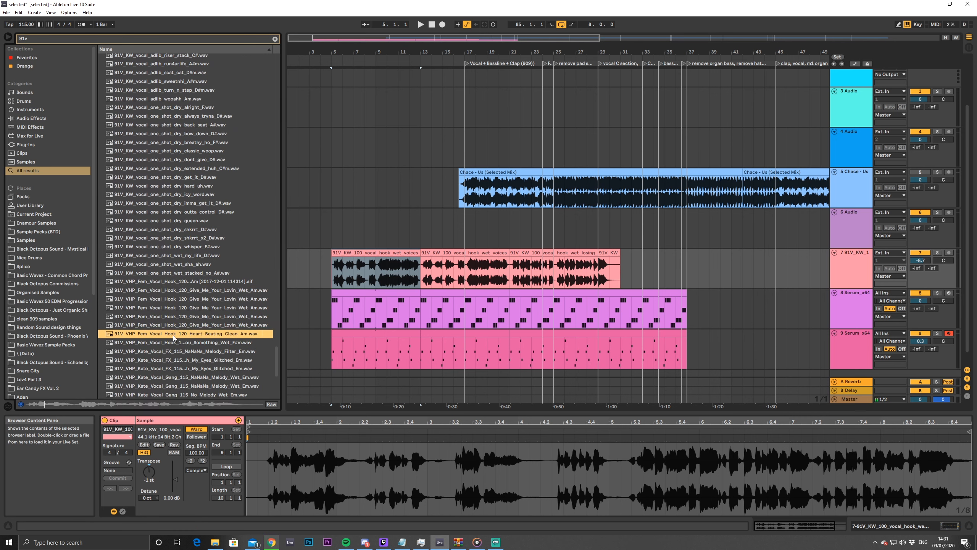
scroll(160, 336, down, 1)
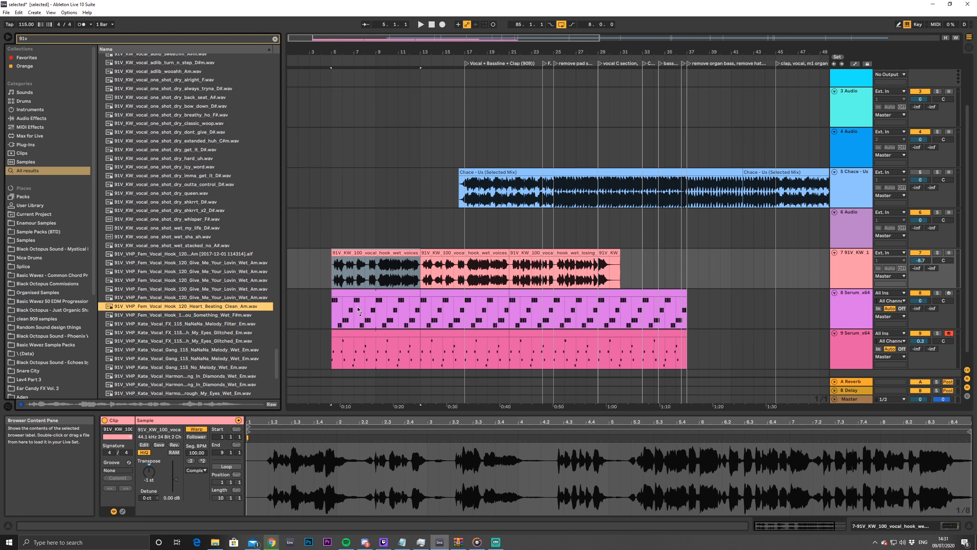
drag(357, 310, 619, 281)
key(space)
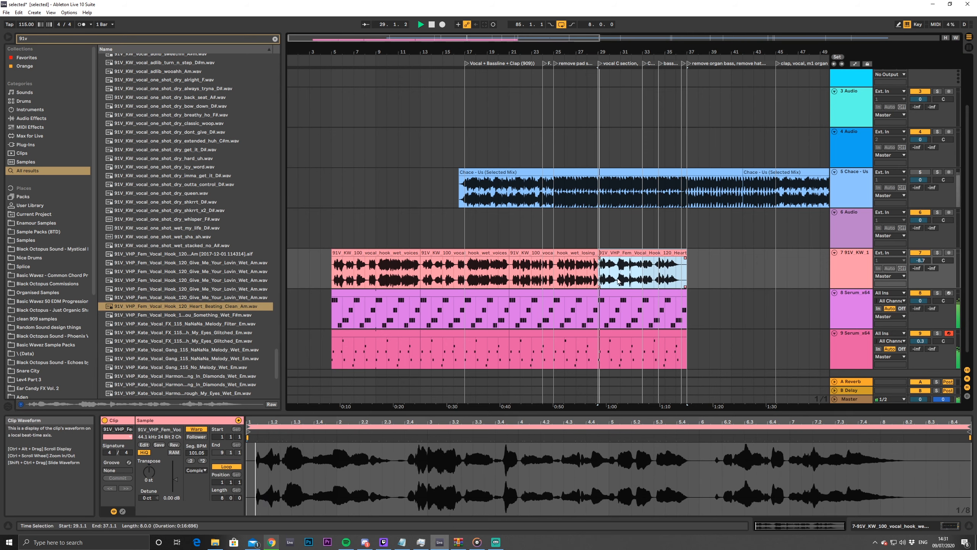
Re-warp the Heart Beating vocal hook clip at bar 29 with a segment BPM of 120 and play it back
click(196, 429)
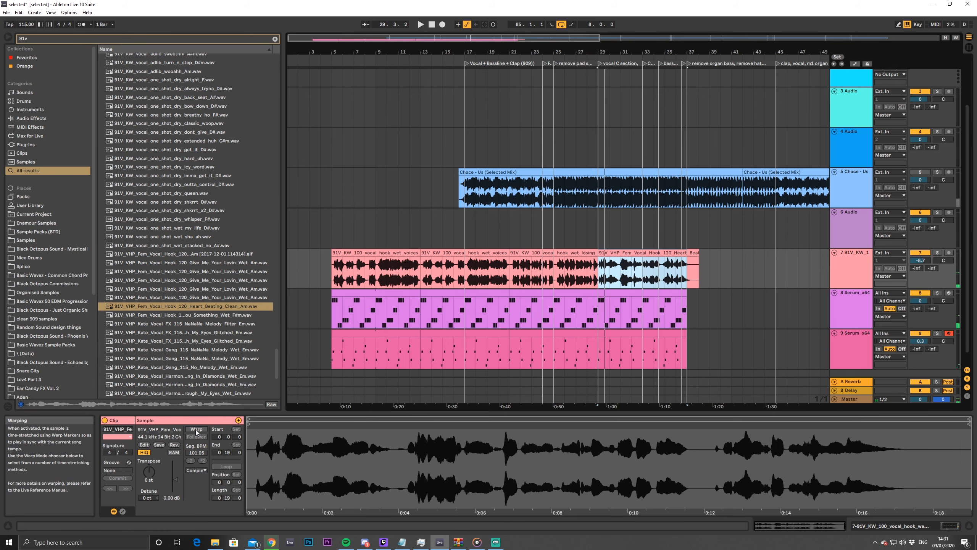
click(199, 457)
text(120)
key(Return)
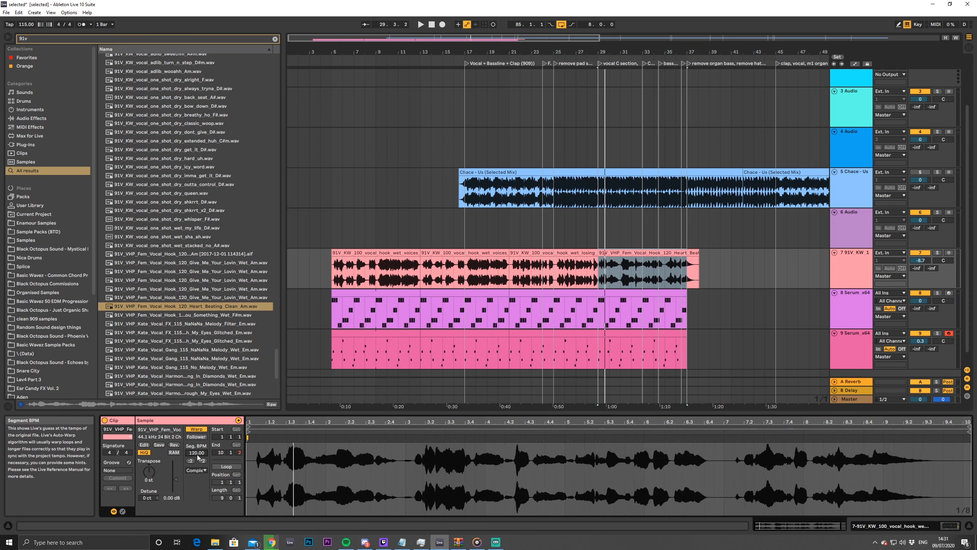
key(space)
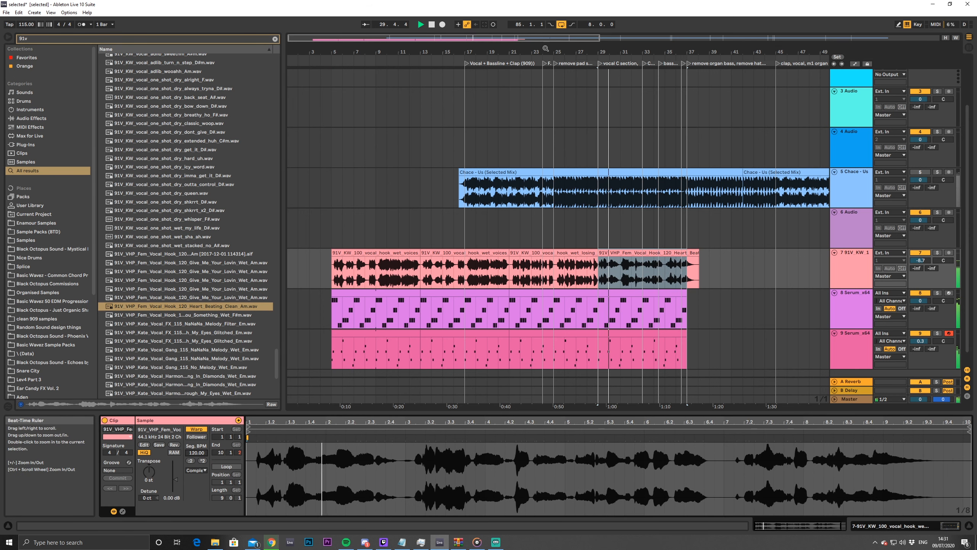
drag(546, 38, 530, 75)
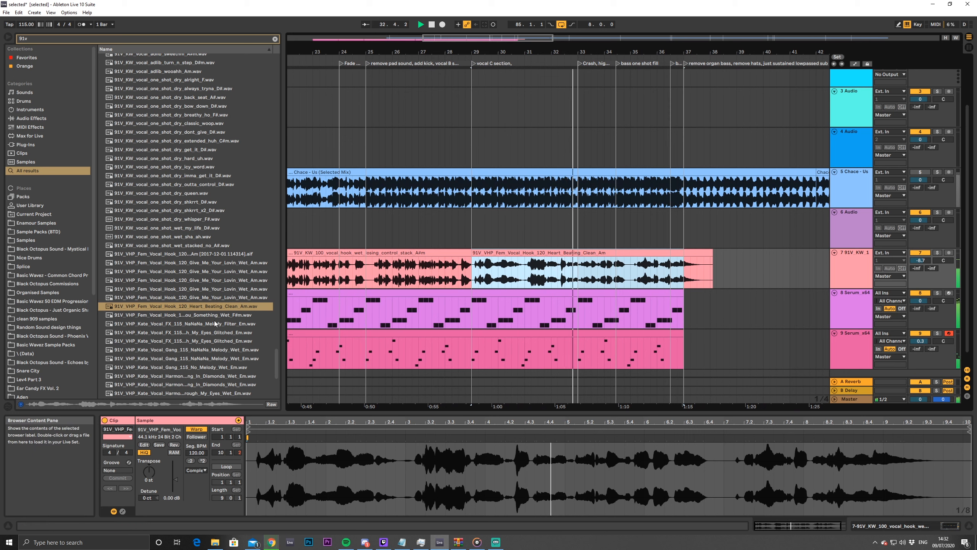
Audition the VHP vocal hook, FX, gang and harmony samples among the 91v search results
click(190, 315)
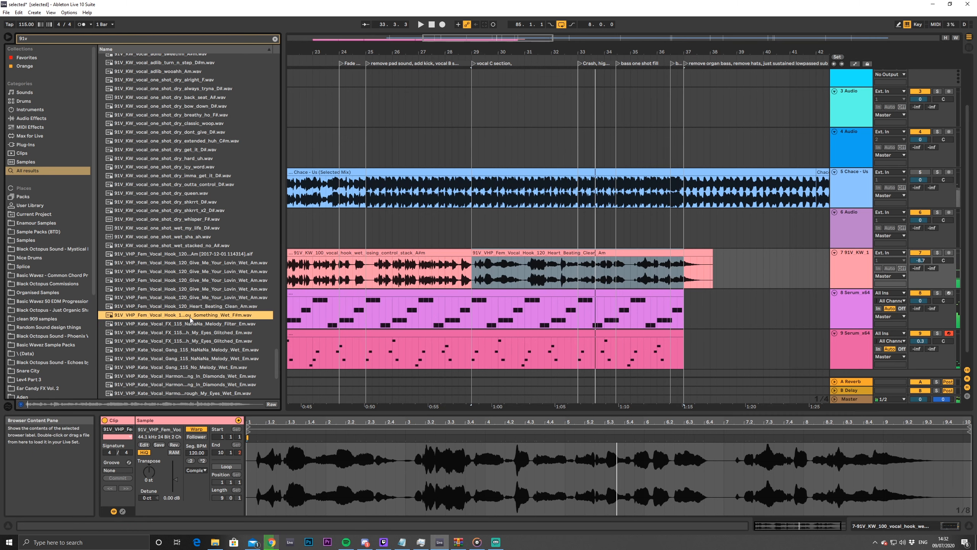
click(142, 326)
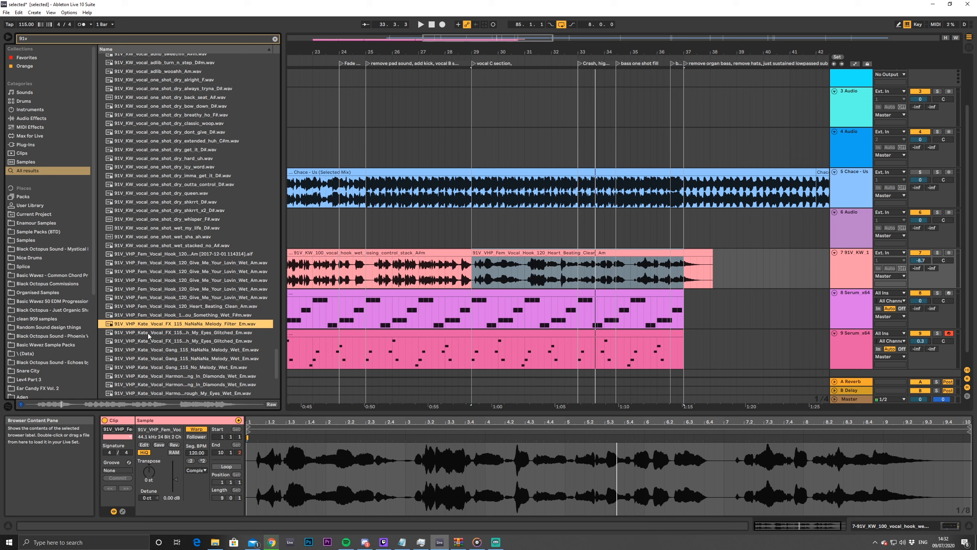
click(148, 332)
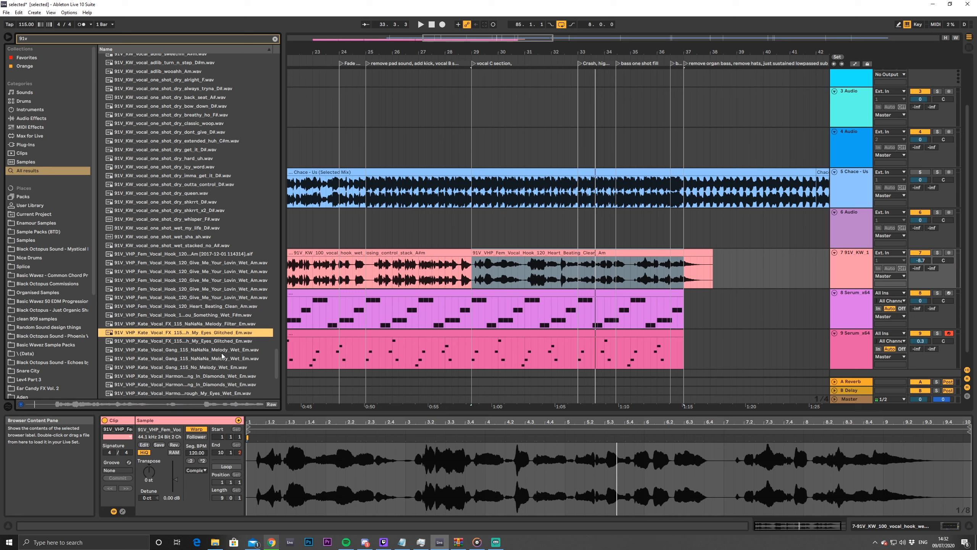
click(174, 350)
scroll(183, 364, down, 2)
click(177, 343)
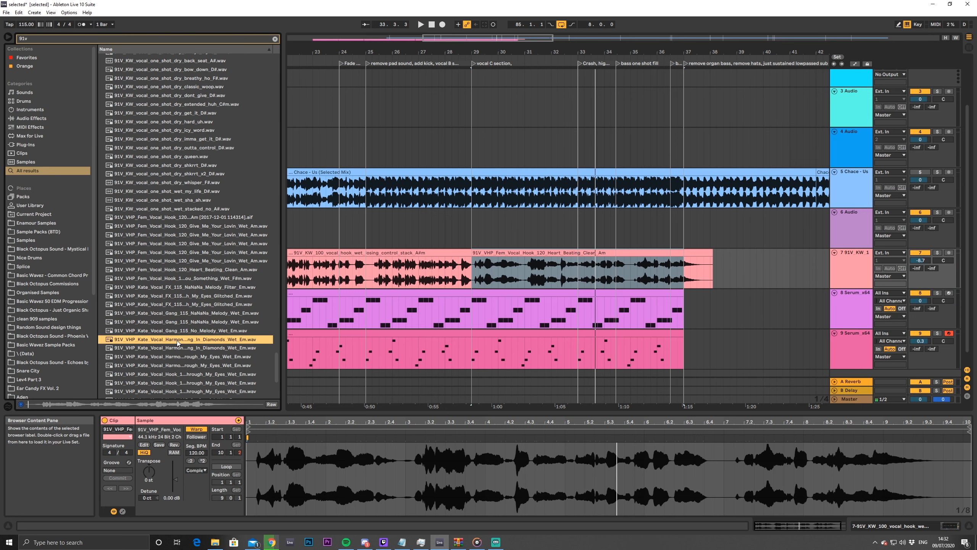
scroll(177, 345, down, 2)
scroll(169, 343, down, 1)
click(163, 322)
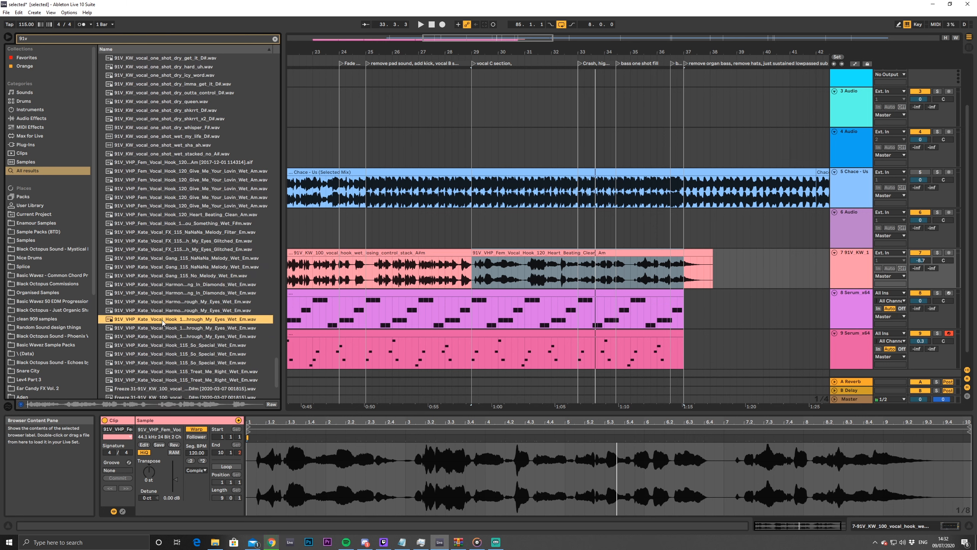
click(178, 310)
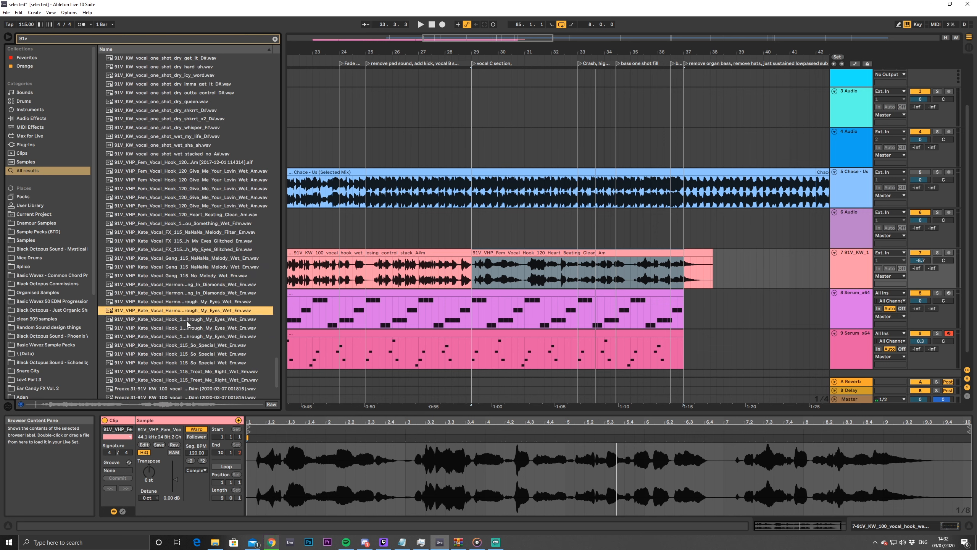
scroll(187, 324, down, 5)
click(183, 317)
scroll(182, 324, down, 1)
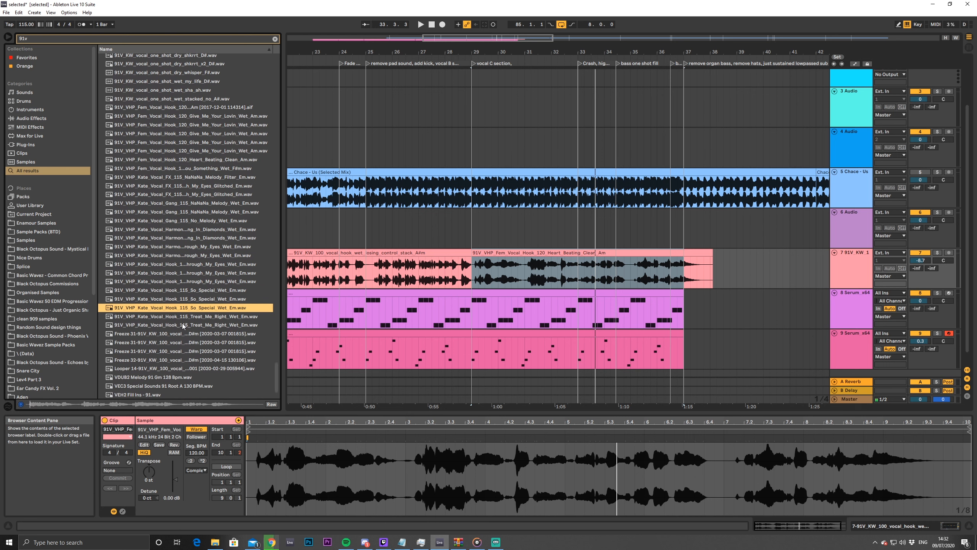
scroll(181, 324, down, 1)
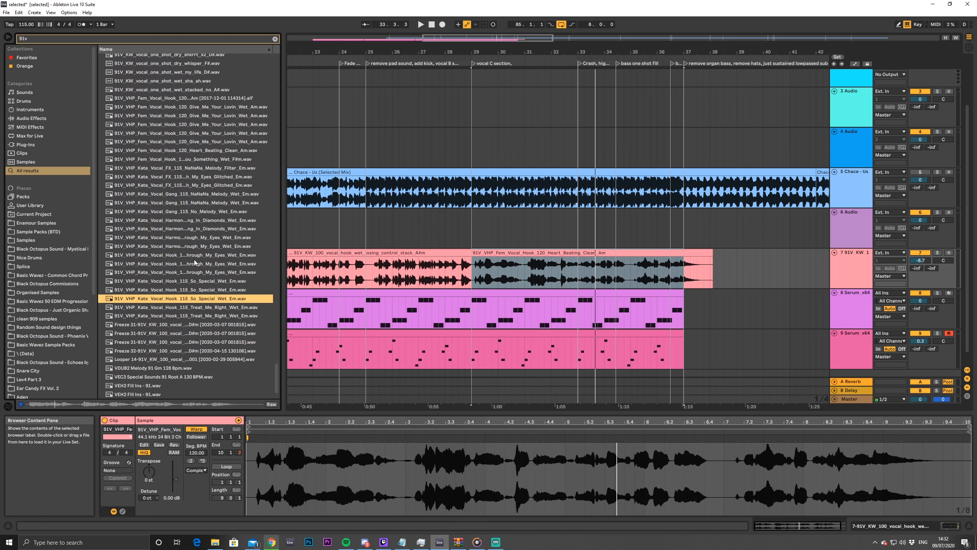
Place the Vocal Harmony 115 Through My Eyes sample at bar 29 on track 7 and play it in context
click(193, 237)
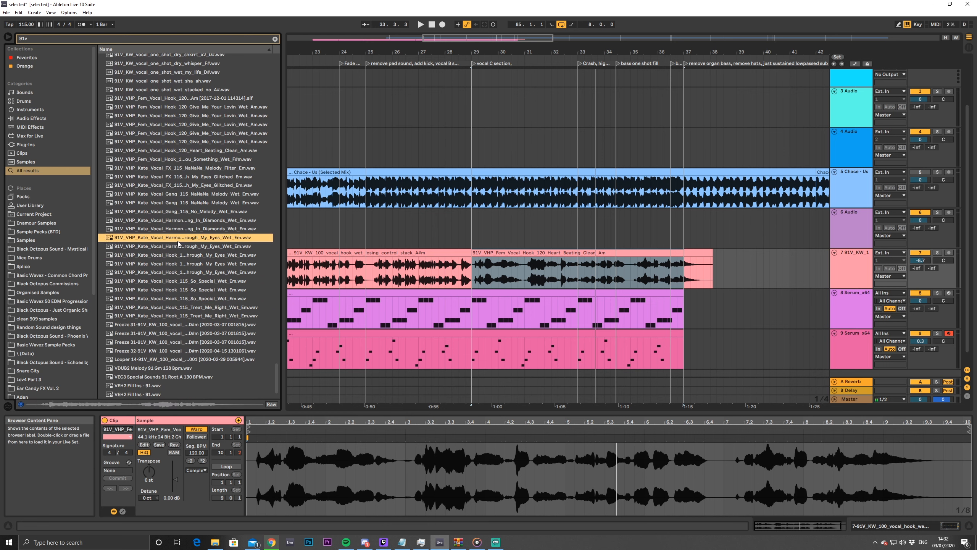
drag(178, 243, 473, 278)
key(space)
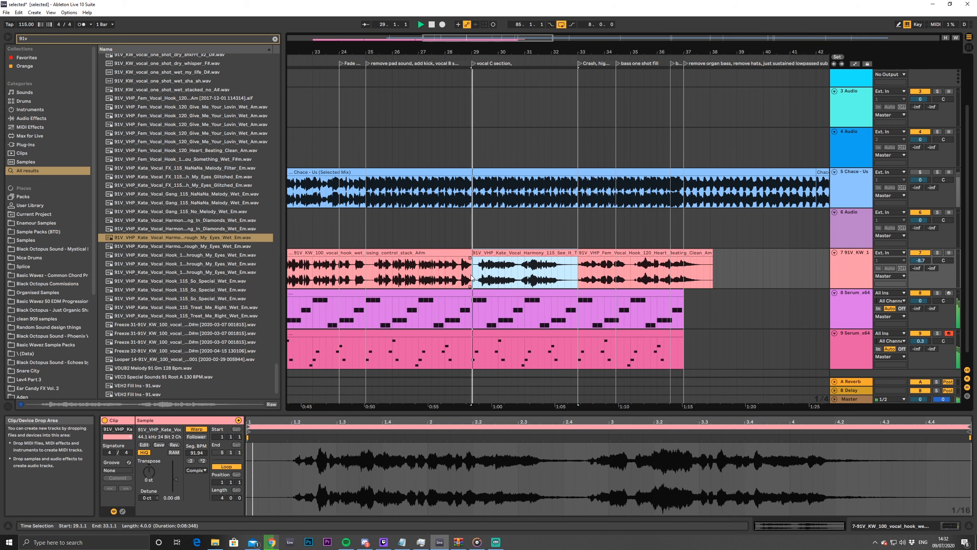
key(space)
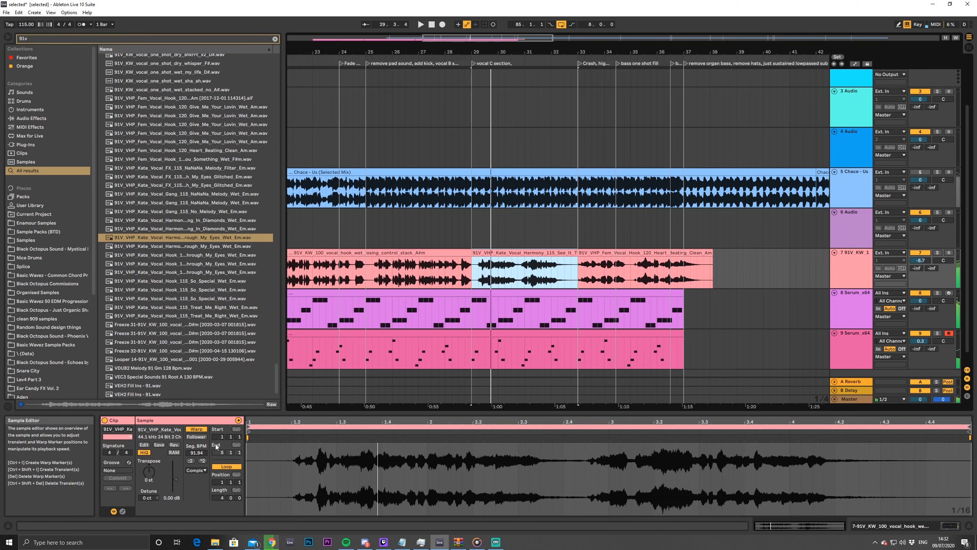
Warp the harmony clip at a segment BPM of 115, transpose it by 5 st and use the Complex Pro warp mode
click(200, 430)
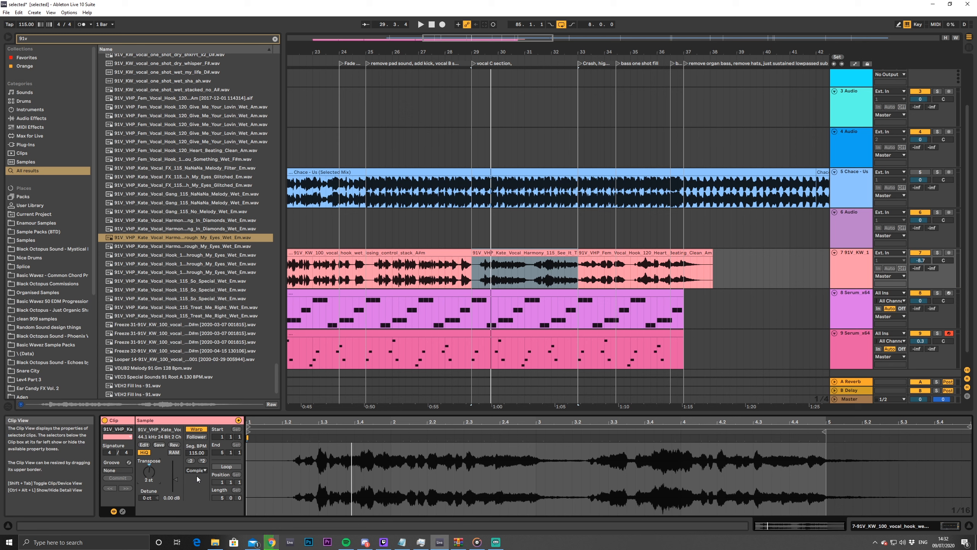
key(Up)
key(space)
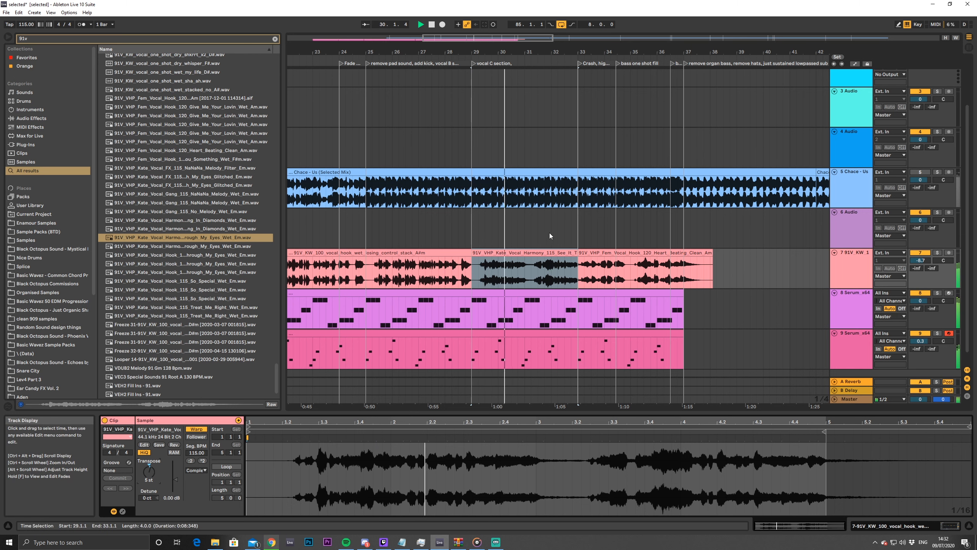
click(196, 470)
click(203, 518)
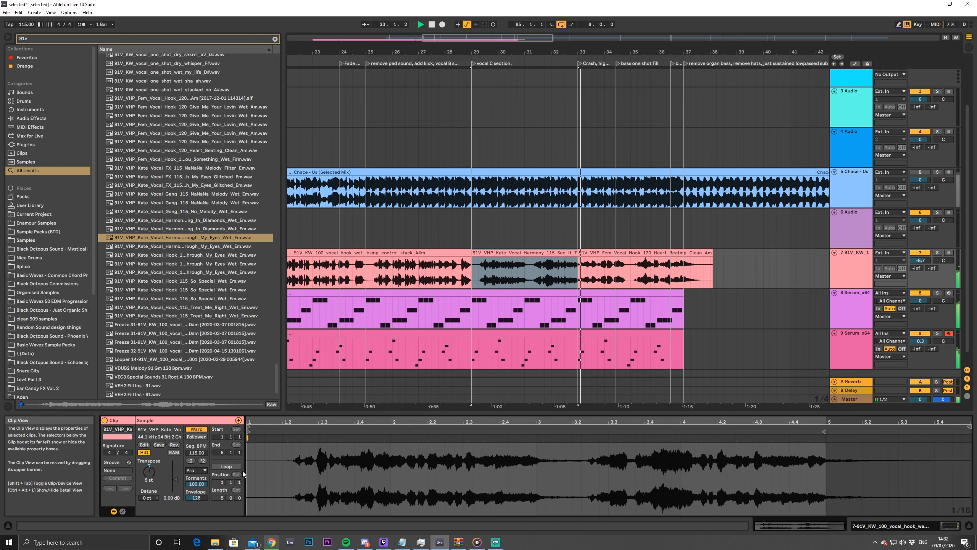
Stop playback and delete the harmony and Heart Beating clips from track 7 starting at bar 29
click(558, 253)
key(space)
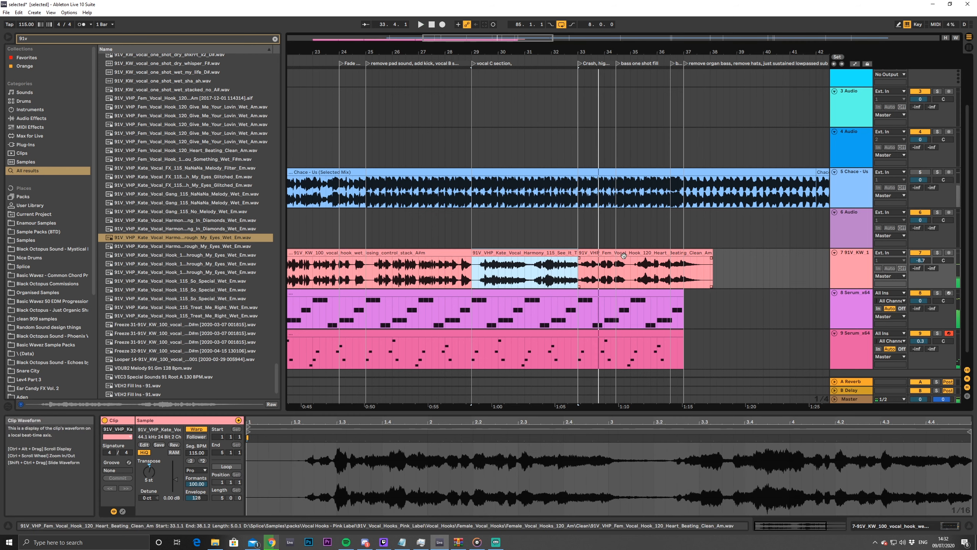
shift+click(600, 253)
key(Delete)
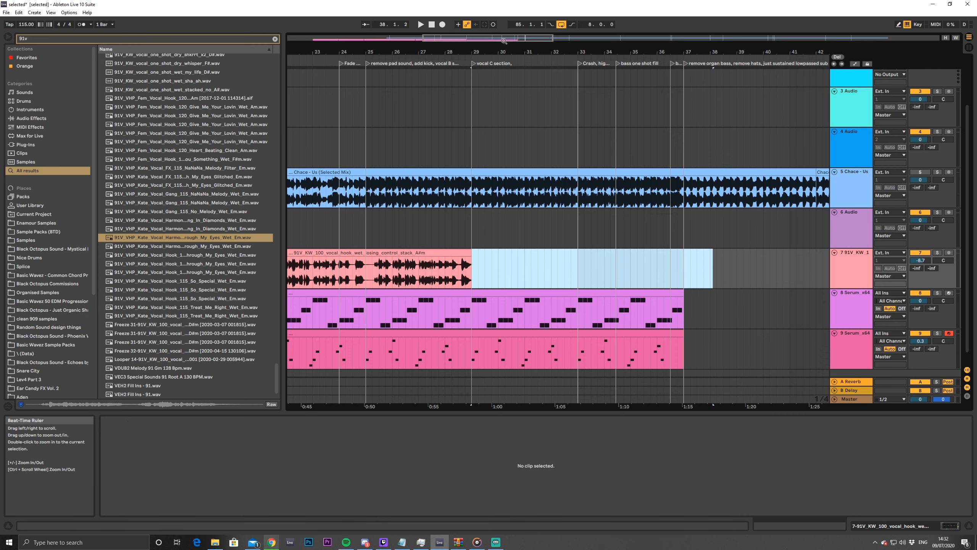
drag(504, 40, 453, 31)
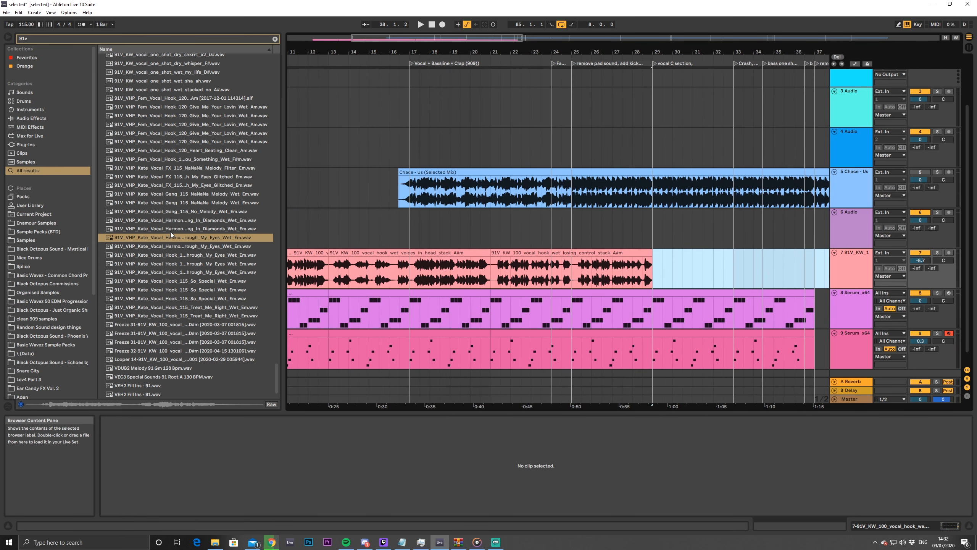
Place the 91V_KW_100_vocal_phrase_wet_nobody_like_u sample at bar 29 on track 7, transpose it by -1 st and play it back
scroll(172, 236, up, 12)
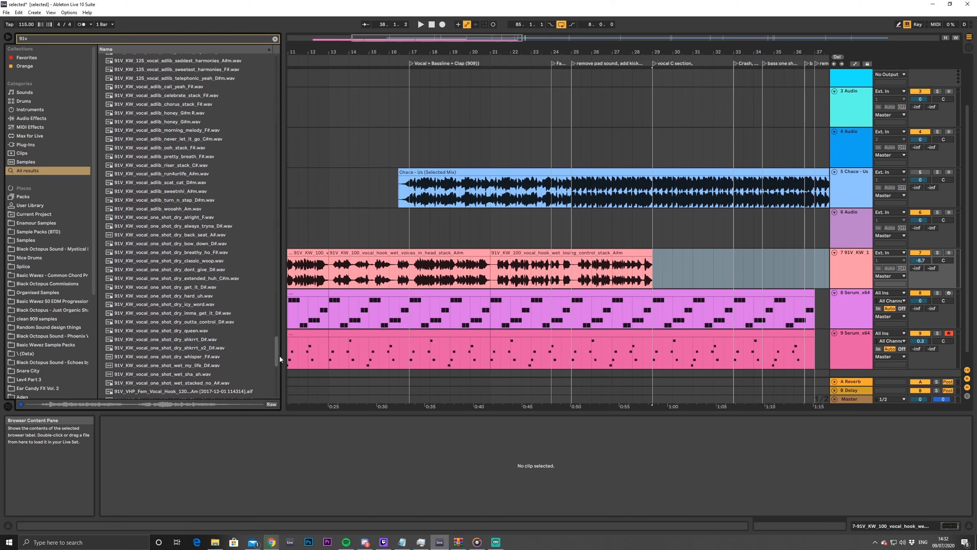
drag(279, 356, 276, 315)
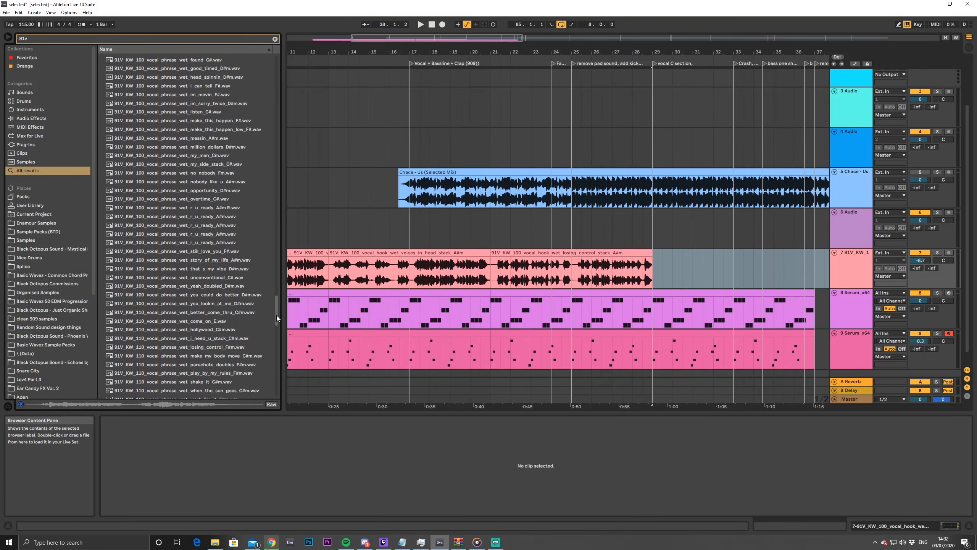
click(213, 182)
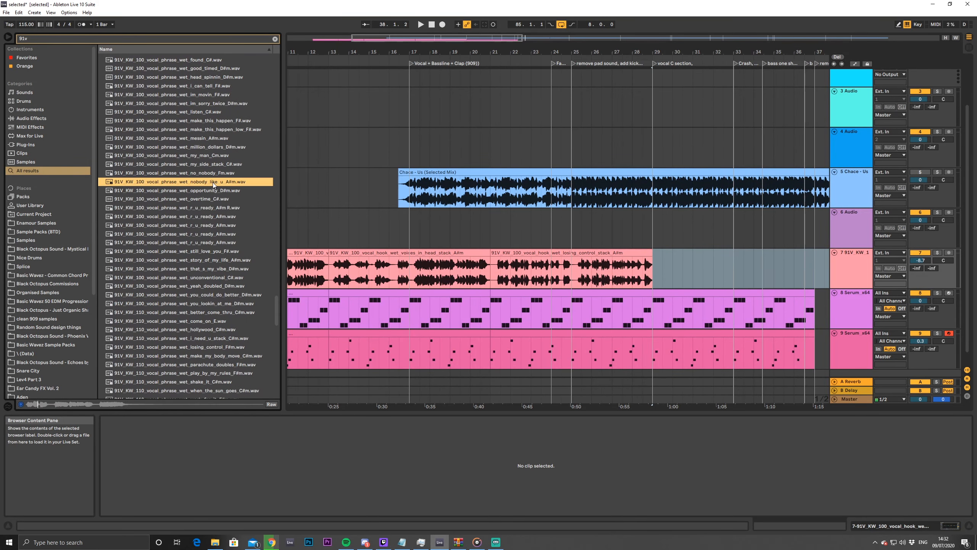
drag(178, 181, 655, 284)
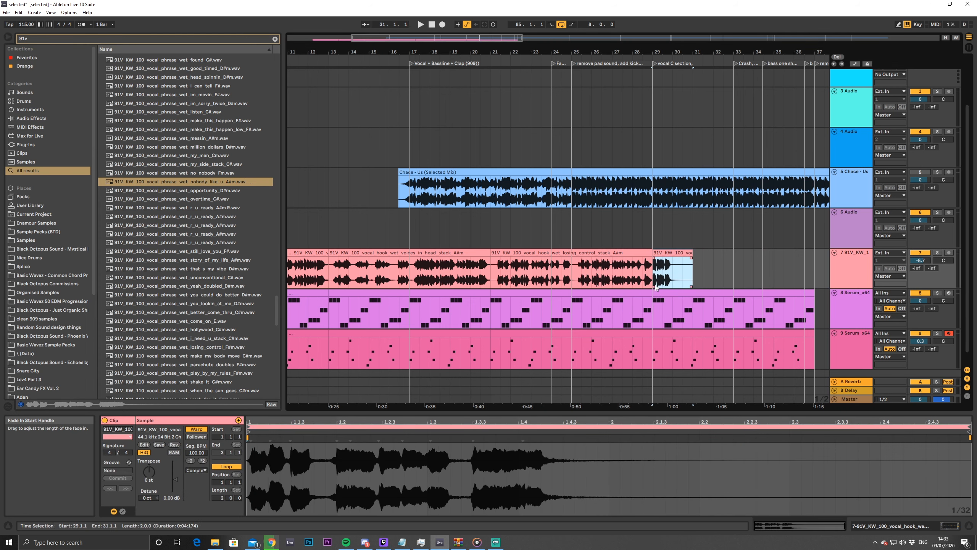
key(space)
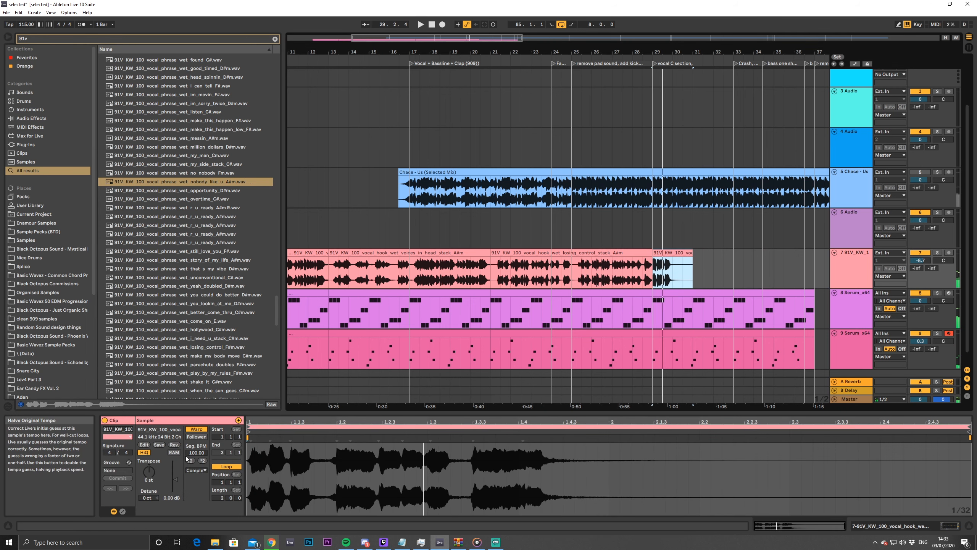
drag(148, 467, 149, 470)
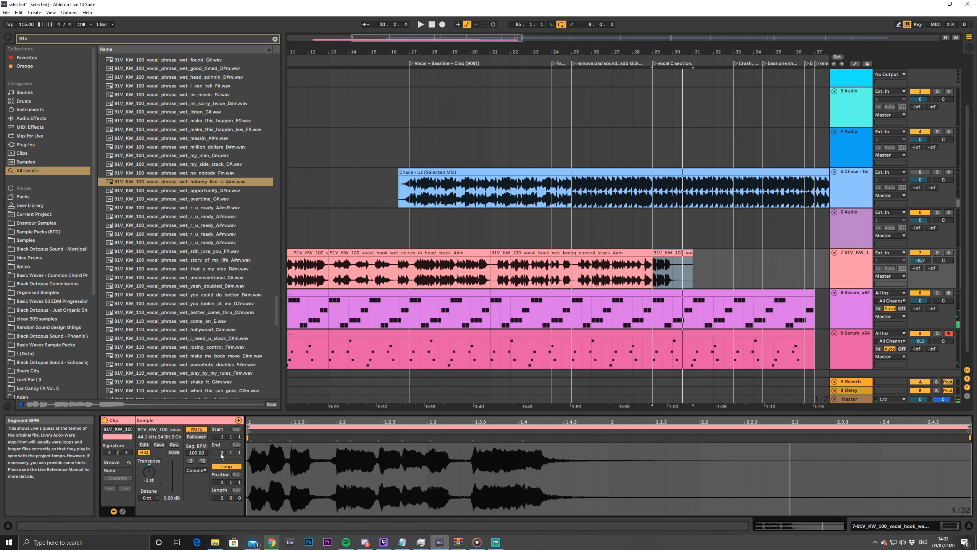
key(space)
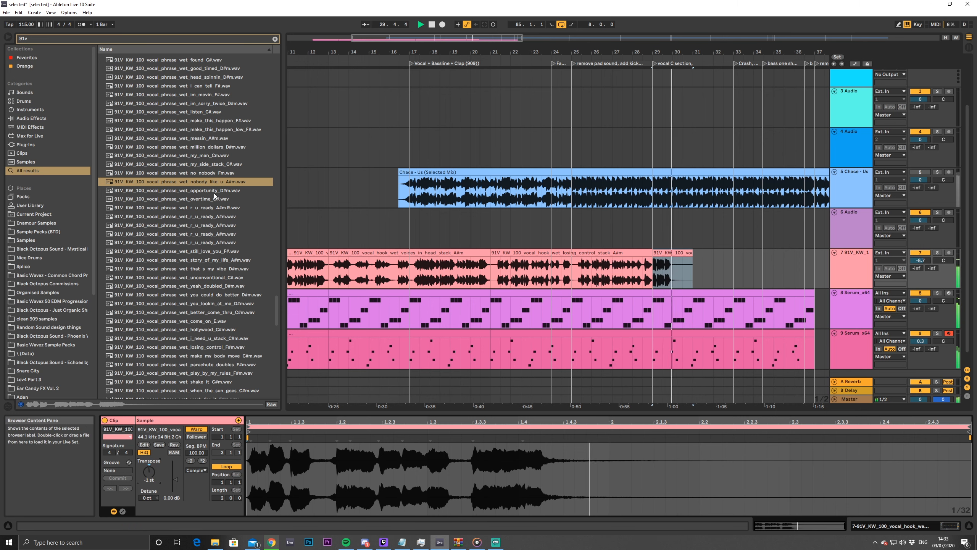
Preview the vocal_phrase_wet_opportunity sample, then mute Serum track 9 and replay the vocal from bar 29
click(201, 191)
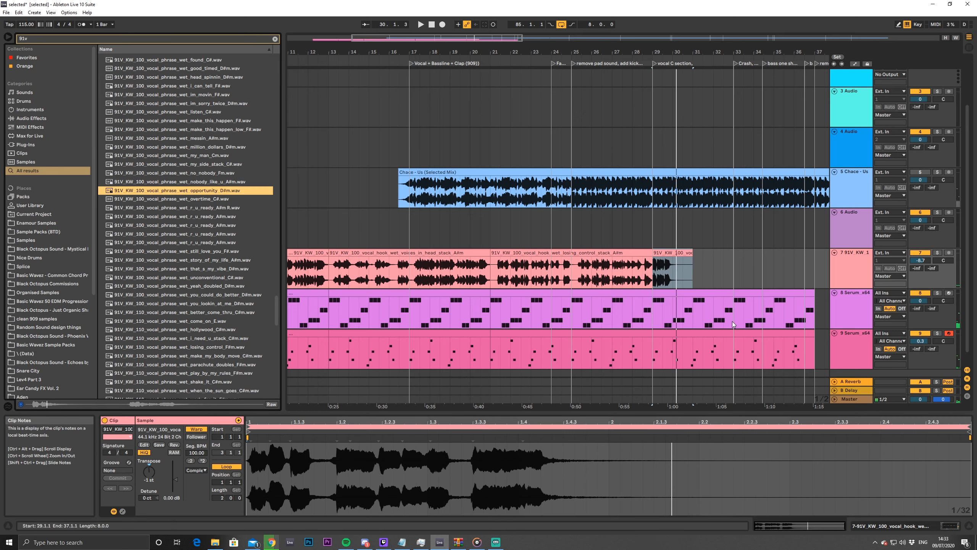
click(921, 333)
key(space)
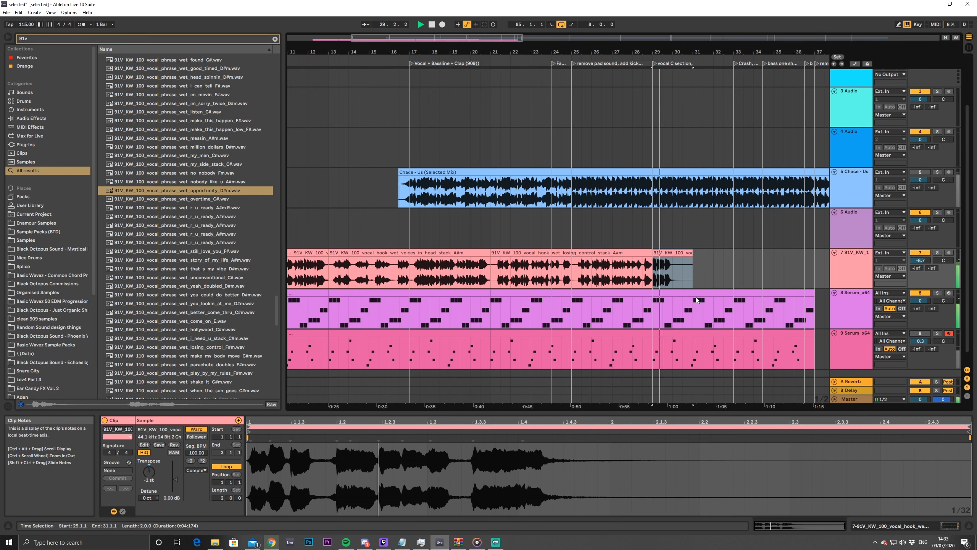
Audition the neighbouring vocal phrases and place vocal_phrase_wet_no_nobody_Fm at bar 31 on track 7
click(200, 200)
click(207, 182)
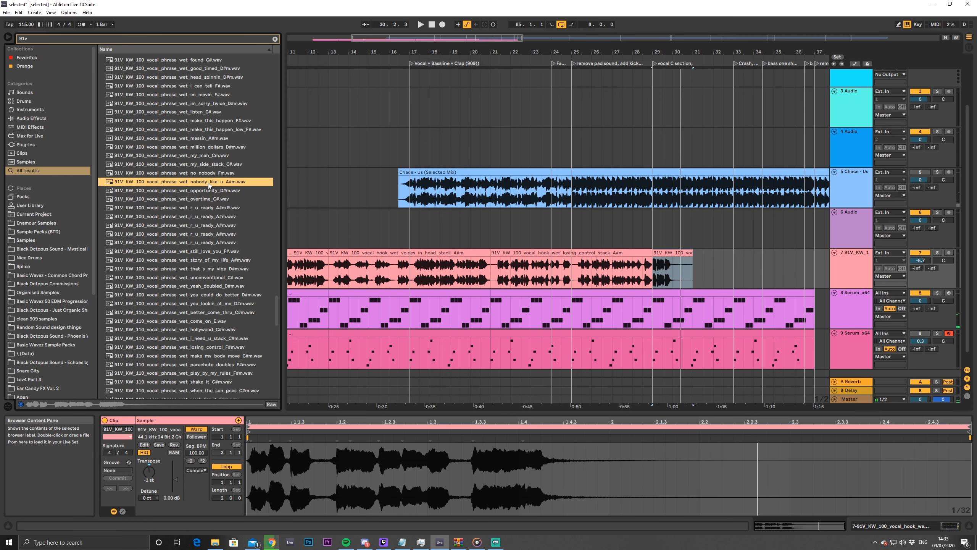
click(205, 173)
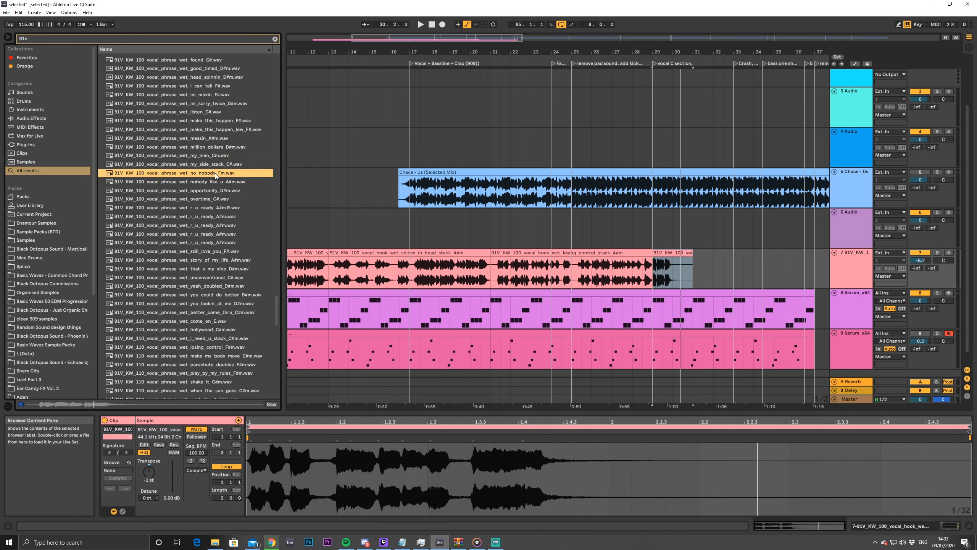
drag(198, 173, 695, 271)
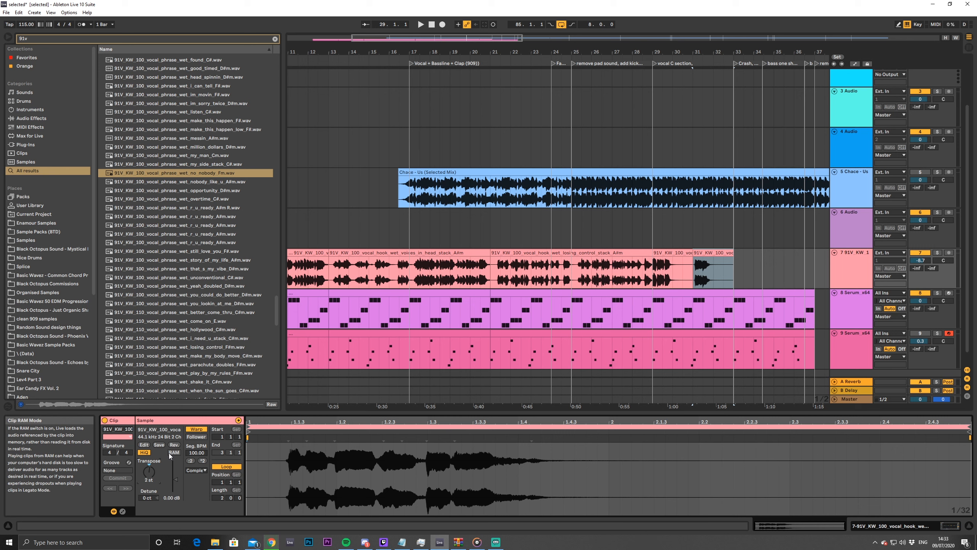
Transpose the no_nobody clip to 4 st during playback and set the playback position to bar 29
key(space)
key(Up)
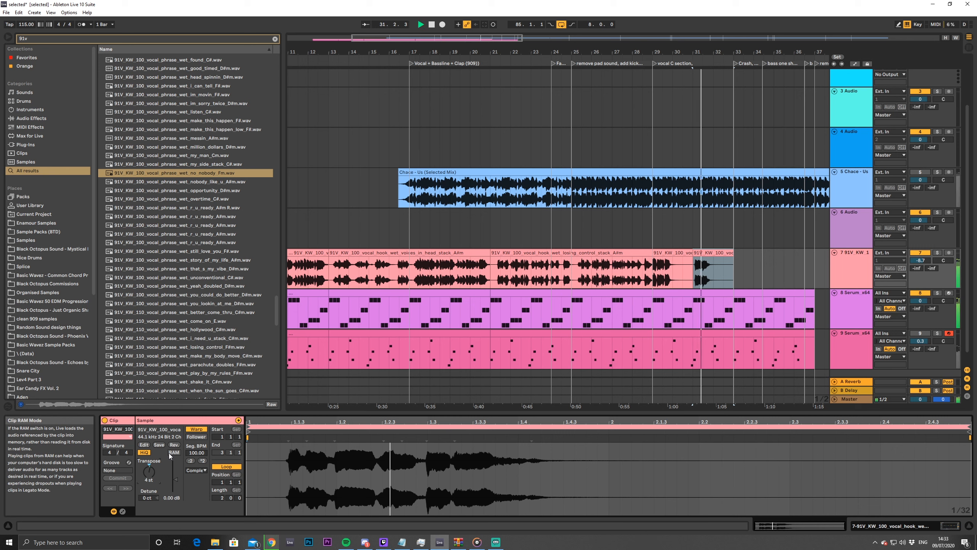
click(644, 275)
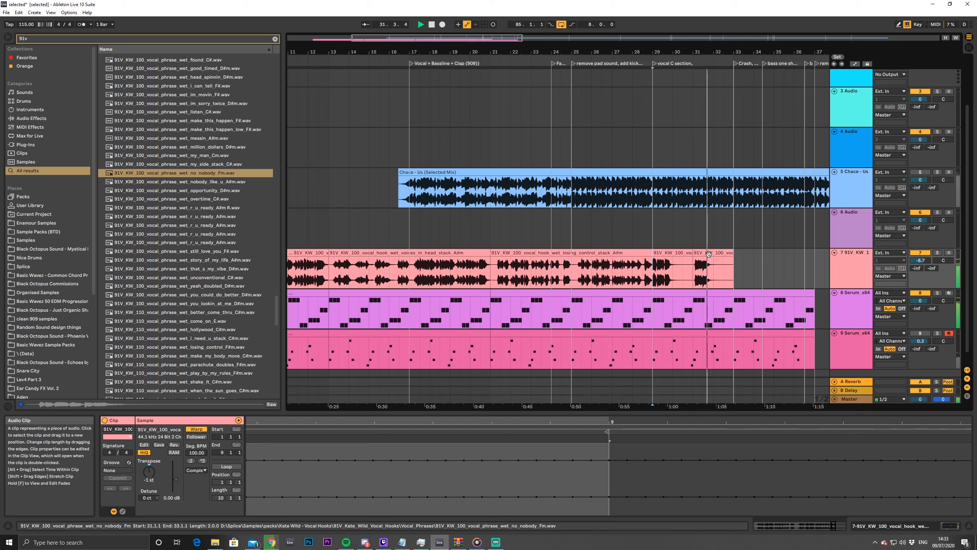
Start playback from bar 29 and switch the no_nobody clip's warp mode to Complex Pro
key(space)
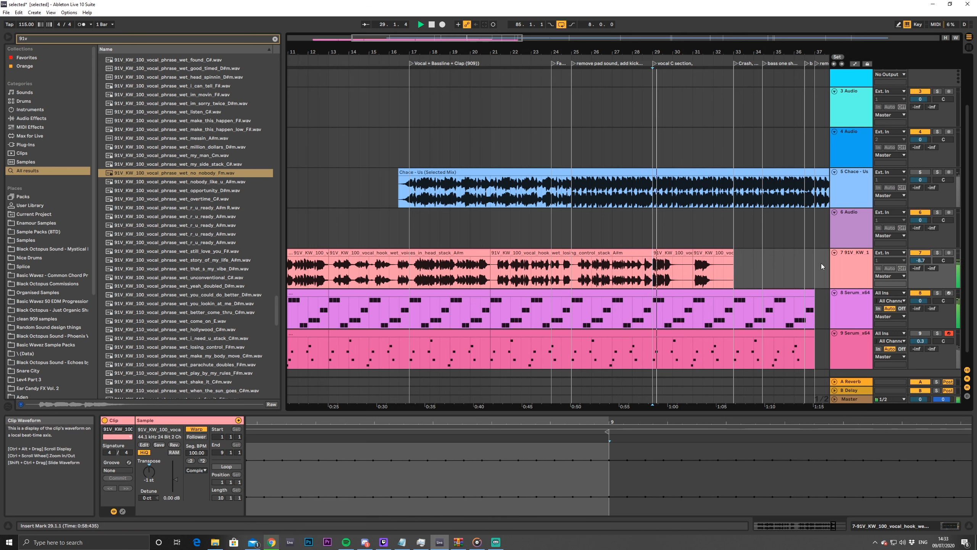
click(721, 259)
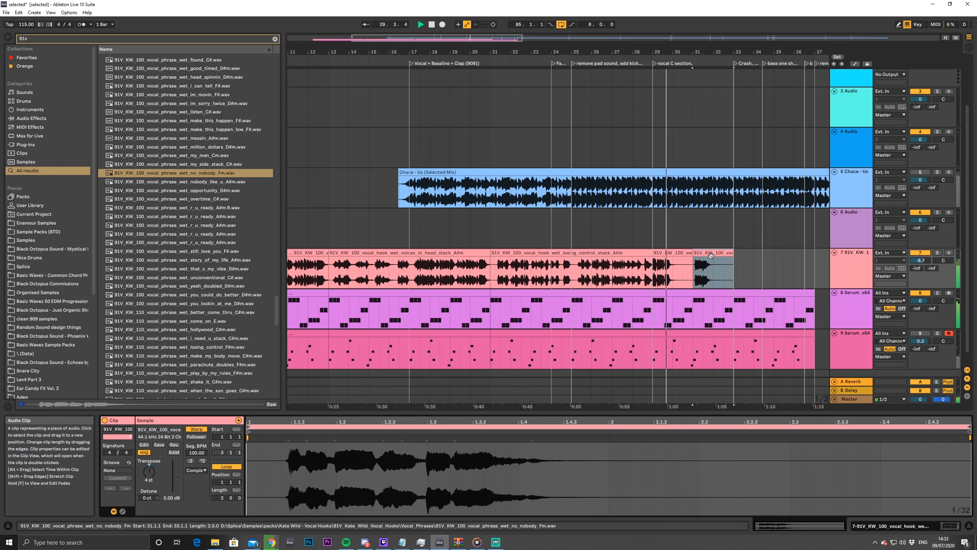
click(194, 470)
click(196, 512)
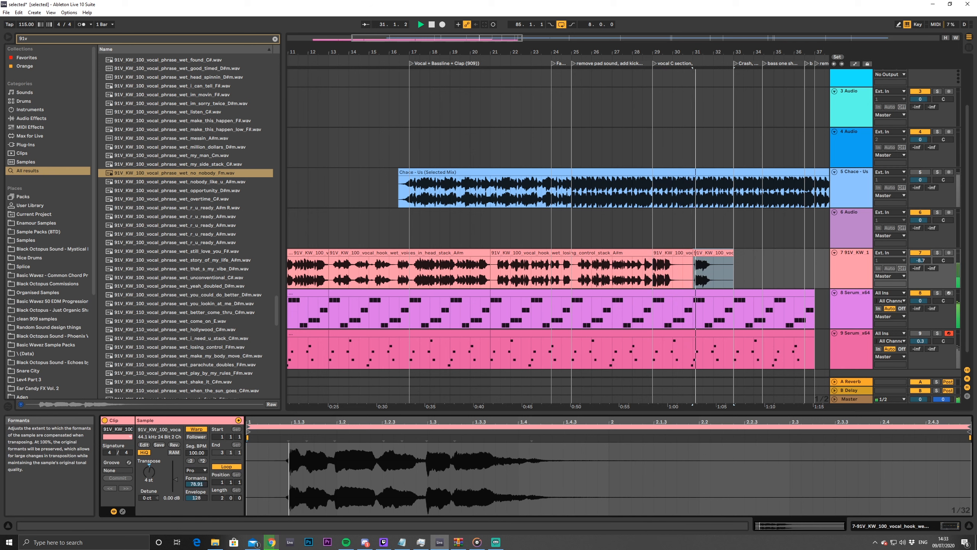
Tune the no_nobody clip's warp settings by ear during playback, ending with Formants at 32.81 and Envelope at 151
drag(197, 486, 197, 484)
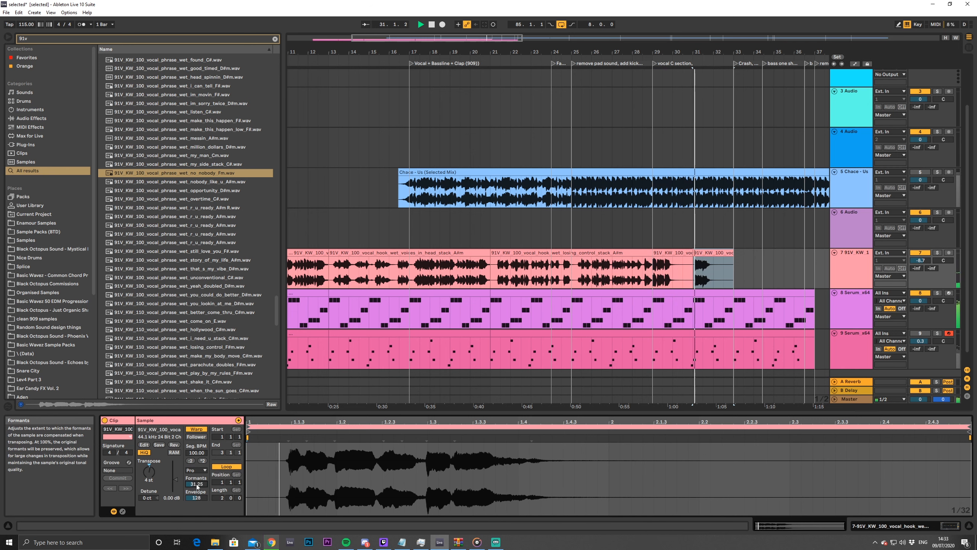
drag(196, 497, 196, 519)
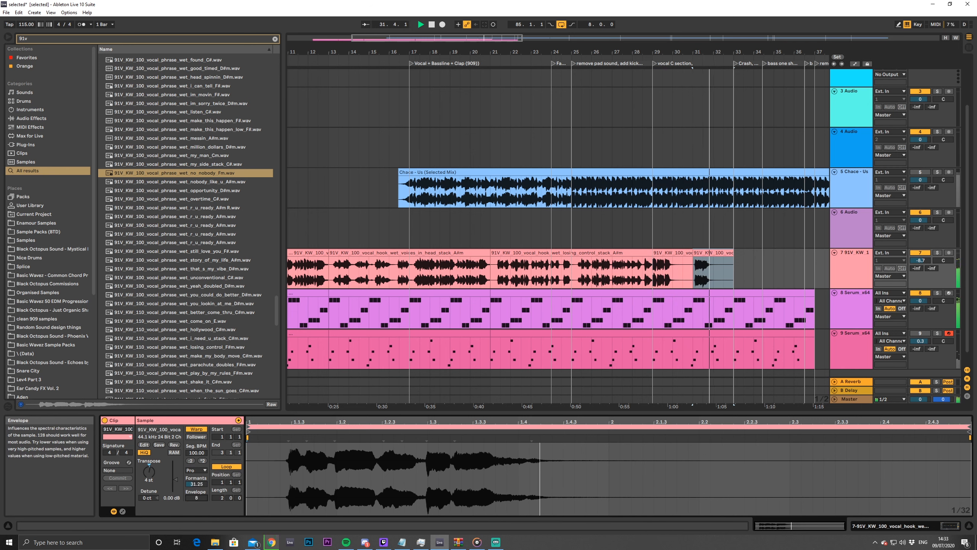
drag(196, 484, 197, 402)
key(space)
key(space)
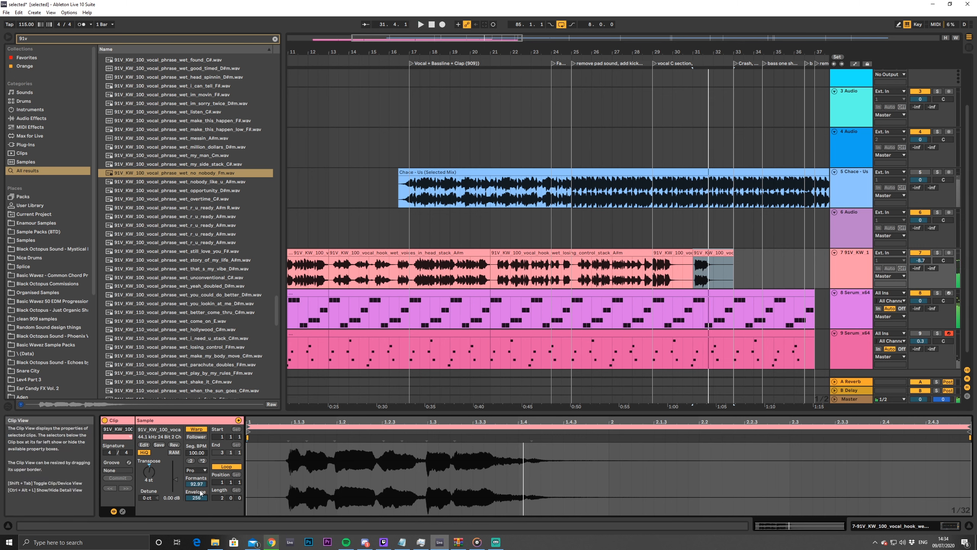
key(space)
mouse_move(197, 484)
mouse_down()
mouse_move(197, 474)
mouse_move(197, 543)
mouse_move(197, 468)
mouse_up()
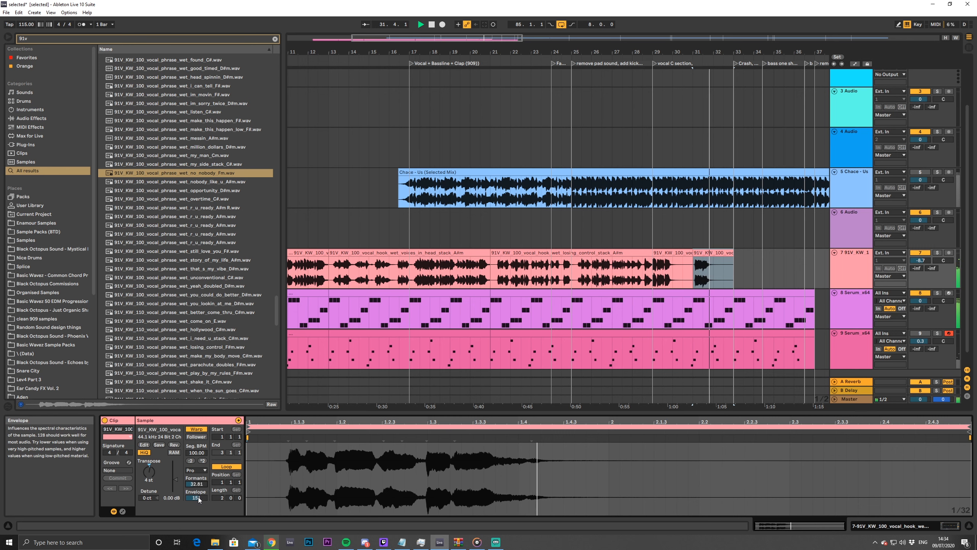
Replay from bar 29 and raise the no_nobody clip's gain to 1.06 dB
click(654, 273)
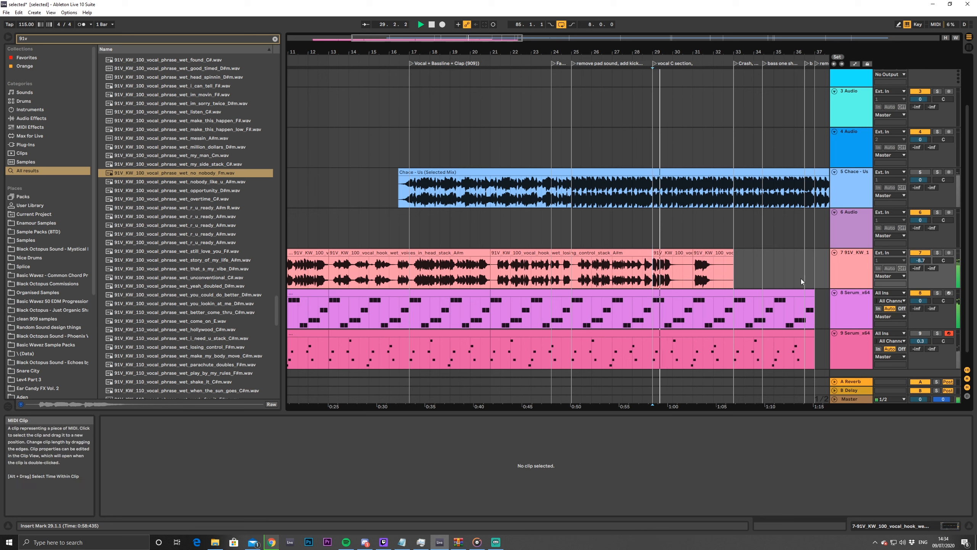
click(714, 269)
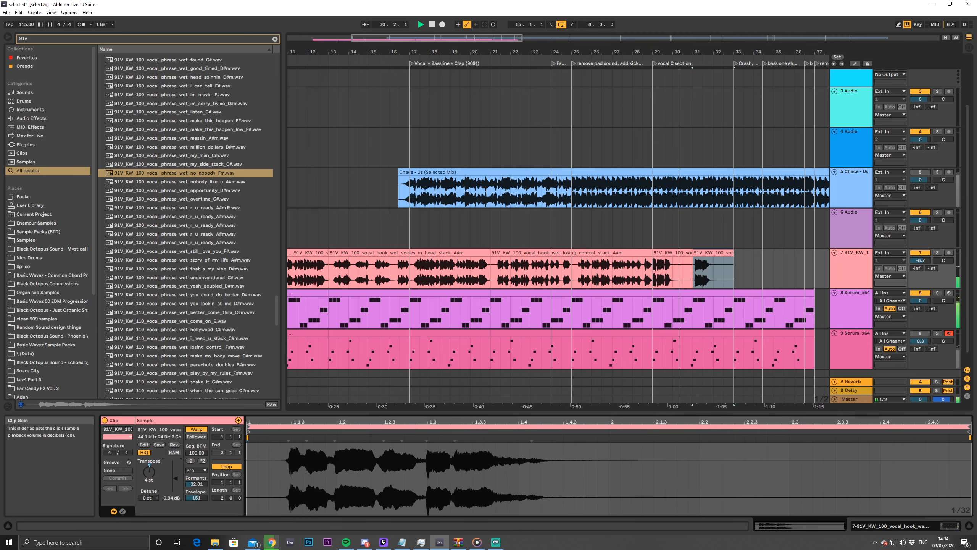
drag(176, 478, 175, 478)
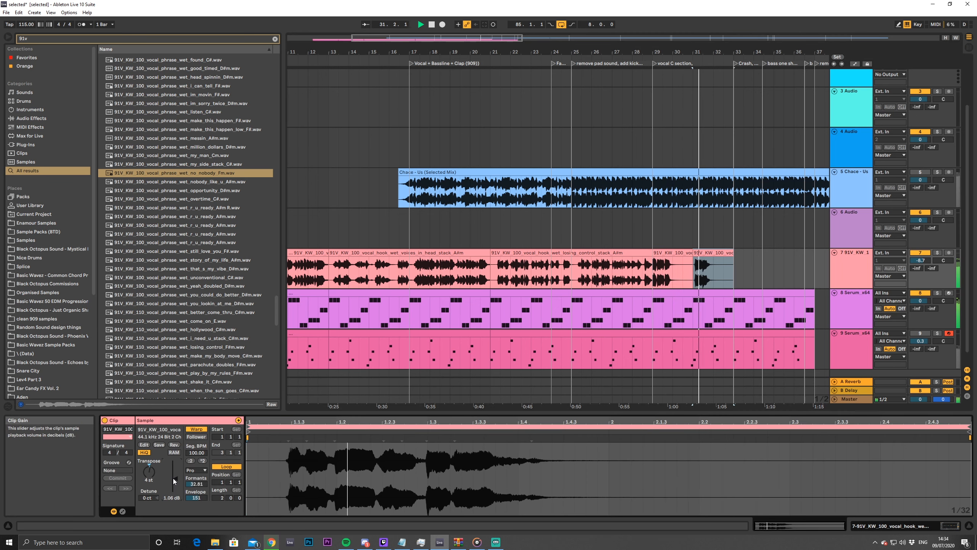
Stop playback and audition the wet vocal phrases from opportunity back to i_can_tell, including my_man, messin, listen and im_sorry_twice
click(197, 190)
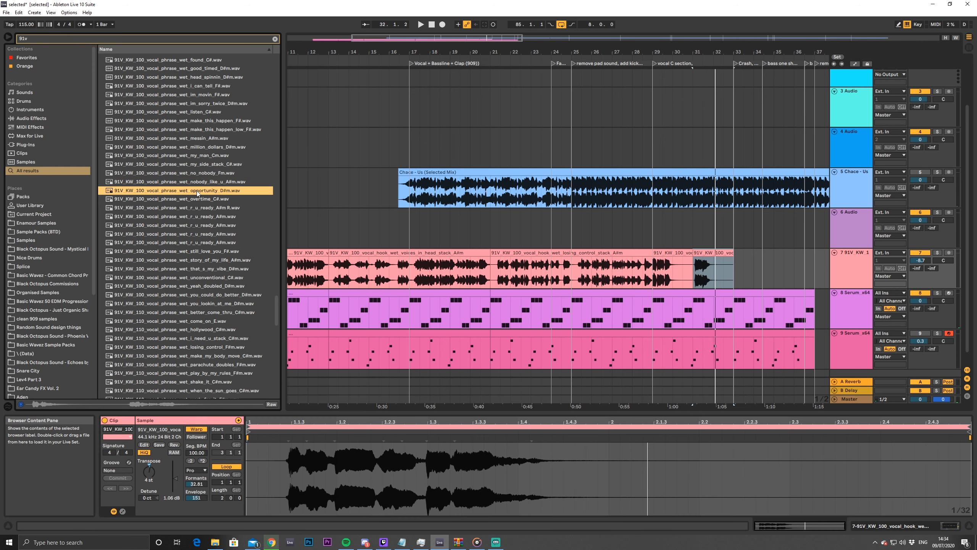
click(201, 155)
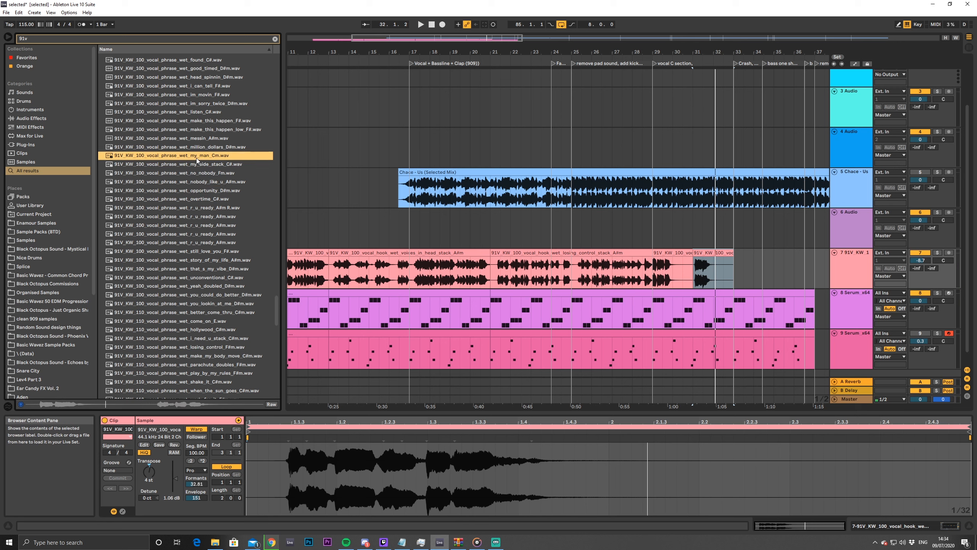
click(200, 138)
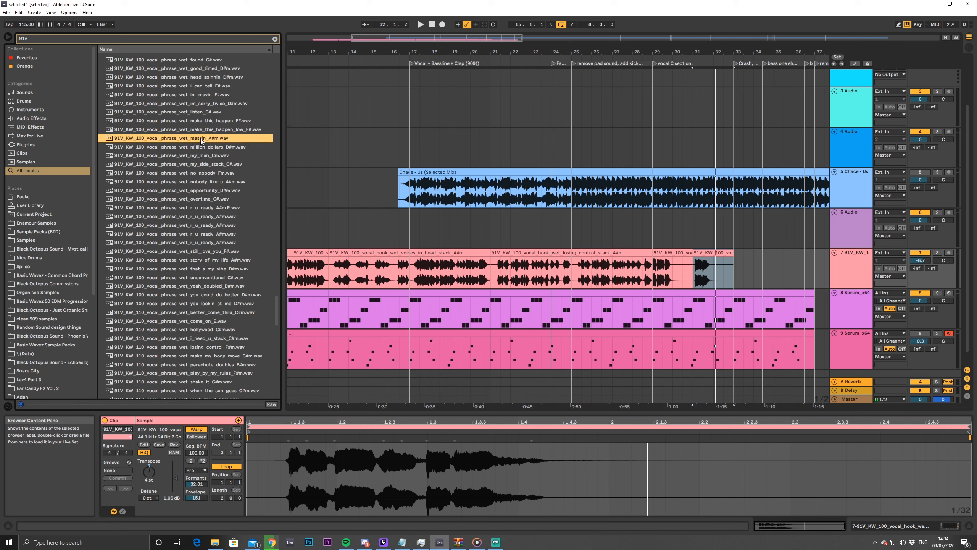
click(207, 130)
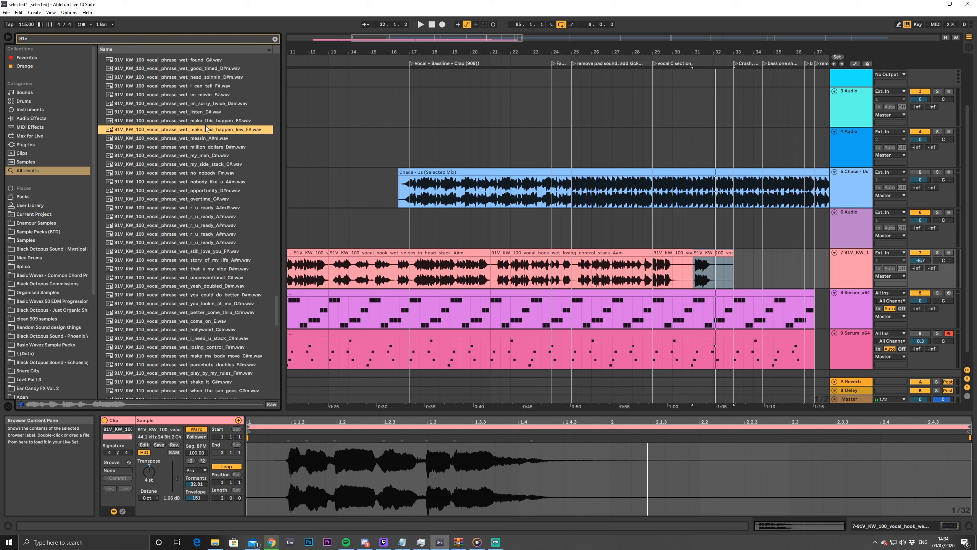
click(207, 111)
click(209, 103)
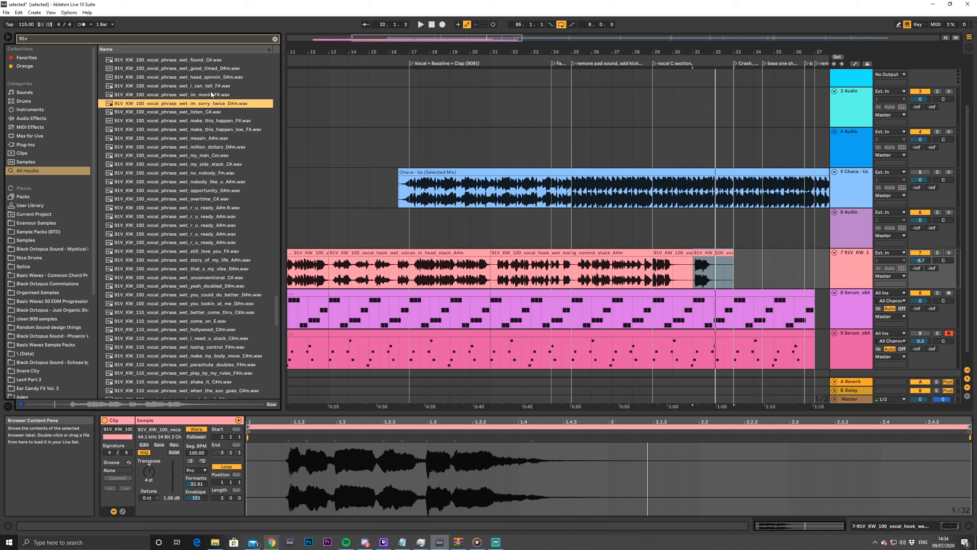
click(204, 95)
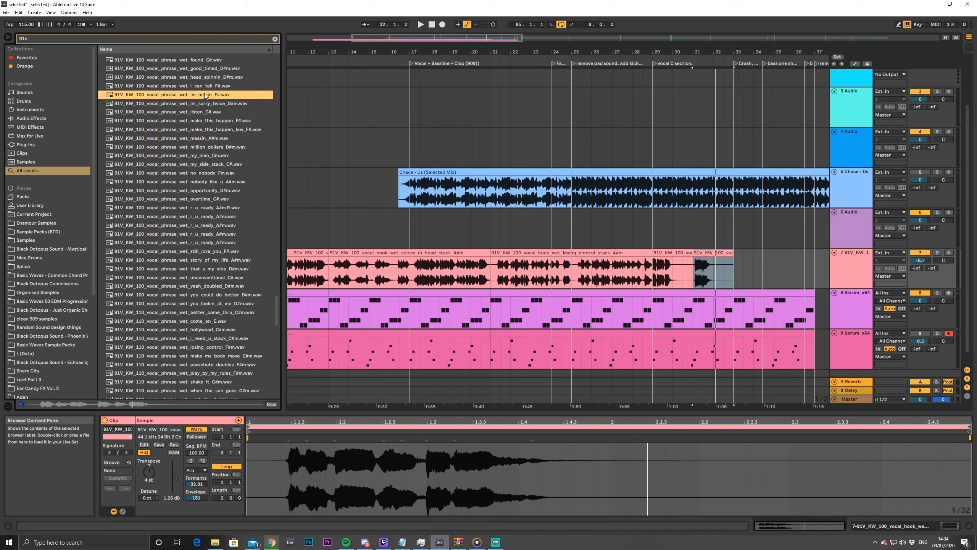
click(210, 84)
Audition the feelin_fire, found, good_timed and head_spinnin wet vocal phrases further back in the sample list
scroll(207, 96, up, 2)
scroll(206, 98, up, 2)
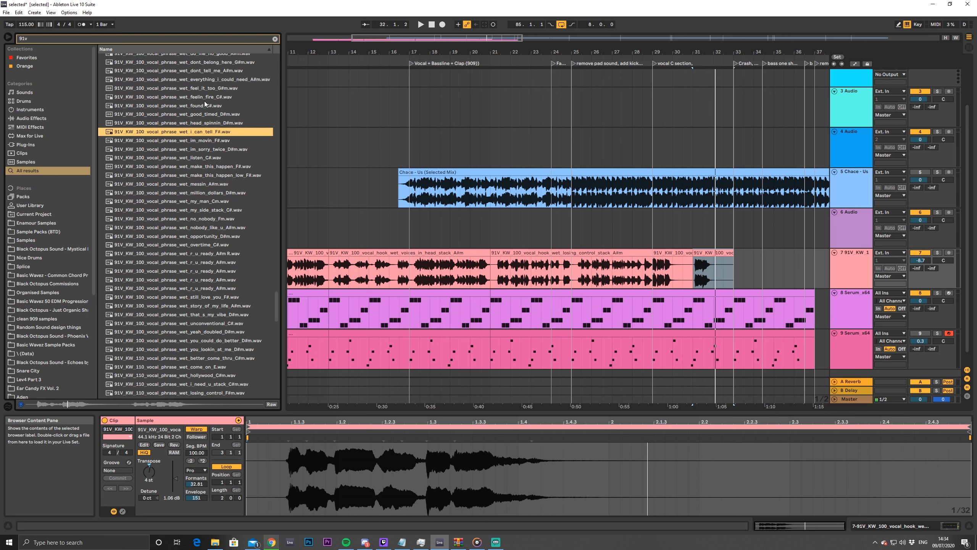
click(203, 96)
click(203, 108)
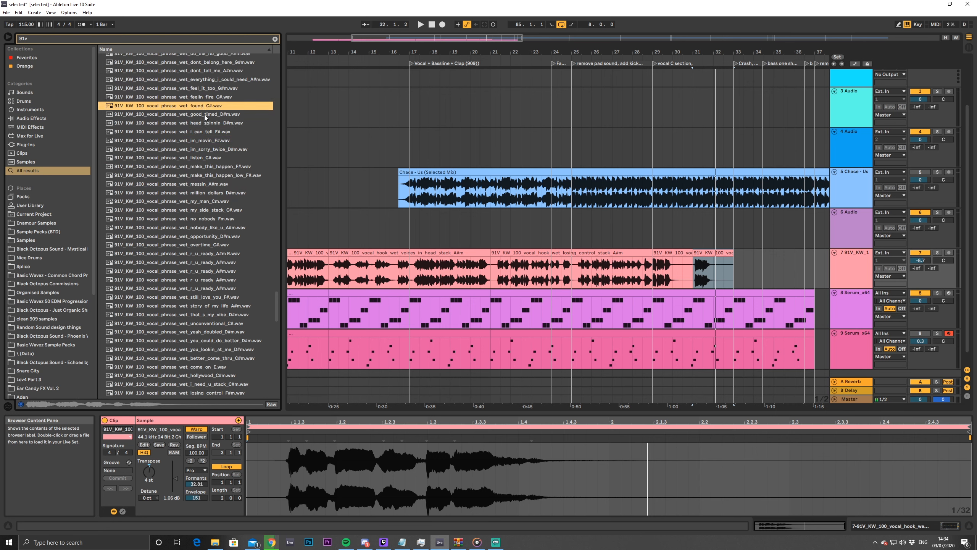
click(205, 114)
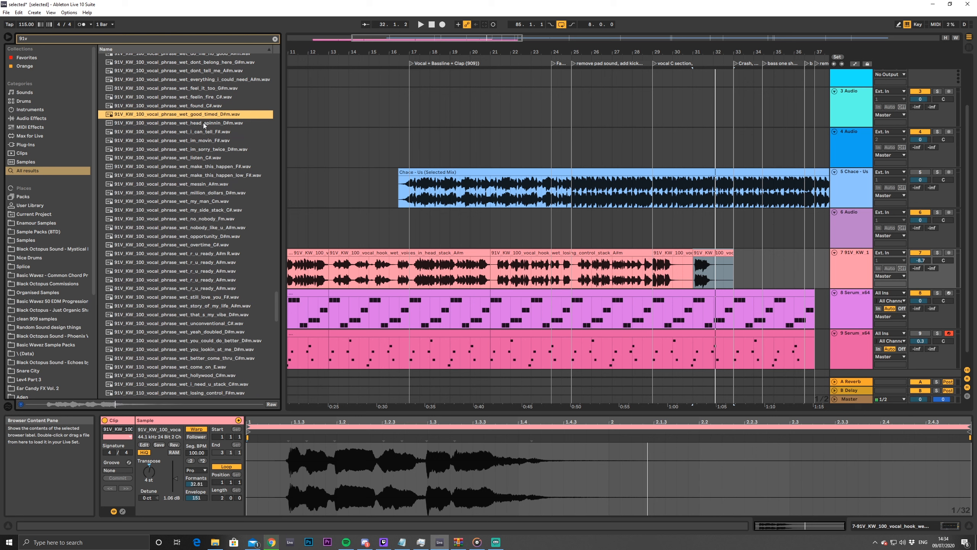
click(204, 123)
scroll(217, 123, up, 3)
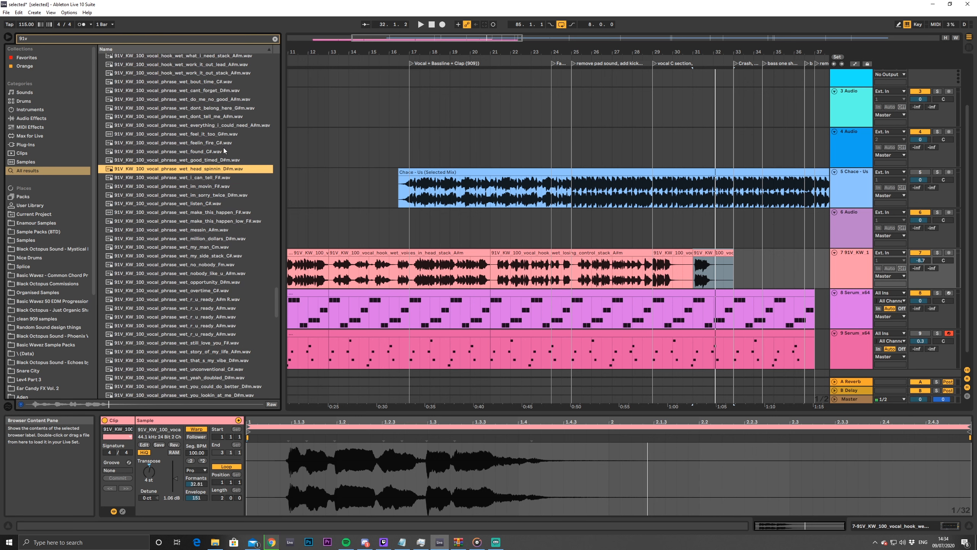
Place 91V_KW_100_vocal_phrase_wet_feel_it_too_G#m at bar 33 on track 7, transpose it to 1 st and play it back
click(212, 135)
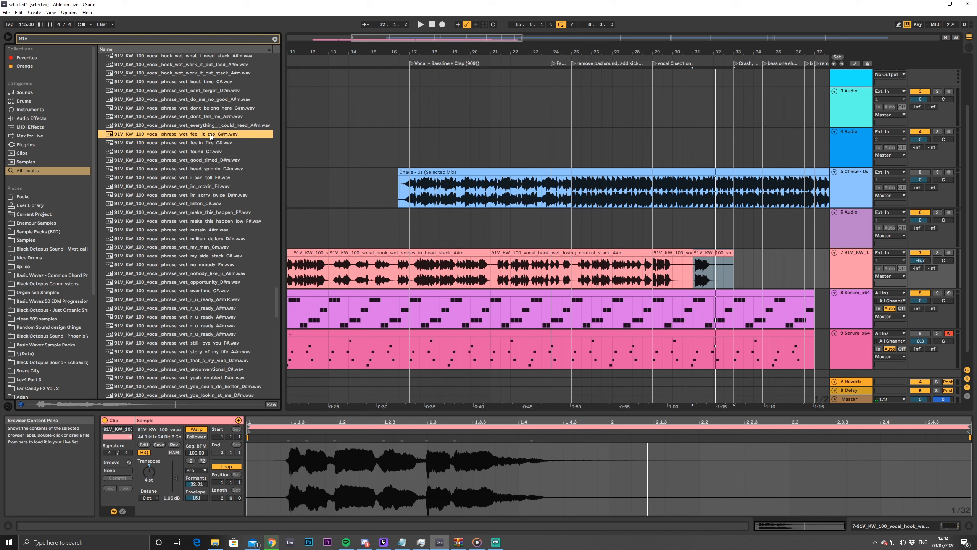
drag(858, 268, 736, 275)
click(149, 477)
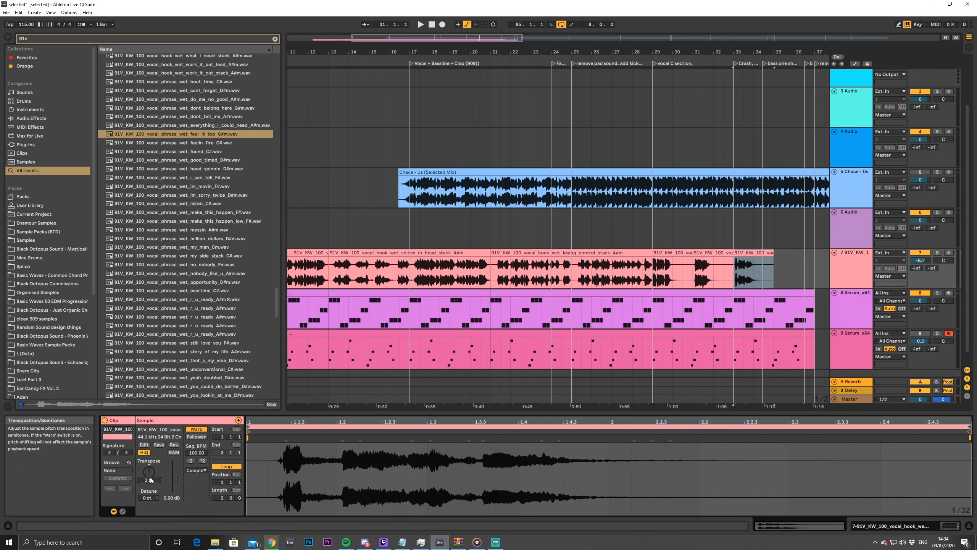
key(space)
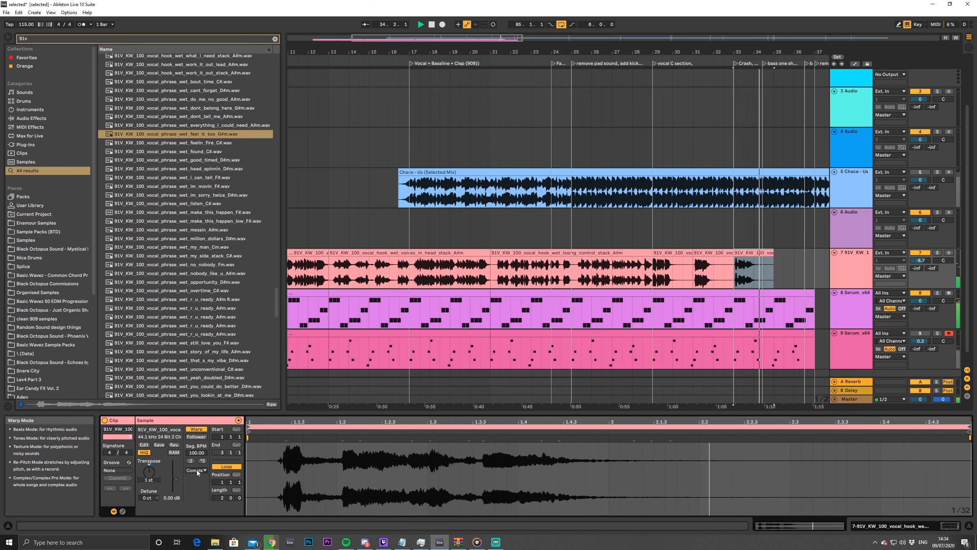
Replay the vocal phrases on track 7 from bar 29 to hear them in sequence
click(741, 265)
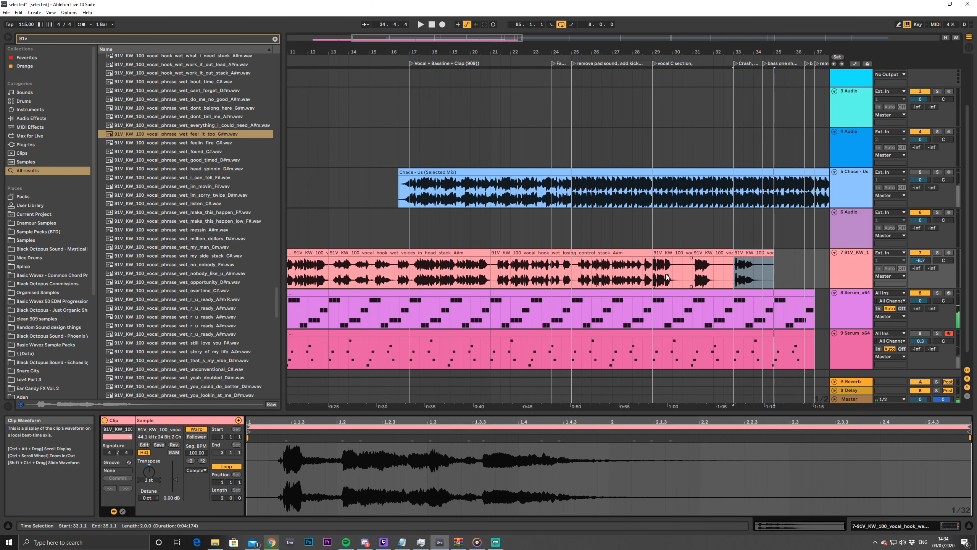
click(654, 280)
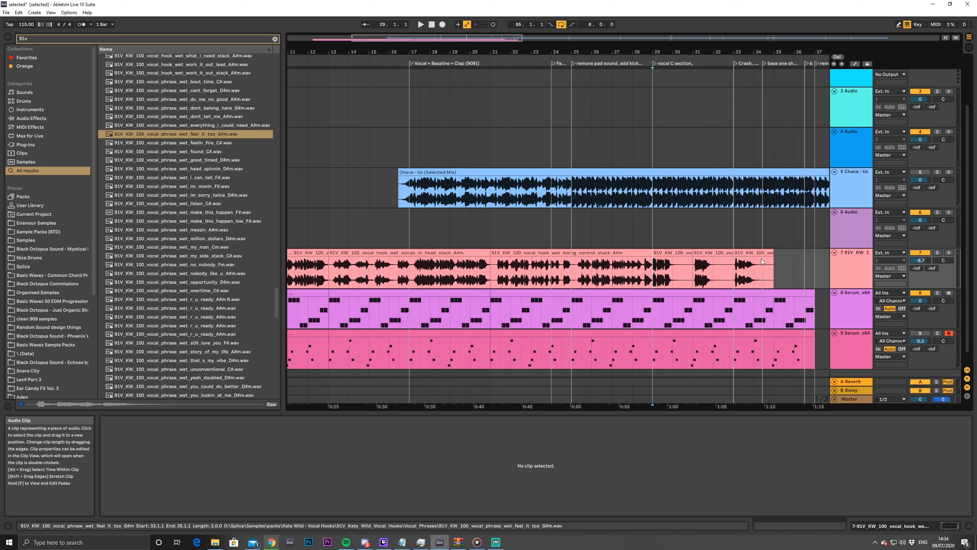
key(space)
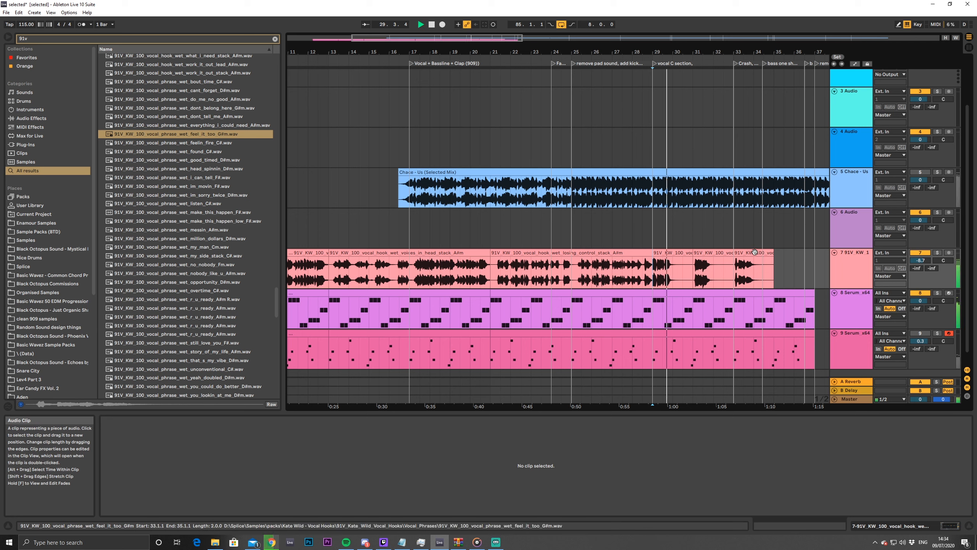
Move the no_nobody clip to about bar 35 and the feel_it_too clip to just before bar 32, then replay from bar 29
click(754, 253)
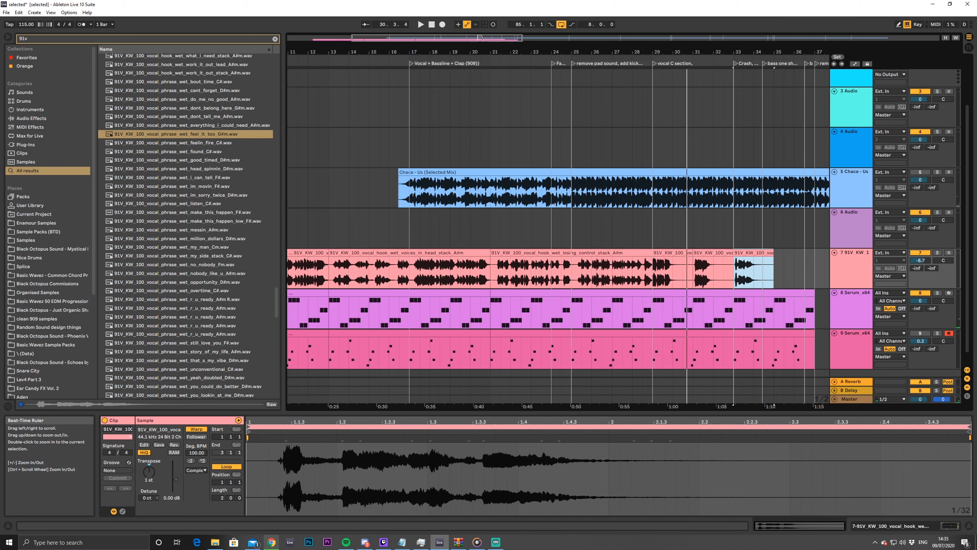
drag(480, 38, 496, 52)
drag(613, 253, 743, 257)
drag(668, 253, 630, 254)
click(526, 267)
key(space)
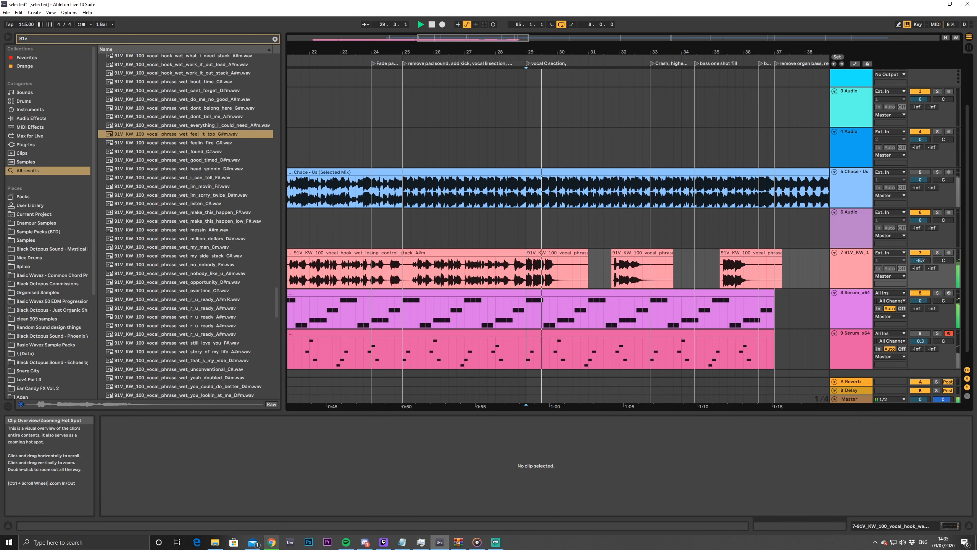
Move the feel_it_too clip earlier to 30.4.1 on track 7, directly after the nobody_like_u phrase
drag(474, 37, 473, 49)
drag(689, 254, 631, 254)
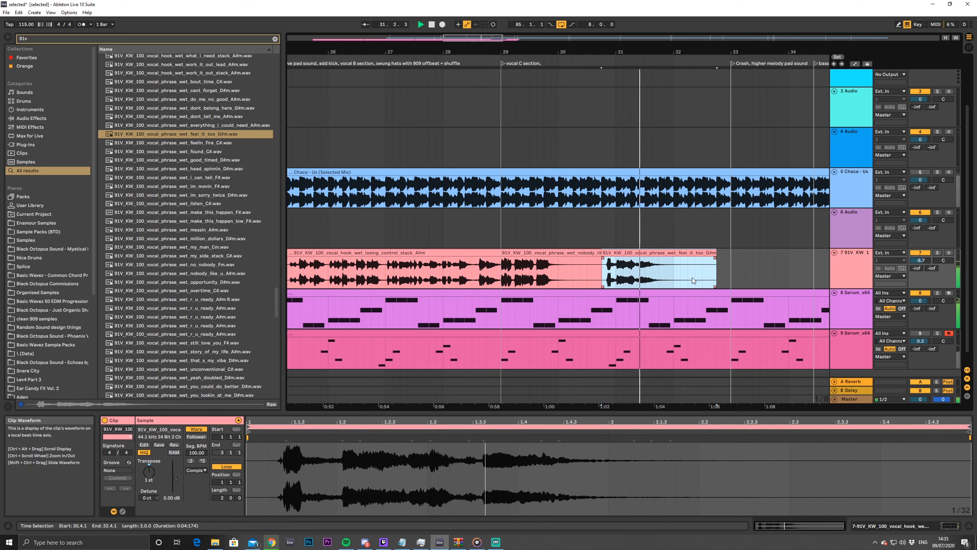
drag(483, 38, 486, 21)
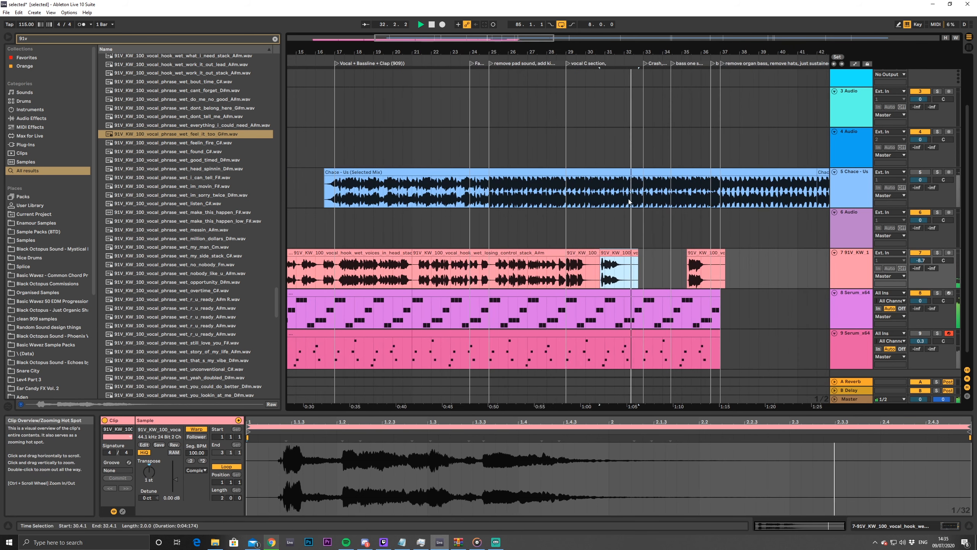
Move the no_nobody clip to bar 33 on track 7 and replay from bar 29
key(space)
click(575, 253)
drag(700, 253, 656, 254)
click(565, 274)
key(space)
Copy the feel_it_too clip from 30.4.1 to 34.4.1 on track 7 and listen to the copied phrase
click(616, 253)
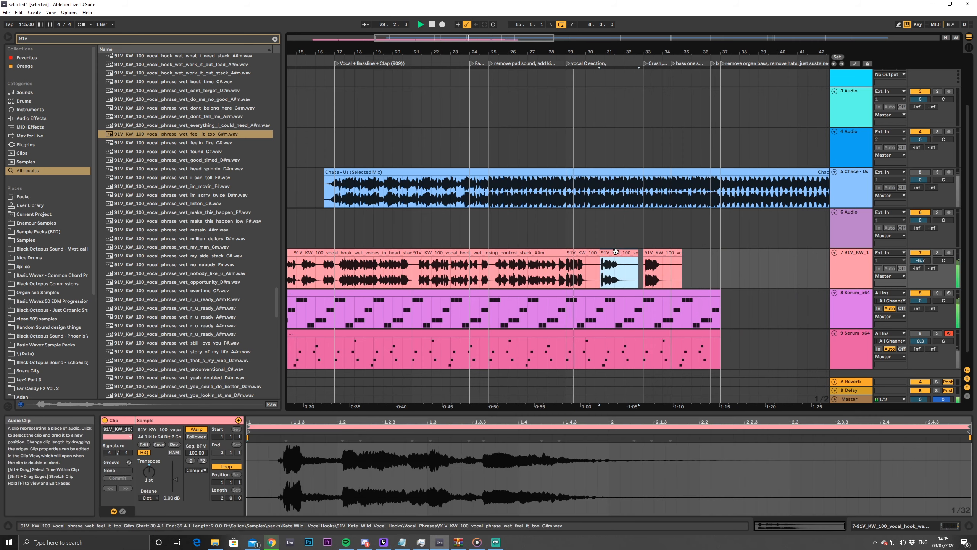
drag(650, 49, 523, 52)
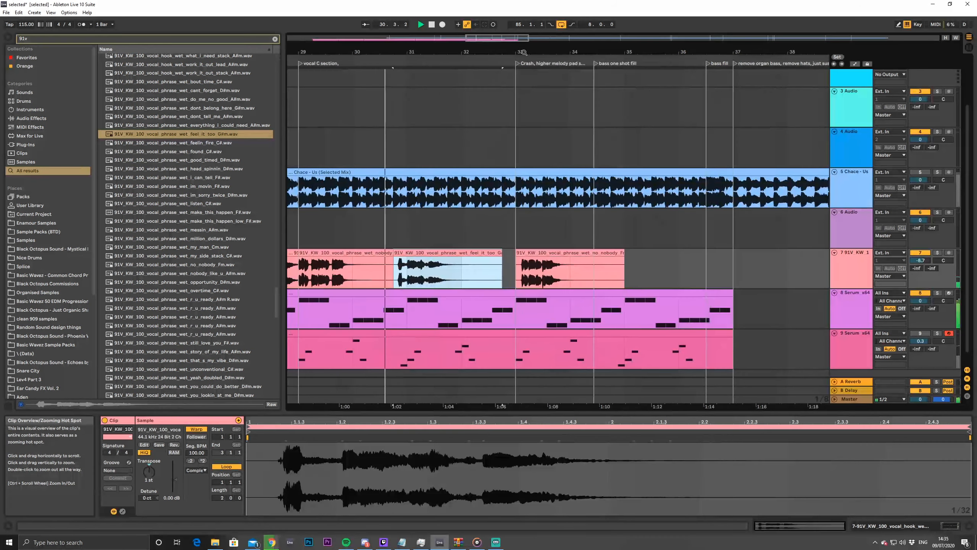
click(612, 273)
key(ctrl+v)
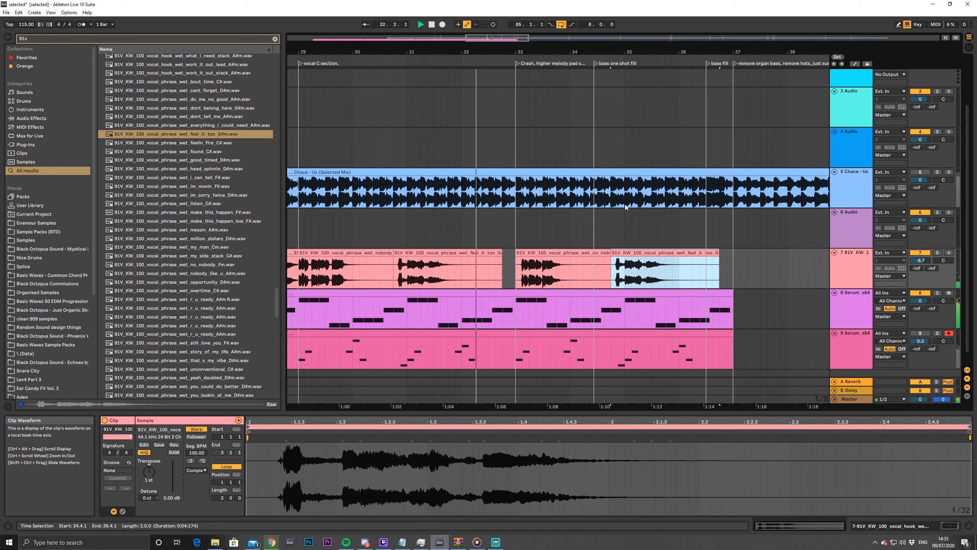
drag(509, 47, 560, 44)
drag(680, 50, 680, 47)
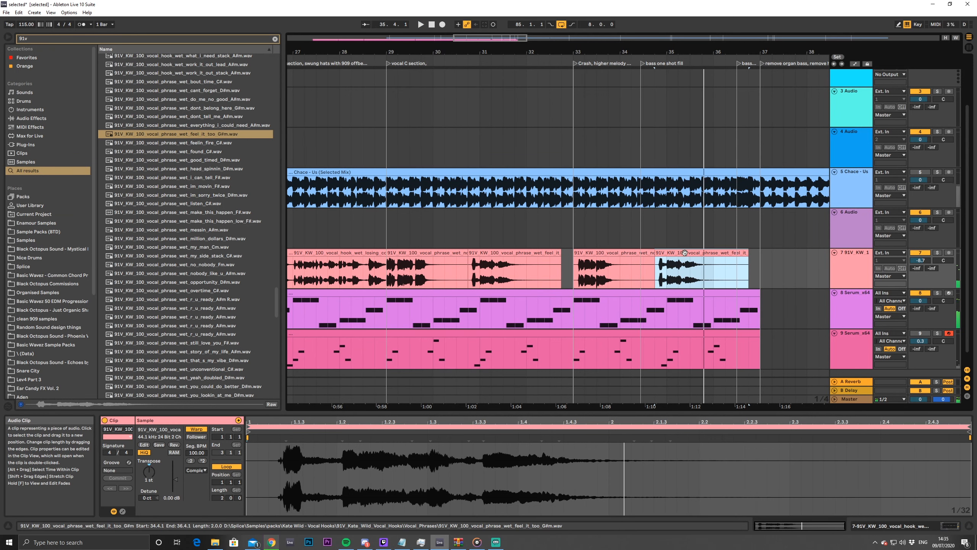
click(685, 253)
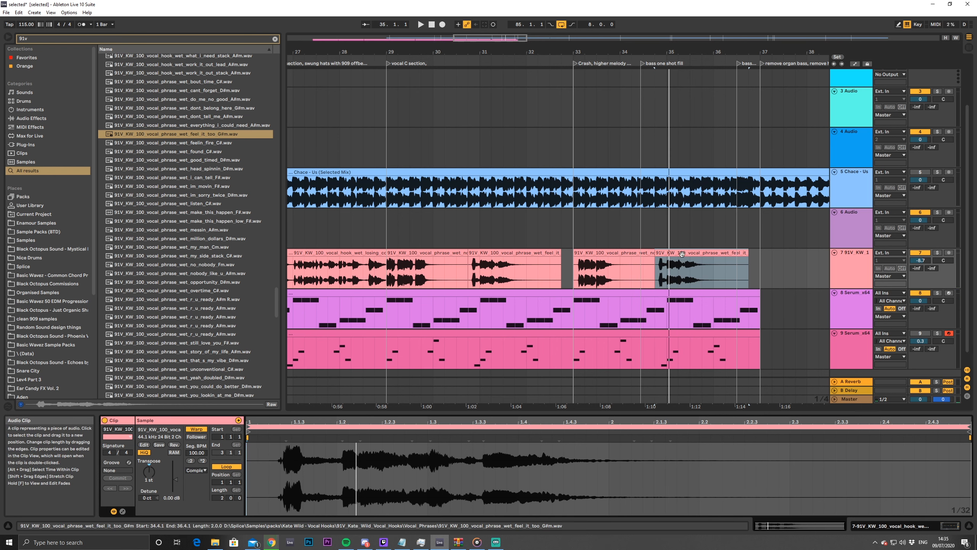
Clear the sample search, add an audio track below vocal track 7, and copy the feel_it_too clip onto it at 34.4.1
click(854, 264)
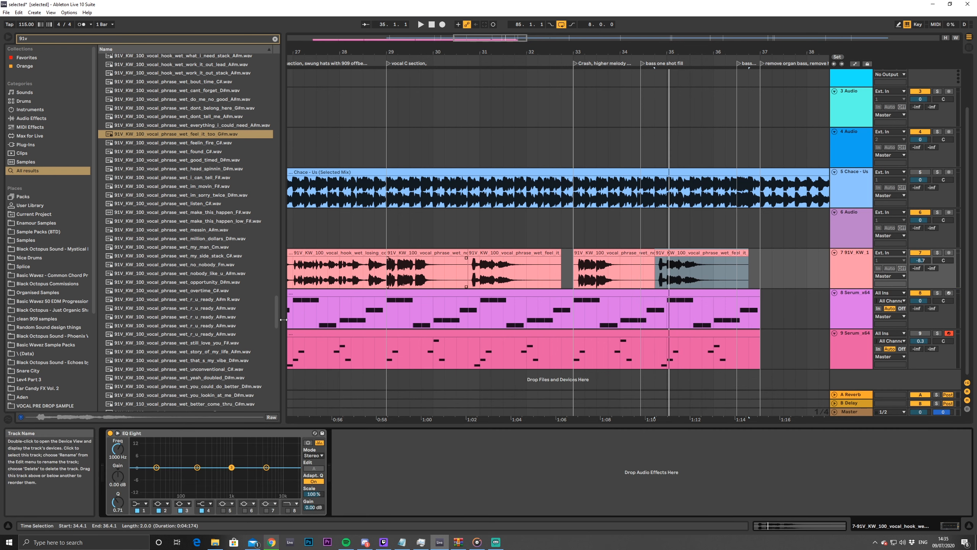
click(274, 39)
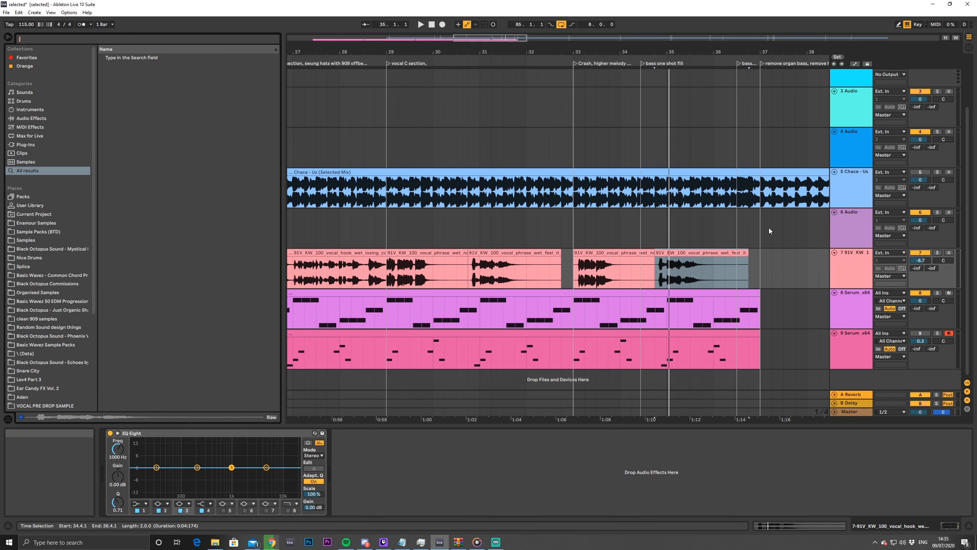
click(734, 253)
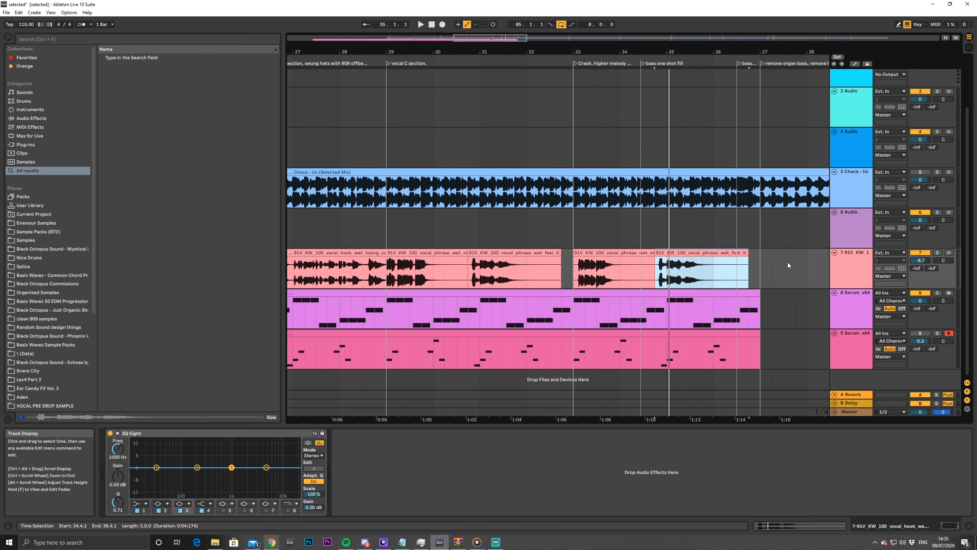
click(849, 270)
key(ctrl+t)
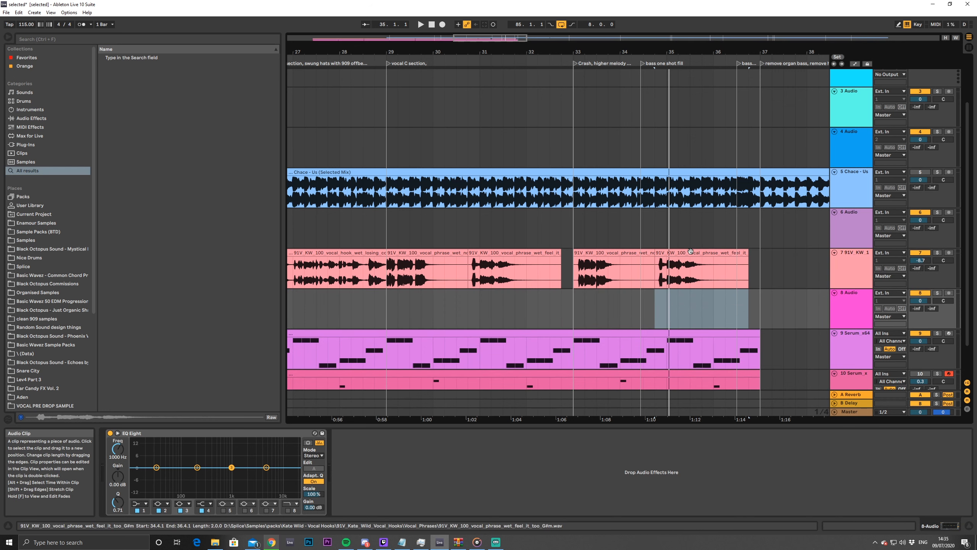
click(656, 303)
key(ctrl+v)
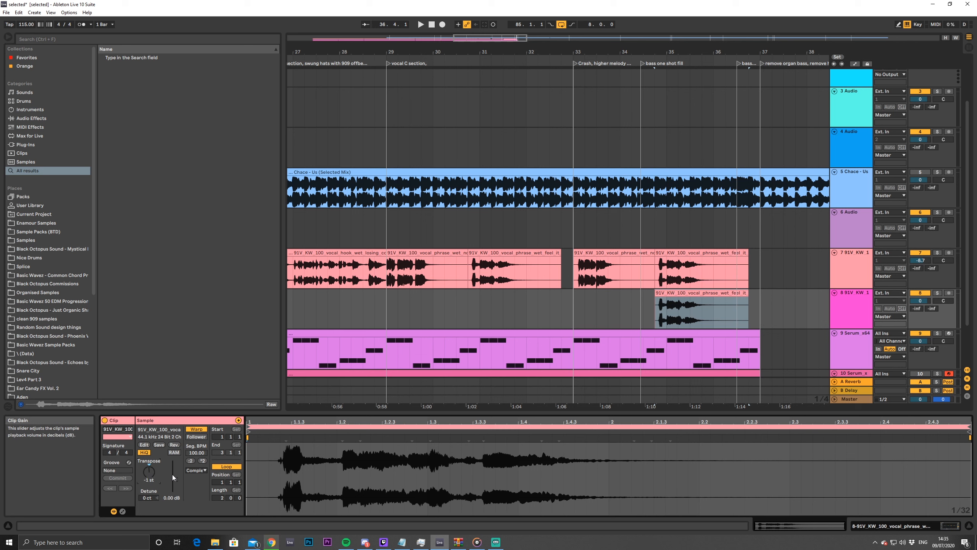
Transpose the copied feel_it_too clip on track 8 to -4 st and listen to it layered with the original
key(Down)
key(Down)
key(space)
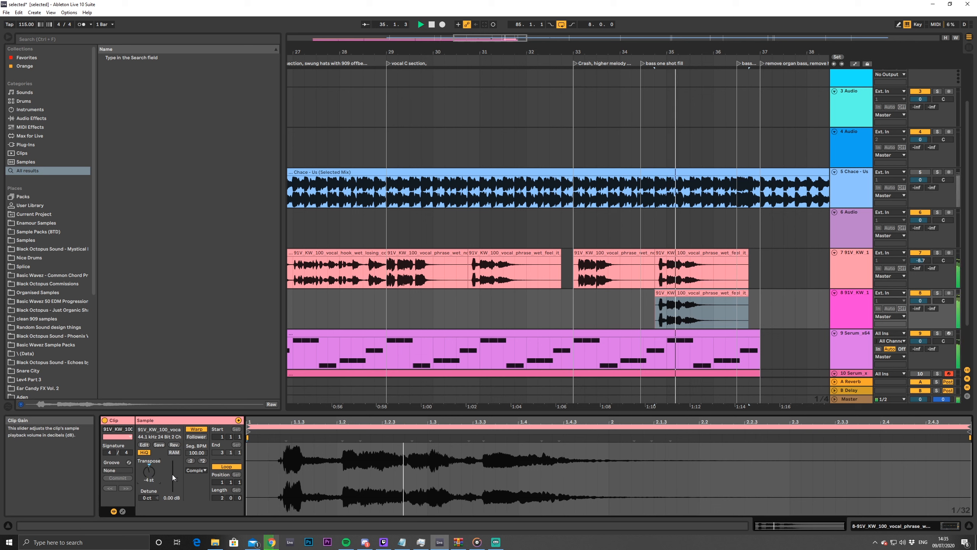
key(space)
Lower track 8's volume to -18.2 dB, replaying the layered feel_it_too phrase to judge its level
drag(923, 303, 924, 314)
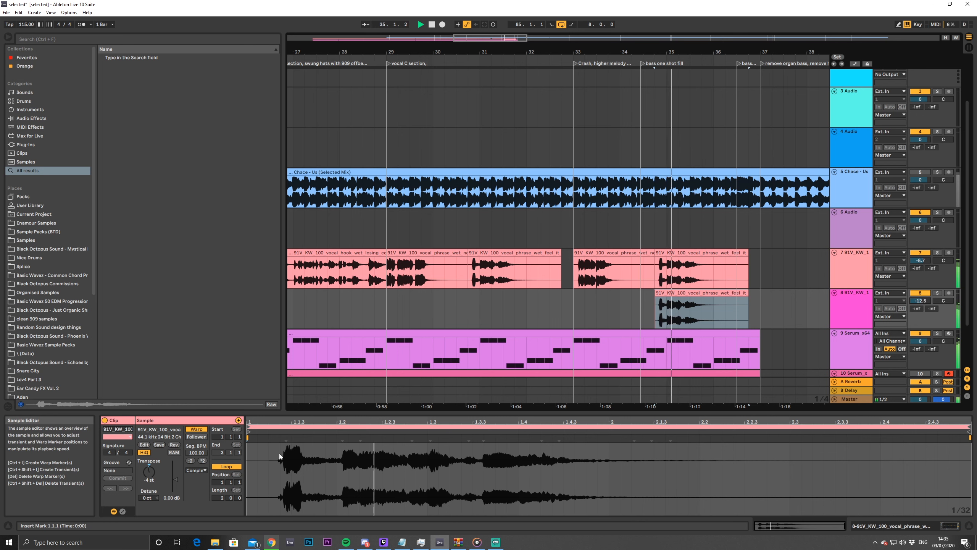
drag(924, 303, 924, 304)
key(space)
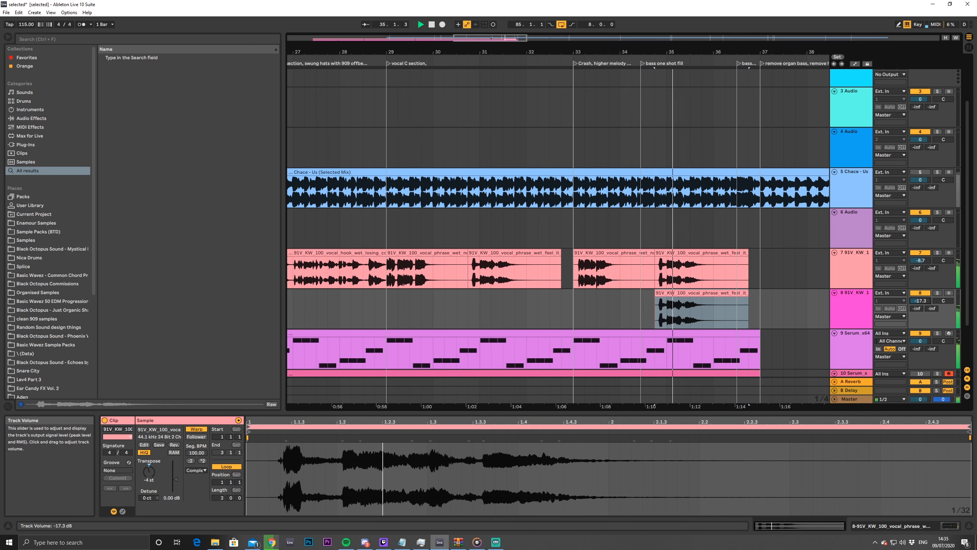
key(space)
key(space)
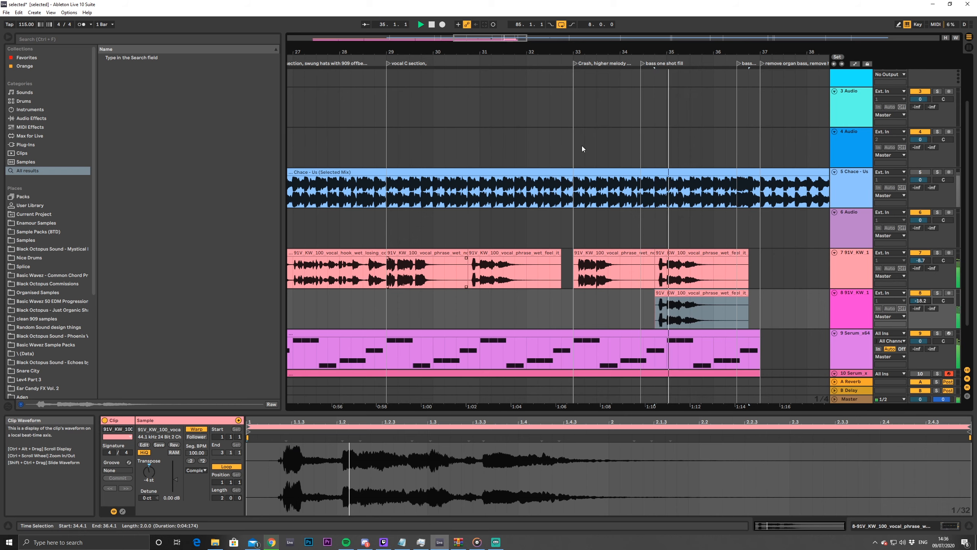
key(space)
Play the arrangement from the start of the vocals at bar 5
drag(544, 51, 616, 9)
click(331, 277)
key(space)
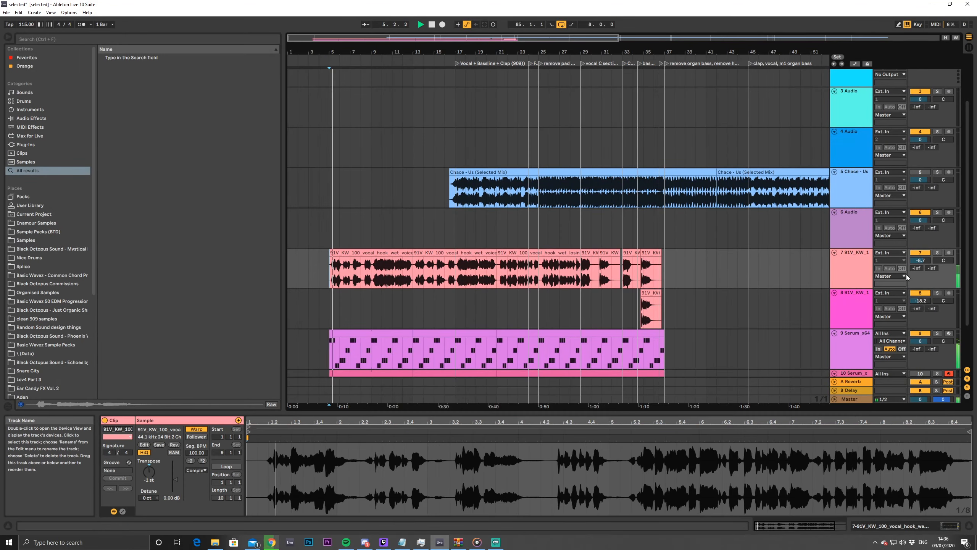
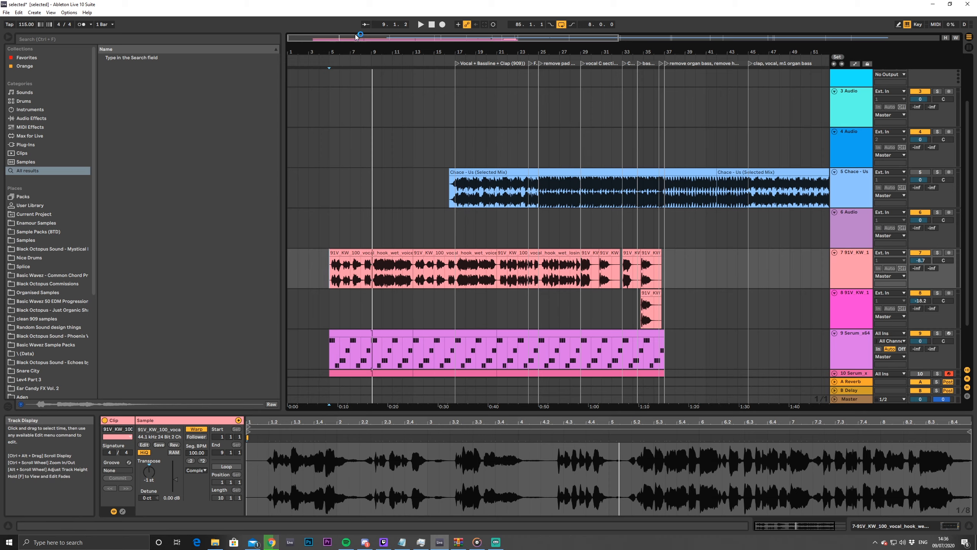
Play the vocal C section from bar 29 to review the arranged phrases
drag(356, 37, 469, 45)
scroll(539, 264, down, 3)
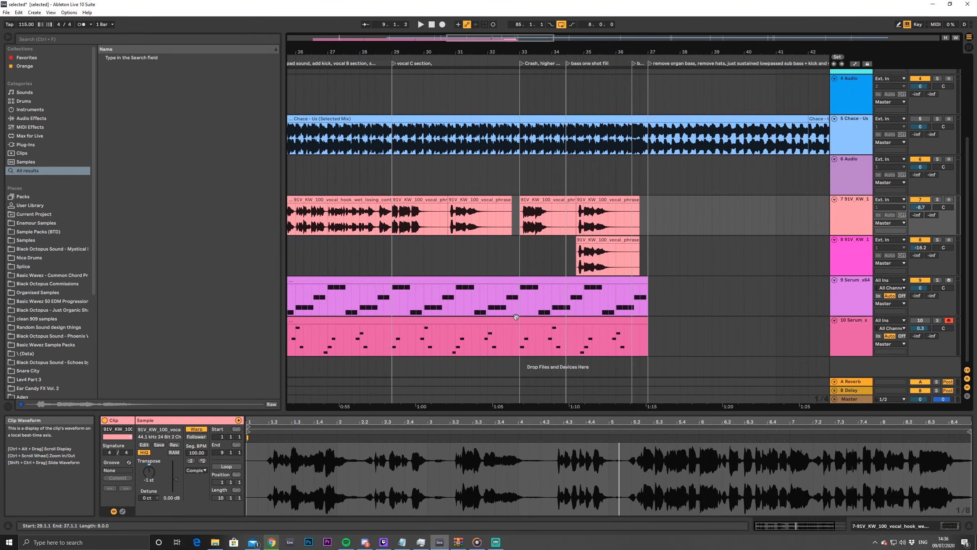
click(391, 230)
key(space)
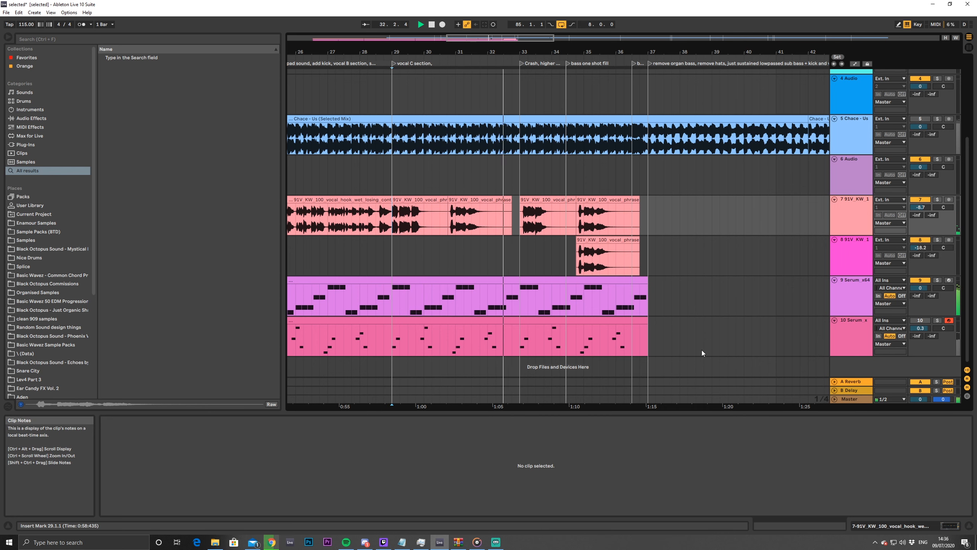
Show the devices of Serum track 10 and mute that track
click(849, 336)
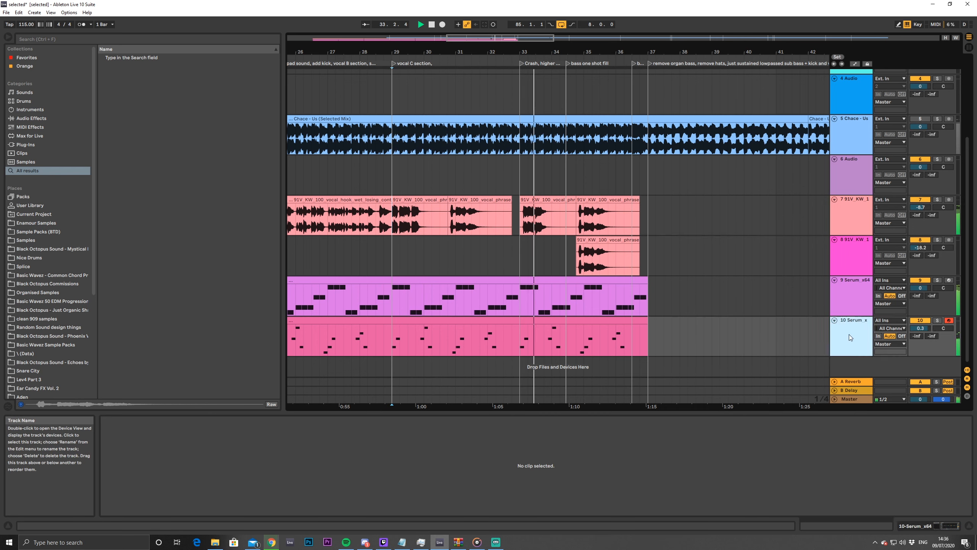
double_click(850, 334)
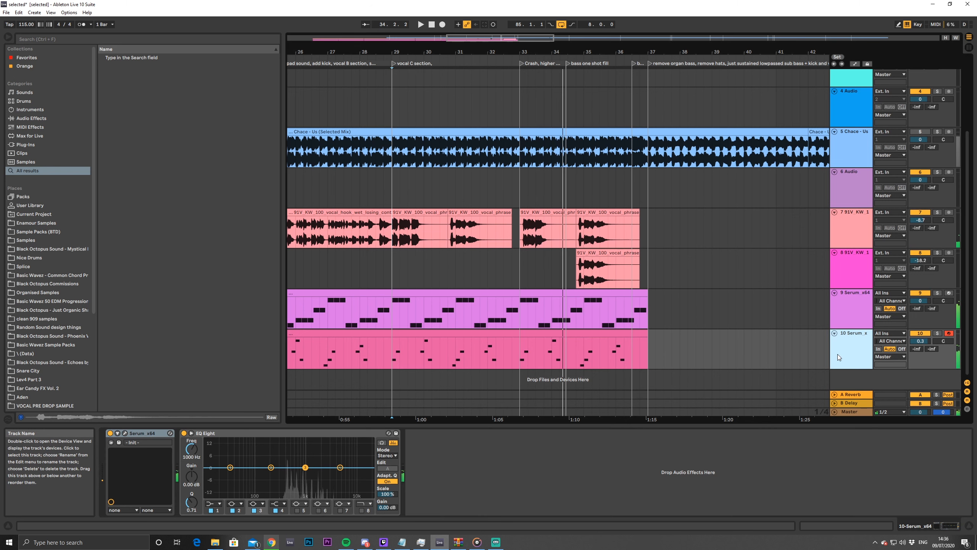
click(920, 334)
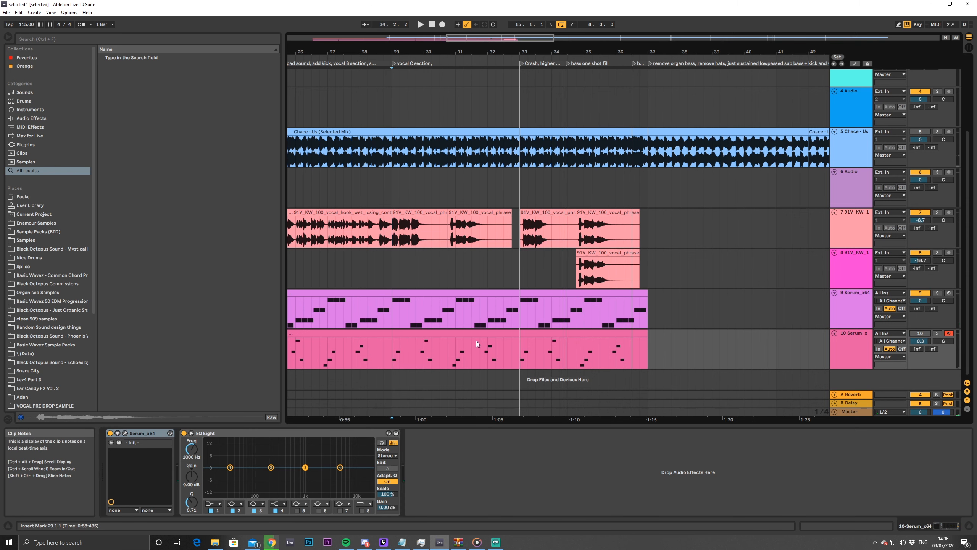
Solo vocal track 7 and audition its phrases from bar 29
click(397, 261)
click(395, 235)
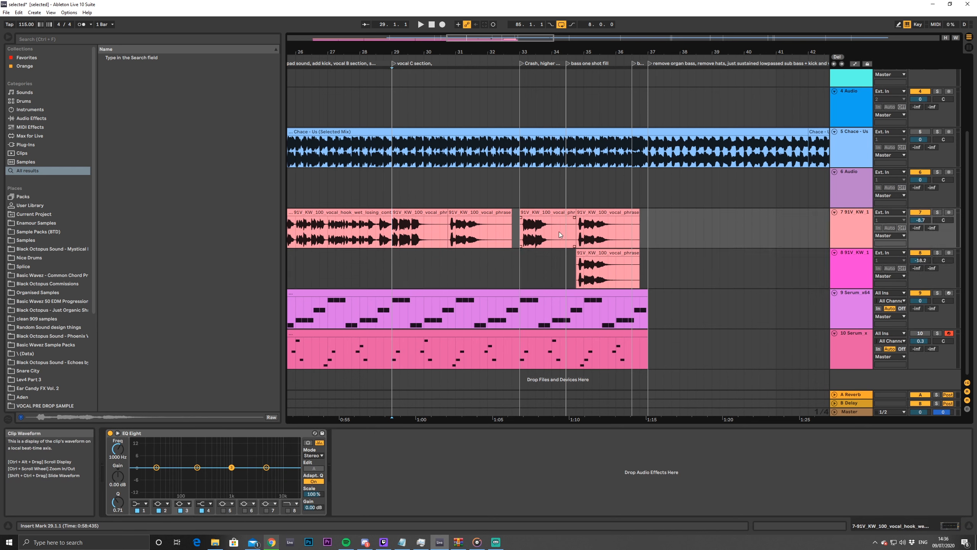
click(851, 228)
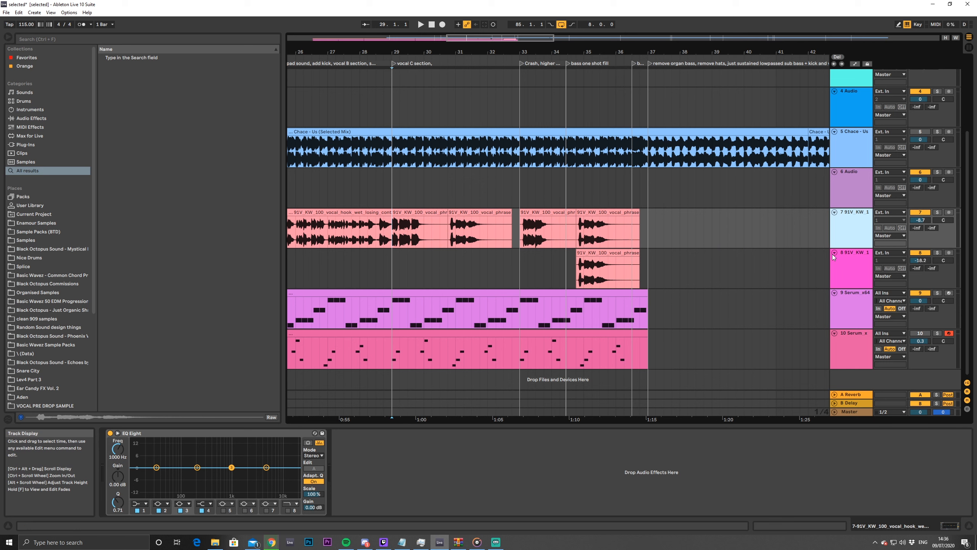
click(937, 212)
key(space)
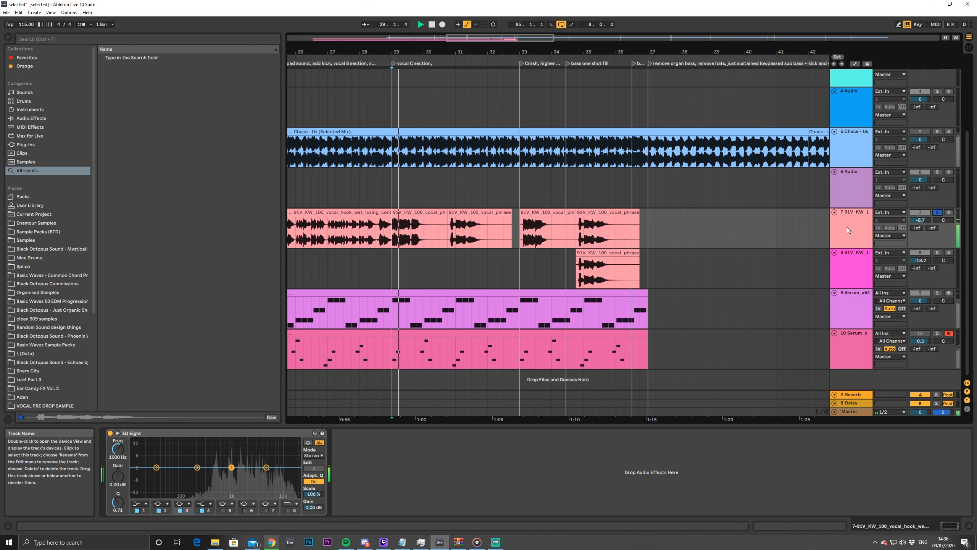
key(space)
Search the browser for pro-r and add the FabFilter Pro-R reverb to vocal track 7 after EQ Eight
click(226, 38)
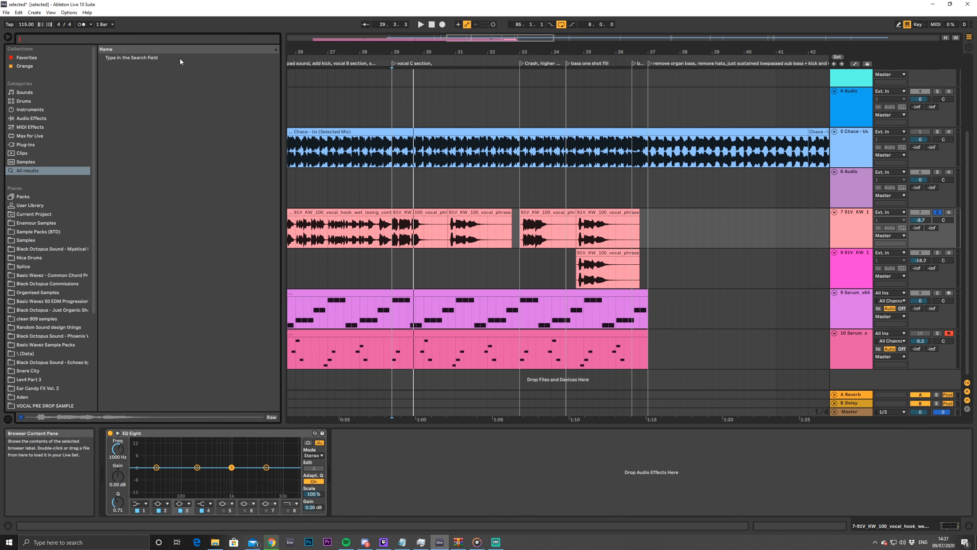
text(pro-)
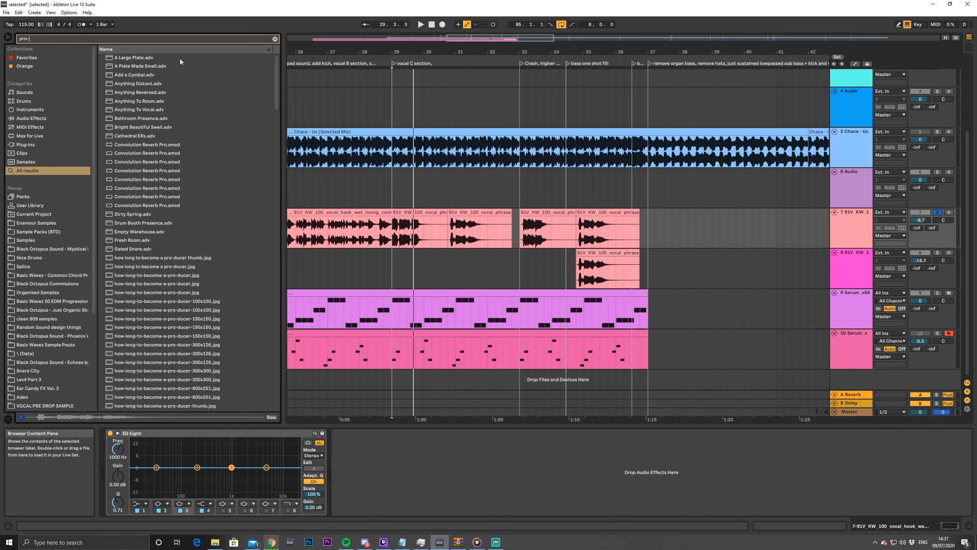
text(r)
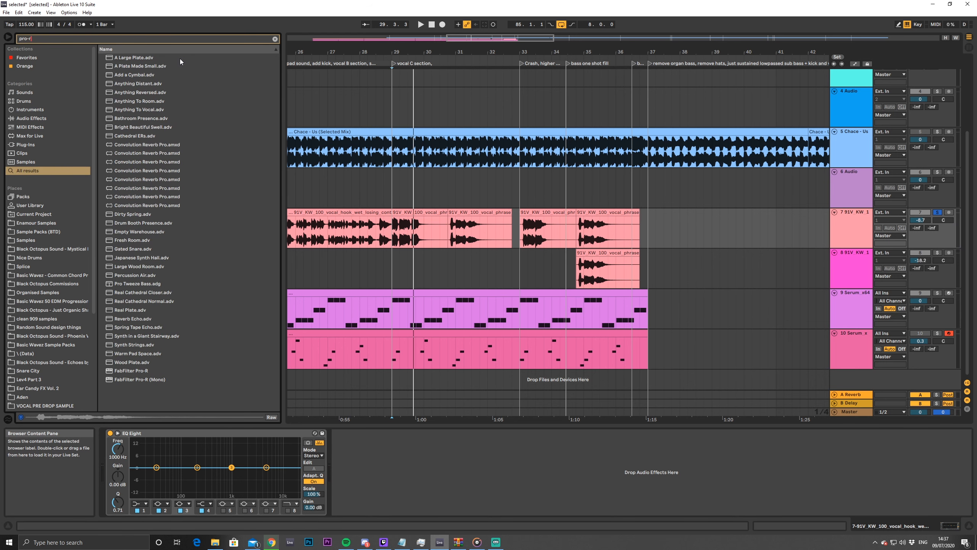
double_click(140, 371)
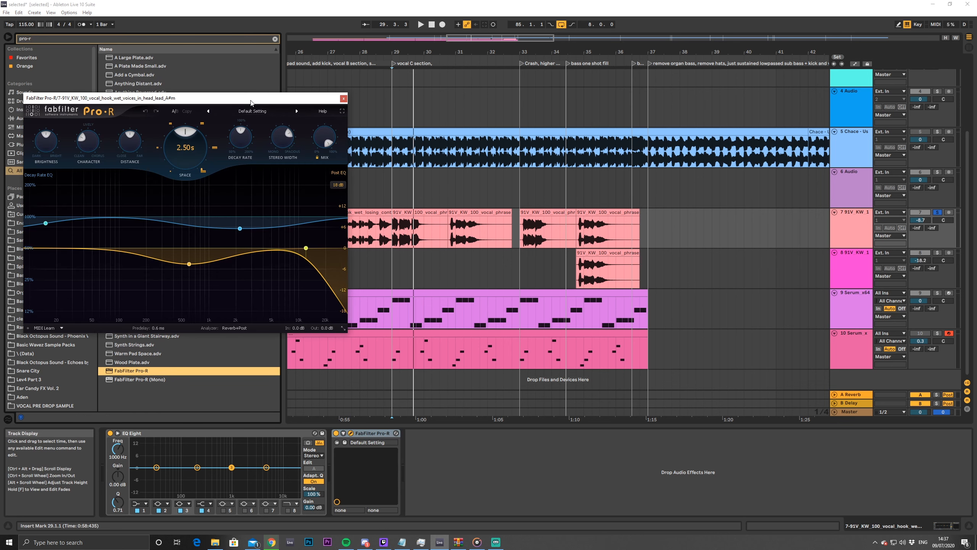
drag(251, 102, 578, 105)
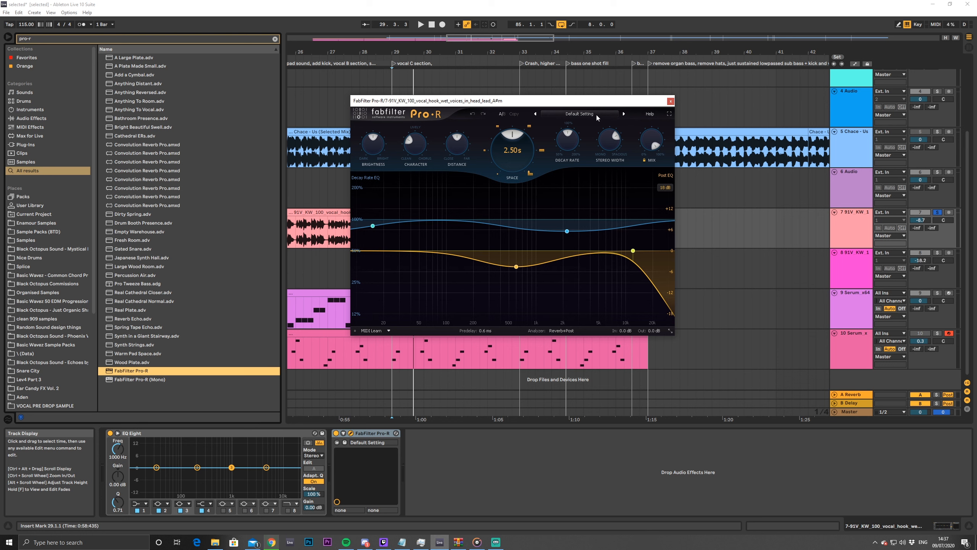
Load the Large preset Choir Hall in Pro-R and listen to it on the soloed vocal
click(573, 113)
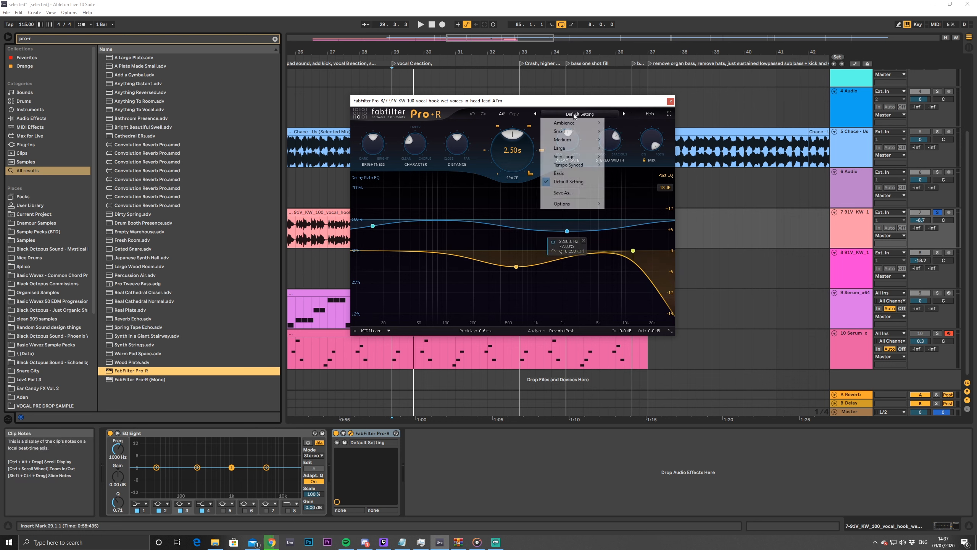
mouse_move(579, 124)
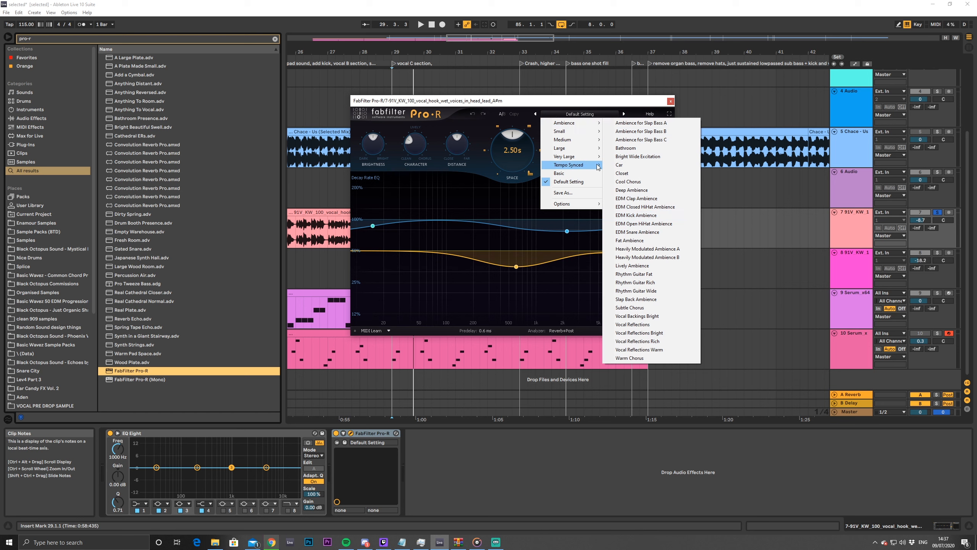
mouse_move(577, 148)
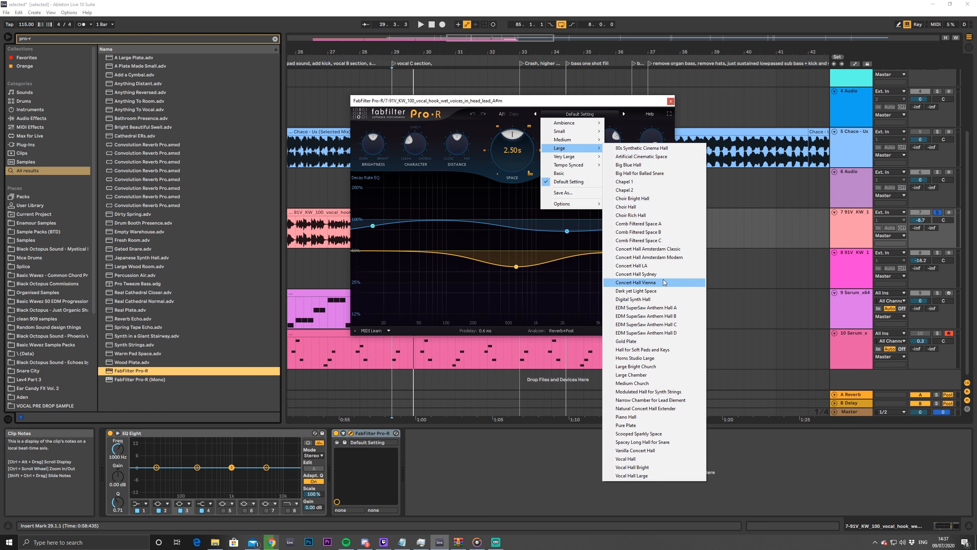
click(663, 208)
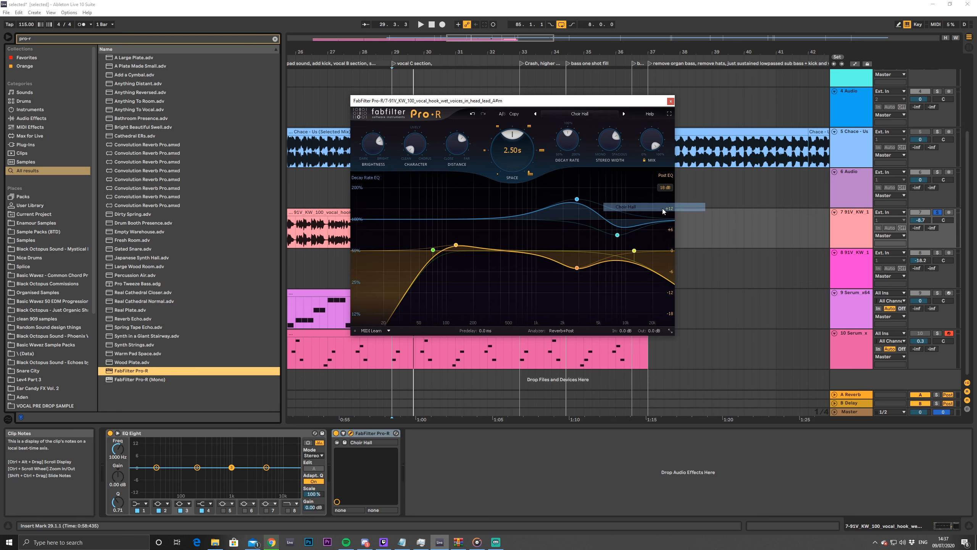
key(space)
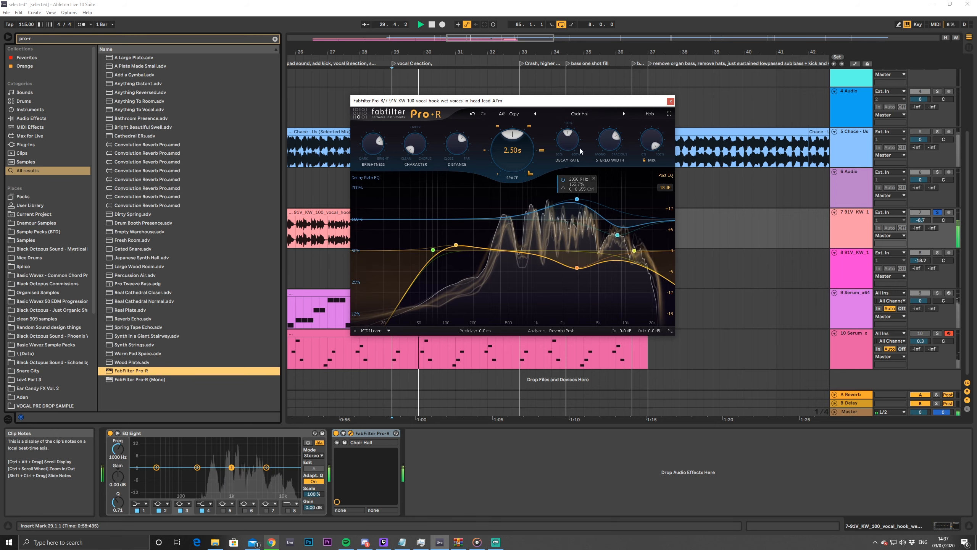
Set the reverb's Space to about 3.69 s and move the Post EQ high-end band to a lower frequency while auditioning
drag(511, 148, 509, 130)
key(space)
key(space)
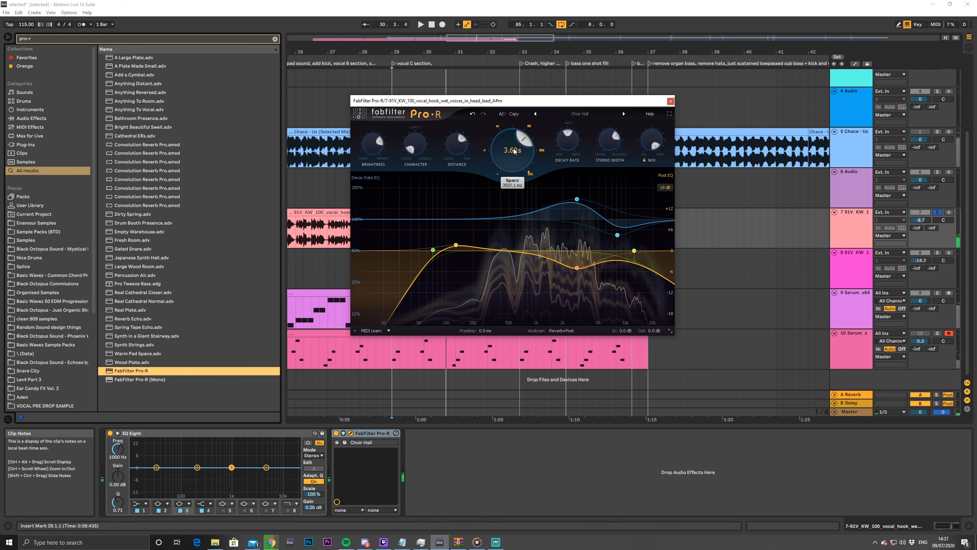
mouse_move(634, 251)
mouse_move(634, 250)
mouse_down()
mouse_move(539, 244)
mouse_move(476, 217)
mouse_move(595, 224)
mouse_move(620, 276)
mouse_move(649, 277)
mouse_move(623, 237)
mouse_up()
key(space)
Reduce the reverb's Mix to about 20%, replaying the soloed vocal from bar 29
drag(653, 140, 657, 229)
key(space)
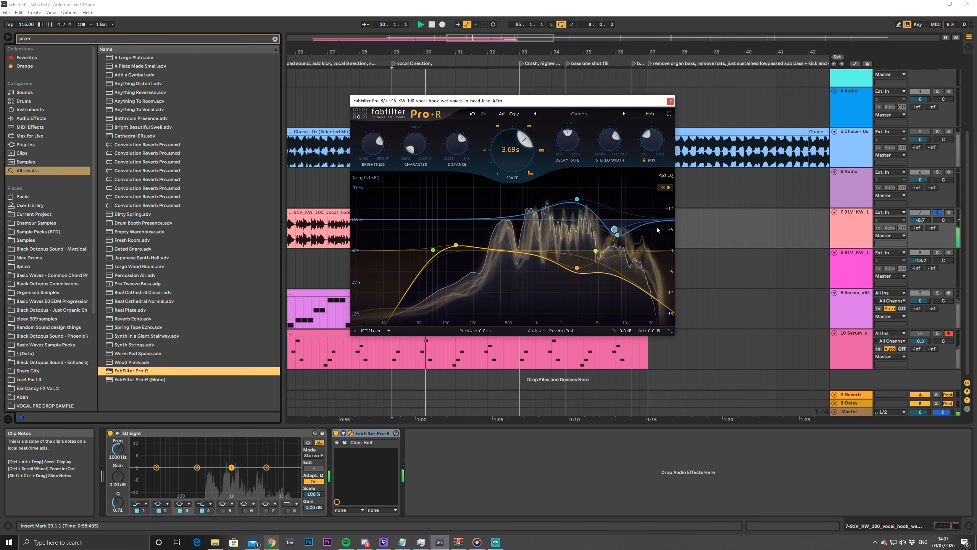
key(space)
key(space)
drag(647, 135, 647, 140)
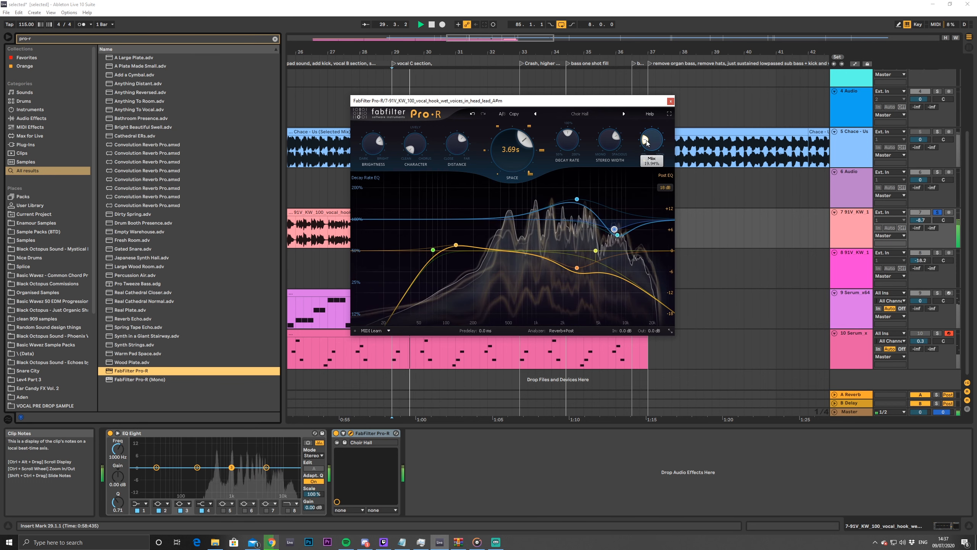
Close the reverb window, unsolo vocal track 7, and replay the section from bar 29 with the other tracks
click(670, 100)
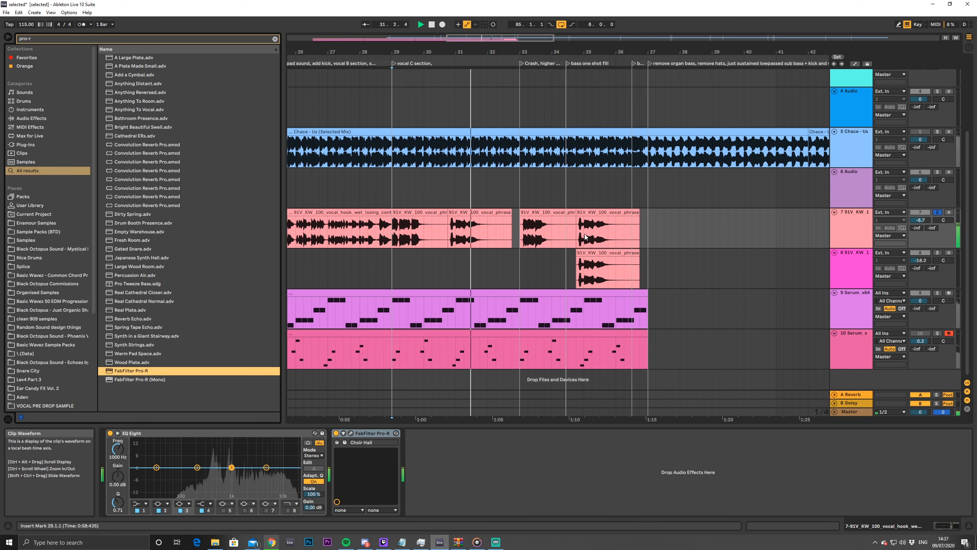
click(939, 213)
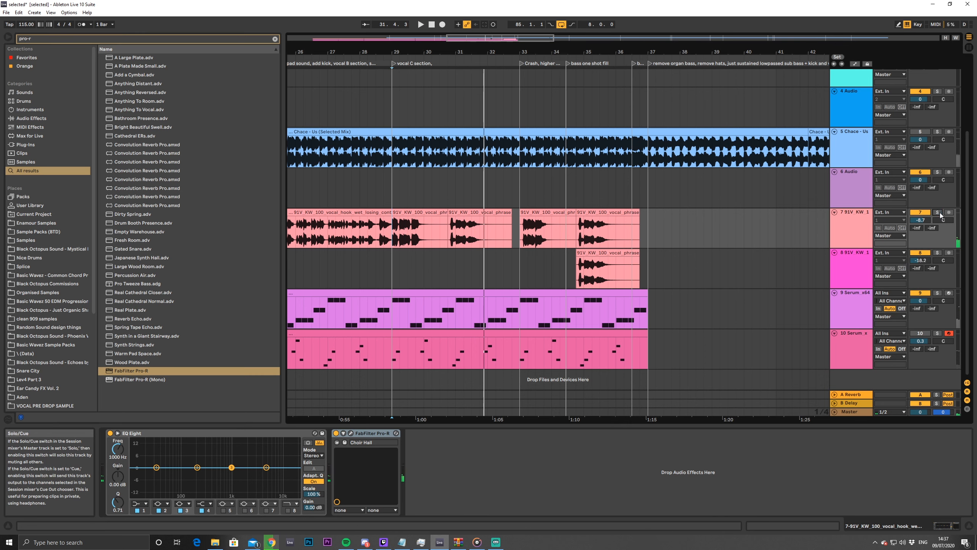
click(392, 242)
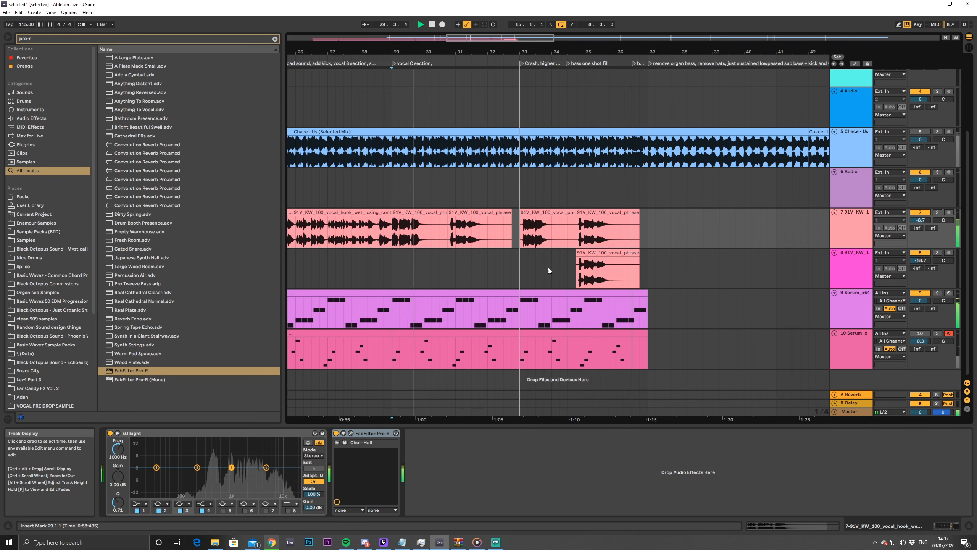
Stop playback and trim the end of the "nobody like u" phrase at bar 29 back to 30.3.1
key(space)
drag(437, 52, 490, 79)
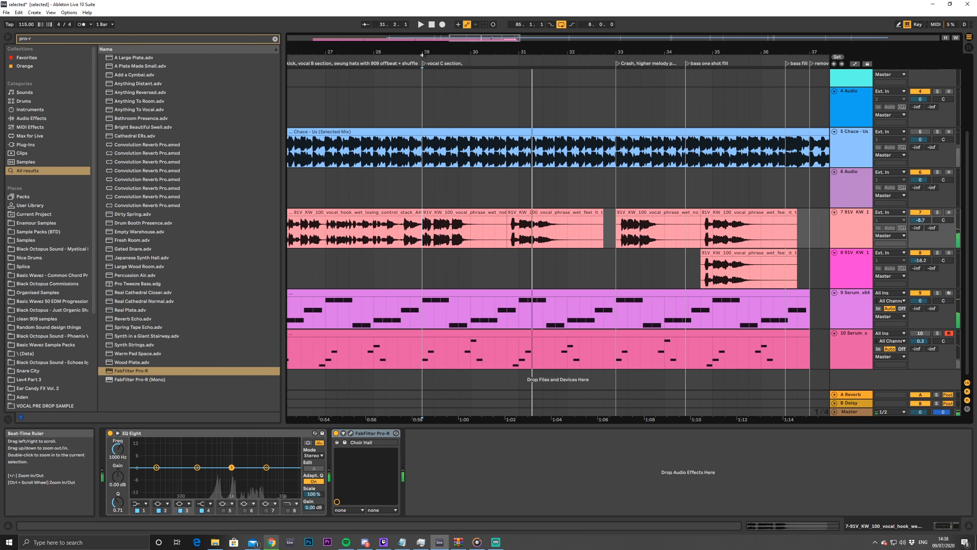
drag(422, 53, 485, 77)
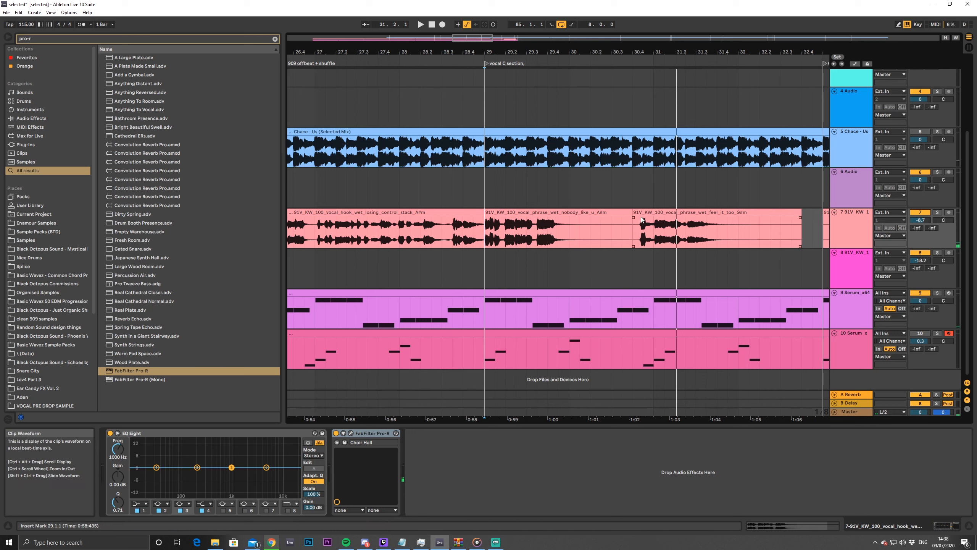
drag(633, 222, 611, 222)
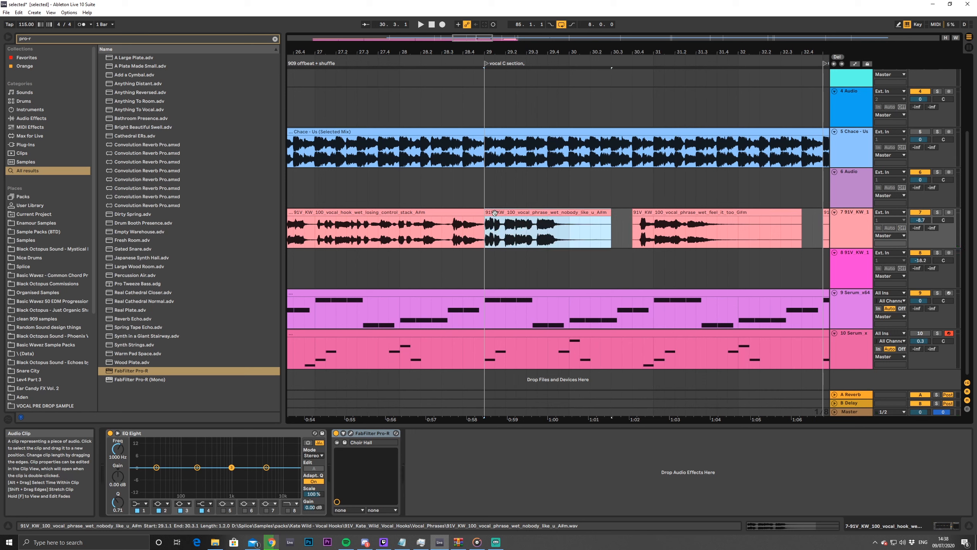
Try the "nobody like u" phrase half a beat later and play it from bar 29
drag(495, 213, 506, 213)
click(481, 222)
key(space)
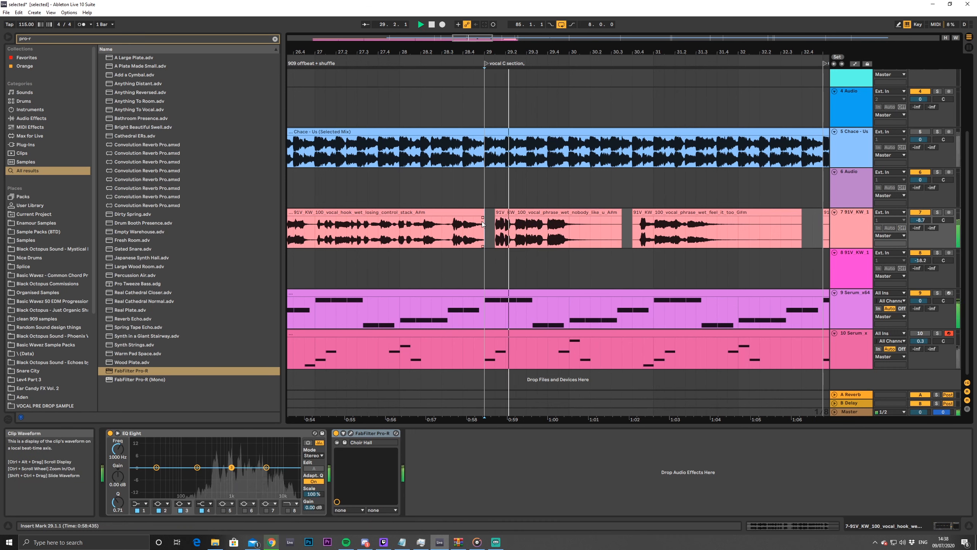
key(space)
Try the "nobody like u" phrase one beat earlier at 28.4.1, play it, and return it to 29.1.1
drag(524, 213, 503, 220)
drag(500, 216, 478, 215)
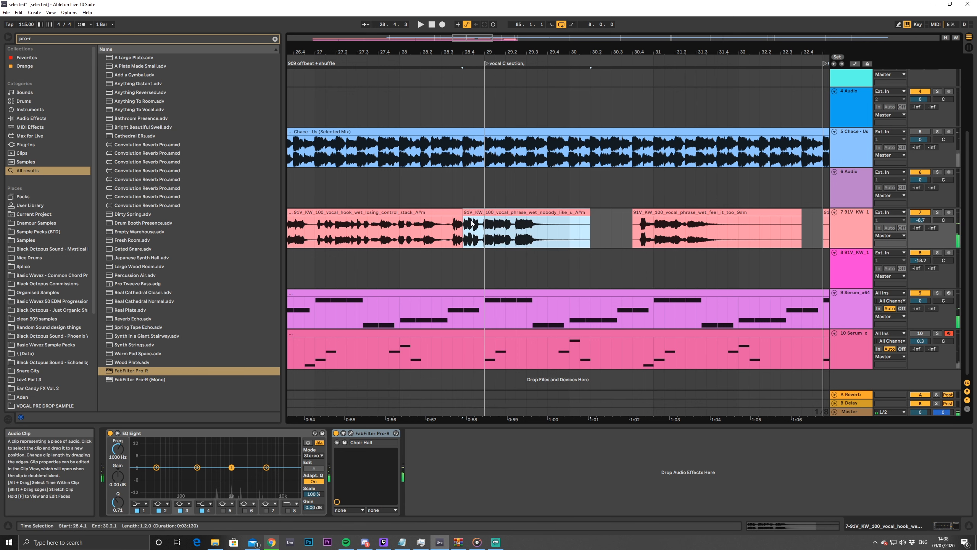
click(465, 229)
key(space)
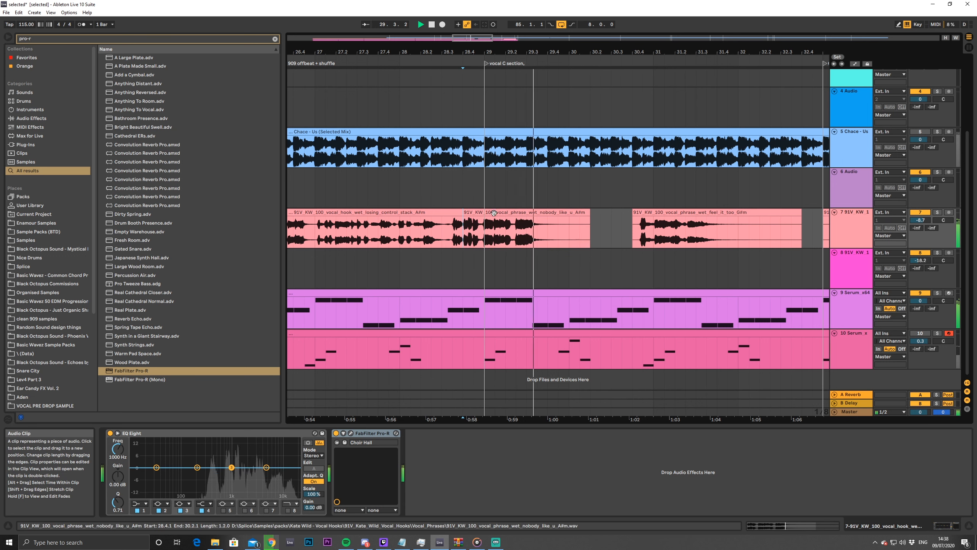
key(space)
mouse_move(468, 213)
mouse_down()
mouse_move(500, 215)
mouse_move(479, 212)
mouse_up()
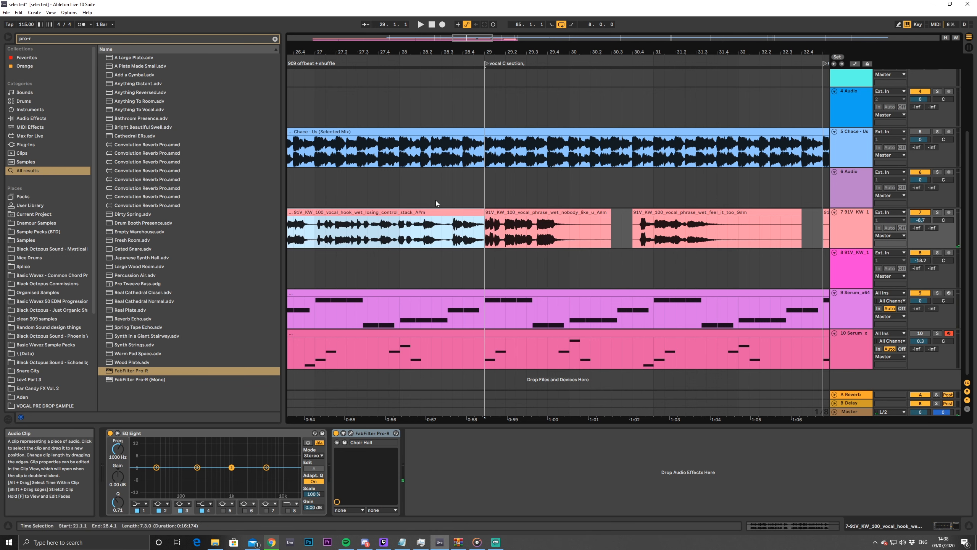
Replay the vocal transition from bar 28 and open the "nobody like u" clip's sample details
click(399, 190)
key(space)
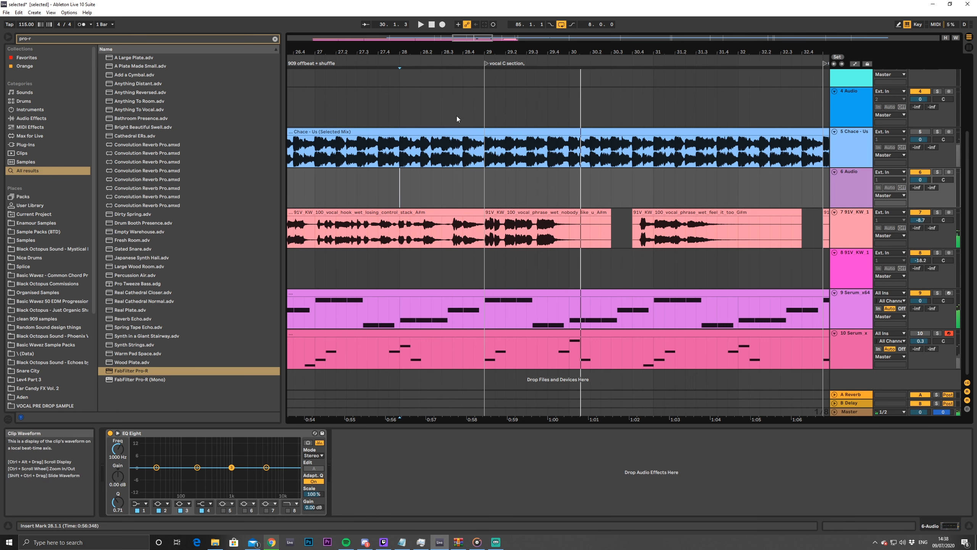
click(521, 214)
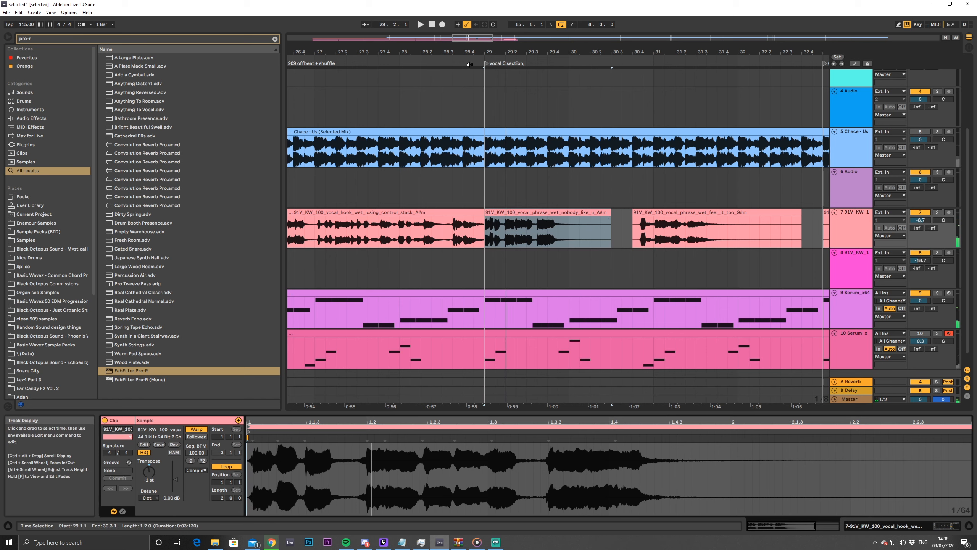
drag(514, 52, 513, 30)
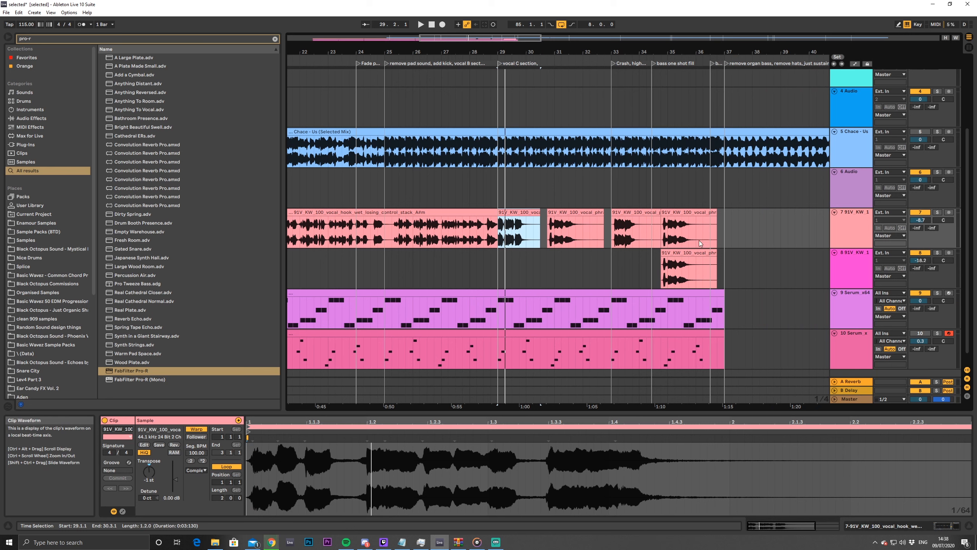
Group the two vocal phrase tracks, name the group Vox, and collapse it
click(821, 238)
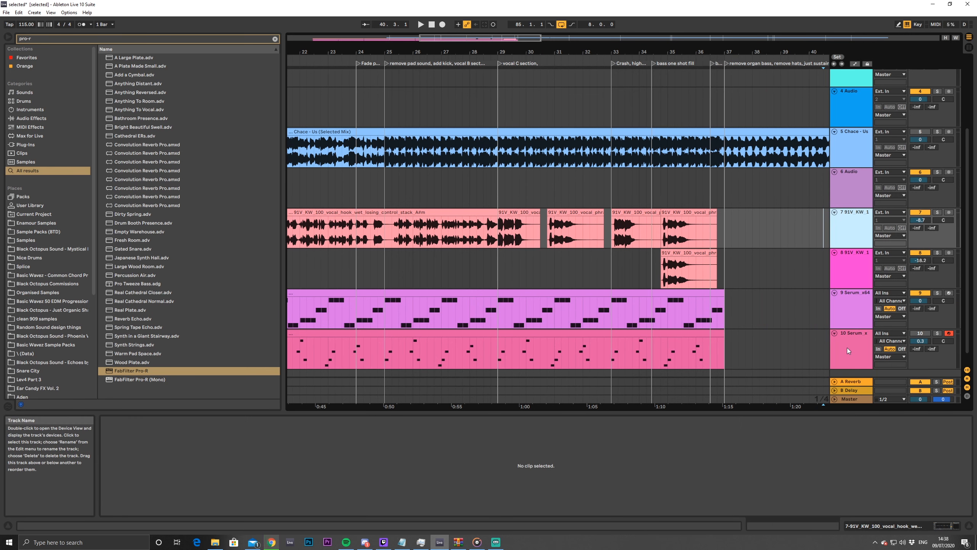
click(852, 189)
scroll(859, 302, down, 1)
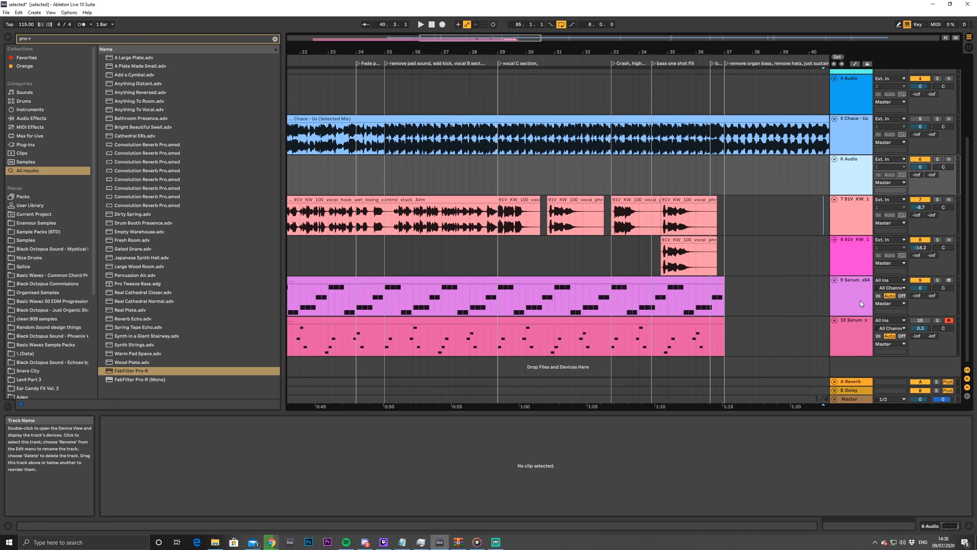
click(853, 333)
click(855, 210)
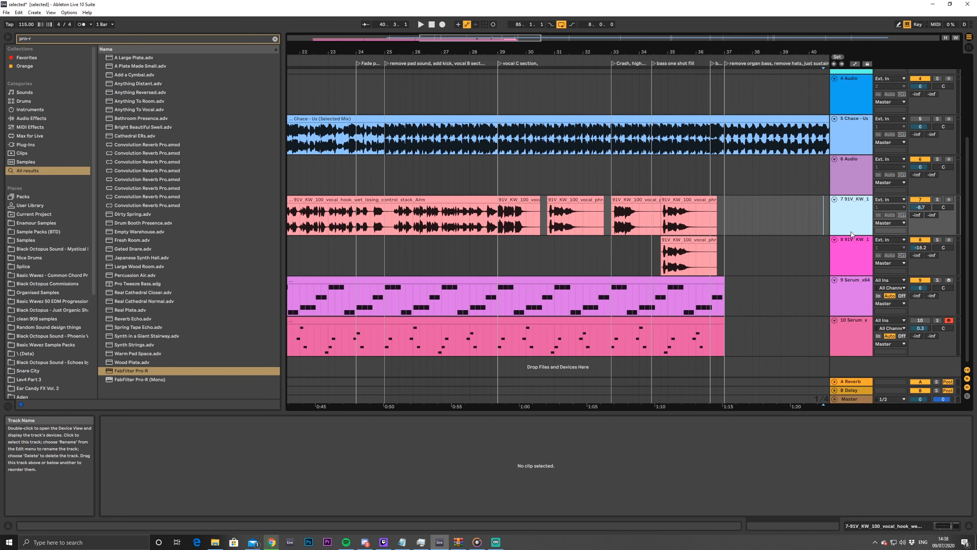
shift+click(853, 243)
key(ctrl+g)
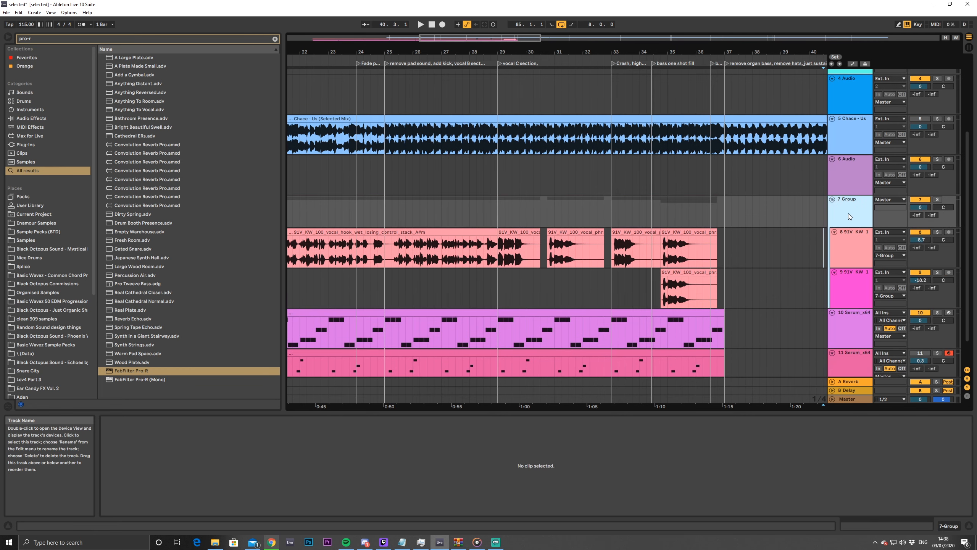
text(Vox)
click(832, 199)
Group the two Serum tracks, name the group Synths, and collapse it
click(853, 225)
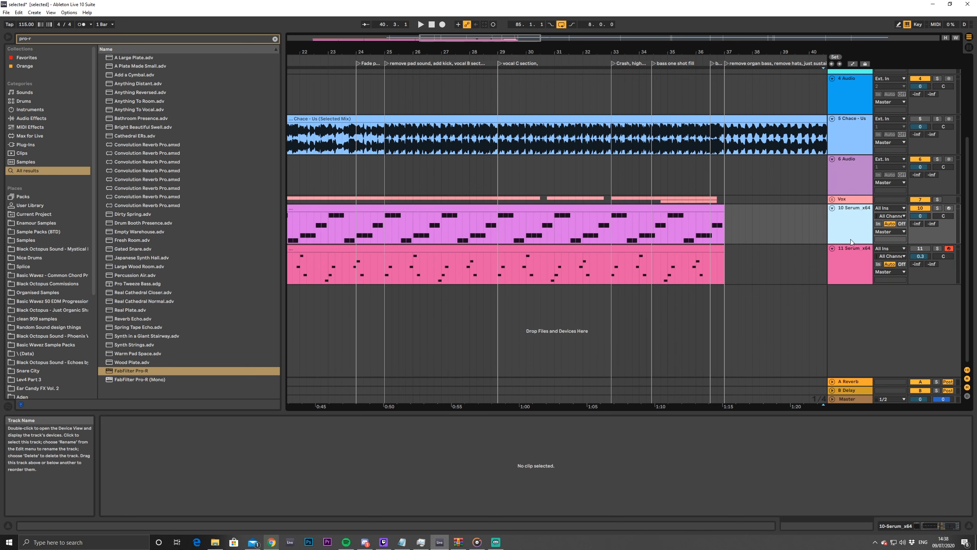
shift+click(851, 258)
key(ctrl+g)
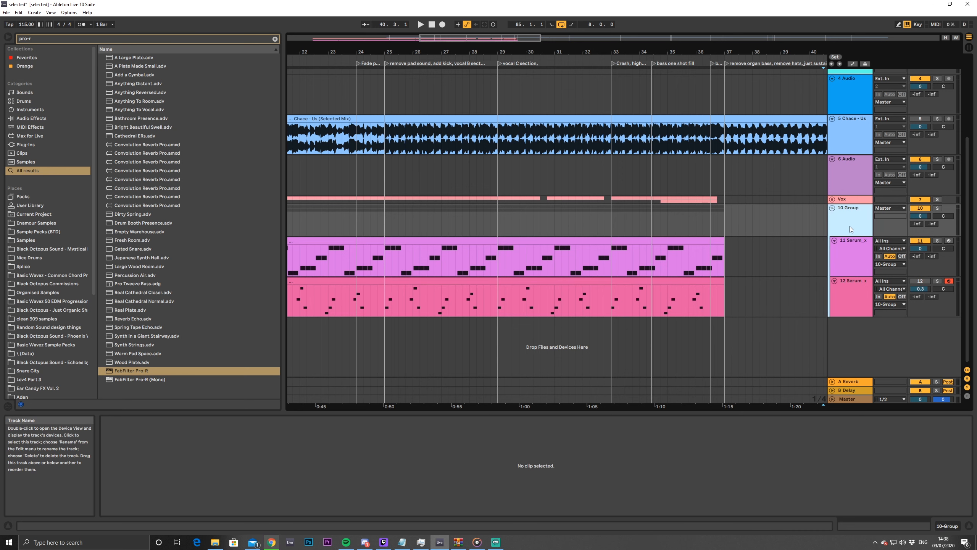
text(Synths)
key(Return)
click(833, 208)
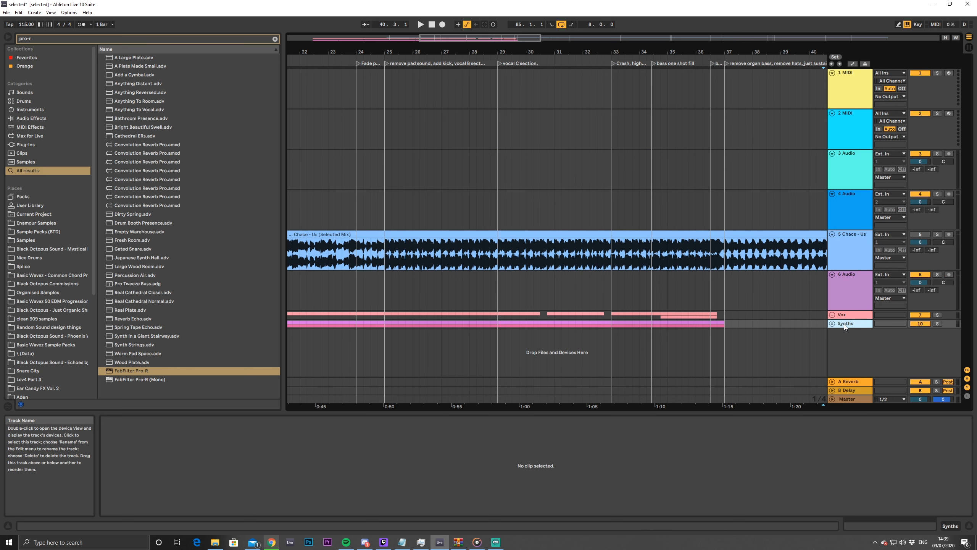
Insert a new audio track and a new MIDI track below the Synths group
key(ctrl+t)
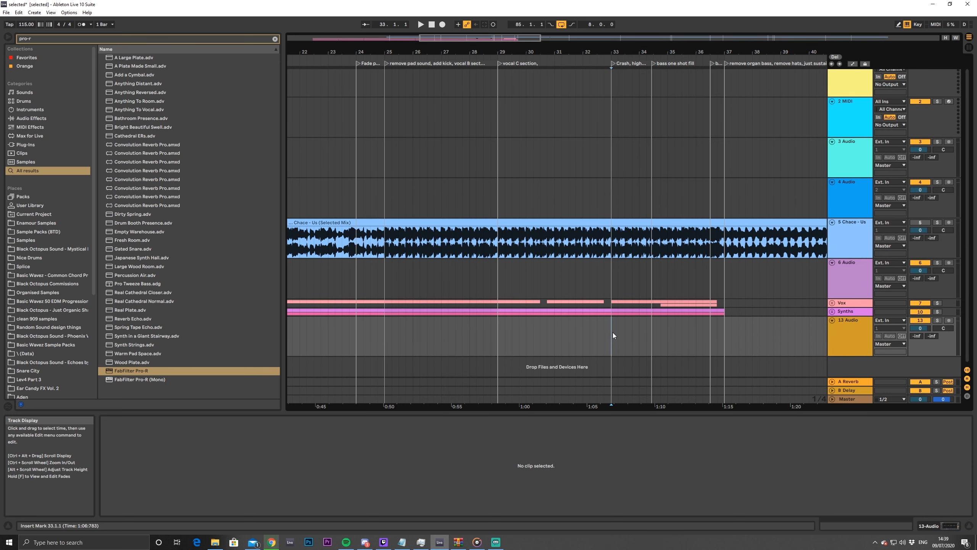
drag(612, 332, 727, 338)
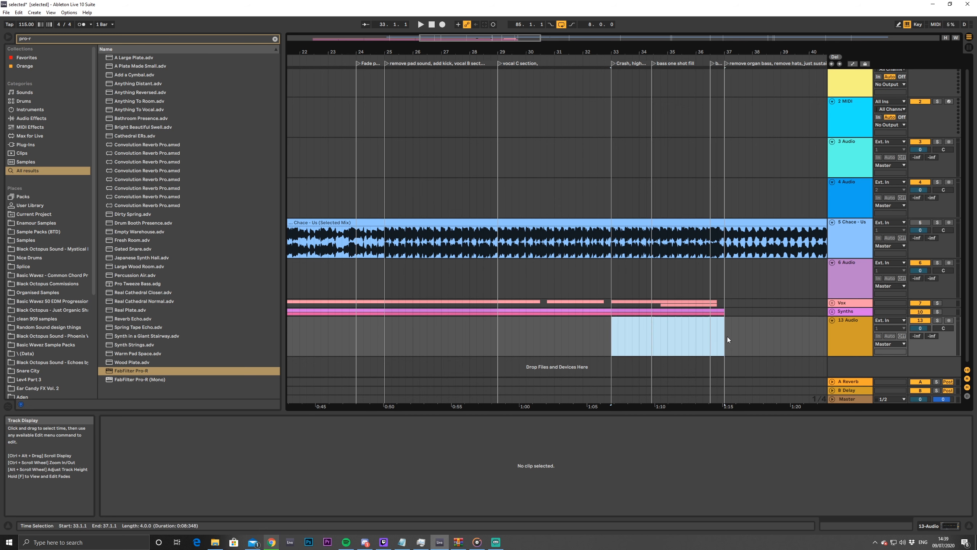
click(859, 335)
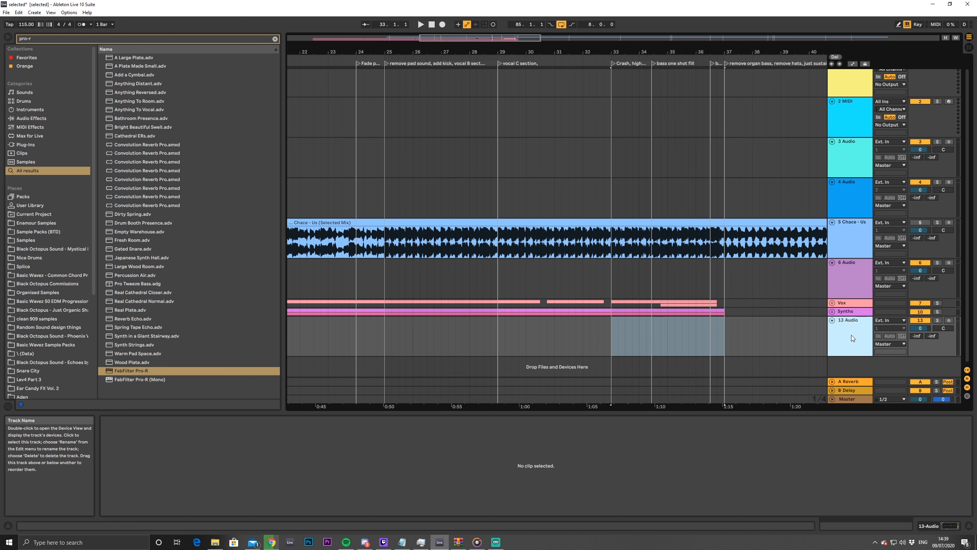
key(ctrl+shift+t)
scroll(846, 353, down, 1)
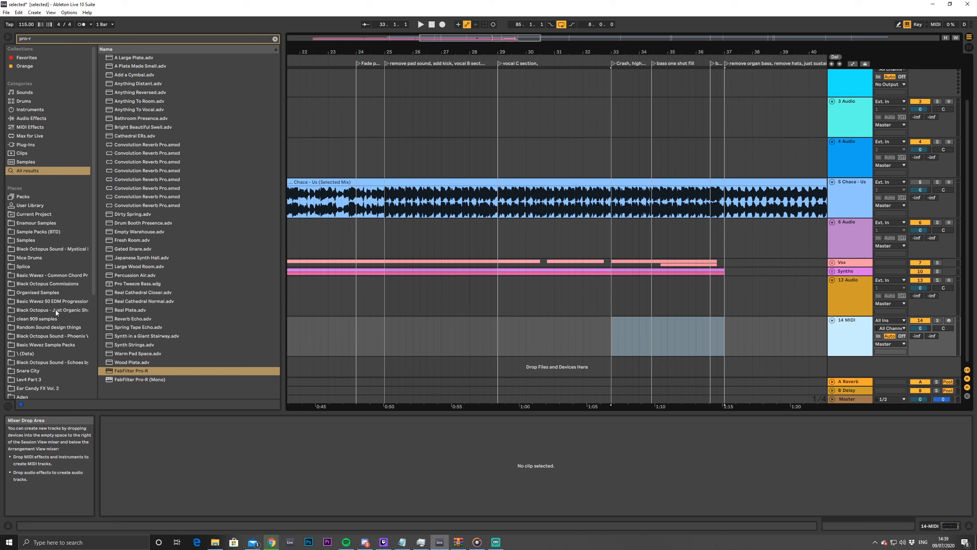
Clear the browser search, open the Selected samples folder, and load kick_08.wav as the new MIDI track's instrument
scroll(63, 358, down, 3)
scroll(63, 358, down, 5)
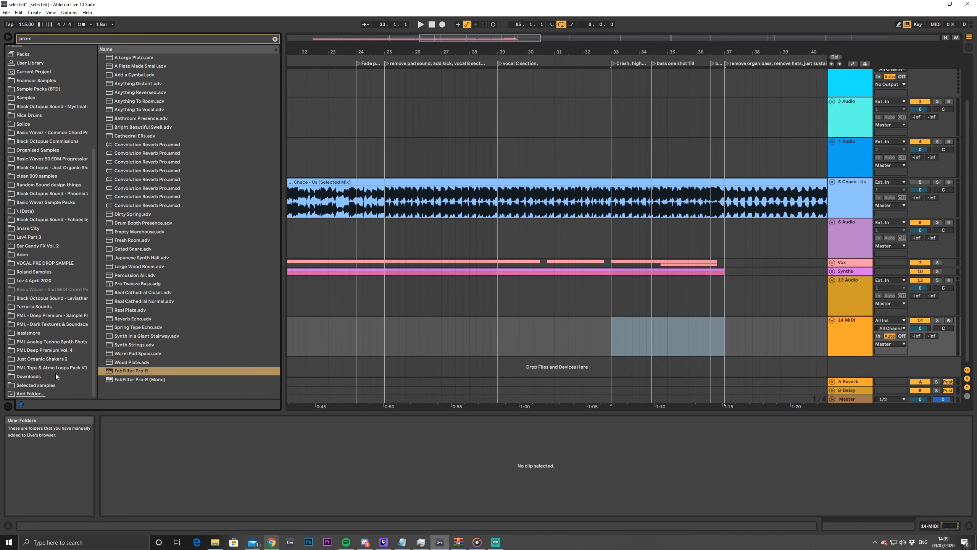
click(42, 383)
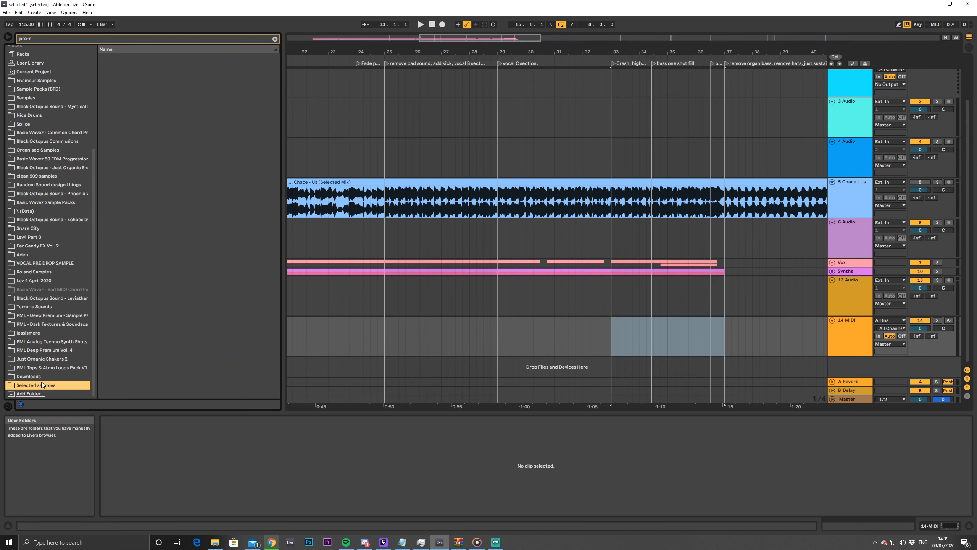
click(275, 39)
click(834, 340)
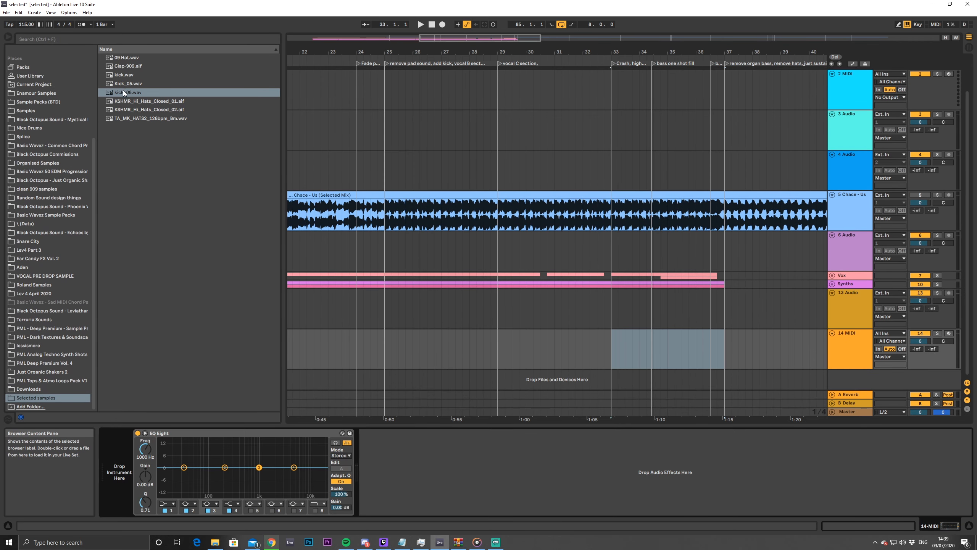
drag(123, 93, 111, 458)
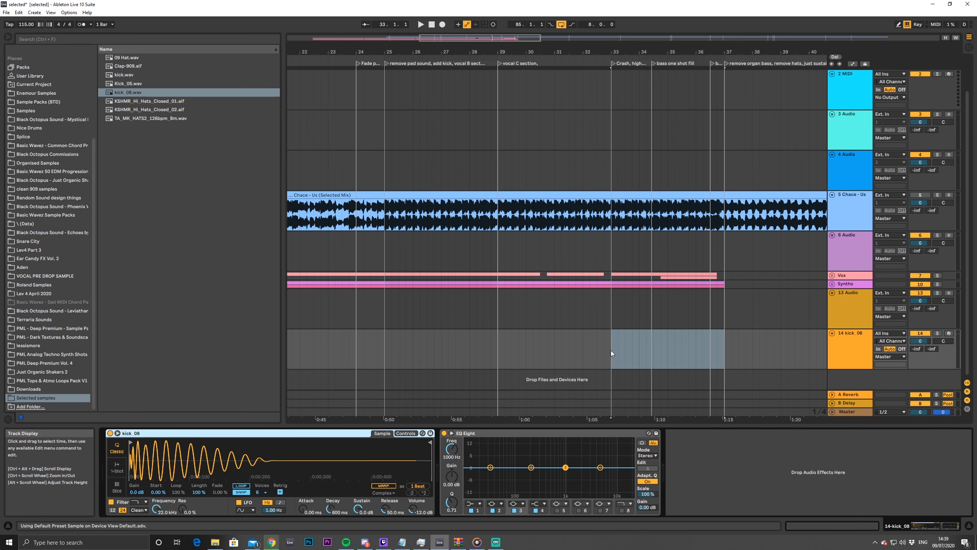
Create a two-bar MIDI clip from bar 33 on the kick_08 track and enlarge the note editor
drag(611, 350, 662, 349)
key(ctrl+shift+m)
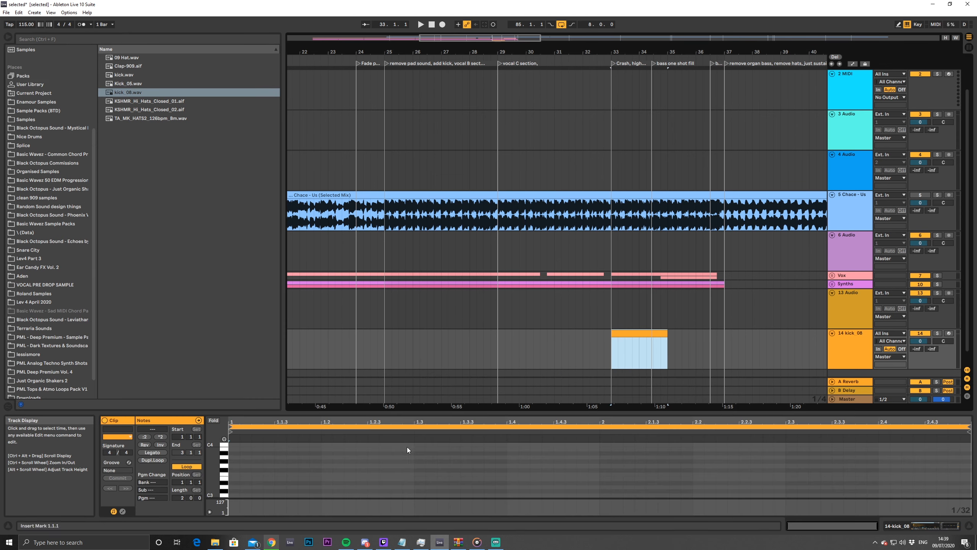
drag(399, 414, 397, 327)
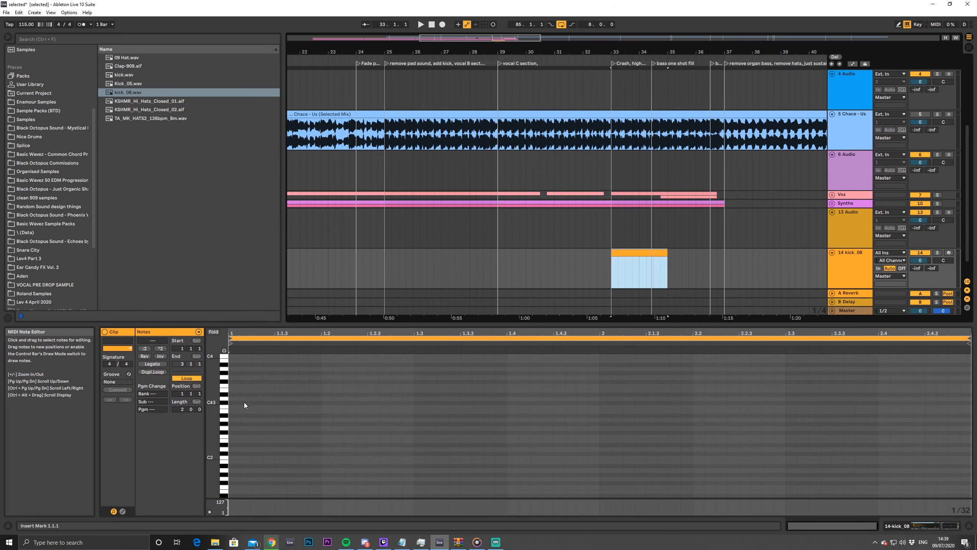
Fill the two-bar kick clip with a one-beat C3 note on every beat
click(238, 420)
scroll(240, 435, down, 1)
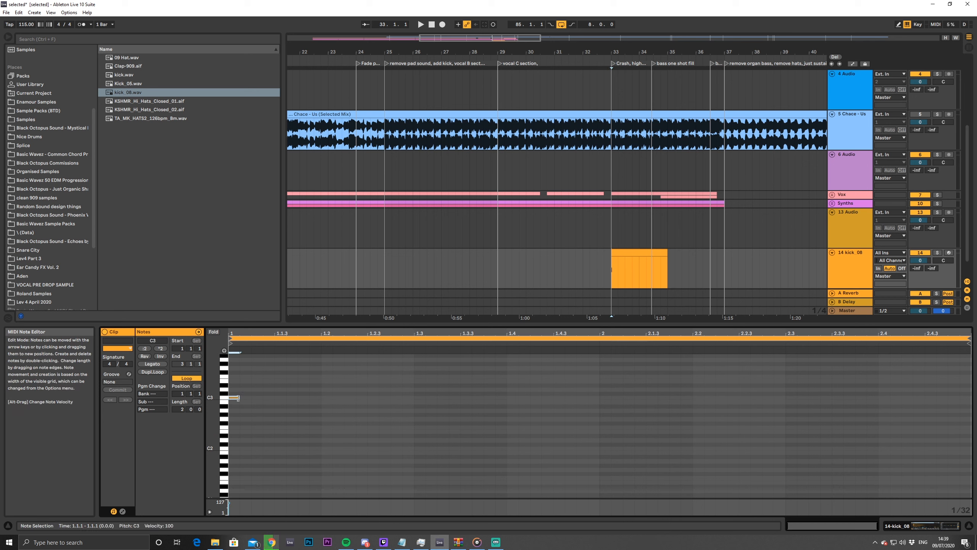
double_click(234, 397)
key(ctrl+d)
key(ctrl+d)
key(ctrl+d)
key(ctrl+d)
key(ctrl+d)
key(ctrl+d)
key(ctrl+d)
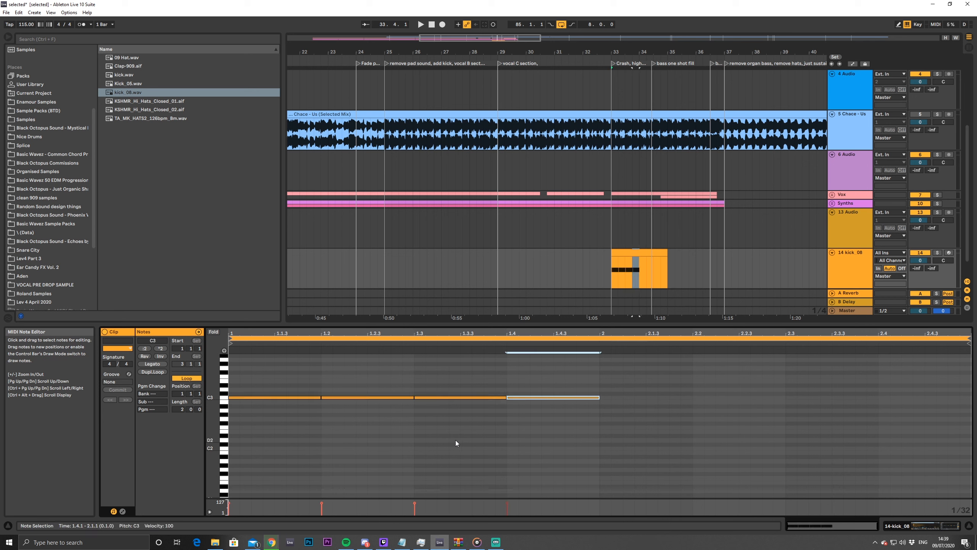
Extend the kick clip to bar 37 and set the kick track's volume to 1.1 dB during playback
drag(668, 252, 722, 253)
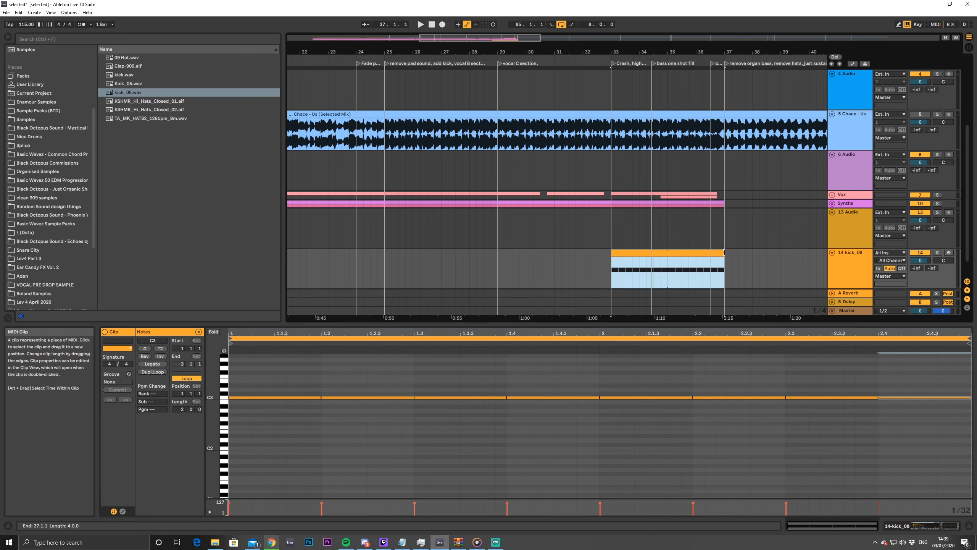
key(space)
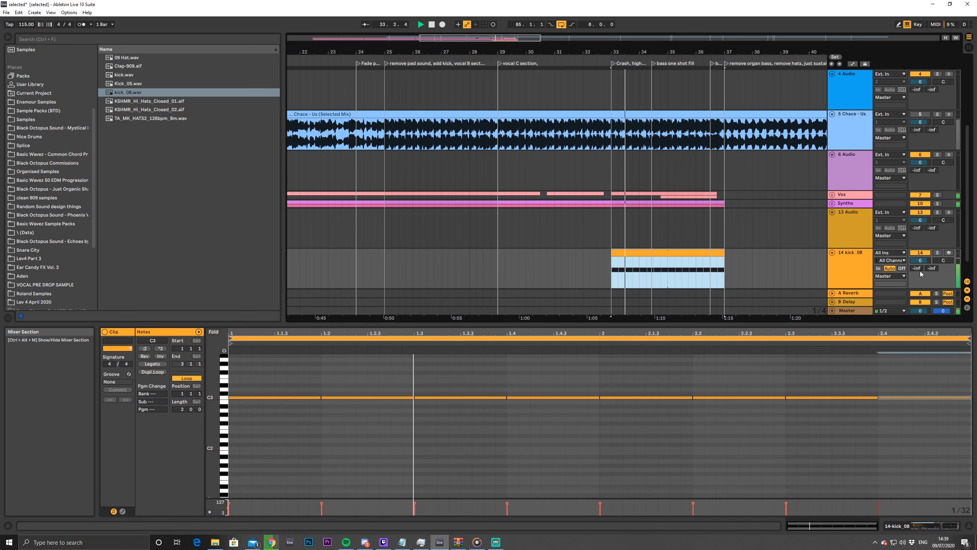
drag(921, 261, 921, 259)
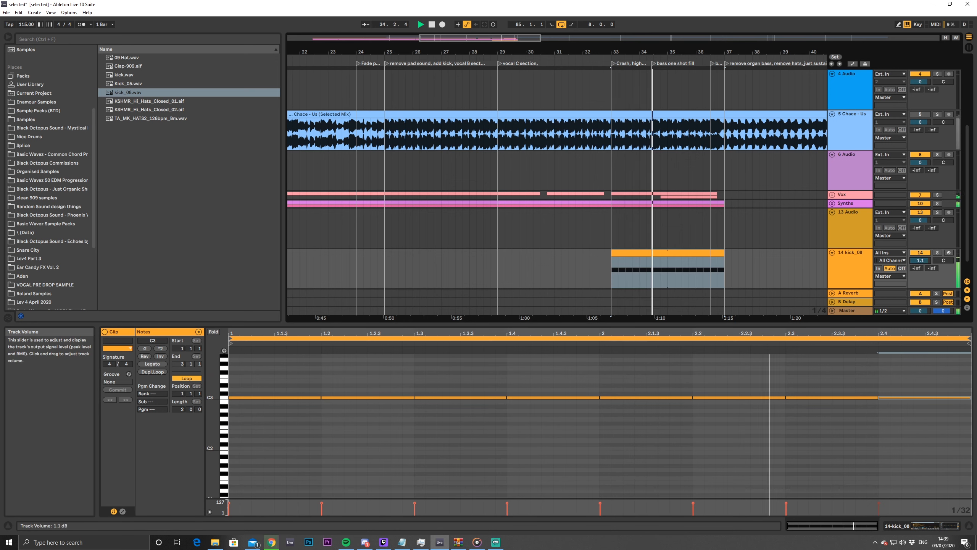
key(space)
Group the Vox and Synths groups together, name the new group Sidechain, and show its device chain
click(852, 195)
shift+click(851, 203)
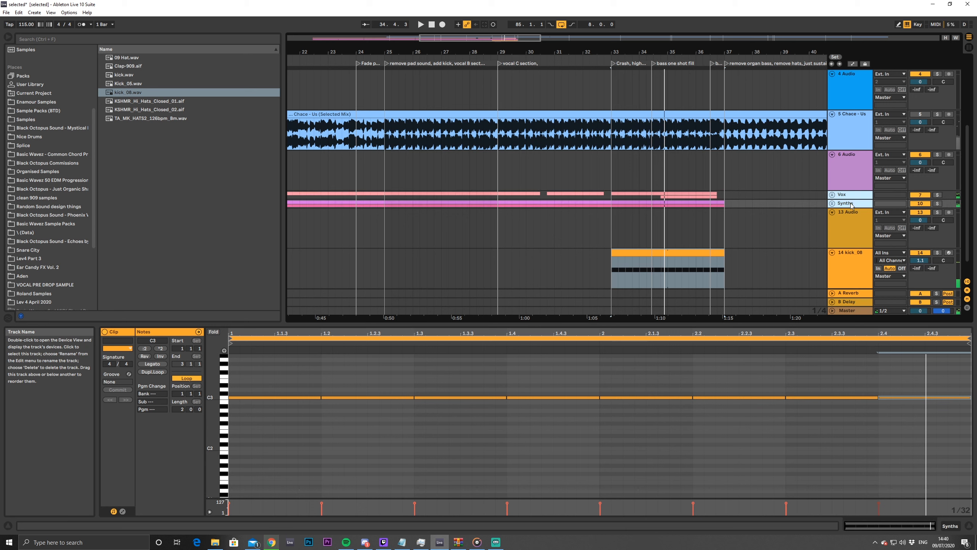
key(ctrl+g)
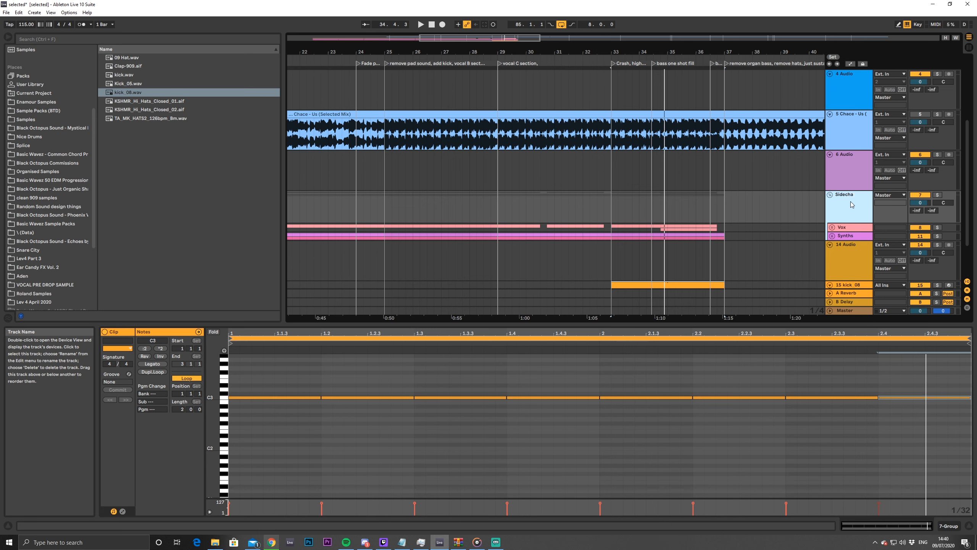
double_click(851, 209)
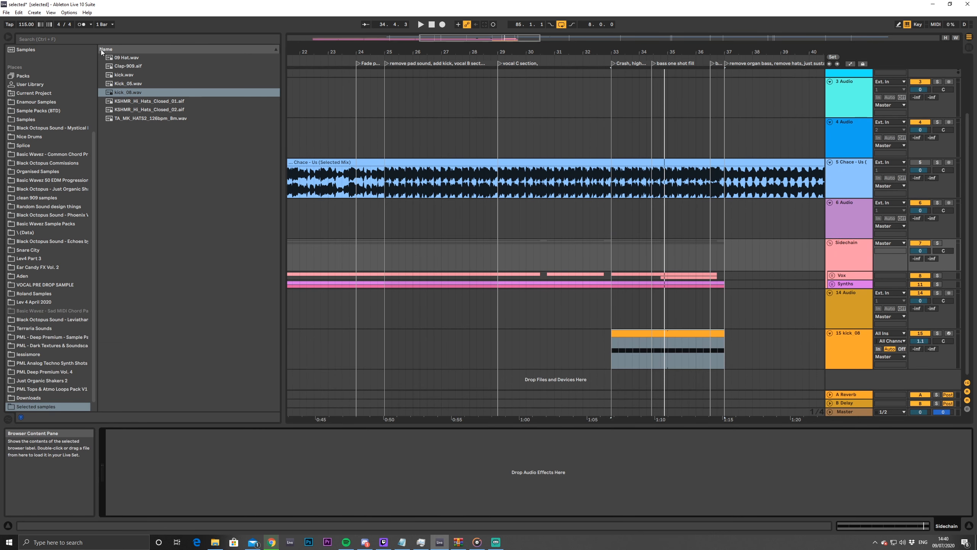
Add a Compressor to the Sidechain group and set its sidechain input to the 15-kick 08 track
click(92, 39)
text(comp)
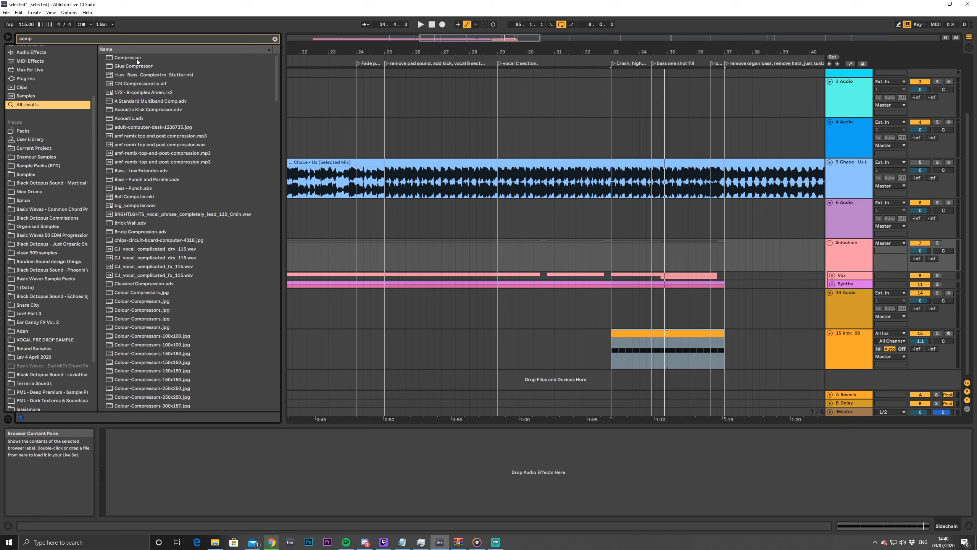
double_click(136, 59)
click(117, 433)
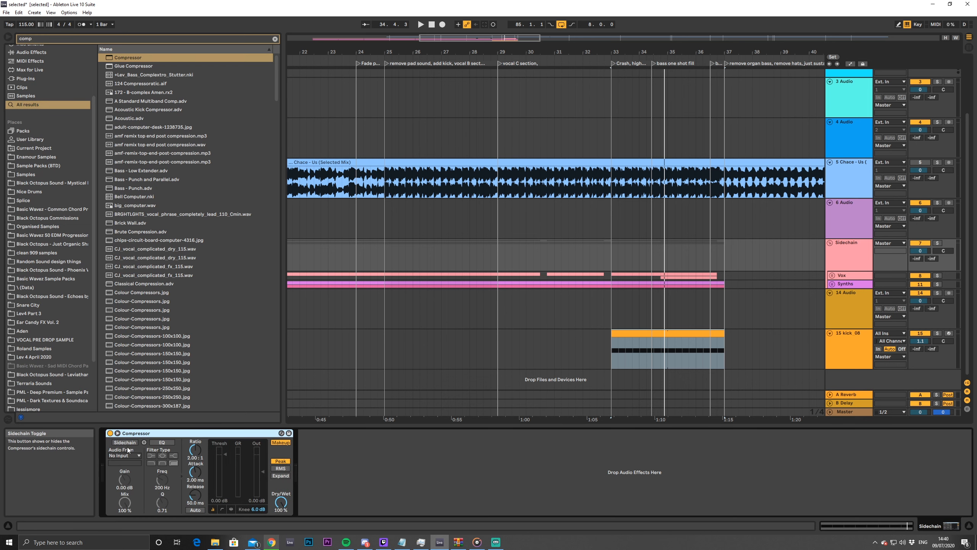
click(128, 443)
click(128, 456)
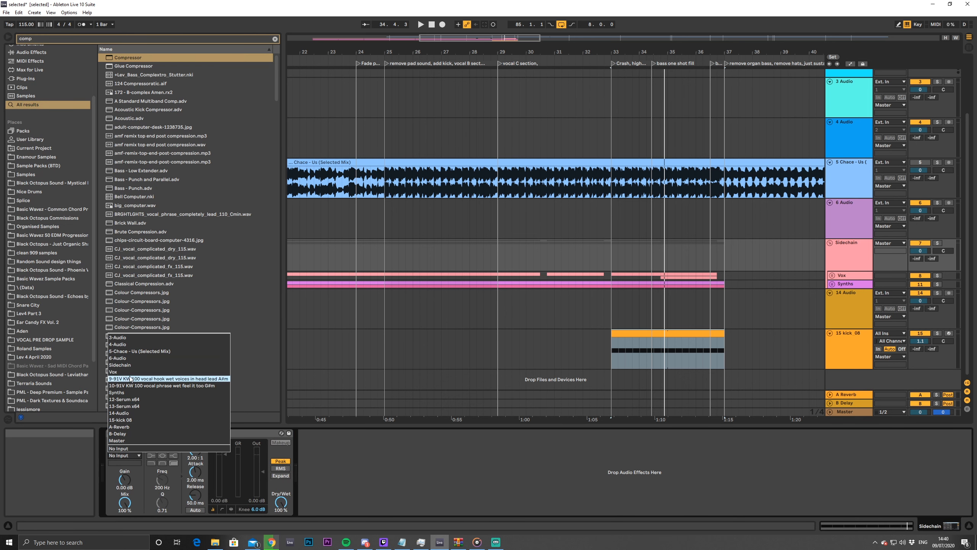
click(131, 420)
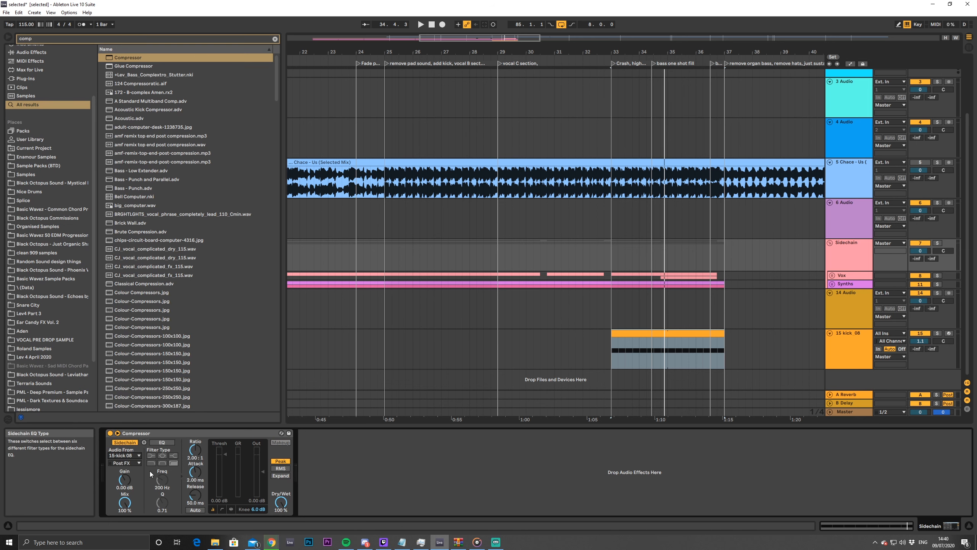
Set the compressor's sidechain filter frequency to 475 Hz, lower the threshold to -33.1 dB during playback, and show the activity view
drag(164, 480, 163, 462)
key(space)
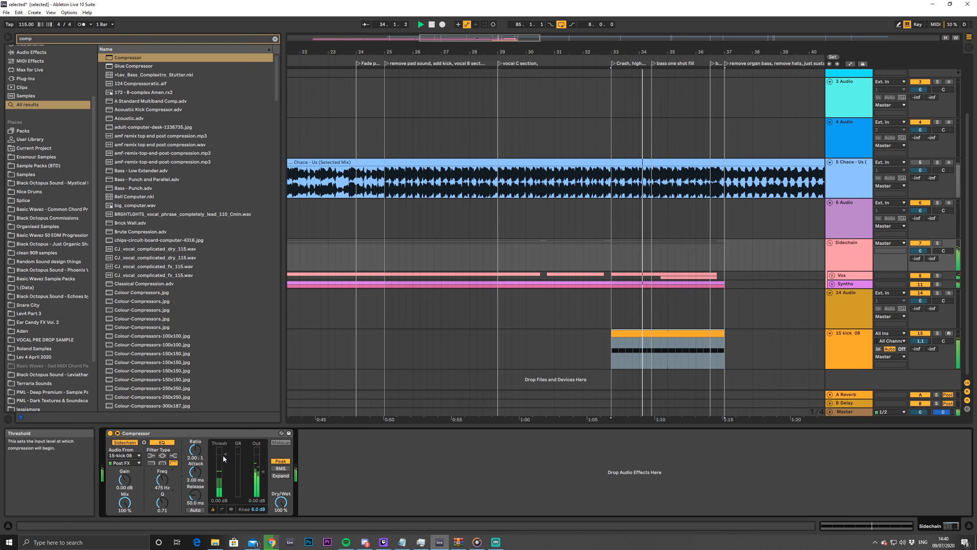
drag(223, 456, 225, 482)
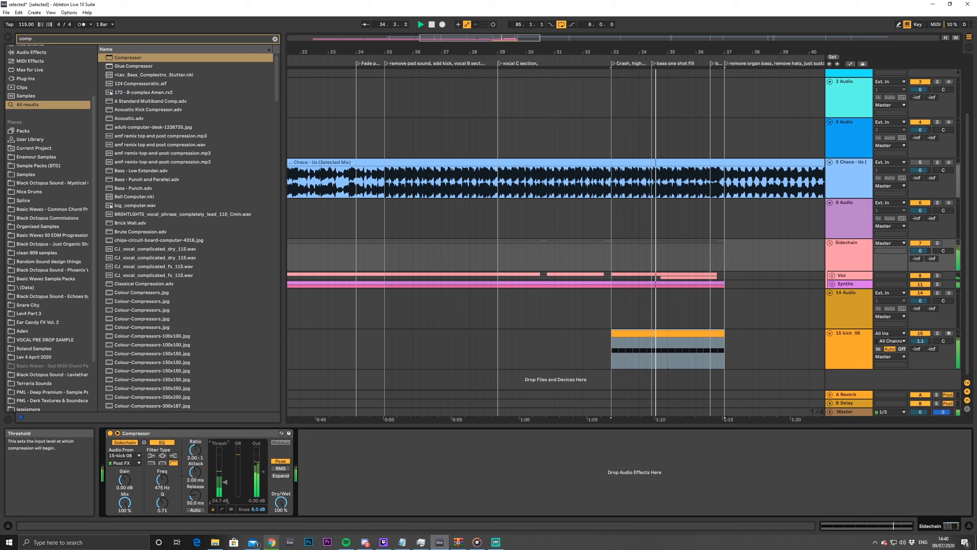
click(231, 508)
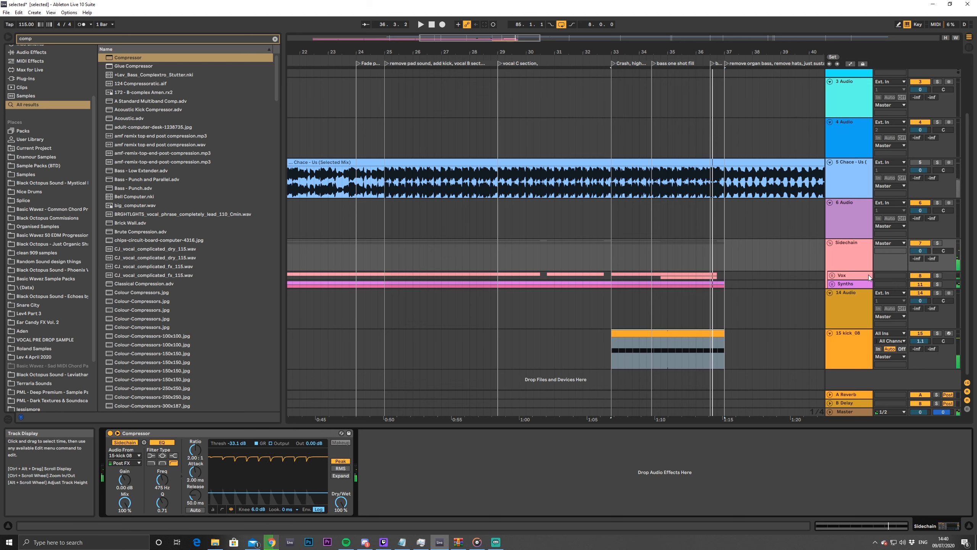
Unfold the Vox group and select the vocal clip on track 10
click(833, 276)
scroll(723, 308, down, 2)
double_click(703, 303)
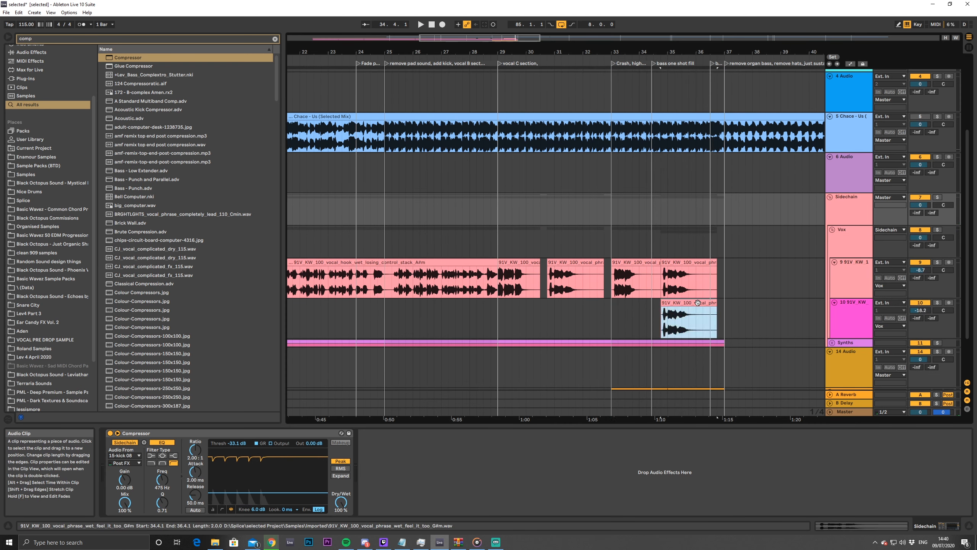
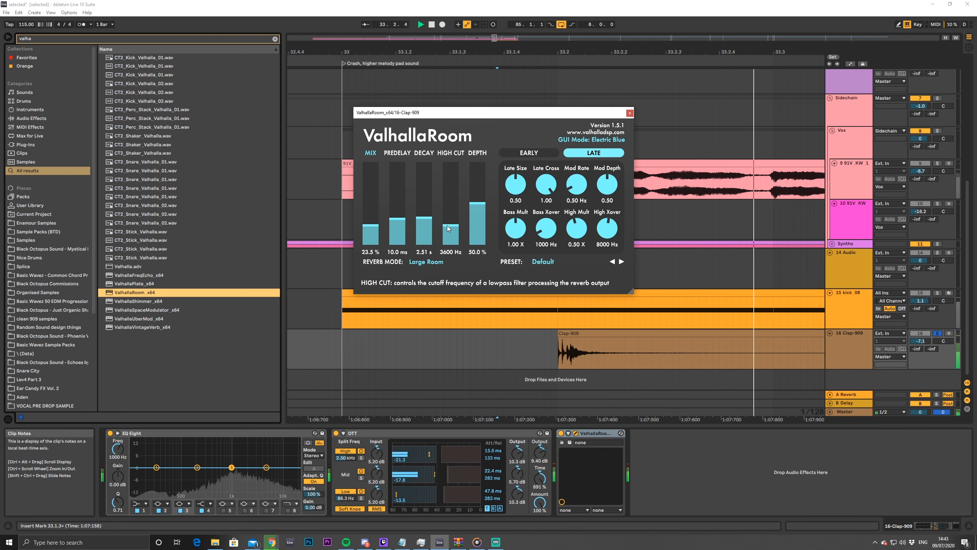
Set ValhallaRoom's high cut on the Clap-909 track to 3120 Hz, check it during playback, and close the plug-in window
drag(448, 225, 449, 227)
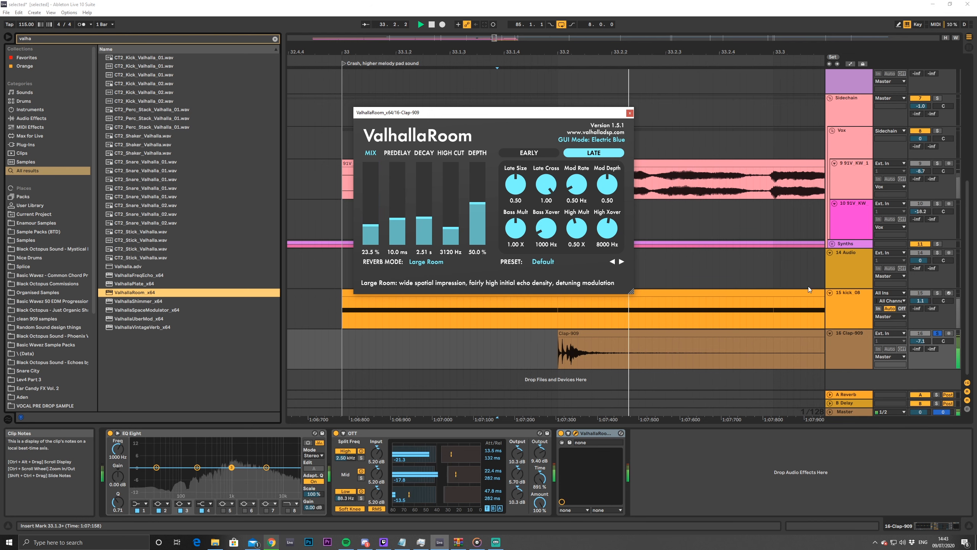
key(space)
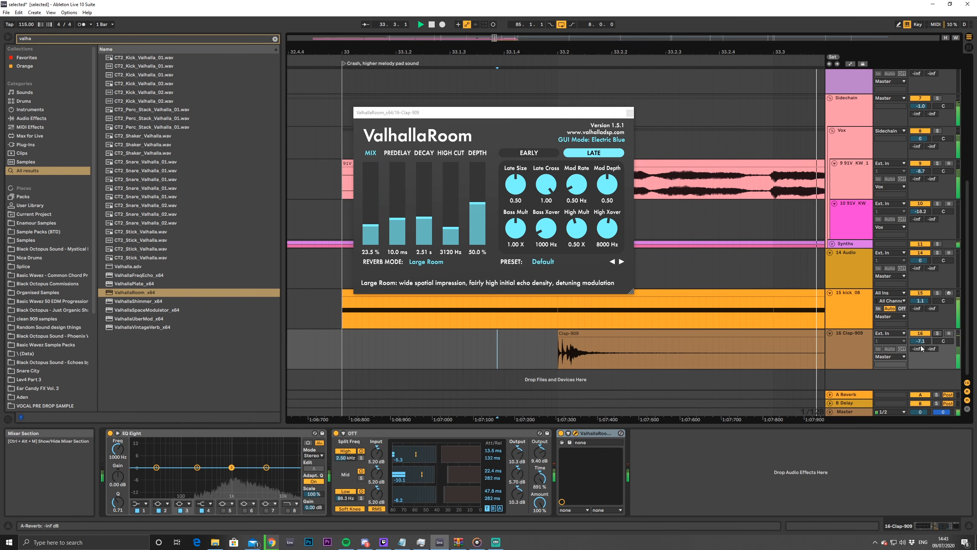
key(space)
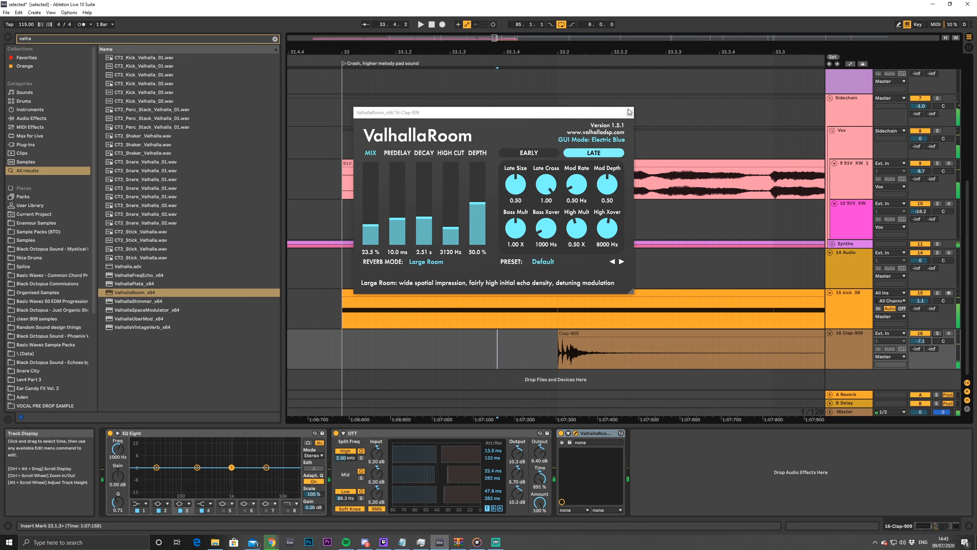
click(630, 113)
key(space)
key(space)
Duplicate the Clap-909 clip from beat 33.2 to beat 33.4 and play from bar 33
drag(532, 53, 510, 19)
key(space)
key(space)
click(601, 333)
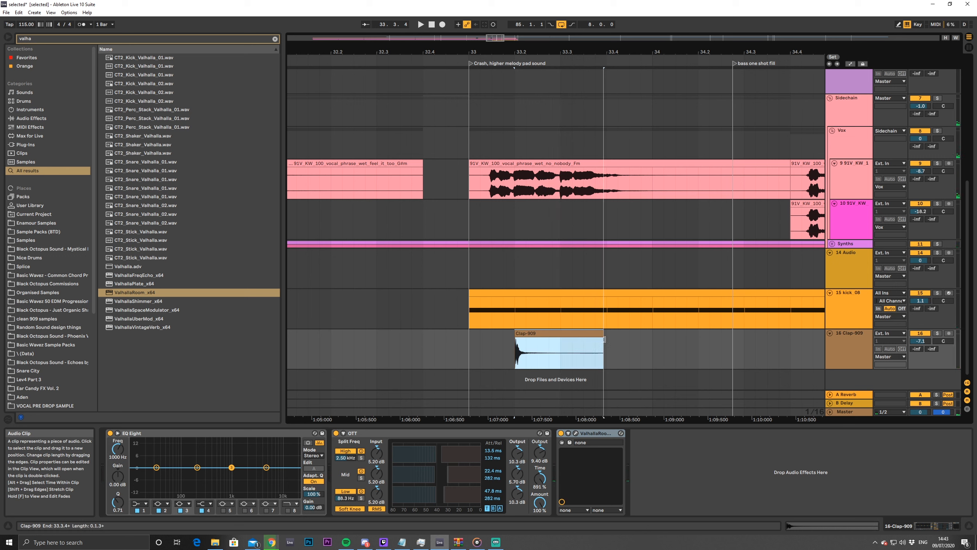
drag(608, 336, 516, 341)
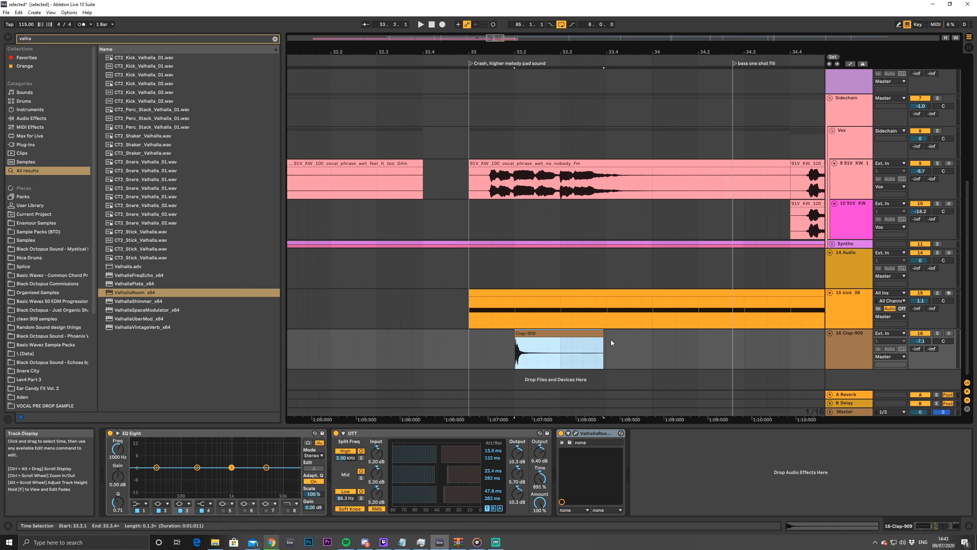
key(ctrl+d)
click(467, 349)
key(space)
Insert a Saturator before ValhallaRoom on the clap track with 14.3 dB of drive and the output lowered to about -8.3 dB
key(ctrl+f)
text(sat)
drag(126, 57, 554, 472)
drag(568, 452, 568, 431)
drag(709, 478, 709, 491)
Audition the claps repeatedly from bar 33 and set the Clap-909 track's volume to -8.6 dB
drag(920, 341, 920, 336)
key(space)
key(space)
key(space)
key(space)
key(space)
key(space)
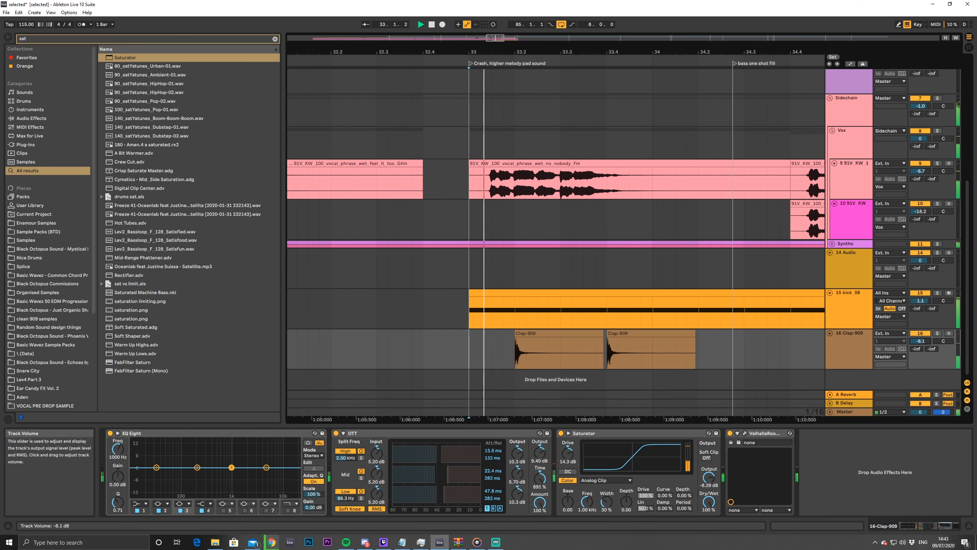
key(space)
key(space)
key(space)
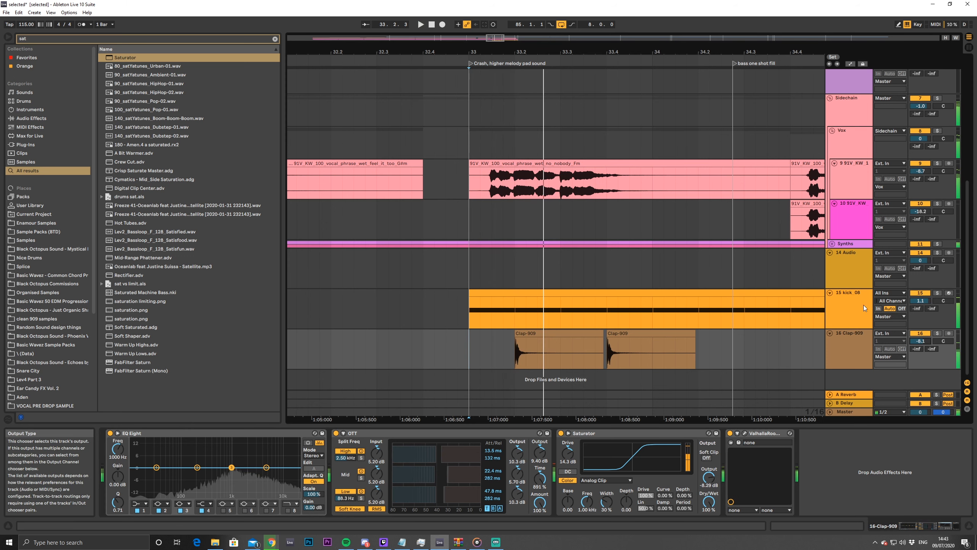
key(space)
drag(922, 341, 922, 343)
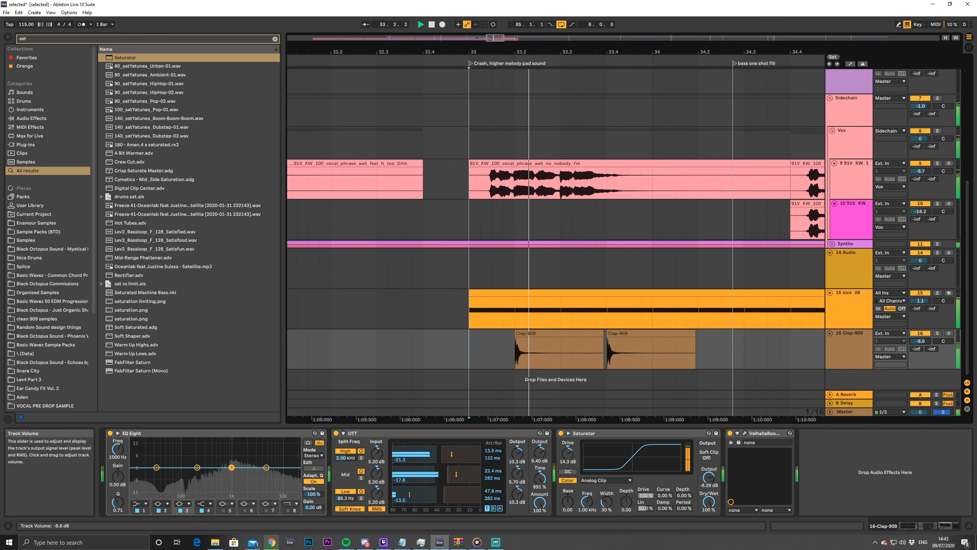
key(space)
key(space)
Reopen the clap track's ValhallaRoom, set its high cut to 2230 Hz during playback, and close the plug-in window
click(849, 350)
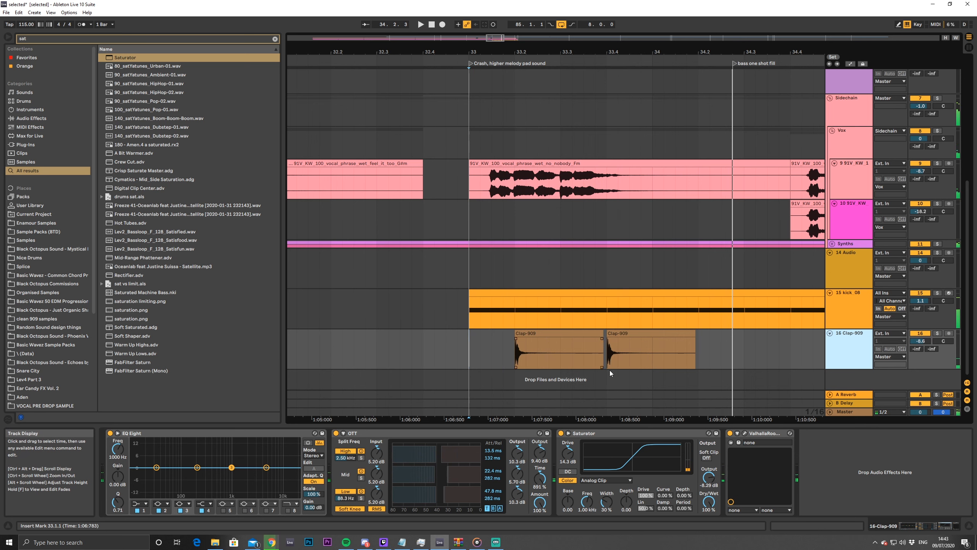
scroll(500, 194, down, 5)
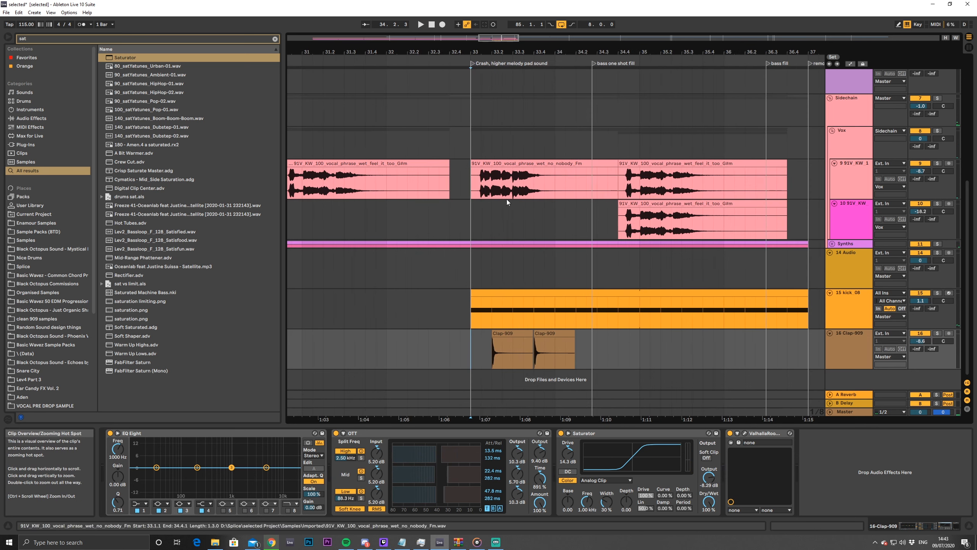
click(745, 433)
key(space)
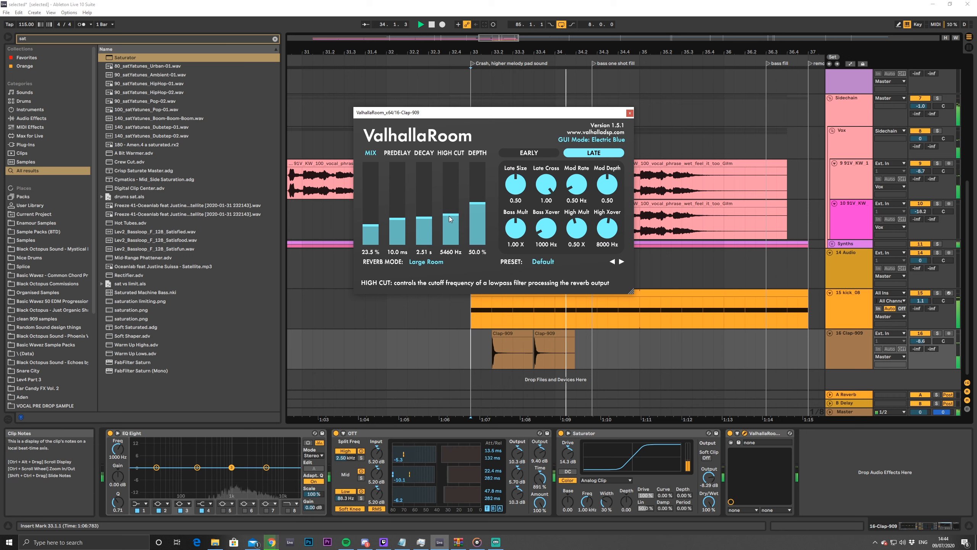
drag(451, 211, 452, 236)
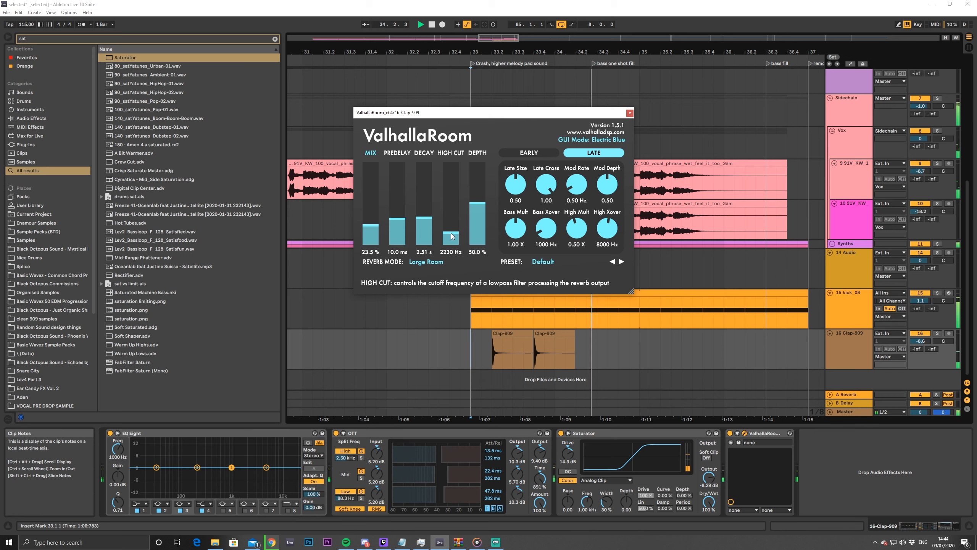
click(630, 113)
Repeat the two-clap pattern on the Clap-909 track up to bar 37 and play it back
drag(492, 355, 575, 354)
key(ctrl+d)
key(ctrl+d)
key(ctrl+d)
key(space)
Raise the kick_08 sampler's volume to -8.57 dB during playback
click(852, 316)
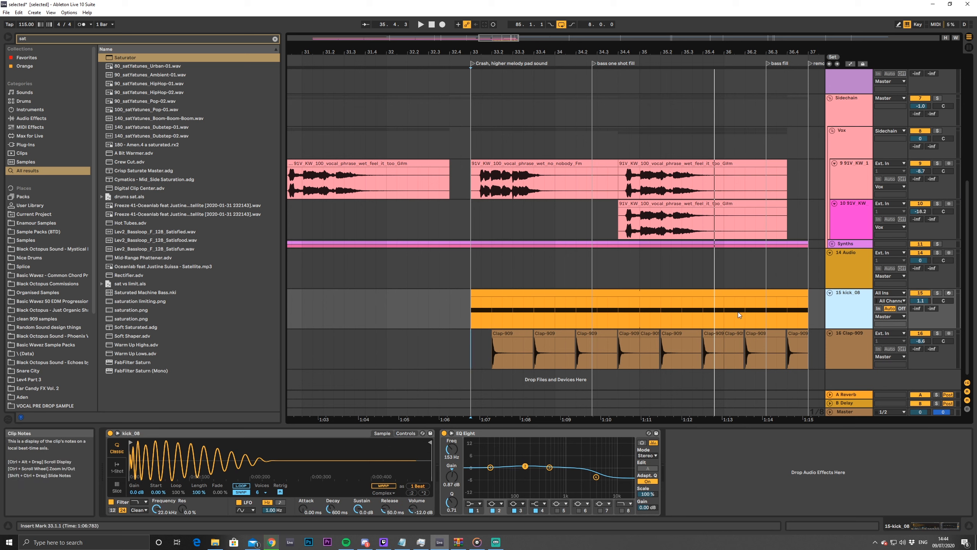
key(space)
drag(413, 511, 414, 506)
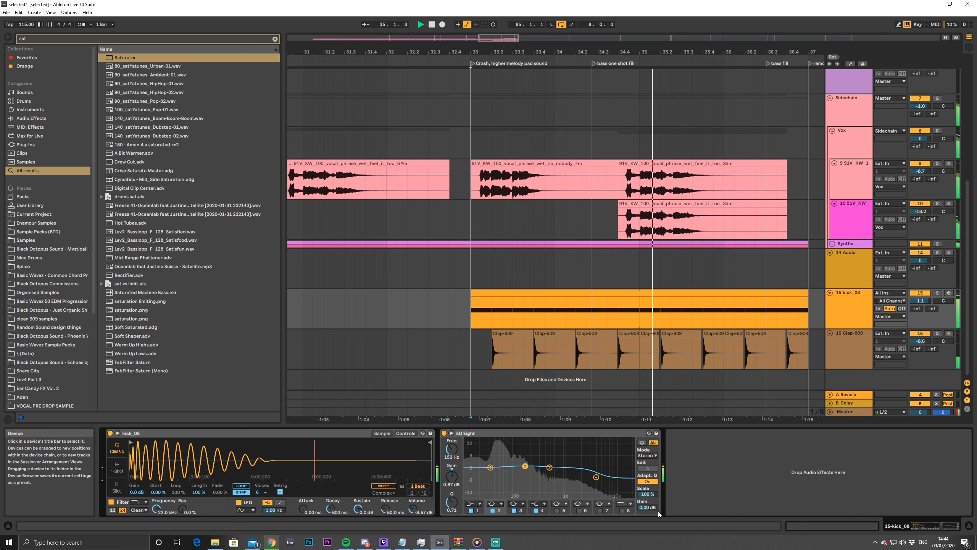
Place the TA_MK_HATS2_126bpm_Bm.wav loop from the Selected samples folder on a new track below the claps, starting at bar 33
click(843, 350)
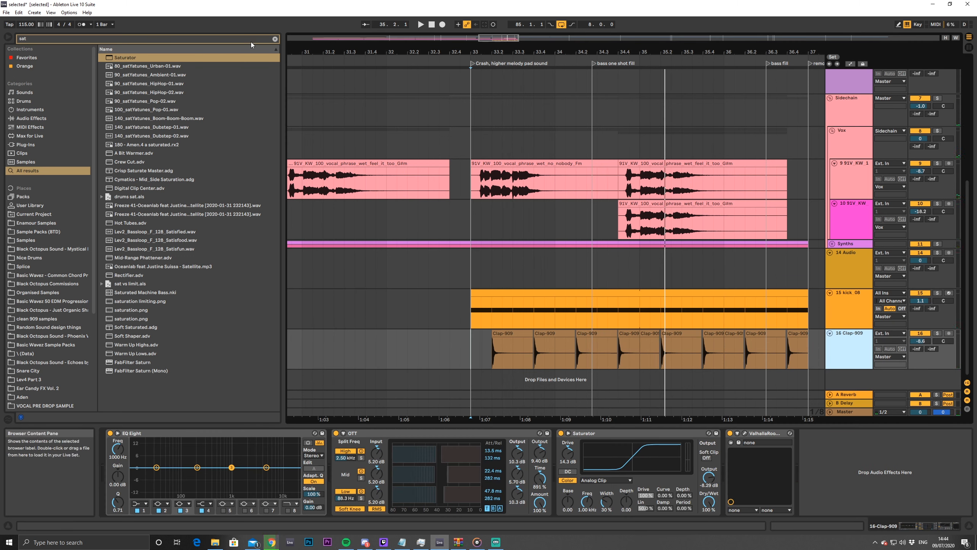
scroll(50, 369, down, 5)
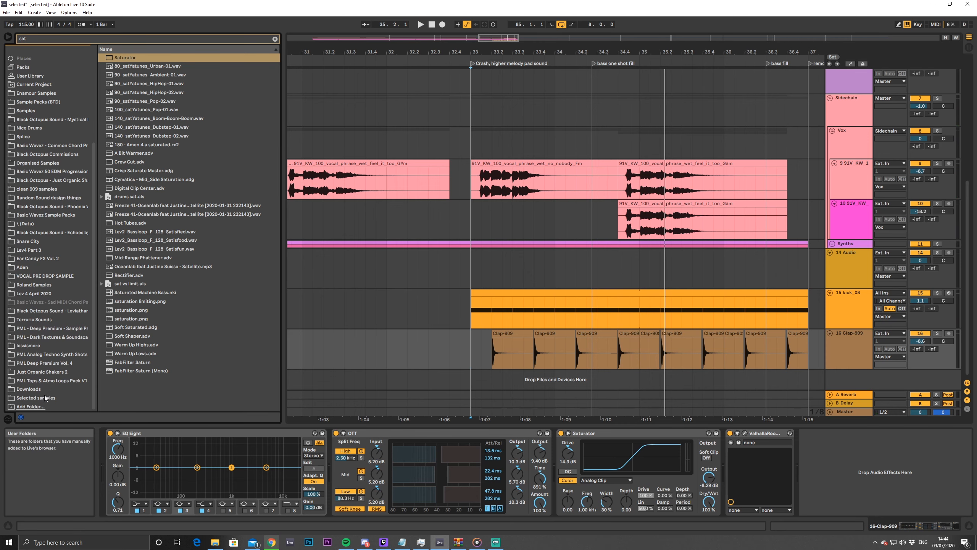
click(44, 397)
click(275, 39)
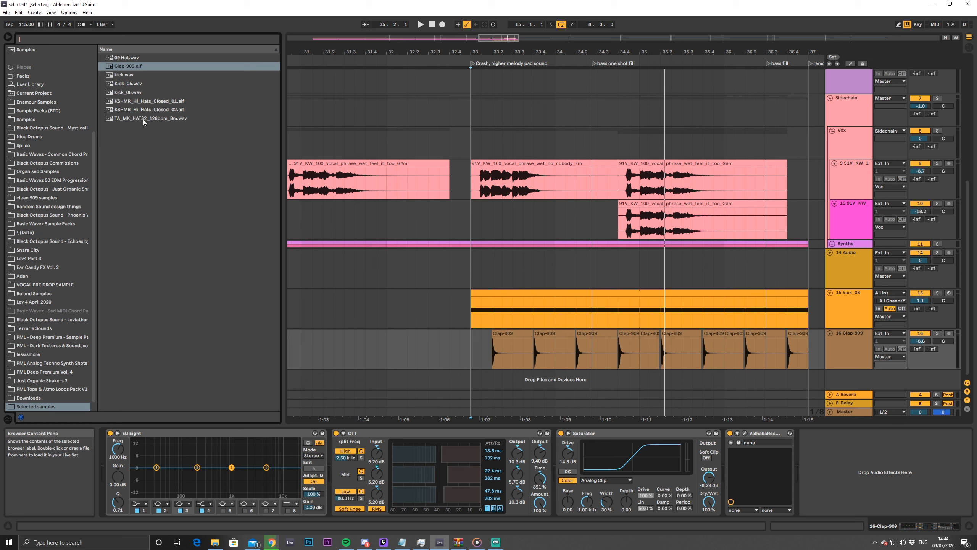
click(143, 120)
click(861, 351)
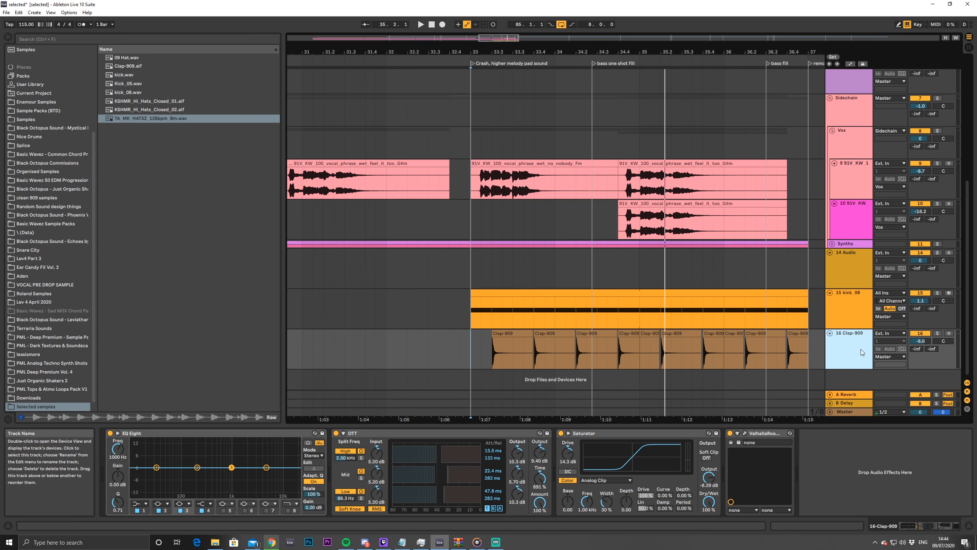
drag(128, 121, 470, 375)
Play the arrangement and lower the hat loop track's volume to -12.8 dB
key(space)
drag(921, 341, 921, 364)
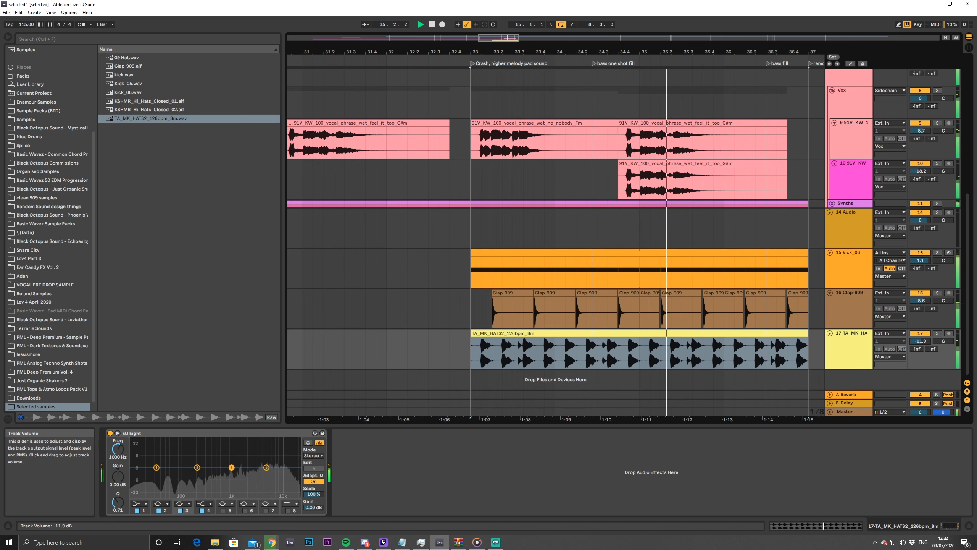
drag(920, 341, 920, 345)
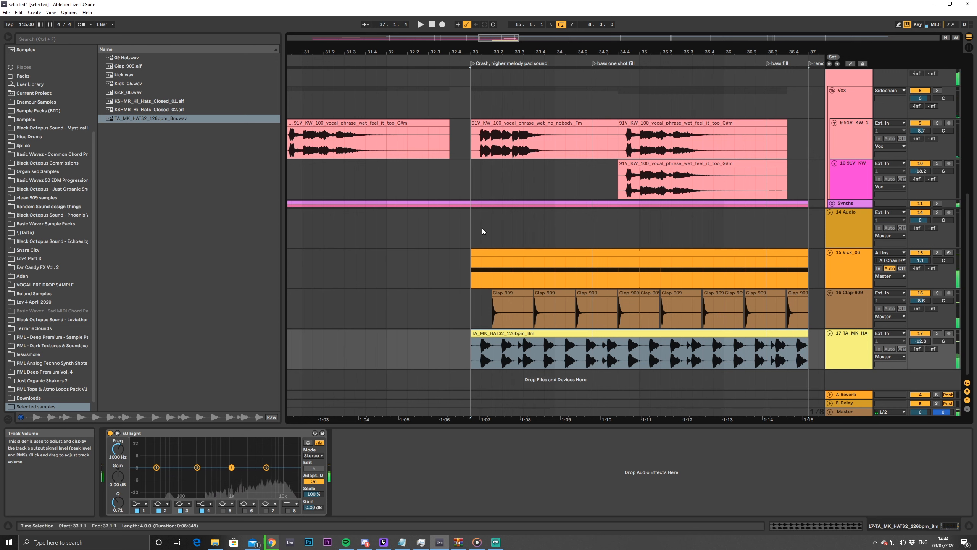
Place 09 Hat.wav on a new track at 33.1.3 and trim the clip to end at beat 33.2
drag(127, 69, 485, 387)
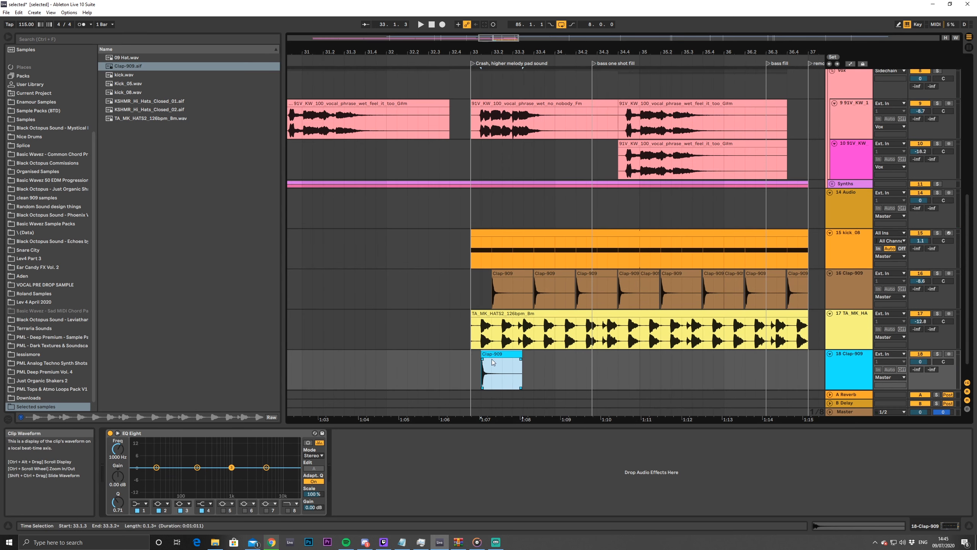
key(Delete)
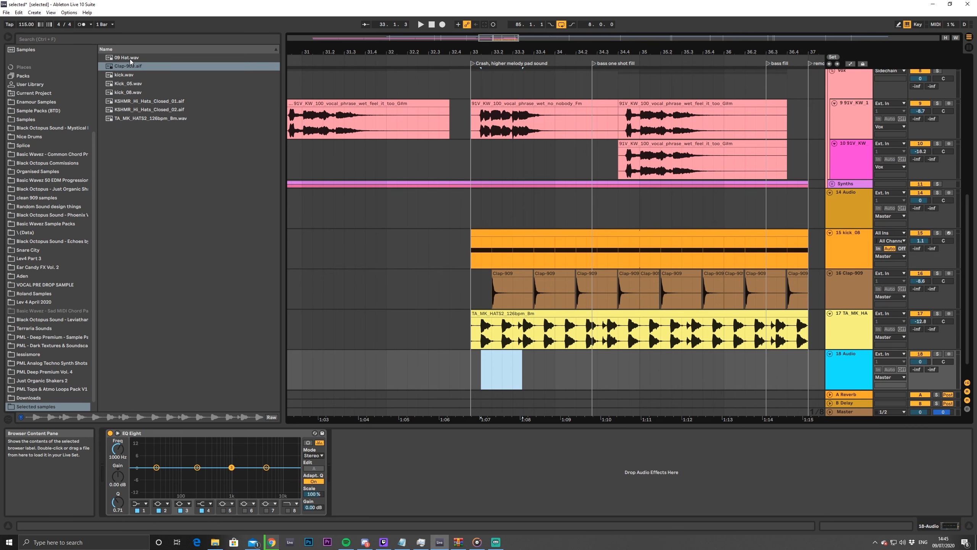
drag(131, 61, 489, 358)
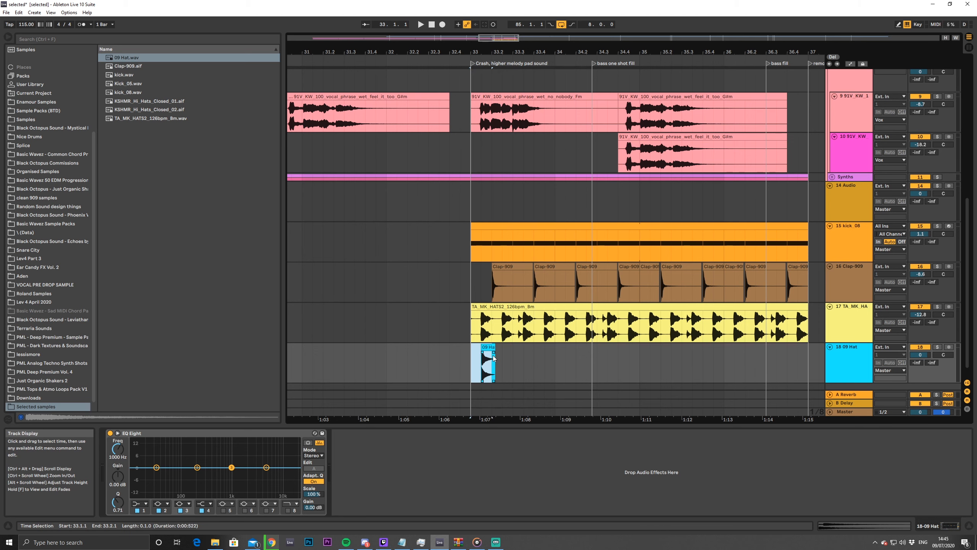
double_click(494, 358)
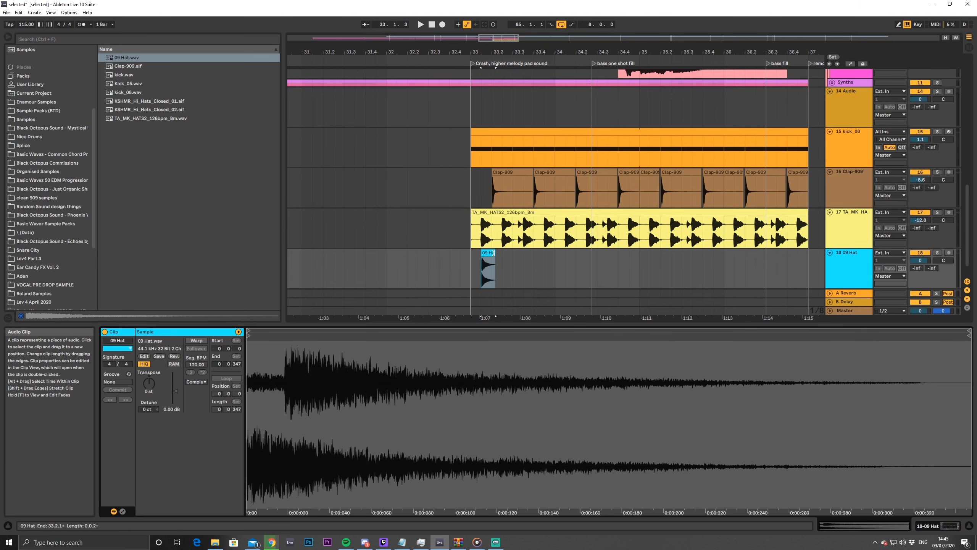
drag(494, 253, 491, 254)
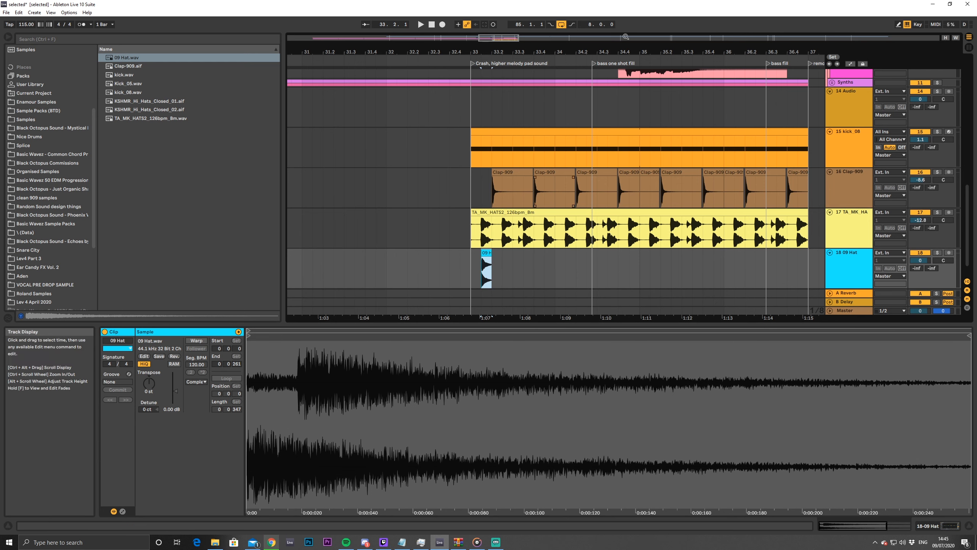
drag(508, 52, 504, 207)
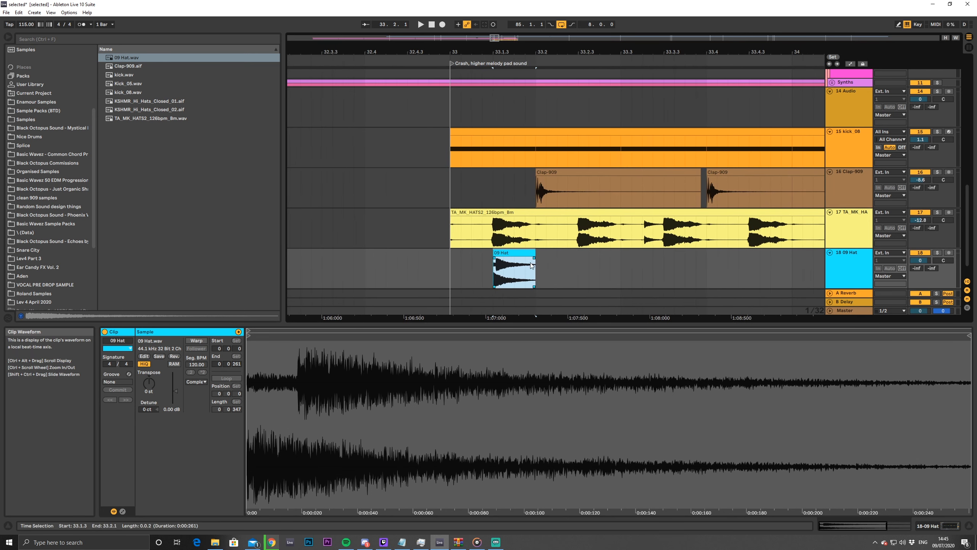
Repeat the 09 Hat clip on every offbeat from bar 33 up to bar 37
mouse_move(533, 261)
click(451, 259)
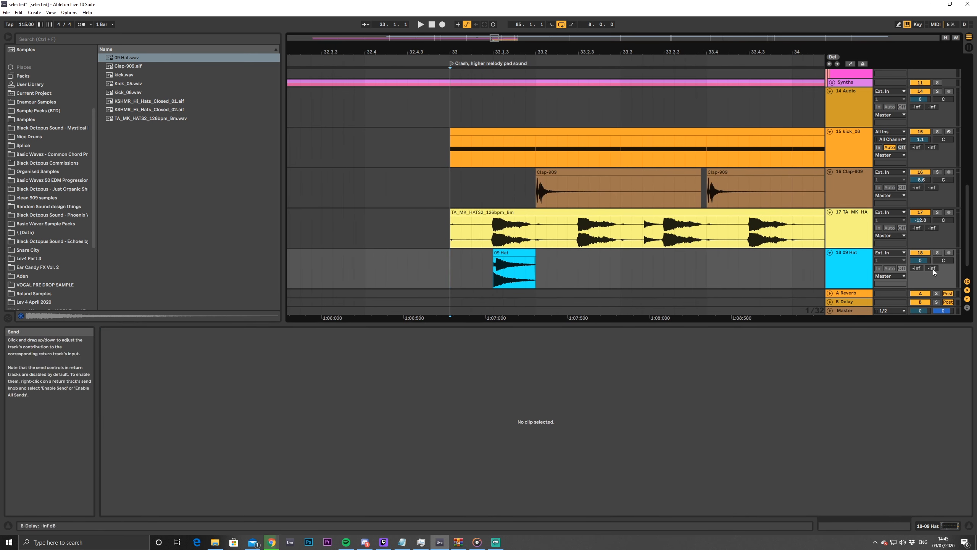
scroll(449, 250, down, 1)
drag(447, 247, 540, 254)
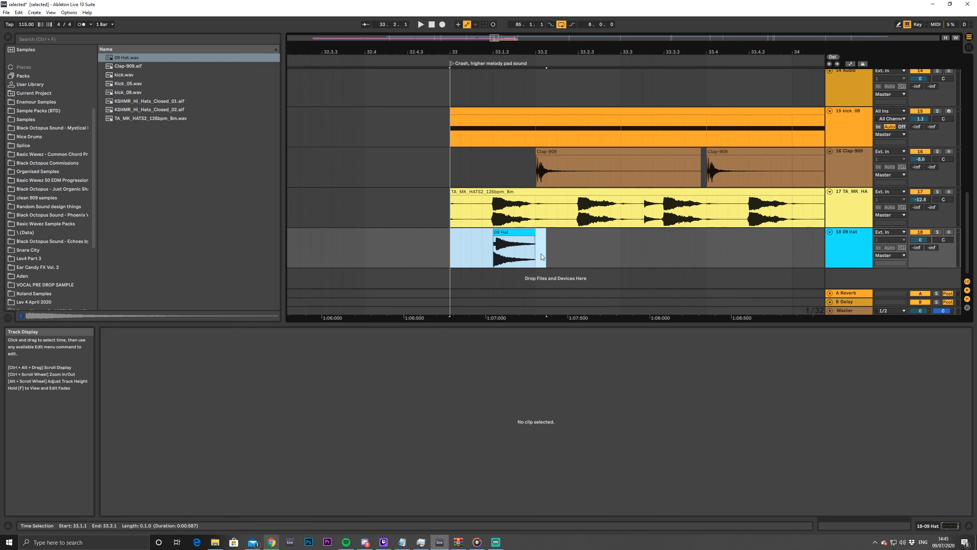
key(ctrl+d)
key(ctrl+d)
key(ctrl+d)
key(ctrl+d)
key(minus)
key(minus)
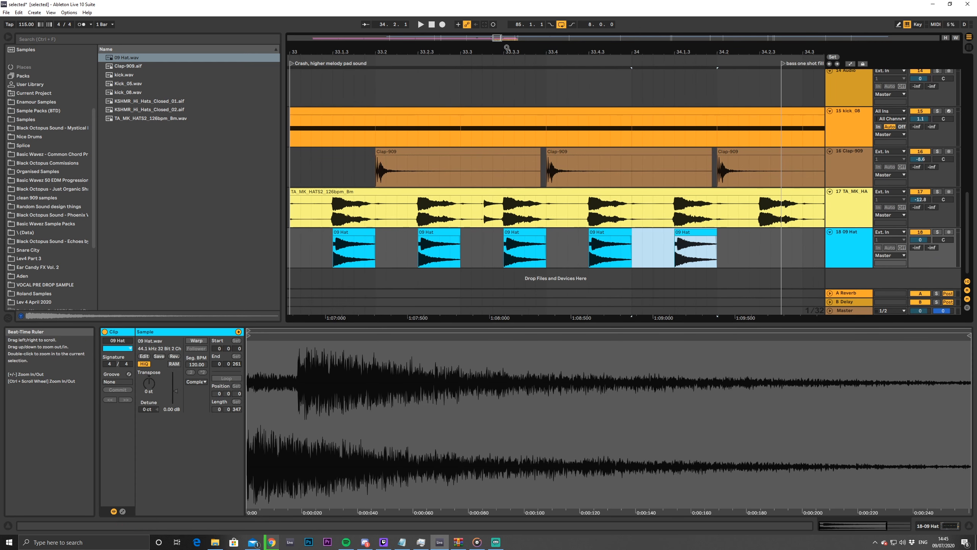
key(ctrl+d)
key(ctrl+d)
key(ctrl+d)
key(ctrl+d)
key(ctrl+d)
key(ctrl+d)
key(ctrl+d)
key(ctrl+d)
key(ctrl+d)
key(ctrl+d)
key(ctrl+d)
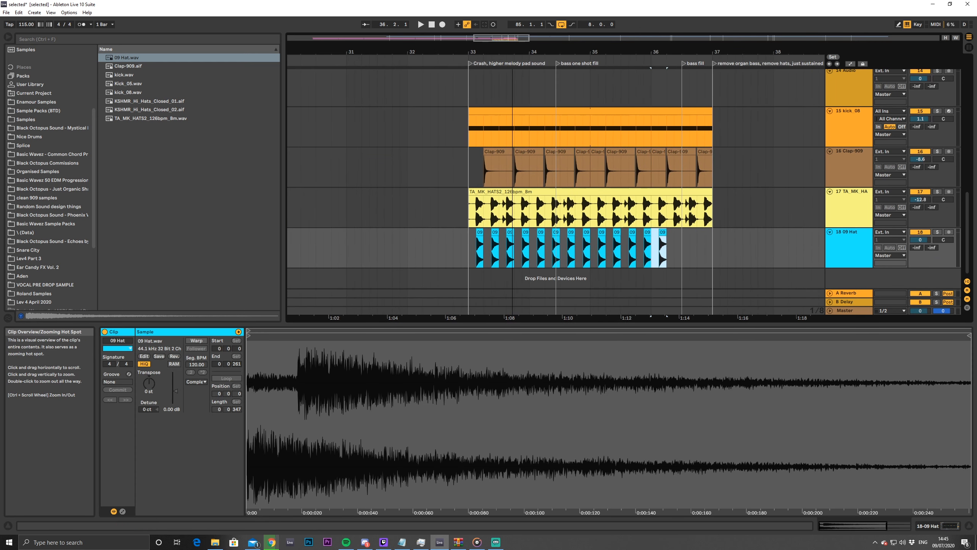
Play from bar 33, comparing the two hat tracks by muting and soloing, and lower the 09 Hat track's volume to -15.7 dB
click(473, 251)
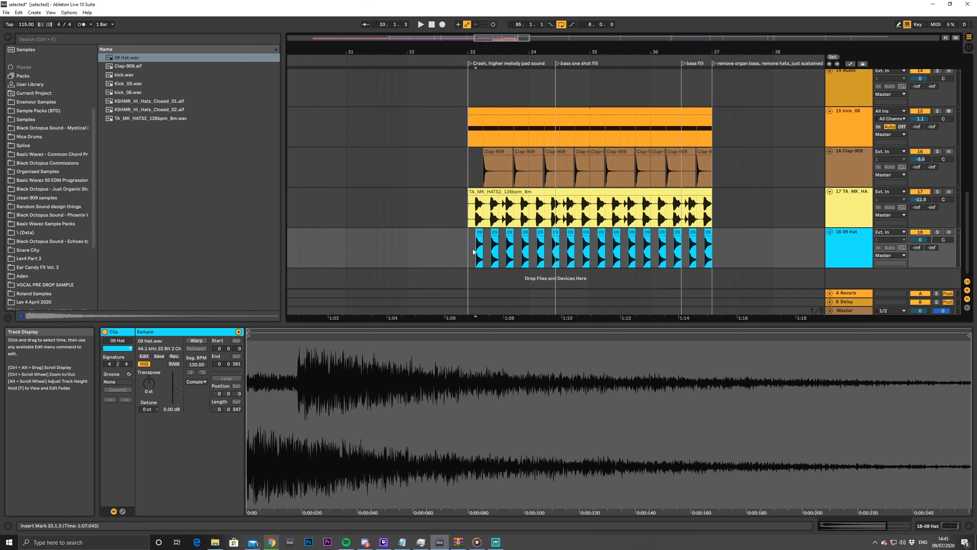
click(471, 248)
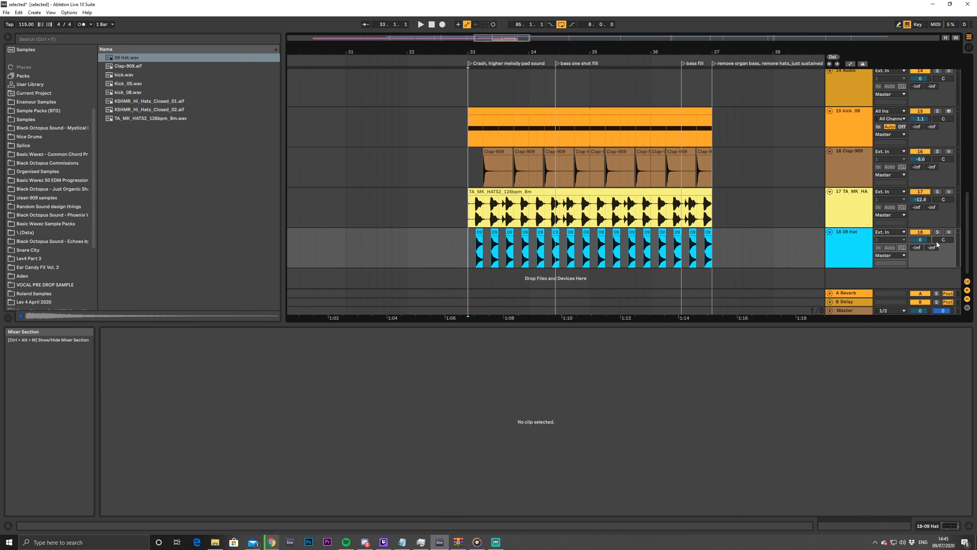
drag(921, 240, 921, 244)
key(space)
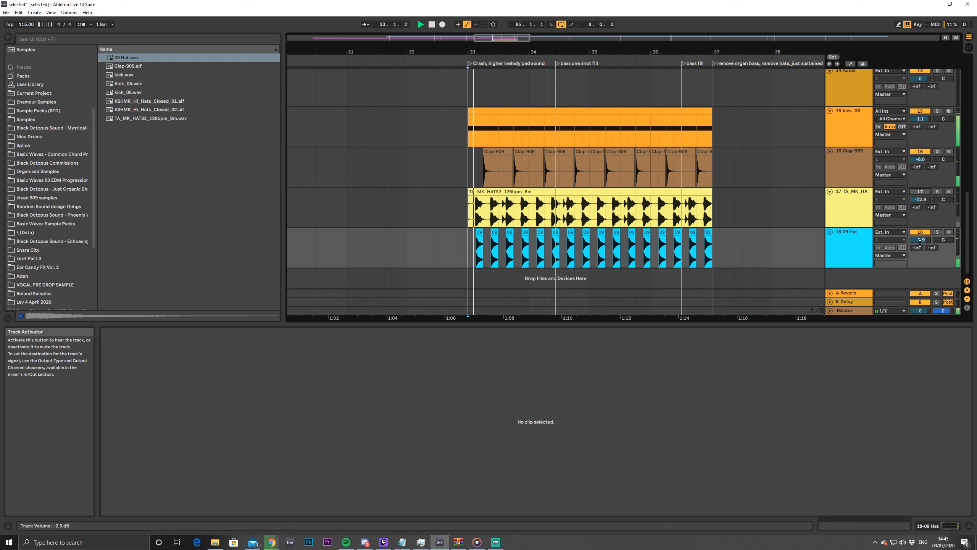
drag(921, 241, 921, 243)
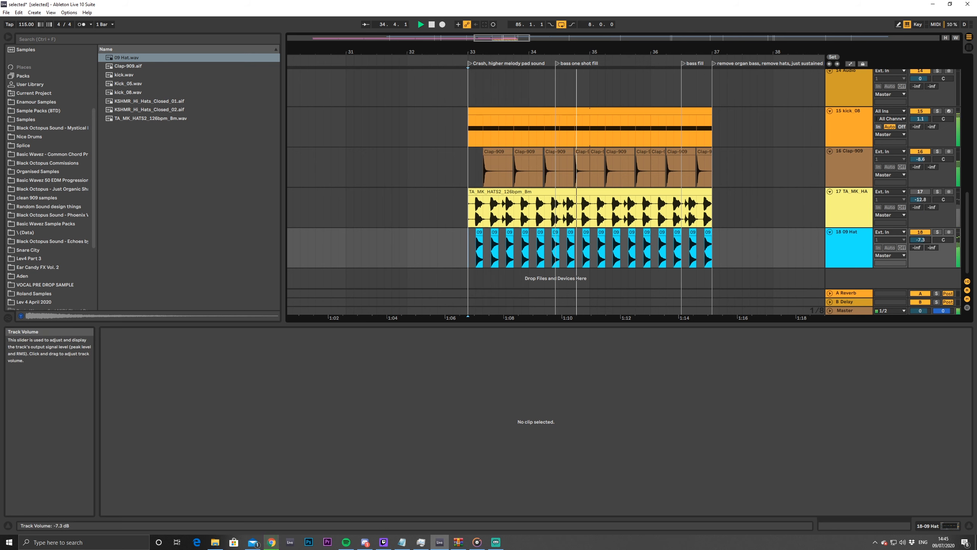
click(926, 233)
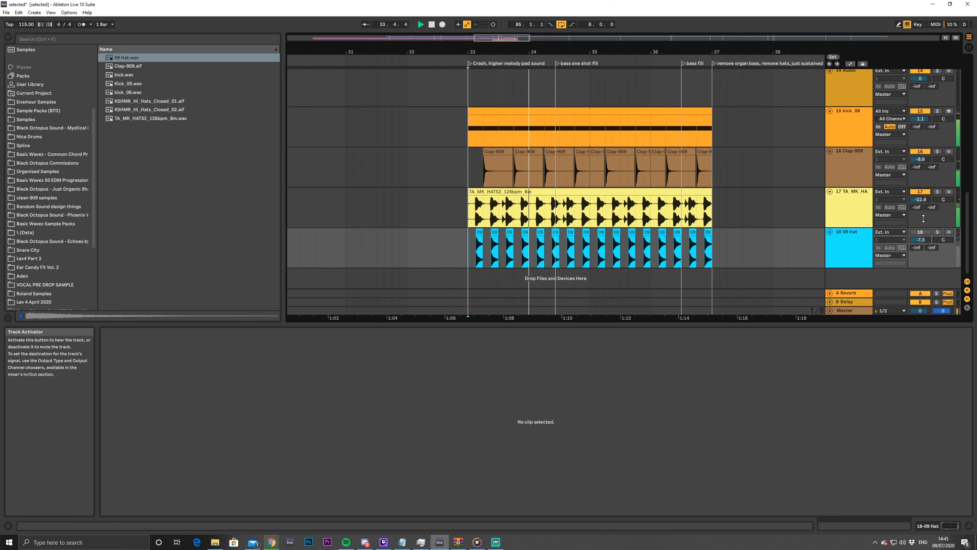
click(925, 232)
drag(924, 240, 925, 256)
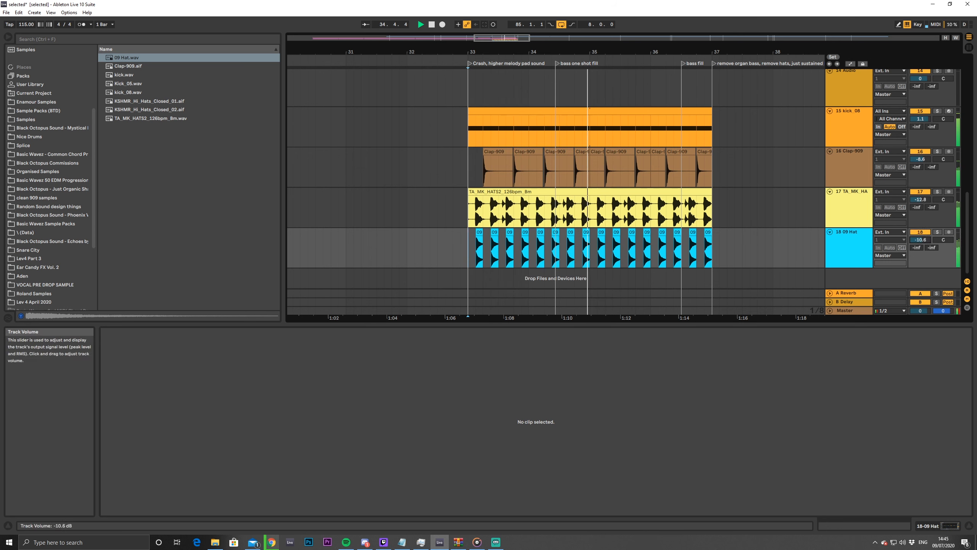
click(937, 191)
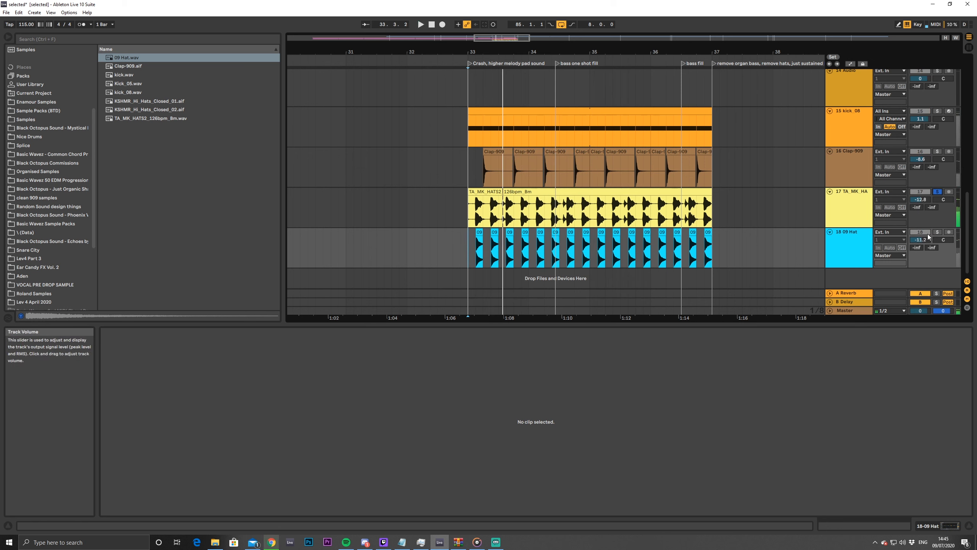
click(937, 192)
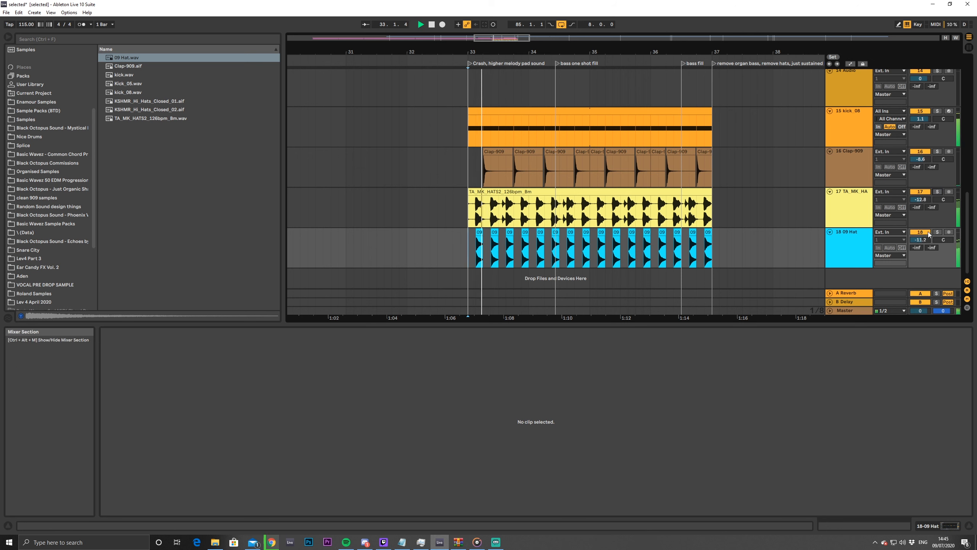
mouse_move(925, 241)
mouse_down()
mouse_move(926, 262)
mouse_move(926, 241)
mouse_up()
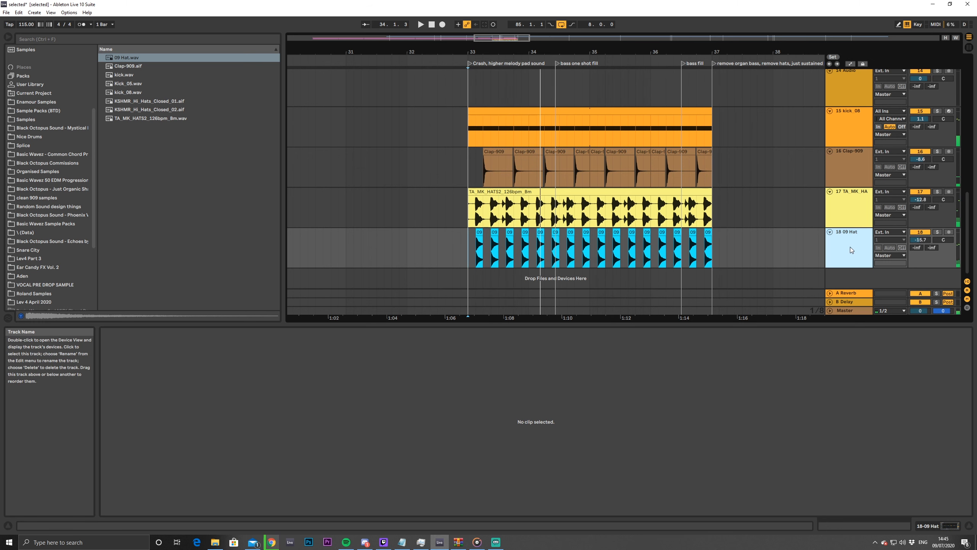
Add an empty audio track below the 09 Hat track
key(ctrl+t)
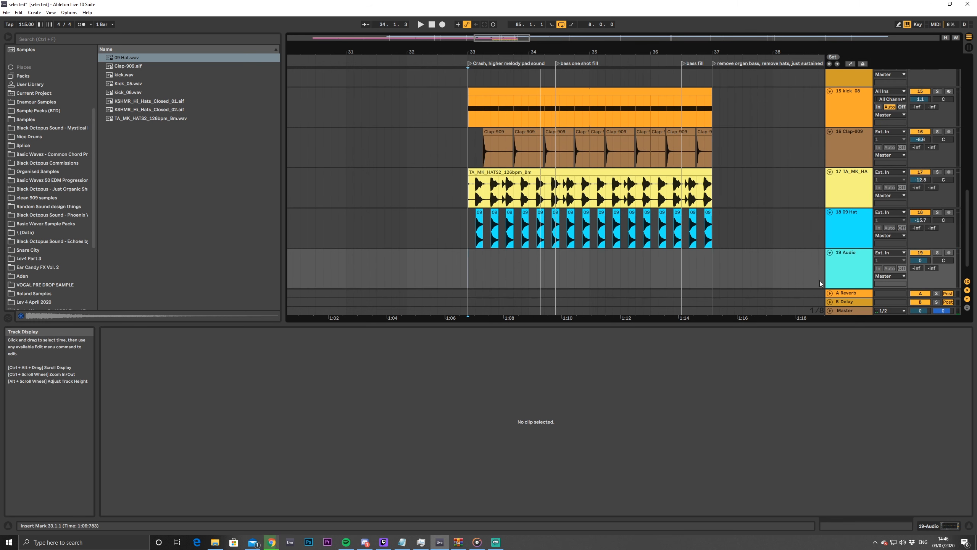
click(843, 274)
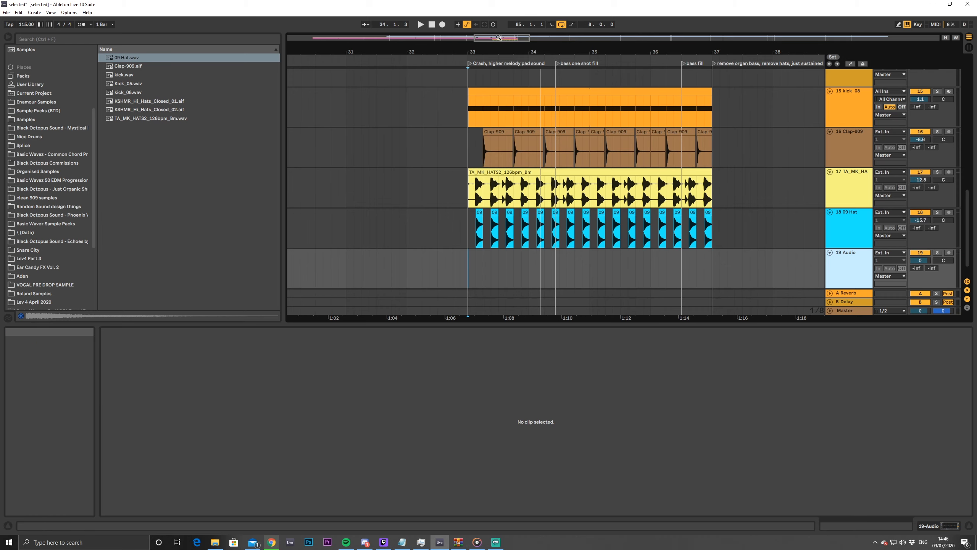
ctrl+scroll(506, 196, up, 4)
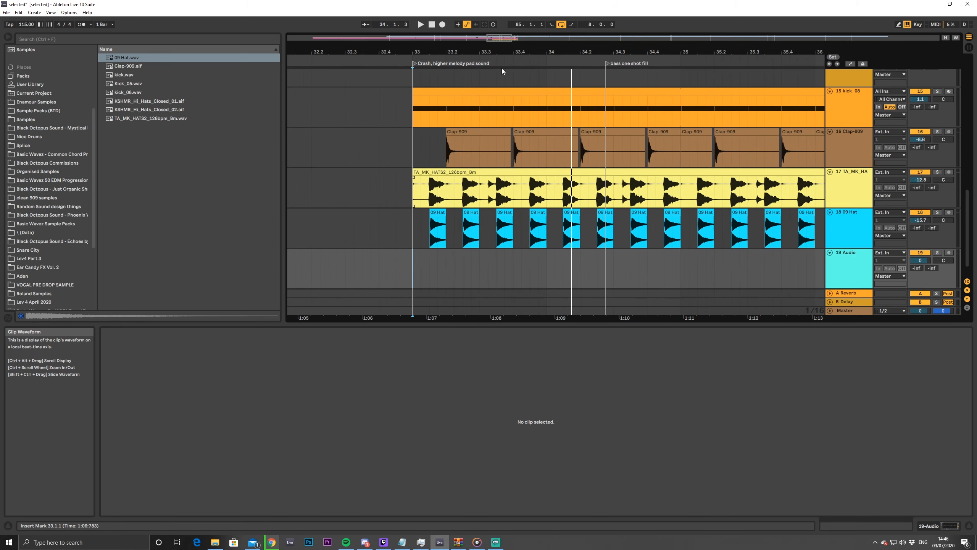
drag(504, 52, 430, 33)
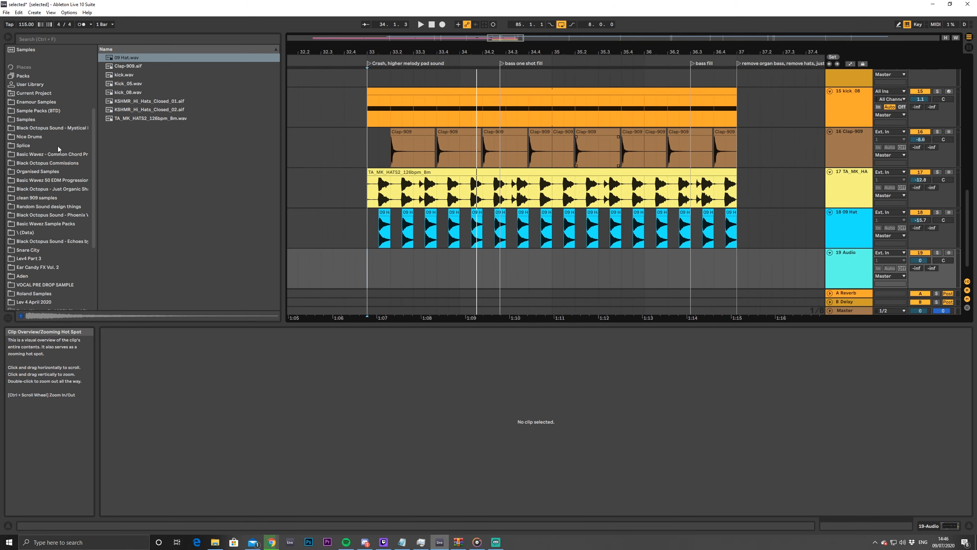
click(845, 273)
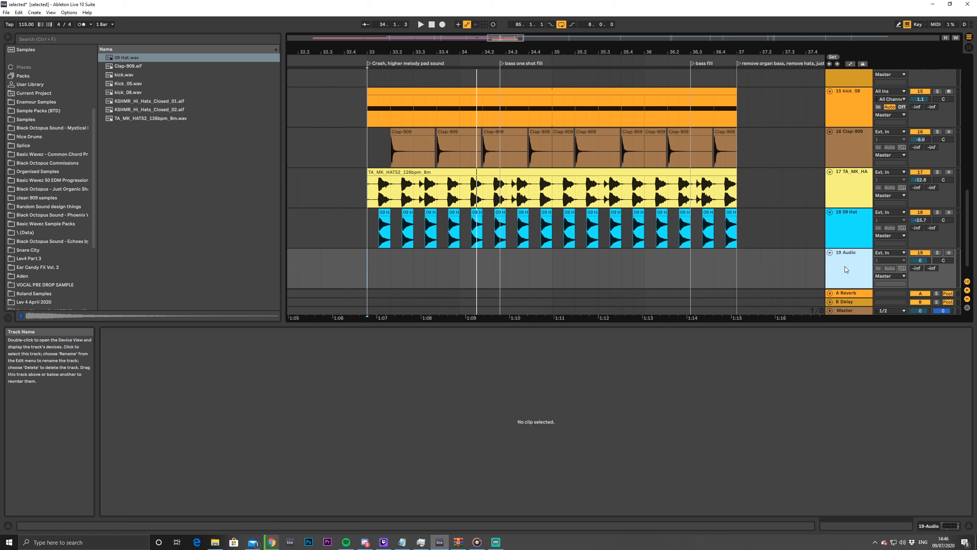
Insert a MIDI track directly below the 09 Hat track and load KSHMR_Hi_Hats_Closed_01.aif into it as a sampler instrument
click(848, 237)
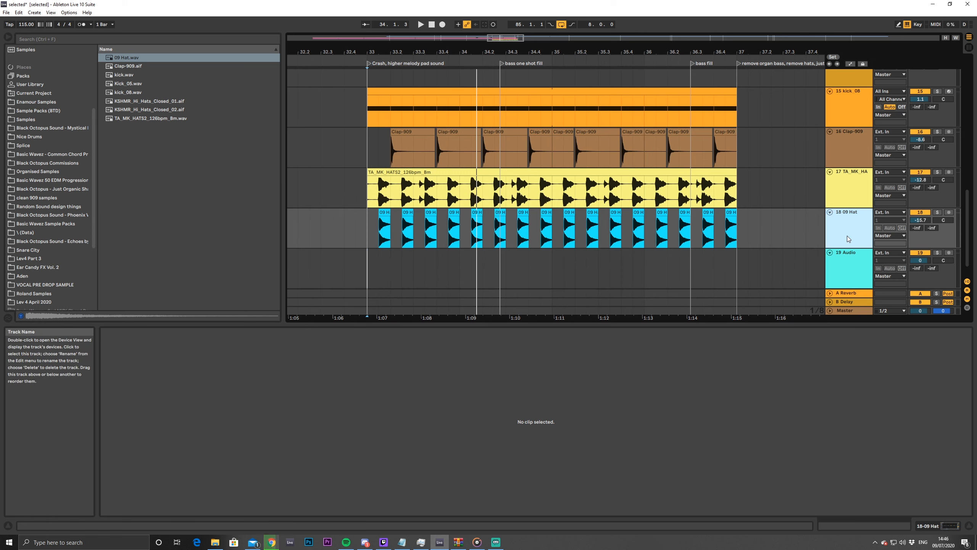
key(ctrl+shift+t)
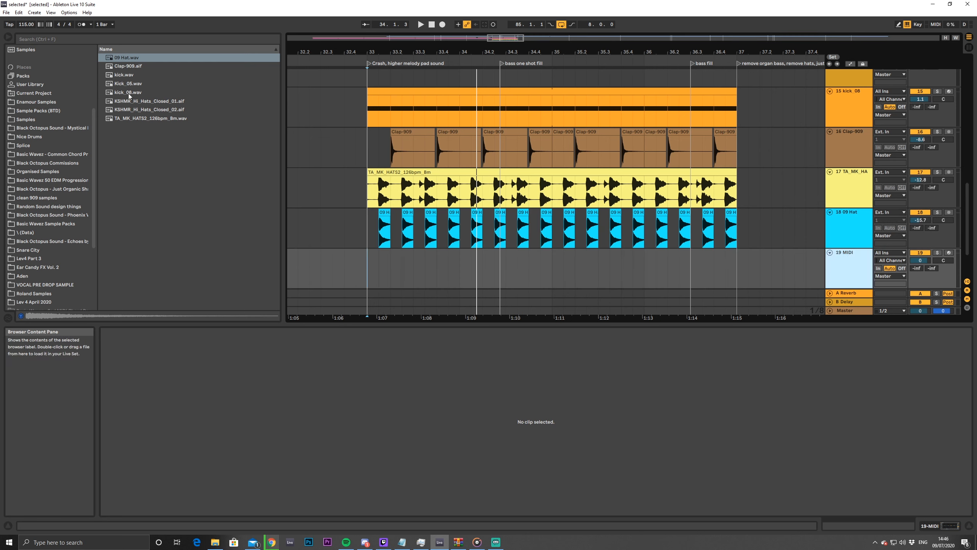
double_click(855, 262)
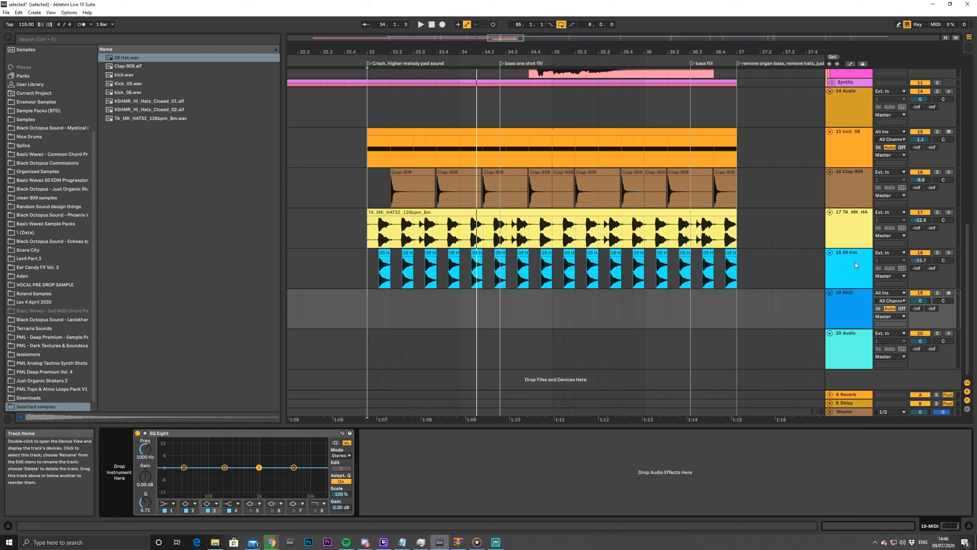
click(148, 102)
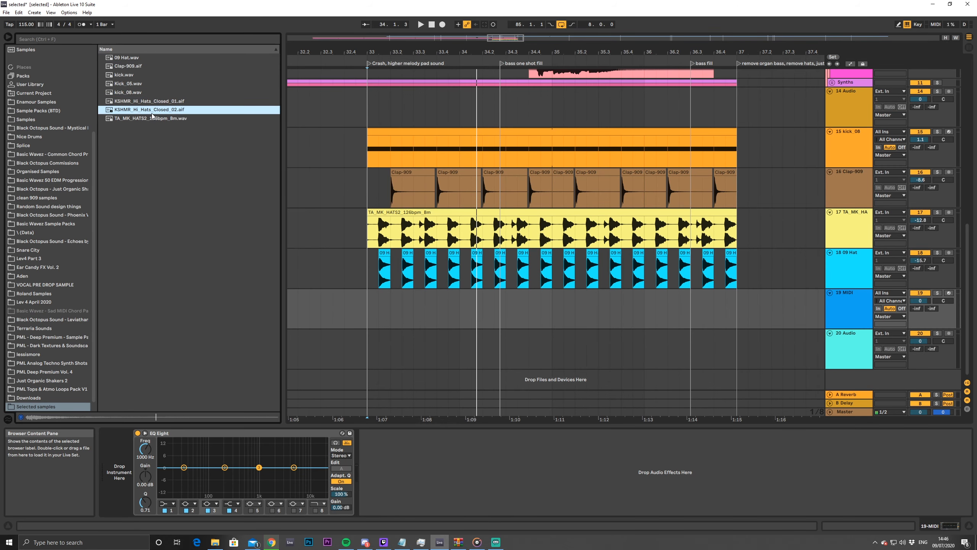
drag(291, 206, 131, 460)
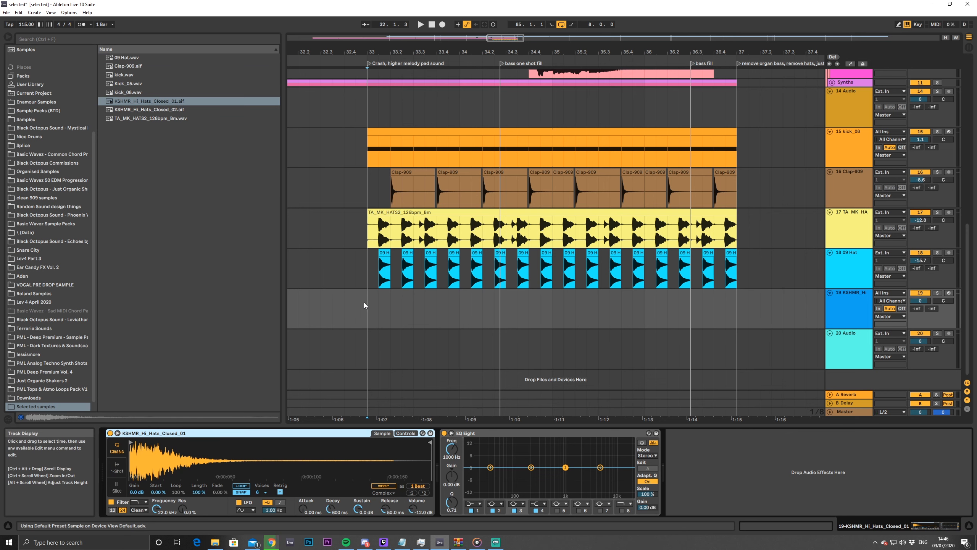
Create an empty two-bar MIDI clip on the KSHMR hi-hat track from 33.1.1 to 35.1.1
drag(364, 303, 408, 301)
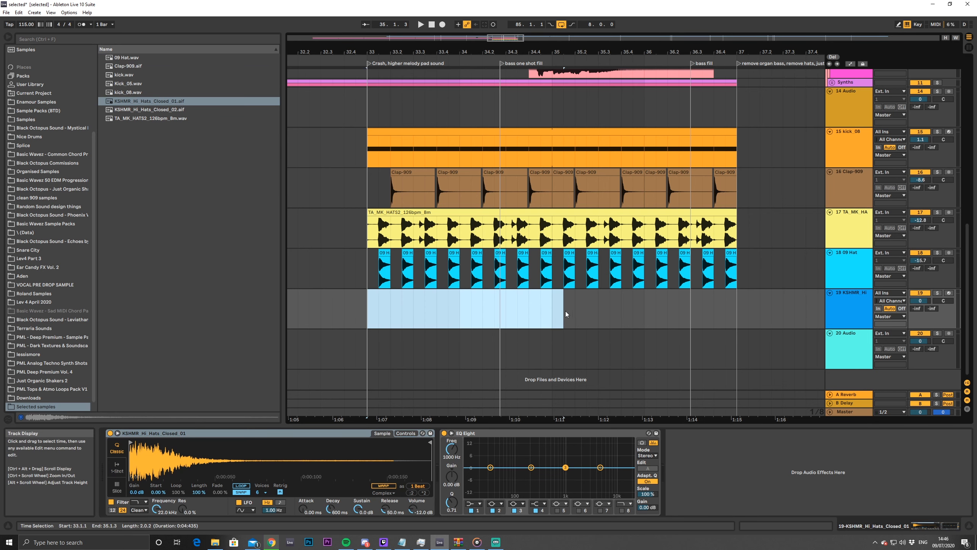
key(ctrl+shift+m)
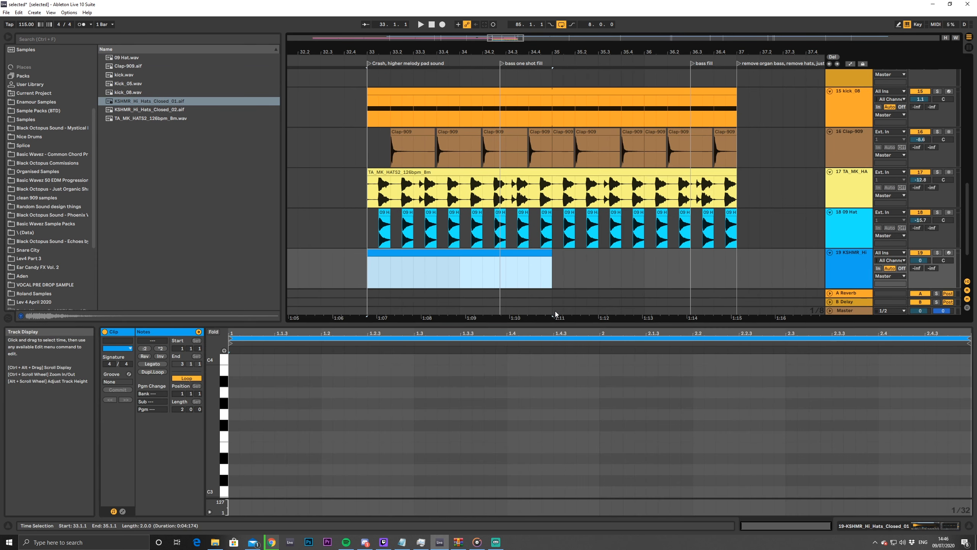
key(space)
scroll(301, 402, up, 1)
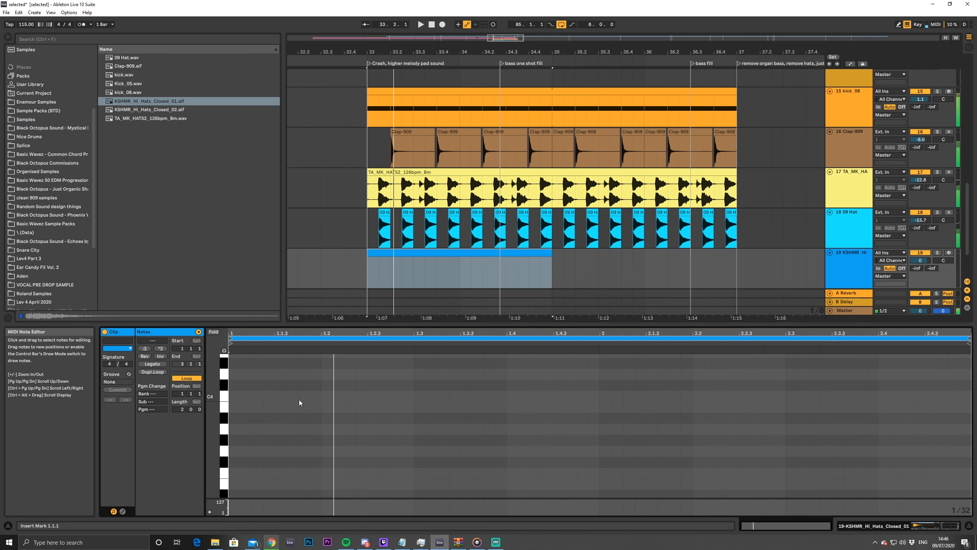
Draw a one-beat C3 note at the start of the KSHMR clip and lower that track's volume to -9.2 dB during playback
double_click(234, 396)
key(space)
key(space)
drag(241, 397, 262, 488)
key(space)
scroll(267, 481, down, 2)
scroll(252, 430, down, 2)
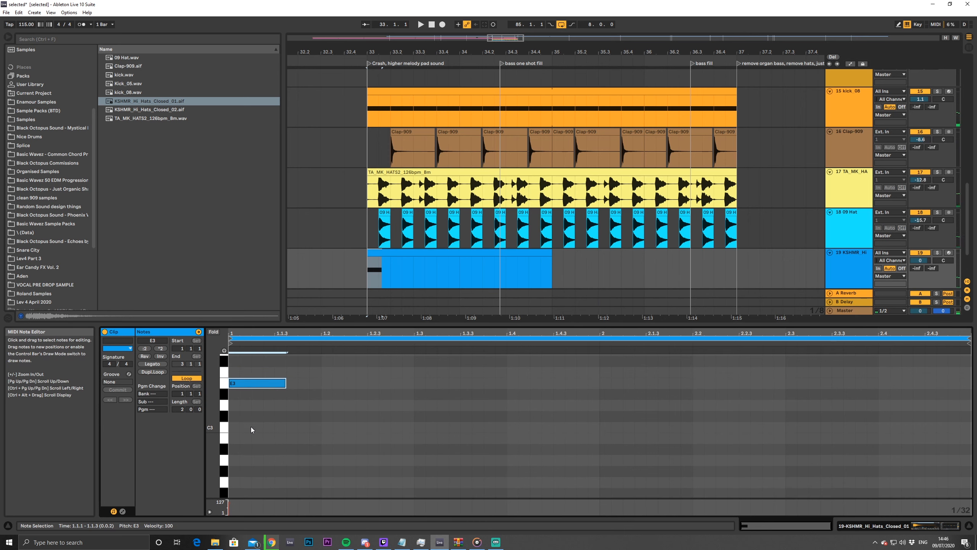
drag(249, 389, 321, 430)
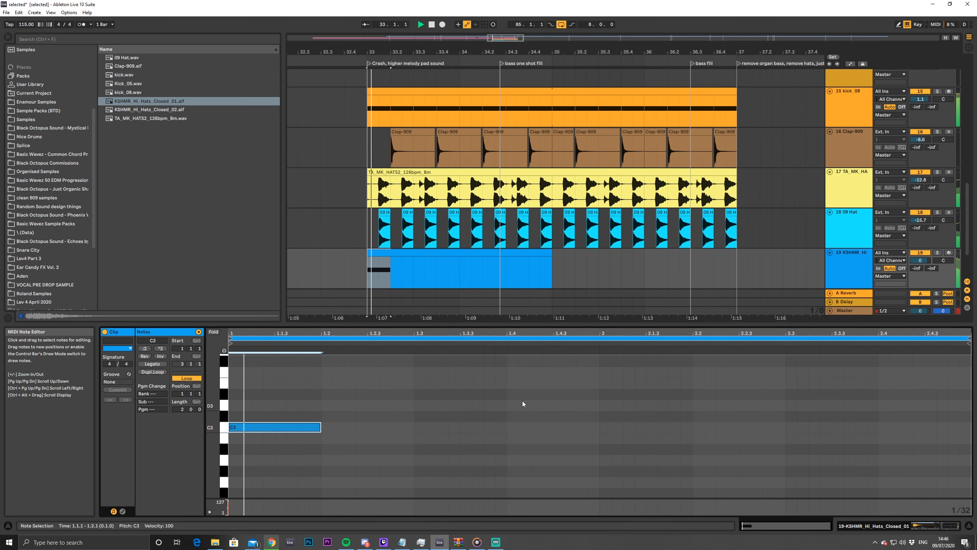
drag(921, 260, 921, 270)
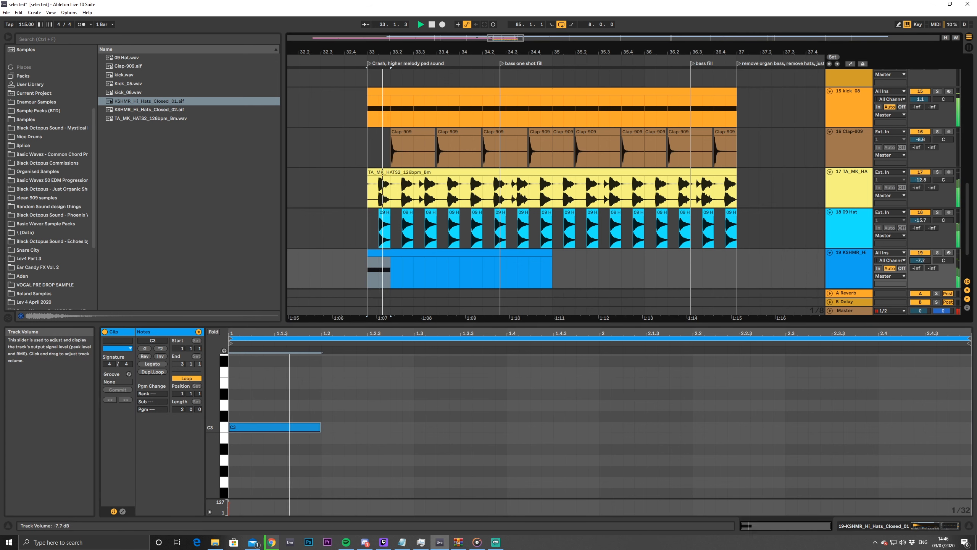
Rework the hi-hat pattern into two sixteenth-length C3 notes at 1.1.2 and 1.1.4
drag(254, 428, 285, 428)
key(space)
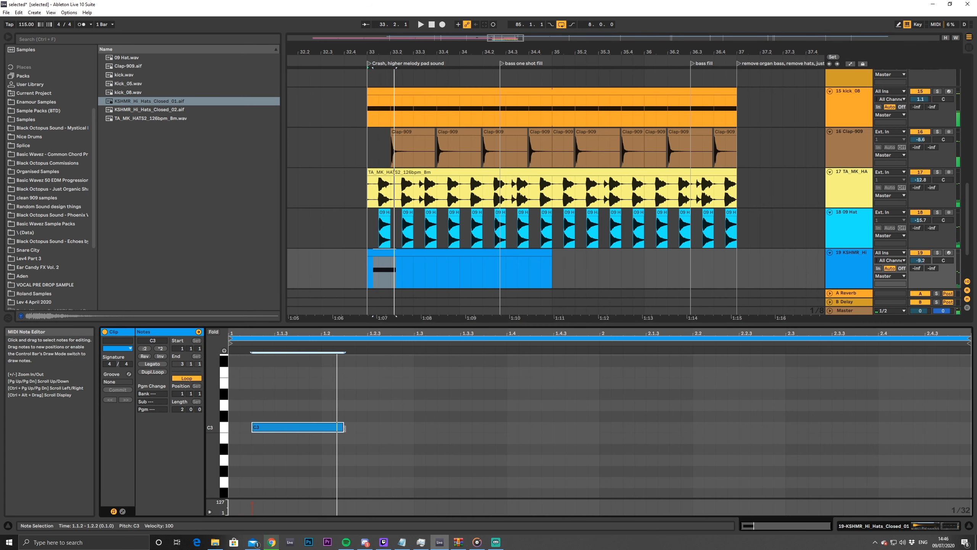
drag(344, 428, 312, 430)
key(space)
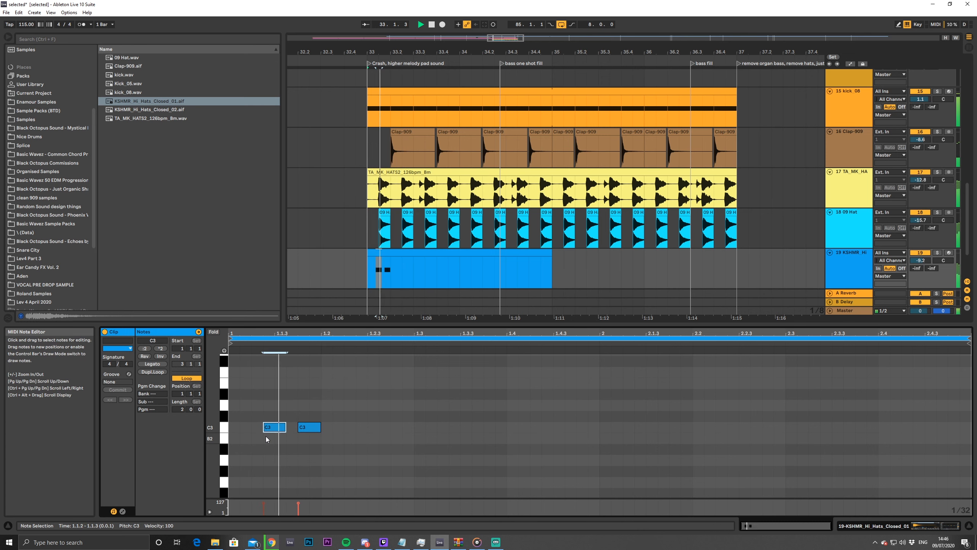
key(space)
drag(277, 428, 273, 429)
Play the pattern, lower the KSHMR hi-hat track's volume to -16.4 dB and pan it to 12L
key(space)
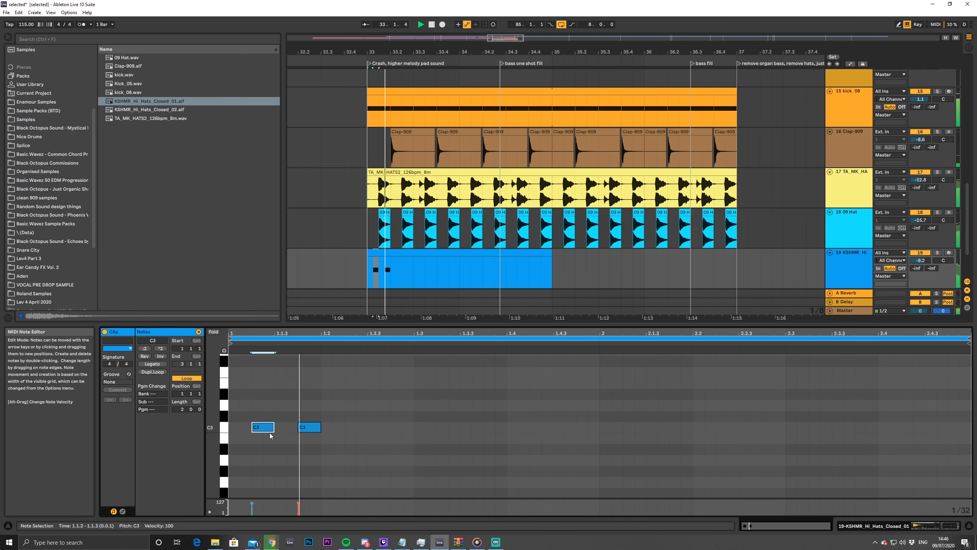
drag(920, 261, 943, 266)
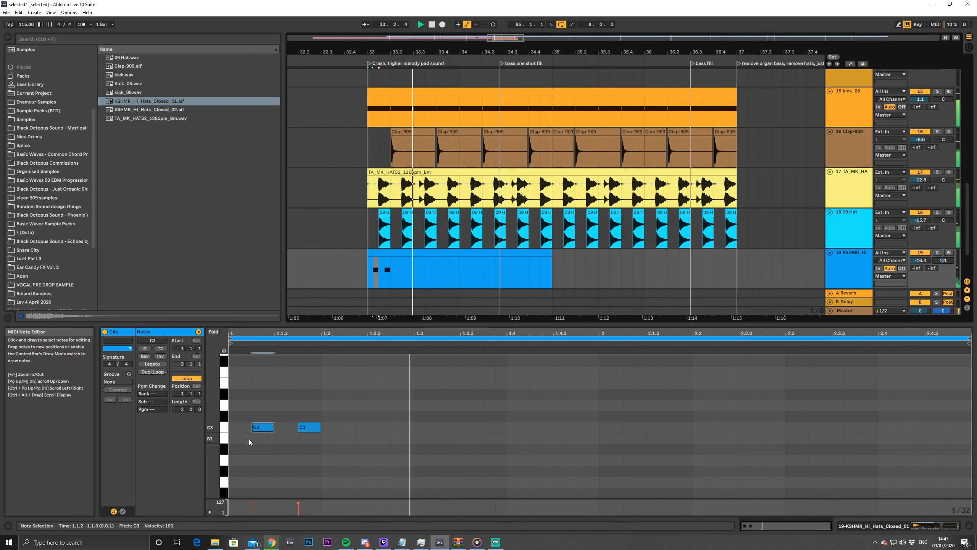
Duplicate the two C3 notes and move the copies to start at 1.3.2
drag(234, 424, 309, 455)
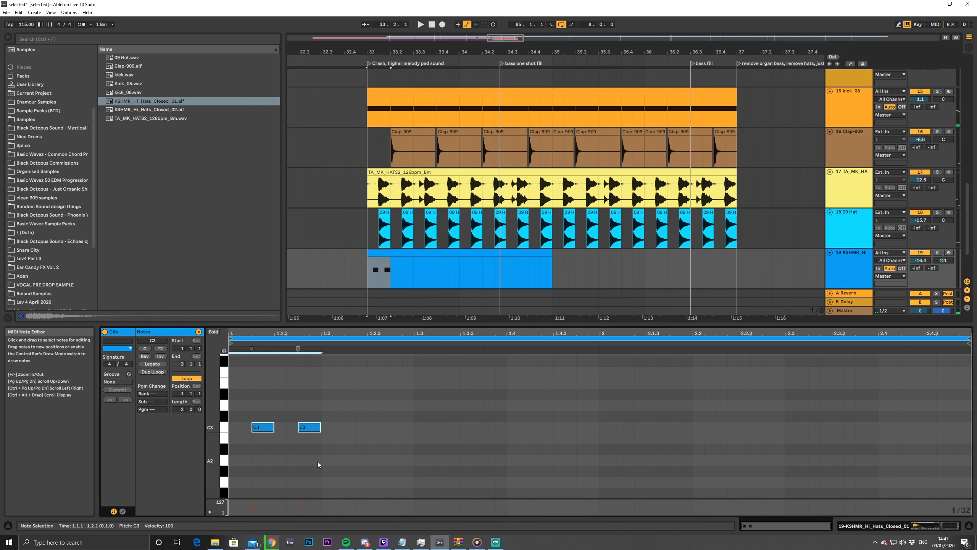
key(ctrl+d)
drag(351, 426, 438, 430)
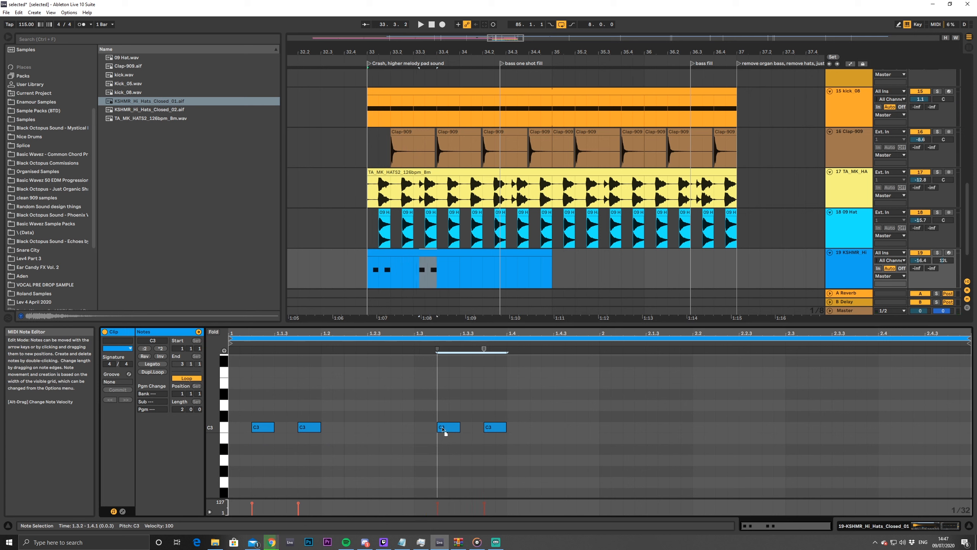
Duplicate the four C3 notes into the second bar and extend the looped KSHMR hi-hat clip to bar 37
key(space)
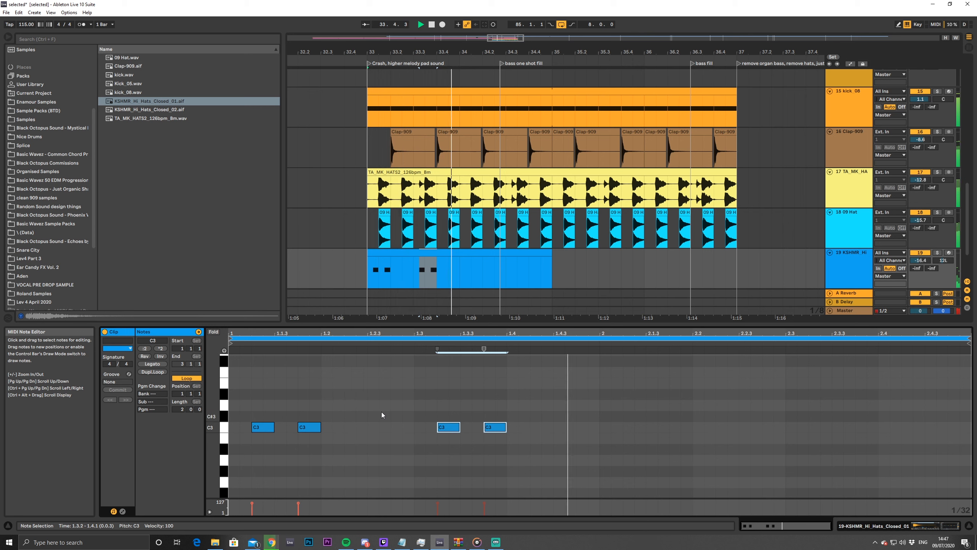
drag(232, 417, 604, 468)
key(ctrl+d)
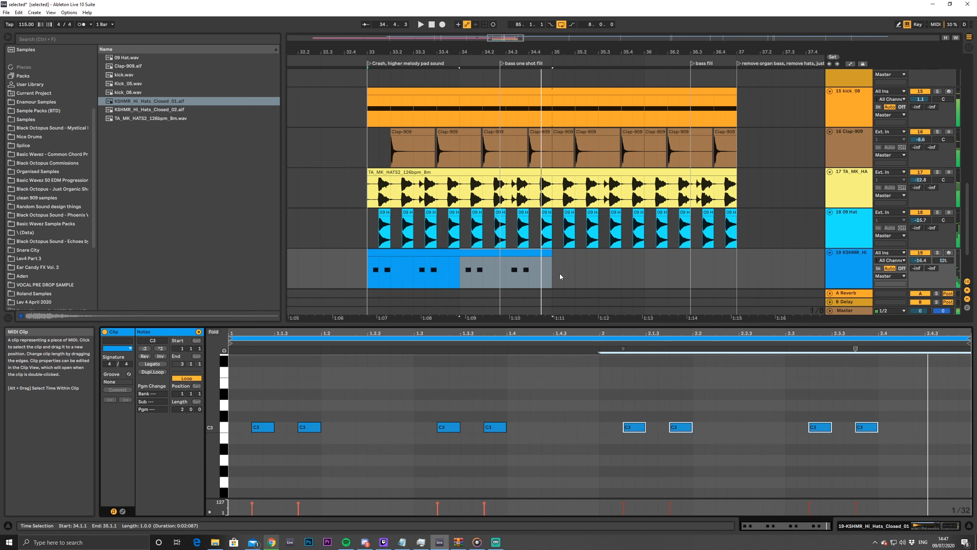
drag(548, 253, 712, 261)
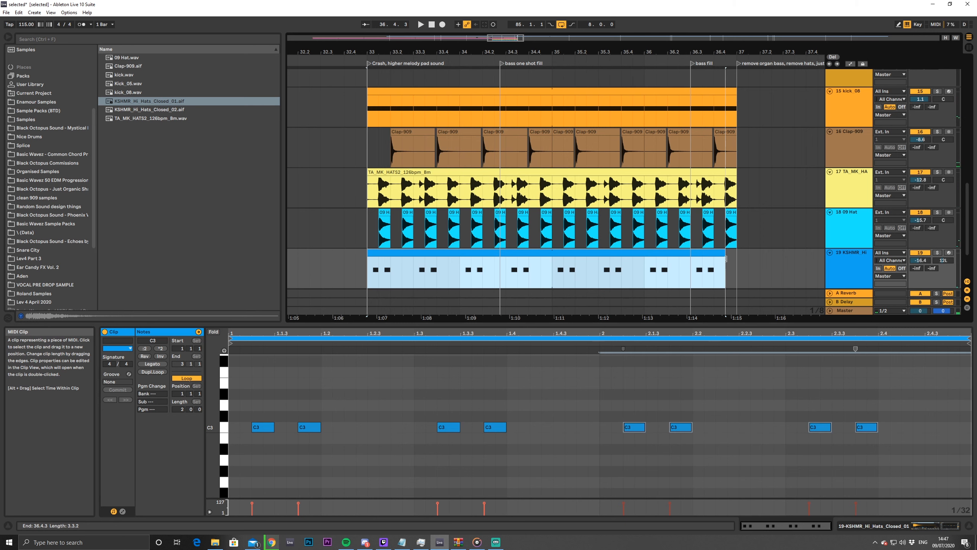
Insert an empty audio track and duplicate the KSHMR hi-hat track directly below the original
key(ctrl+t)
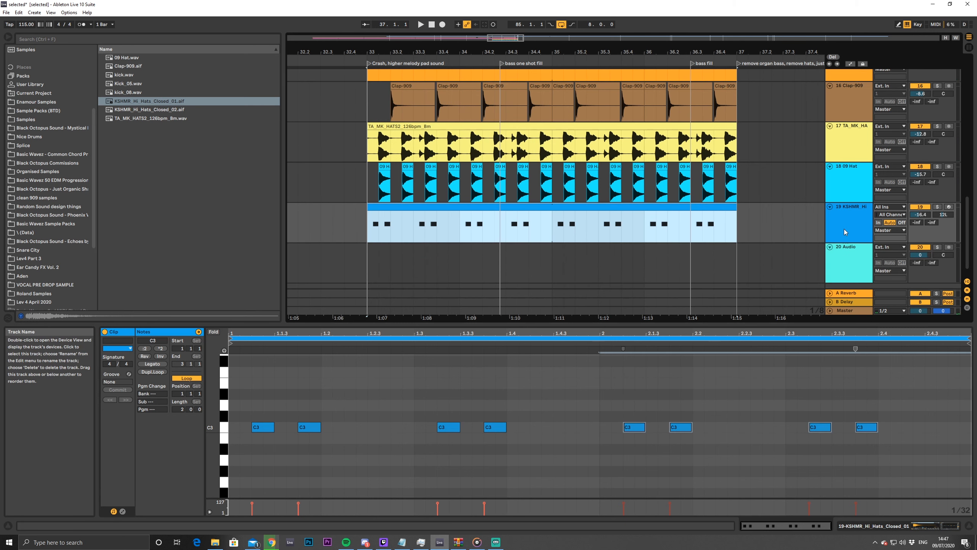
key(ctrl+d)
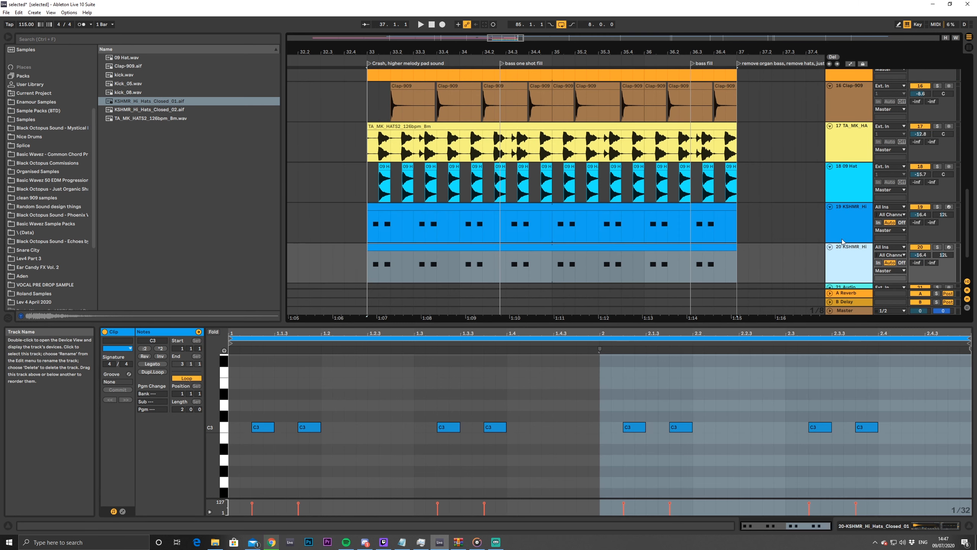
Replace the sample in the duplicated hi-hat track's sampler with KSHMR_Hi_Hats_Closed_02.aif
click(166, 110)
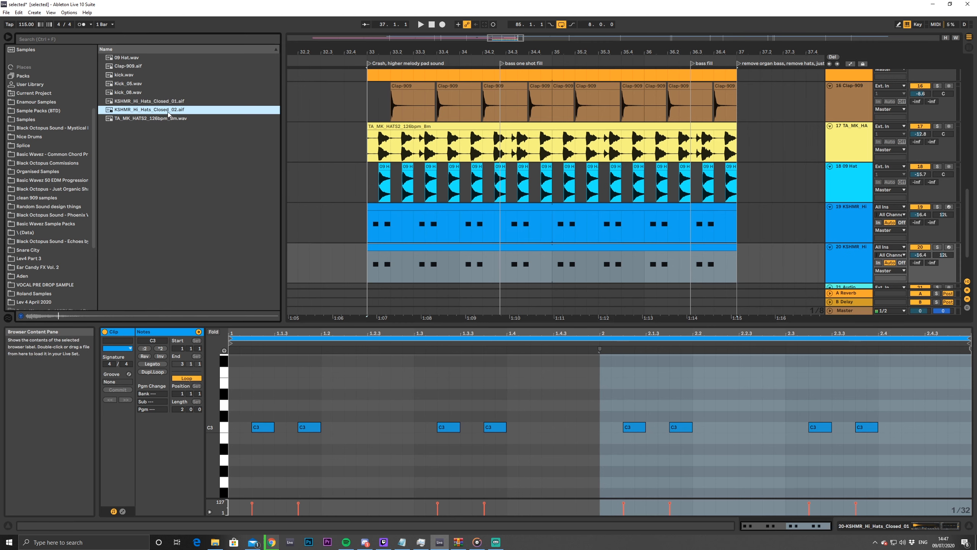
double_click(846, 267)
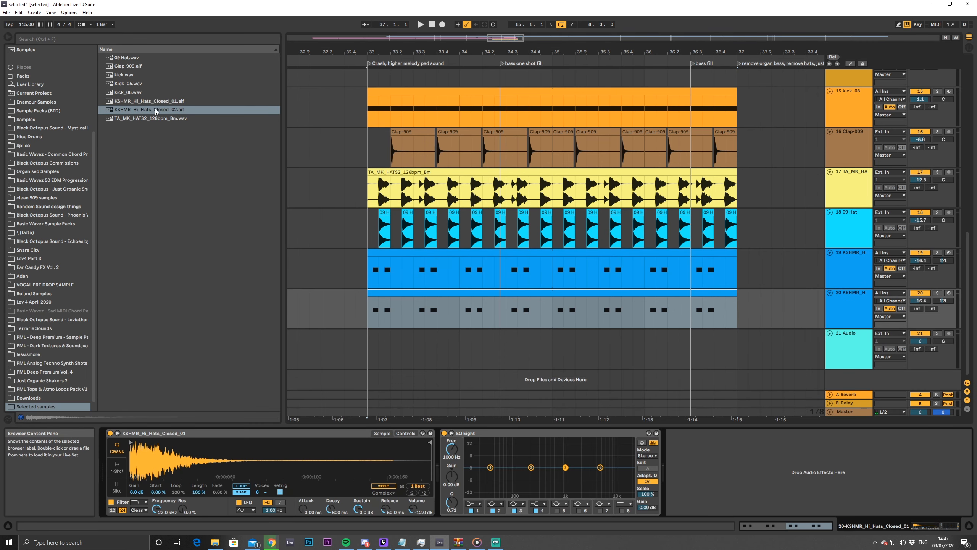
drag(157, 110, 232, 455)
click(446, 294)
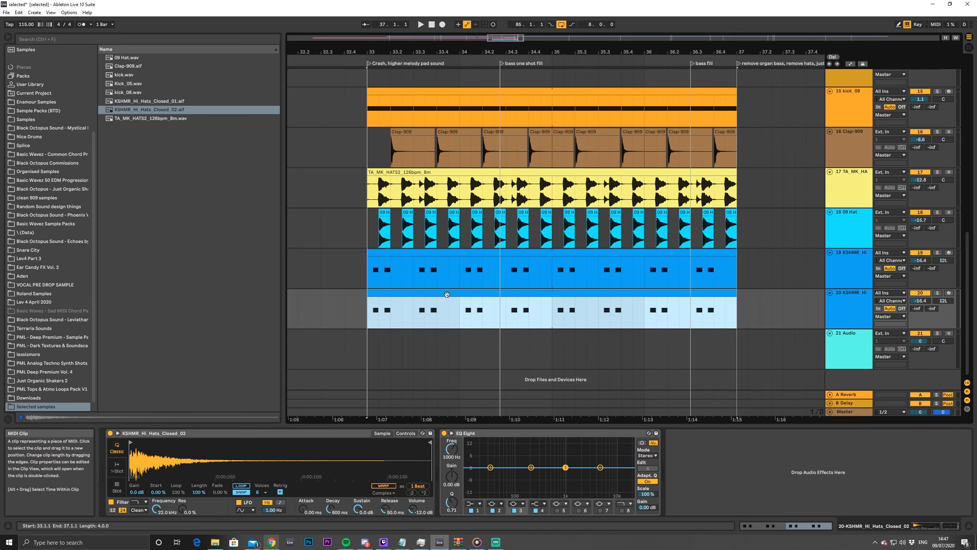
Shift all C3 notes in the duplicated hi-hat clip to start at 1.2.2 and play the pattern
double_click(447, 294)
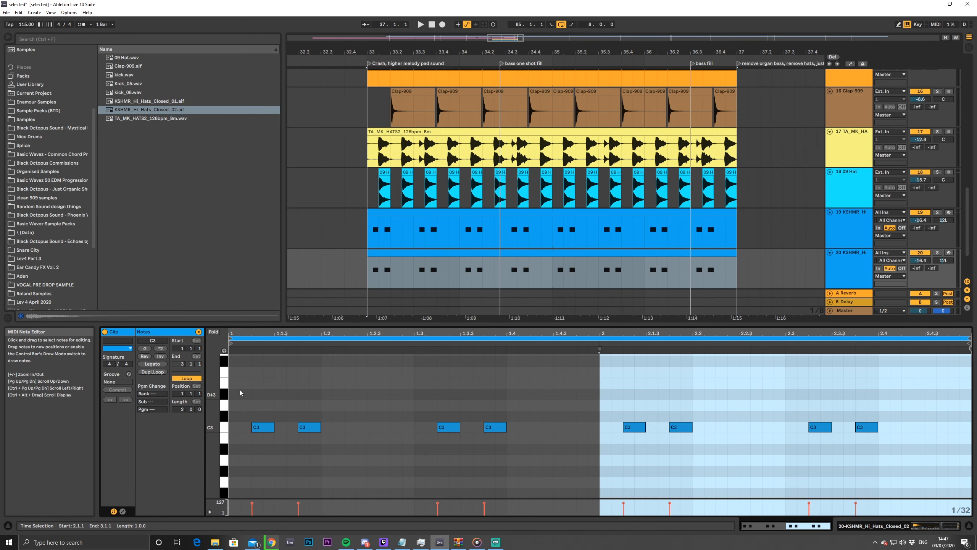
drag(240, 391, 892, 503)
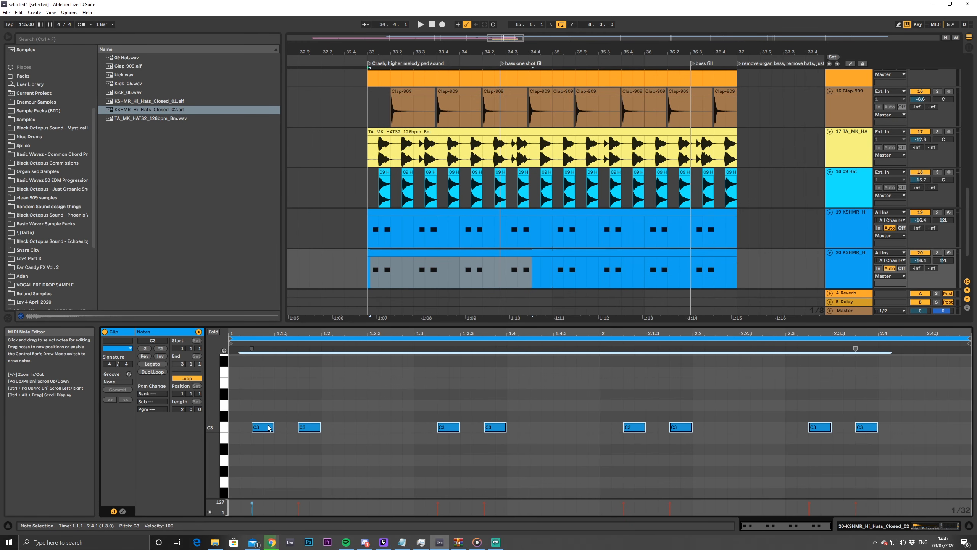
drag(268, 427, 361, 431)
key(space)
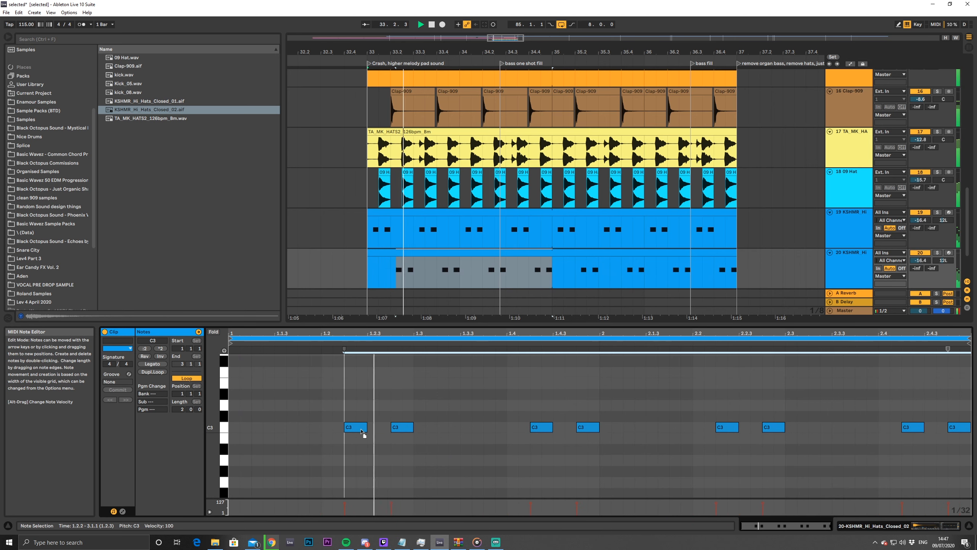
key(space)
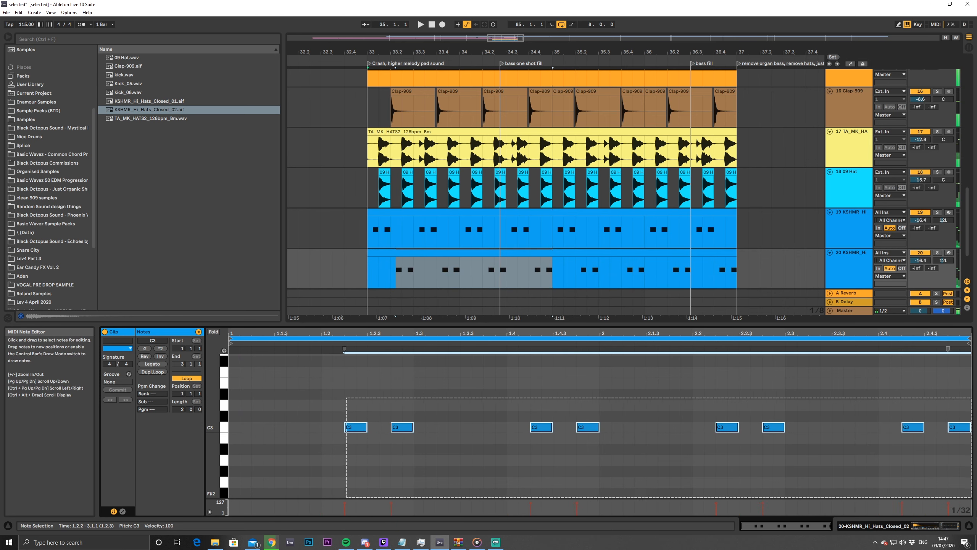
Clear all notes from the duplicated hi-hat clip and play the section without them
key(Delete)
key(space)
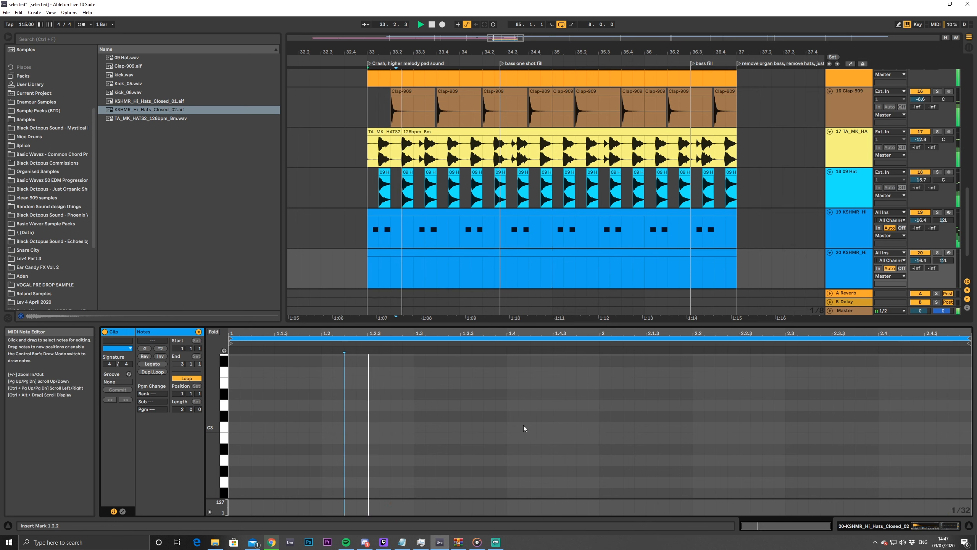
key(space)
Try a sixteenth-length C3 note at 1.4.4, 2.3.4 and 2.4.2 in the duplicated hi-hat clip
double_click(582, 427)
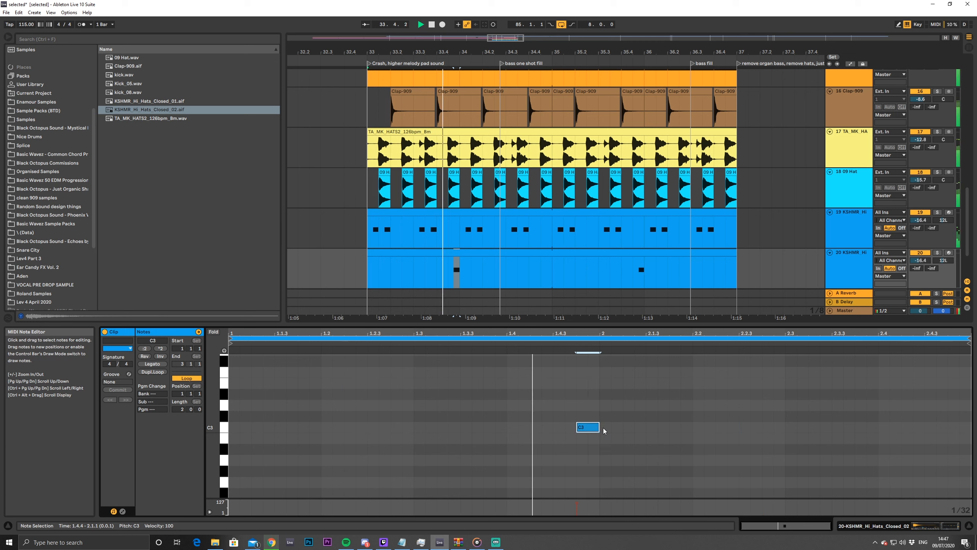
drag(587, 428, 860, 429)
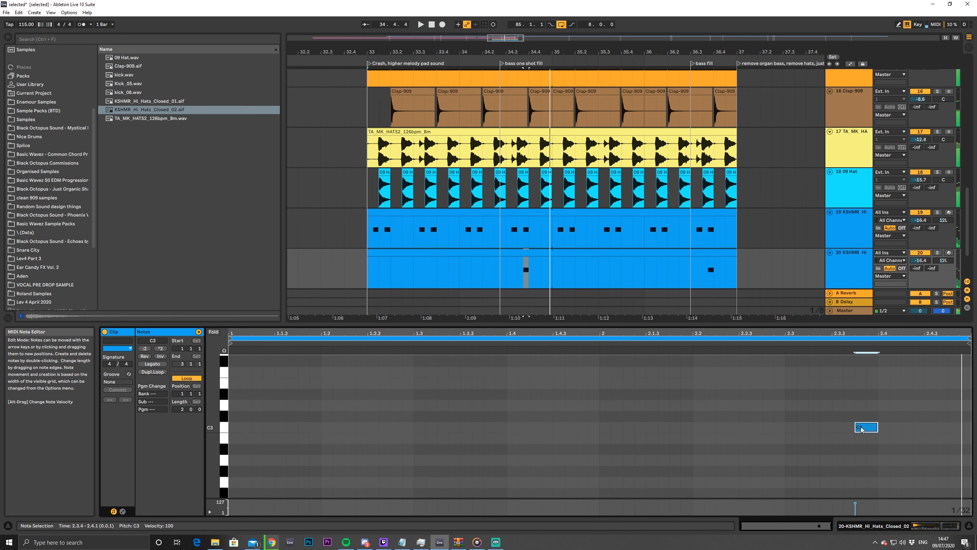
drag(860, 430, 883, 428)
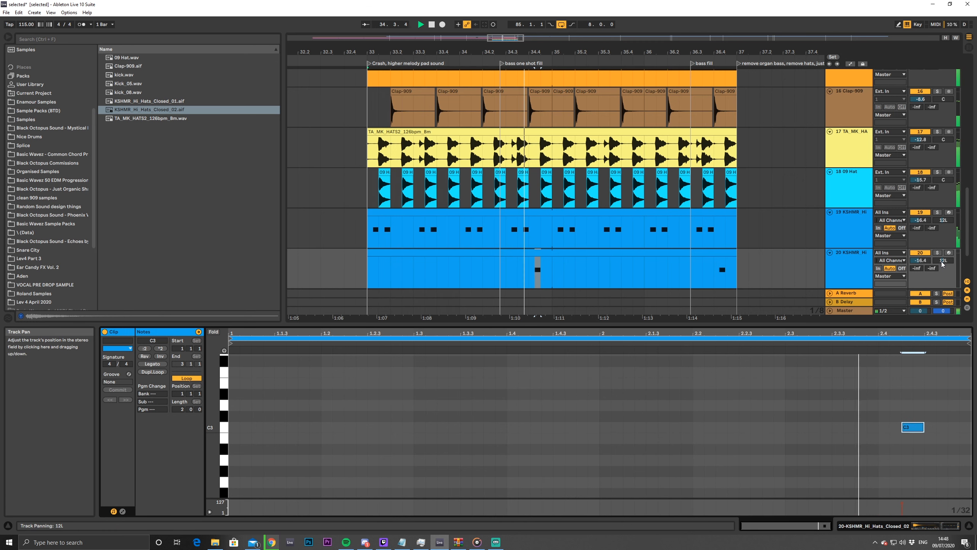
Try panning the duplicated hi-hat track to 29R and remove its single C3 note
drag(943, 261, 943, 253)
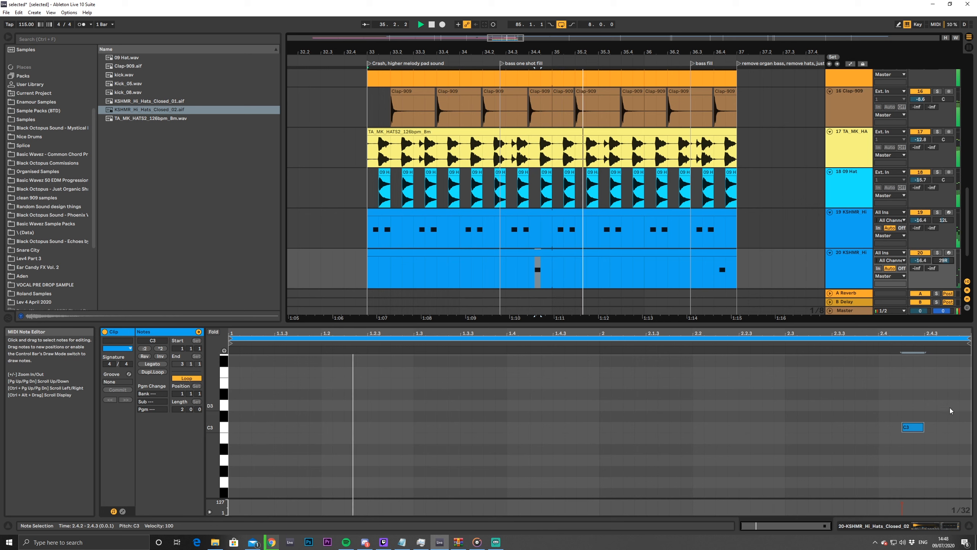
drag(914, 430, 798, 427)
double_click(798, 426)
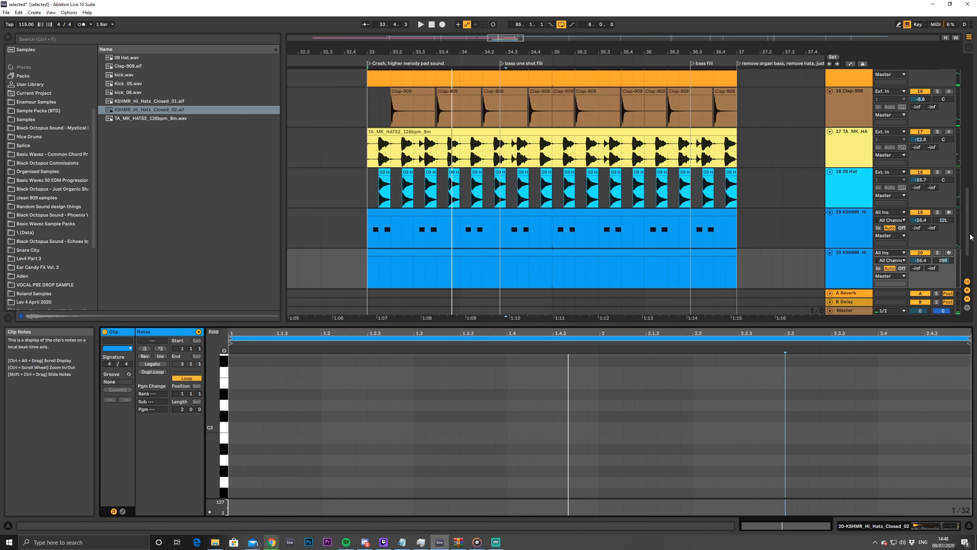
Place a C3 note from 1.4.2 to 2.1.1 in the duplicated hi-hat clip and pan its track to centre
double_click(534, 417)
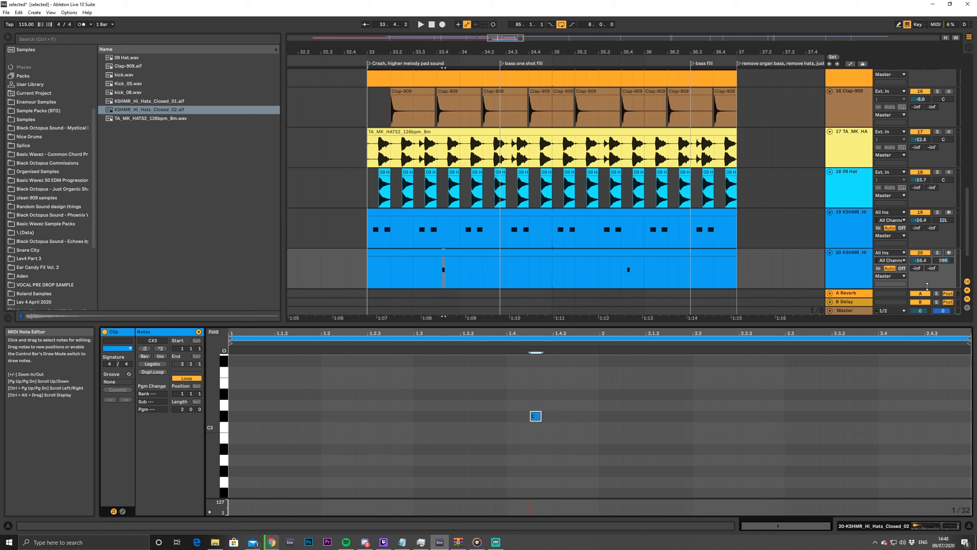
drag(944, 261, 945, 262)
key(space)
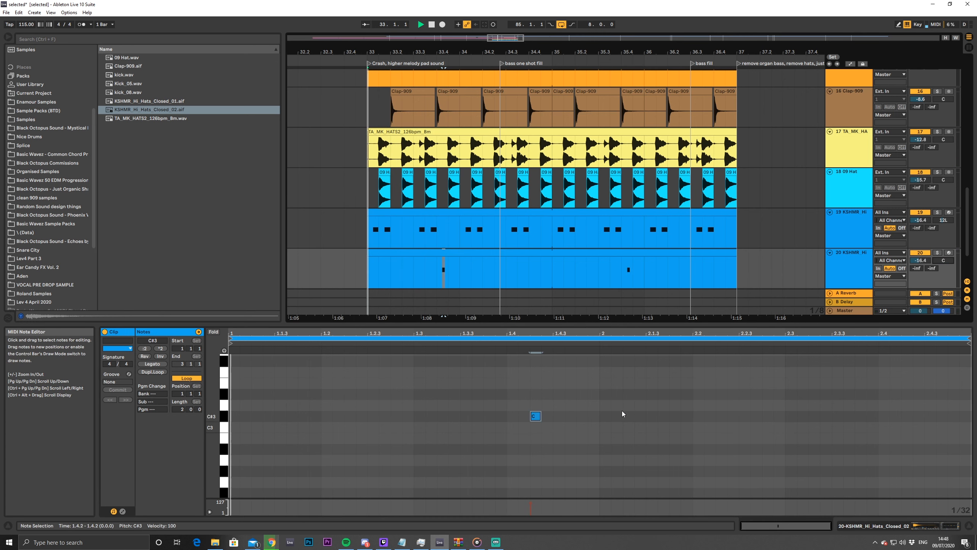
drag(535, 417, 599, 431)
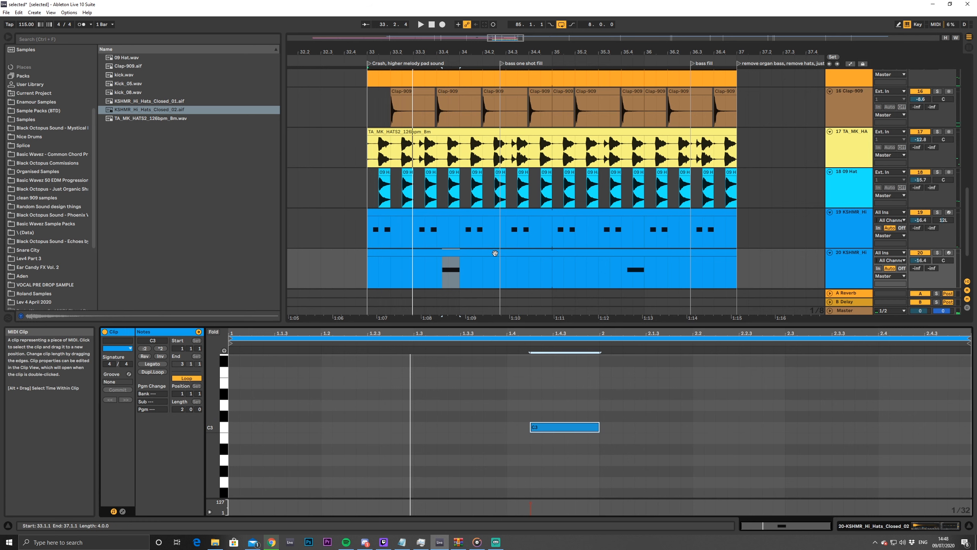
Move the duplicated hi-hat clip to start at bar 34 and lower its track's volume to -17.8 dB during playback
drag(504, 257, 593, 259)
key(space)
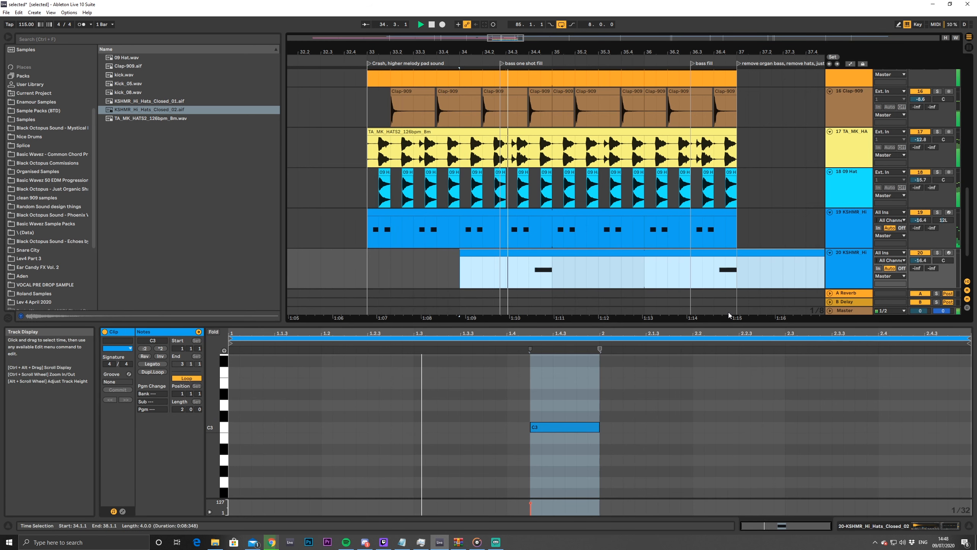
key(space)
key(space)
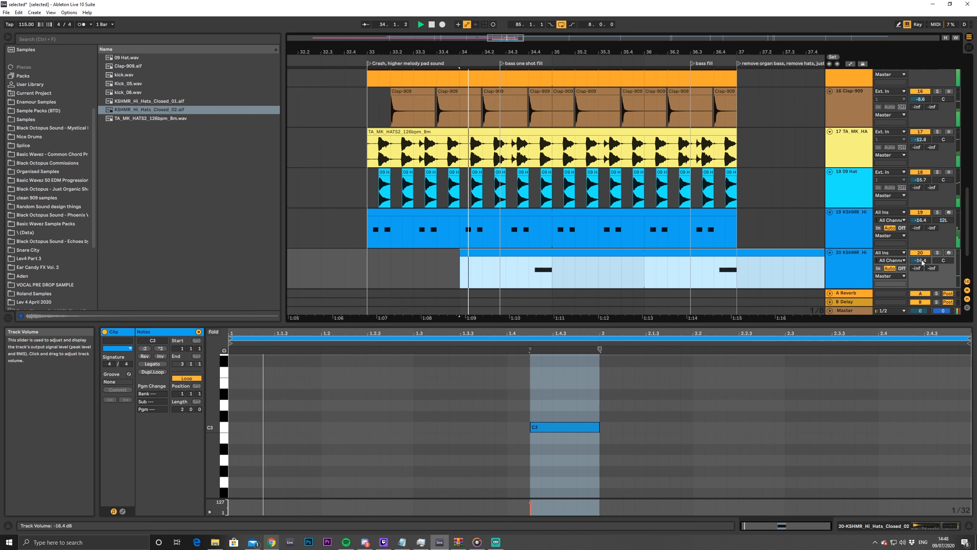
drag(923, 263, 922, 273)
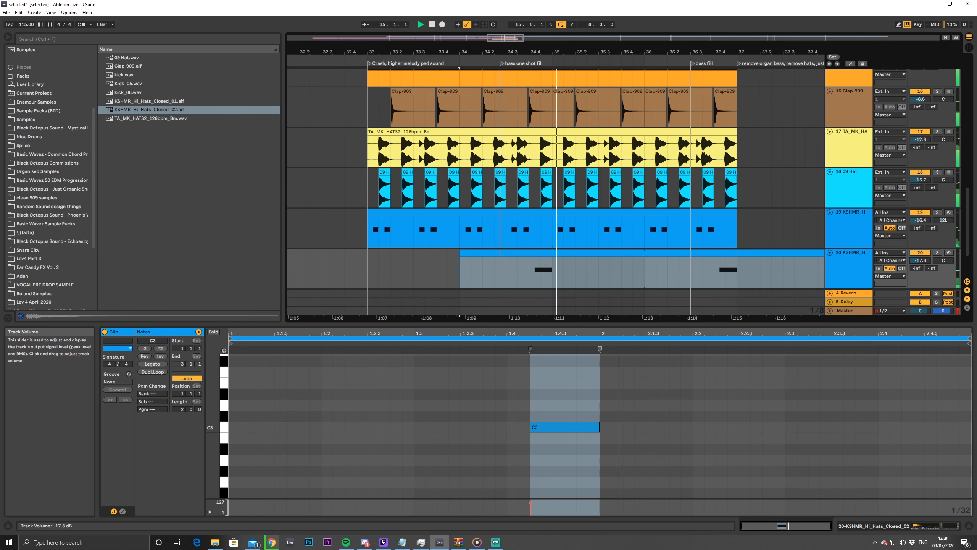
Move the single C3 note to start at 1.4.4 and play the section from bar 34
click(576, 439)
drag(565, 434, 615, 432)
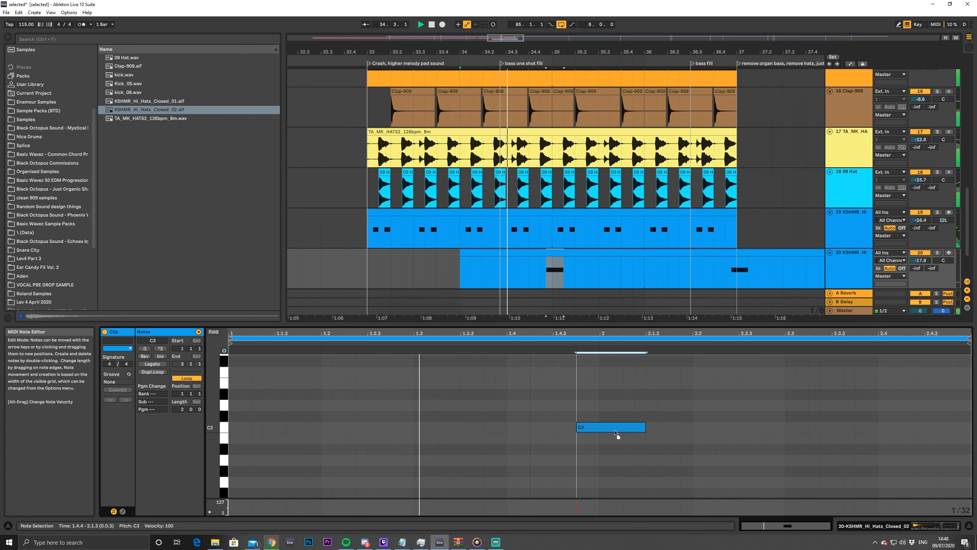
key(space)
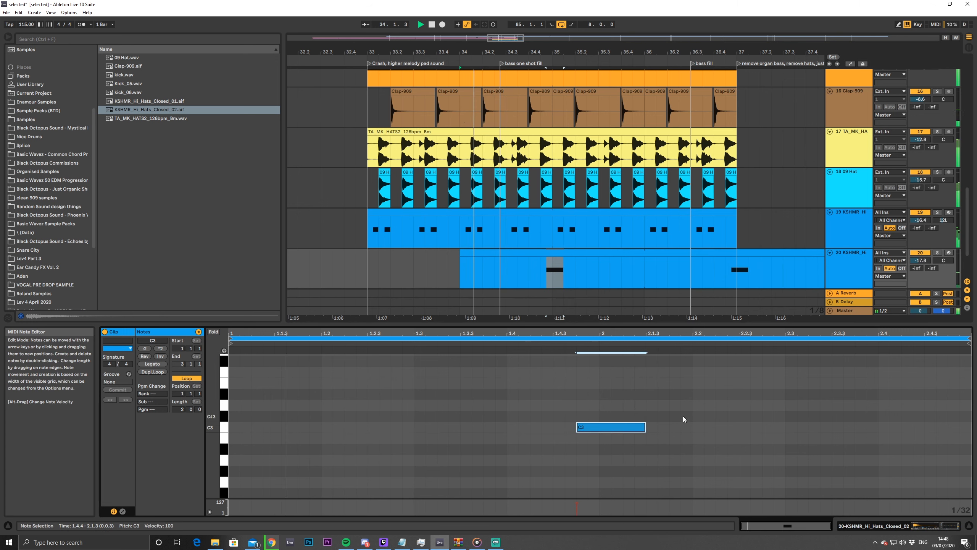
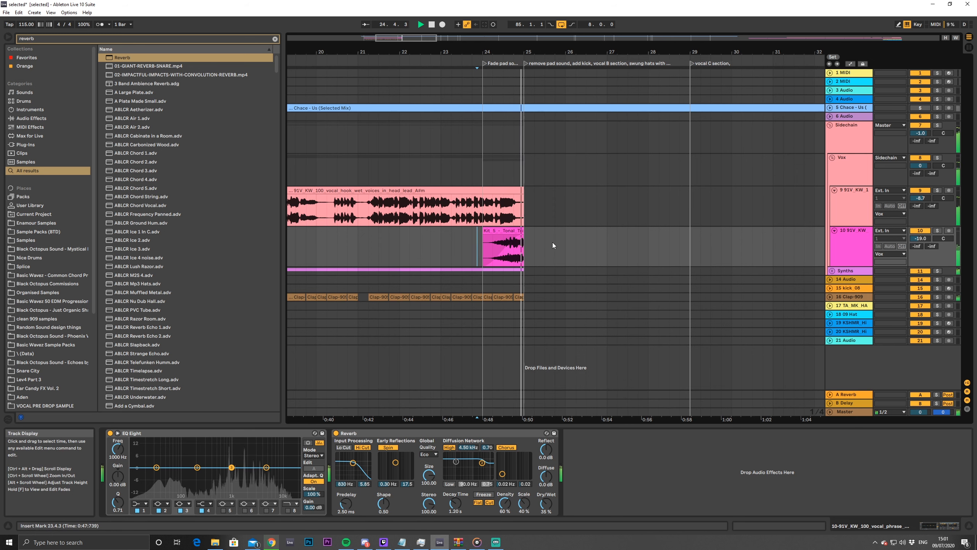
Transpose the tonal transition clip at bar 24 down 7 semitones and audition it
key(space)
double_click(504, 246)
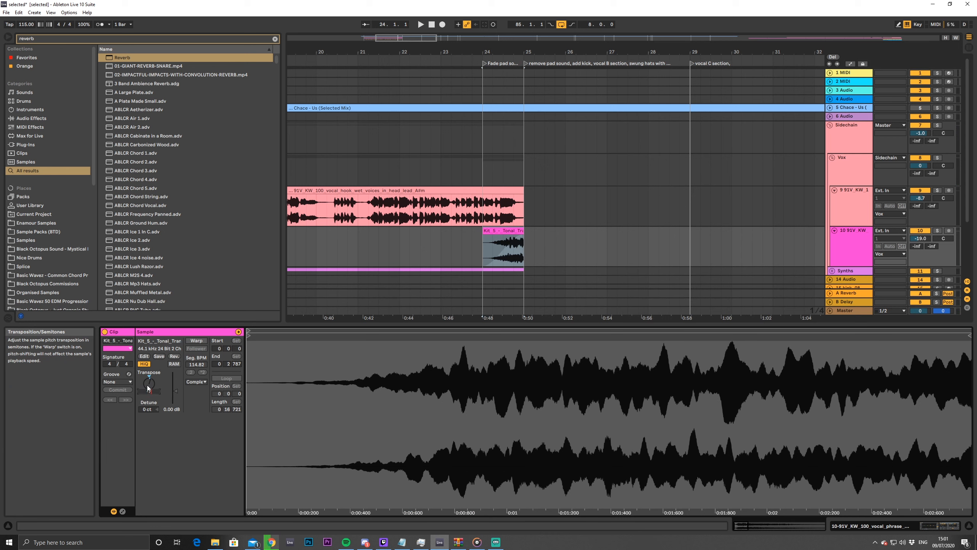
drag(148, 388, 148, 404)
key(space)
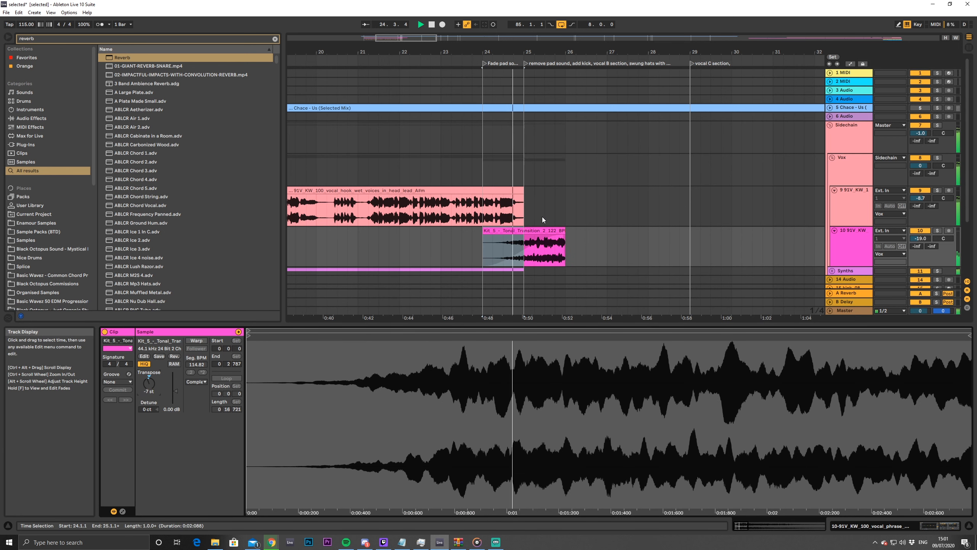
key(space)
Move the tonal transition clip back to bar 23 and trim its start to bar 24
mouse_move(519, 231)
mouse_down()
mouse_move(478, 233)
mouse_move(524, 232)
mouse_up()
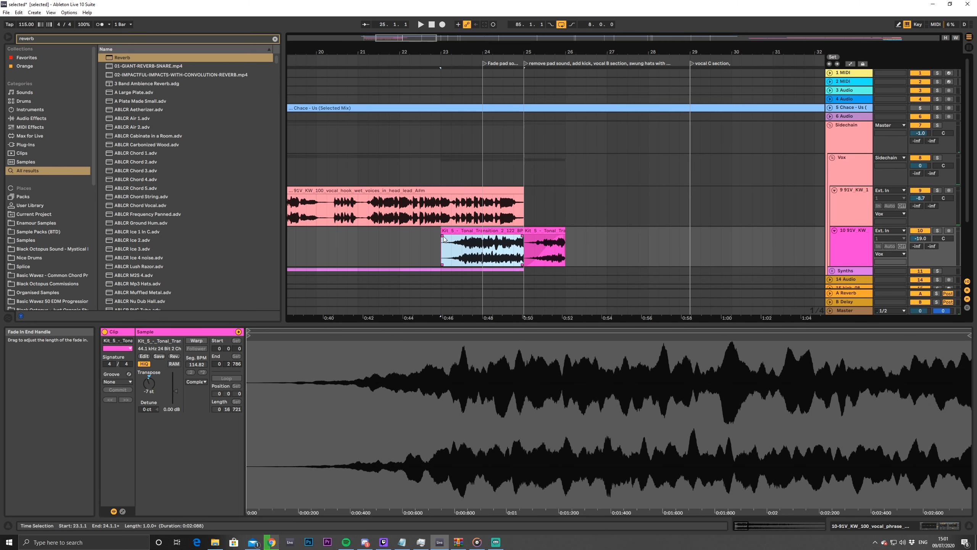
drag(442, 236, 483, 236)
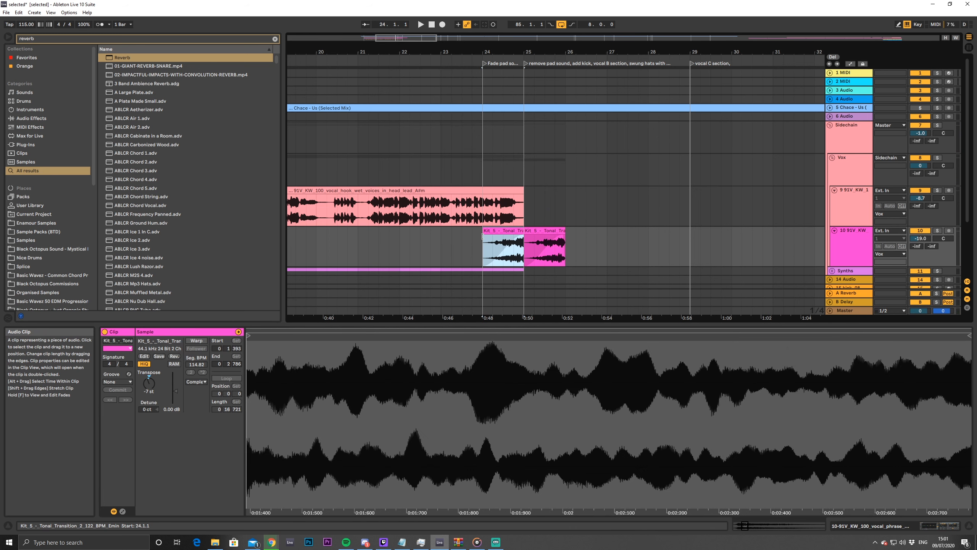
key(space)
Delete the leftover piece of the tonal transition between bars 25 and 26
click(553, 232)
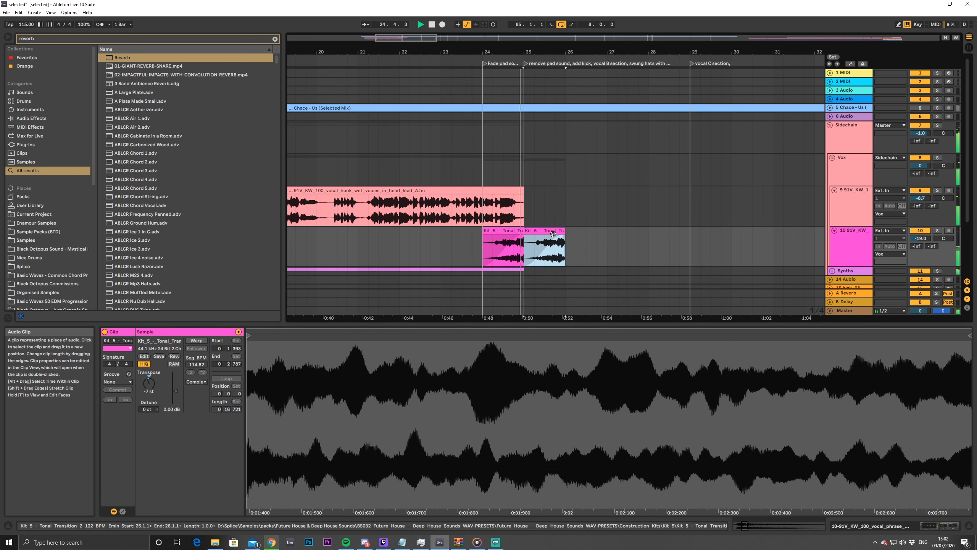
key(space)
key(Delete)
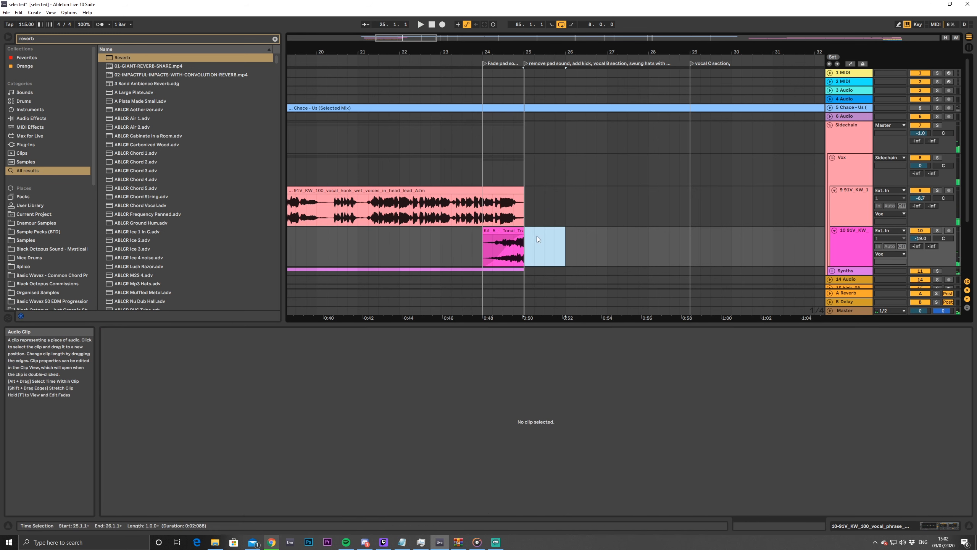
Raise the transition track's volume to -8.3 dB while playing from bar 24
click(502, 230)
key(space)
mouse_move(920, 240)
mouse_down()
mouse_move(921, 227)
mouse_move(923, 240)
mouse_up()
key(space)
key(space)
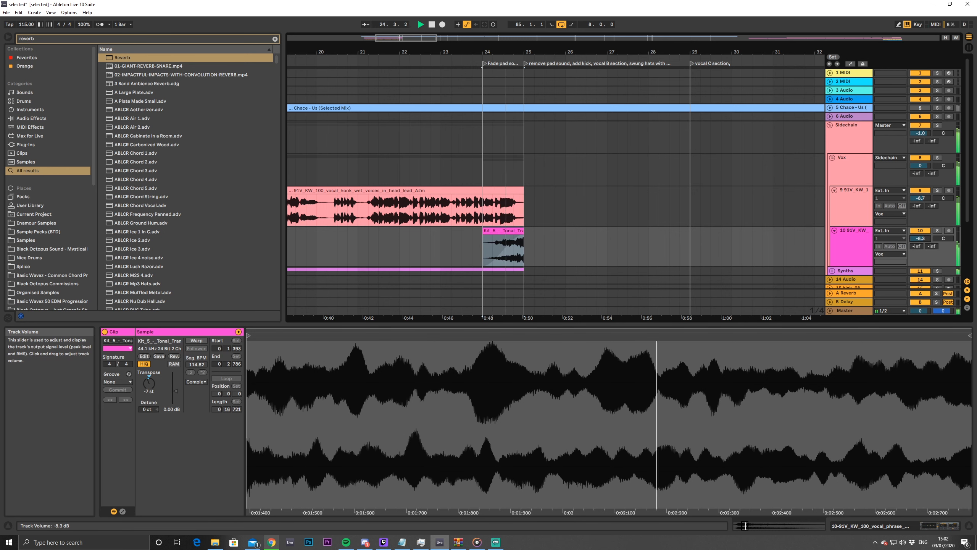
key(space)
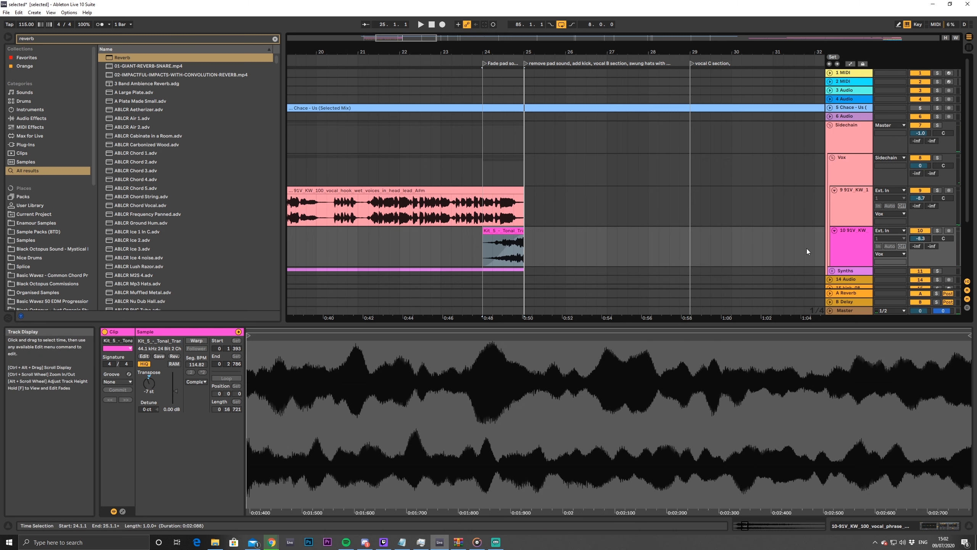
Duplicate the tonal transition clip from bar 24 to bar 25 on track 10 and briefly play it
scroll(806, 248, down, 3)
click(504, 177)
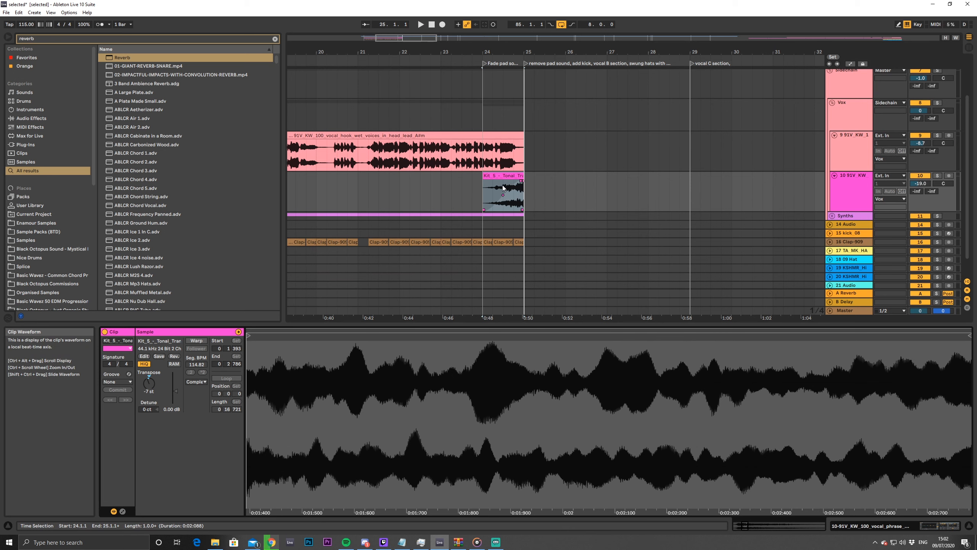
click(502, 177)
key(ctrl+d)
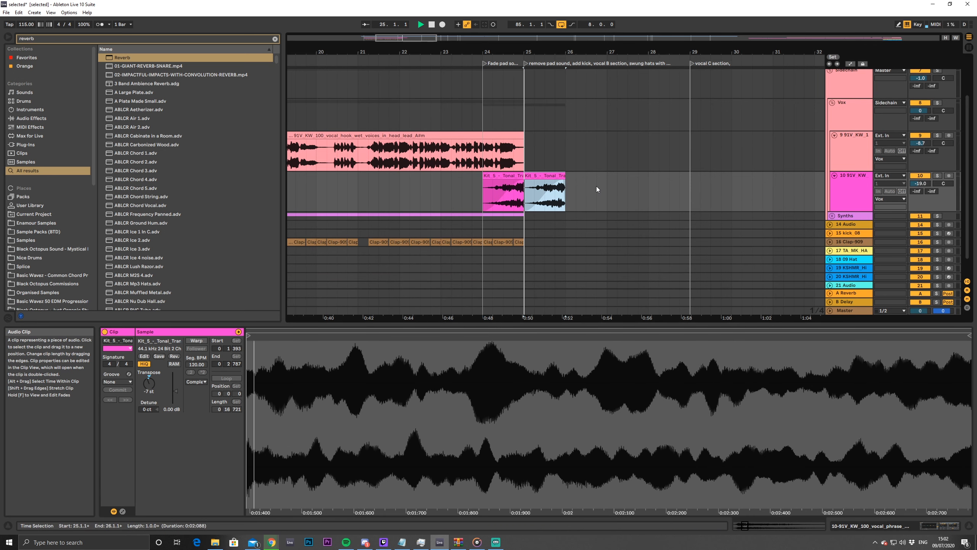
key(space)
key(space)
Transpose the duplicated tonal transition clip to 5 semitones and extend its end to bar 26
click(507, 176)
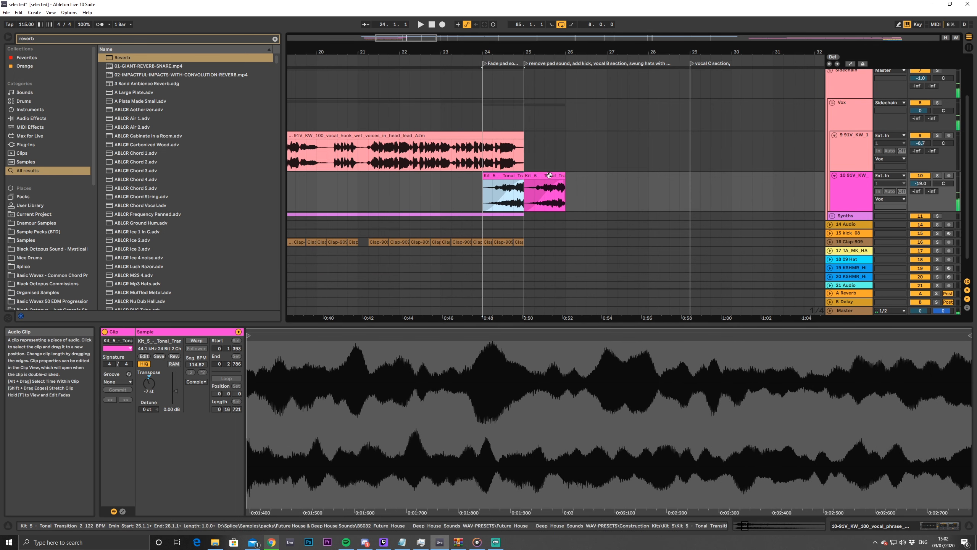
double_click(550, 175)
key(space)
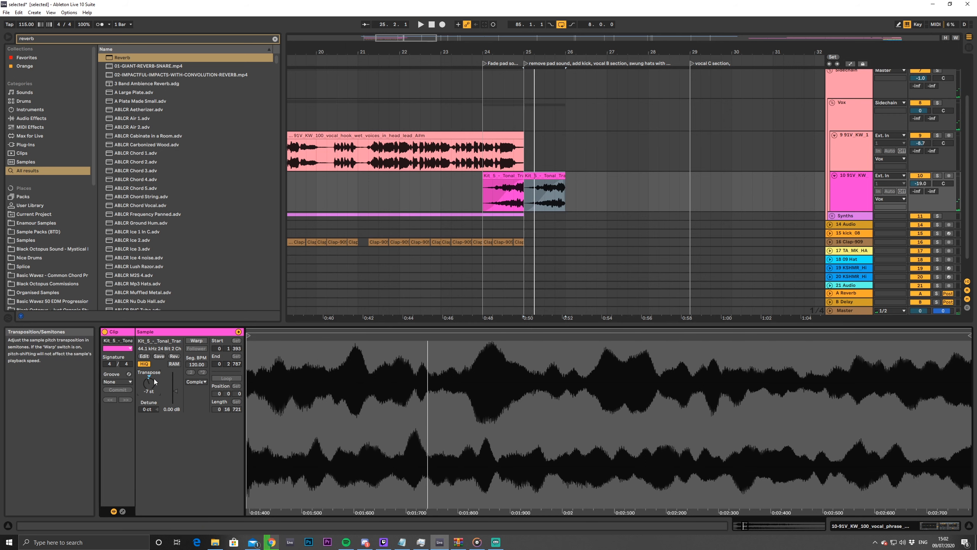
drag(150, 385, 155, 379)
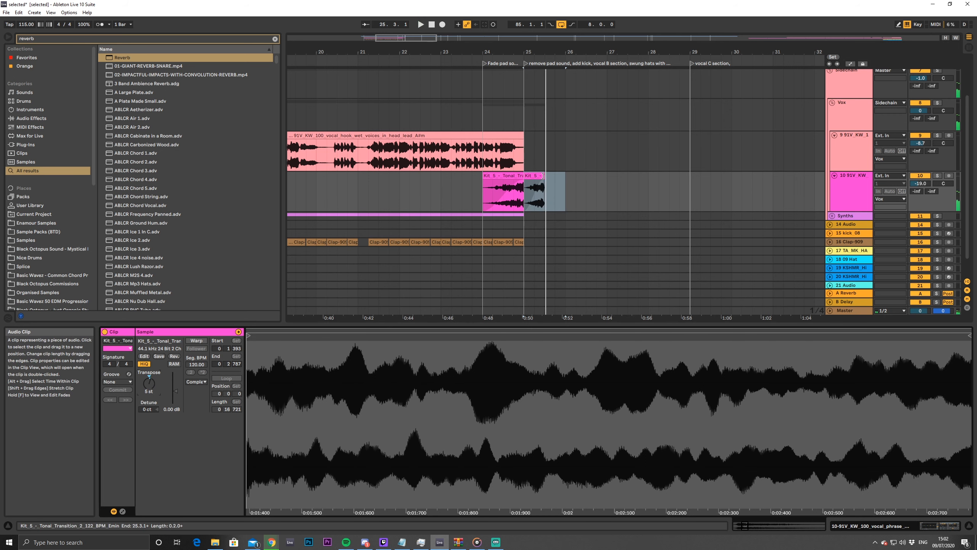
key(space)
drag(544, 176, 562, 181)
Audition the transposed duplicate at bar 25 and compare it with the tonal transition clip at bar 24
key(space)
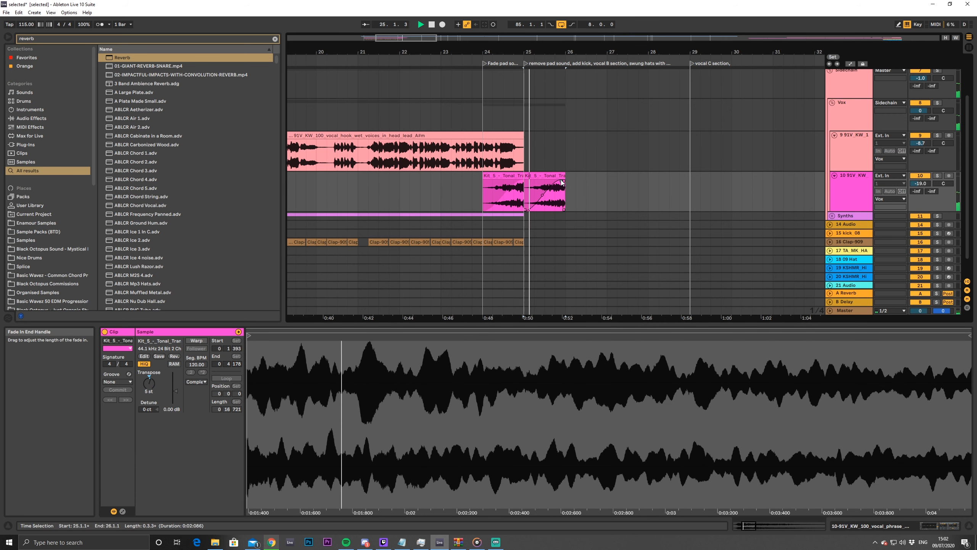
click(548, 176)
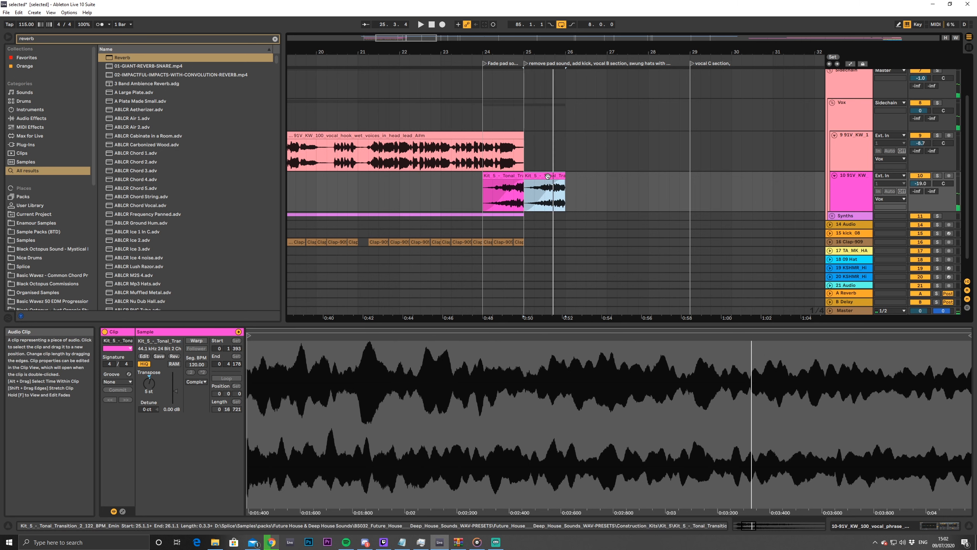
mouse_move(500, 177)
mouse_down()
mouse_move(593, 177)
mouse_move(504, 181)
mouse_up()
key(space)
key(space)
key(space)
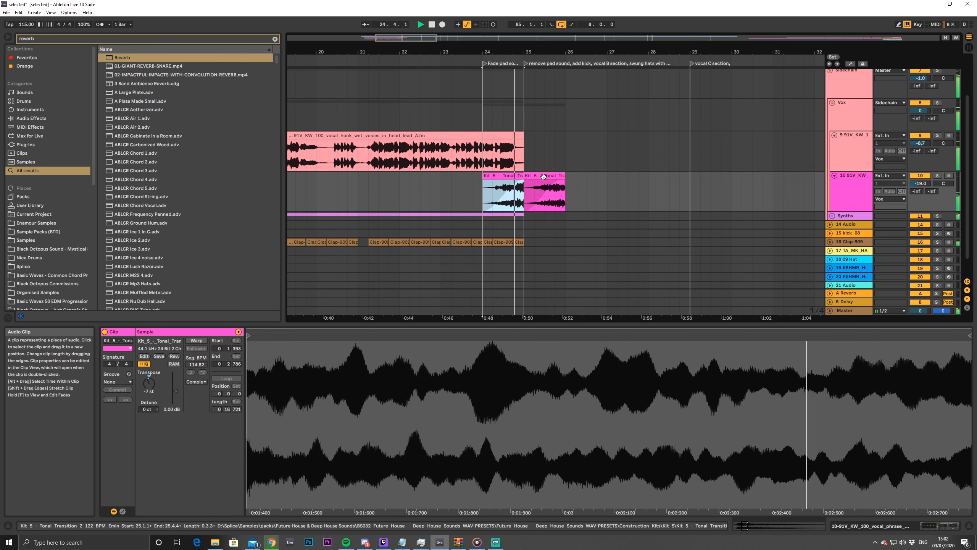
Move the duplicated tonal transition clip to beat 2 of bar 26 and deactivate it
drag(532, 177, 590, 174)
click(589, 174)
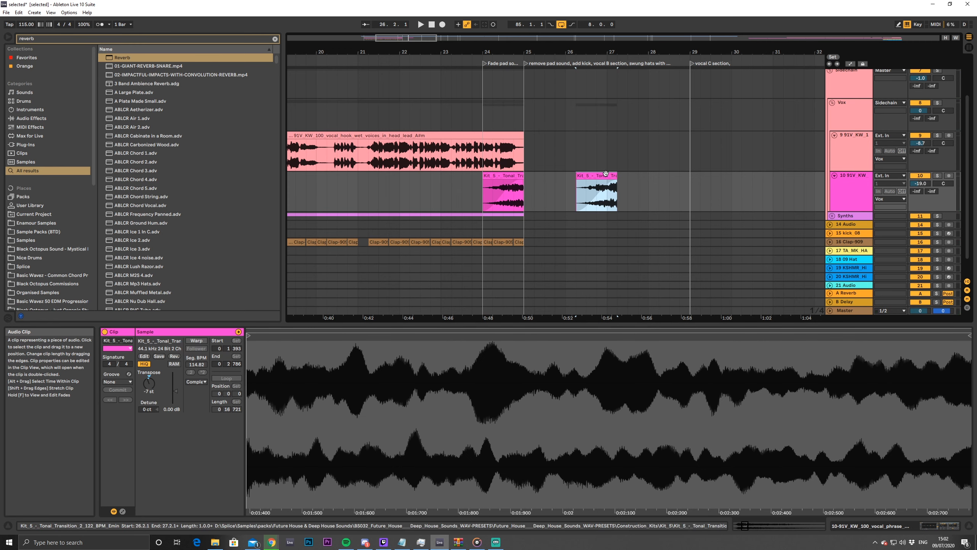
key(0)
Copy the drum clips in bars 125 to 129 on tracks 15 to 21 and paste them at bar 25
click(455, 198)
click(420, 198)
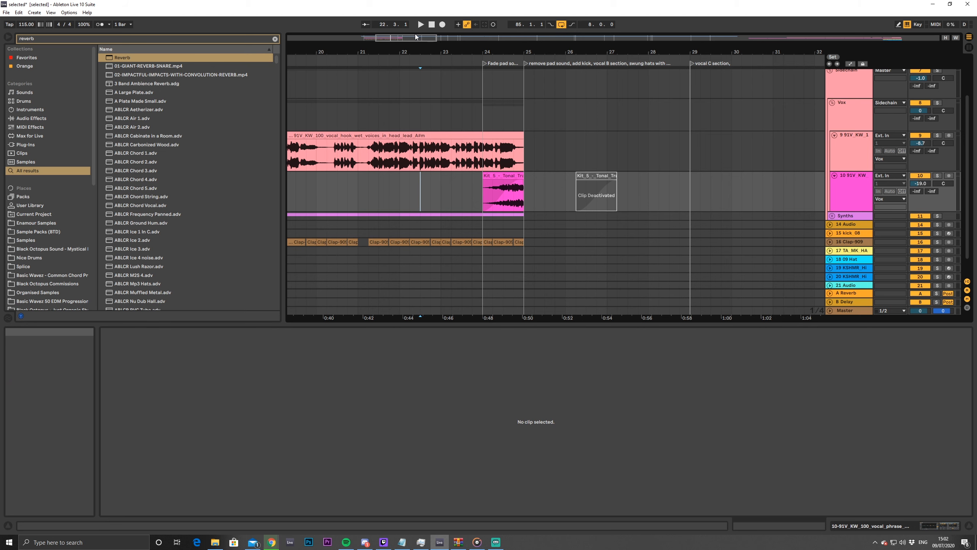
drag(414, 38, 387, 19)
scroll(515, 177, down, 2)
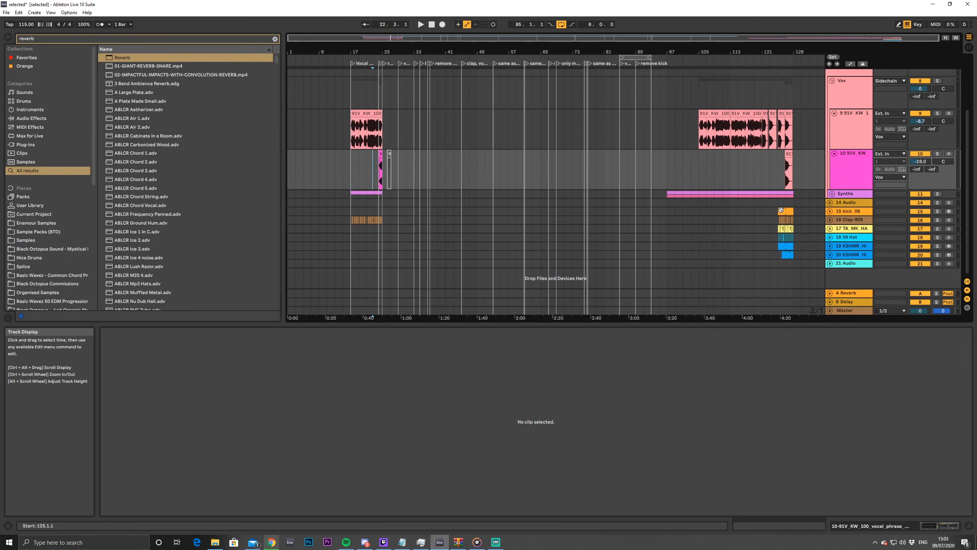
drag(794, 211, 771, 264)
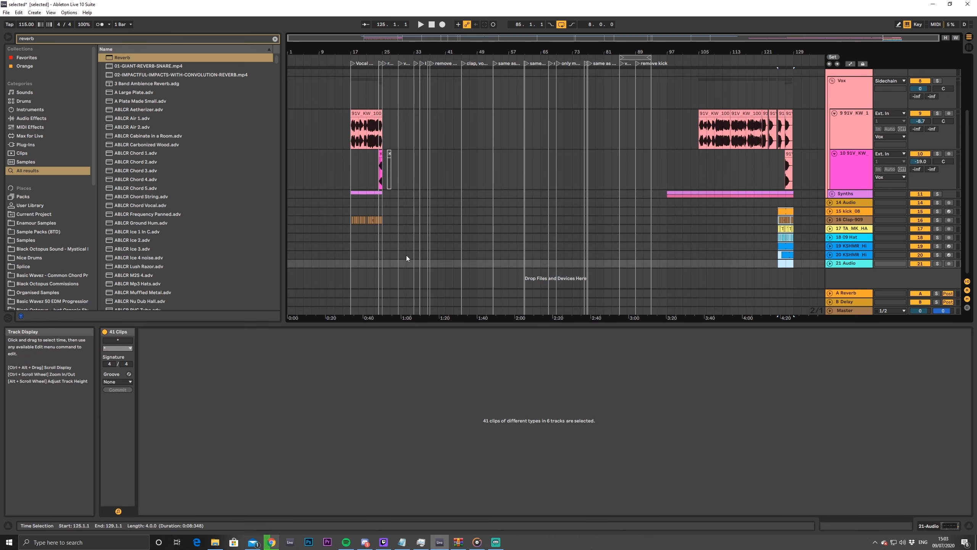
click(383, 222)
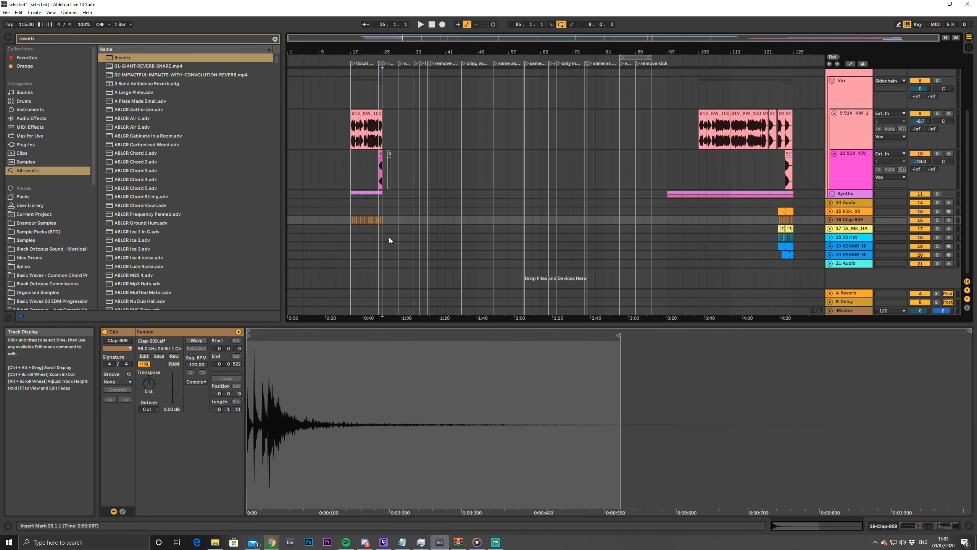
click(385, 210)
key(ctrl+v)
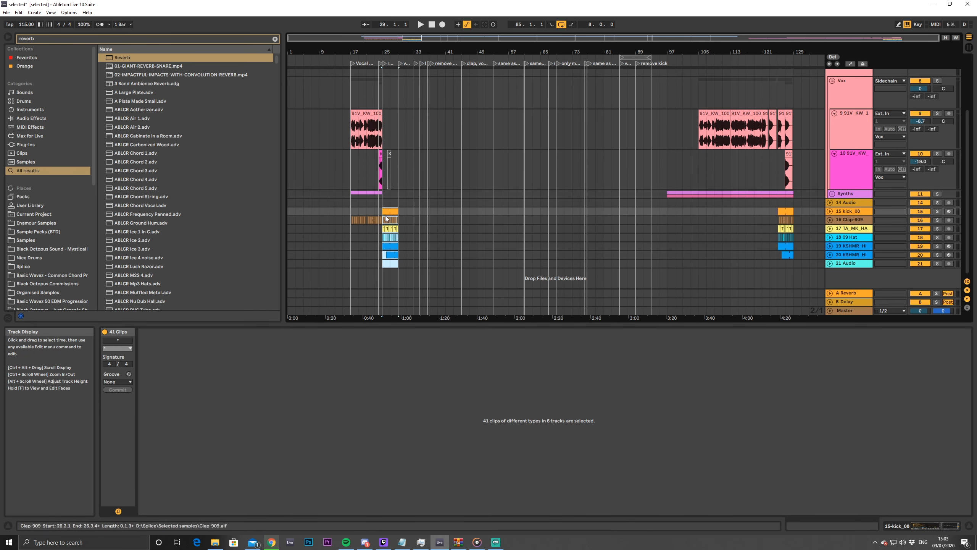
Unfold the Synths group and extend the track 12 Serum clip from bar 17 to bar 93
drag(391, 38, 394, 103)
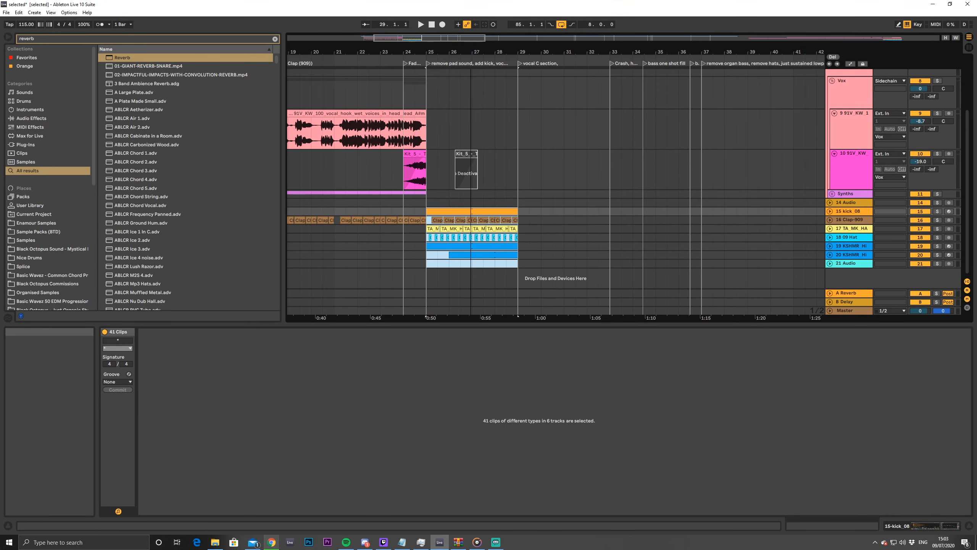
drag(415, 38, 414, 18)
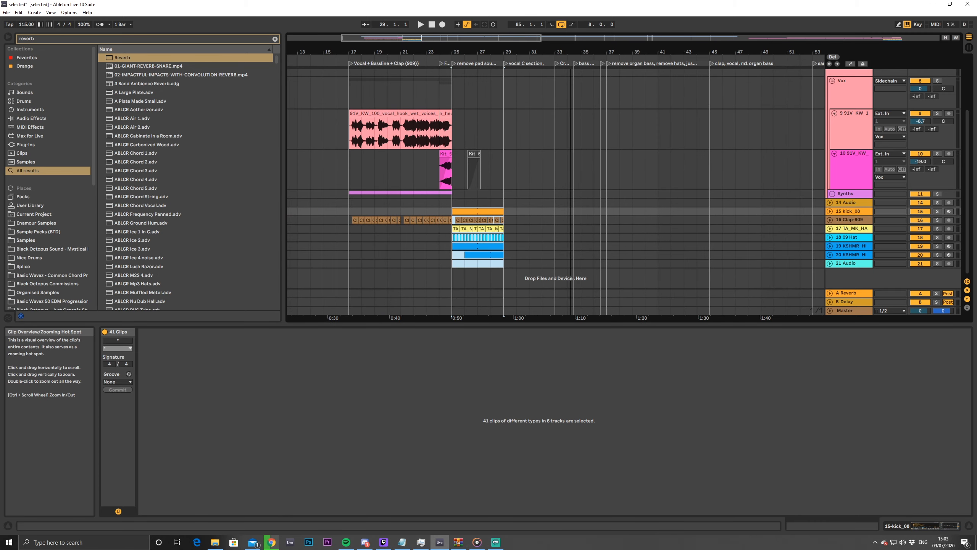
drag(443, 53, 343, 29)
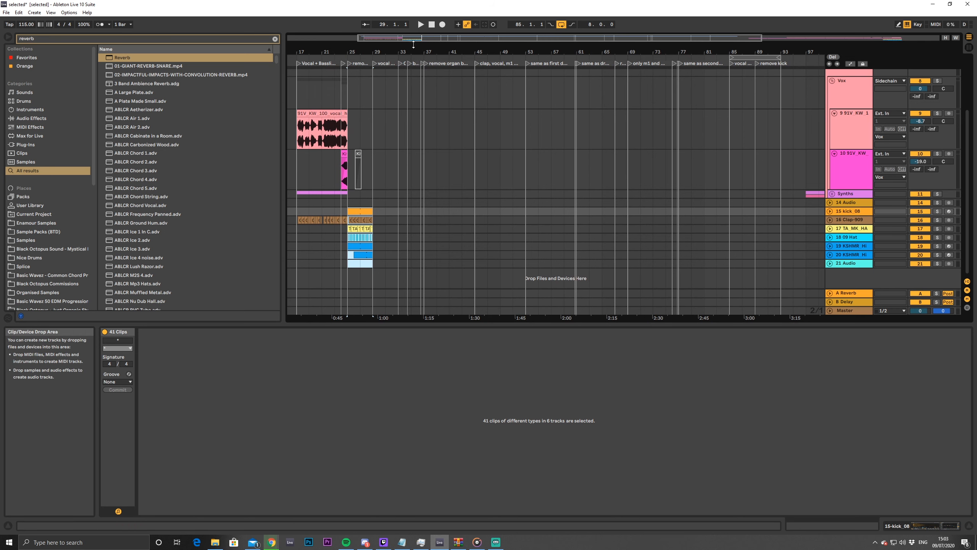
mouse_move(414, 45)
mouse_down()
mouse_move(413, 97)
mouse_move(439, 99)
mouse_move(431, 43)
mouse_up()
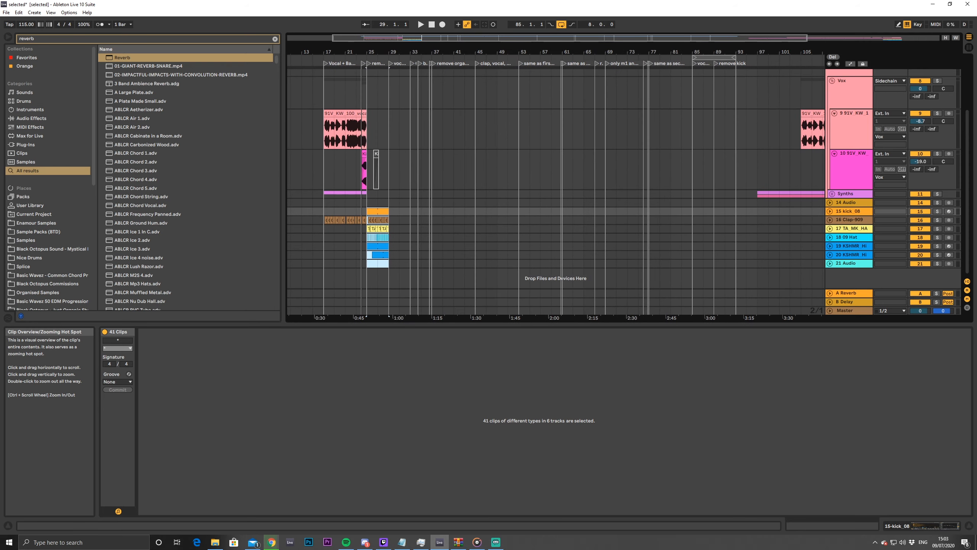
click(322, 135)
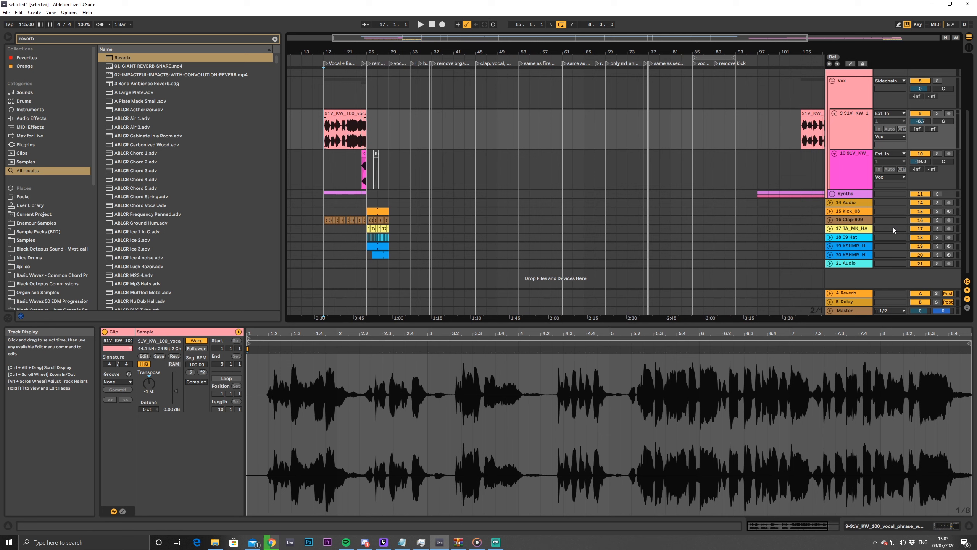
click(832, 193)
drag(364, 227, 759, 236)
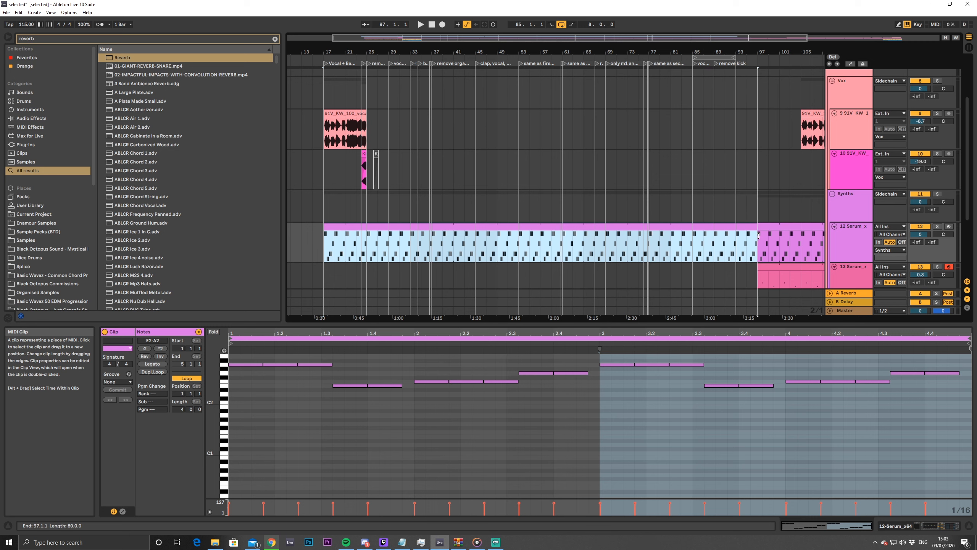
drag(759, 235, 747, 237)
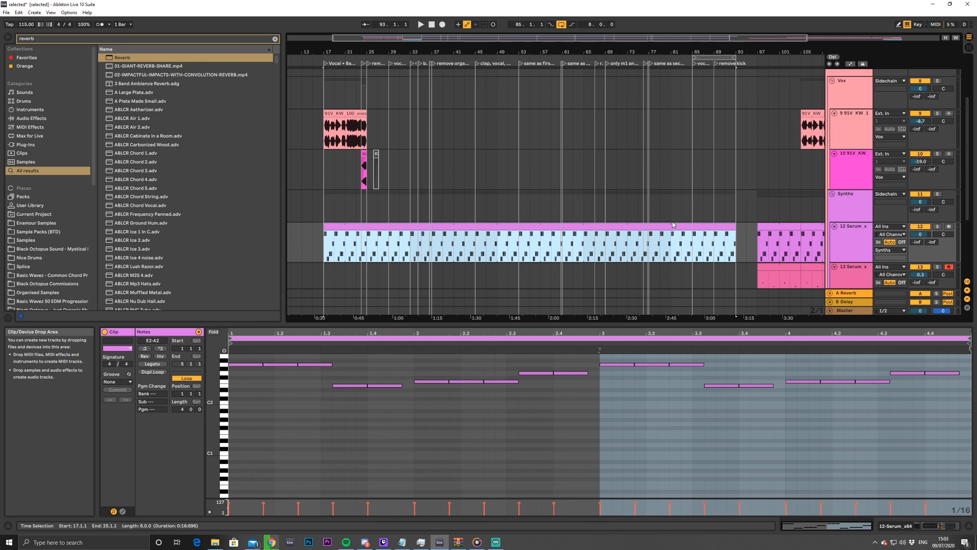
scroll(387, 233, down, 3)
scroll(336, 195, down, 2)
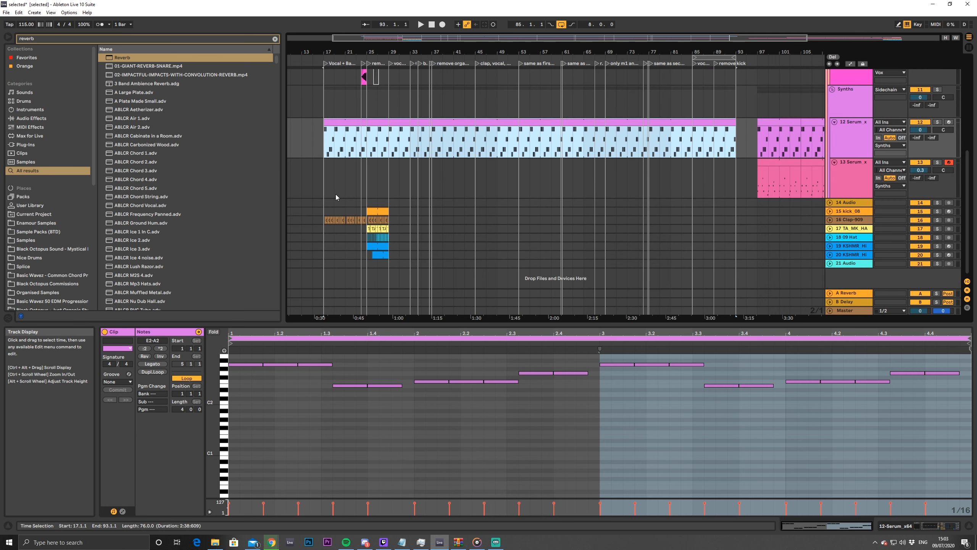
Play from bar 17 and copy the losing_control vocal clip at bar 113 to bar 25 on track 9
click(324, 146)
key(space)
scroll(400, 98, up, 3)
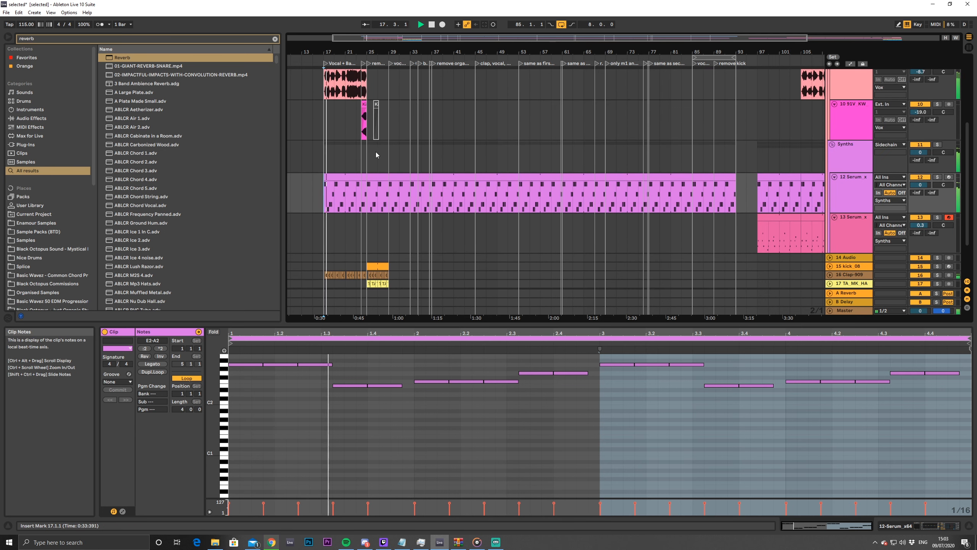
scroll(679, 200, up, 2)
drag(679, 38, 679, 18)
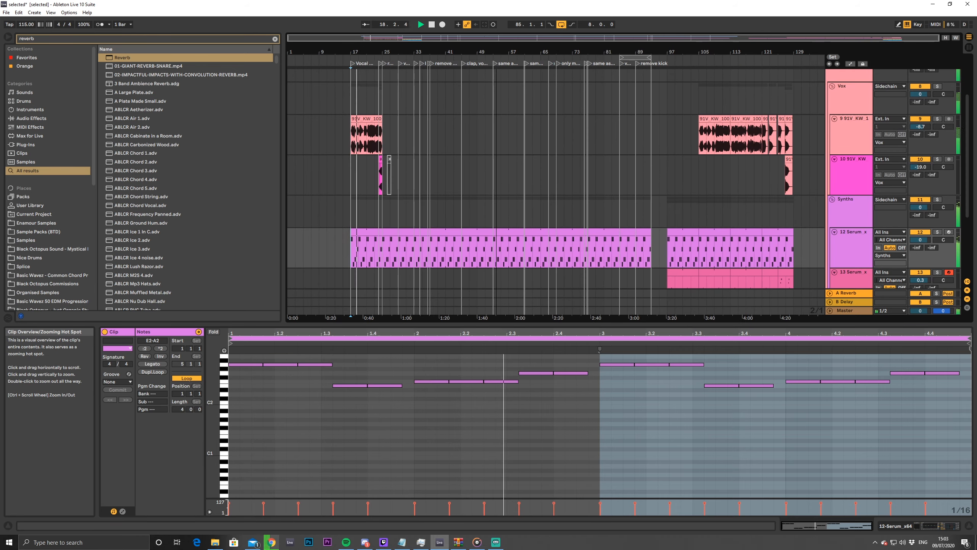
click(719, 123)
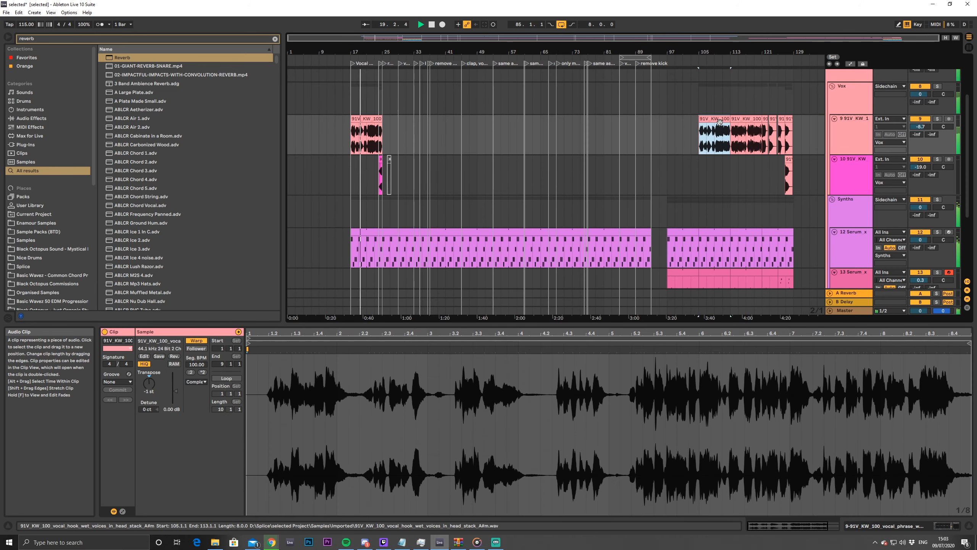
click(746, 129)
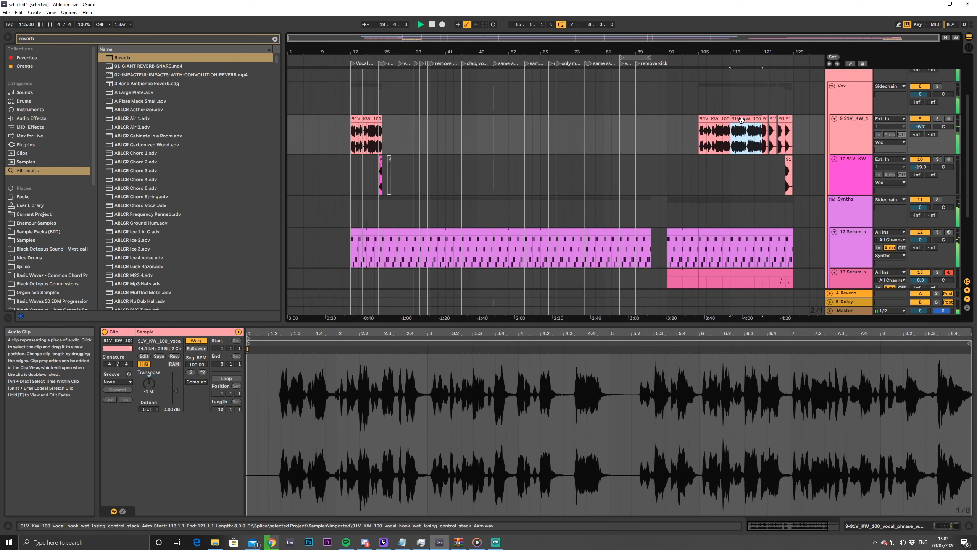
key(ctrl+c)
click(385, 131)
key(ctrl+v)
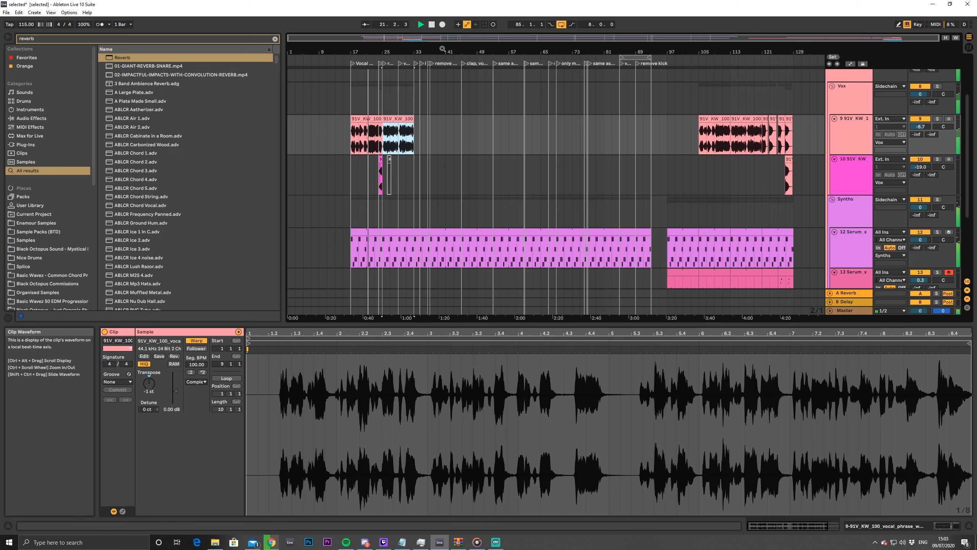
Listen to the pasted losing_control vocal through bar 29 and open its sample settings
drag(388, 49, 500, 136)
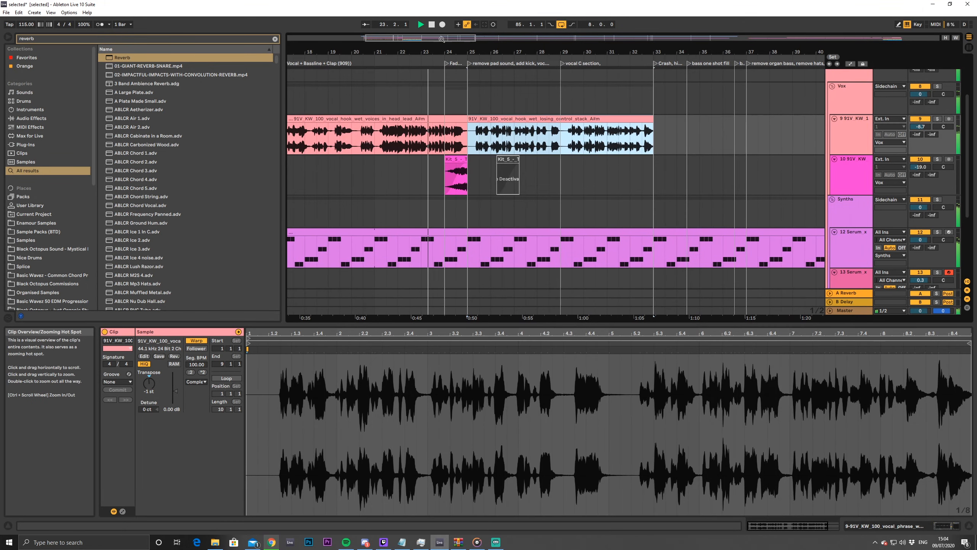
drag(442, 39, 440, 66)
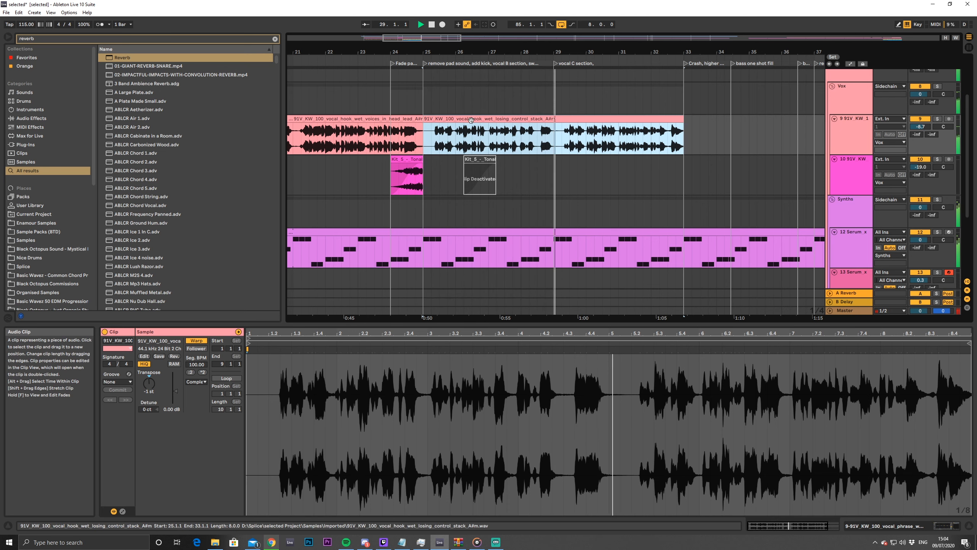
double_click(551, 119)
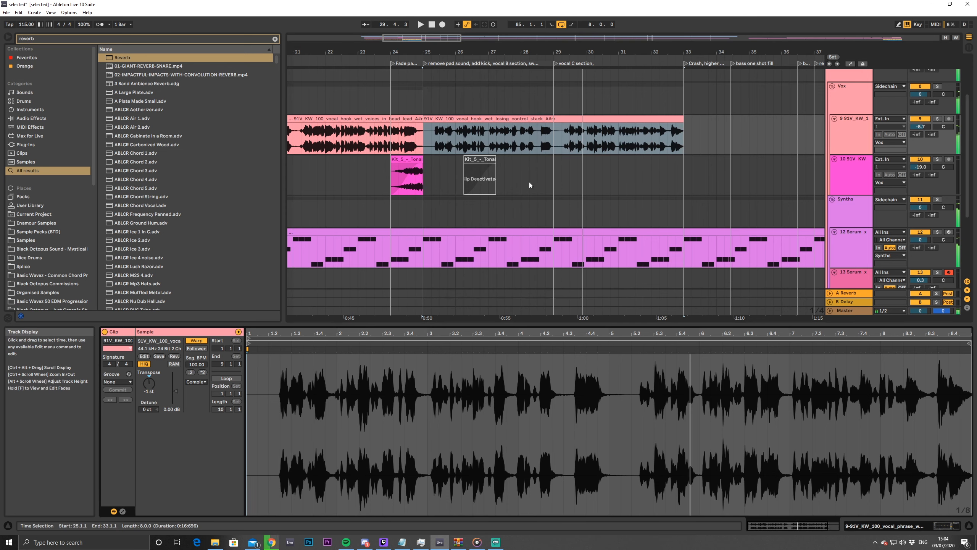
Split the losing_control vocal clip at bar 29 and extend its first half over the second to bar 33
mouse_move(437, 38)
mouse_down()
mouse_move(438, 13)
mouse_move(429, 35)
mouse_up()
click(515, 150)
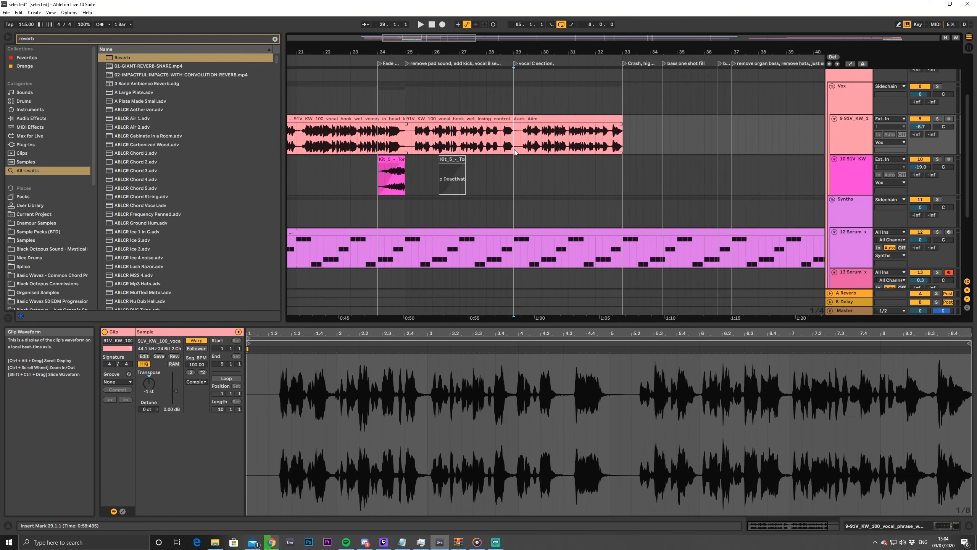
key(ctrl+e)
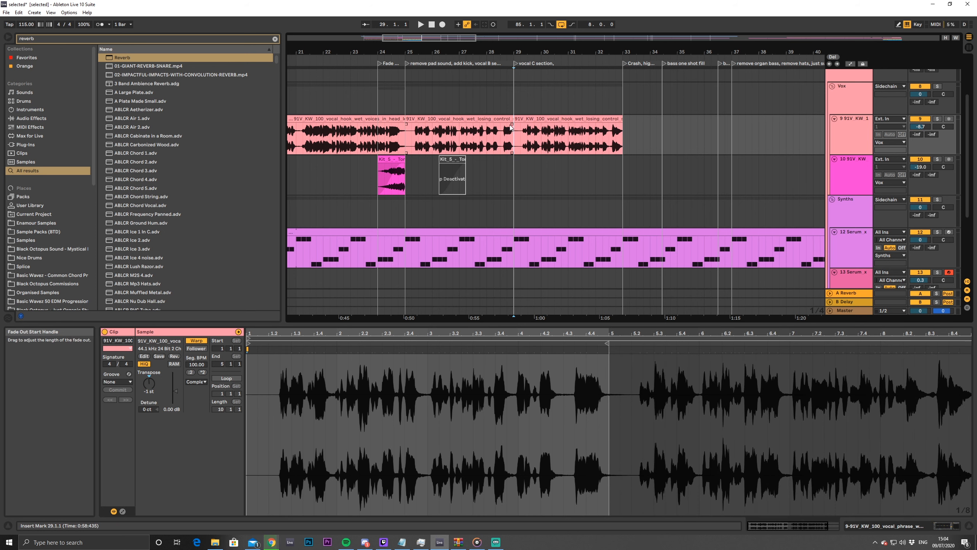
click(509, 120)
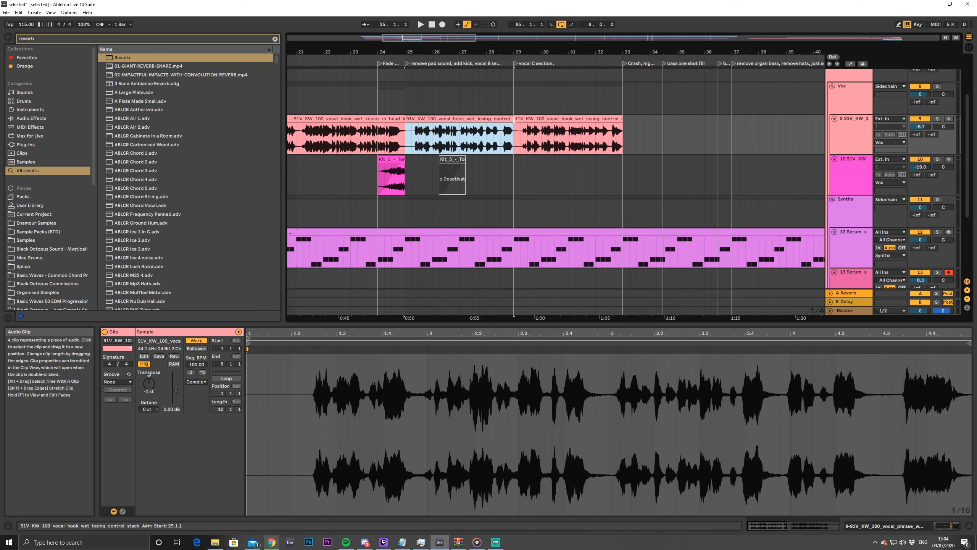
drag(515, 120, 623, 120)
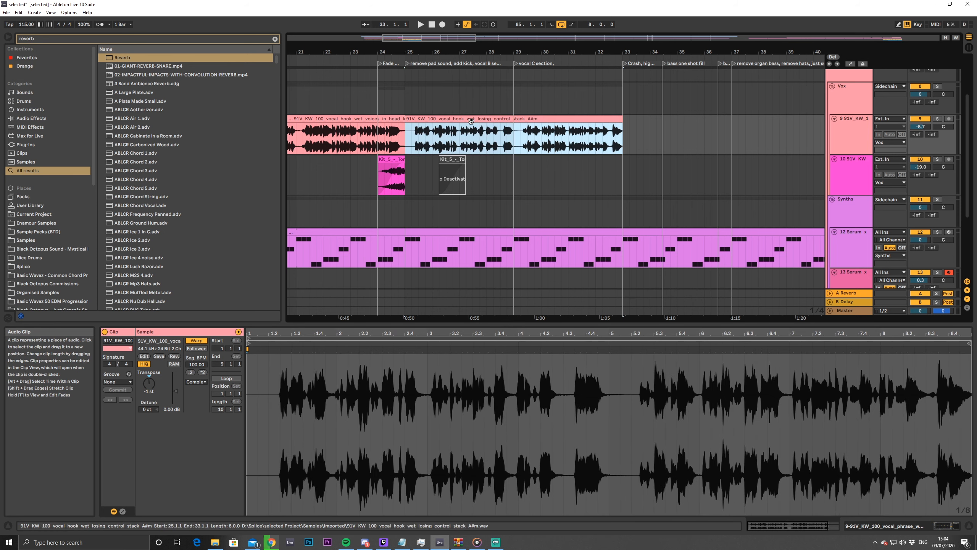
Set the gain of the losing_control vocal clip at bar 25 to 0.69 dB and play from bar 23.3
click(470, 134)
double_click(471, 120)
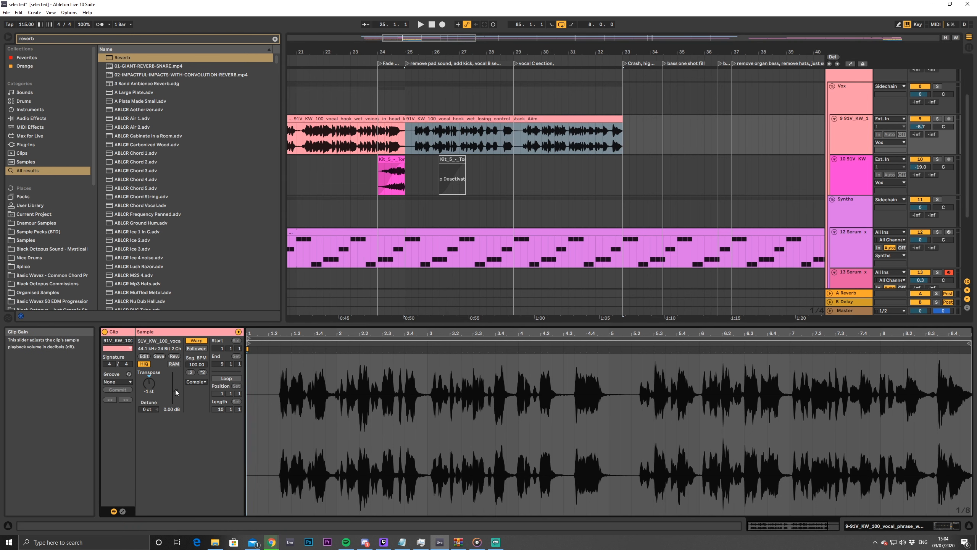
drag(177, 392, 176, 391)
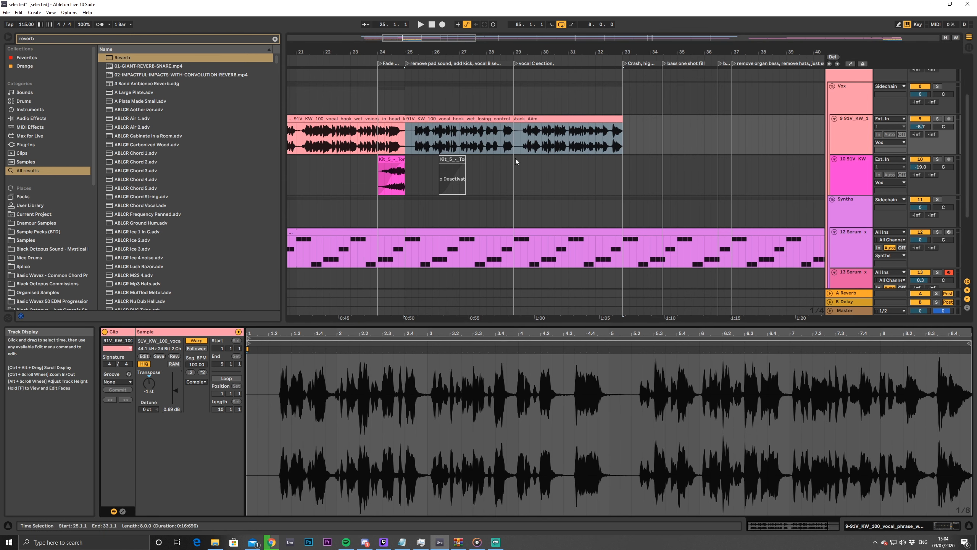
click(392, 148)
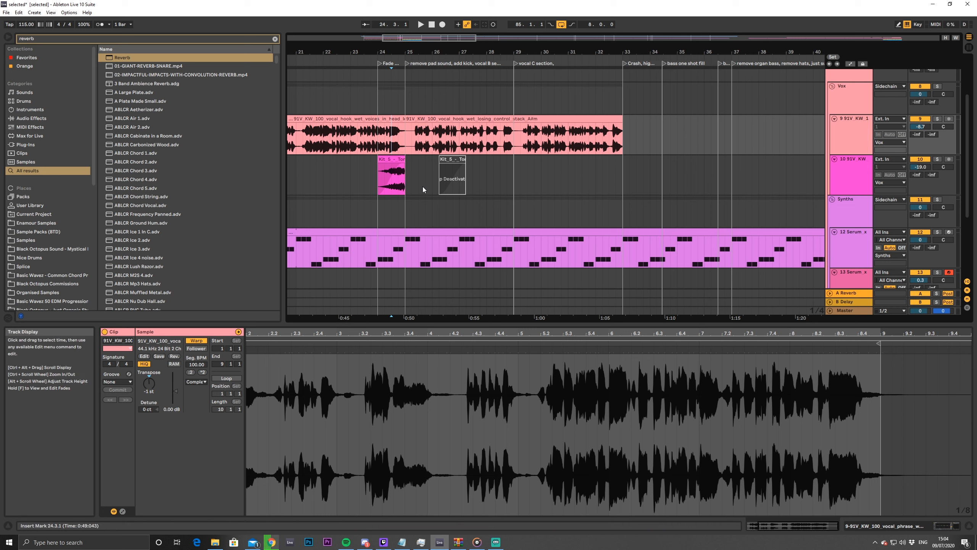
click(384, 147)
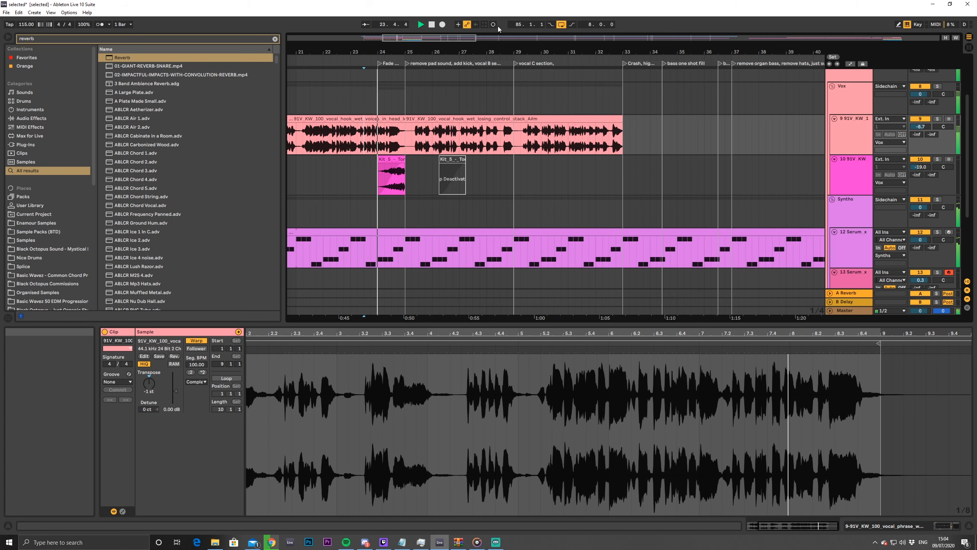
Duplicate the drum clips of bars 25–29, from the kick to the KSHMR hi-hat tracks, into bars 29–33
drag(436, 38, 514, 71)
scroll(601, 128, down, 3)
scroll(601, 130, up, 2)
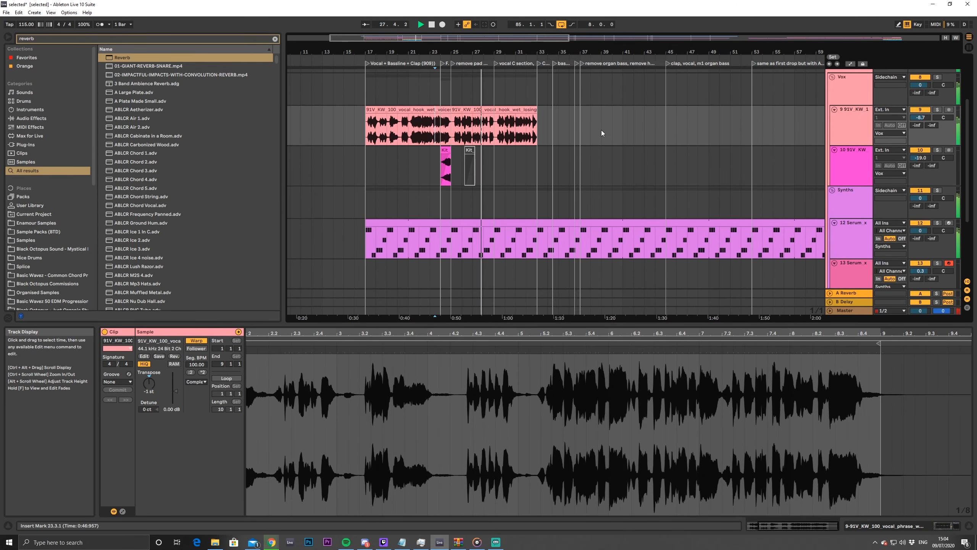
scroll(583, 169, down, 5)
drag(495, 211, 453, 254)
key(ctrl+d)
Stop playback and duplicate the selected drum clips of bars 29–33 into bars 33–37
scroll(524, 234, up, 6)
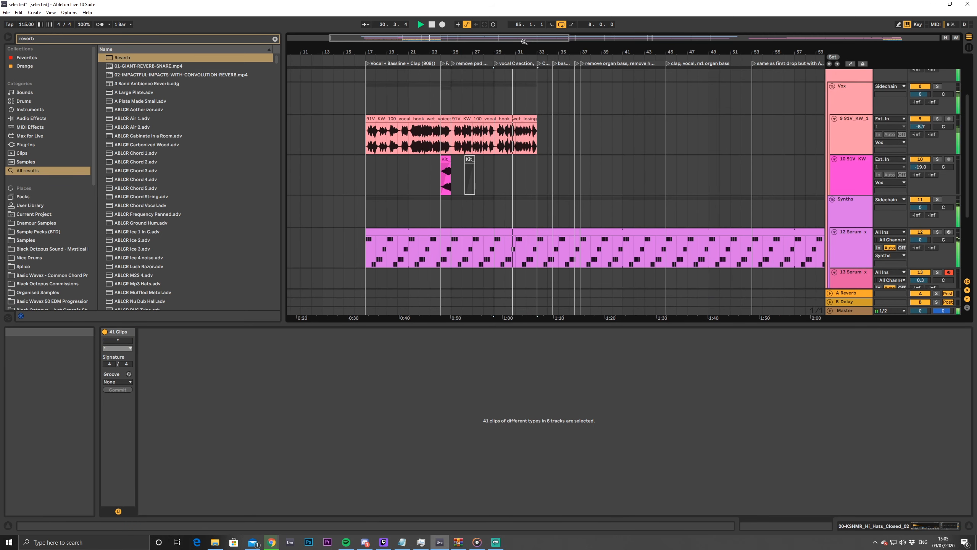
drag(524, 39, 518, 59)
scroll(584, 134, down, 3)
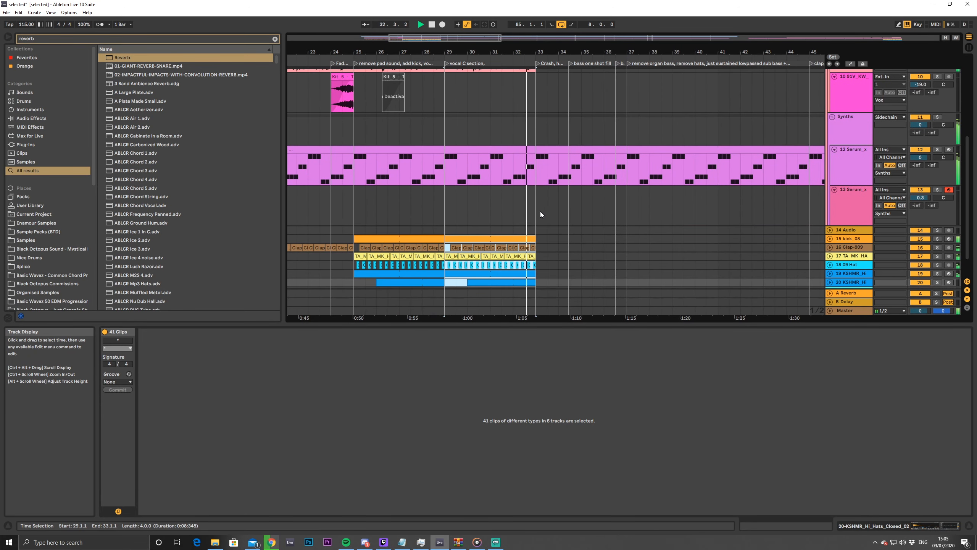
scroll(554, 233, down, 1)
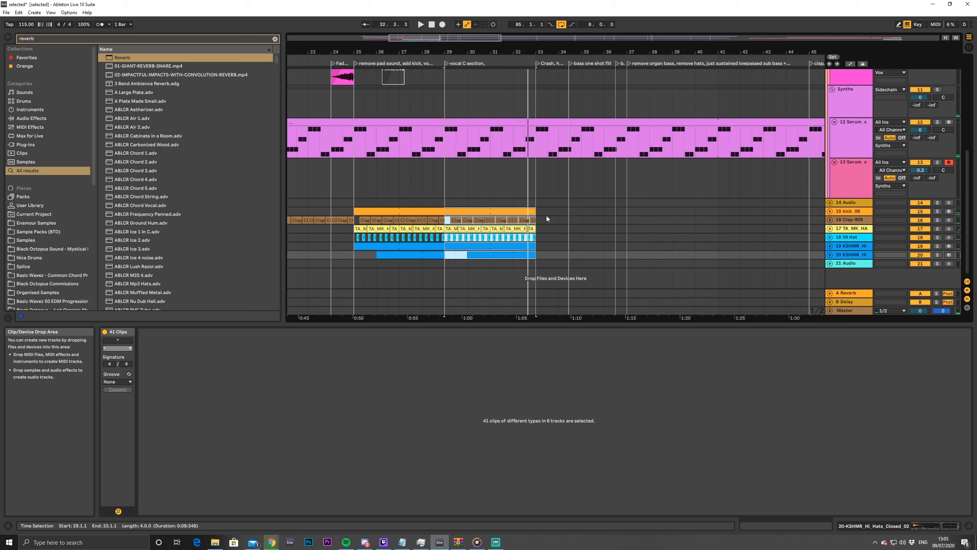
key(ctrl+d)
Split the losing_control vocal clip on track 9 at bar 29, where the vocal C section starts
scroll(595, 201, up, 5)
scroll(545, 127, up, 2)
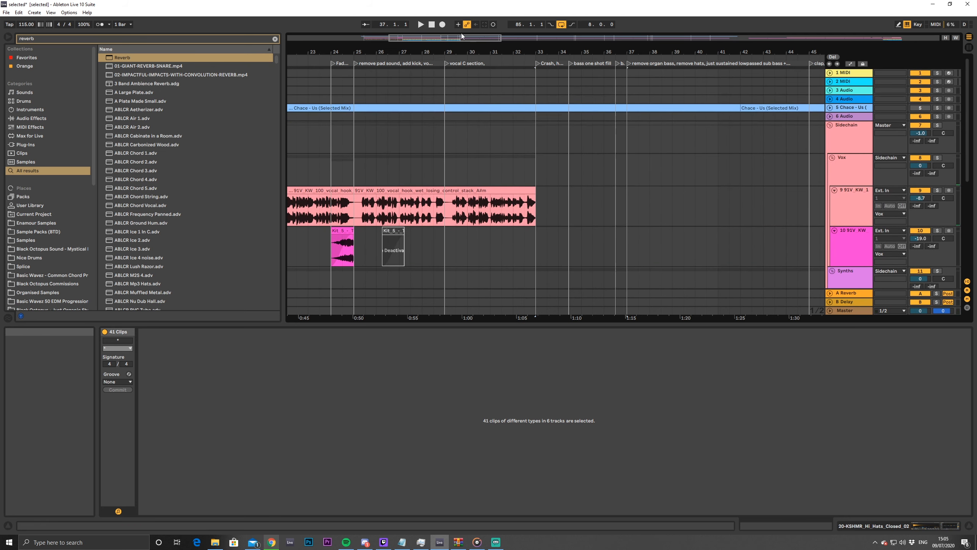
drag(461, 38, 445, 50)
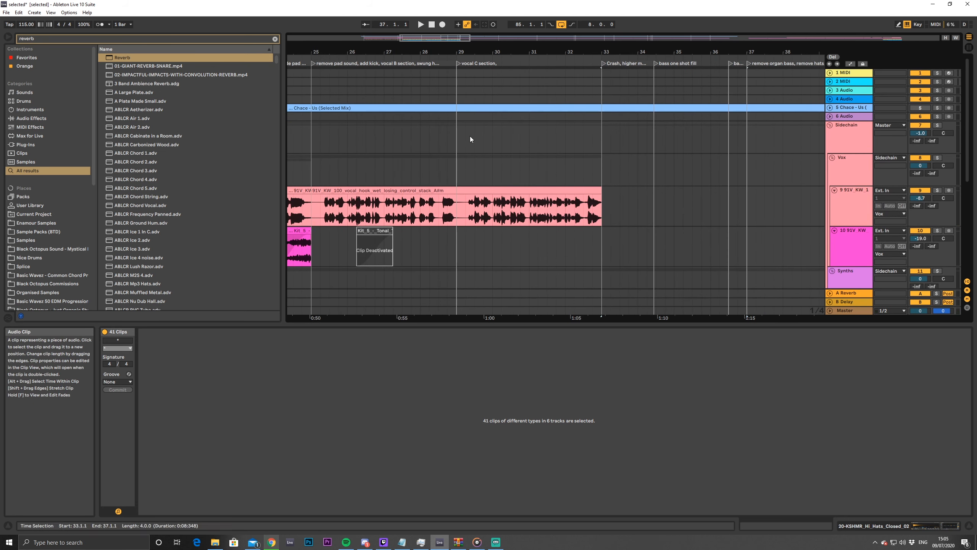
click(463, 204)
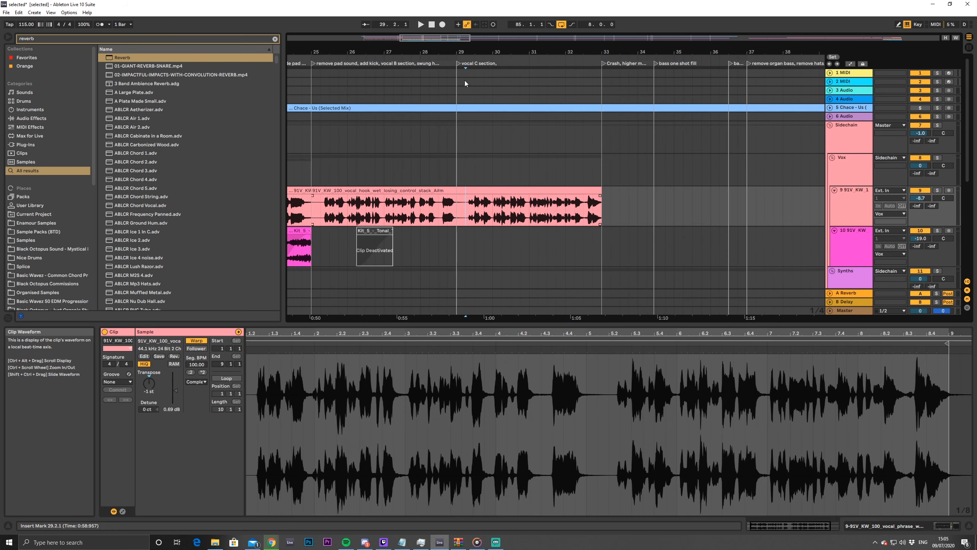
click(351, 190)
click(352, 199)
click(458, 214)
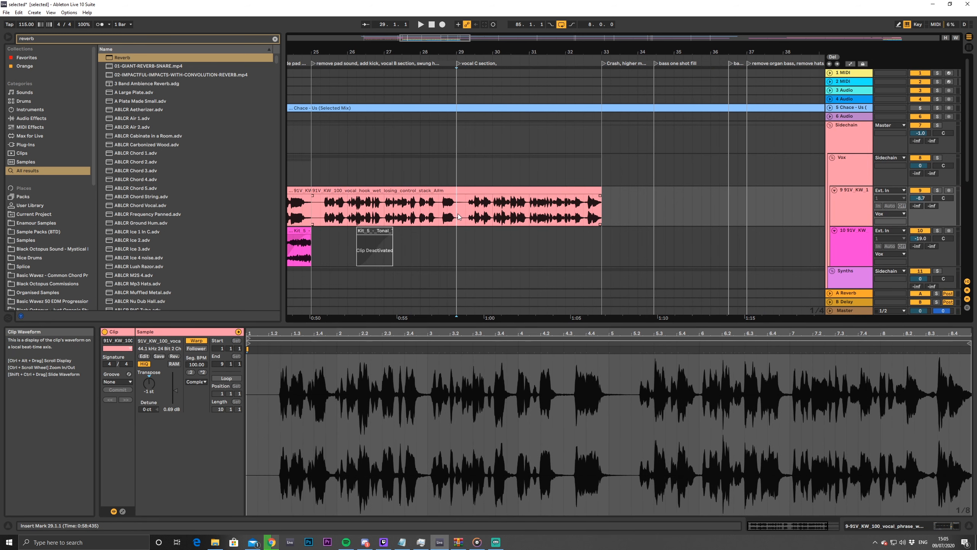
key(ctrl+e)
click(546, 185)
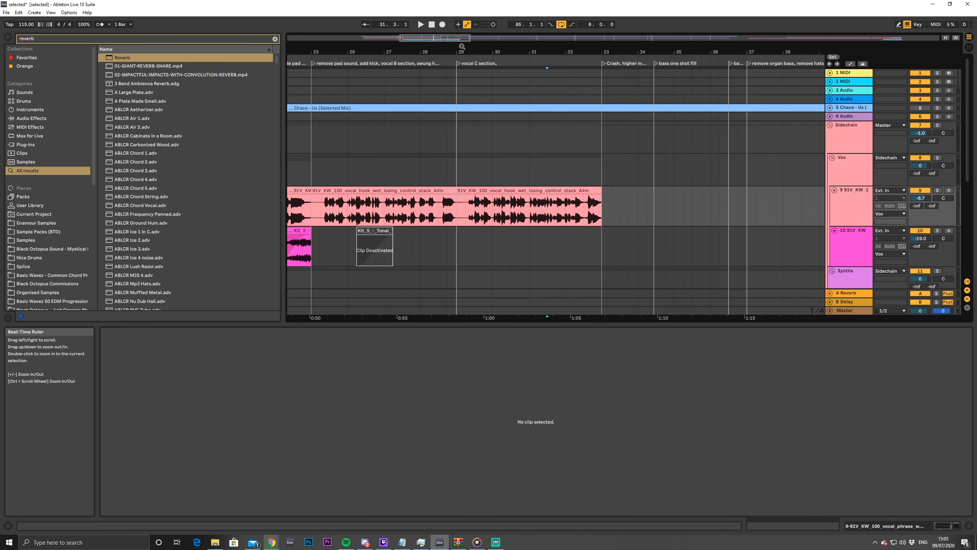
Insert a new audio track below track 6, directly above the Sidechain group
drag(682, 52, 478, 52)
scroll(478, 153, down, 3)
scroll(827, 135, up, 3)
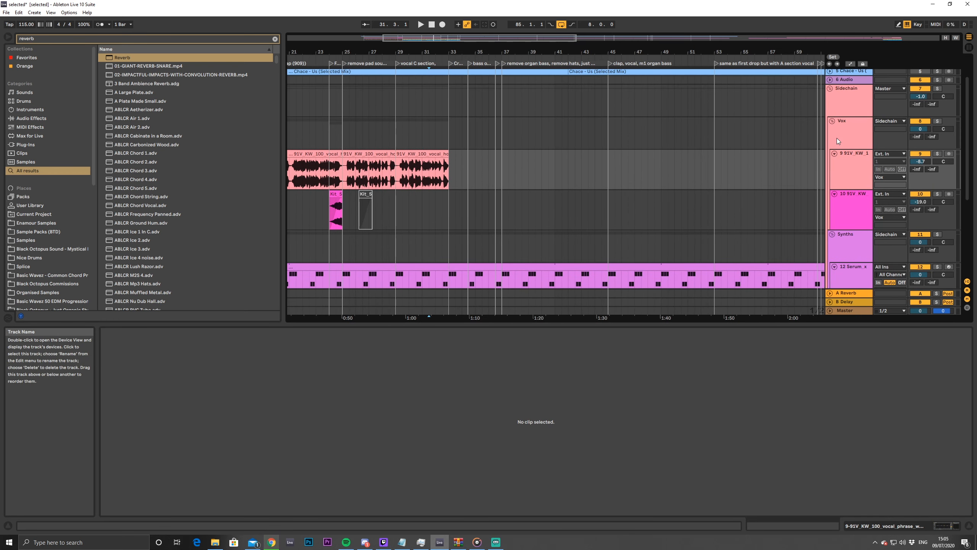
click(842, 108)
click(842, 117)
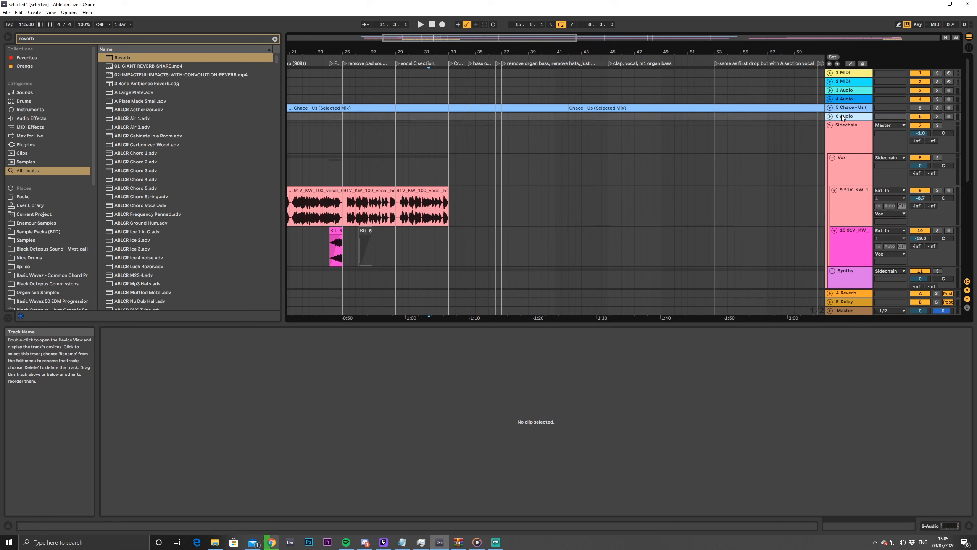
key(ctrl+t)
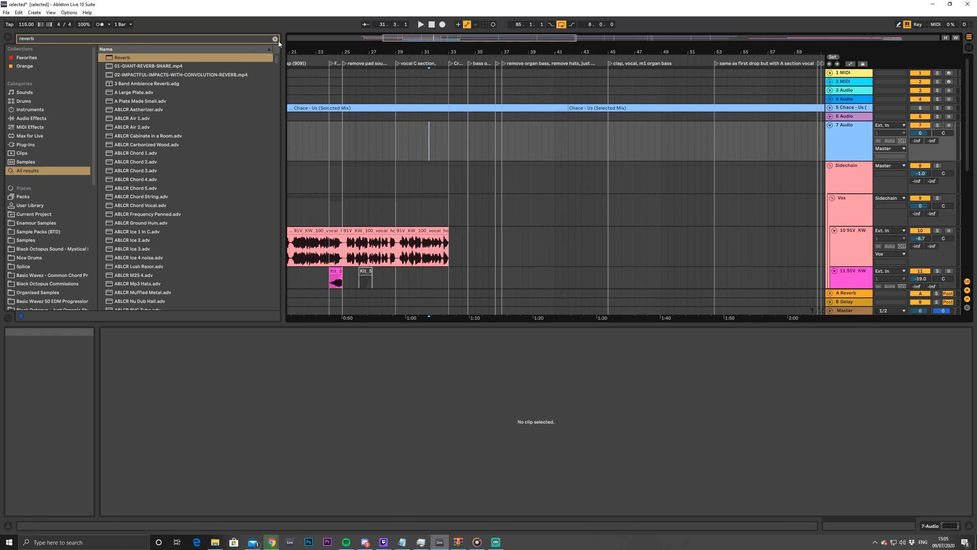
Search the sample library for "crash" and audition the BTD reverse, Cardiak and CDK crash samples
click(276, 39)
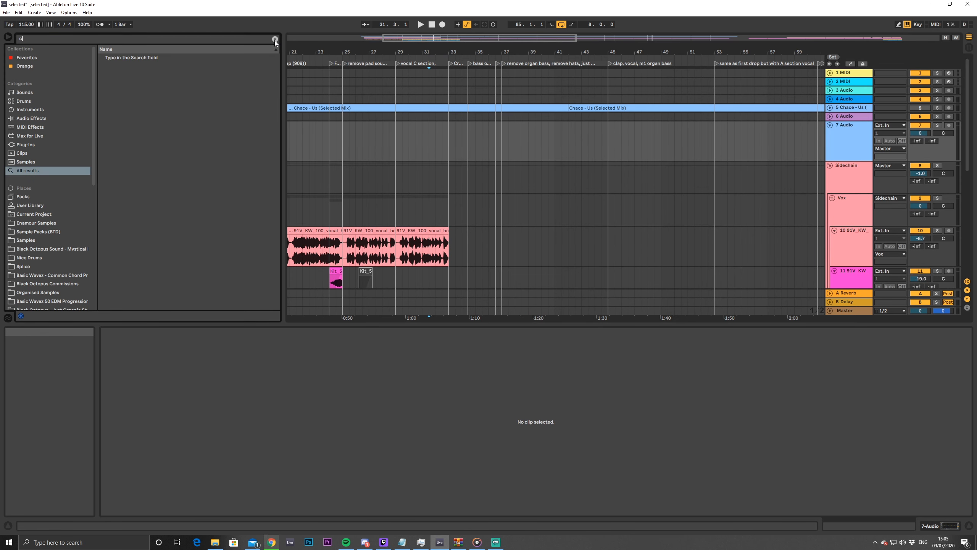
text(crash)
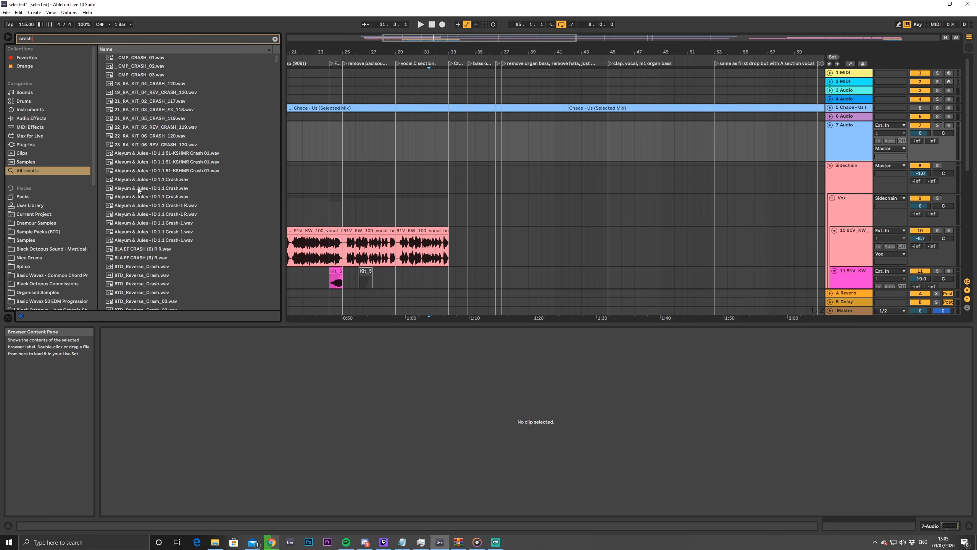
scroll(175, 245, down, 5)
click(156, 239)
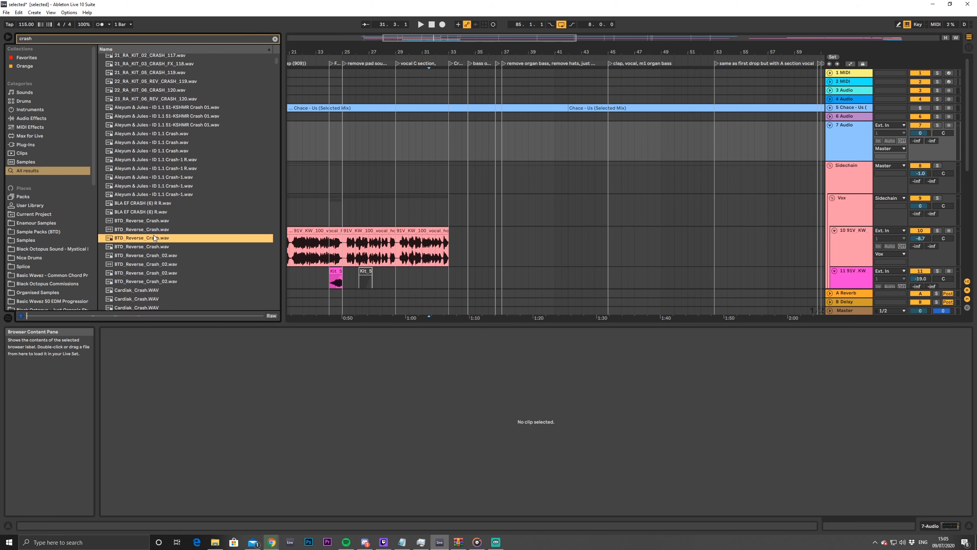
scroll(157, 241, down, 6)
click(154, 243)
scroll(155, 242, down, 5)
click(156, 227)
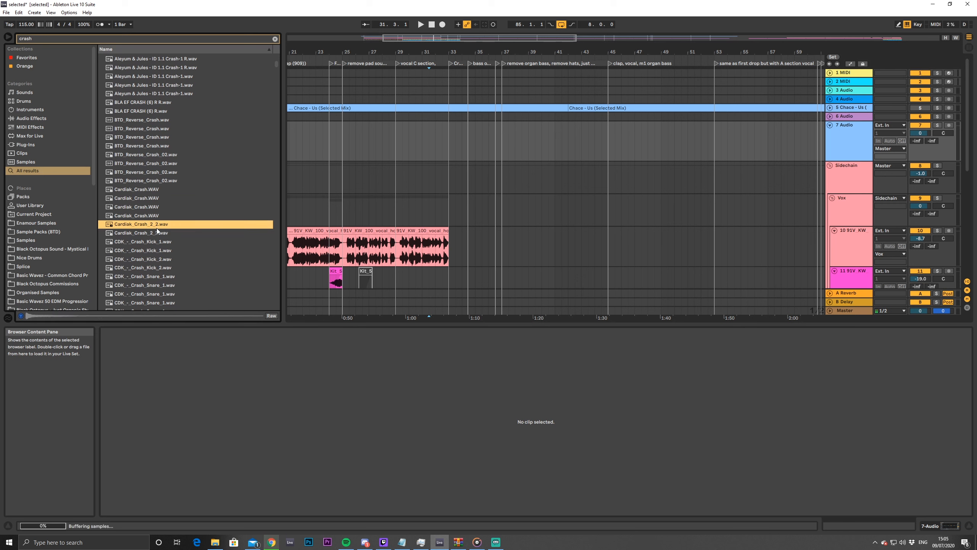
click(154, 241)
click(153, 260)
scroll(156, 258, down, 5)
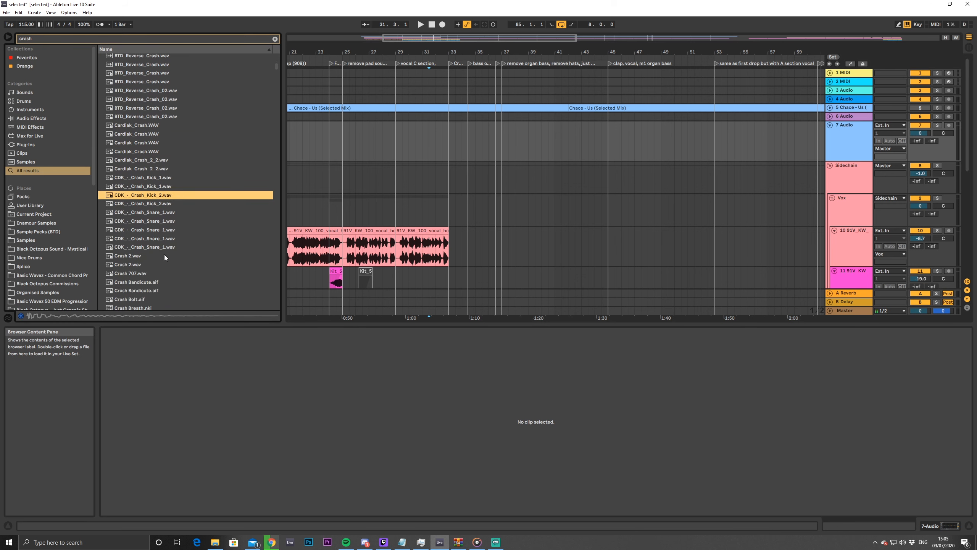
Audition further crash results, including Crash ER-1 Fenk, Crash.wav, Crash_808 and Crash03
click(157, 240)
scroll(156, 243, down, 5)
click(152, 238)
scroll(152, 240, down, 5)
click(149, 233)
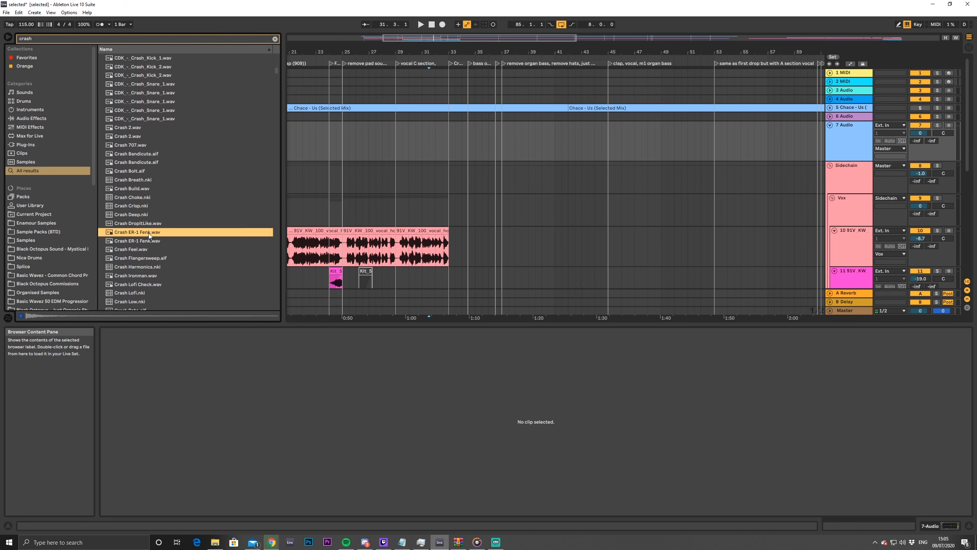
scroll(150, 239, down, 5)
click(147, 227)
scroll(150, 236, down, 5)
click(153, 246)
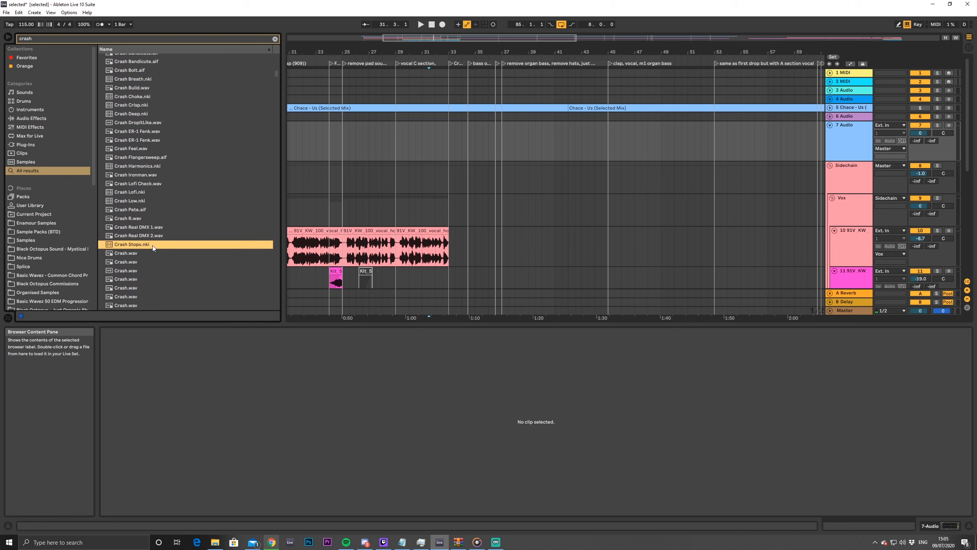
scroll(153, 245, down, 4)
click(152, 241)
click(134, 227)
scroll(137, 270, down, 5)
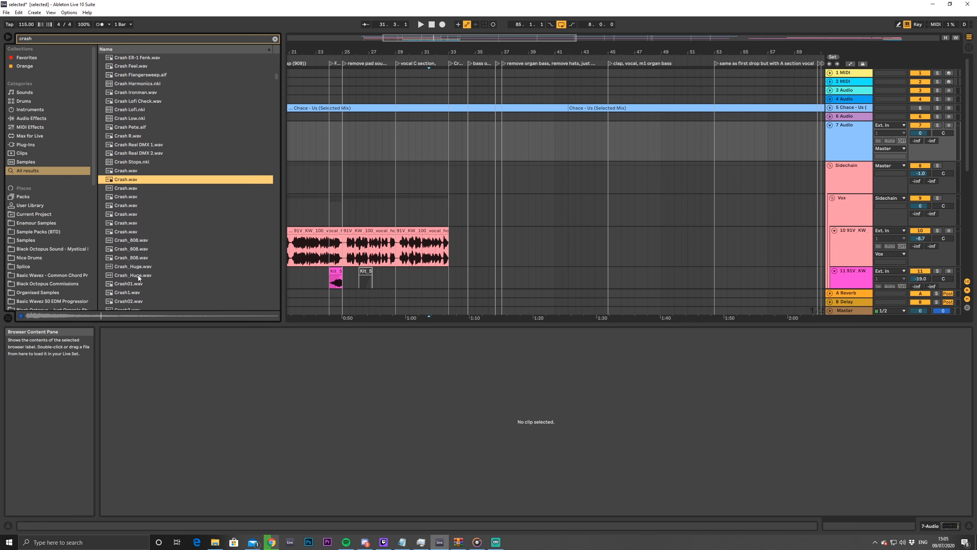
click(139, 240)
scroll(142, 248, down, 3)
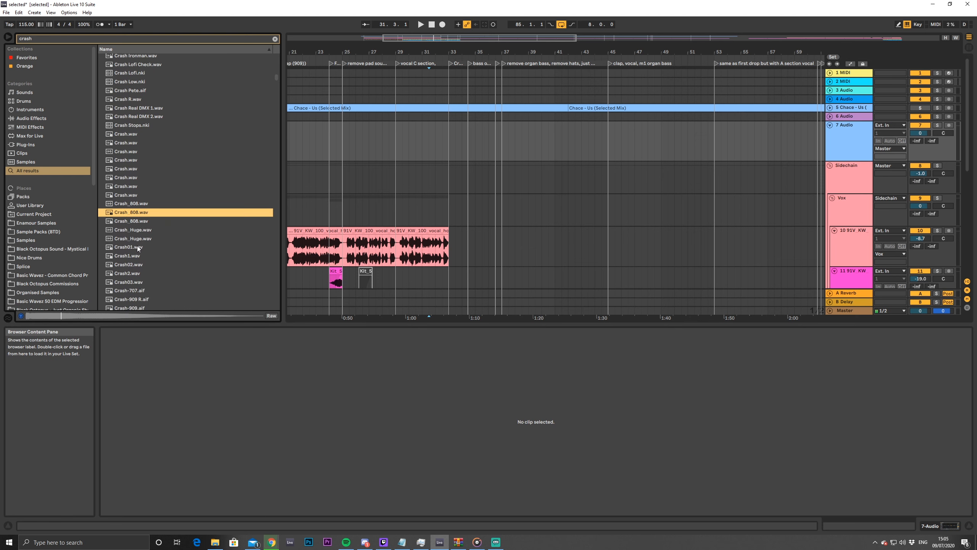
click(136, 238)
scroll(152, 261, down, 3)
click(128, 218)
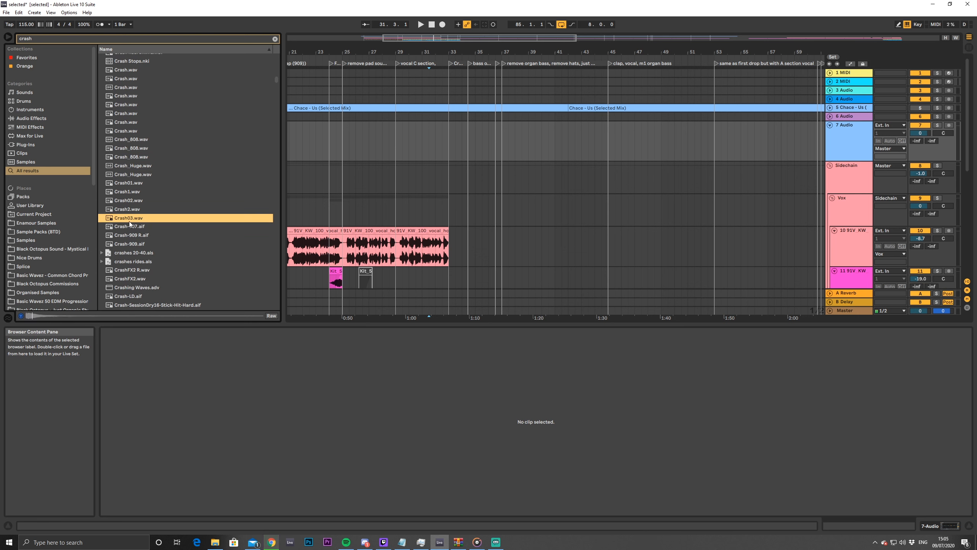
scroll(131, 227, down, 4)
scroll(38, 220, down, 1)
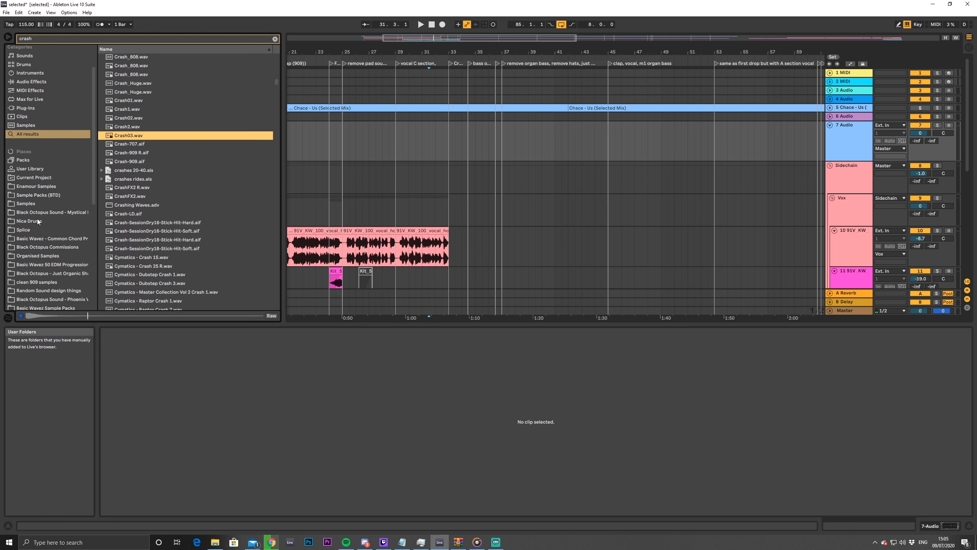
Browse the user sample folders and open the VEH2 Crash folder within the Organised Samples cymbals
click(27, 212)
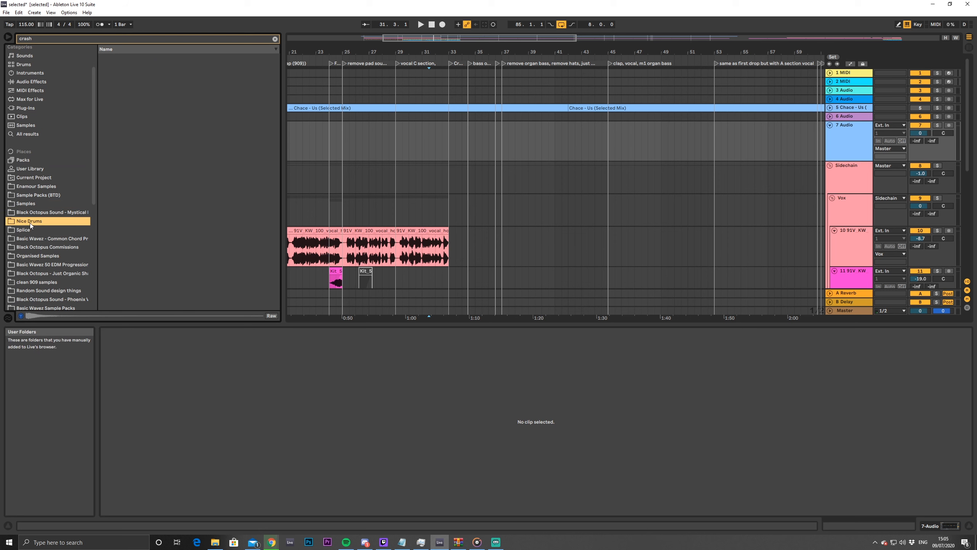
click(32, 197)
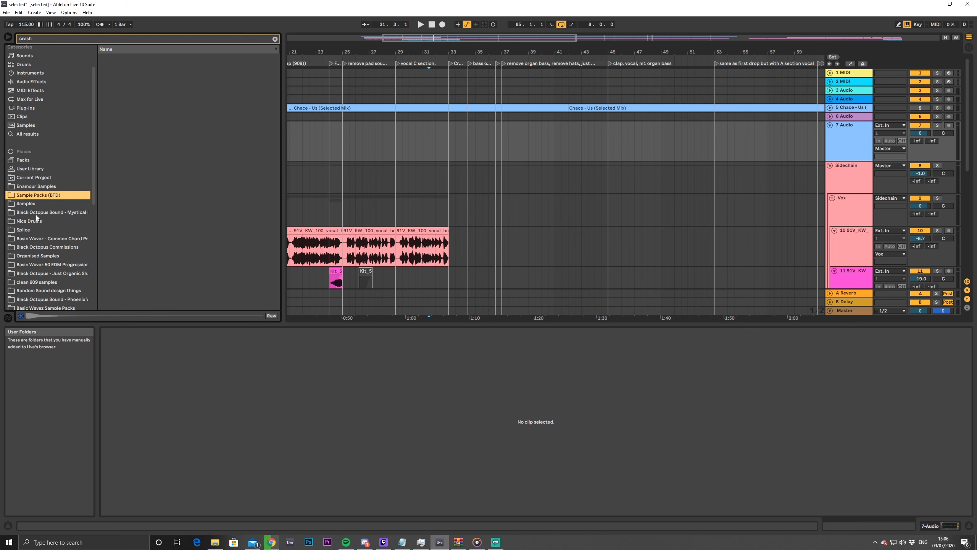
scroll(37, 215, down, 1)
click(37, 237)
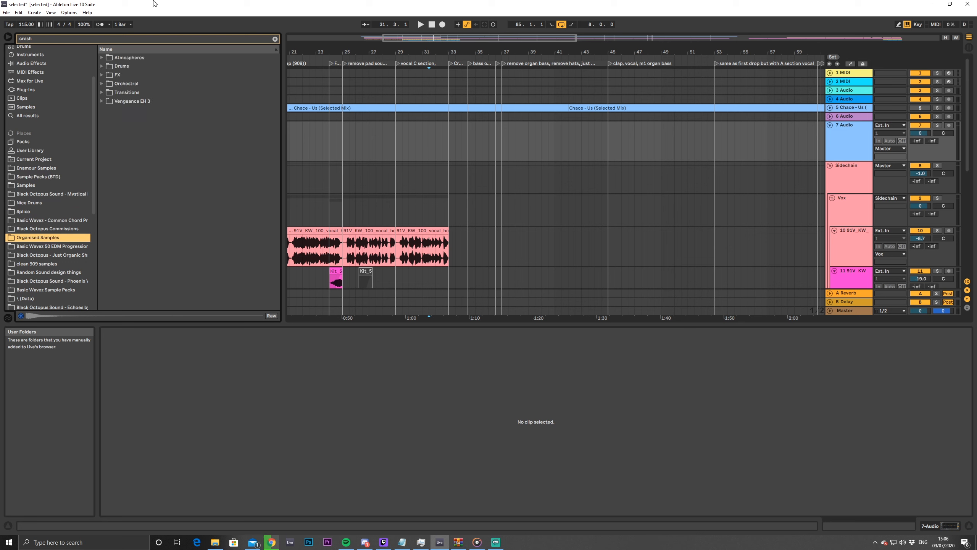
click(102, 65)
click(107, 75)
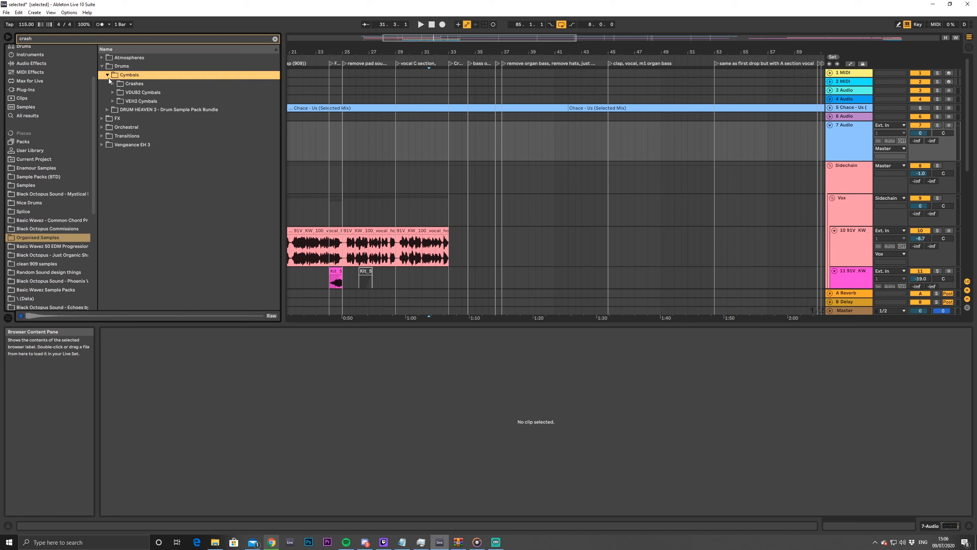
click(113, 101)
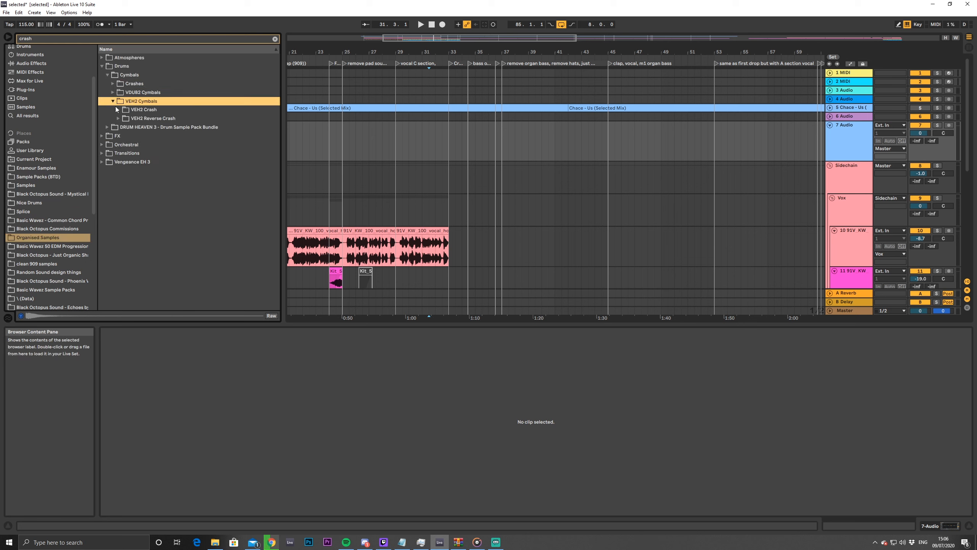
click(120, 109)
Audition the VEH2 Crash samples, including 01, 02, 07, 10 and 12
click(148, 120)
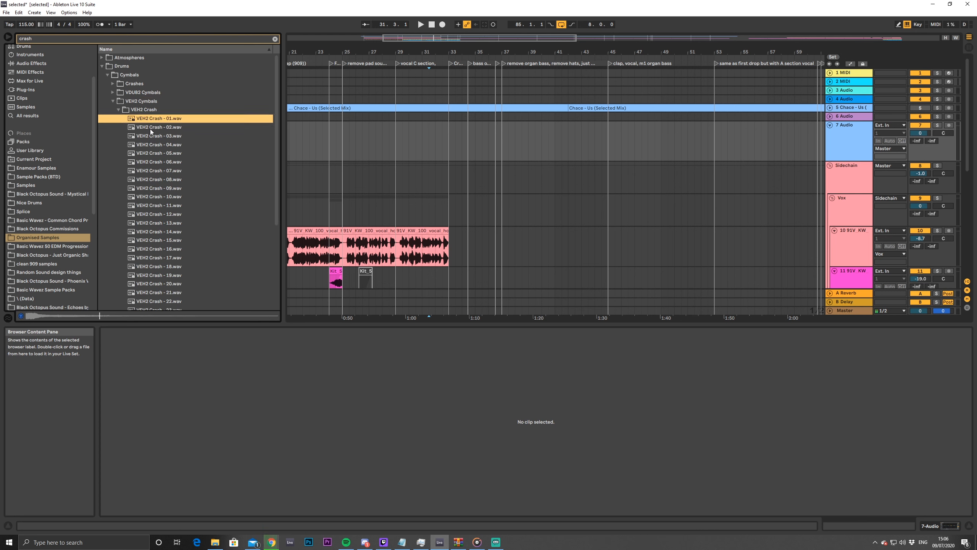
click(150, 128)
click(148, 169)
click(150, 198)
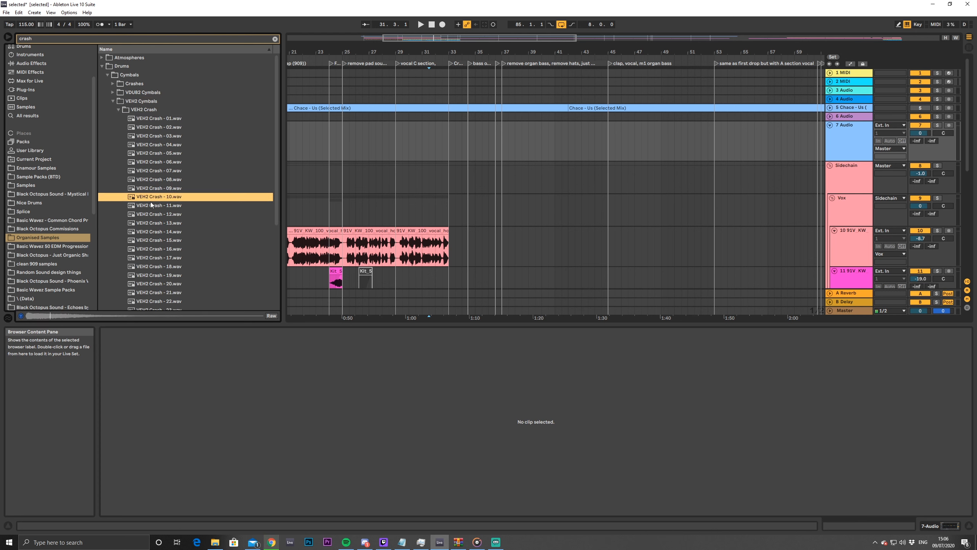
click(159, 213)
scroll(74, 246, down, 5)
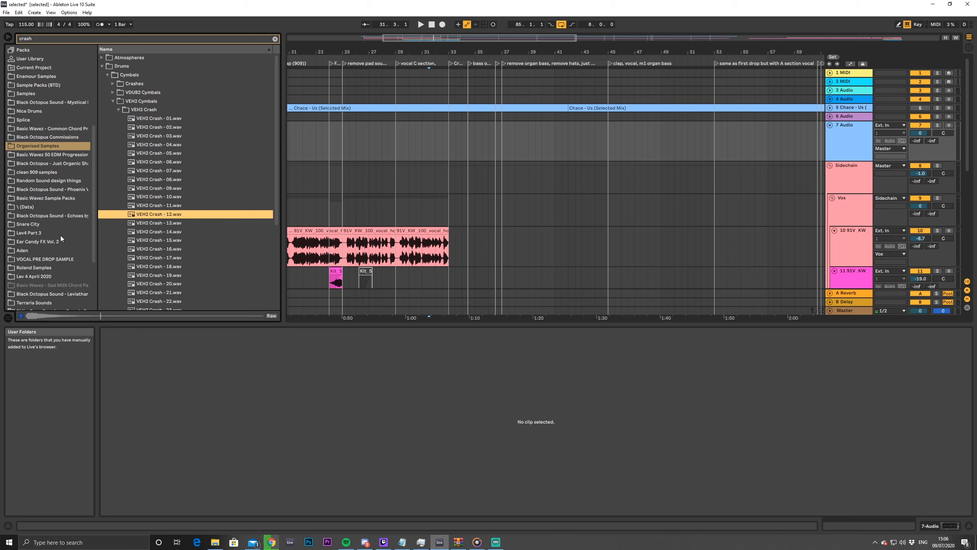
Search the Basic Wavez Sample Packs, Random Sound design things and Sample Packs (BTD) folders for "crash"
click(37, 216)
click(48, 198)
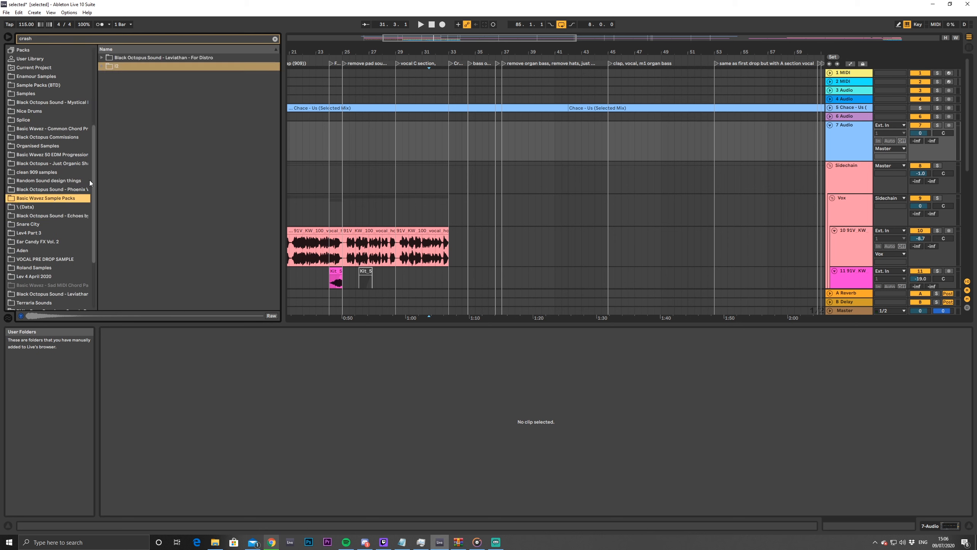
click(55, 180)
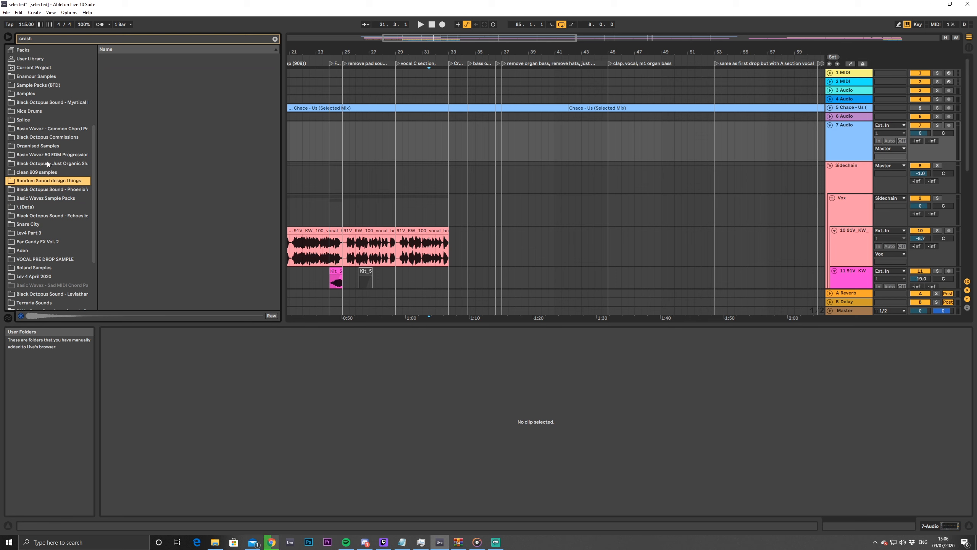
click(30, 85)
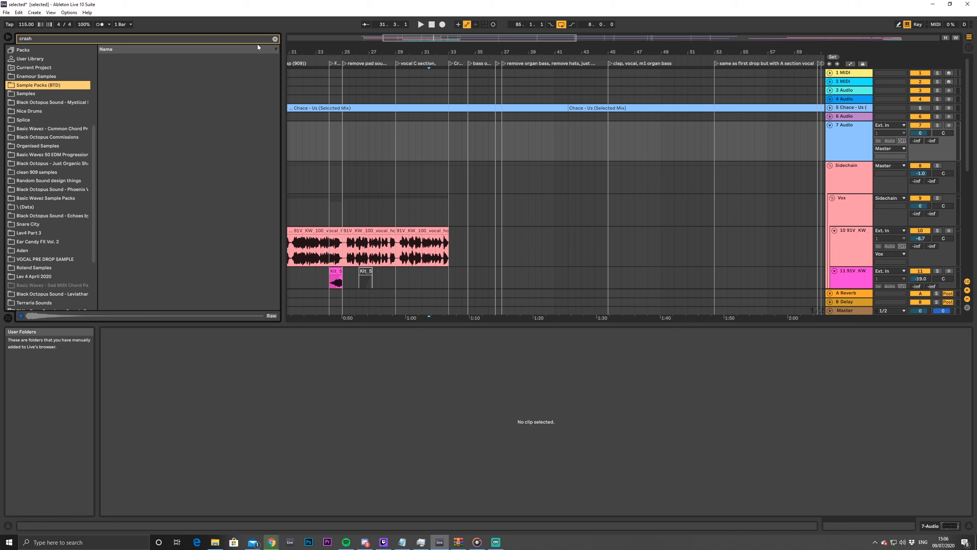
click(275, 39)
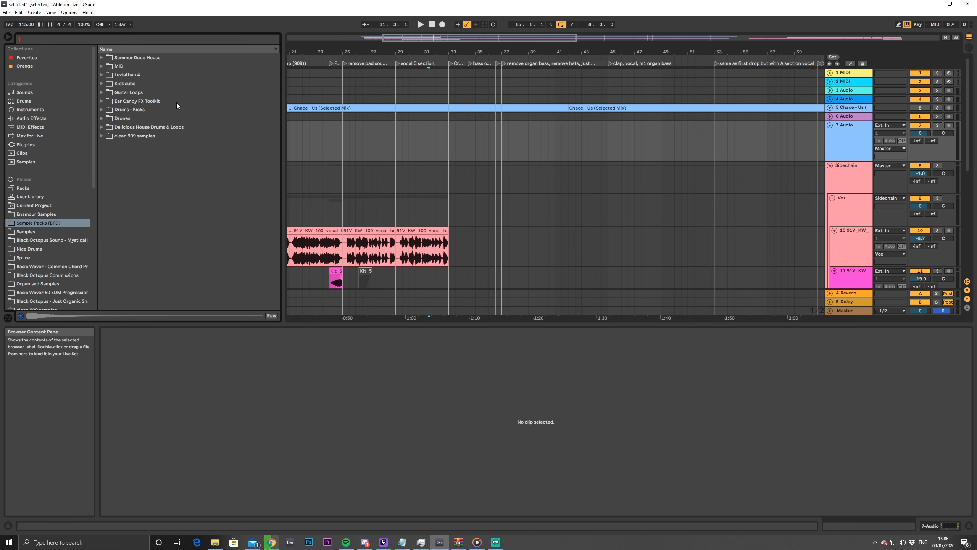
click(102, 58)
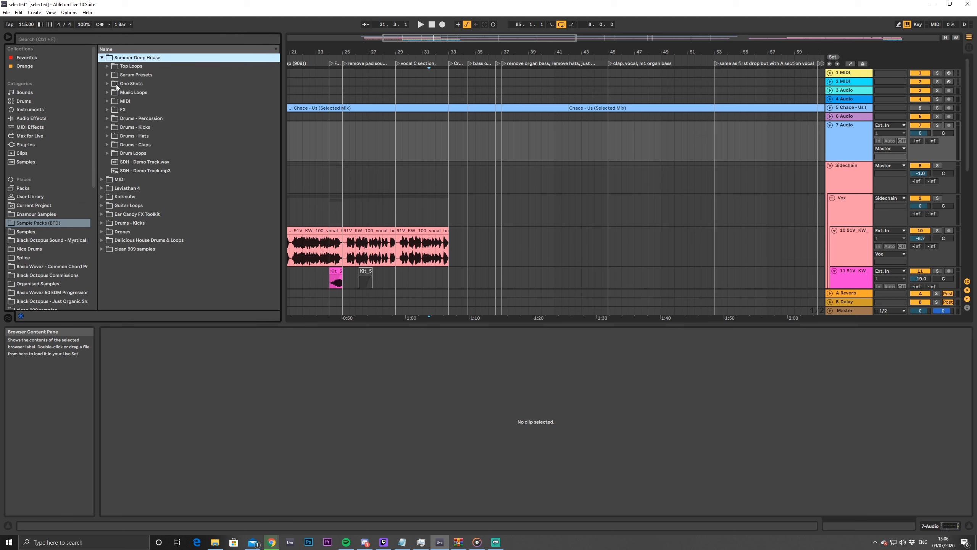
click(89, 41)
text(crash)
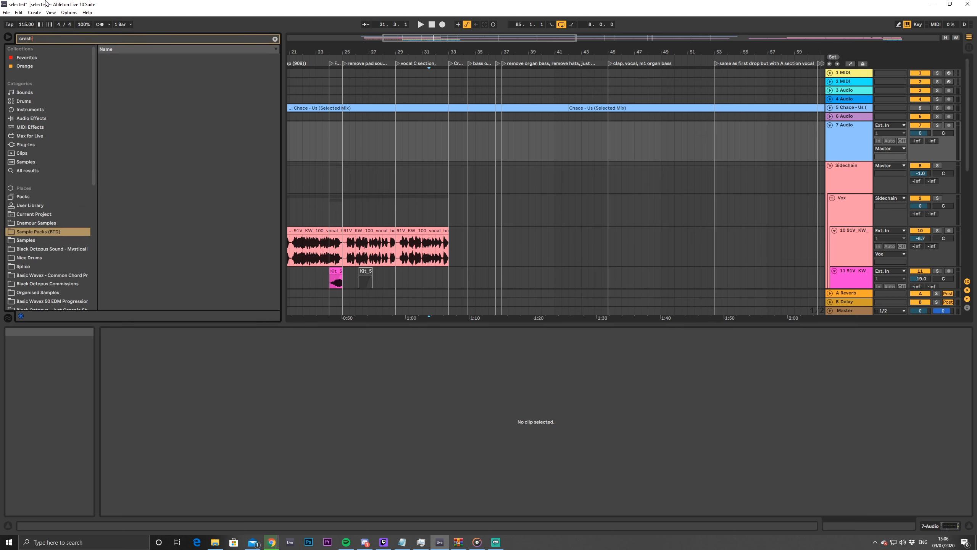
Check the Black Octopus and Basic Wavez folders for crash results and return to the Organised Samples folder
scroll(59, 186, down, 3)
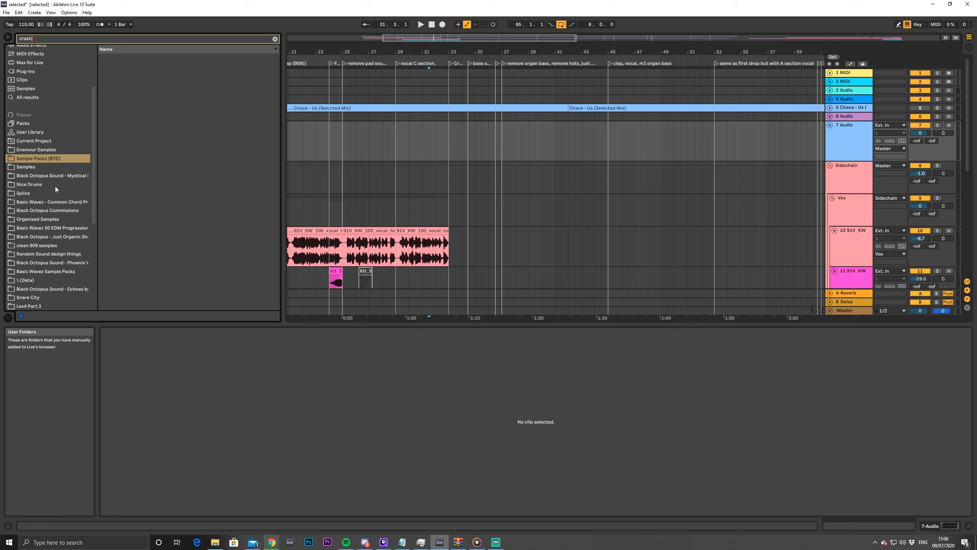
click(54, 177)
click(52, 202)
click(54, 210)
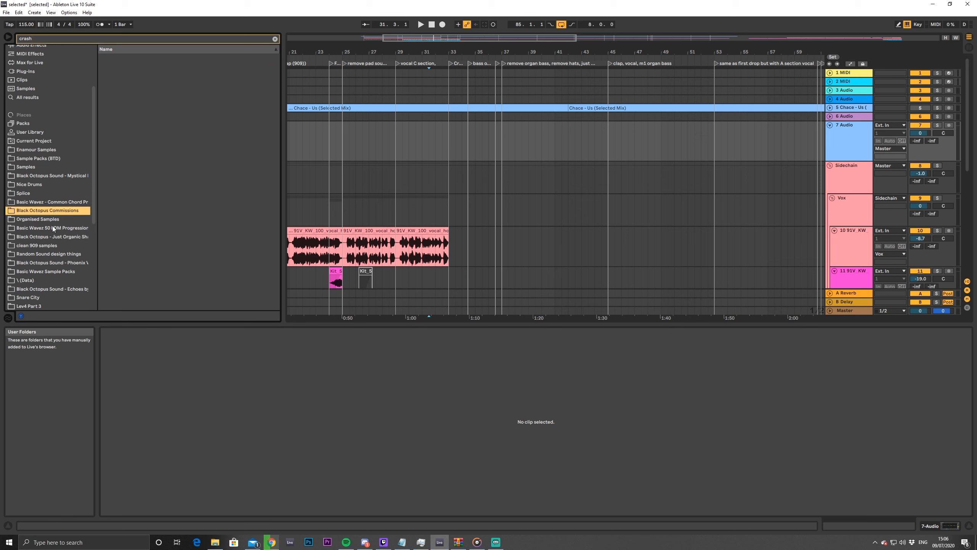
click(52, 227)
click(52, 220)
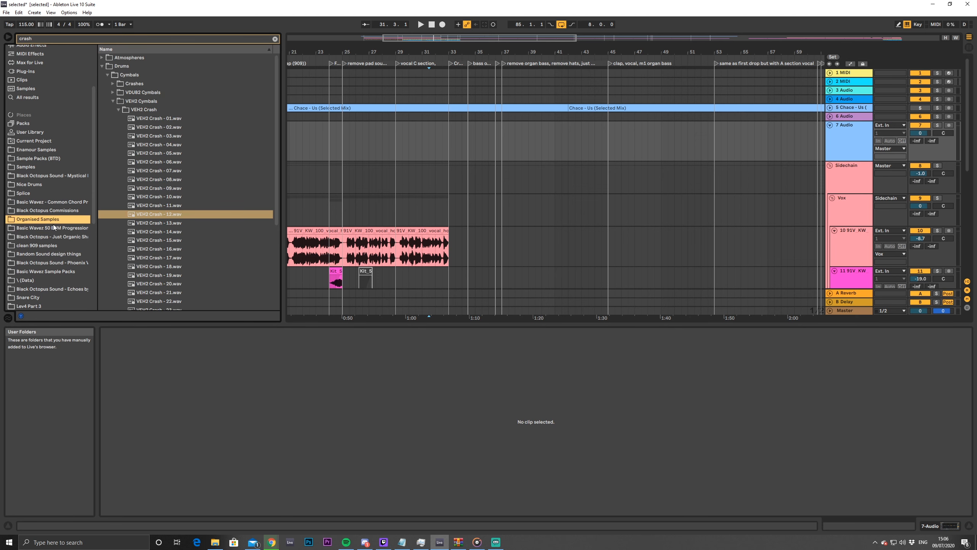
Audition more VEH2 Crash samples, including 05, 08, 16, 27, 29 and 31
click(151, 154)
click(160, 178)
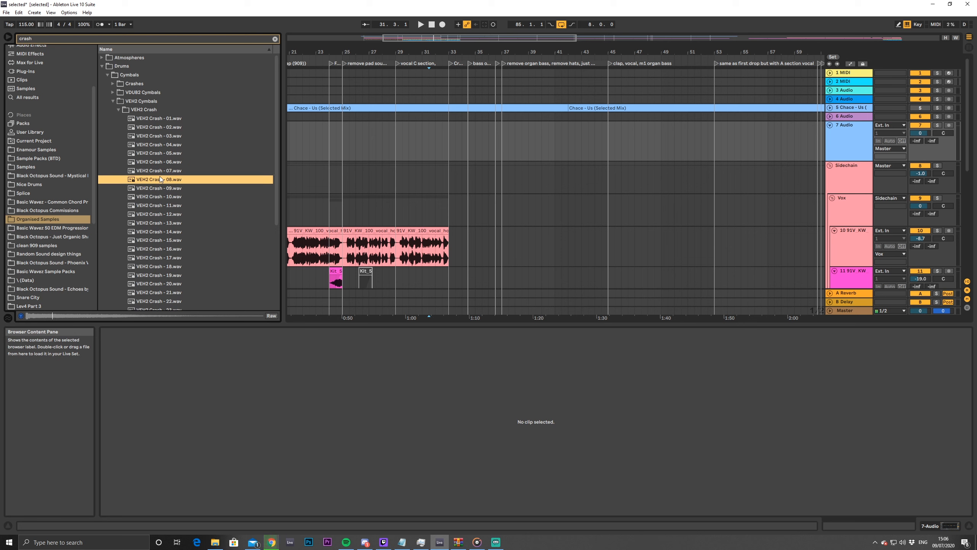
click(145, 250)
scroll(144, 266, down, 2)
click(141, 255)
scroll(146, 257, down, 2)
click(147, 246)
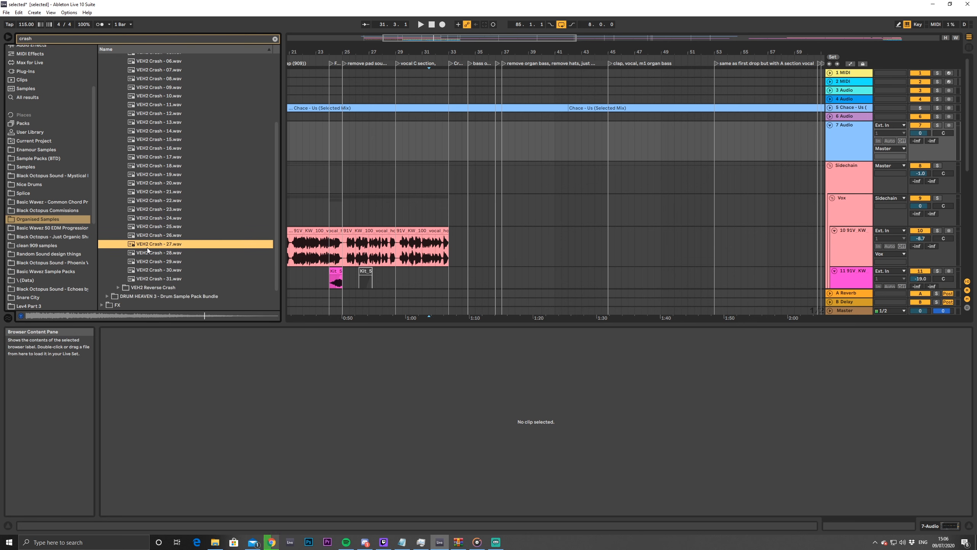
click(153, 262)
click(165, 277)
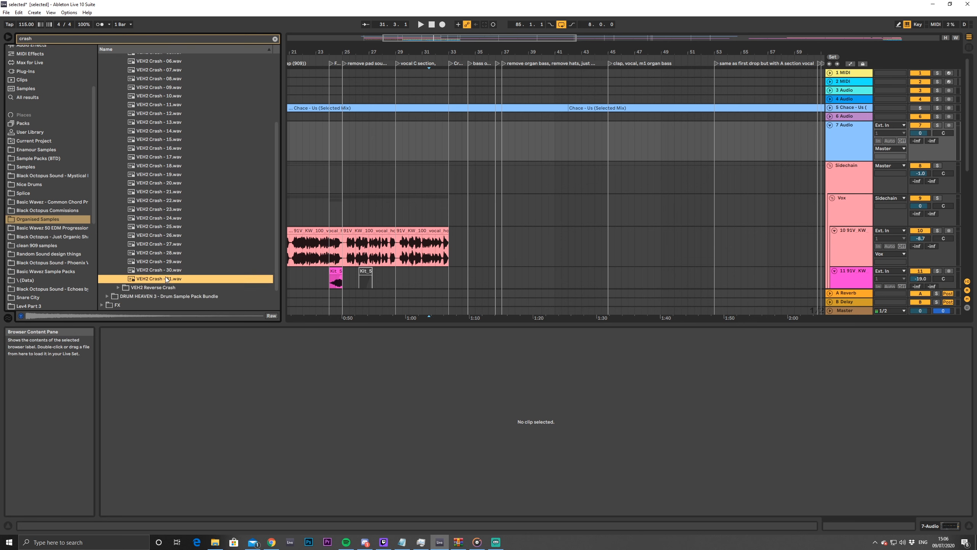
Place the VEH2 Crash - 26 sample on track 7 at bar 25 and turn off its warping
click(163, 235)
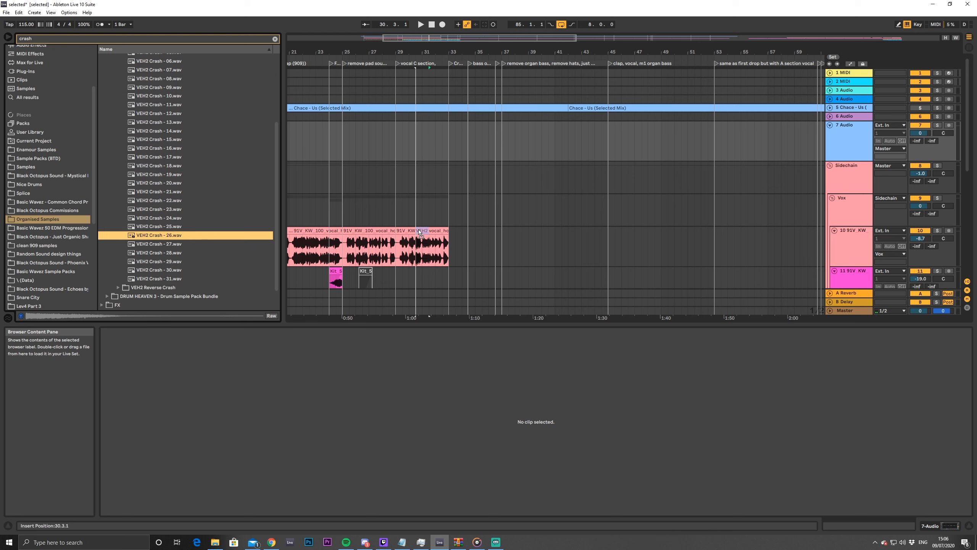
drag(345, 152, 345, 151)
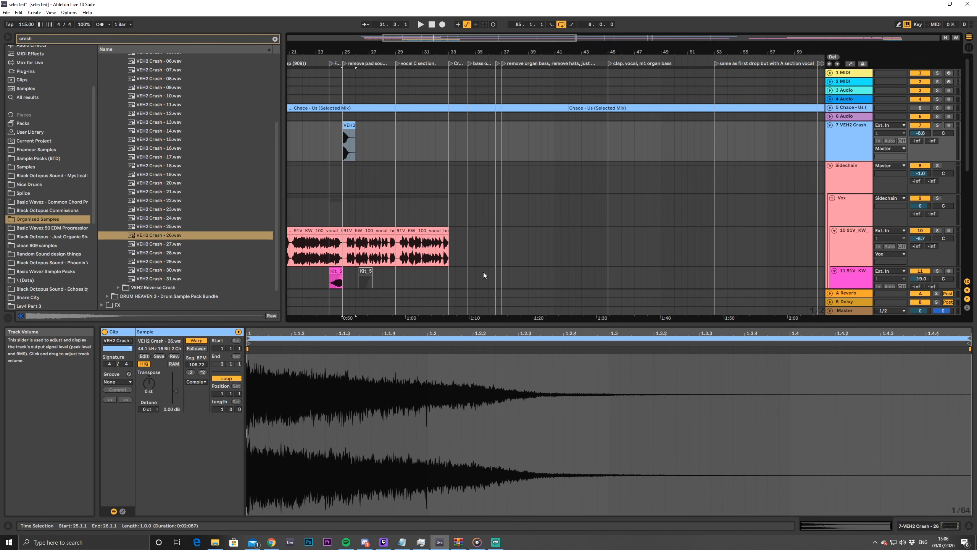
click(199, 340)
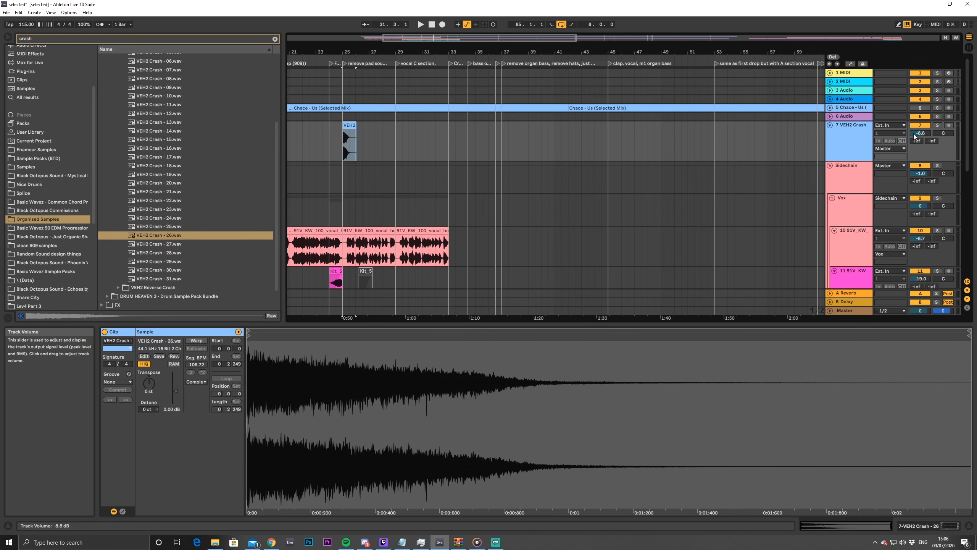
Lower the crash track's volume to -18.8 dB and move the crash clip to bar 33
drag(921, 133, 920, 135)
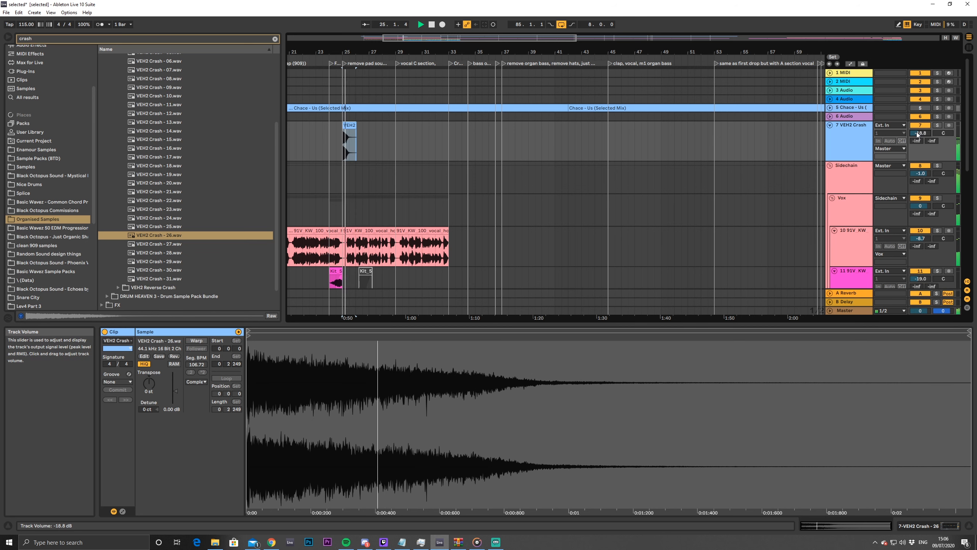
click(329, 148)
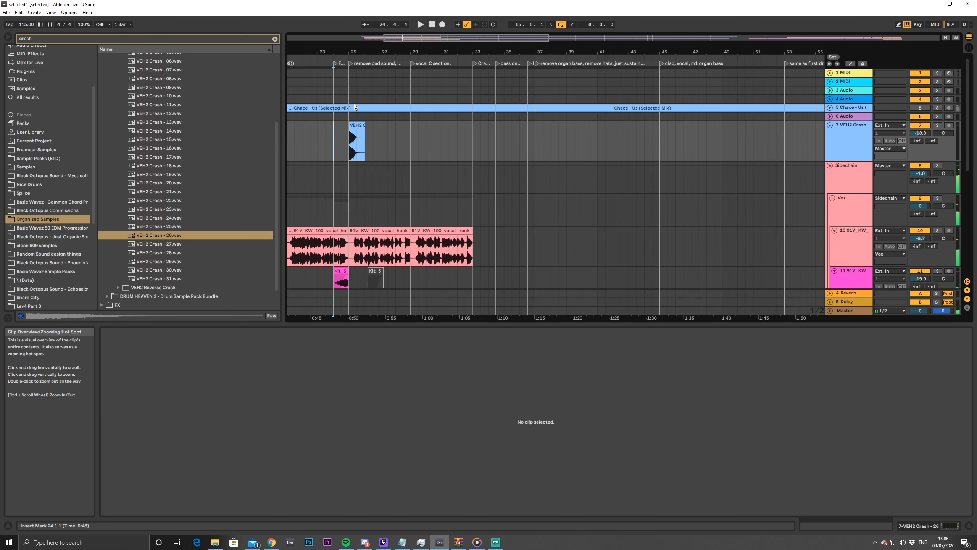
drag(349, 146, 467, 146)
click(468, 146)
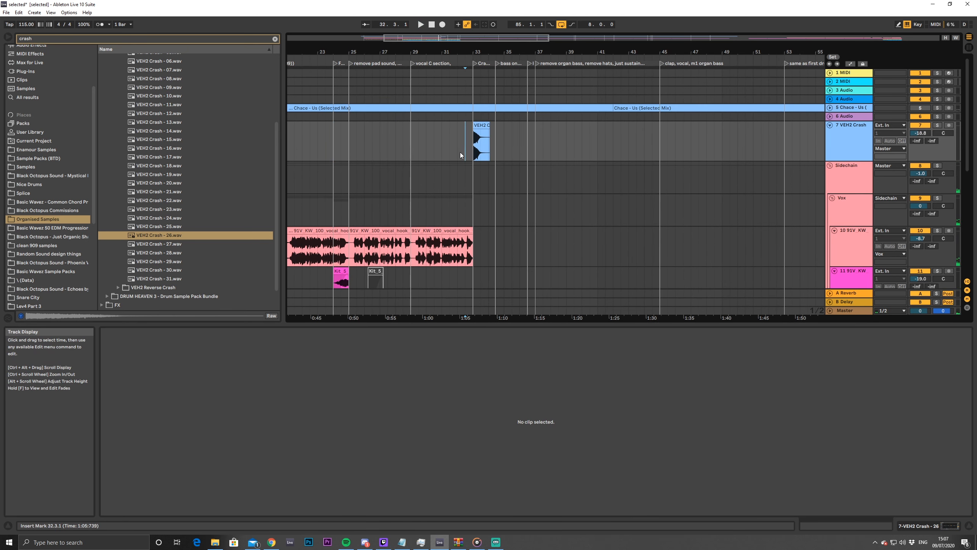
Play the arrangement from bar 31 to check the crash at bar 33
scroll(458, 131, down, 3)
click(448, 118)
key(space)
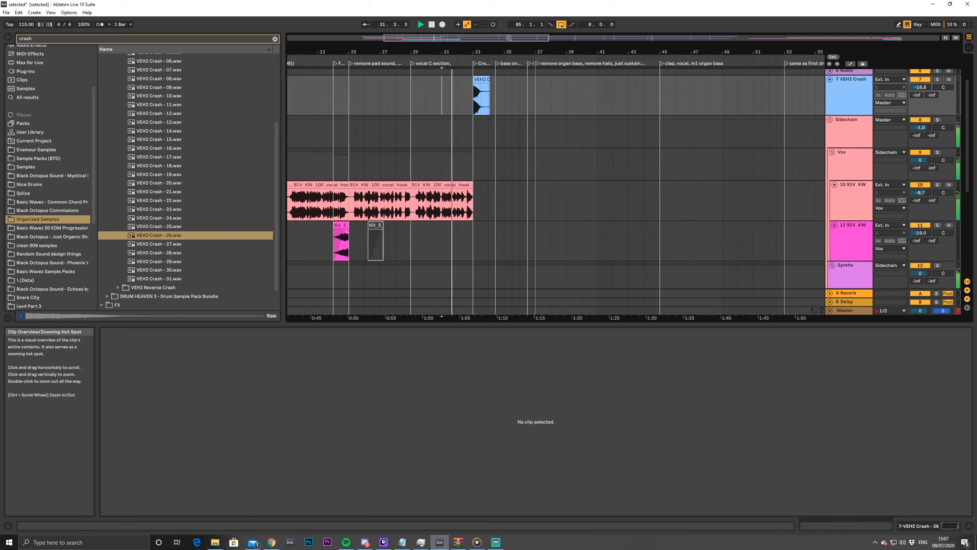
drag(500, 38, 475, 72)
drag(463, 38, 432, 3)
key(space)
Move the two consecutive vocal hook clips on track 10 from bar 25 to start at bar 29
scroll(684, 146, down, 2)
scroll(684, 145, down, 2)
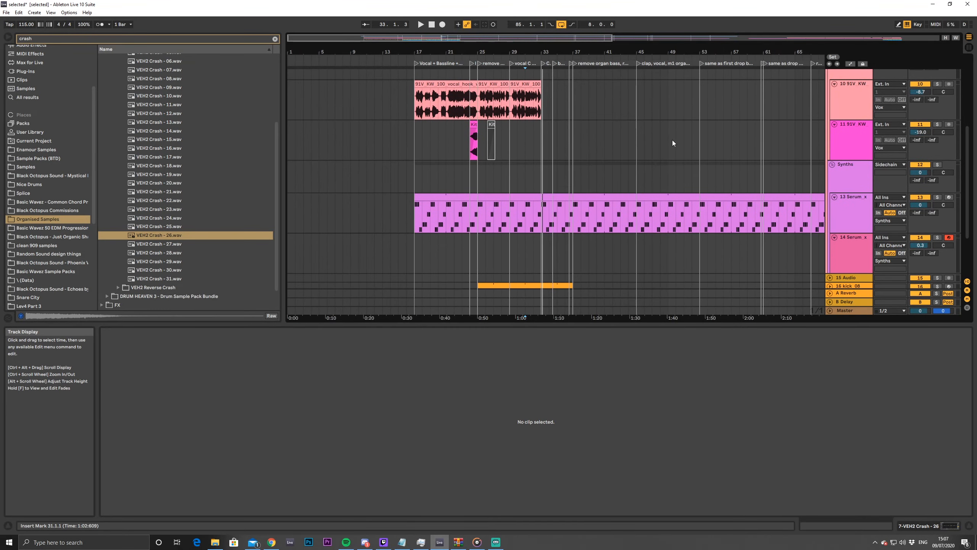
click(495, 84)
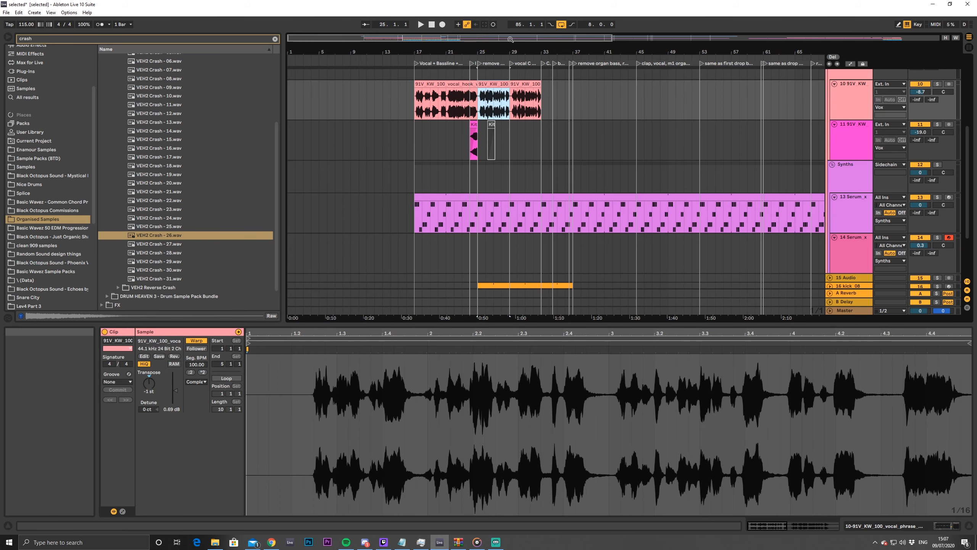
drag(596, 52, 530, 88)
shift+click(501, 85)
click(447, 104)
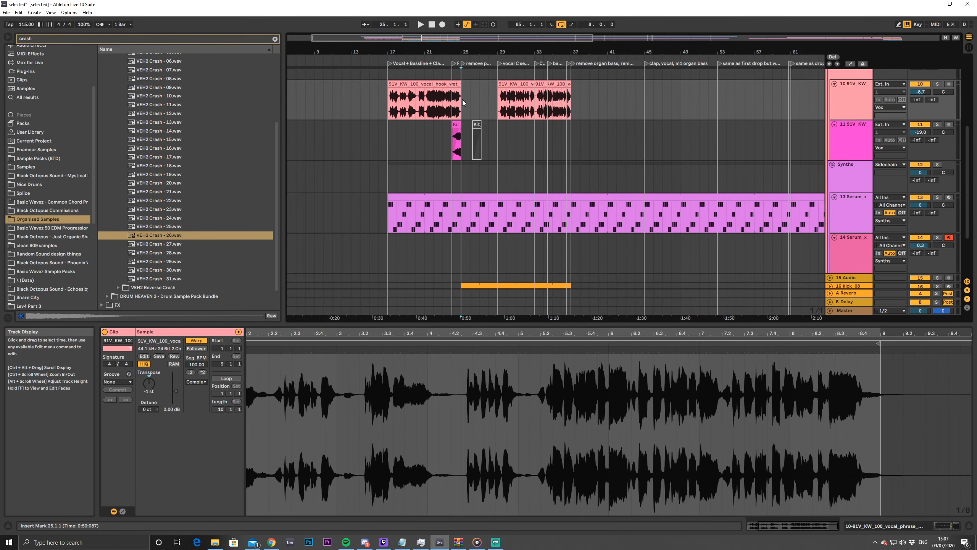
Copy the two short vocal phrase clips at bar 121 on track 10 into the gap at bar 25
scroll(447, 104, down, 3)
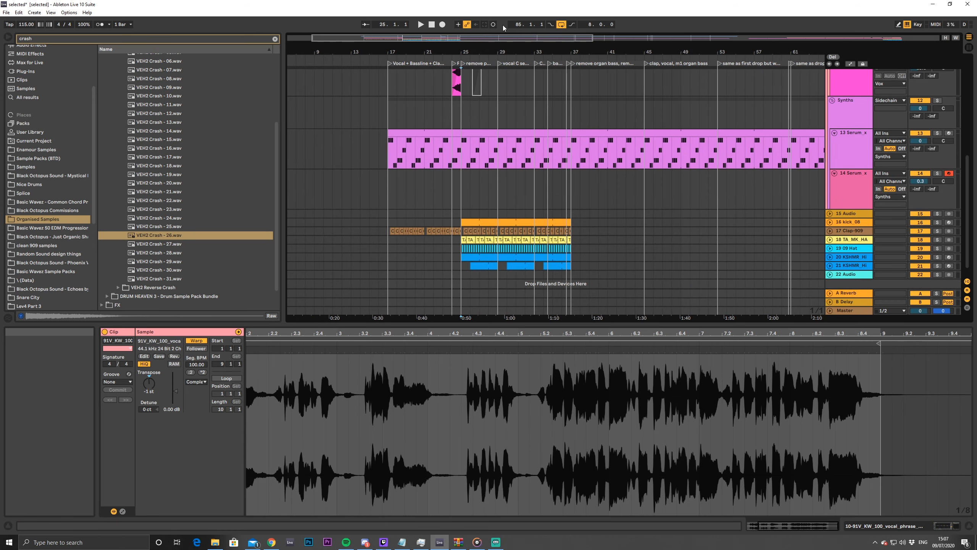
drag(499, 37, 501, 12)
scroll(812, 195, up, 2)
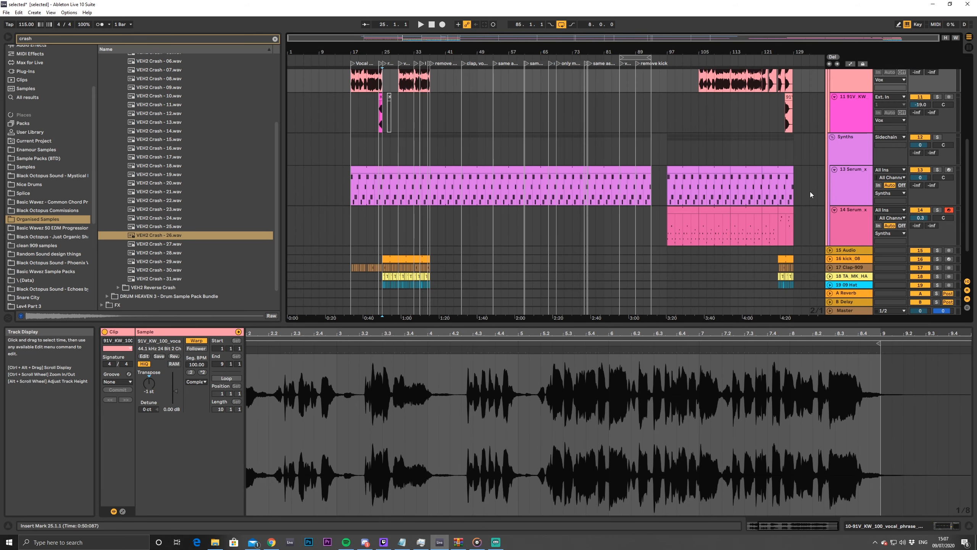
scroll(812, 195, down, 2)
scroll(789, 173, up, 6)
click(765, 135)
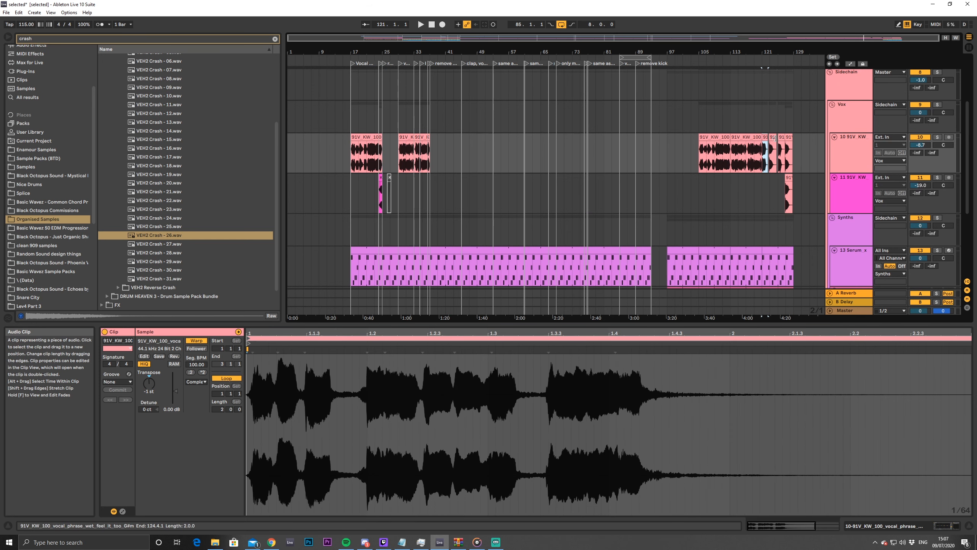
shift+click(775, 138)
drag(775, 138, 388, 153)
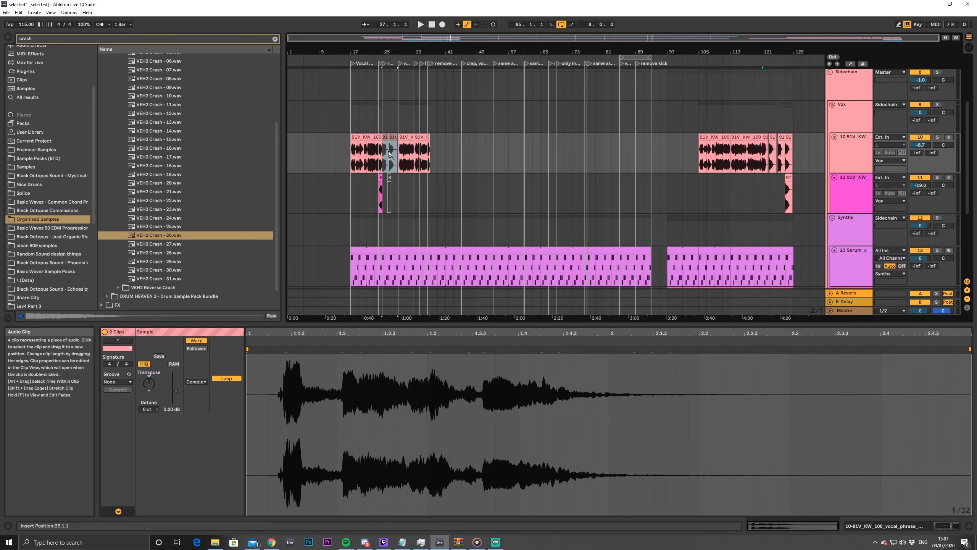
Listen to the copied vocal phrases in context and delete both clips from the gap between bars 25 and 29
click(373, 152)
drag(456, 44, 455, 107)
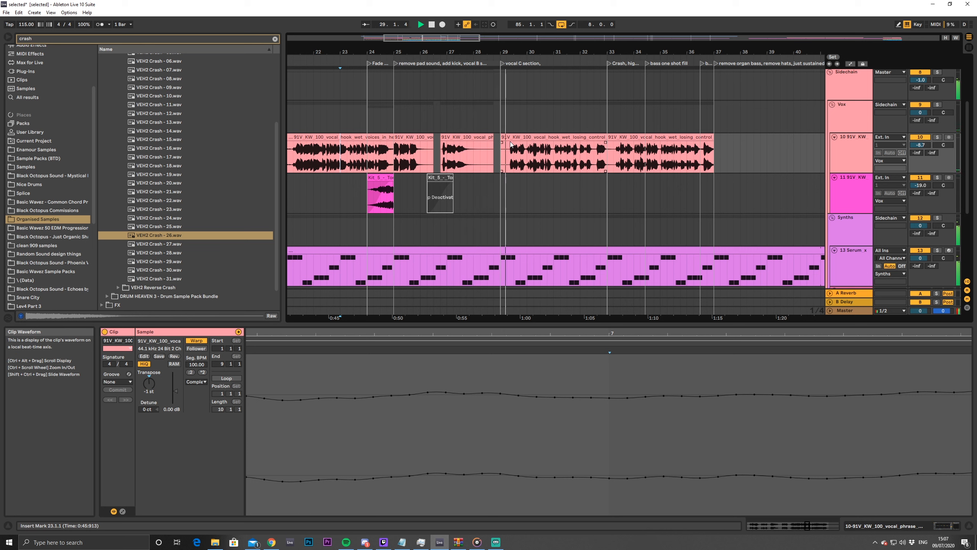
click(418, 137)
key(space)
shift+click(476, 138)
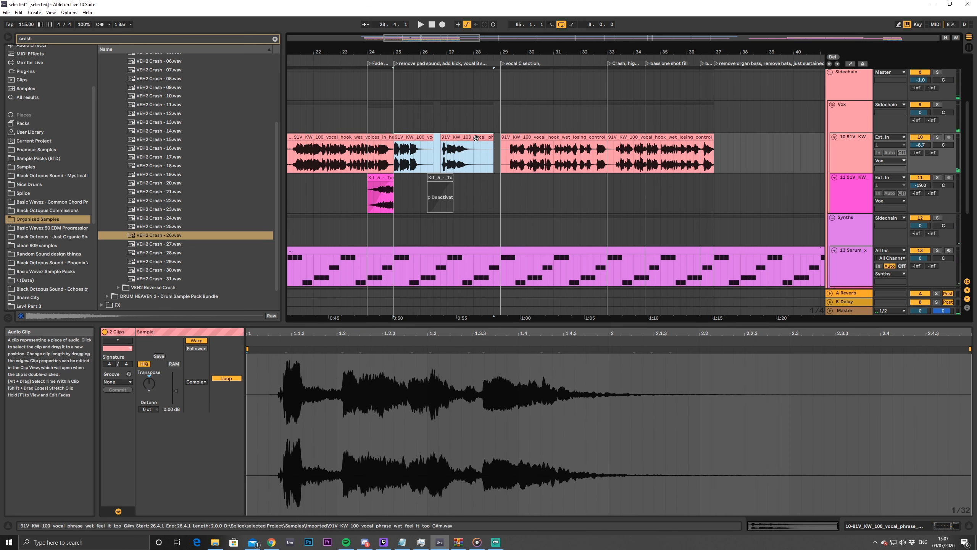
key(Delete)
Play the transition into bar 25 to judge the vocal gap before the bar 29 section
click(382, 155)
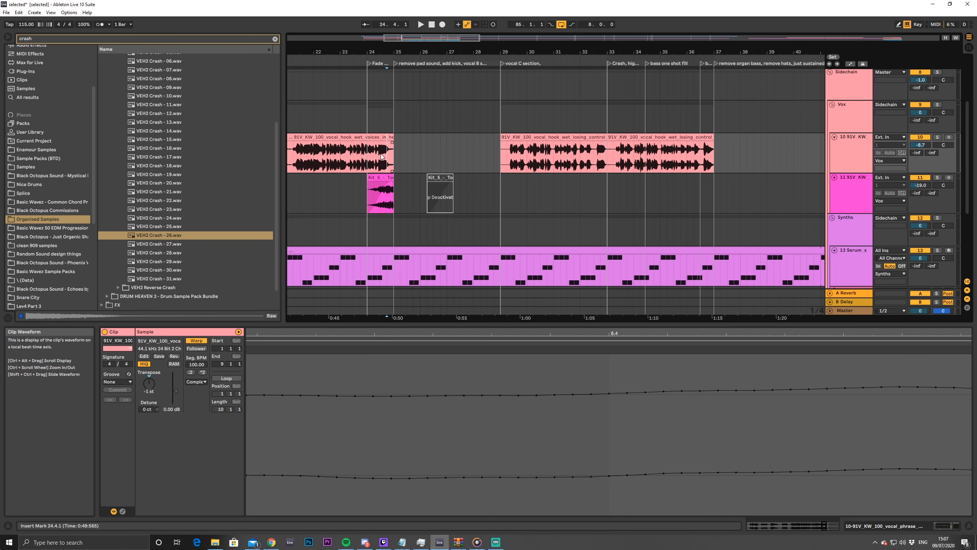
click(397, 158)
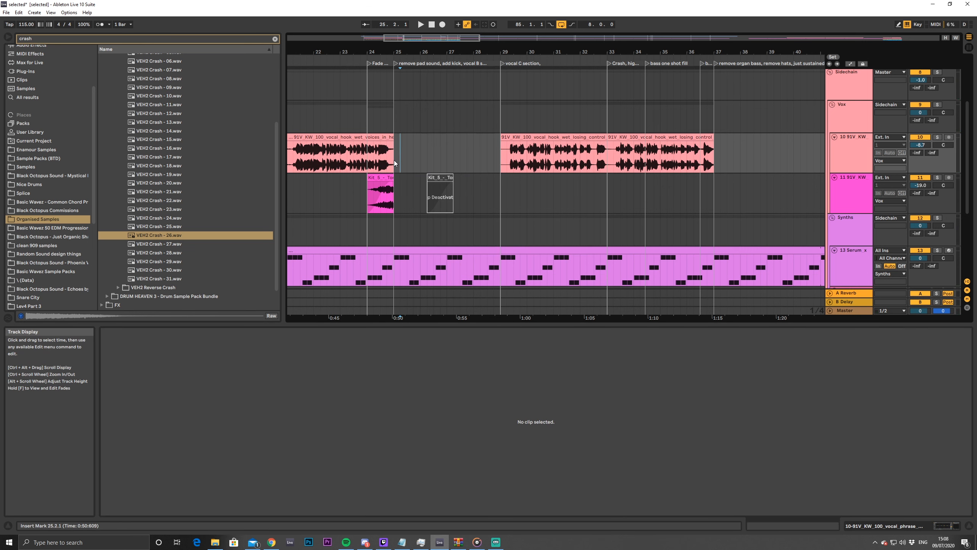
drag(395, 158, 420, 158)
click(380, 162)
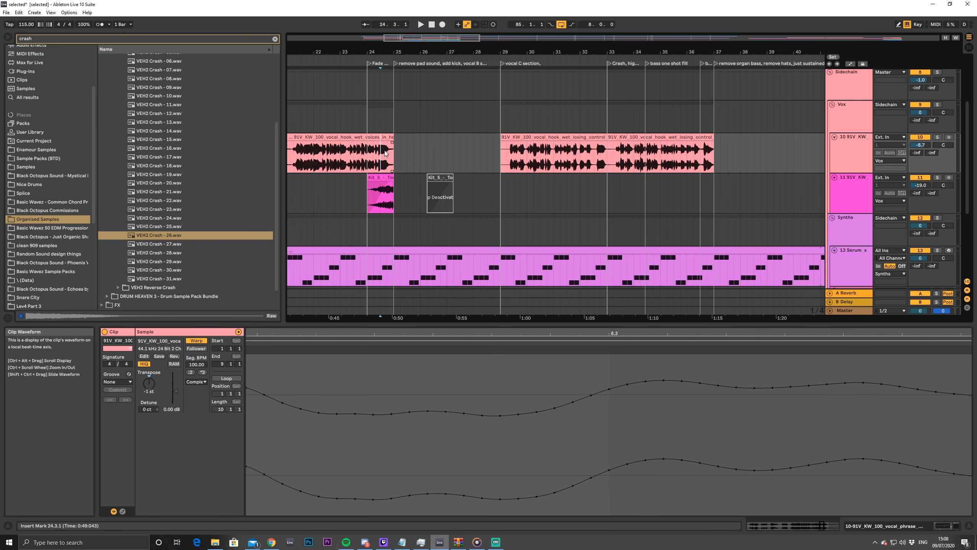
key(space)
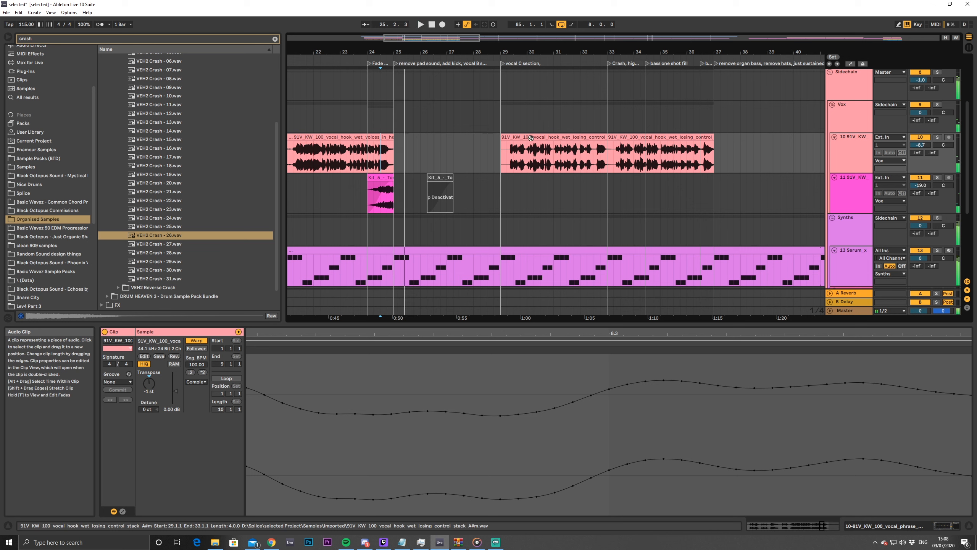
click(294, 158)
key(space)
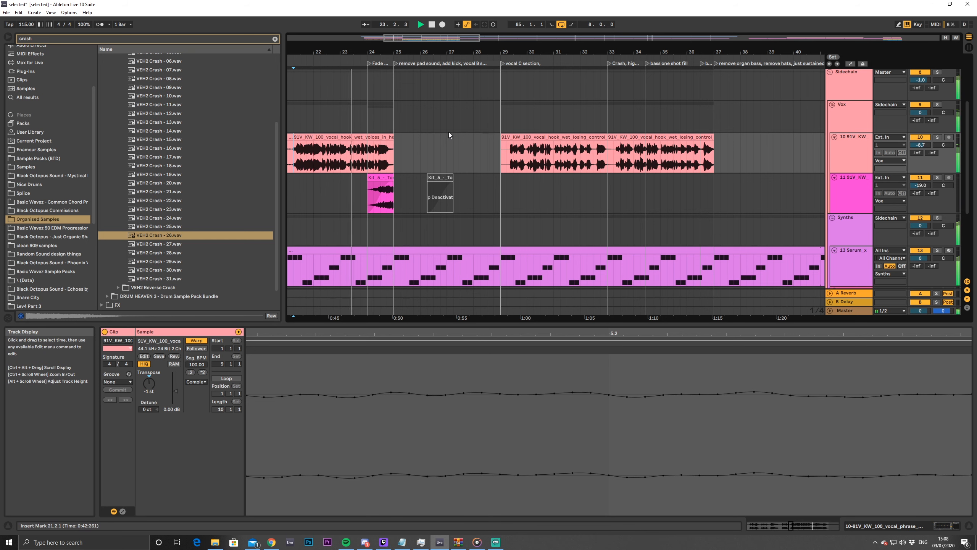
scroll(524, 148, down, 2)
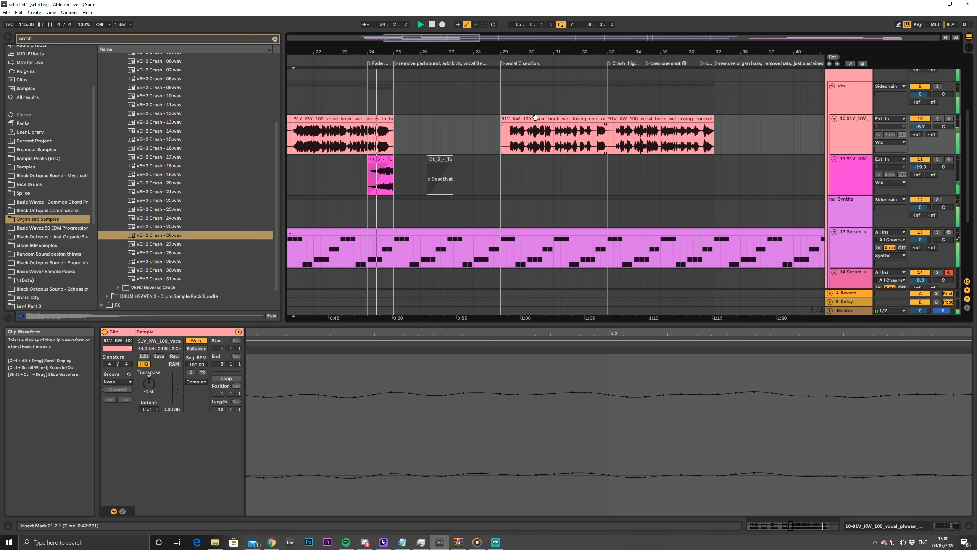
drag(431, 38, 431, 48)
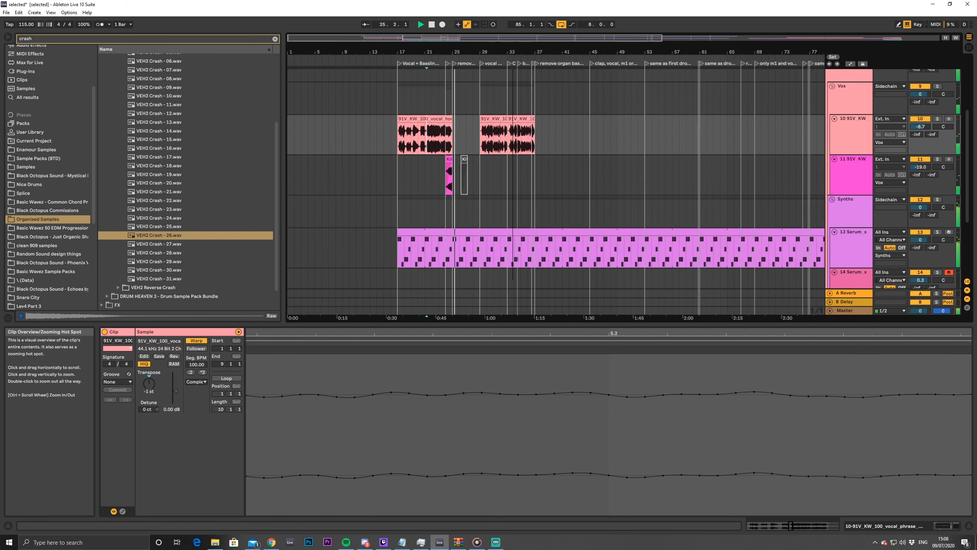
Move the two consecutive vocal hook clips on track 10 from bar 29 to start at bar 33
drag(513, 39, 494, 36)
scroll(608, 111, down, 5)
scroll(615, 123, up, 6)
scroll(480, 131, down, 6)
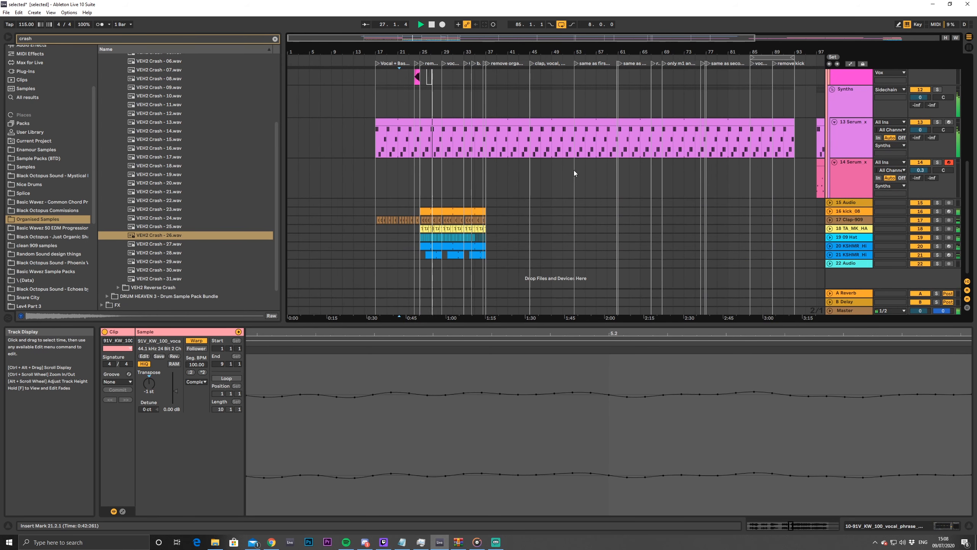
scroll(532, 128, up, 3)
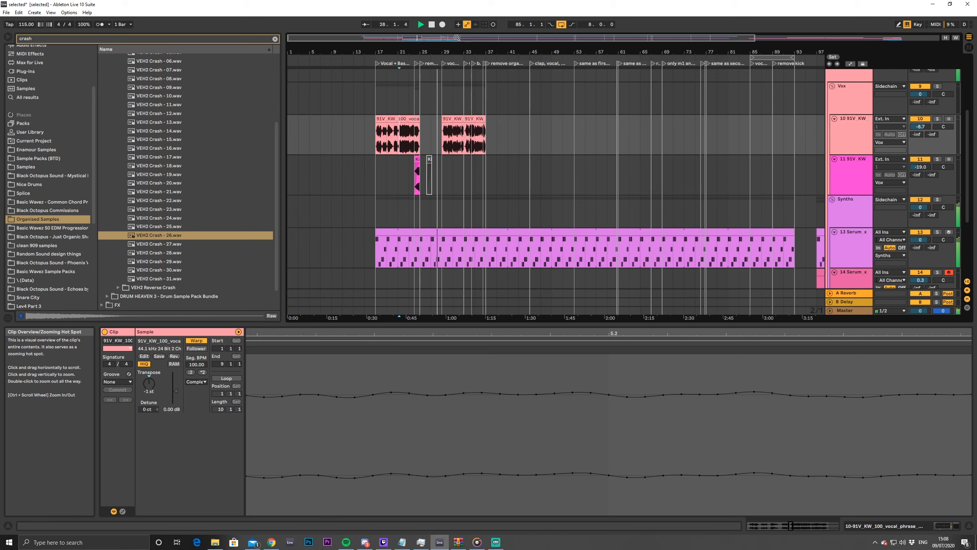
drag(481, 38, 515, 103)
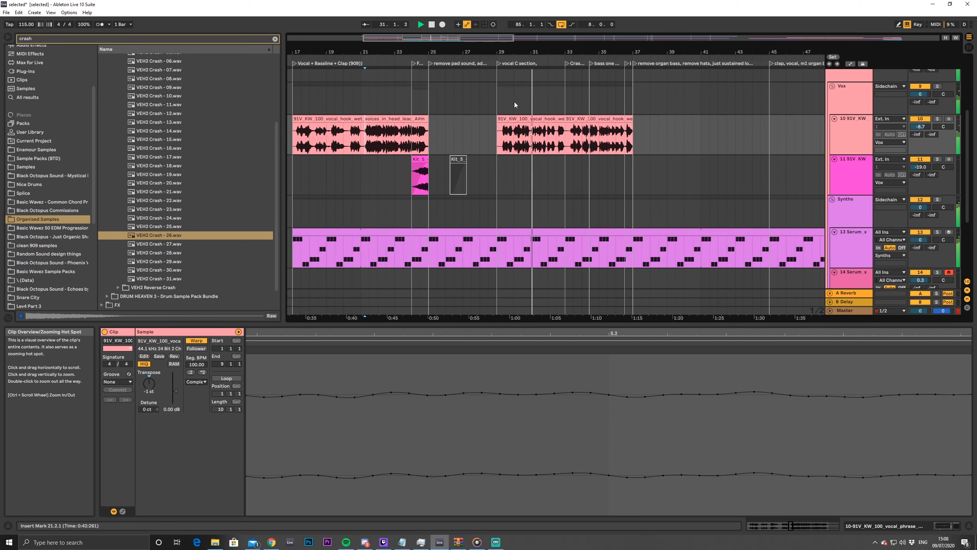
click(543, 114)
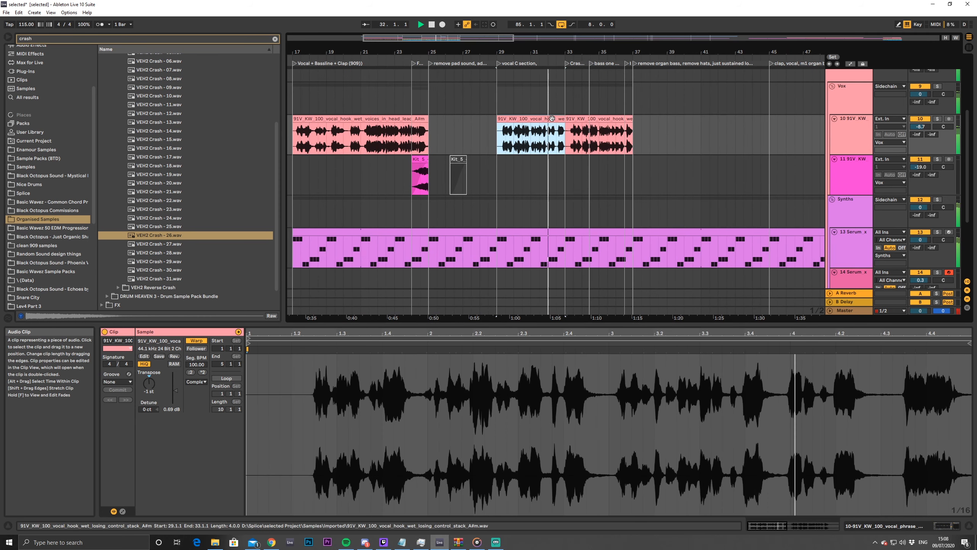
drag(552, 118, 623, 120)
key(space)
click(593, 119)
shift+click(554, 120)
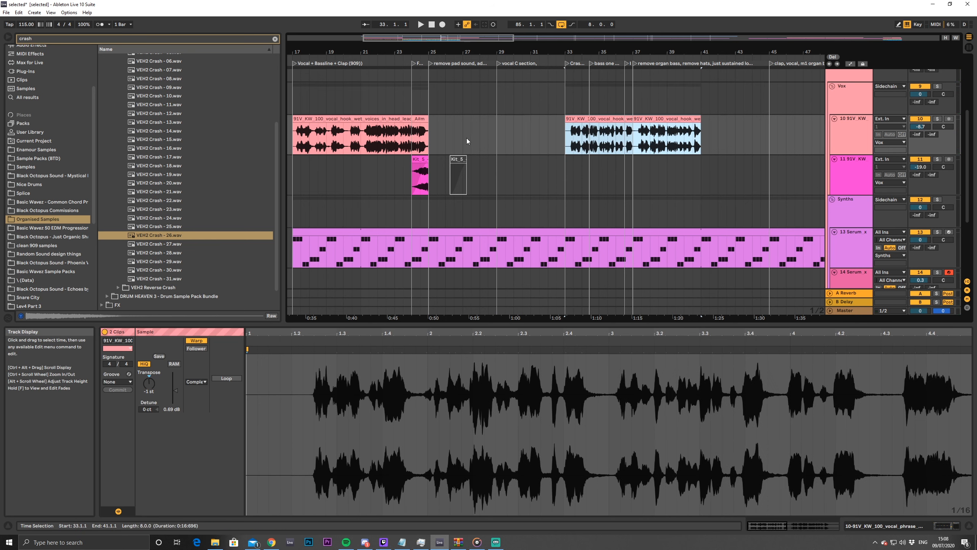
scroll(473, 138, down, 5)
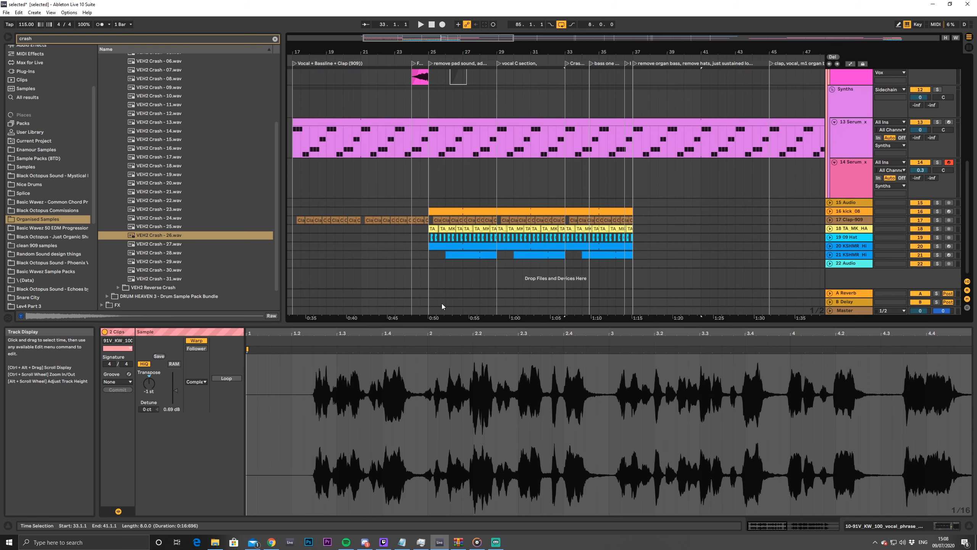
scroll(566, 191, up, 5)
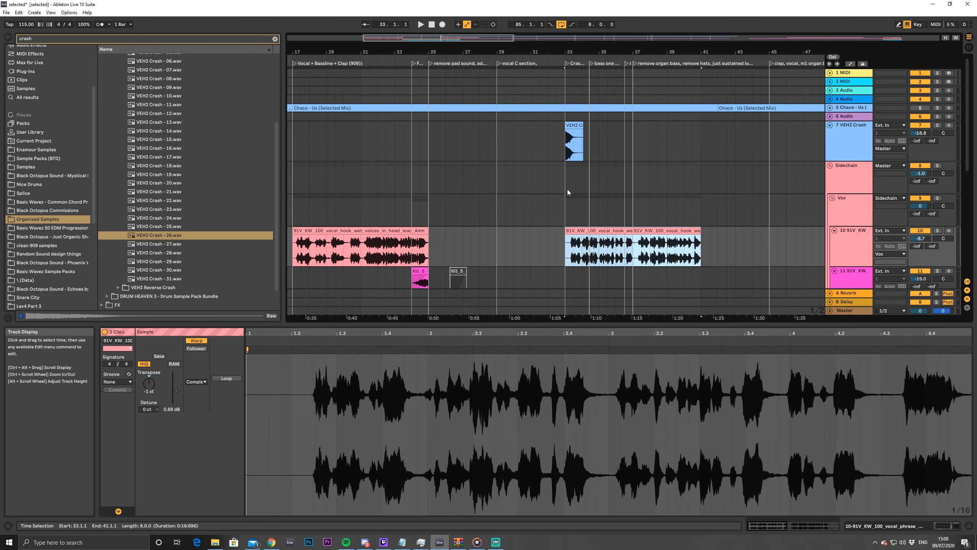
scroll(559, 198, down, 1)
click(418, 190)
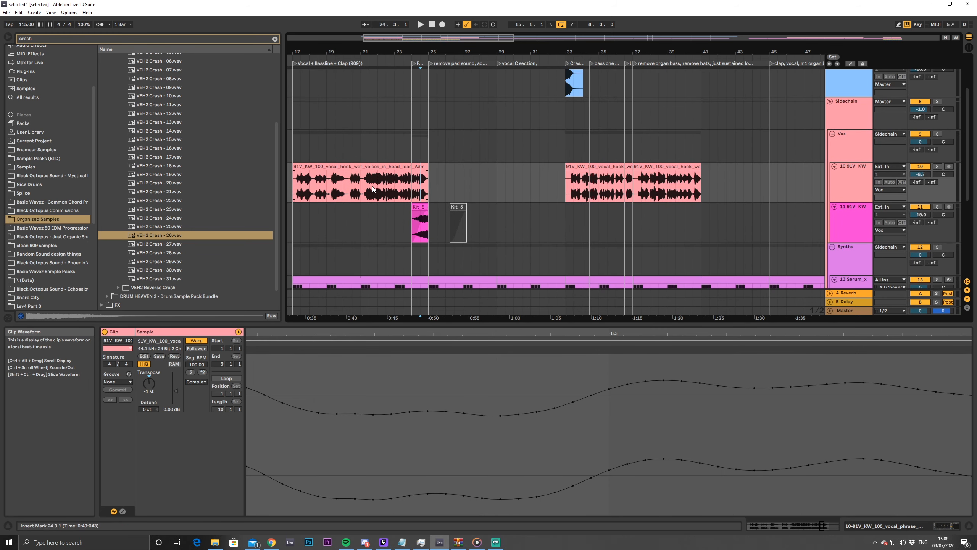
scroll(404, 162, down, 2)
click(376, 123)
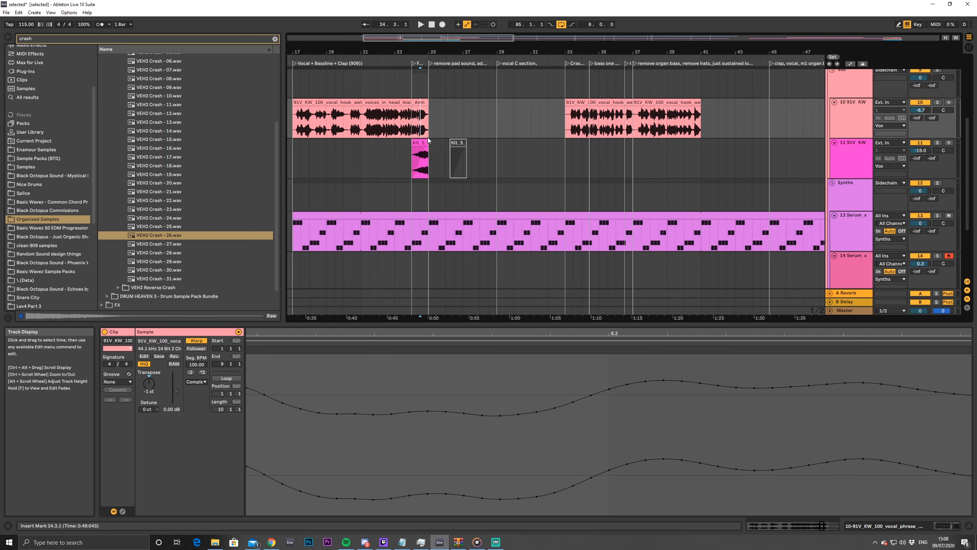
Copy the four-bar Serum MIDI clip at bar 125 on track 14 to bar 29, under the vocal C section
drag(379, 52, 425, 30)
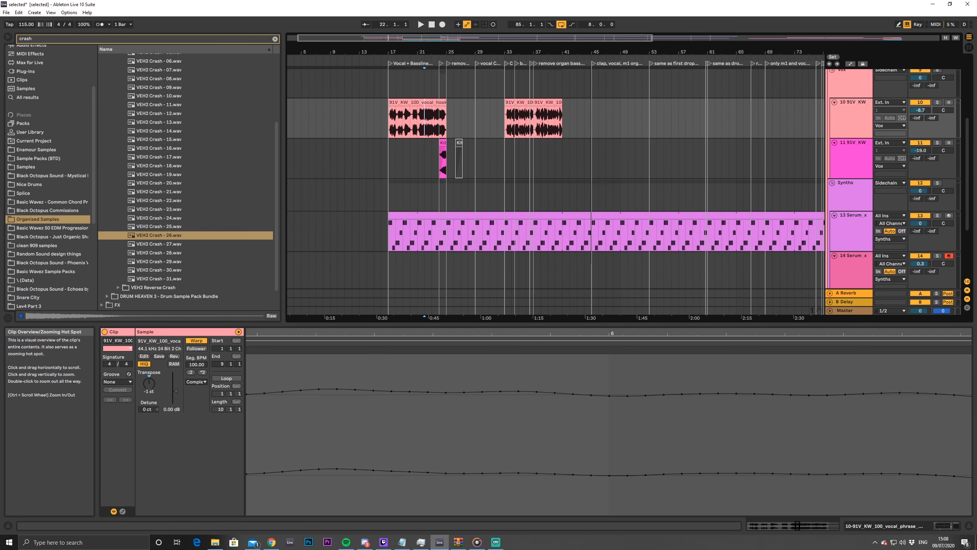
scroll(774, 129, down, 3)
scroll(774, 129, down, 1)
drag(488, 38, 493, 17)
scroll(791, 138, up, 2)
click(787, 235)
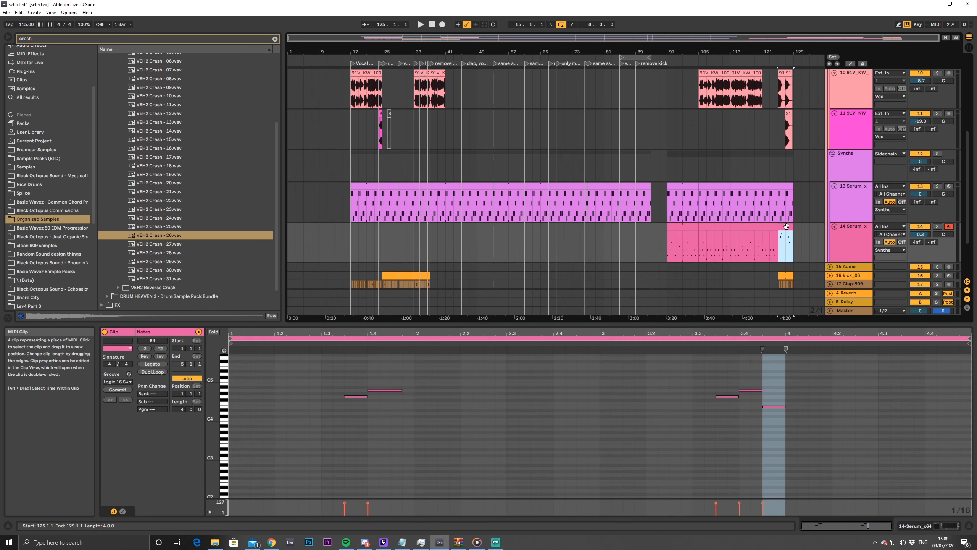
click(394, 239)
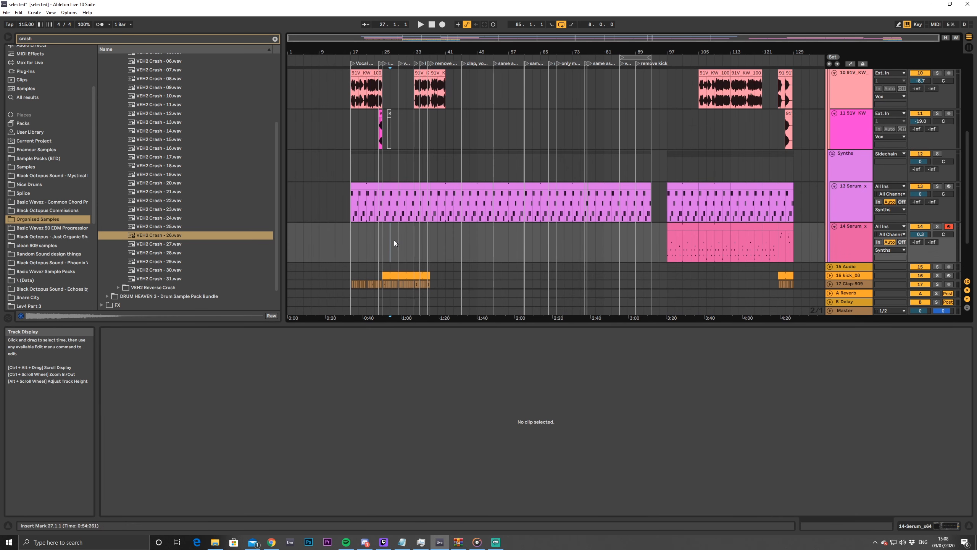
key(ctrl+v)
Play the arrangement from bar 24 to hear the copied Serum melody in the vocal C section
click(379, 245)
key(space)
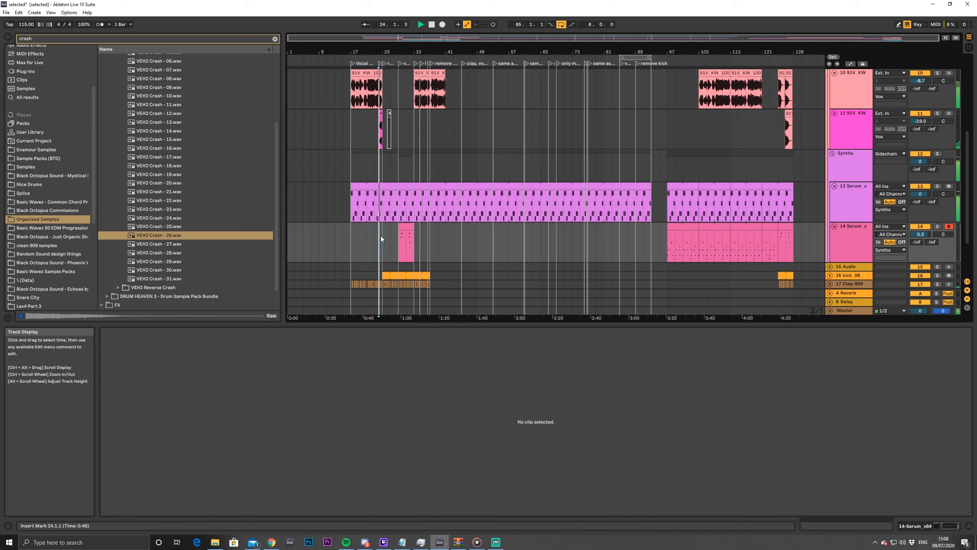
drag(391, 40, 388, 123)
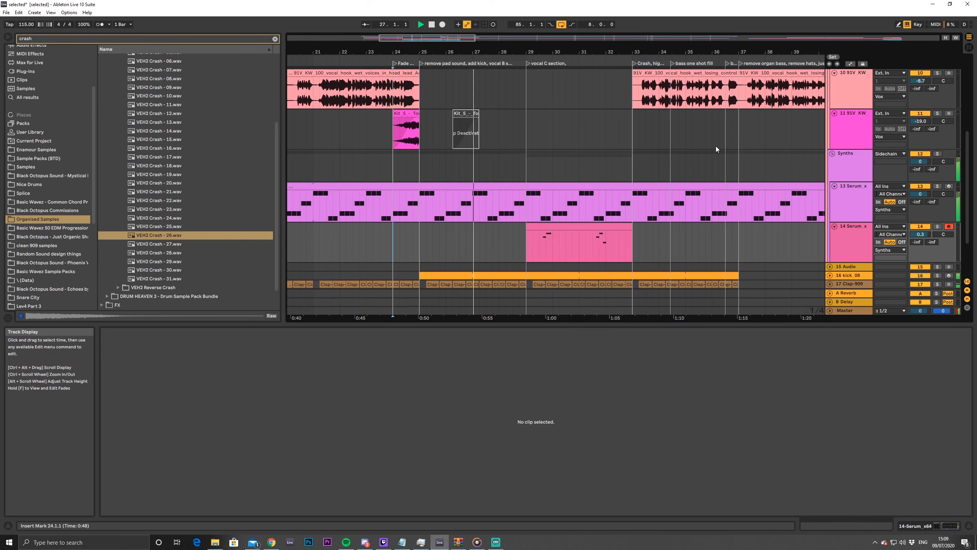
drag(441, 38, 446, 48)
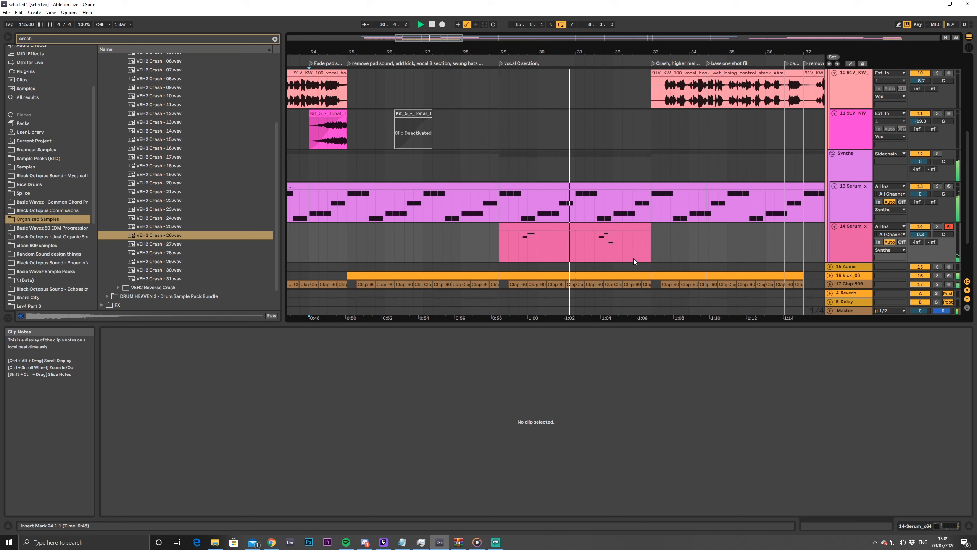
click(633, 237)
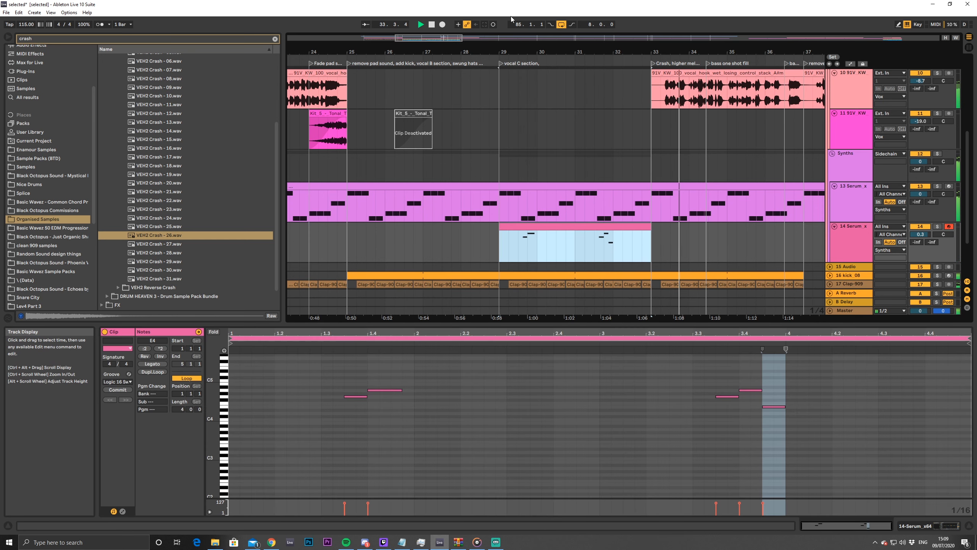
Extend the kick, clap, hat and percussion parts on tracks 16 to 21 by four bars, from bar 37 to bar 41
drag(445, 38, 467, 22)
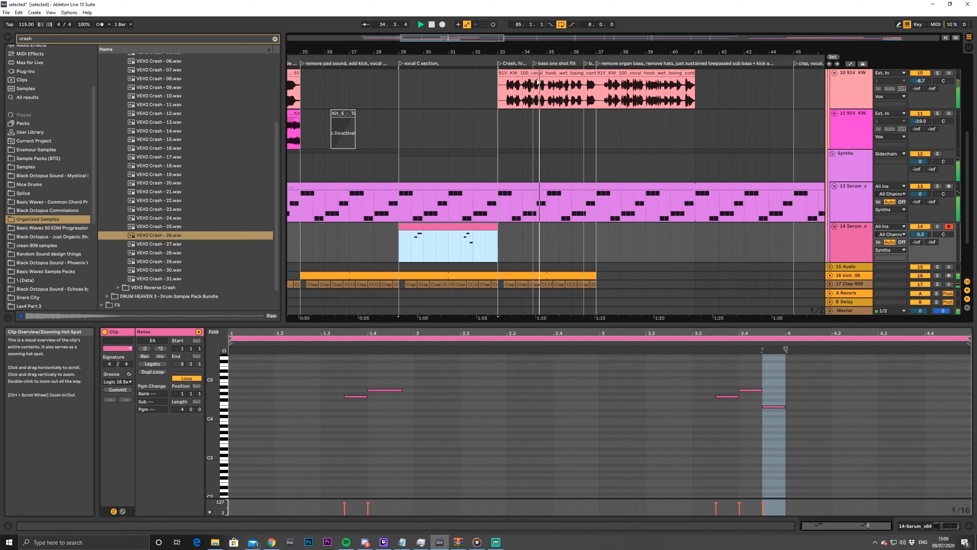
scroll(612, 217, down, 3)
mouse_move(597, 211)
mouse_down()
mouse_move(566, 247)
mouse_move(497, 256)
mouse_move(580, 203)
mouse_move(605, 216)
mouse_up()
scroll(710, 165, up, 3)
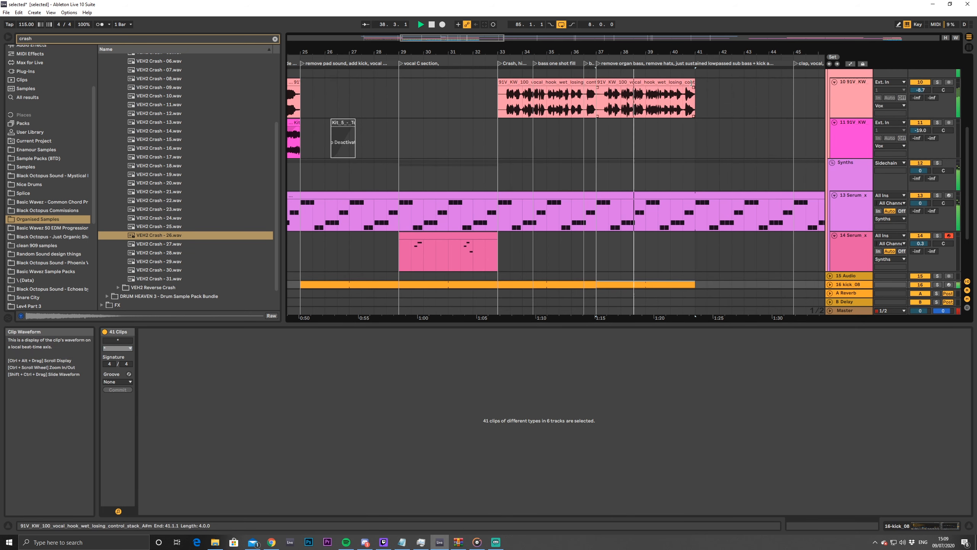
Listen through to bar 41 and examine the tracks against the section markers around the end of the vocal hooks
scroll(736, 192, down, 2)
scroll(672, 197, up, 3)
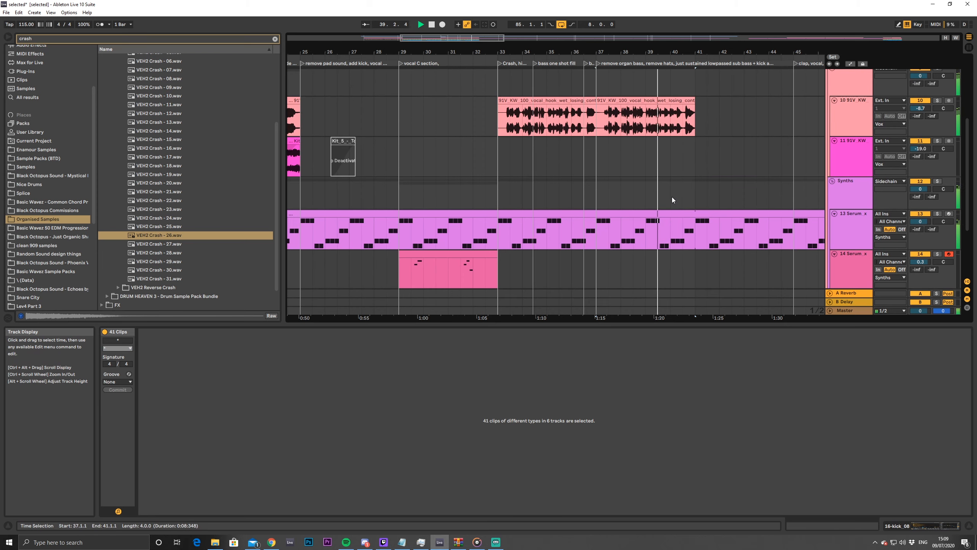
scroll(600, 174, down, 1)
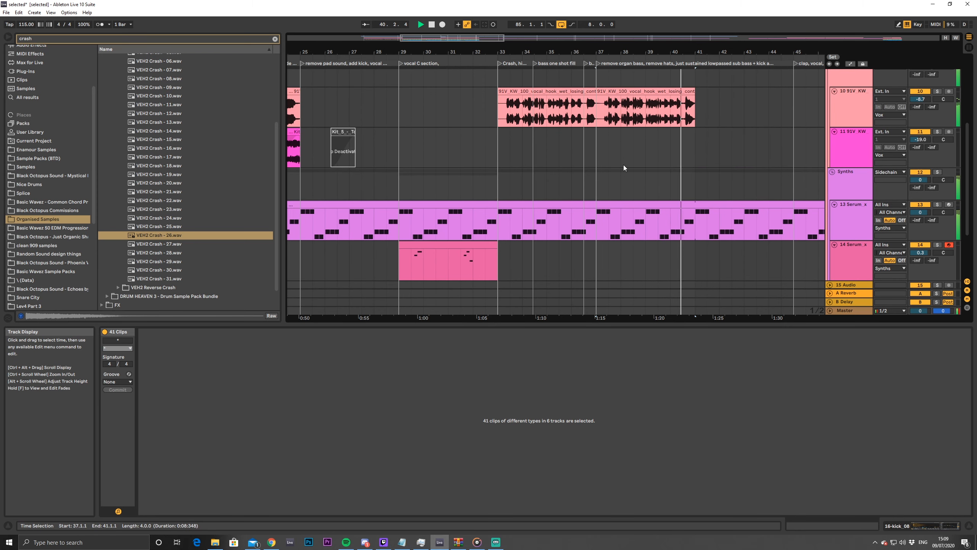
scroll(656, 171, up, 3)
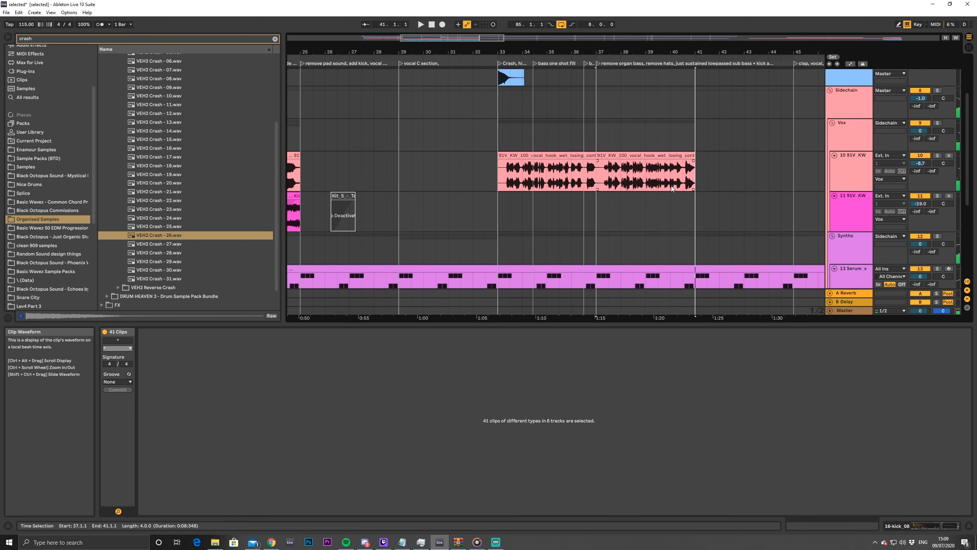
scroll(689, 179, up, 2)
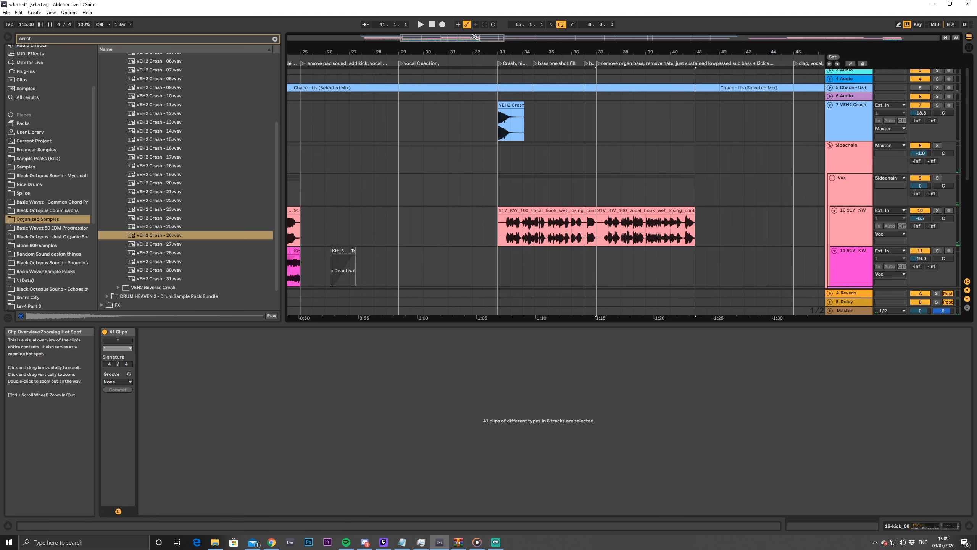
drag(475, 37, 511, 40)
scroll(575, 130, down, 2)
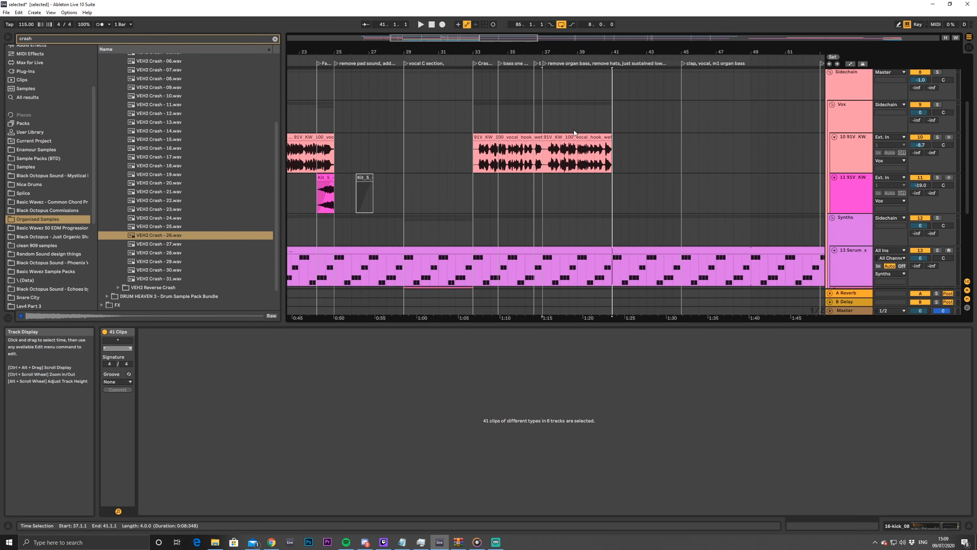
scroll(613, 143, up, 2)
scroll(613, 143, down, 3)
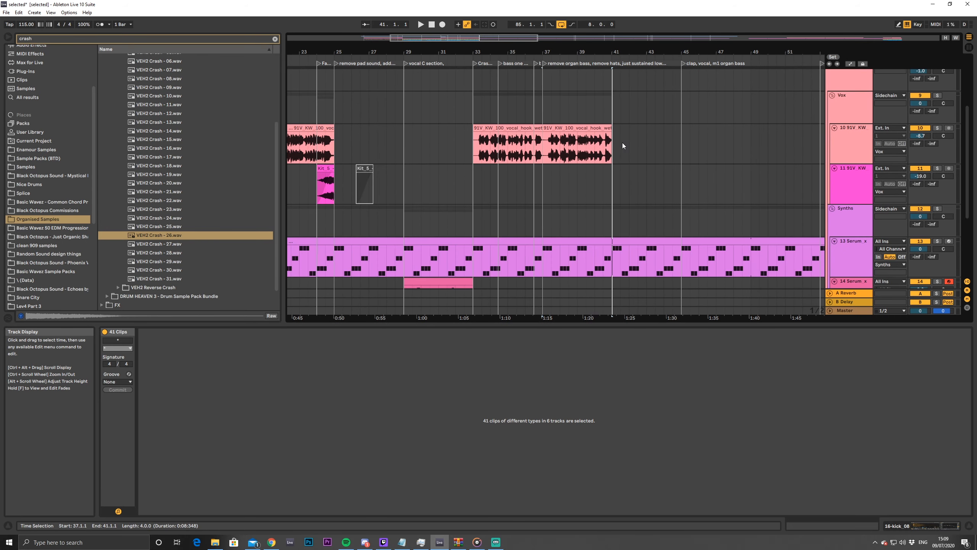
scroll(623, 146, up, 3)
drag(449, 40, 501, 27)
scroll(490, 177, down, 5)
scroll(490, 181, down, 4)
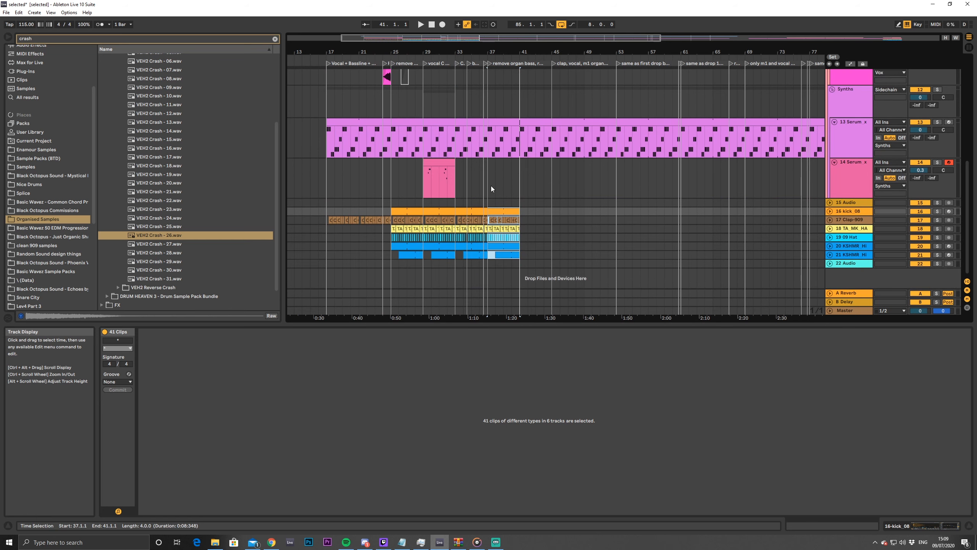
scroll(487, 189, up, 2)
scroll(453, 192, up, 2)
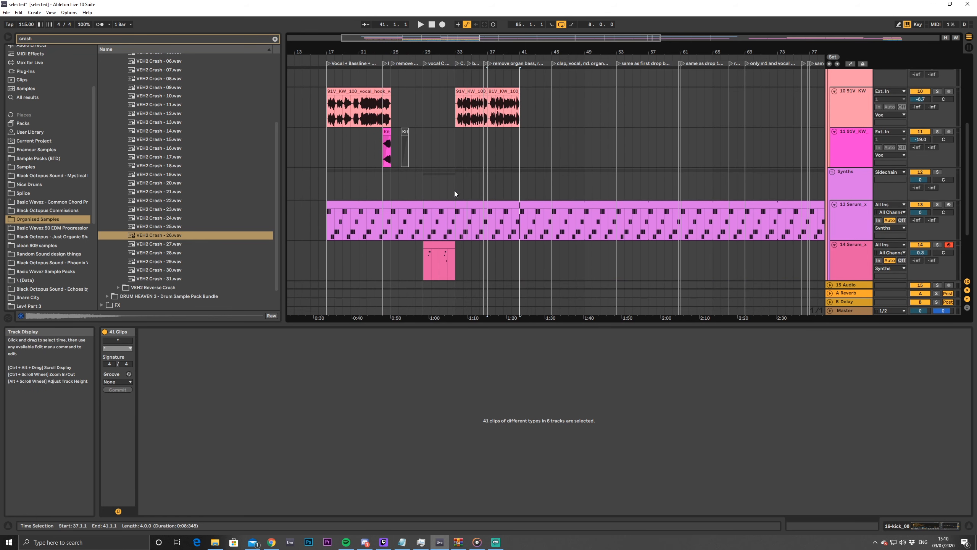
Move the "remove organ bass, remove hats" locator from bar 37 to bar 41, where the vocal hooks and drums end
click(446, 245)
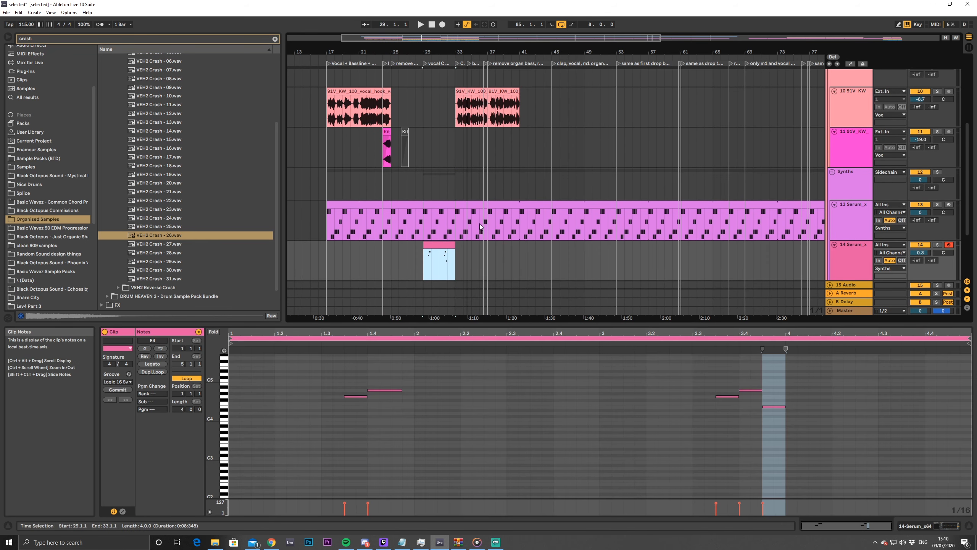
drag(479, 52, 437, 67)
scroll(556, 164, down, 2)
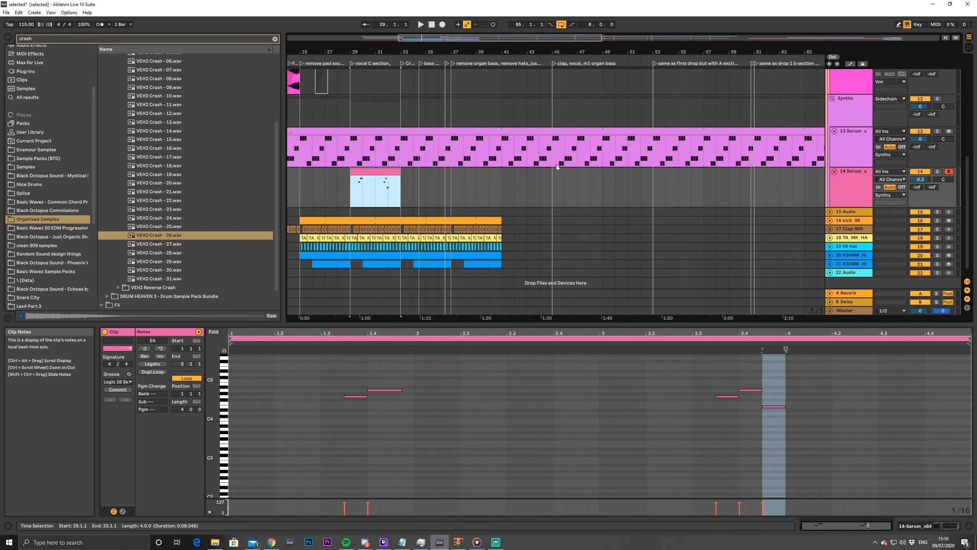
scroll(556, 164, up, 2)
scroll(533, 148, up, 5)
scroll(489, 106, down, 6)
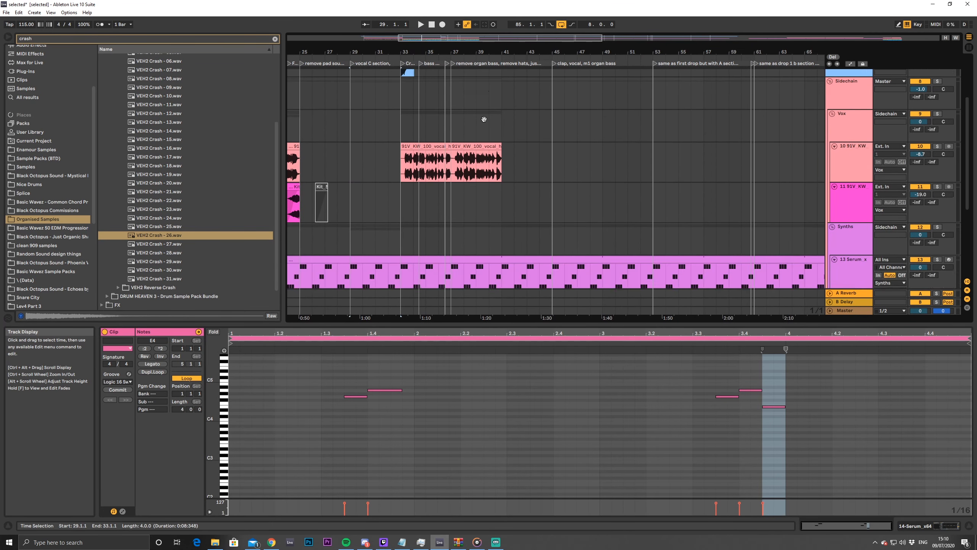
click(501, 193)
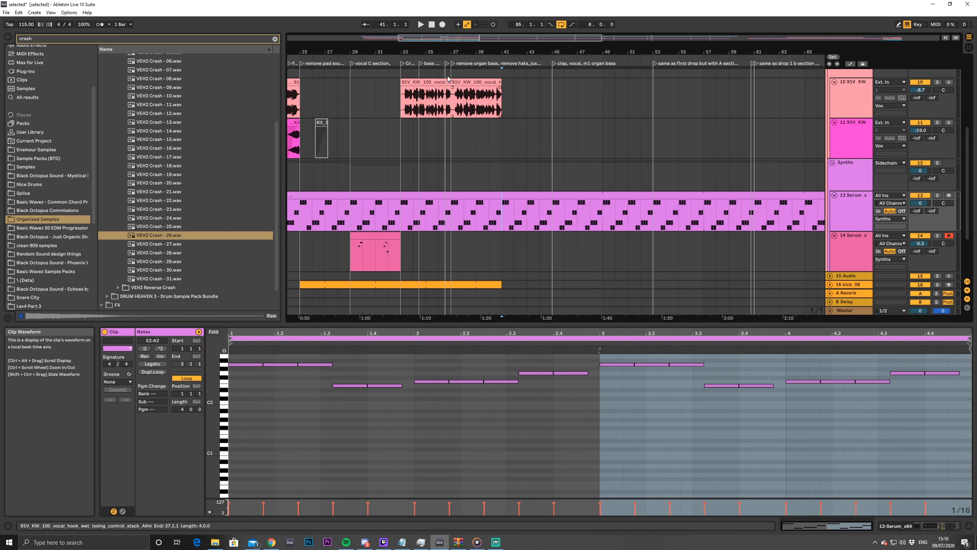
drag(454, 65, 485, 67)
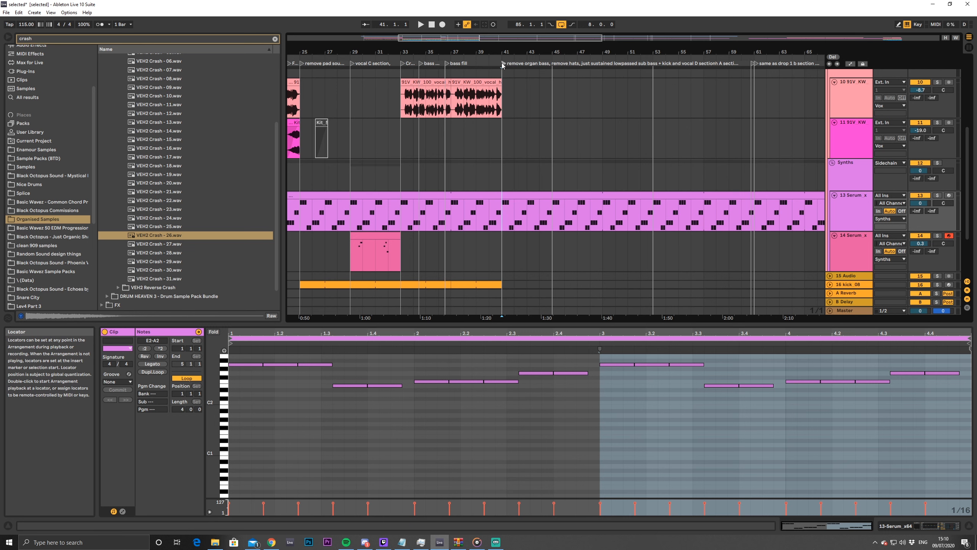
click(527, 97)
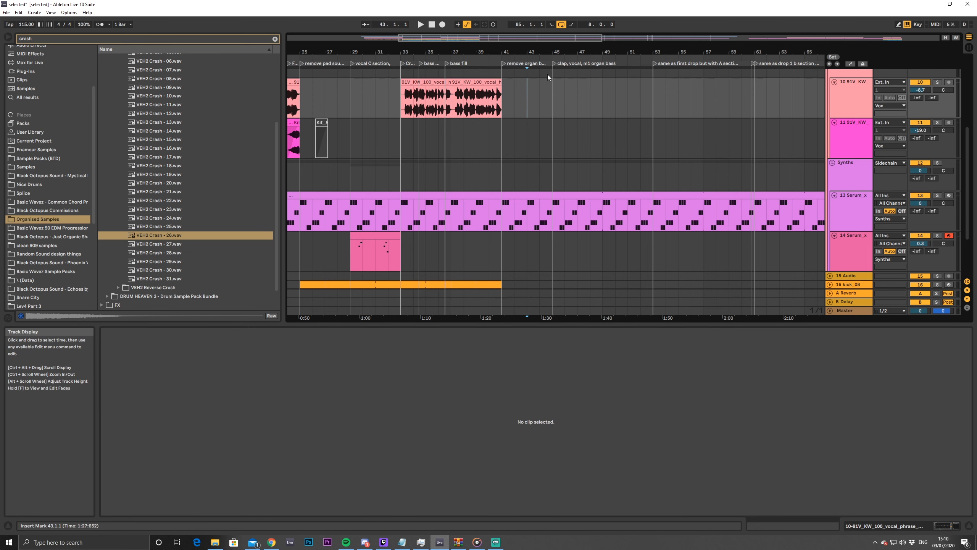
Move the "clap, vocal, m1 organ bass" locator to bar 49
drag(554, 64, 604, 68)
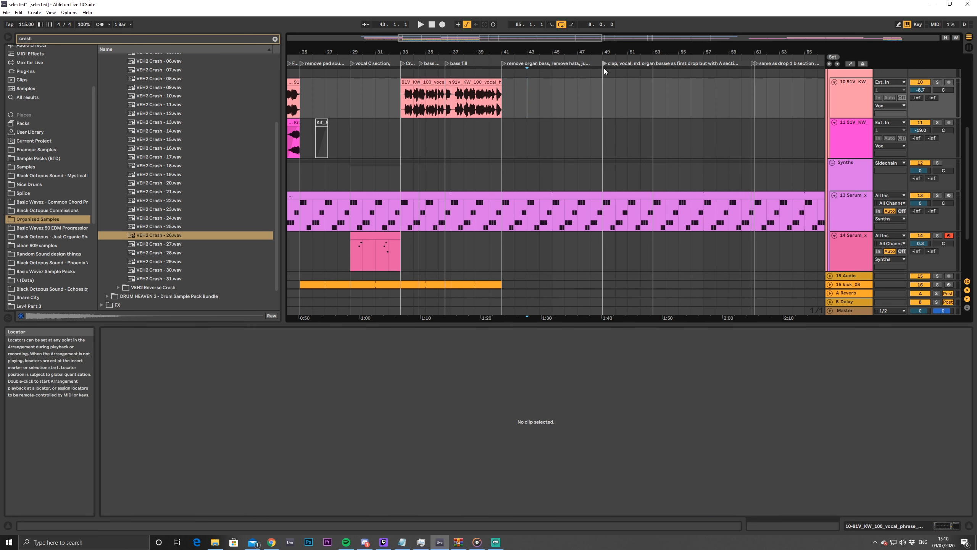
click(525, 88)
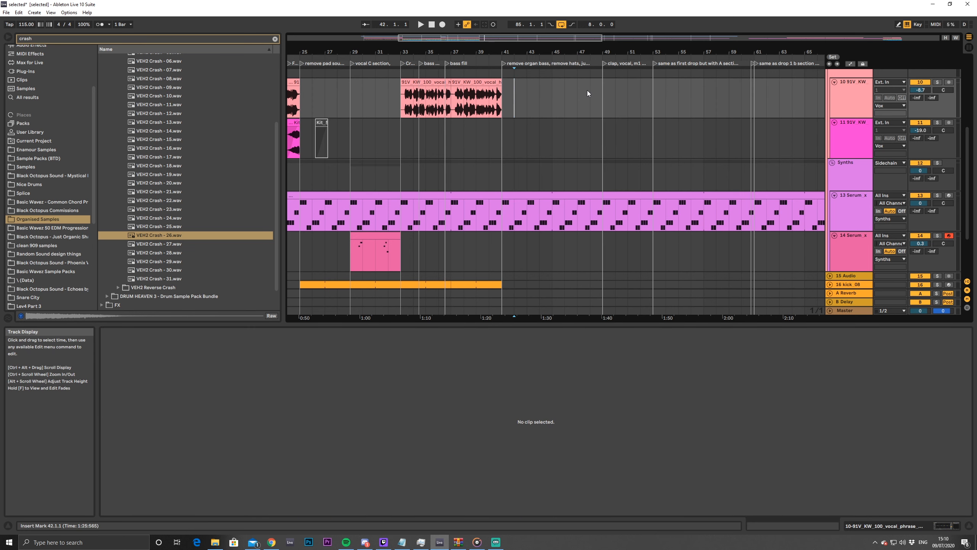
click(658, 63)
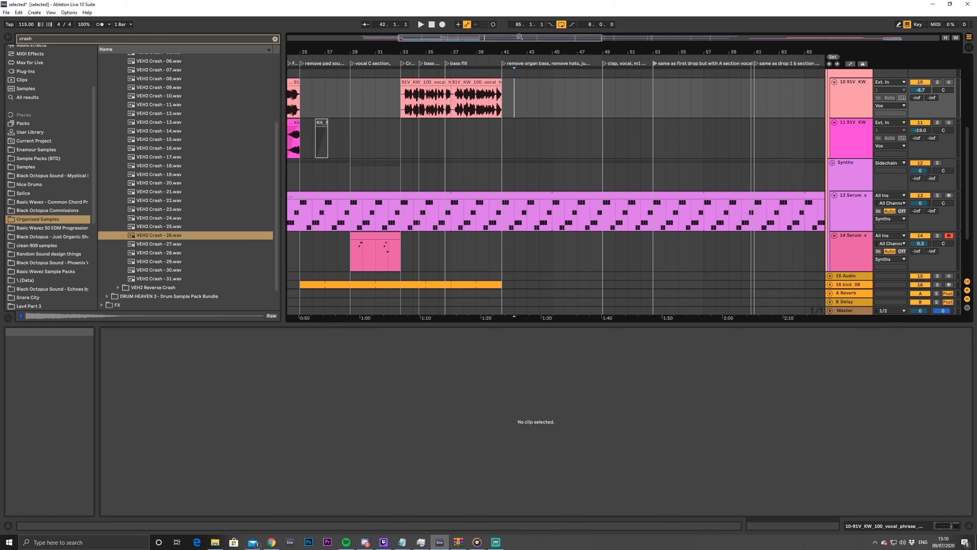
Play the arrangement ahead of the bass fill and split the long clip on track 13 Serum at bar 41
drag(520, 36, 515, 78)
click(508, 154)
key(space)
scroll(569, 183, down, 3)
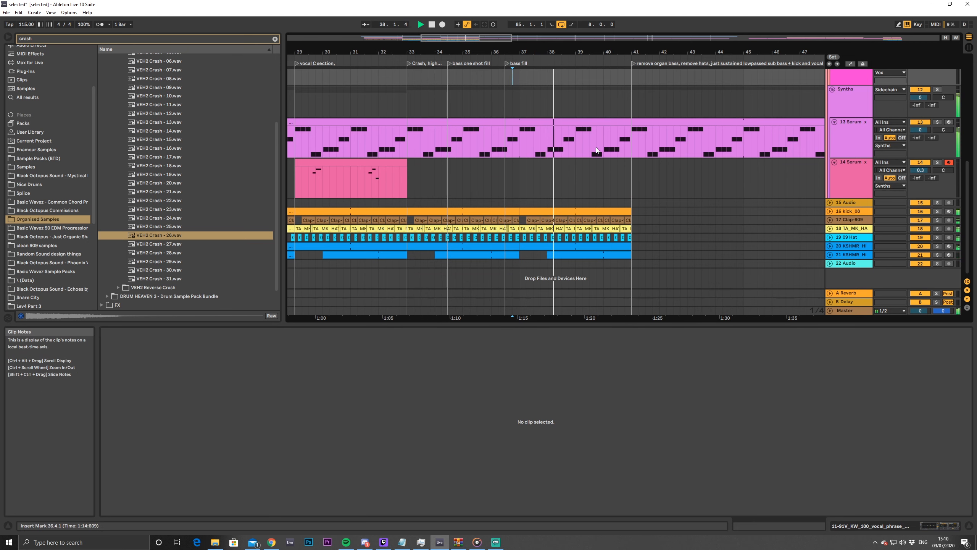
scroll(589, 139, up, 1)
click(627, 153)
click(634, 155)
key(ctrl+e)
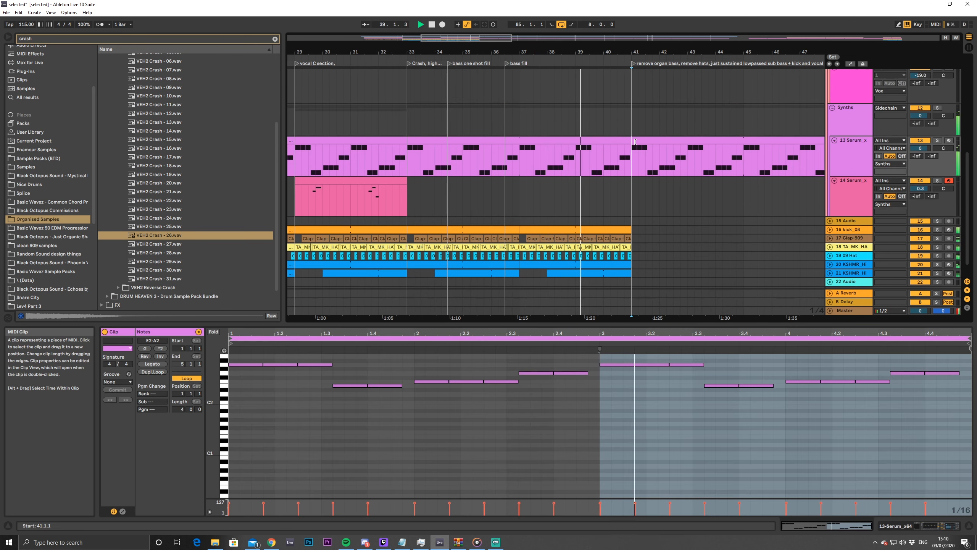
drag(633, 141, 711, 142)
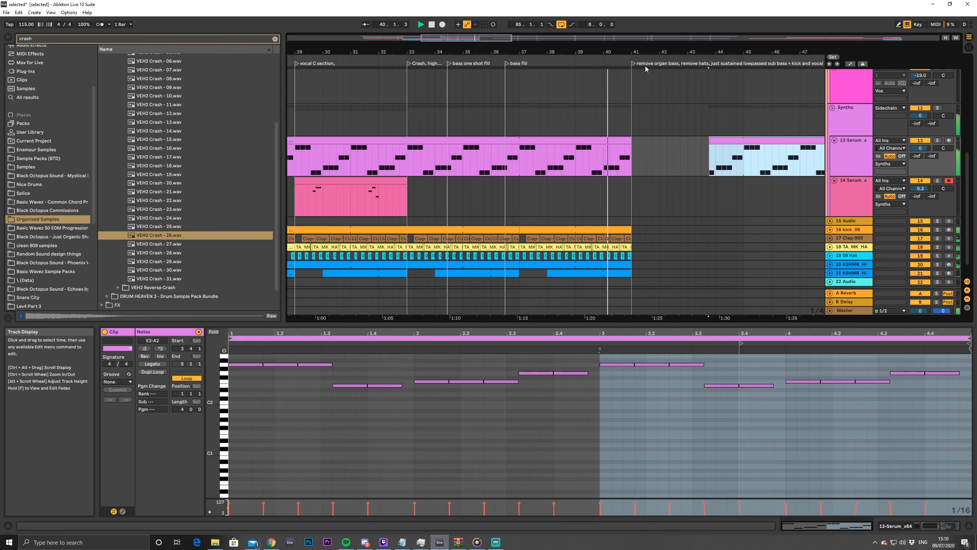
drag(521, 51, 499, 51)
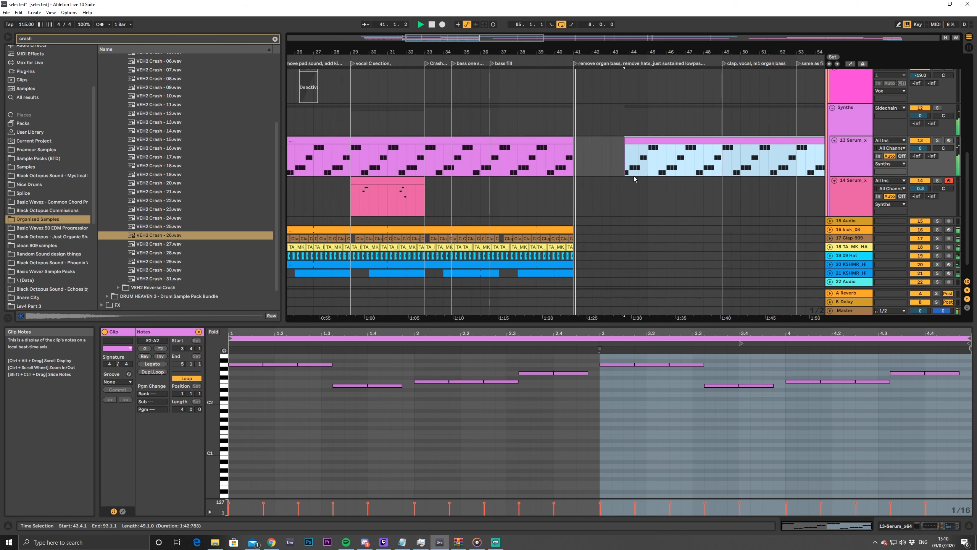
click(661, 138)
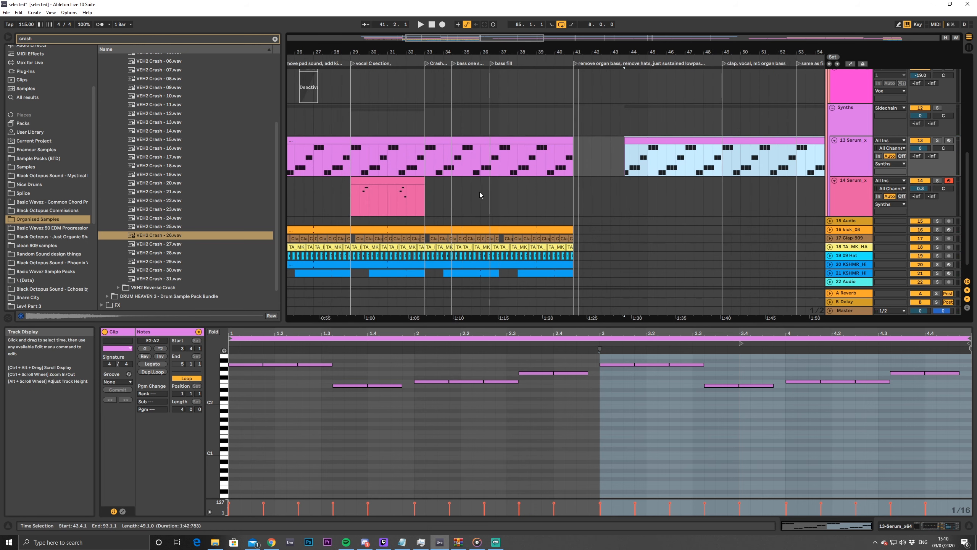
click(490, 194)
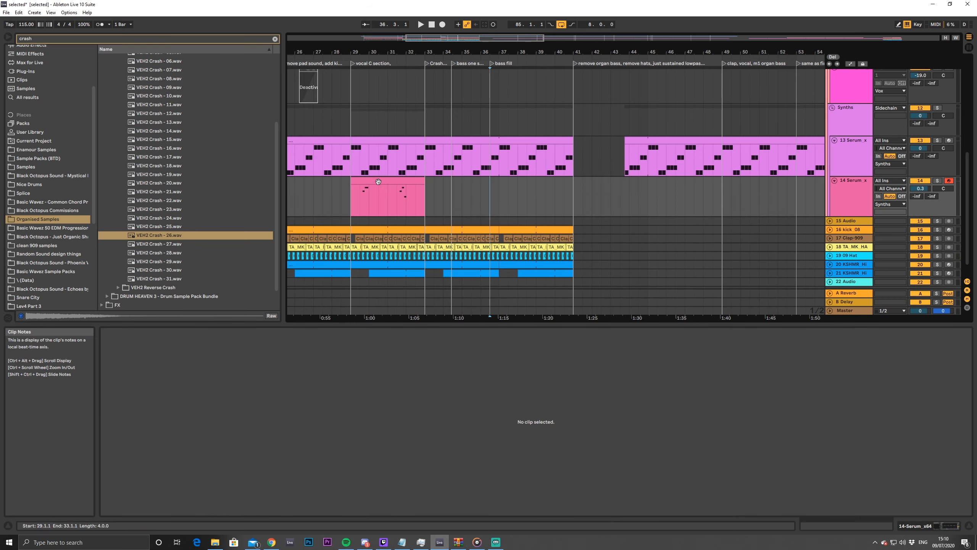
drag(627, 141, 578, 142)
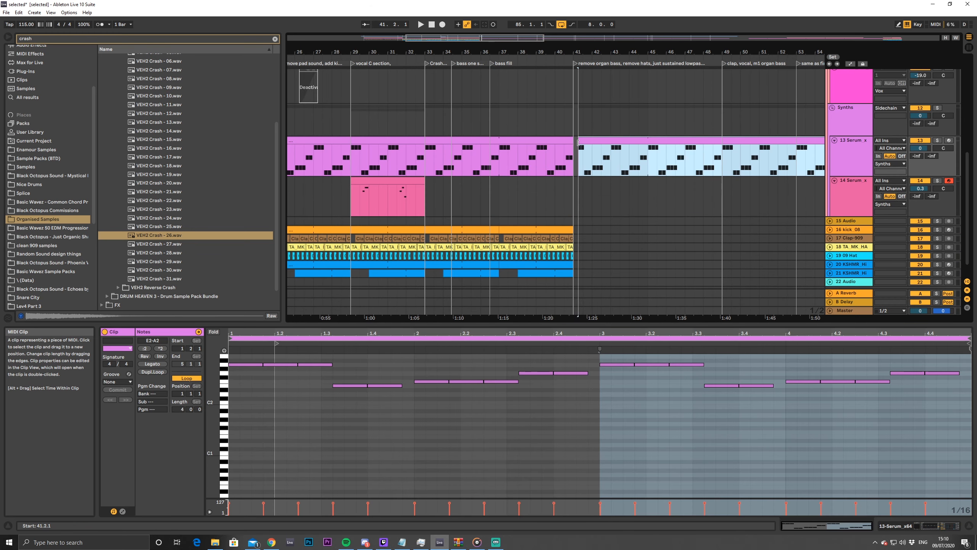
click(725, 165)
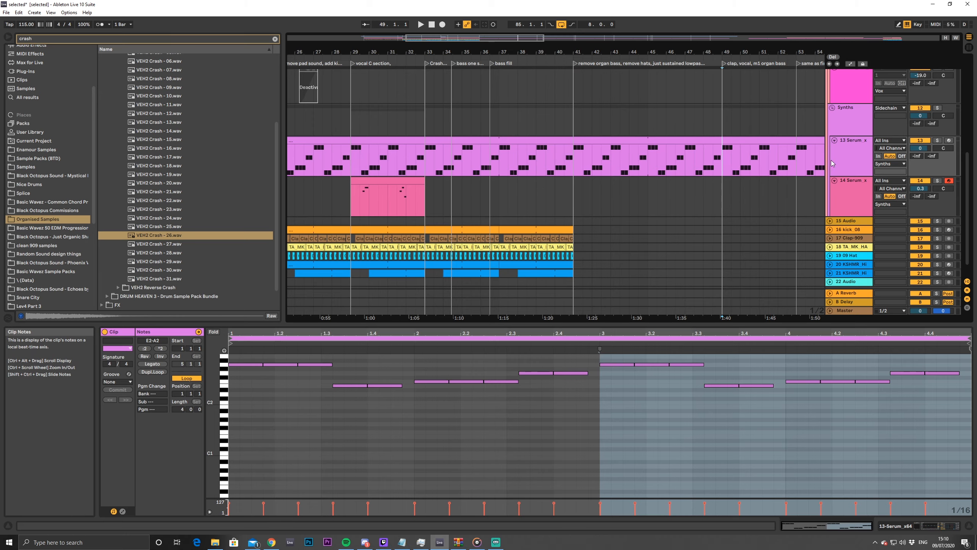
Enable the band 8 low-pass in track 13 Serum's EQ Eight and lower its frequency to 79.8 Hz while playing from bar 41
double_click(846, 156)
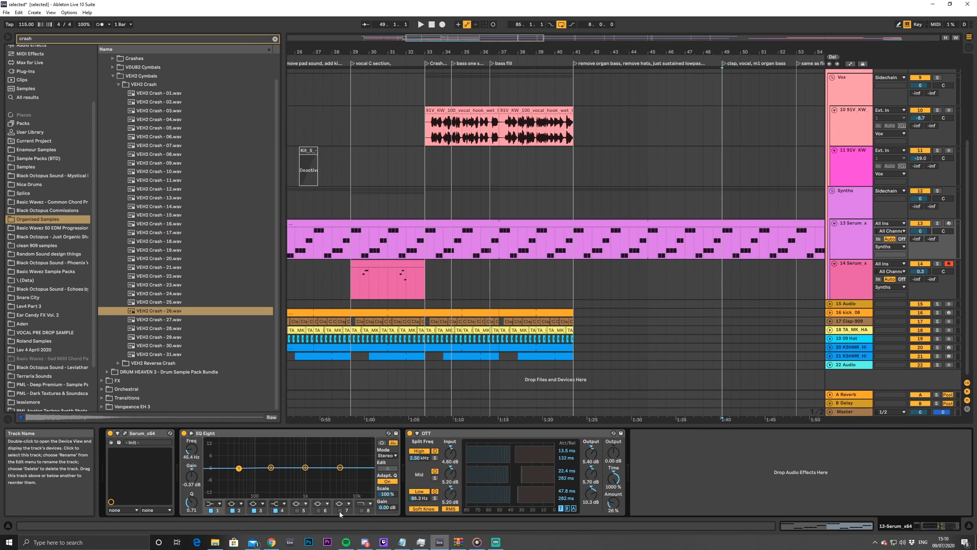
click(362, 511)
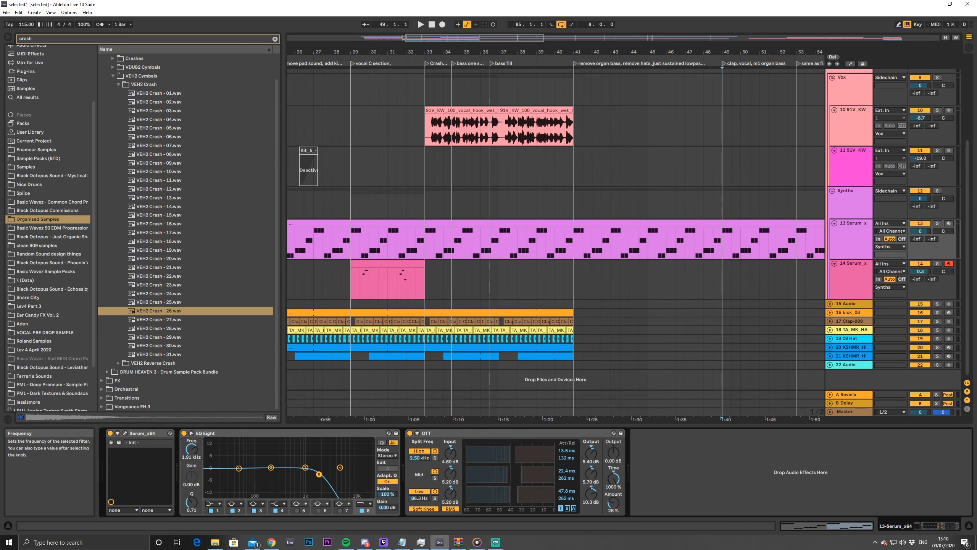
click(575, 257)
key(space)
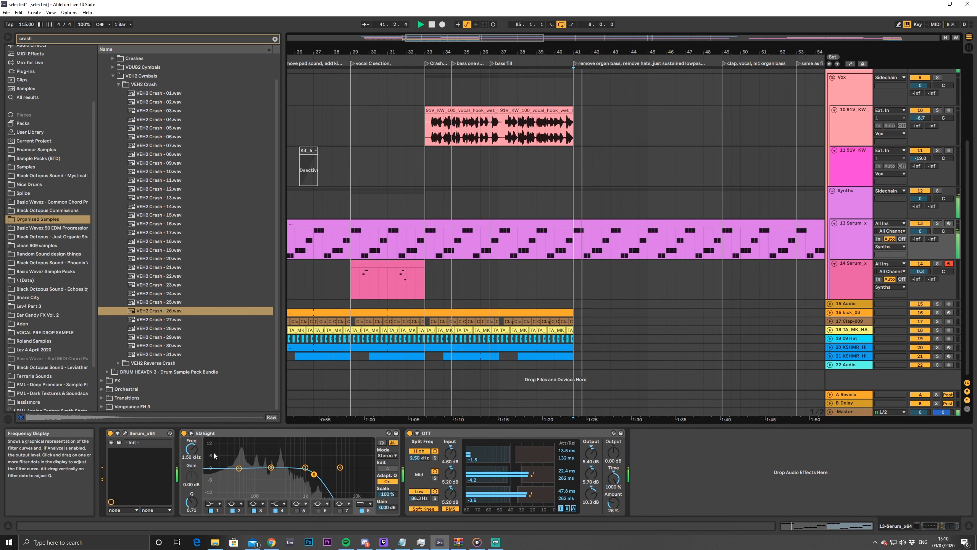
drag(191, 449, 191, 474)
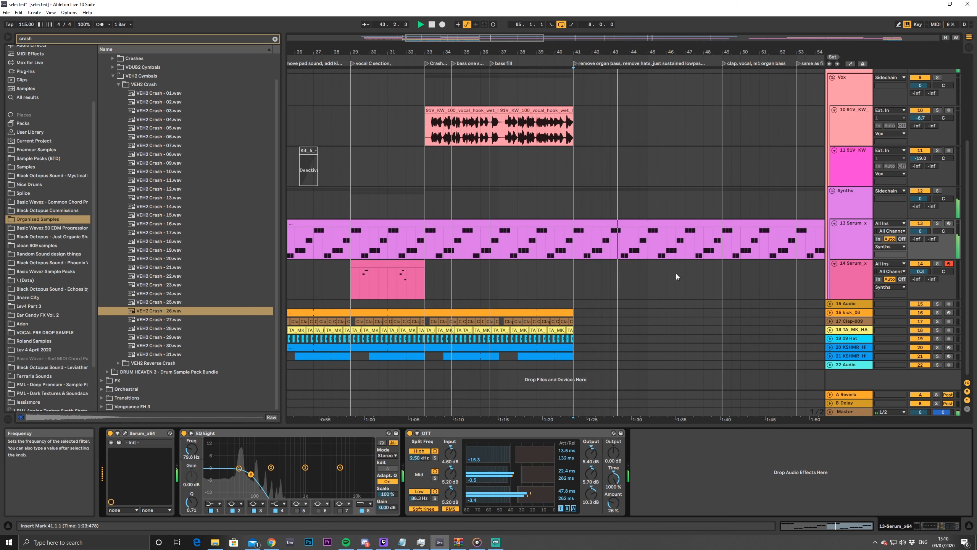
drag(557, 52, 506, 63)
key(space)
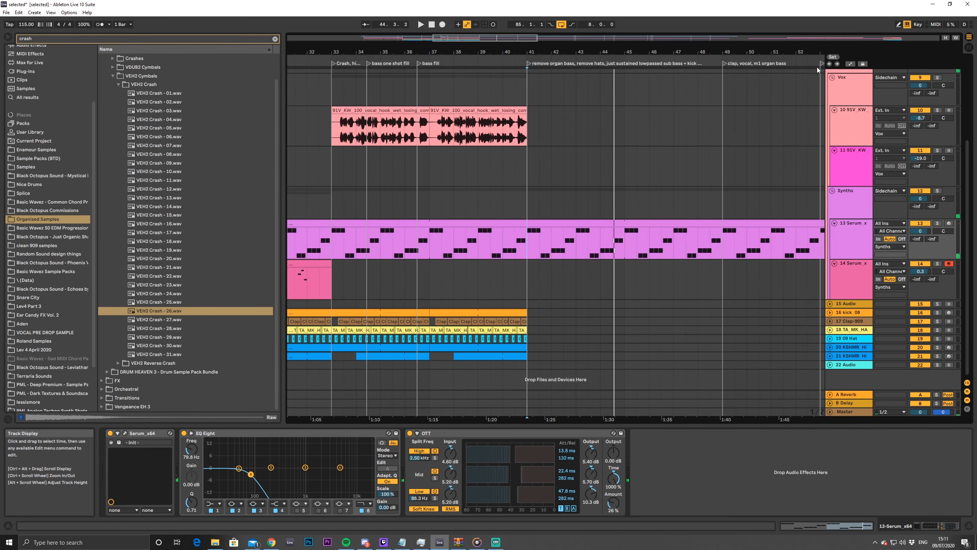
Show automation and automate track 13's EQ Eight Device On parameter so the device is on only from bar 41 to bar 49
click(850, 64)
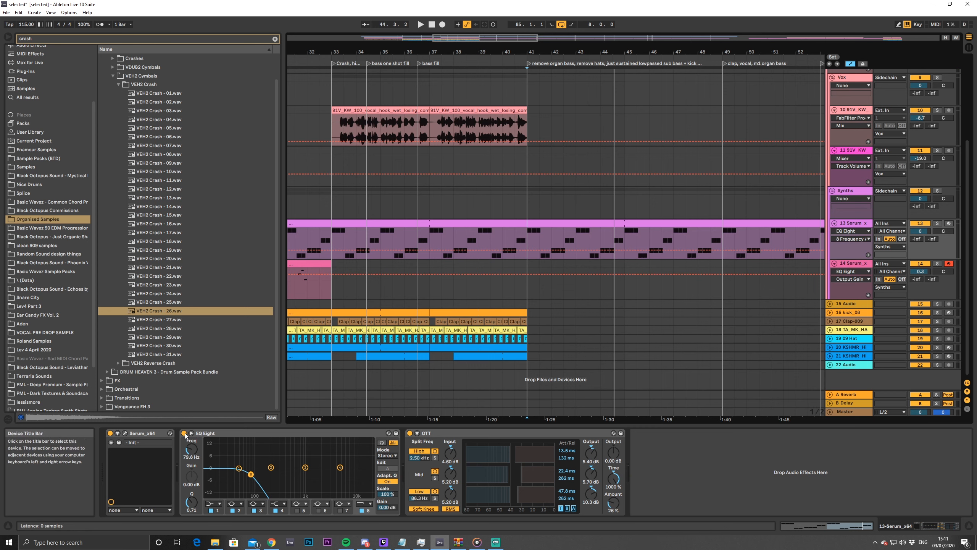
click(184, 434)
click(527, 250)
drag(532, 251, 531, 234)
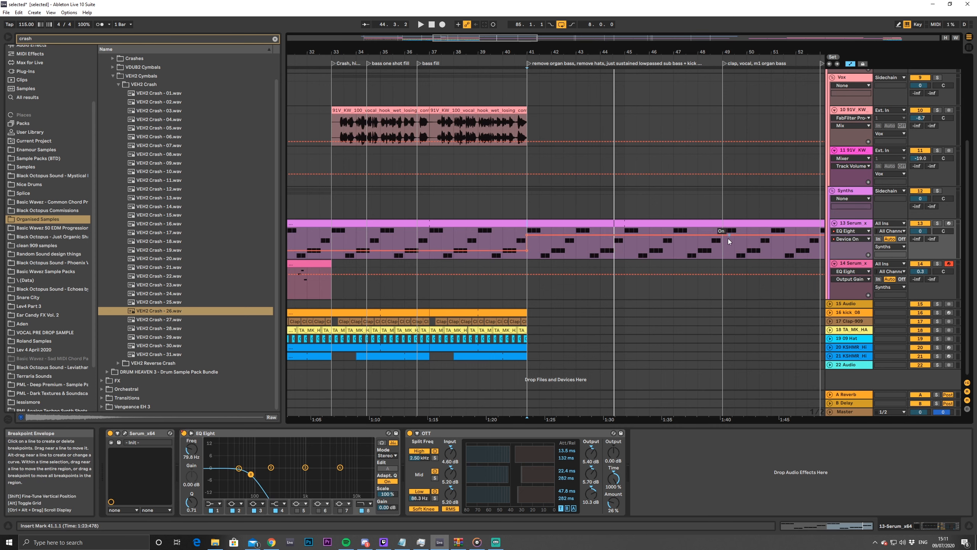
click(724, 235)
drag(727, 236, 725, 250)
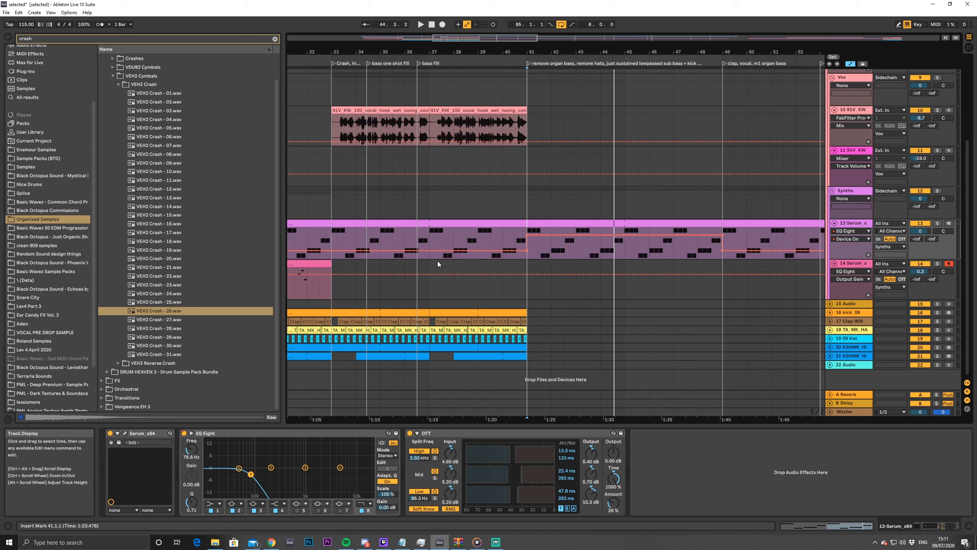
Play the transition from bar 38 and extend the kick_08 clip from bar 41 to bar 49
click(463, 242)
key(space)
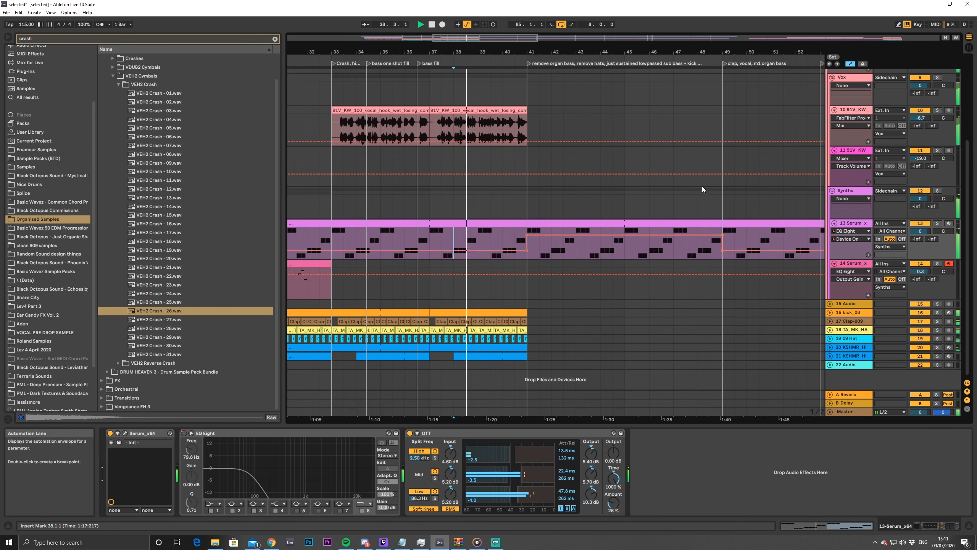
drag(584, 52, 586, 72)
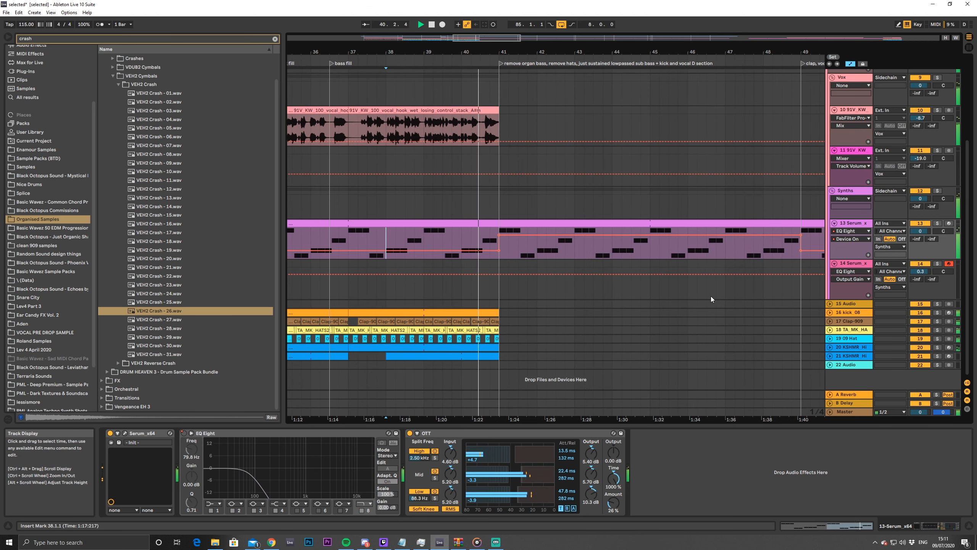
drag(499, 312, 801, 313)
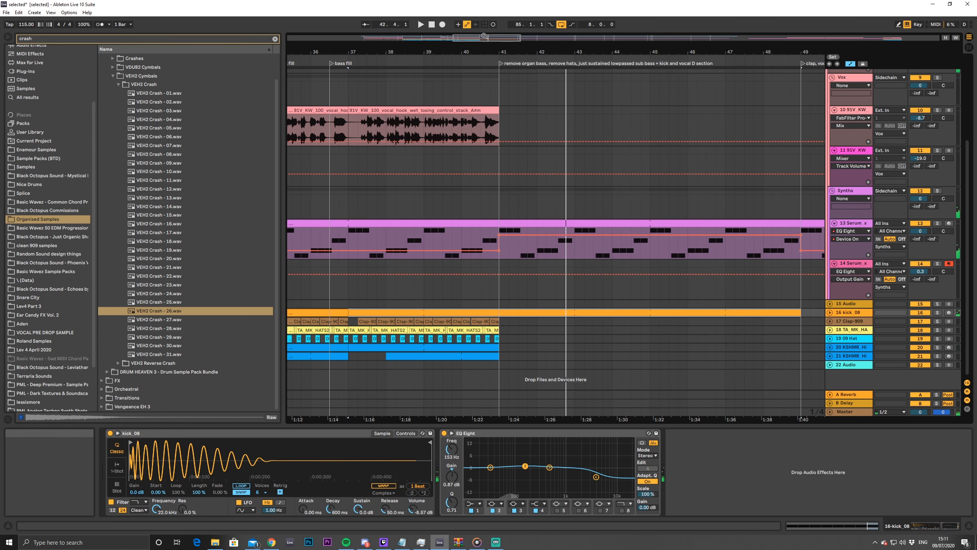
Copy the vocal clip at bars 17 to 25 on track 10 to bar 41 and play the transition from bar 39
drag(485, 37, 416, 11)
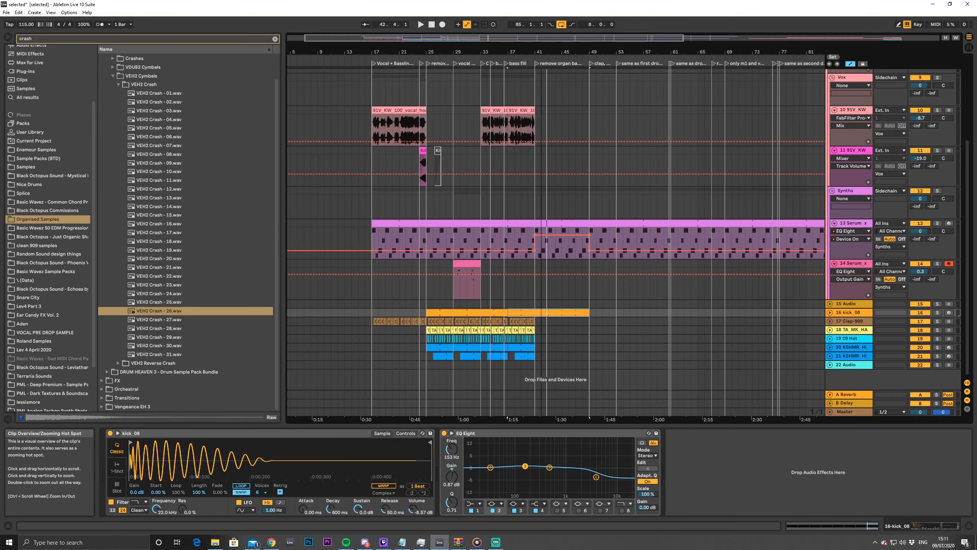
click(585, 120)
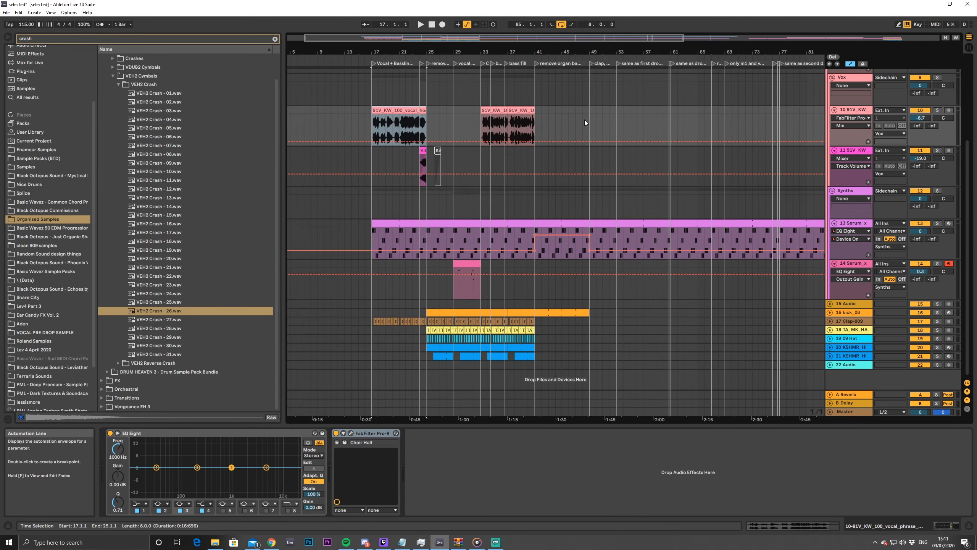
click(537, 111)
key(ctrl+v)
click(522, 127)
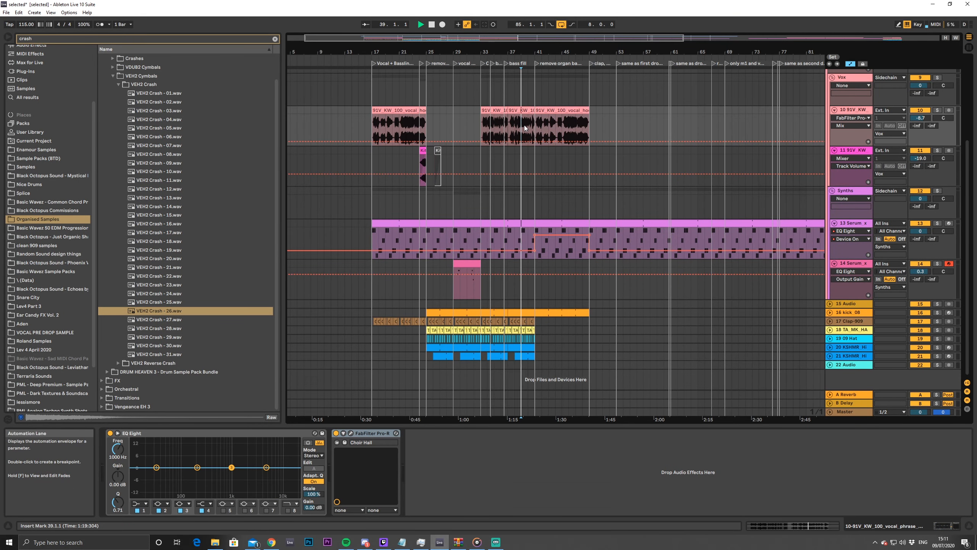
key(space)
drag(541, 38, 494, 41)
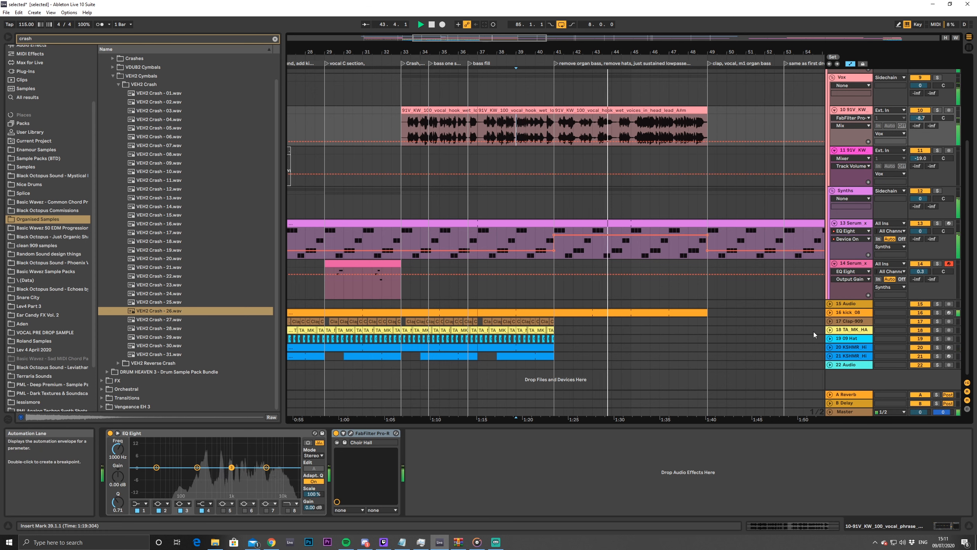
Enable the band 8 low-pass in the kick's EQ Eight and automate its frequency down to 787 Hz from bar 41
click(830, 312)
click(840, 315)
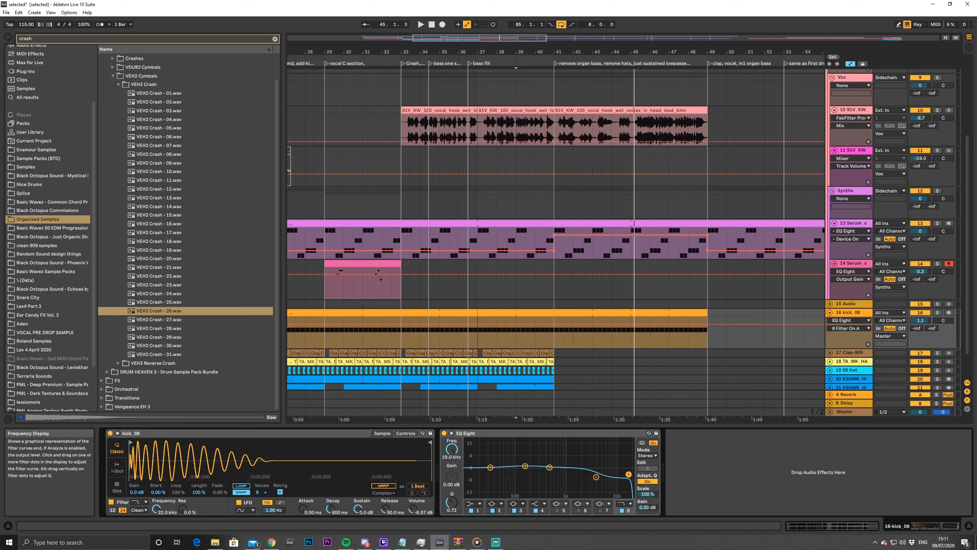
click(457, 450)
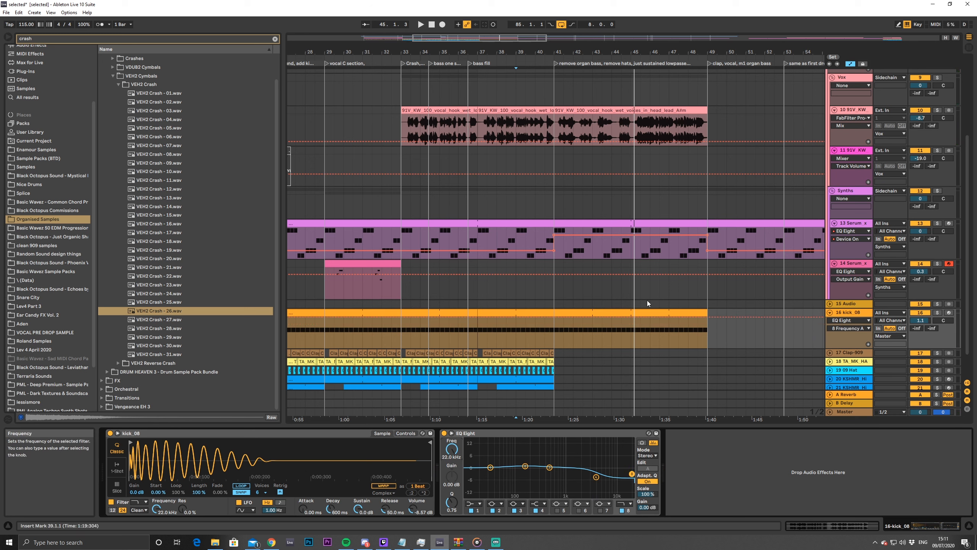
drag(556, 318, 554, 330)
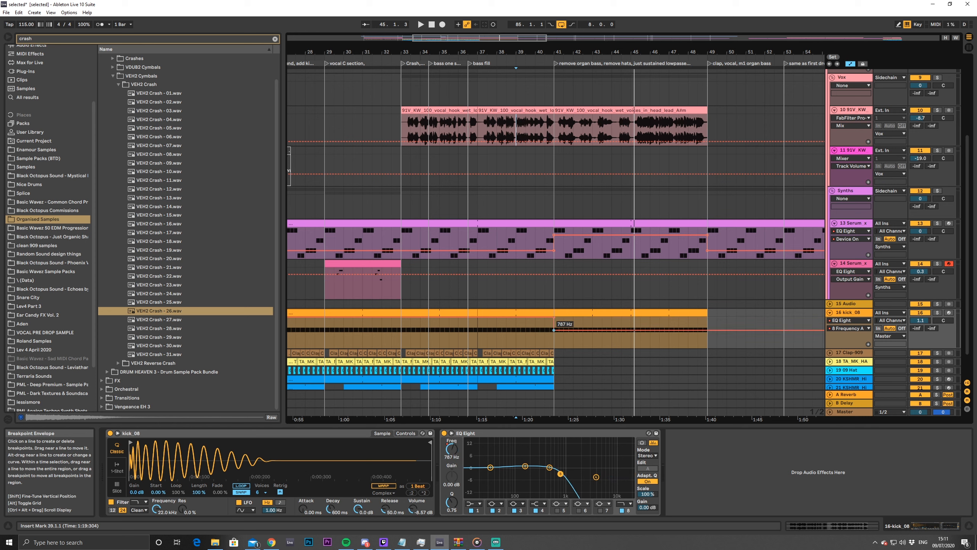
Play the kick from just before bar 41 and raise its automated low-pass frequency from bar 41 to 2.21 kHz
key(space)
click(551, 331)
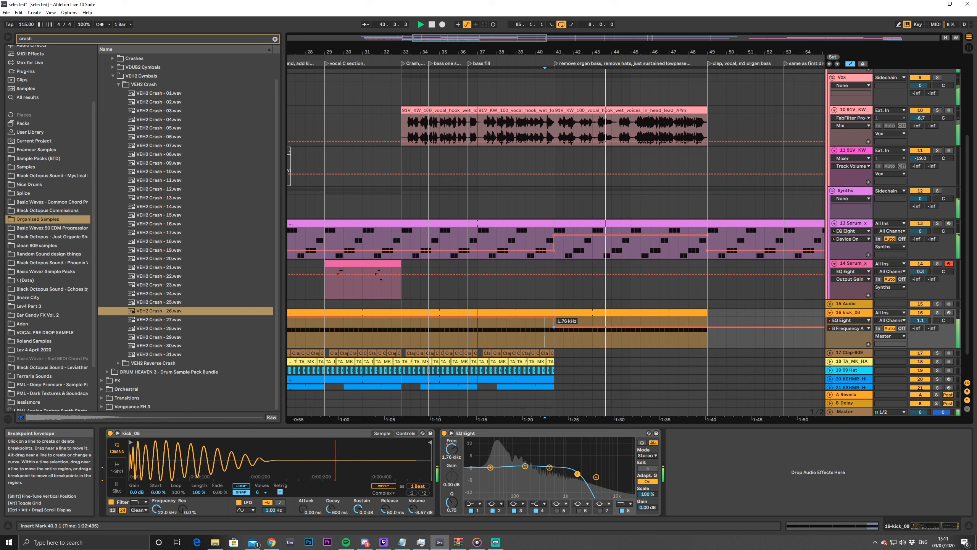
mouse_move(553, 327)
mouse_down()
mouse_move(572, 325)
mouse_move(554, 326)
mouse_up()
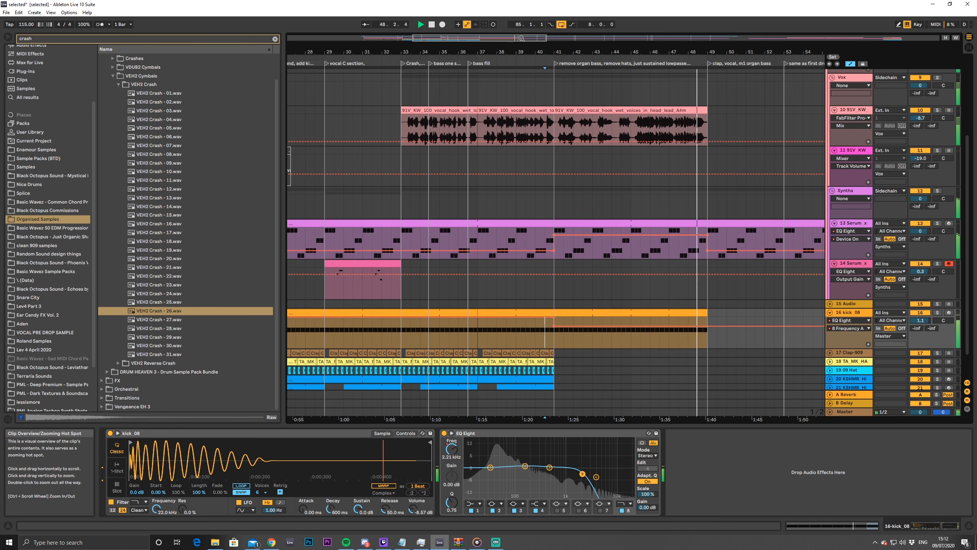
drag(522, 38, 527, 58)
key(space)
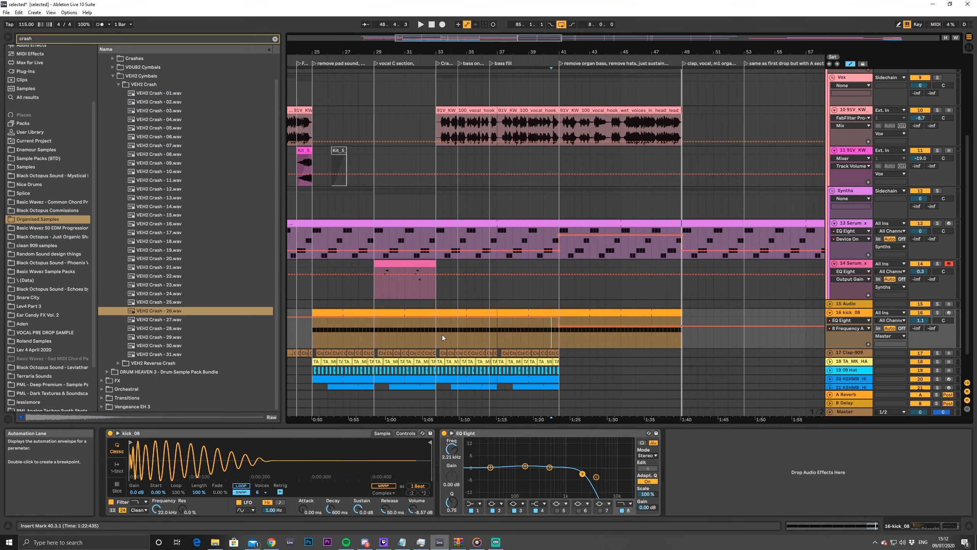
Extend the kick to bar 57, return its low-pass frequency automation to 22.0 kHz at bar 49, and play from bar 47
click(524, 313)
drag(680, 312, 730, 321)
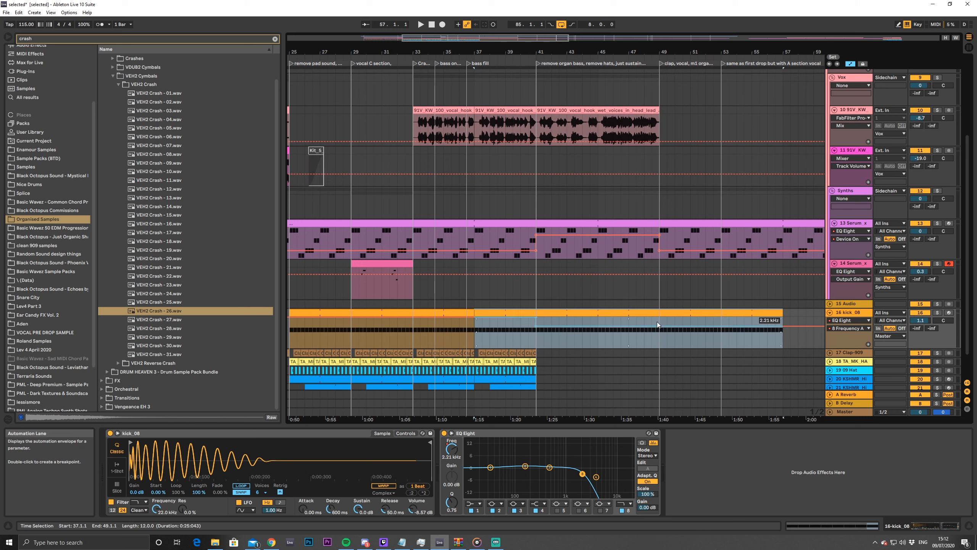
drag(661, 326, 663, 318)
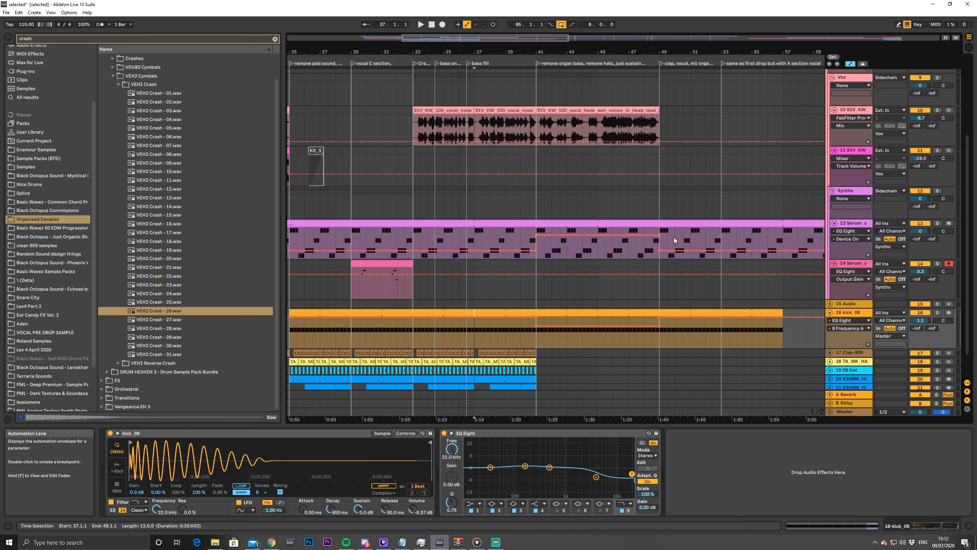
click(626, 256)
key(space)
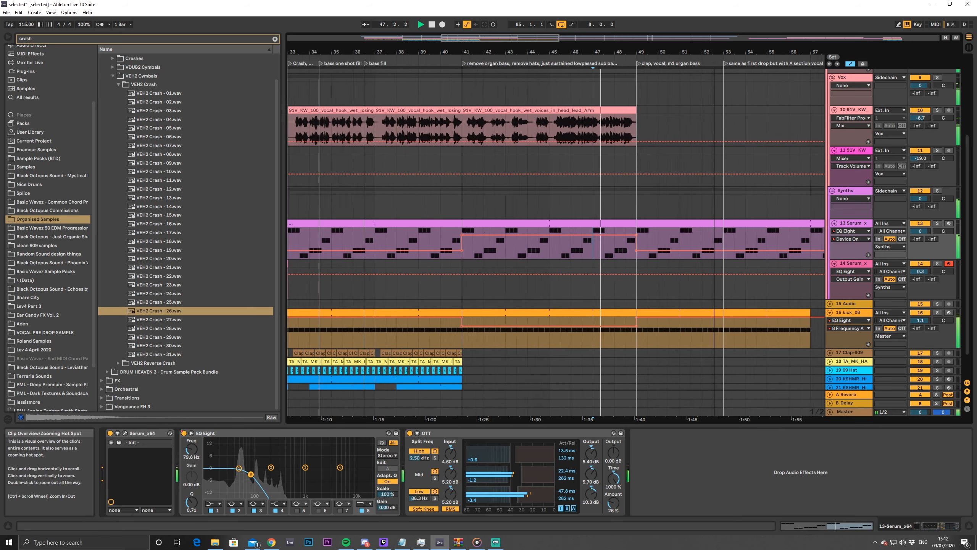
Stop playback and shorten the kick clip on track 16 so that it ends at bar 49
drag(715, 51, 737, 76)
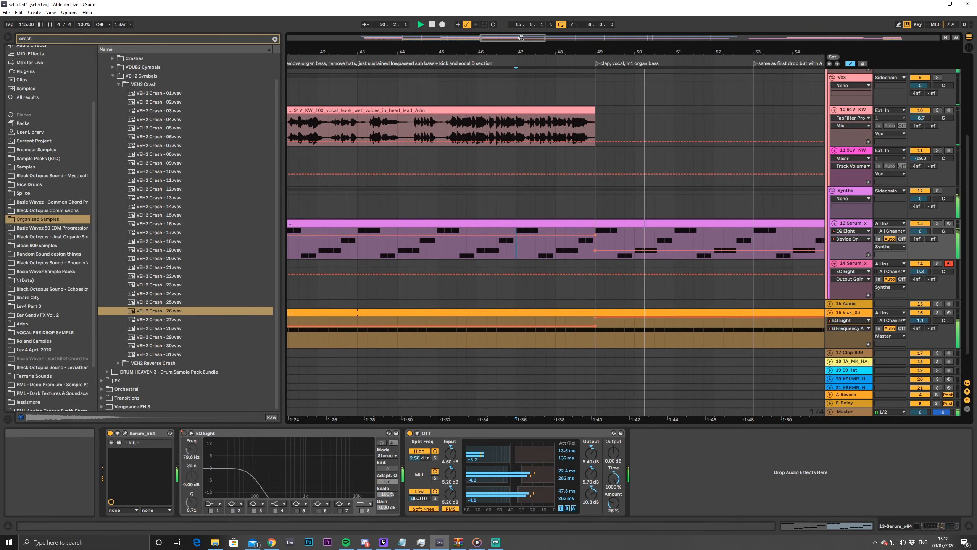
drag(521, 38, 536, 38)
key(space)
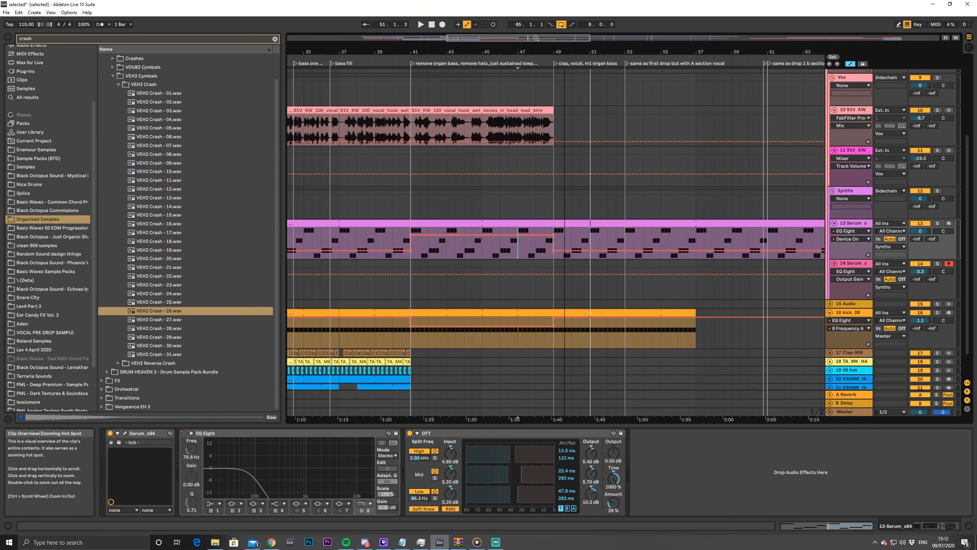
click(690, 310)
drag(694, 313, 552, 314)
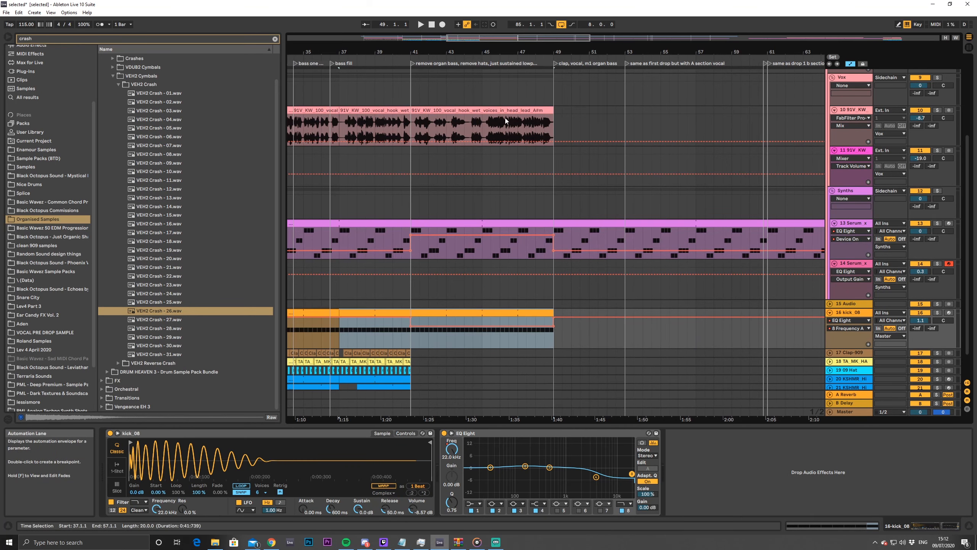
Copy the claps between bars 37 and 41 on track 17 to bars 49 to 53 and duplicate them up to bar 57
mouse_move(482, 42)
mouse_down()
mouse_move(483, 63)
mouse_move(482, 23)
mouse_up()
click(397, 353)
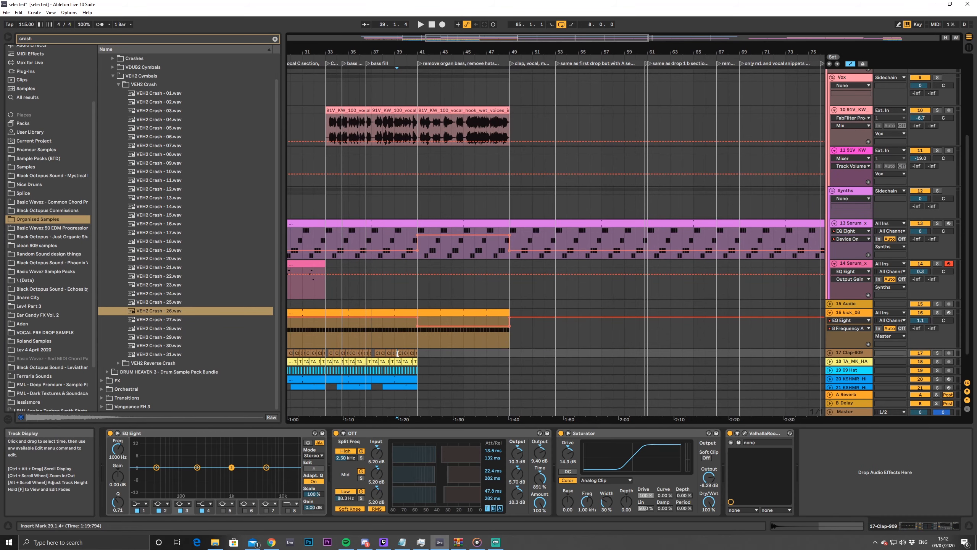
scroll(506, 334, down, 2)
scroll(502, 334, down, 1)
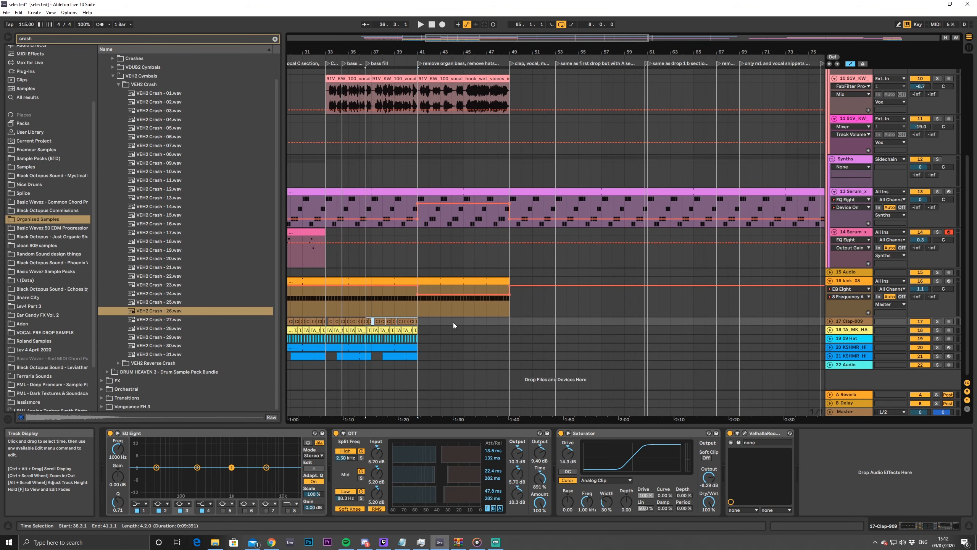
click(373, 323)
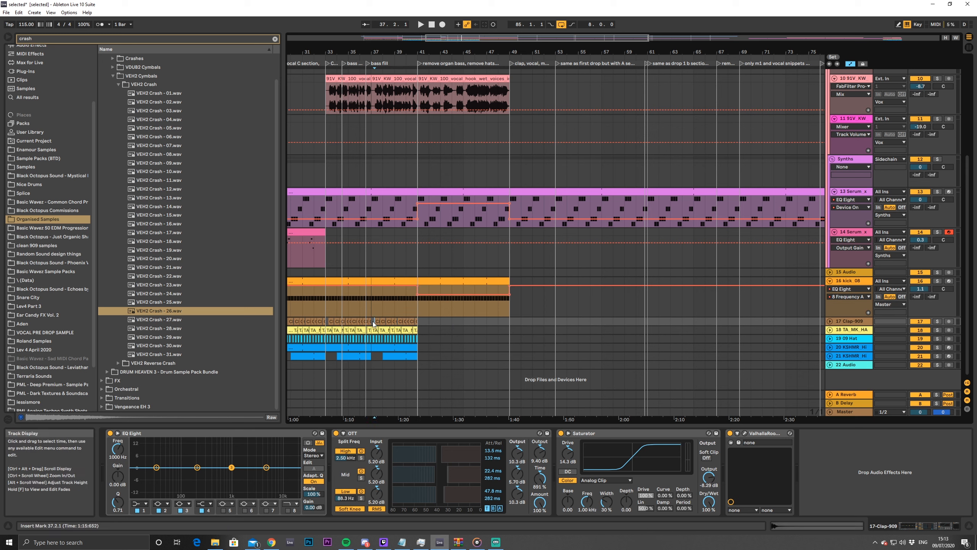
drag(417, 320, 512, 321)
key(space)
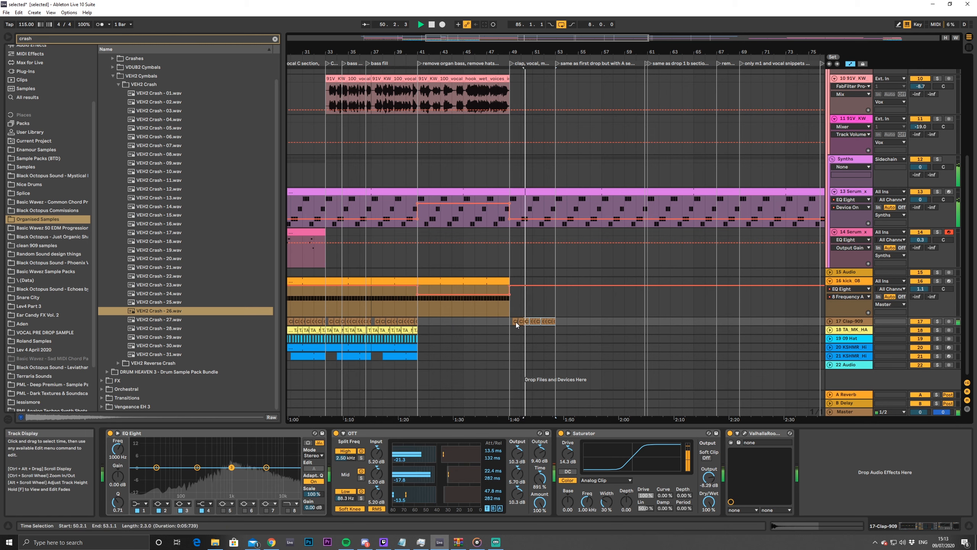
key(ctrl+d)
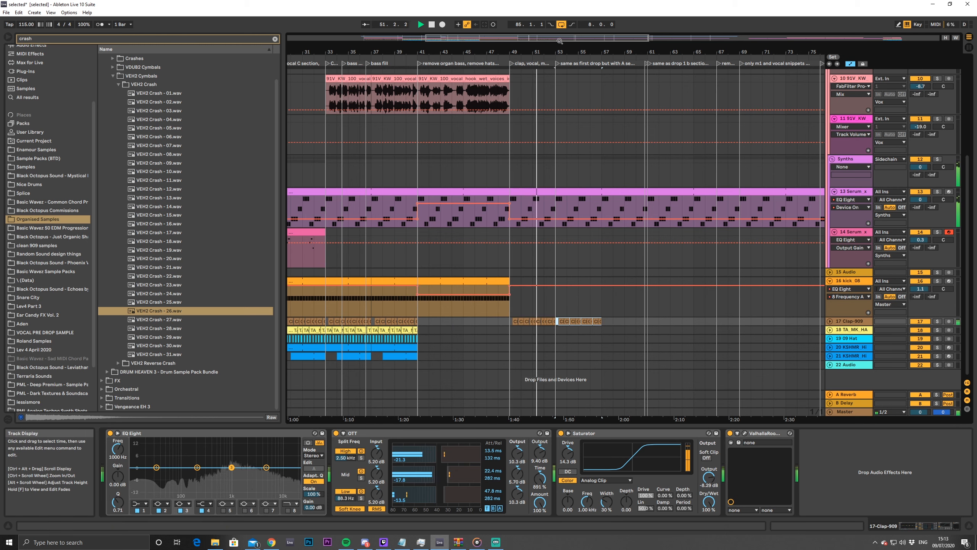
Move the "same as first drop" locator to bar 57 and the drum fill locator to just before bar 65, and play from bar 56.3
drag(559, 38, 531, 19)
key(space)
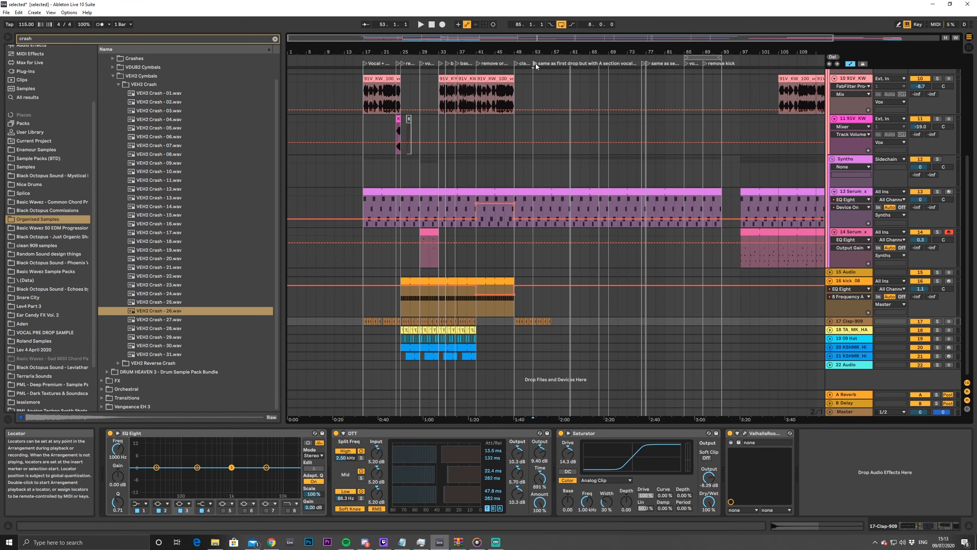
drag(534, 63, 597, 61)
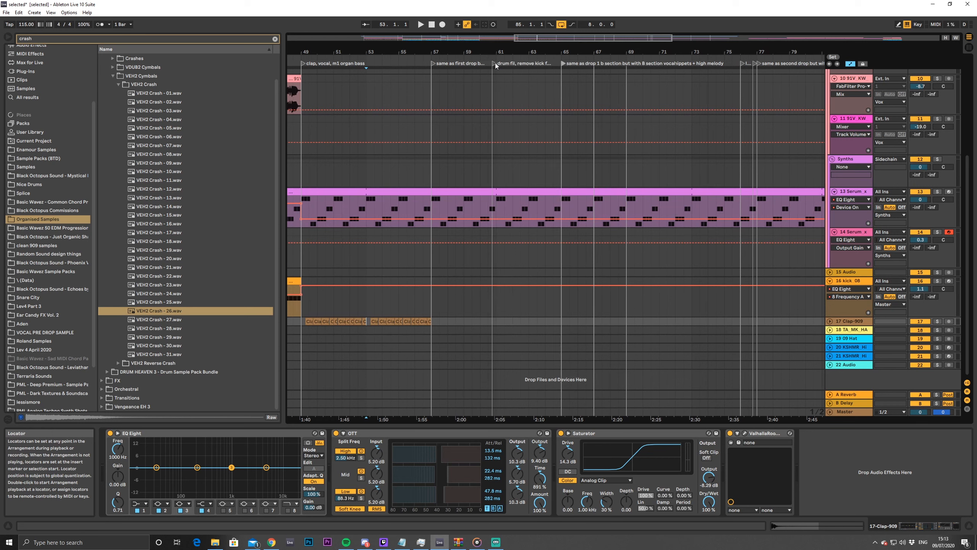
drag(495, 63, 556, 67)
click(424, 78)
key(space)
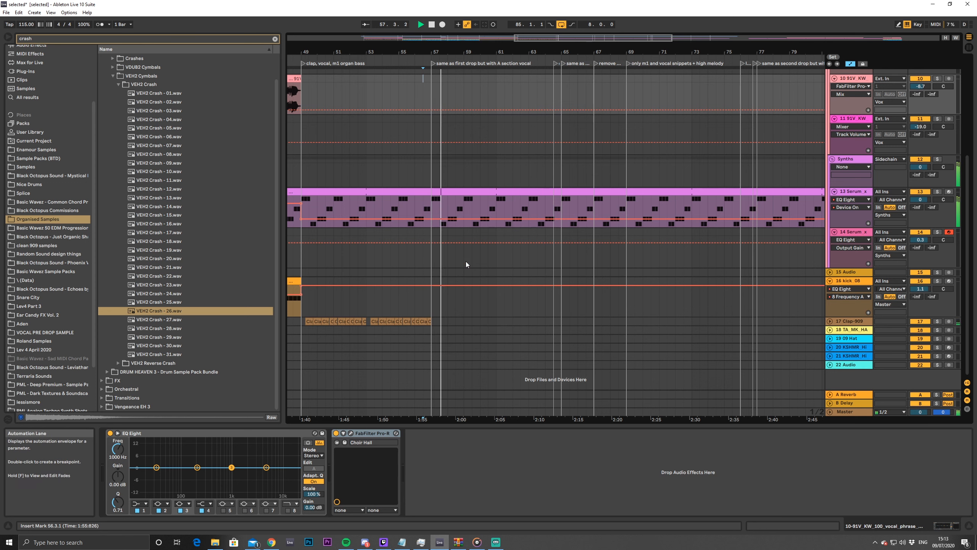
Move the "only m1 and vocal snippets" locator to bar 73 and the "remove kick" locator to bar 71
drag(571, 38, 556, 69)
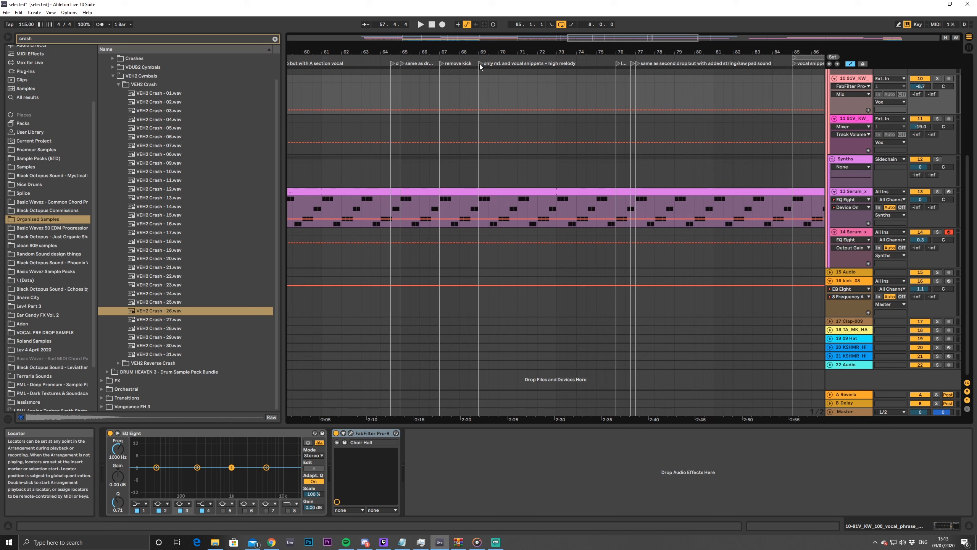
drag(480, 64, 555, 65)
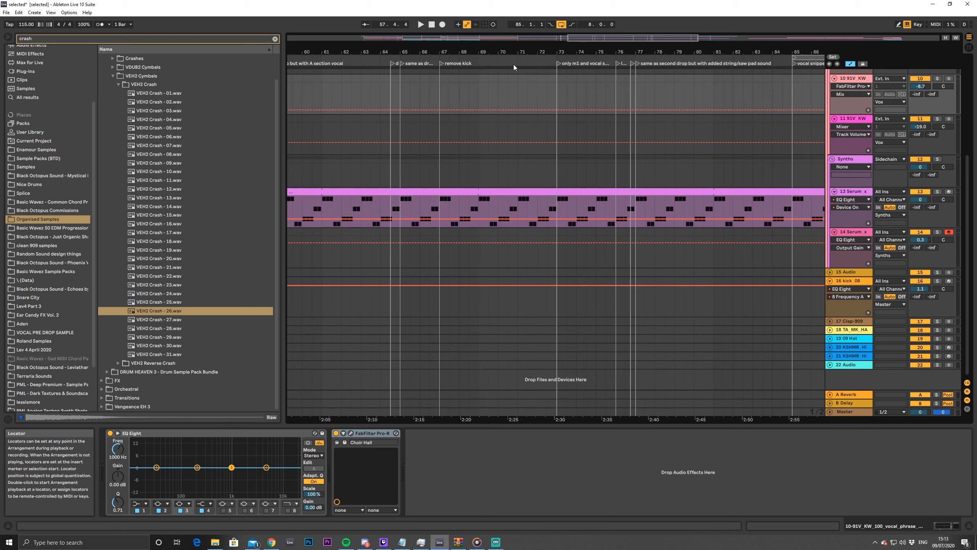
drag(442, 64, 516, 66)
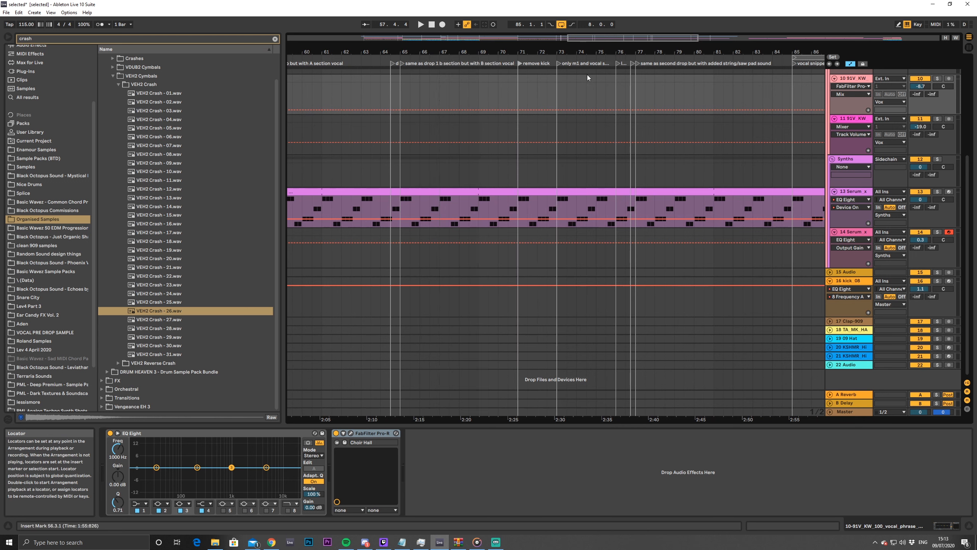
drag(574, 37, 613, 40)
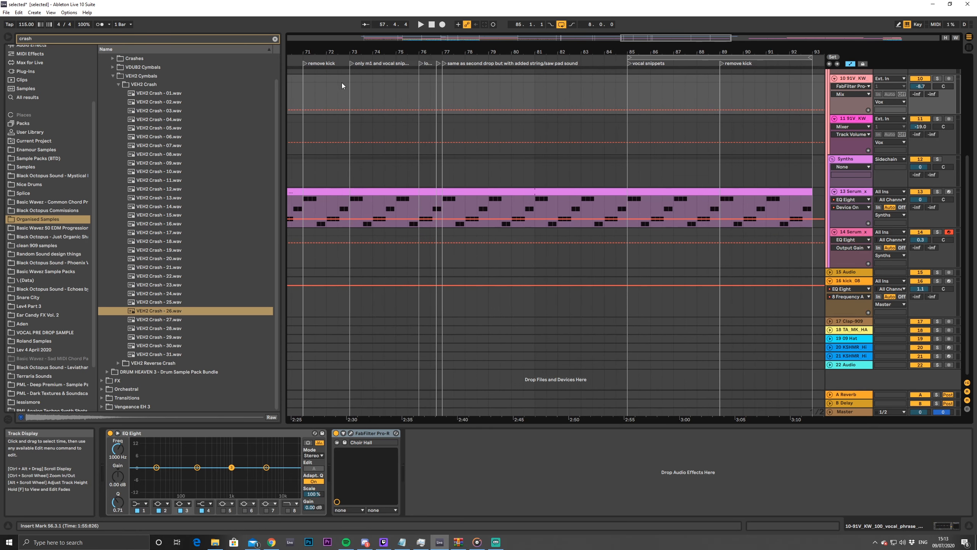
Play the arrangement from bar 72.3 across the bar 73 locator and stop playback
drag(684, 38, 656, 38)
click(391, 84)
key(space)
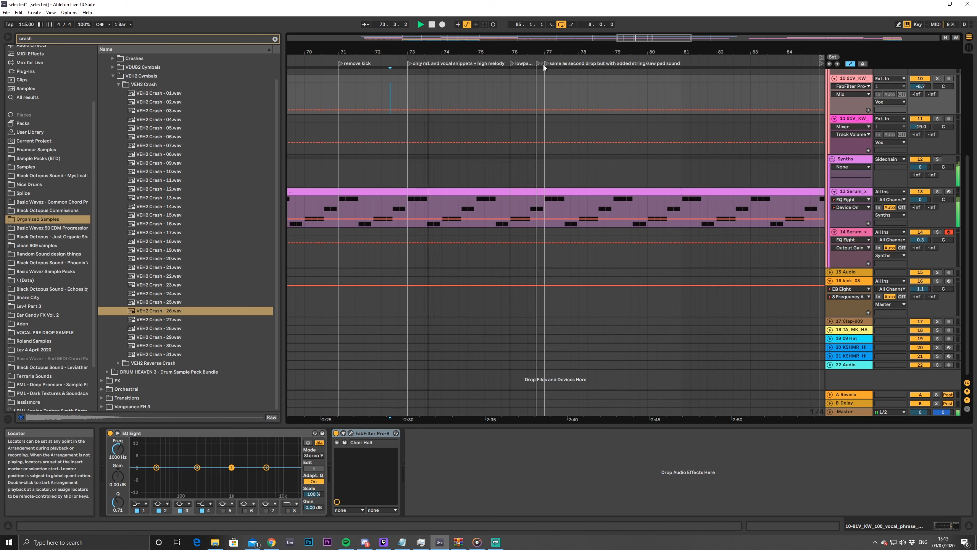
drag(576, 52, 911, 32)
key(space)
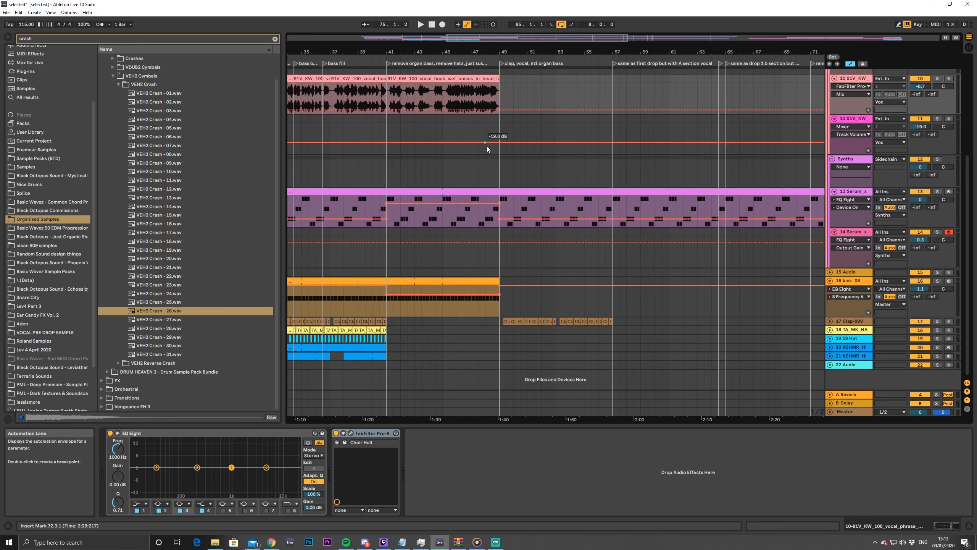
Check the vocal clips on track 10 and search all browser results for "91v"
scroll(484, 154, up, 2)
click(459, 103)
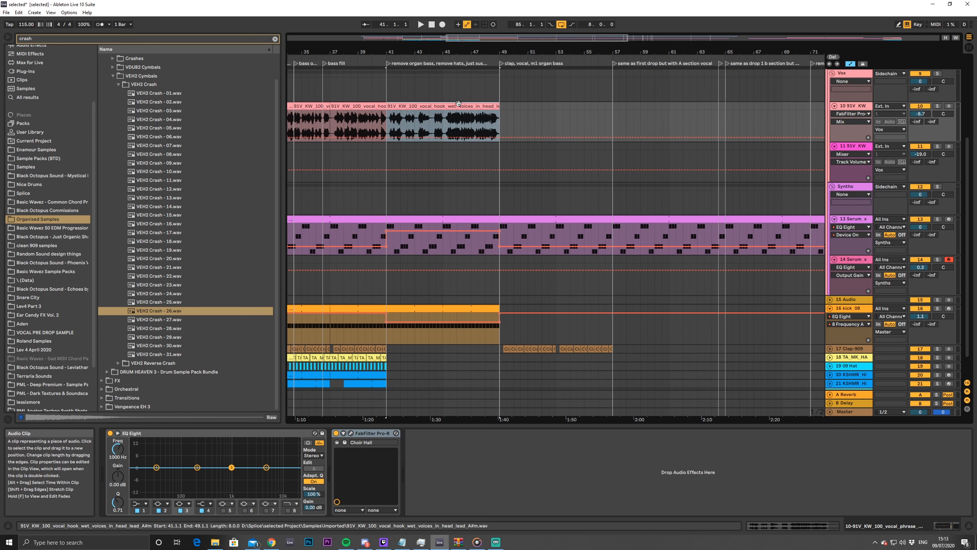
drag(544, 38, 546, 16)
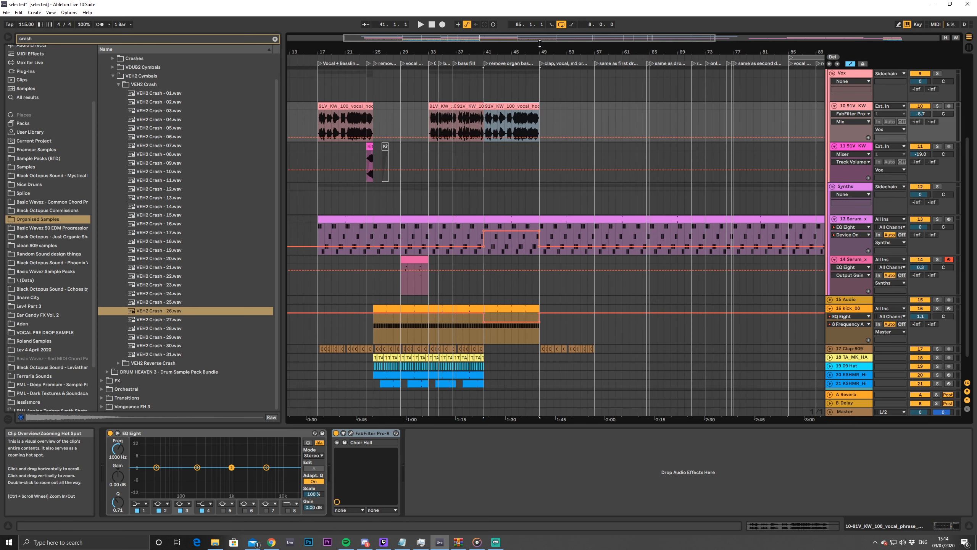
click(445, 105)
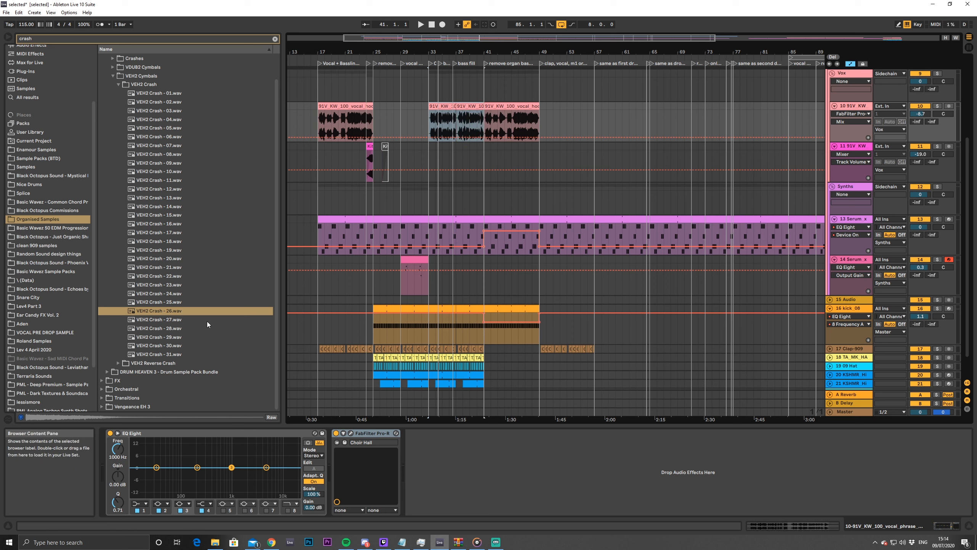
scroll(75, 307, down, 2)
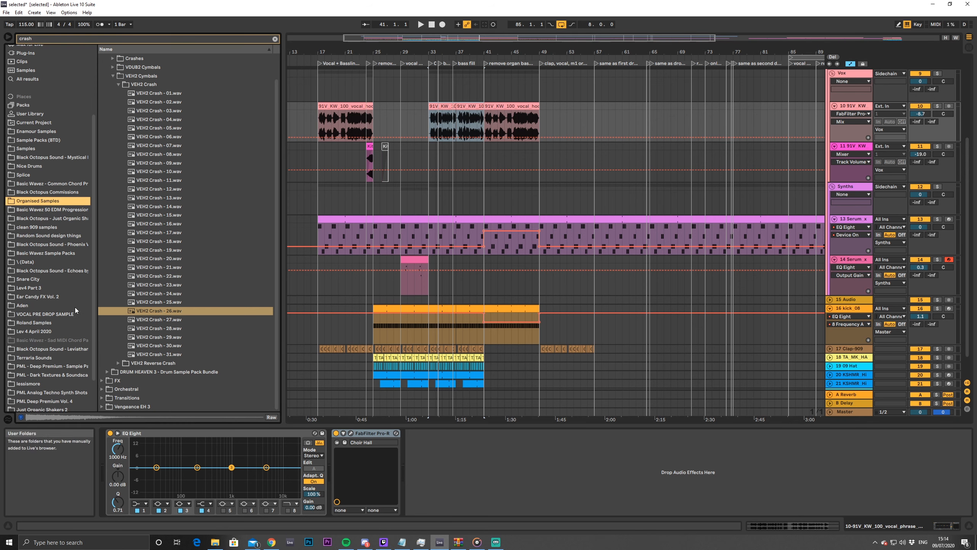
click(274, 39)
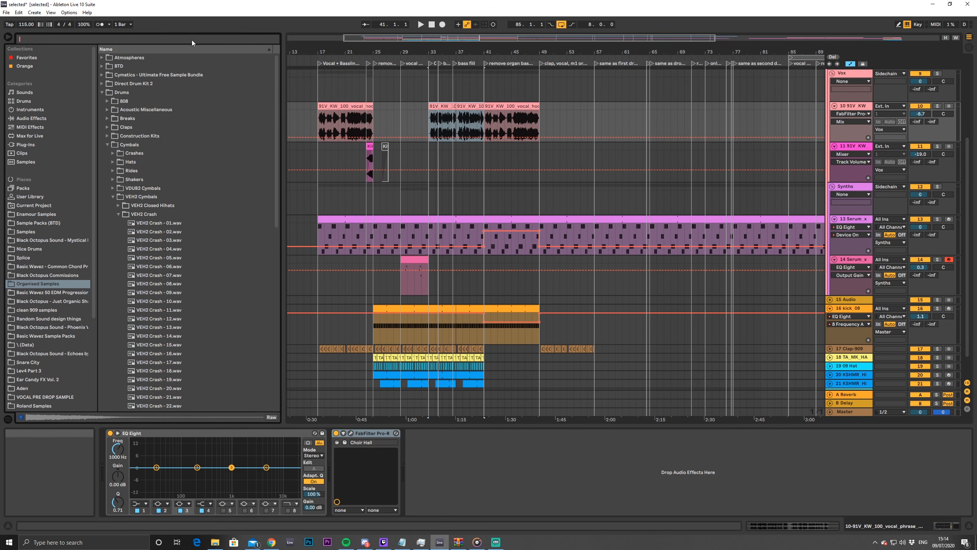
text(91v)
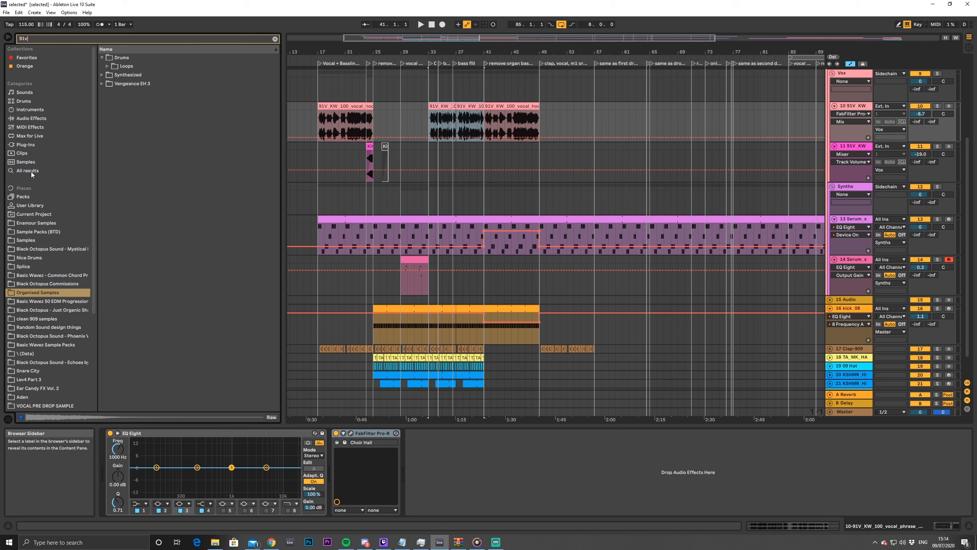
click(35, 172)
Audition the 91V_FF vocal samples, including take_u_there, the_drama, undercover and the dry all_i_want harmony
click(180, 101)
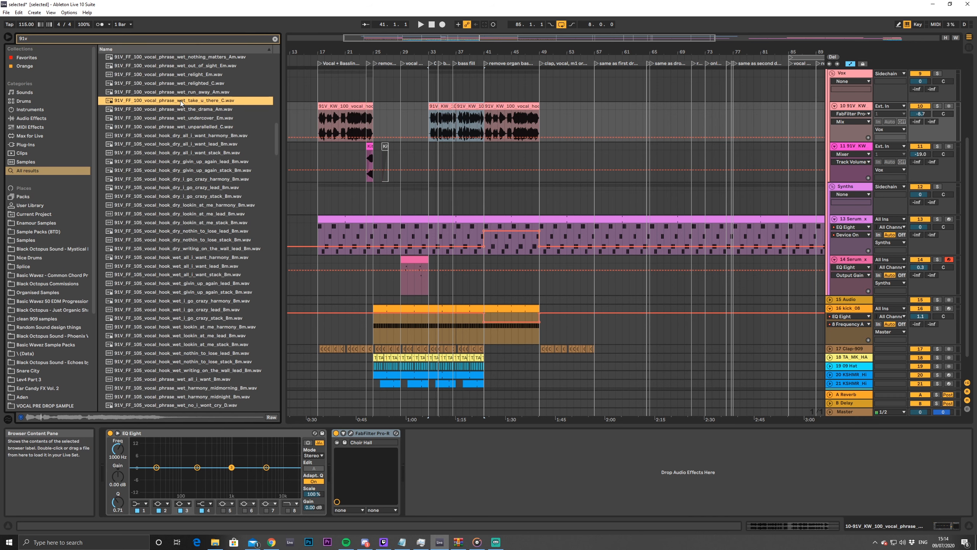
click(180, 111)
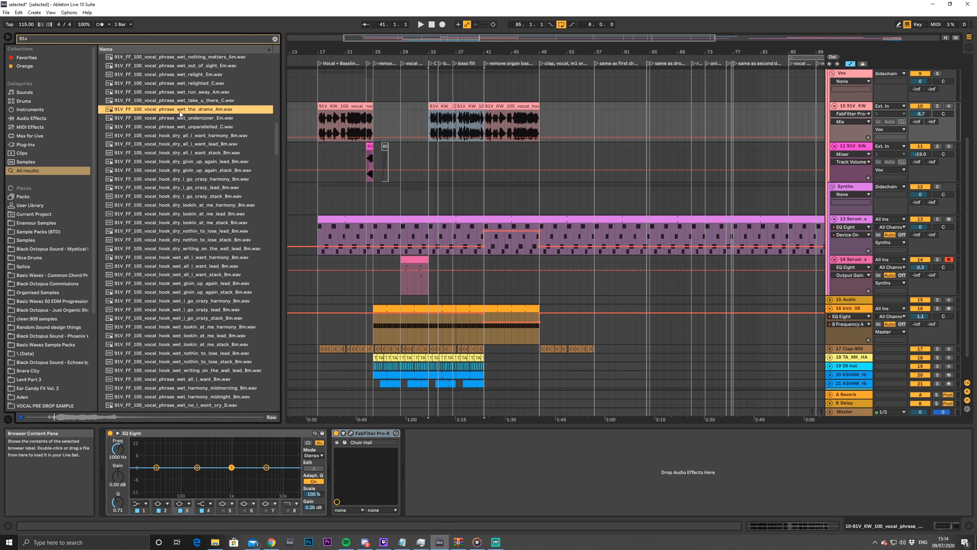
click(180, 118)
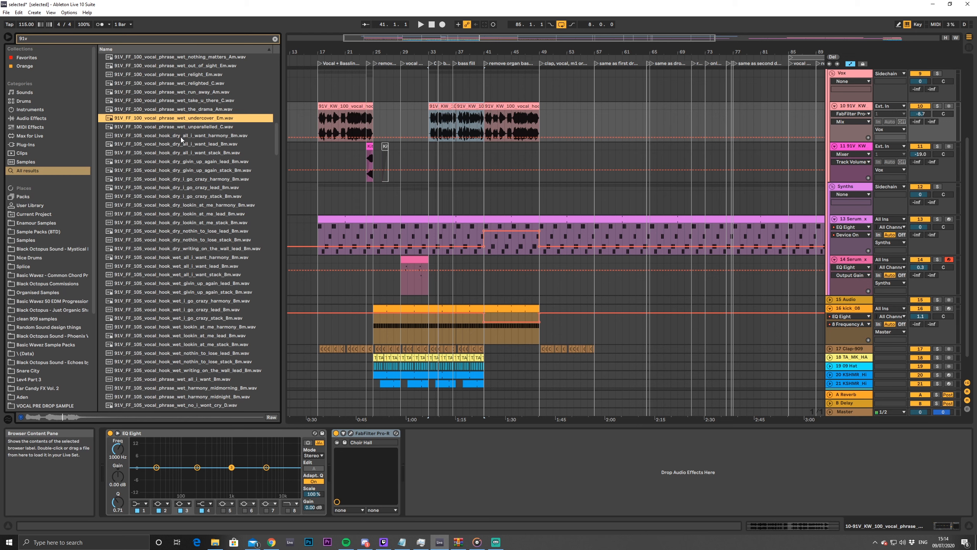
click(180, 136)
scroll(180, 174, down, 10)
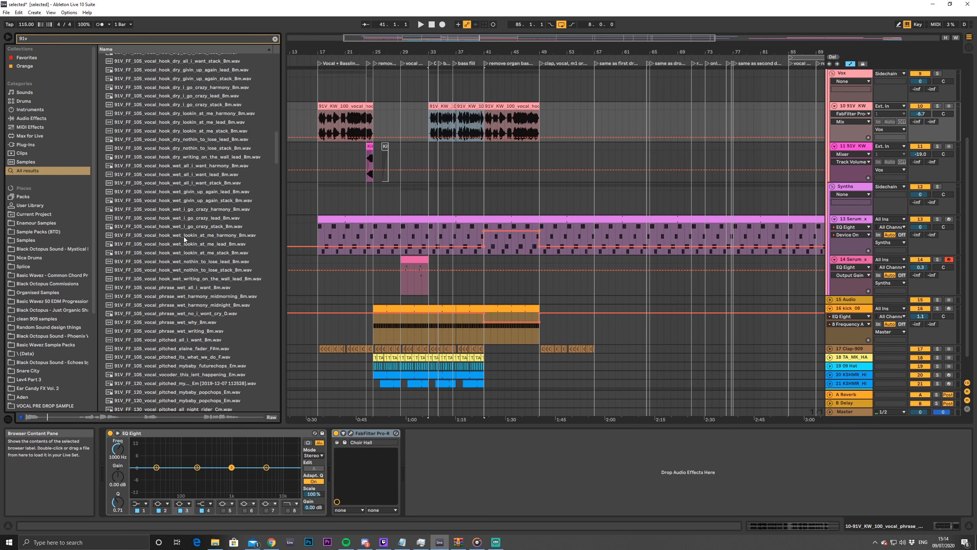
scroll(180, 273, up, 20)
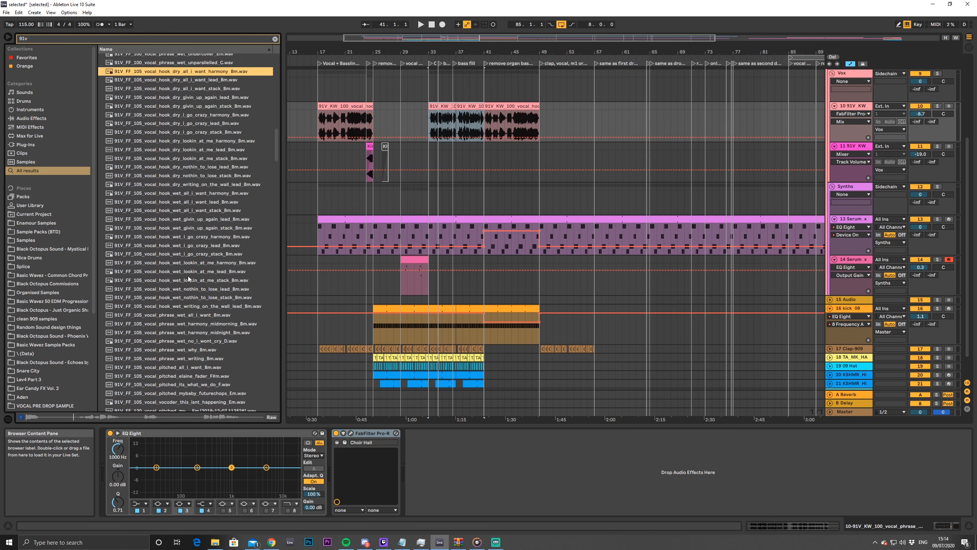
scroll(199, 254, up, 1)
Narrow the browser search to "91v kw a#" to find vocals from the same pack and key
drag(277, 114, 280, 70)
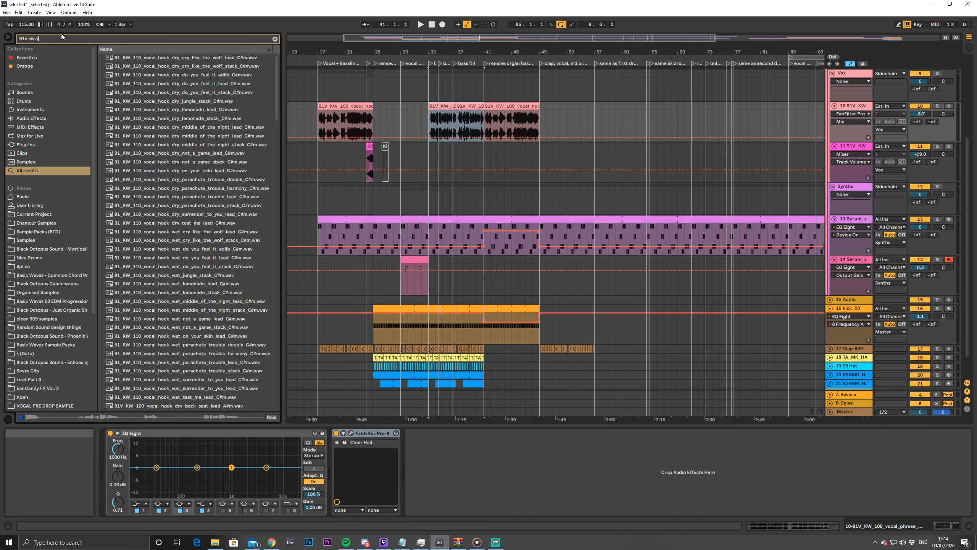
text(a)
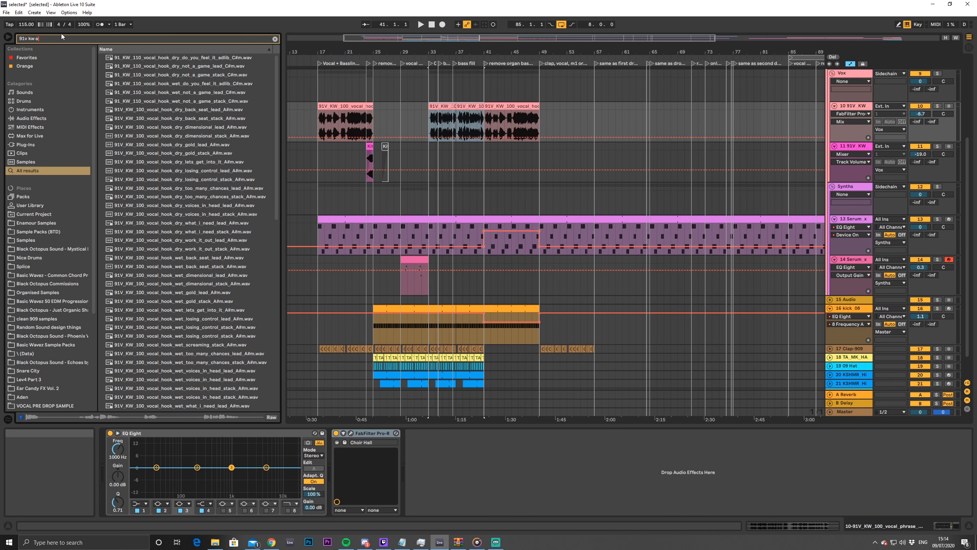
text(\)
key(BackSpace)
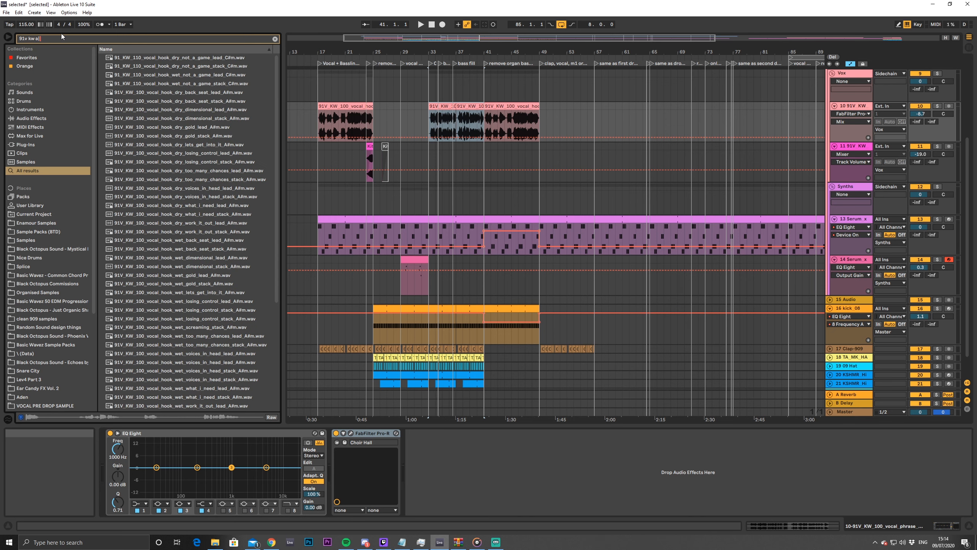
text(#)
Audition the "not a game" vocal hooks, then place 91_KW_110_vocal_hook_wet_not_a_game_lead_C#m at bar 49 on track 10 and open its clip settings
click(169, 58)
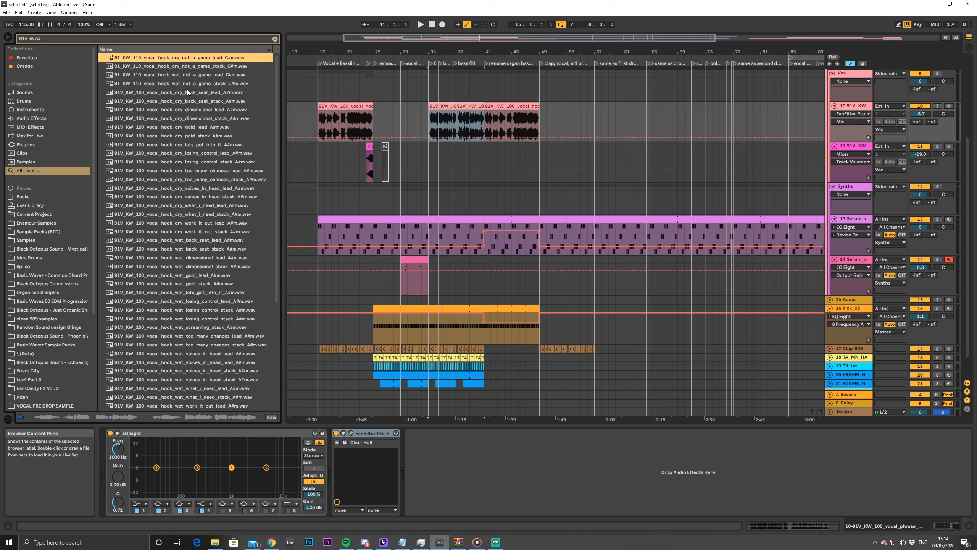
click(201, 67)
click(200, 75)
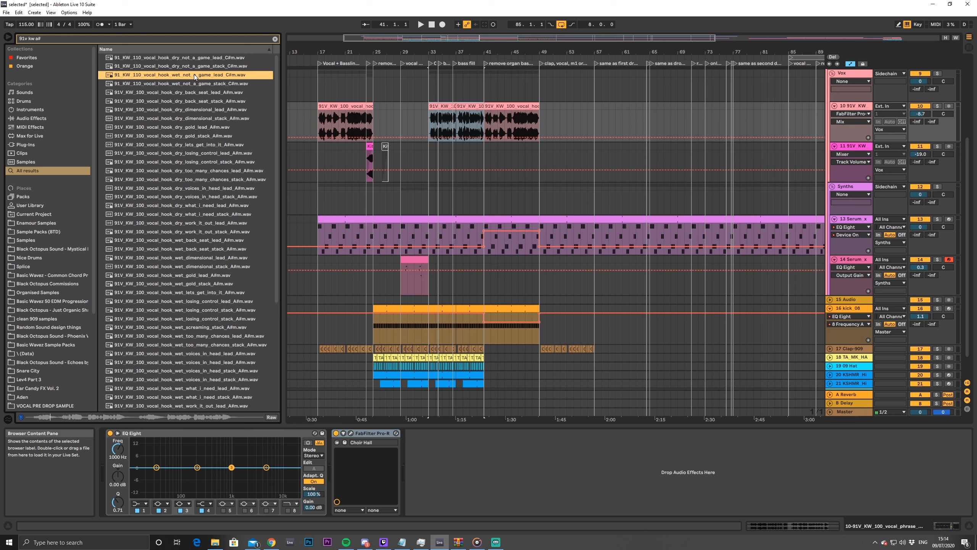
drag(193, 74, 540, 128)
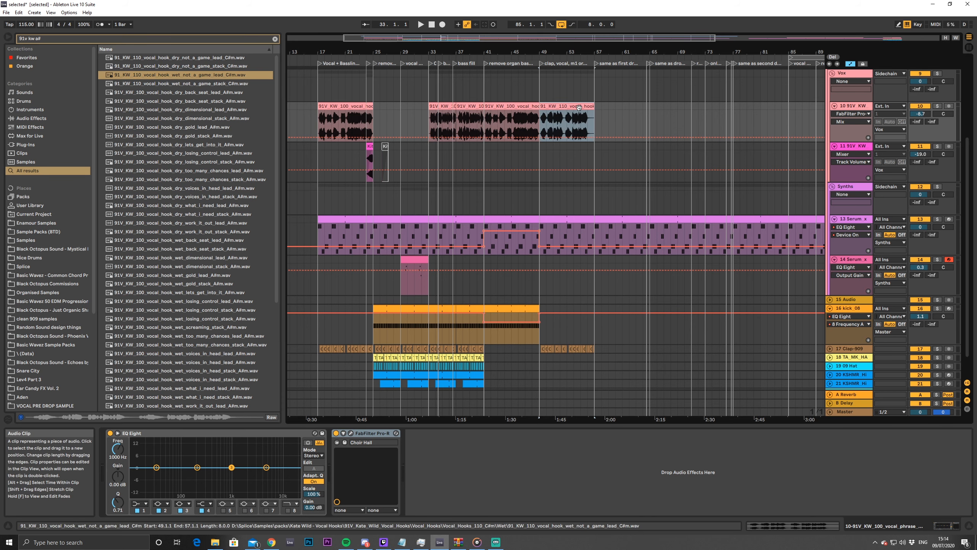
double_click(579, 108)
drag(557, 50, 548, 57)
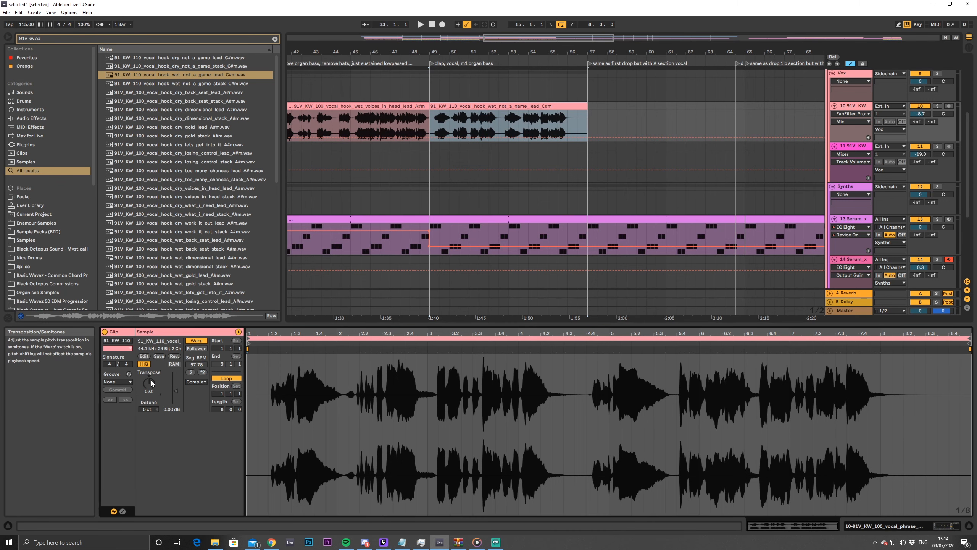
Reset the hook clip's warping to a segment tempo of 115 BPM, transpose it by -4 semitones and play it back
click(198, 341)
click(197, 341)
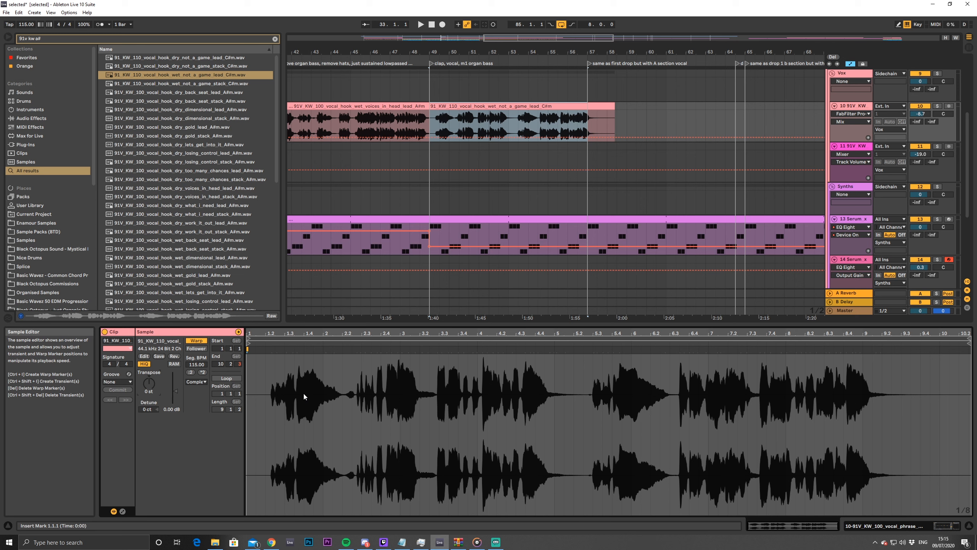
key(Down)
key(space)
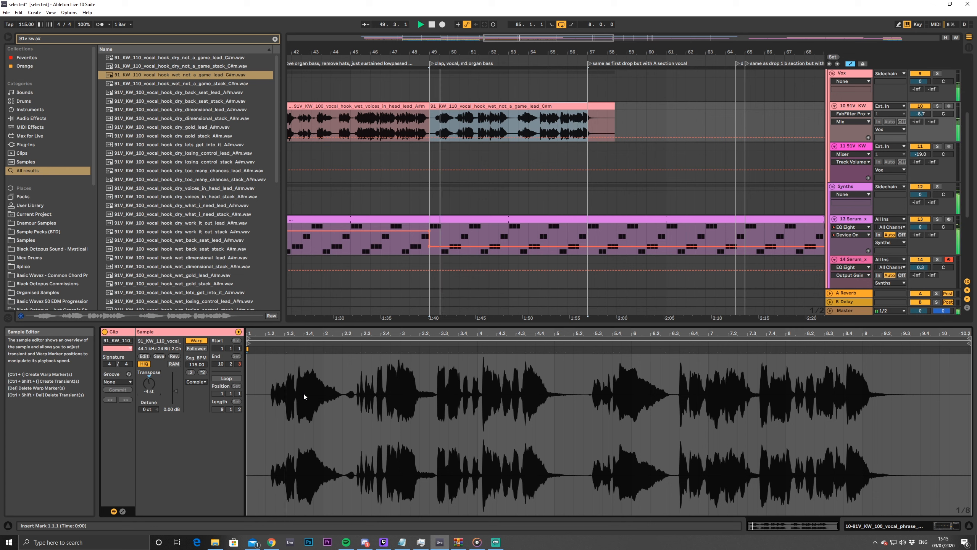
Switch the hook clip's warp mode to Complex Pro and lower its formants to 57.81
click(197, 382)
click(203, 422)
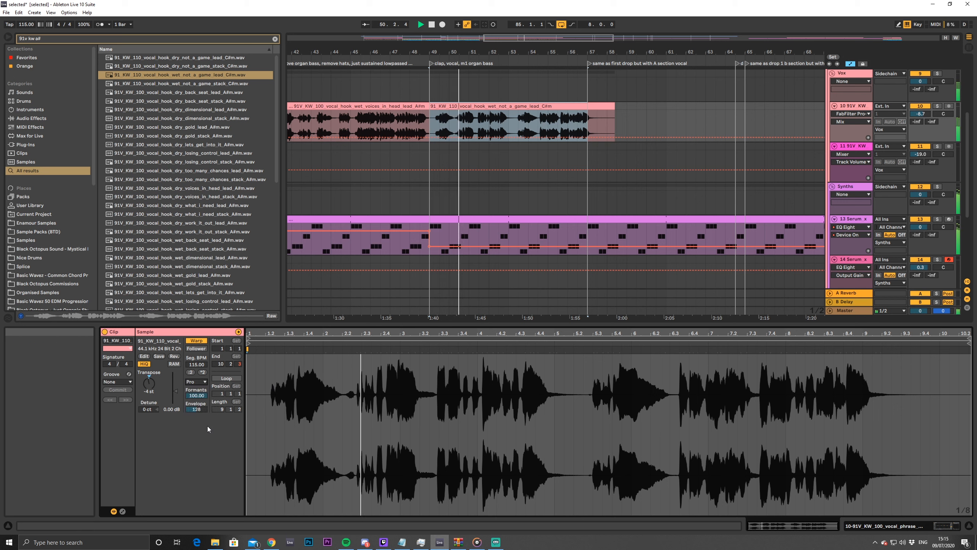
drag(199, 396, 199, 416)
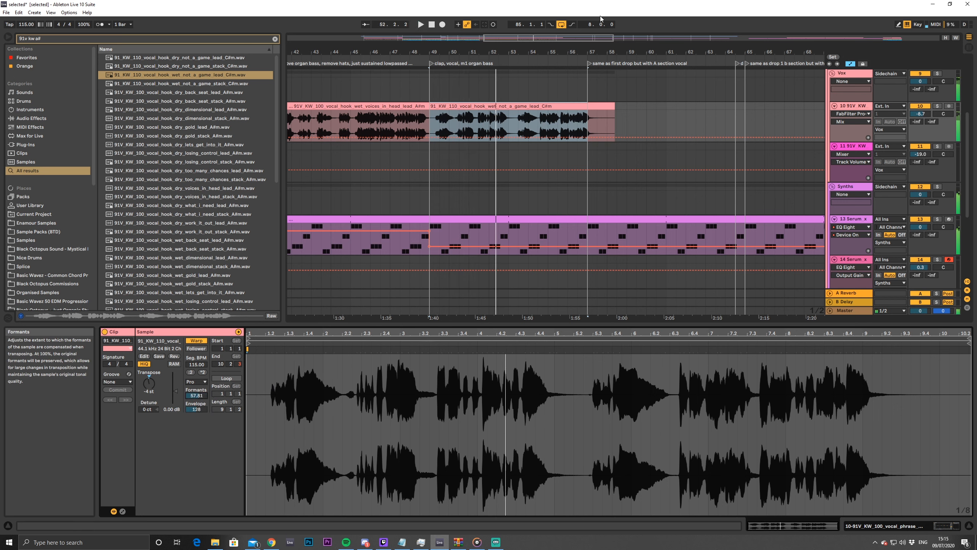
Set the hook clip's segment tempo to 110 BPM and listen to it against the arrangement
click(533, 106)
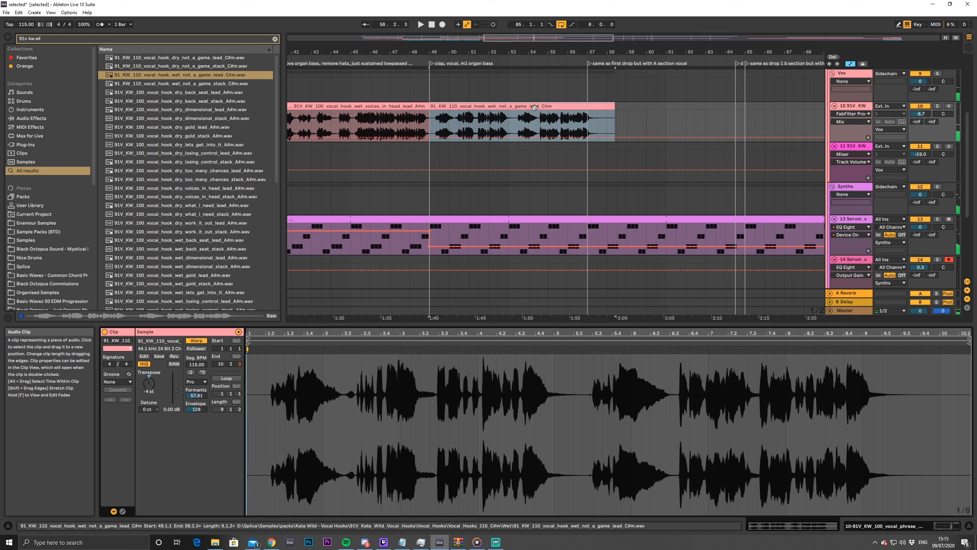
click(195, 364)
text(110)
key(Return)
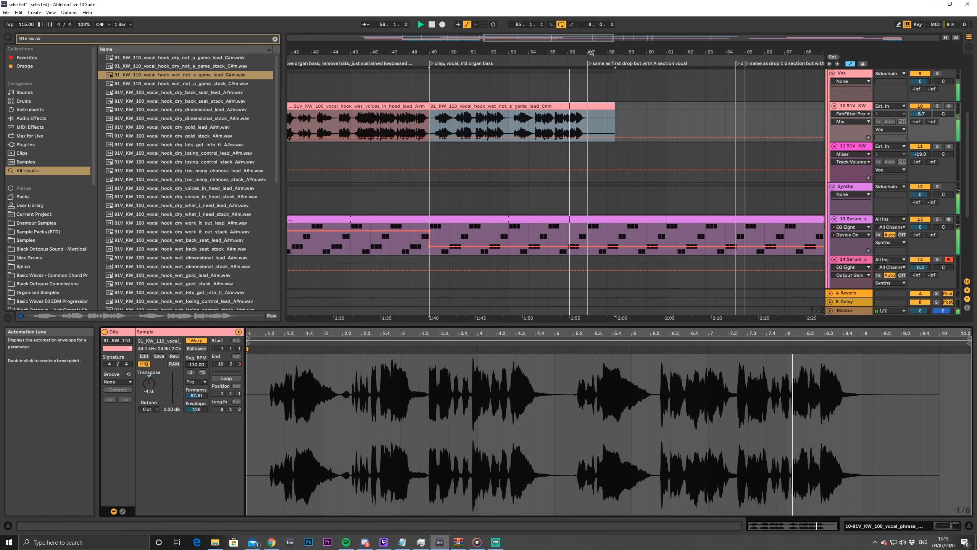
drag(545, 39, 487, 46)
key(space)
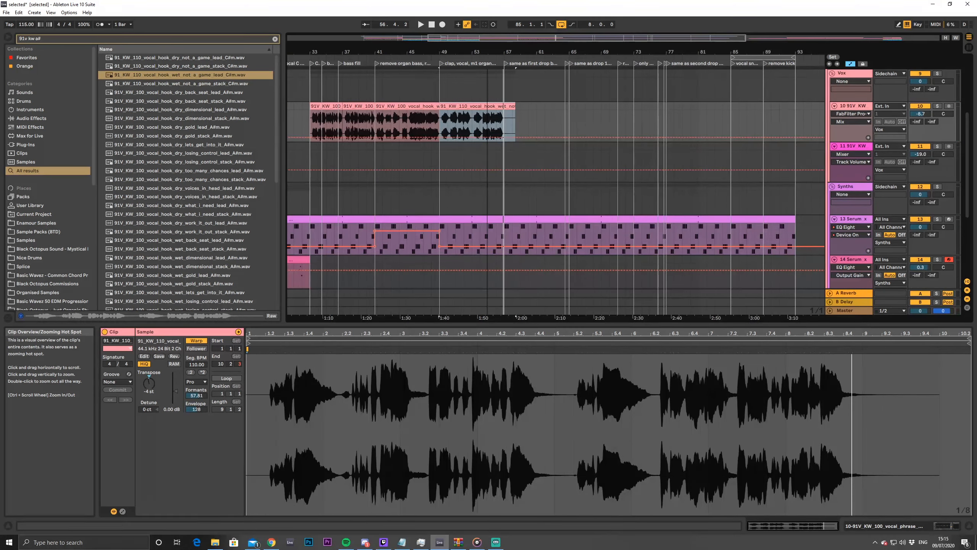
Copy the kick_08 section from bars 41 to 49 and paste it at bar 57 on track 16
scroll(471, 216, down, 5)
click(413, 187)
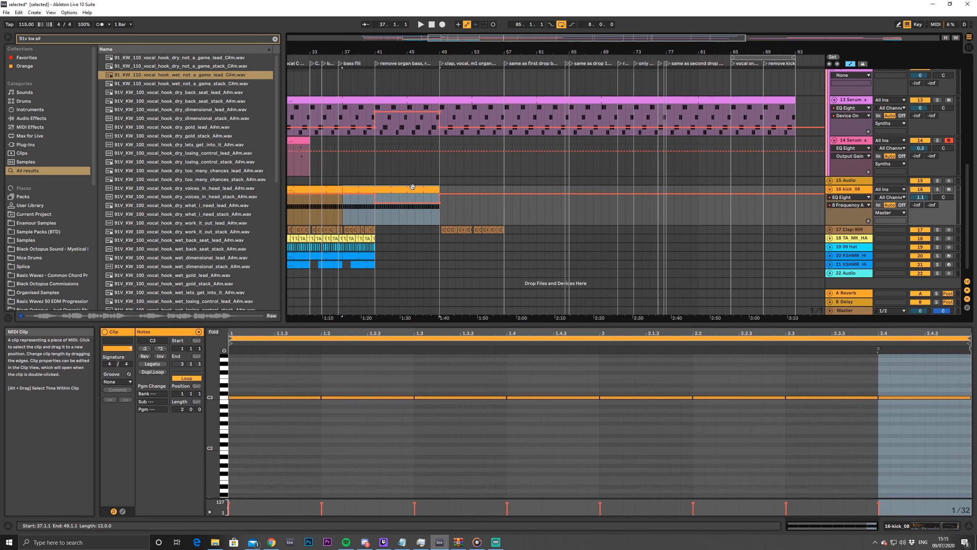
click(438, 221)
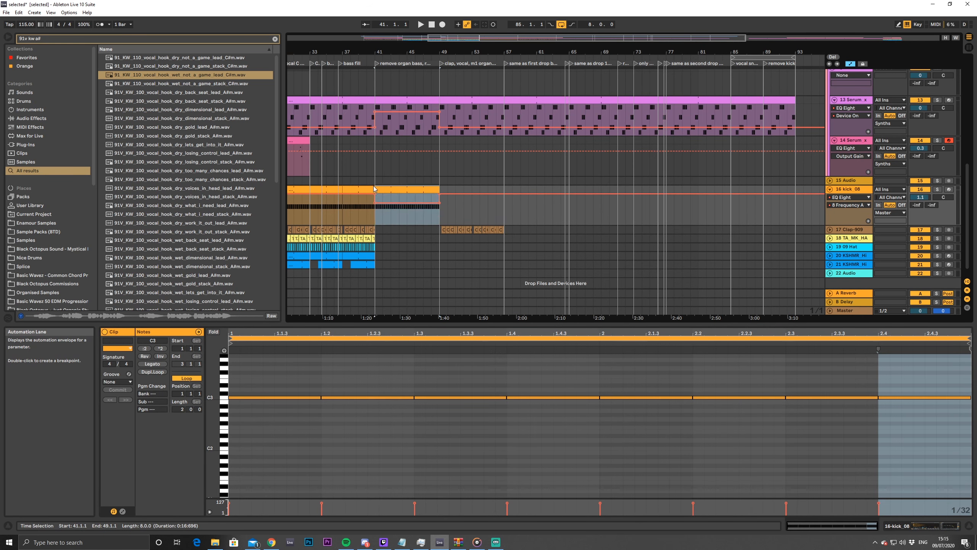
click(505, 210)
key(ctrl+v)
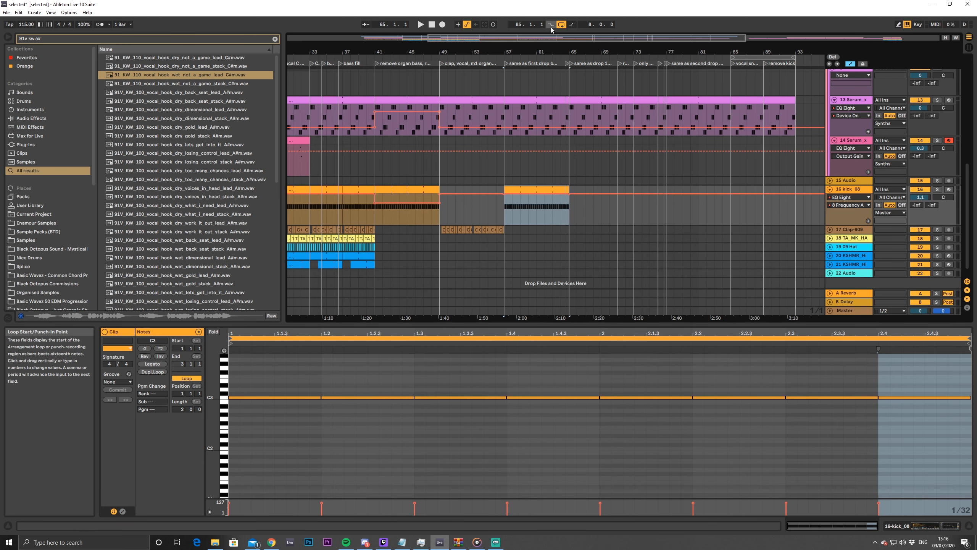
Paste a copy of the bar 17 vocal clip at bar 57 on track 10 and play the lead-in to it
drag(563, 38, 471, 32)
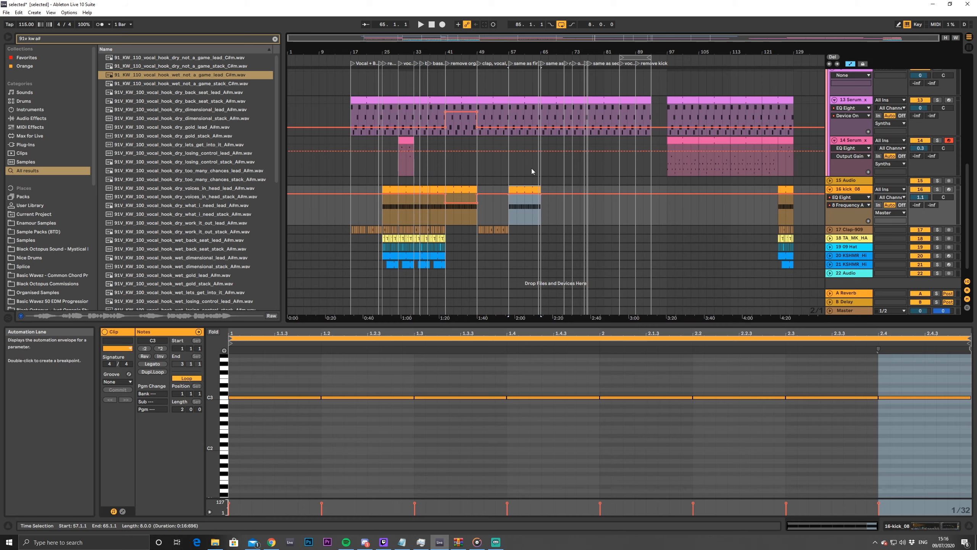
scroll(532, 168, up, 5)
click(368, 109)
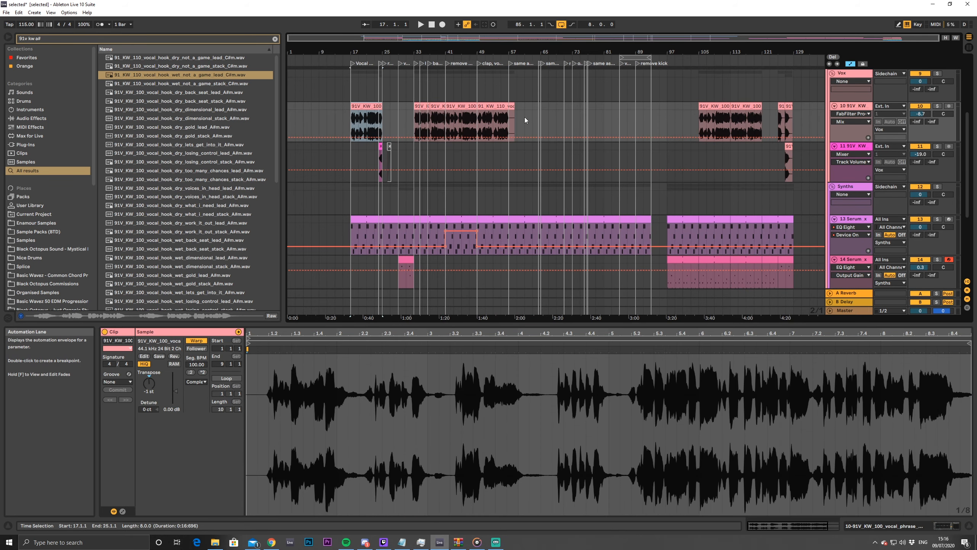
click(511, 117)
key(ctrl+v)
click(490, 121)
key(space)
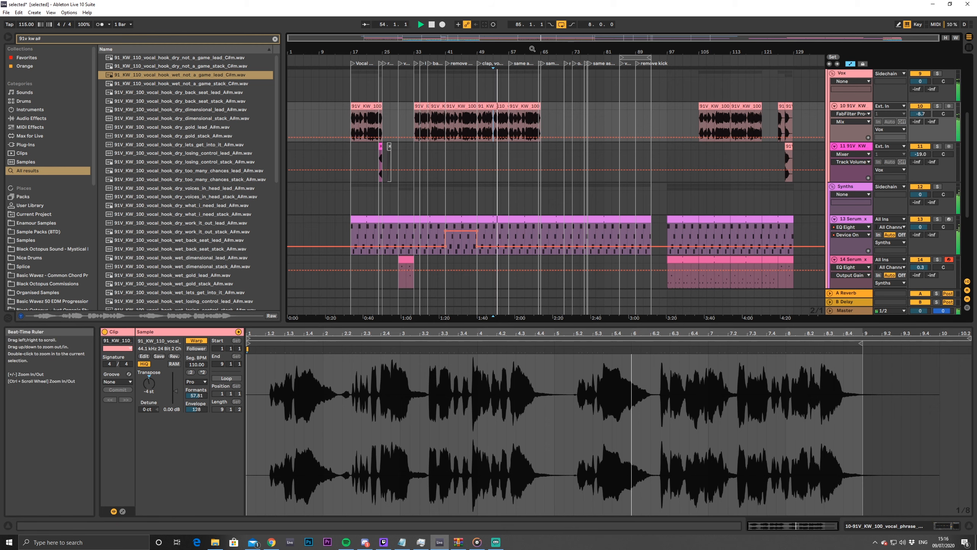
Try deactivating the "not a game" hook clip at bar 49, and undo both that and the vocal paste at bar 57
drag(543, 42, 543, 54)
drag(479, 54, 439, 76)
click(476, 108)
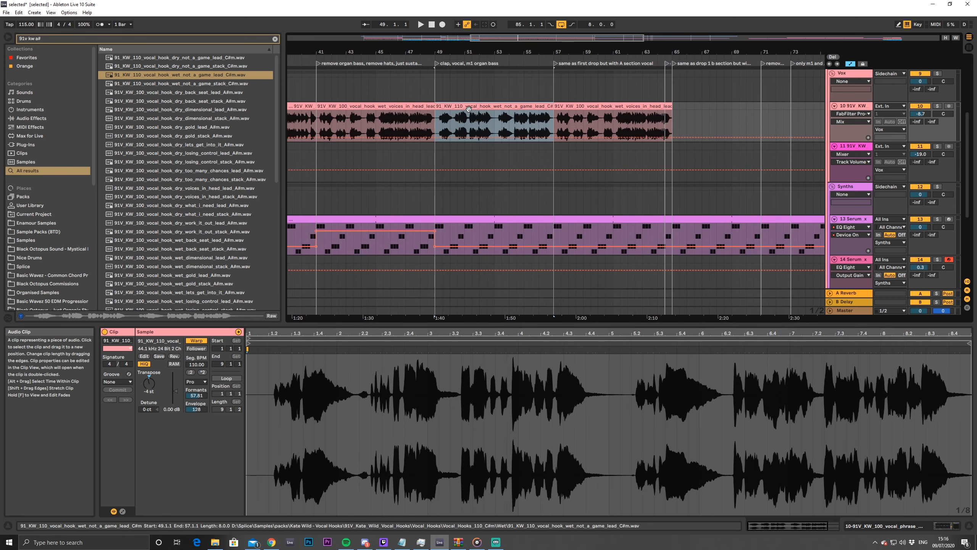
key(0)
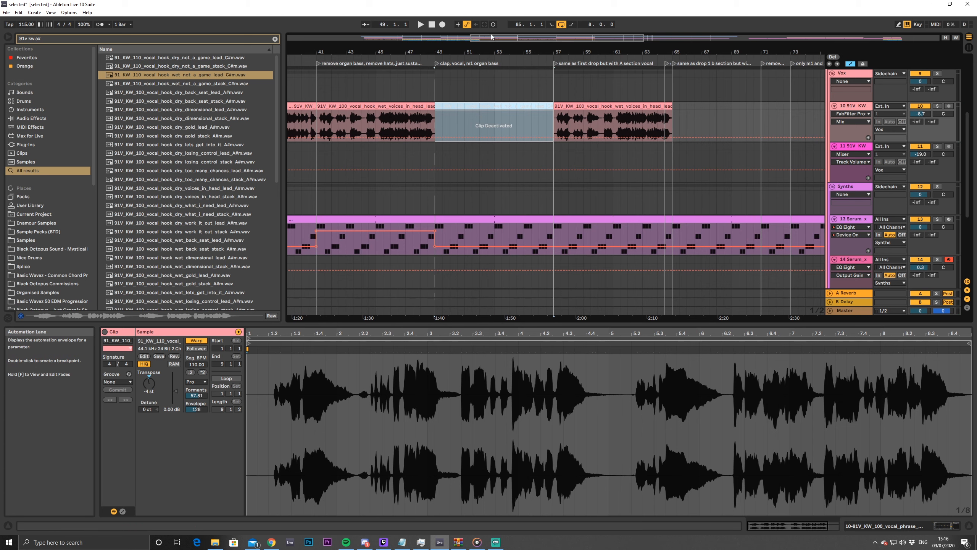
drag(486, 39, 485, 33)
key(ctrl+z)
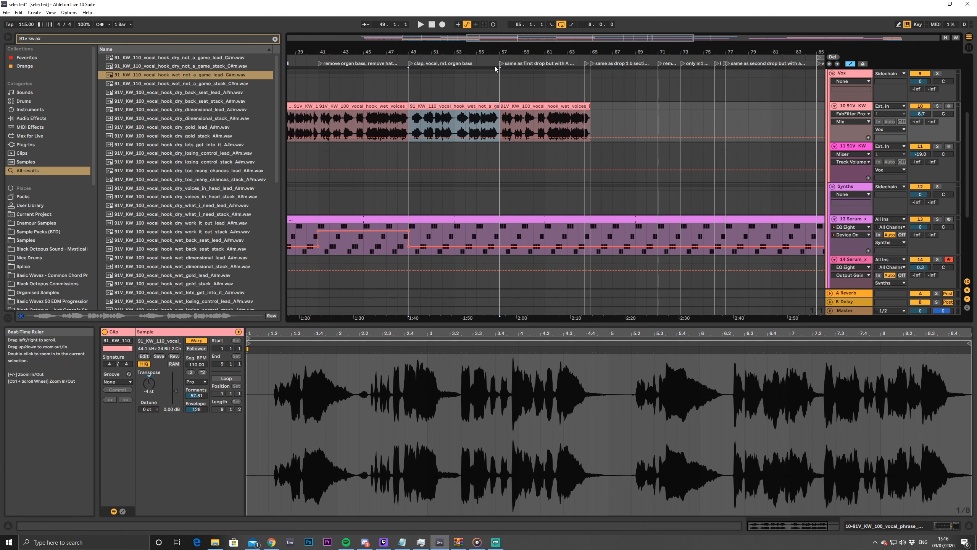
key(ctrl+z)
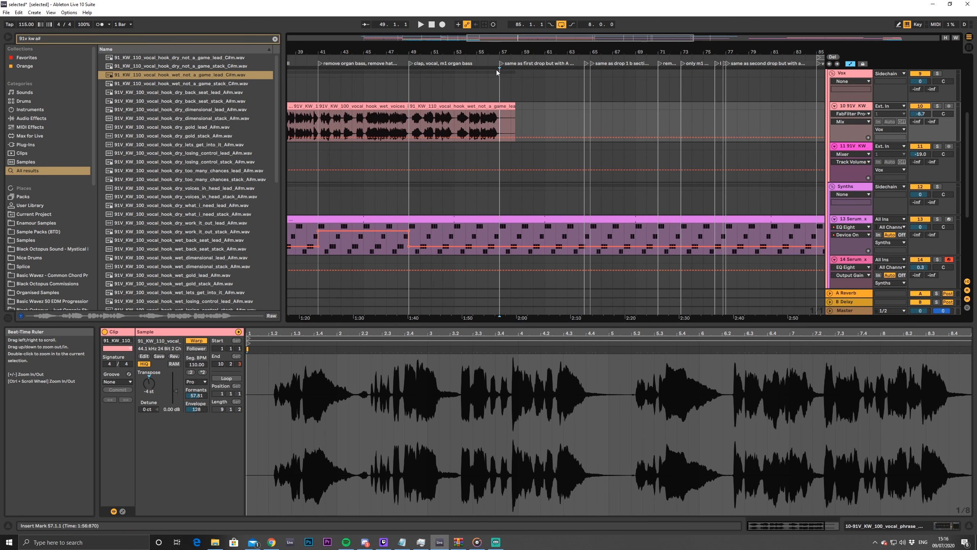
Copy the voices_in_head vocal clip from bar 17 and paste it at bar 57 on track 10
click(424, 106)
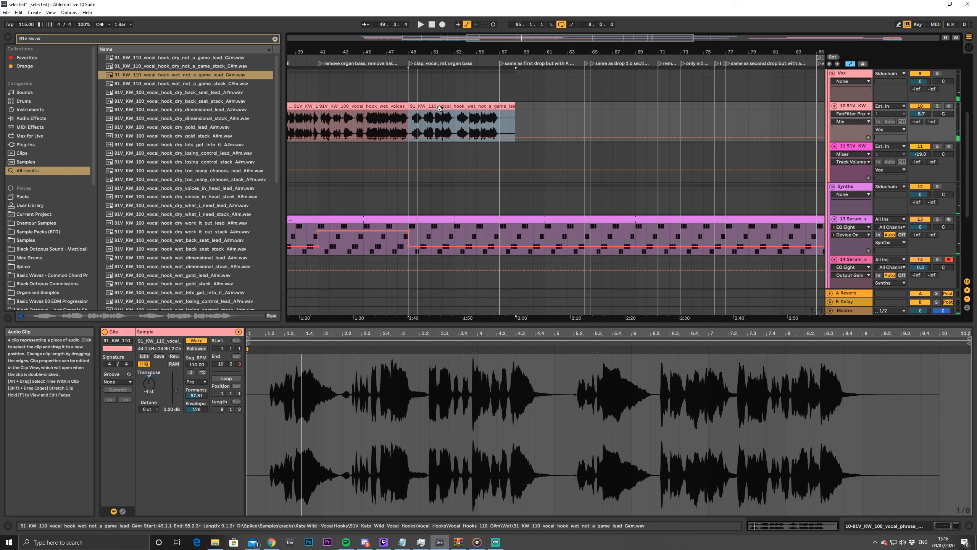
mouse_move(464, 39)
mouse_down()
mouse_move(478, 21)
mouse_move(468, 34)
mouse_up()
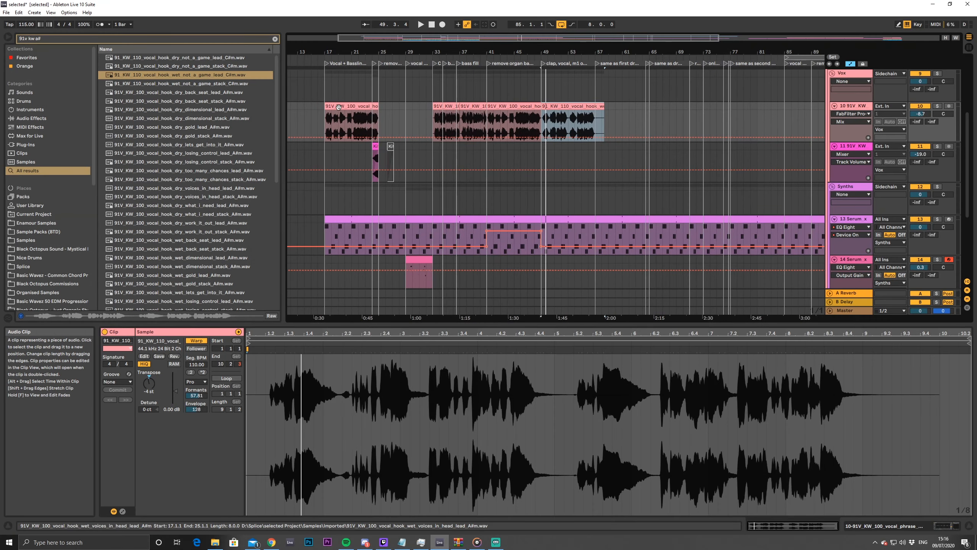
click(339, 107)
key(ctrl+c)
click(598, 109)
key(ctrl+v)
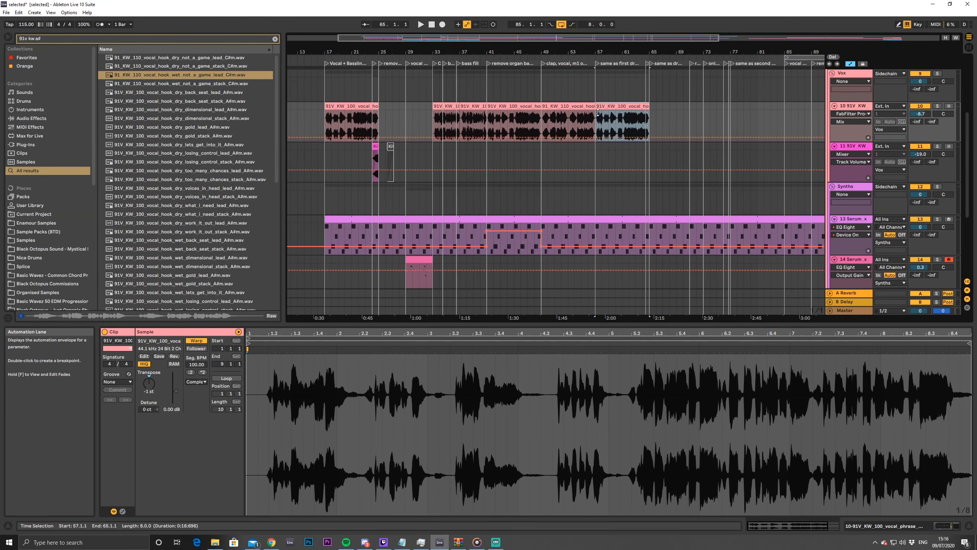
Play from bar 56 to check the transition from the hook into the pasted vocal
click(585, 125)
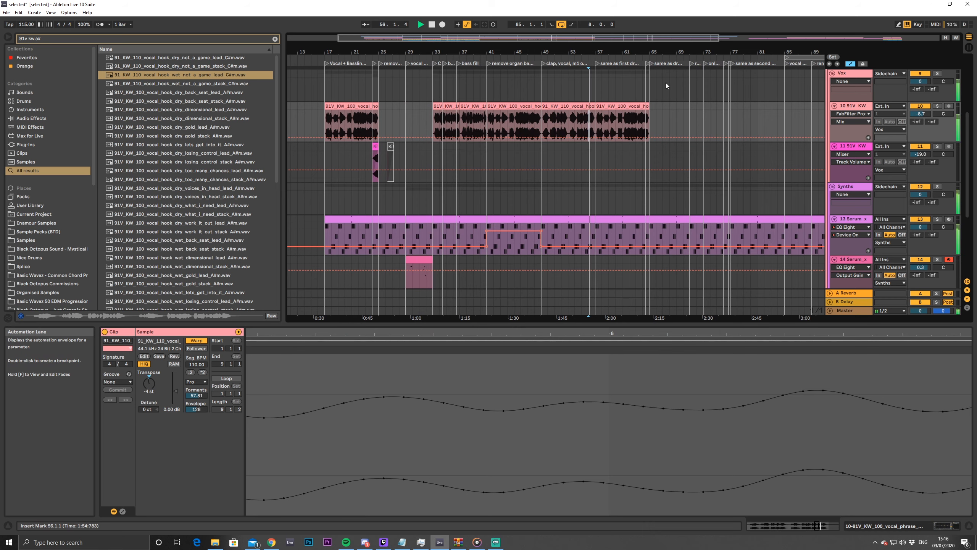
drag(664, 52, 778, 119)
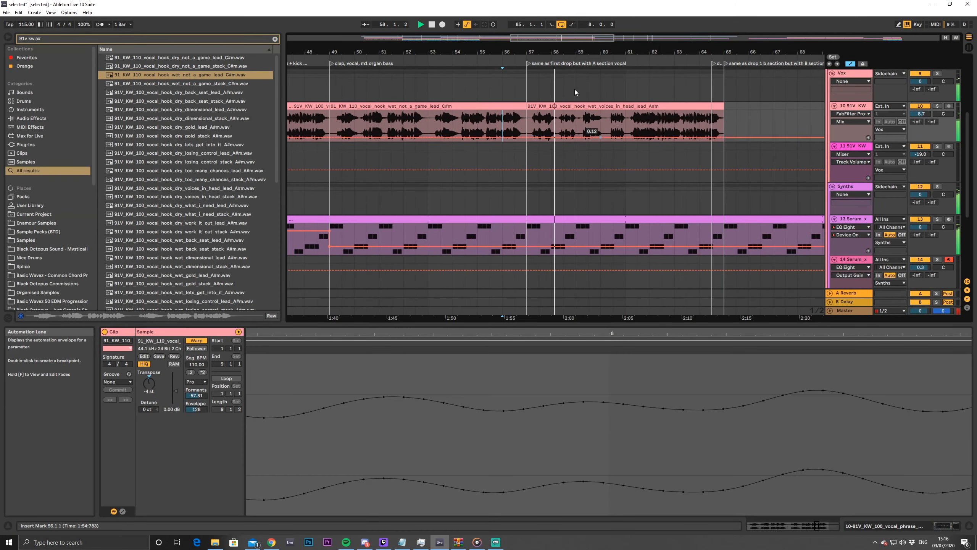
drag(523, 52, 277, 54)
key(space)
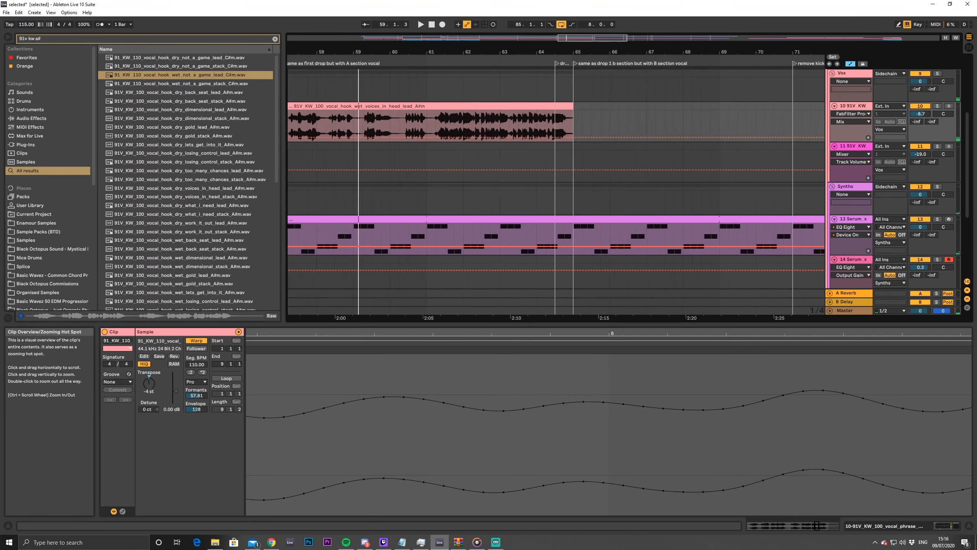
Copy the clap, hat and percussion clips of bars 25 to 41 to bar 57, and duplicate the kick across bars 65 to 73
drag(571, 52, 554, 10)
scroll(526, 155, down, 3)
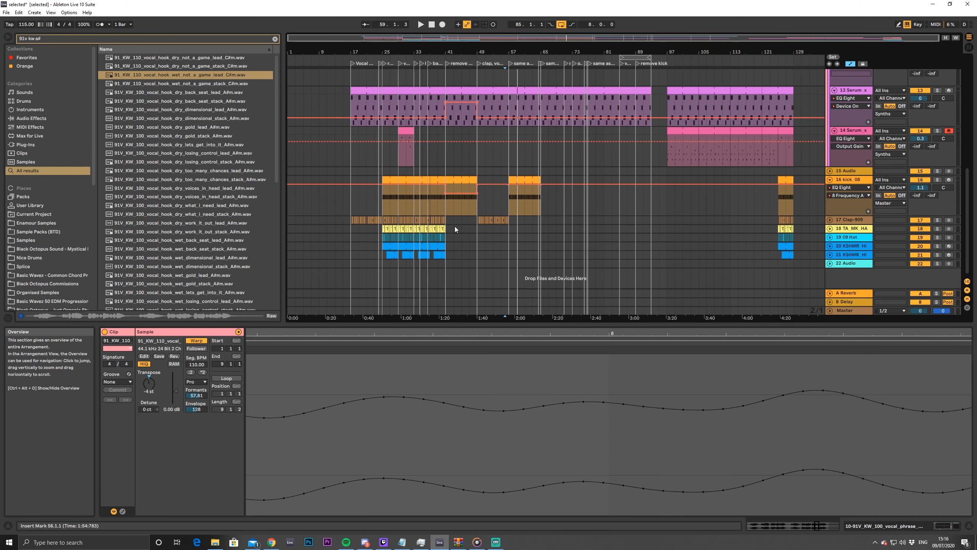
drag(446, 219, 383, 261)
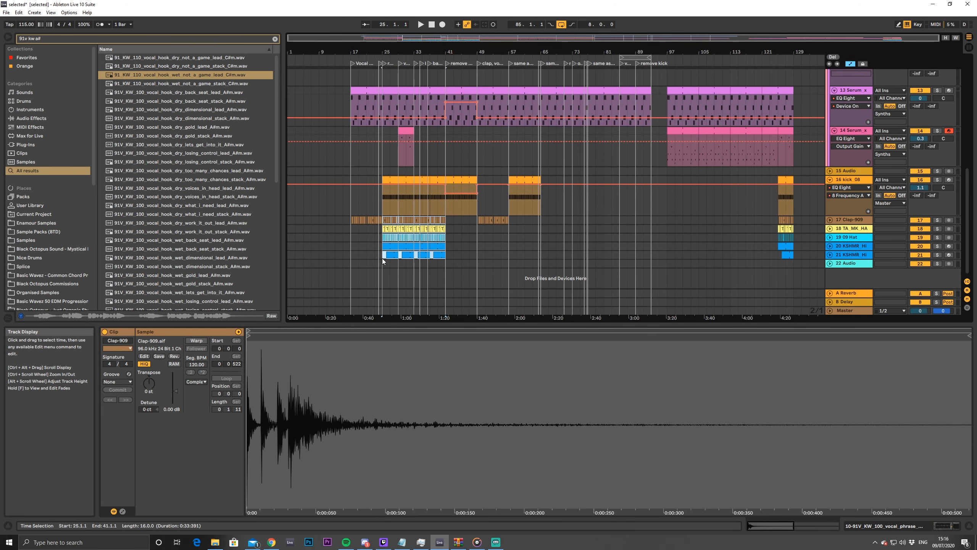
key(ctrl+c)
click(511, 221)
key(ctrl+v)
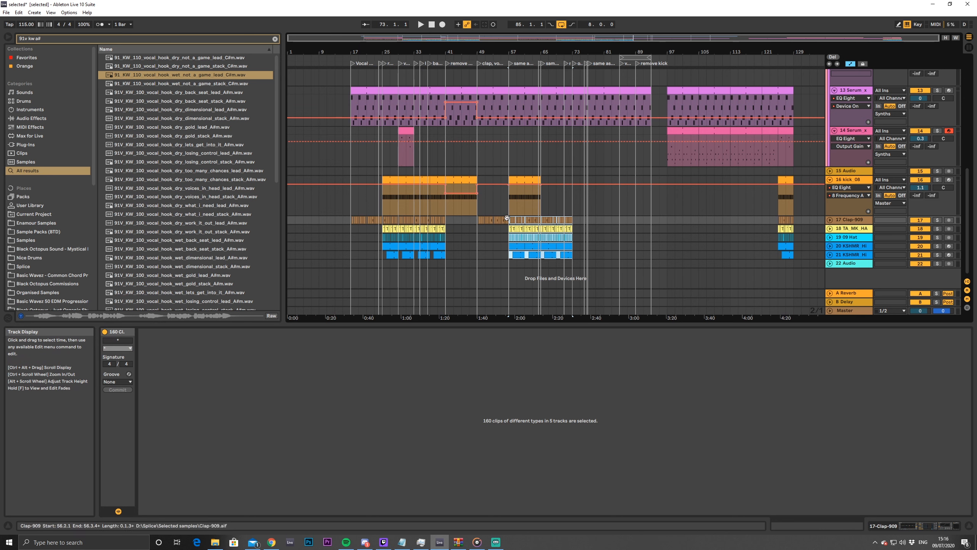
click(524, 180)
key(ctrl+d)
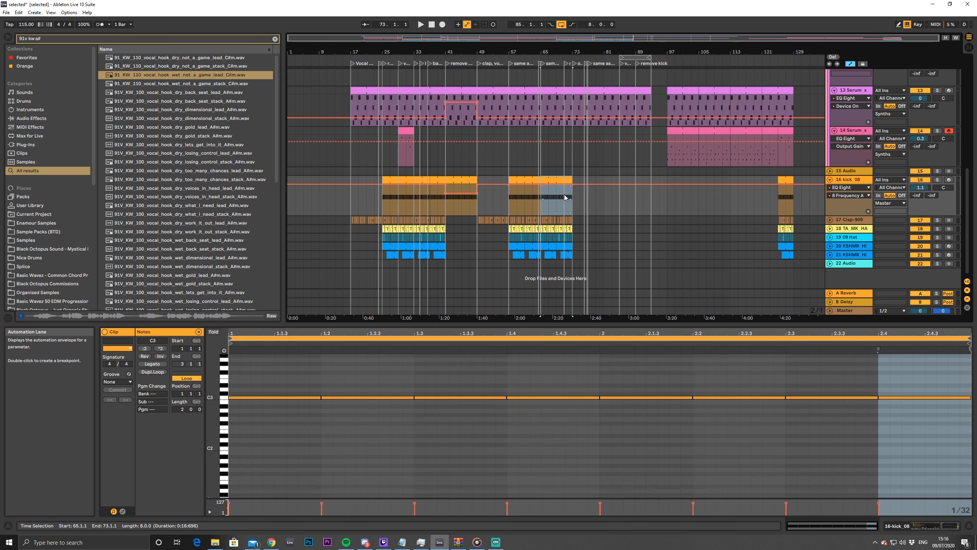
Play back the start of the rebuilt drop from bar 57, and again from the bars leading into it at bar 55
click(513, 207)
key(space)
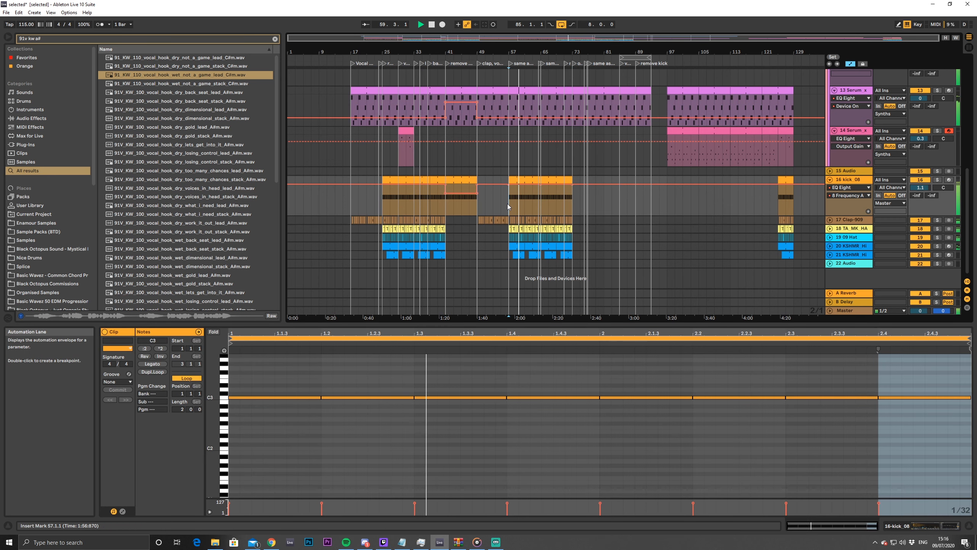
click(500, 201)
key(space)
key(space)
drag(502, 52, 502, 78)
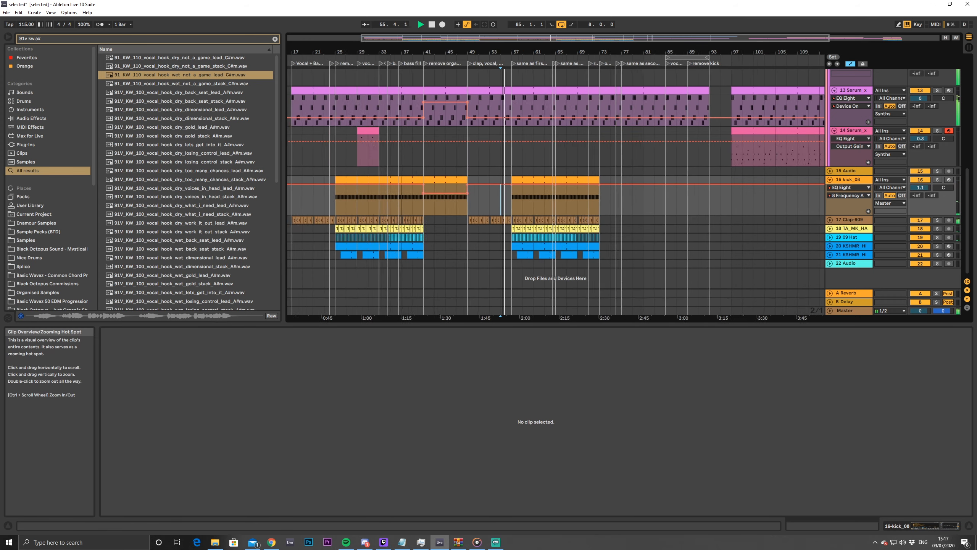
drag(550, 39, 549, 43)
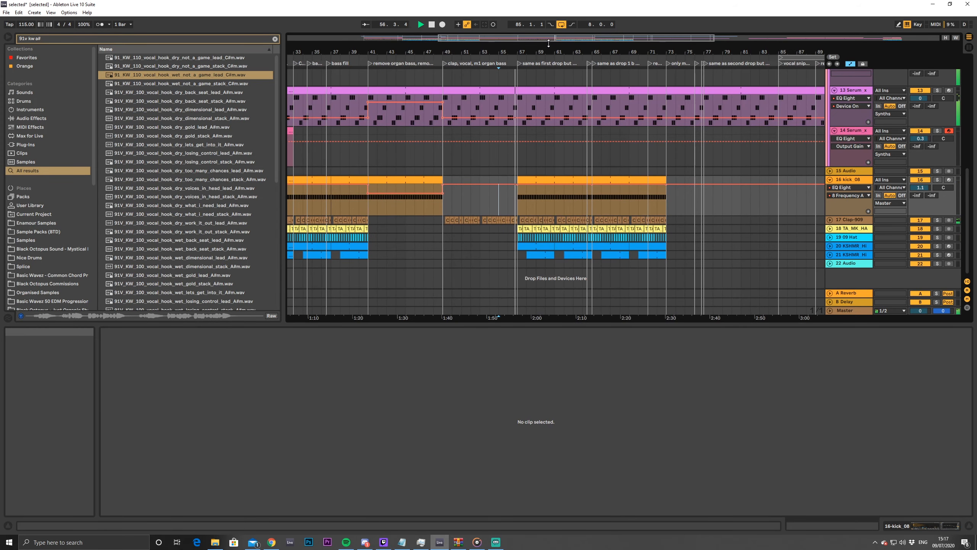
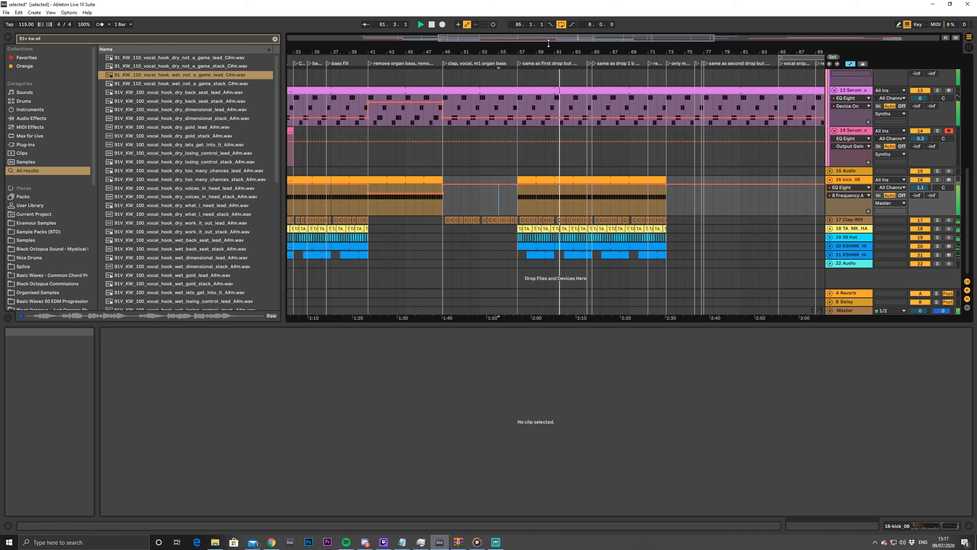
Copy the track 14 Serum clip from bar 29 to bar 65, keeping the original in place
drag(583, 41, 612, 25)
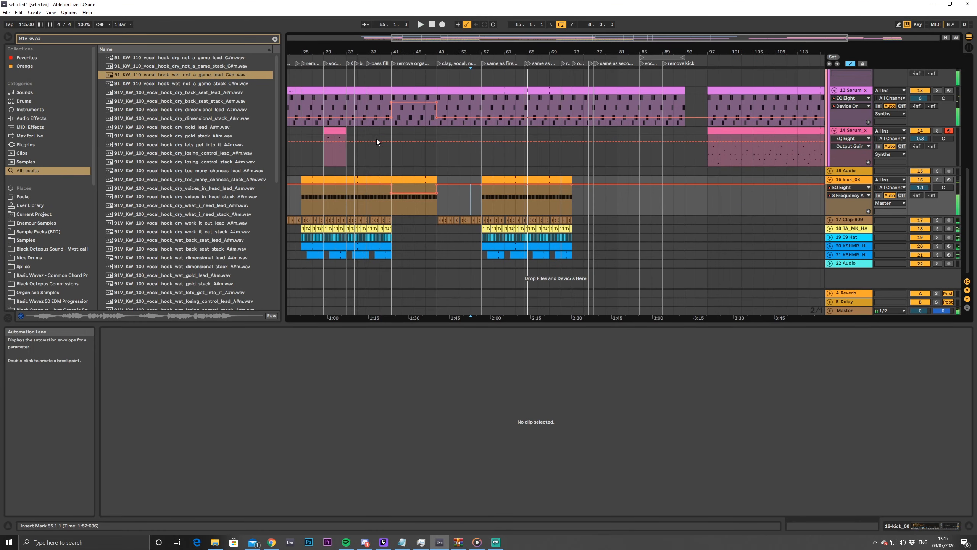
drag(341, 141, 544, 141)
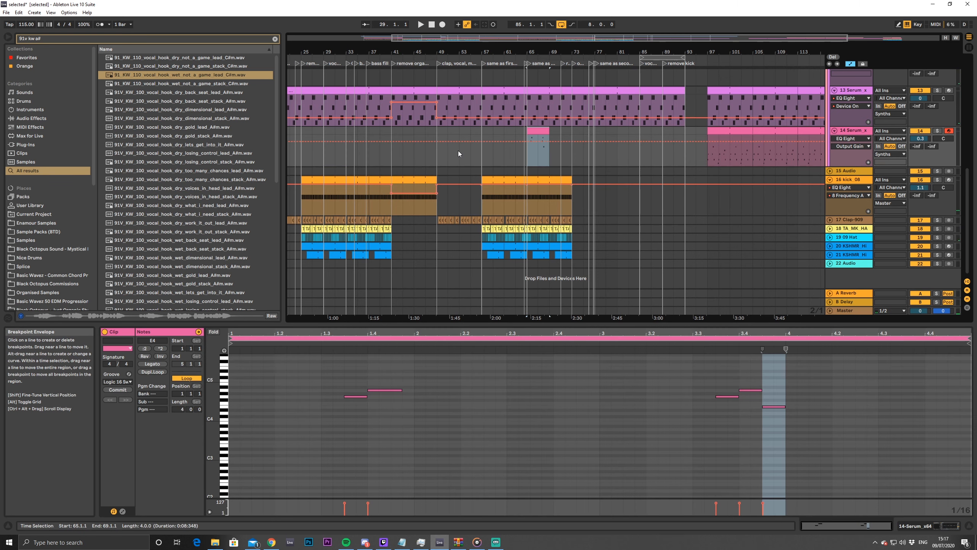
key(ctrl+z)
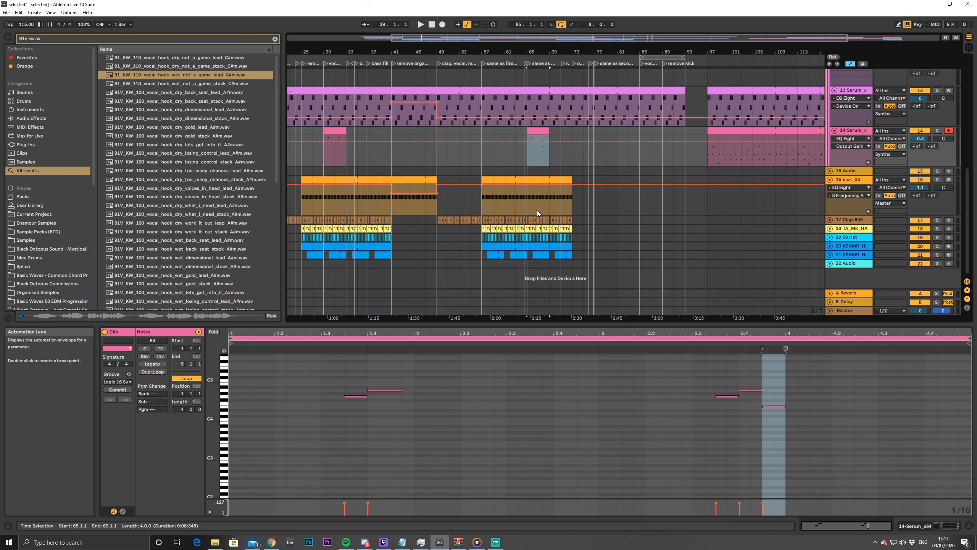
scroll(573, 195, up, 3)
scroll(328, 131, up, 5)
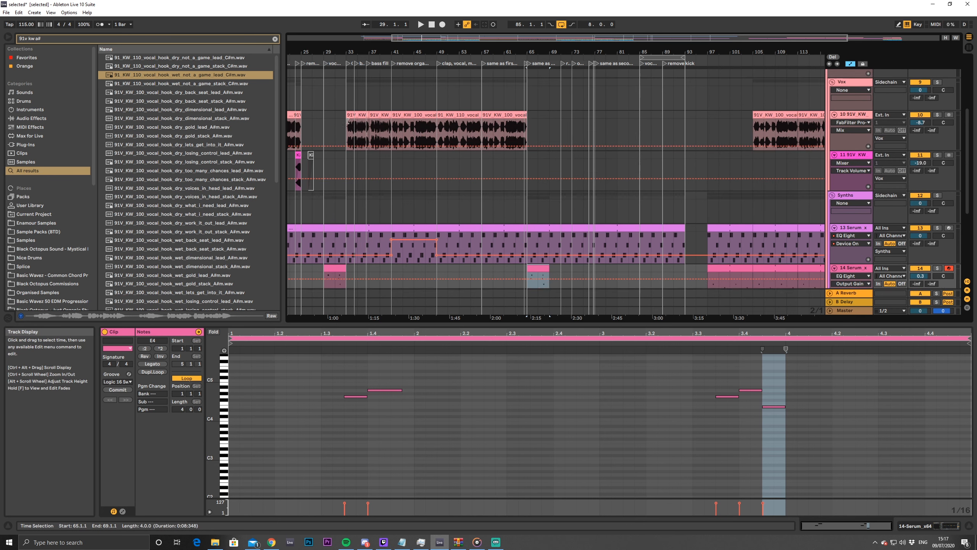
Look over the vocal, synth and drum tracks across the whole arrangement for parts to reuse in the section at bar 65
drag(520, 38, 520, 24)
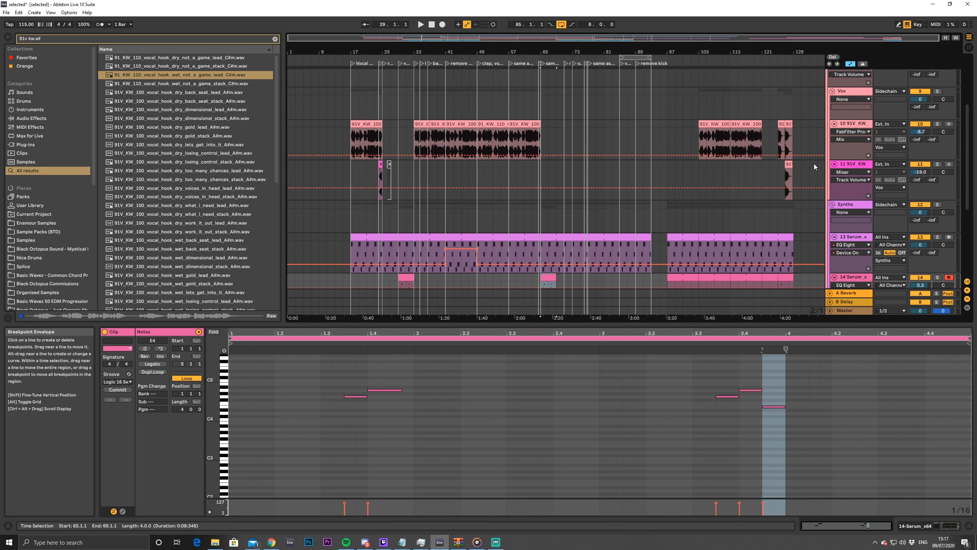
click(775, 135)
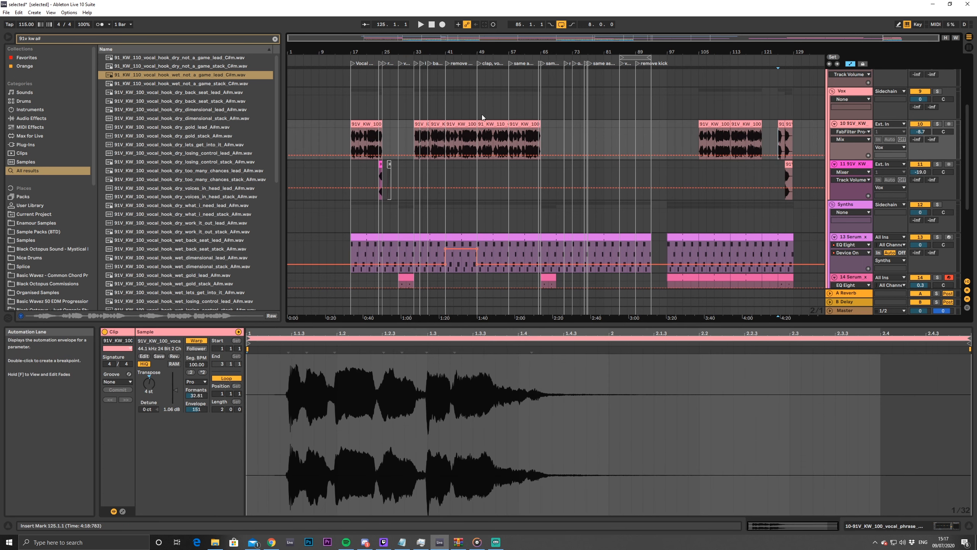
scroll(548, 196, down, 4)
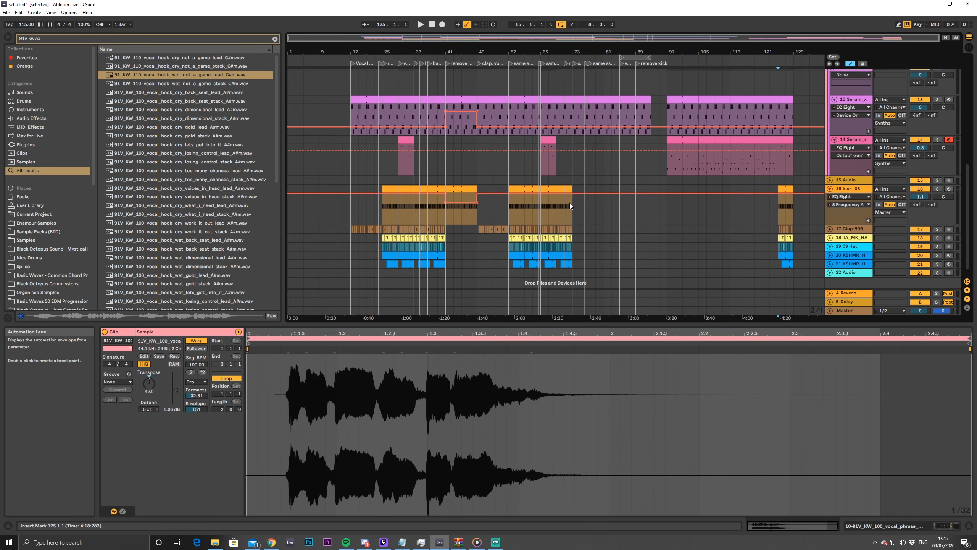
scroll(569, 203, up, 5)
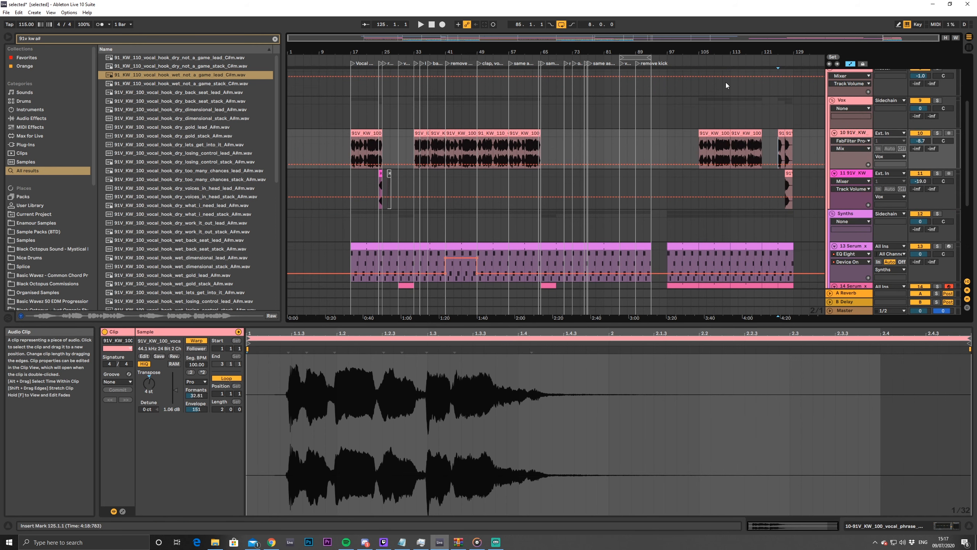
scroll(415, 183, down, 4)
scroll(416, 170, down, 4)
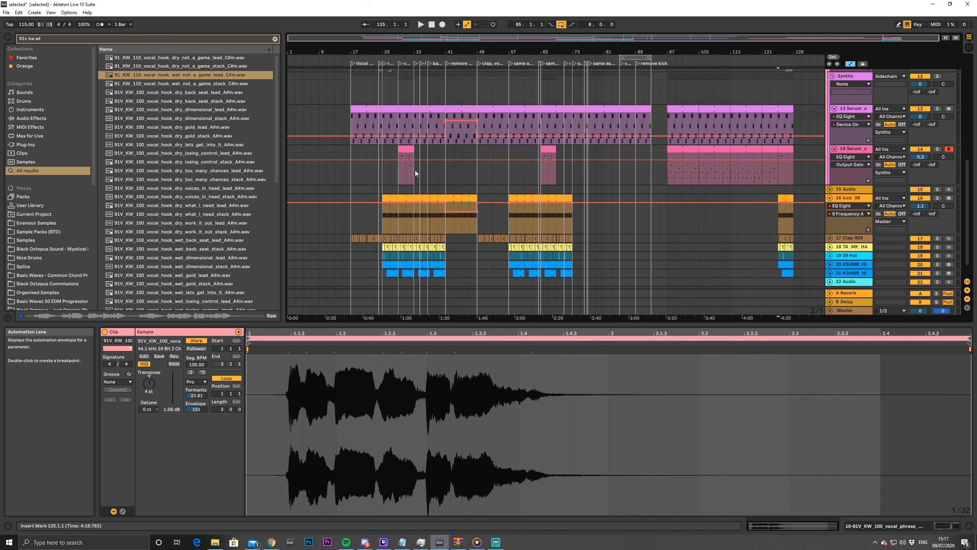
scroll(418, 173, up, 4)
scroll(460, 193, down, 4)
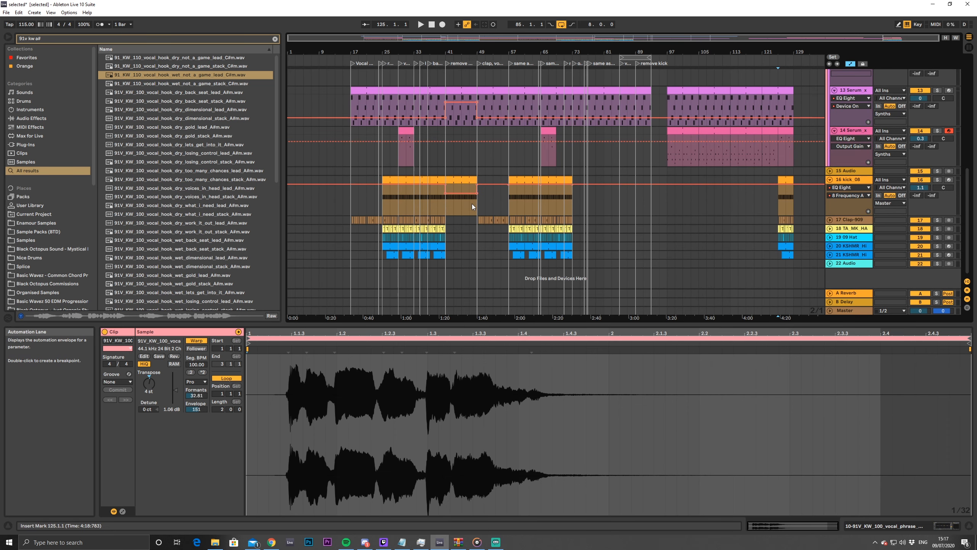
scroll(472, 203, up, 4)
scroll(470, 205, up, 5)
scroll(562, 230, down, 3)
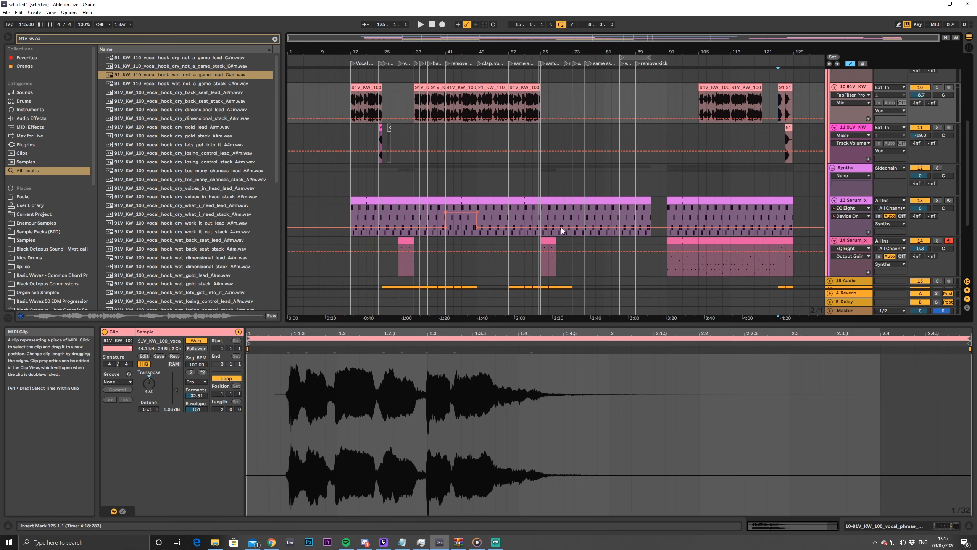
Play from bar 63 and duplicate the track 14 Serum clip to fill bars 69 to 73
click(531, 104)
key(space)
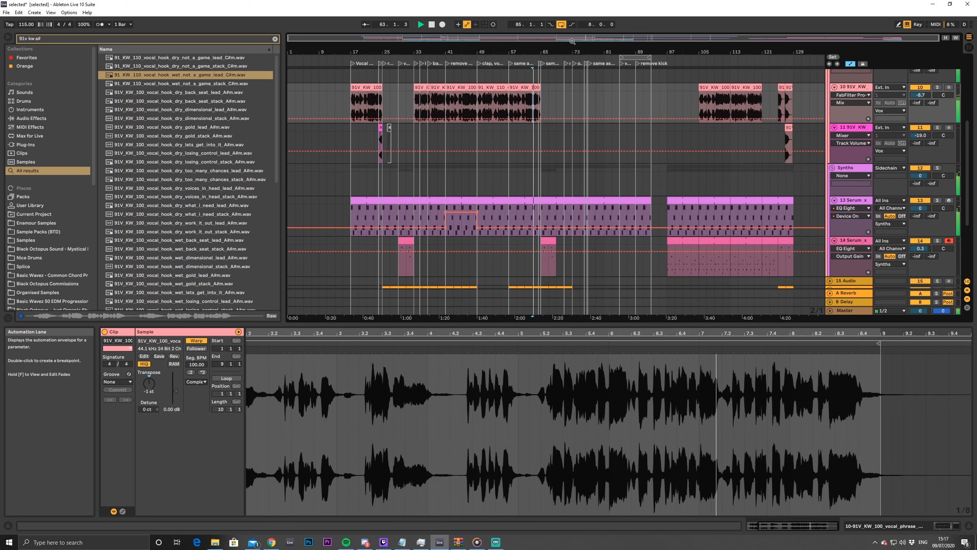
drag(495, 52, 496, 83)
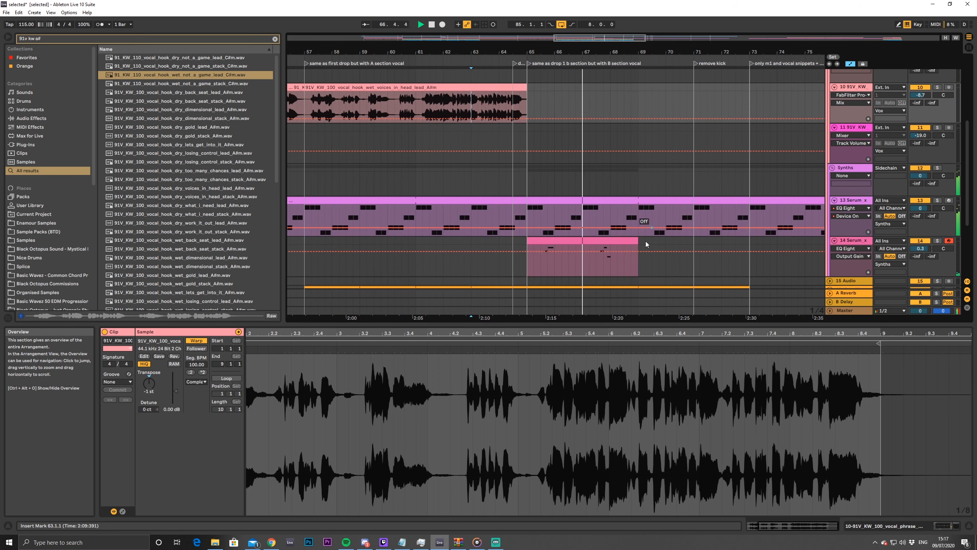
click(617, 240)
key(ctrl+d)
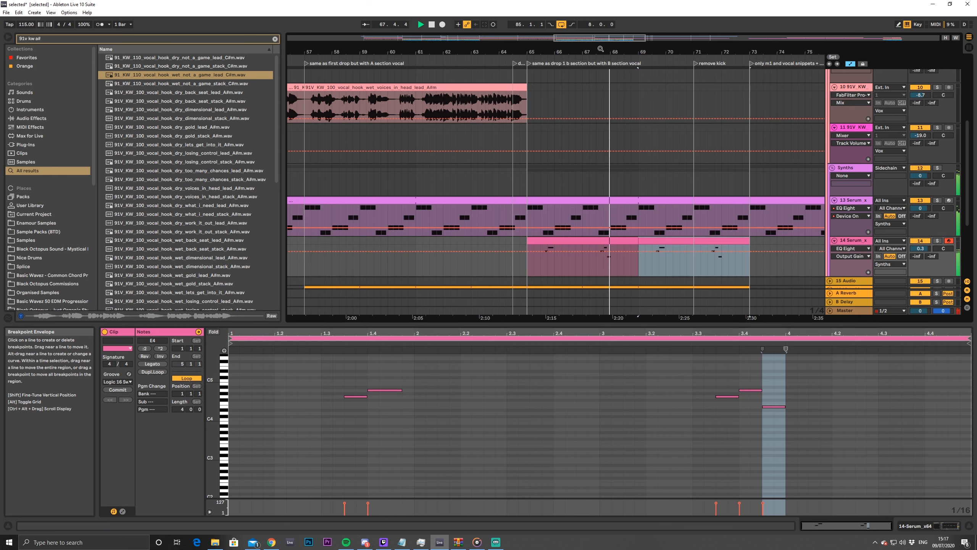
Shorten the kick clip on track 16 so that it ends at bar 71, at the "remove kick" marker
drag(619, 37, 643, 40)
scroll(712, 237, down, 4)
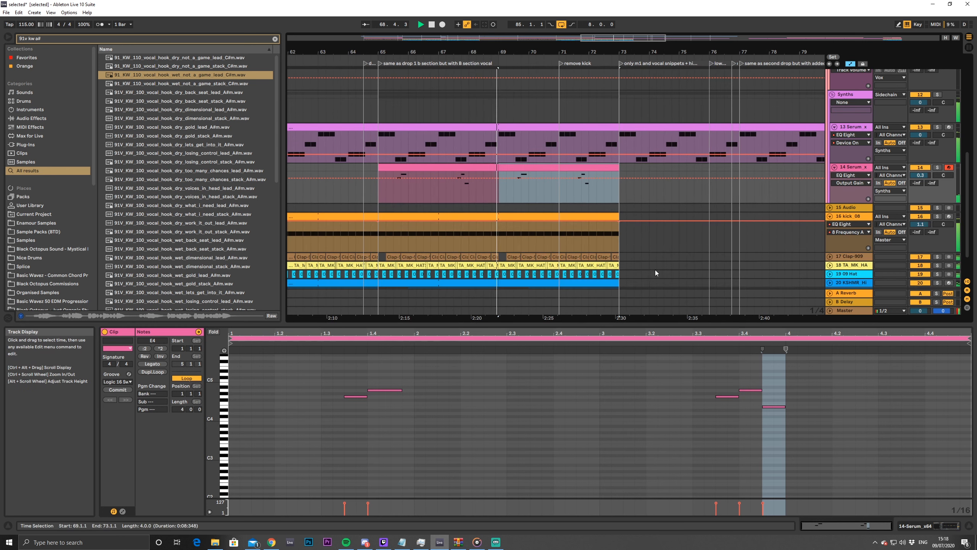
drag(618, 211, 559, 210)
scroll(635, 194, up, 3)
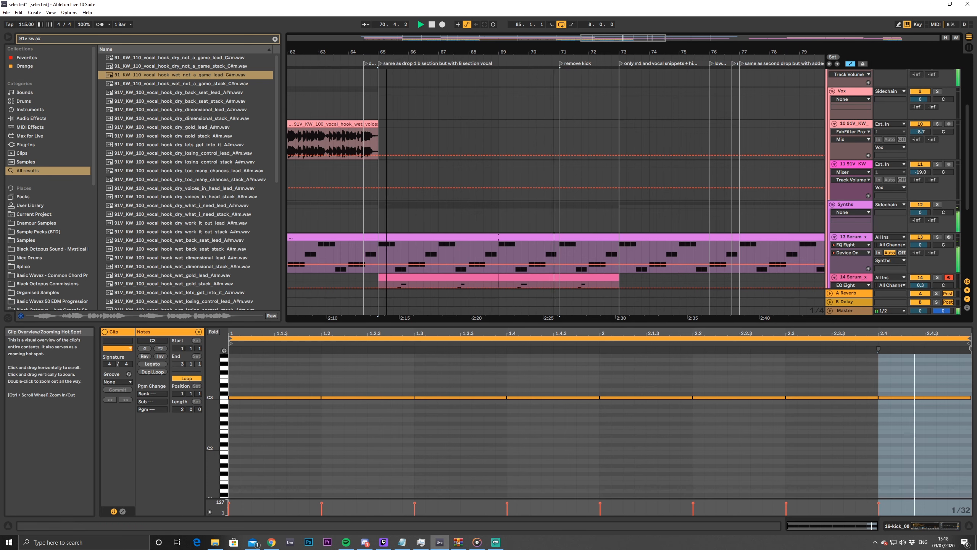
drag(622, 37, 626, 46)
scroll(666, 195, down, 3)
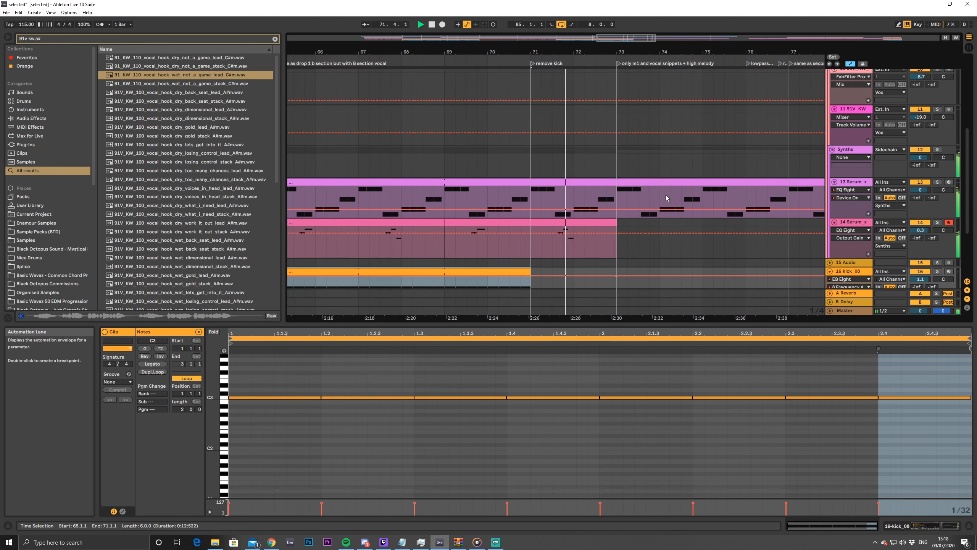
Duplicate both track 14 Serum clips of bars 65 to 73 so the melody continues to bar 81
scroll(666, 195, up, 1)
scroll(669, 194, up, 2)
scroll(720, 225, down, 1)
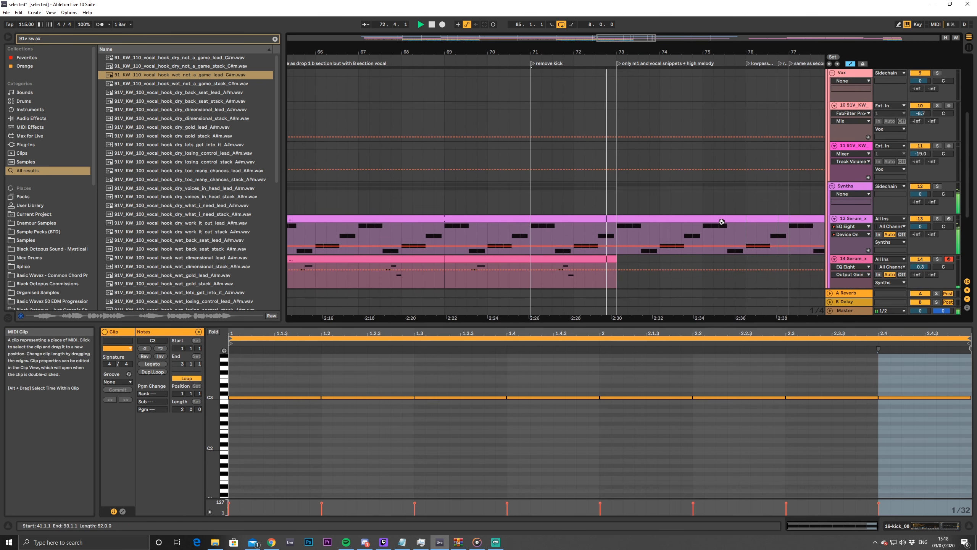
drag(617, 39, 619, 38)
scroll(449, 261, down, 5)
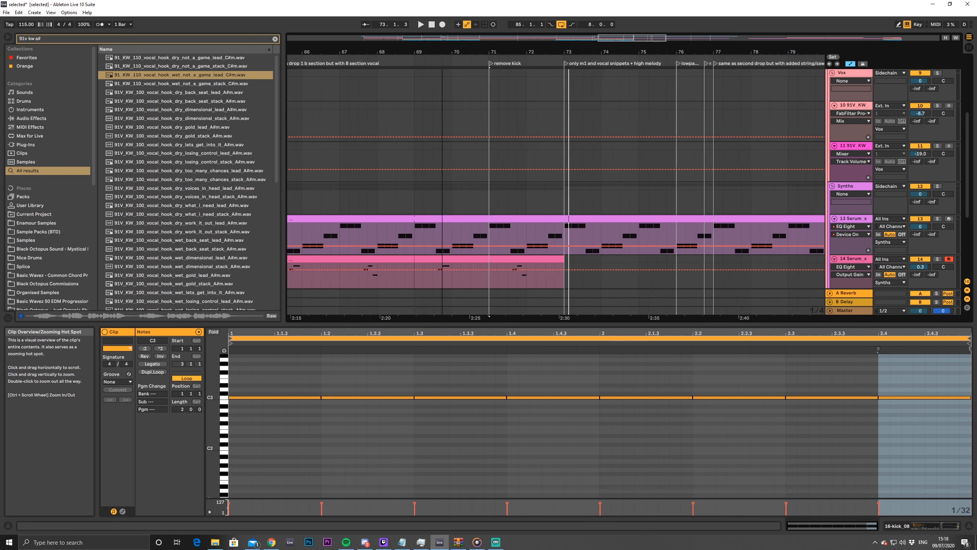
click(420, 261)
shift+click(474, 264)
key(ctrl+d)
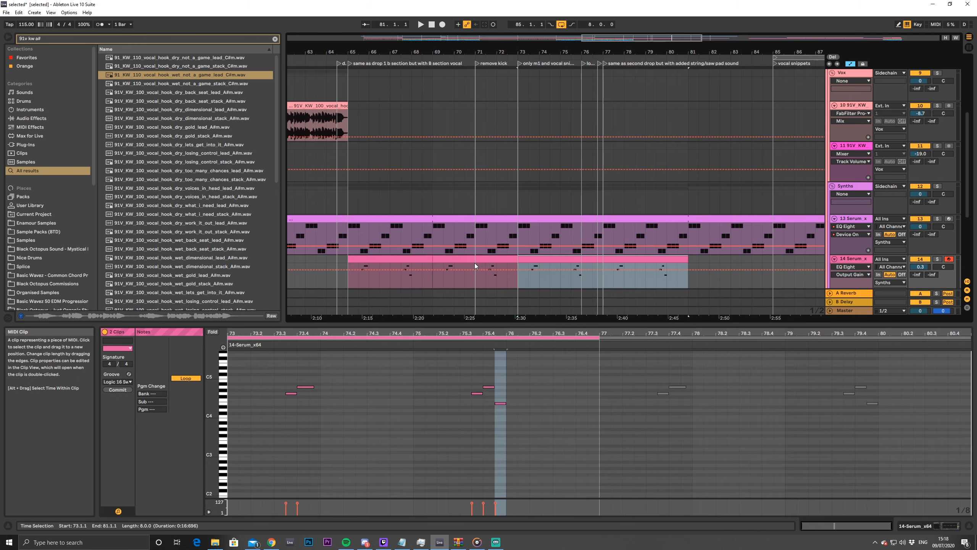
Try copying the two short vocal phrase clips from bar 125 to bar 65 on track 10
click(392, 261)
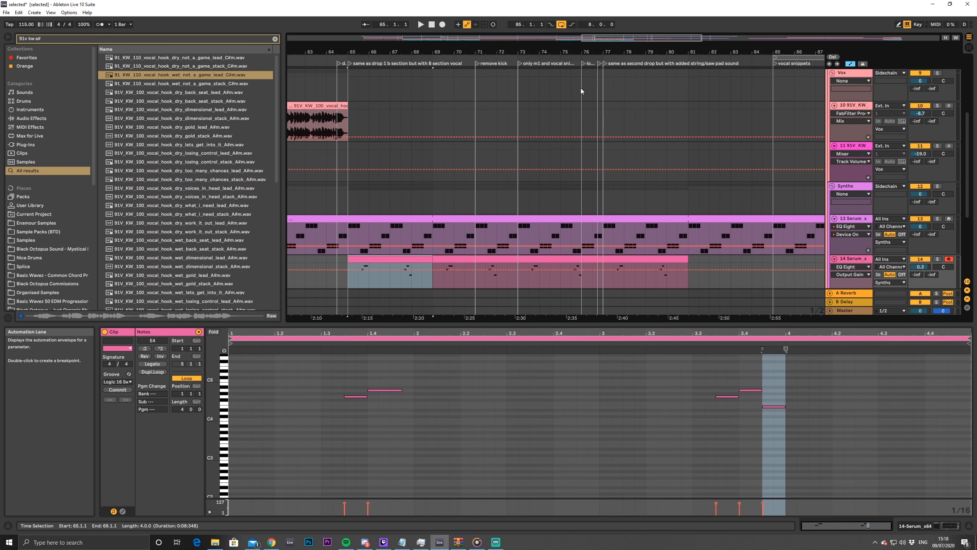
scroll(503, 87, down, 2)
drag(630, 38, 631, 18)
scroll(770, 178, up, 3)
click(785, 127)
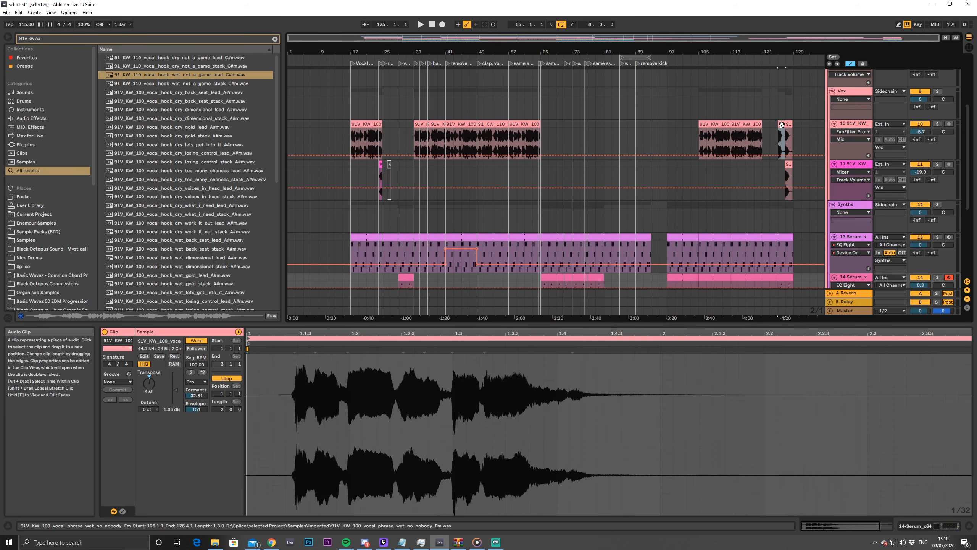
key(ctrl+c)
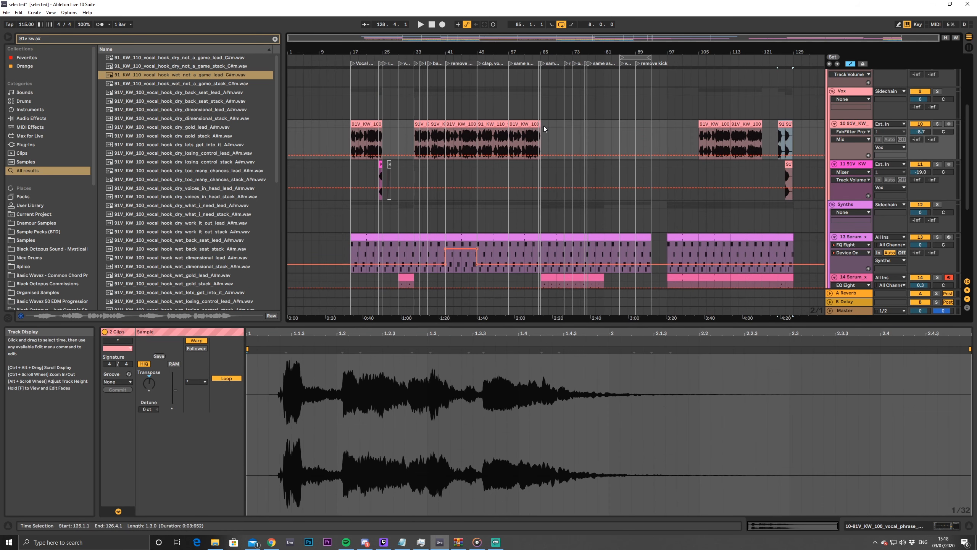
click(544, 126)
key(ctrl+v)
Play the pasted vocal phrases from just before bar 65 and delete both of them
click(538, 132)
key(space)
drag(572, 38, 585, 144)
click(542, 125)
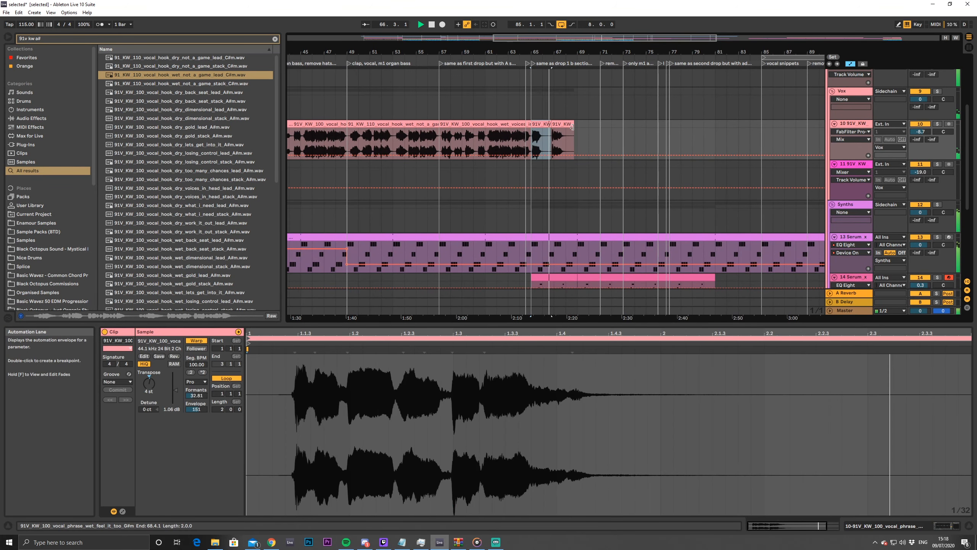
shift+click(563, 125)
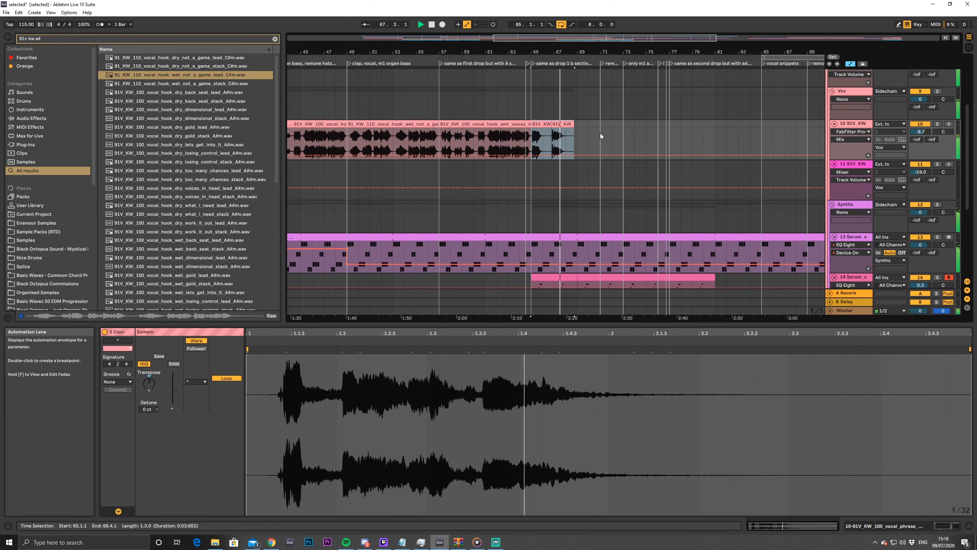
key(Delete)
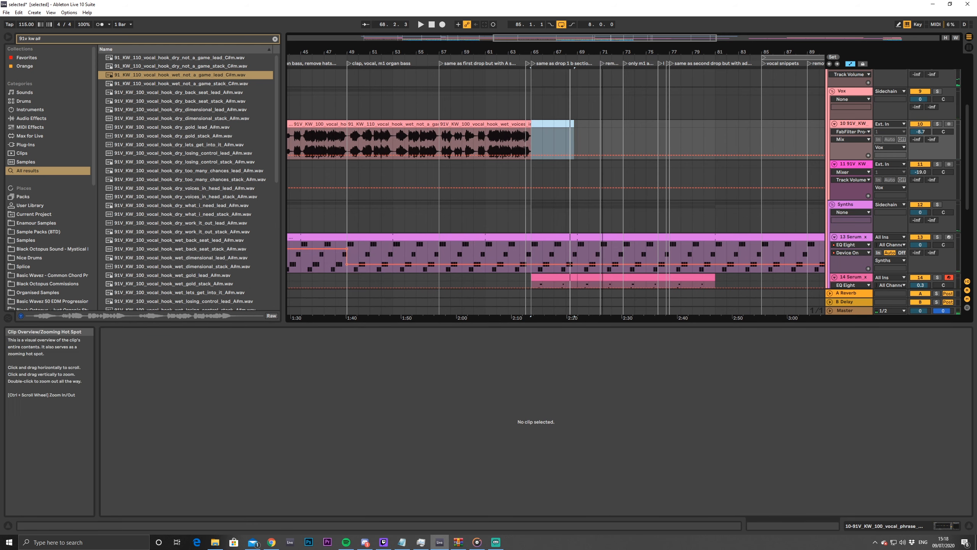
Play back from bar 61 to check how the vocal hook leads into the section at bar 65
ctrl+scroll(634, 270, down, 3)
scroll(629, 188, down, 3)
scroll(600, 170, up, 4)
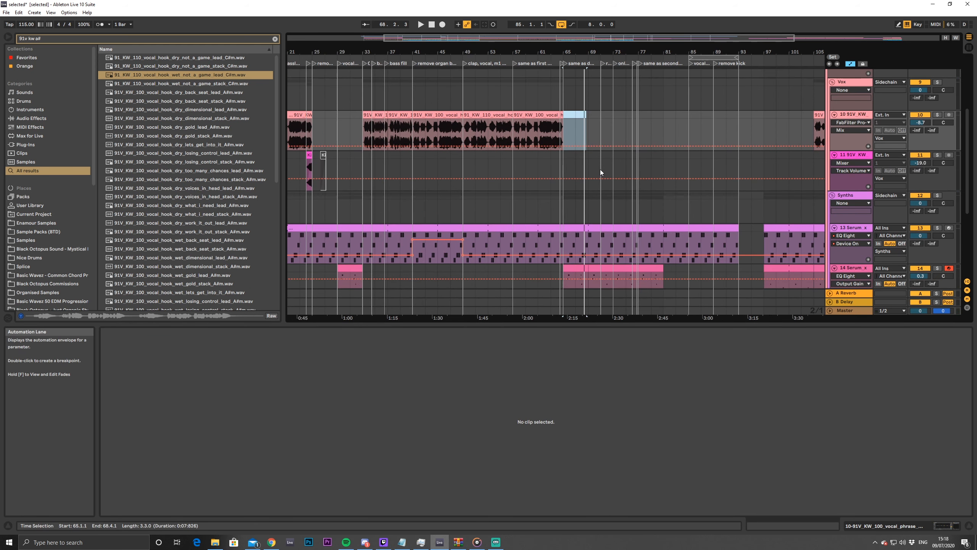
click(542, 174)
key(space)
scroll(640, 164, down, 4)
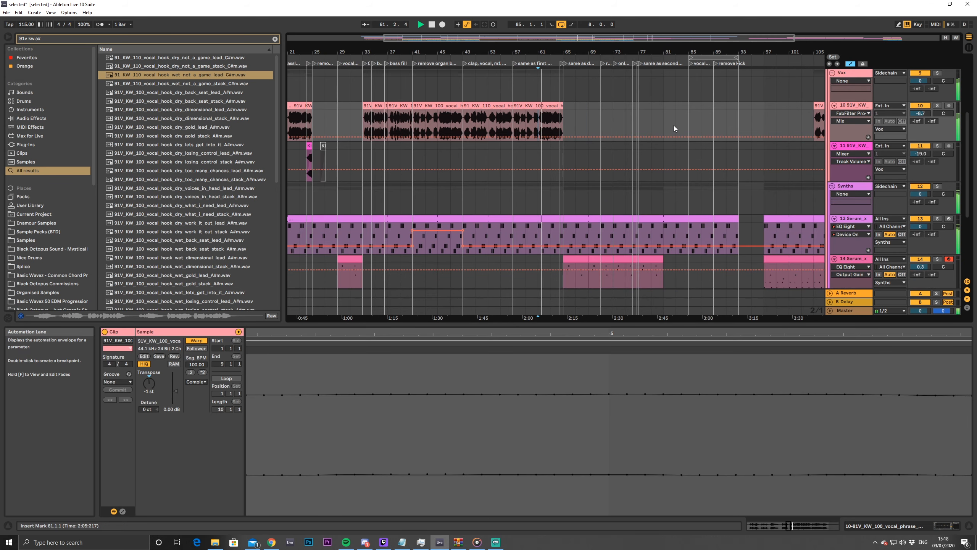
drag(637, 36, 618, 78)
scroll(583, 133, up, 4)
scroll(586, 153, up, 1)
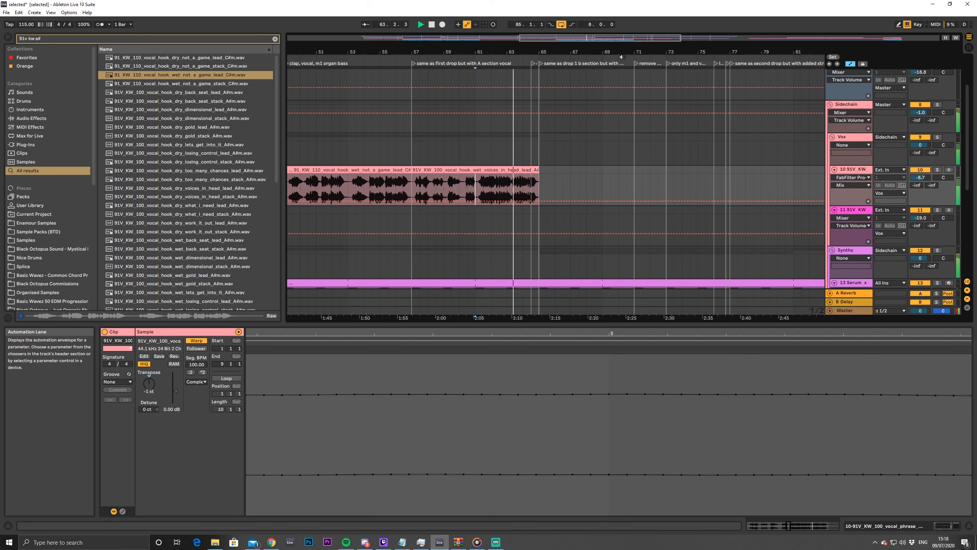
drag(589, 38, 539, 135)
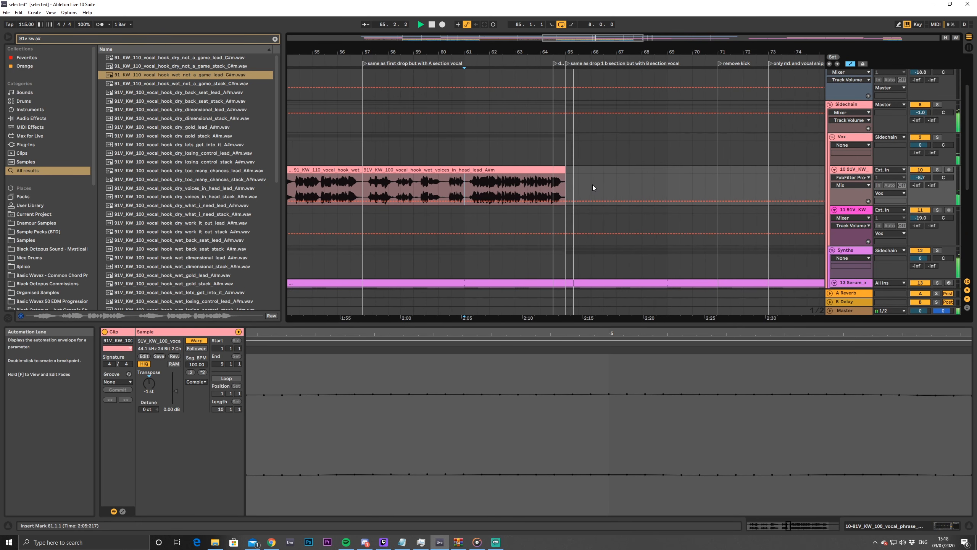
scroll(646, 143, up, 2)
scroll(646, 146, down, 1)
drag(582, 41, 586, 92)
key(space)
Trim the end of the track 16 kick clip to 64.4, removing the last beat before bar 65
scroll(654, 154, down, 5)
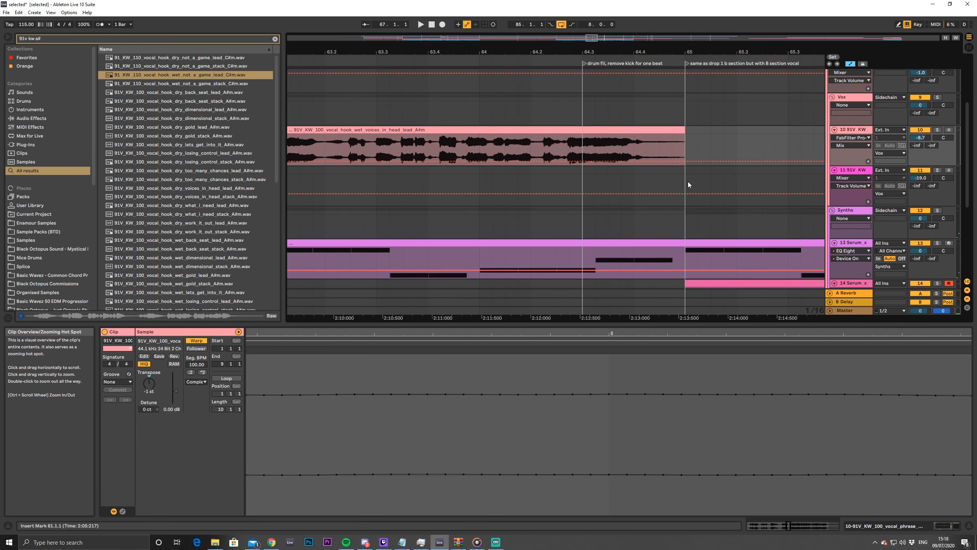
click(678, 205)
scroll(680, 207, down, 3)
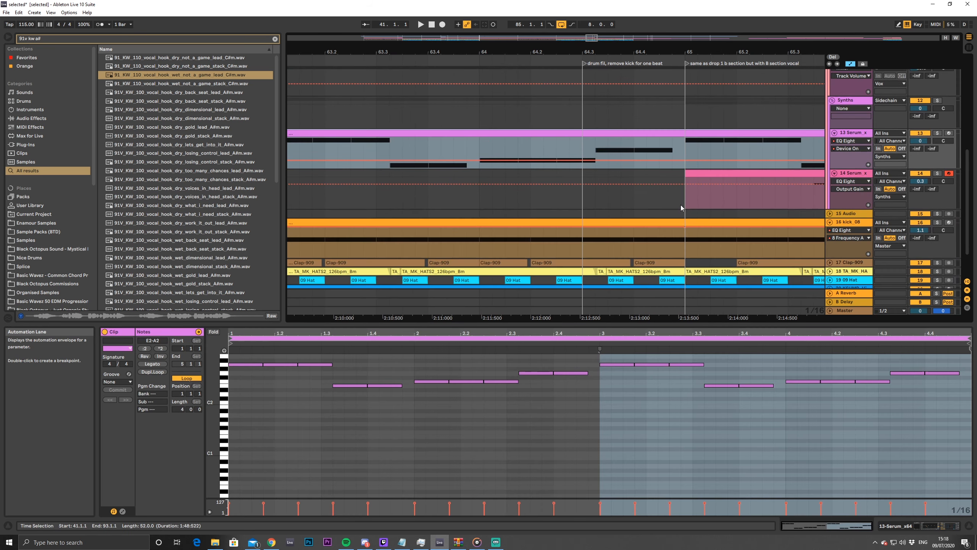
click(682, 241)
key(ctrl+e)
drag(683, 222, 634, 222)
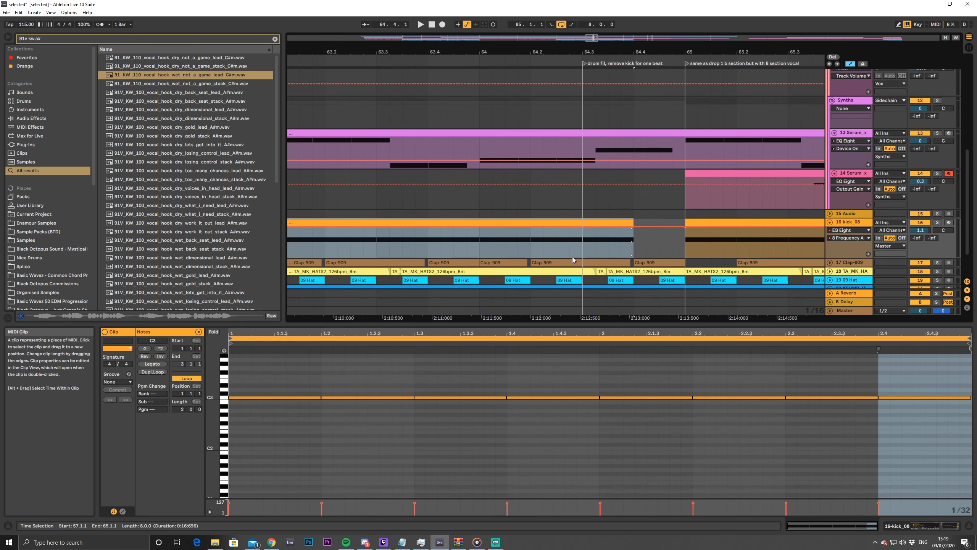
Play from 64.2 to check the one-beat kick gap leading into bar 65
click(544, 253)
key(space)
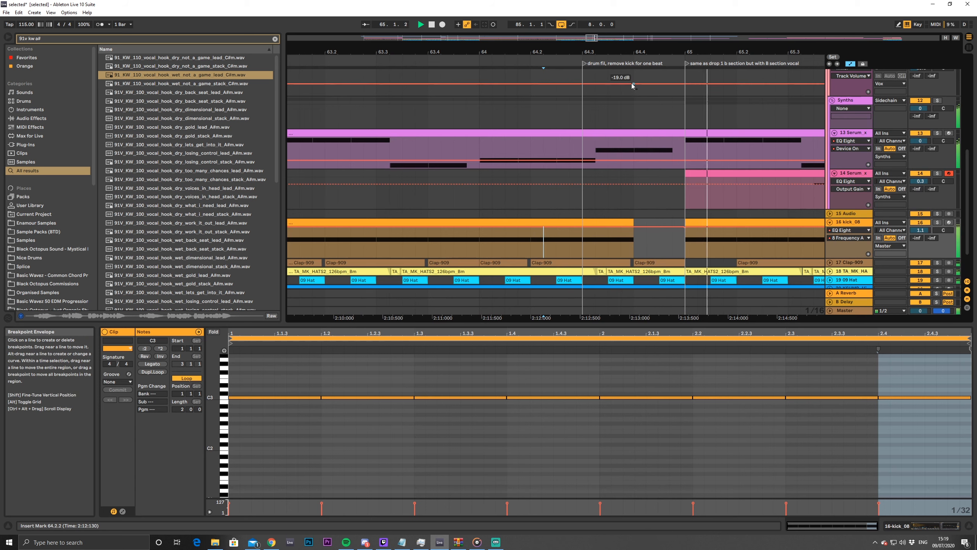
scroll(678, 137, up, 2)
scroll(677, 136, up, 1)
key(space)
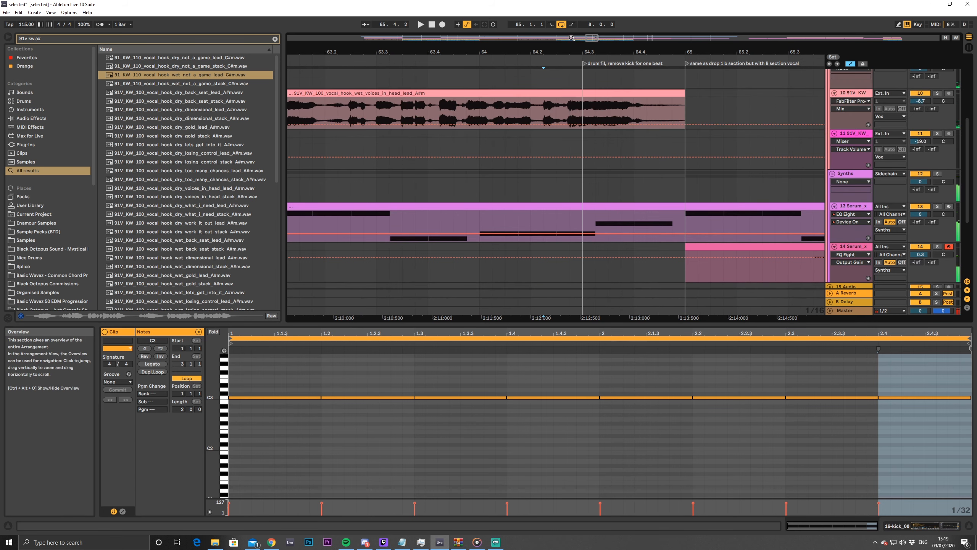
Copy the VEH2 Crash clip from bar 33 to bar 65 on track 7
drag(591, 53, 590, 50)
scroll(554, 131, up, 6)
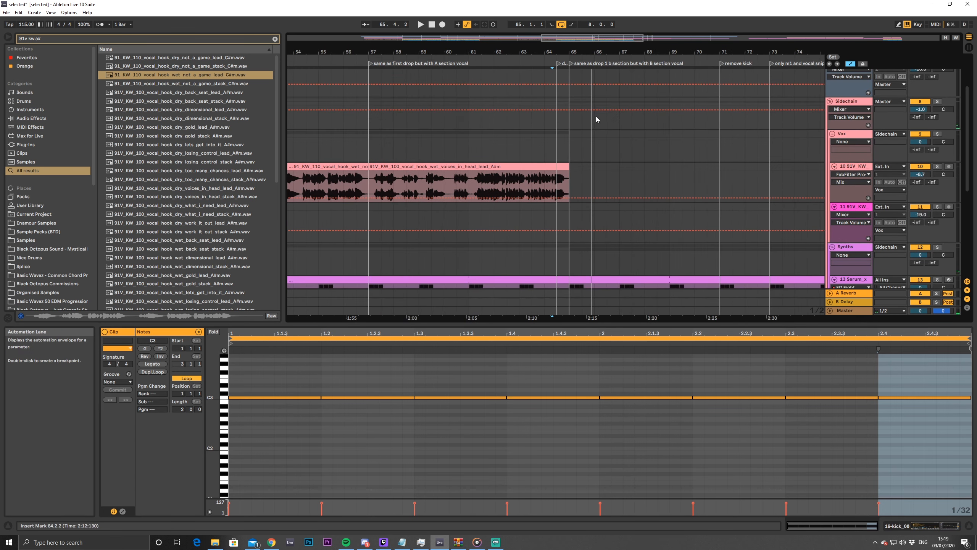
drag(499, 52, 529, 35)
click(390, 124)
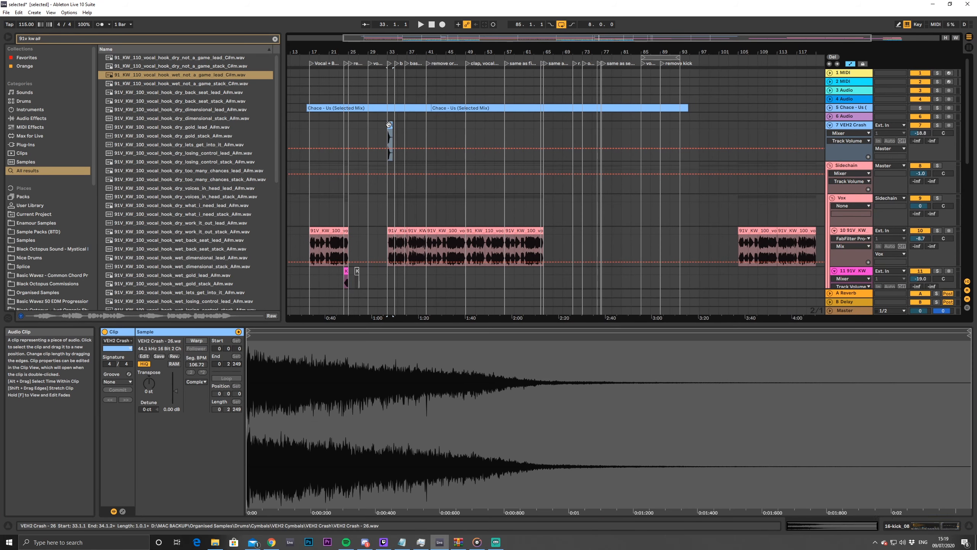
key(ctrl+c)
click(542, 127)
key(ctrl+v)
Play from 64.3 to hear the crash at bar 65 and the section after it
click(540, 136)
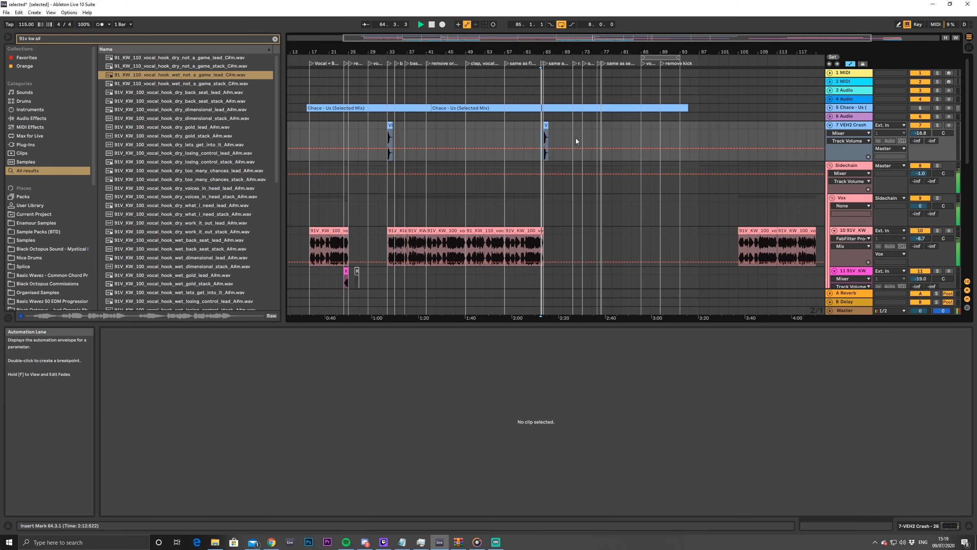
key(space)
mouse_move(595, 36)
mouse_down()
mouse_move(596, 63)
mouse_move(622, 80)
mouse_move(611, 37)
mouse_up()
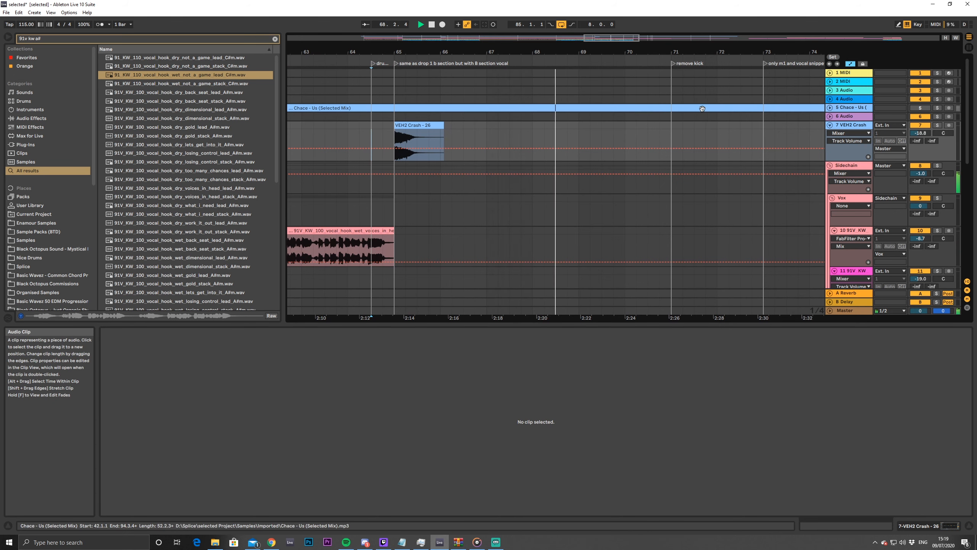
Try copying the six-bar track 16 kick section from bar 65 to bar 73
scroll(576, 111, down, 3)
scroll(575, 112, up, 3)
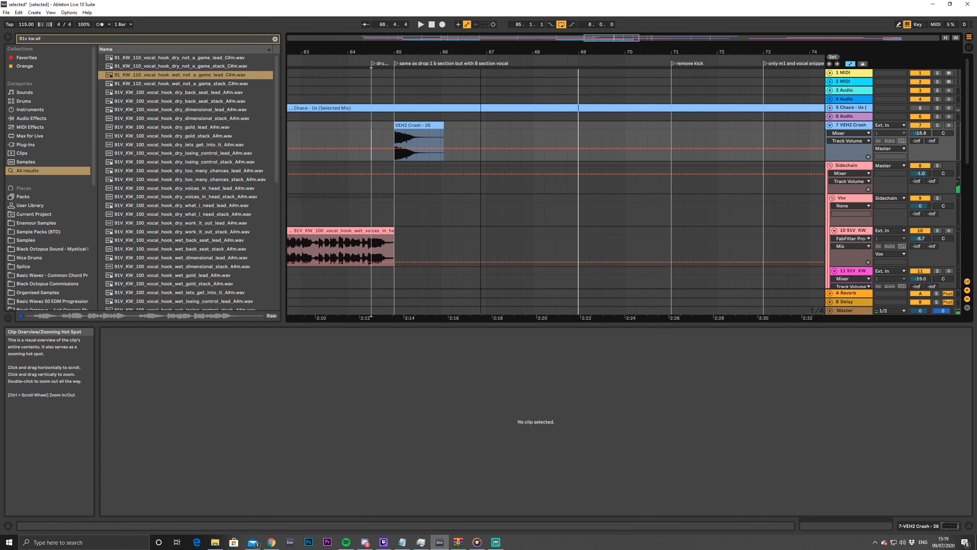
drag(609, 43, 610, 7)
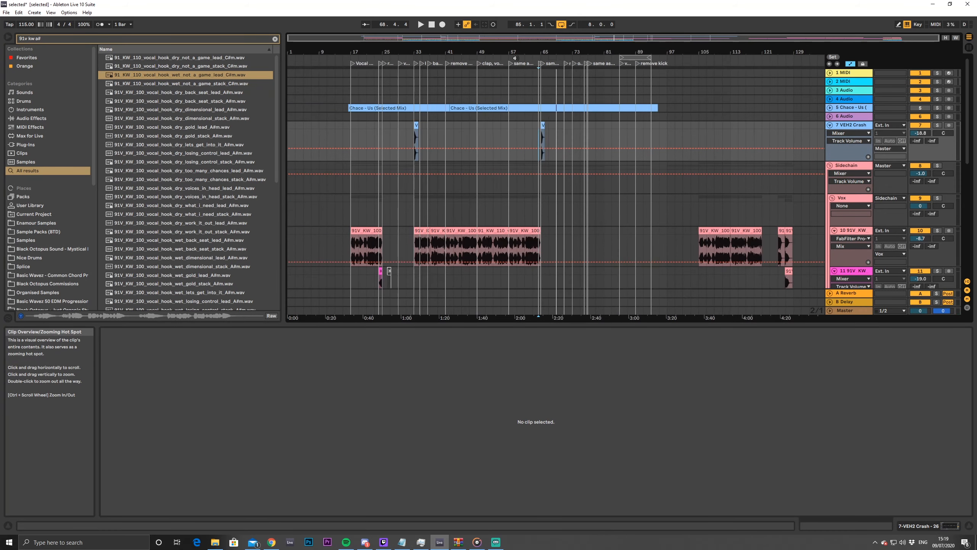
scroll(631, 191, down, 10)
scroll(632, 229, down, 3)
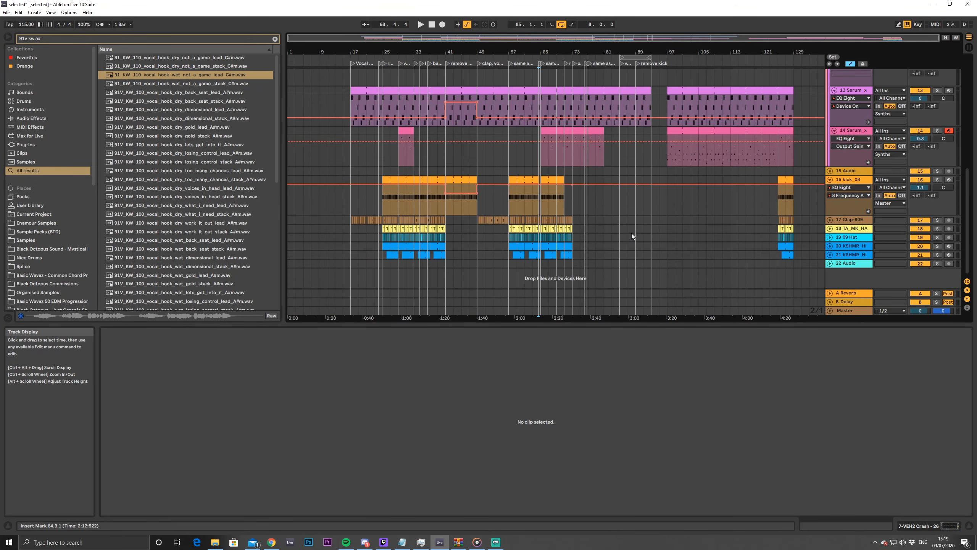
drag(613, 38, 612, 77)
click(567, 179)
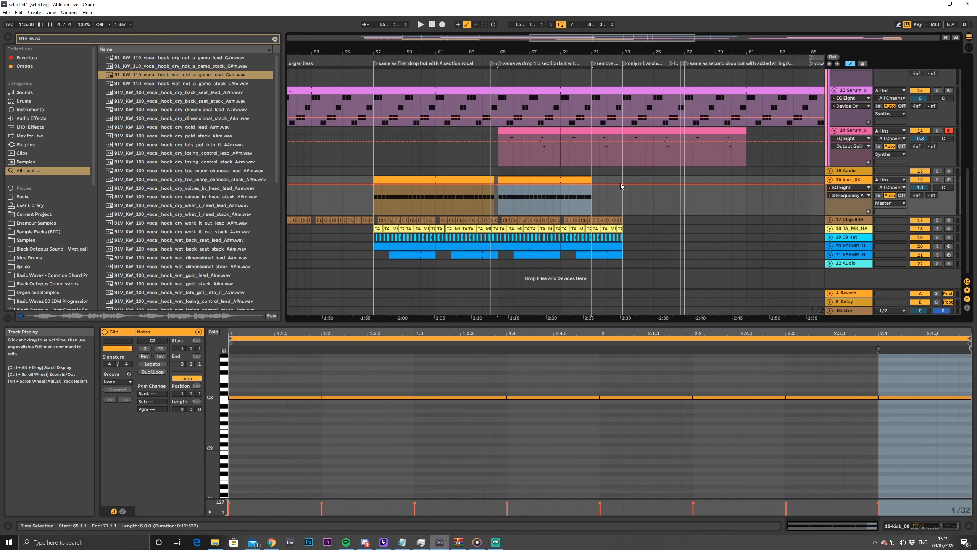
key(ctrl+c)
click(624, 177)
key(ctrl+v)
drag(665, 38, 662, 70)
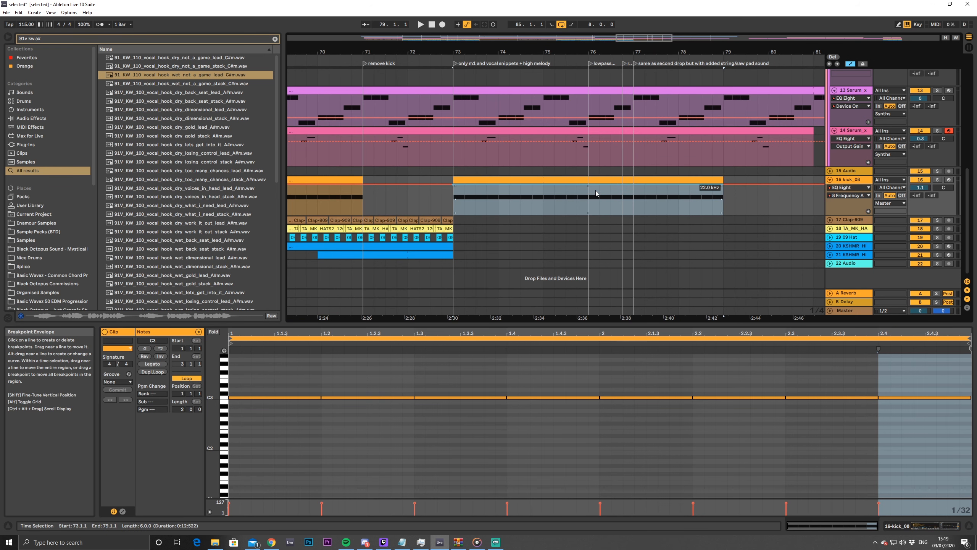
key(Delete)
Play the track 10 vocal from bar 57 and again from 63.3 to look for a usable snippet
click(465, 179)
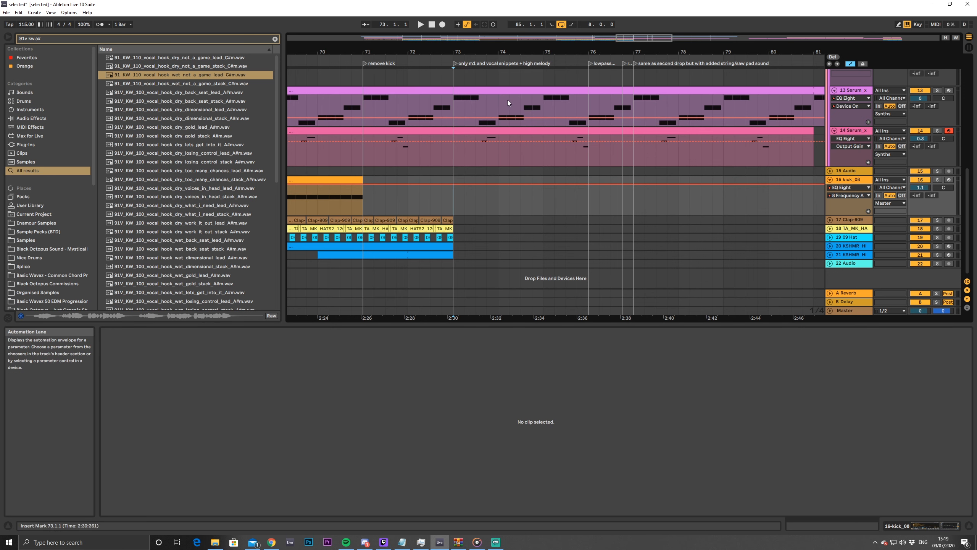
double_click(477, 154)
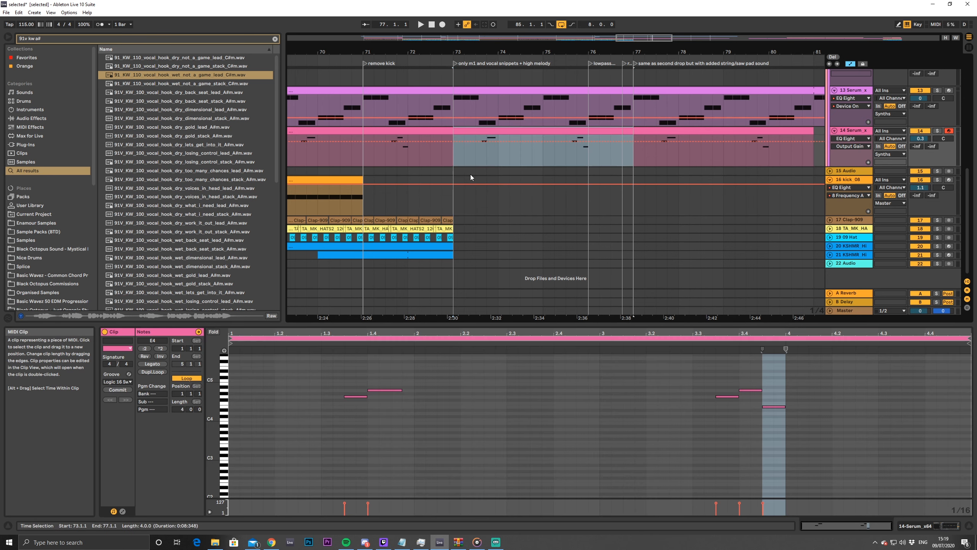
click(454, 173)
drag(621, 43, 458, 56)
scroll(593, 183, up, 10)
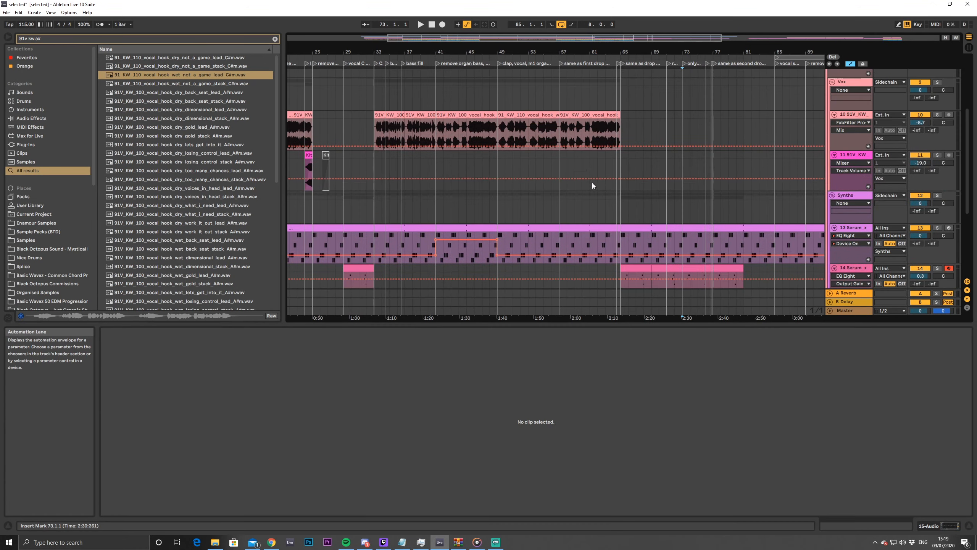
drag(554, 40, 469, 194)
click(469, 193)
key(space)
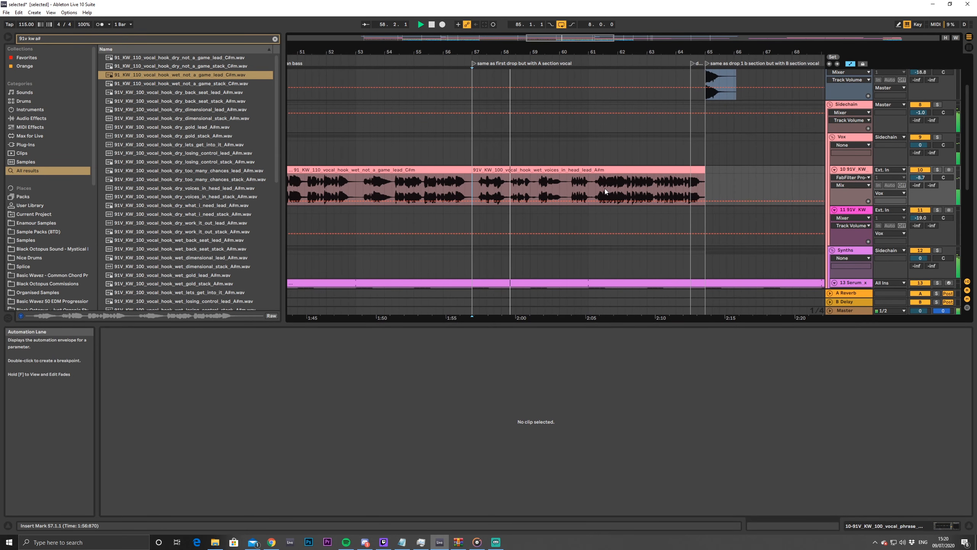
click(661, 188)
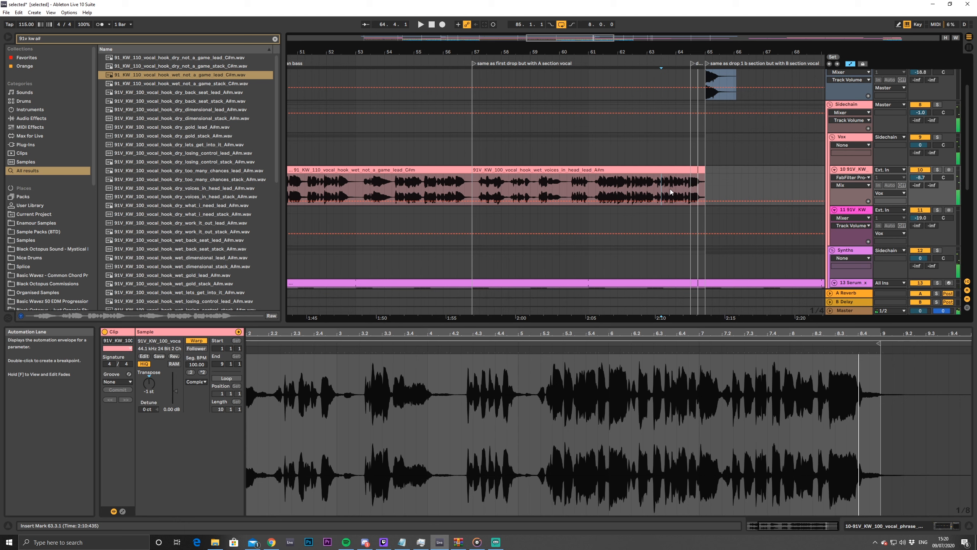
Audition the track 10 vocal from 40.3 and 39.3, and split it at 40.3 to isolate the two beats before bar 41
mouse_move(586, 38)
mouse_down()
mouse_move(593, 52)
mouse_move(586, 40)
mouse_up()
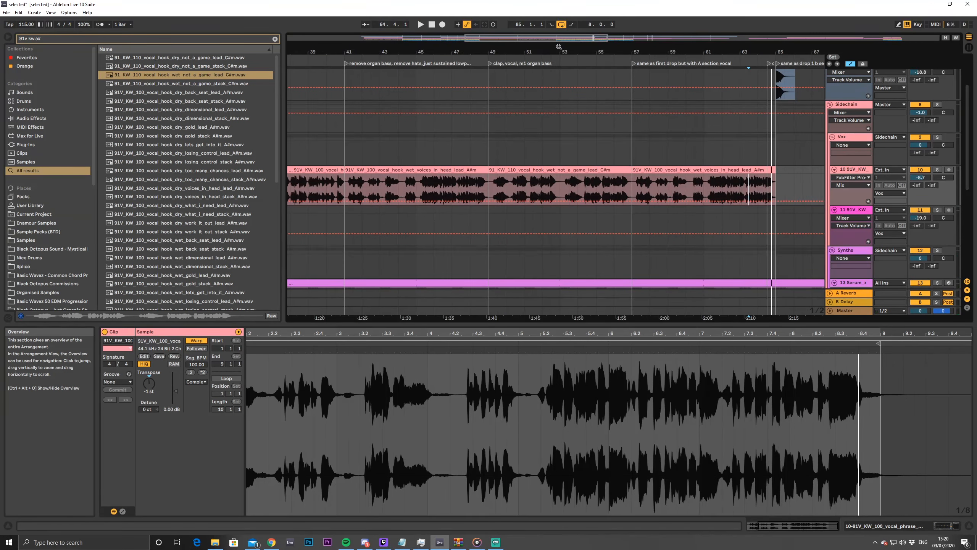
key(space)
click(348, 188)
click(340, 185)
key(space)
key(space)
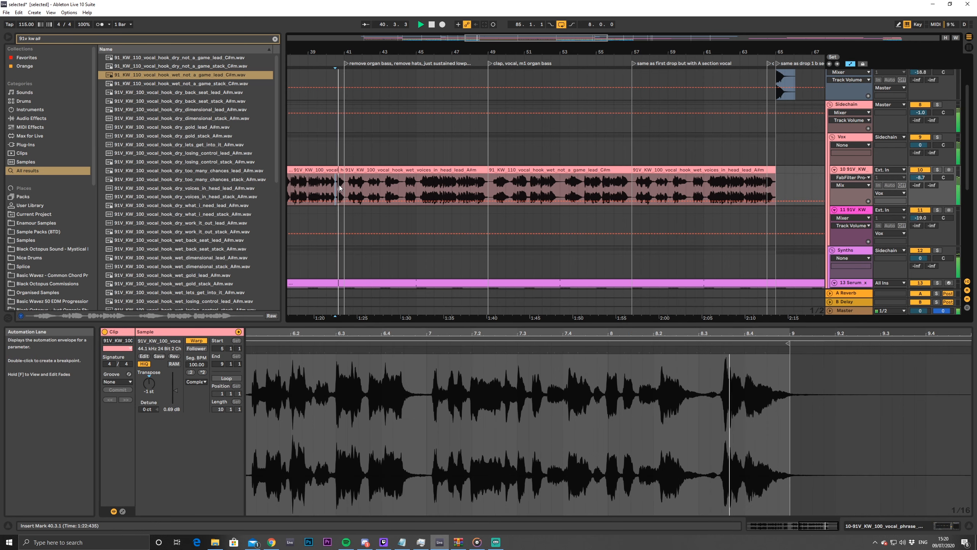
key(space)
click(319, 185)
key(space)
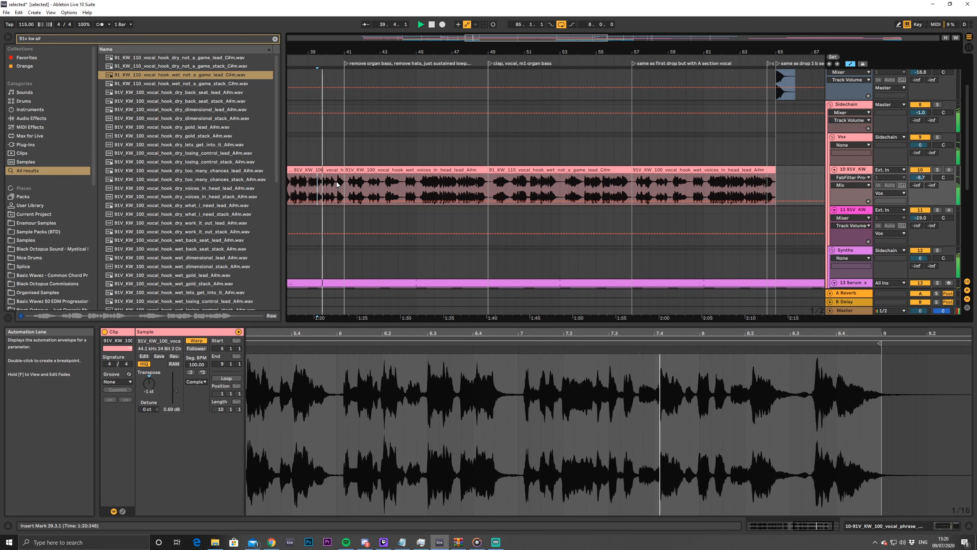
key(space)
click(336, 185)
key(ctrl+e)
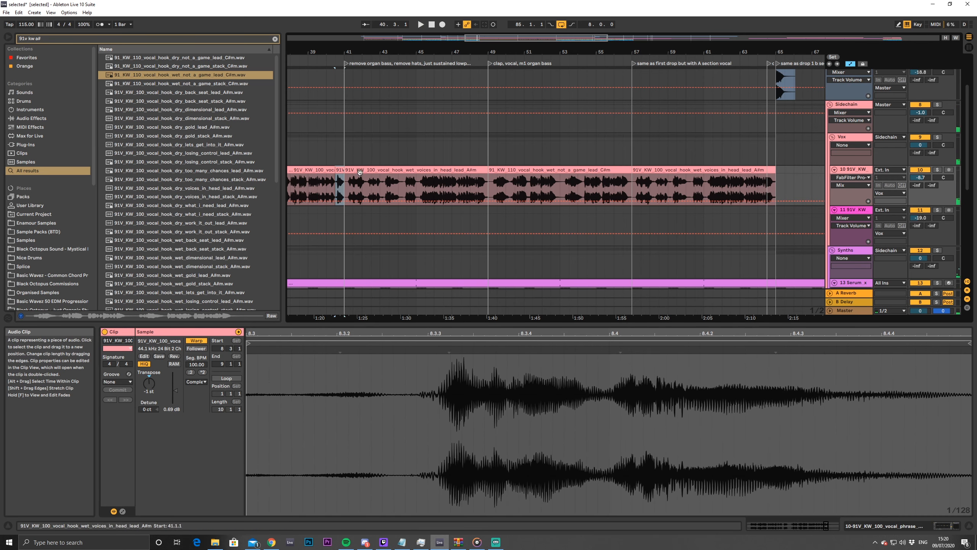
Copy the two-beat vocal snippet from 40.3 to 68.3 on track 10
drag(594, 41, 664, 59)
click(483, 171)
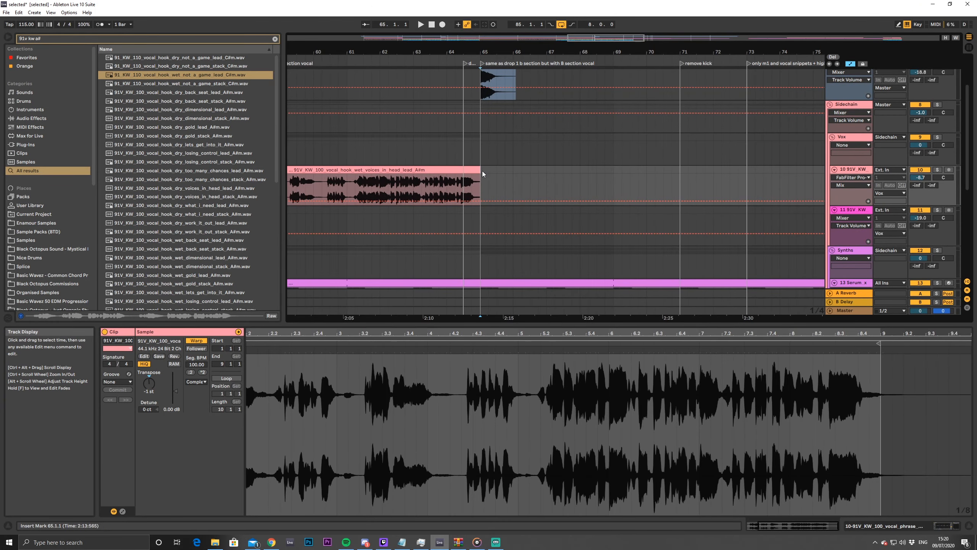
click(600, 172)
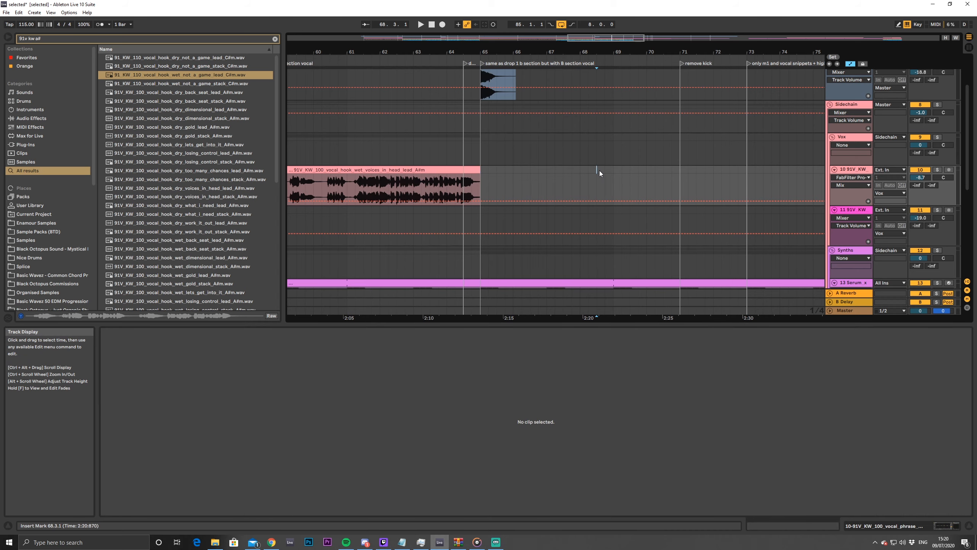
key(ctrl+v)
Play from bar 65 and move the pasted vocal snippet to 66.3 on track 10
key(space)
click(480, 173)
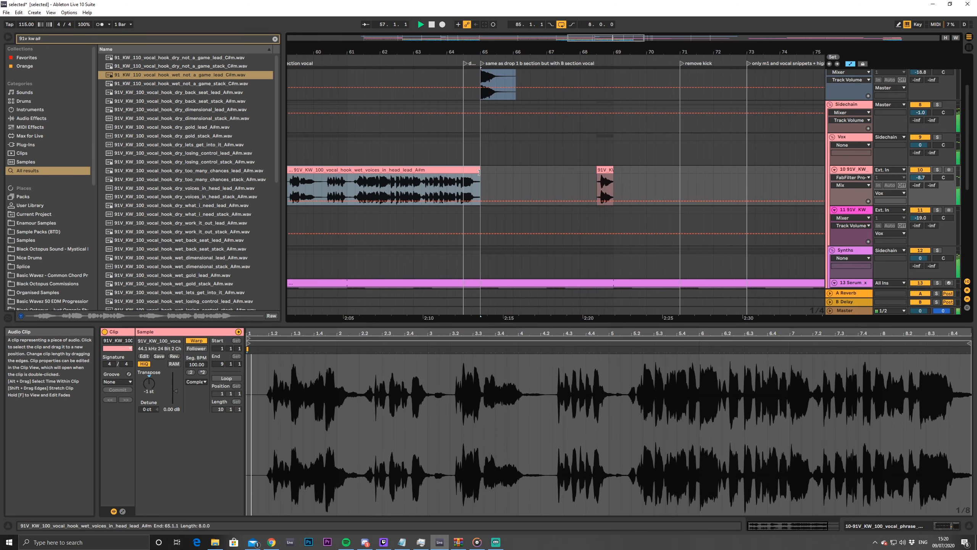
click(482, 172)
key(space)
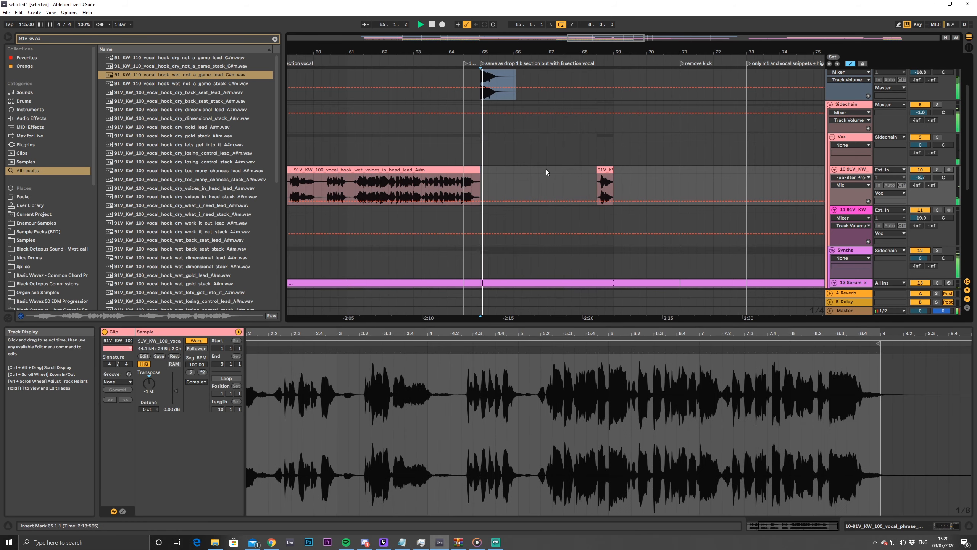
drag(600, 170, 538, 174)
click(470, 179)
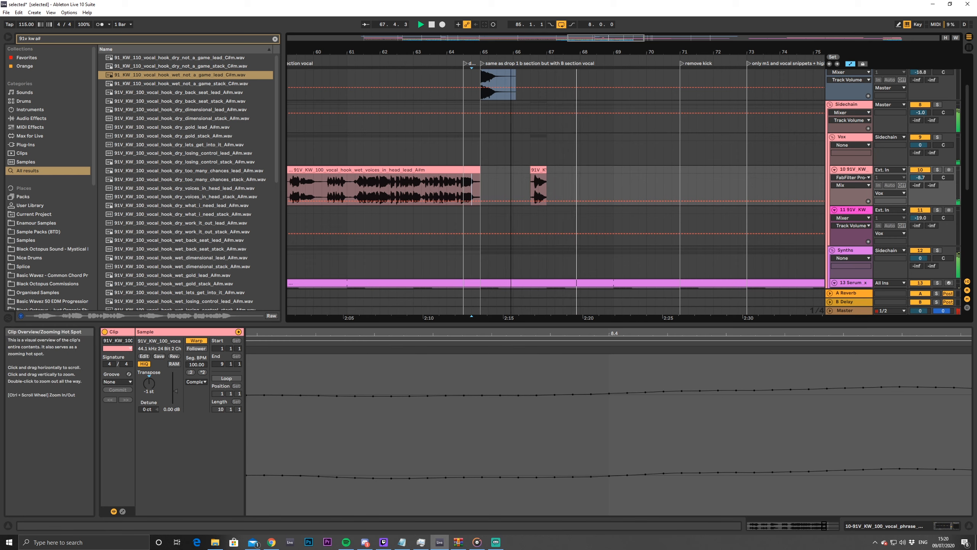
Duplicate bars 65 to 69 of track 10 so that a second vocal snippet lands at 70.3
drag(597, 42, 599, 39)
drag(578, 168, 493, 171)
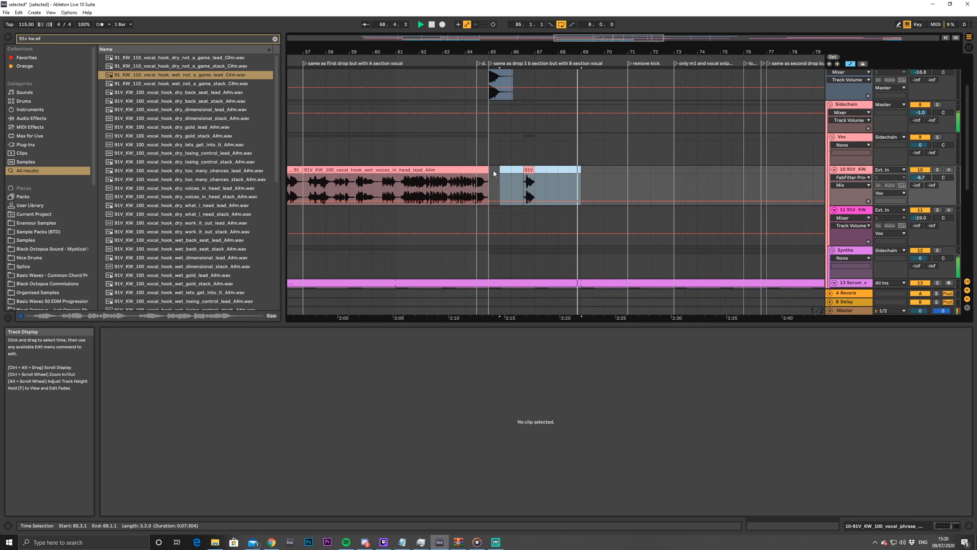
key(ctrl+d)
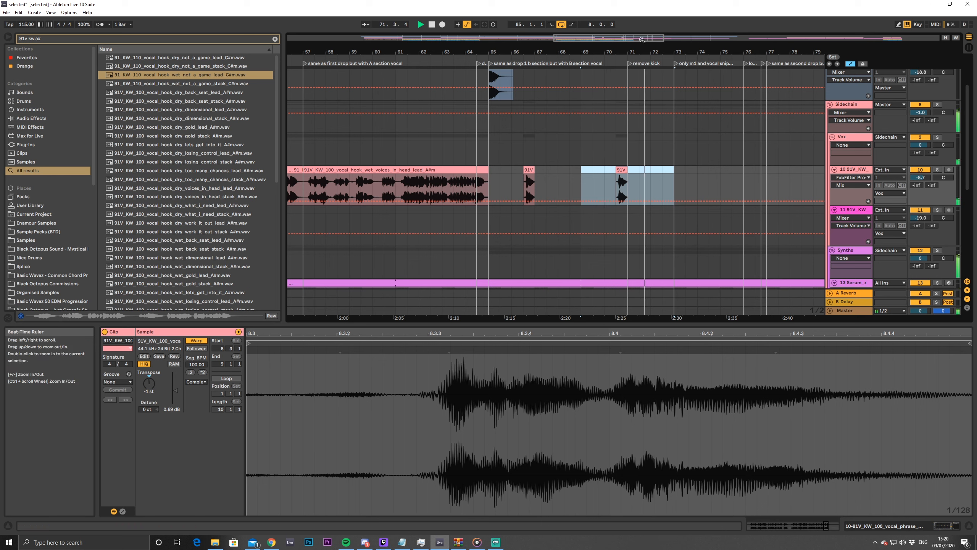
drag(719, 52, 653, 52)
key(space)
Duplicate both track 10 vocal snippets eight bars later, to 74.3 and 78.3, and delete the originals after bar 65
drag(463, 168, 591, 183)
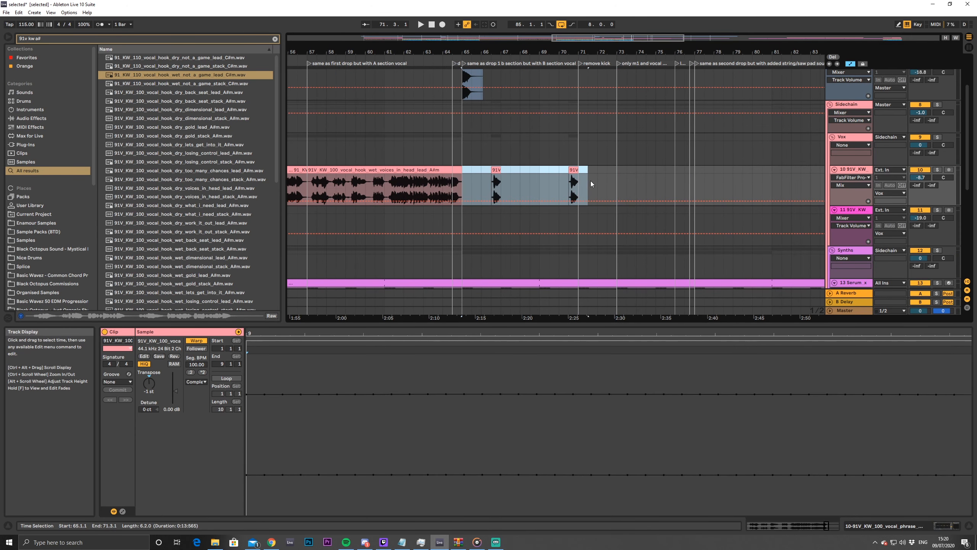
key(ctrl+d)
drag(471, 168, 588, 171)
key(Delete)
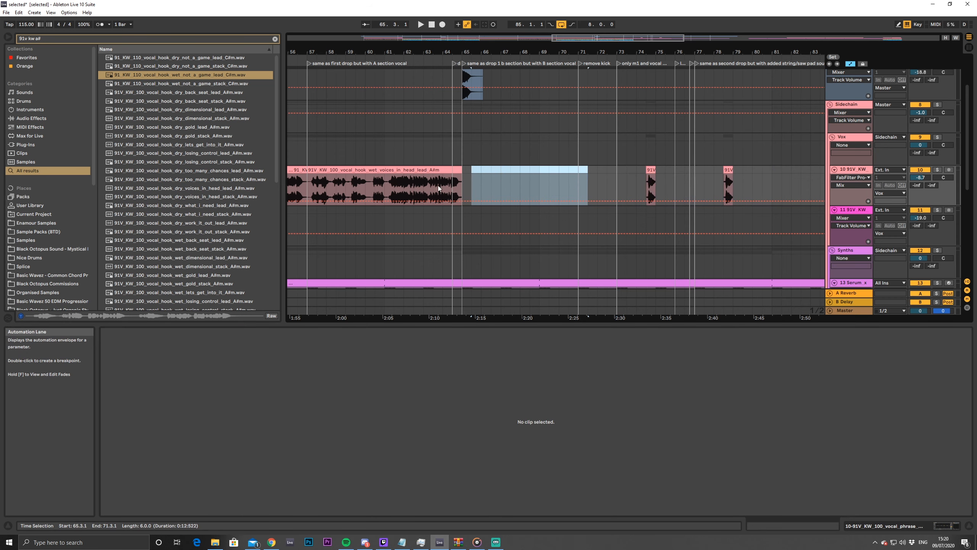
click(444, 182)
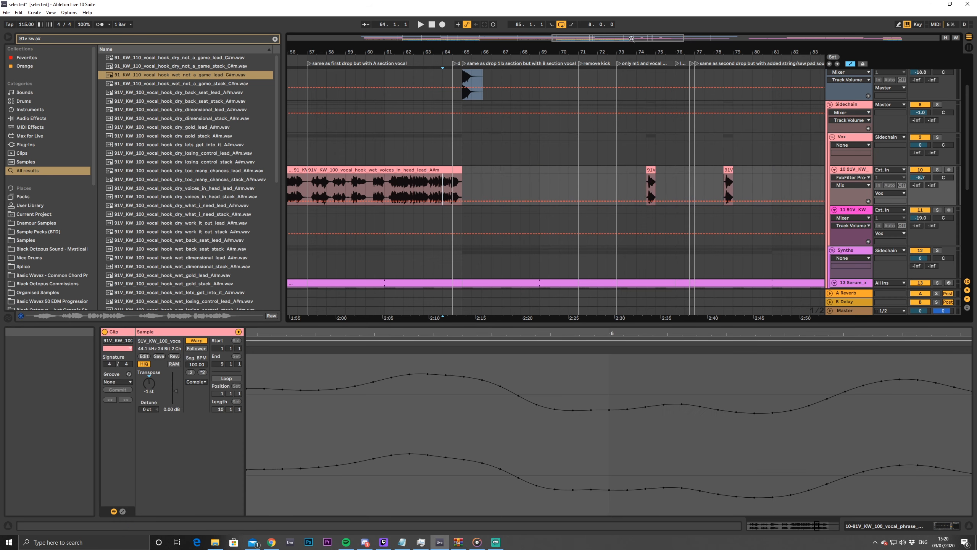
drag(609, 52, 769, 69)
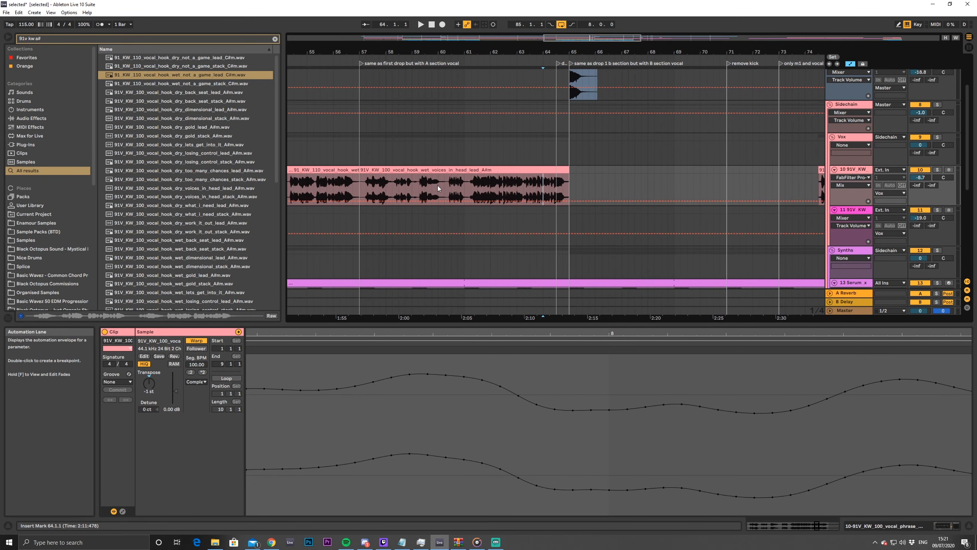
click(404, 182)
click(366, 186)
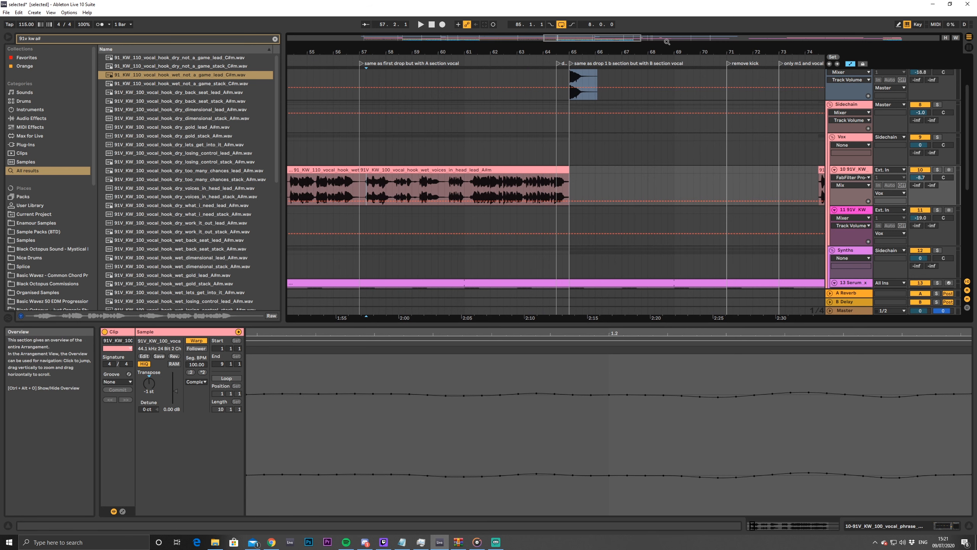
Insert a new audio track directly below the track 10 vocal inside the Vox group
drag(729, 51, 347, 87)
click(851, 170)
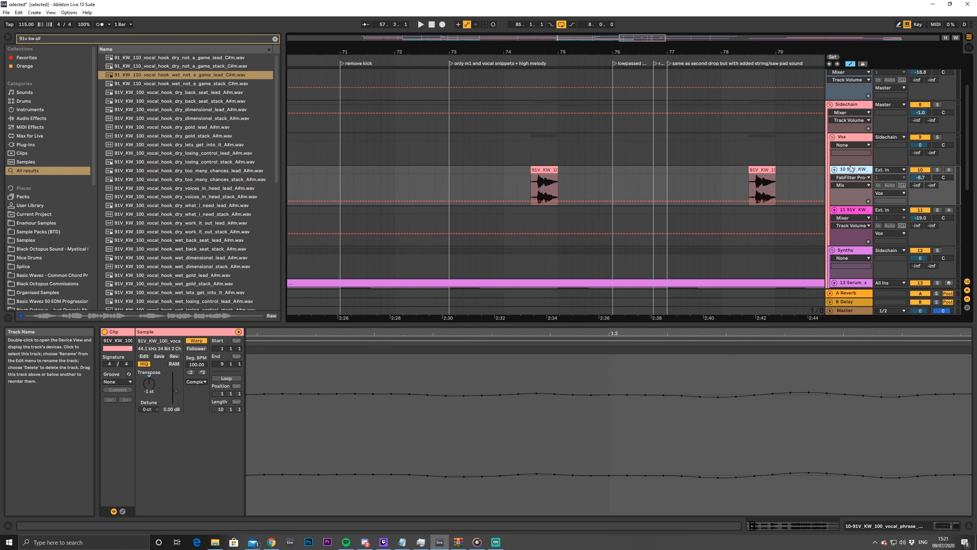
key(ctrl+t)
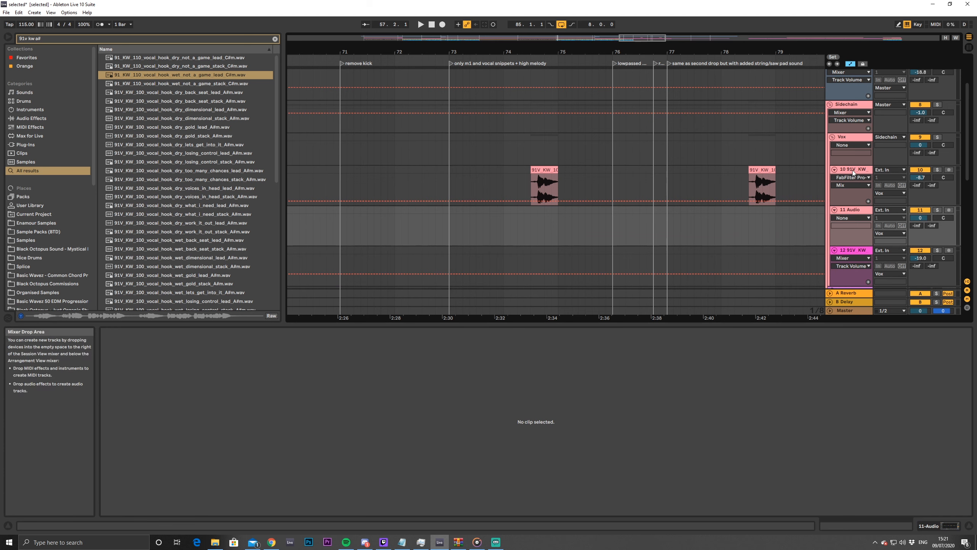
Copy the vocal snippet at 74.3 from track 10 to the same position on the new track 11
click(542, 188)
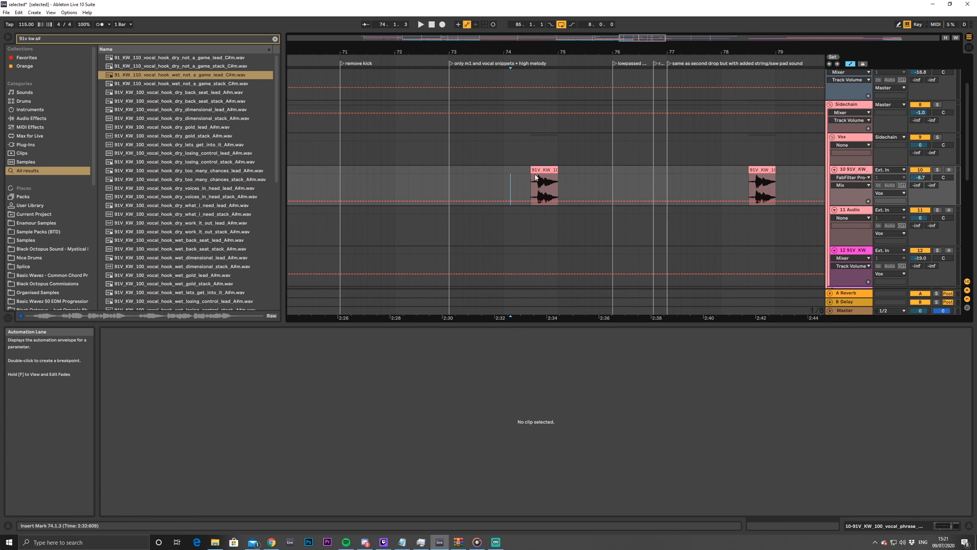
key(shift+Tab)
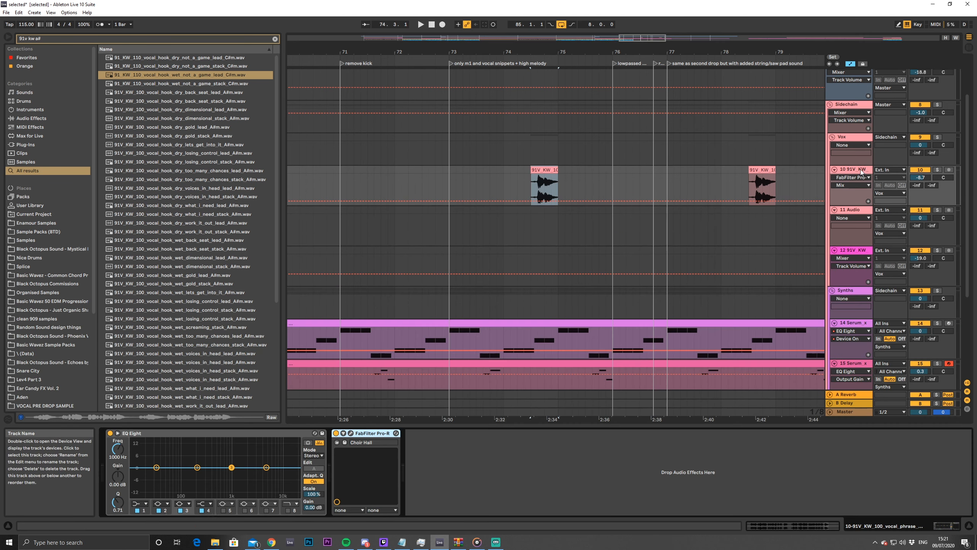
key(ctrl+c)
click(531, 214)
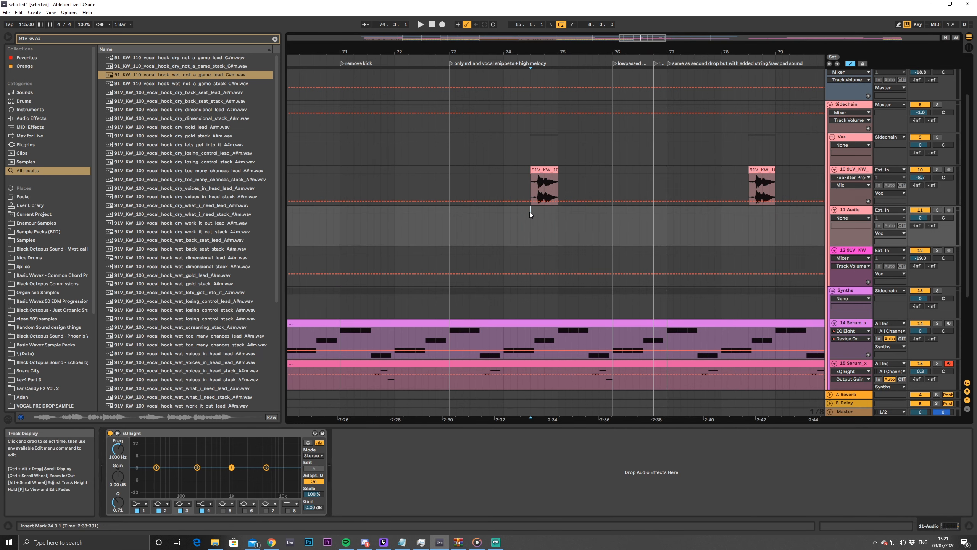
key(ctrl+v)
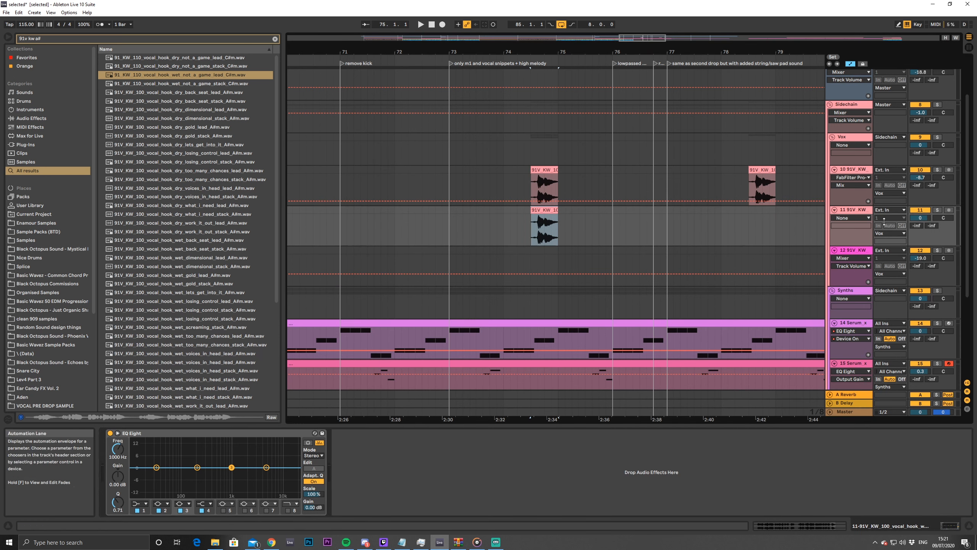
Add the Reverb effect after EQ Eight on track 11 and set its decay time to 3.16 s
click(275, 38)
text(rever)
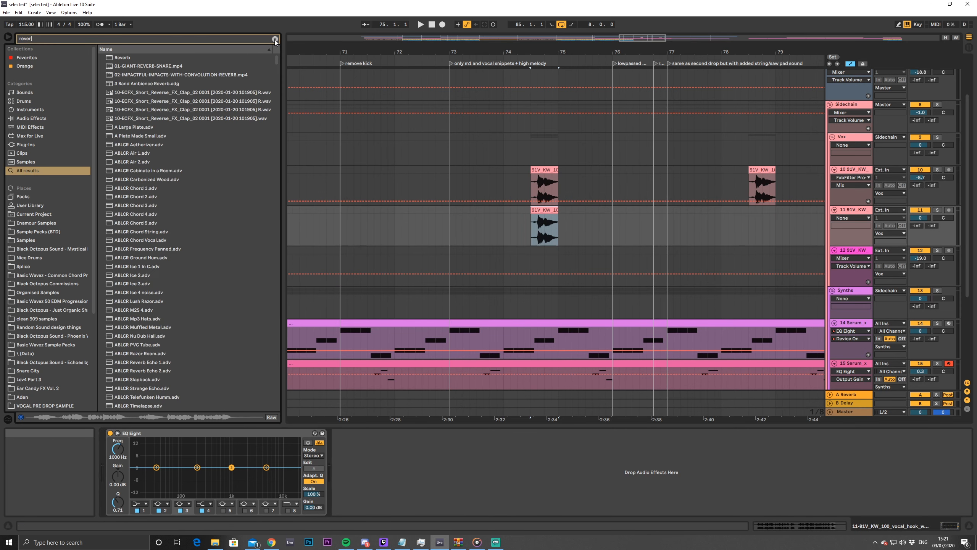
drag(122, 57, 304, 365)
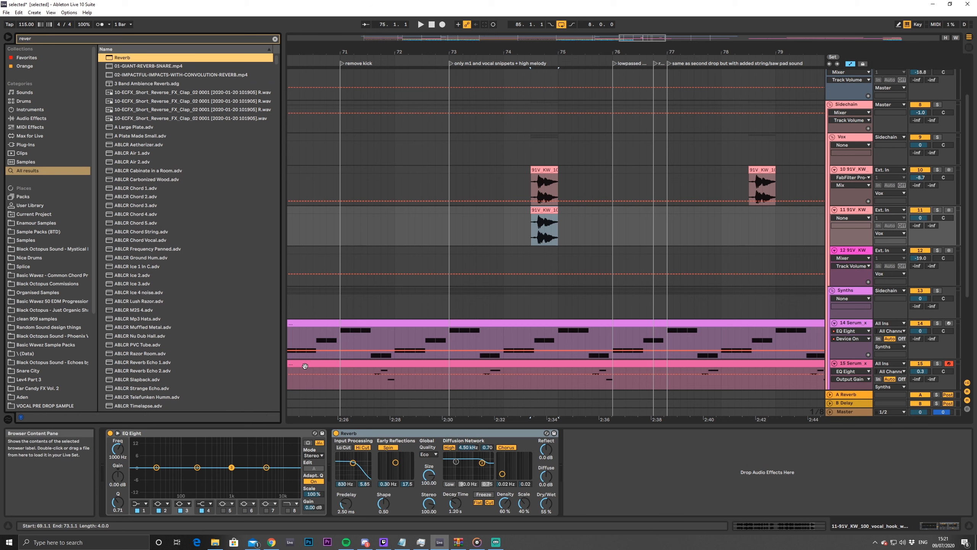
drag(455, 503, 455, 493)
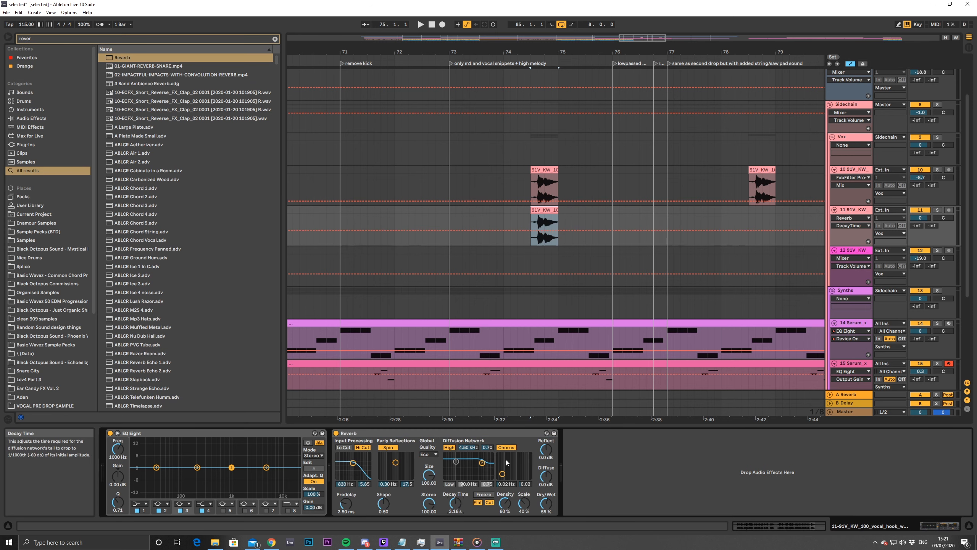
Disable the Reverb's high-cut input filter on track 11 and audition the vocal snippet soloed
click(362, 447)
click(538, 222)
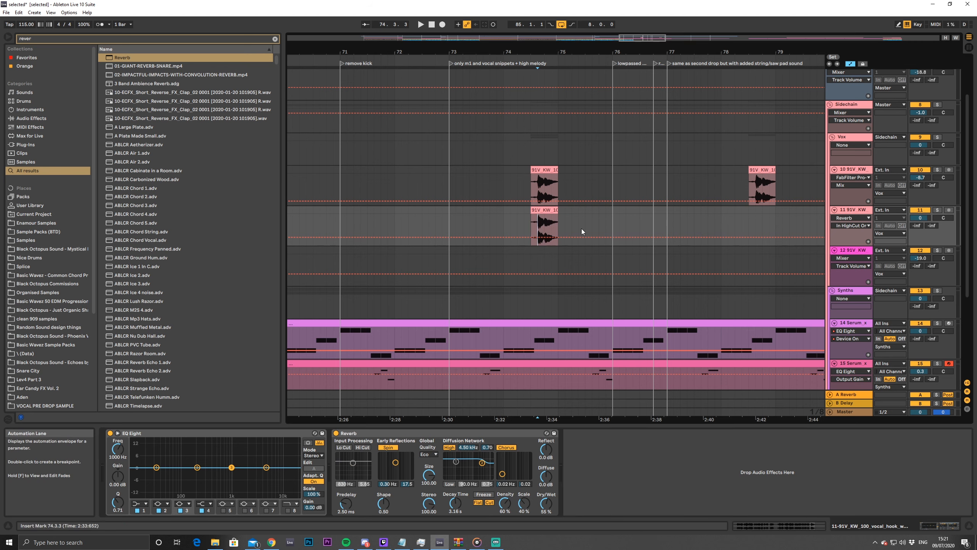
click(937, 210)
key(space)
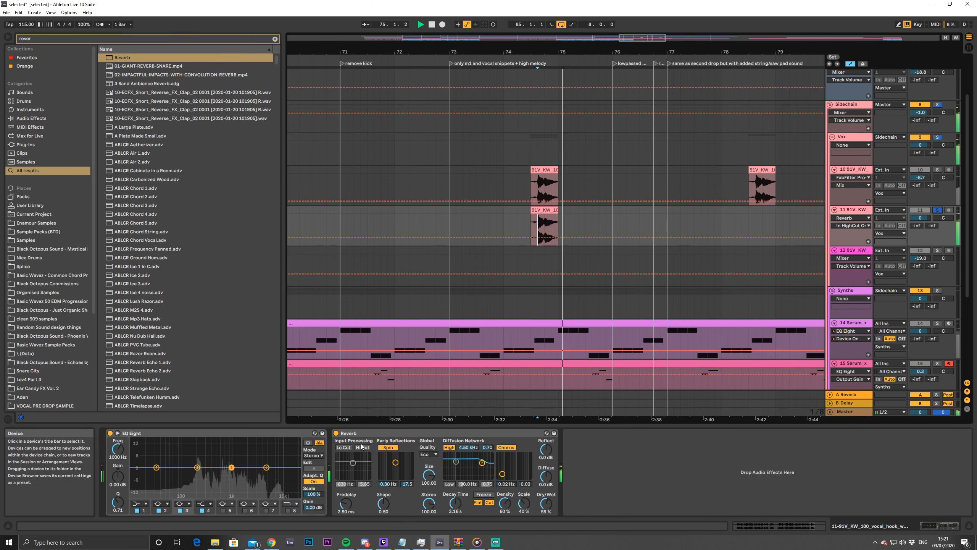
Freeze track 11 and flatten it to audio so the reverb tail is rendered
right_click(859, 210)
click(882, 267)
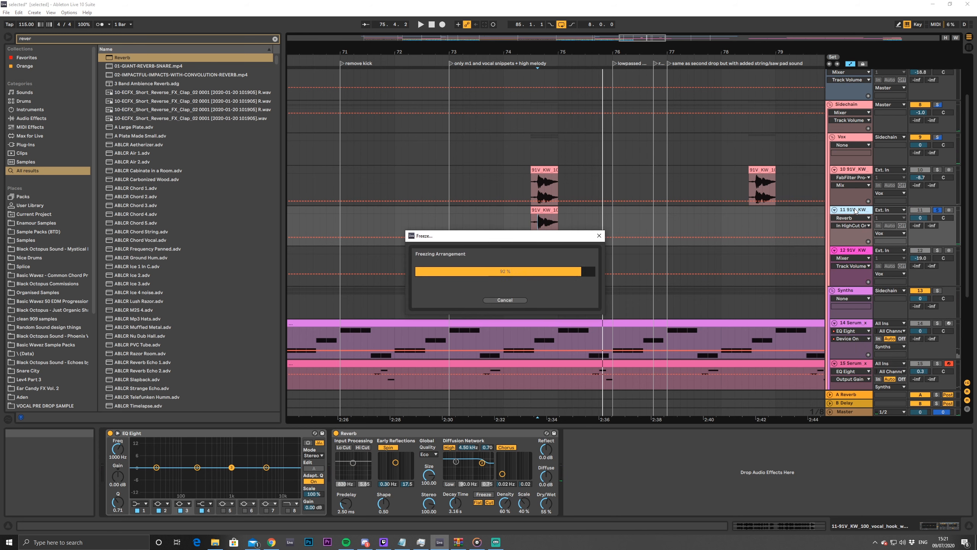
right_click(854, 210)
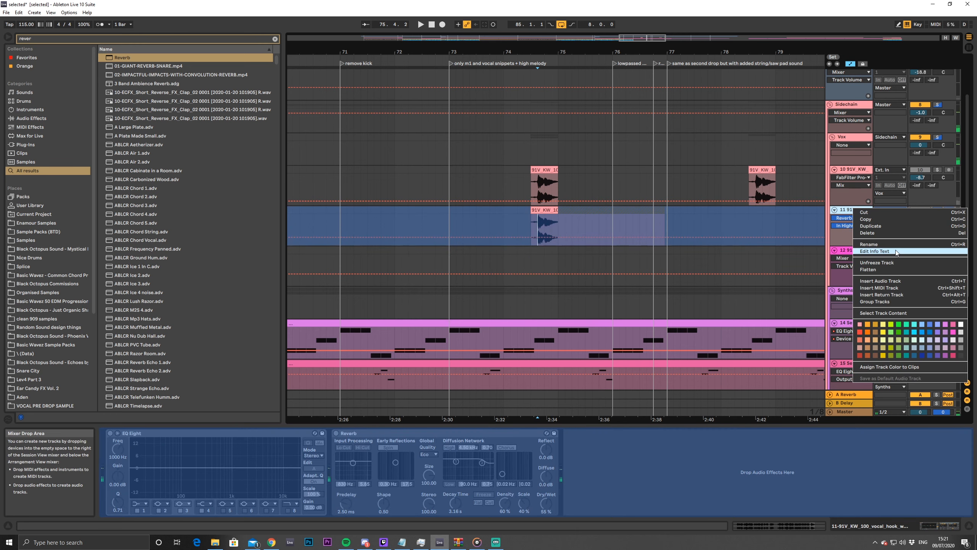
click(896, 269)
Extend the reverb tail clip on track 11 back to 74.3.3 and split it at 75.1.1
click(554, 214)
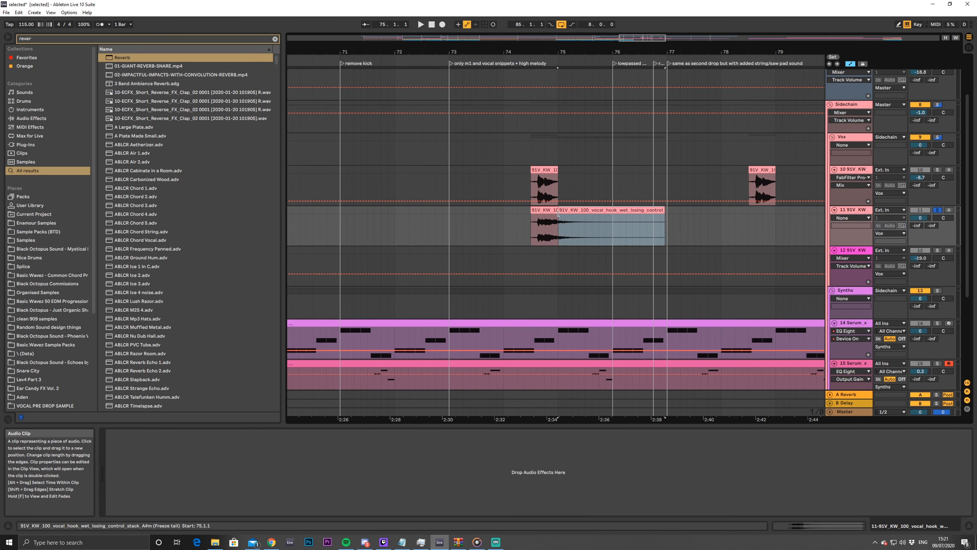
drag(548, 213, 536, 215)
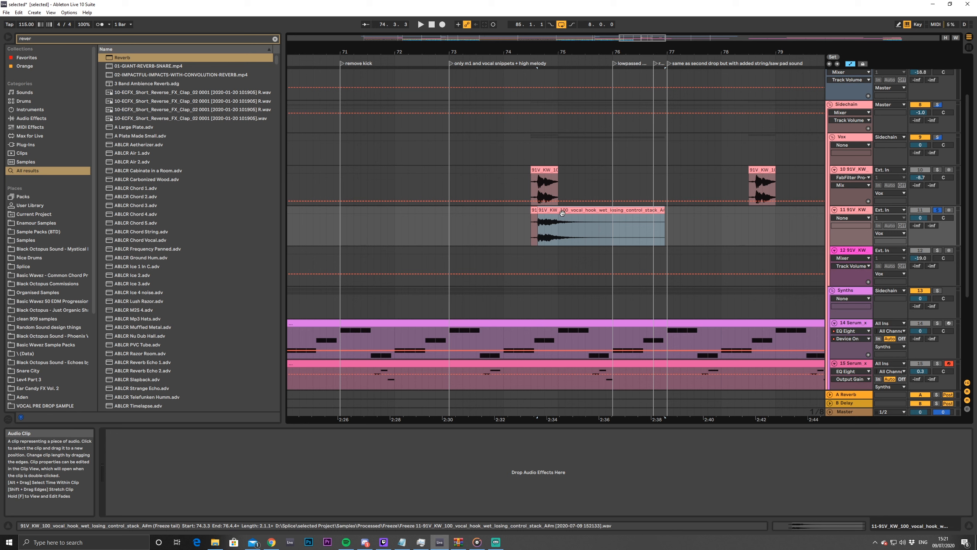
click(556, 223)
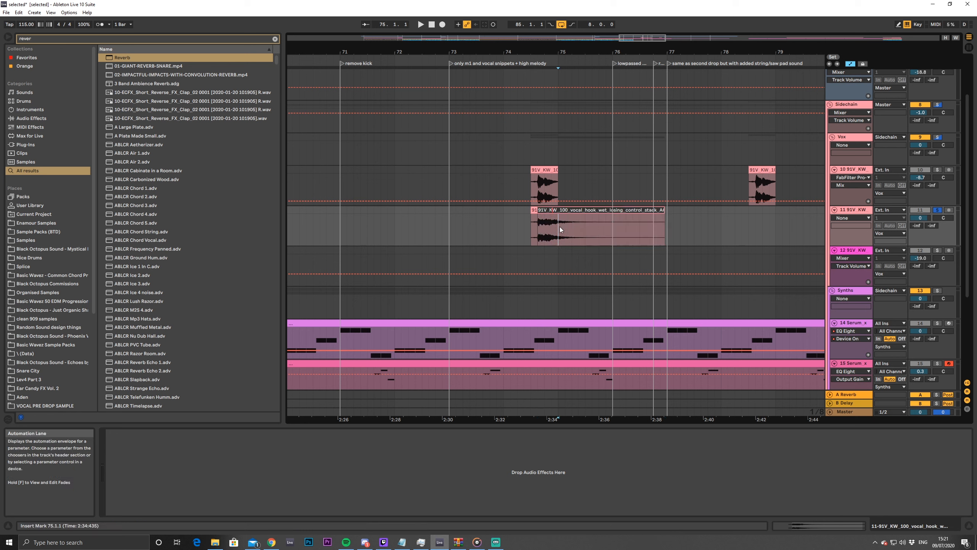
key(ctrl+e)
Delete the track 11 pieces before 75.1.1 and place the remaining tail, reversed, starting at 72.3.3
click(552, 212)
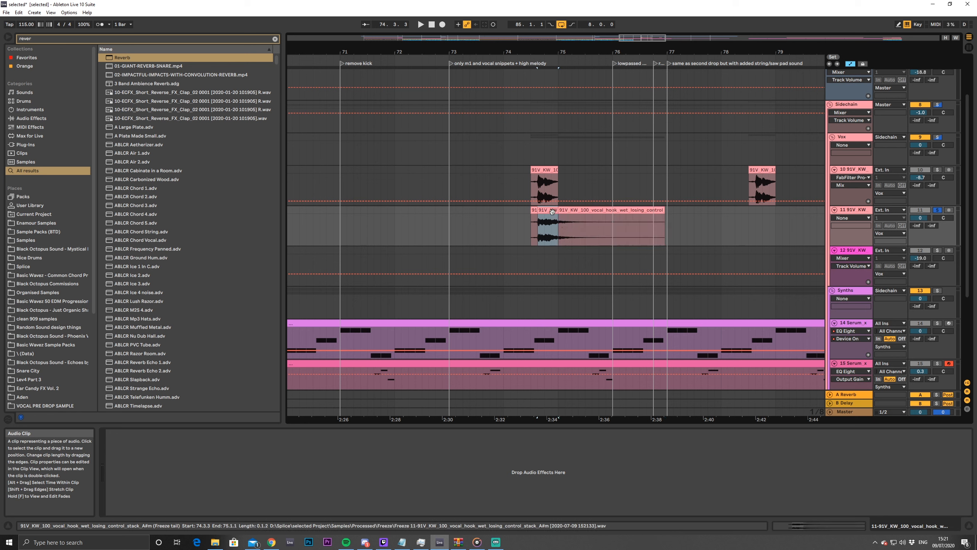
shift+click(534, 209)
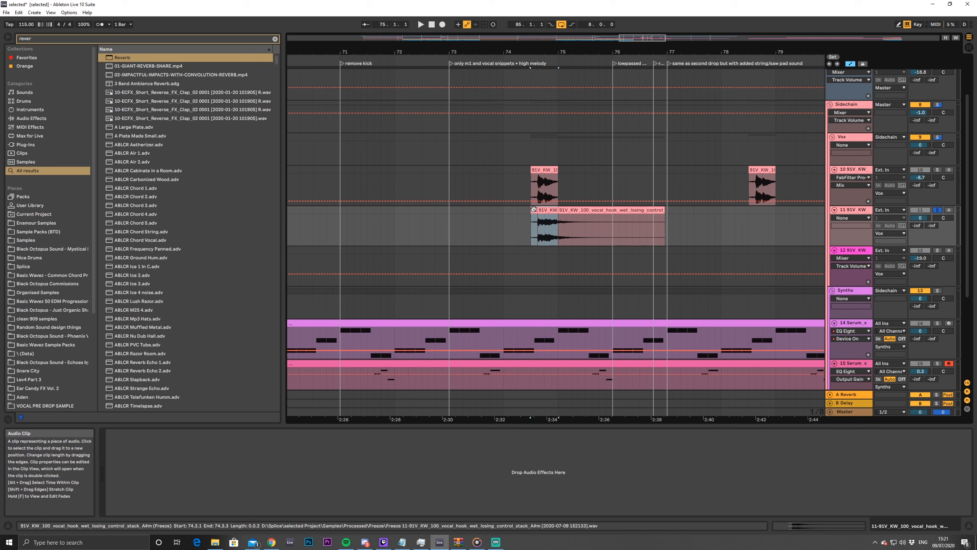
drag(557, 215, 457, 213)
key(r)
drag(538, 212, 517, 215)
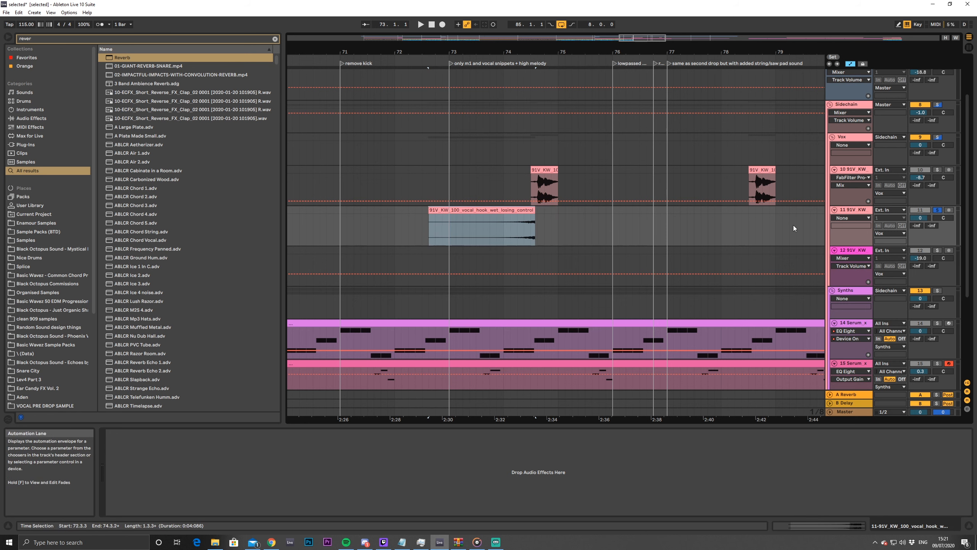
Move the reversed vocal tail earlier to about 72.1.2 and unsolo track 11 to hear it in the full mix
drag(656, 38, 650, 16)
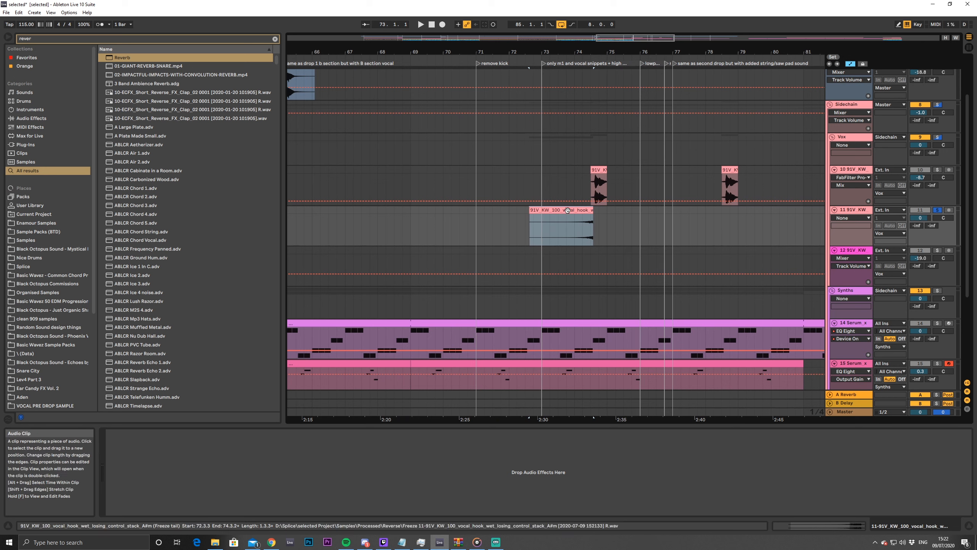
drag(568, 210, 549, 211)
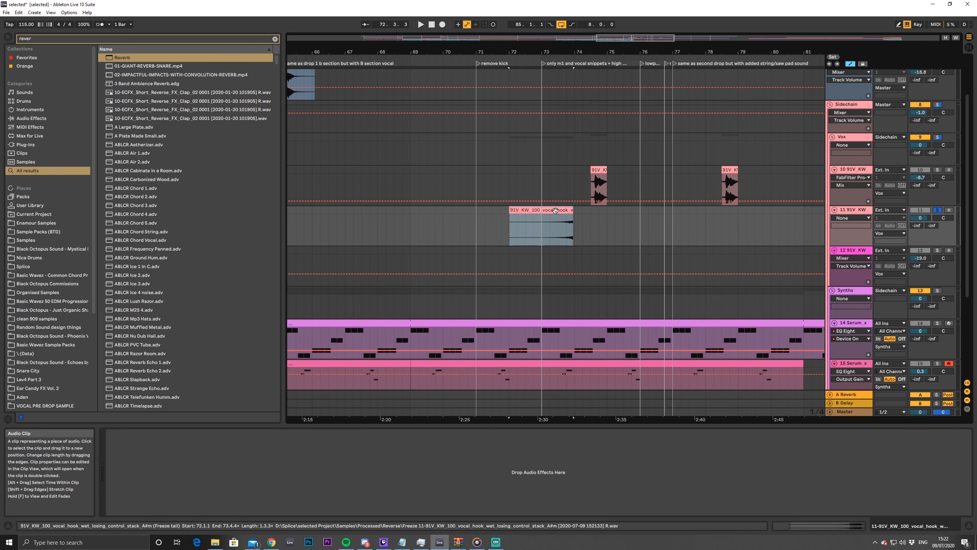
click(559, 210)
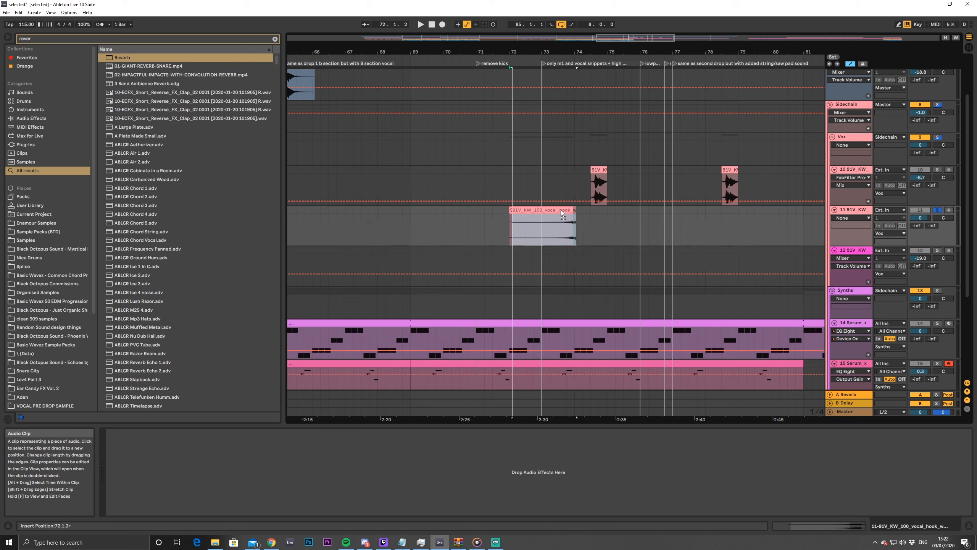
key(space)
click(938, 211)
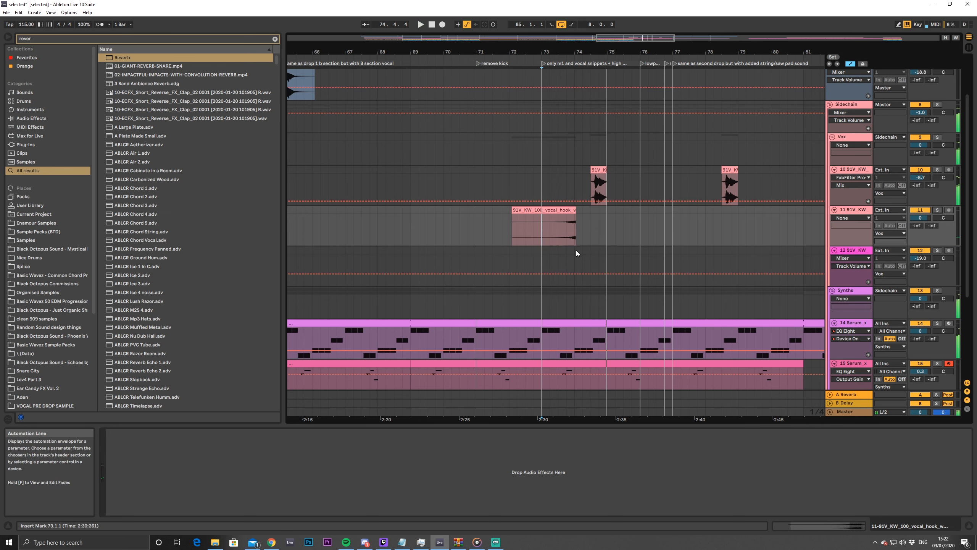
Trim the reversed vocal tail to one beat, from 73.3.1 to 73.4.1, and play it back
click(526, 230)
drag(622, 38, 601, 213)
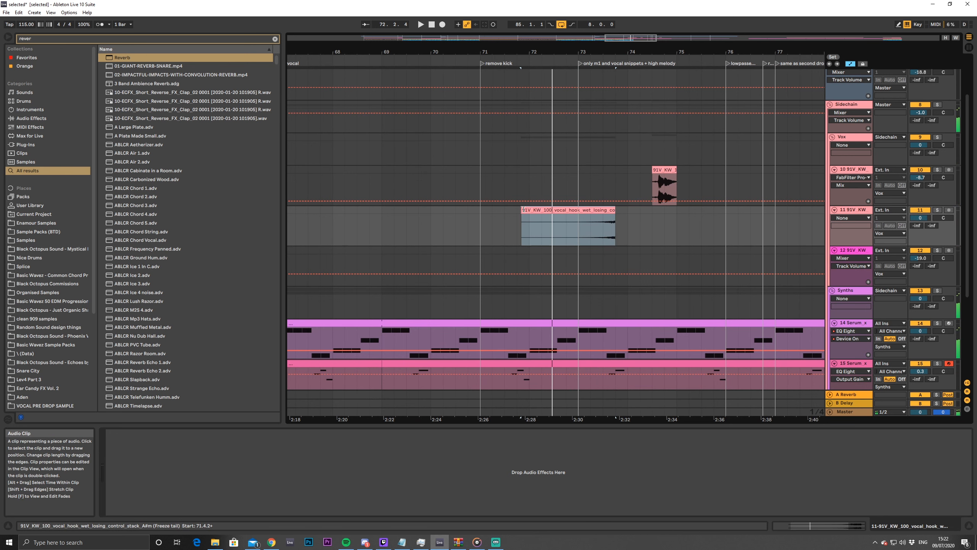
drag(522, 216, 604, 215)
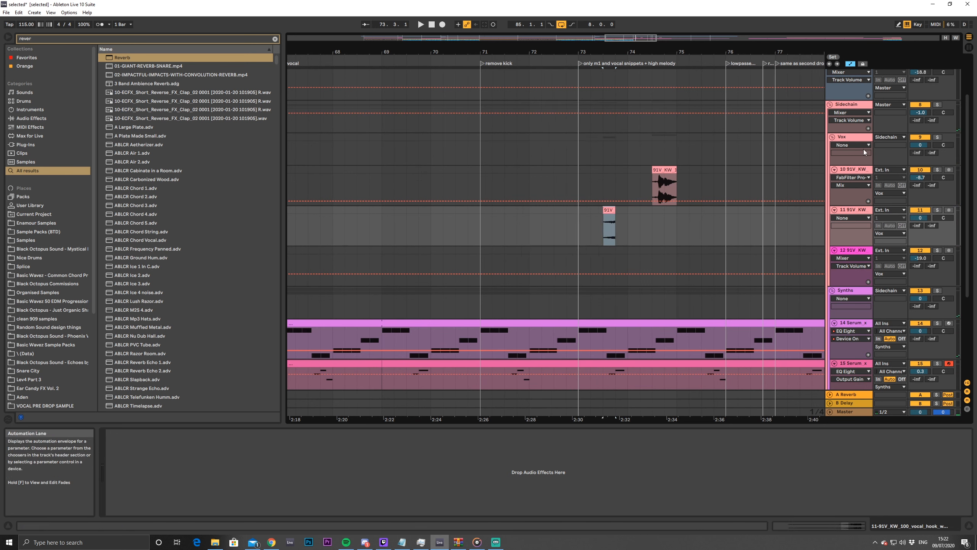
key(space)
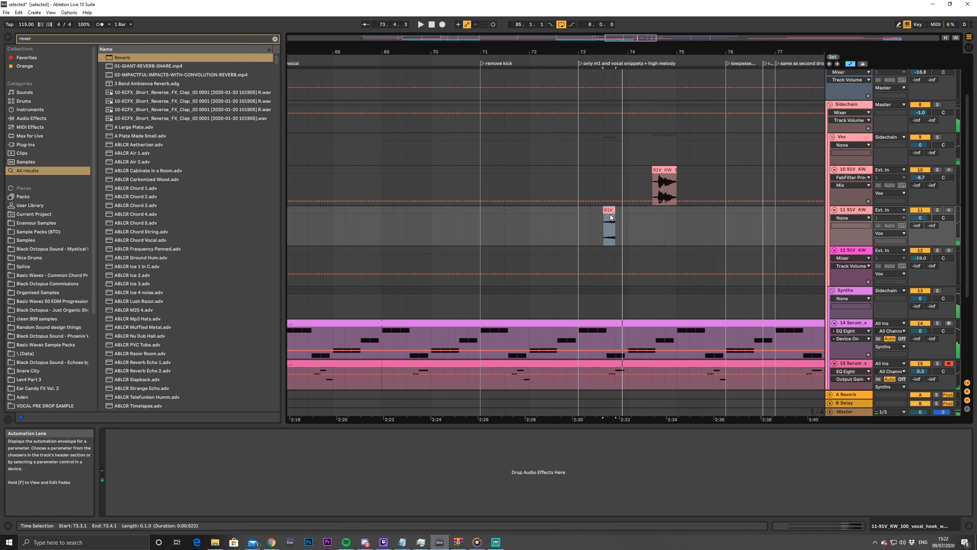
Move the one-beat reversed clip to 73.4.1 and audition it from bar 73
drag(610, 214, 623, 214)
click(580, 218)
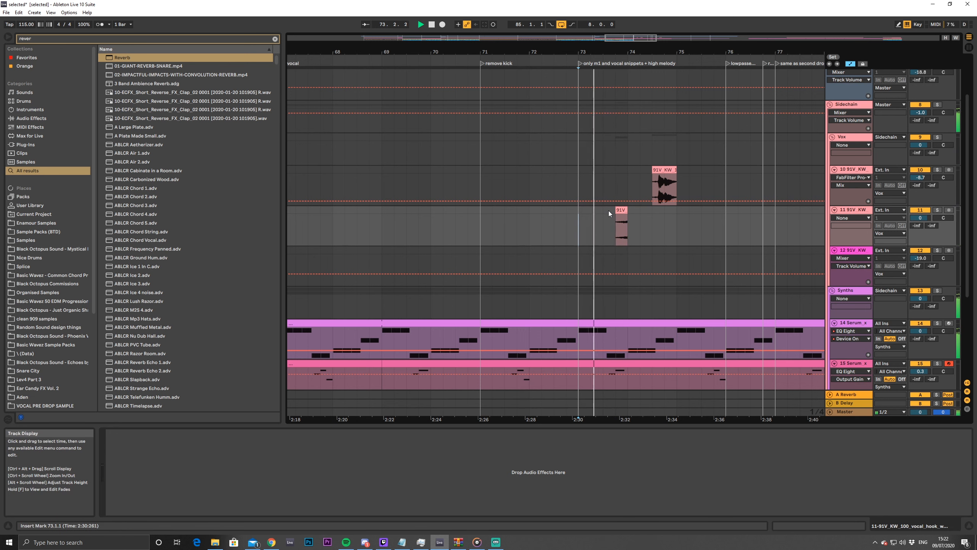
key(space)
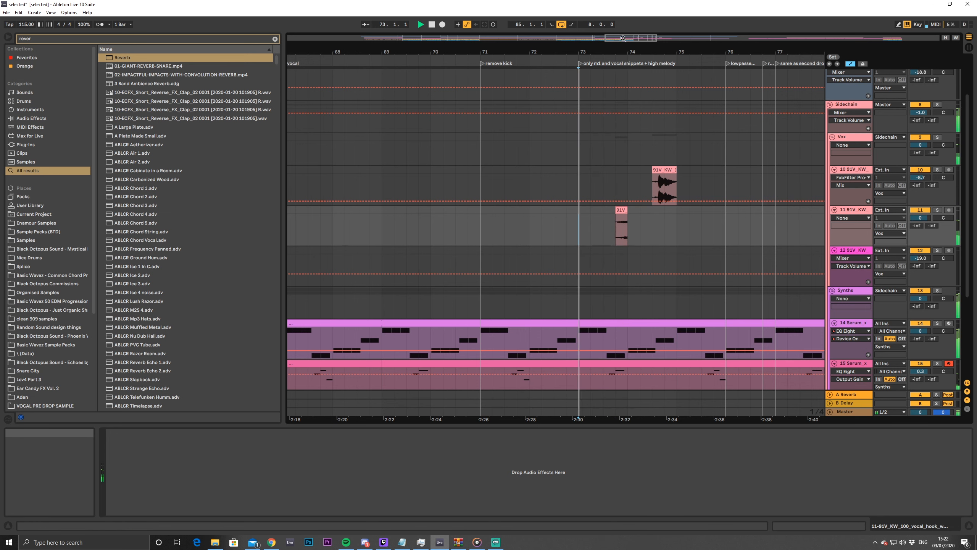
Shorten the reversed clip to span 73.3.3 to 73.4.1, give it a fade-in, and play from bar 73
drag(623, 38, 638, 172)
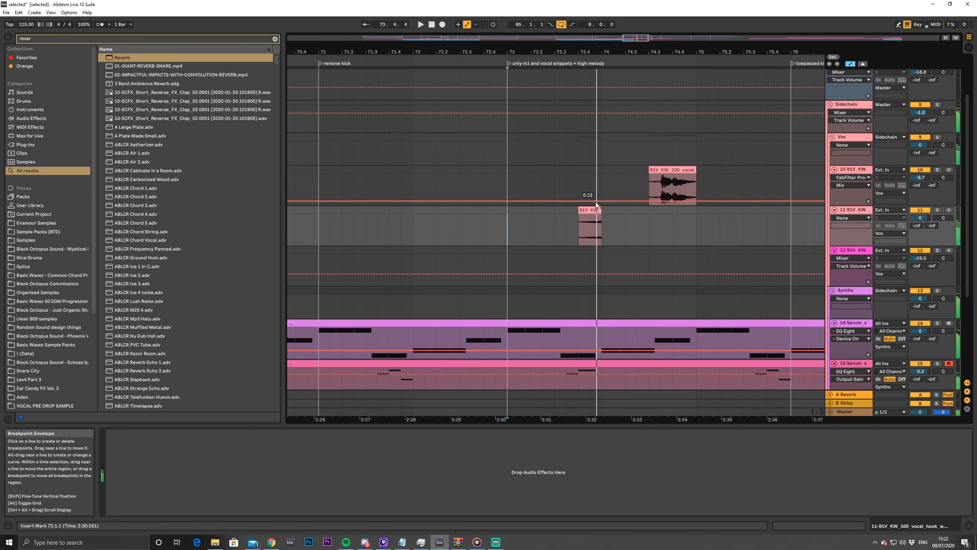
drag(599, 211, 560, 212)
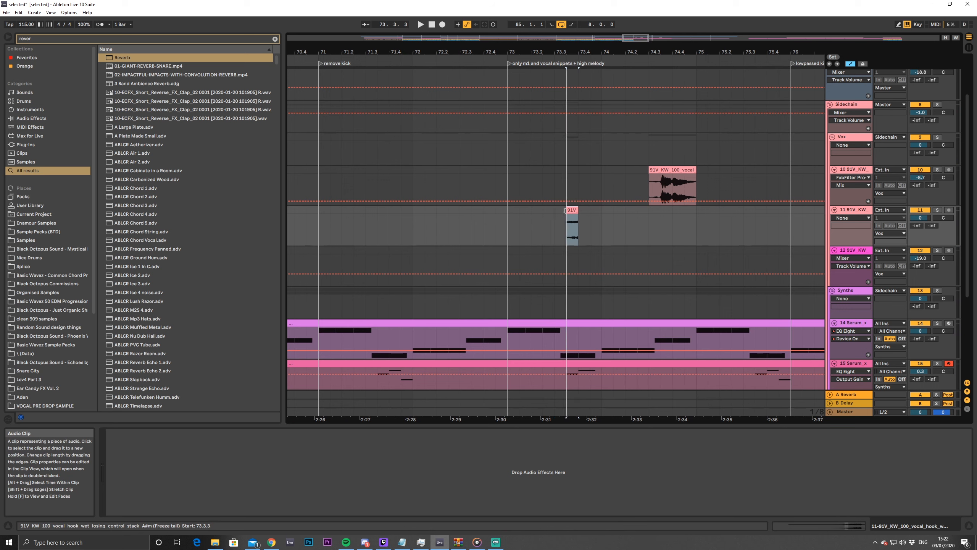
click(849, 64)
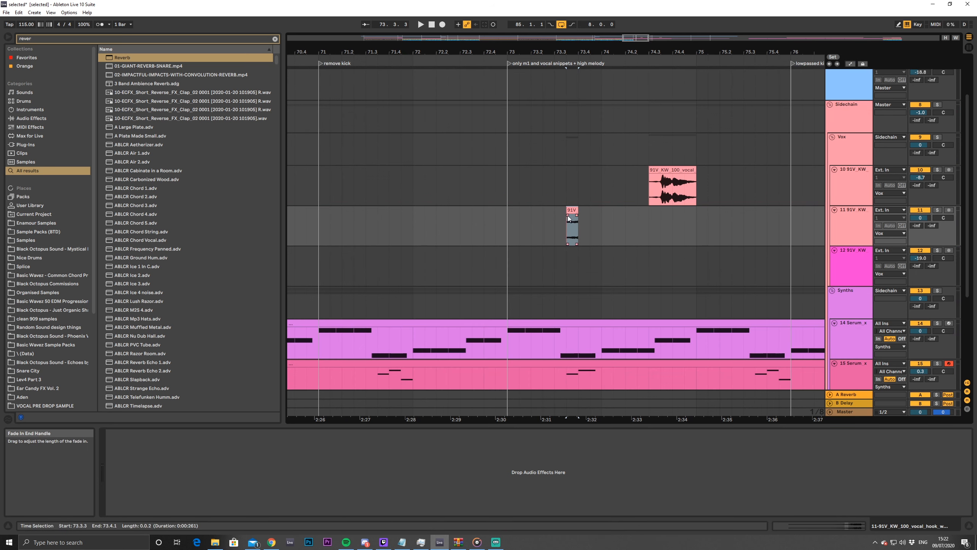
click(509, 226)
key(space)
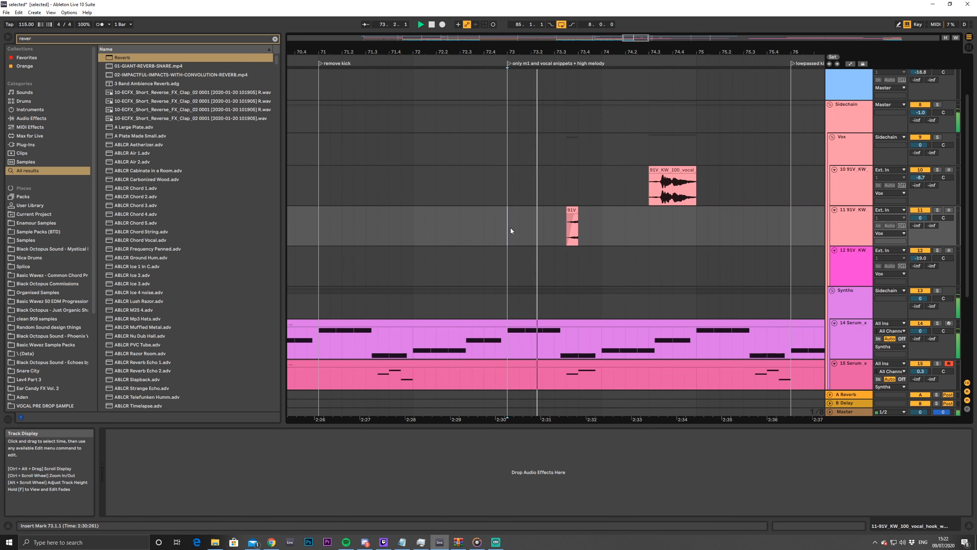
Set the reversed clip on track 11 to span 73.4.1 to 74.1.1 and replay the section from bar 73
click(580, 209)
drag(583, 209, 599, 209)
key(space)
key(space)
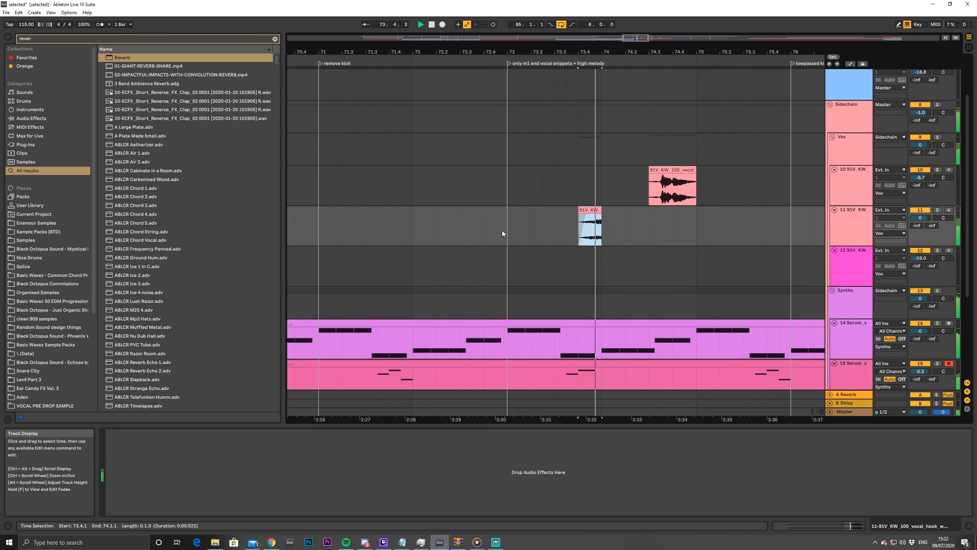
click(507, 230)
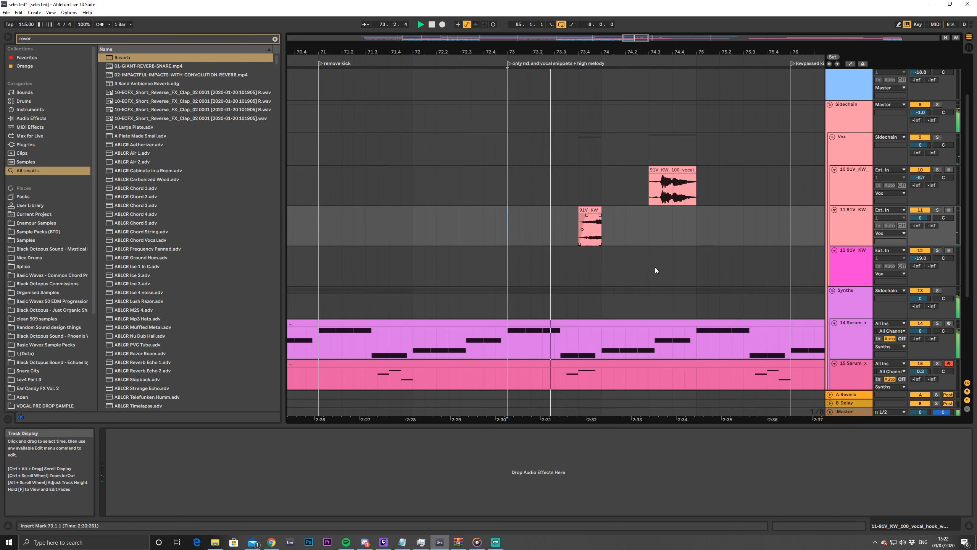
key(space)
key(space)
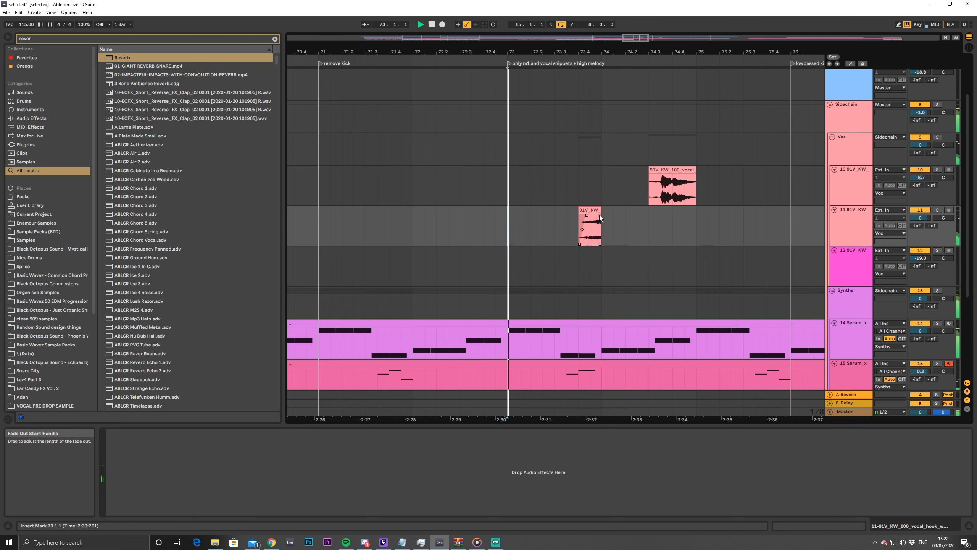
key(space)
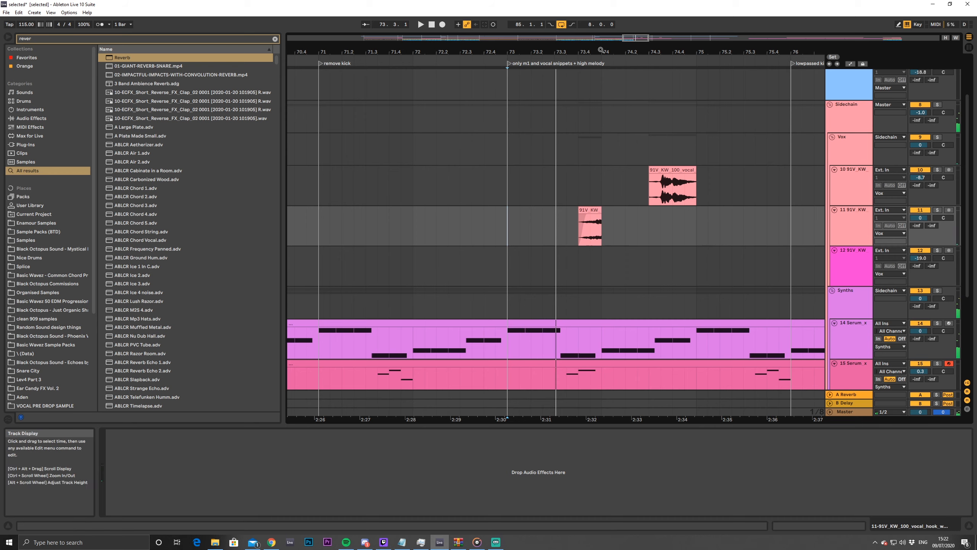
Play the arrangement from 63.3.1 into the bar 73 section and add a short fade-in to track 10's snippet at 74.3
drag(638, 38, 637, 15)
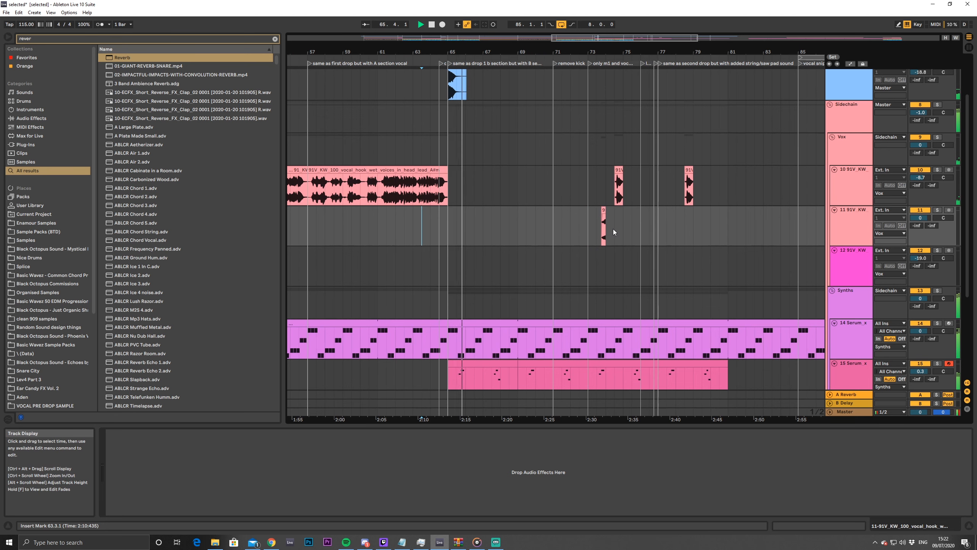
drag(605, 38, 625, 42)
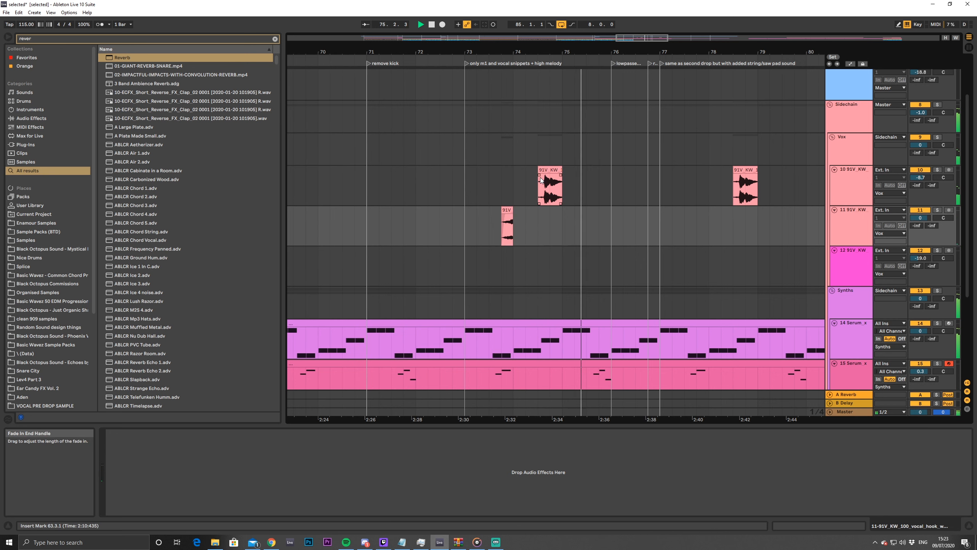
drag(541, 177, 544, 178)
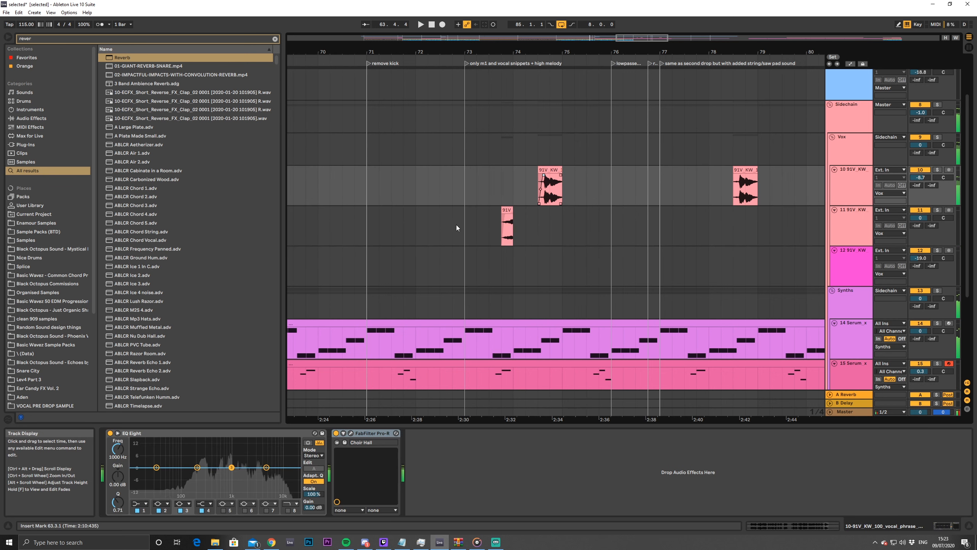
Add the Reverb effect to track 11 with a 4.15 s decay time and 29% dry/wet, auditioning from bar 73
click(457, 225)
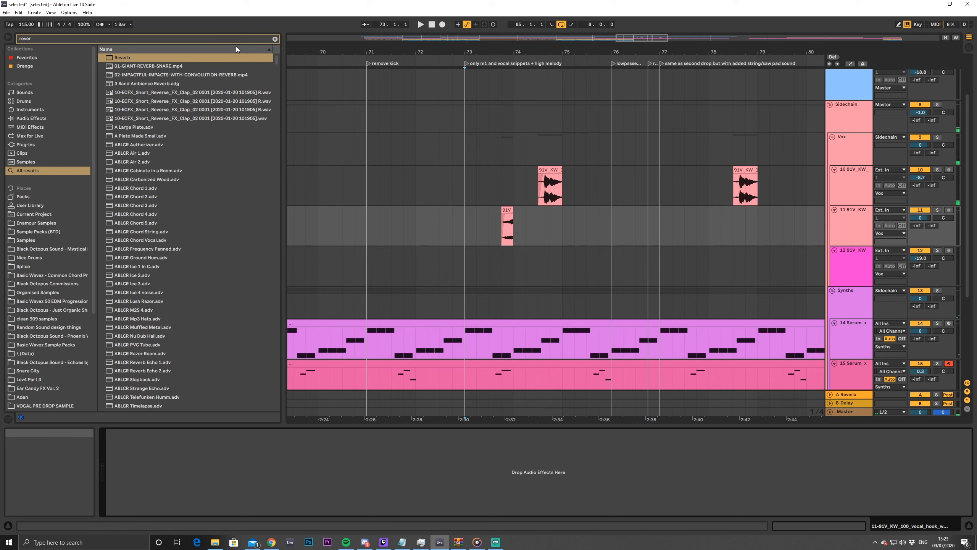
drag(193, 59, 386, 446)
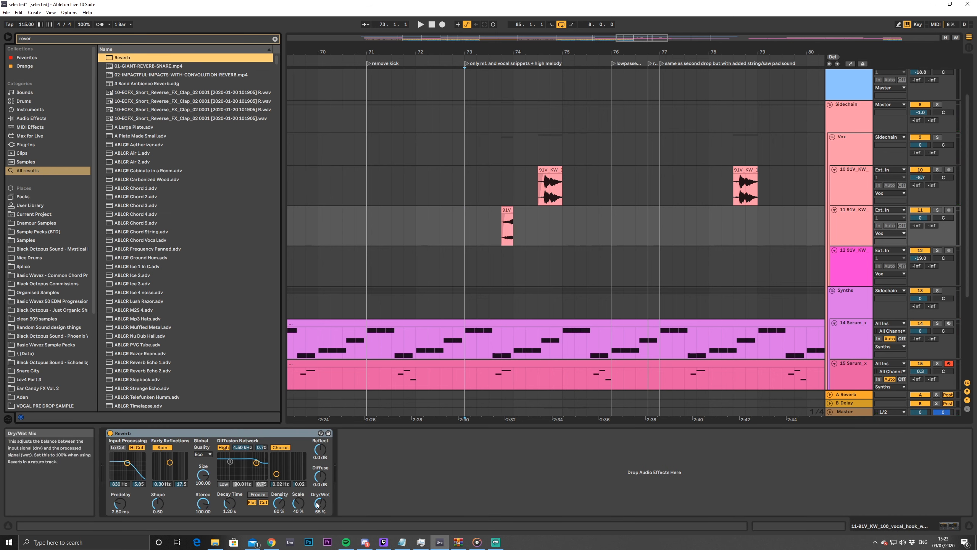
drag(320, 504, 320, 515)
drag(230, 503, 230, 500)
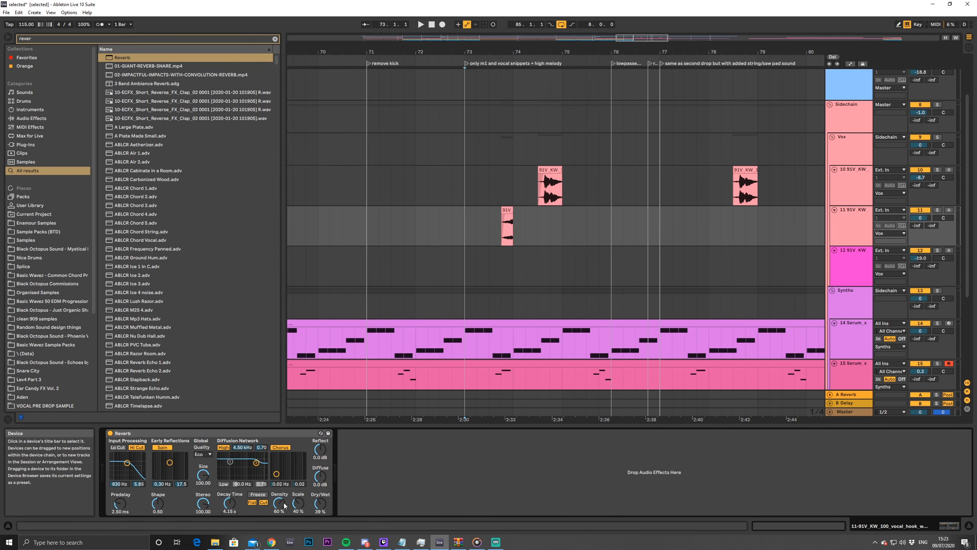
key(space)
drag(320, 503, 320, 505)
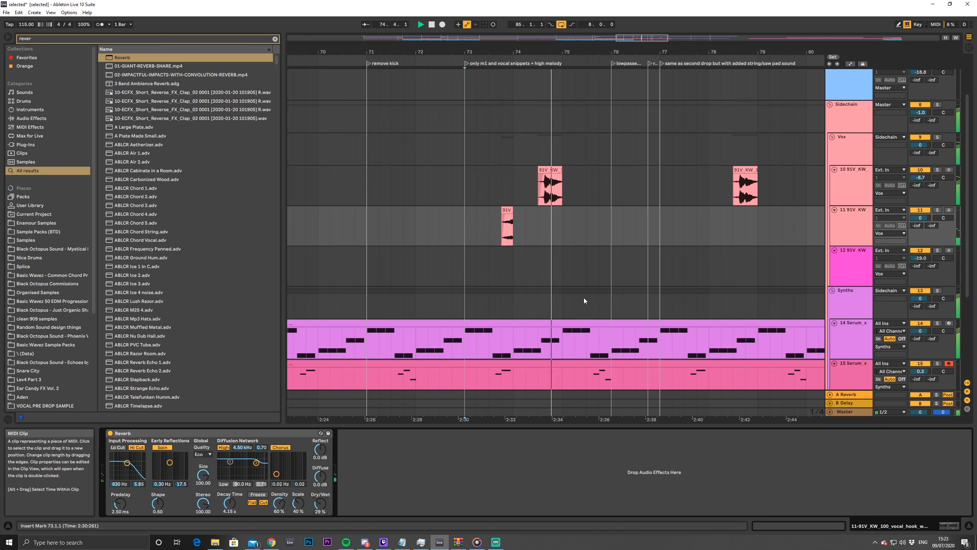
drag(578, 52, 559, 28)
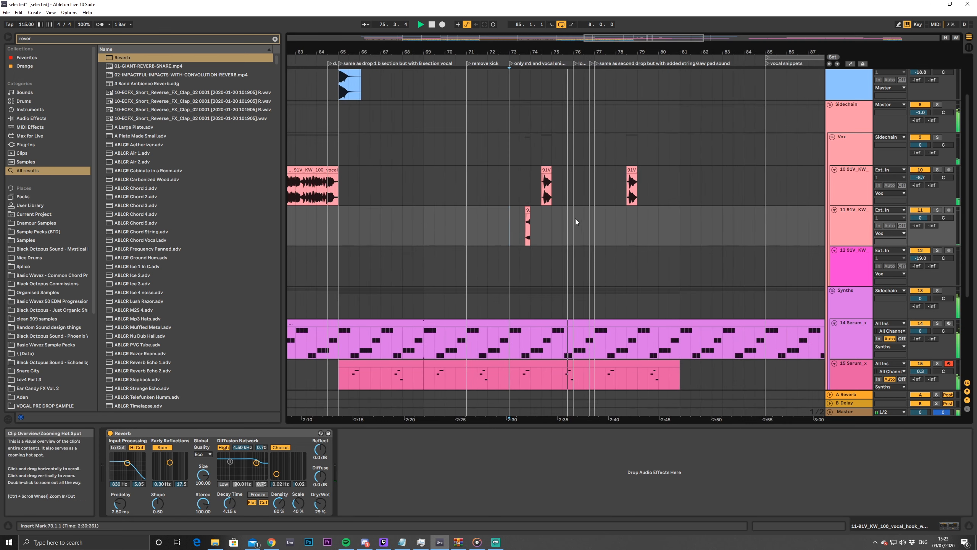
Move the vocal snippets and reversed clip on tracks 10 and 11 from the 73.1.1 to 81.1.1 range to 65.1.1
drag(512, 185, 678, 224)
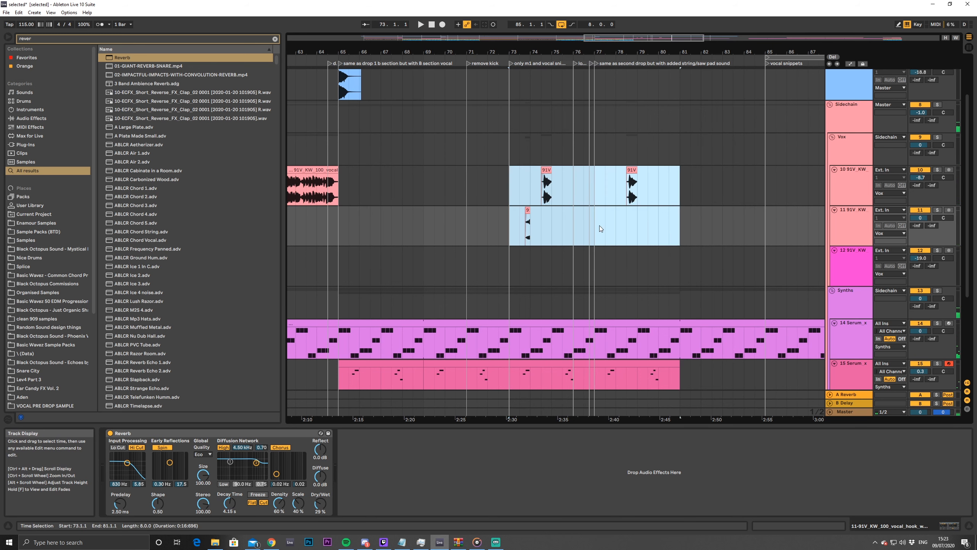
key(ctrl+x)
click(340, 187)
key(ctrl+v)
Play the arrangement from 64.1.1 and set track 11's volume to -3.3 dB
click(316, 214)
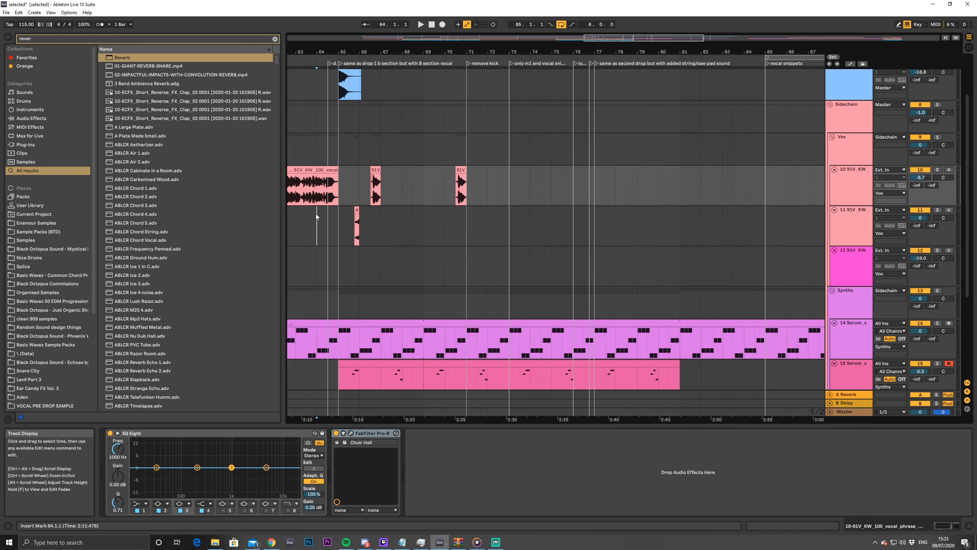
key(space)
drag(478, 38, 478, 41)
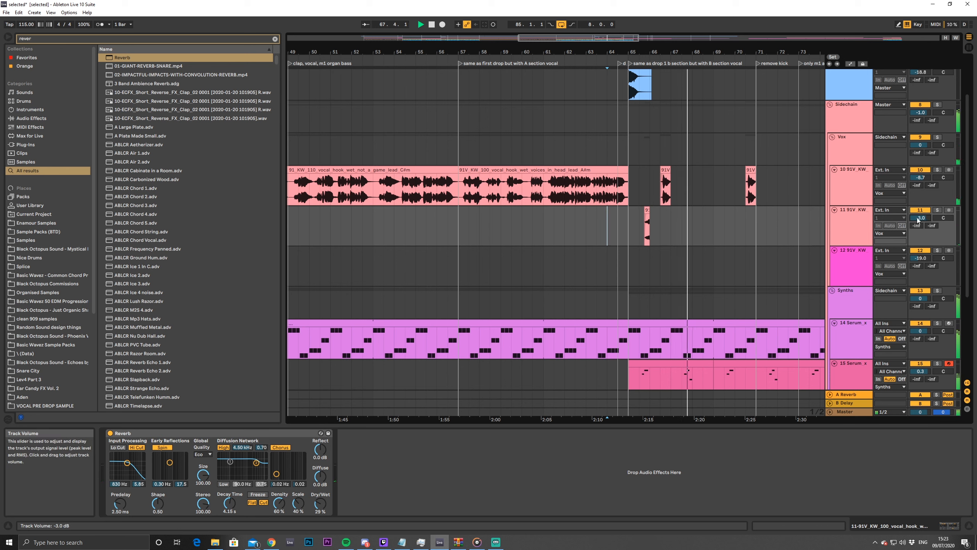
drag(921, 218, 921, 220)
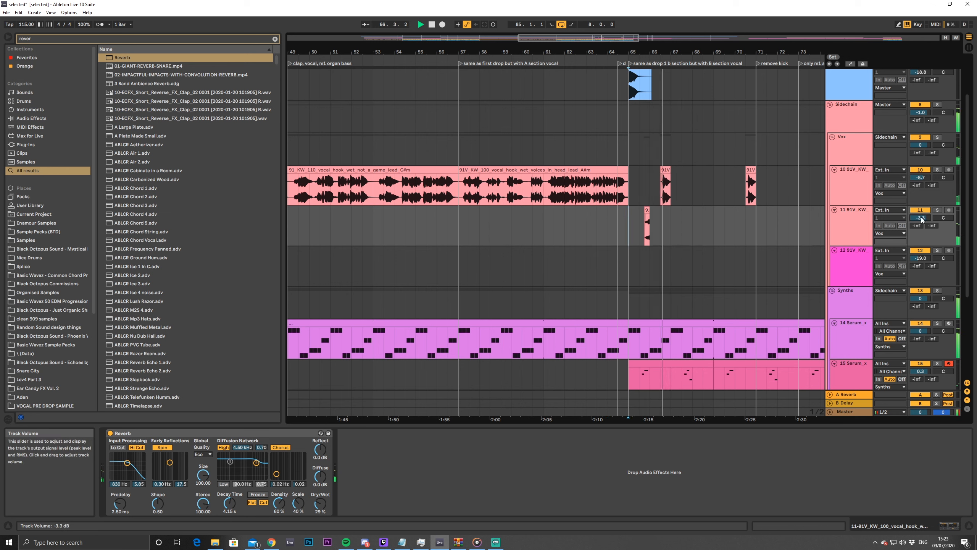
Duplicate the 65.1.1 to 69.1.1 range on tracks 10 and 11 so the reversed clip and snippet repeat from 69.1.1
drag(640, 192, 718, 226)
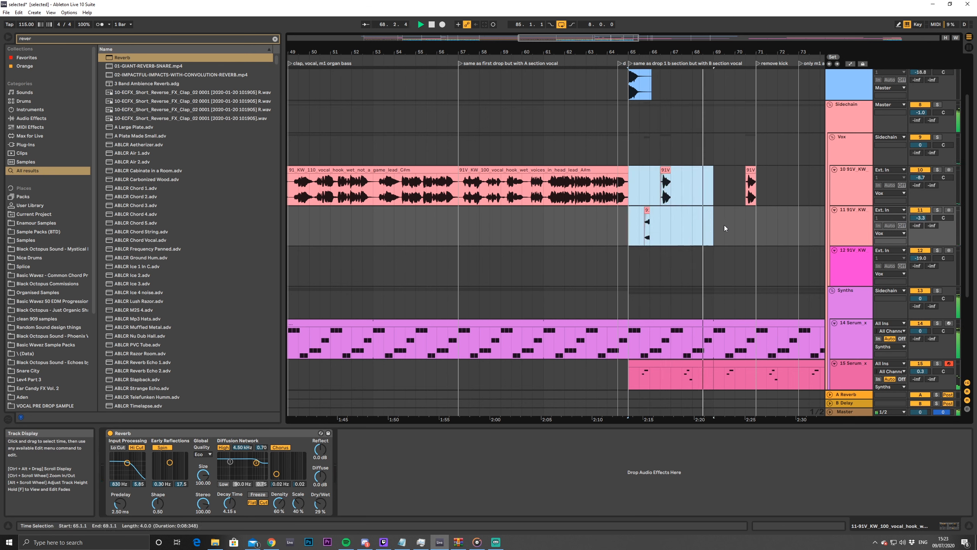
key(ctrl+d)
click(747, 216)
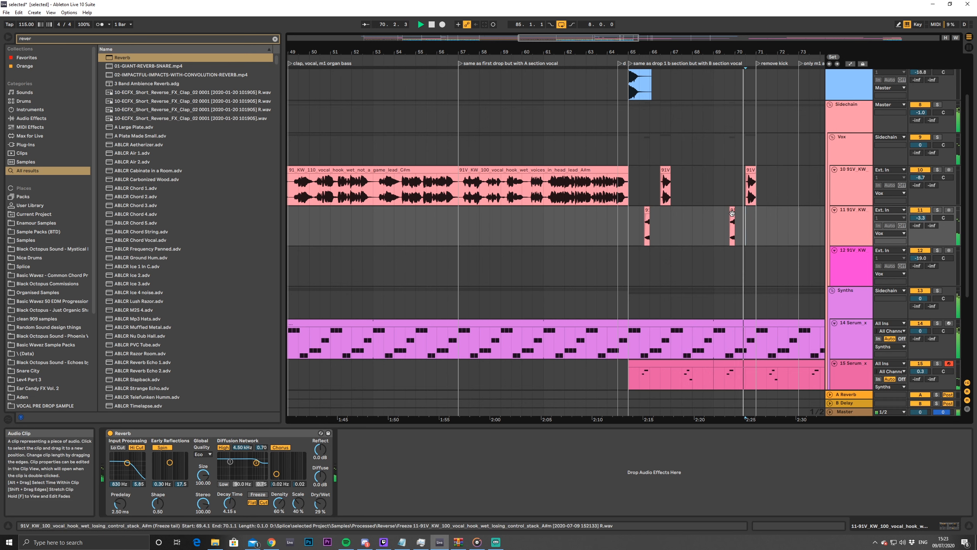
drag(693, 52, 570, 40)
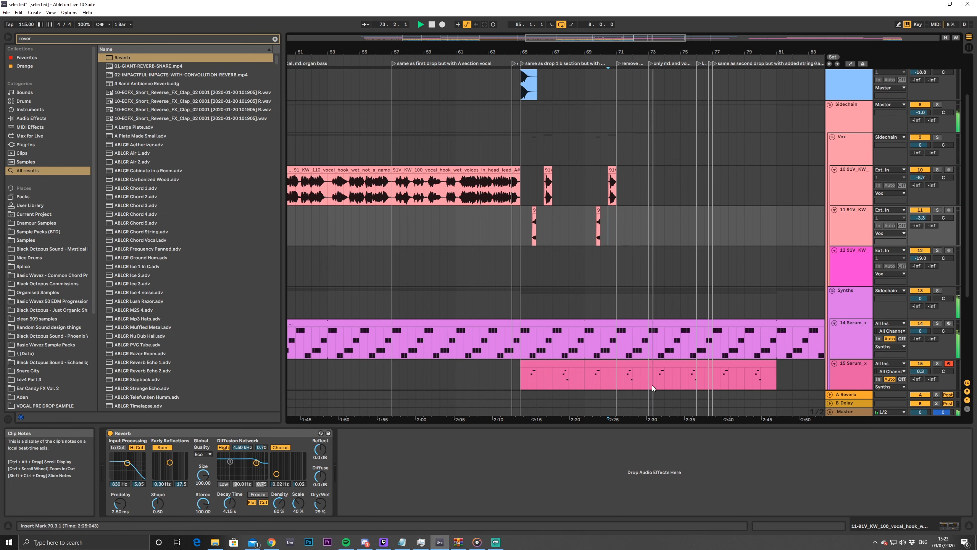
Add a six-bar kick clip on the kick_08 track, move it to start at 81.1.1, and play from 72.2.1
drag(642, 36, 659, 22)
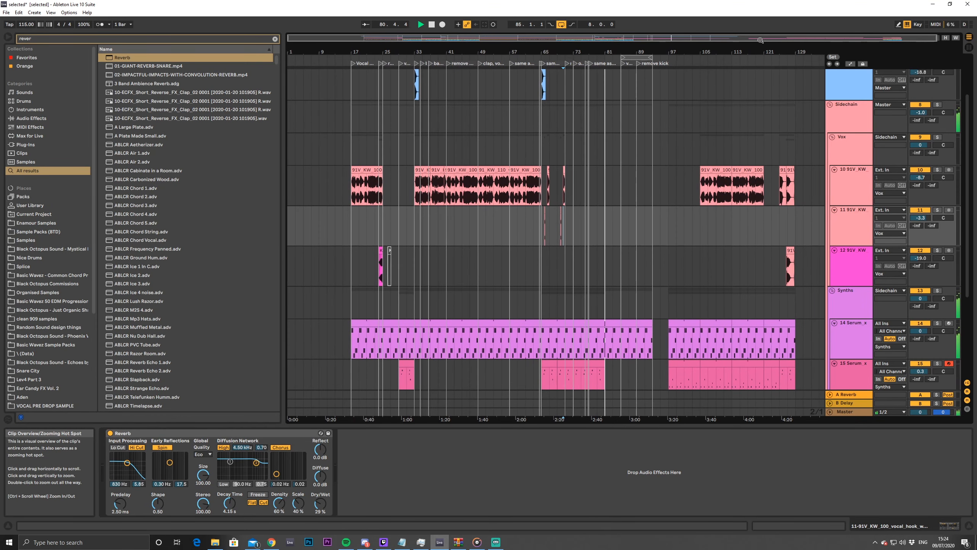
scroll(623, 314, down, 4)
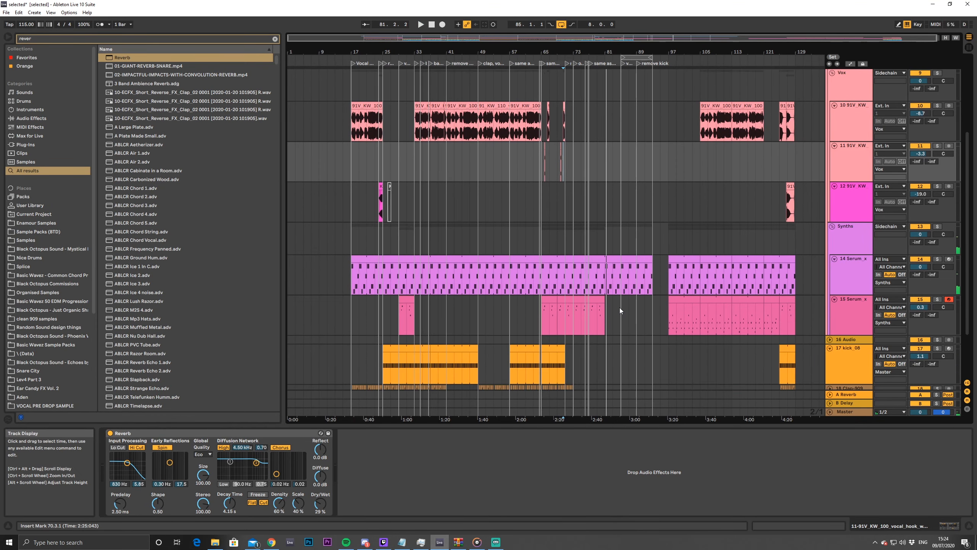
scroll(600, 309, down, 3)
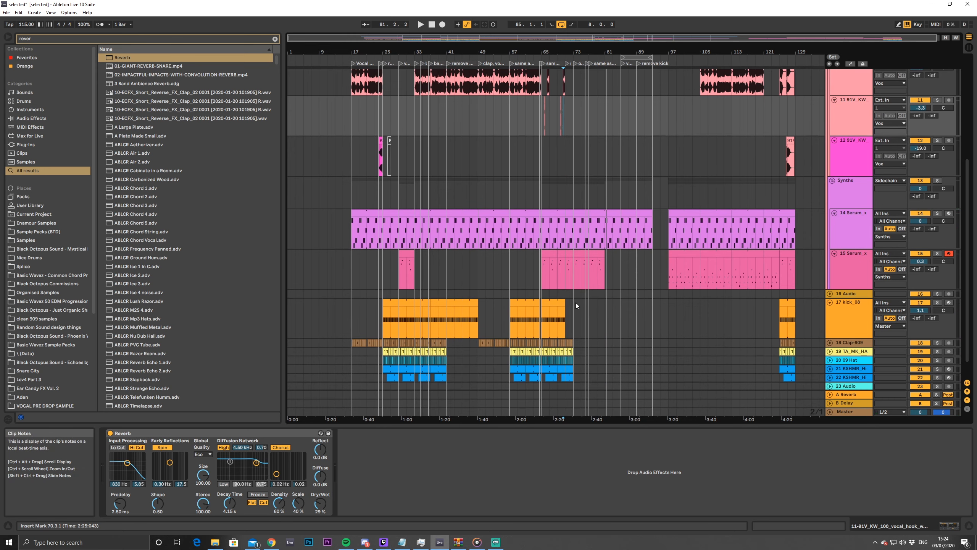
drag(576, 303, 597, 305)
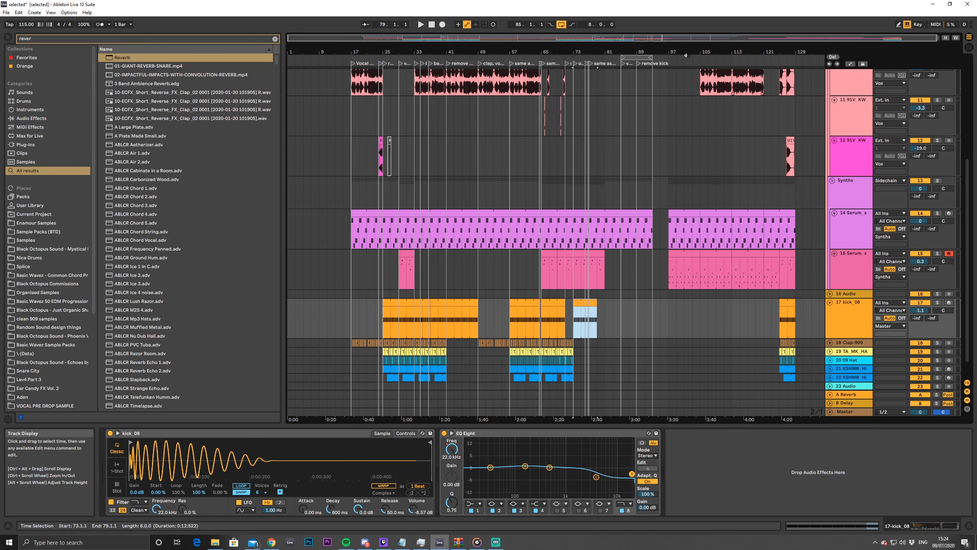
scroll(608, 69, up, 5)
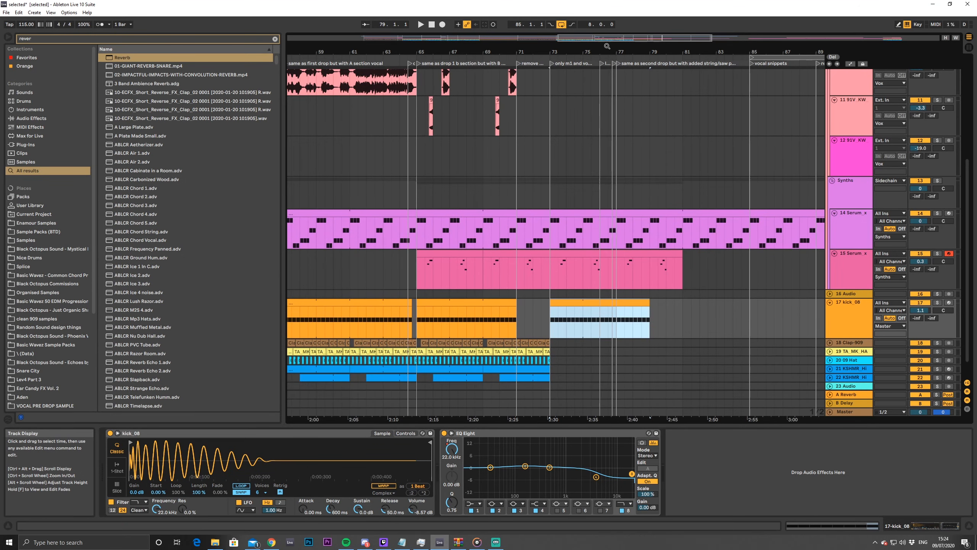
drag(607, 49, 640, 83)
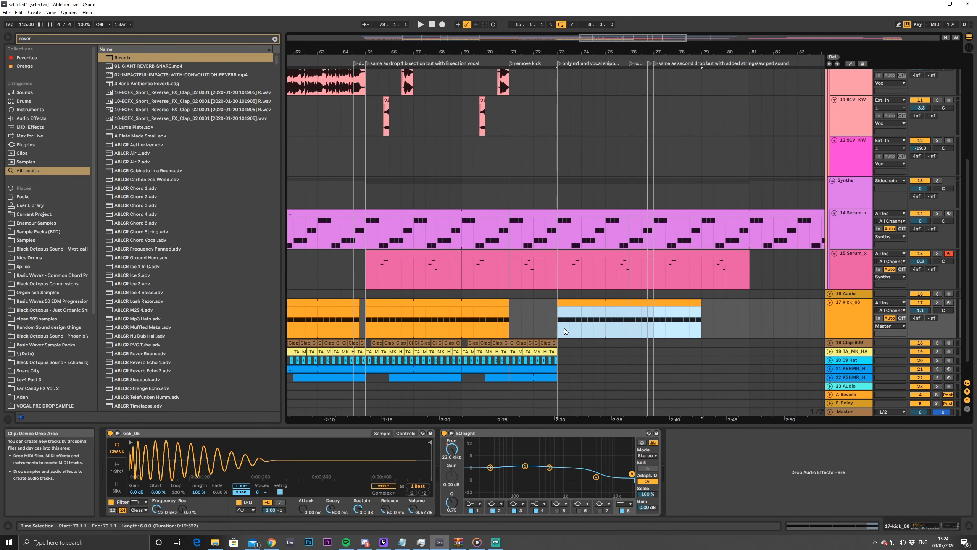
drag(610, 38, 629, 46)
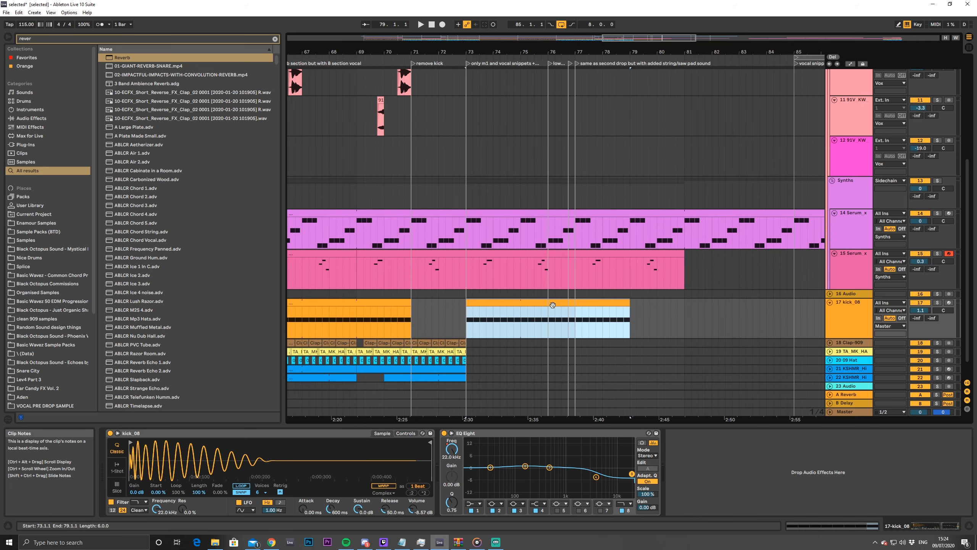
drag(553, 305, 768, 318)
click(446, 318)
key(space)
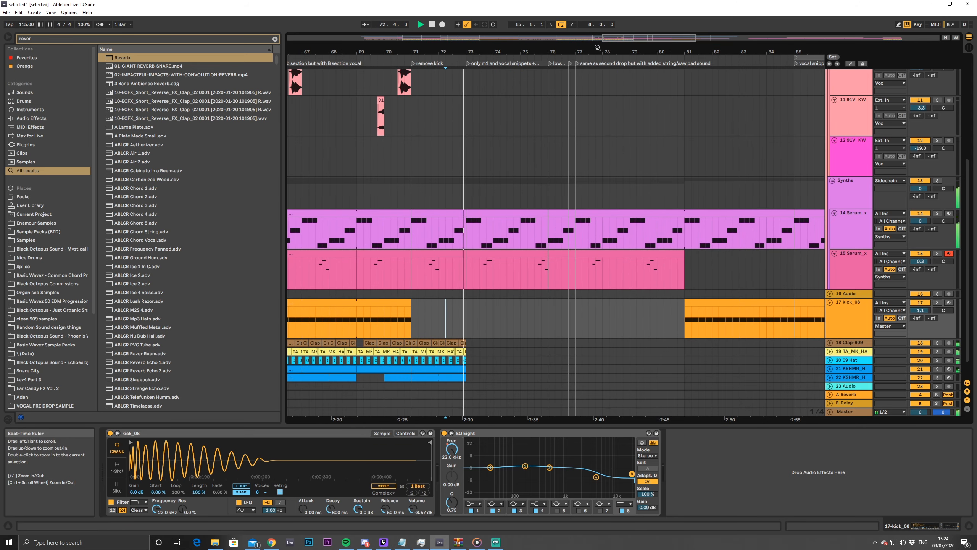
Copy the clap and hat clips on tracks 18 to 22 from 65.1.1 to 73.1.1 and paste them at 81.1.1
drag(637, 39, 646, 13)
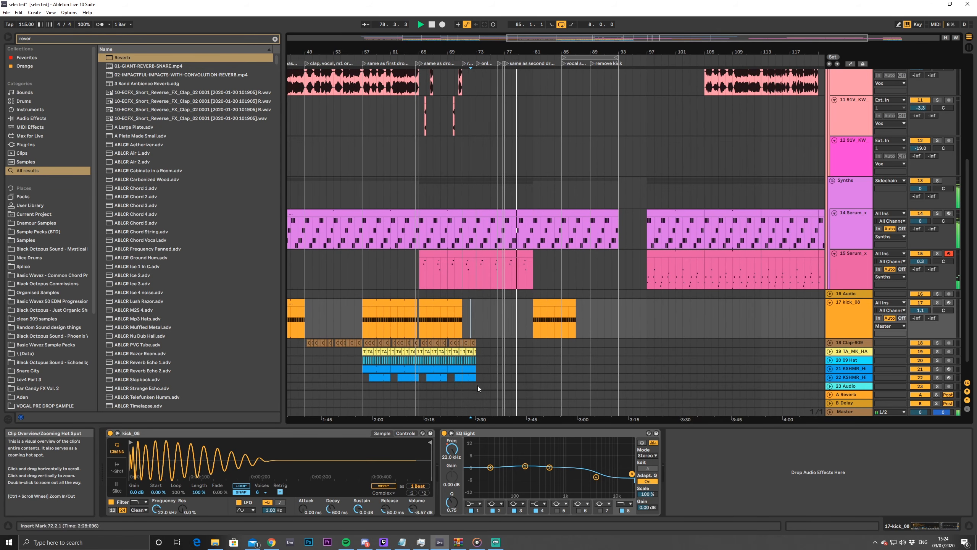
click(470, 350)
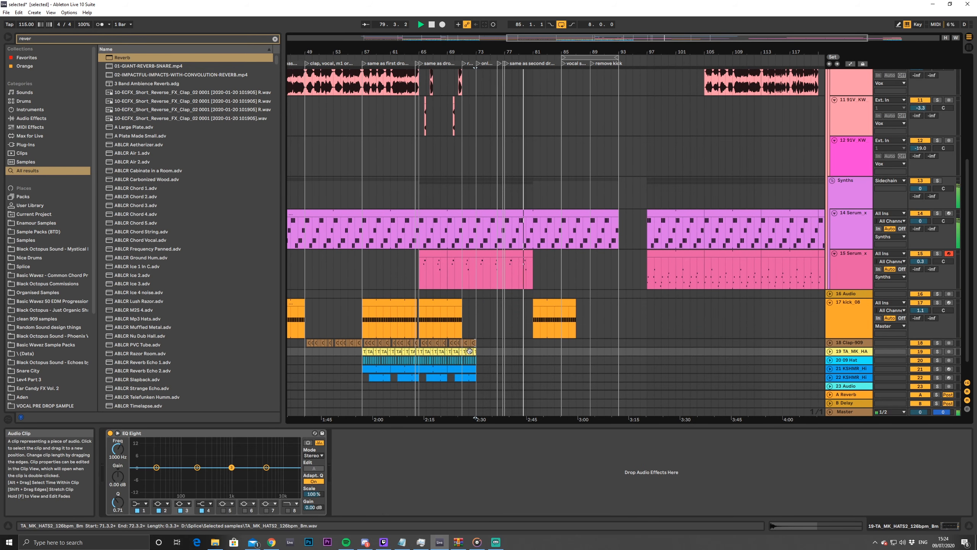
drag(478, 343, 420, 378)
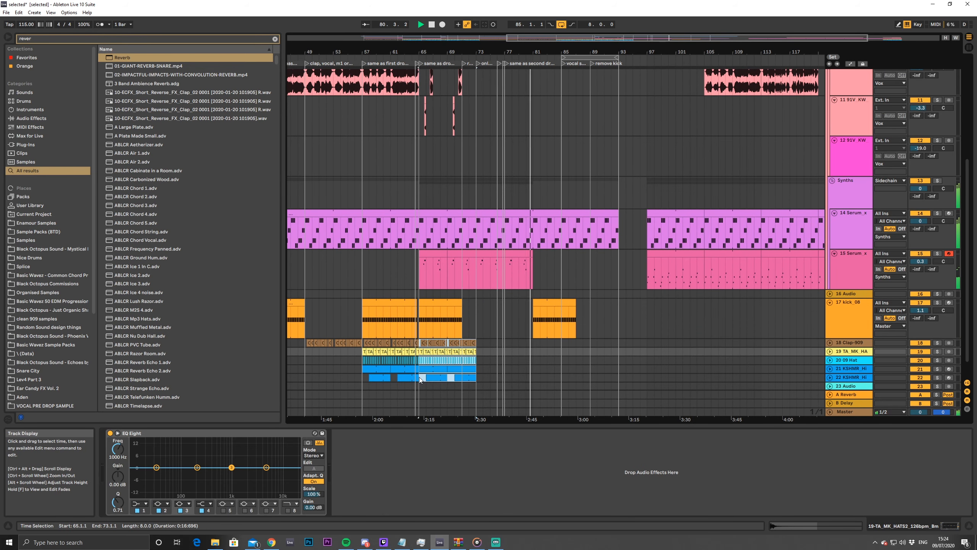
key(ctrl+c)
click(531, 343)
key(ctrl+v)
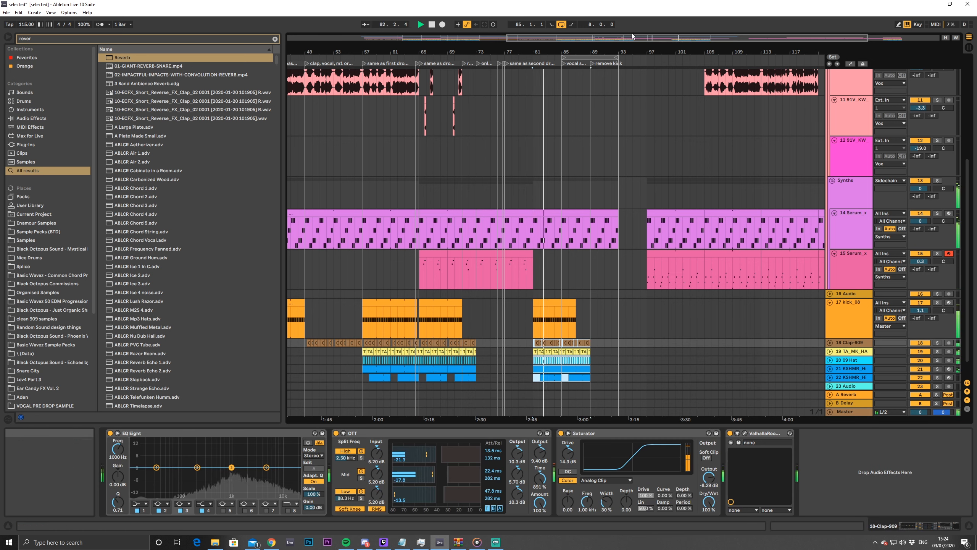
Extend the kick clip to 89.1.1 and duplicate the clap and hat clips of bars 85 to 89 up to 93.1.1
click(572, 308)
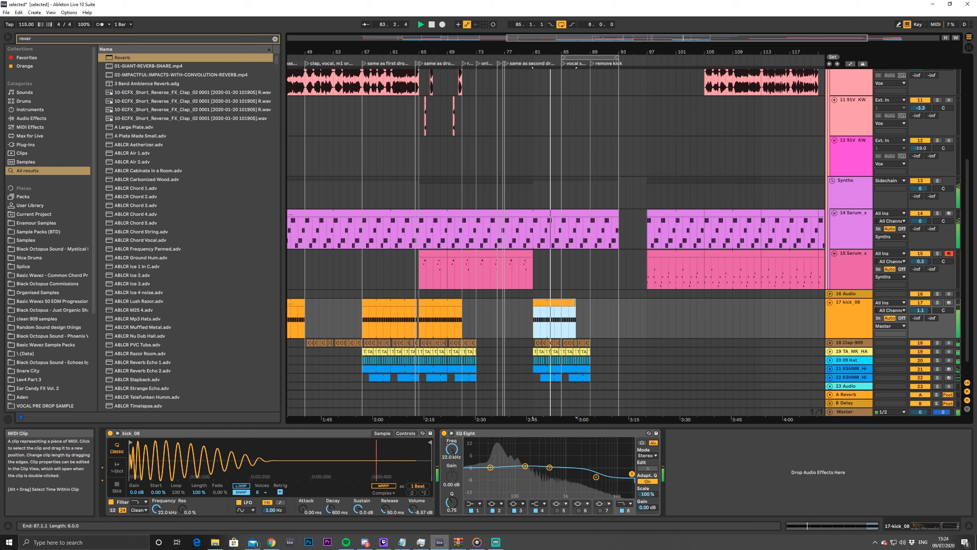
drag(575, 303, 591, 304)
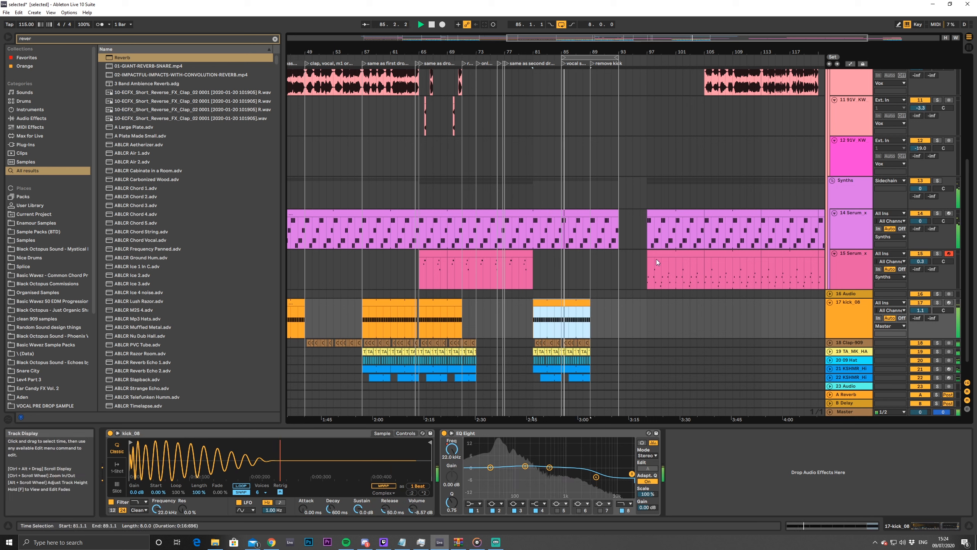
drag(651, 38, 709, 206)
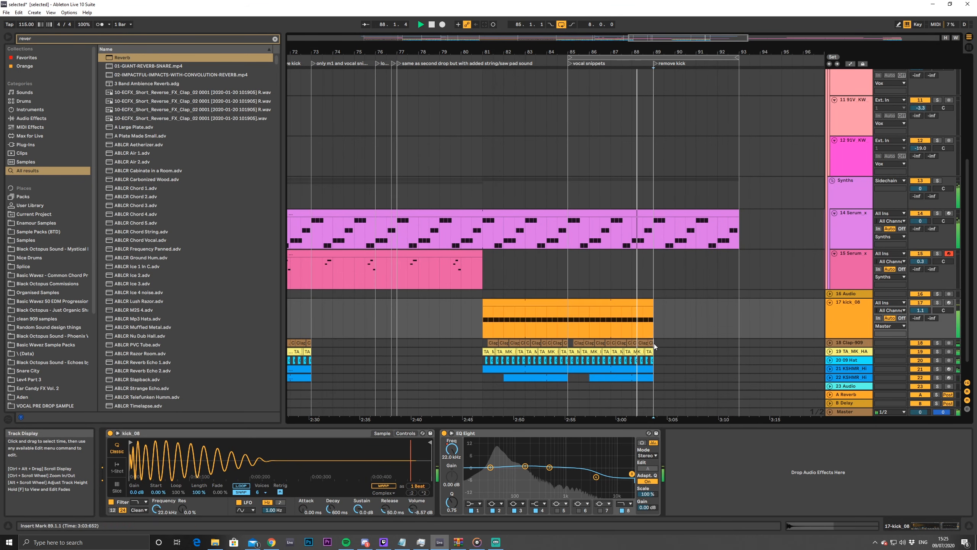
drag(654, 344, 568, 380)
key(ctrl+d)
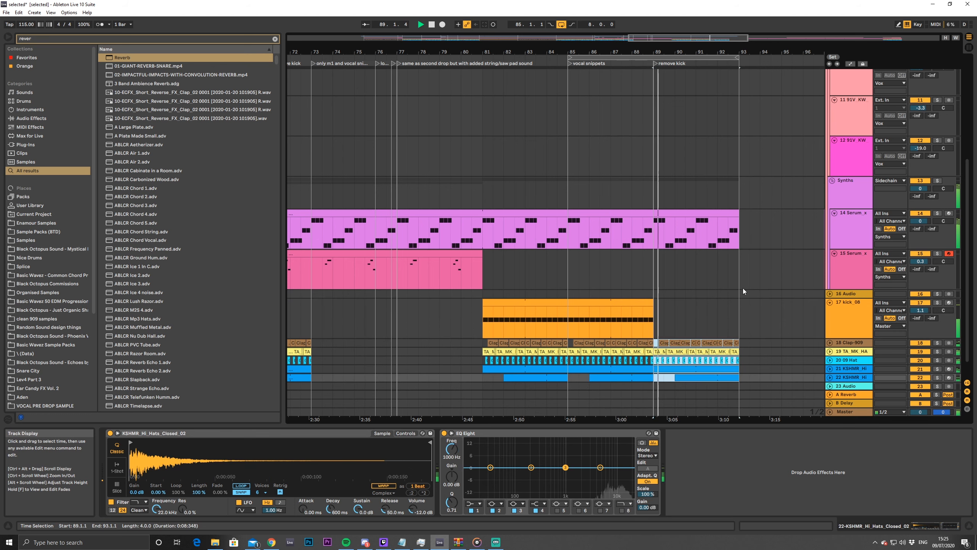
Audition the arrangement from 76.1.1 and track 10's vocals from 37.1.1 and 45.1.1 to find a phrase to reuse
drag(669, 38, 625, 0)
click(620, 303)
key(space)
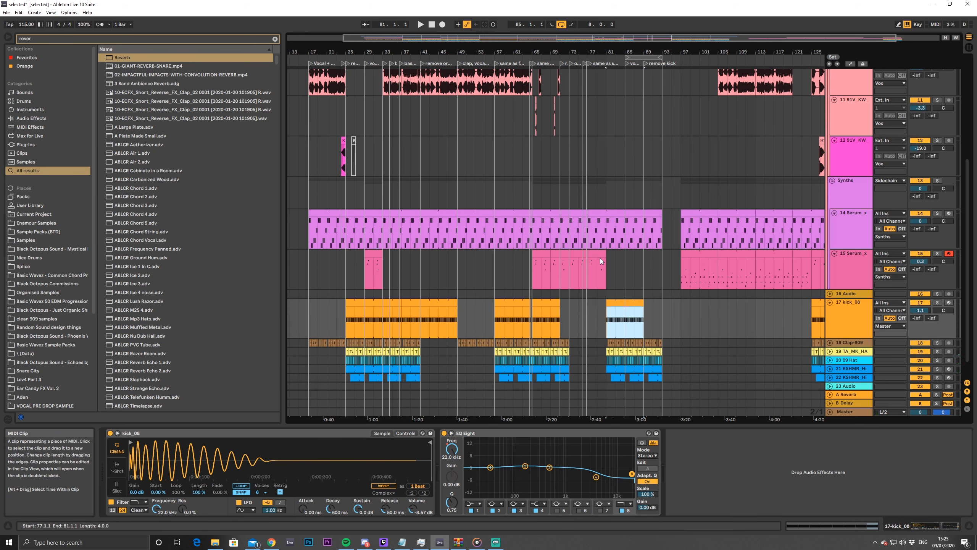
click(581, 313)
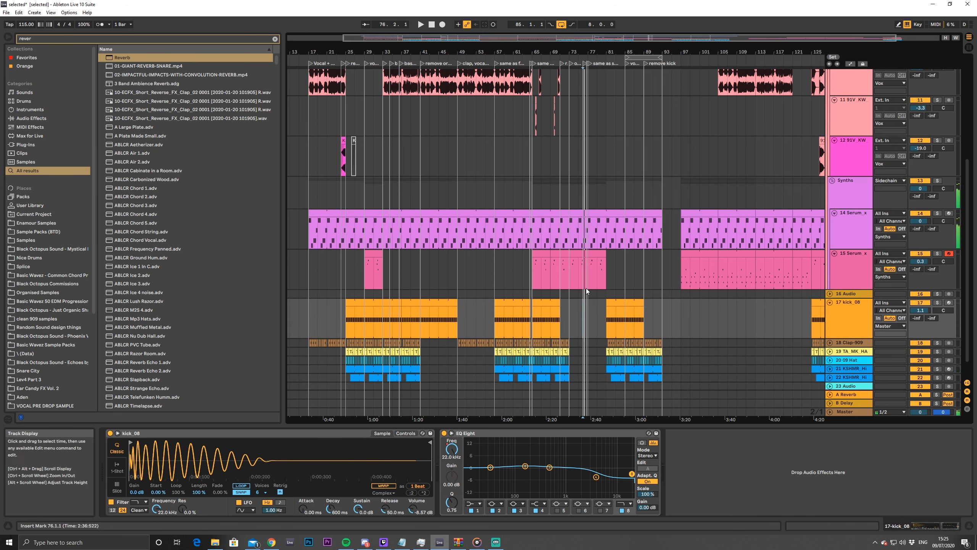
click(592, 257)
scroll(554, 303, up, 4)
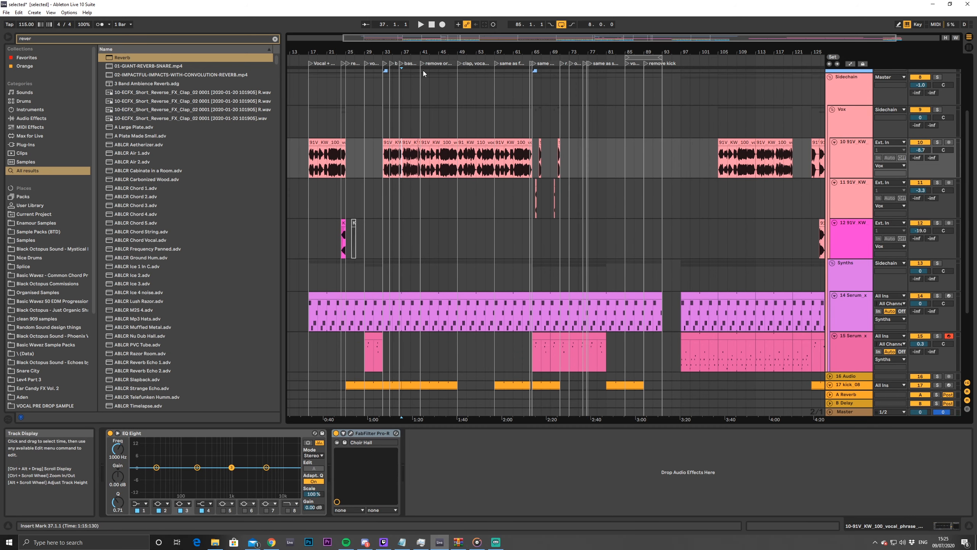
drag(446, 52, 441, 146)
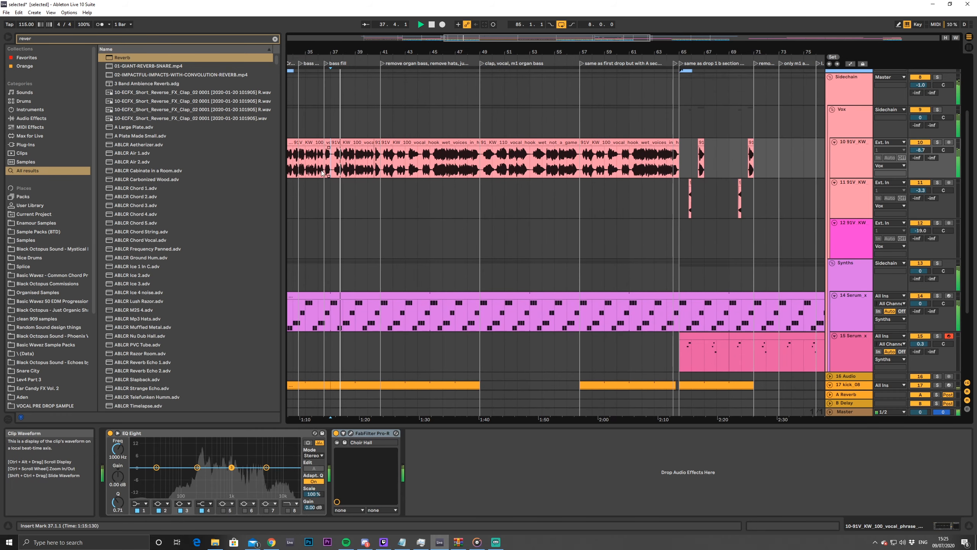
drag(441, 52, 490, 56)
click(481, 171)
key(space)
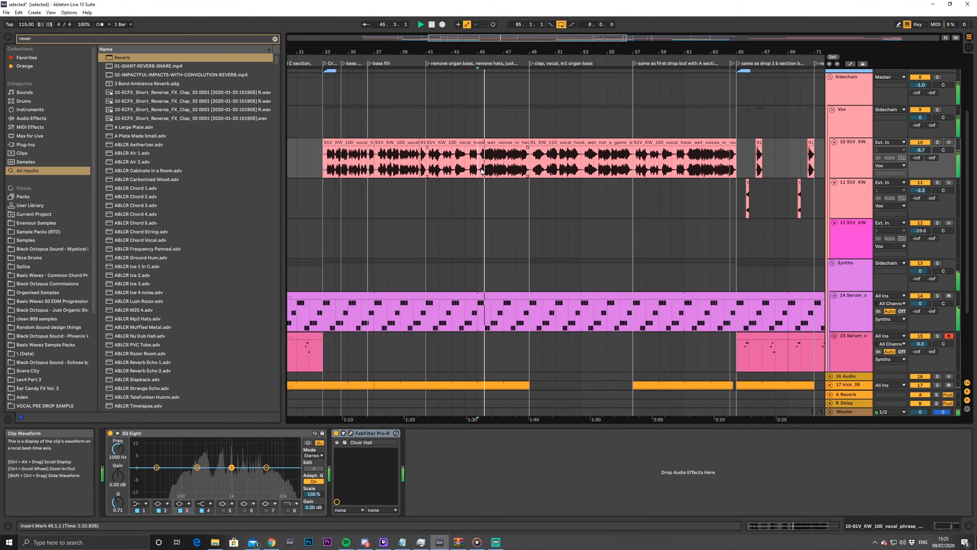
Copy track 10's vocal phrase from 45.1.1 to 49.1.1, paste it at 77.1.1, and play from 75.1.1
drag(480, 171, 528, 171)
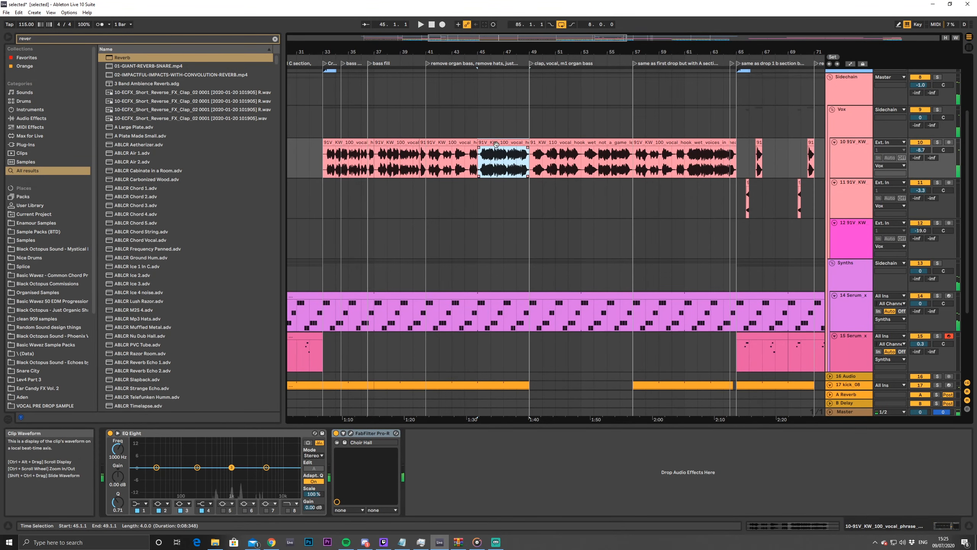
click(497, 143)
mouse_move(500, 49)
mouse_down()
mouse_move(314, 50)
mouse_move(300, 35)
mouse_move(279, 45)
mouse_up()
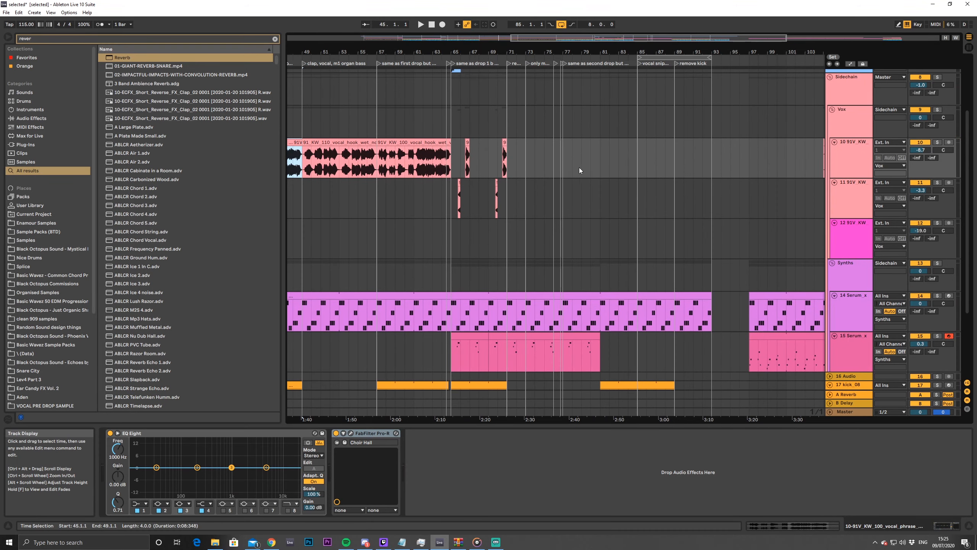
click(565, 164)
key(ctrl+v)
click(542, 171)
key(space)
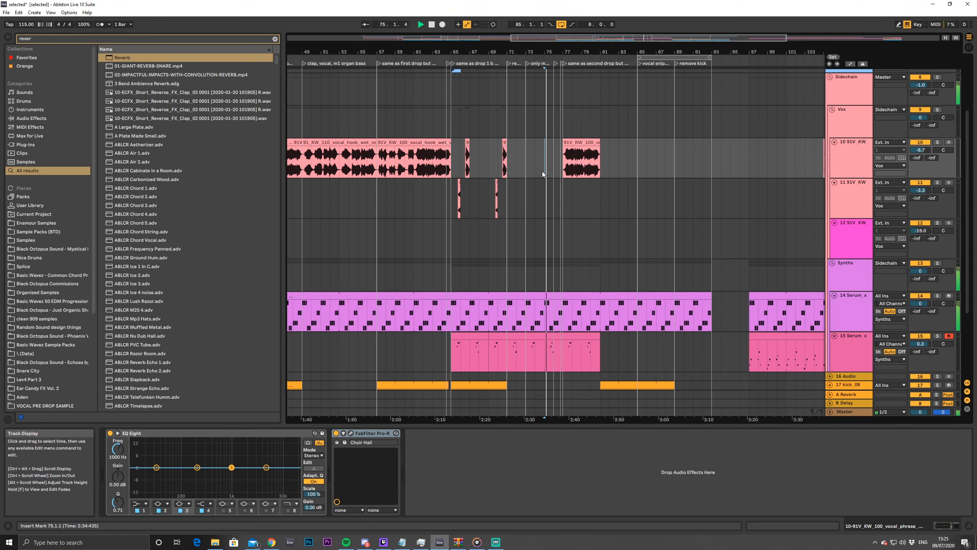
Move the pasted vocal phrase on track 10 to start at 81.1.1 and play into it from 76.4.1
scroll(613, 256, down, 3)
scroll(642, 197, up, 1)
key(space)
drag(582, 125, 620, 128)
click(561, 149)
key(space)
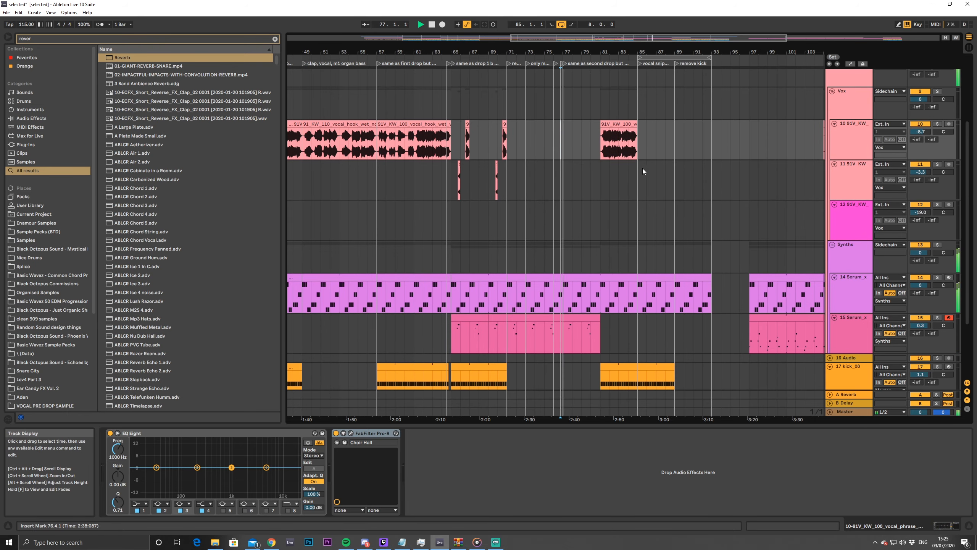
drag(571, 53, 565, 78)
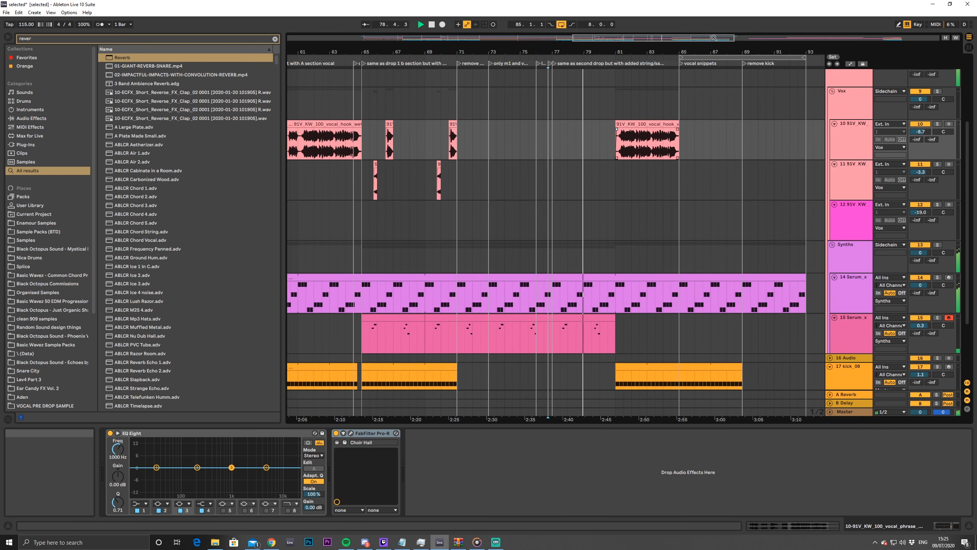
drag(709, 53, 646, 68)
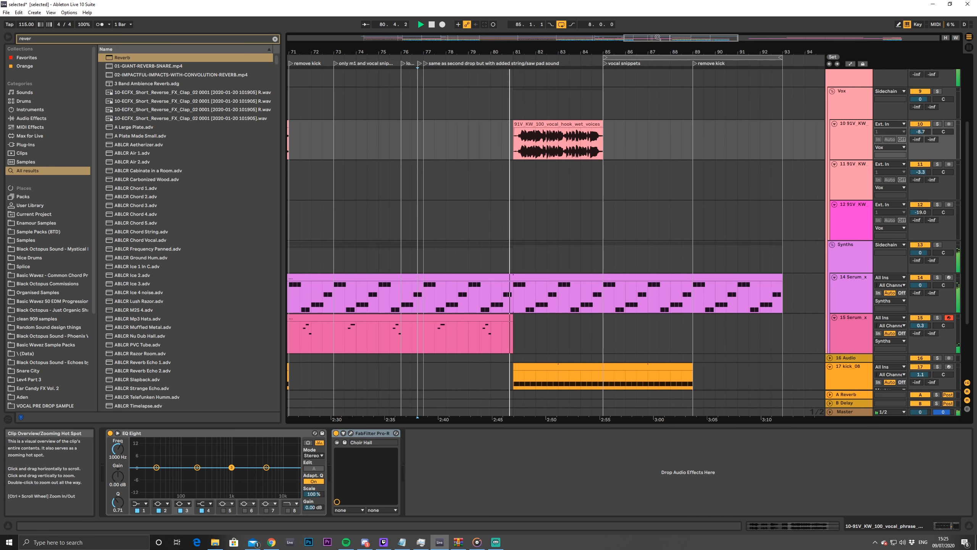
drag(729, 52, 654, 75)
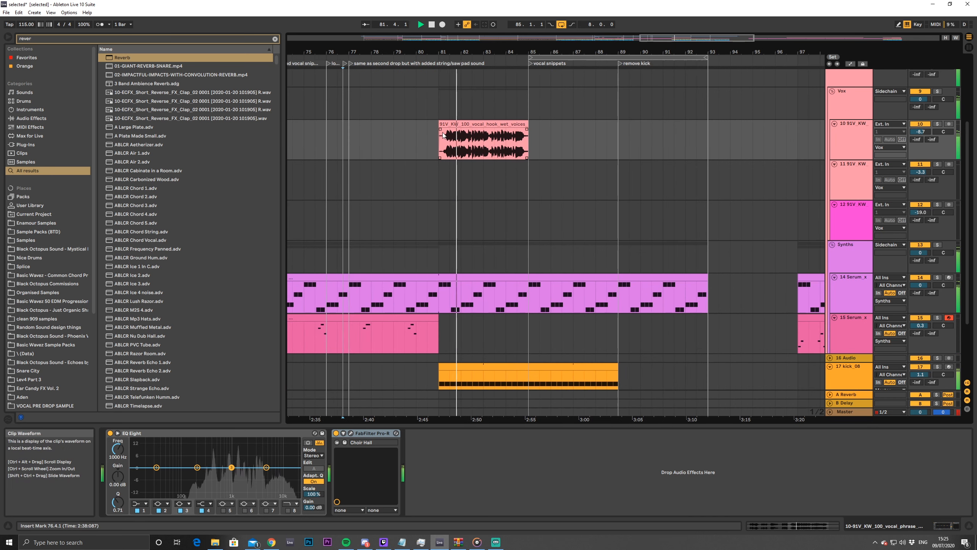
Extend the start of the vocal clip at 81.1.1 on track 10 back to 77.1.1 and play through it
click(502, 124)
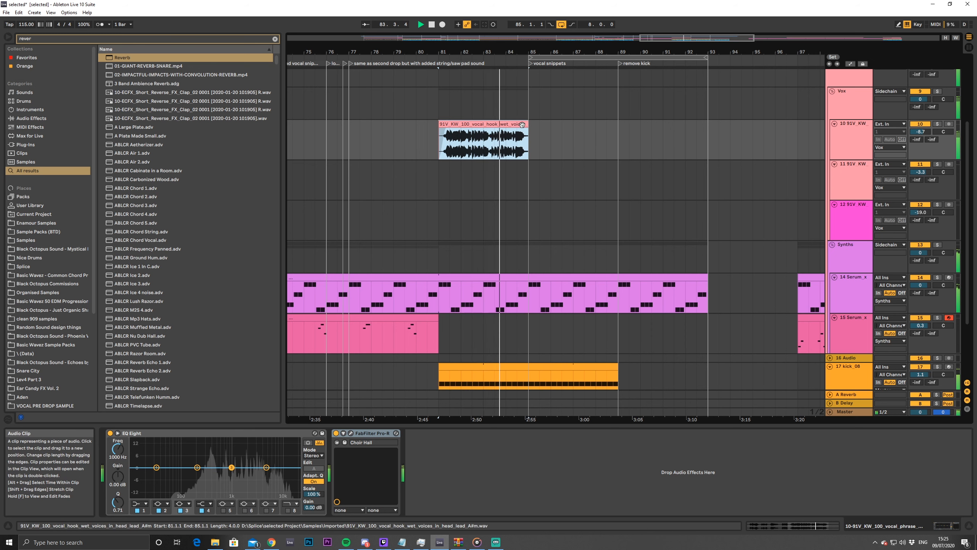
drag(659, 39, 659, 32)
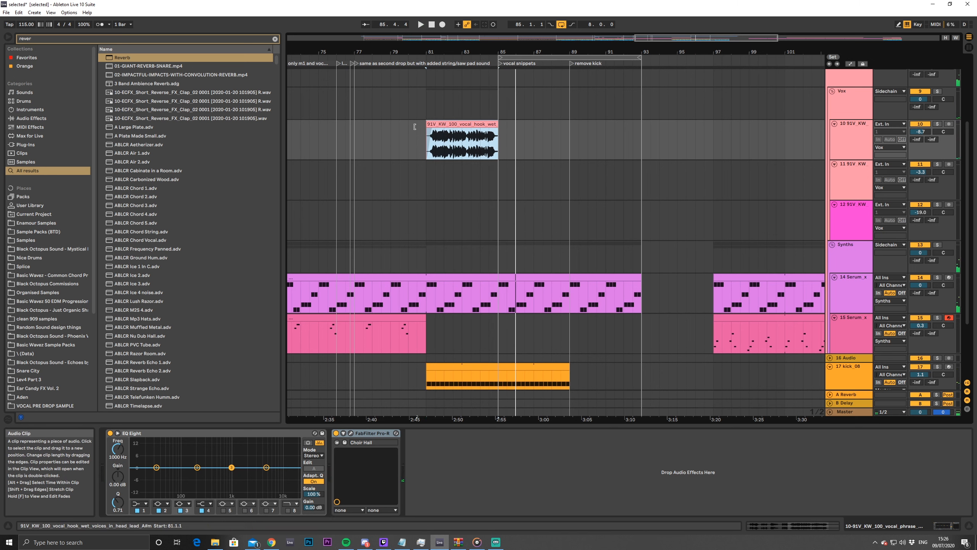
drag(414, 126, 357, 124)
key(space)
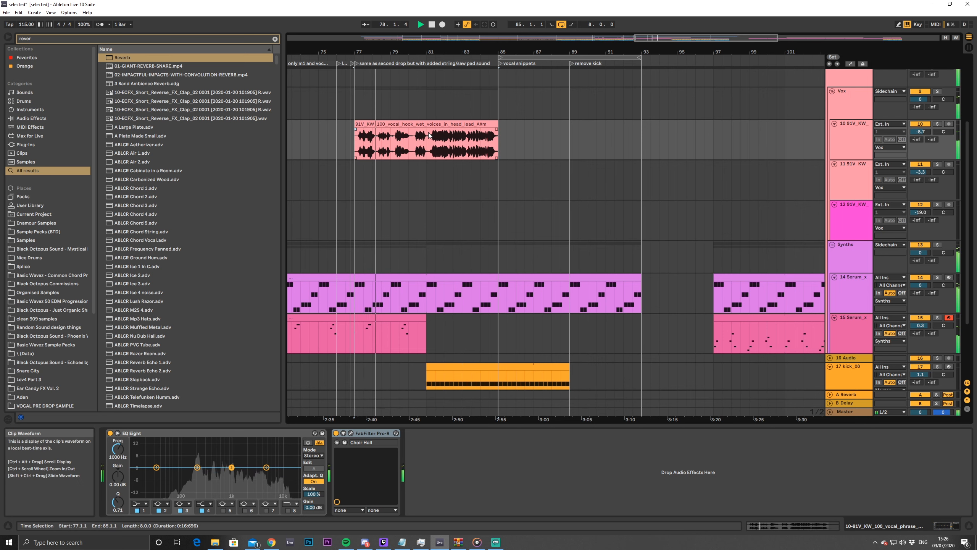
Move the eight-bar vocal clip on track 10 to start at 73.1.1 while playing the arrangement from 64.3.1
drag(650, 40, 588, 41)
key(space)
drag(511, 124, 450, 130)
click(360, 146)
key(space)
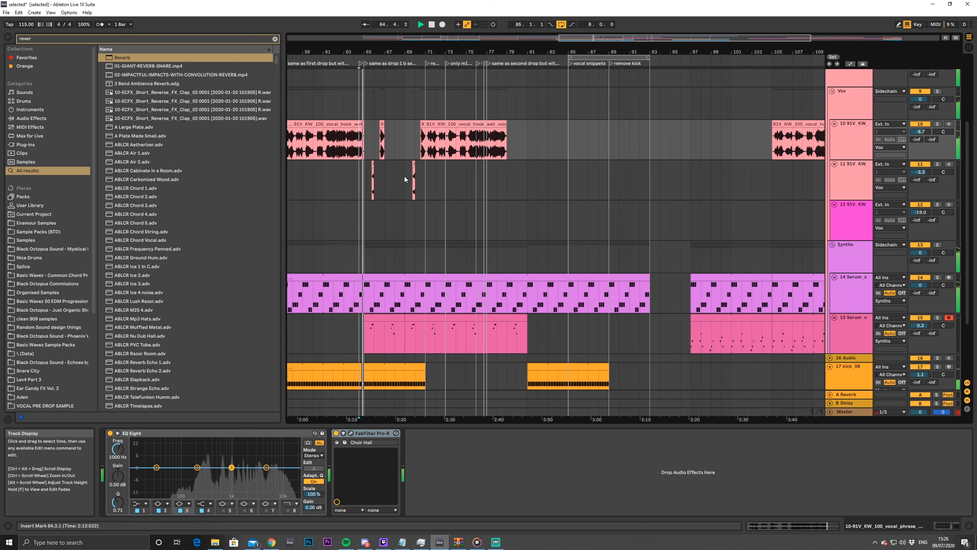
click(460, 126)
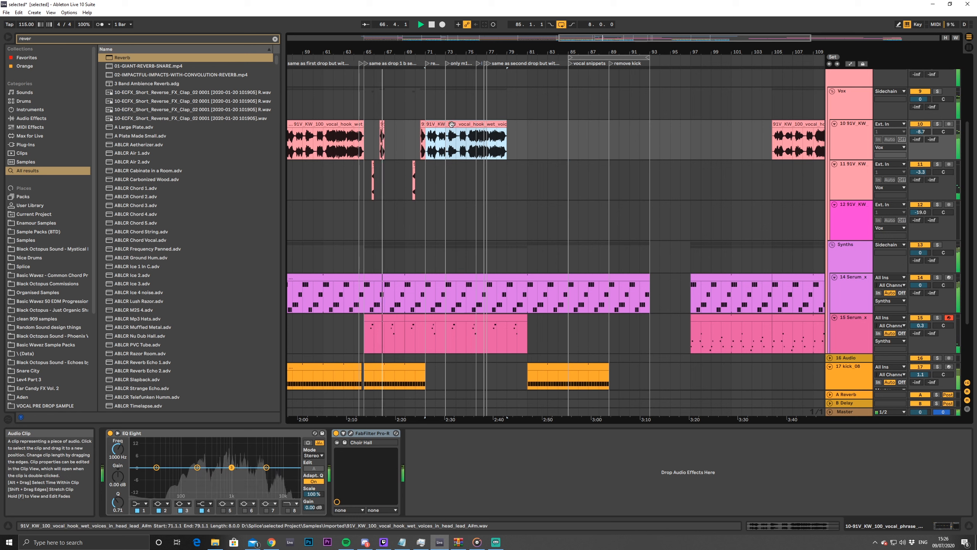
drag(453, 122, 469, 124)
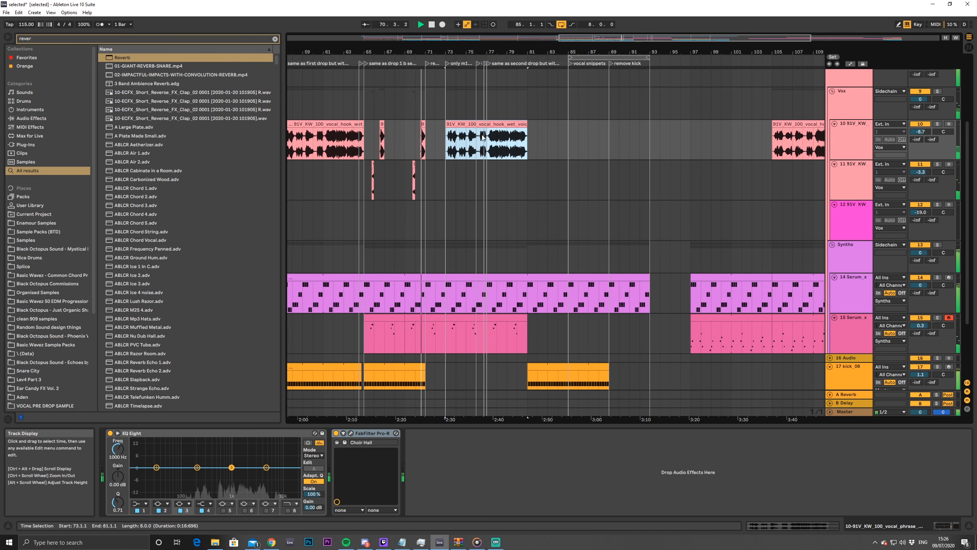
Deactivate track 15's two Serum clips between 73.1.1 and 81.1.1
drag(612, 36, 613, 30)
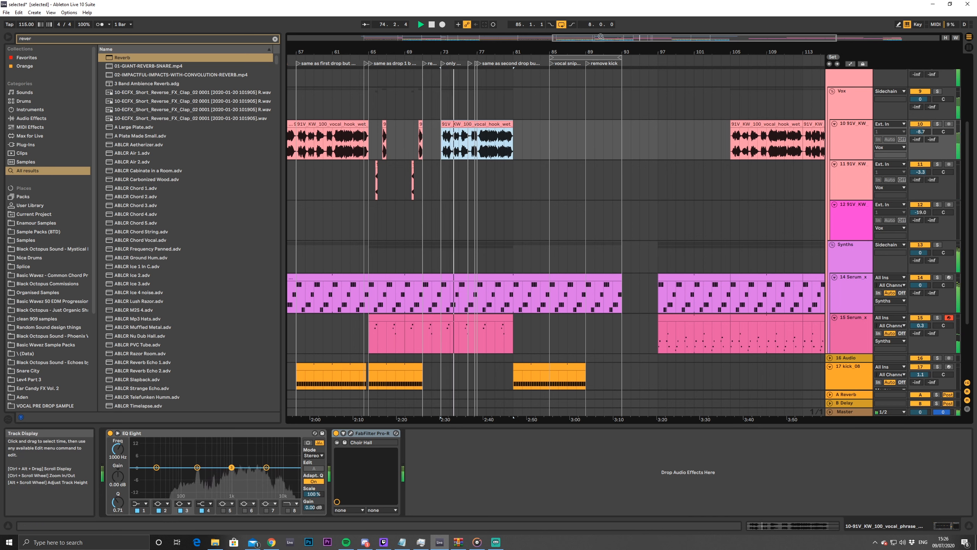
drag(593, 36, 591, 44)
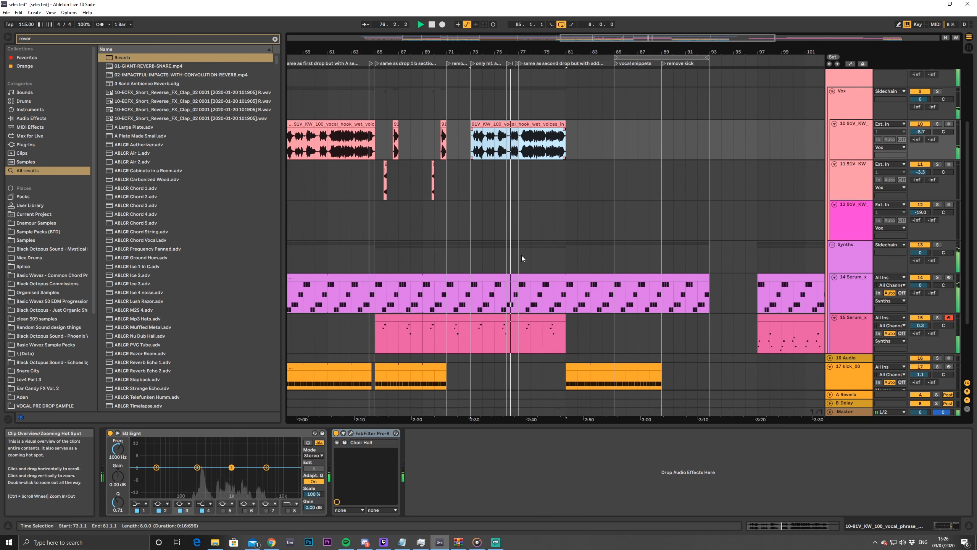
click(505, 320)
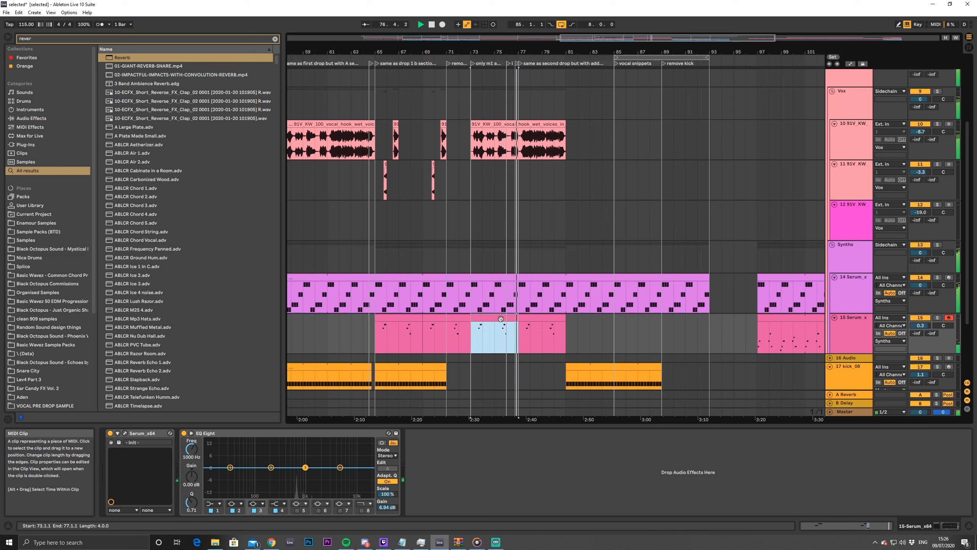
shift+click(542, 320)
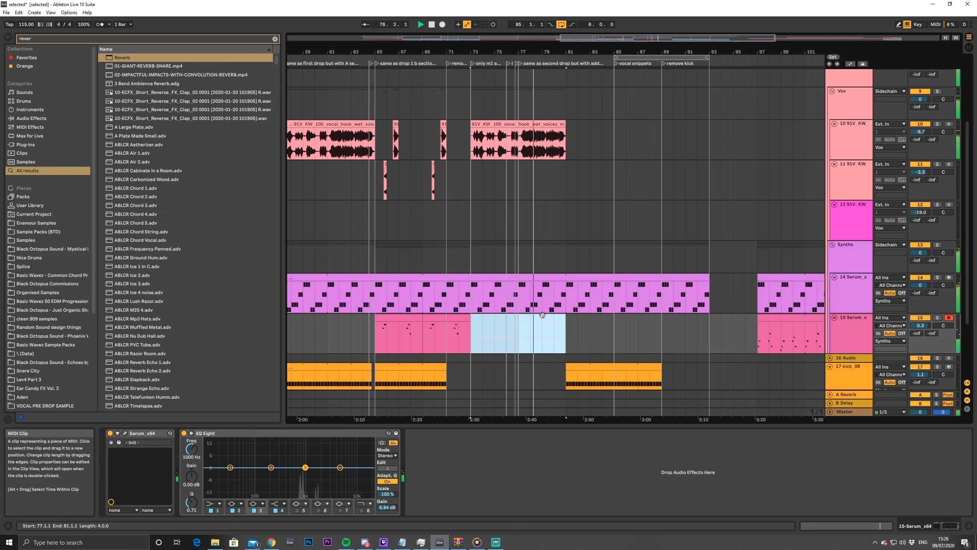
click(483, 323)
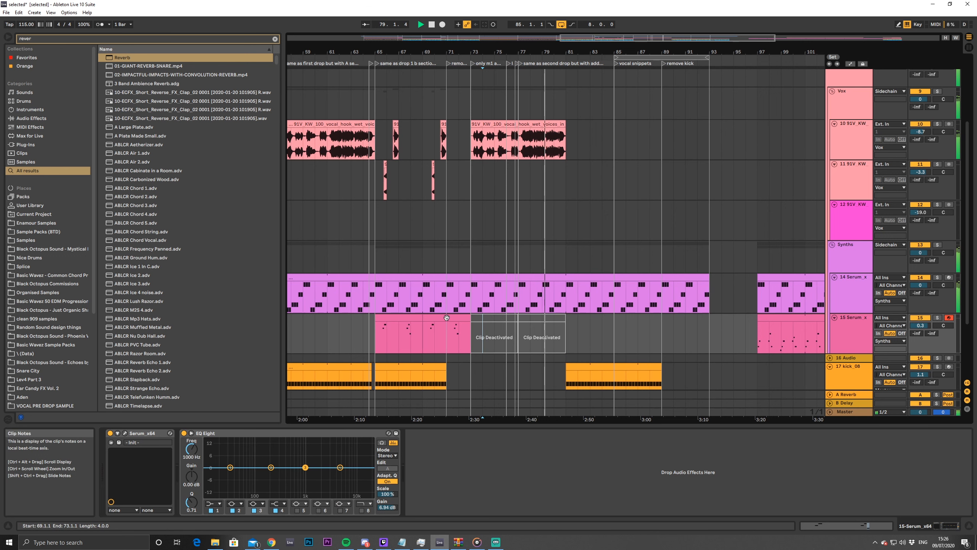
Copy track 15's Serum clips from 65.1.1 to 73.1.1 and paste them at 81.1.1
click(445, 318)
shift+click(406, 317)
key(ctrl+c)
click(568, 319)
key(ctrl+v)
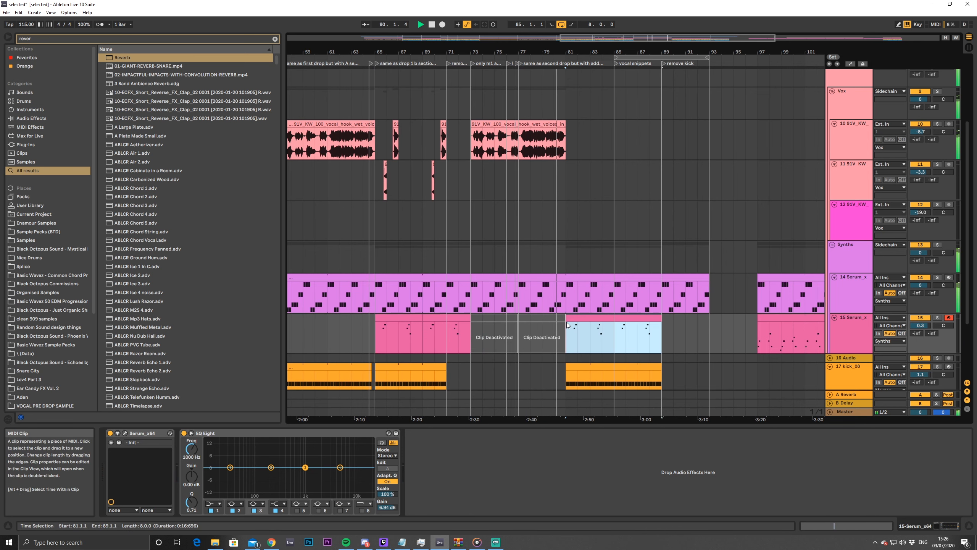
Review the arrangement and audition track 10's vocal hooks from 105.1.1 and 113.1.1 to find a phrase to reuse
drag(657, 38, 676, 80)
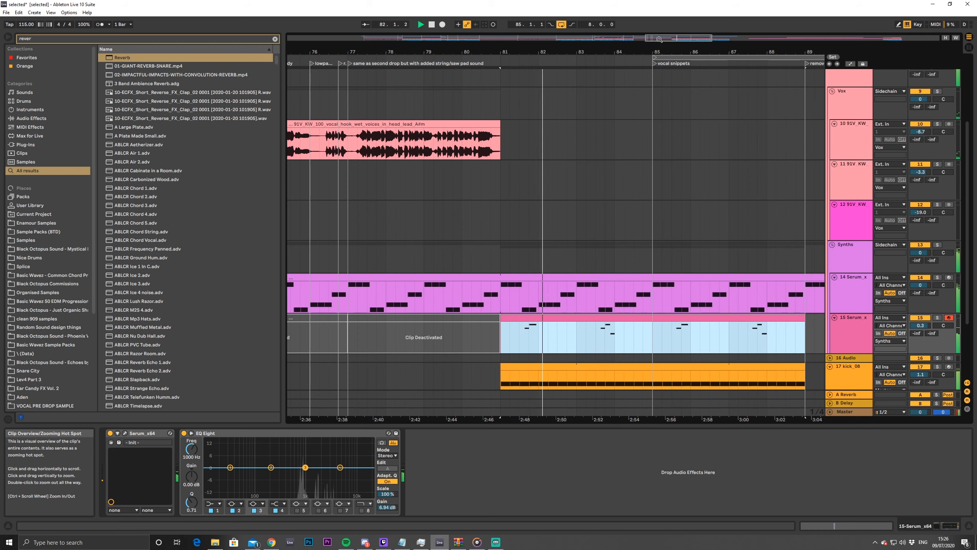
drag(661, 38, 651, 7)
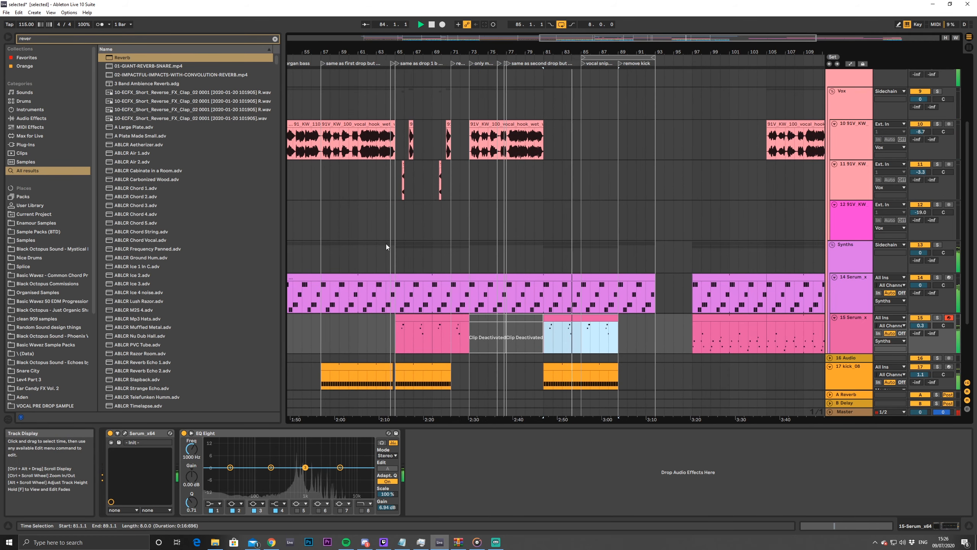
scroll(525, 256, up, 2)
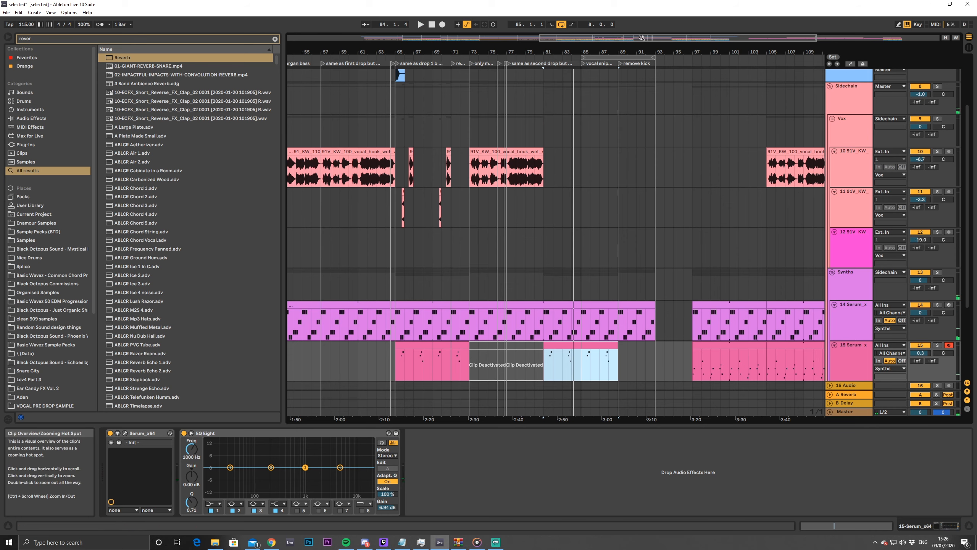
drag(641, 38, 592, 29)
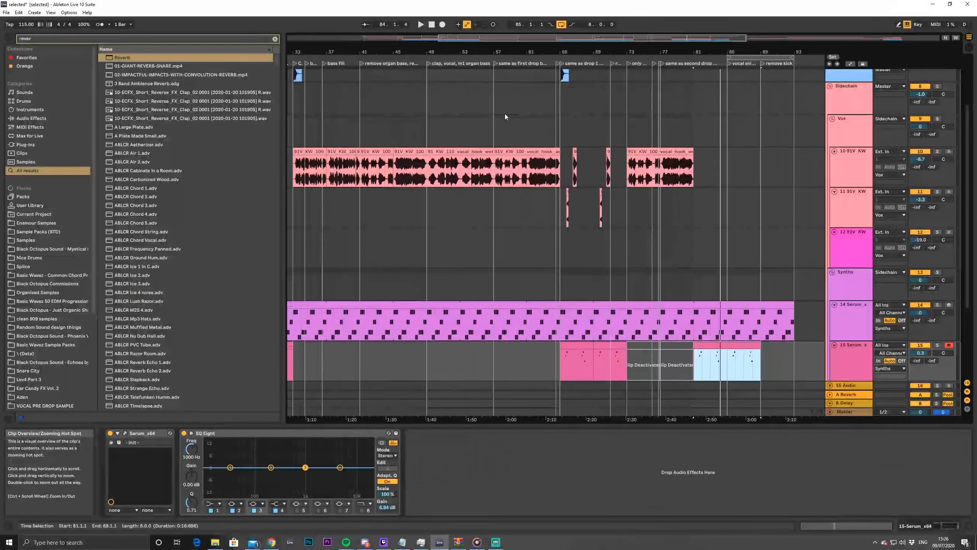
click(512, 156)
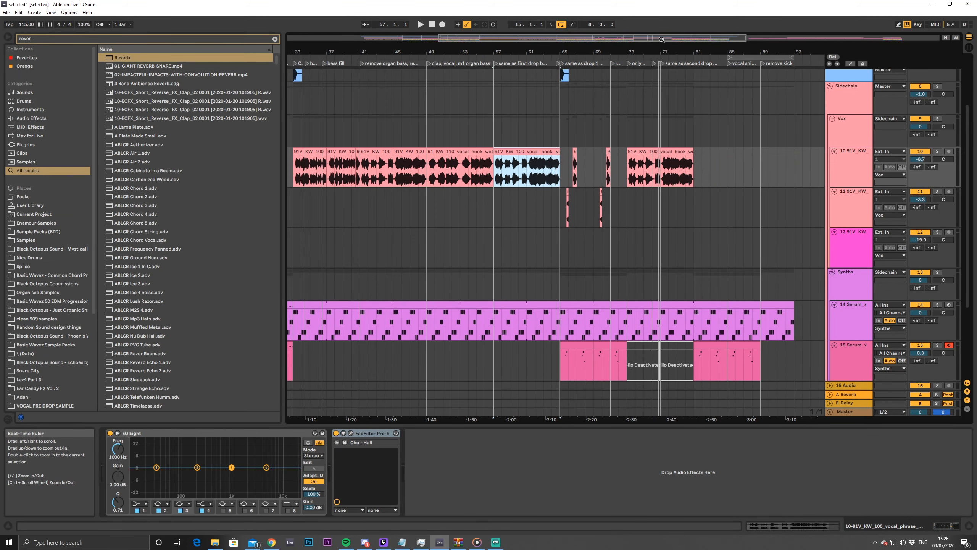
drag(663, 39, 752, 34)
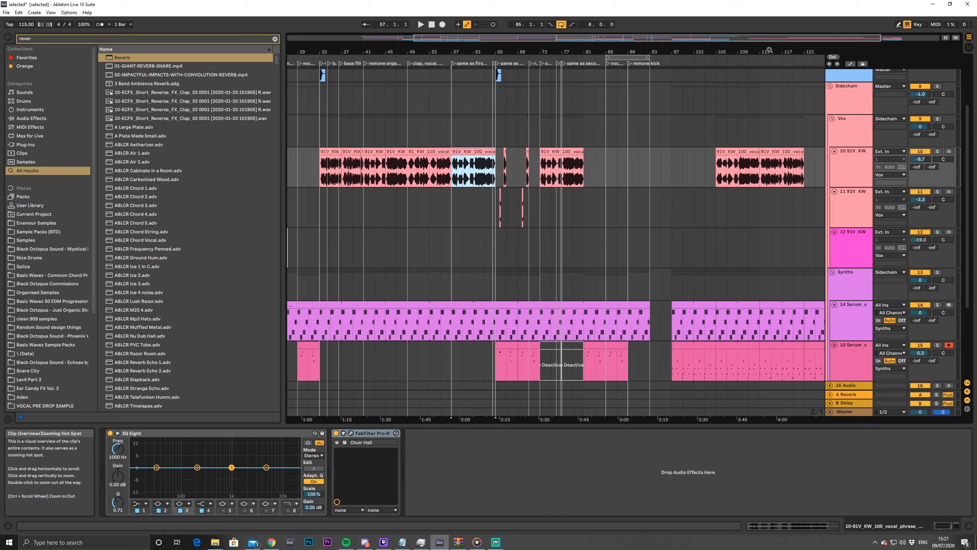
click(718, 170)
key(space)
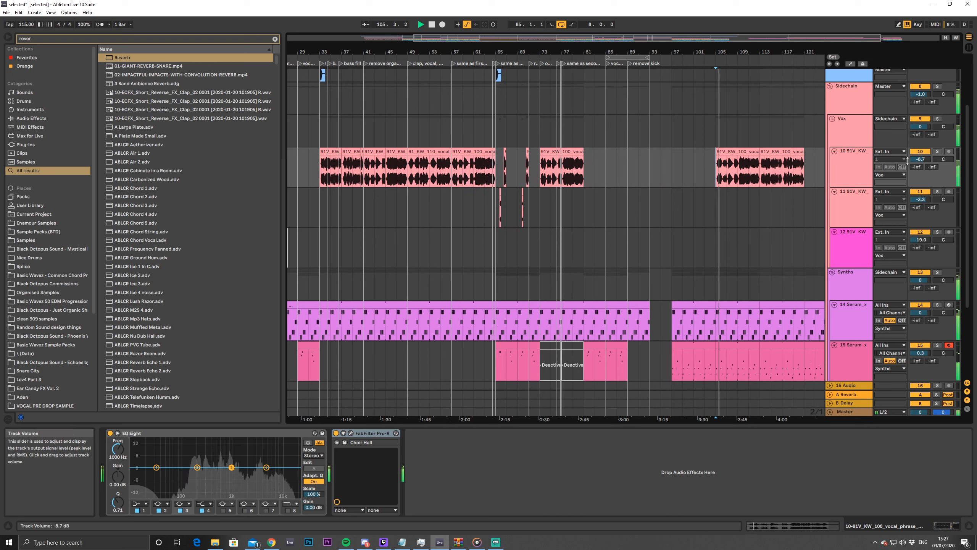
click(760, 174)
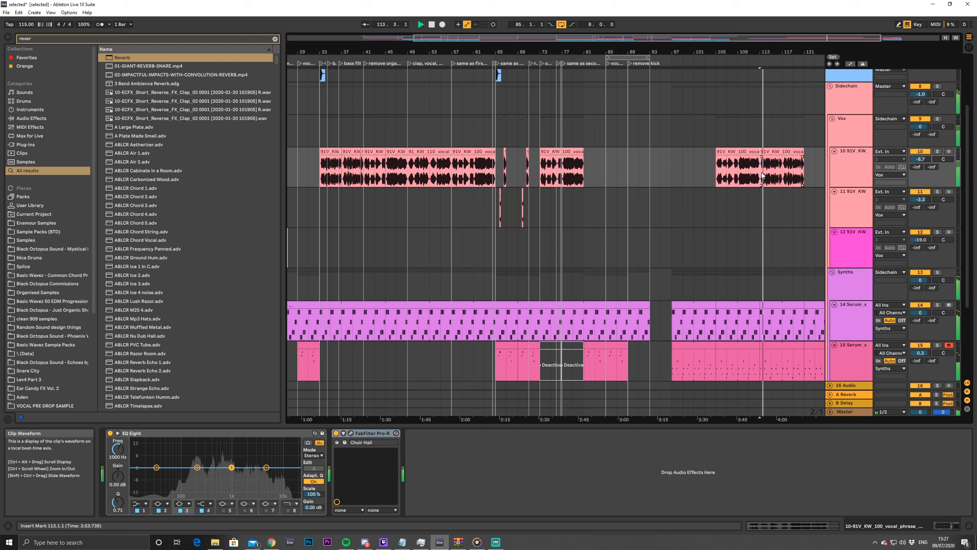
click(573, 158)
click(731, 159)
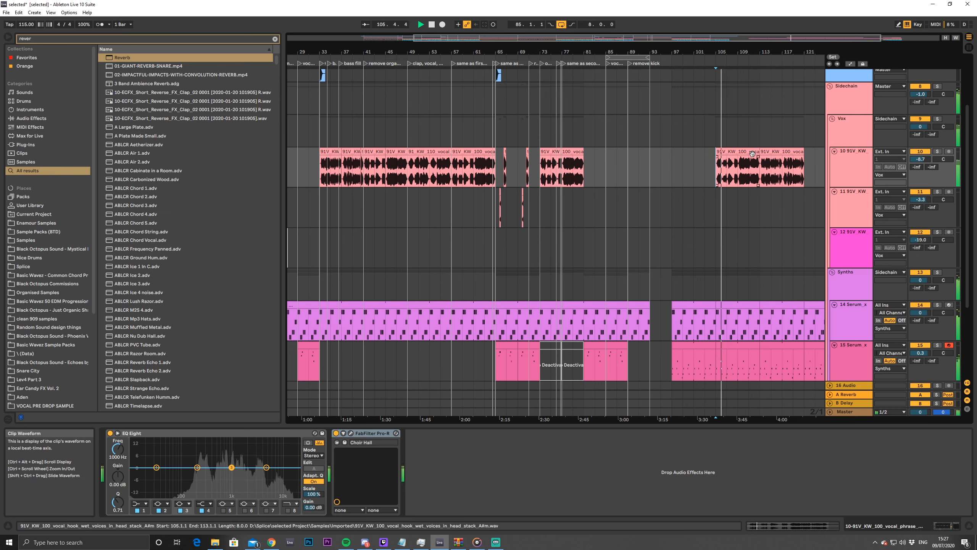
drag(656, 51, 805, 104)
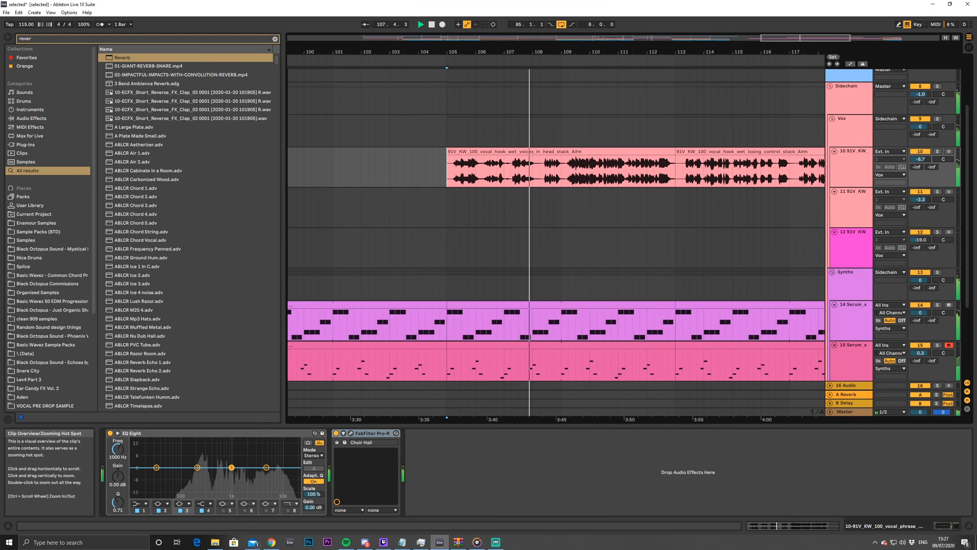
drag(631, 104, 715, 52)
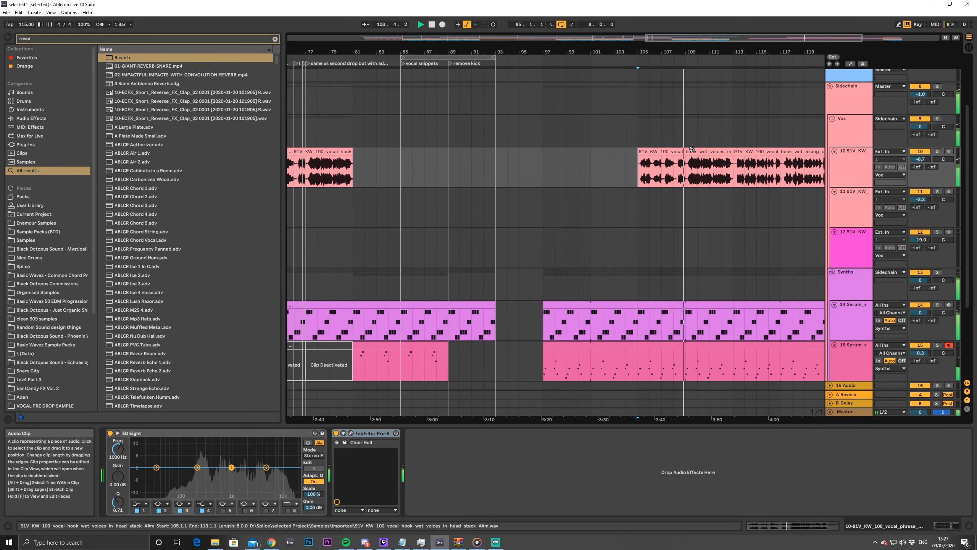
Copy the vocal hook at 105.1.1 on track 10 and paste it at 81.1.1
click(692, 149)
key(space)
key(ctrl+c)
click(355, 166)
key(ctrl+v)
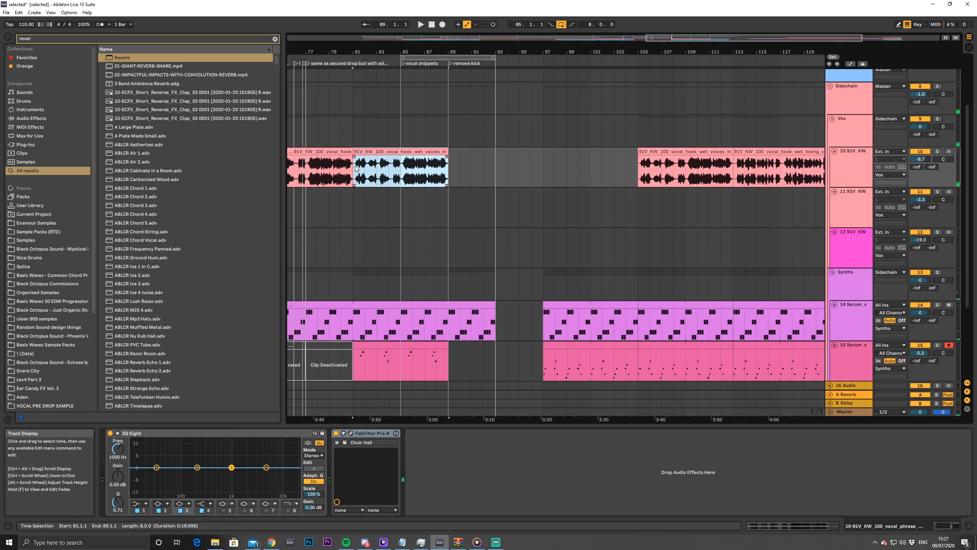
click(351, 177)
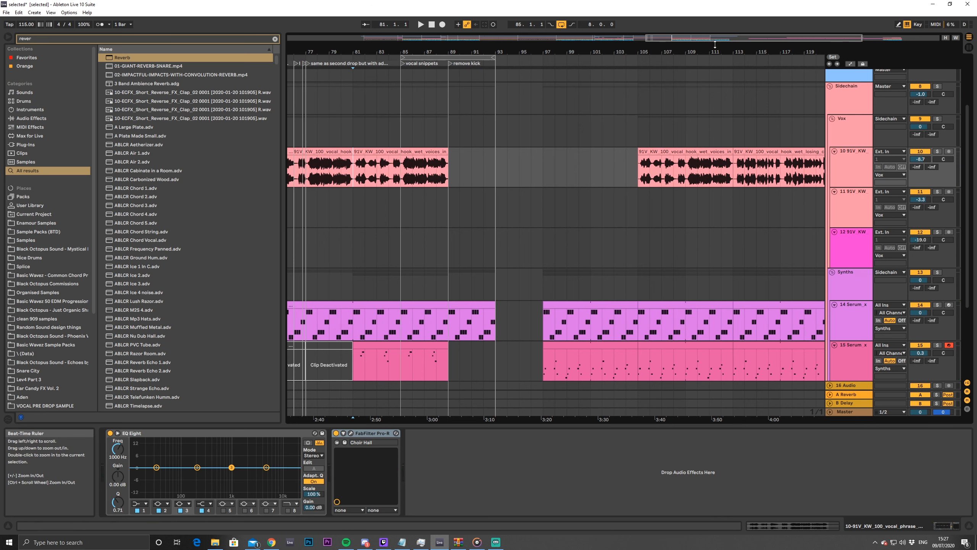
Search the browser for "91v ad" and preview 91V_FF_vocal_adlib_wet_best_run_F.wav
drag(715, 40, 675, 31)
click(275, 38)
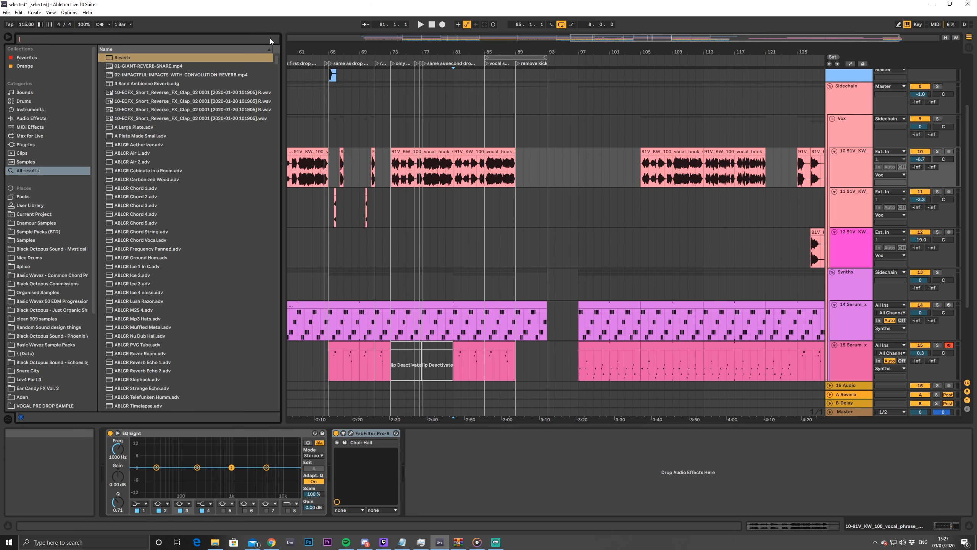
text(91va)
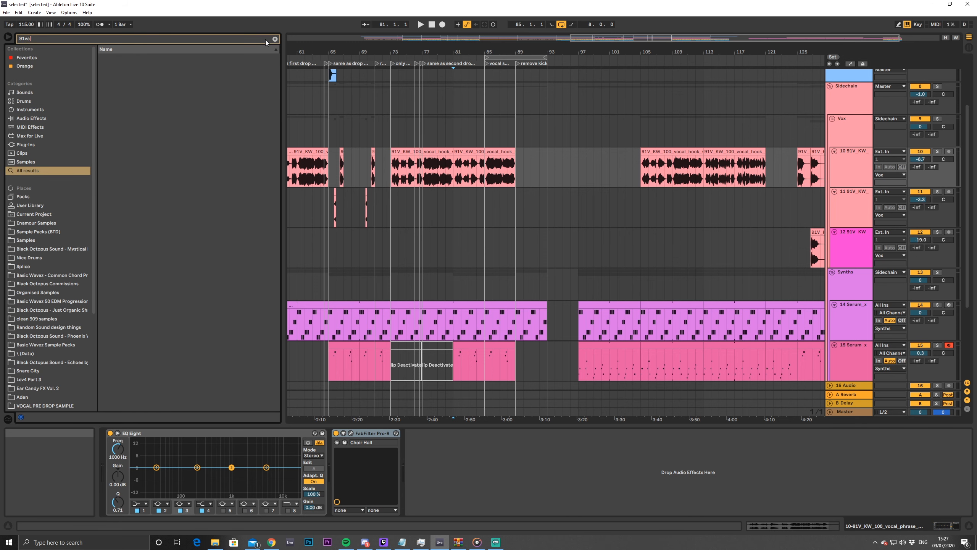
key(BackSpace)
text(ad)
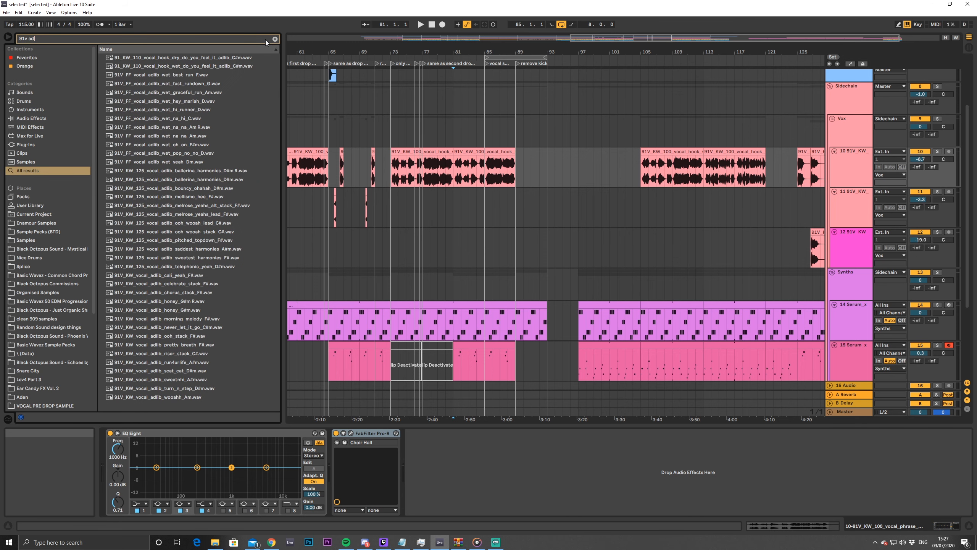
click(188, 75)
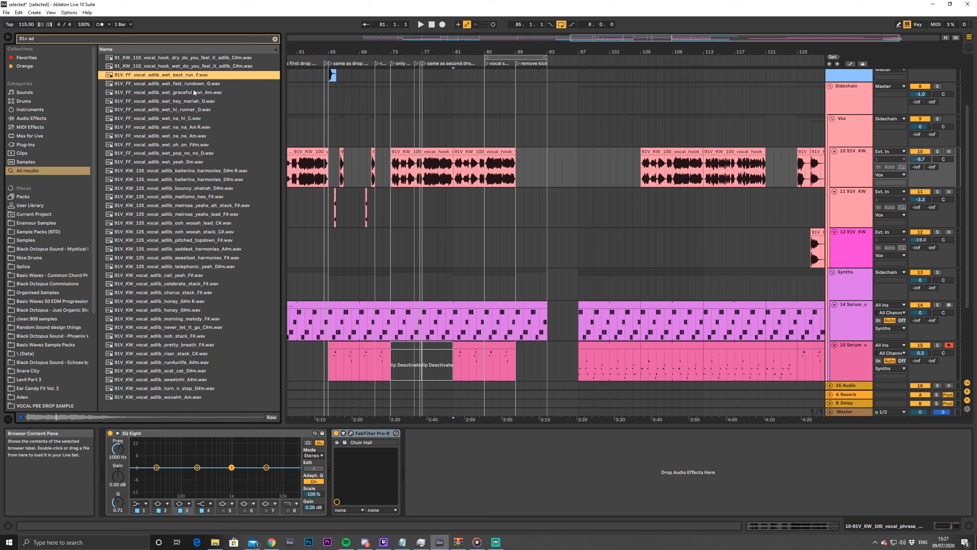
Place 91V_FF_vocal_adlib_wet_graceful_run_Am.wav on track 10 at 81.1.1 and delete the remaining vocal from 83.1.1 to 89.1.1
click(193, 92)
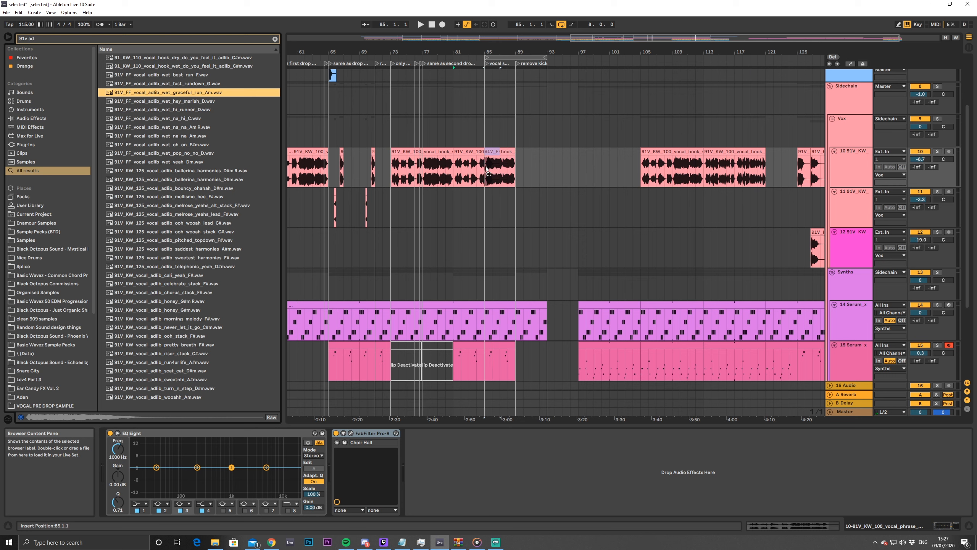
drag(456, 172, 456, 173)
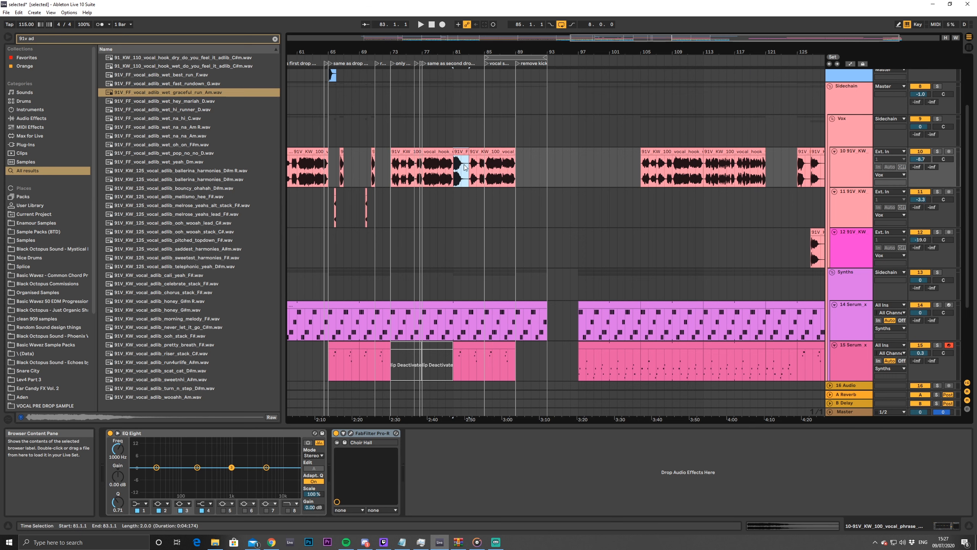
click(486, 150)
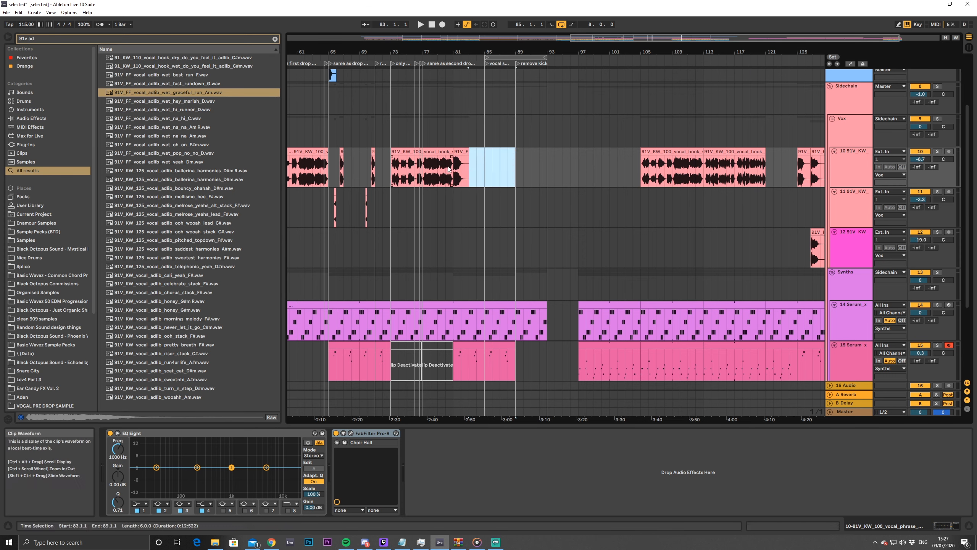
key(Delete)
key(space)
Move the graceful run ad-lib on track 10 to start at 81.3.1 and play into it from 81.1.1
drag(590, 40, 571, 101)
key(space)
drag(397, 151, 429, 151)
key(space)
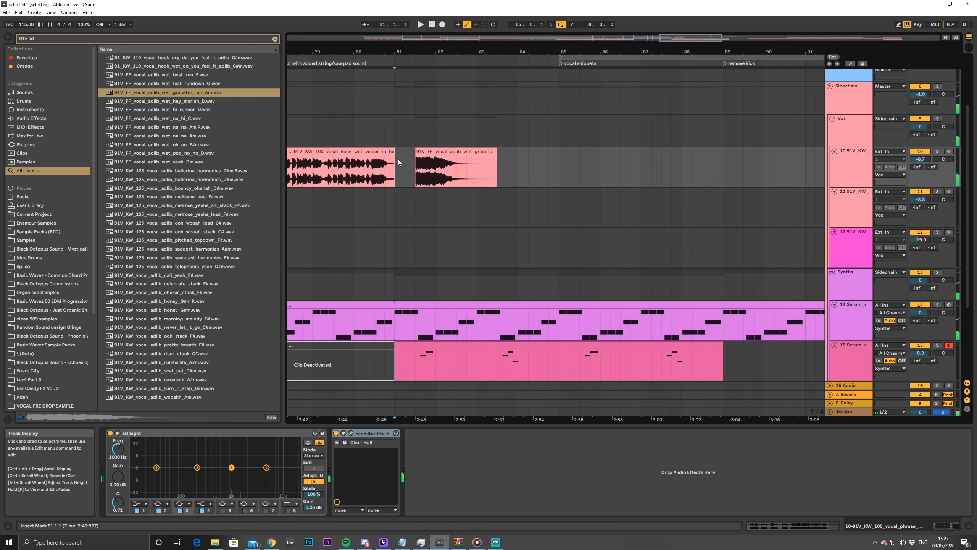
key(space)
Play the graceful run ad-lib at 81.3.1 on track 10 and open its clip details
drag(469, 52, 567, 78)
key(space)
double_click(554, 173)
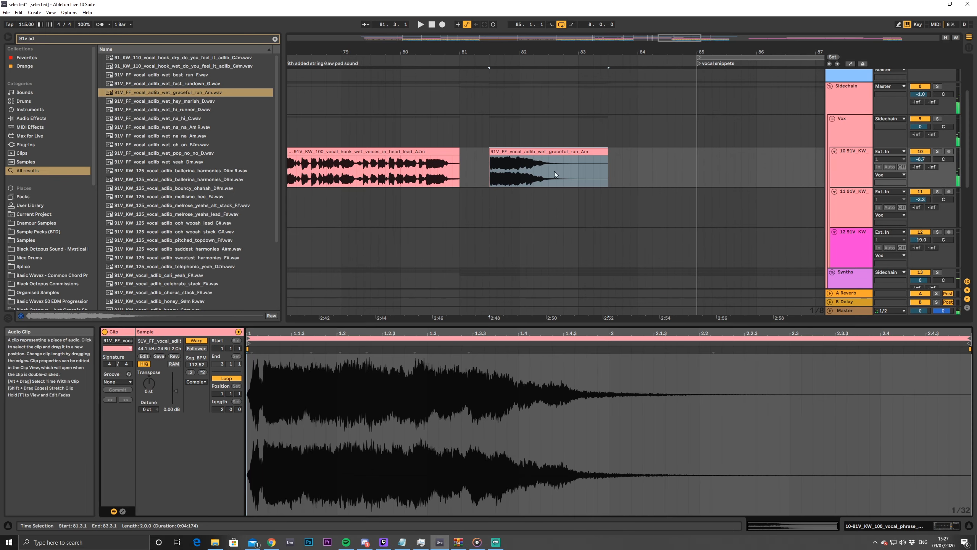
Preview the vocal ad-lib samples in the browser, from 91V_FF_vocal_adlib_wet_na_hi_C.wav down to 91V_KW_vocal_adlib_celebrate_stack_F#.wav
click(163, 117)
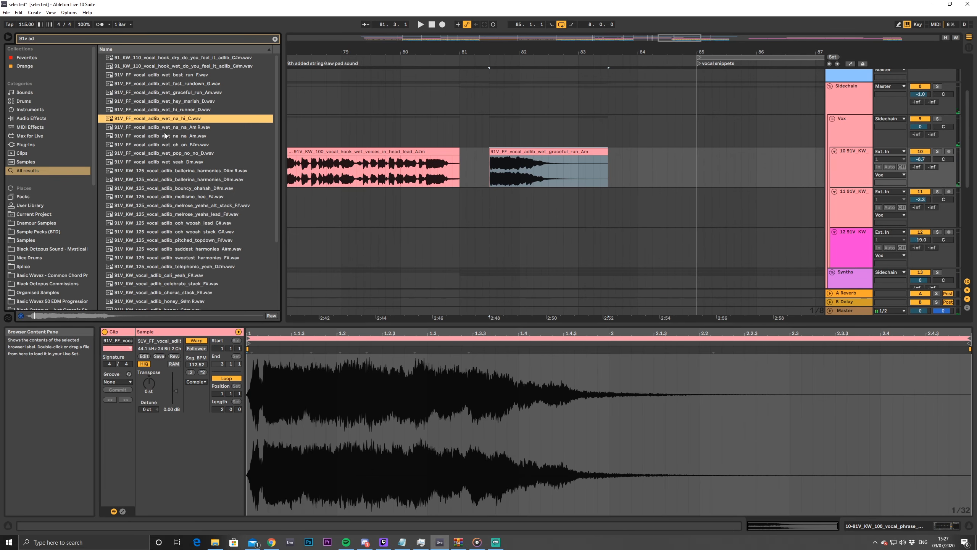
click(152, 189)
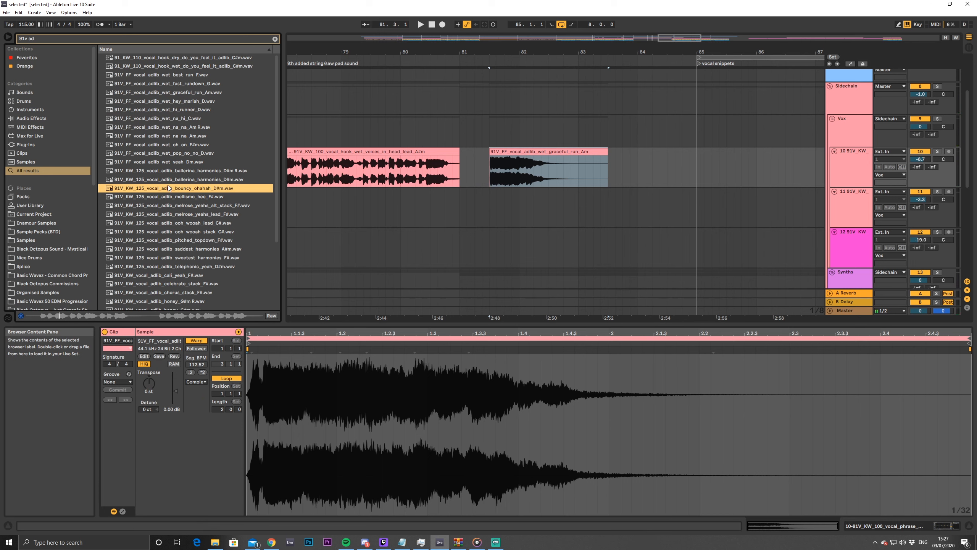
click(167, 197)
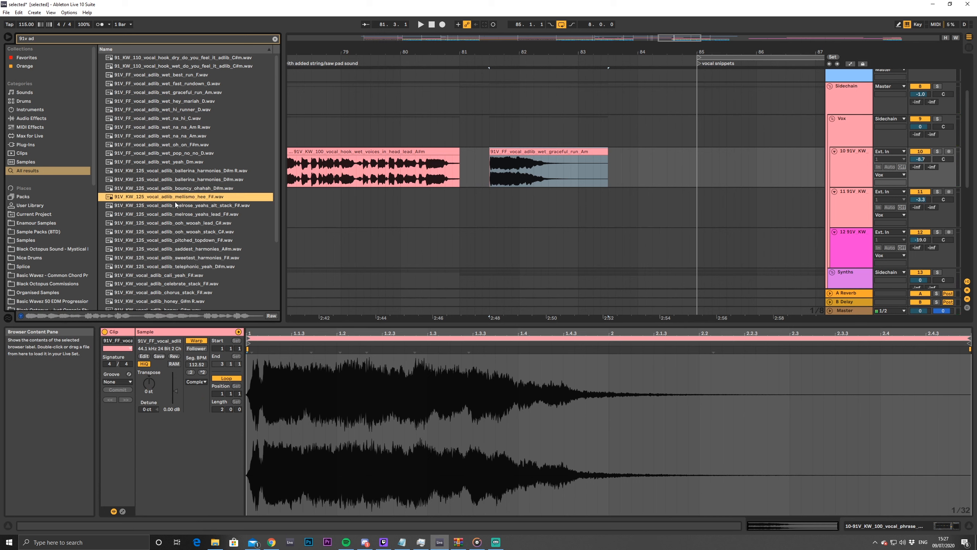
click(177, 209)
click(173, 223)
click(168, 249)
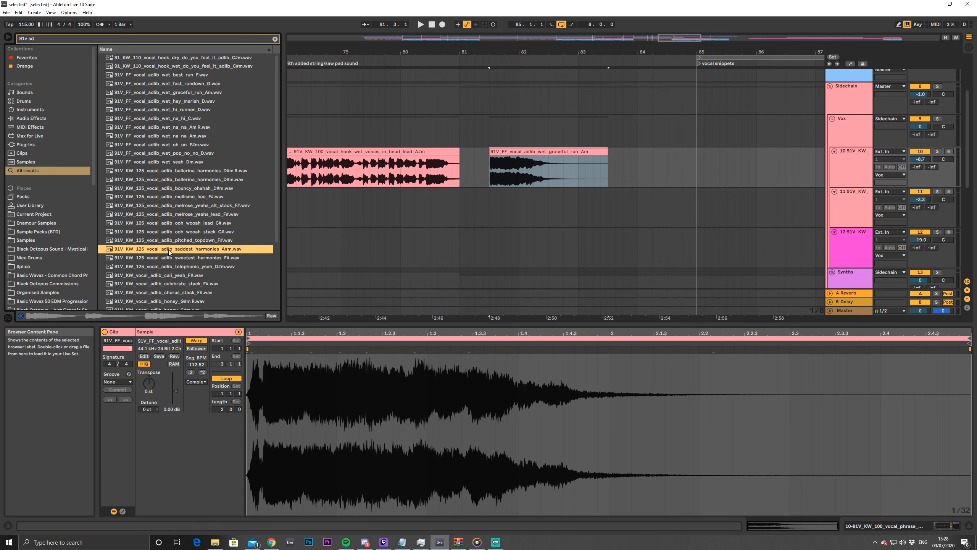
click(174, 266)
click(171, 279)
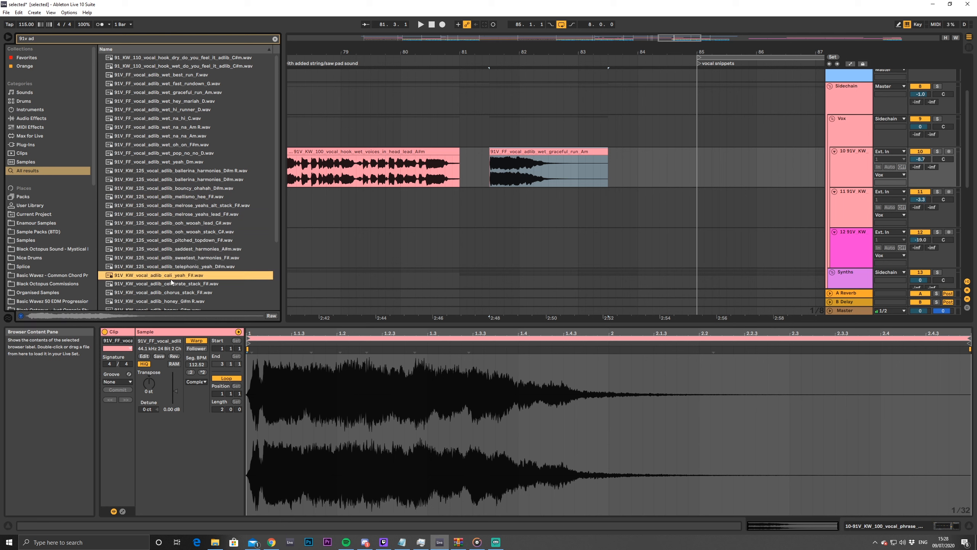
click(168, 287)
scroll(177, 286, down, 3)
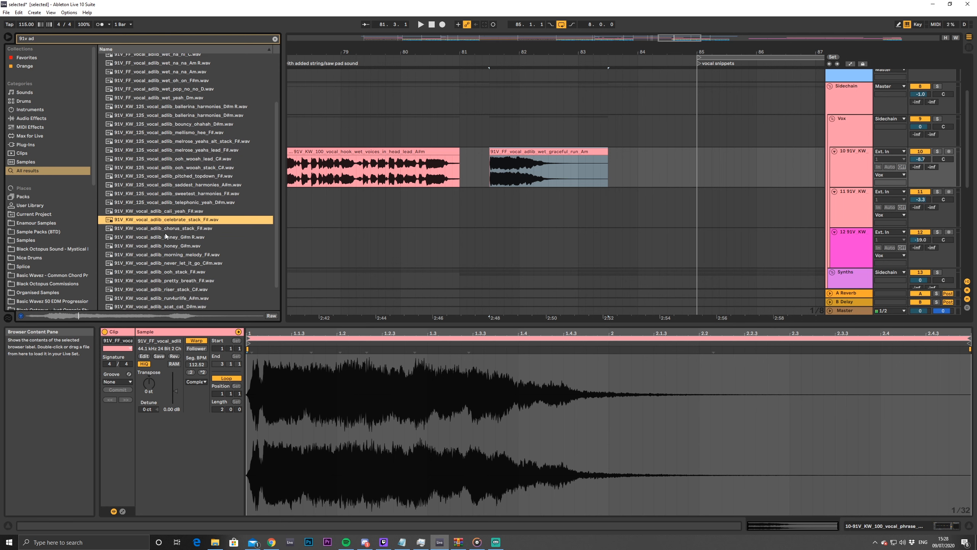
Place 91V_KW_vocal_adlib_honey_G#m.wav on track 10 at 81.3.1 over the graceful run ad-lib and play it
click(166, 246)
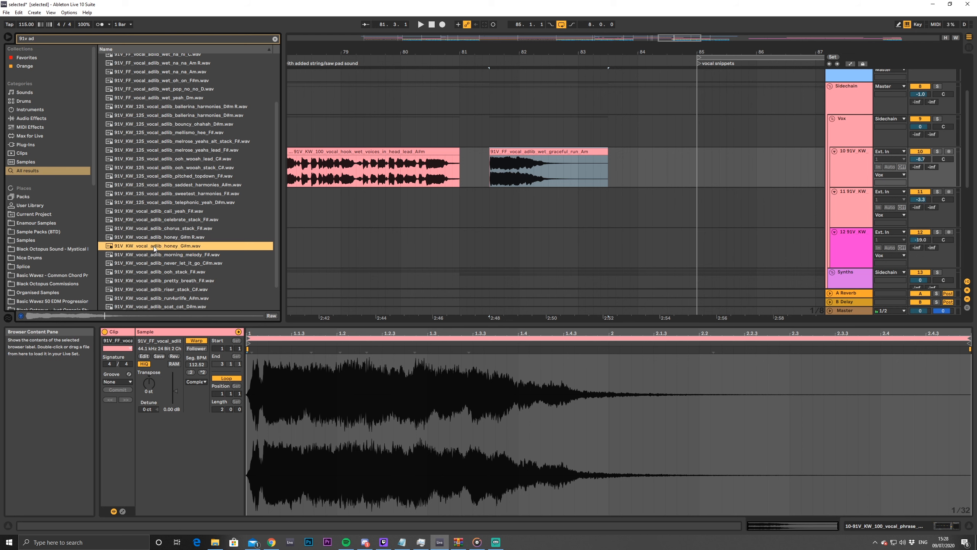
drag(143, 249, 499, 158)
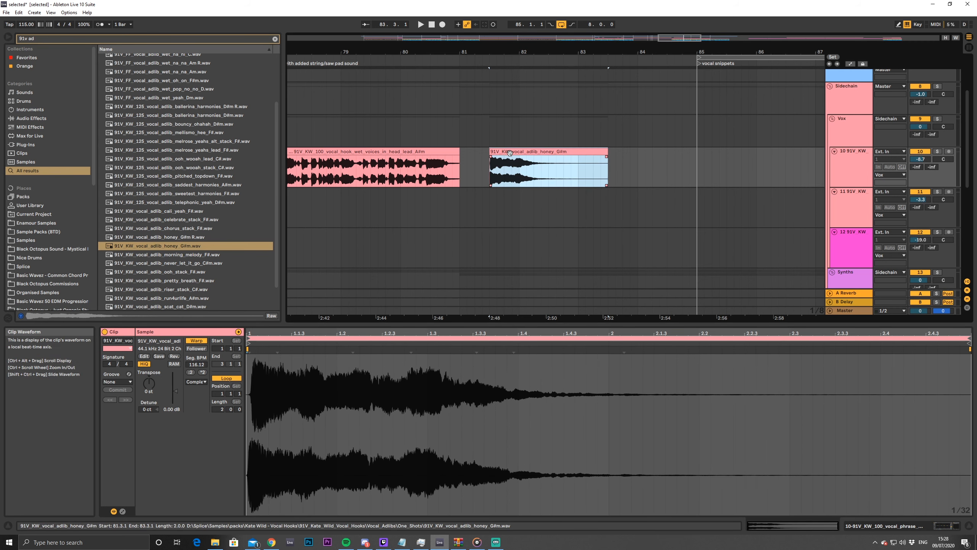
key(space)
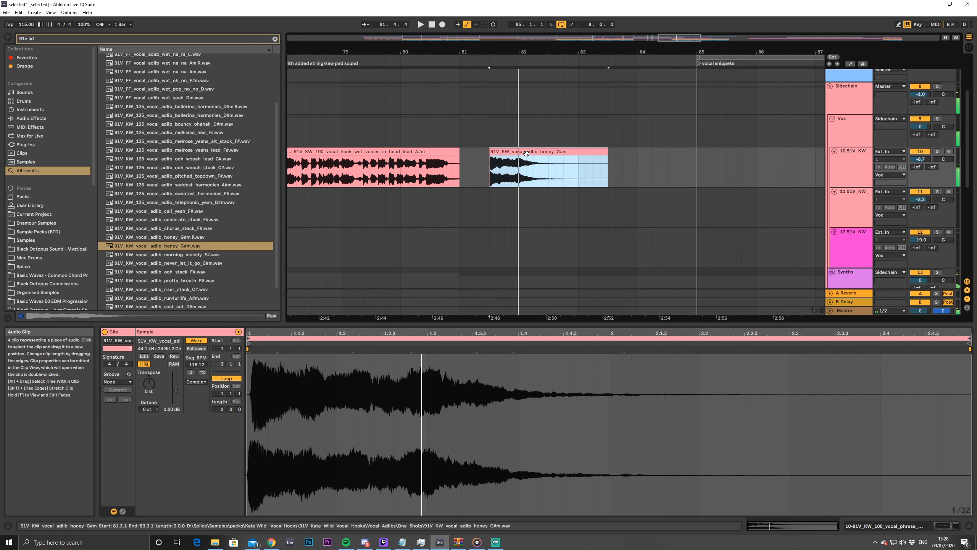
Transpose the honey ad-lib clip up 1 semitone and play it
click(149, 385)
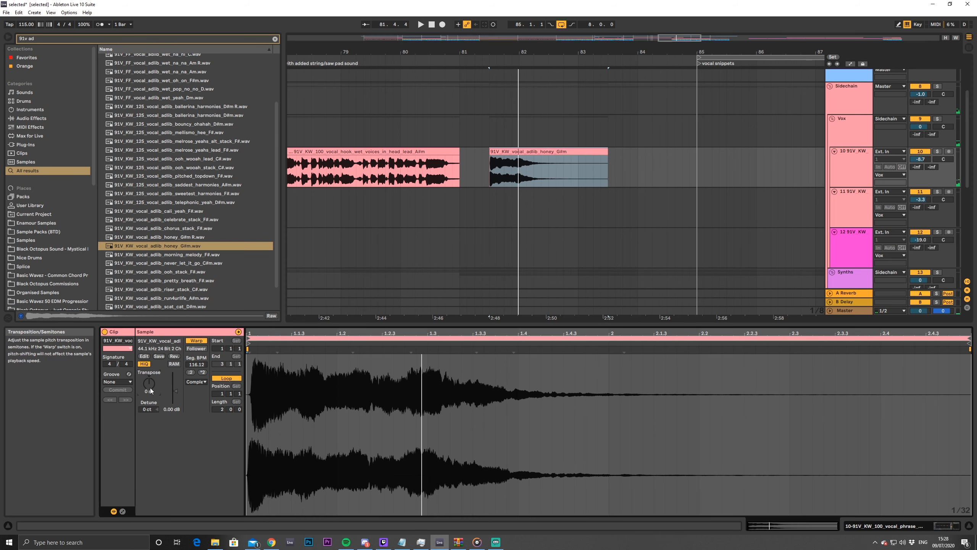
key(Up)
key(space)
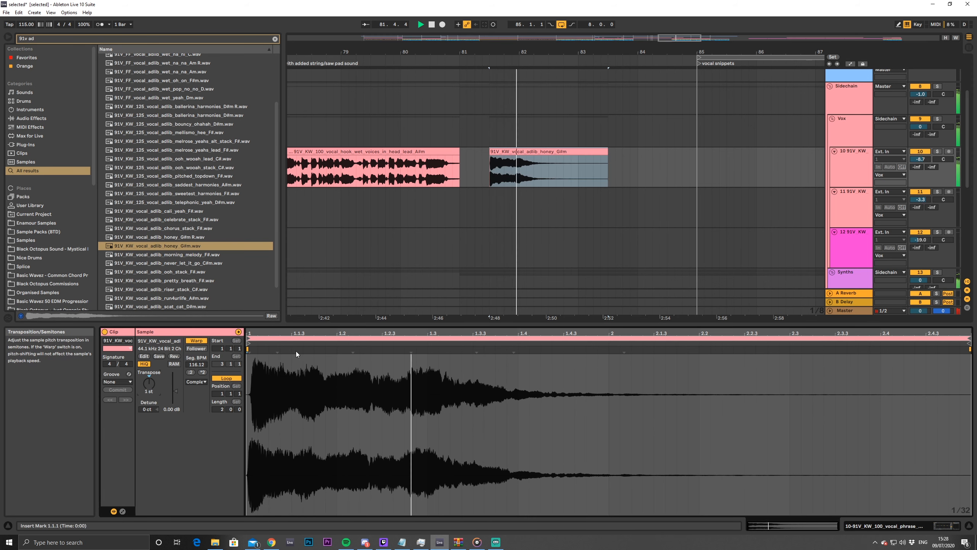
Turn the honey ad-lib's warping off and on again, set its segment BPM to 130, and audition the timing repeatedly
click(197, 341)
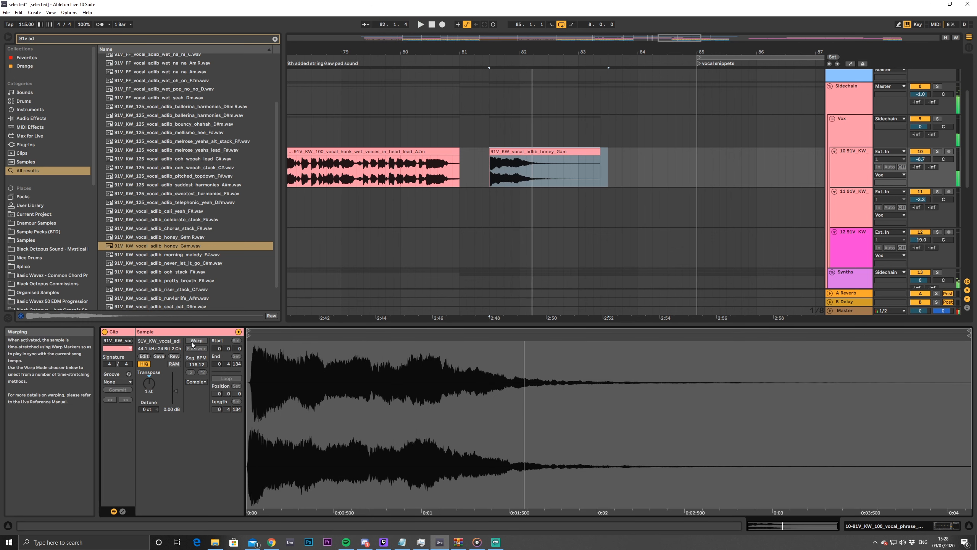
click(197, 340)
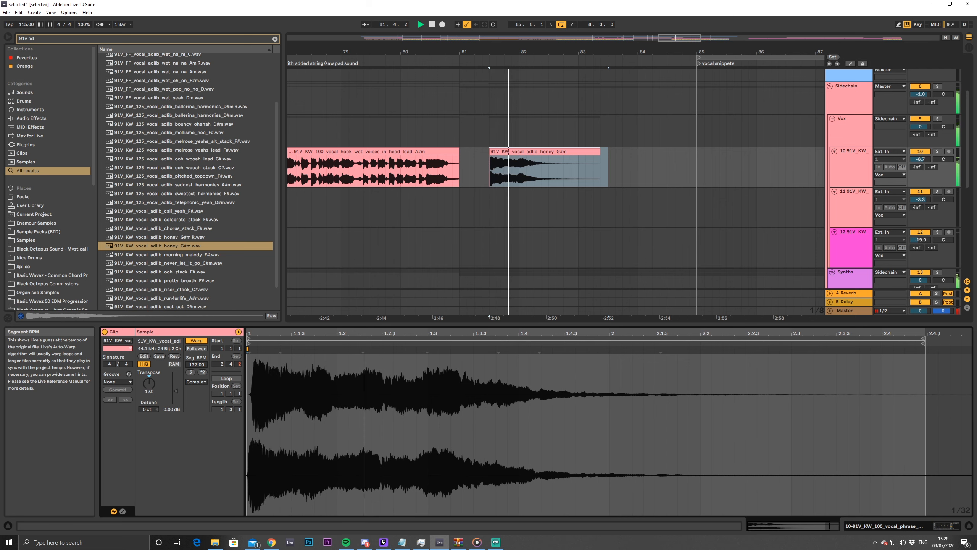
mouse_move(196, 365)
mouse_down()
mouse_move(196, 350)
mouse_move(196, 378)
mouse_up()
key(space)
key(space)
key(space)
key(space)
key(space)
key(space)
key(space)
key(space)
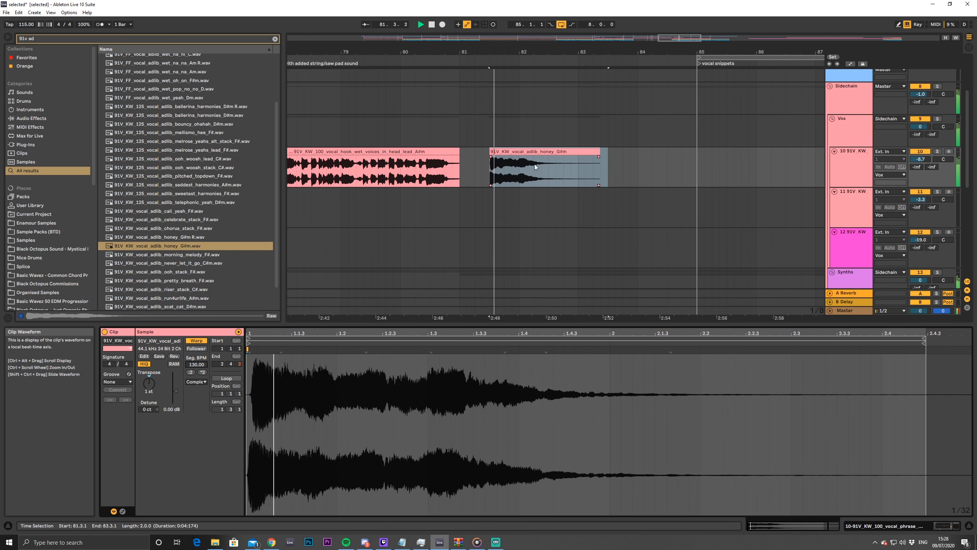
Play from 80.3.3 to check how the vocal hook leads into the honey ad-lib on track 10
click(438, 175)
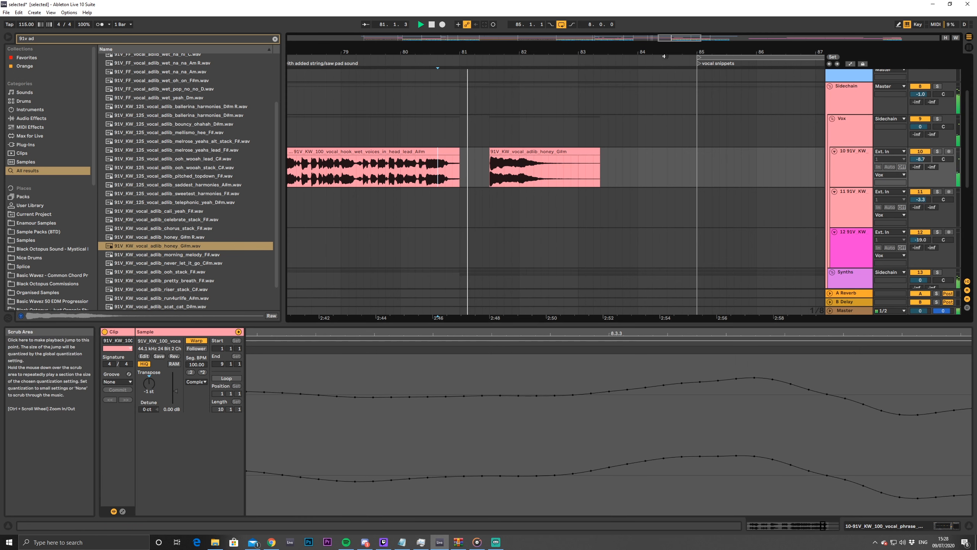
drag(460, 52, 475, 64)
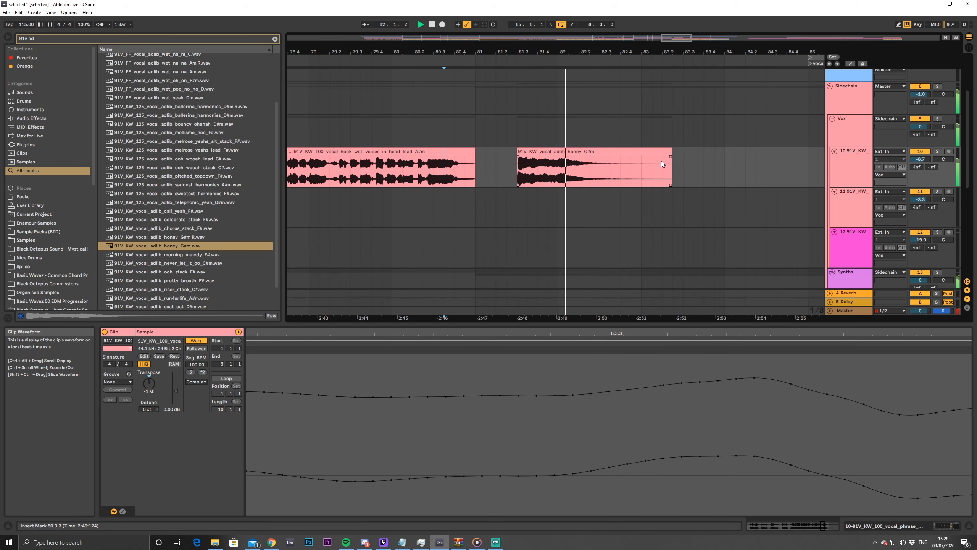
click(519, 158)
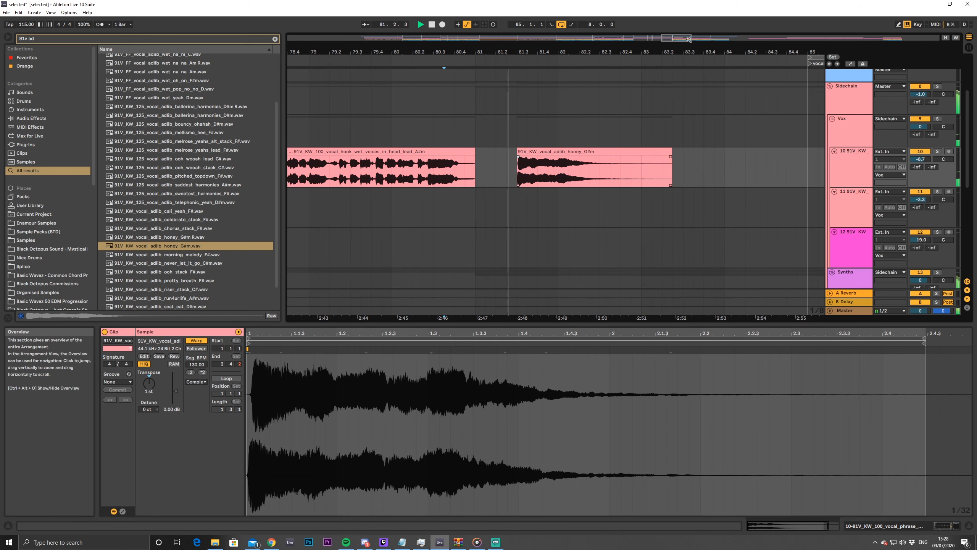
drag(822, 53, 682, 48)
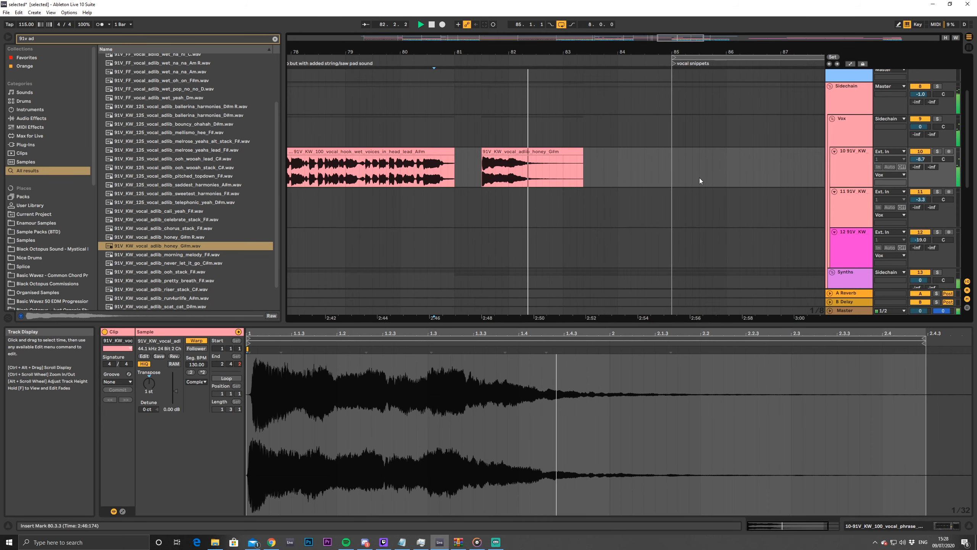
Lower the honey ad-lib's clip gain to -1.26 dB while playing it
click(532, 153)
click(531, 152)
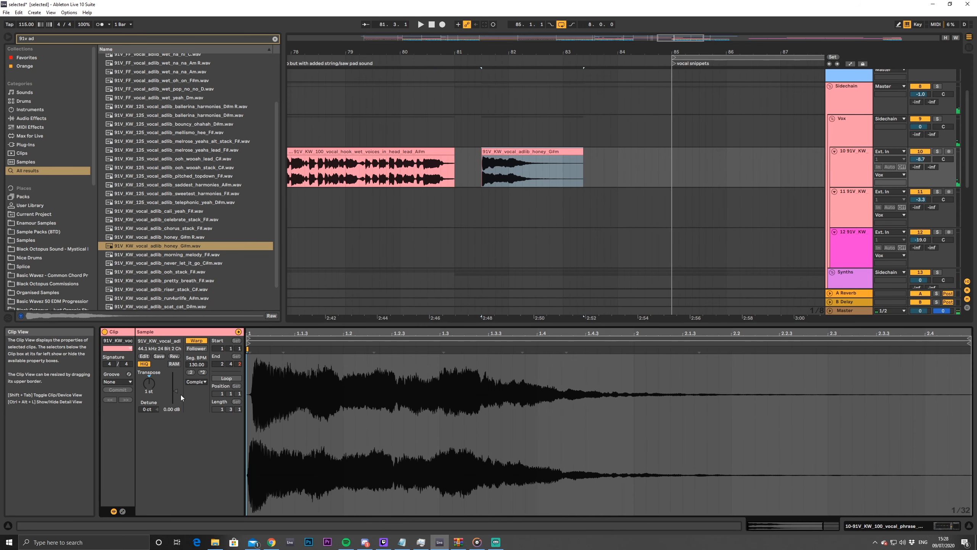
key(space)
drag(176, 391, 175, 392)
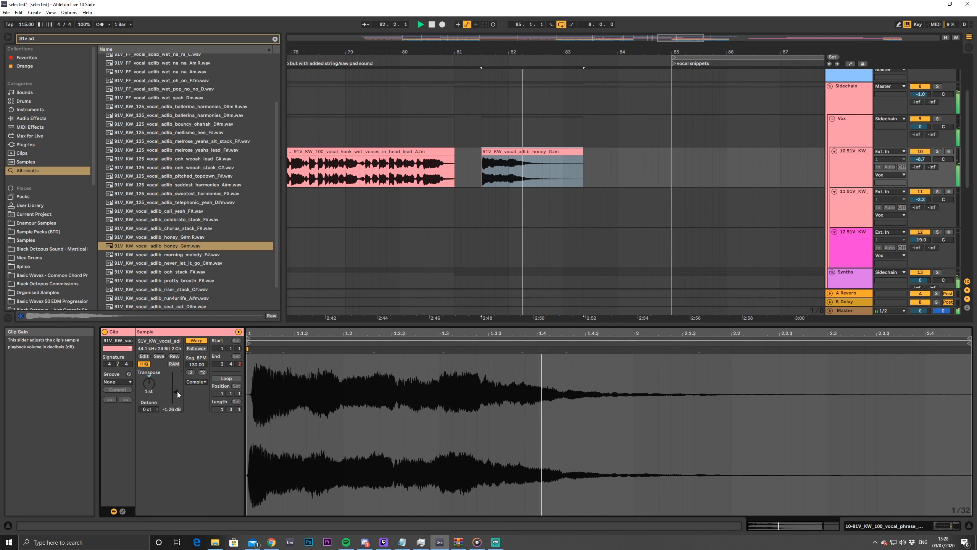
key(space)
Play the arrangement from 77.1.1 through the vocal hook into the honey ad-lib
click(360, 221)
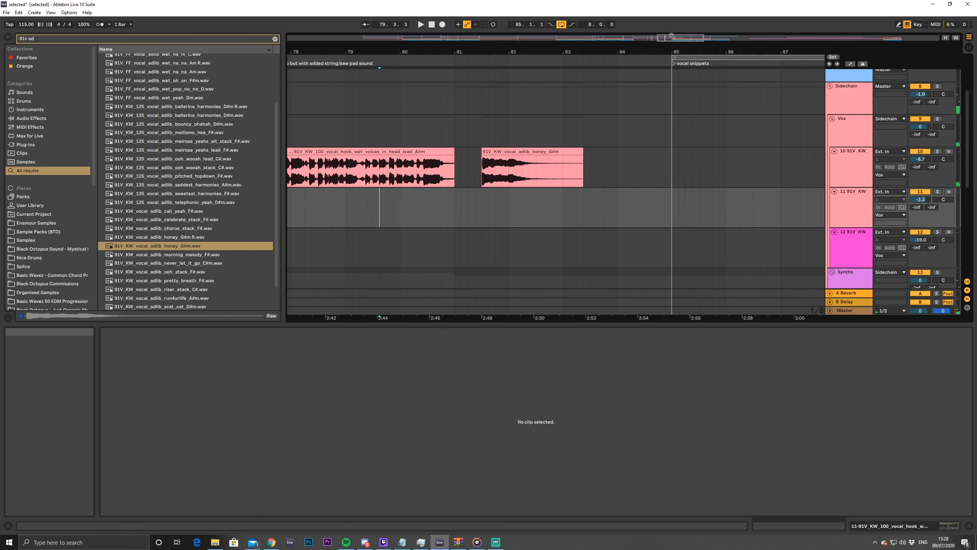
key(minus)
key(minus)
drag(465, 52, 465, 53)
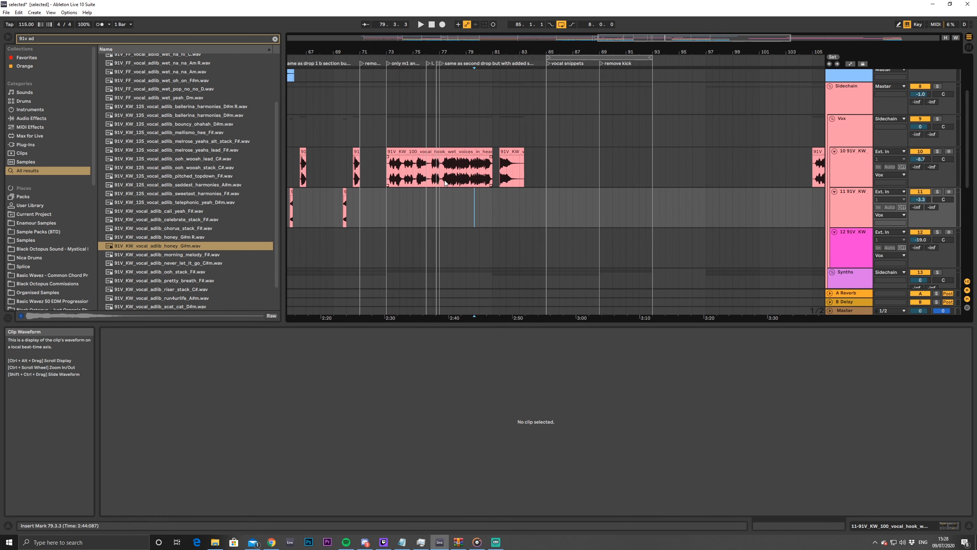
click(444, 181)
key(space)
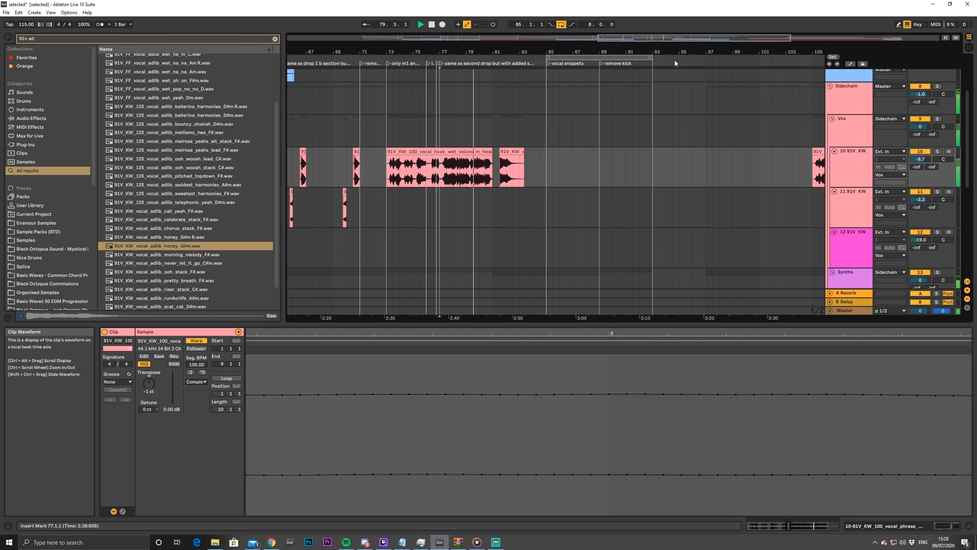
drag(674, 41, 632, 141)
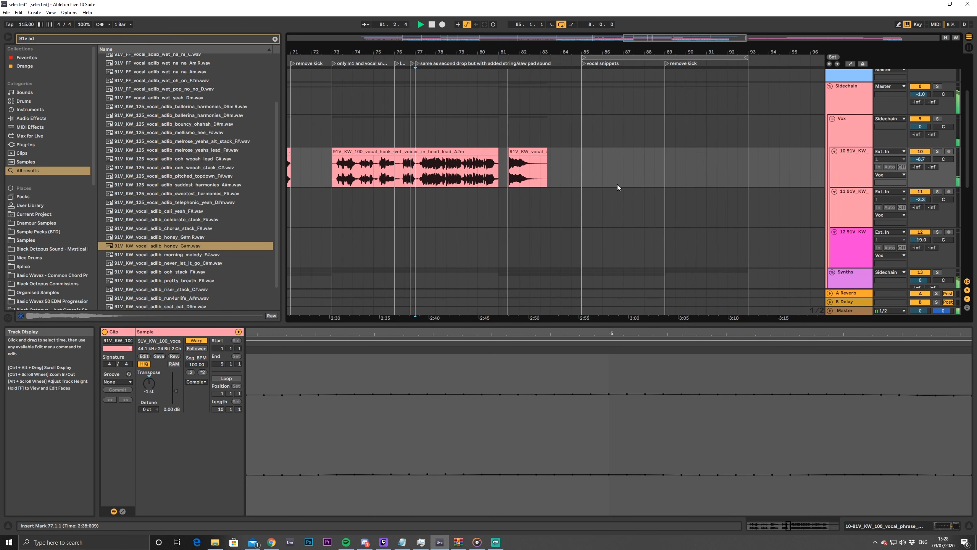
Preview 91V_KW_vocal_adlib_scat_cat_D#m.wav in the browser
scroll(181, 283, down, 1)
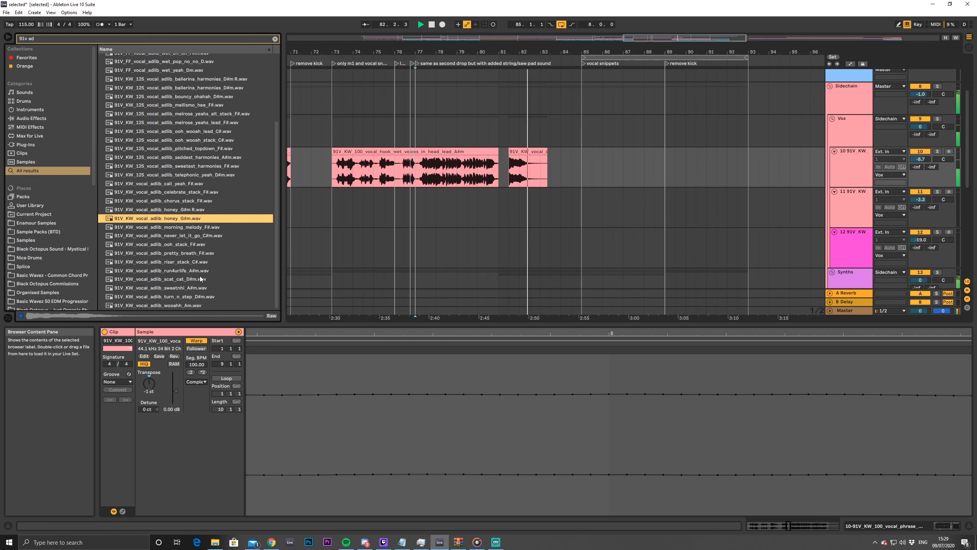
click(180, 281)
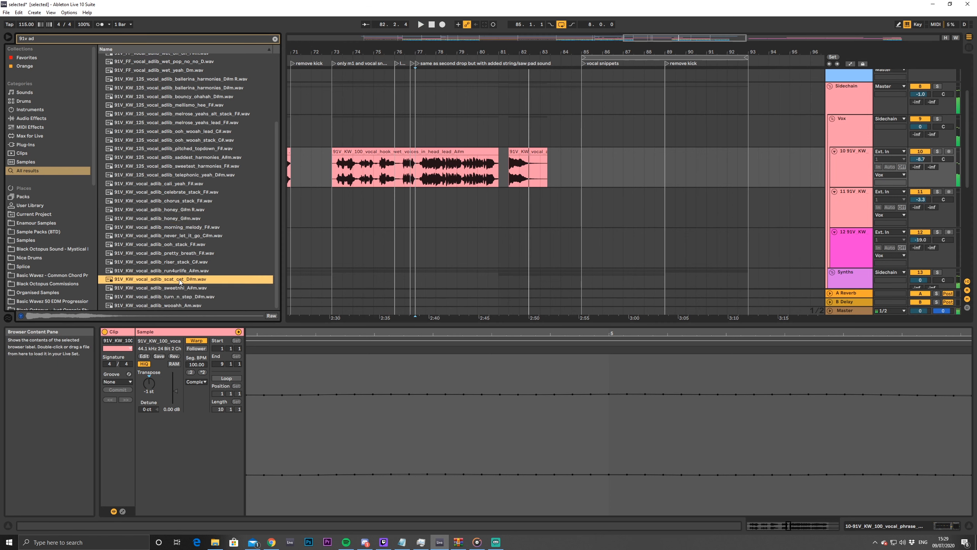
click(622, 152)
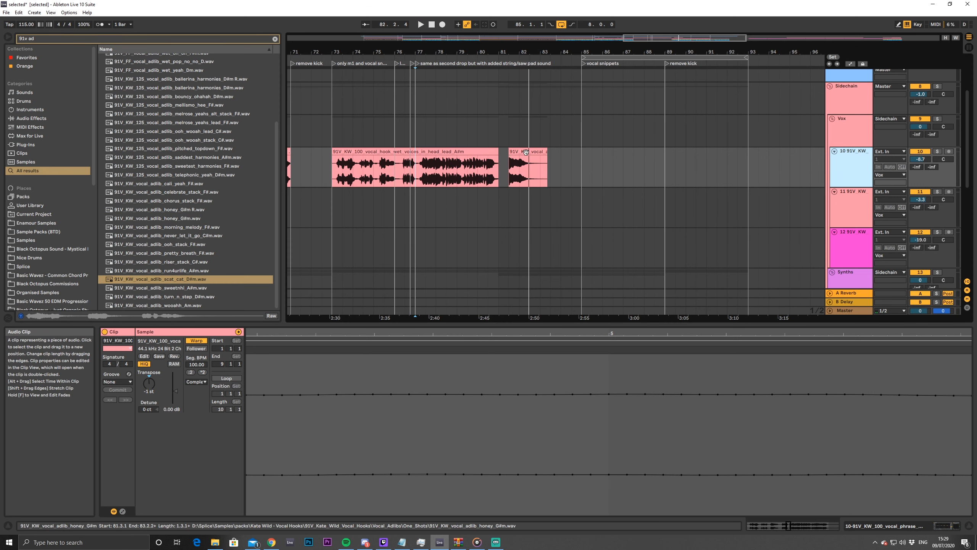
Move the honey ad-lib from track 10 to track 11 at 81.3.1 and lower its clip gain to -9.40 dB
drag(527, 151, 527, 191)
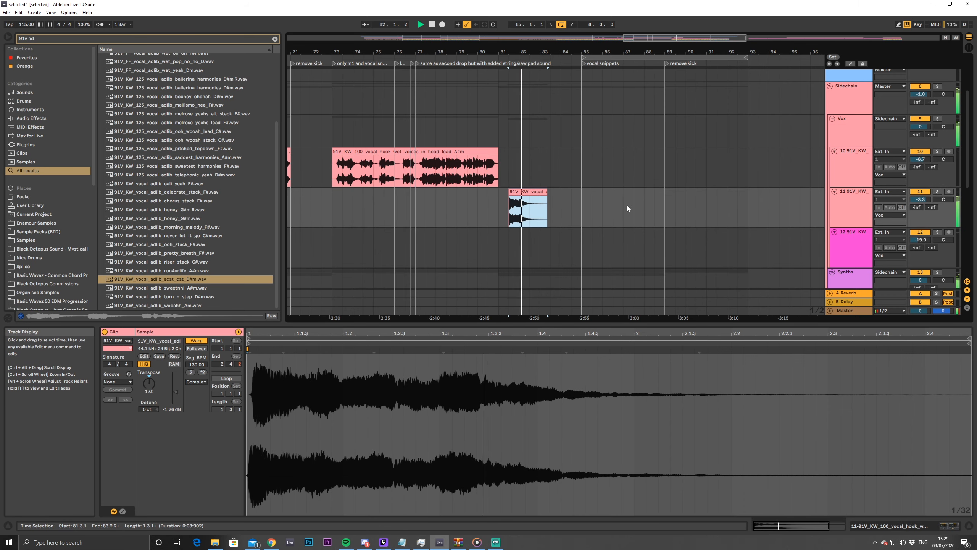
key(space)
double_click(529, 191)
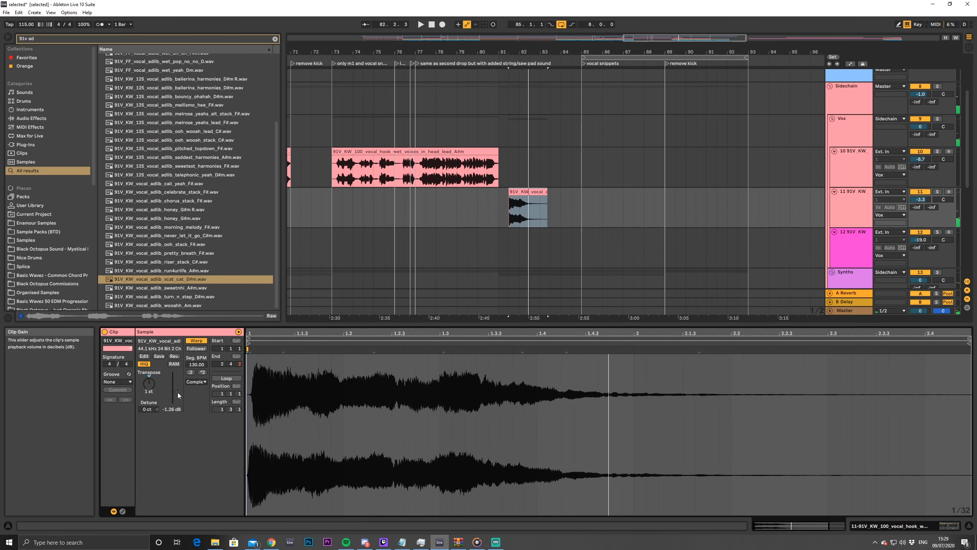
key(space)
drag(177, 395, 177, 408)
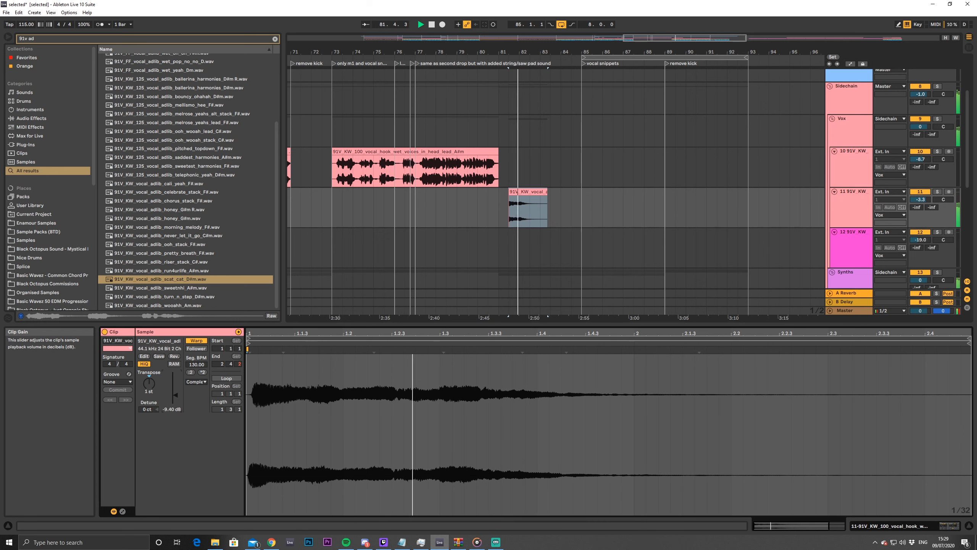
Replace the honey ad-lib on track 11 with 91V_KW_125_vocal_adlib_saddest_harmonies_A#m.wav starting at 81.1.1 and play it
click(532, 193)
key(Delete)
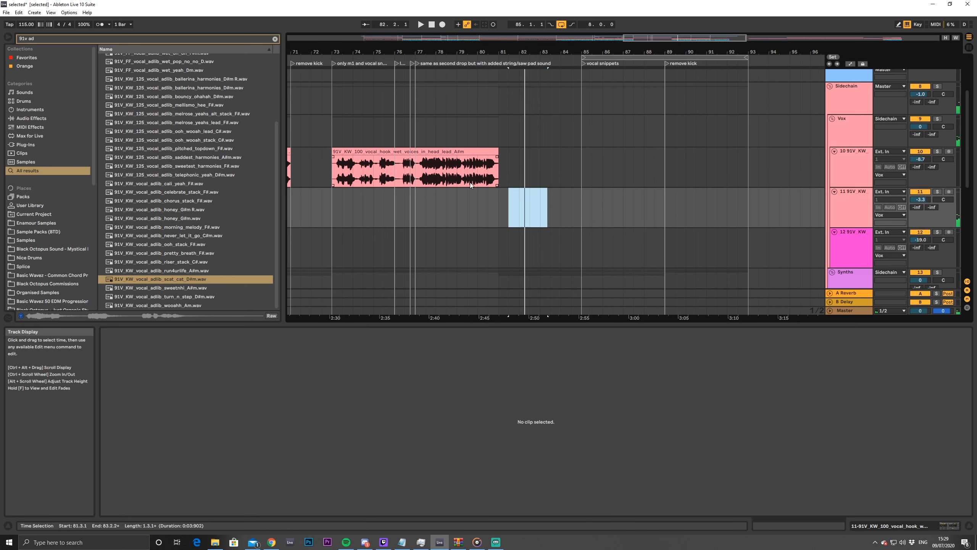
click(169, 171)
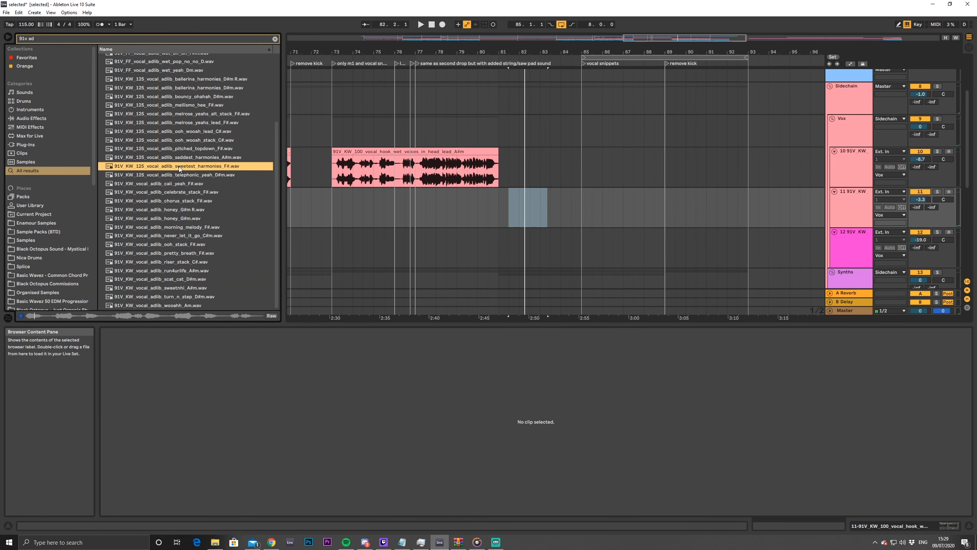
click(185, 150)
click(187, 156)
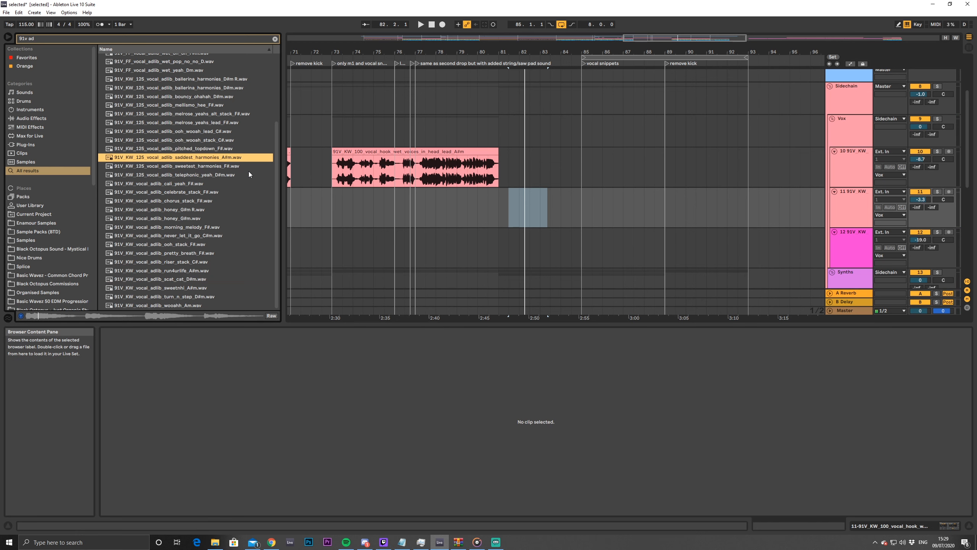
drag(207, 158, 503, 211)
key(space)
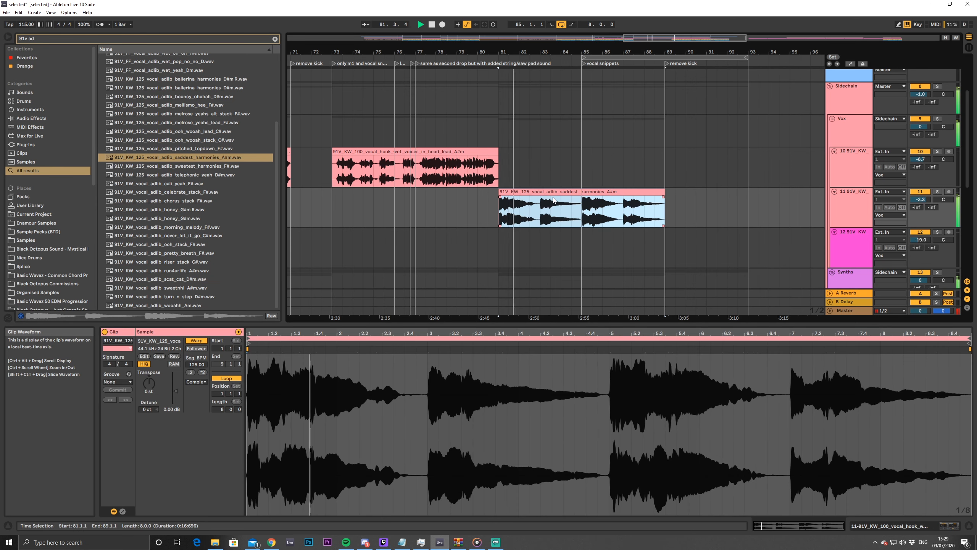
Replace the saddest harmonies clip on track 11 with 91V_FF_vocal_adlib_wet_na_na_Am.wav starting at 81.1.1 and play it
key(Delete)
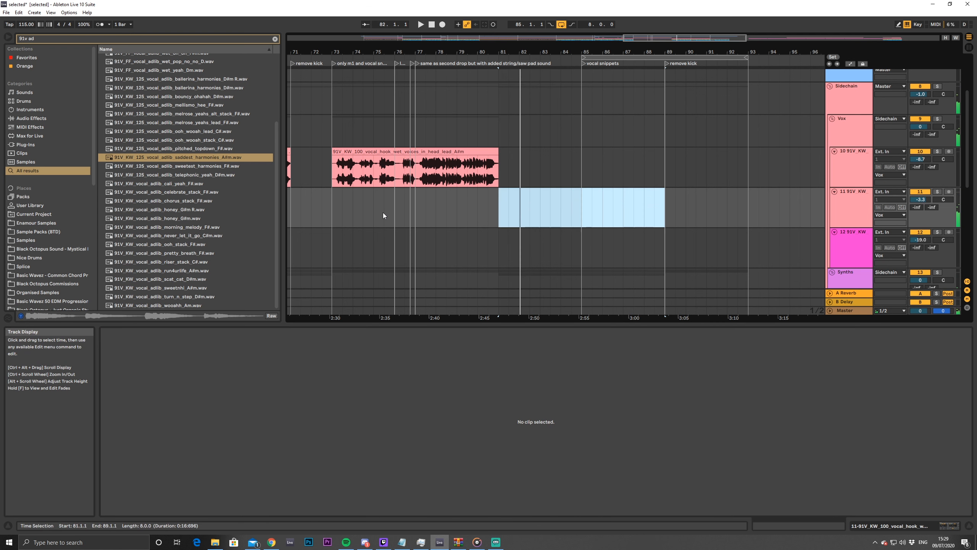
scroll(189, 235, up, 3)
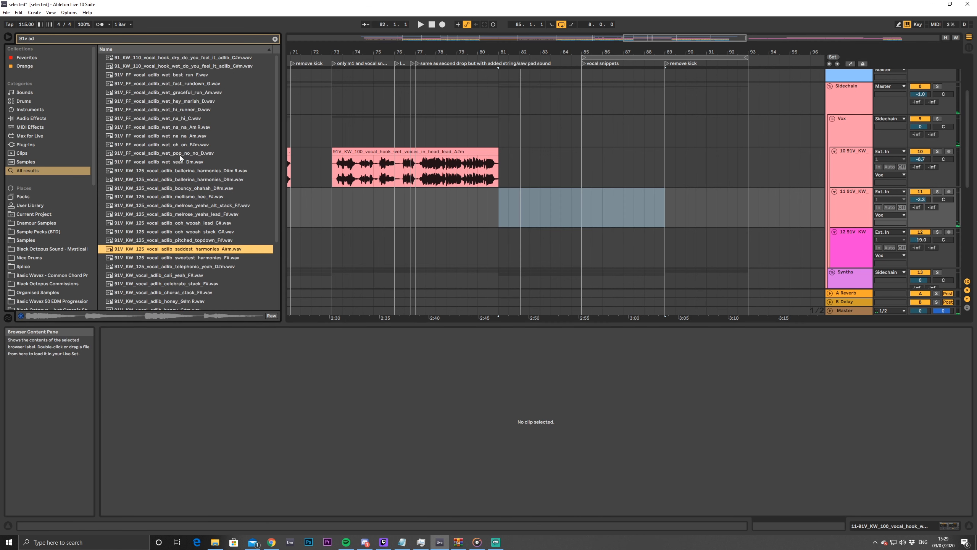
click(179, 145)
click(185, 136)
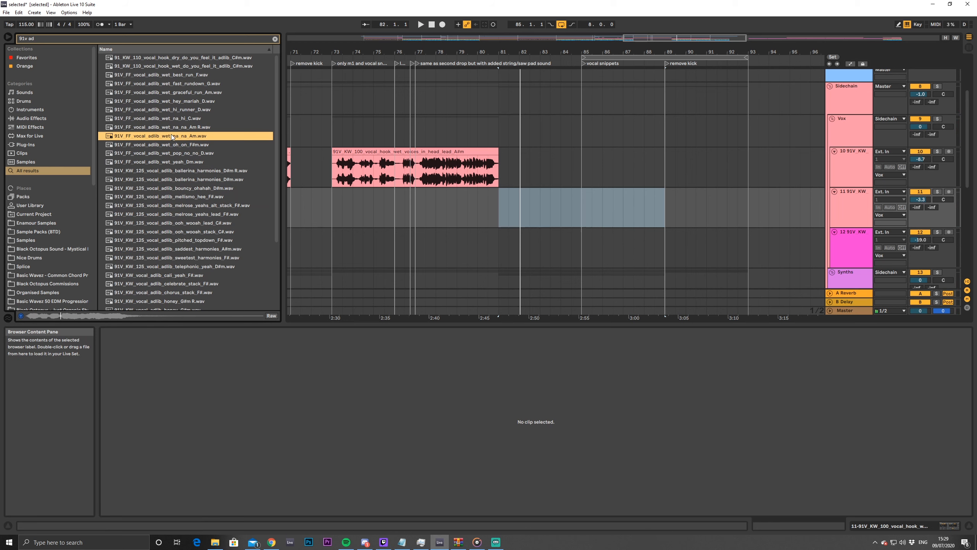
drag(172, 136, 506, 210)
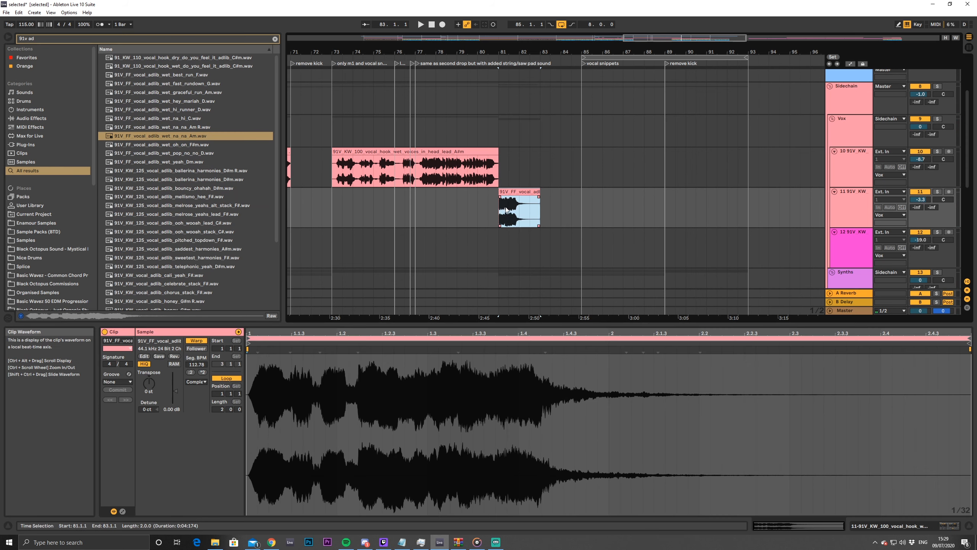
key(space)
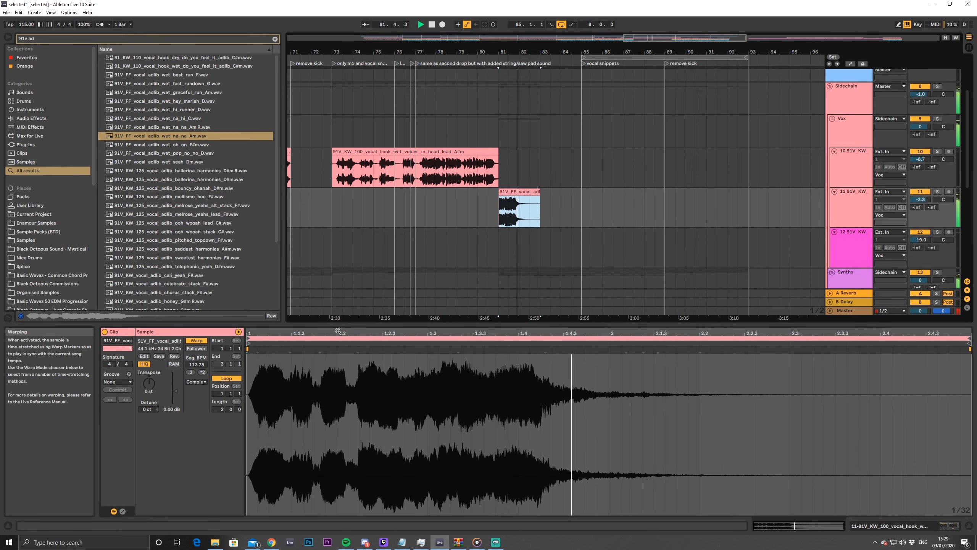
Reset the na na ad-lib's warping, set its segment BPM to 91, and audition the timing
click(527, 217)
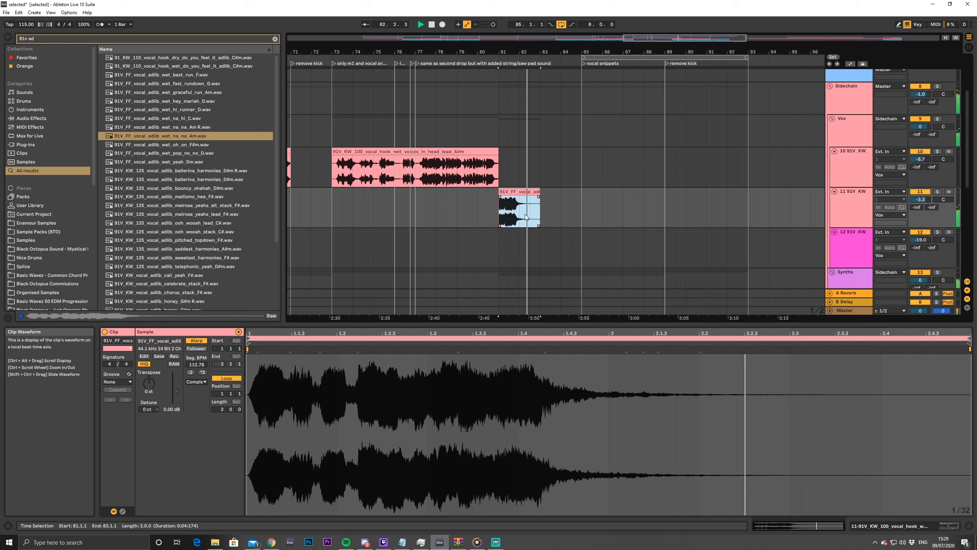
click(196, 341)
click(196, 341)
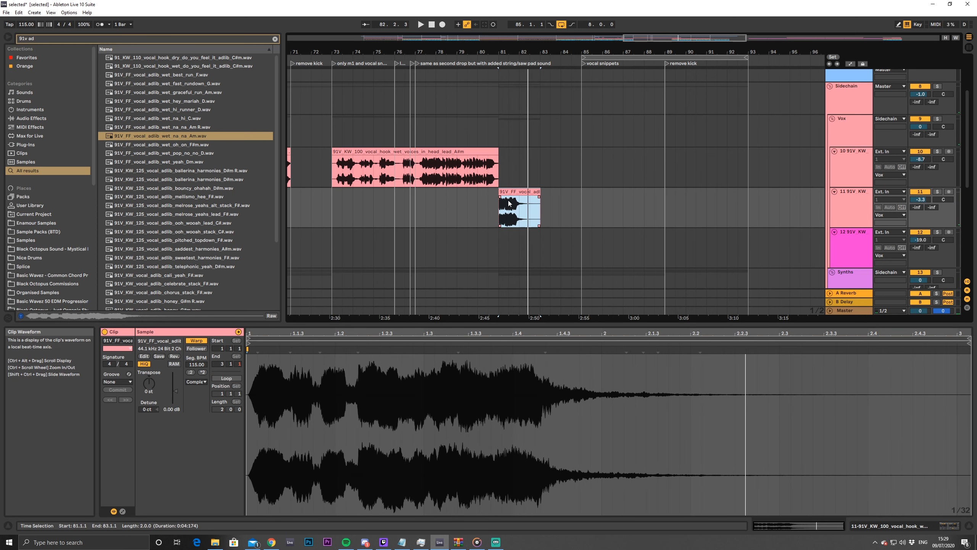
key(space)
mouse_move(195, 364)
mouse_down()
mouse_move(197, 349)
mouse_move(196, 383)
mouse_move(196, 363)
mouse_up()
key(space)
key(space)
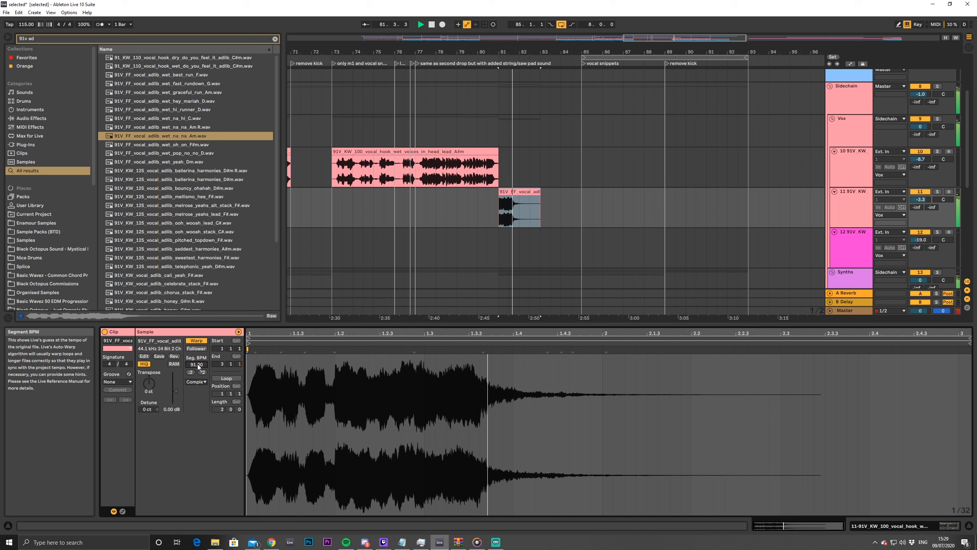
key(space)
key(space)
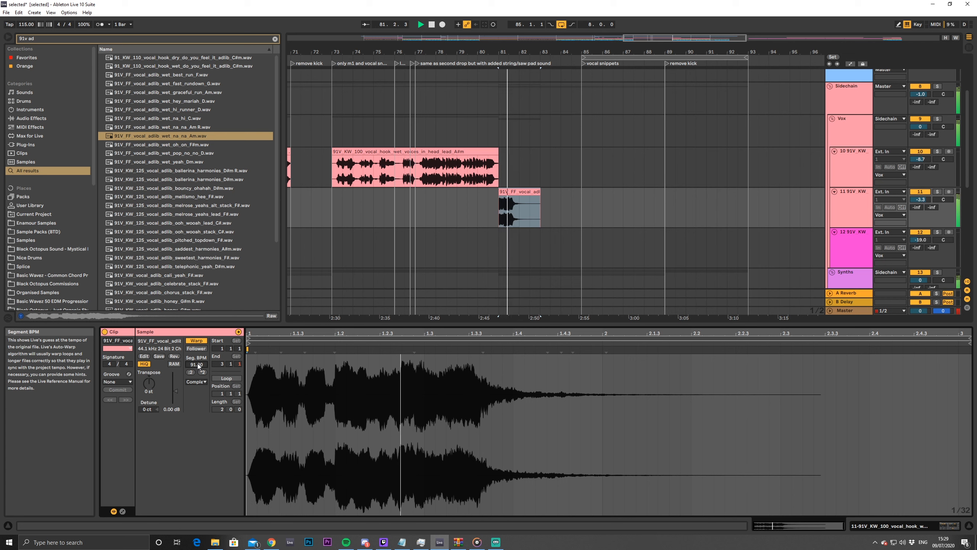
key(space)
key(space)
Try lowering the volume of track 11 to -7.7 dB during playback
drag(921, 199, 920, 210)
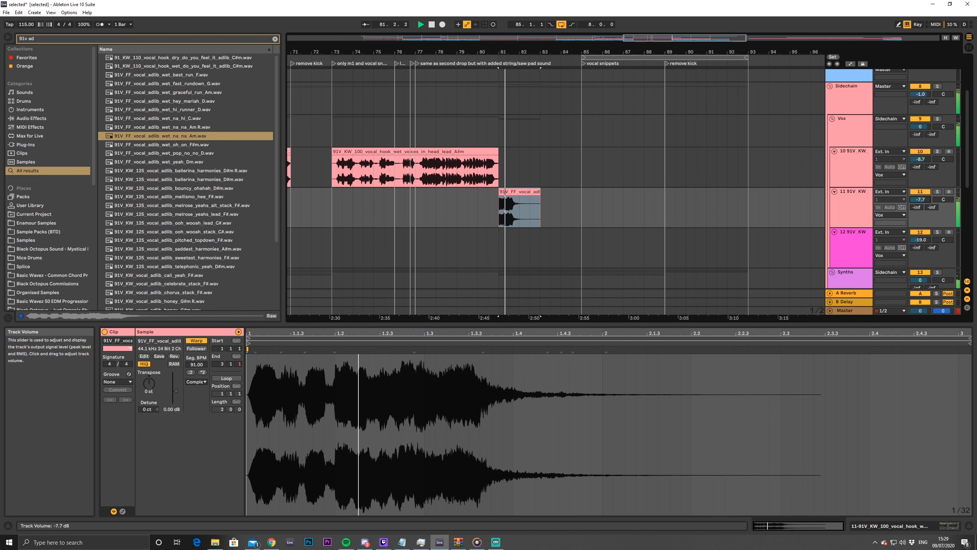
key(space)
key(ctrl+z)
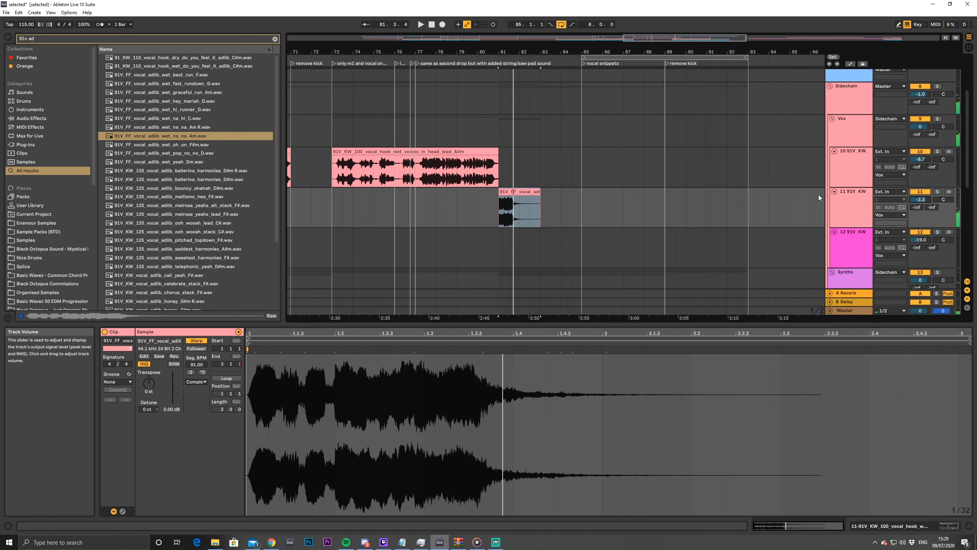
Move the na na ad-lib from track 11 up to track 10 at 81.1.1 and play from bar 77
key(space)
drag(516, 194, 517, 172)
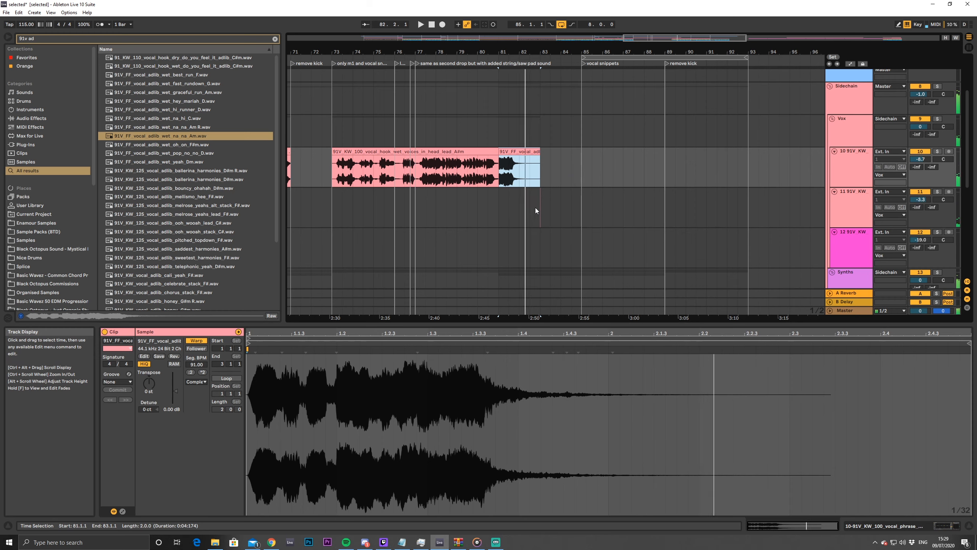
drag(536, 208, 576, 209)
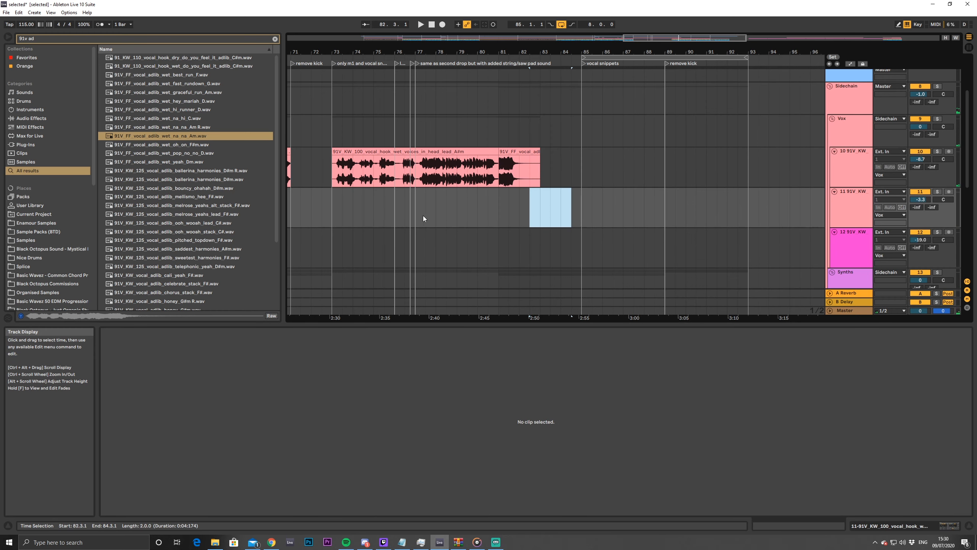
click(414, 216)
key(space)
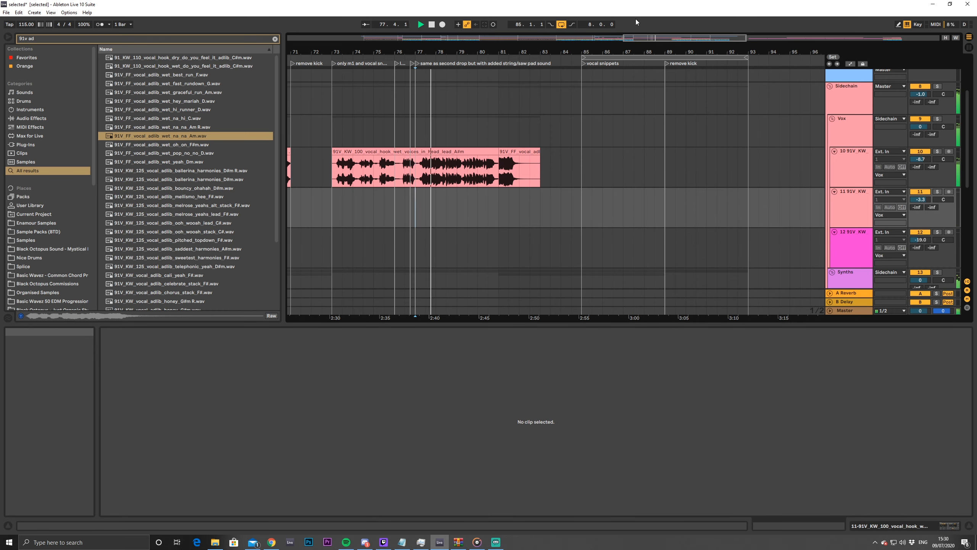
Delete the na na ad-lib at 81.1.1 from track 10
drag(646, 38, 615, 26)
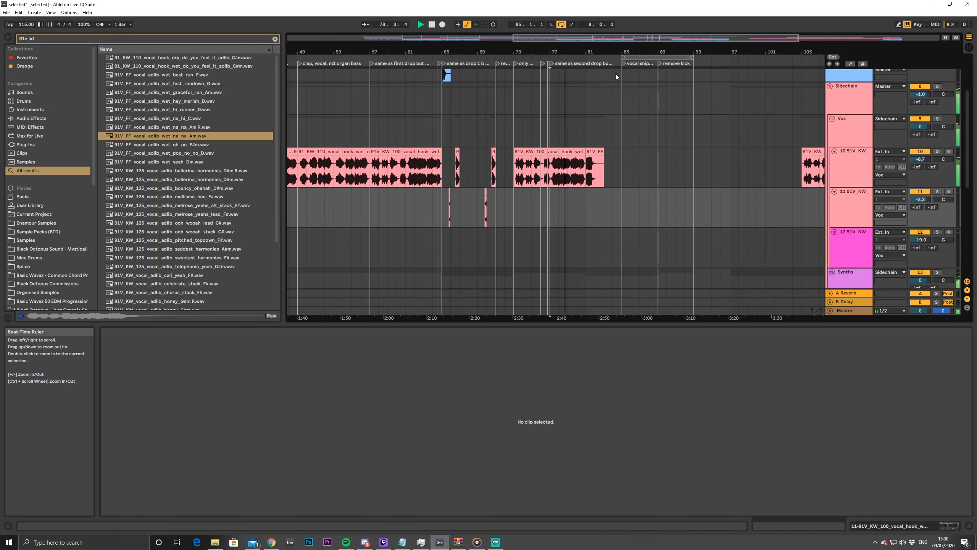
click(593, 154)
key(Delete)
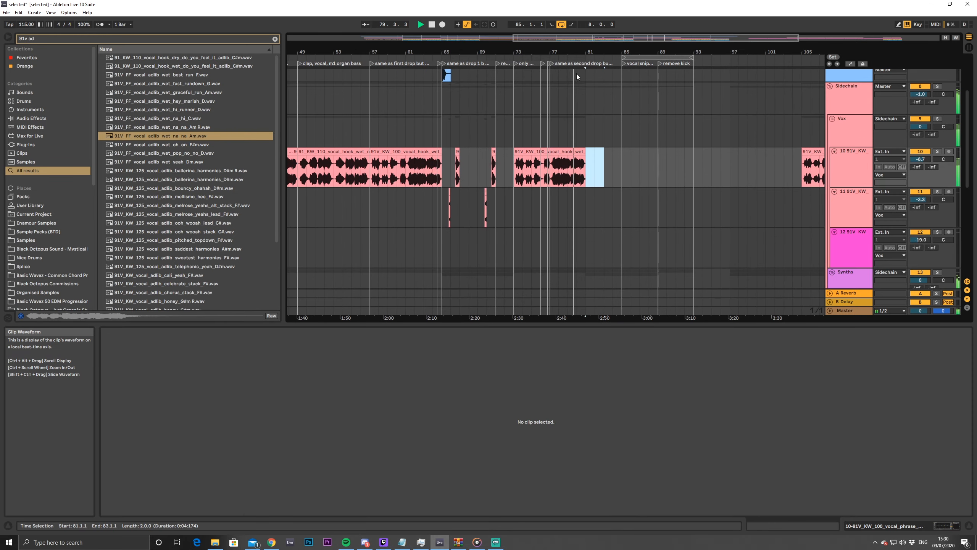
Play the earlier vocal hooks on track 10 from just before bar 33
drag(665, 37, 513, 37)
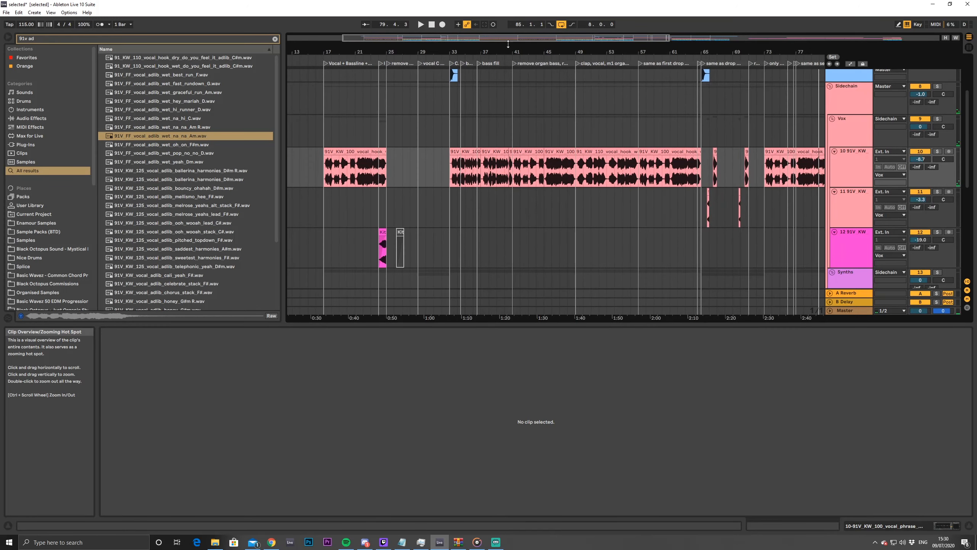
click(445, 172)
key(space)
Copy the losing control vocal hook clips spanning 33.1.1 to 40.3.1 on track 10 and paste them at 81.1.1
click(458, 170)
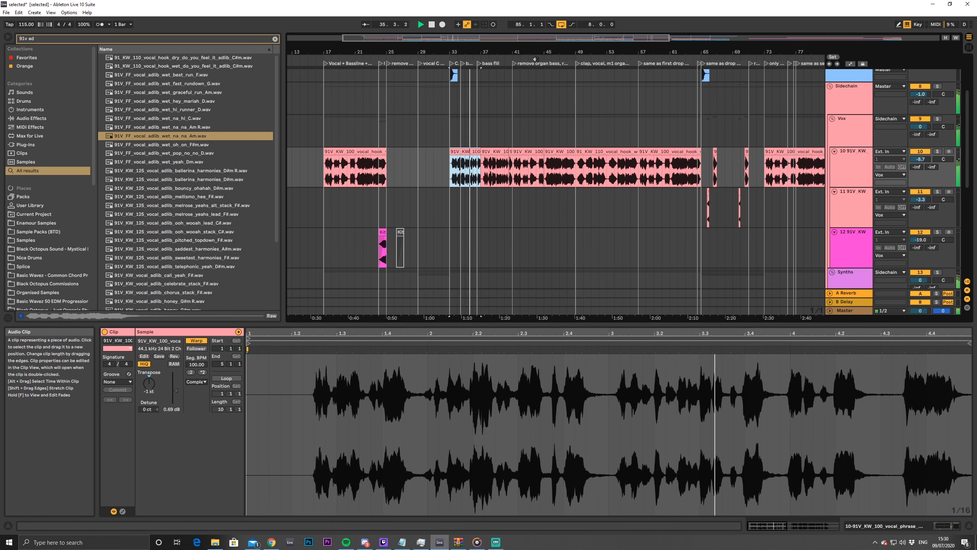
drag(554, 52, 628, 88)
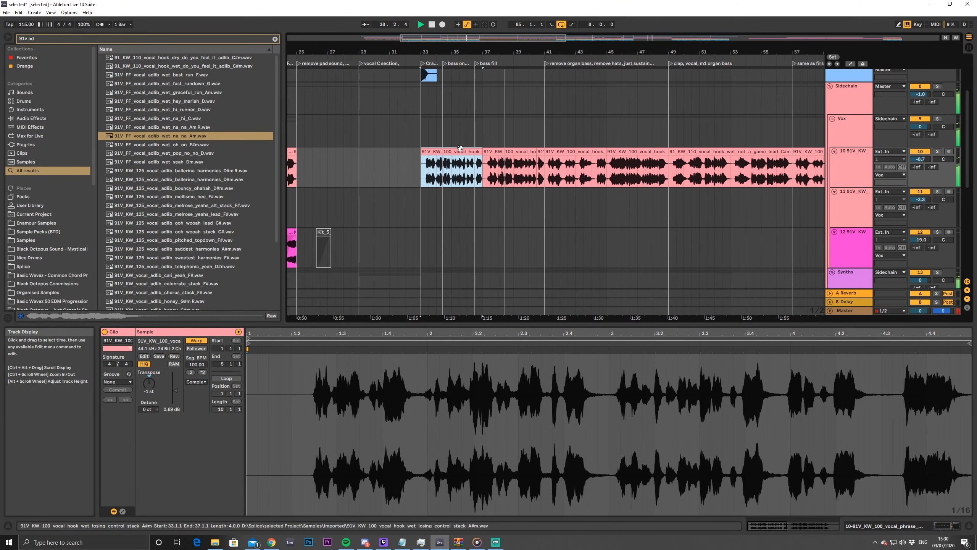
shift+click(512, 155)
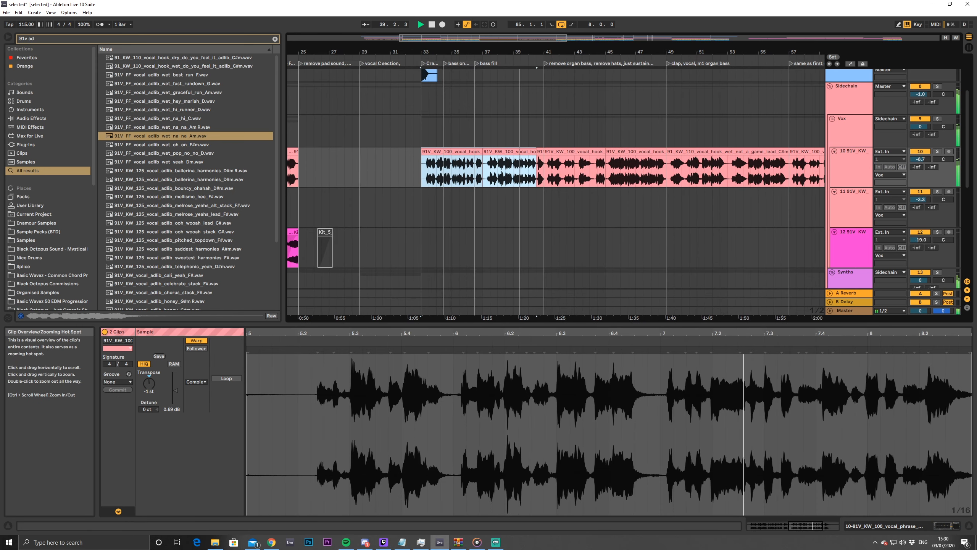
drag(716, 52, 609, 43)
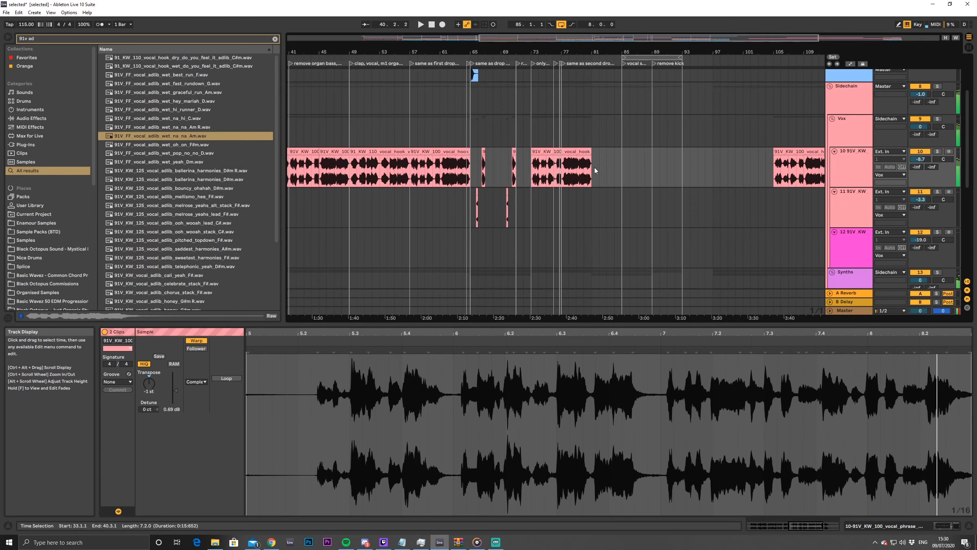
click(593, 167)
key(ctrl+v)
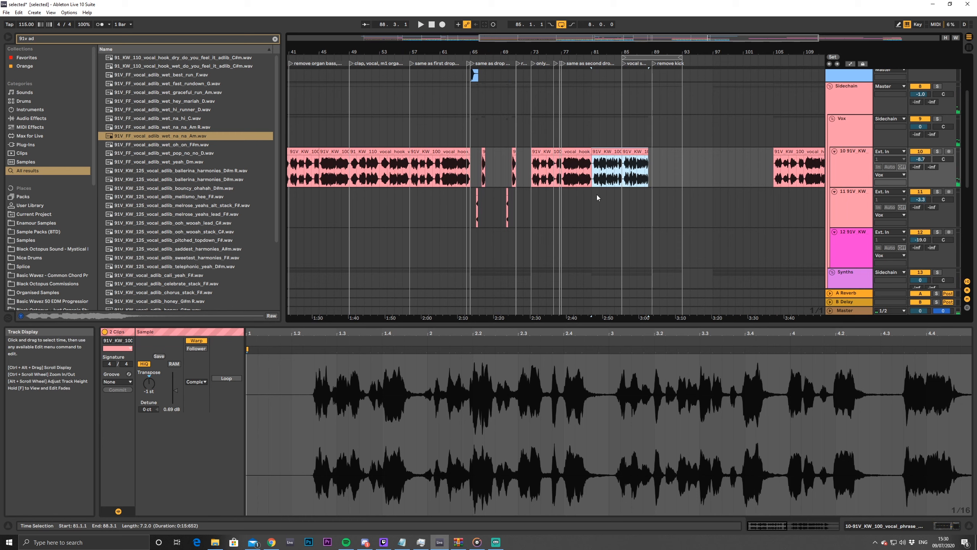
Play the arrangement from 79.1.1 through the pasted vocal hooks on track 10
scroll(584, 230, down, 4)
scroll(664, 273, up, 2)
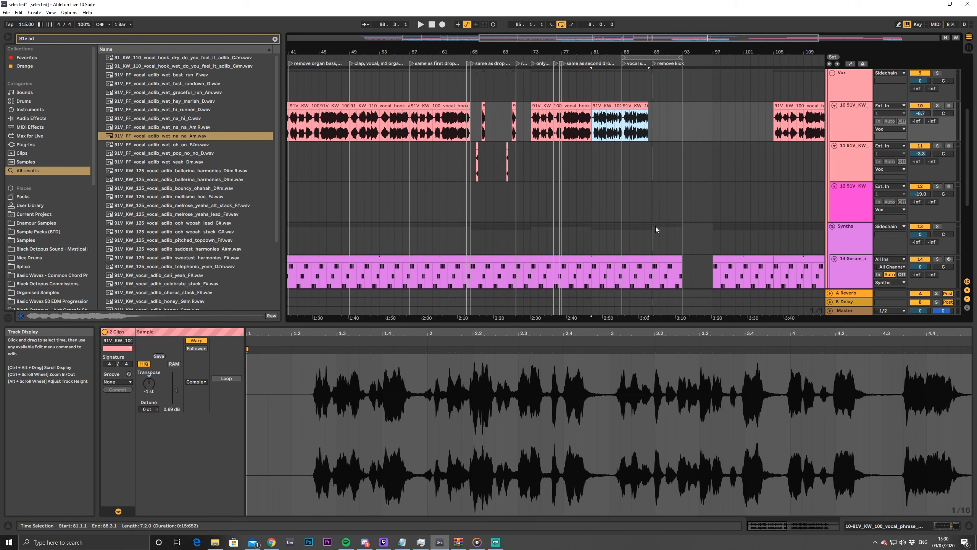
drag(624, 37, 659, 46)
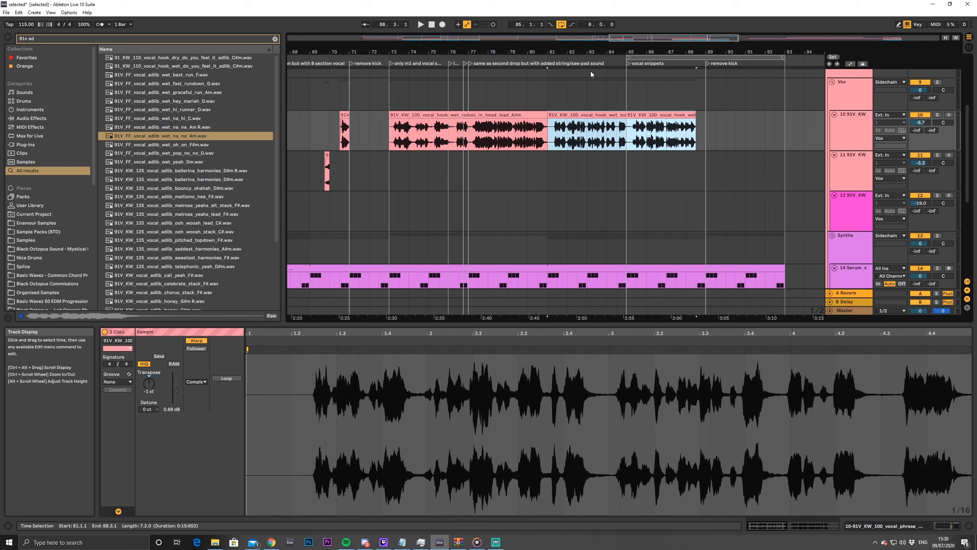
click(504, 138)
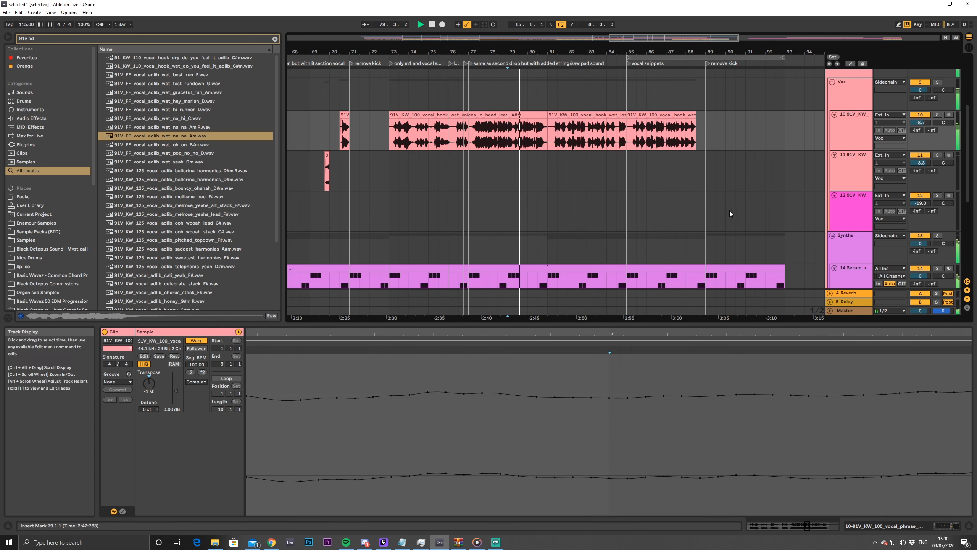
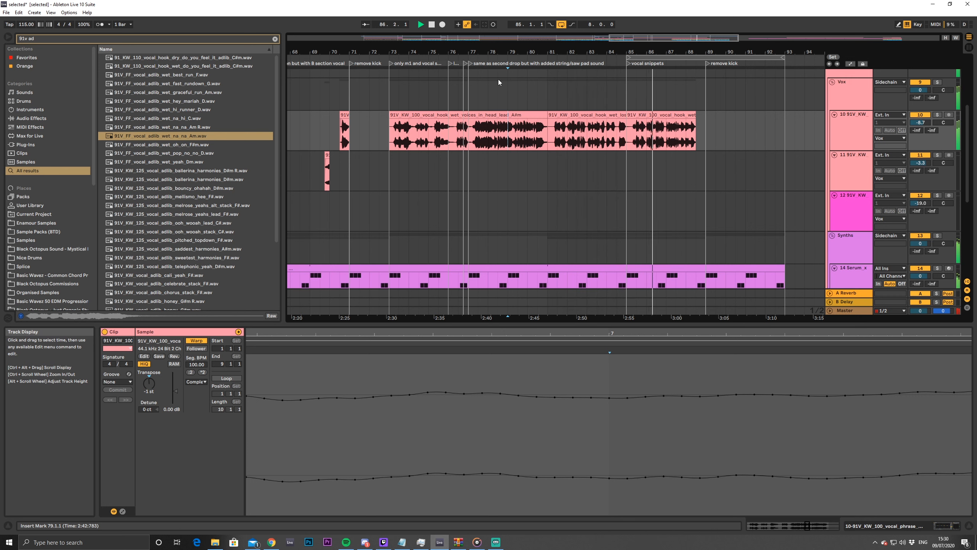
Shift the second-drop locator to bar 81, the reverse clap locator to 80.3, and the lowpassed kick build locator to bar 79
drag(470, 62, 549, 73)
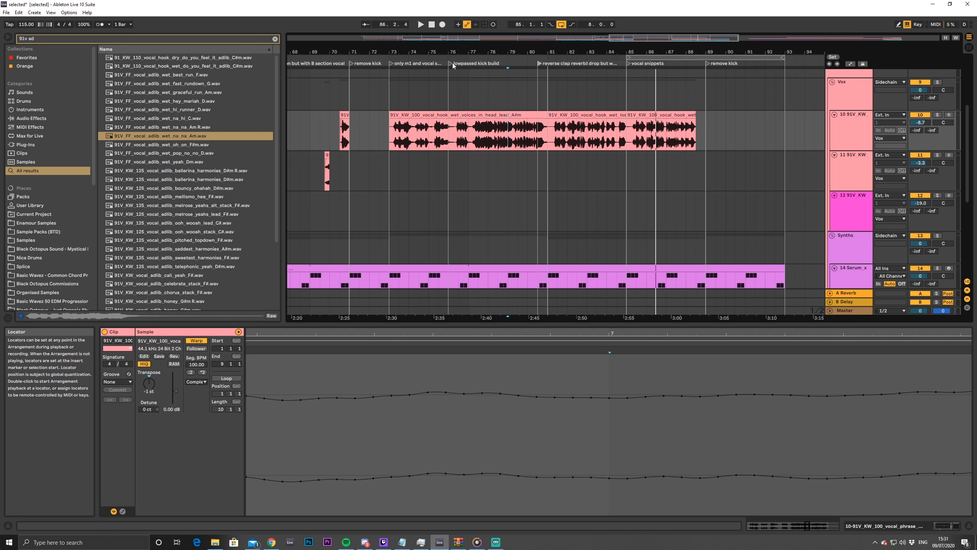
mouse_move(452, 63)
mouse_down()
mouse_move(522, 70)
mouse_move(508, 72)
mouse_up()
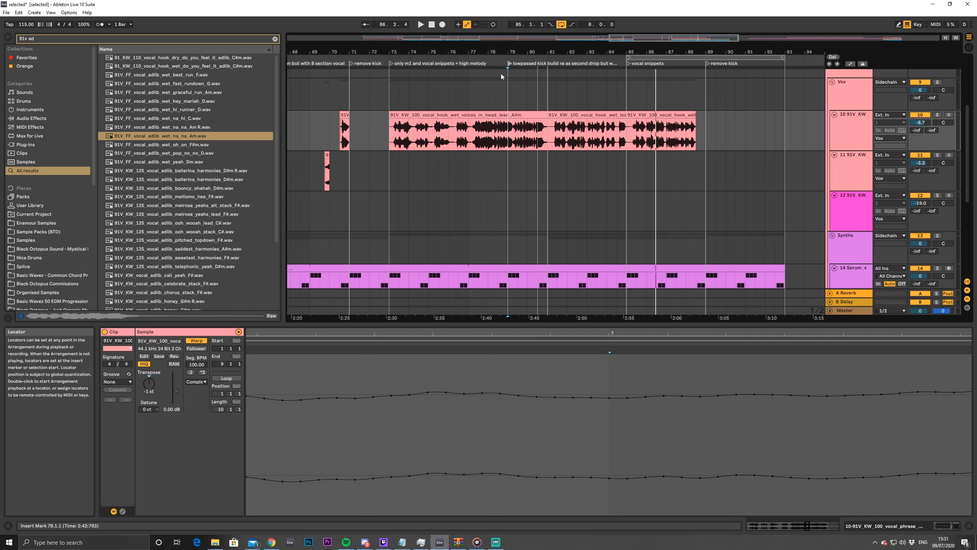
Play from 72.1.1 while moving the vocal snippets locator to bar 89 and the remove kick locator to bar 92
click(370, 96)
key(space)
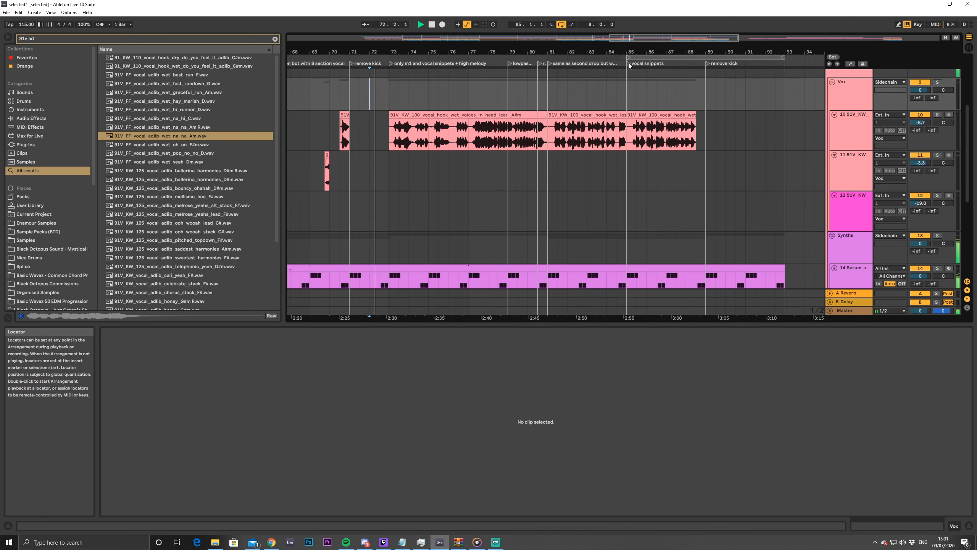
drag(628, 63, 771, 67)
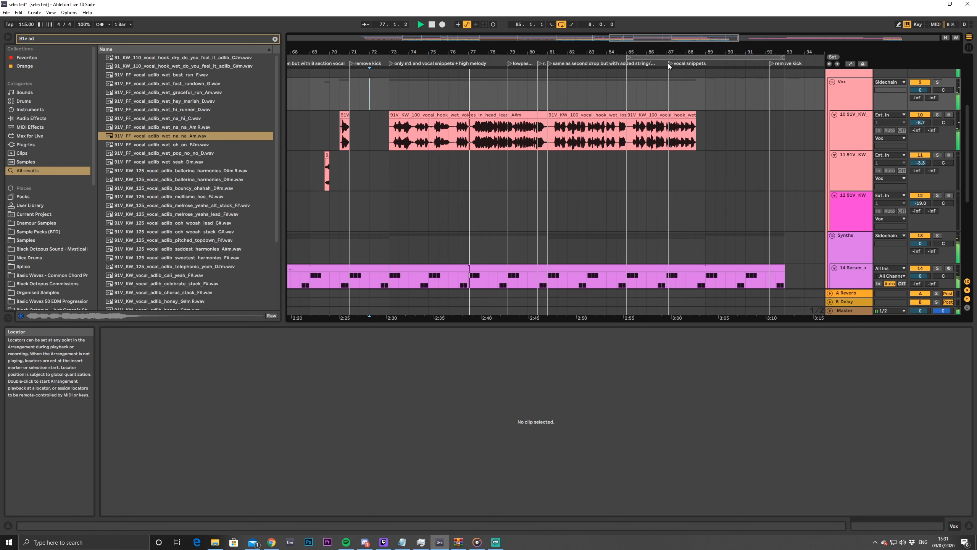
drag(669, 62, 707, 66)
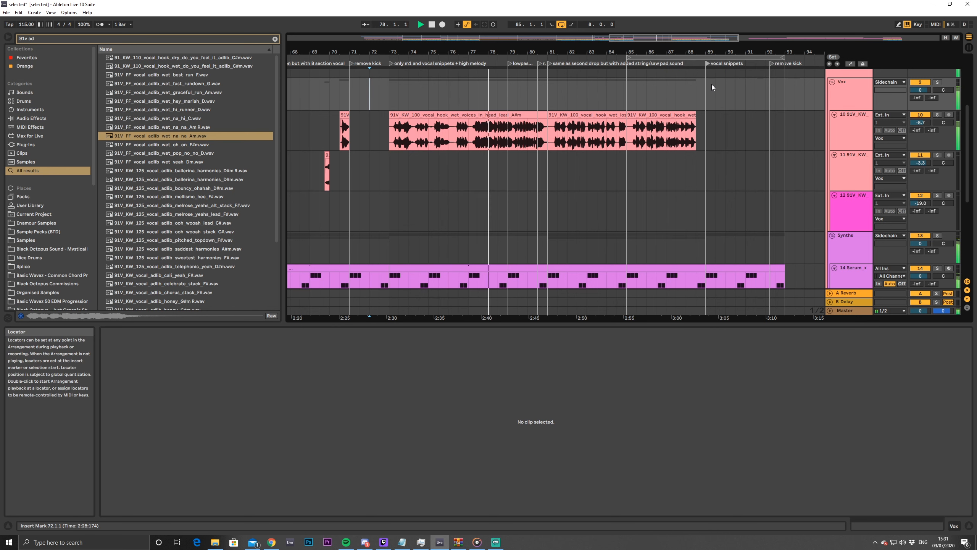
drag(770, 64, 766, 64)
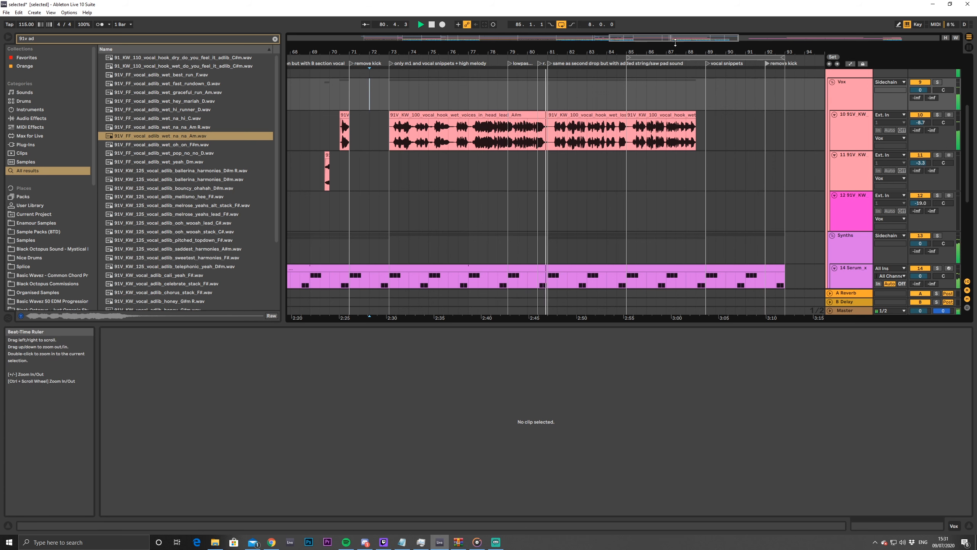
Examine the vocal, synth and drum tracks between bars 73 and 93 while the arrangement plays through the second-drop section
drag(688, 55, 721, 83)
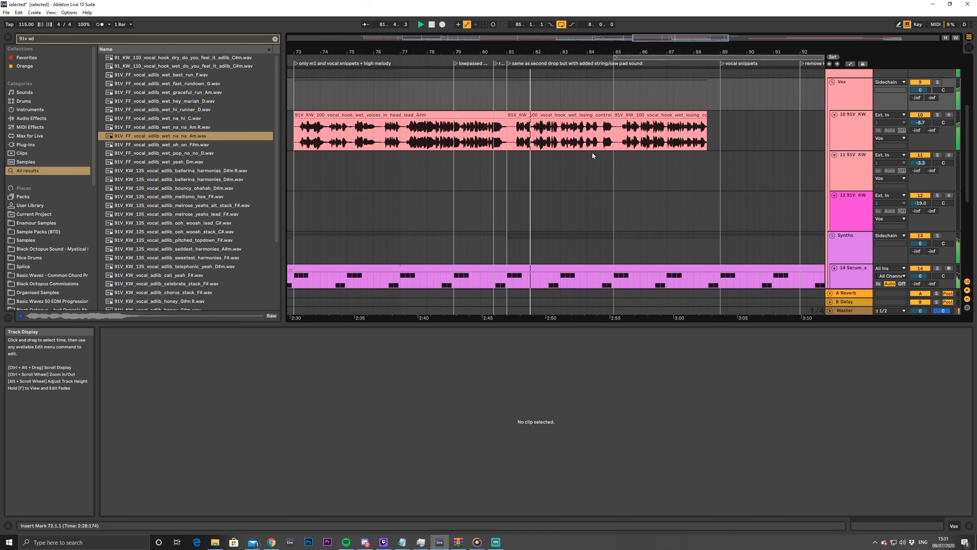
scroll(691, 147, down, 4)
scroll(695, 149, up, 4)
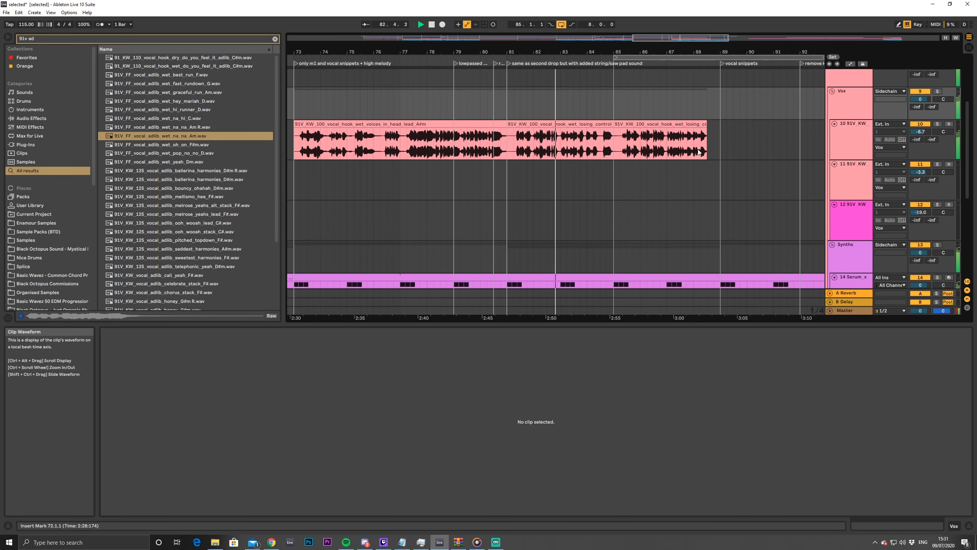
scroll(698, 154, down, 9)
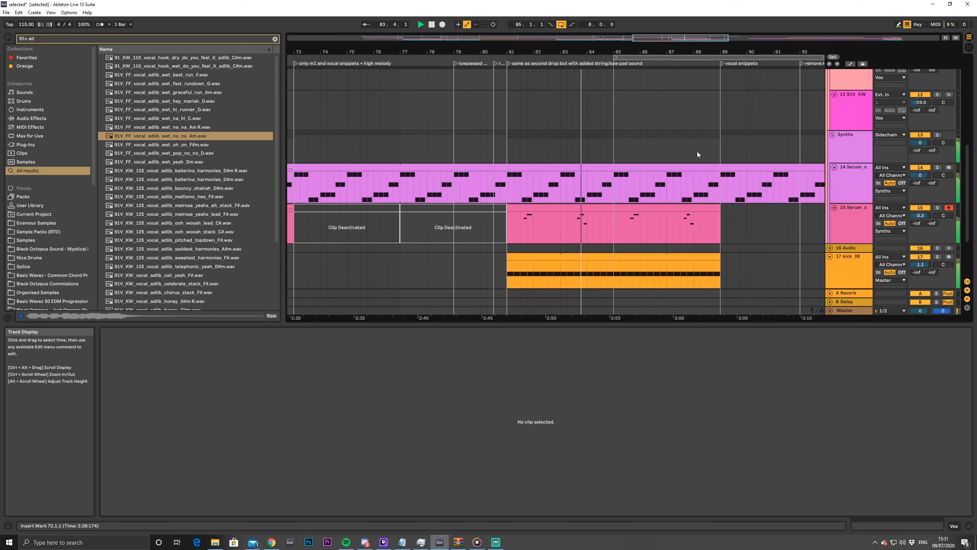
scroll(698, 153, up, 9)
scroll(699, 154, up, 1)
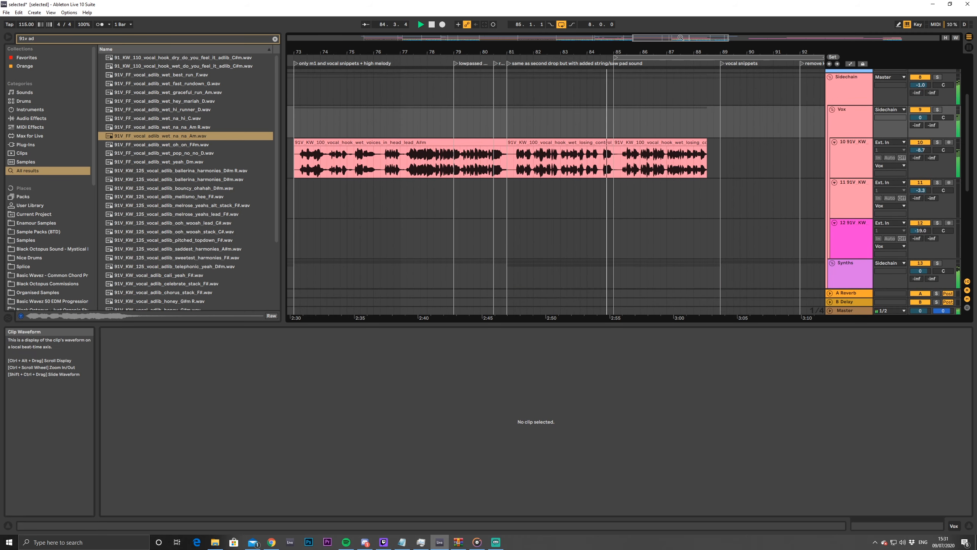
drag(657, 38, 420, 18)
scroll(423, 236, down, 1)
scroll(423, 233, down, 8)
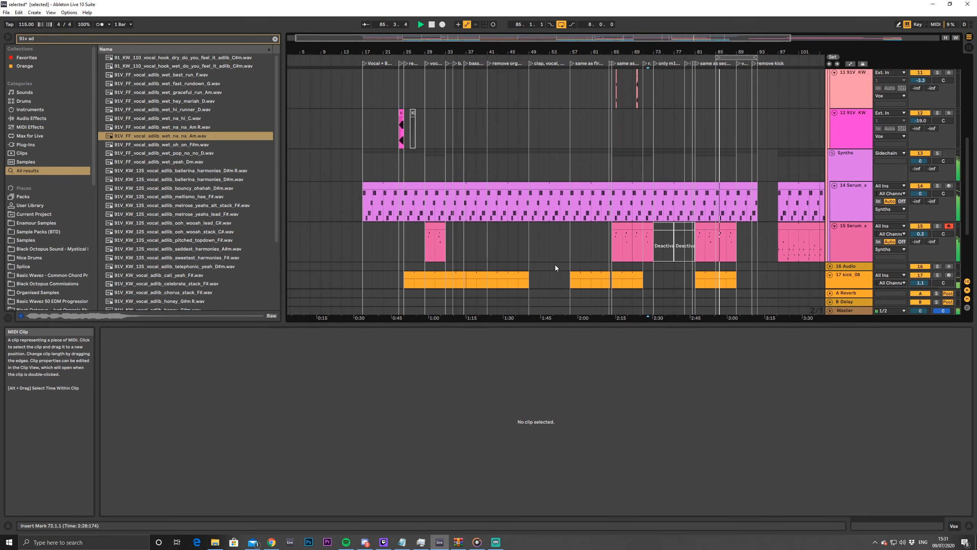
scroll(483, 221, up, 6)
scroll(483, 220, down, 5)
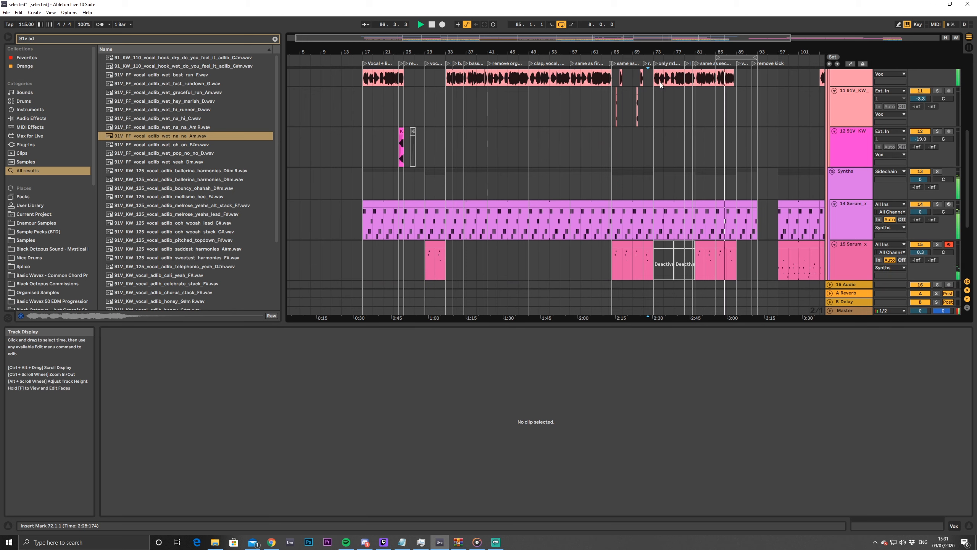
drag(690, 38, 737, 79)
scroll(727, 142, up, 6)
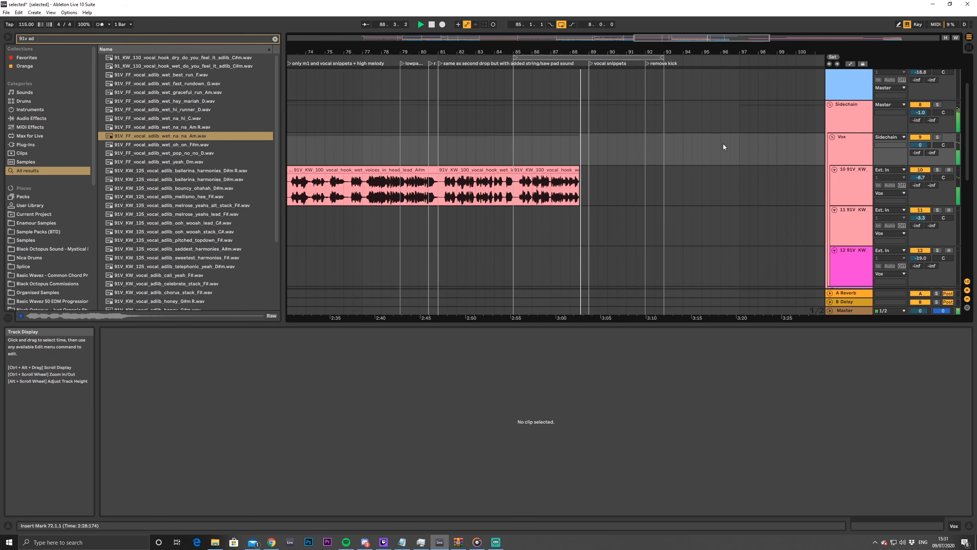
scroll(723, 145, up, 1)
scroll(635, 137, down, 3)
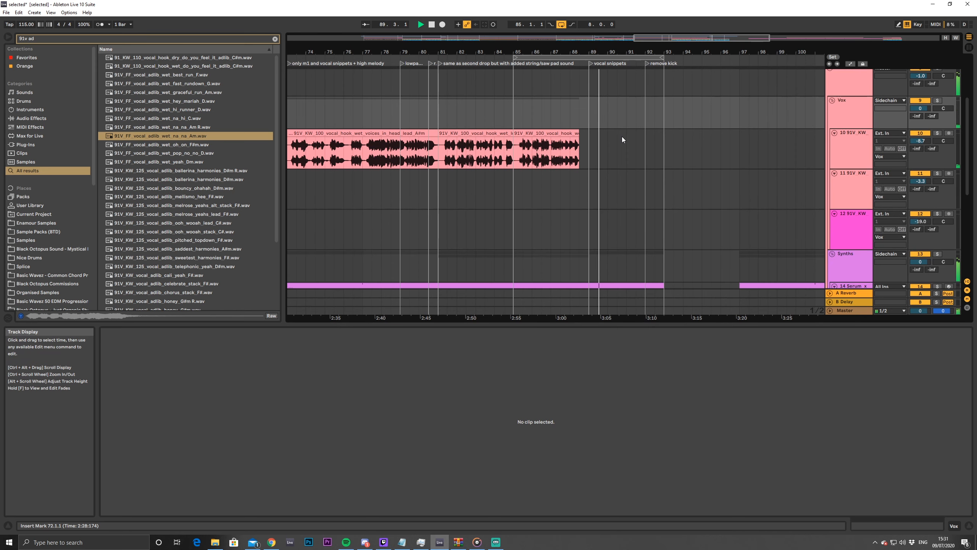
scroll(622, 136, down, 2)
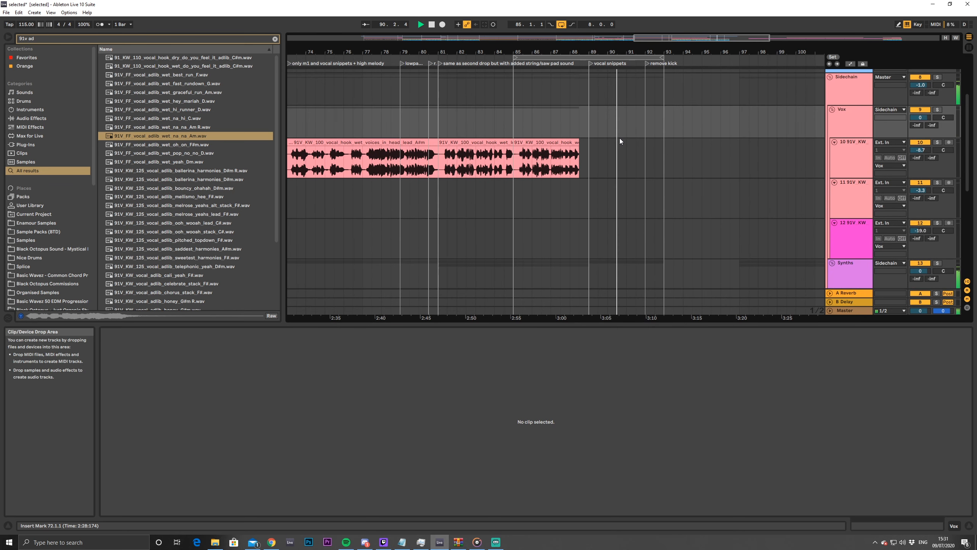
Extend the track 17 kick clip that starts at bar 81 so it ends at bar 92
scroll(642, 164, down, 5)
scroll(645, 160, down, 6)
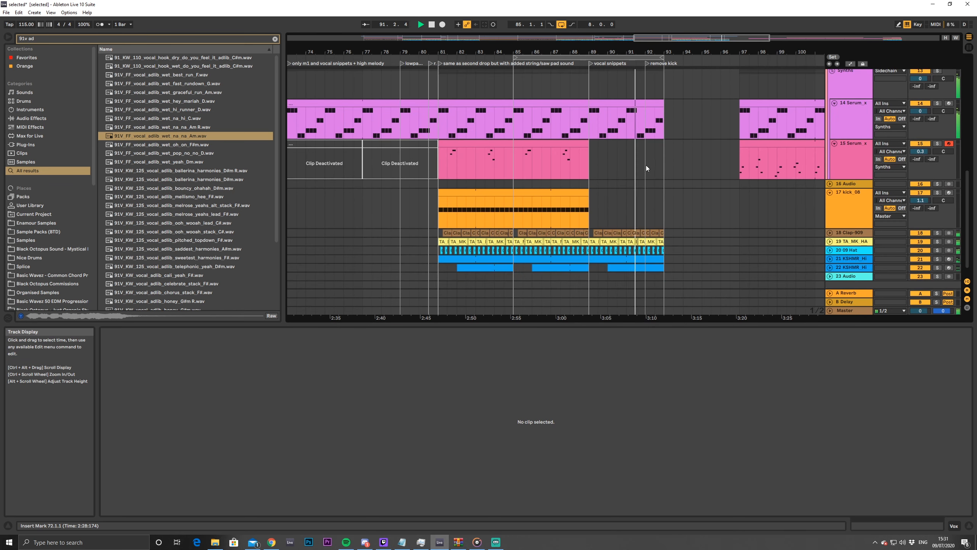
click(626, 198)
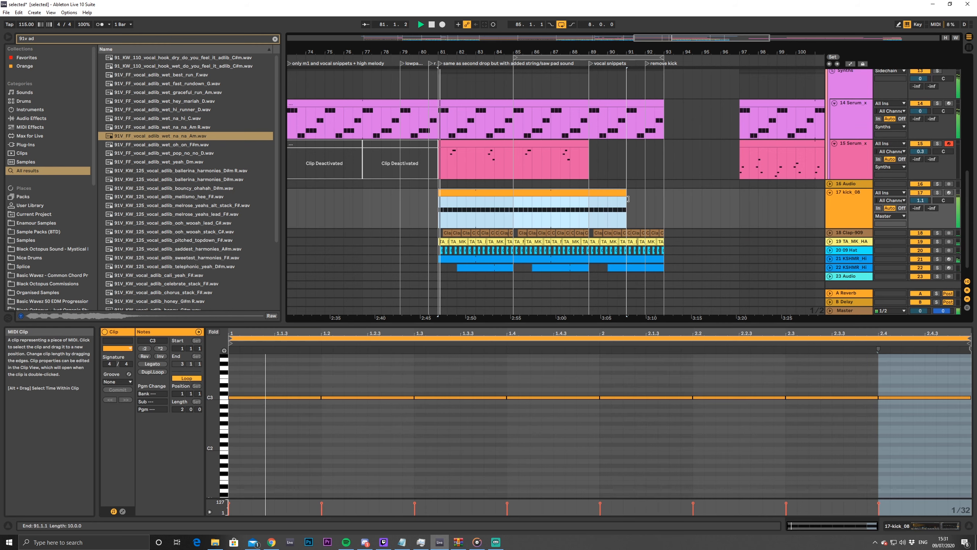
drag(629, 199, 645, 198)
scroll(640, 190, up, 2)
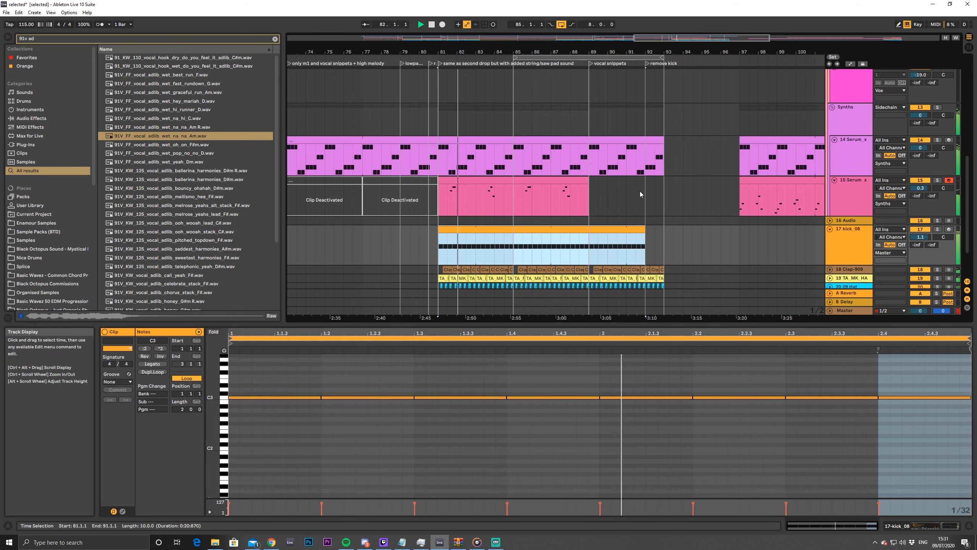
Stop playback, copy the vocal snippets spanning 65.1.1 to 68.1.1 on tracks 10 and 11, and paste them at 89.1.1
drag(665, 38, 663, 21)
scroll(550, 229, down, 3)
scroll(550, 229, up, 7)
key(space)
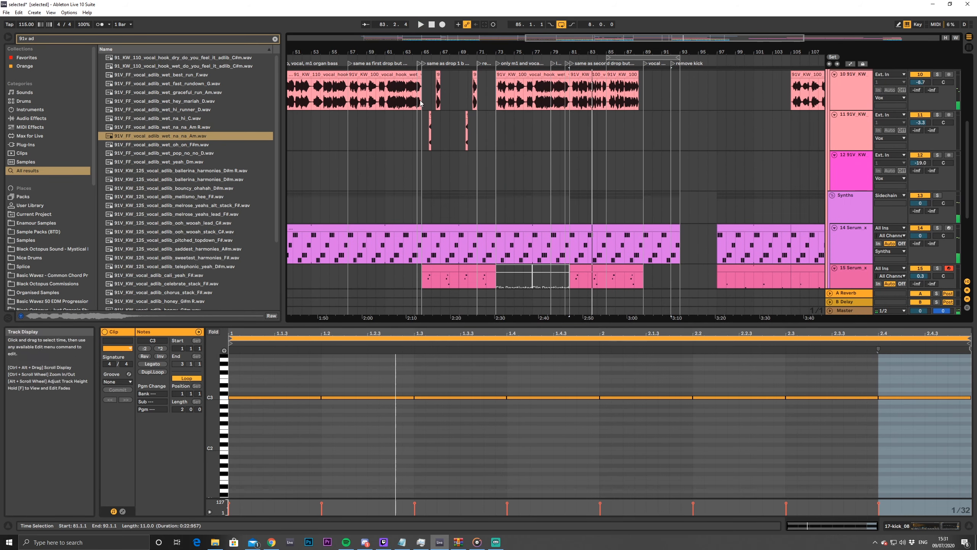
drag(424, 91, 448, 127)
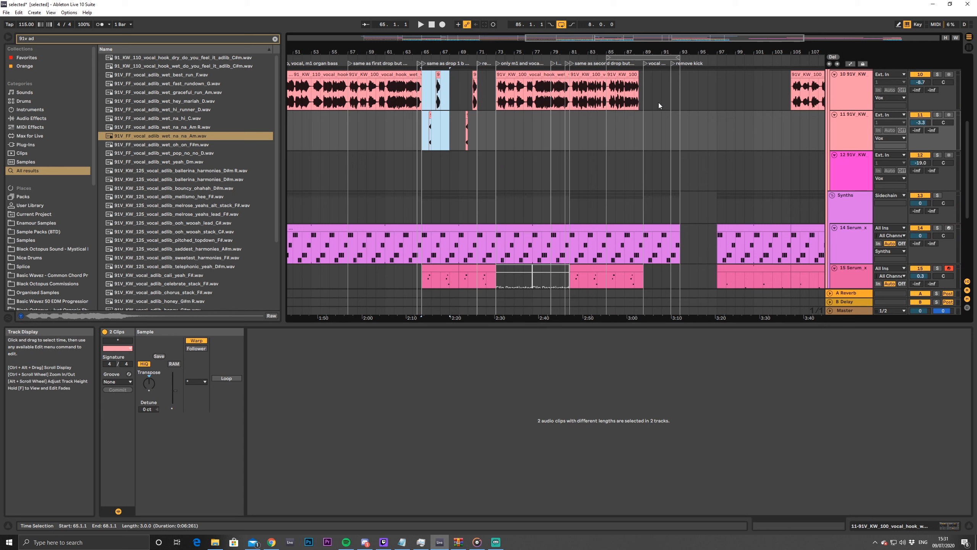
key(ctrl+c)
click(643, 99)
key(ctrl+v)
Play the pasted snippets from 89.1.1 and duplicate the two bars from 89.1.1 on tracks 10 and 11 to 91.1.1
click(642, 123)
key(space)
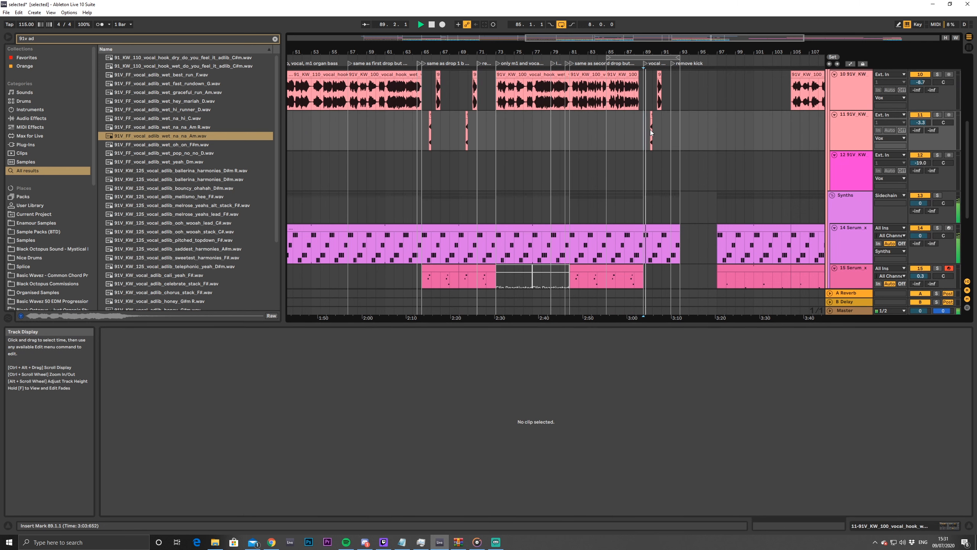
drag(688, 38, 705, 87)
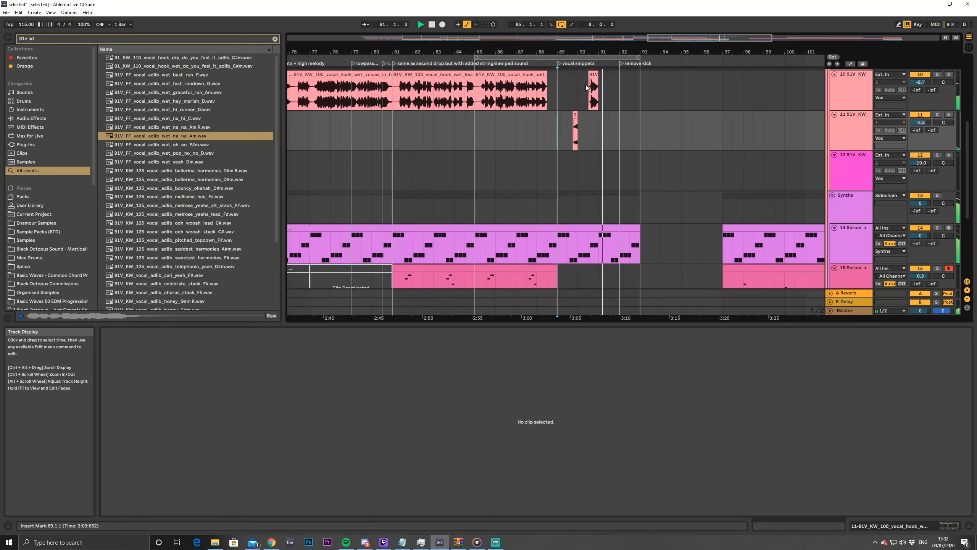
drag(667, 39, 663, 37)
drag(583, 92, 612, 109)
key(ctrl+d)
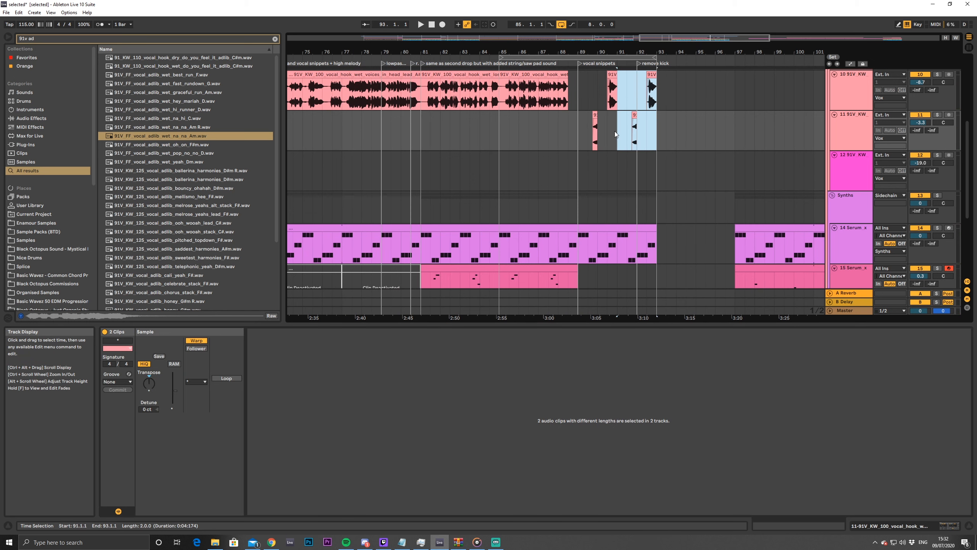
Extend the loop end to bar 95 and play the duplicated vocal snippets from 89.1.1
click(569, 130)
key(space)
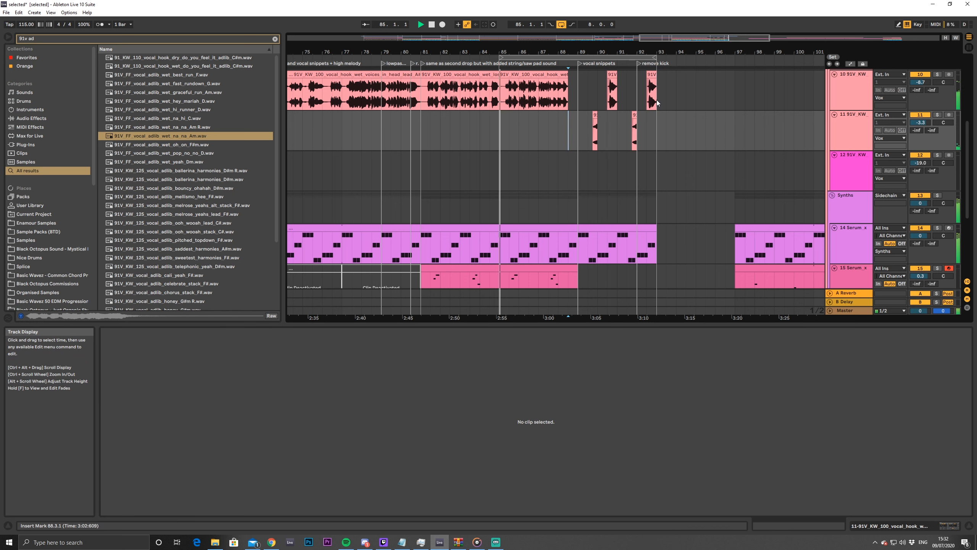
drag(657, 58, 690, 64)
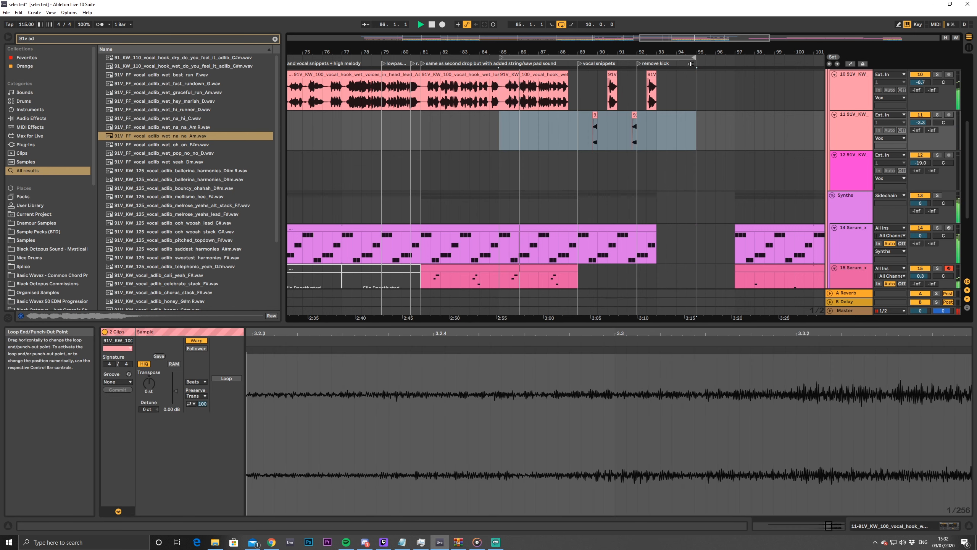
click(581, 128)
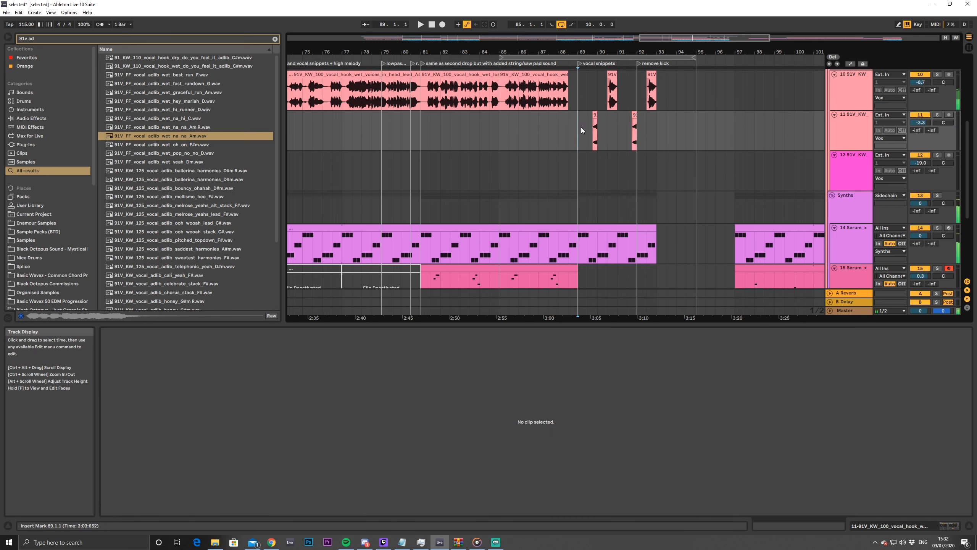
key(space)
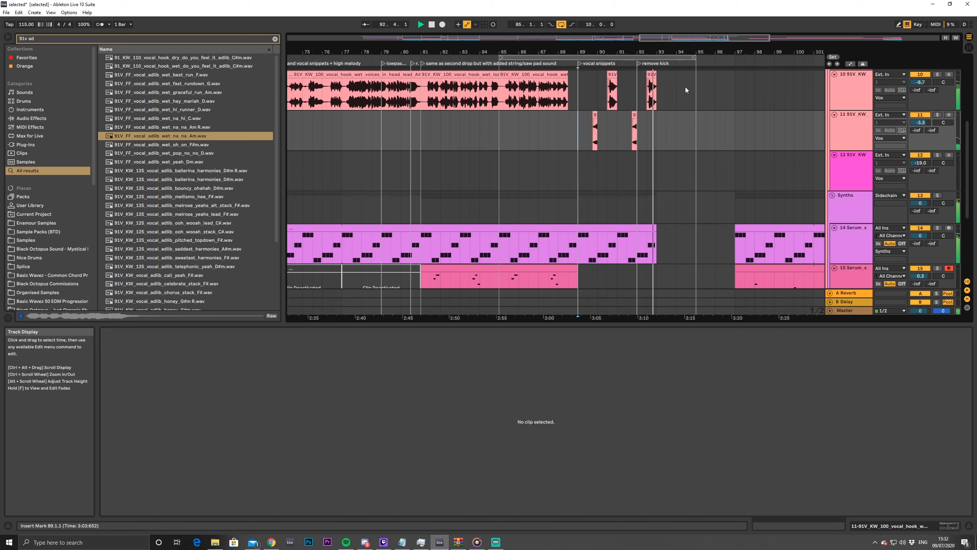
key(space)
Move the loop start to bar 81 so the loop spans 14 bars
drag(683, 38, 514, 39)
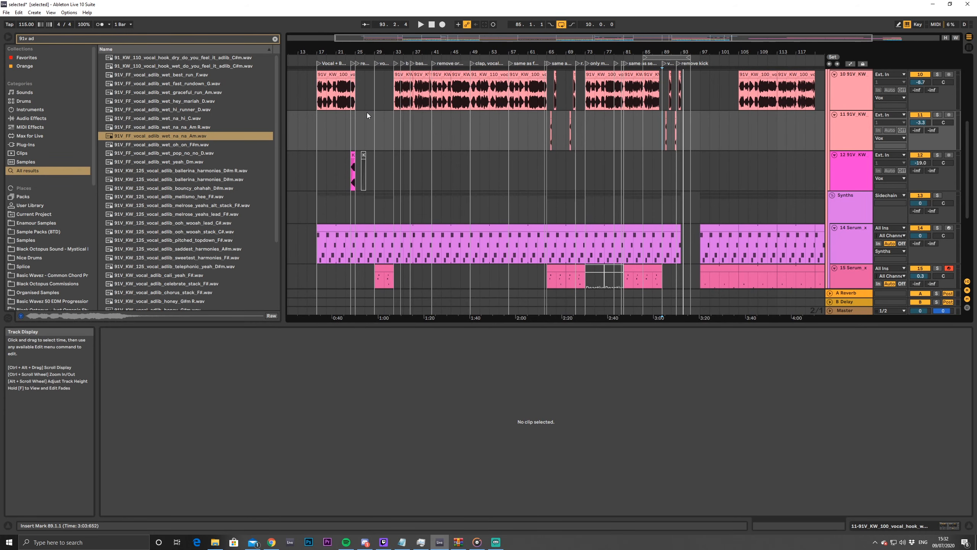
click(356, 108)
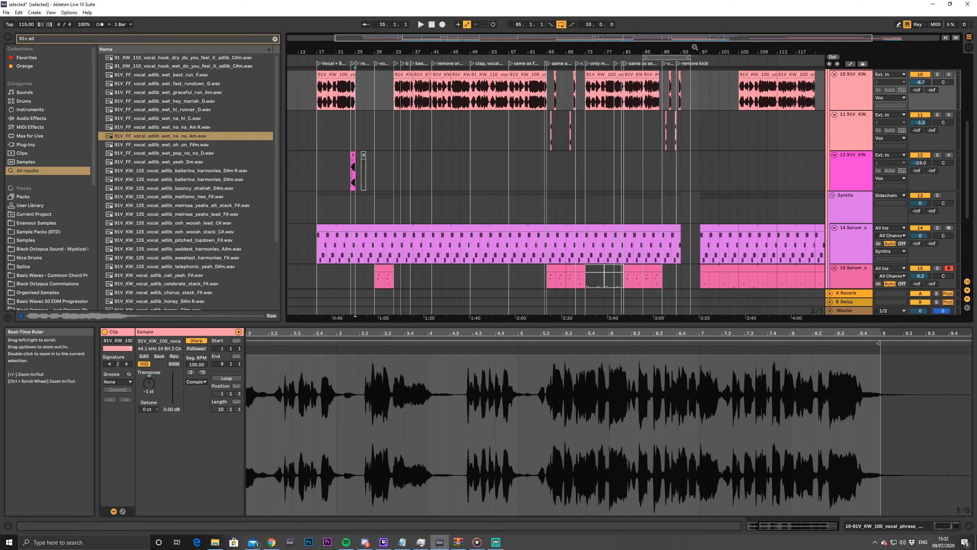
scroll(667, 164, up, 2)
scroll(668, 165, down, 3)
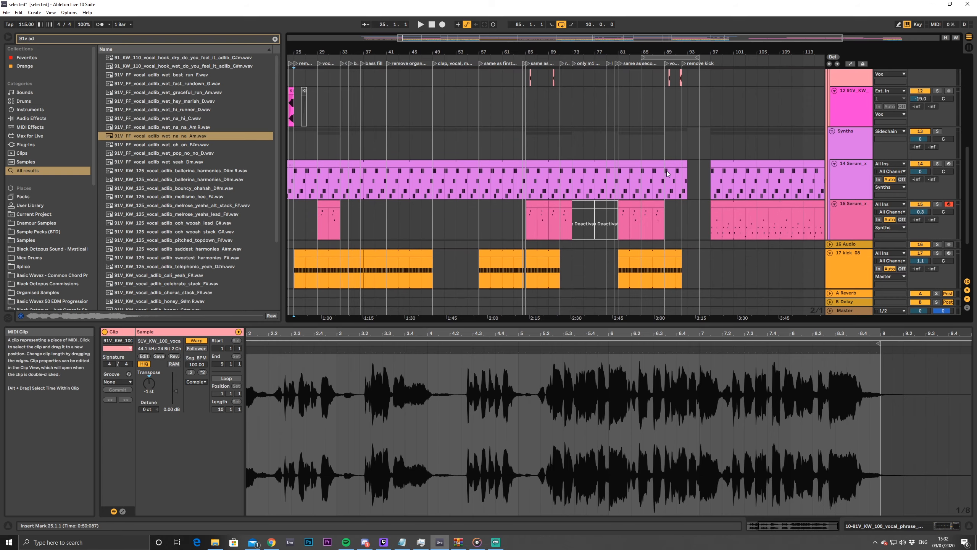
scroll(671, 173, up, 3)
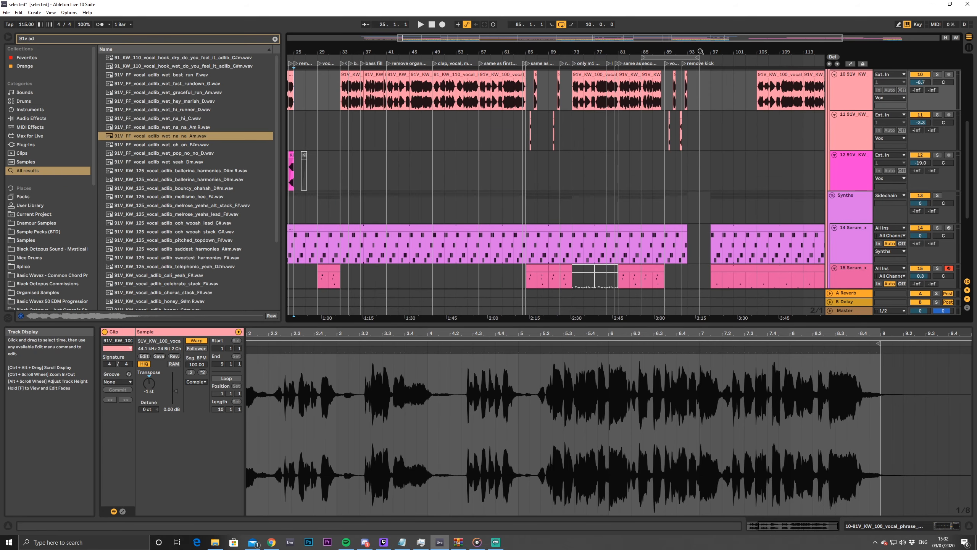
drag(660, 52, 551, 57)
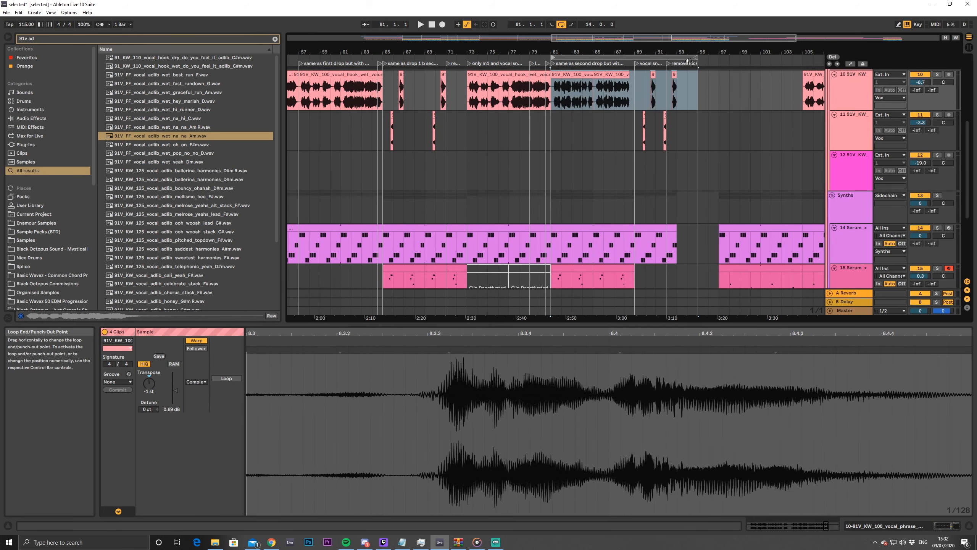
scroll(692, 173, down, 3)
scroll(704, 190, up, 3)
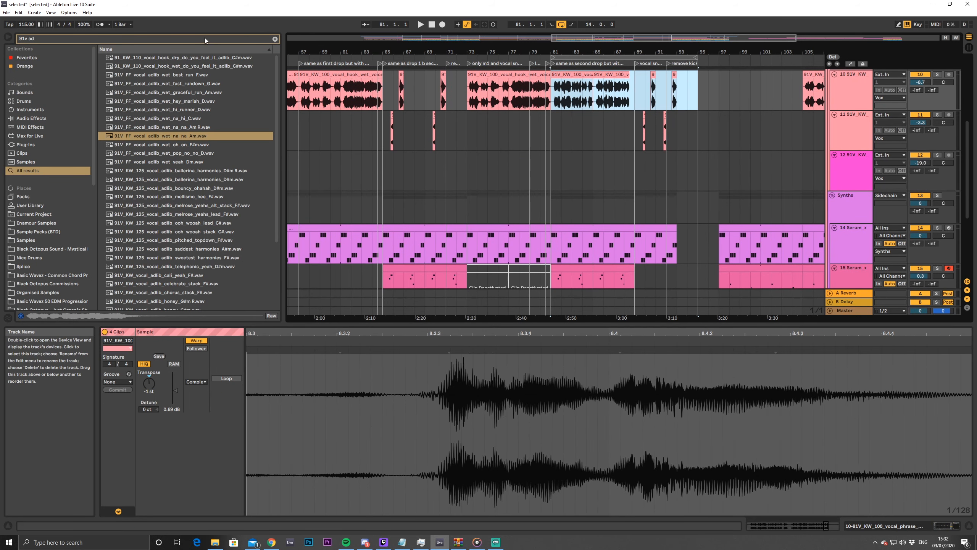
Collect all external files into the project and save the Live Set
click(6, 12)
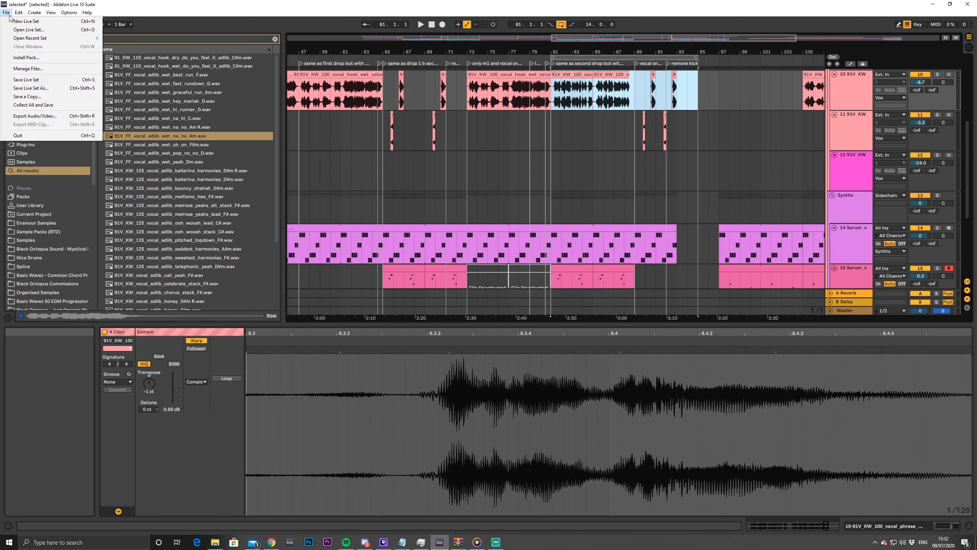
click(26, 105)
click(490, 317)
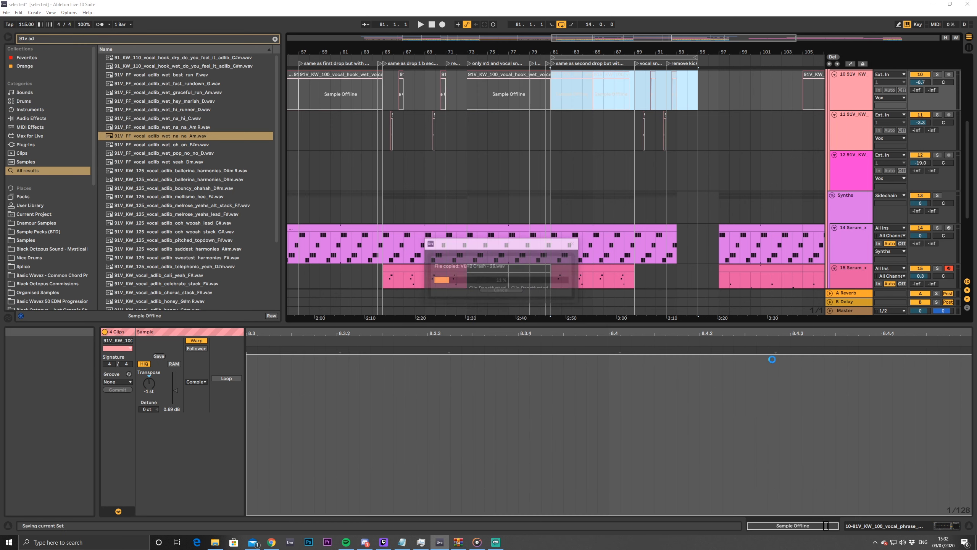
Insert a new MIDI track directly below the track 14 Serum synth
scroll(688, 236, down, 5)
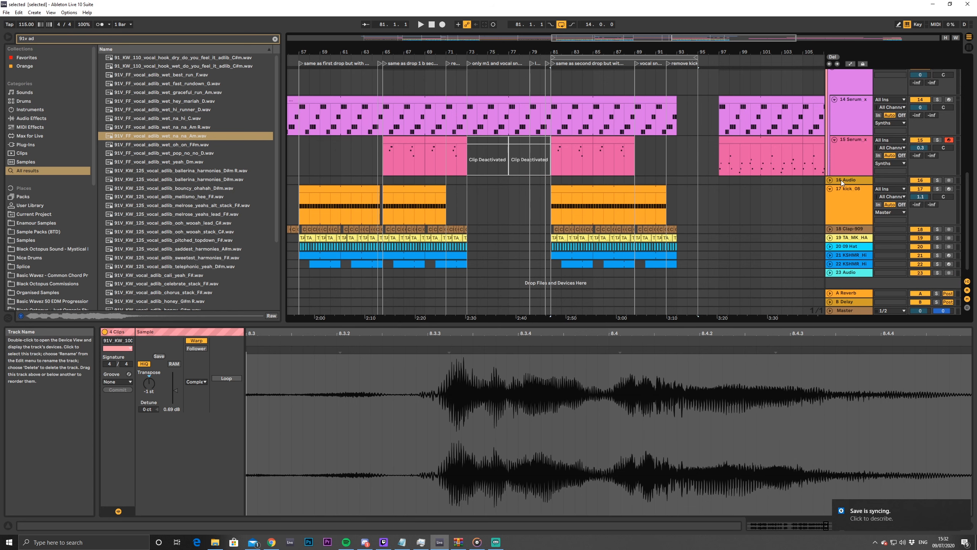
scroll(832, 127, up, 4)
click(858, 212)
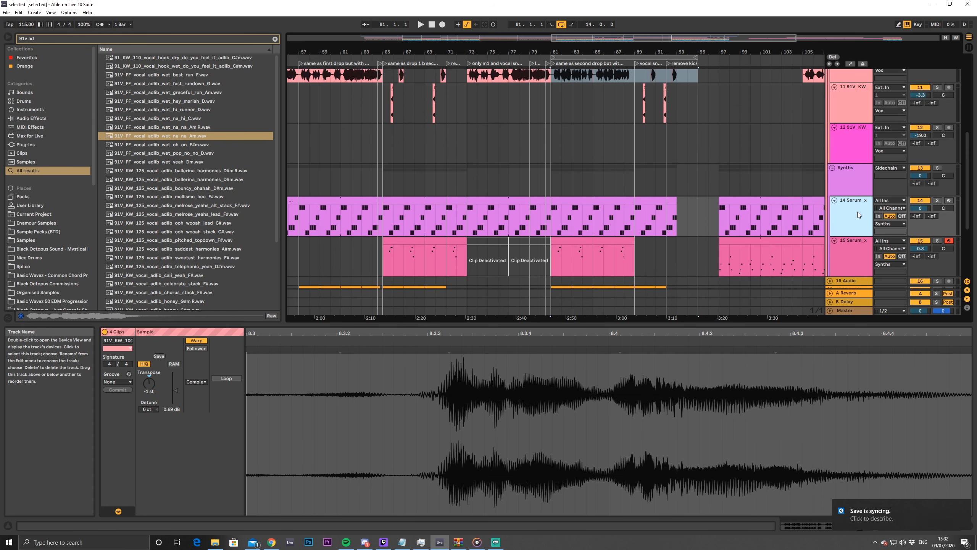
key(ctrl+shift+t)
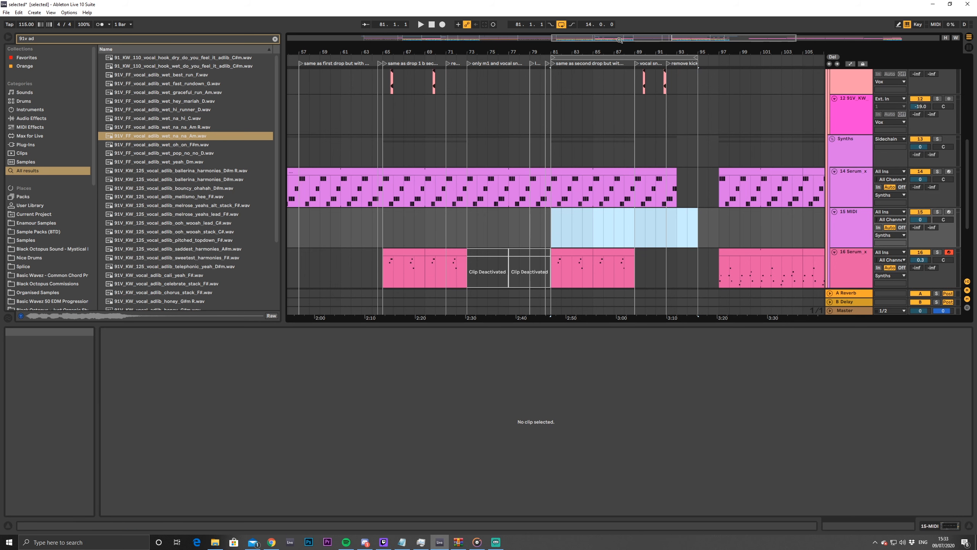
Select 81.1.1 to 85.3.1 on the new MIDI track and show the track's devices
drag(621, 38, 661, 68)
click(558, 227)
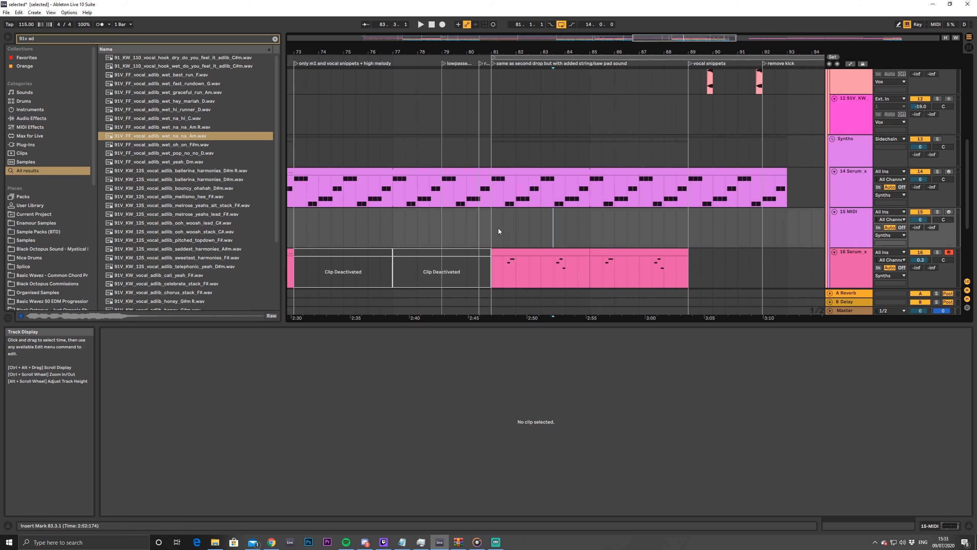
drag(496, 228, 606, 230)
double_click(849, 234)
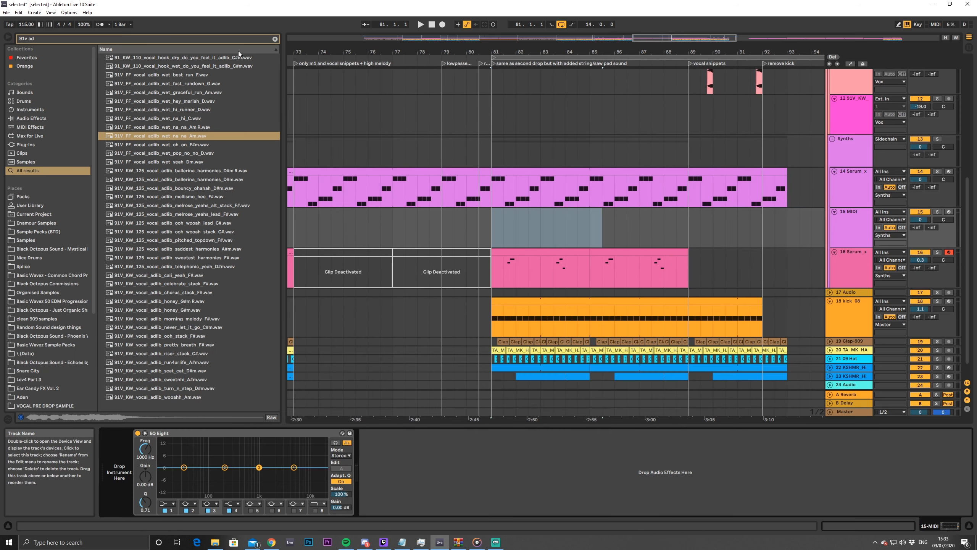
Search the browser for "kontakt" and load Kontakt 5 onto the new MIDI track 15
click(275, 39)
text(kontakt)
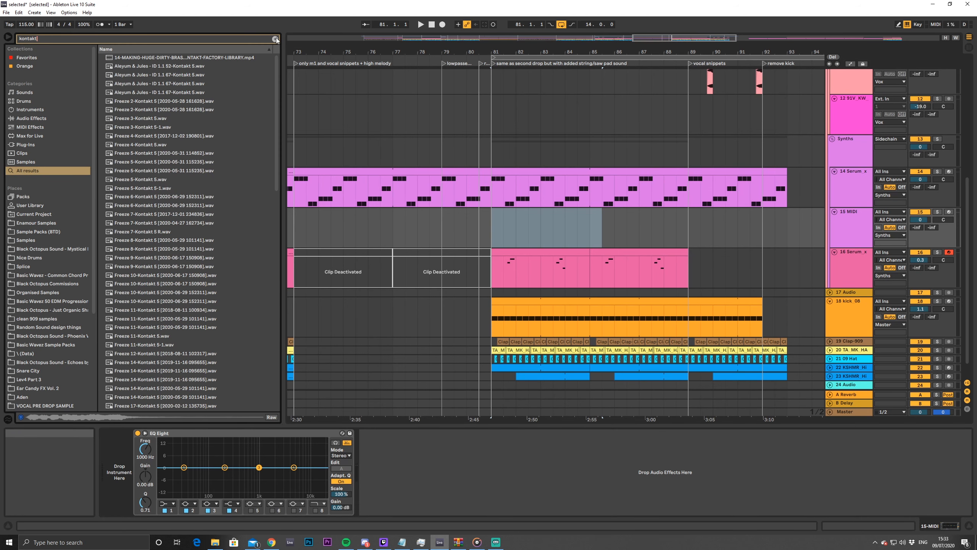
scroll(118, 294, down, 3)
click(288, 195)
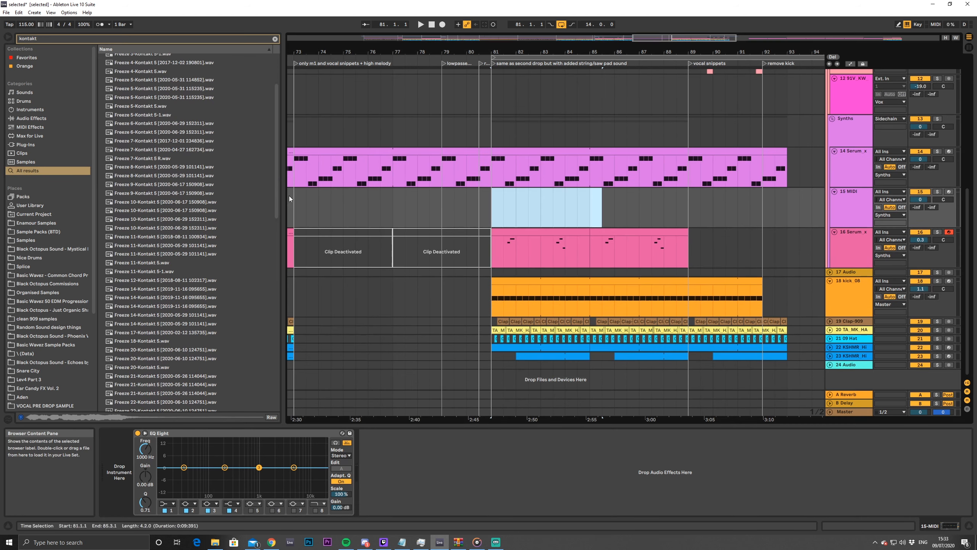
drag(276, 173, 163, 385)
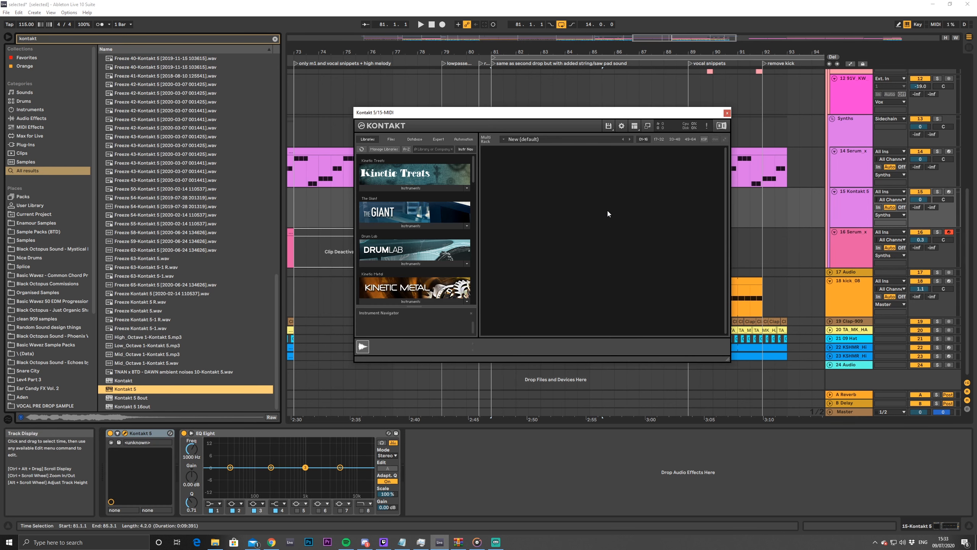
Move the Kontakt window below the Kontakt track and browse the Kontakt Factory Library and Factory Selection instrument lists
drag(575, 114, 418, 275)
scroll(283, 380, down, 4)
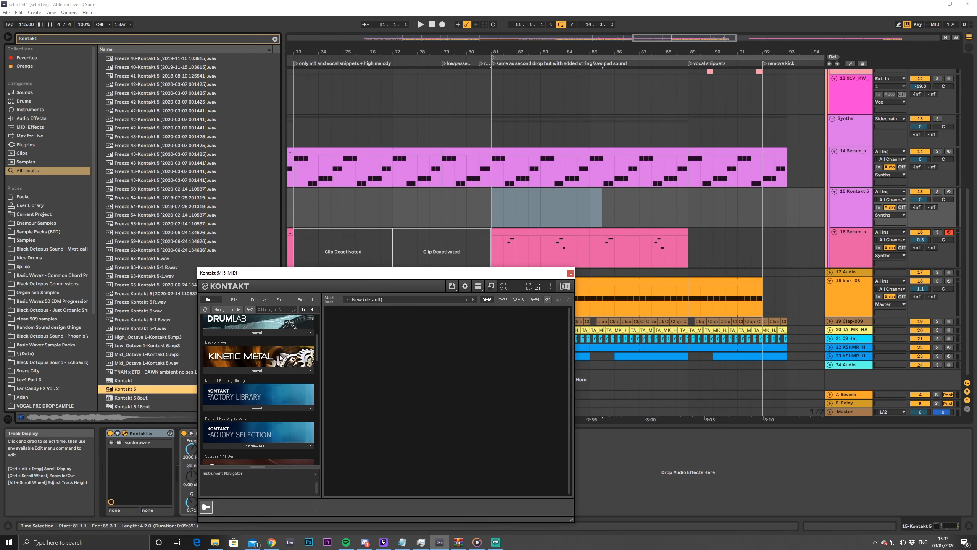
scroll(251, 377, down, 1)
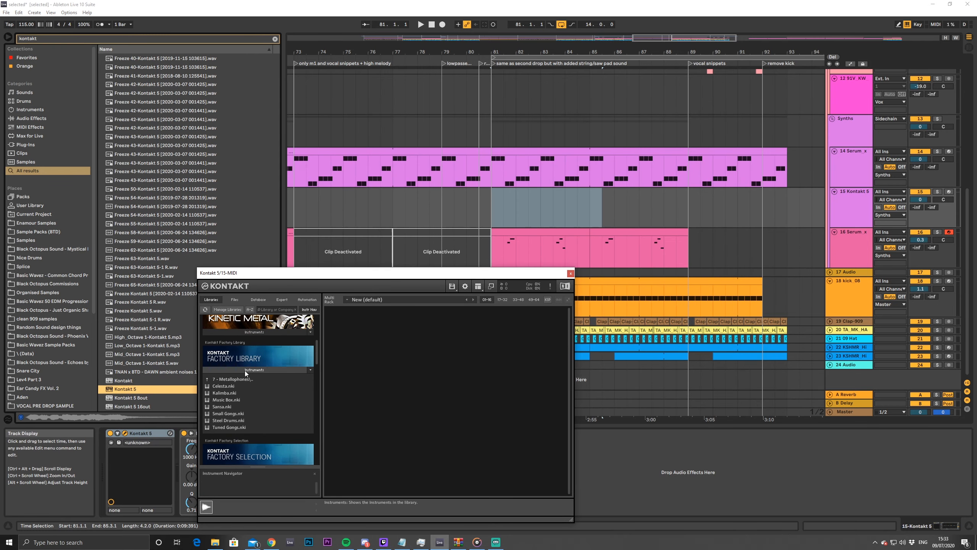
scroll(245, 370, up, 1)
click(244, 379)
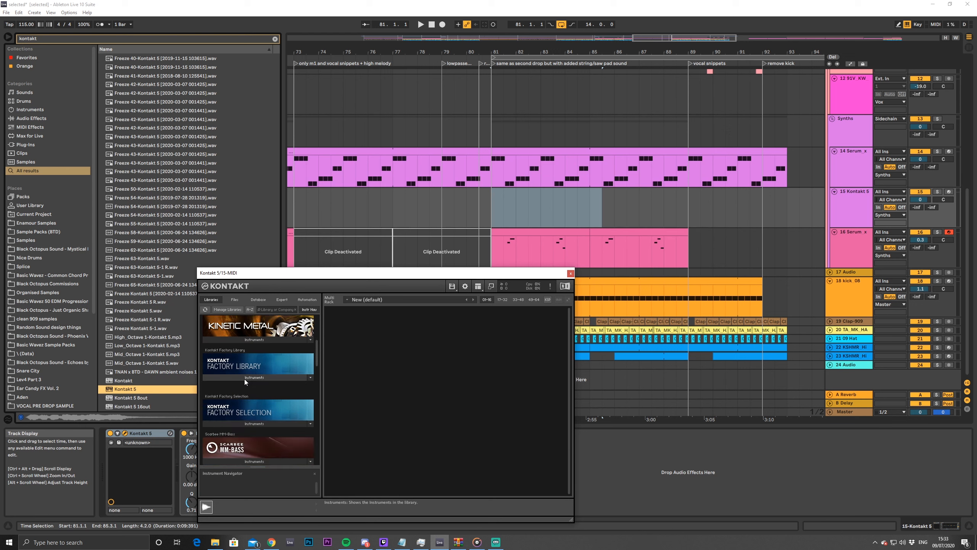
click(253, 415)
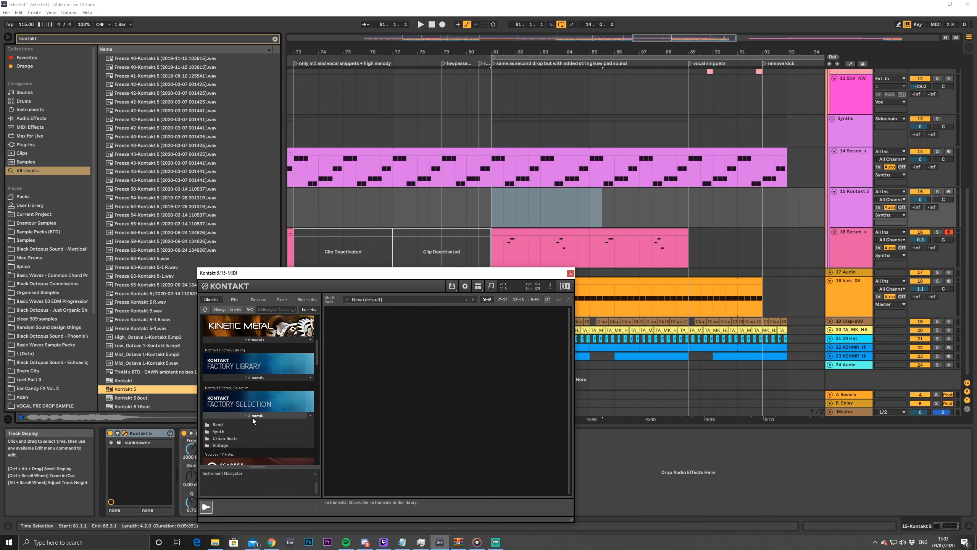
Load String Ensemble from the Factory Library's Orchestral VSL Strings folder, and close the Kontakt window
click(256, 378)
click(231, 382)
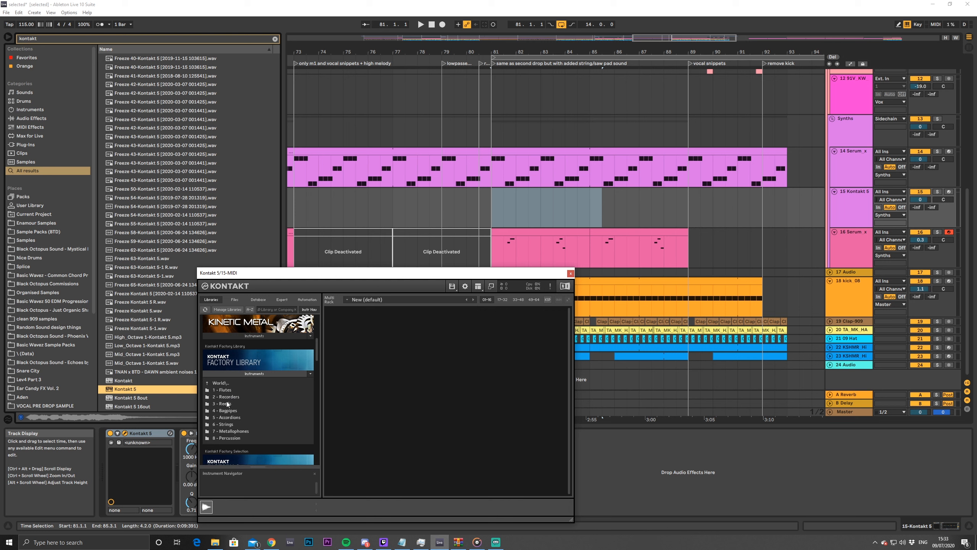
click(225, 397)
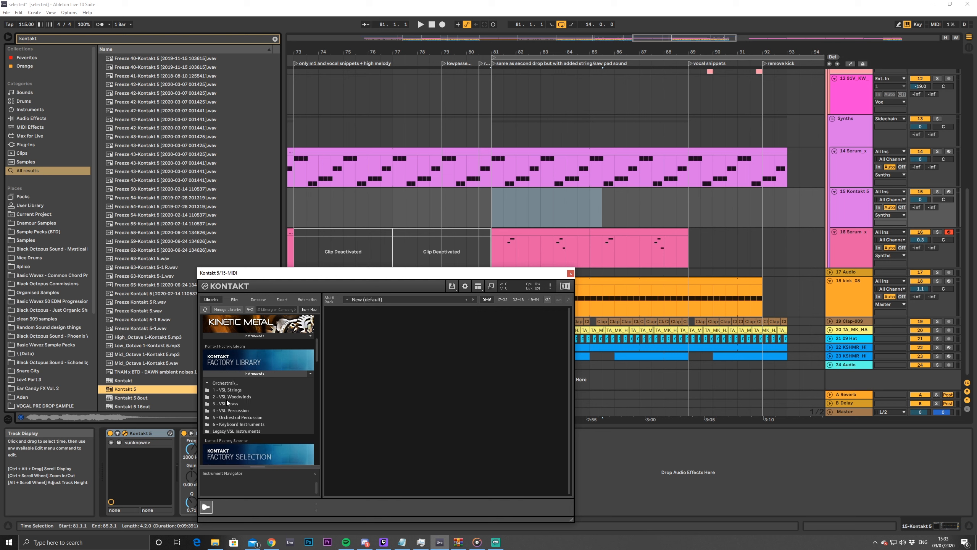
click(232, 390)
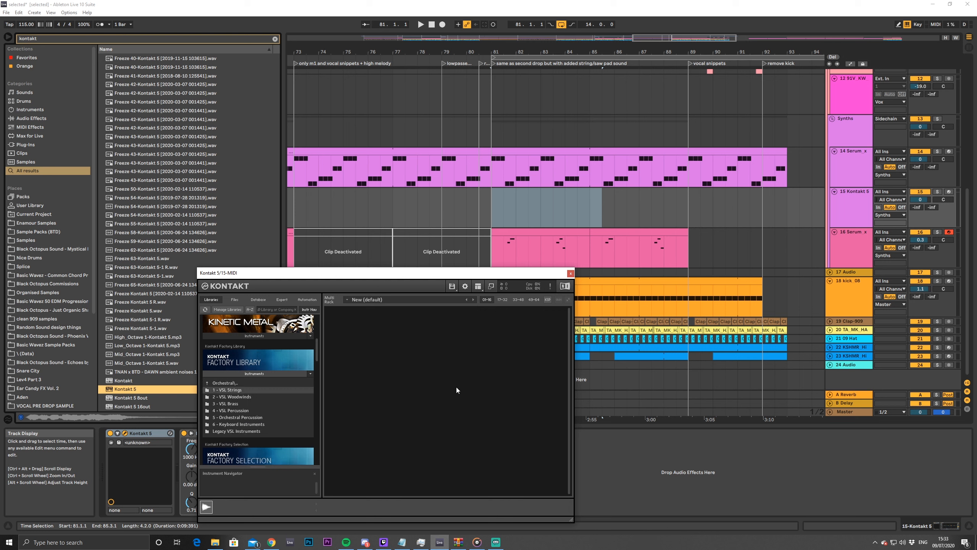
click(216, 390)
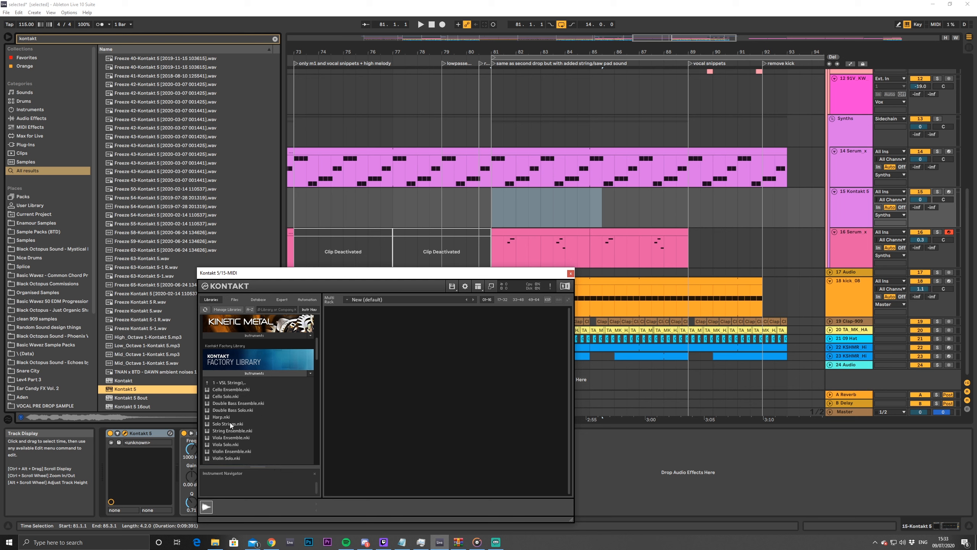
click(227, 410)
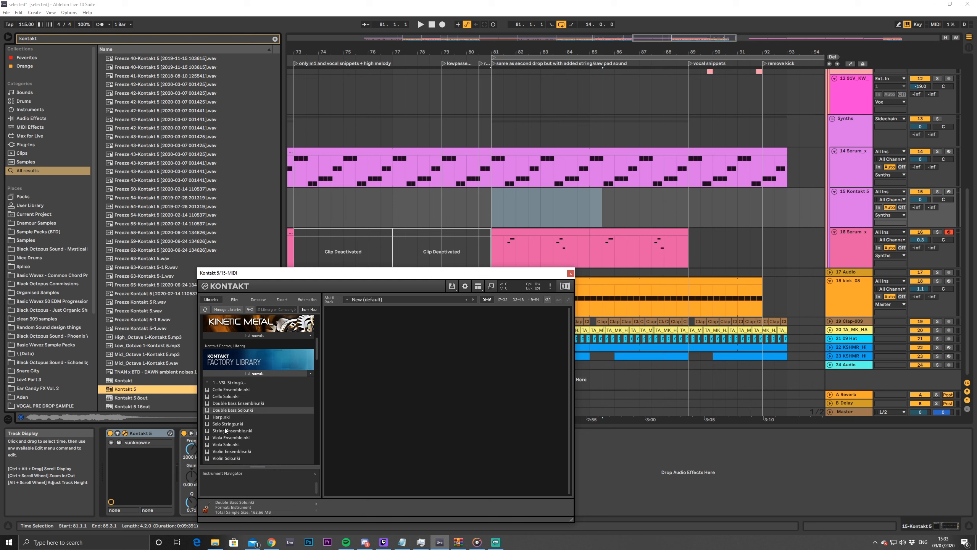
double_click(226, 430)
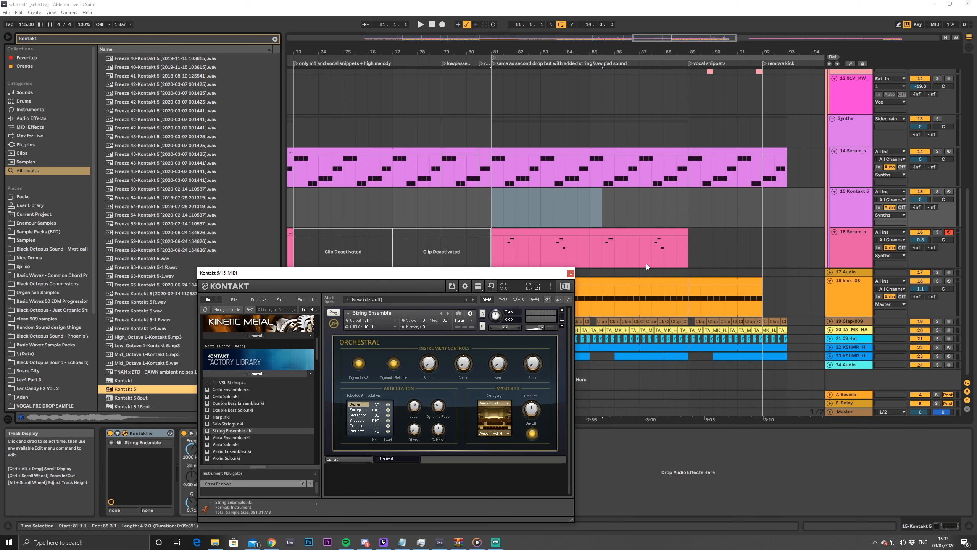
click(571, 273)
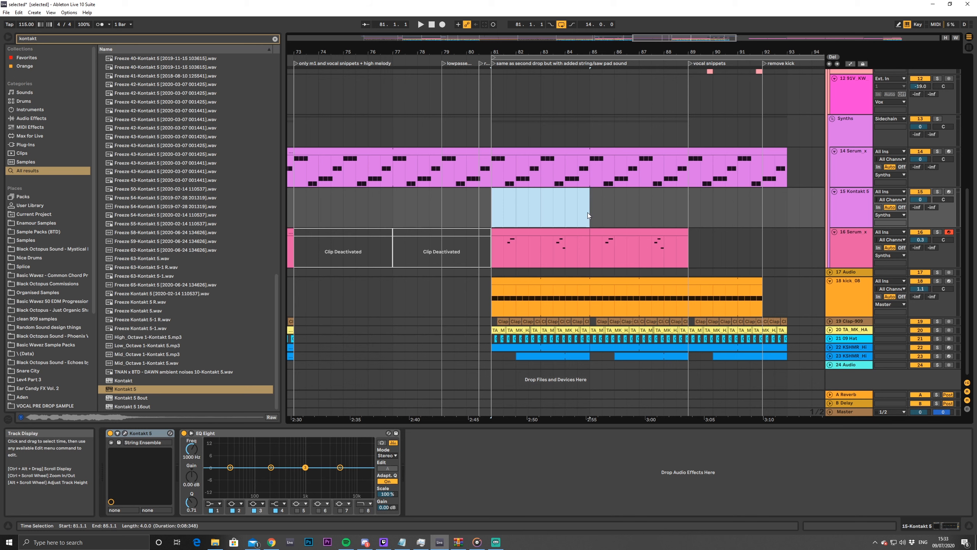
Insert a four-bar MIDI clip at bar 81 on the Kontakt track and audition an A3 note at its start
key(ctrl+shift+m)
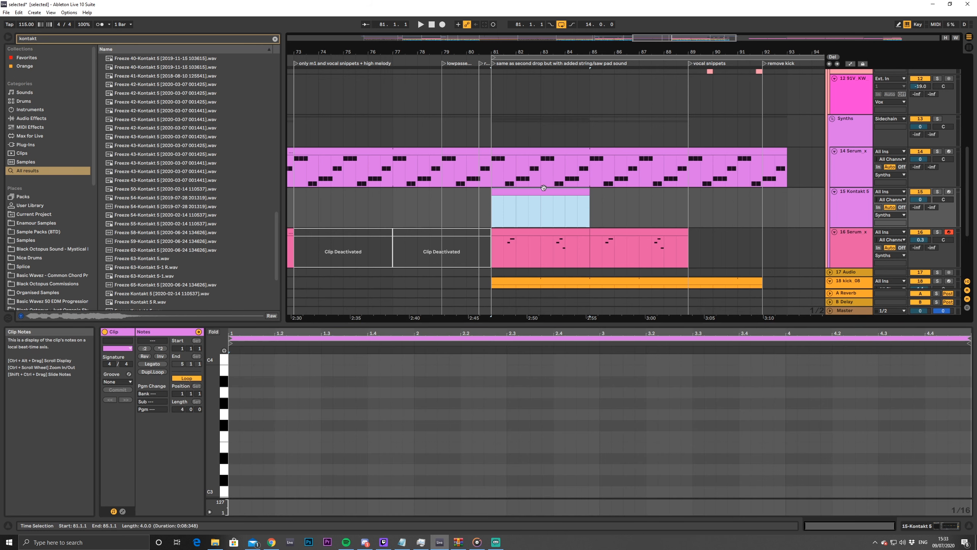
key(space)
key(space)
double_click(233, 395)
key(space)
key(space)
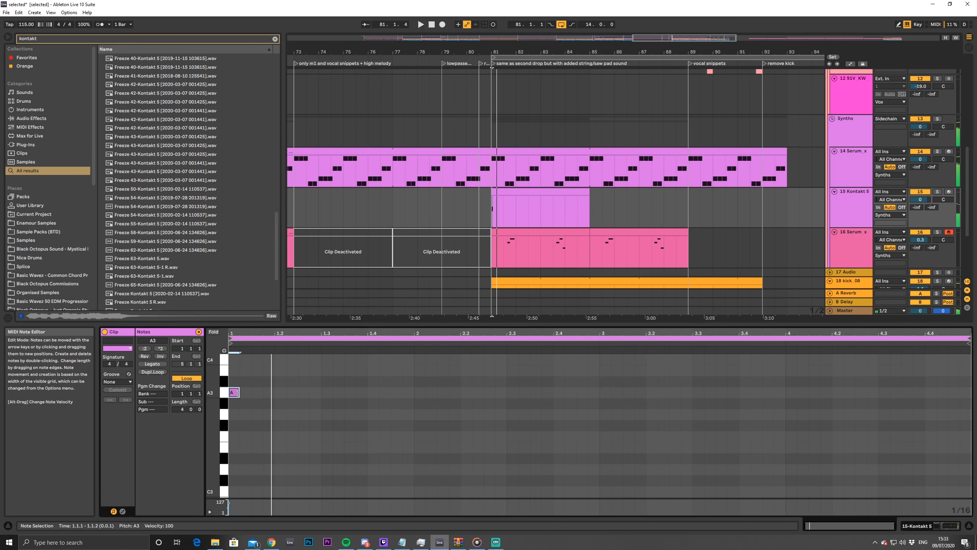
key(space)
Add a C4 note above the A3 note and make both one bar long from the clip's start
drag(239, 393, 381, 364)
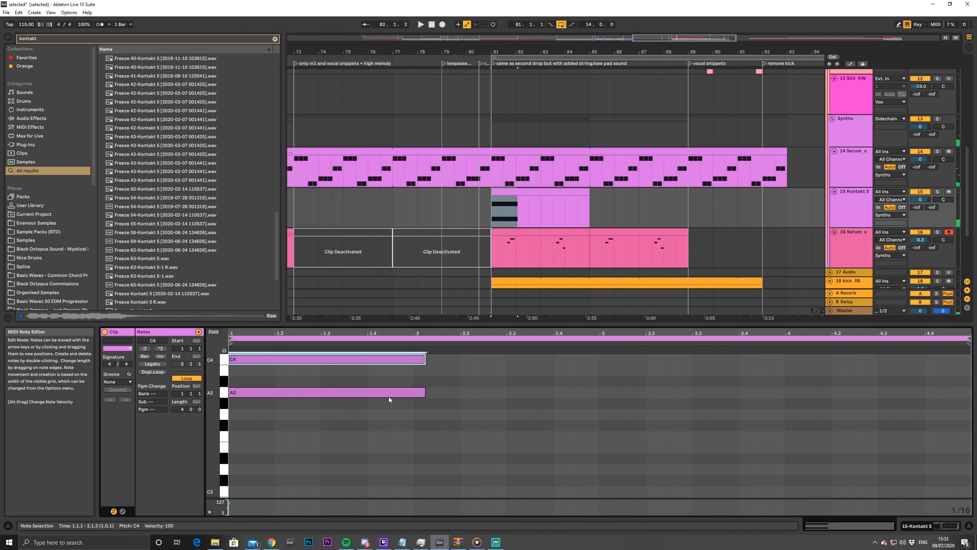
scroll(290, 410, up, 2)
mouse_move(290, 408)
mouse_down()
mouse_move(297, 363)
mouse_move(298, 408)
mouse_up()
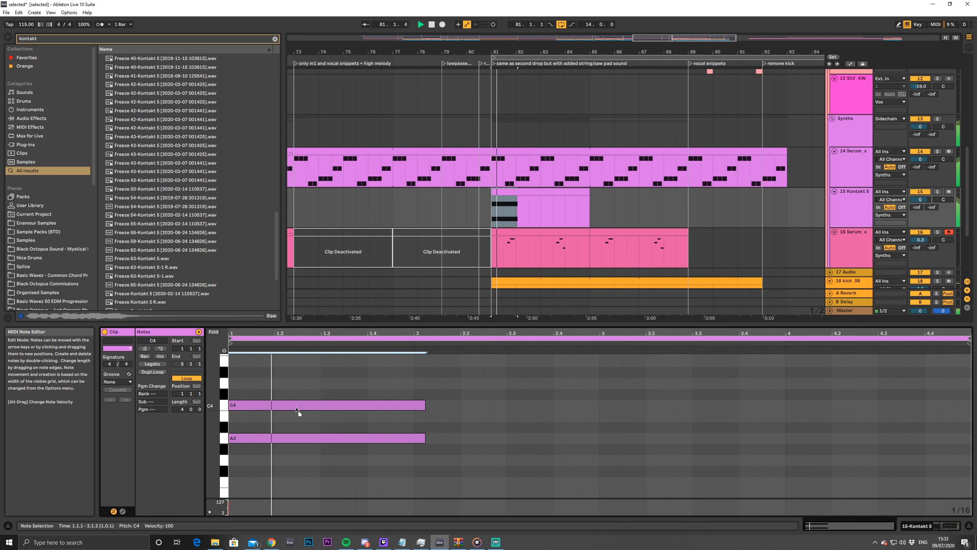
click(409, 416)
key(space)
drag(410, 386, 413, 440)
click(418, 427)
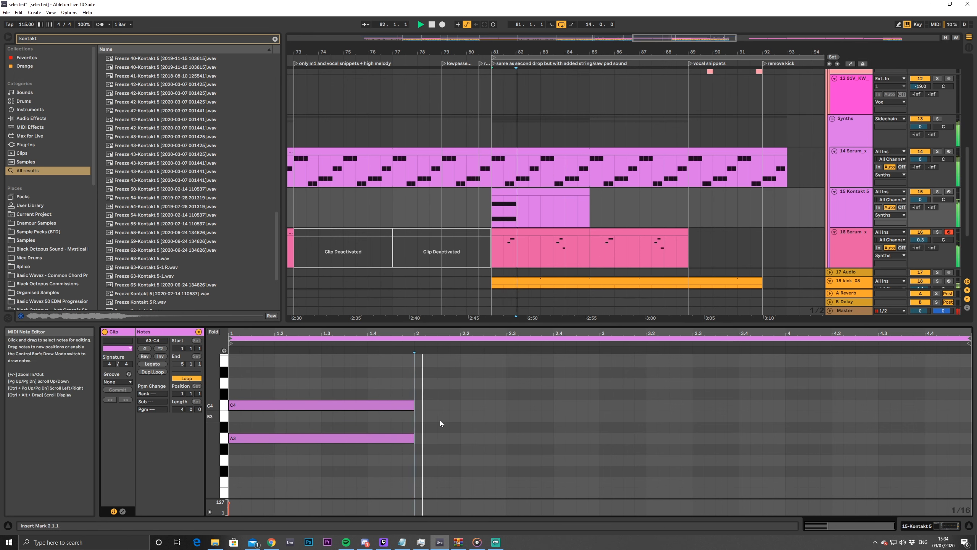
Set the Kontakt track's volume to -11.5 dB and stop playback
drag(920, 200, 920, 224)
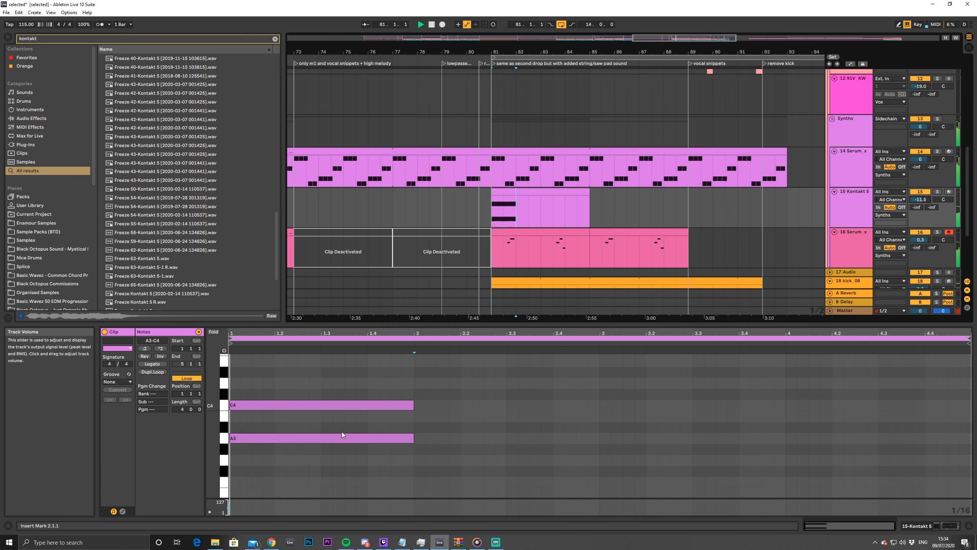
click(335, 406)
key(space)
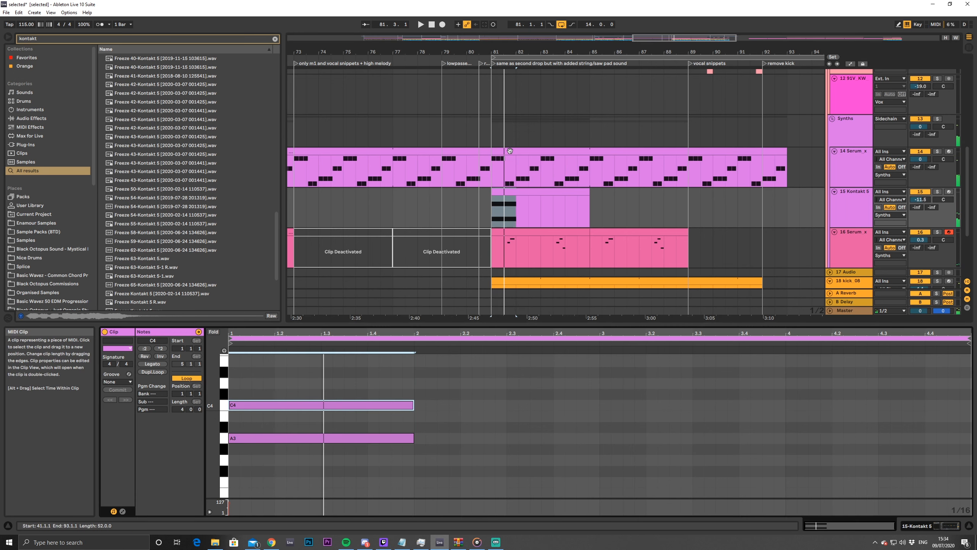
Examine the notes in the Serum clips on tracks 14 and 16 around bar 81
double_click(514, 166)
click(588, 172)
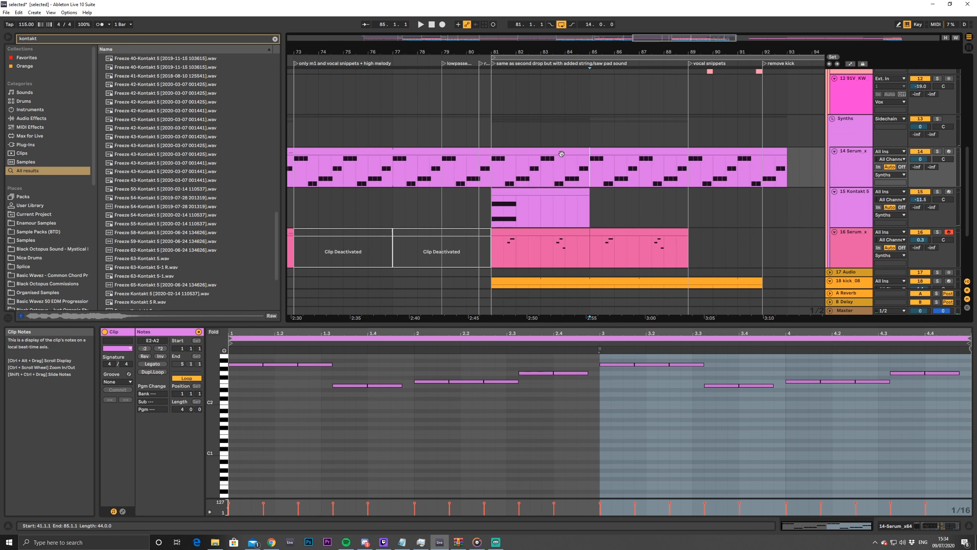
click(561, 154)
click(245, 365)
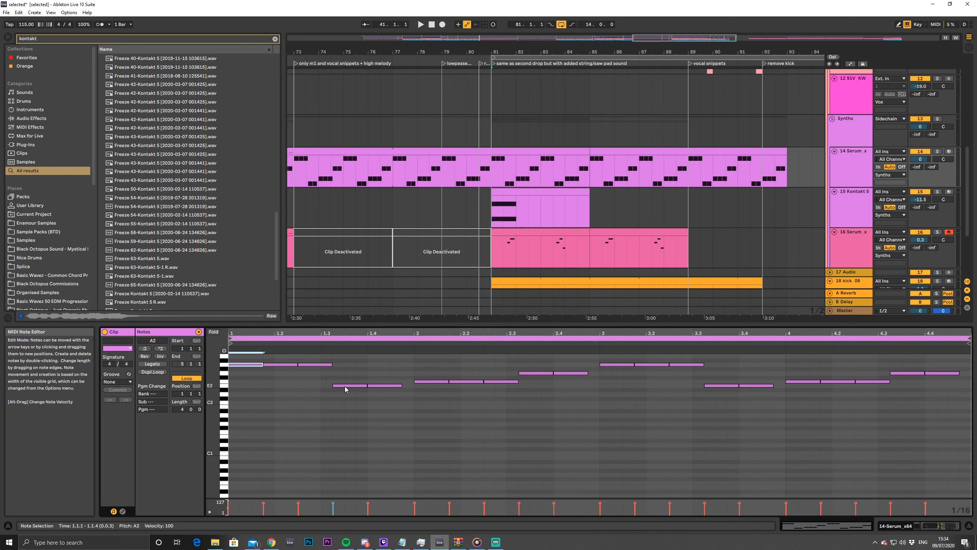
click(345, 386)
click(425, 382)
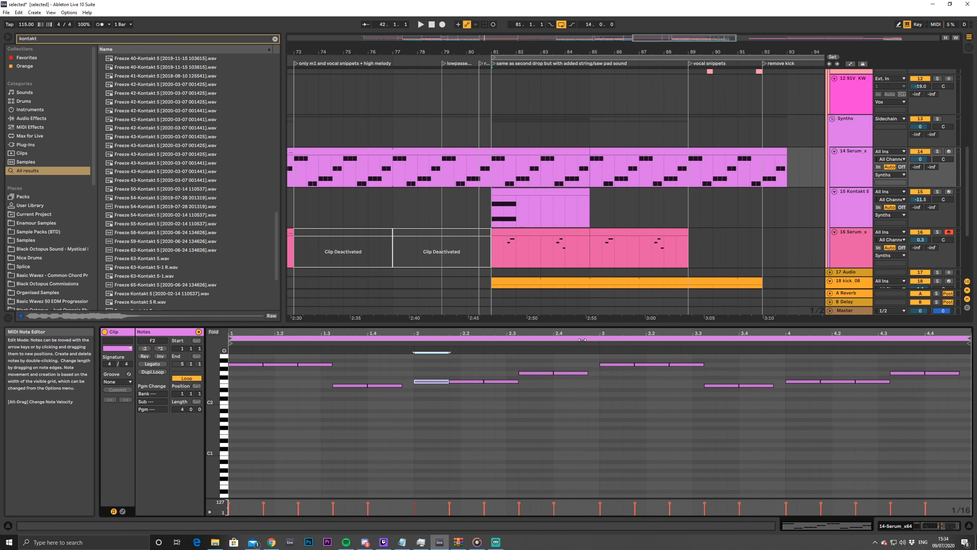
click(516, 231)
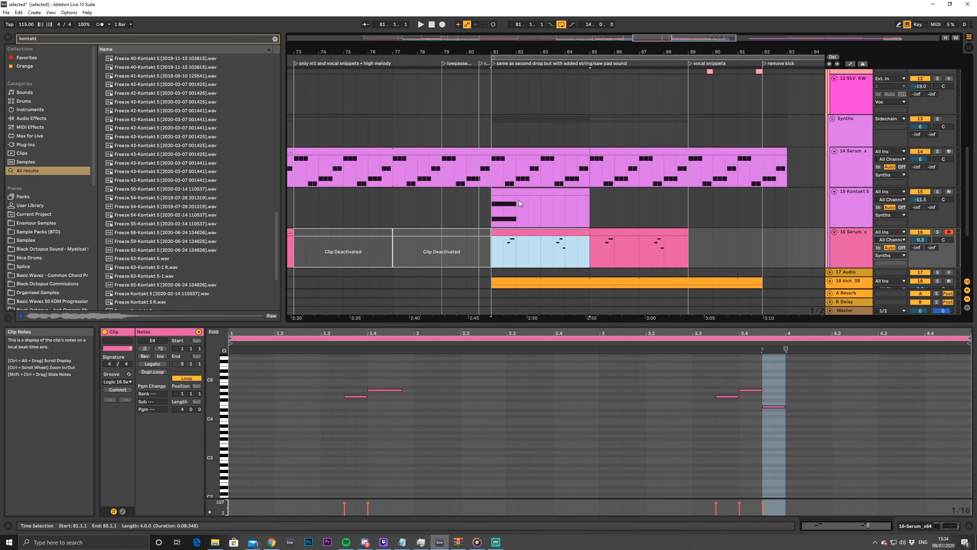
Rework the Kontakt clip's notes into a half-bar A3 followed by a half-bar E4 at 1.3
click(519, 193)
click(332, 439)
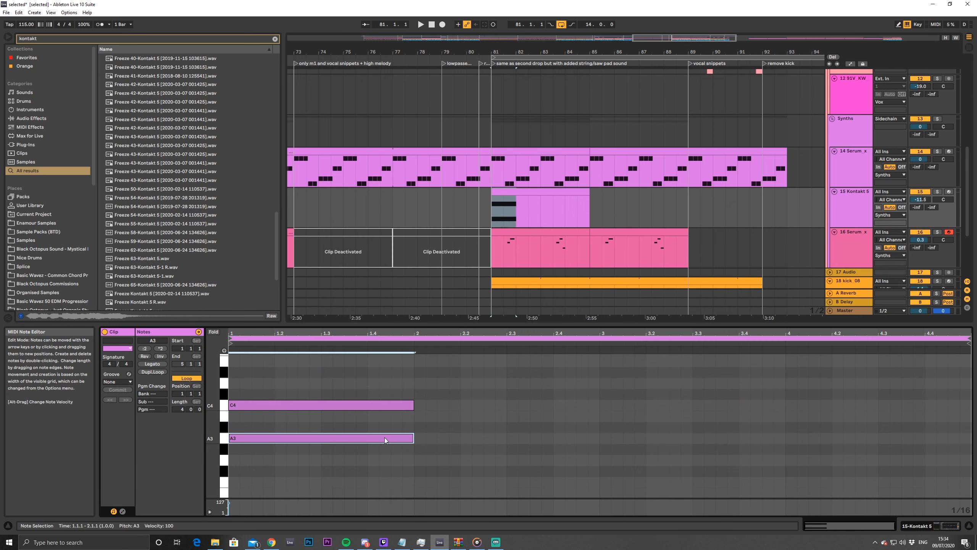
drag(356, 404, 411, 478)
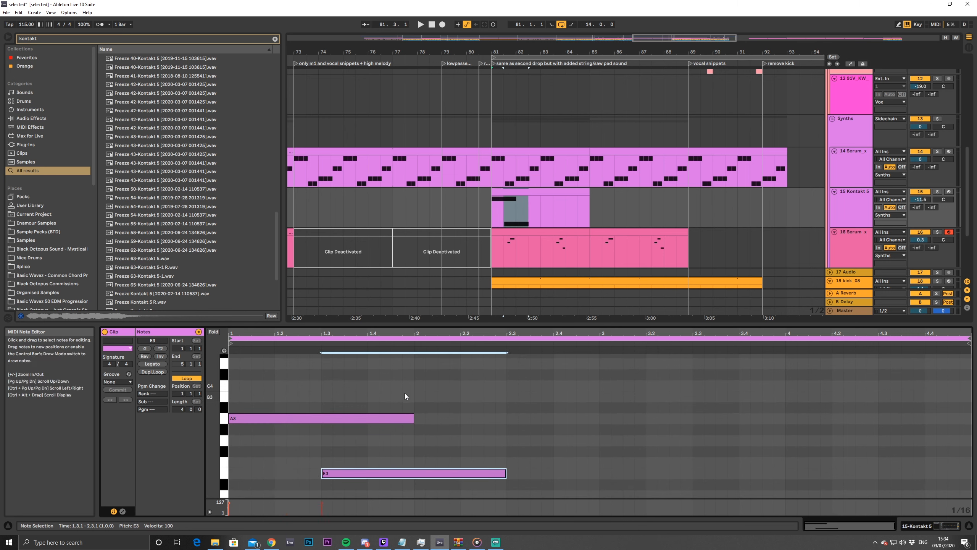
drag(415, 416, 322, 416)
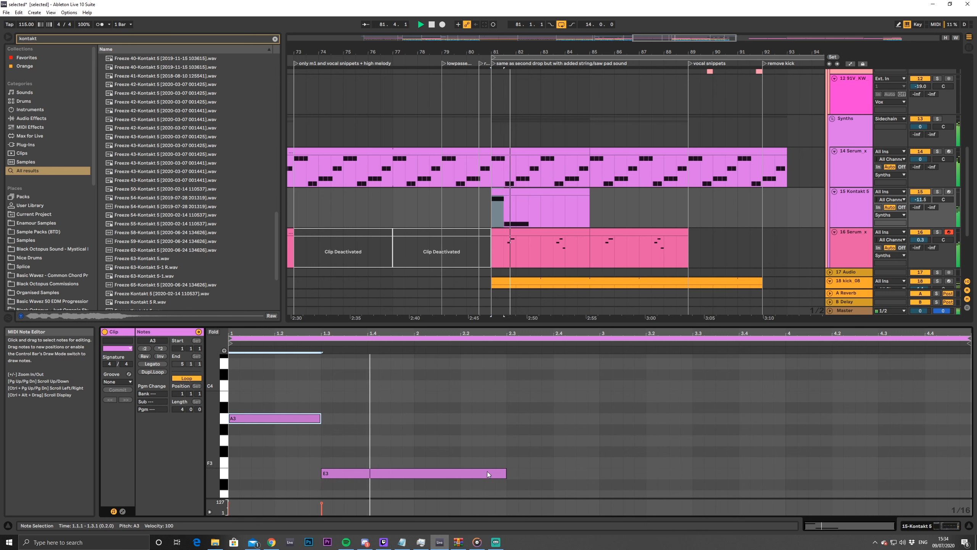
drag(506, 474, 397, 394)
scroll(390, 403, up, 3)
drag(363, 440, 359, 387)
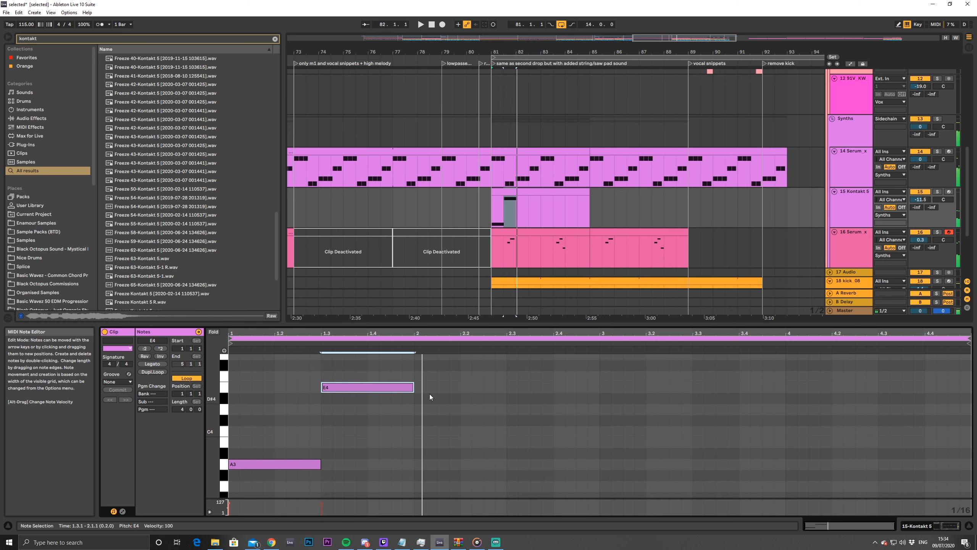
Duplicate the E4 note to the start of the clip's second bar and try it at F4 and A3
key(ctrl+d)
drag(433, 388, 434, 379)
key(space)
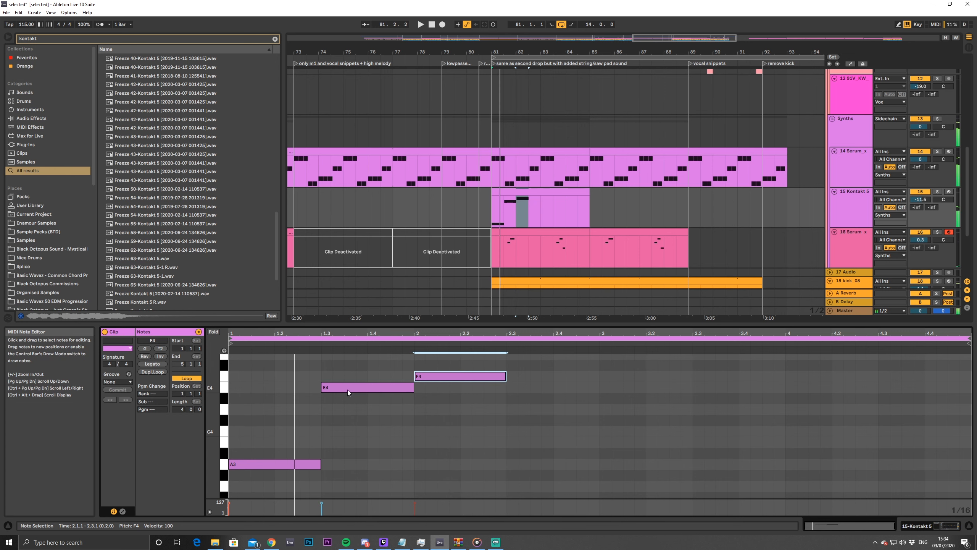
drag(454, 377, 452, 469)
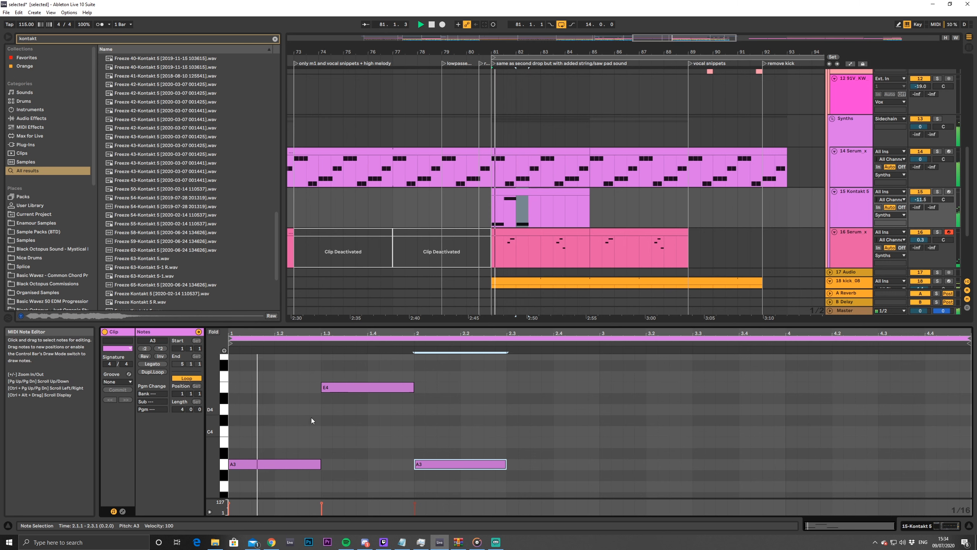
Stretch the A3 and E4 notes together across all four bars and set the Kontakt track's volume to -17.7 dB
drag(282, 465, 601, 476)
key(space)
key(space)
key(space)
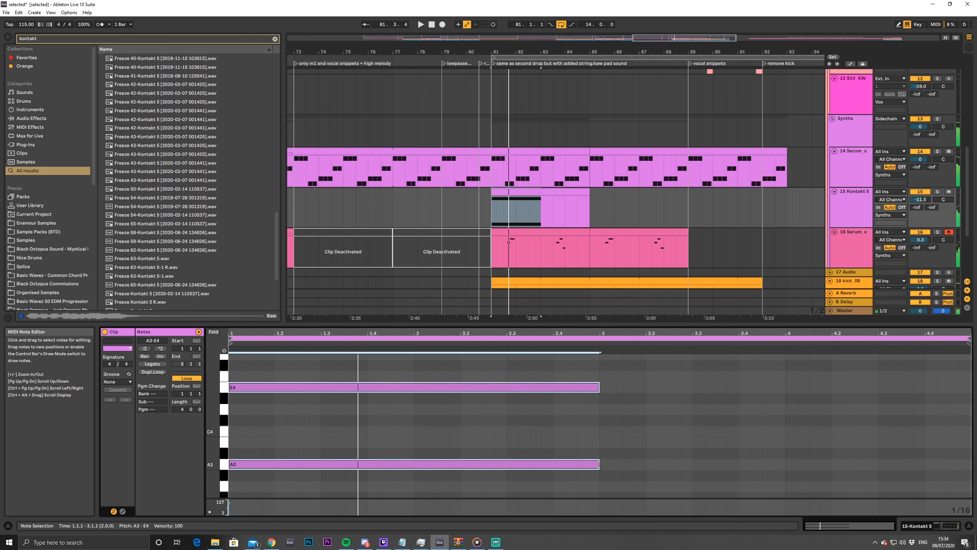
drag(599, 465, 948, 464)
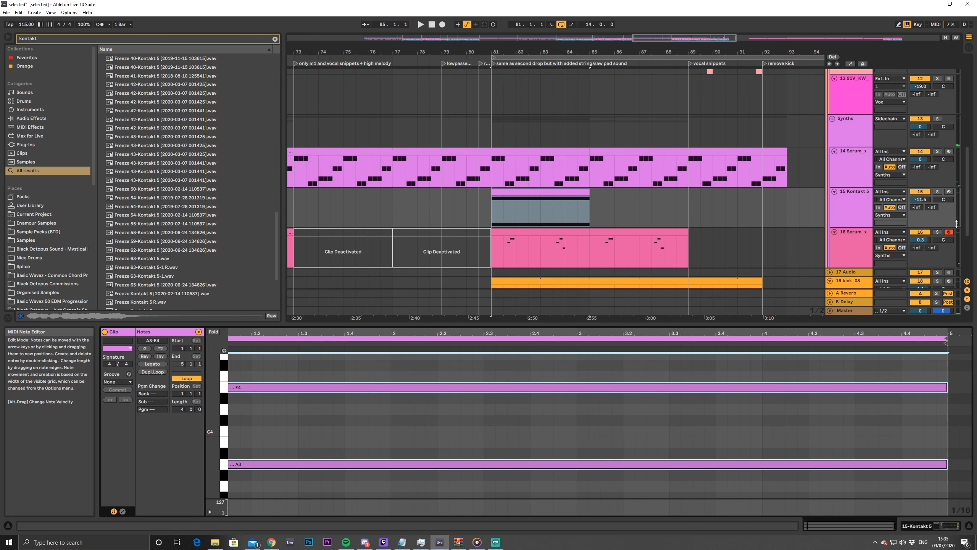
drag(957, 223, 957, 226)
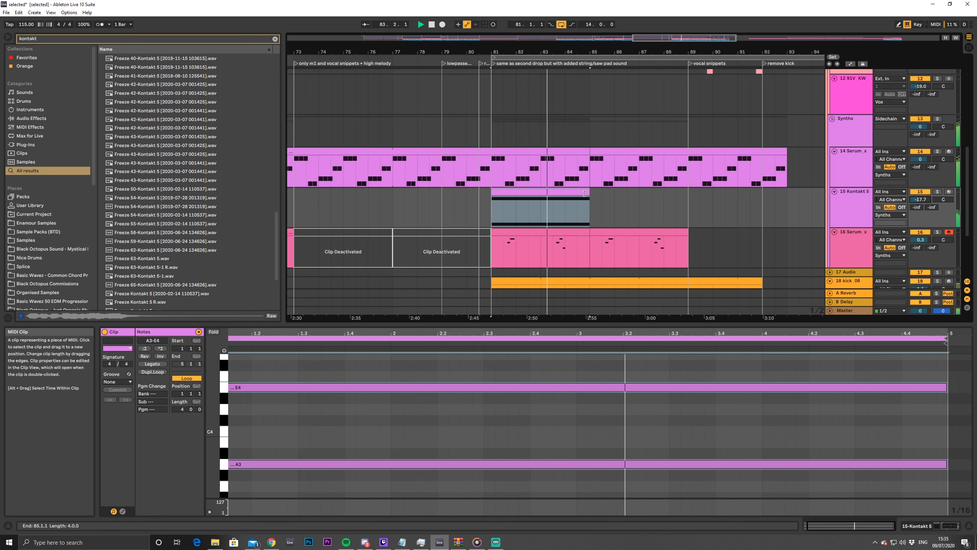
Extend the Kontakt clip to bar 89 and consolidate it into one eight-bar clip
drag(589, 208, 696, 205)
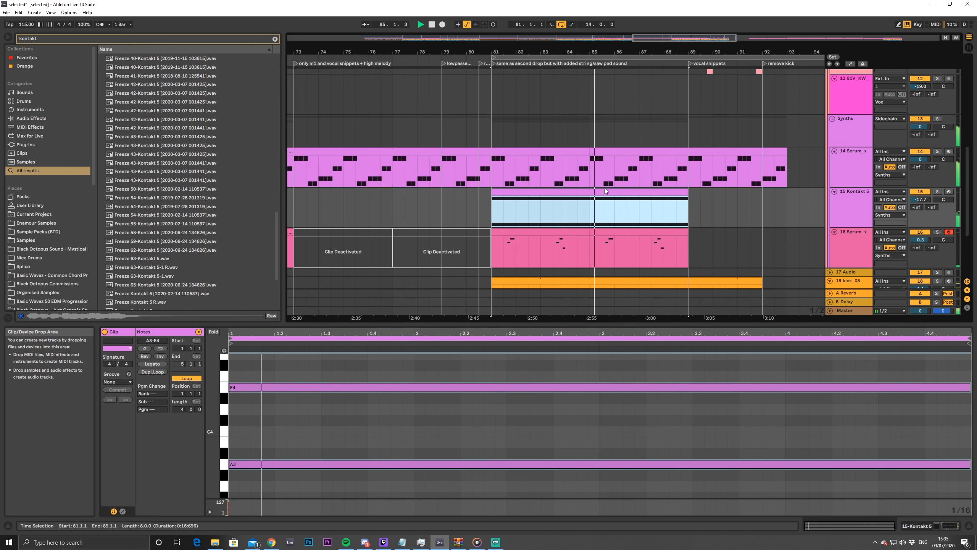
key(ctrl+j)
key(space)
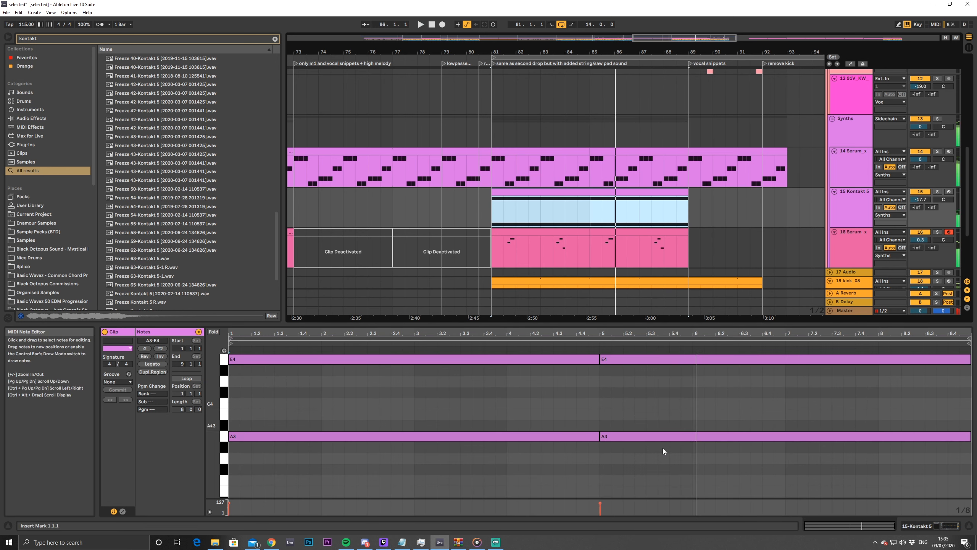
key(space)
Lower the E4 note in the second half of the Kontakt clip to C4
click(640, 466)
scroll(642, 464, up, 2)
key(space)
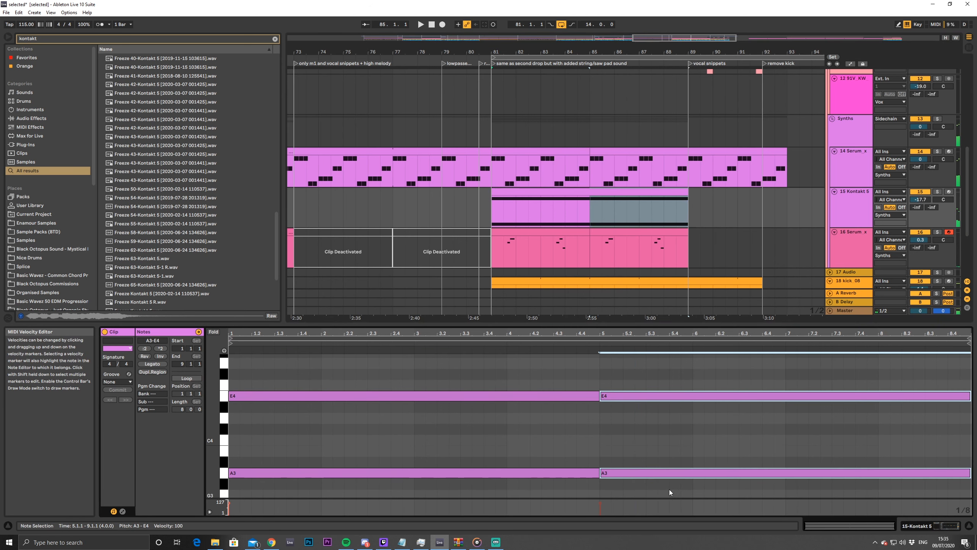
scroll(668, 489, down, 2)
drag(635, 368, 639, 411)
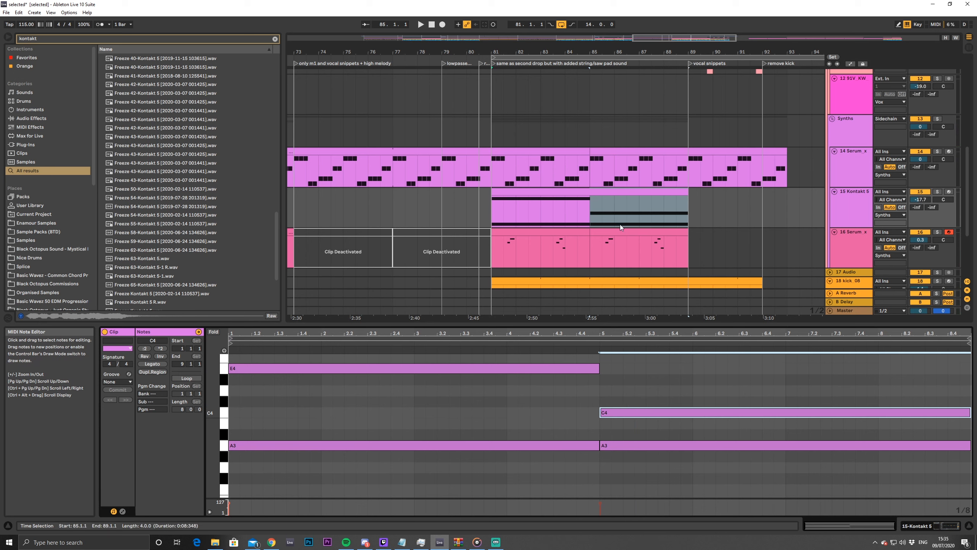
Raise the C4 note in the second half of the Kontakt clip to E4, add A4 above it and audition the drop
key(space)
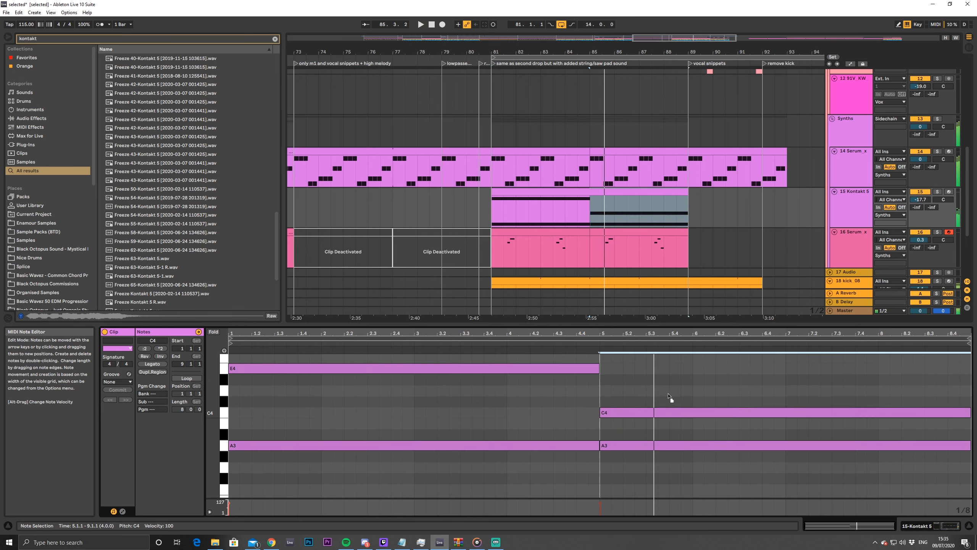
drag(670, 412, 631, 367)
key(space)
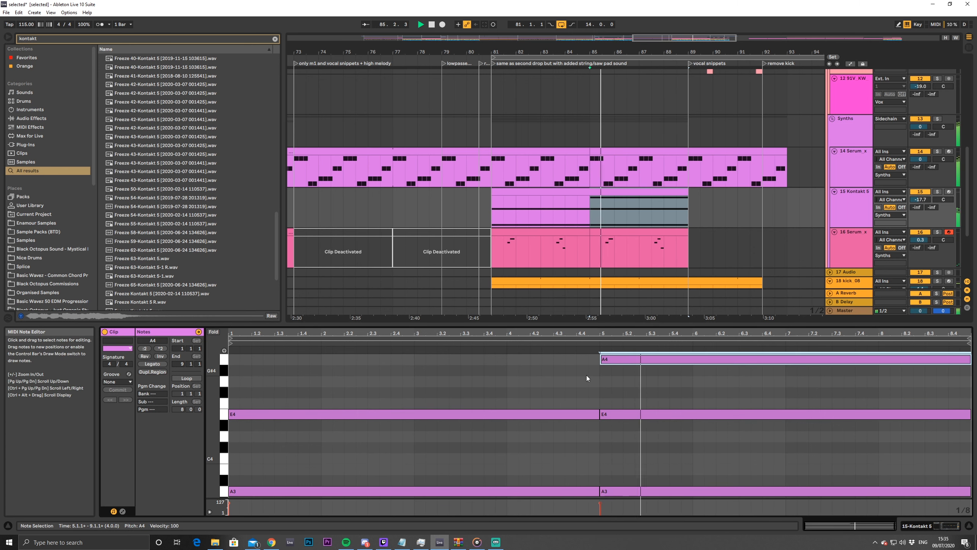
click(491, 214)
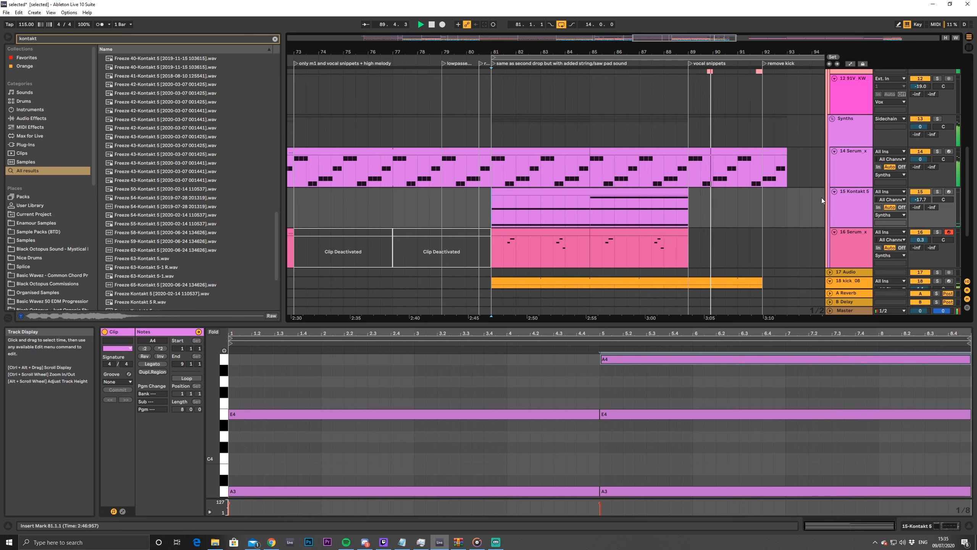
key(space)
Find ValhallaShimmer by searching for "shimmer" and add it after the EQ Eight on the Kontakt track
double_click(852, 207)
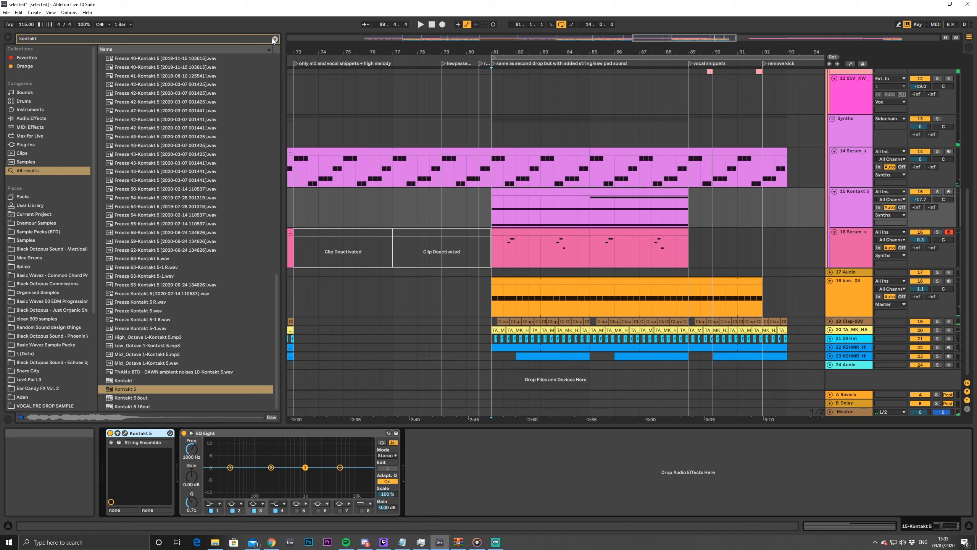
click(272, 38)
text(shimmer)
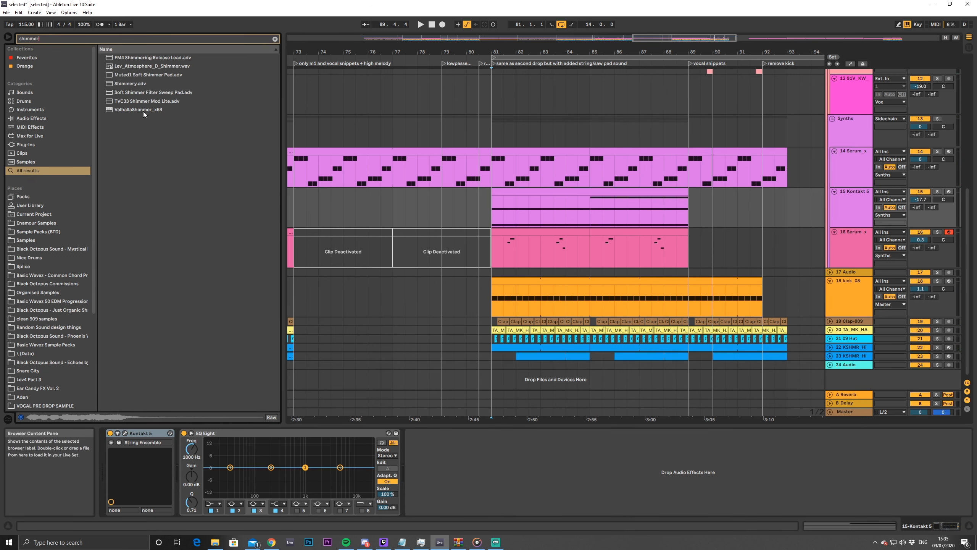
double_click(138, 109)
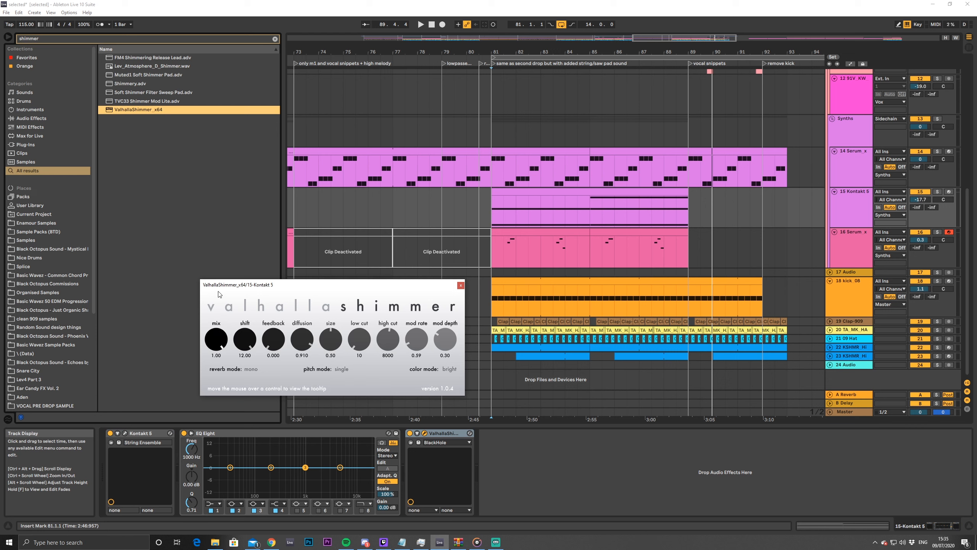
During playback, set ValhallaShimmer's high cut to 12950 and the Kontakt track's volume to -9.7 dB
key(space)
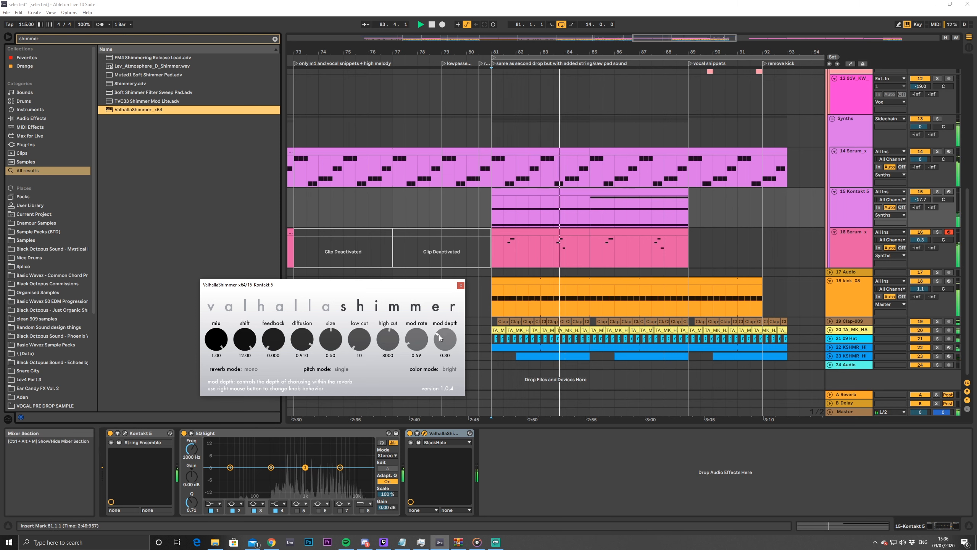
drag(380, 328, 379, 315)
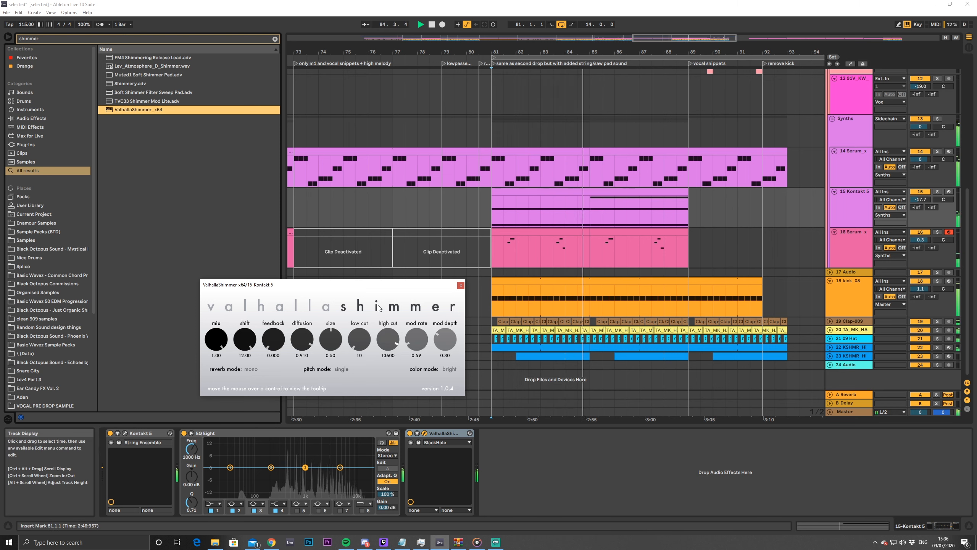
key(space)
key(space)
drag(921, 199, 920, 187)
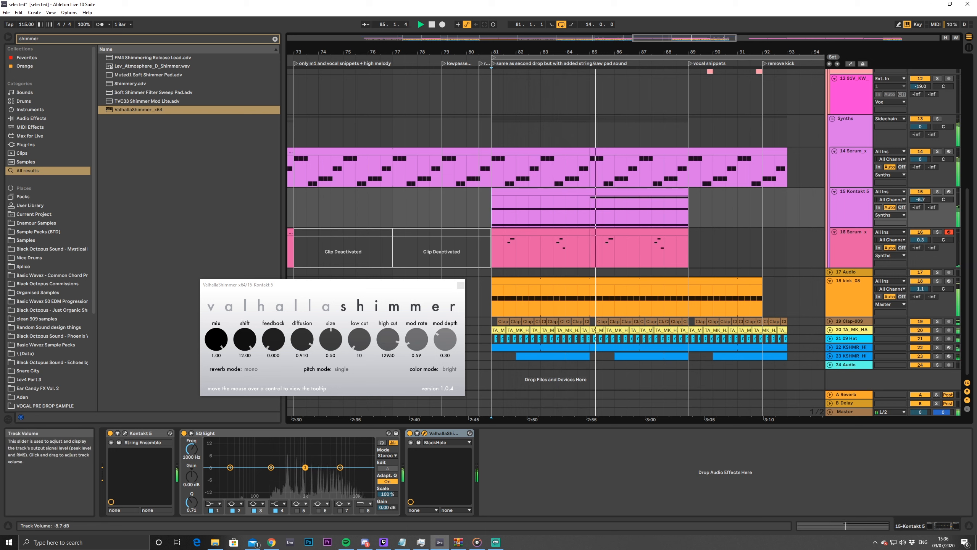
drag(921, 199, 921, 203)
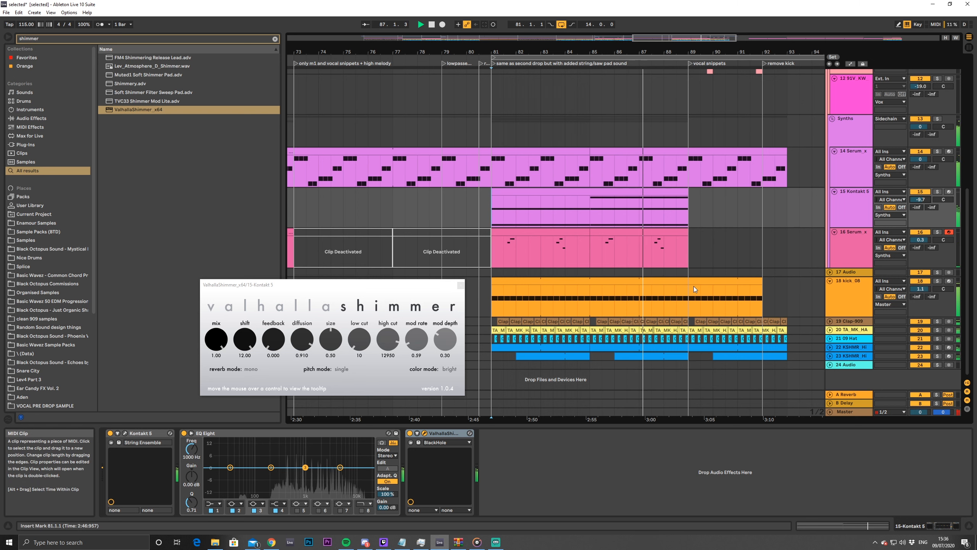
Unfold the reference track Chace - Us (Selected Mix) and check it from bar 81 against the arrangement
click(490, 242)
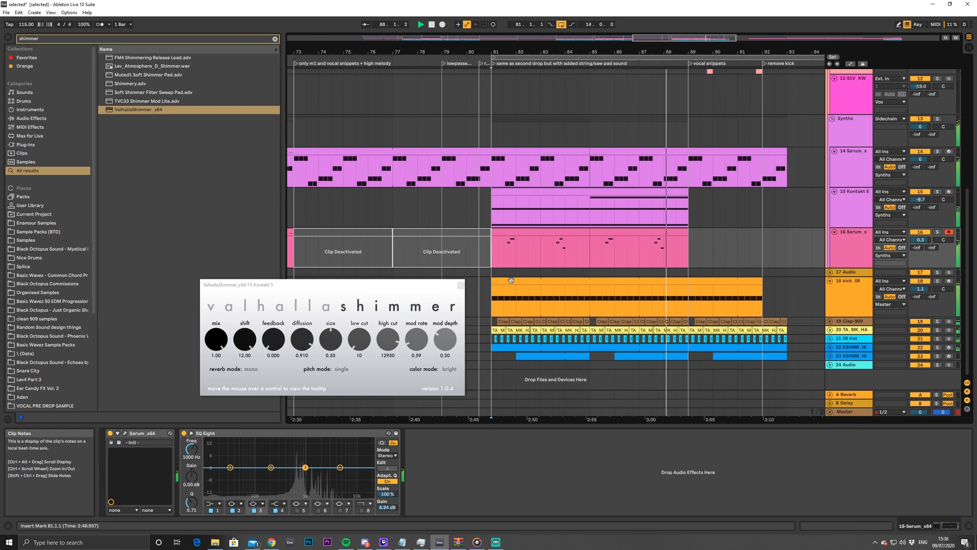
scroll(655, 180, up, 8)
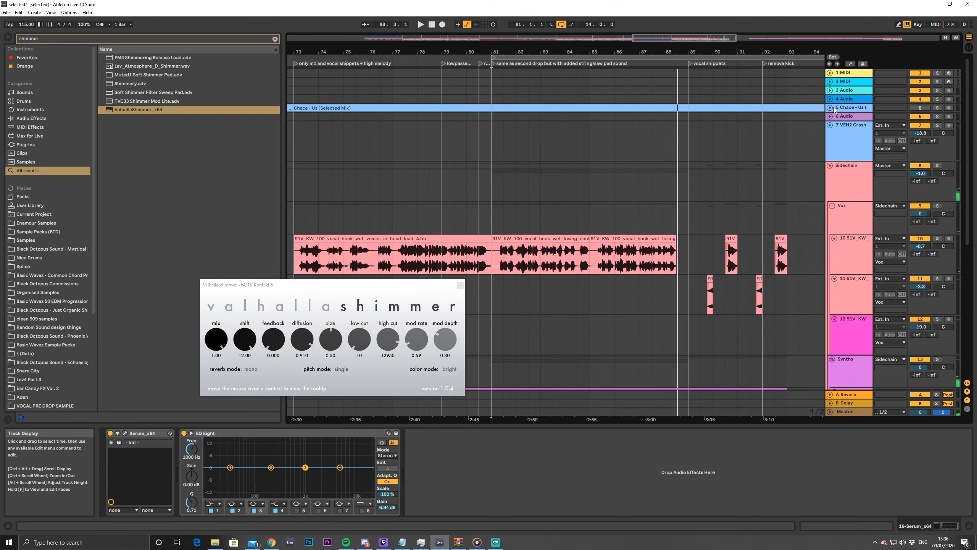
click(830, 108)
click(490, 131)
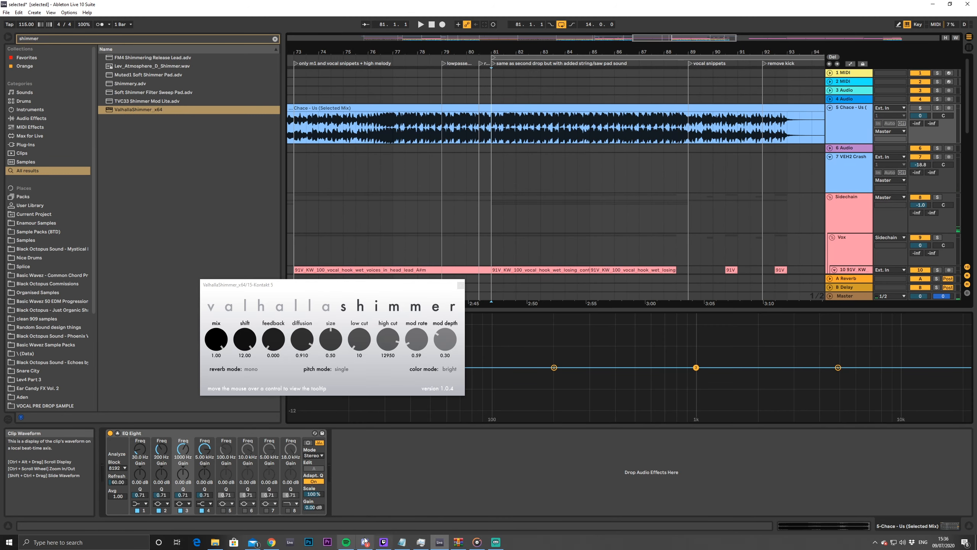
click(496, 542)
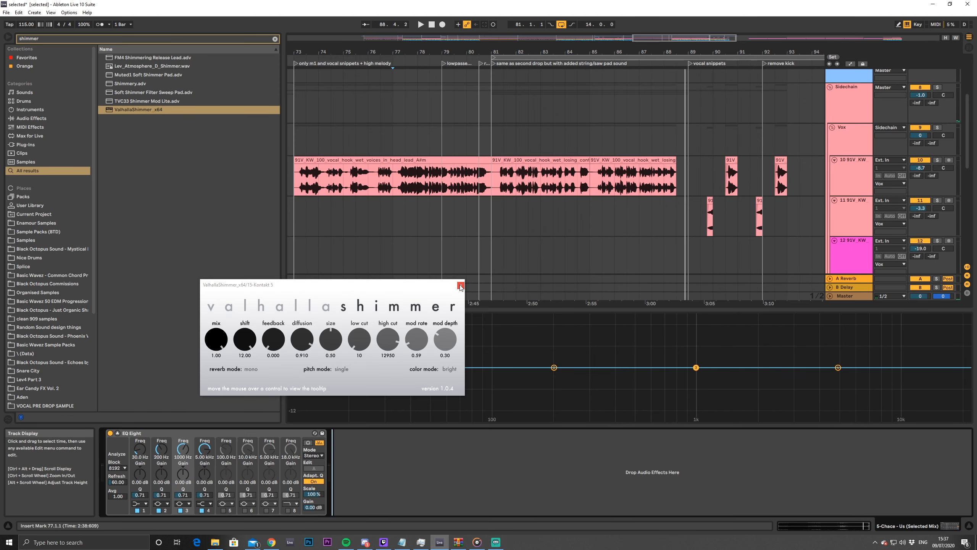
Open the Kontakt clip and shorten its first E4 note so that it runs from 3.1.1 to 5.1.1
scroll(596, 162, down, 2)
scroll(577, 169, up, 3)
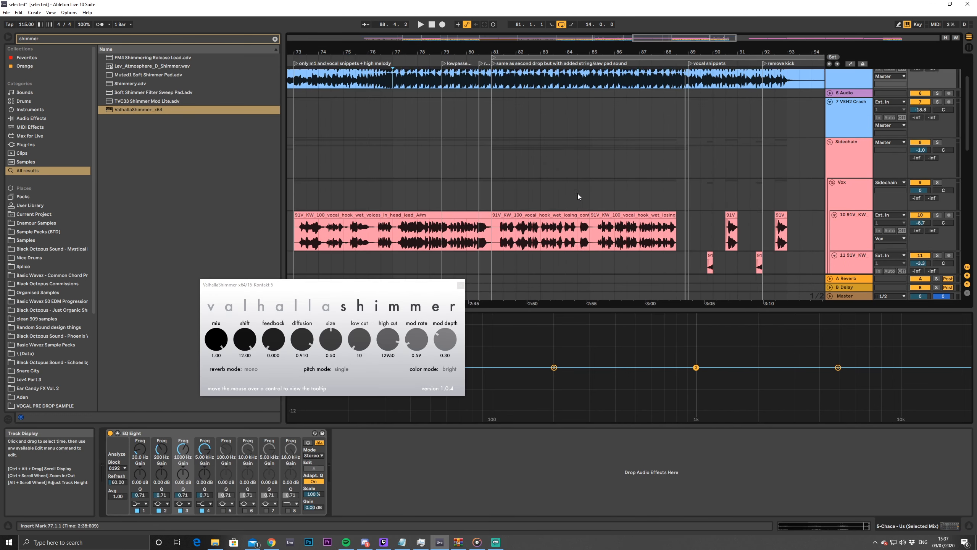
scroll(581, 197, down, 4)
scroll(586, 198, down, 2)
scroll(586, 203, up, 2)
scroll(583, 214, down, 2)
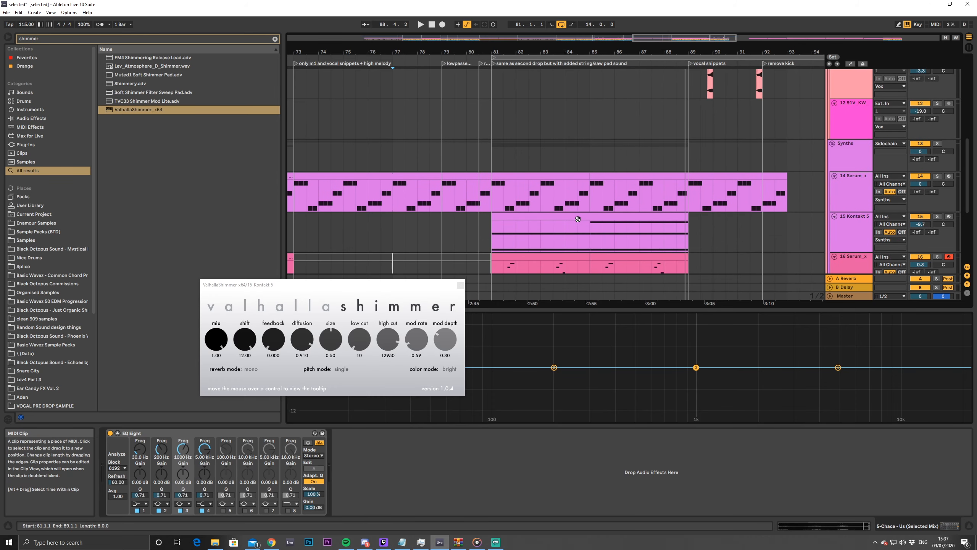
click(575, 218)
double_click(586, 218)
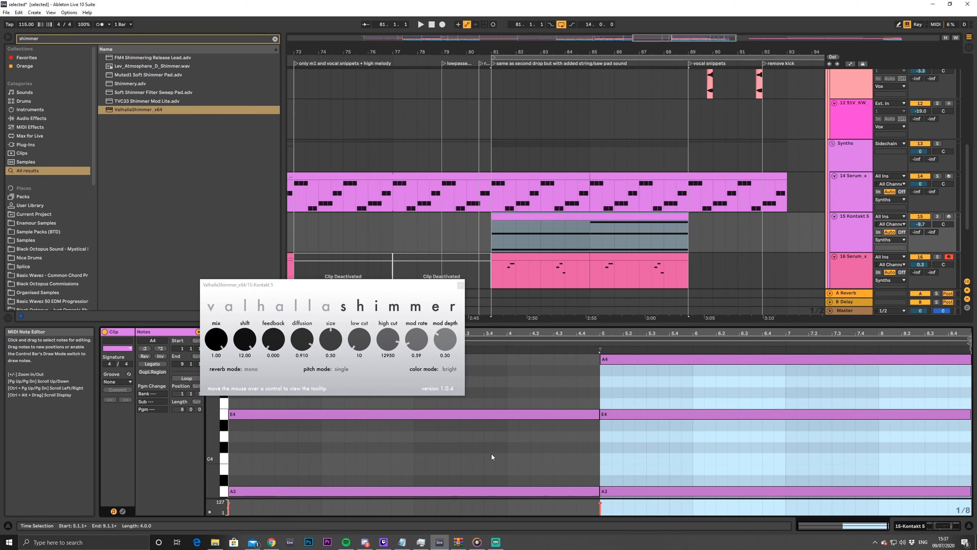
click(360, 417)
key(ctrl+d)
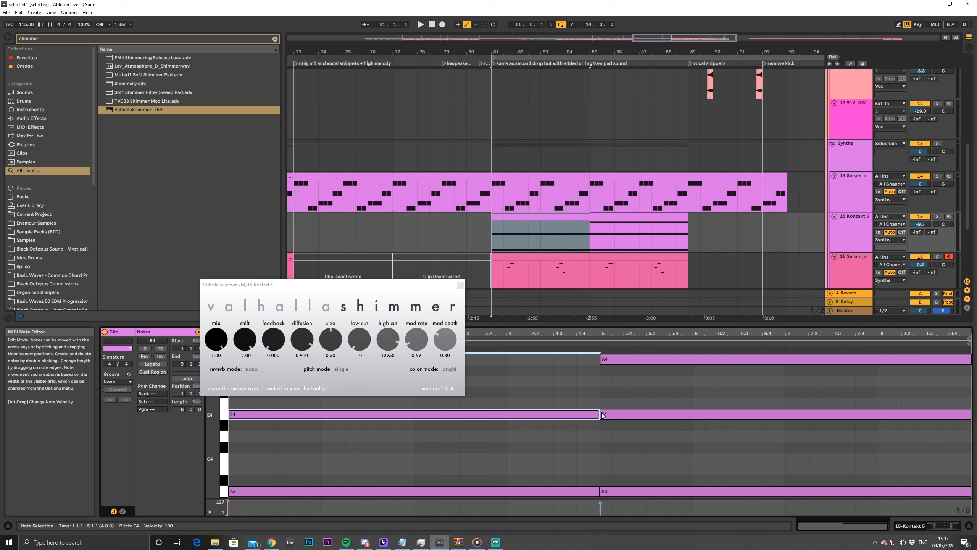
drag(531, 417, 719, 412)
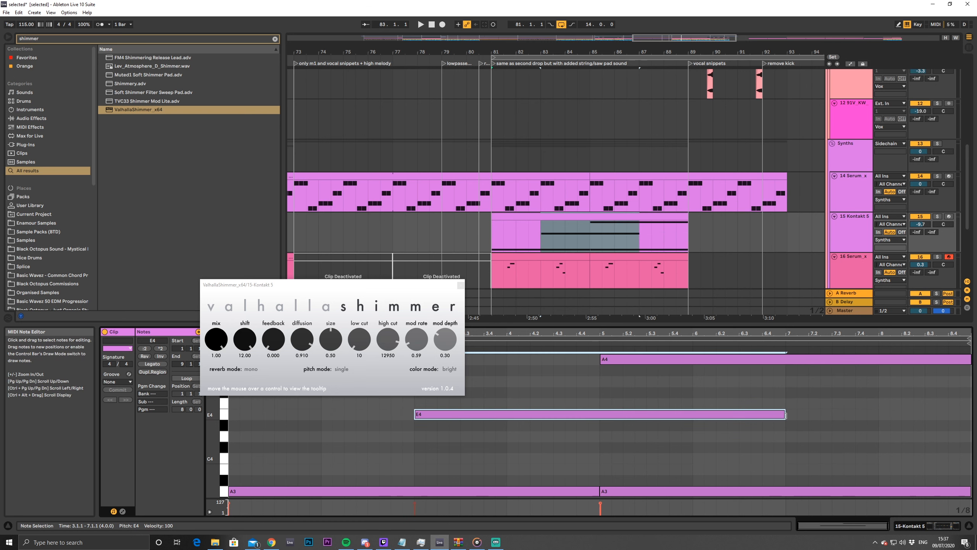
drag(786, 415, 600, 415)
click(307, 500)
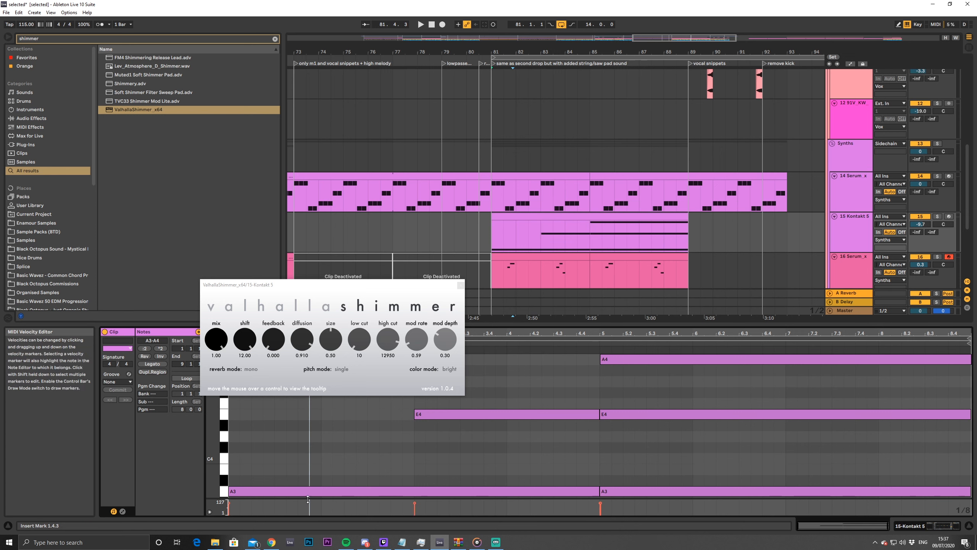
Delete the second-half E4 and A3 notes, extend the earlier E4 and A3 to the clip's end, and audition the result
click(472, 413)
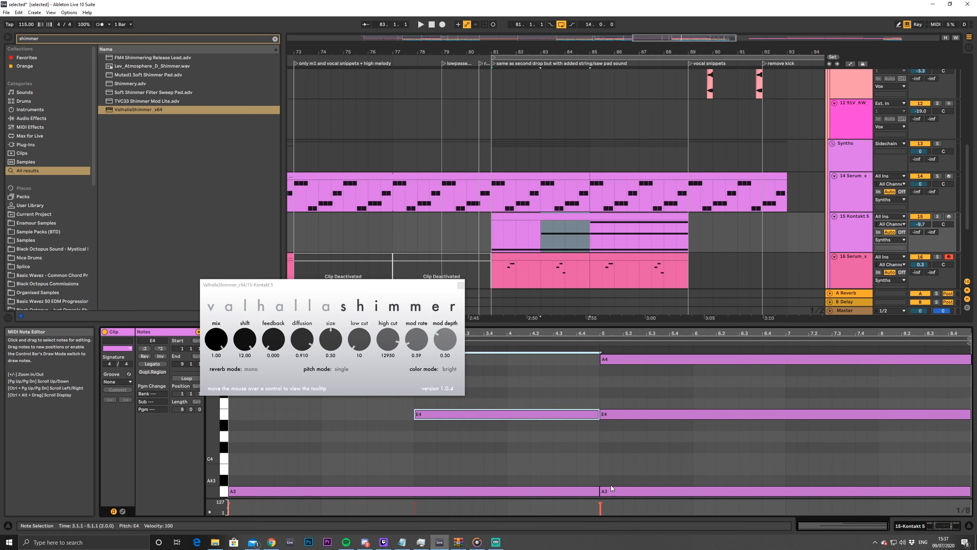
click(616, 414)
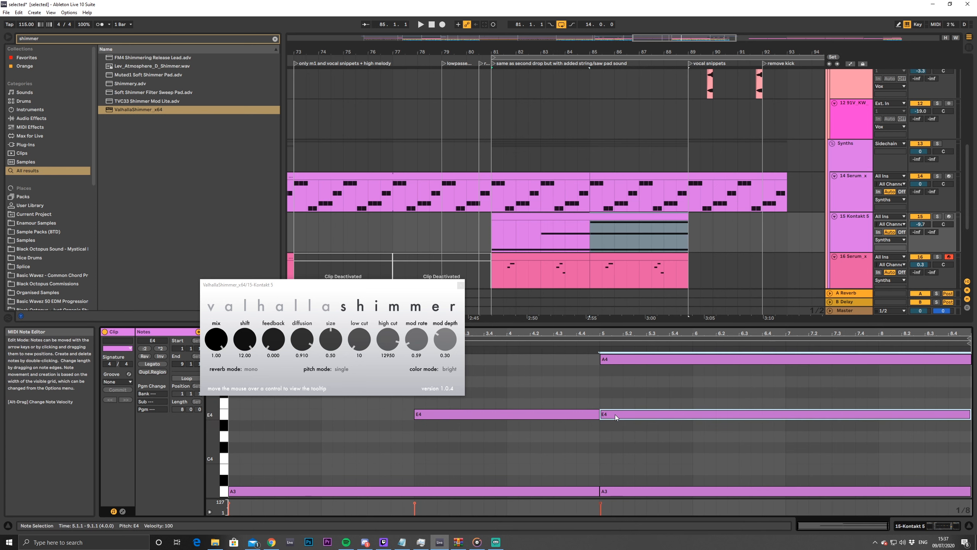
key(Delete)
click(616, 492)
key(Delete)
drag(575, 393, 971, 483)
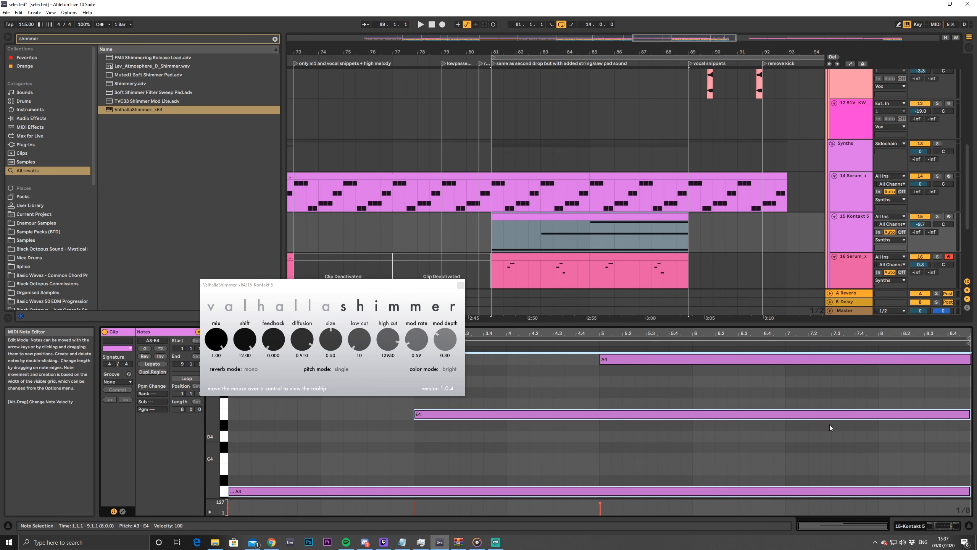
click(612, 371)
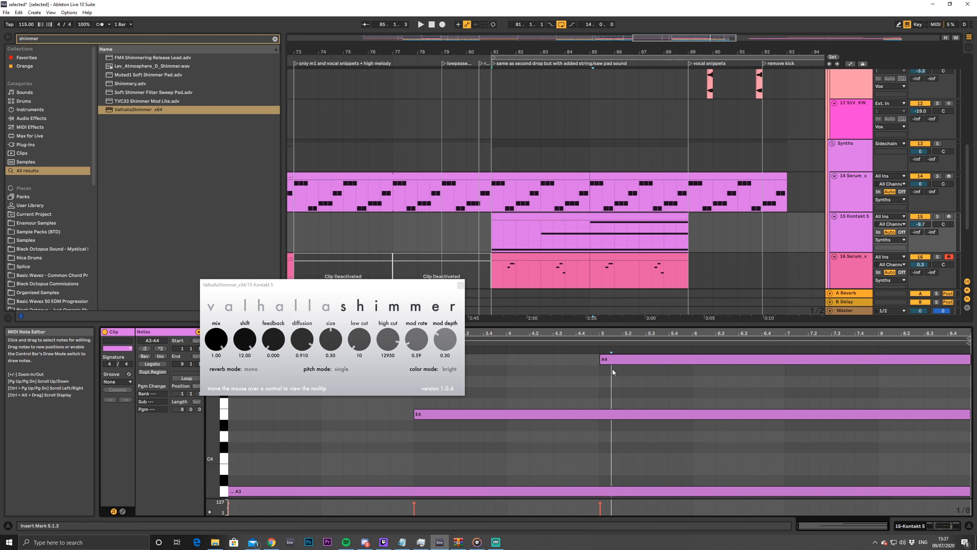
click(568, 216)
key(space)
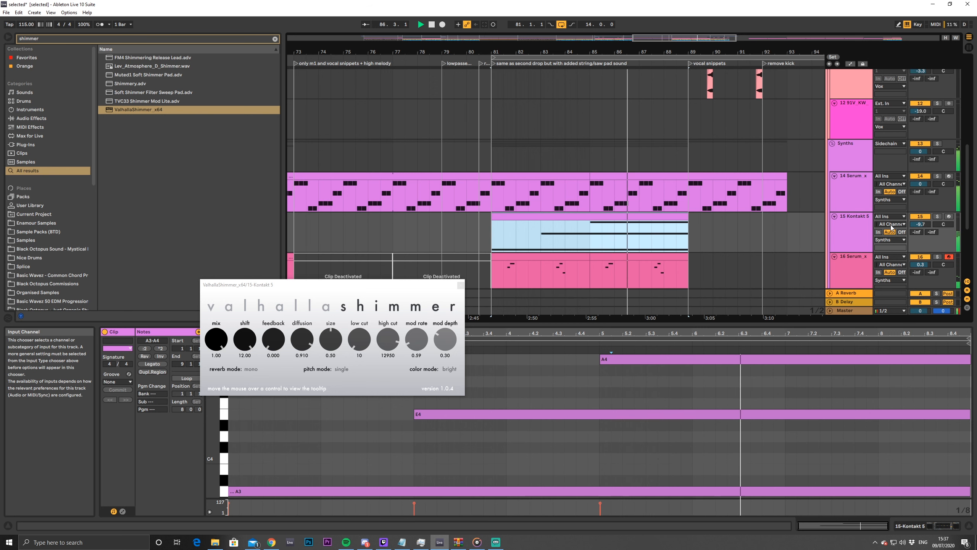
key(space)
Add a C5 note above the A4 in the Kontakt clip, running from 7.1.1 to the clip's end
scroll(793, 377, up, 1)
click(808, 379)
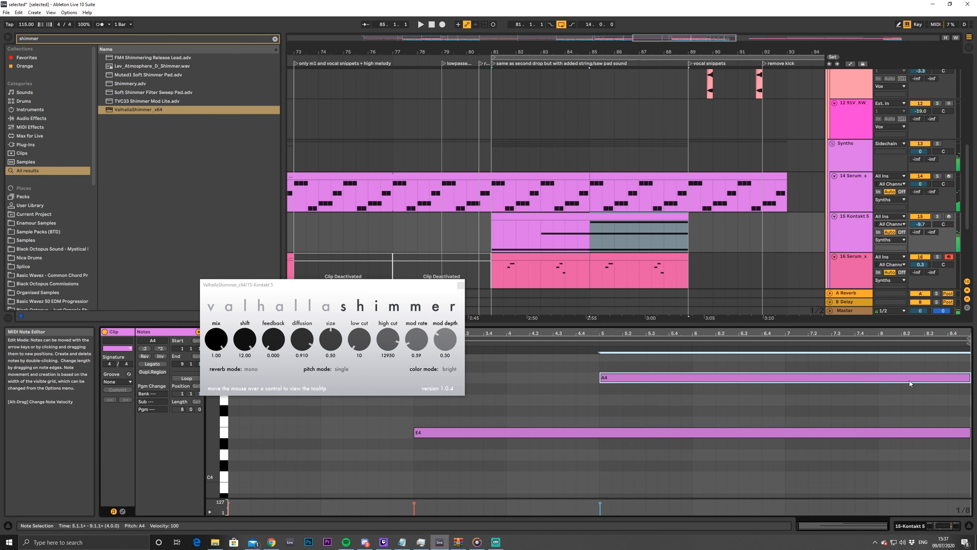
mouse_move(968, 379)
mouse_down()
mouse_move(791, 377)
mouse_move(807, 359)
mouse_move(970, 383)
mouse_up()
key(ctrl+d)
click(904, 342)
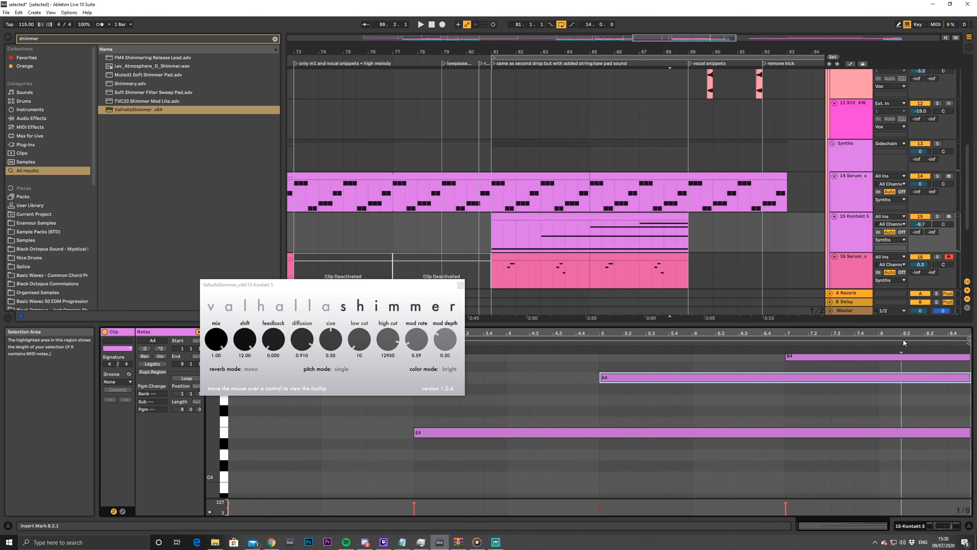
scroll(891, 376, up, 1)
drag(869, 384, 866, 371)
Play the drop through to its end and set the Kontakt track's volume to -8.3 dB
key(space)
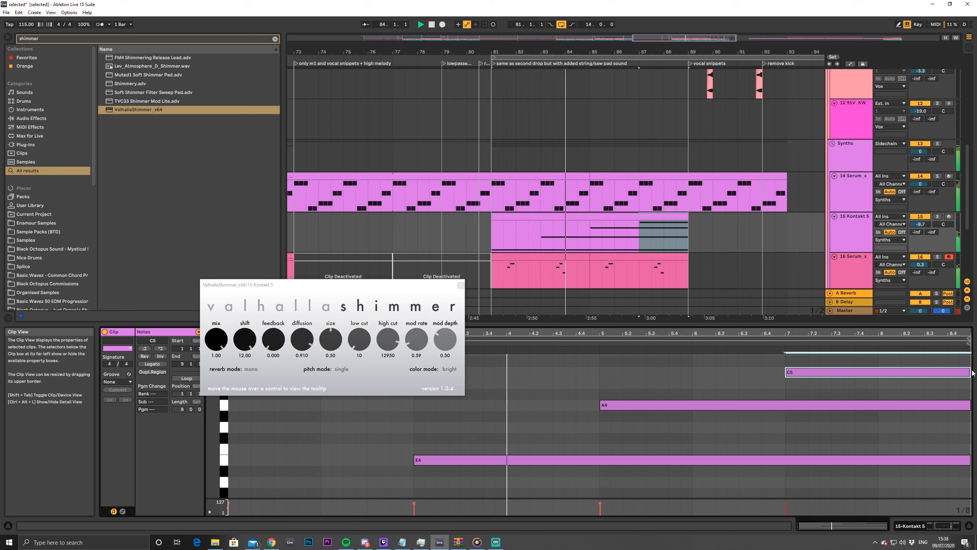
drag(921, 225, 921, 221)
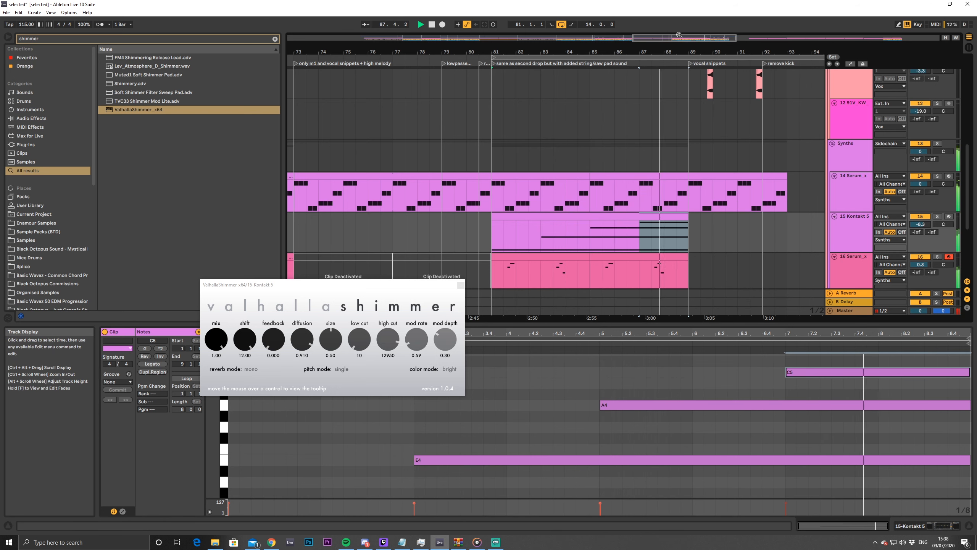
drag(680, 38, 695, 79)
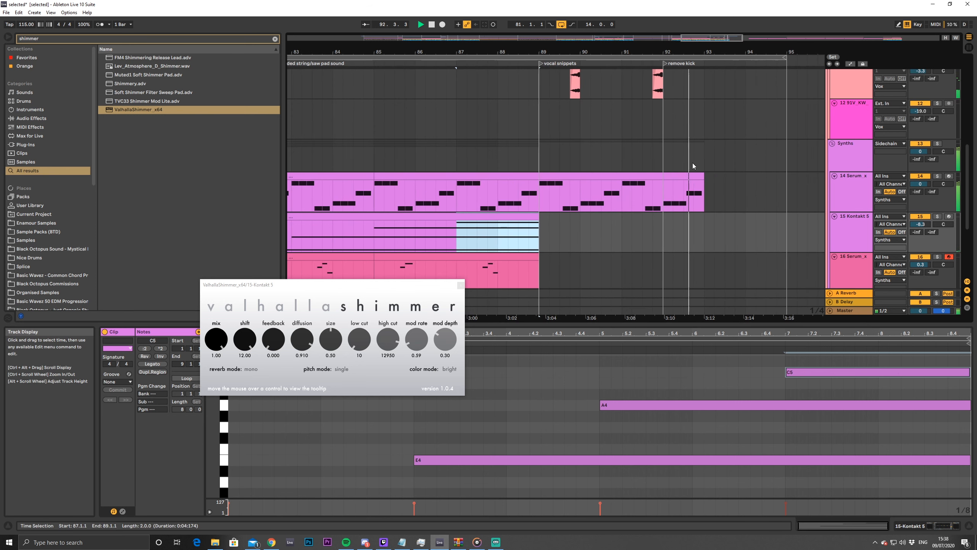
scroll(693, 166, down, 1)
click(419, 226)
key(space)
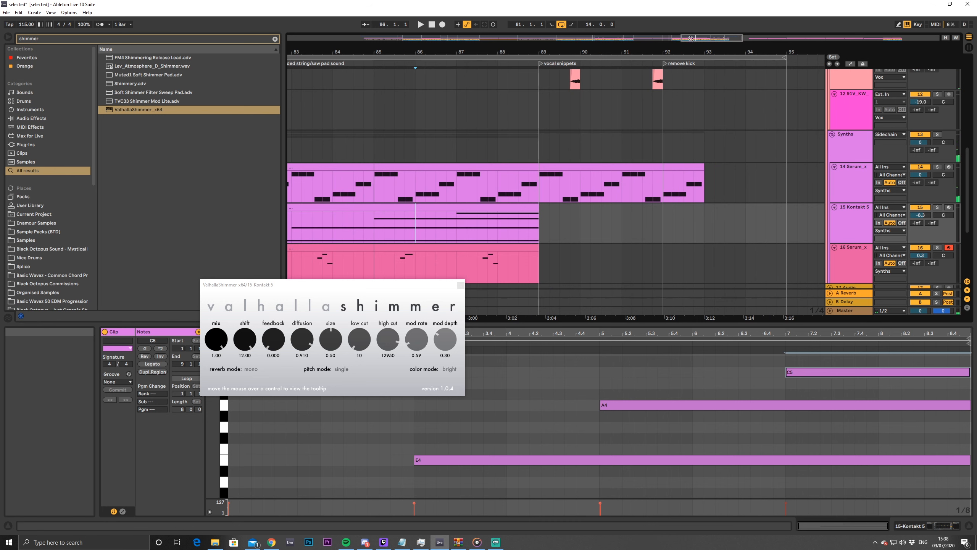
Insert an empty MIDI track between the 14 Serum track and the Kontakt track, and play from bar 84
drag(703, 42, 682, 46)
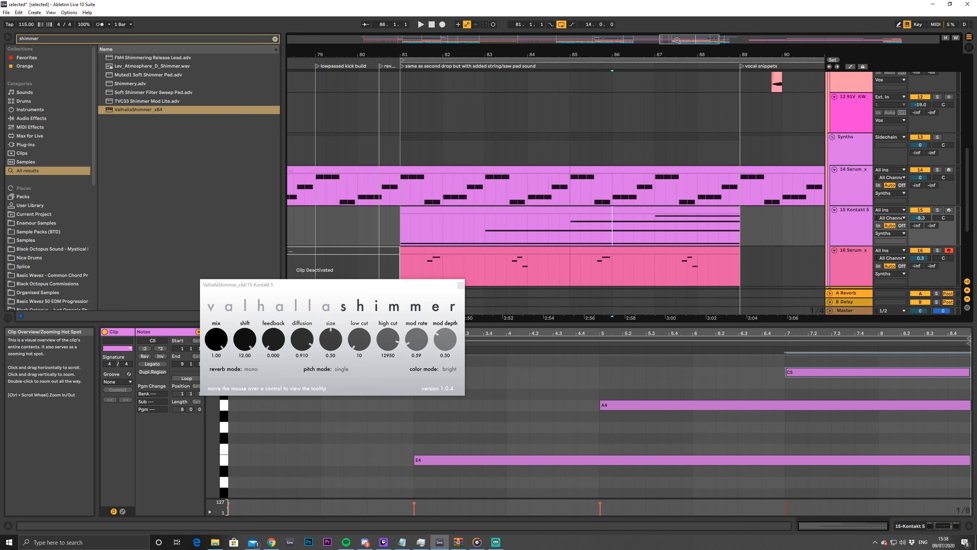
drag(678, 39, 679, 56)
click(840, 191)
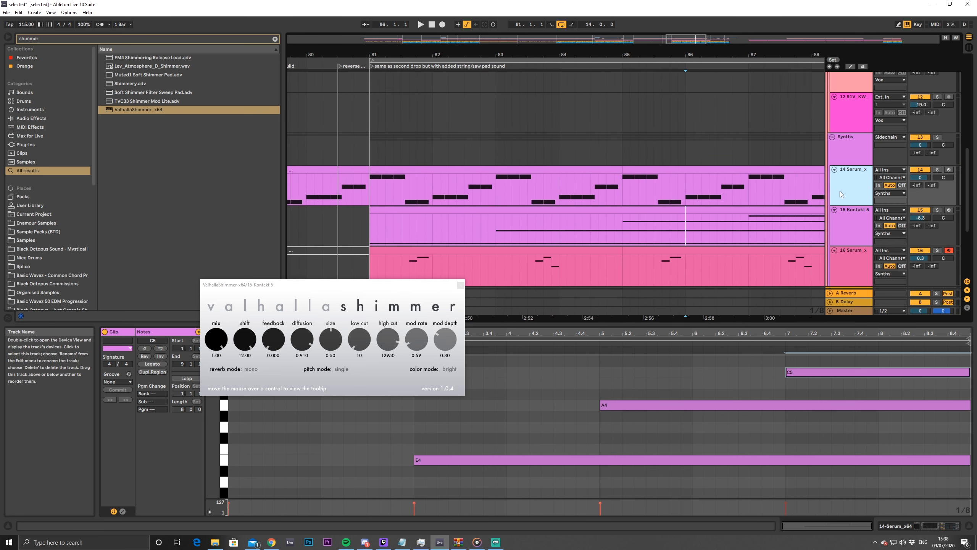
key(ctrl+shift+t)
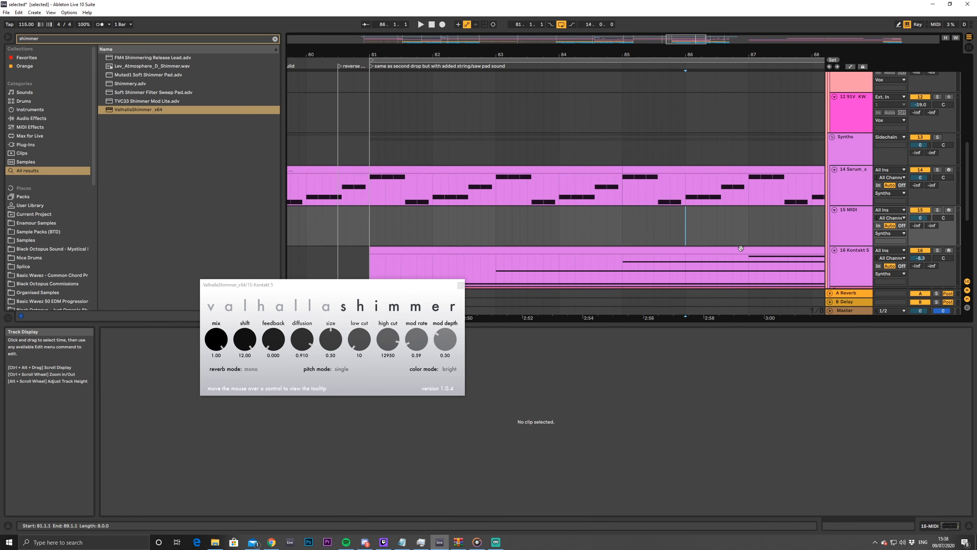
click(361, 219)
click(583, 226)
key(space)
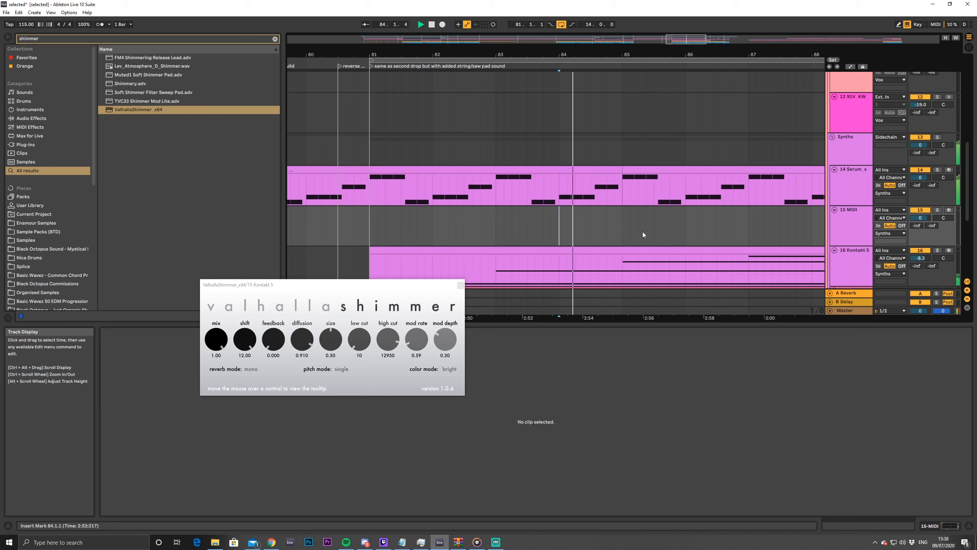
Audition from bar 84 and insert an empty MIDI clip on the 15 MIDI track from 84.3.1 to 85.1.1
click(587, 227)
key(space)
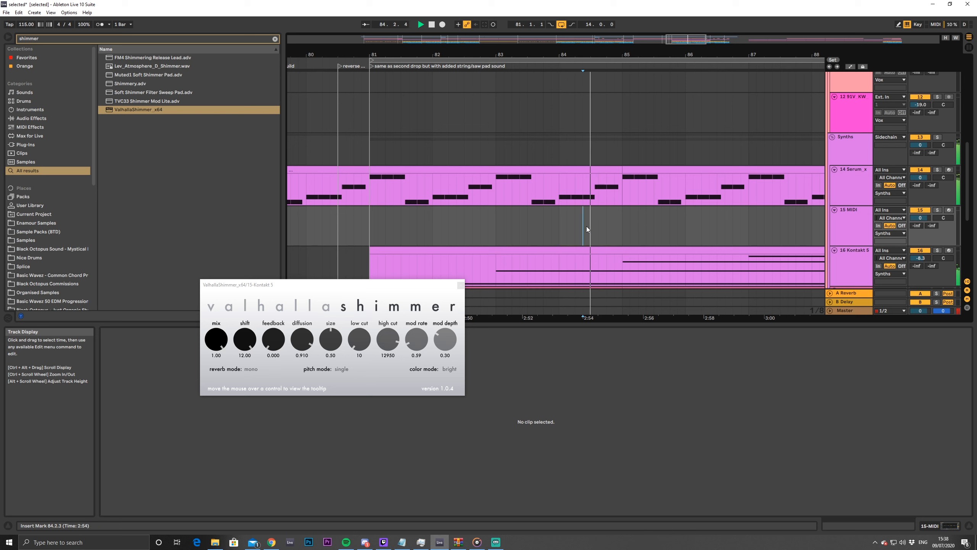
key(space)
key(space)
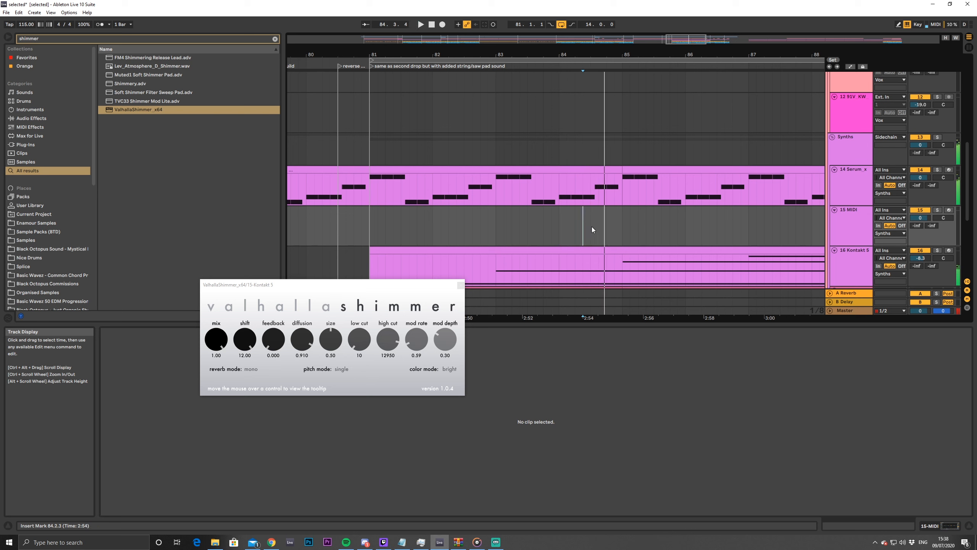
drag(592, 227, 623, 232)
key(ctrl+shift+m)
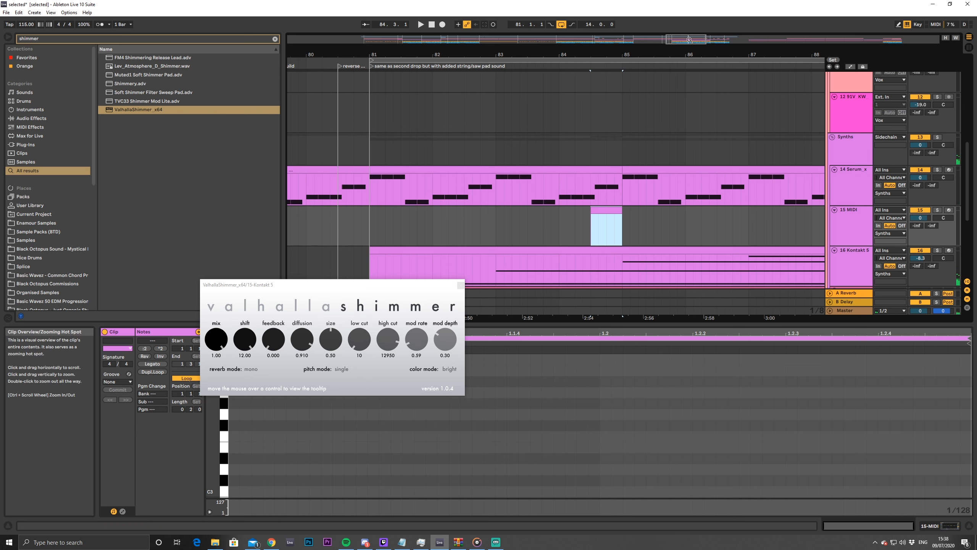
Find Serum_x64 in the browser, load it on the new MIDI track, and close its plug-in window
drag(616, 55, 612, 77)
click(274, 39)
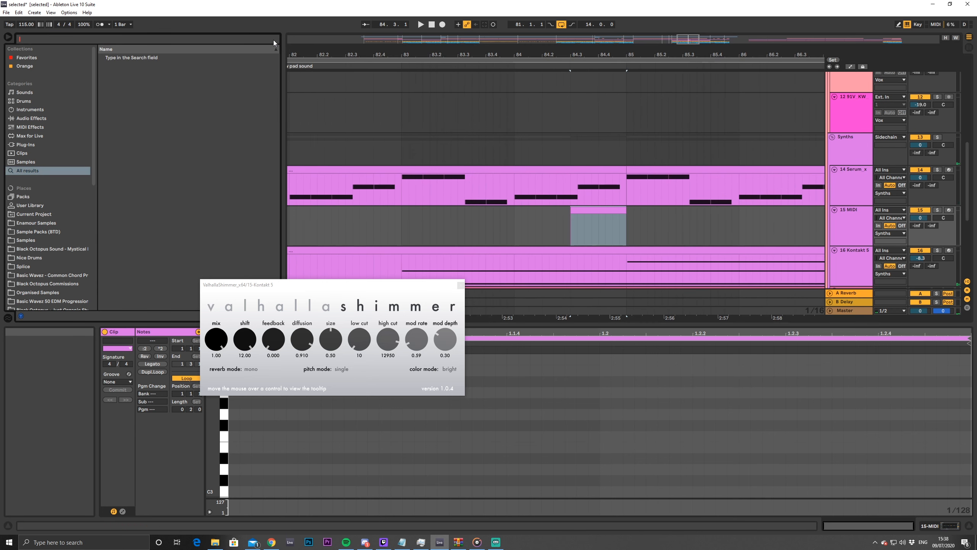
text(serum)
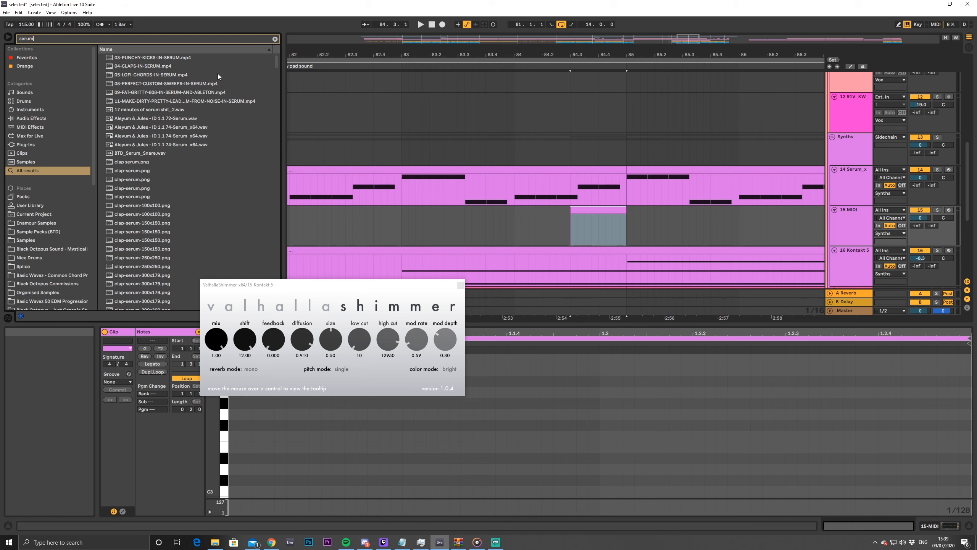
scroll(185, 154, down, 15)
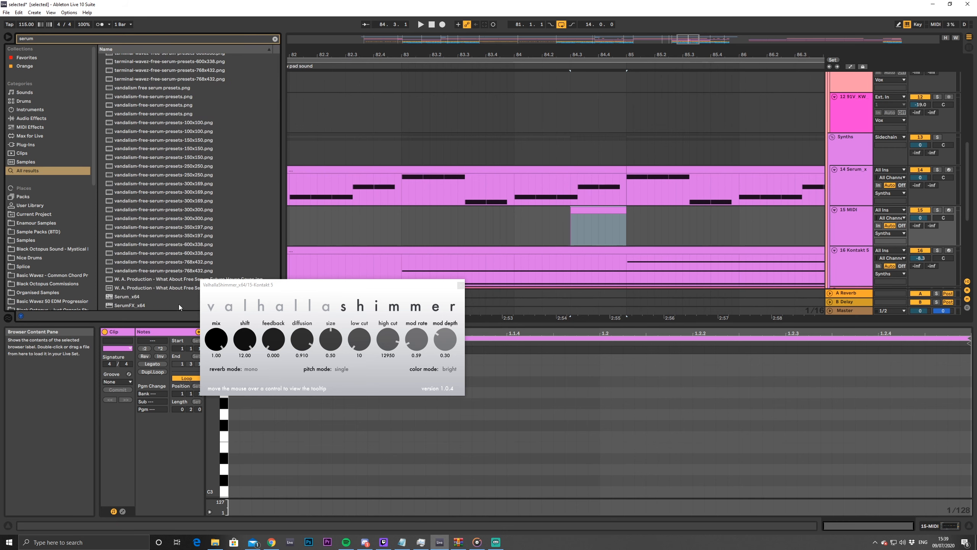
double_click(127, 296)
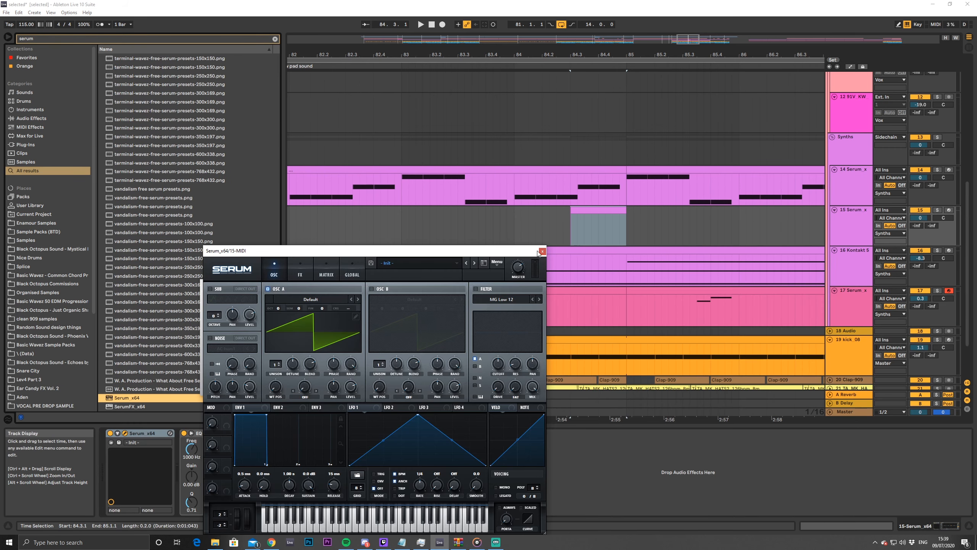
click(542, 251)
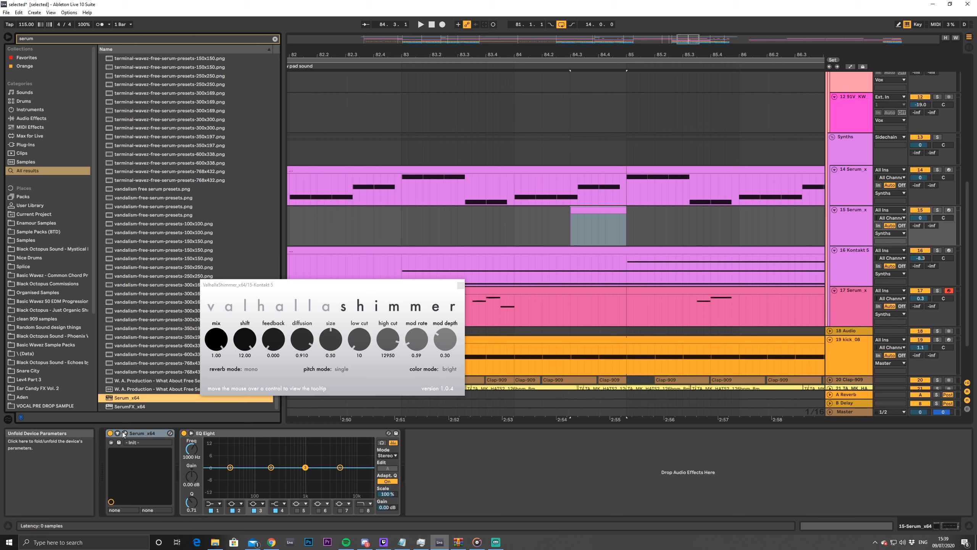
Extend the new Serum clip's start back to 84.1.1 and add a short D3 note at 1.3.2 during playback
drag(572, 210, 519, 208)
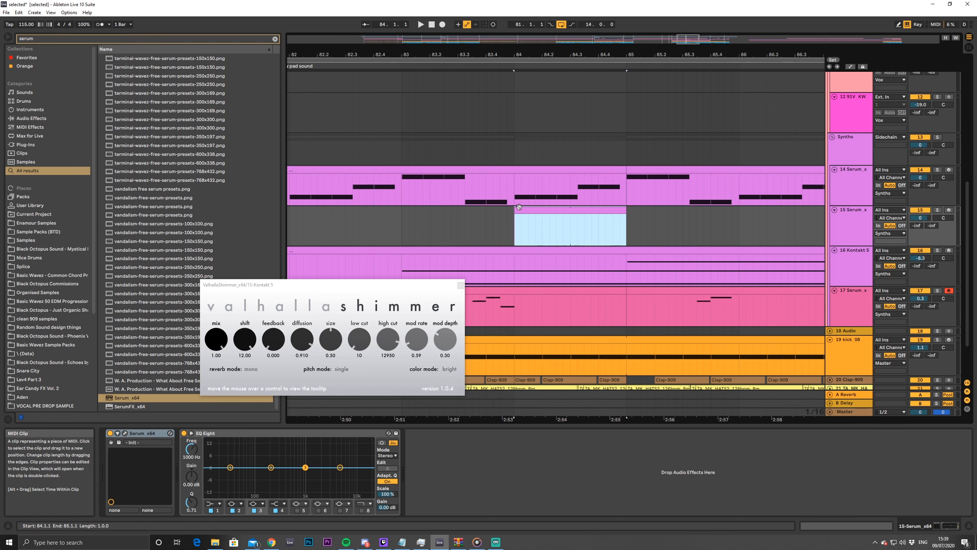
double_click(520, 208)
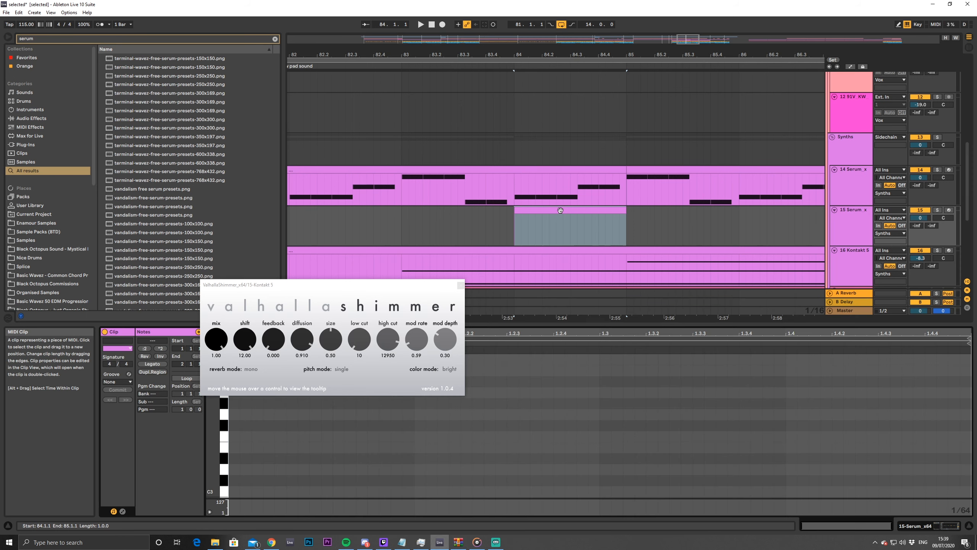
key(space)
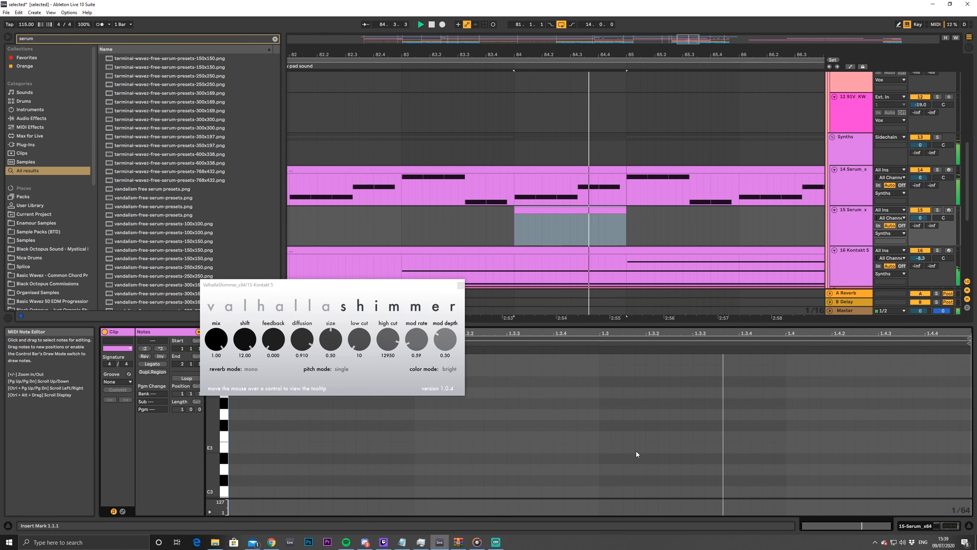
double_click(534, 469)
drag(535, 473, 681, 473)
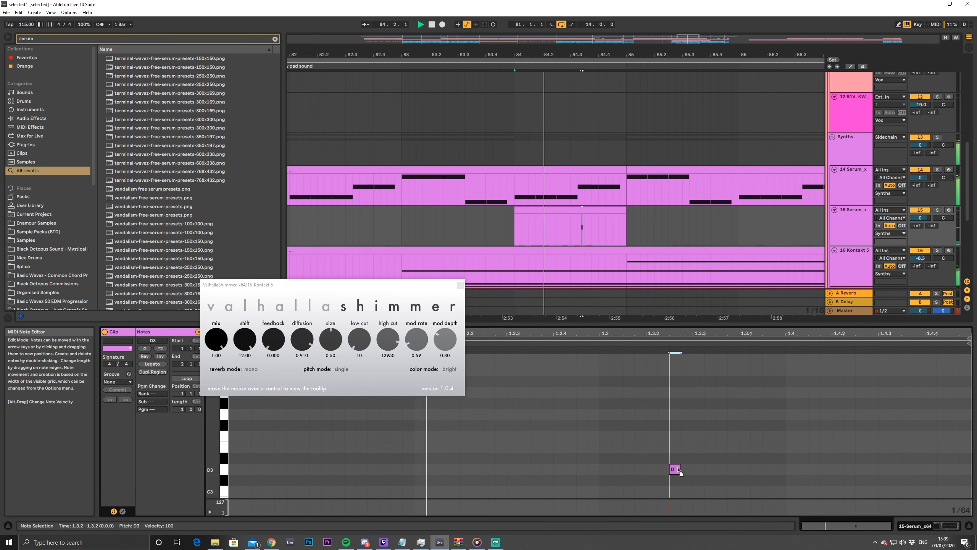
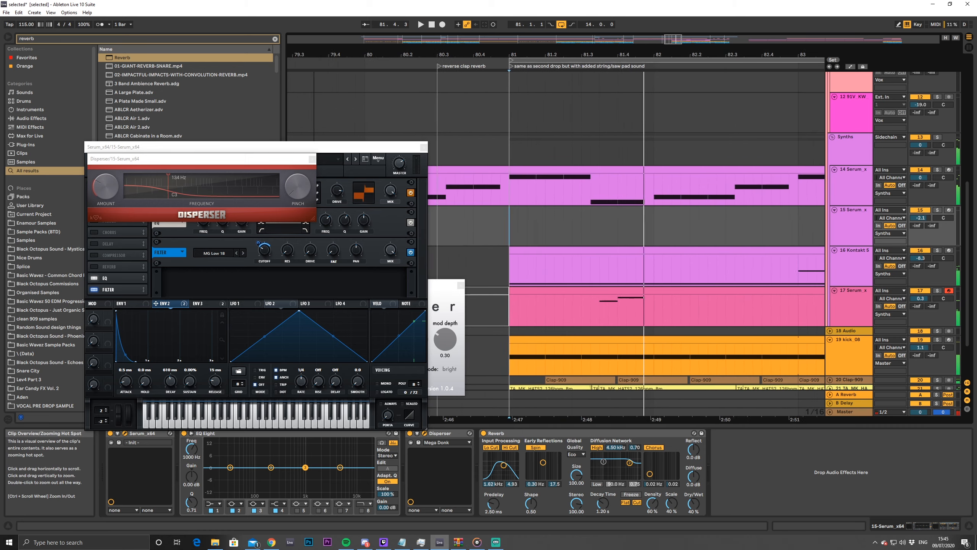
Audition the drop, apply and commit the Logic 16 swing groove to the 15 Serum track's bar 84 clip, and play it
key(space)
key(space)
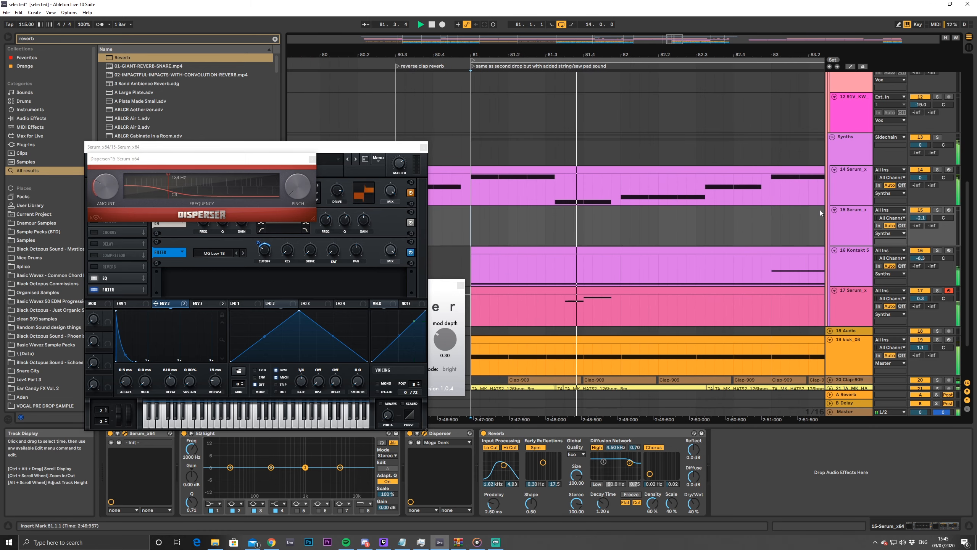
drag(672, 39, 671, 22)
click(632, 213)
double_click(632, 213)
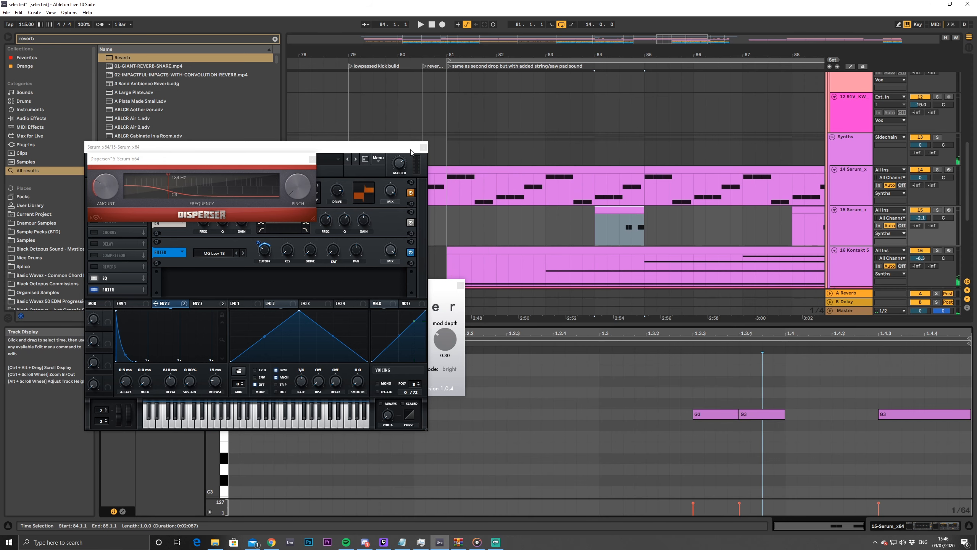
click(424, 148)
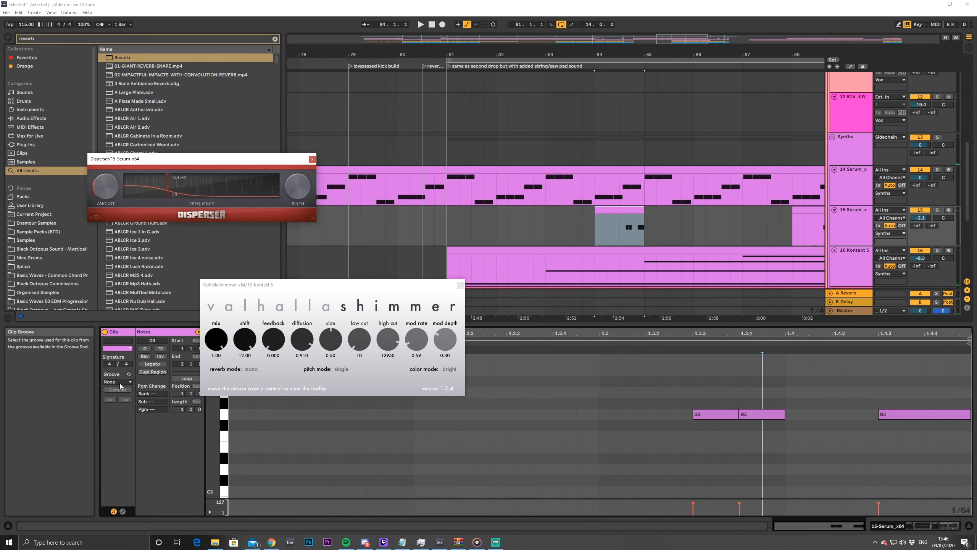
click(120, 383)
click(133, 396)
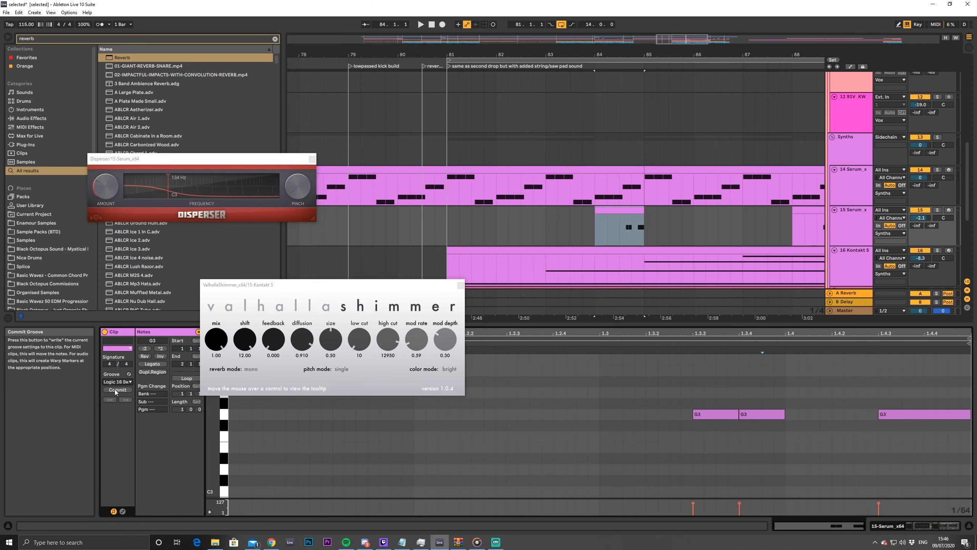
key(space)
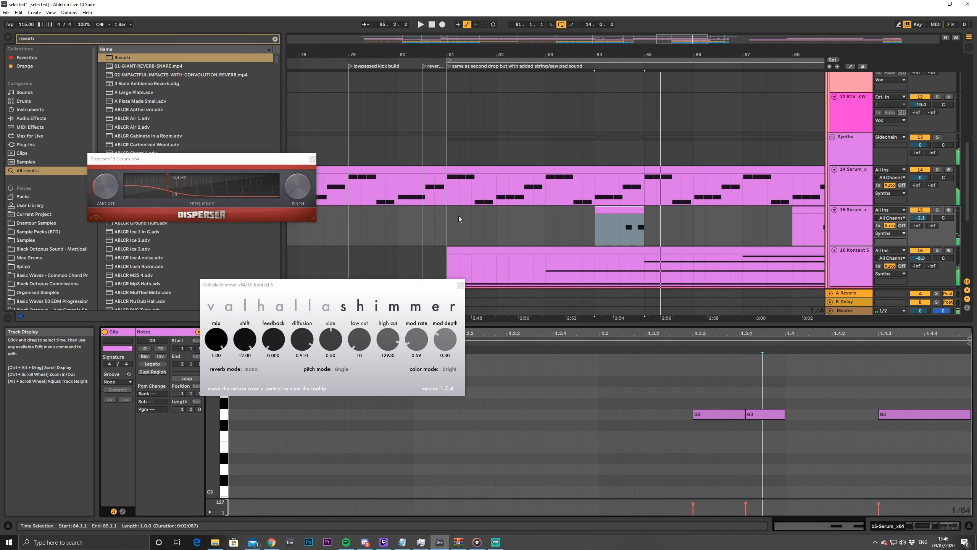
Play the drop from 81.1.1 and insert an empty MIDI clip on the 15 Serum track from 81.4.3 to 82.1.1
click(469, 227)
key(space)
drag(446, 225, 532, 220)
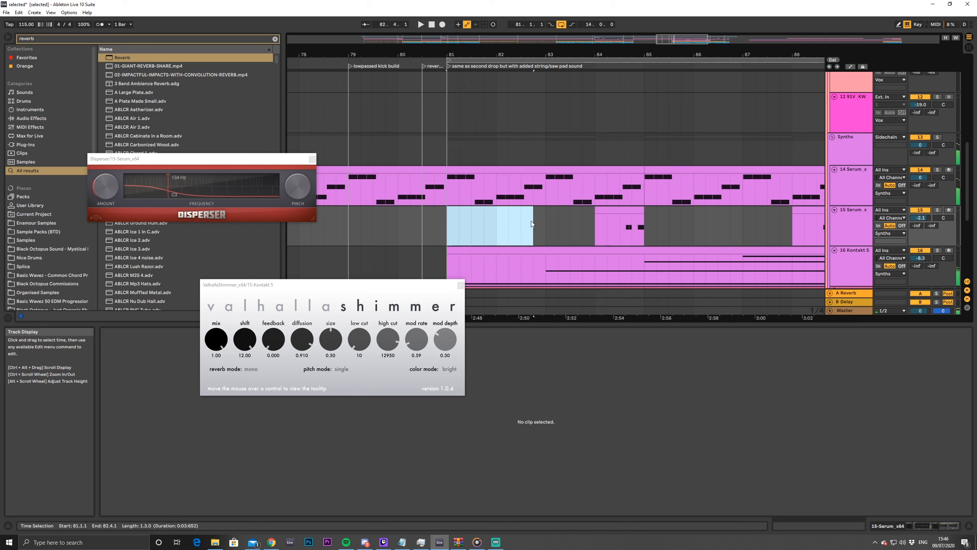
click(496, 230)
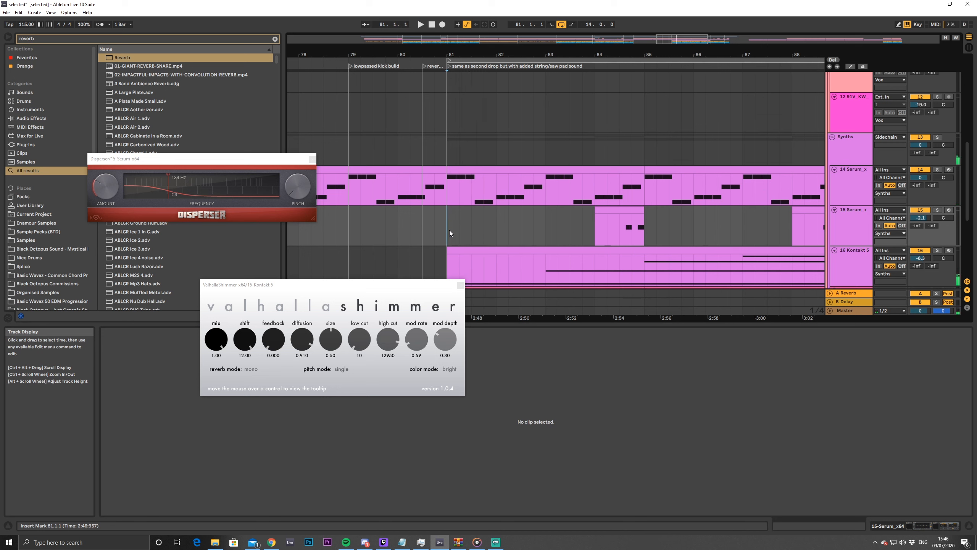
key(space)
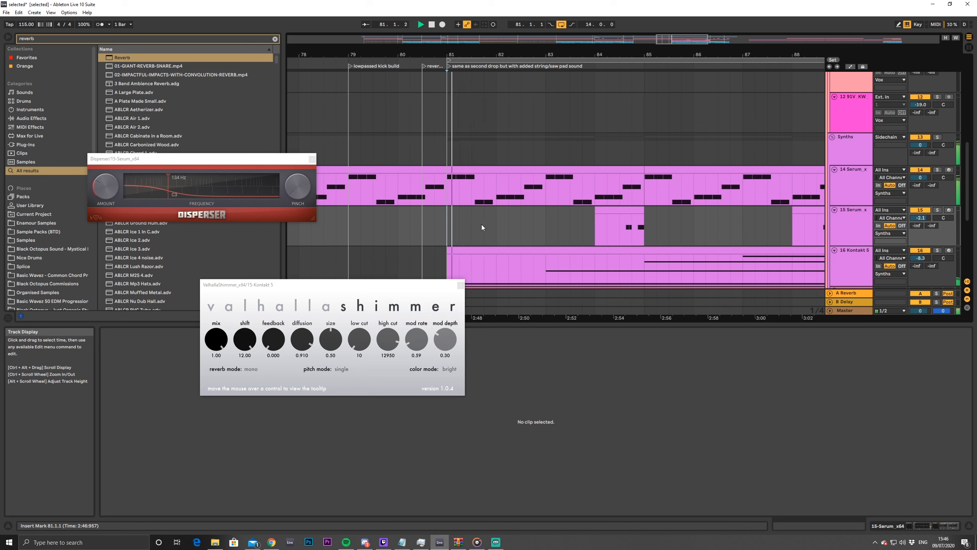
drag(668, 39, 668, 74)
key(space)
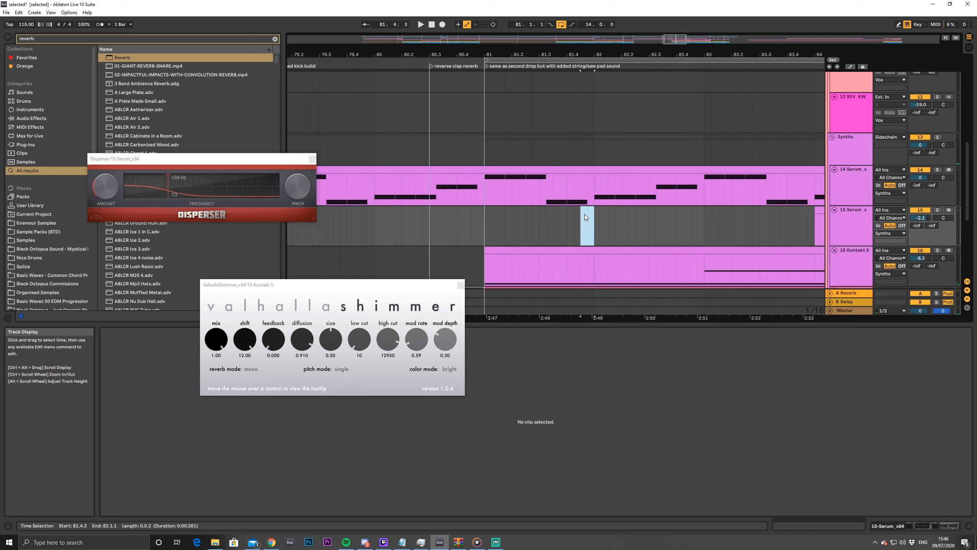
key(ctrl+shift+m)
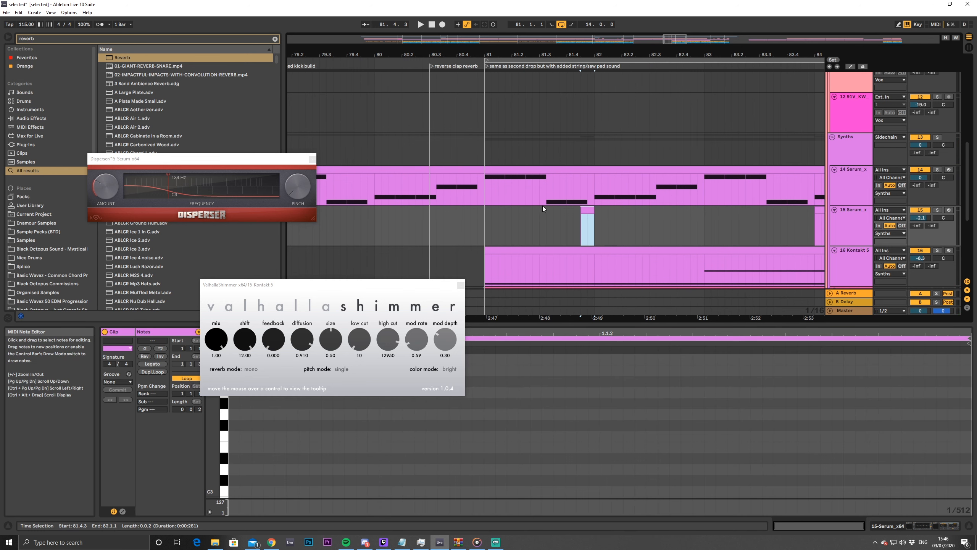
Add one note spanning the whole short clip before bar 82 and audition it from just before bar 81
double_click(236, 435)
drag(239, 437, 966, 418)
key(space)
click(548, 229)
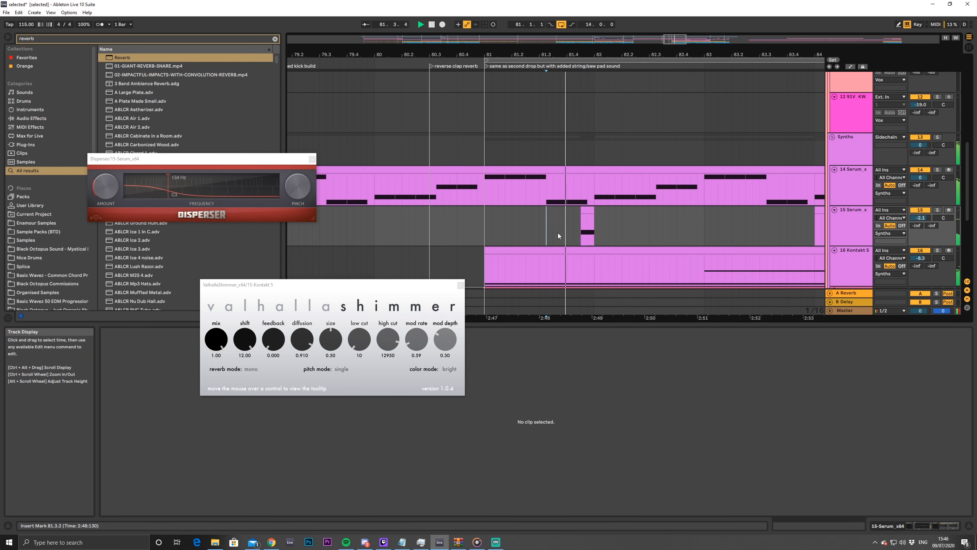
click(479, 230)
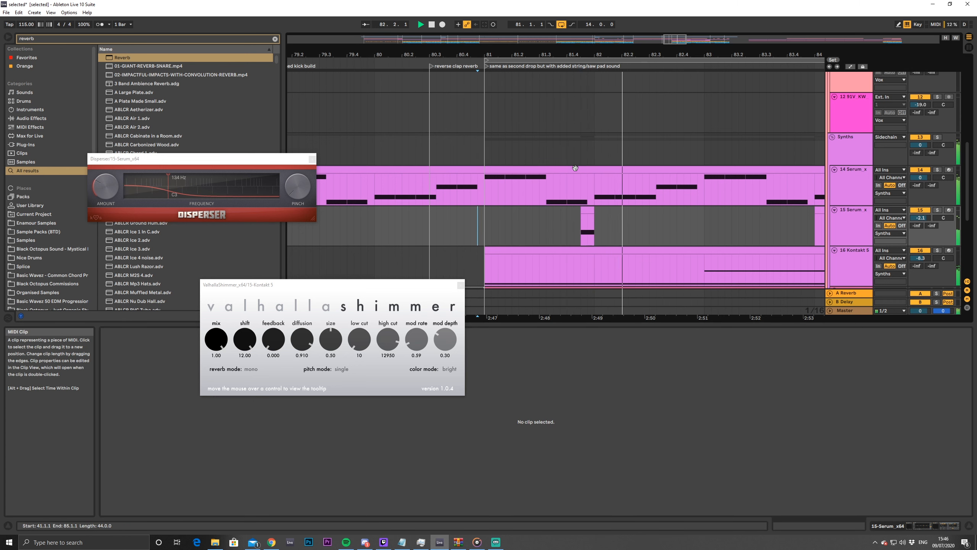
Reduce the first two G3 notes in the bar 84 clip to one running from 1.3.4 to 1.4.1, and replay from bar 81
drag(654, 54, 549, 38)
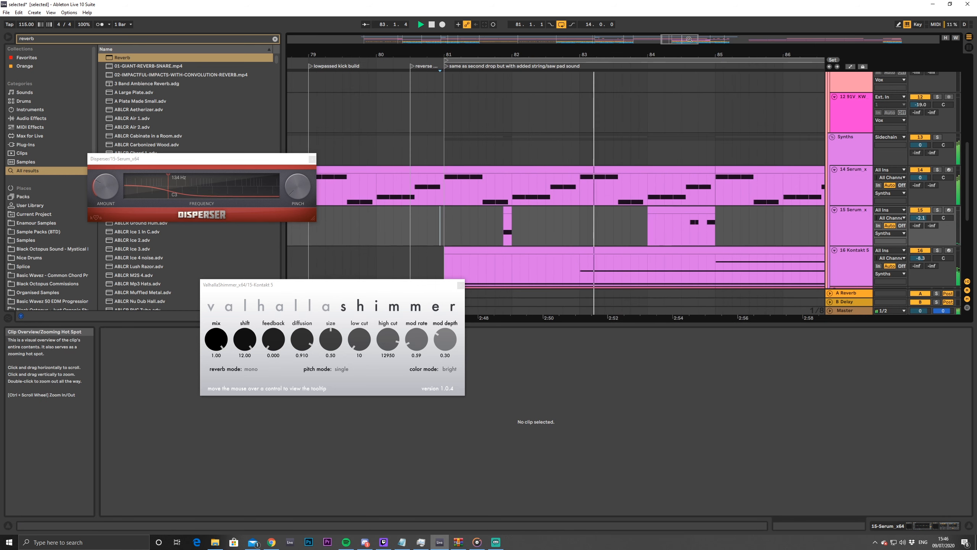
click(700, 221)
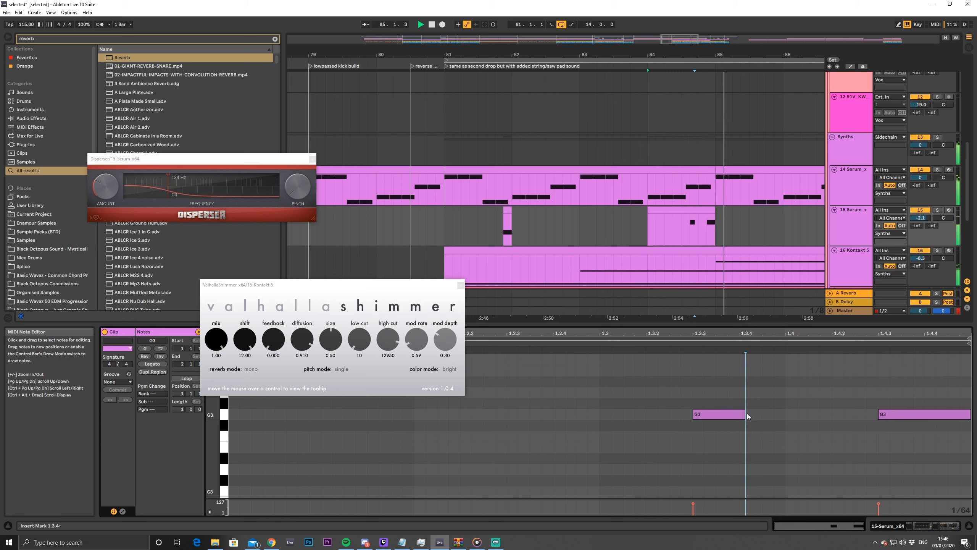
click(729, 416)
drag(732, 415, 778, 412)
key(space)
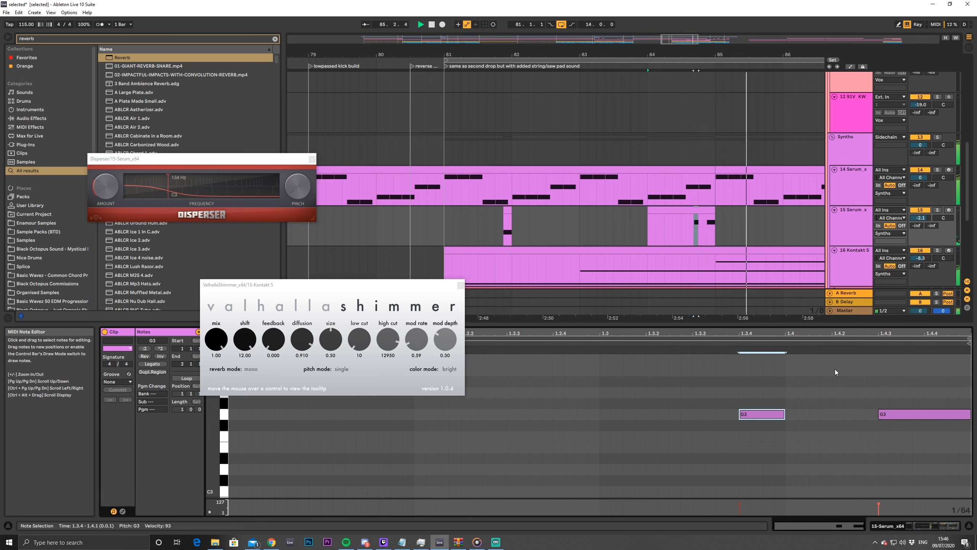
click(451, 233)
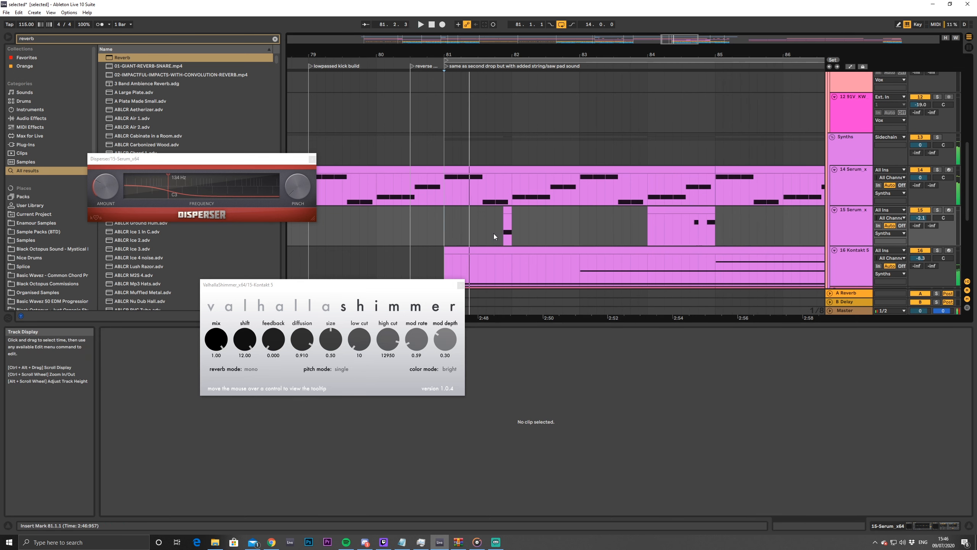
Find Erosion in the browser and add it after the Reverb on the 15 Serum track
click(850, 231)
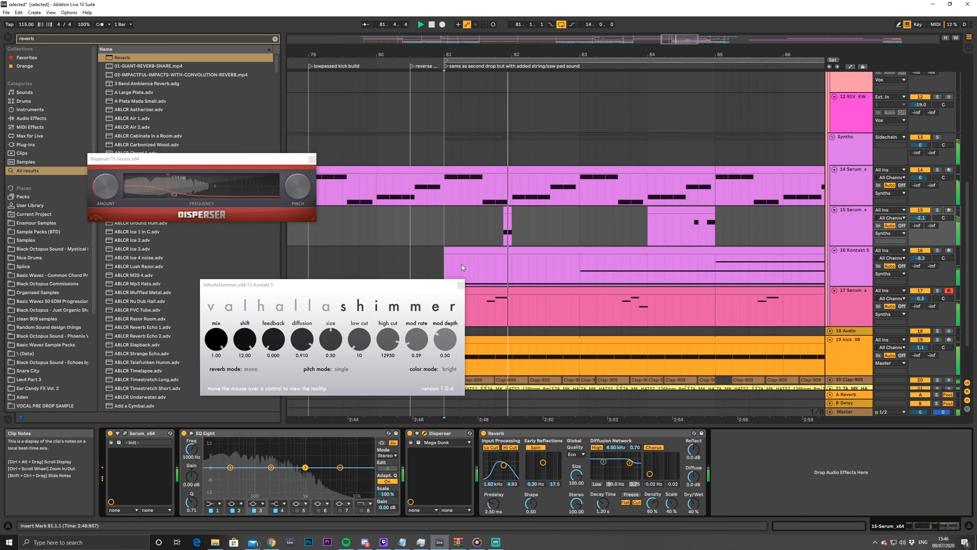
click(274, 39)
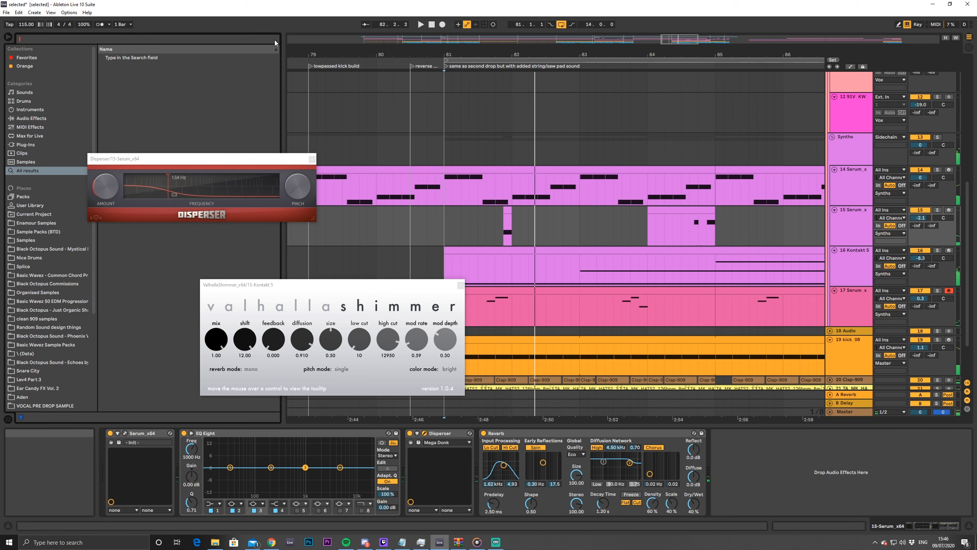
text(eros)
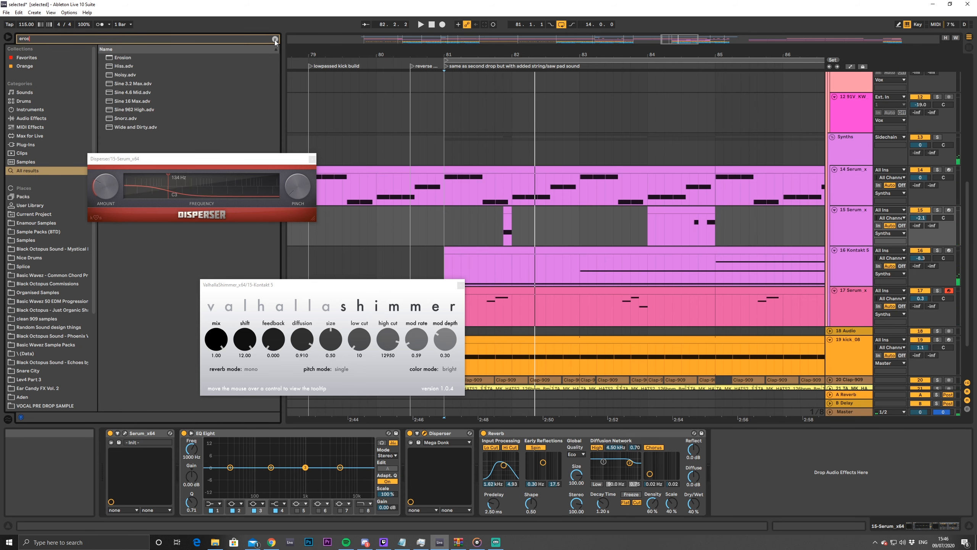
double_click(142, 57)
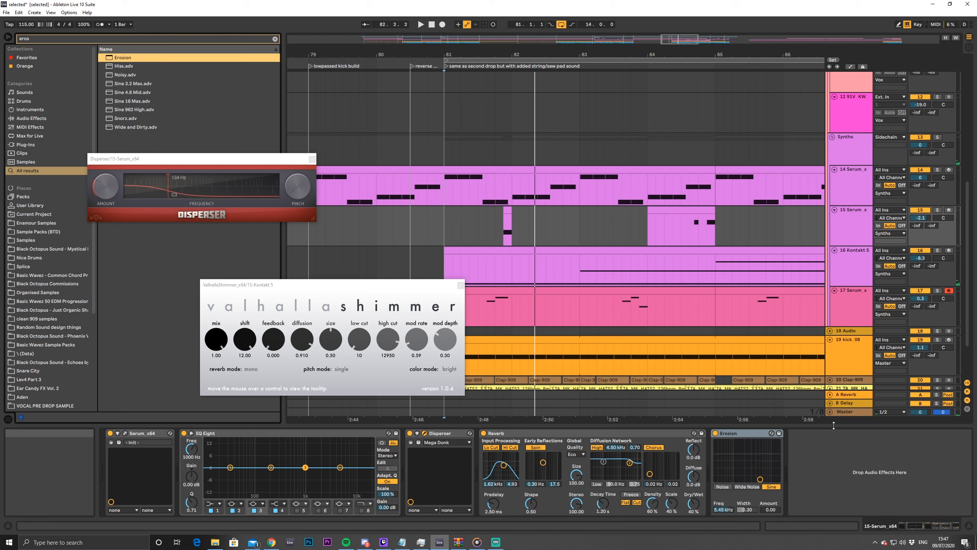
Set Erosion to Wide Noise with frequency 5.86 kHz and amount 77.4 while auditioning the short stab before bar 82
click(742, 486)
key(space)
drag(760, 479, 763, 472)
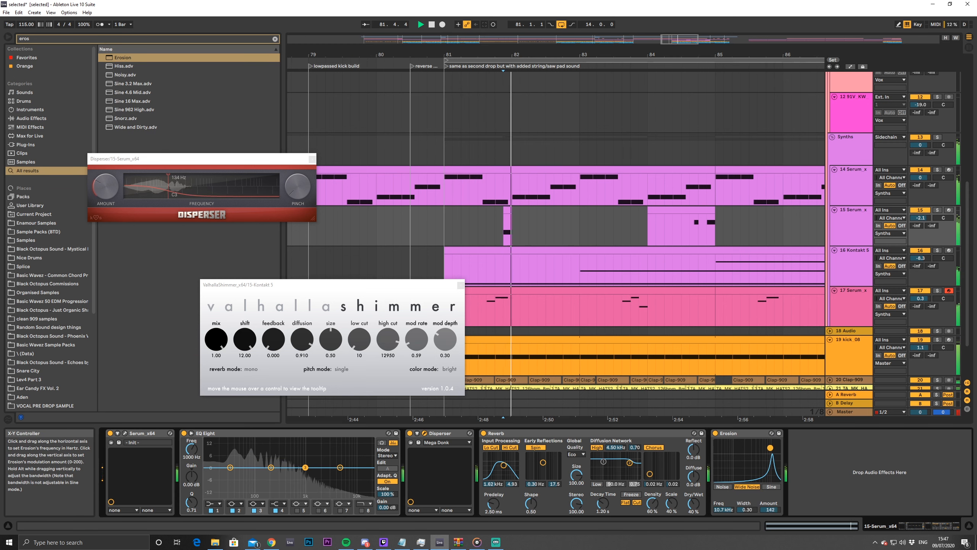
drag(769, 456, 762, 456)
key(space)
key(space)
key(space)
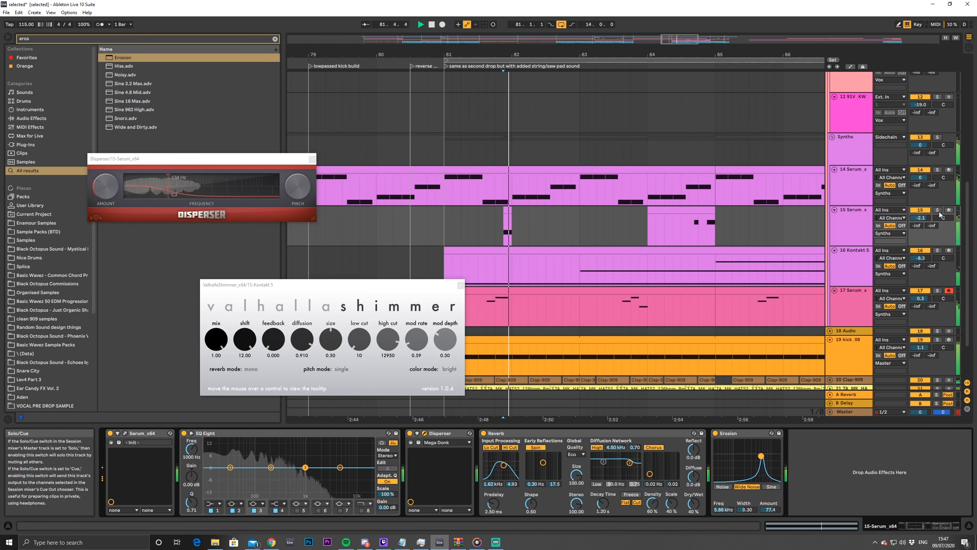
Solo the 15 Serum track while setting Erosion to 11.8 kHz with amount 65.7, and unsolo the track
click(937, 210)
key(space)
key(space)
key(space)
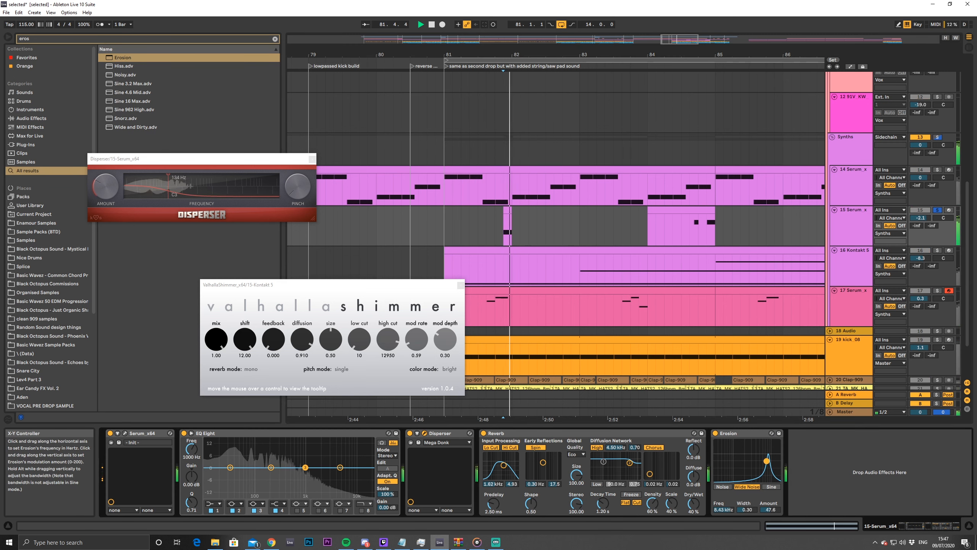
drag(759, 474, 771, 458)
key(space)
key(space)
key(space)
key(space)
key(space)
key(space)
key(space)
click(937, 211)
Audition the short stab before bar 82 in the full mix from 81.2.1
key(space)
key(space)
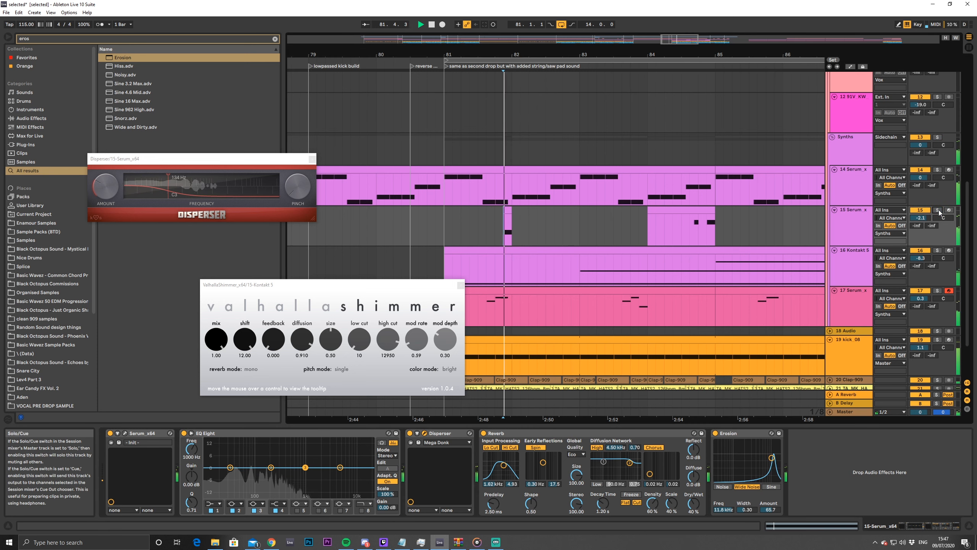
key(space)
key(space)
click(461, 229)
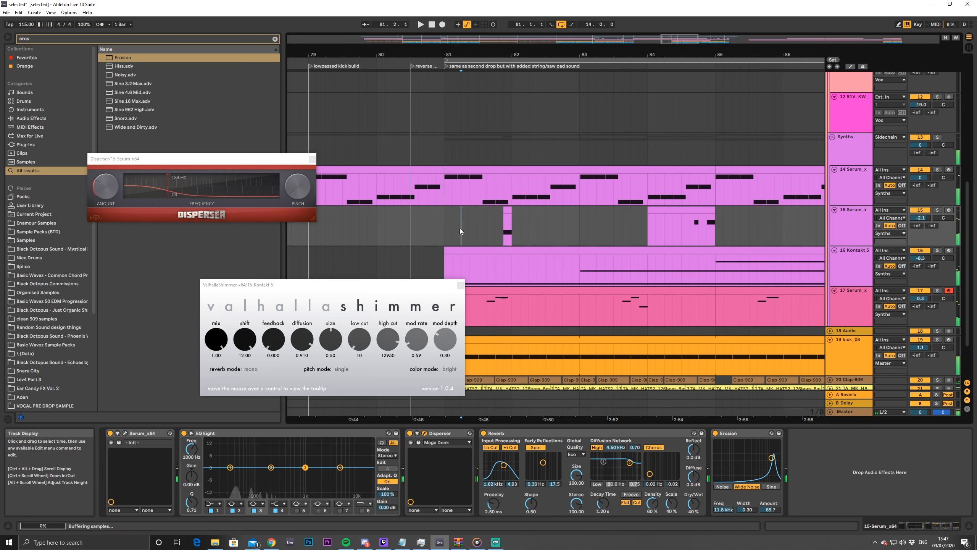
key(space)
key(space)
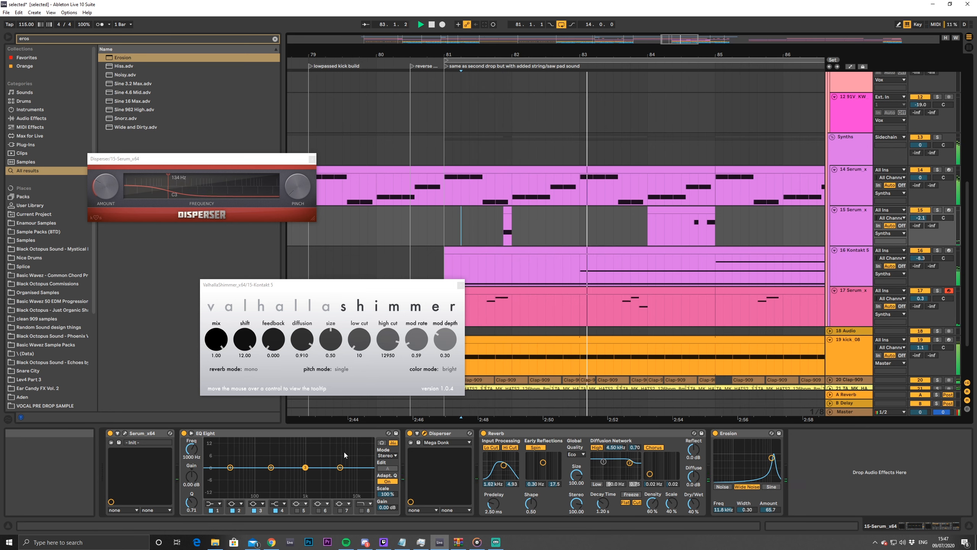
Copy the EQ Eight on the 15 Serum track, paste it after Erosion, and replay the drop
click(350, 434)
key(ctrl+c)
click(815, 462)
key(ctrl+v)
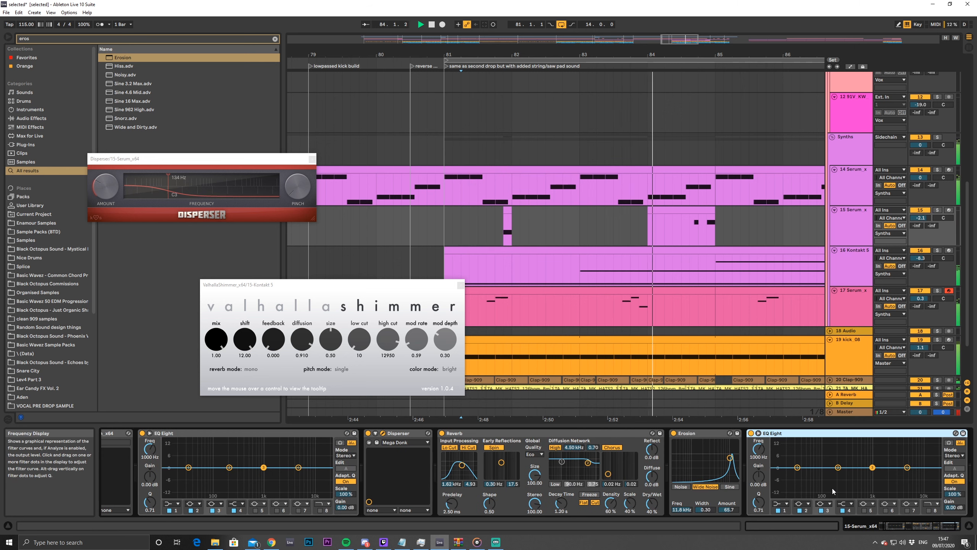
key(space)
key(space)
Make band 1 of the new EQ Eight a low cut at 72.6 Hz
drag(838, 468, 822, 475)
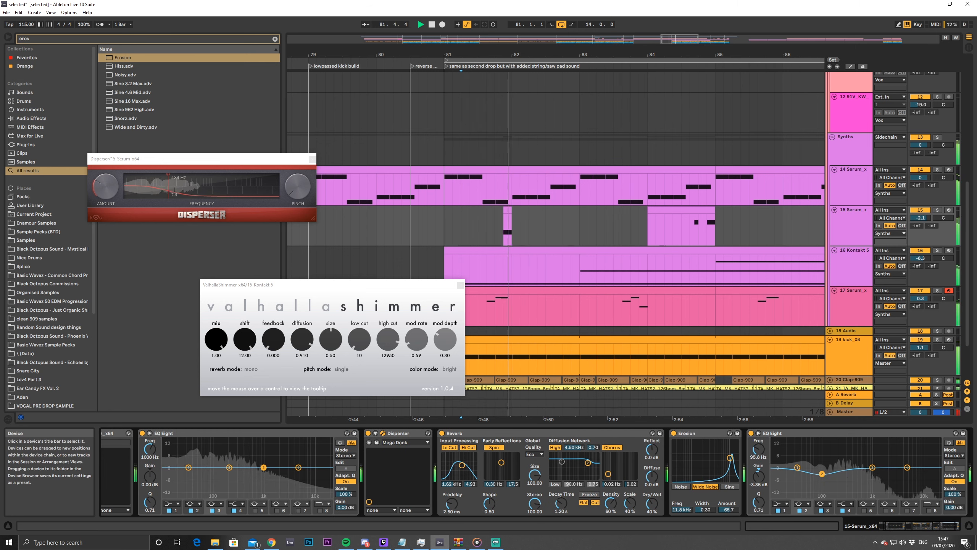
click(781, 504)
click(778, 457)
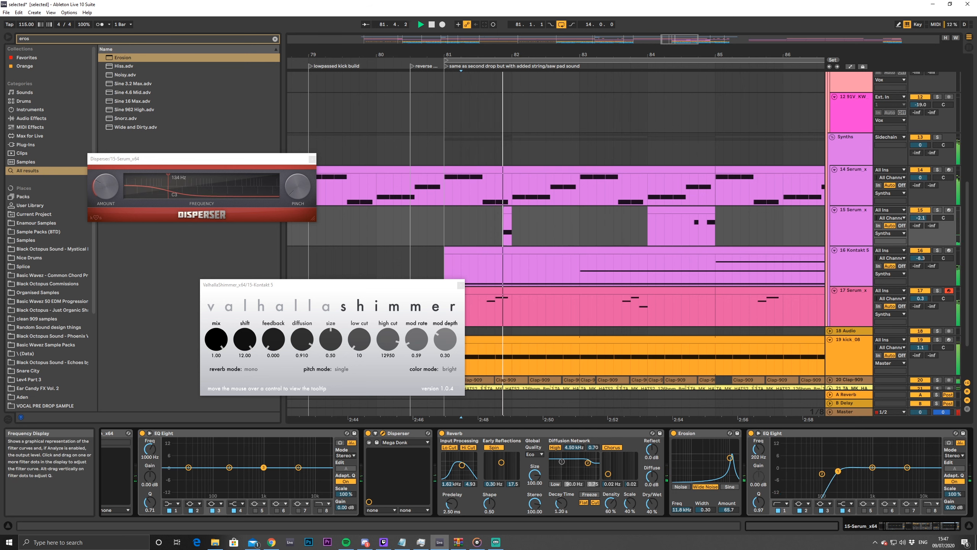
drag(838, 470, 817, 473)
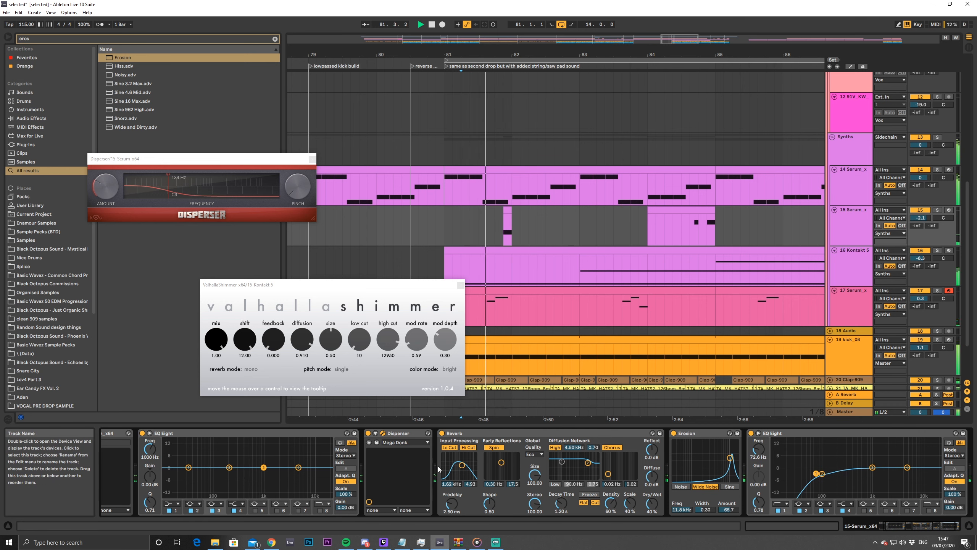
Raise the 15 Serum track's volume to -0.6 dB
click(487, 436)
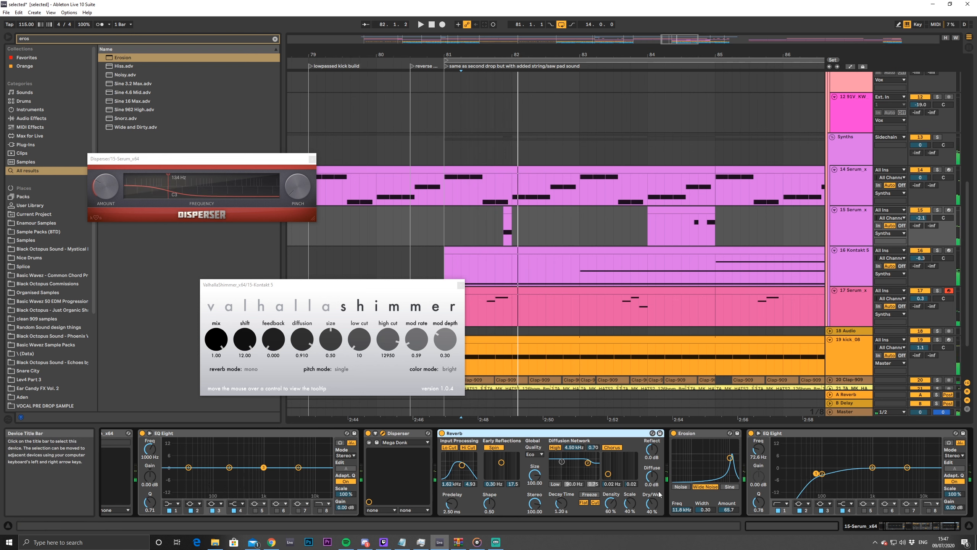
key(space)
mouse_move(920, 218)
mouse_down()
mouse_move(921, 192)
mouse_move(920, 203)
mouse_up()
Duplicate the 15 Serum track's bars 81 to 84 so the pattern repeats from bar 85
drag(680, 39, 692, 26)
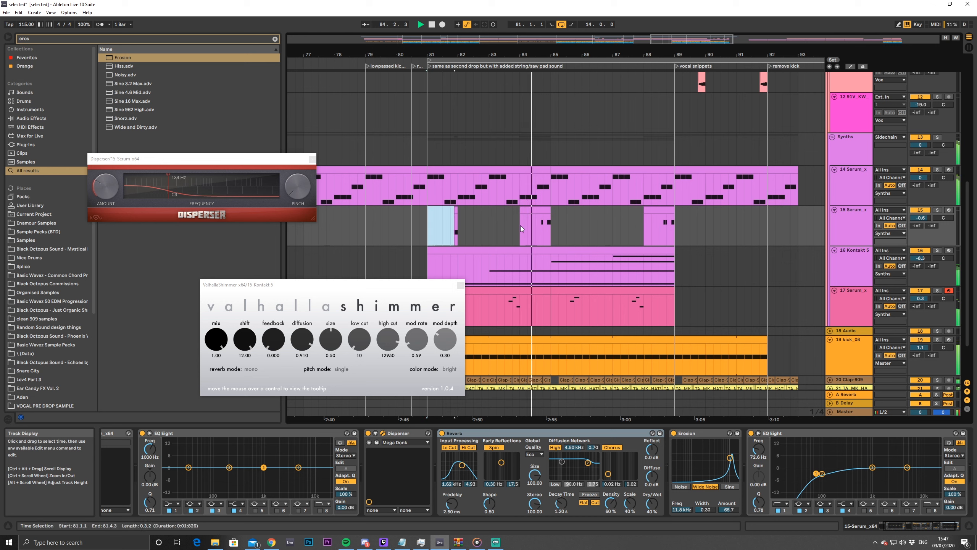
drag(521, 225, 554, 226)
key(ctrl+d)
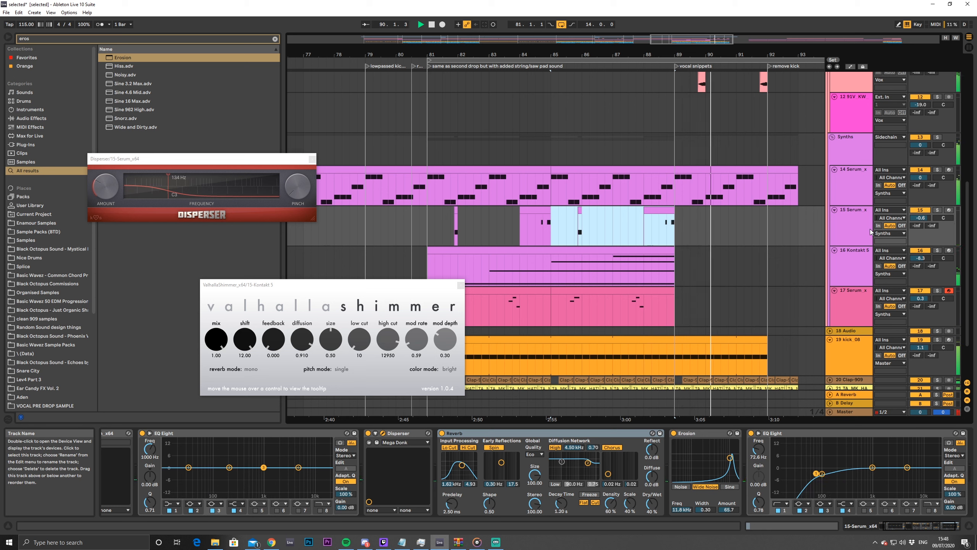
Enable a band 8 high cut on the 16 Kontakt track's EQ Eight at 22.0 kHz and show the automation lanes
click(624, 270)
key(space)
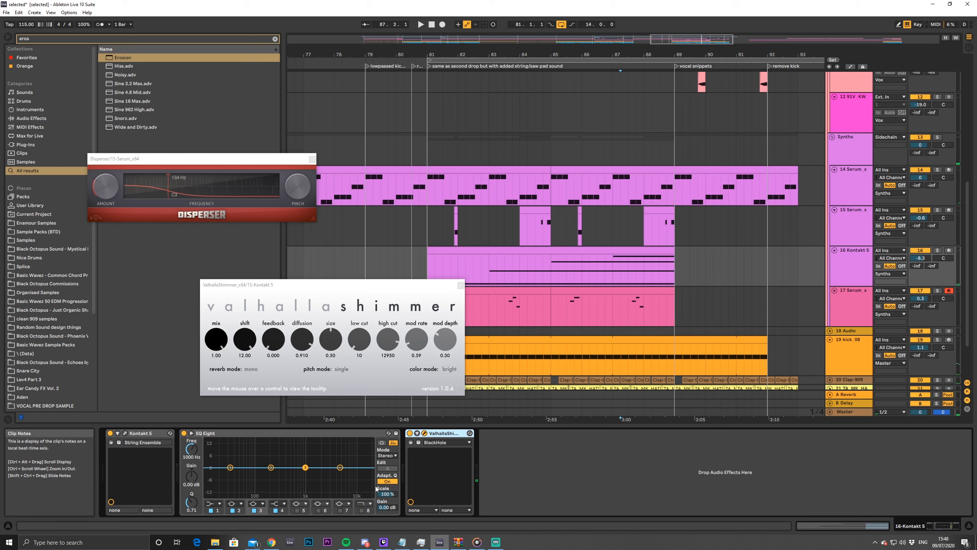
click(851, 66)
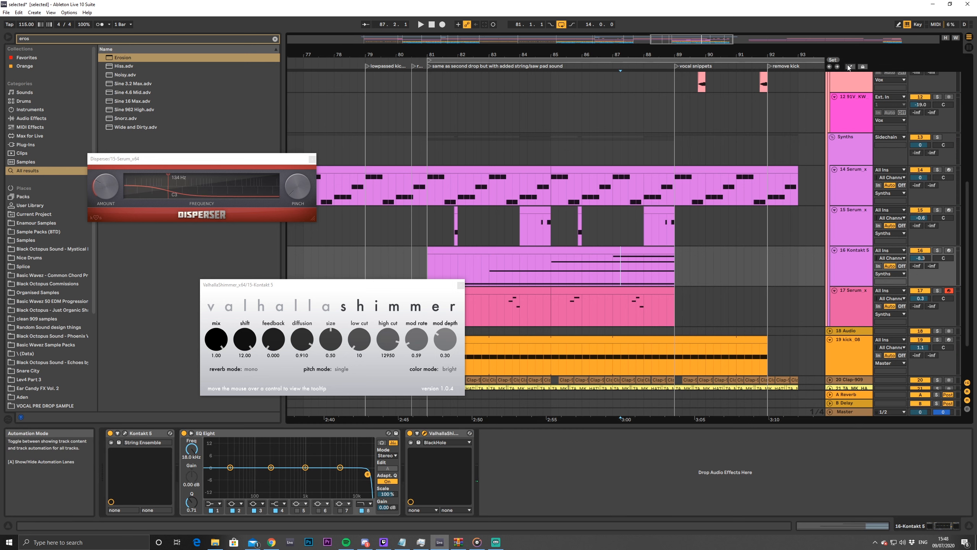
drag(367, 474, 372, 472)
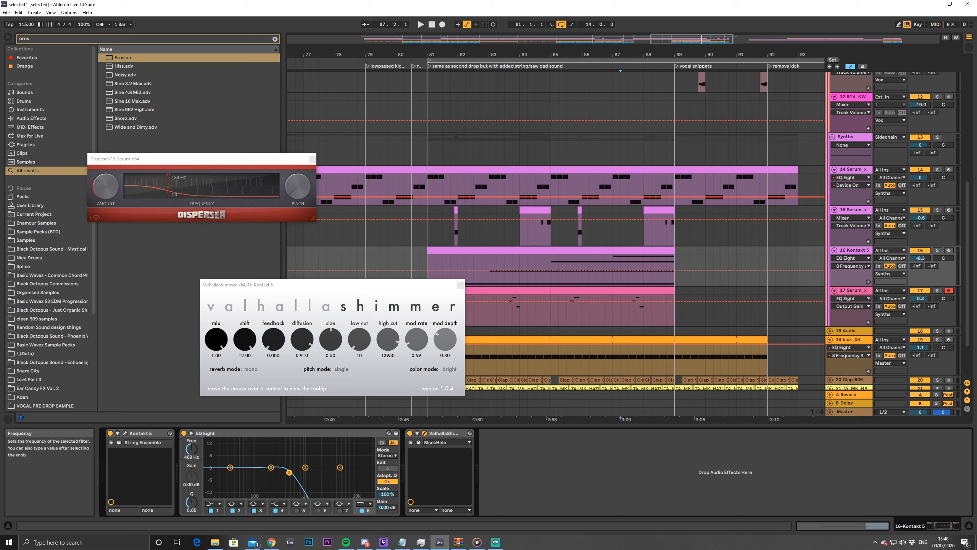
drag(372, 472, 325, 472)
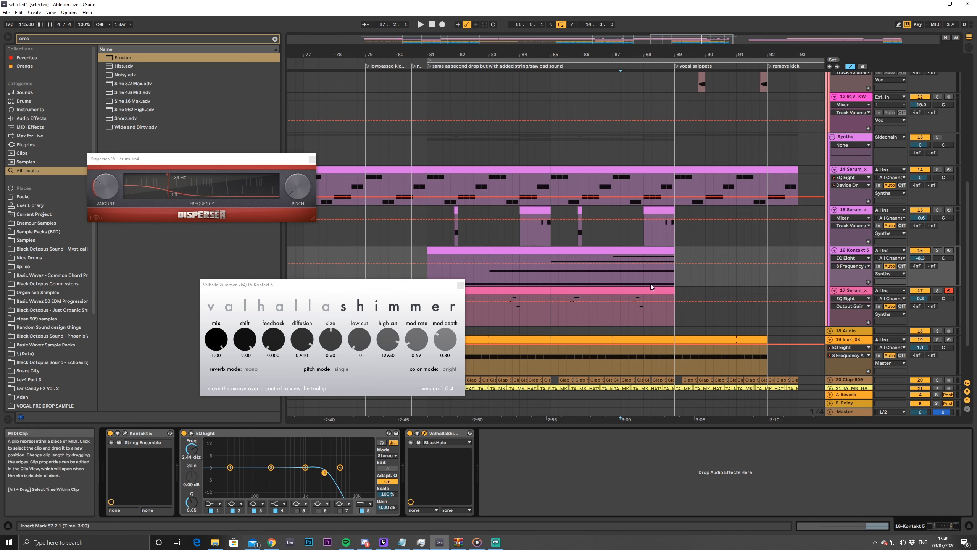
drag(193, 453, 193, 447)
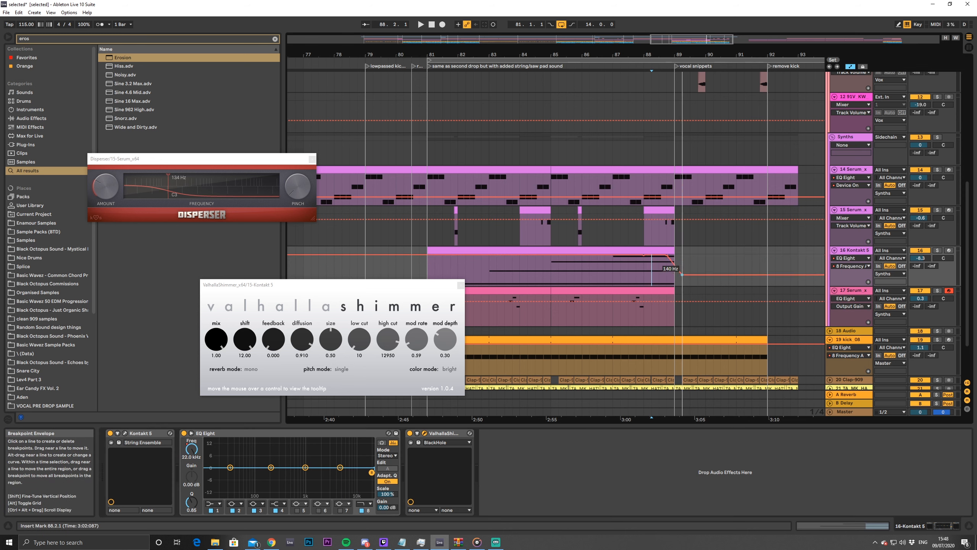
Automate the Kontakt track's band 8 frequency down from bar 89 to 10.0 Hz at bar 92, and audition from 87.2.1
drag(682, 275, 776, 284)
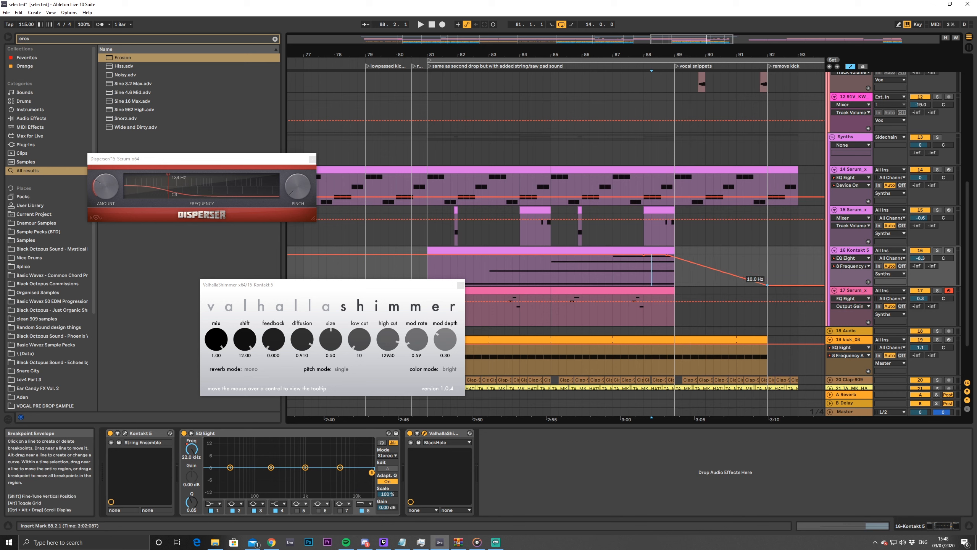
click(621, 277)
key(space)
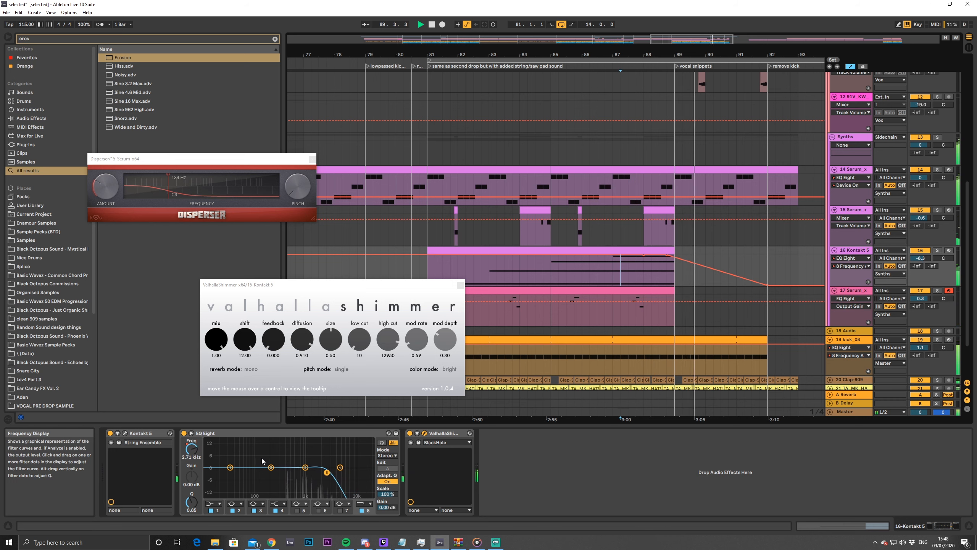
Curve the frequency ramp after bar 89 so it falls steeply first, and replay from 88.3.1
drag(678, 259, 680, 272)
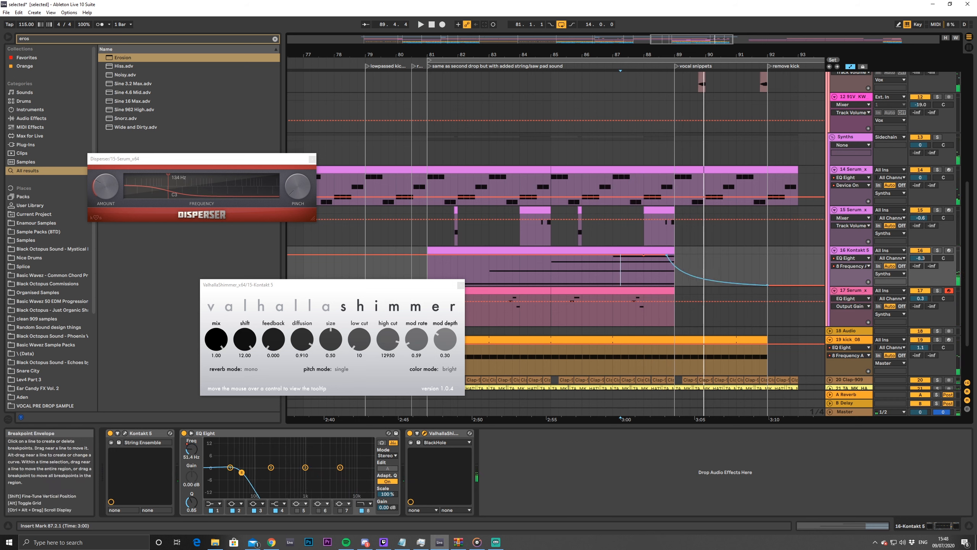
key(space)
click(659, 271)
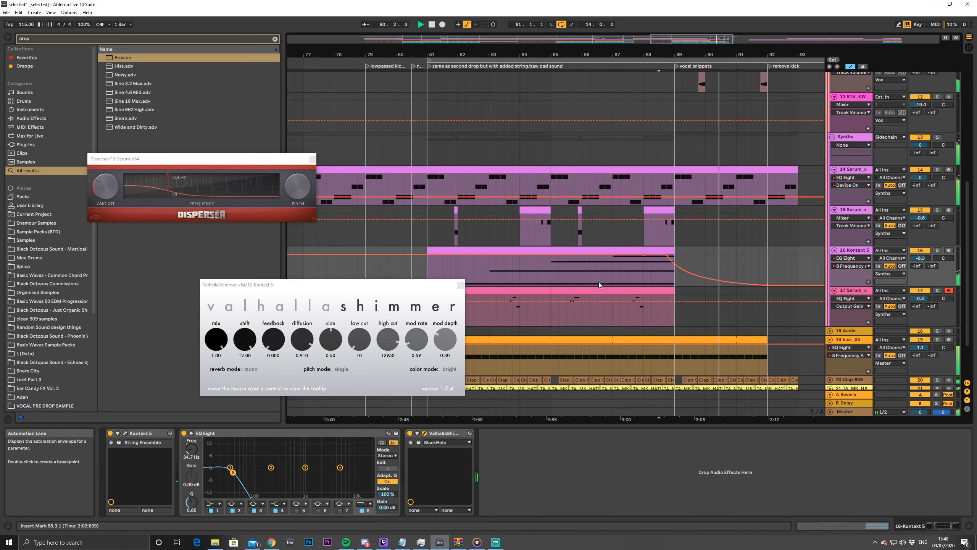
Close the ValhallaShimmer window and open the Serum window of the 15 Serum track
click(460, 284)
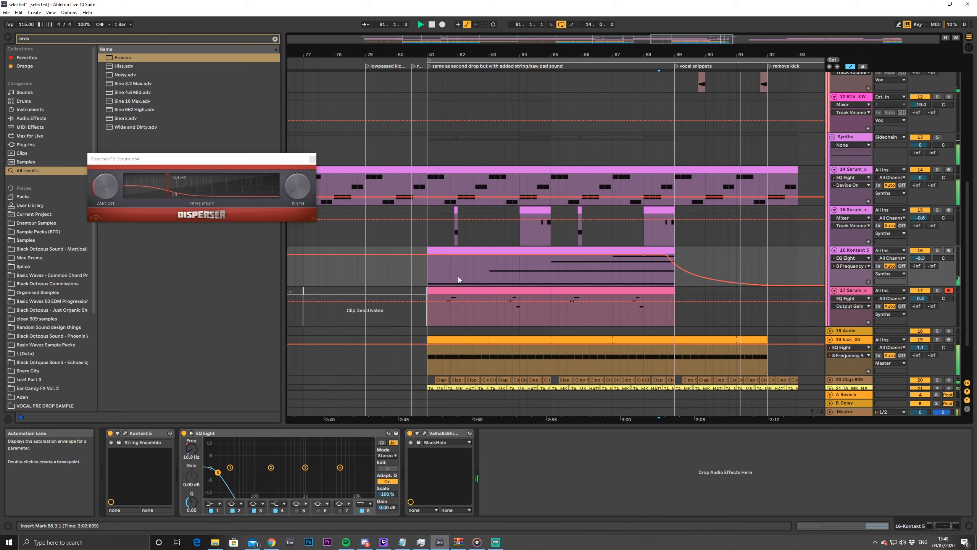
click(429, 230)
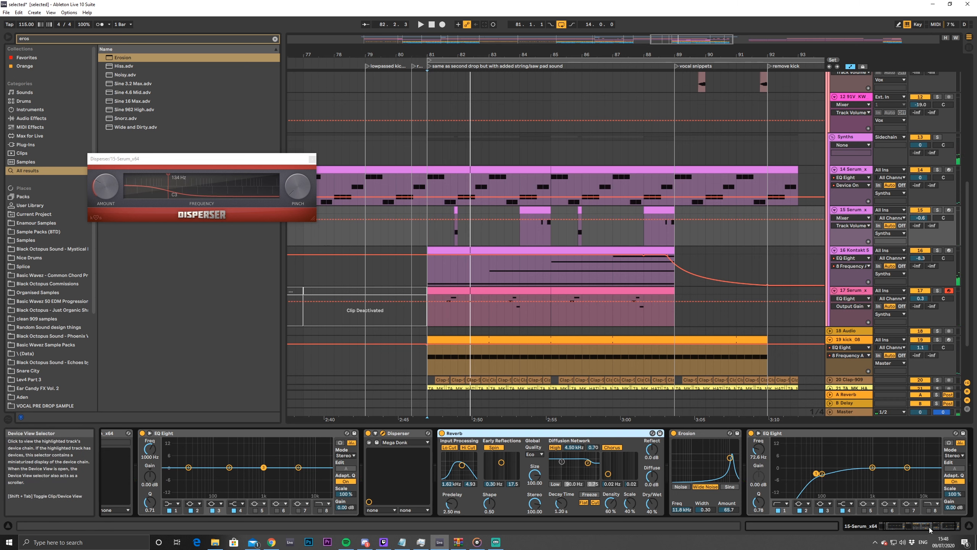
scroll(304, 480, up, 2)
click(124, 433)
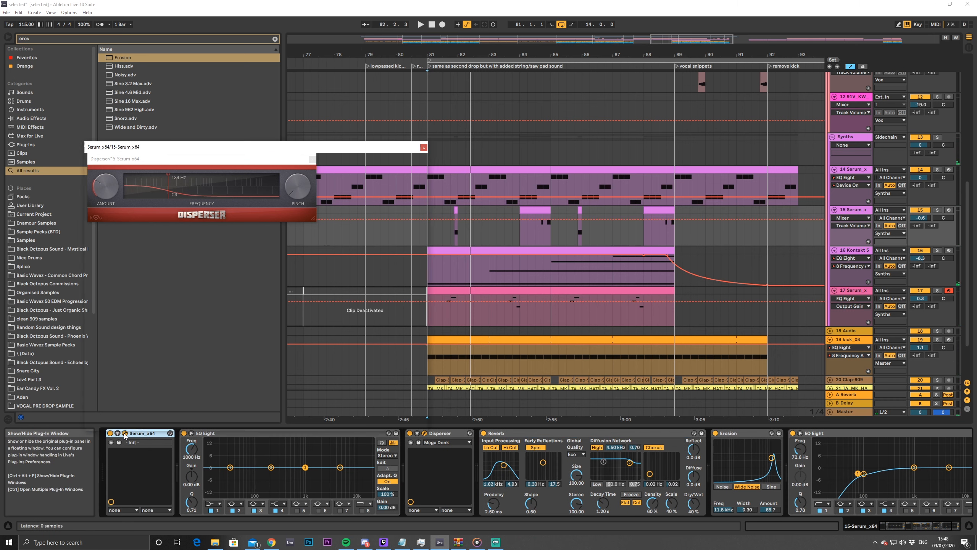
Switch off Osc A in Serum and adjust Osc B's octave while auditioning from bar 81
click(150, 185)
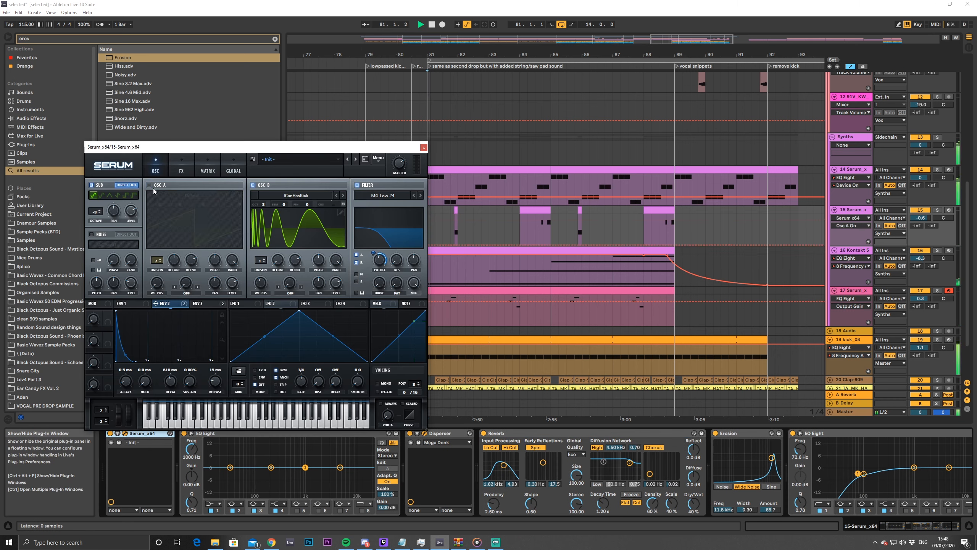
click(264, 207)
click(261, 260)
key(space)
key(space)
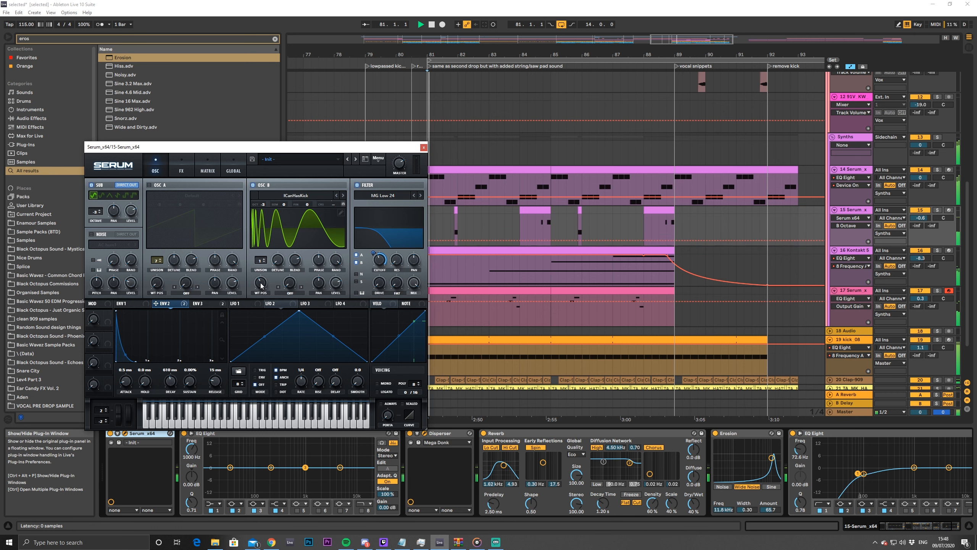
Compare Serum with only Osc A playing, switch Osc B back on, and adjust its wavetable position
click(253, 185)
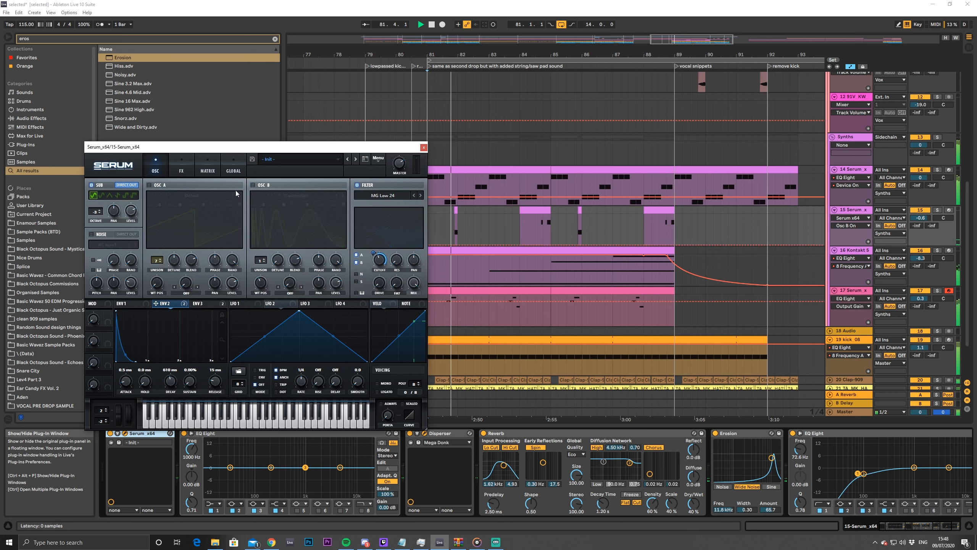
click(149, 185)
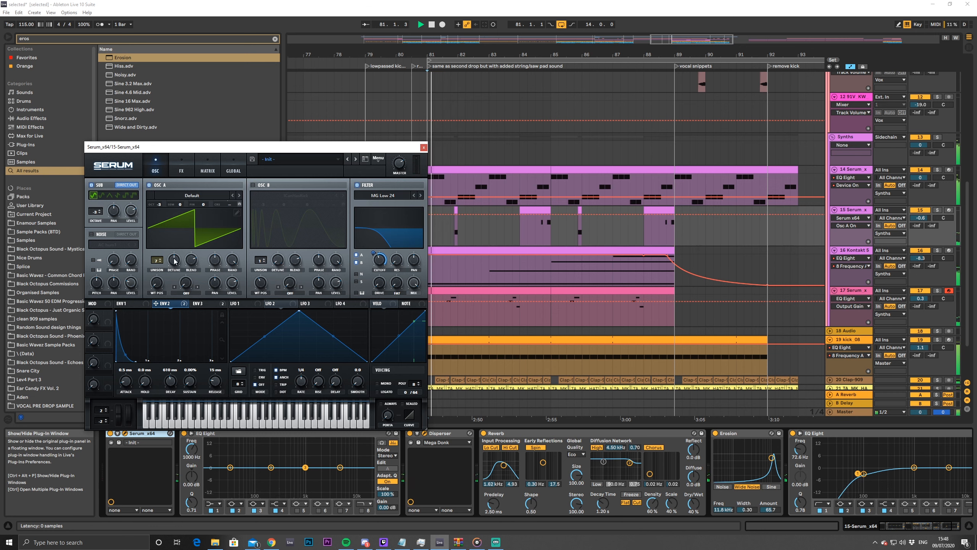
drag(174, 262, 175, 276)
click(261, 261)
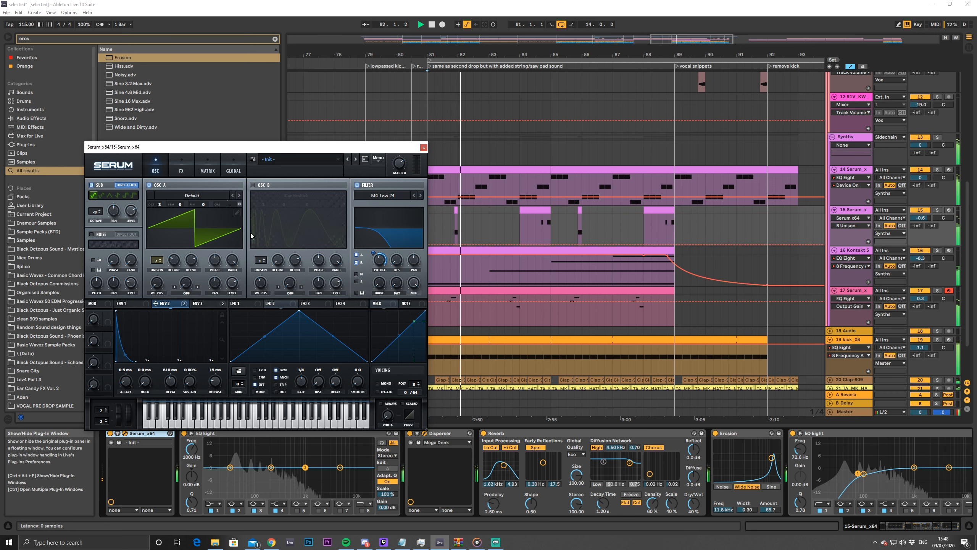
click(253, 186)
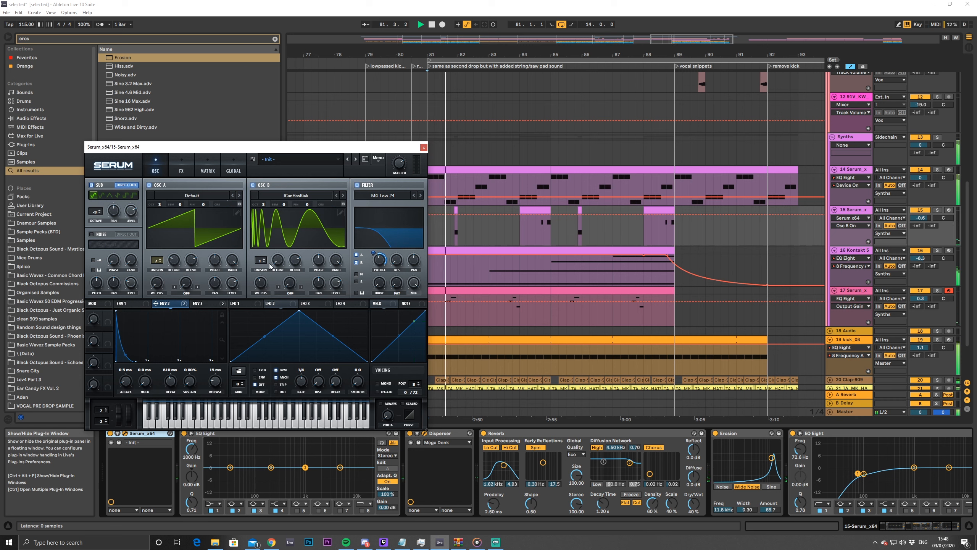
drag(261, 285, 261, 280)
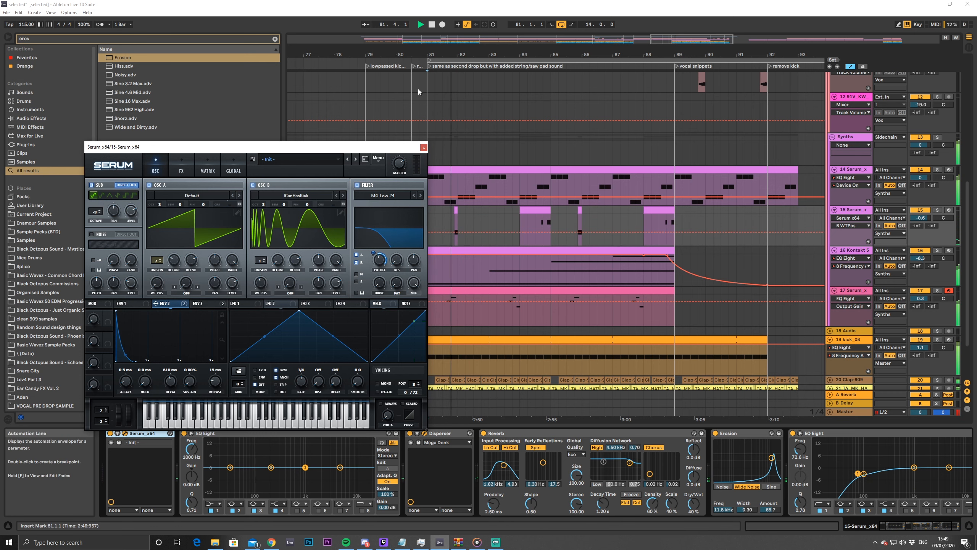
Close the Serum and Disperser windows and stop playback
click(424, 147)
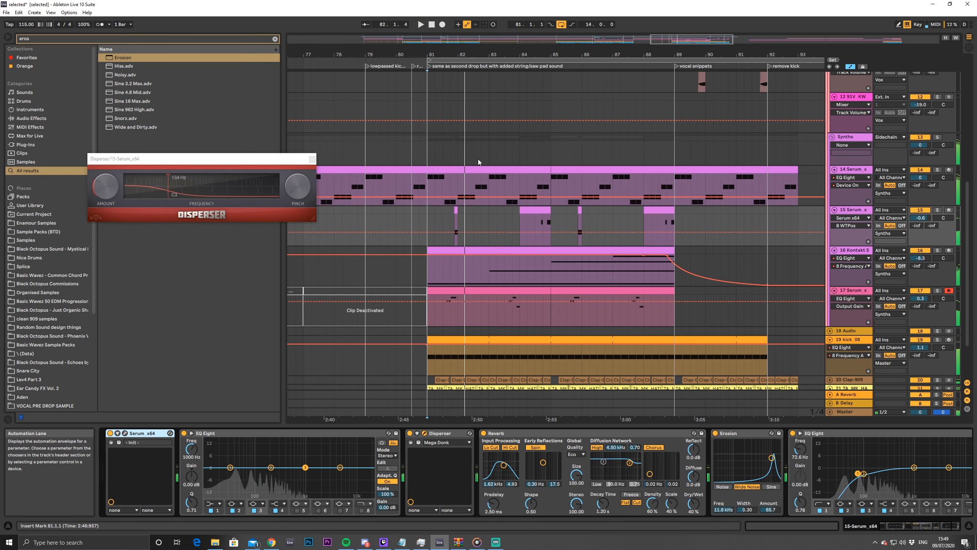
click(312, 159)
key(space)
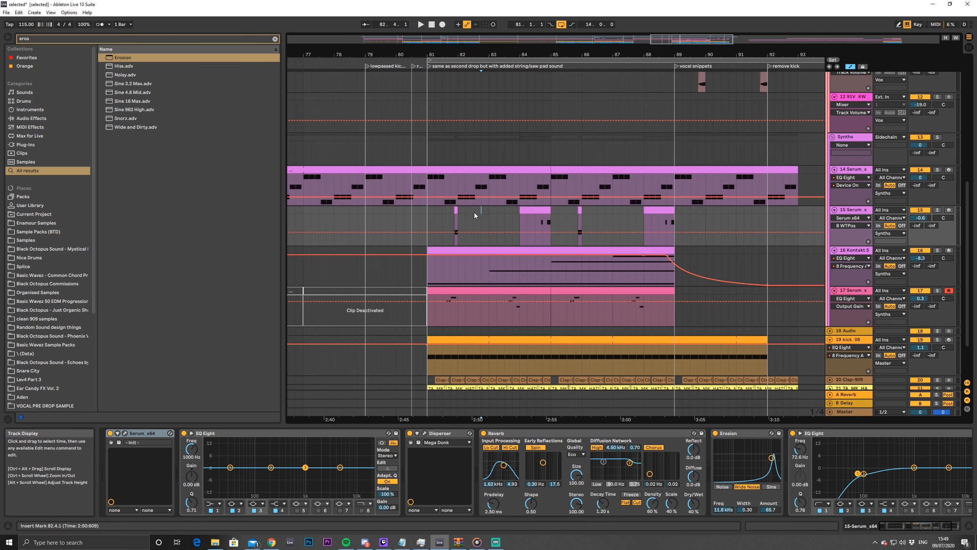
Insert an empty half-bar MIDI clip at 82.3.1 on the 15 Serum track, move it to 86.3.1, and open it
drag(473, 212, 486, 210)
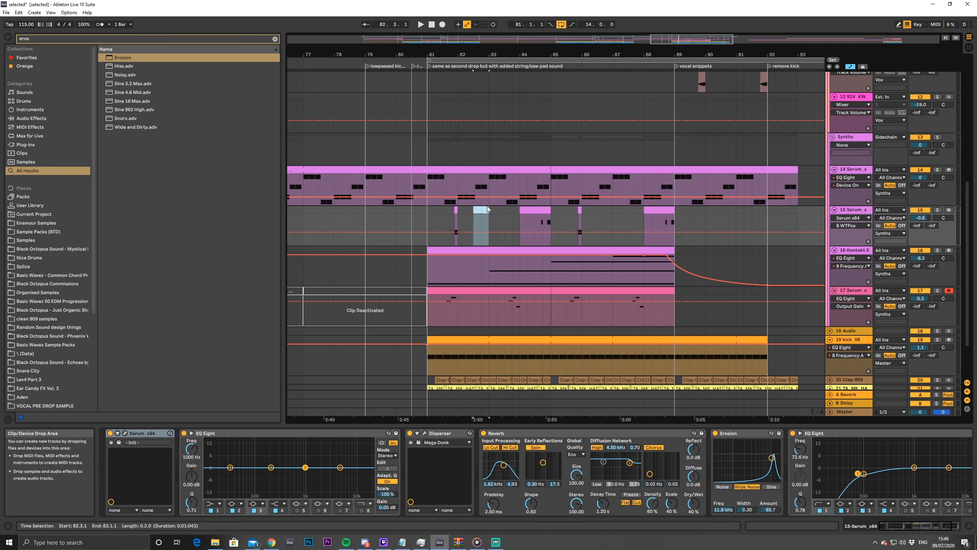
key(ctrl+shift+m)
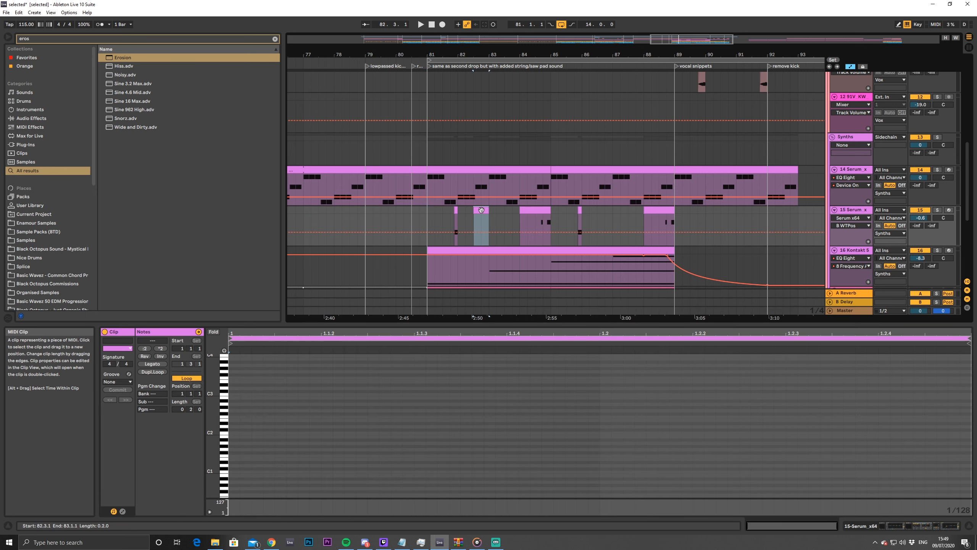
drag(485, 213, 608, 211)
double_click(607, 211)
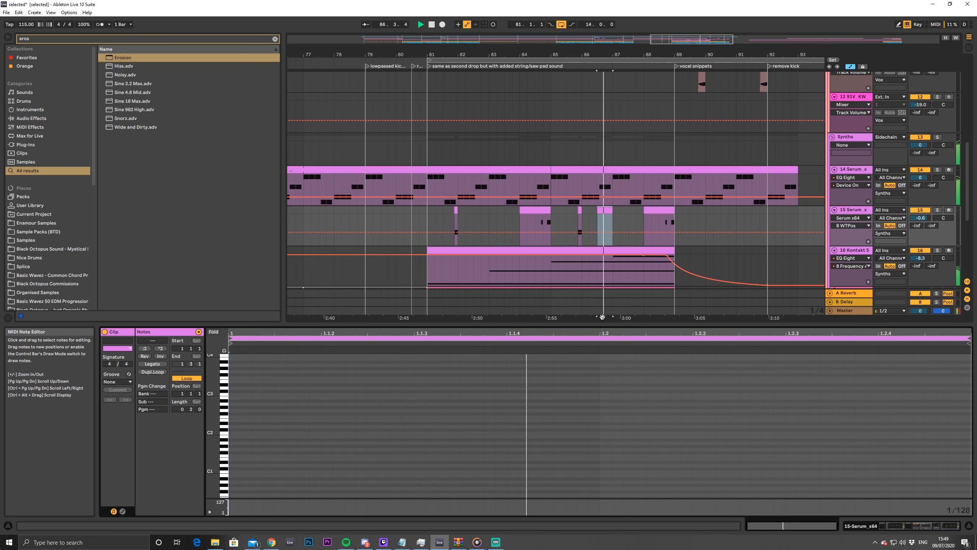
Try lowering the last note of the 14 Serum clip at bar 85 to F#2 and return it to G2
click(612, 169)
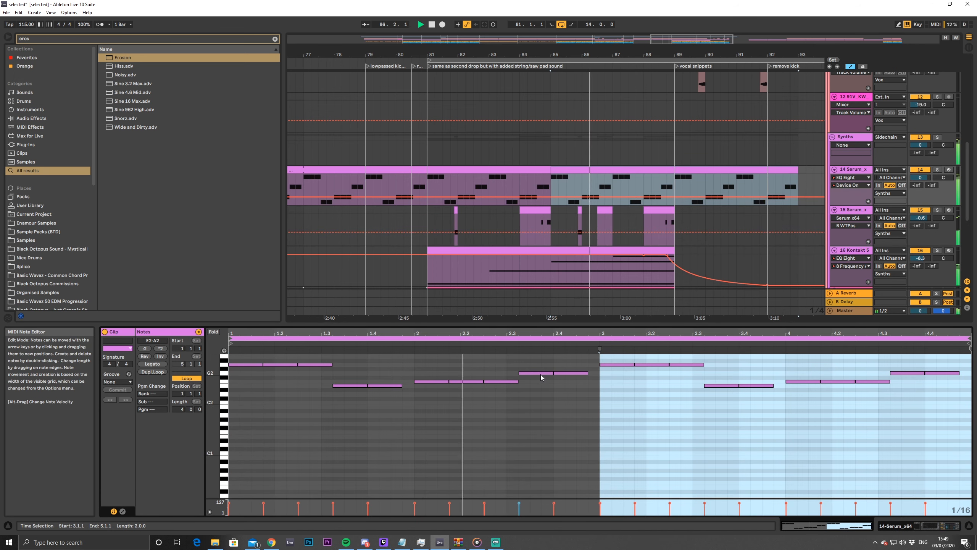
click(941, 376)
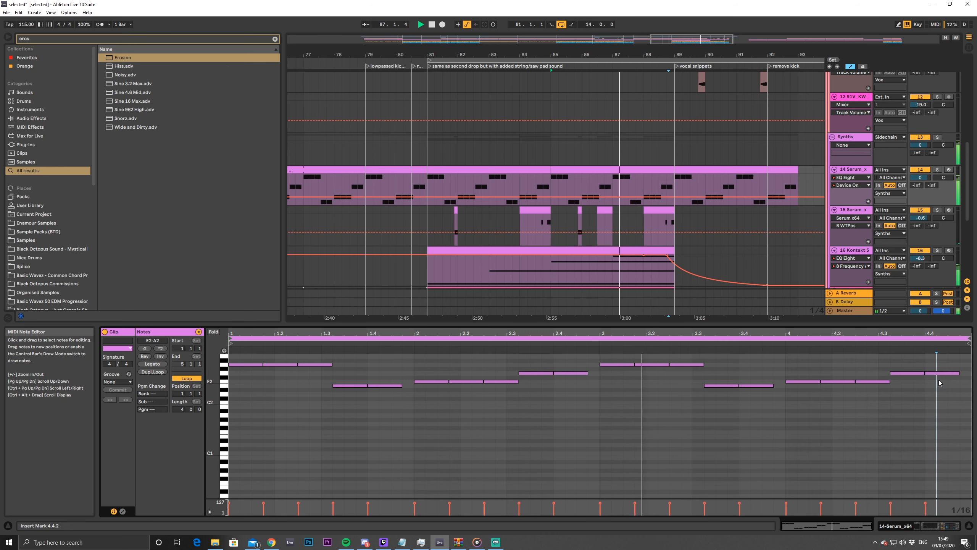
drag(943, 376, 943, 393)
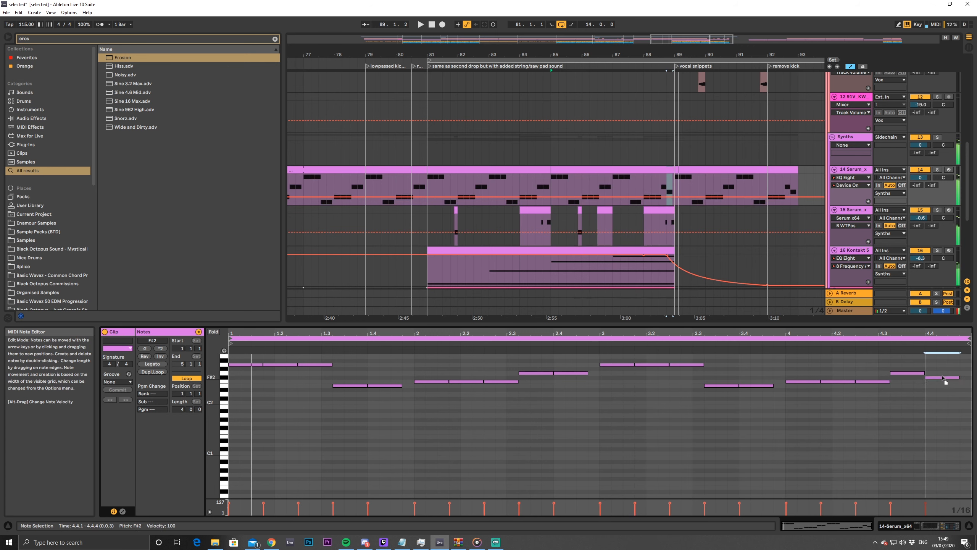
drag(943, 393, 943, 376)
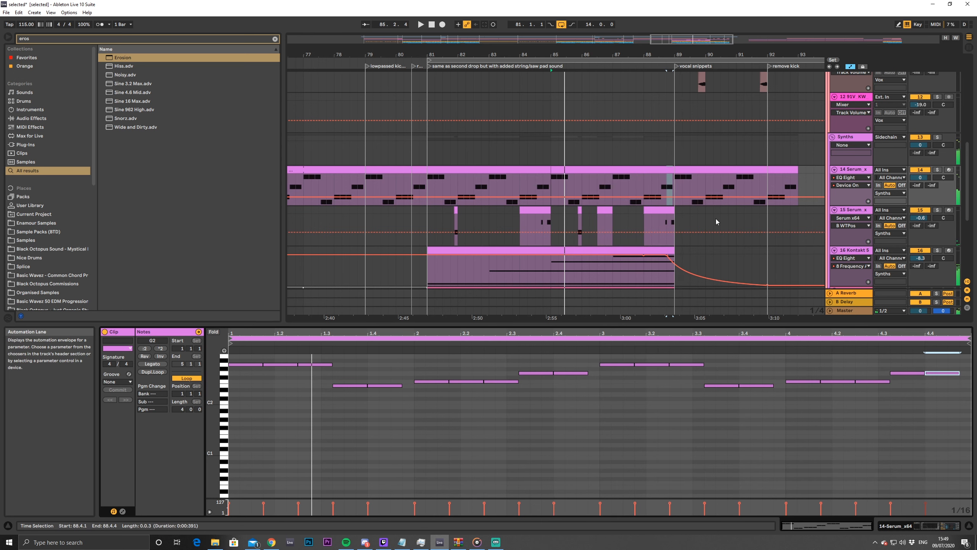
Listen to the end of the final drop past bar 89 and stop playback
drag(680, 39, 671, 57)
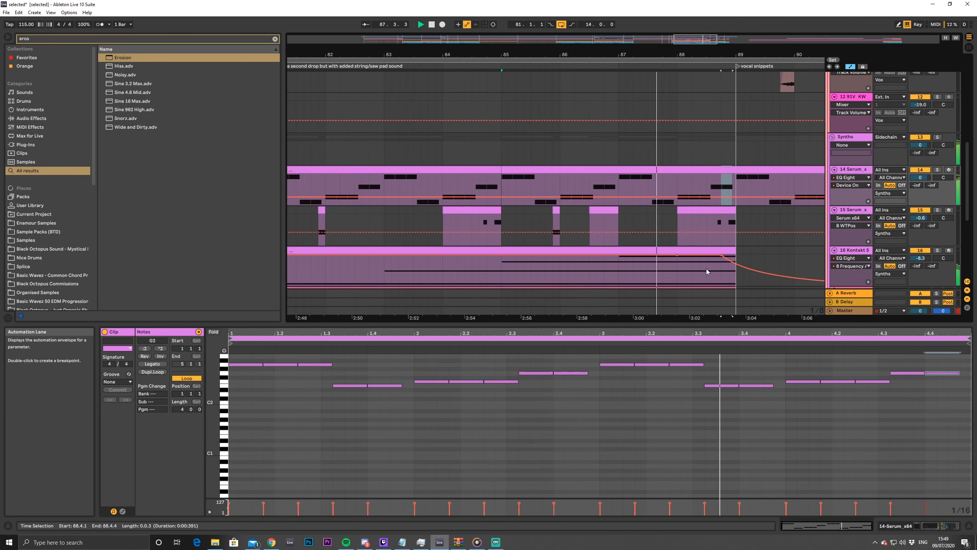
click(556, 232)
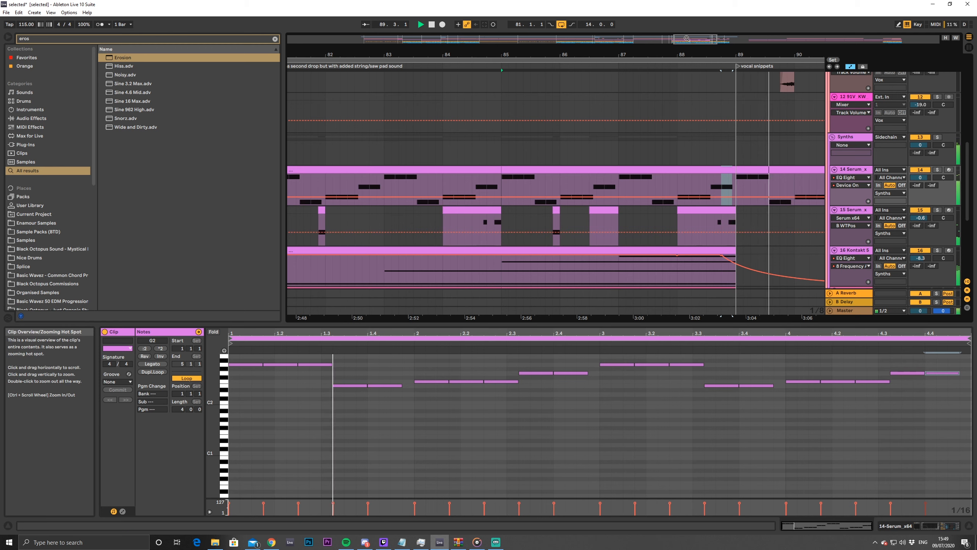
mouse_move(687, 40)
mouse_down()
mouse_move(625, 3)
mouse_move(646, 10)
mouse_move(624, 11)
mouse_move(650, 28)
mouse_move(589, 28)
mouse_move(695, 31)
mouse_up()
key(space)
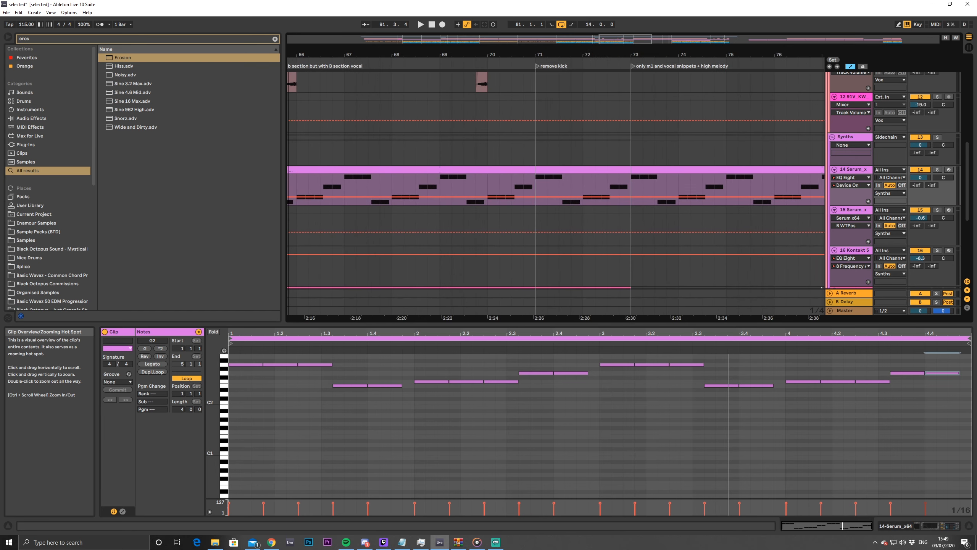
Copy the one-bar stab clip at bar 84 on the 15 Serum track to 34.1.1 on the same track
drag(626, 40, 605, 41)
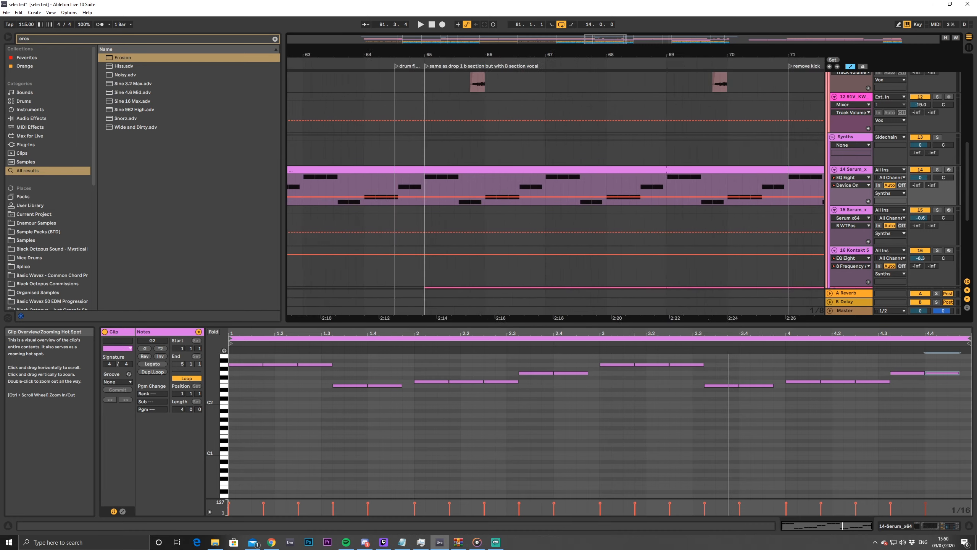
drag(522, 40, 412, 41)
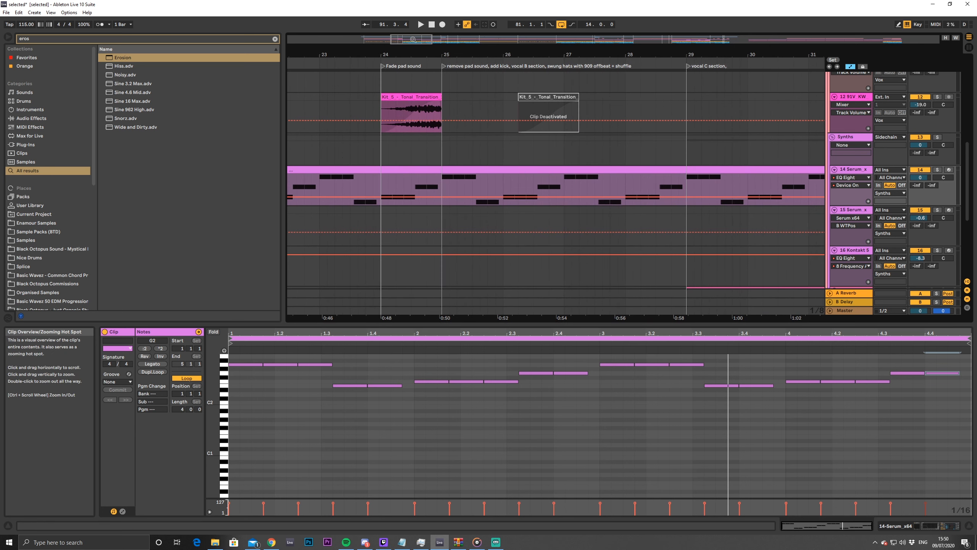
drag(505, 39, 547, 25)
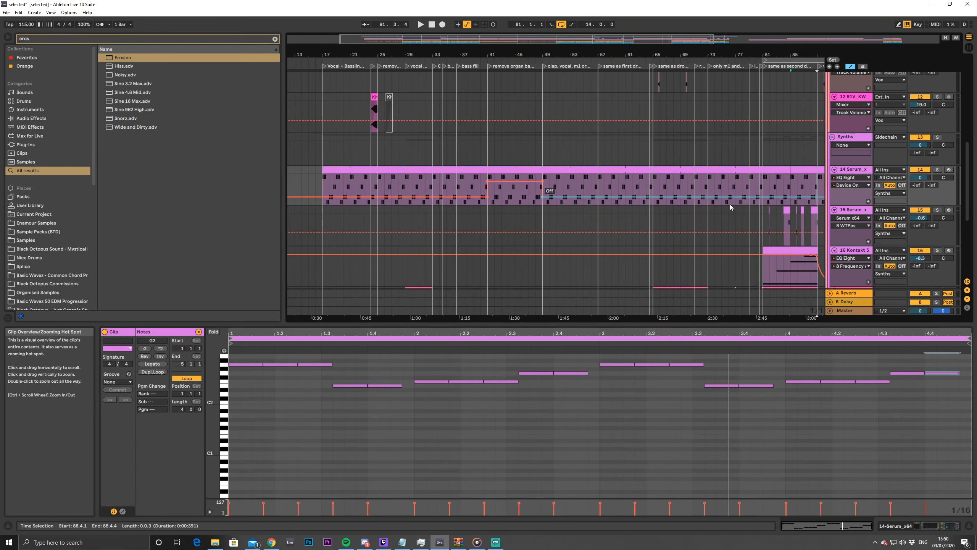
click(787, 211)
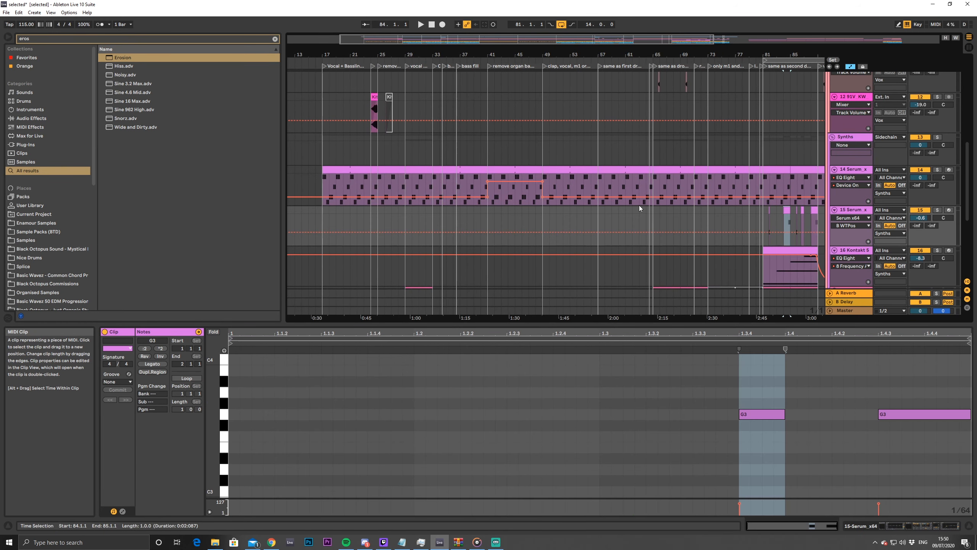
click(442, 208)
key(ctrl+v)
drag(478, 40, 448, 64)
drag(563, 211, 544, 211)
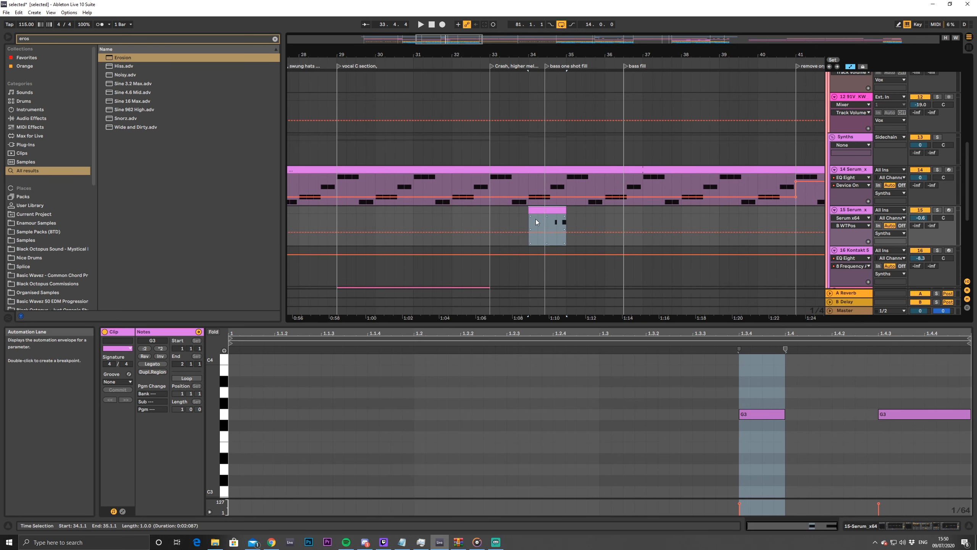
Audition the copied stab clip at bar 34, trim its start to 34.4.3 to keep only the last note, and replay from 33.3.1
click(532, 221)
key(space)
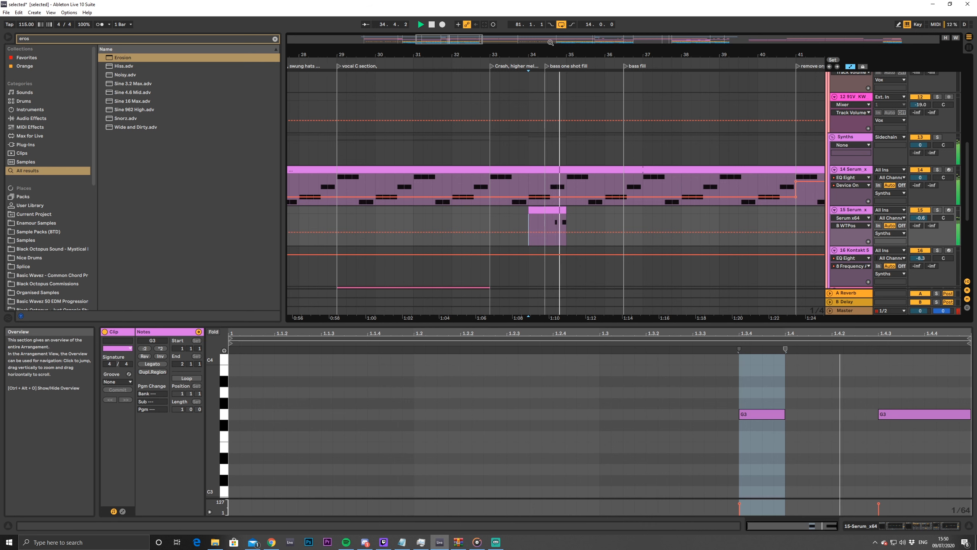
drag(543, 54, 474, 114)
key(space)
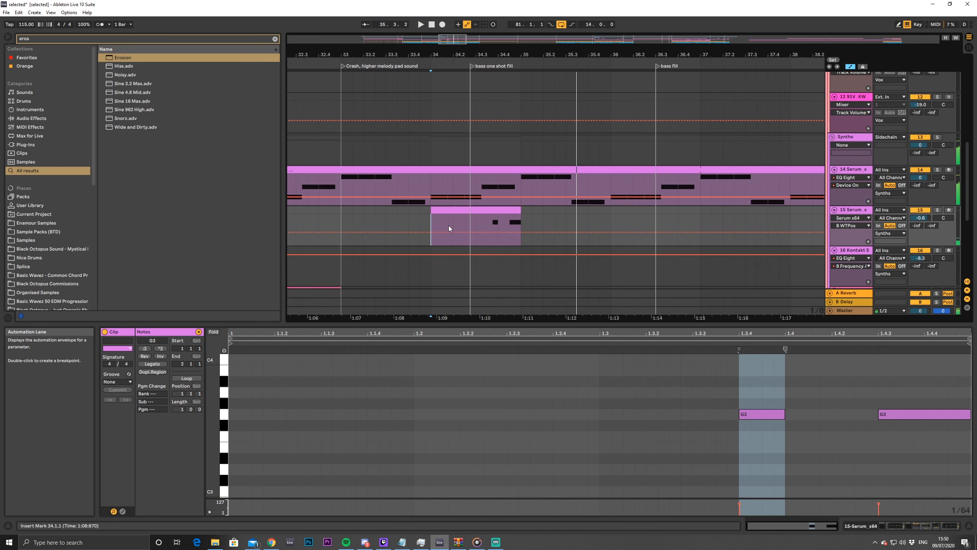
drag(432, 213, 510, 213)
key(space)
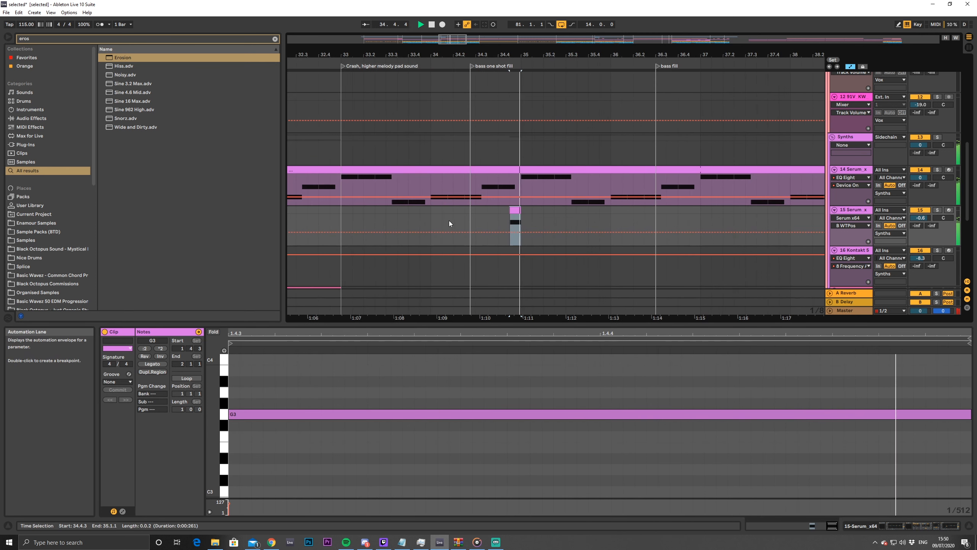
click(389, 223)
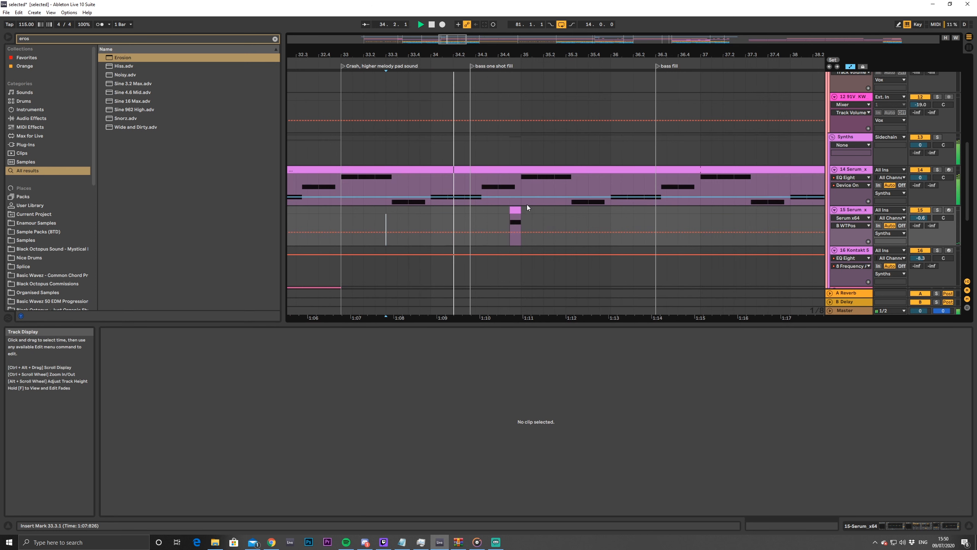
Duplicate the trimmed stab clip to 36.4.3 for the bass fill and extend its start back to 36.3.3
click(516, 211)
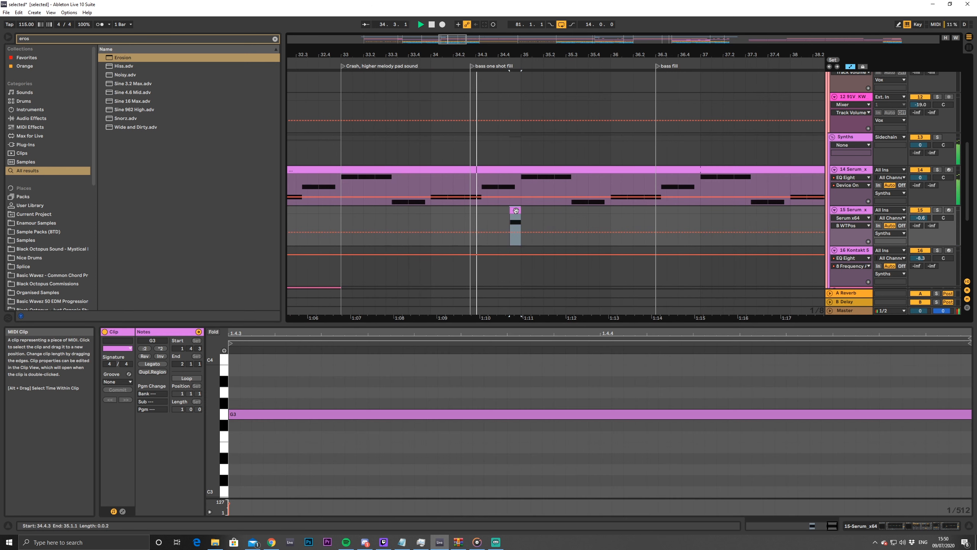
click(689, 210)
key(ctrl+v)
drag(690, 210, 666, 210)
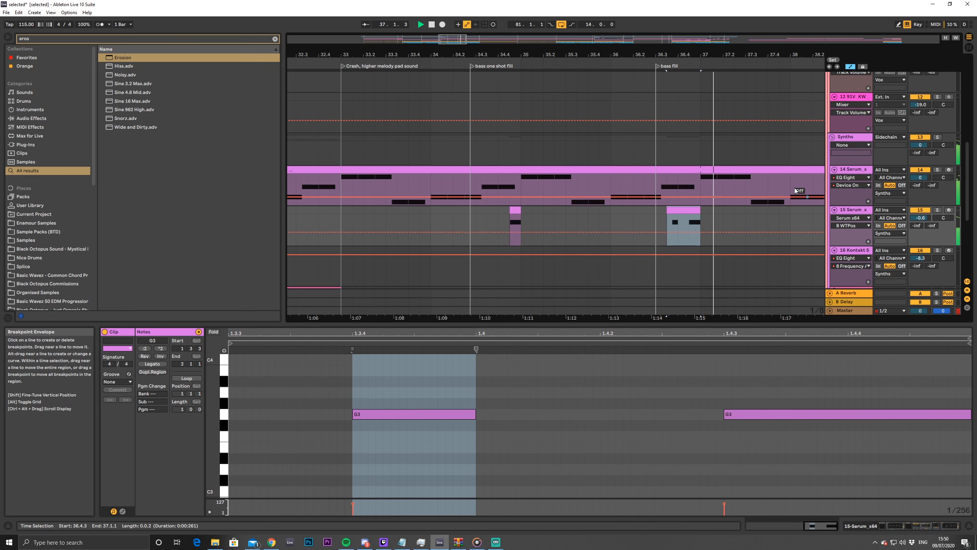
Find the drum fill marker at 64.3.1, audition the passage from 63.4.4, and place the insert mark at the marker
drag(470, 39, 479, 26)
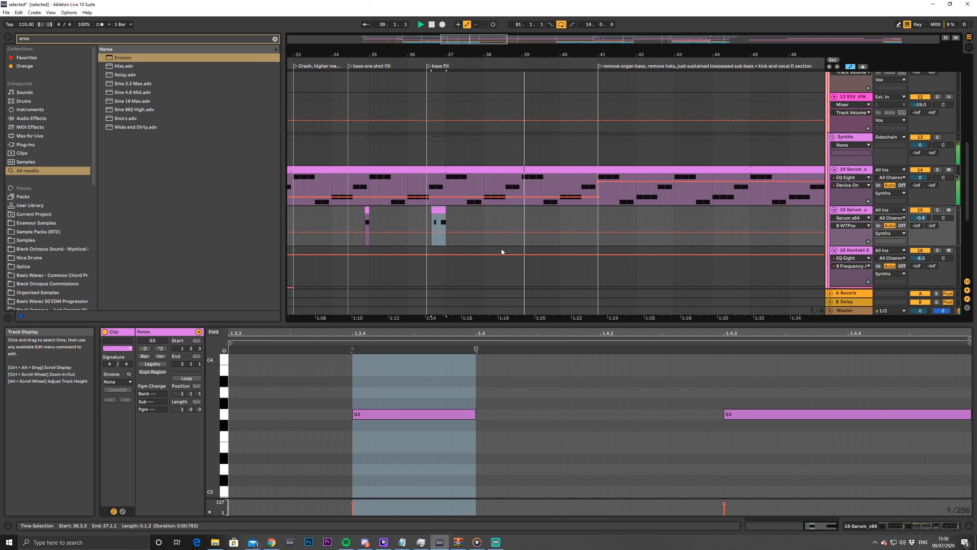
drag(487, 39, 595, 53)
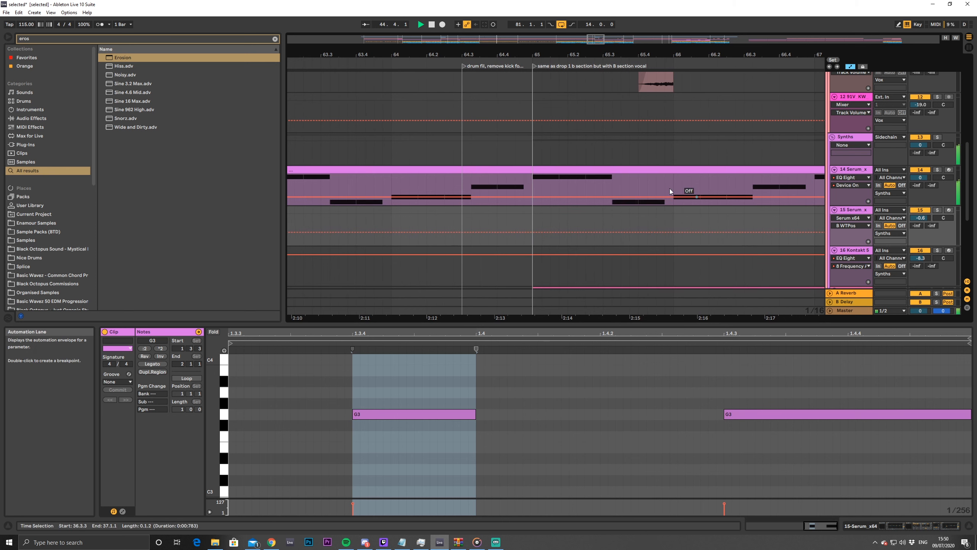
drag(600, 42, 599, 41)
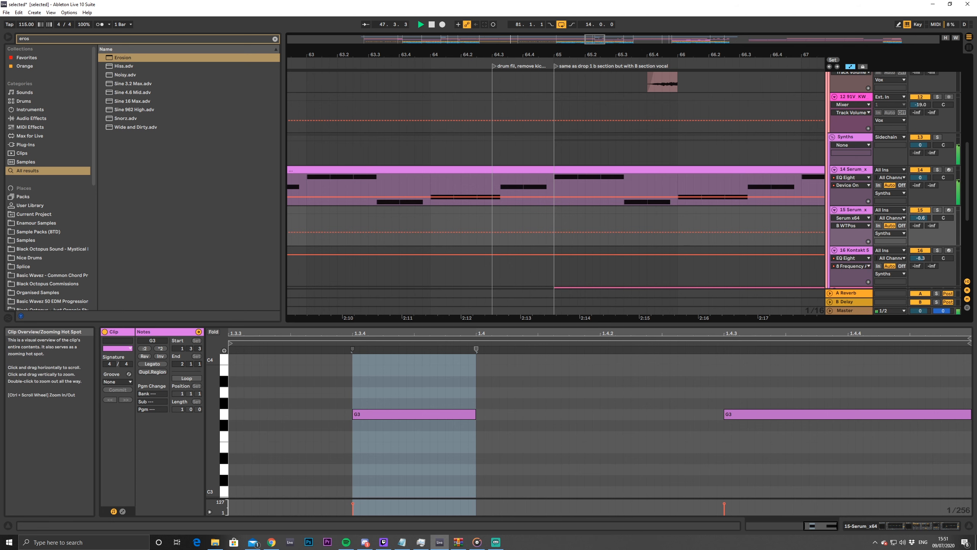
mouse_move(598, 43)
mouse_down()
mouse_move(589, 42)
mouse_move(597, 45)
mouse_up()
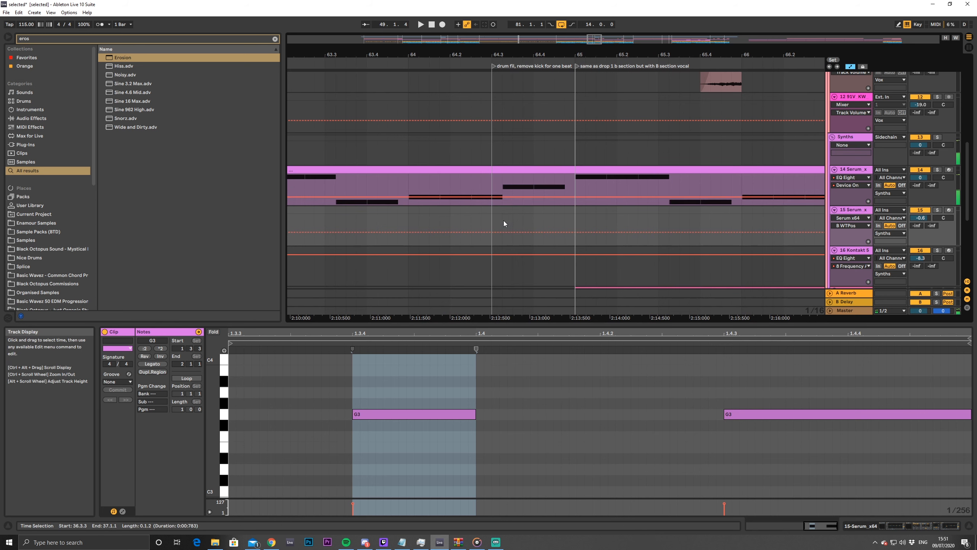
click(398, 231)
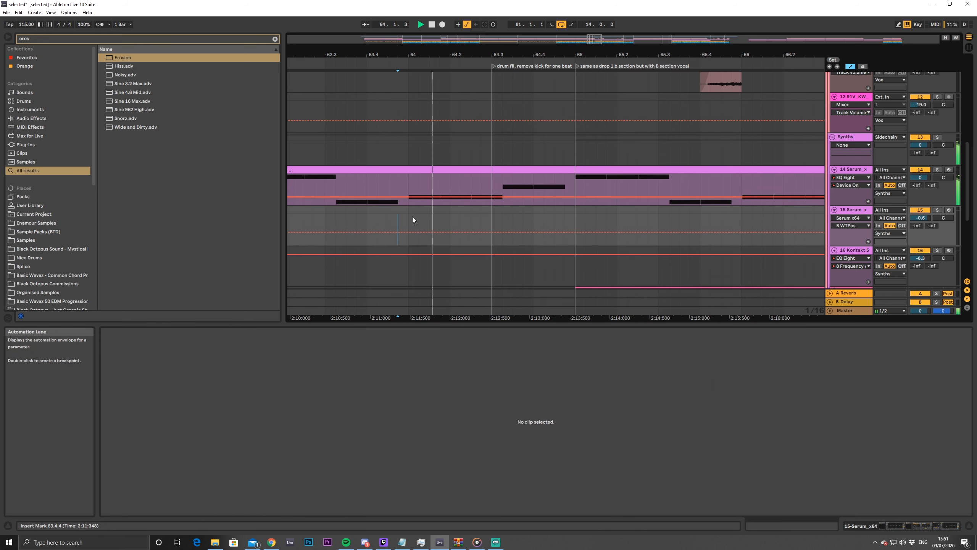
click(492, 212)
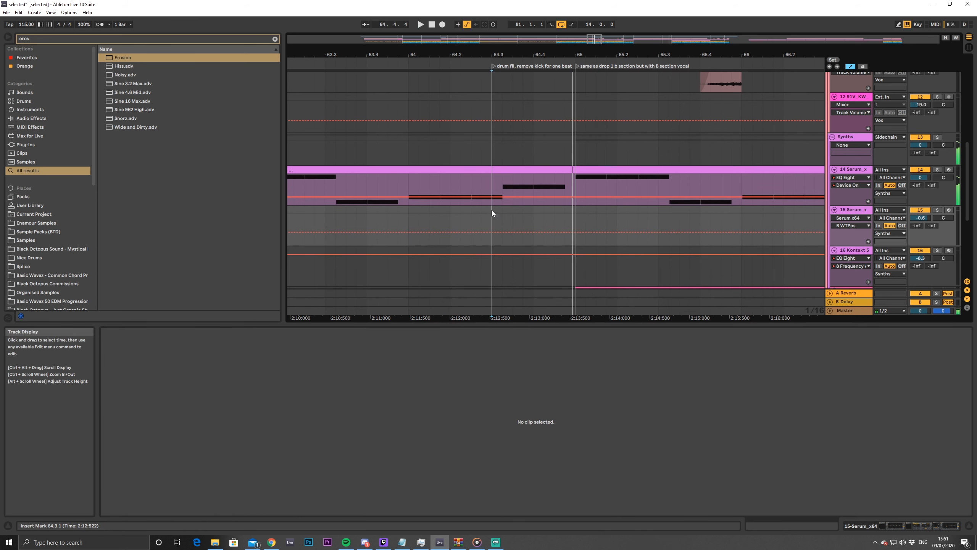
drag(594, 39, 595, 43)
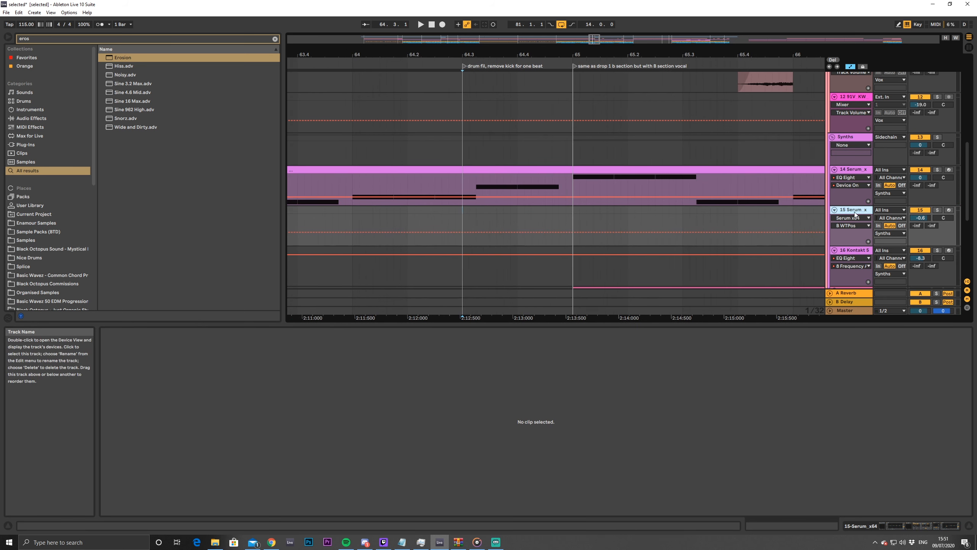
Clear the browser search, open the Nice Drums folder, and preview light snare.wav
click(275, 39)
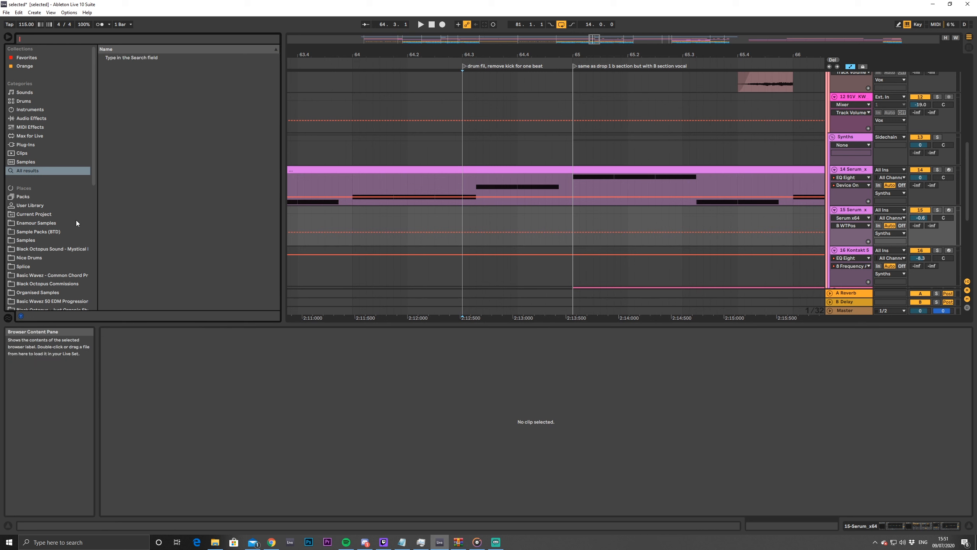
click(39, 231)
click(28, 249)
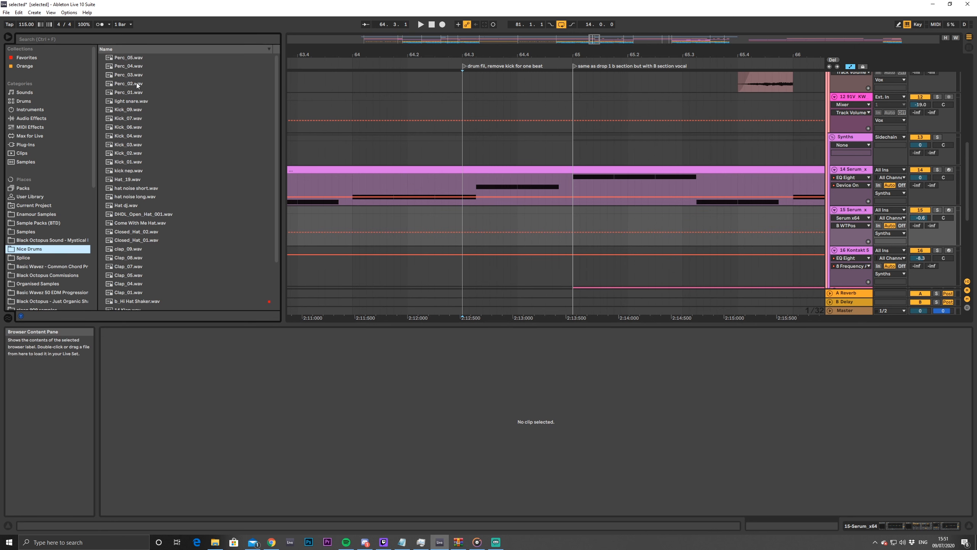
click(131, 101)
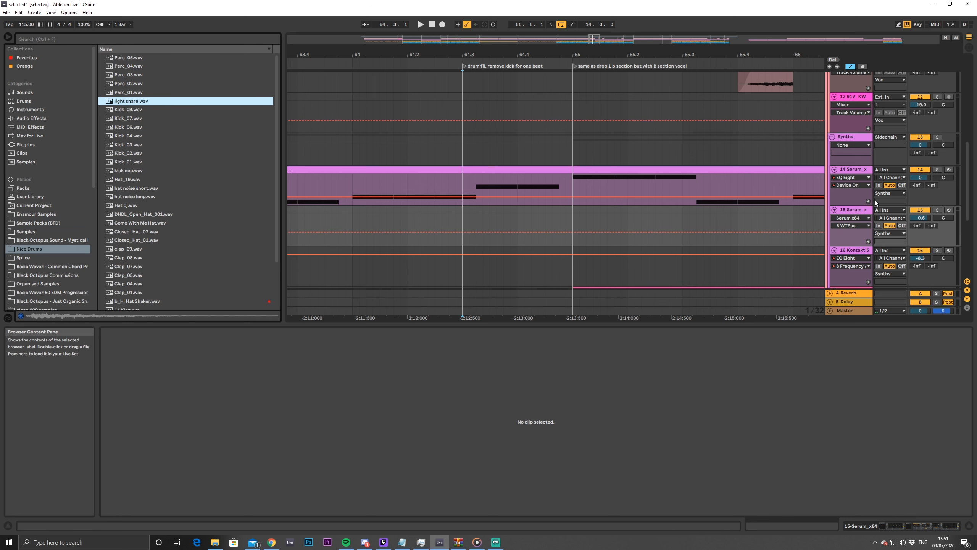
Add an audio track below 7 VEH2 Crash and place light snare.wav on it at 64.4.1
click(850, 210)
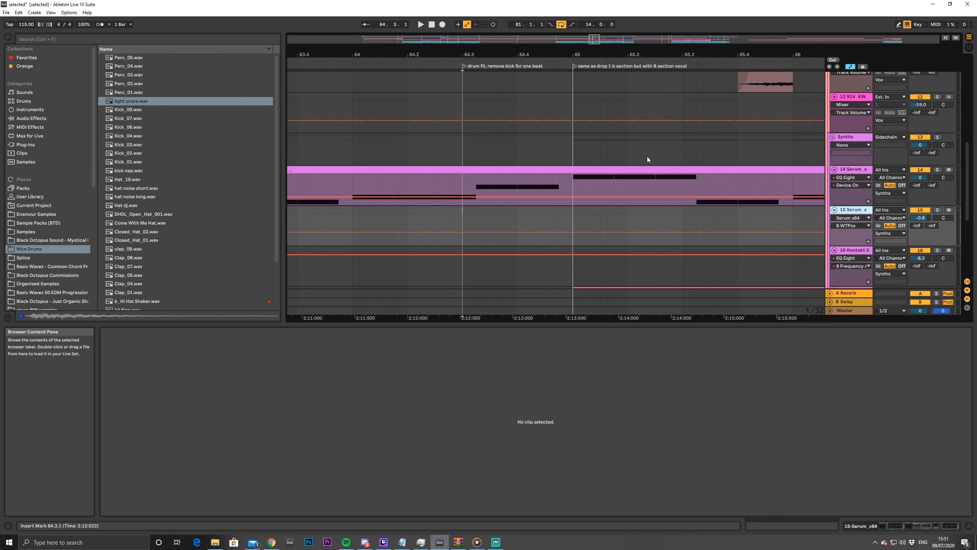
scroll(848, 181, up, 3)
click(851, 154)
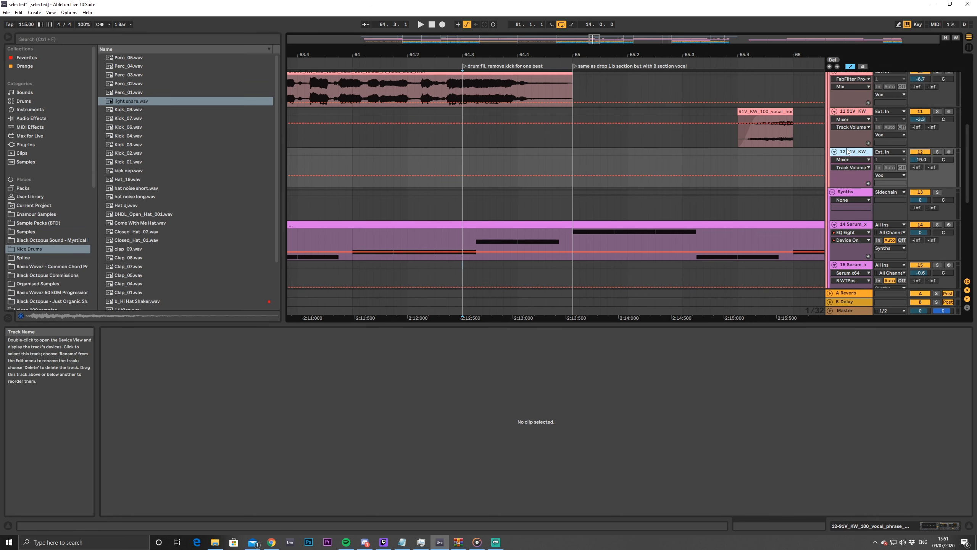
scroll(850, 156, up, 5)
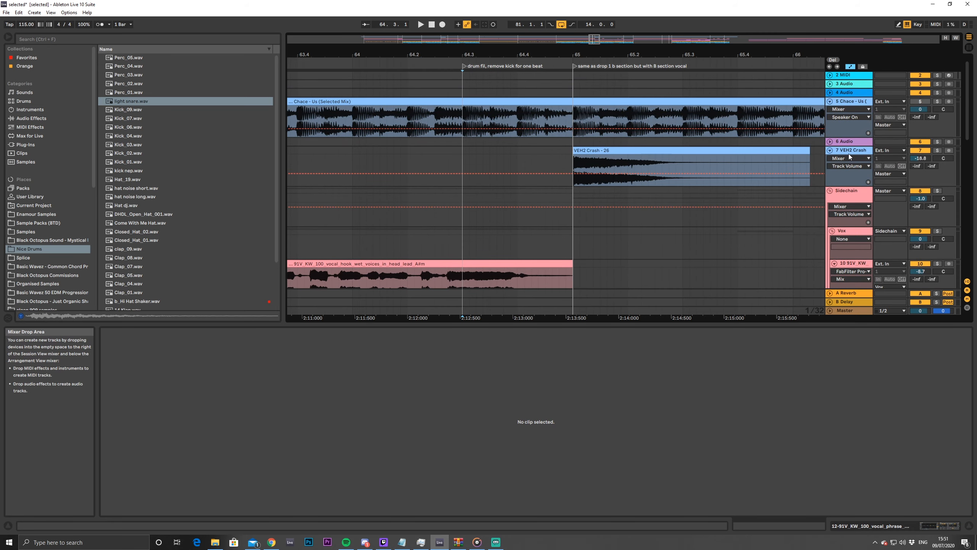
click(847, 151)
key(ctrl+t)
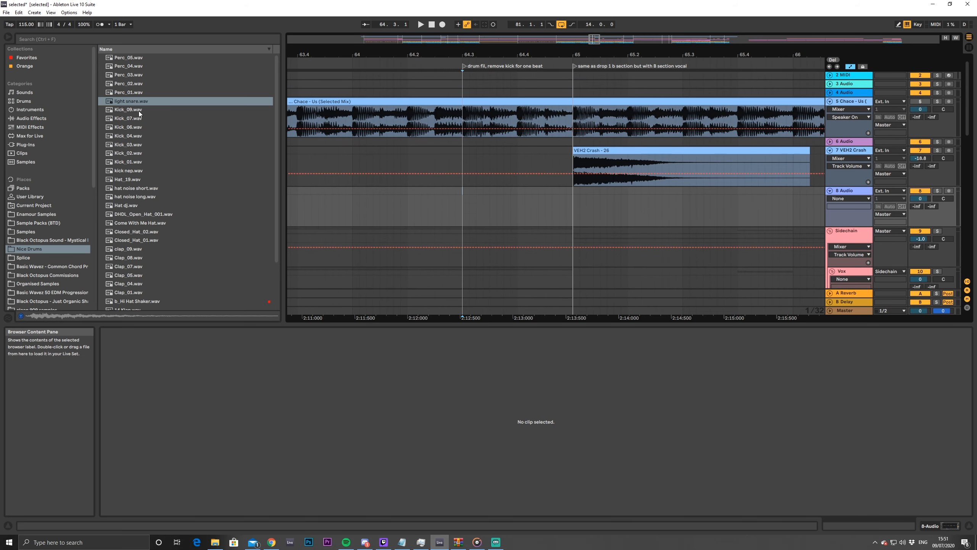
drag(137, 102, 516, 201)
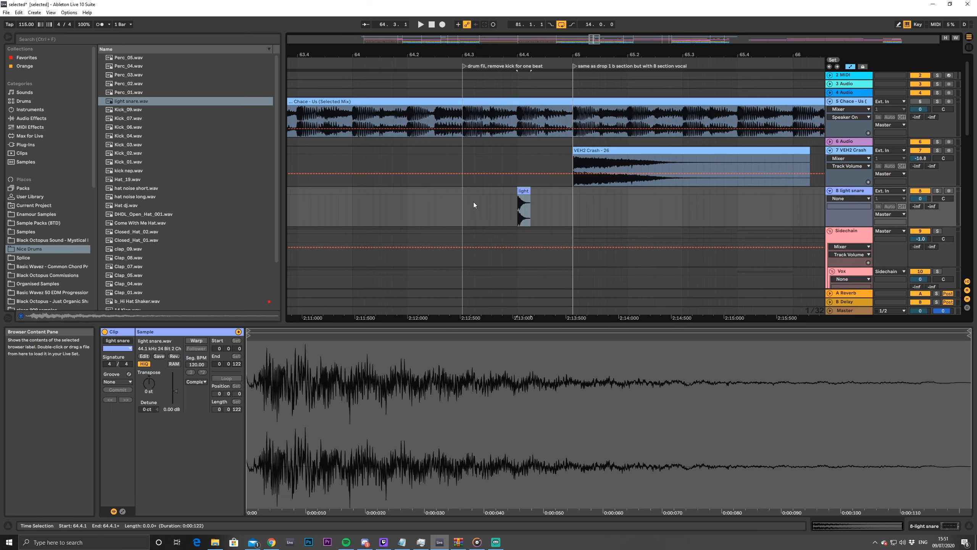
Audition the snare from 64.3.1, lower its track volume to -9.4 dB, and select the snare clip
click(461, 206)
key(space)
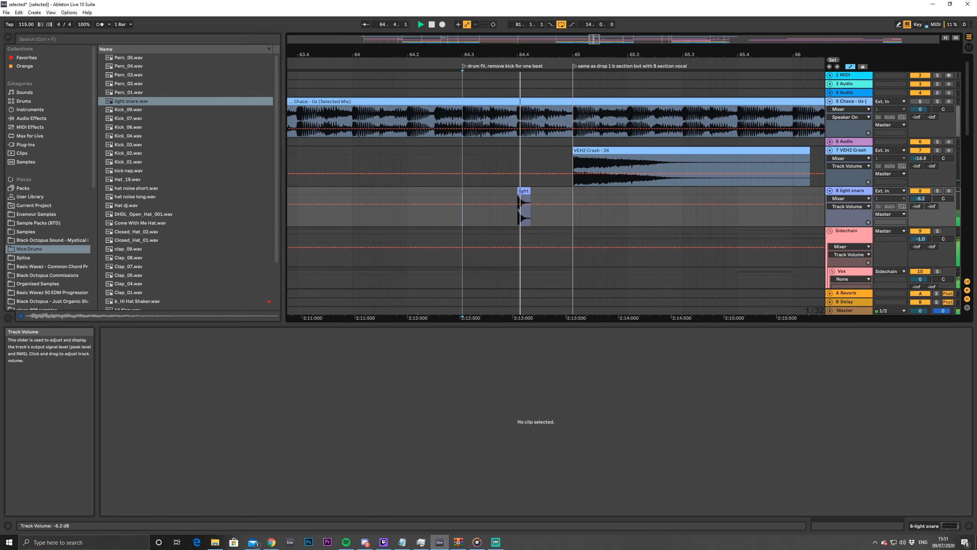
drag(920, 199, 920, 202)
key(space)
click(523, 191)
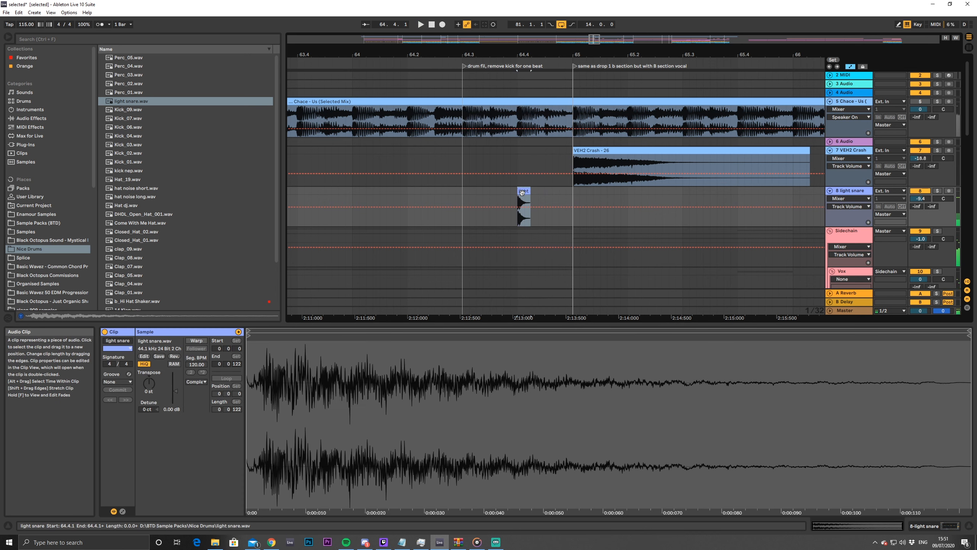
Duplicate the light snare clip to 64.4.3 and 64.4.4 on the same track
drag(538, 193, 551, 193)
click(504, 197)
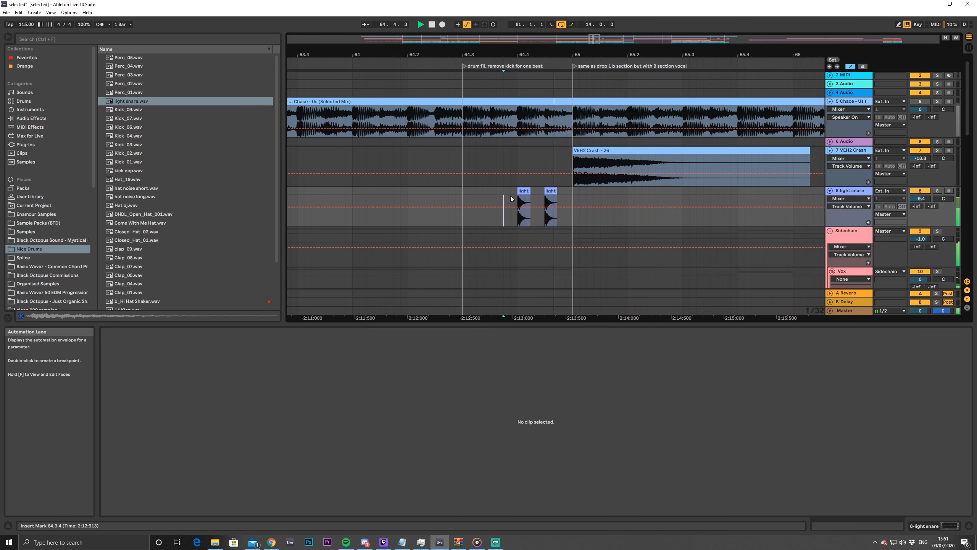
click(552, 192)
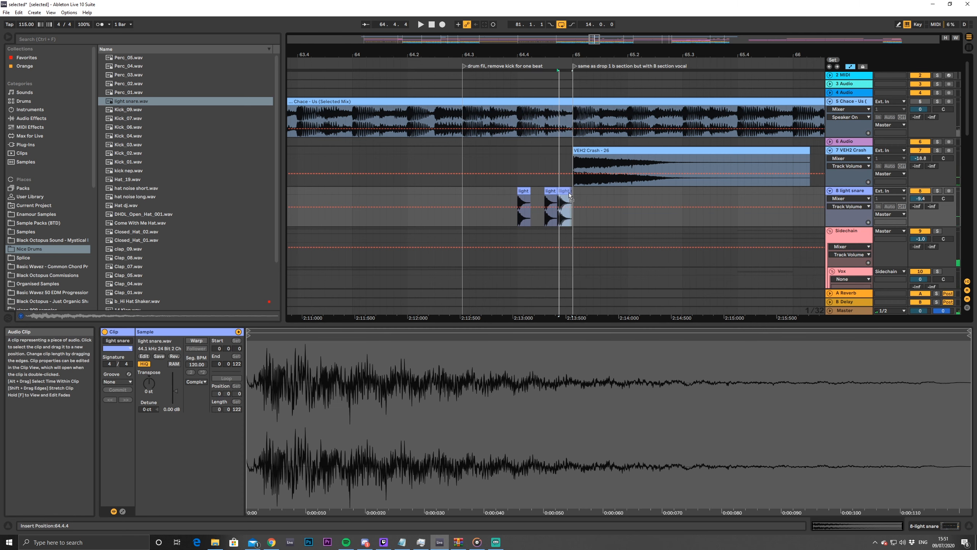
Audition the snare fill into bar 65 and lower the light snare track volume to -10.5 dB
click(466, 193)
key(space)
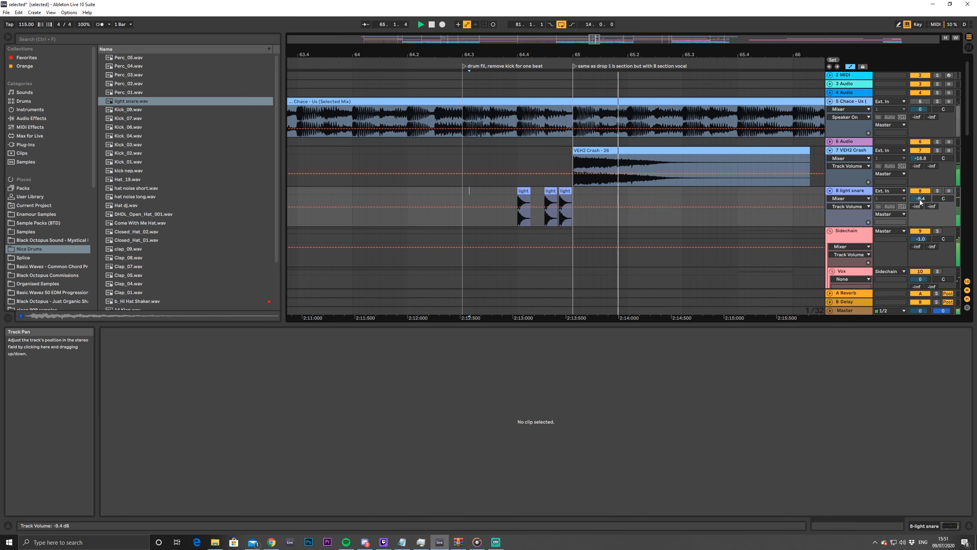
drag(921, 202, 921, 206)
key(space)
click(528, 192)
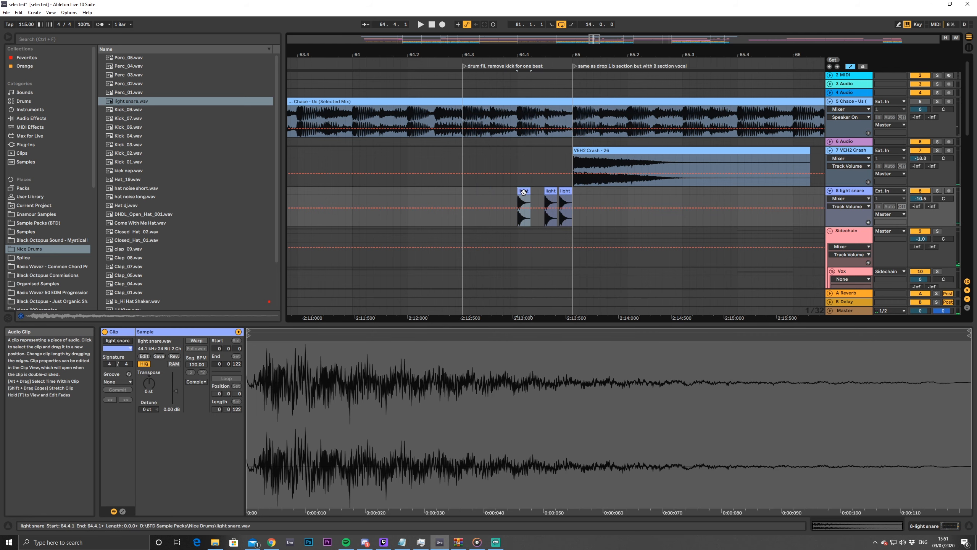
click(299, 191)
key(space)
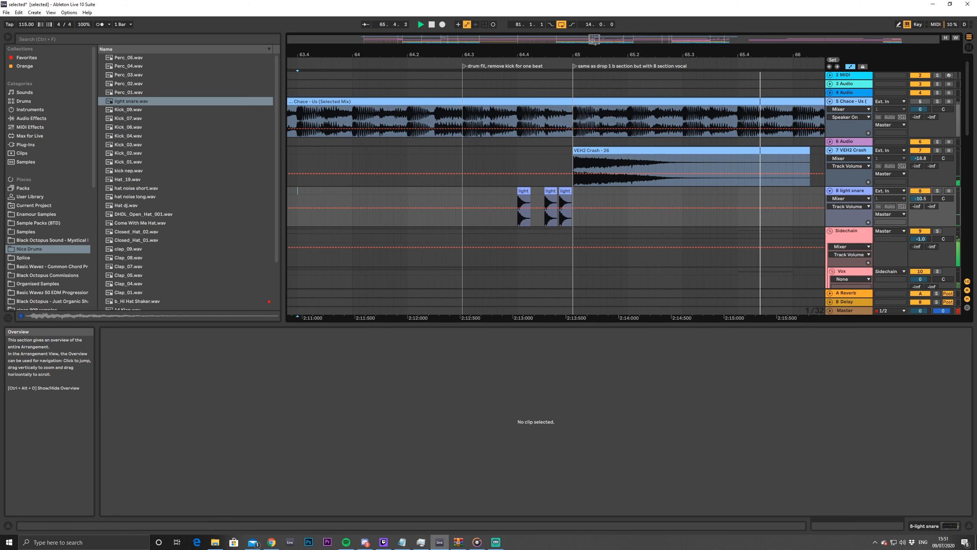
key(space)
Open the light snare track's device chain
drag(593, 42, 594, 43)
click(855, 194)
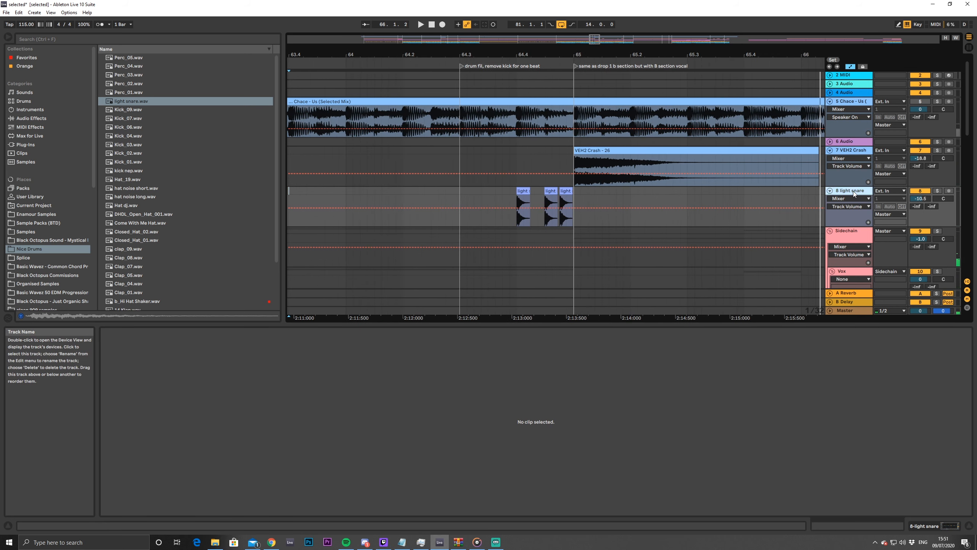
double_click(855, 193)
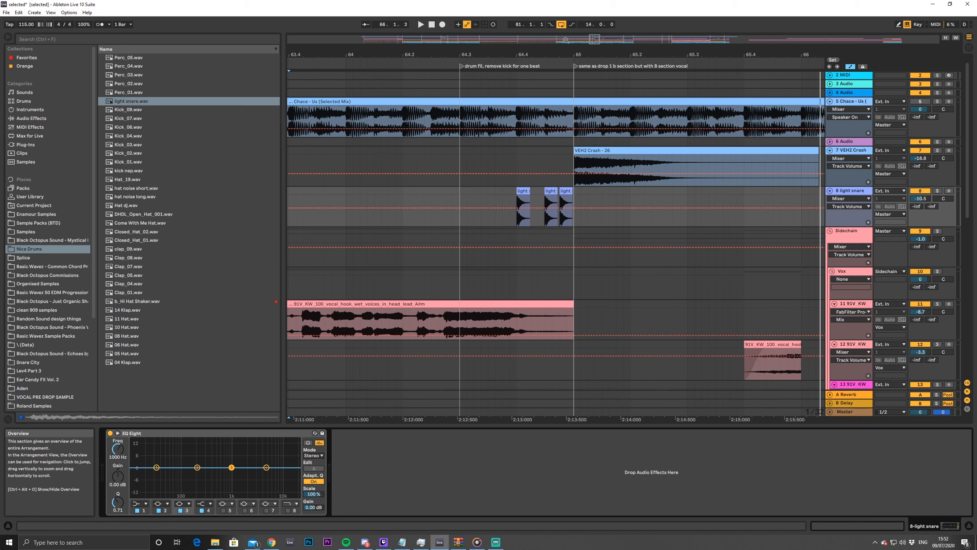
Try to copy the first beat of the kick_08 clip at 81.1.1 to the lowpassed kick build marker at 79.1.1
drag(594, 40, 664, 41)
scroll(423, 238, down, 6)
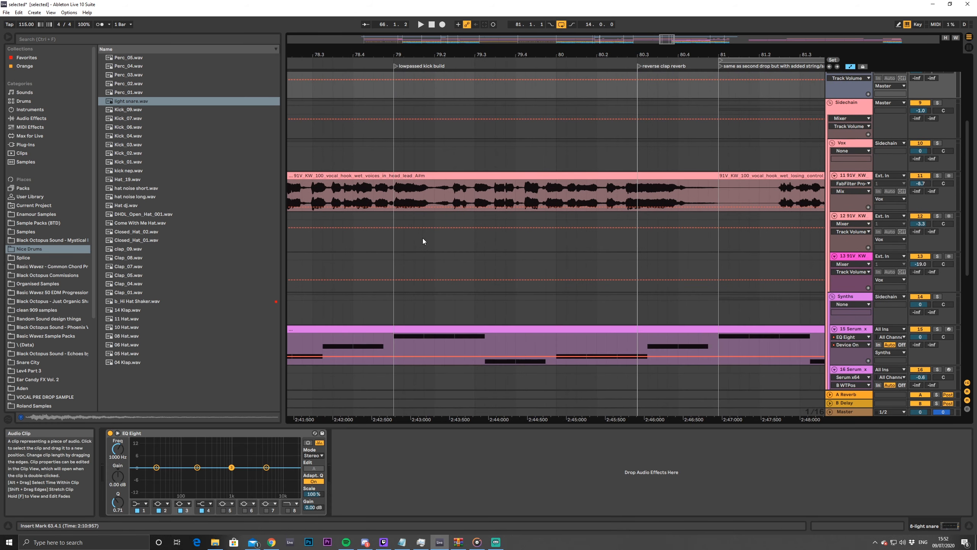
scroll(489, 249, down, 5)
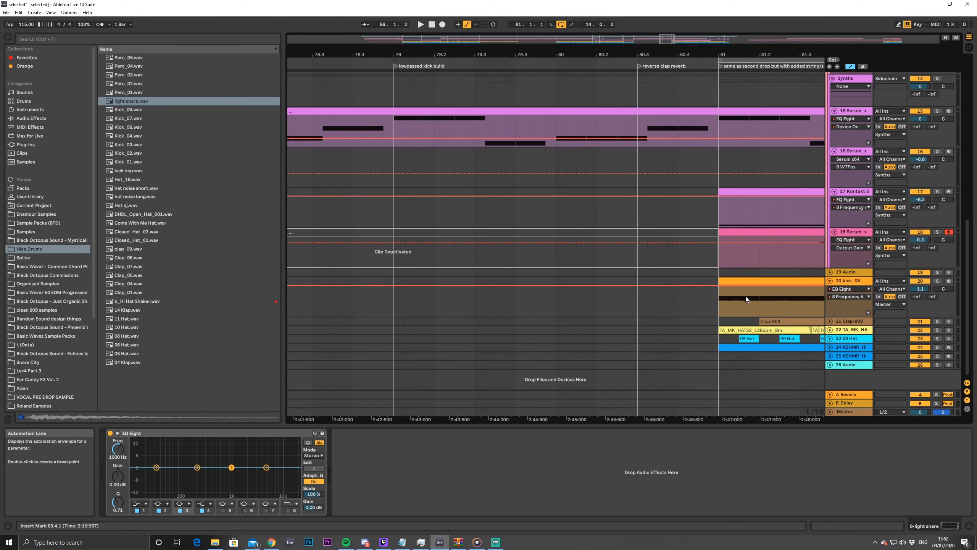
drag(719, 298, 762, 300)
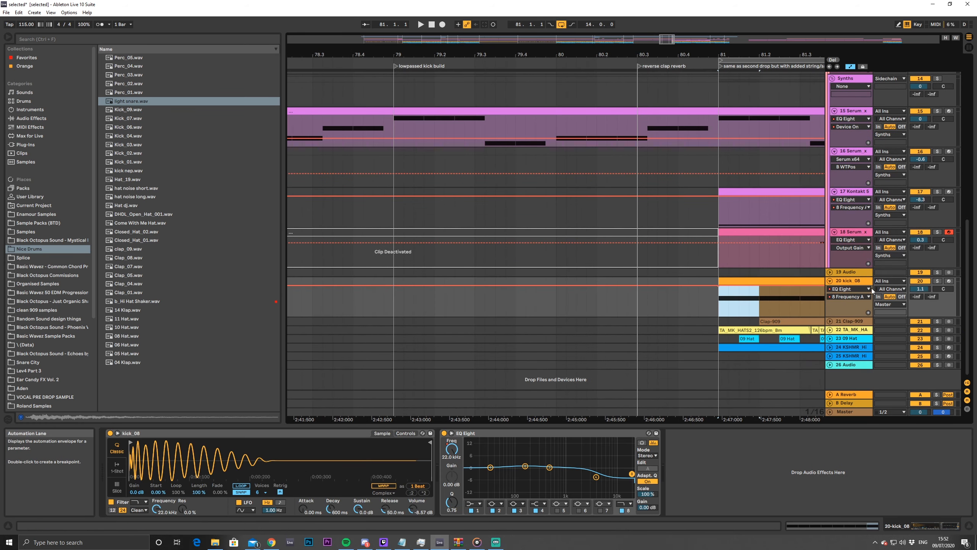
click(394, 294)
key(ctrl+v)
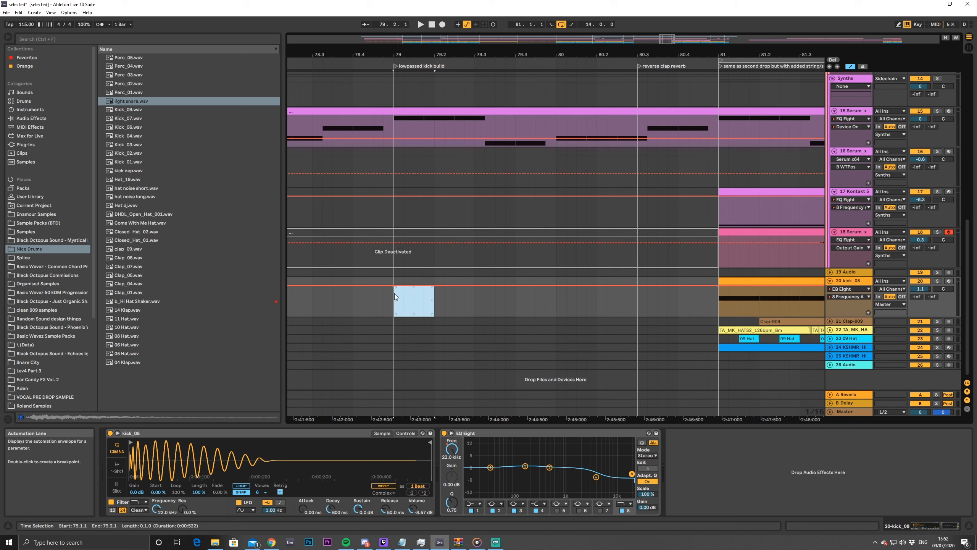
Split the kick_08 clip at 81.2.1 and copy its first beat to 79.1.1
click(761, 298)
key(ctrl+e)
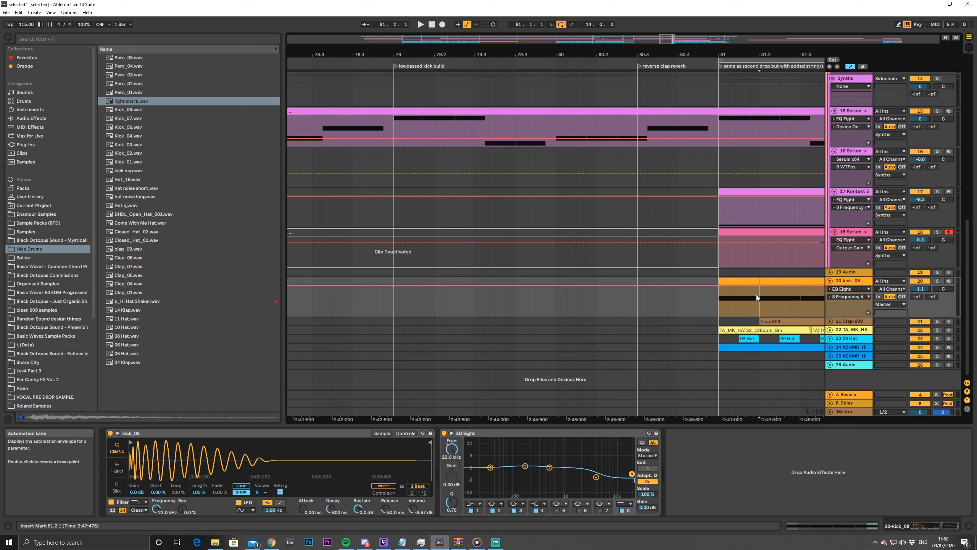
click(741, 281)
click(395, 300)
key(ctrl+v)
Duplicate the one-beat kick clip at 79.1.1 five times, filling up to the reverse clap reverb marker at 80.3.1
scroll(500, 316, up, 5)
scroll(498, 311, up, 6)
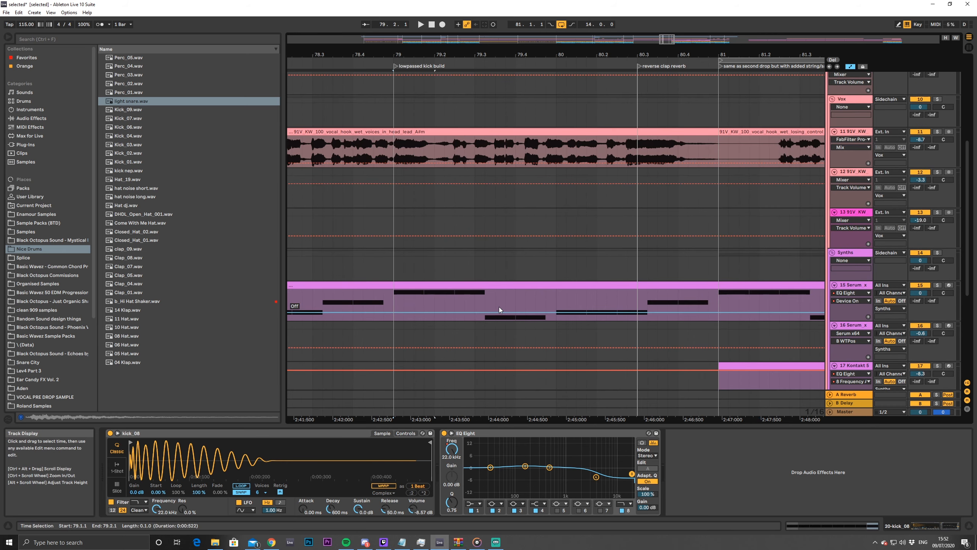
scroll(496, 302, up, 1)
scroll(498, 303, down, 6)
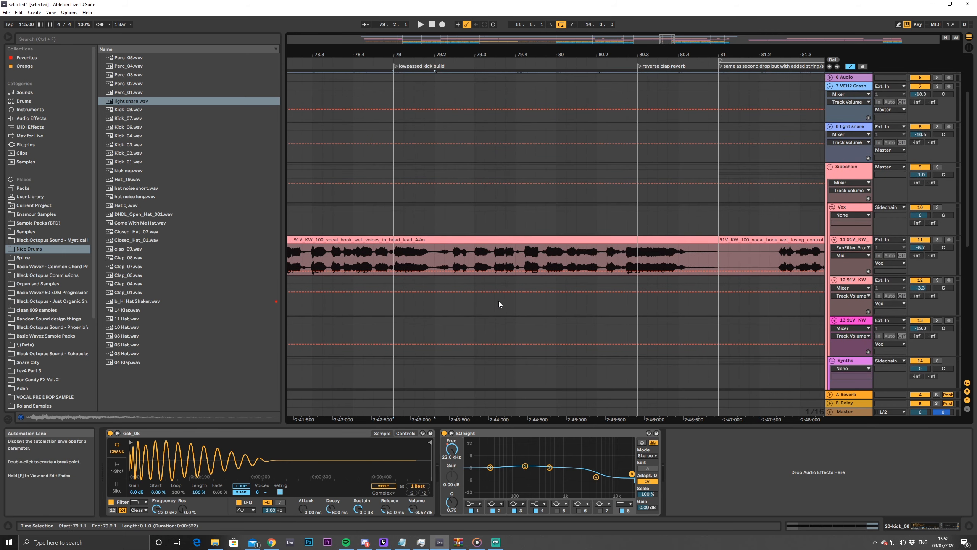
scroll(498, 305, down, 5)
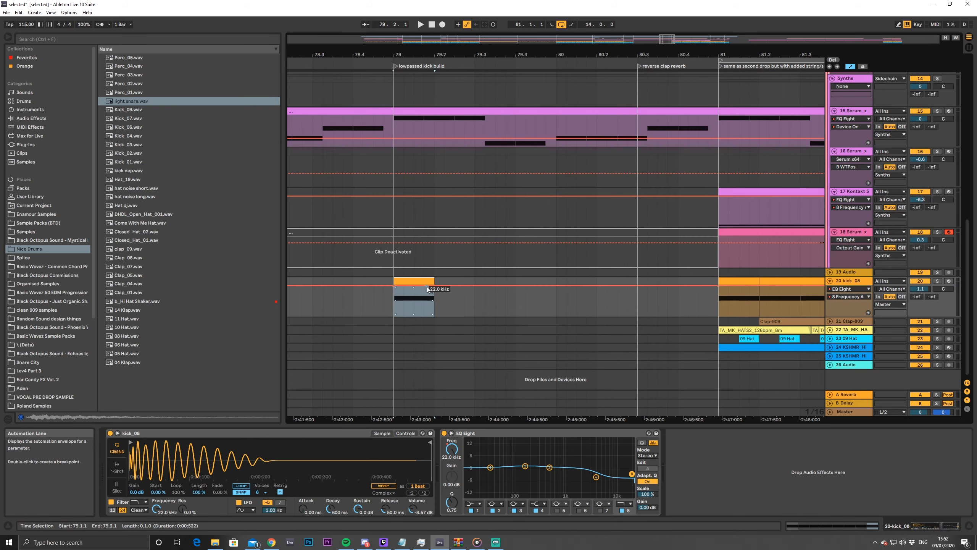
key(ctrl+d)
key(ctrl+d)
key(ctrl+d)
key(ctrl+d)
key(ctrl+d)
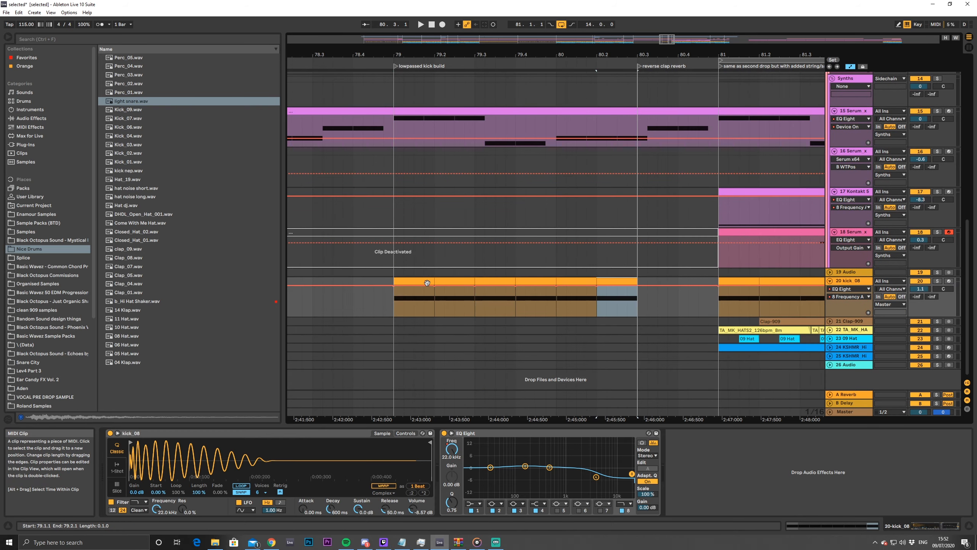
Check the 5 Chace - Us reference track ahead of the kick build, placing the insert mark at 75.3.1
scroll(645, 309, up, 2)
scroll(644, 310, up, 8)
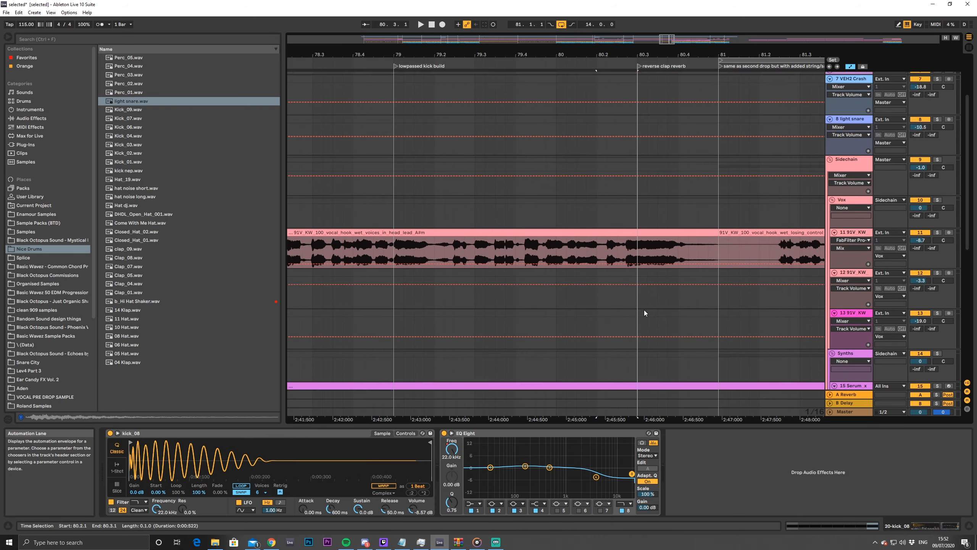
scroll(648, 308, down, 4)
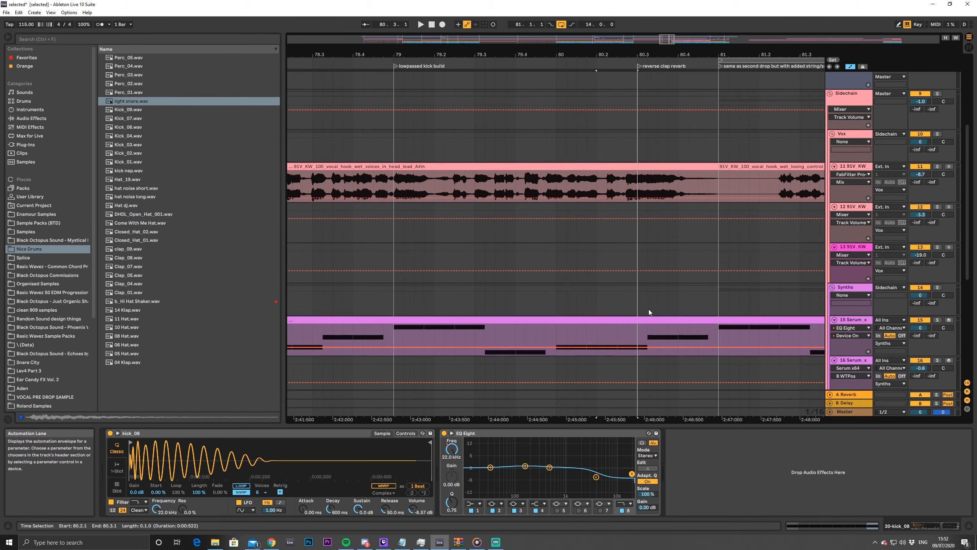
scroll(651, 305, up, 4)
drag(665, 41, 663, 9)
click(498, 122)
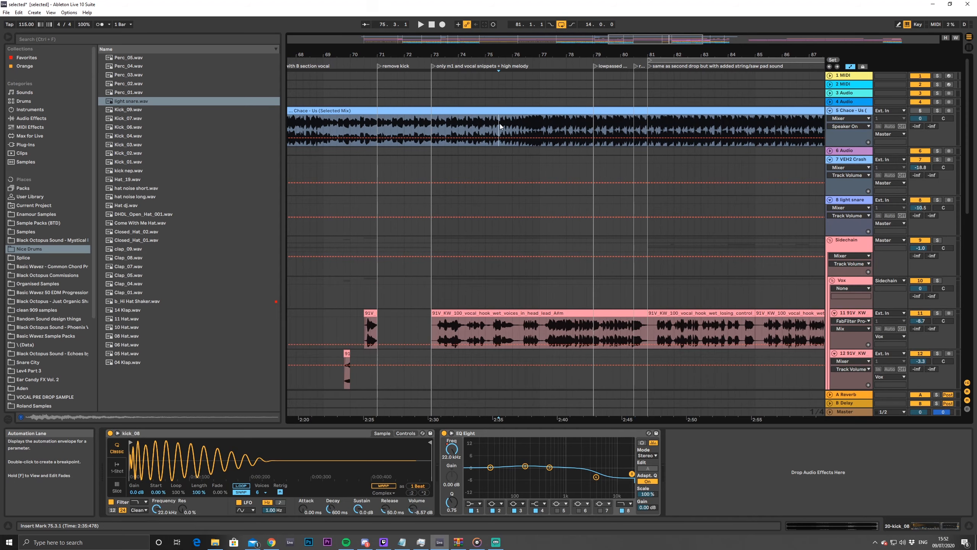
click(495, 543)
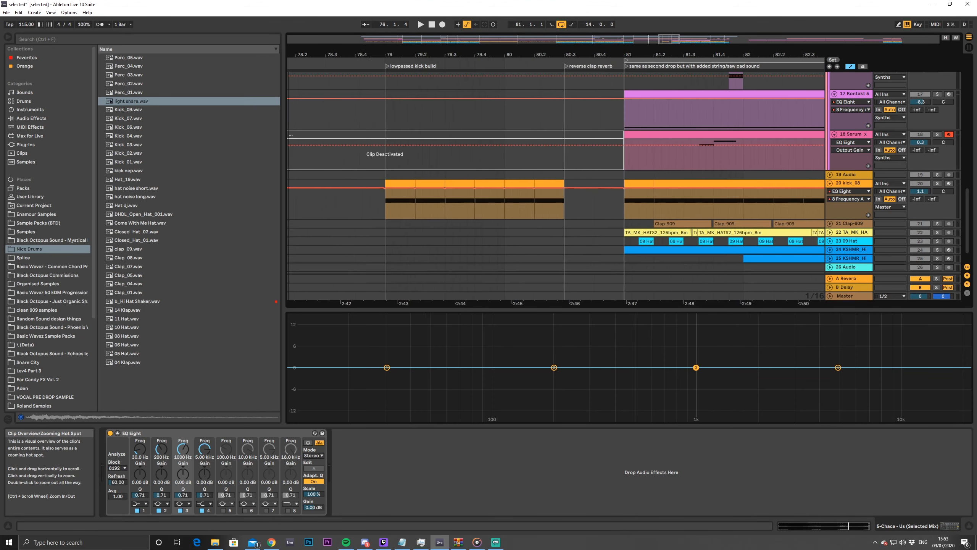
Solo the kick_08 track and audition the kick build from 79.1.1 and 79.2.1
click(939, 184)
key(space)
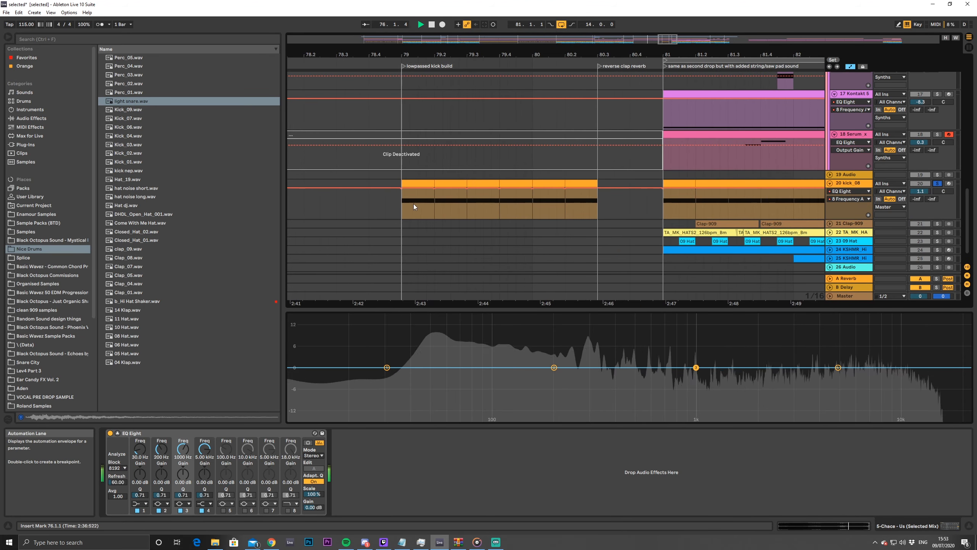
click(403, 205)
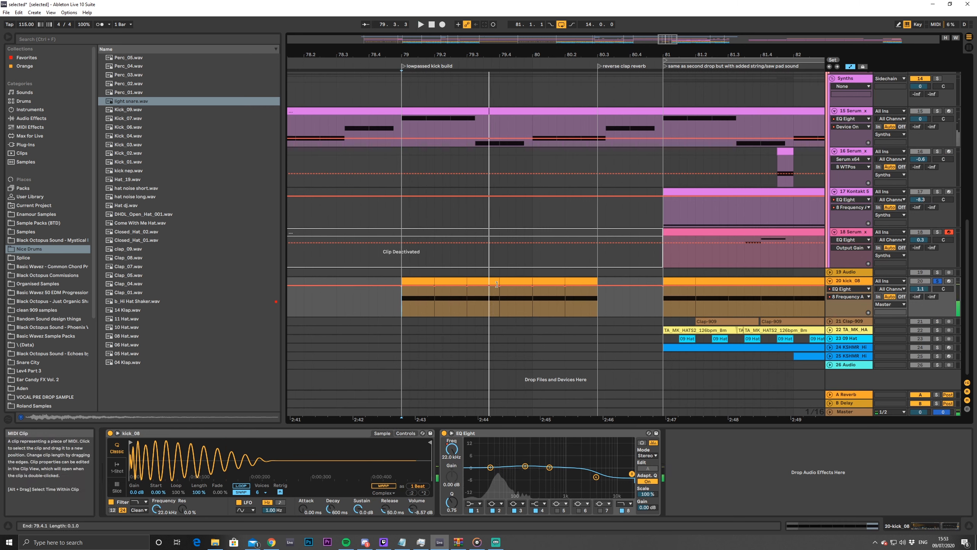
key(space)
click(456, 279)
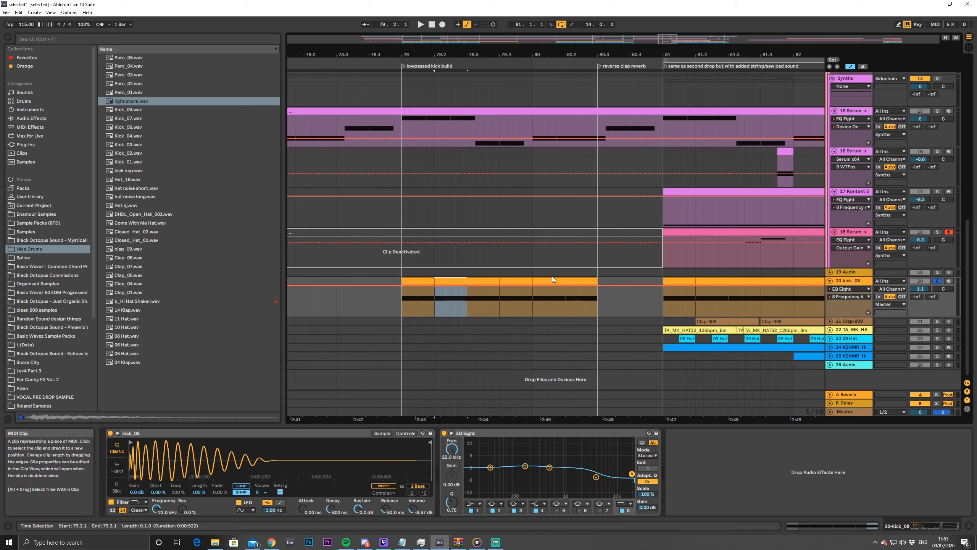
key(space)
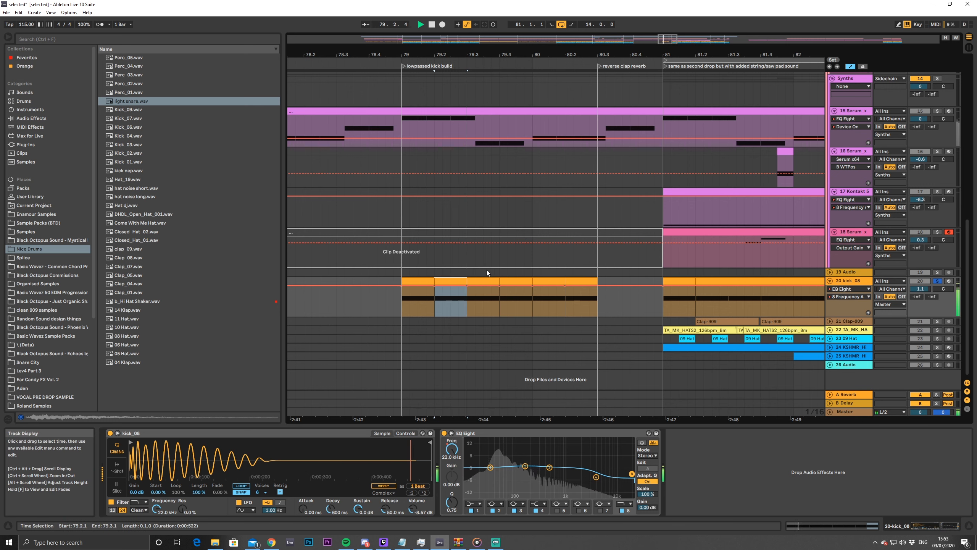
key(space)
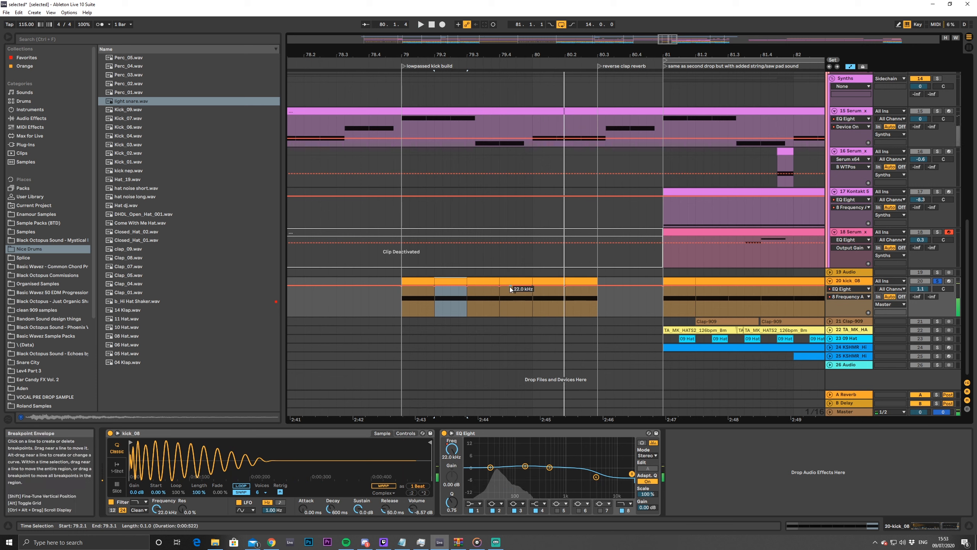
key(space)
Split the third beat's kick into half-beat clips and duplicate them through to 80.1.1
drag(499, 281, 486, 281)
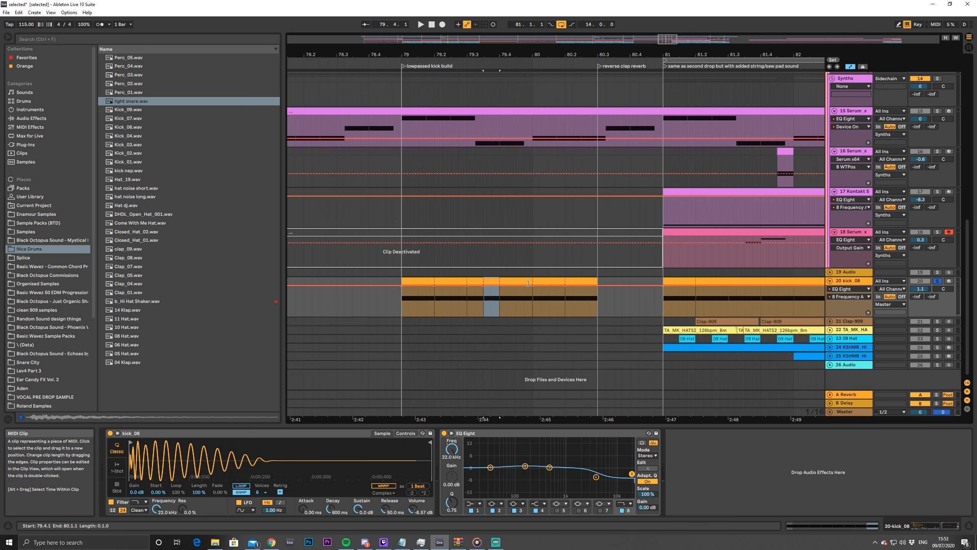
key(ctrl+d)
key(ctrl+d)
Audition the kick build from 78.4.4 and deactivate the half-beat kick clip at 79.4.3
click(397, 306)
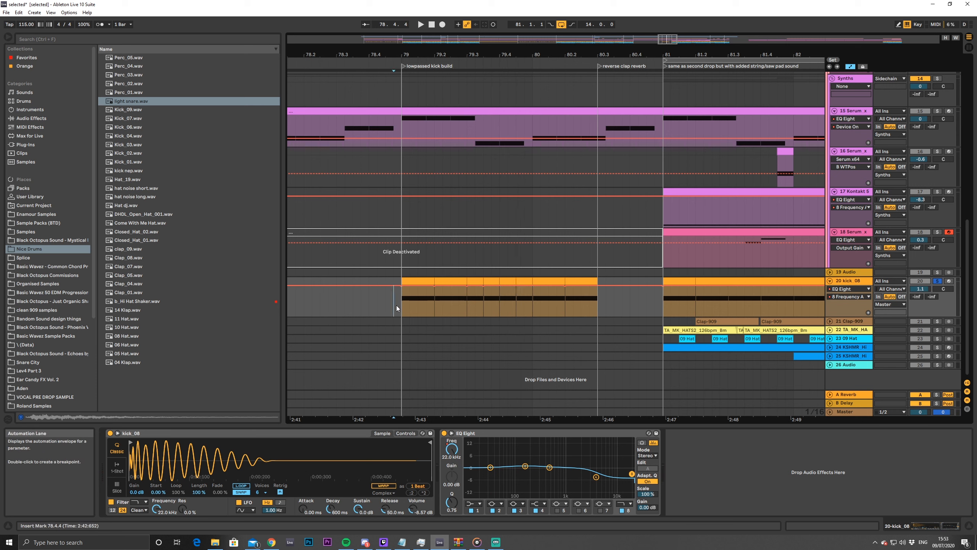
key(space)
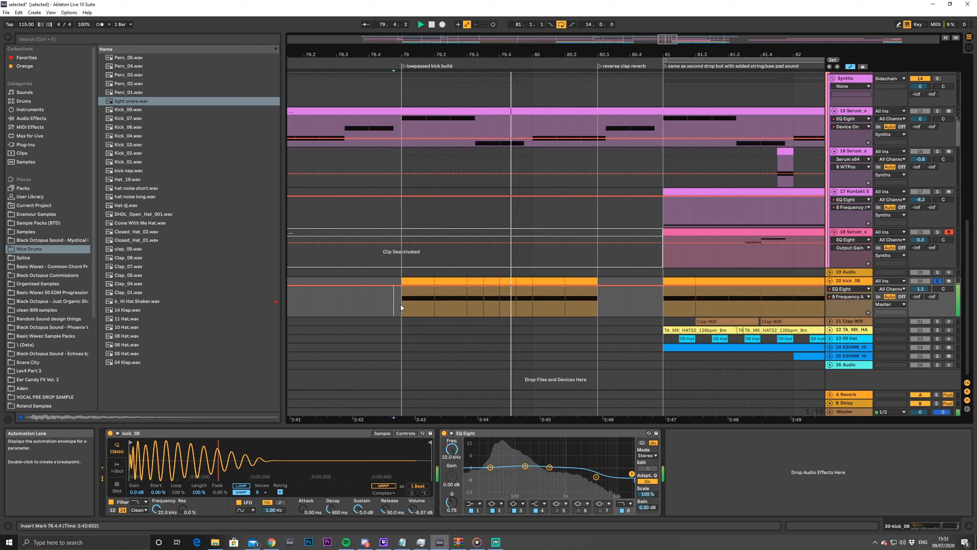
click(519, 286)
key(space)
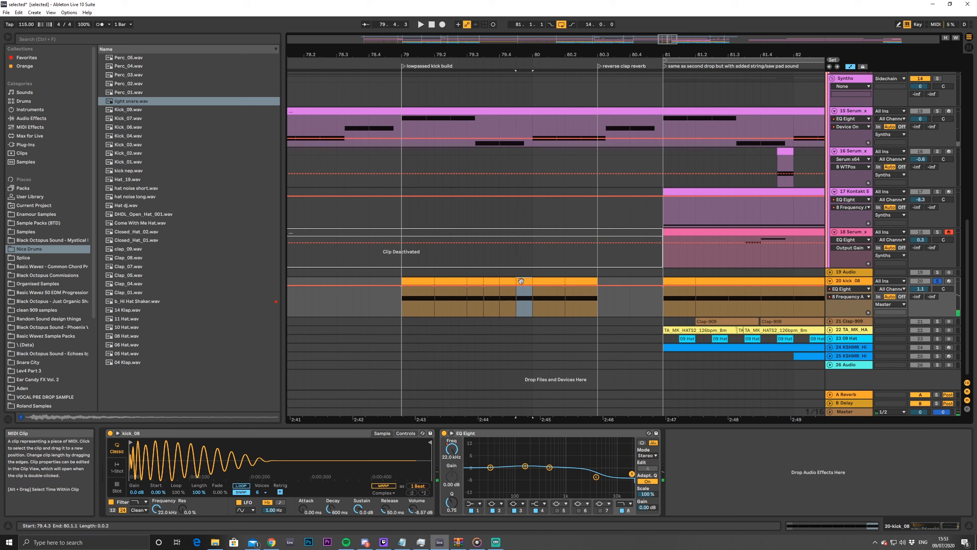
click(400, 309)
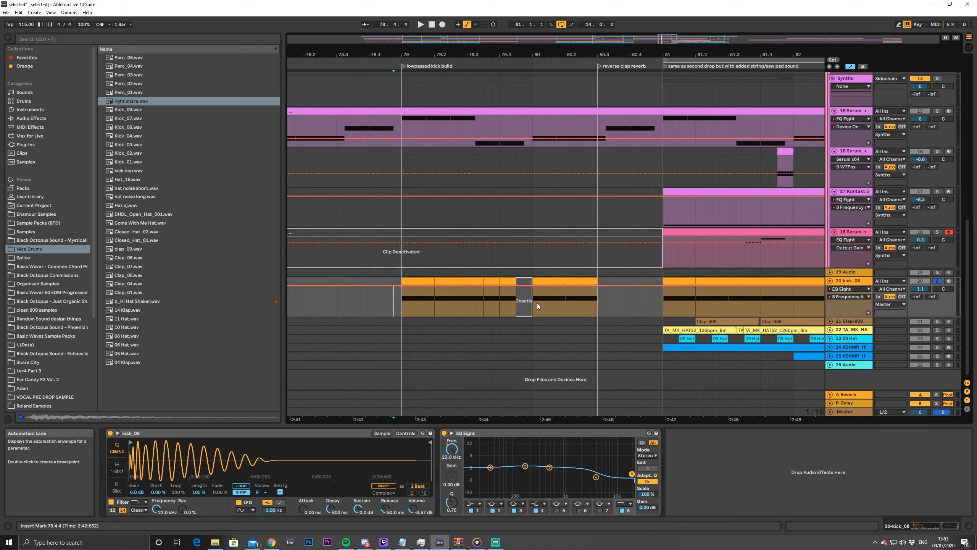
Remove the kick clips between 80.1.1 and 80.3.1, and move the 79.1.1 to 80.1.1 kick pattern to 80.1.1
click(594, 283)
drag(536, 278, 475, 289)
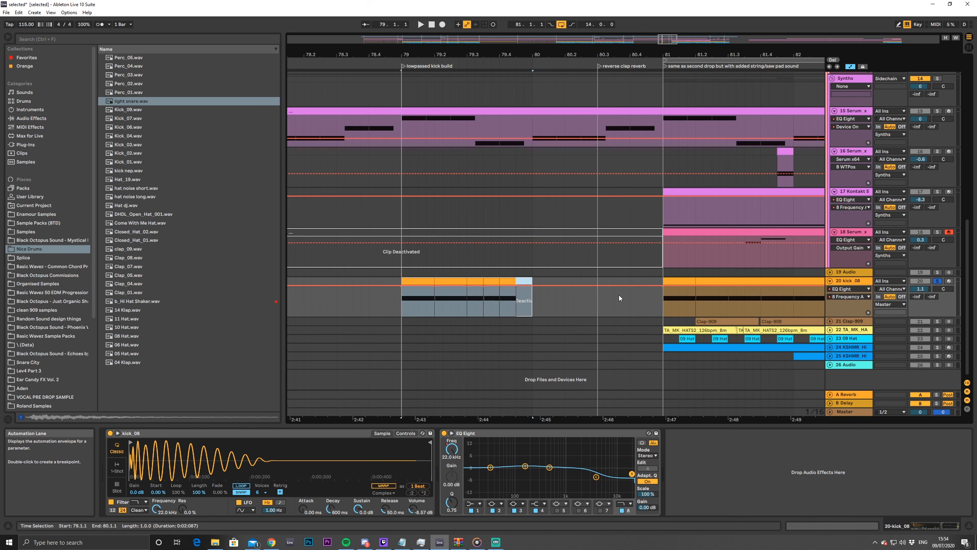
key(ctrl+x)
click(534, 280)
key(ctrl+v)
click(527, 301)
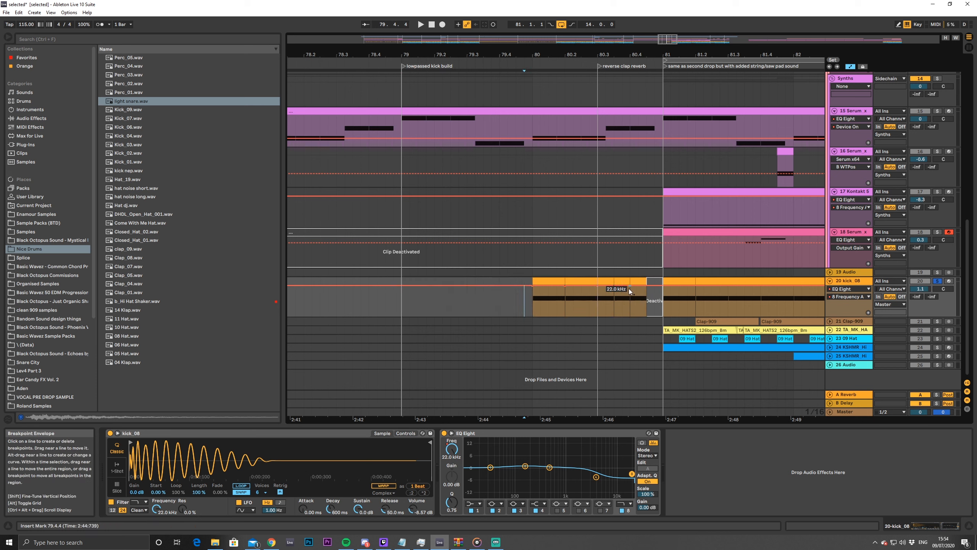
Automate the kick track's EQ Eight 8 Frequency to rise from 80.1.1 to 81.1.1, and audition it from 79.4.2
drag(622, 295, 507, 294)
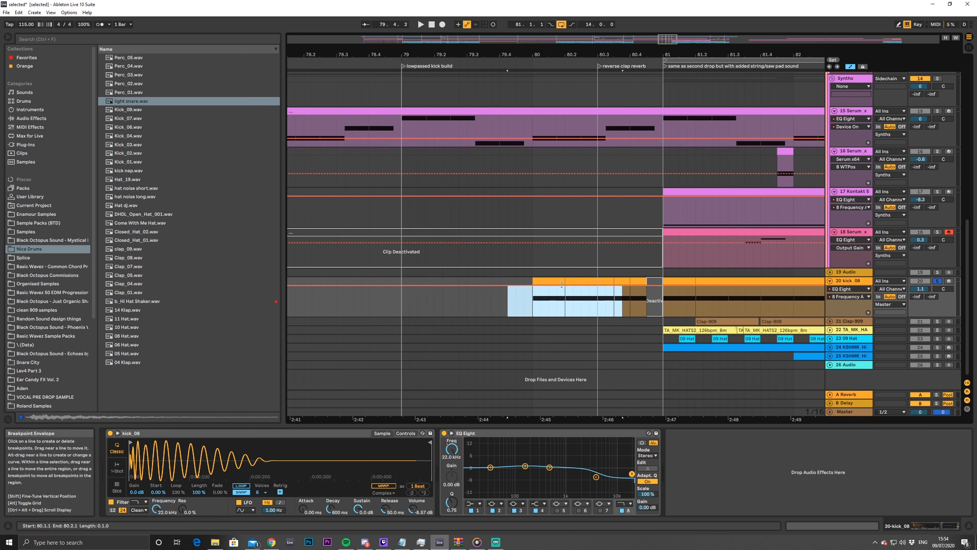
click(663, 288)
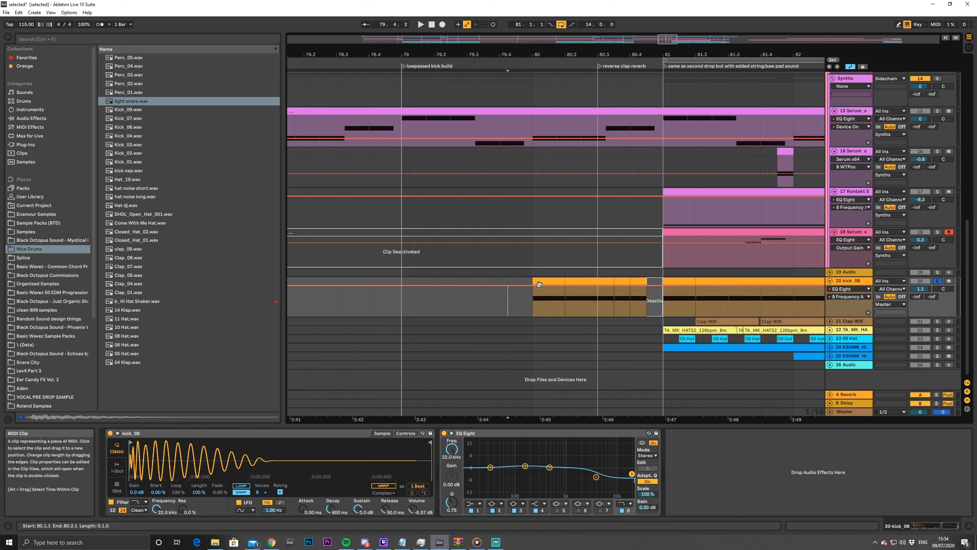
mouse_move(571, 286)
mouse_down()
mouse_move(580, 296)
mouse_move(617, 295)
mouse_move(616, 306)
mouse_up()
key(space)
key(space)
key(space)
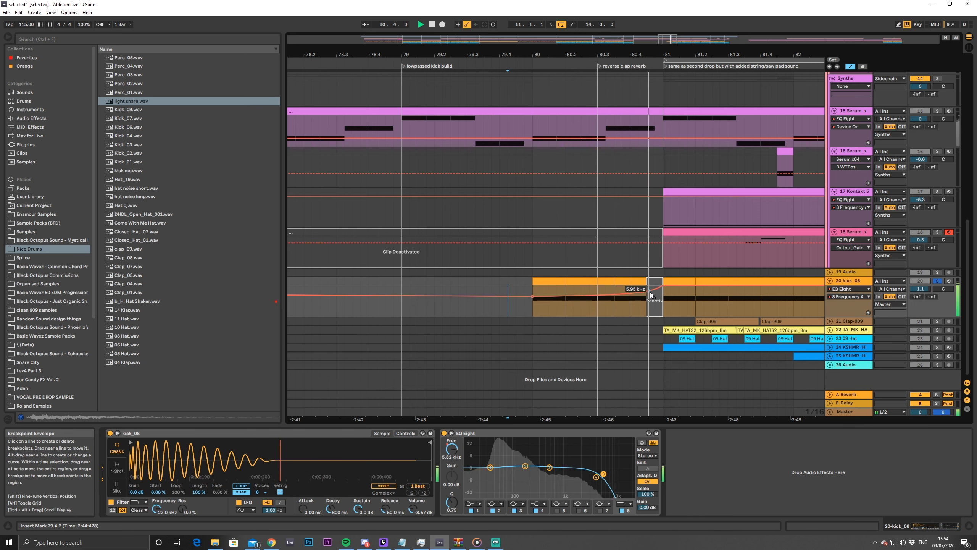
Audition the kick build through the drop at bar 81
key(space)
key(space)
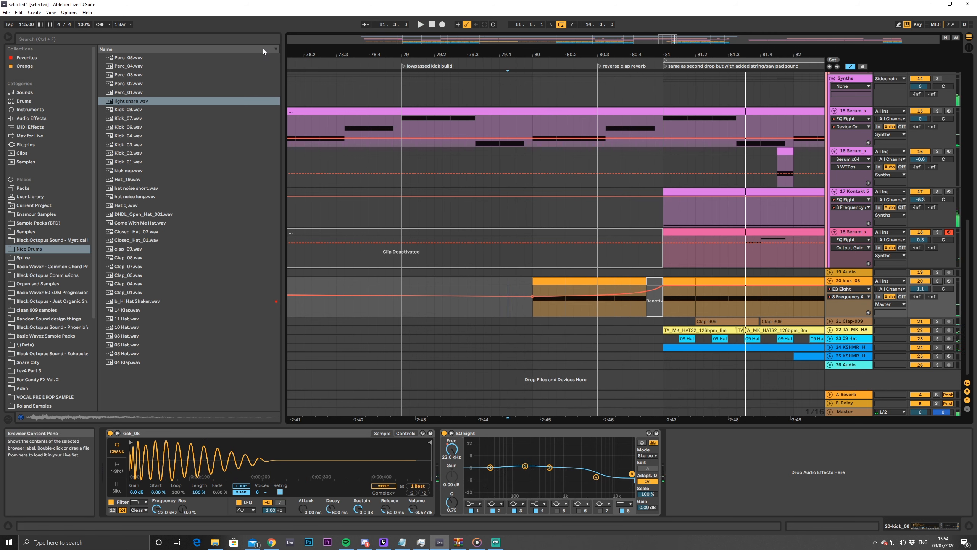
click(257, 38)
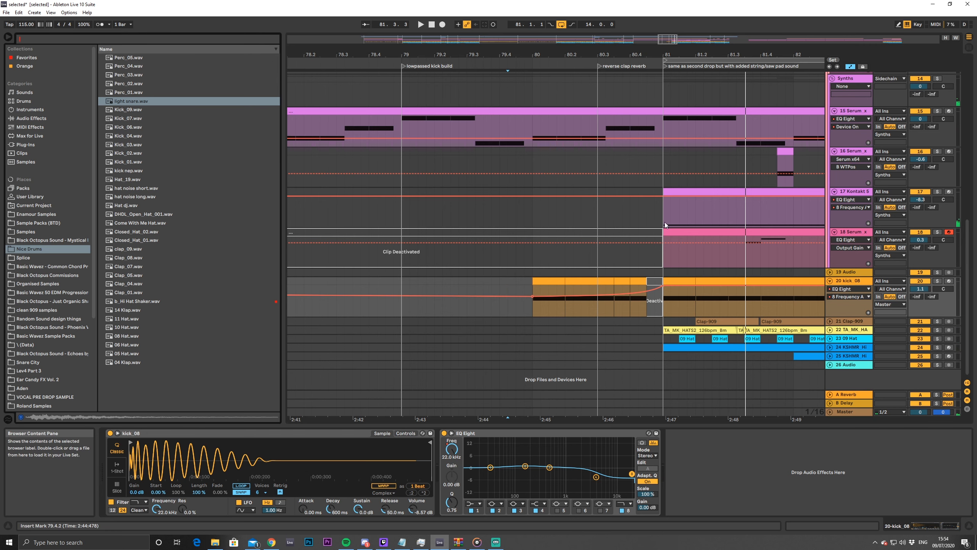
Solo the Clap-909 track, and add an audio track below it with Resampling as its input, armed for recording
click(840, 321)
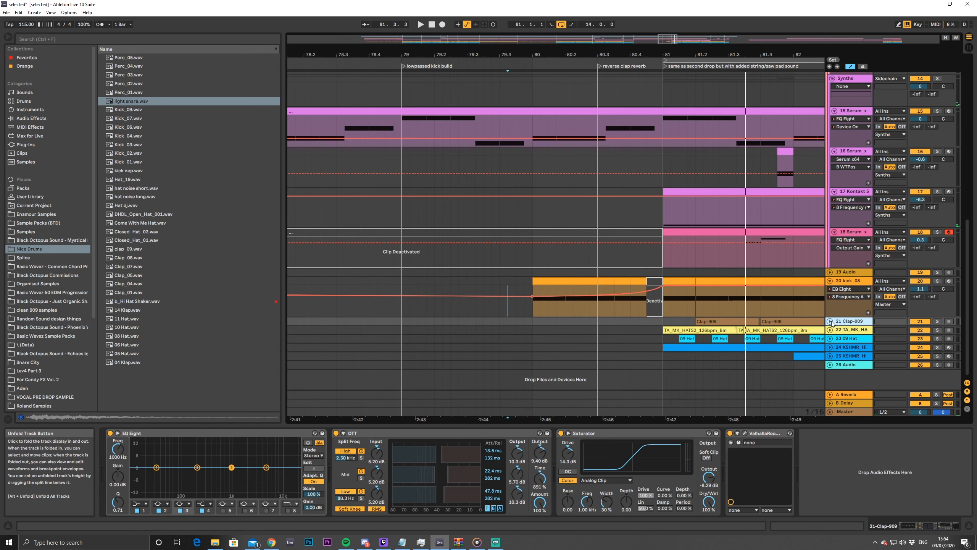
key(s)
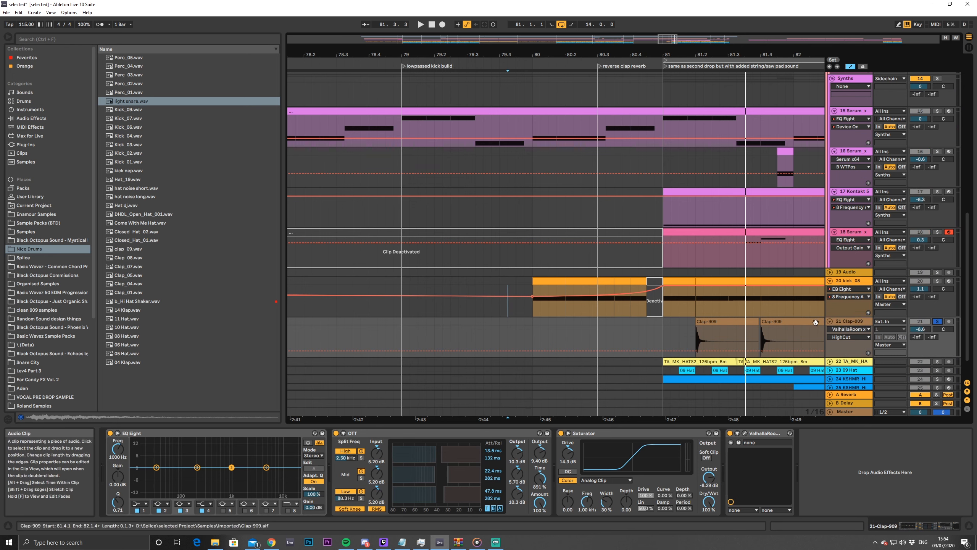
key(ctrl+t)
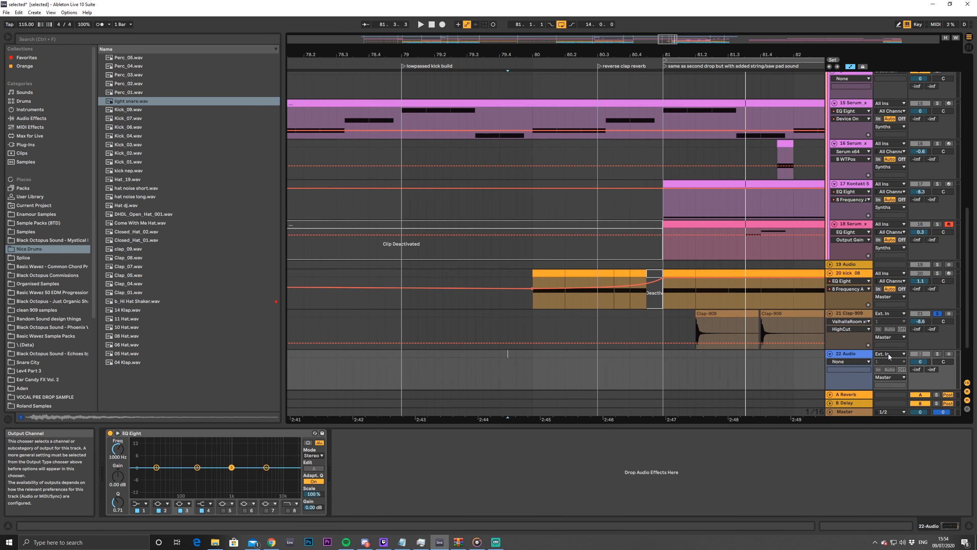
click(755, 325)
click(896, 353)
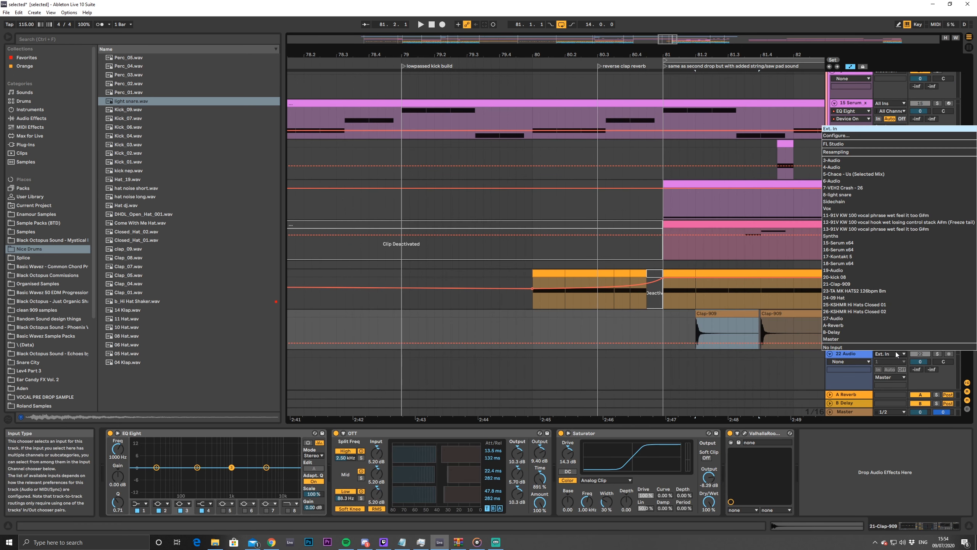
click(845, 153)
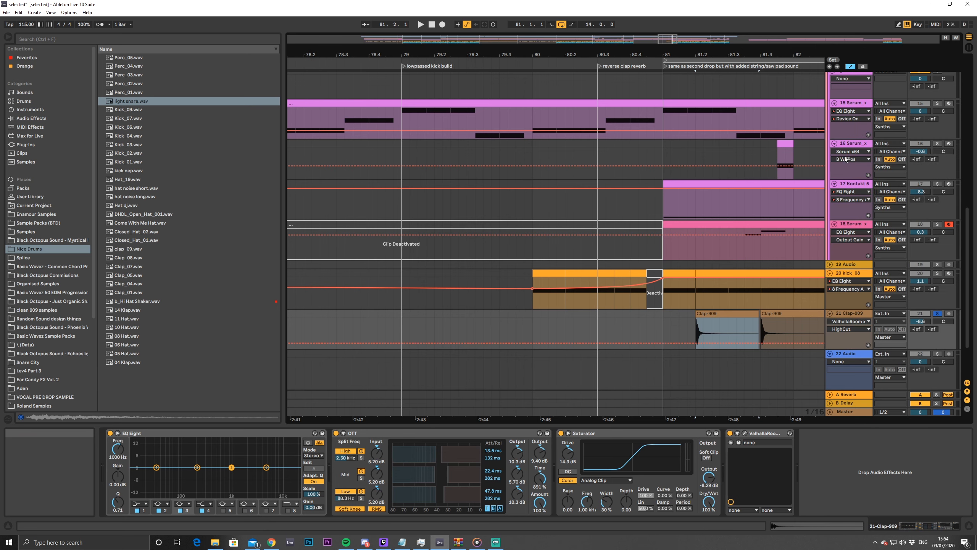
click(948, 353)
Record the soloed claps onto the new audio track from 81.2.1 to about 81.4.4
click(698, 358)
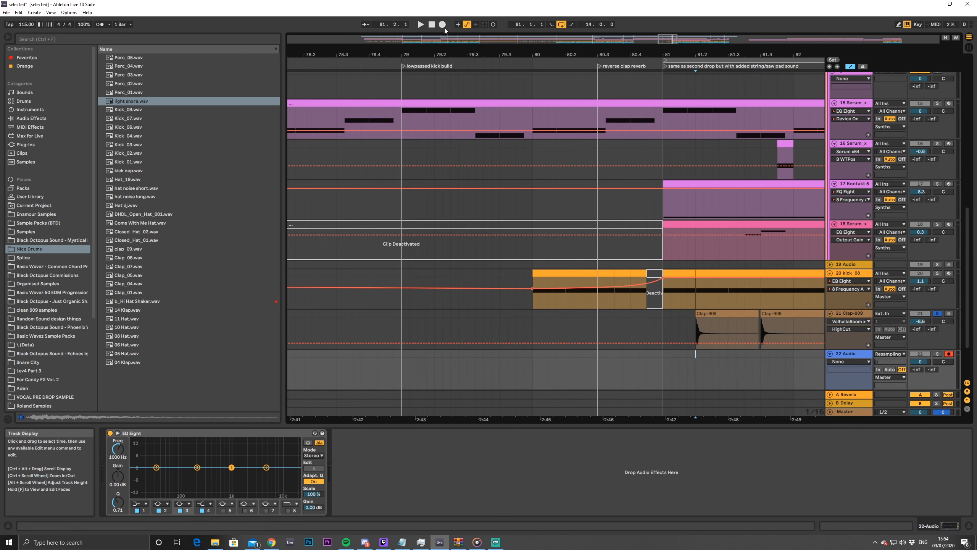
click(445, 29)
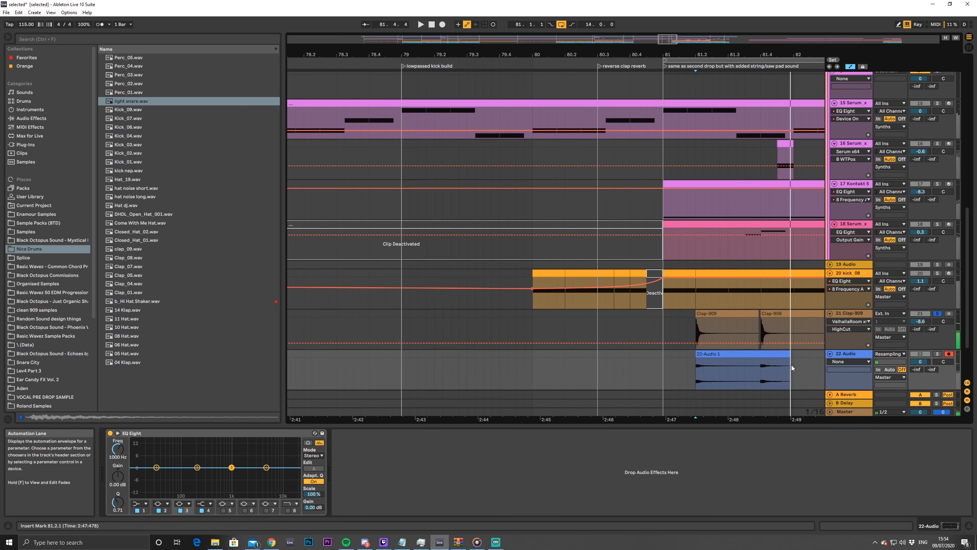
key(space)
Move the recorded clap clip ahead of the drop, reverse it, and fit it between 80.3.2 and 81.1.1
drag(791, 358, 649, 362)
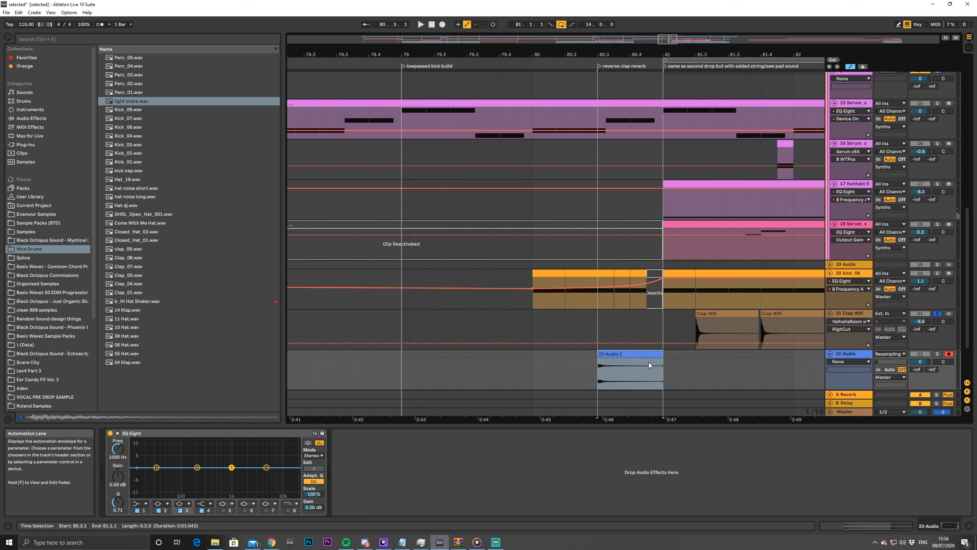
key(ctrl+r)
click(634, 362)
click(630, 355)
key(r)
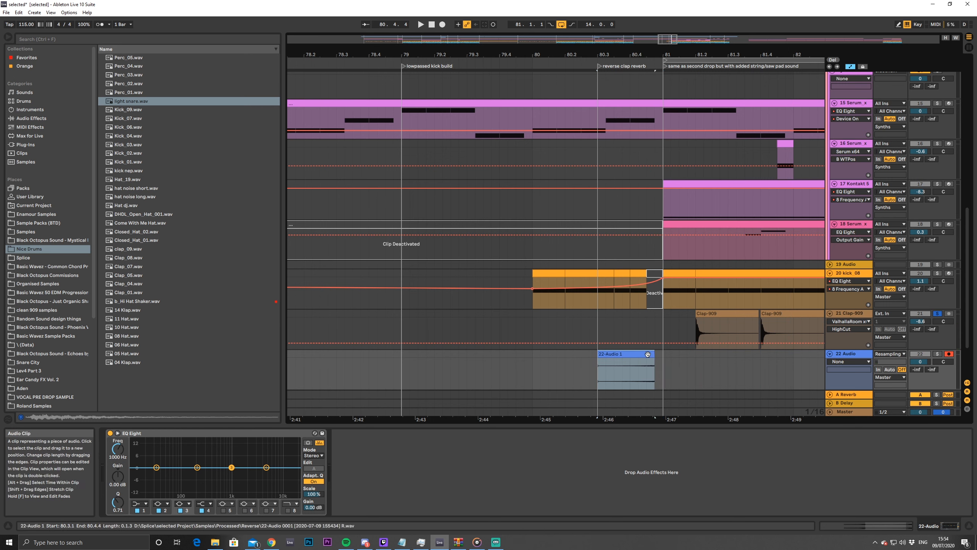
drag(605, 358, 613, 359)
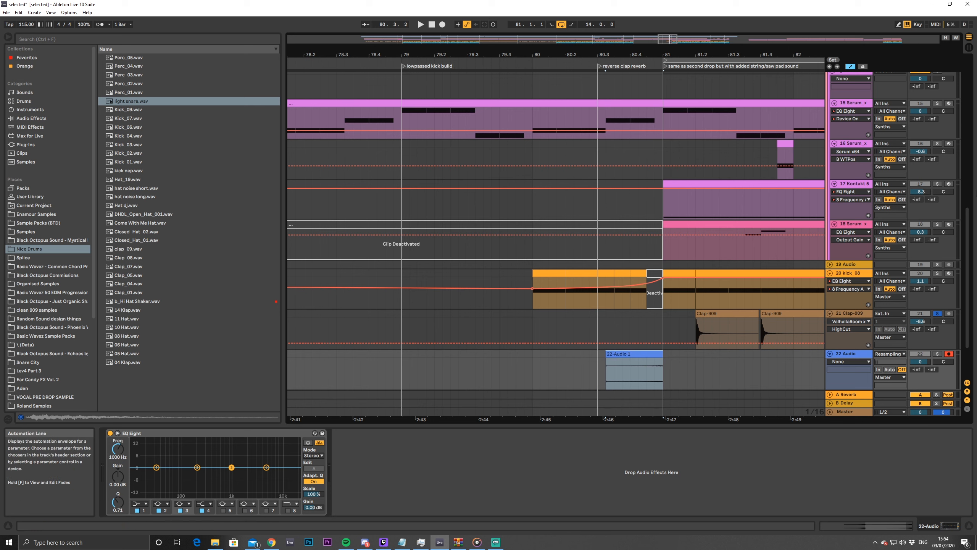
Add a fade-in over roughly the first half of the reversed clap clip and audition it from 79.4.3
key(a)
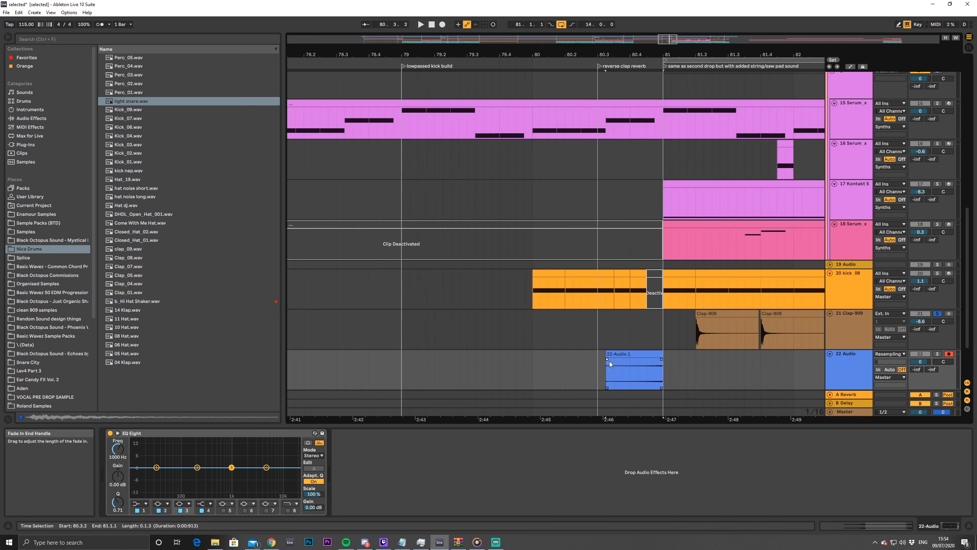
drag(607, 359, 640, 360)
click(516, 368)
key(space)
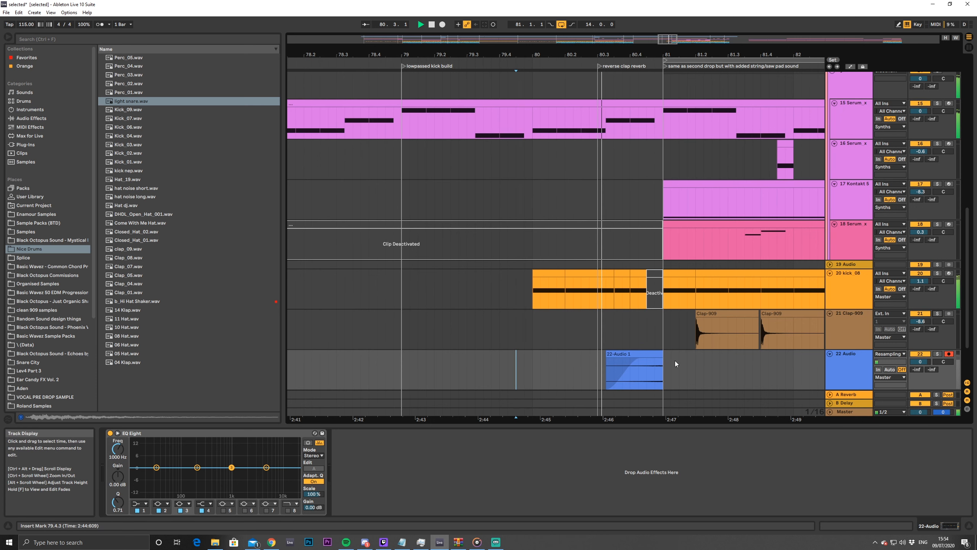
click(620, 371)
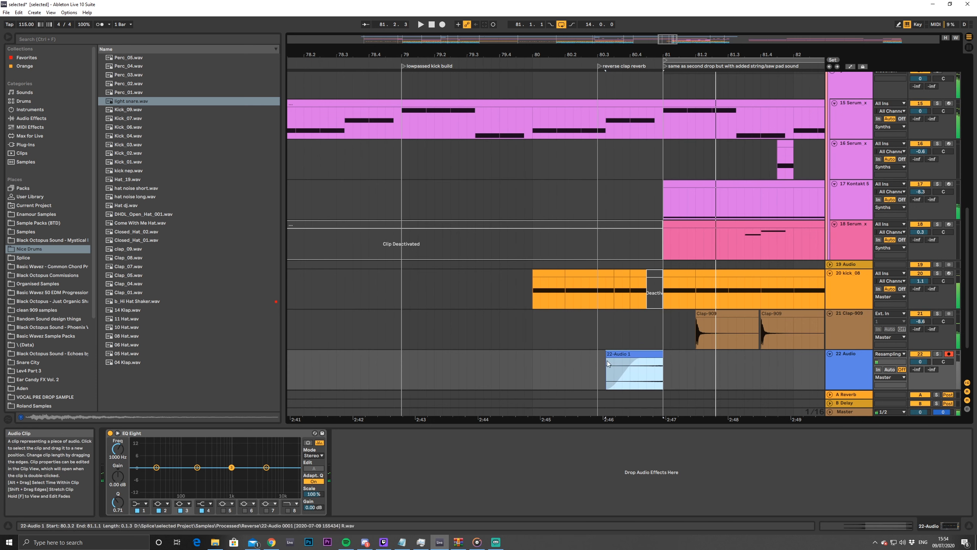
Raise the reversed clap clip's gain to 6.38 dB and audition it
double_click(632, 352)
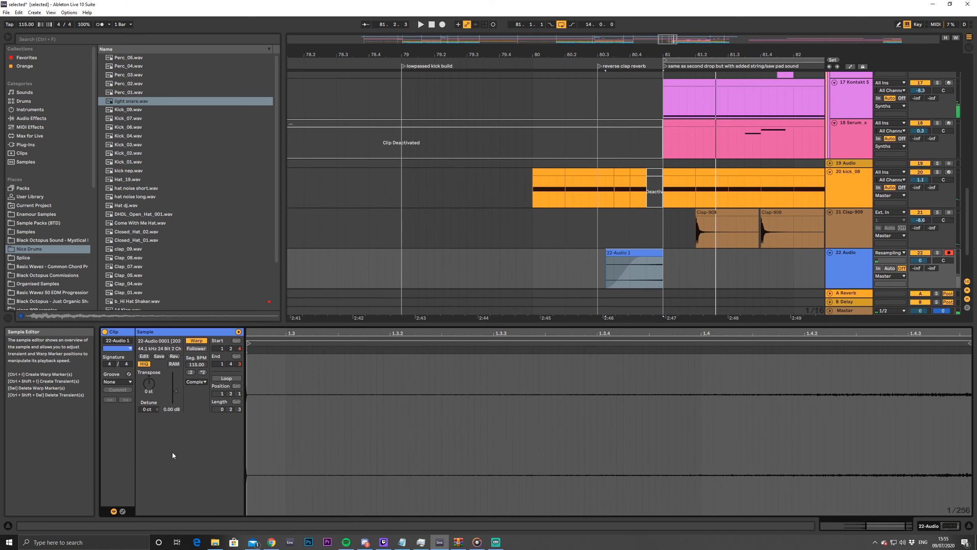
drag(176, 389, 175, 385)
key(space)
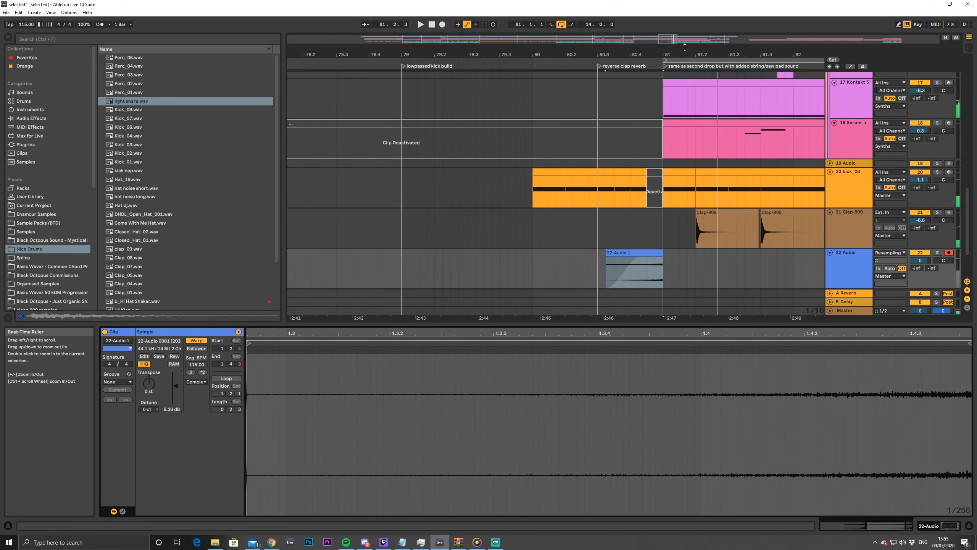
Copy the clips on the four hat tracks from 81.1.1 to 85.1.1 and paste them at 77.1.1
click(401, 263)
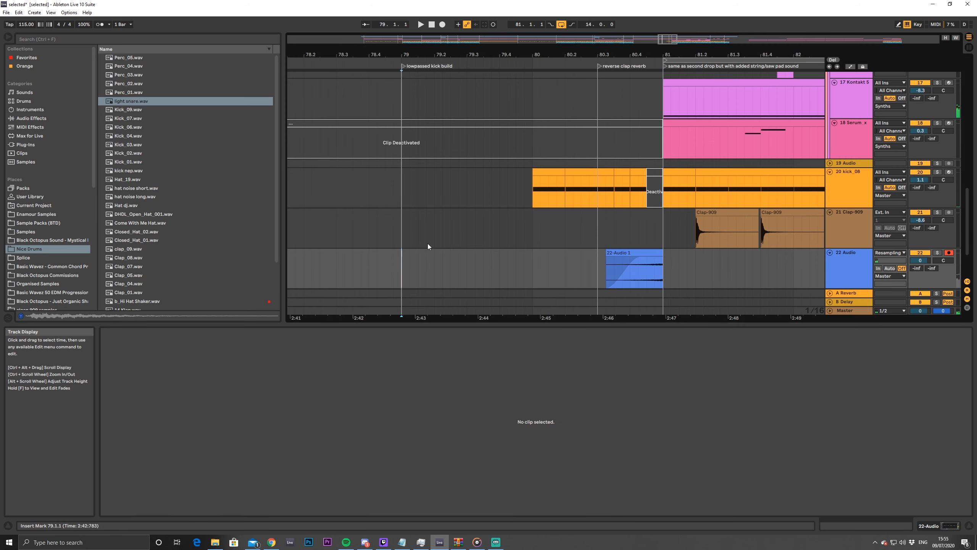
scroll(435, 238, up, 3)
scroll(438, 240, up, 1)
scroll(577, 225, down, 5)
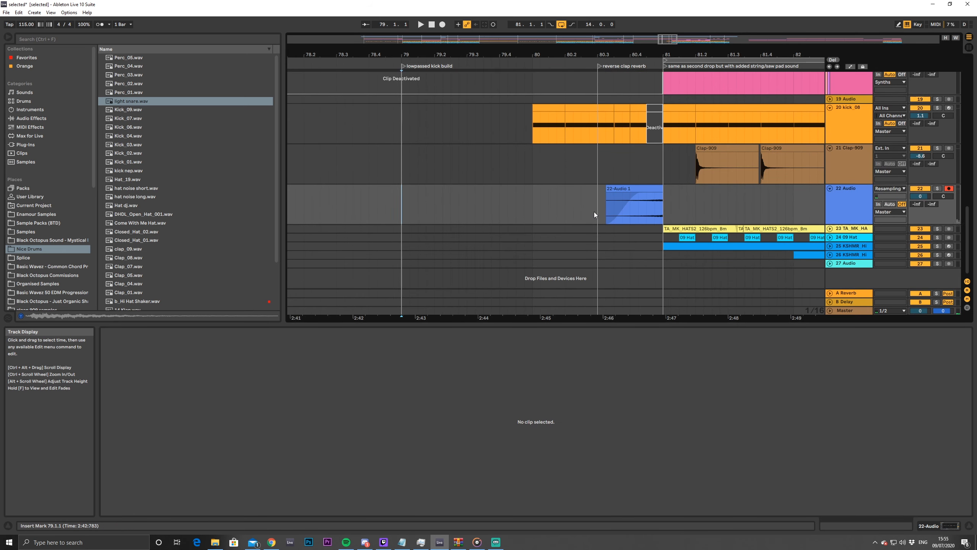
drag(676, 39, 673, 13)
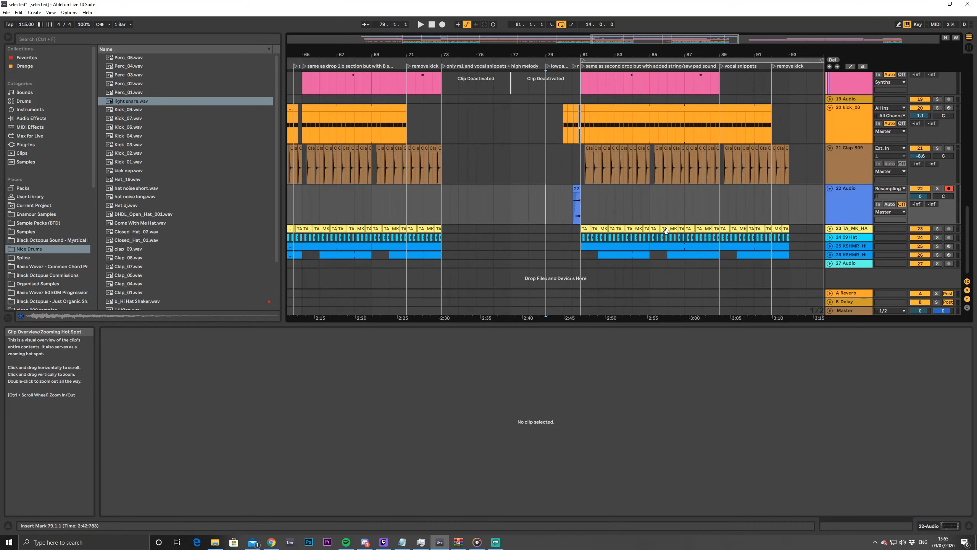
drag(582, 229, 652, 254)
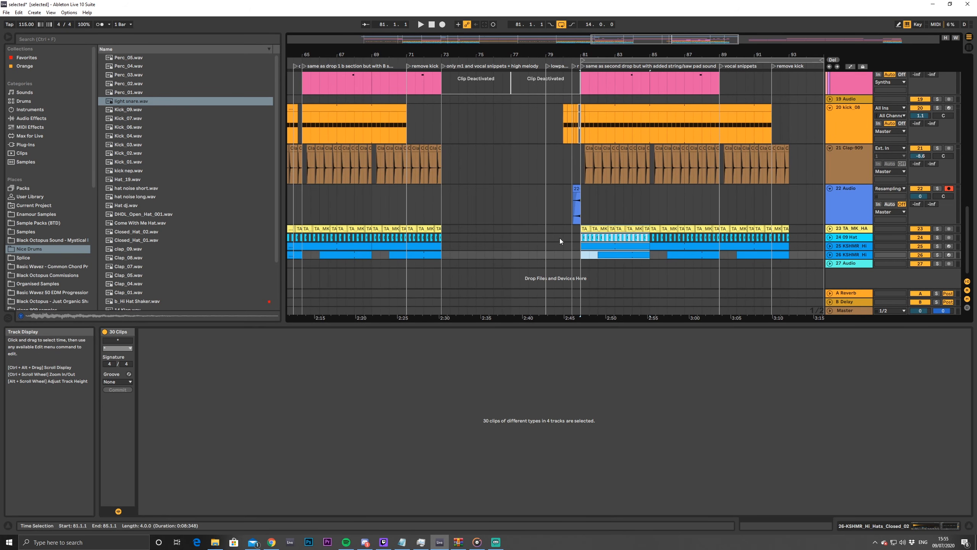
click(516, 230)
key(ctrl+v)
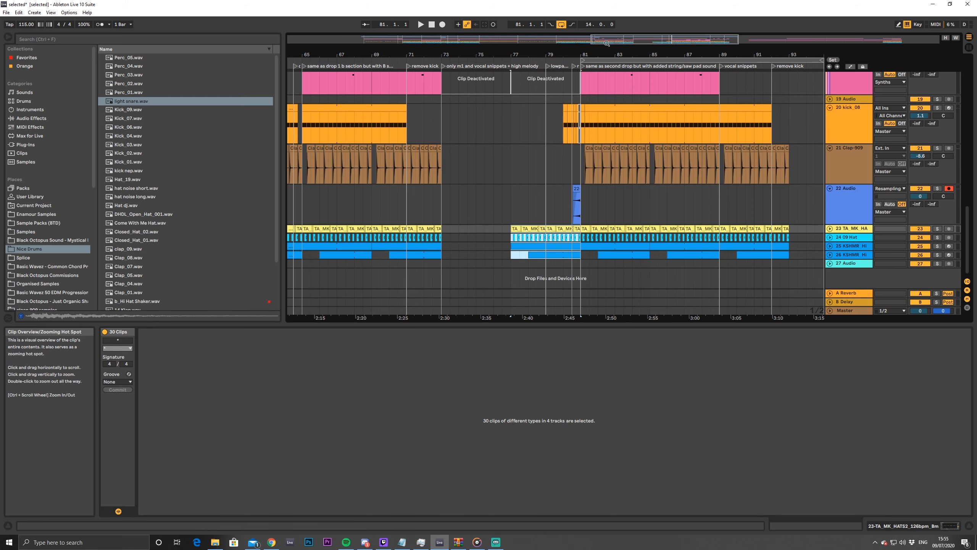
Group the four hat tracks, from TA_MK_HATS to the second KSHMR closed hat track
drag(607, 43, 751, 103)
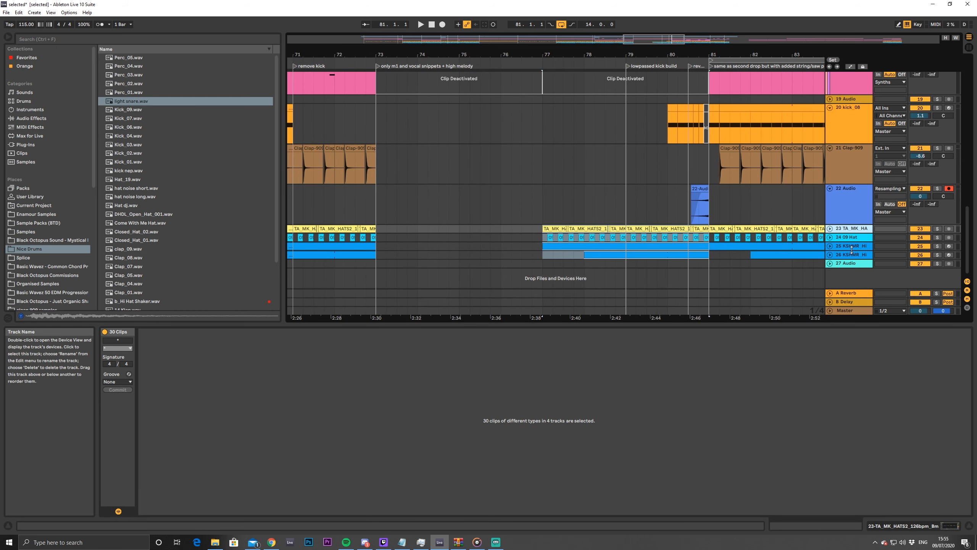
shift+click(854, 255)
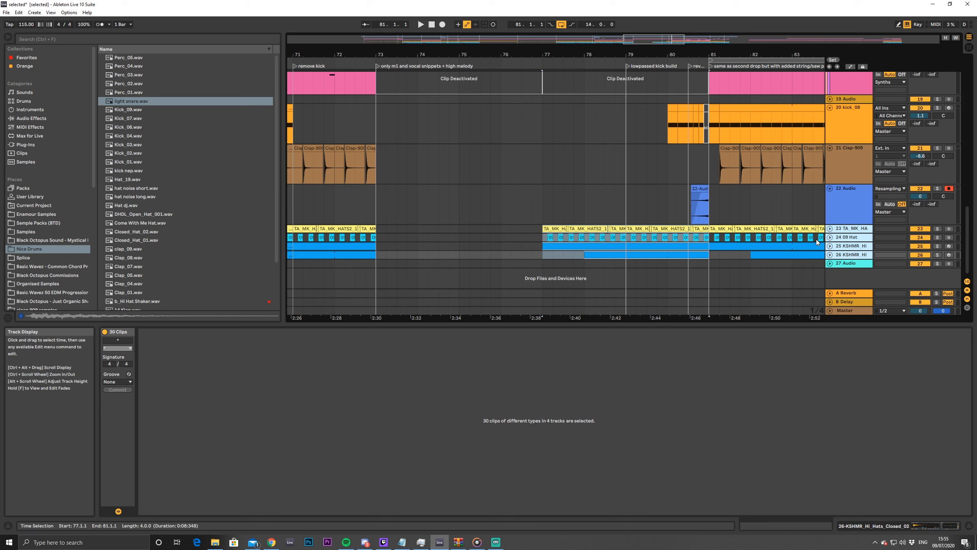
key(ctrl+g)
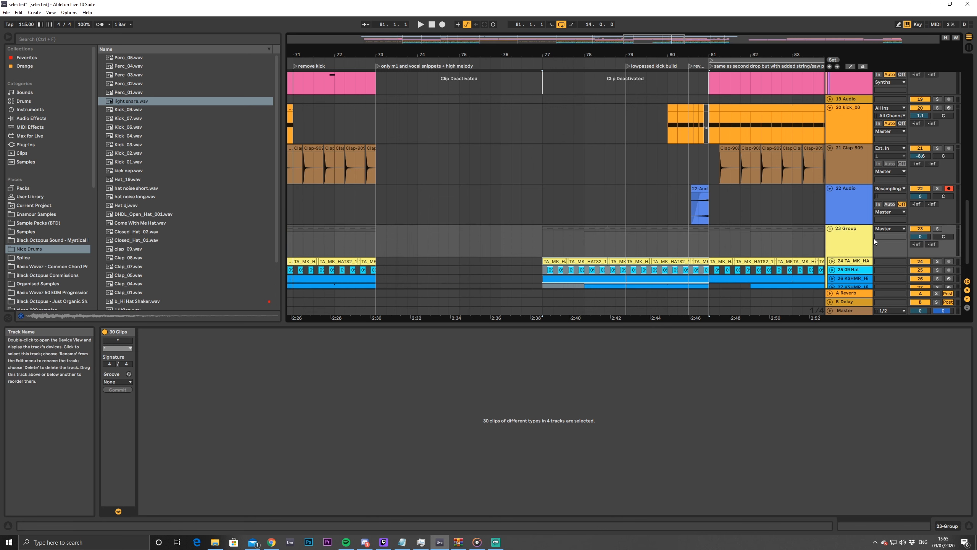
Search the browser for "aut" across all results and add an Auto Filter to the hat group
click(247, 38)
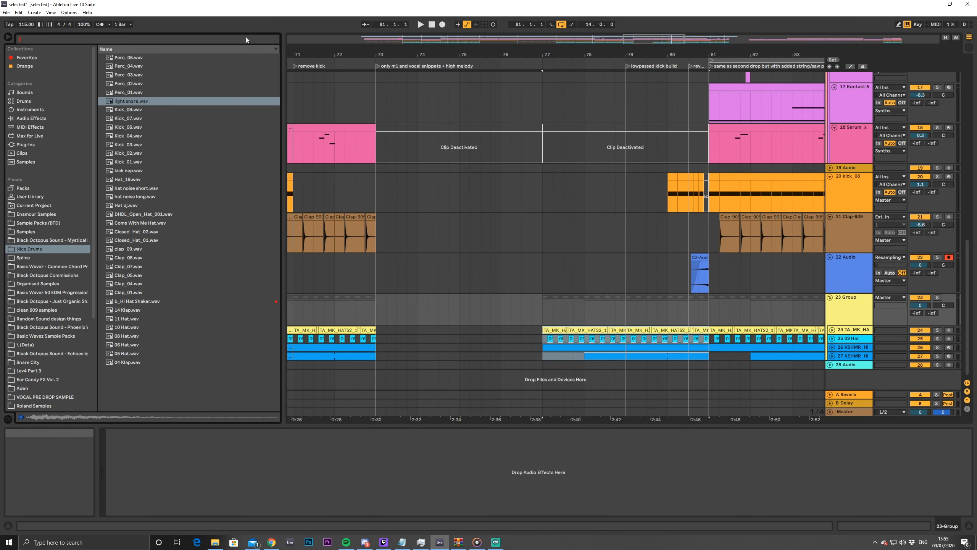
text(aut)
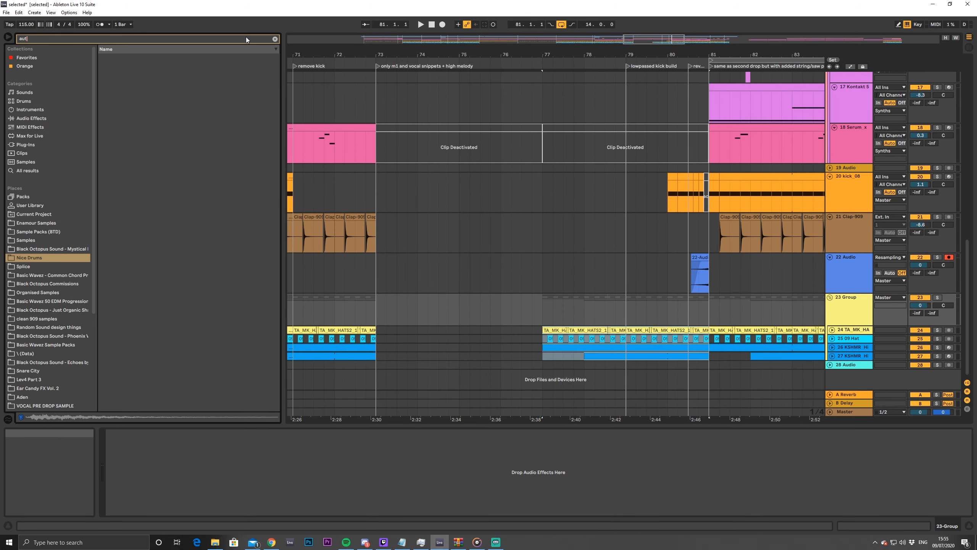
click(36, 170)
drag(133, 57, 446, 468)
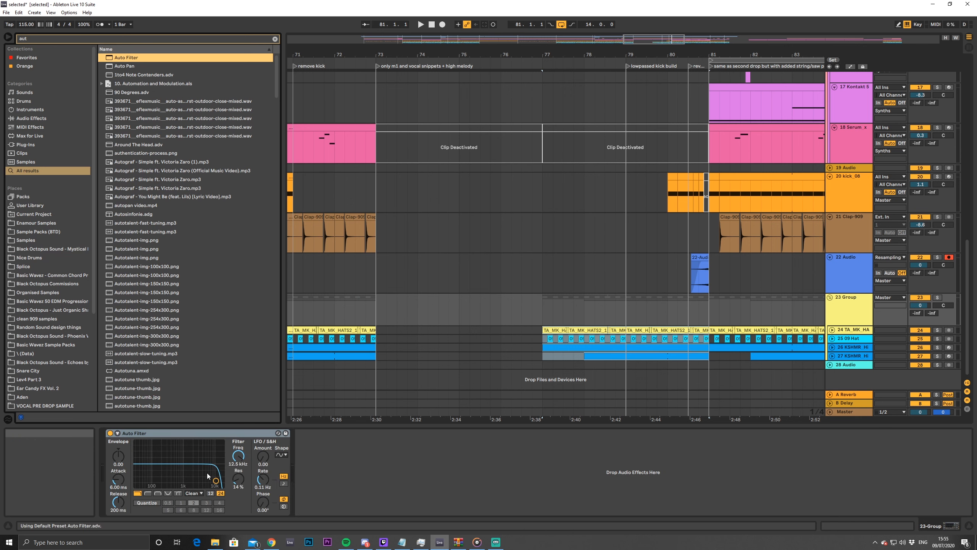
Automate the hat group's Auto Filter Frequency to rise from 304 Hz at 77.1.1 to 19.9 kHz at 81.1.1, and audition the build
click(851, 67)
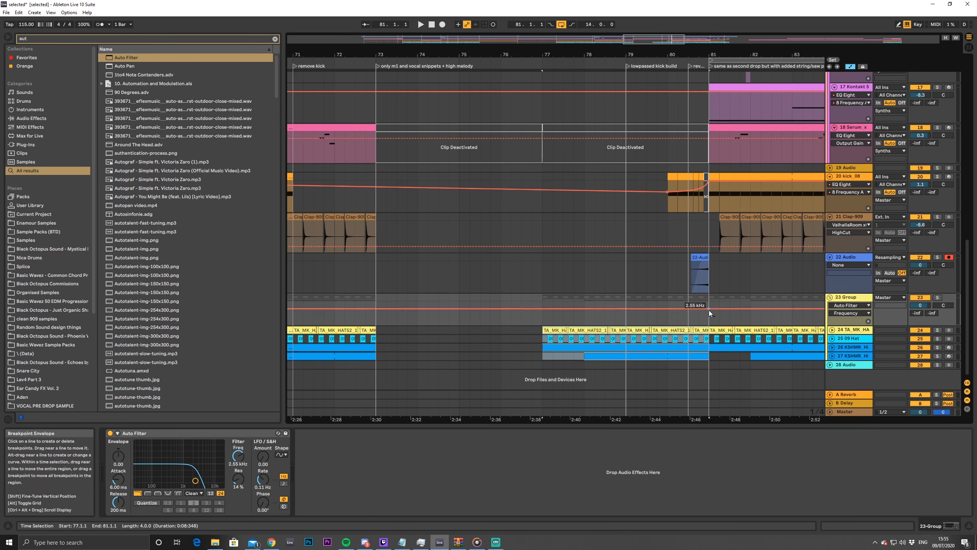
drag(543, 310, 543, 318)
key(space)
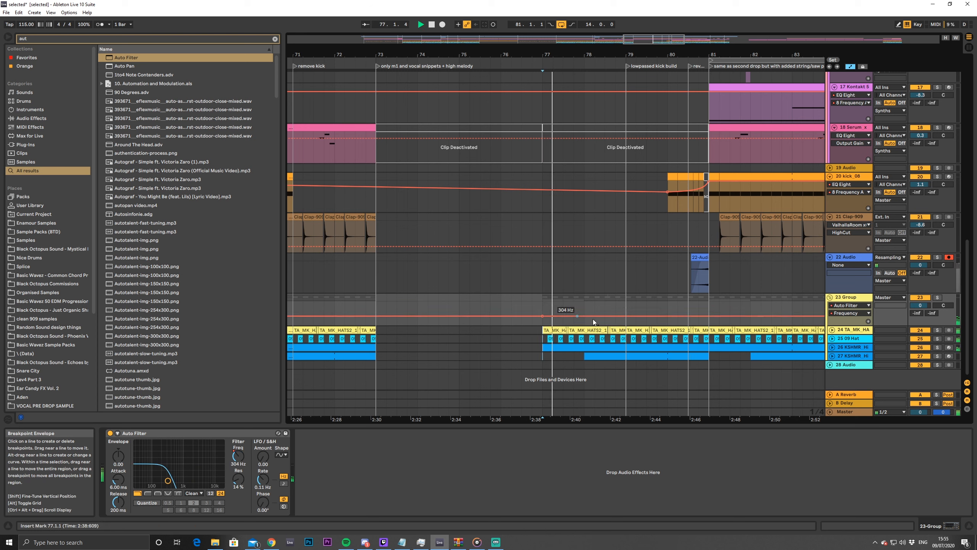
drag(712, 317, 709, 302)
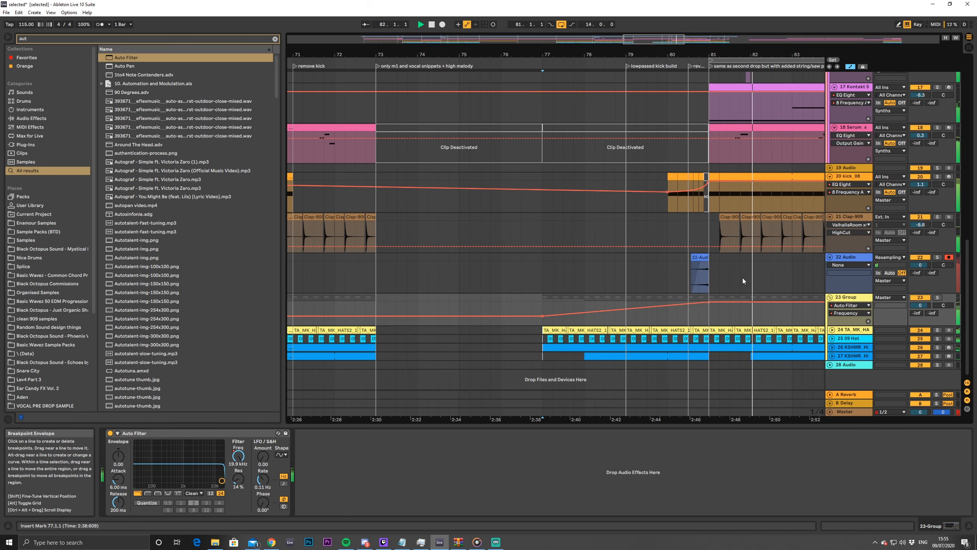
scroll(750, 271, up, 3)
scroll(730, 179, up, 8)
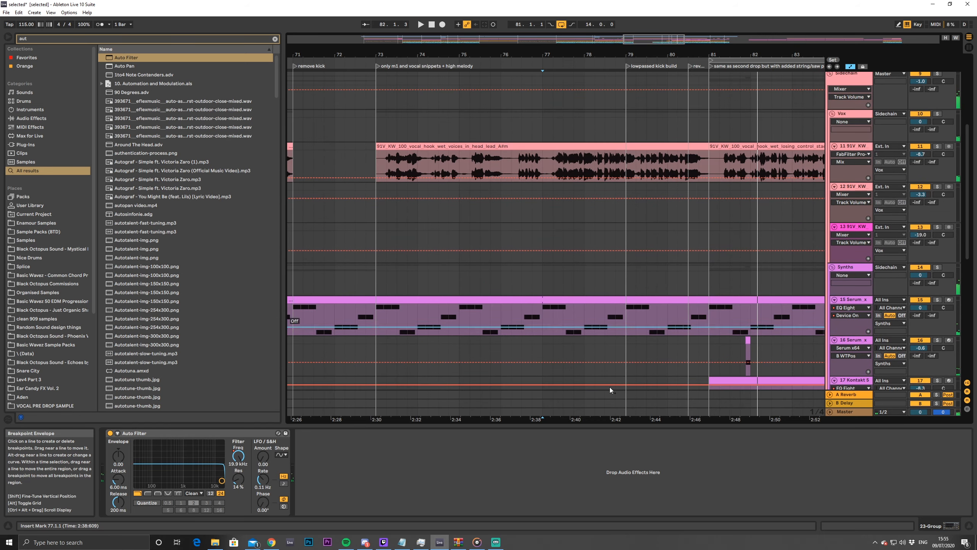
click(495, 542)
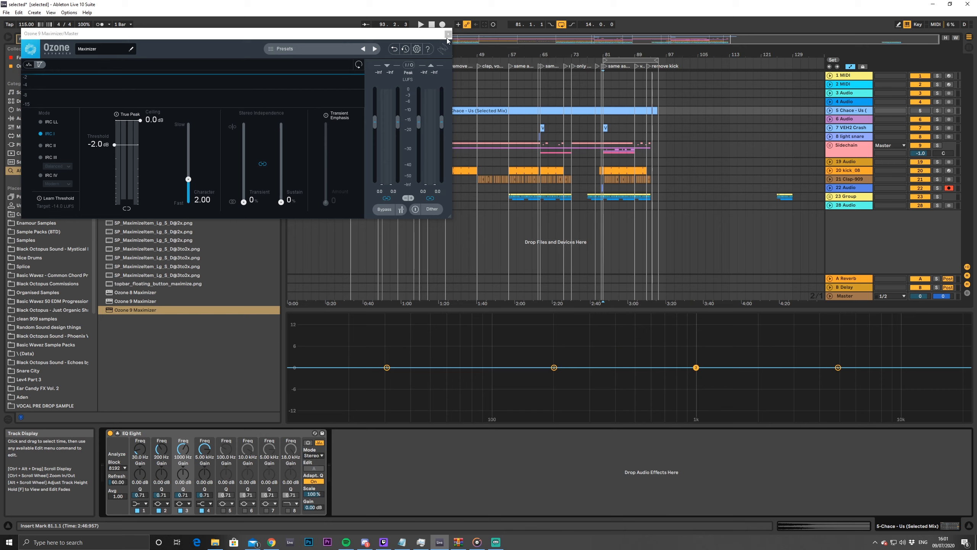
Close the Ozone 9 Maximizer window and select the reversed clap clip before bar 81
click(448, 35)
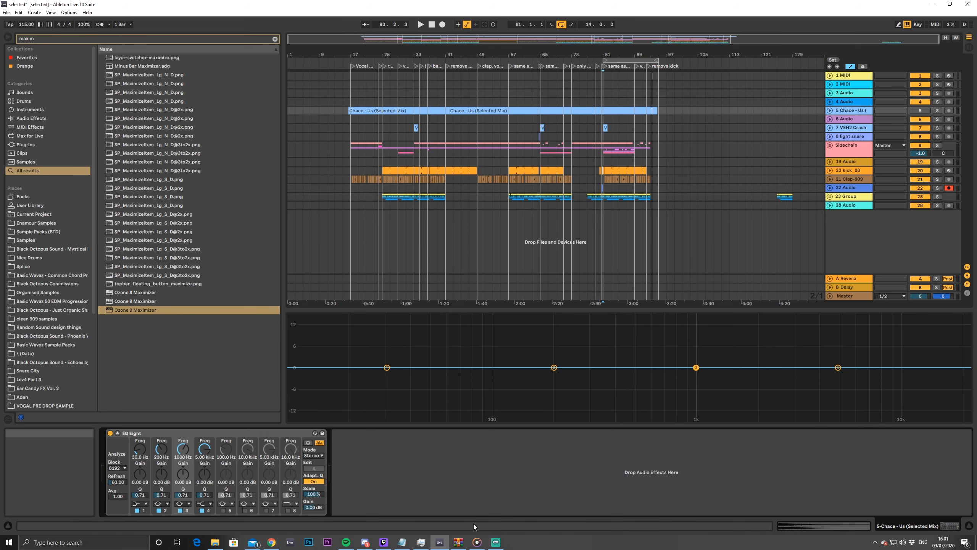
mouse_move(664, 54)
mouse_down()
mouse_move(703, 72)
mouse_move(661, 57)
mouse_up()
double_click(625, 351)
click(483, 188)
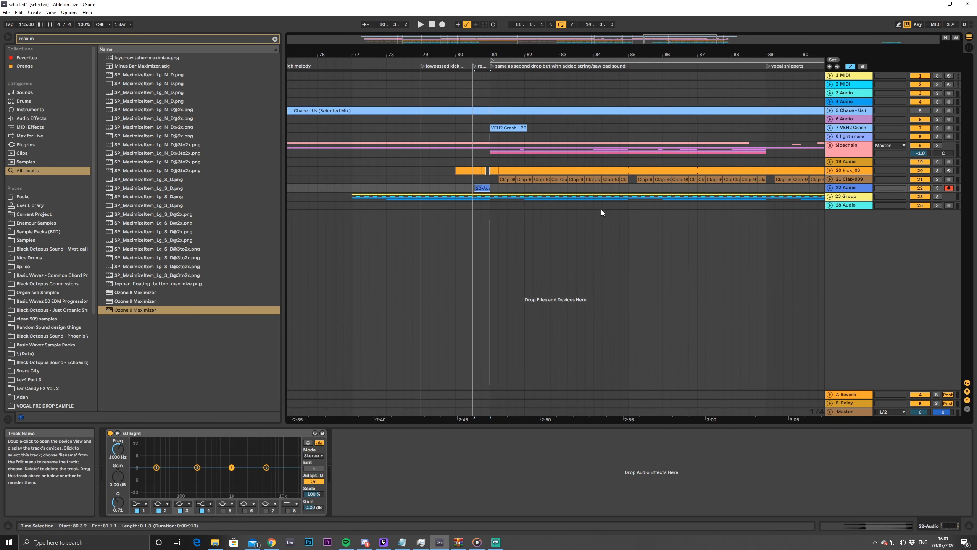
Raise the low cut in the hat group's EQ Eight to 843 Hz while auditioning the bar 81 drop
key(space)
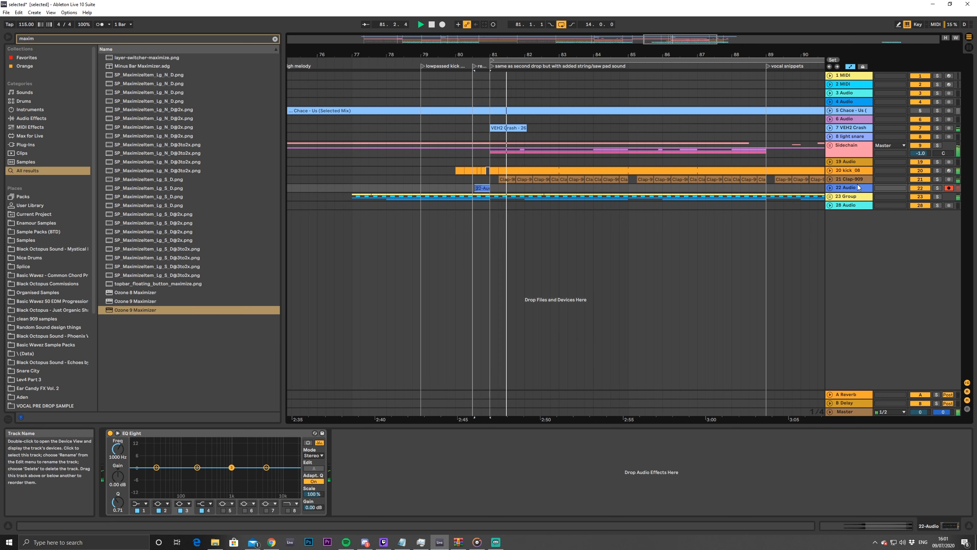
click(845, 199)
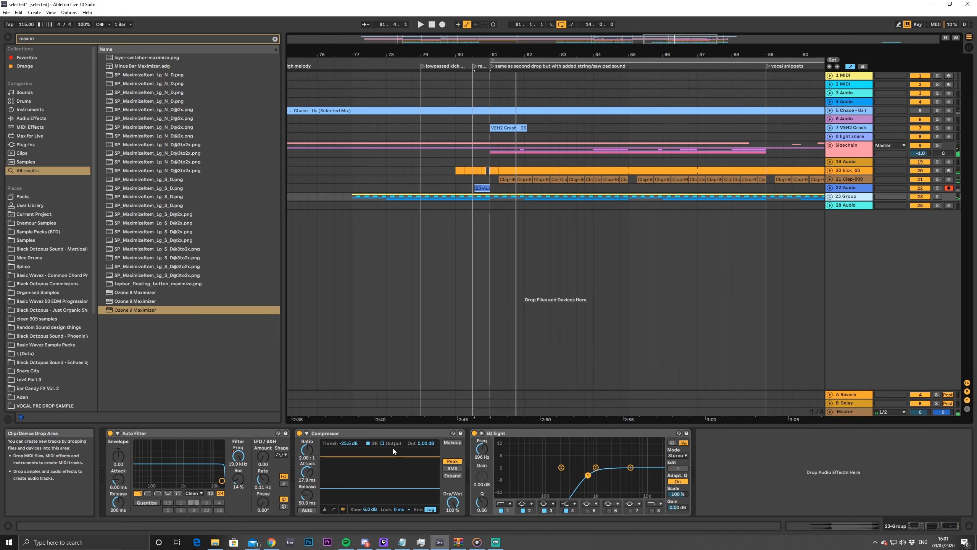
click(361, 433)
key(space)
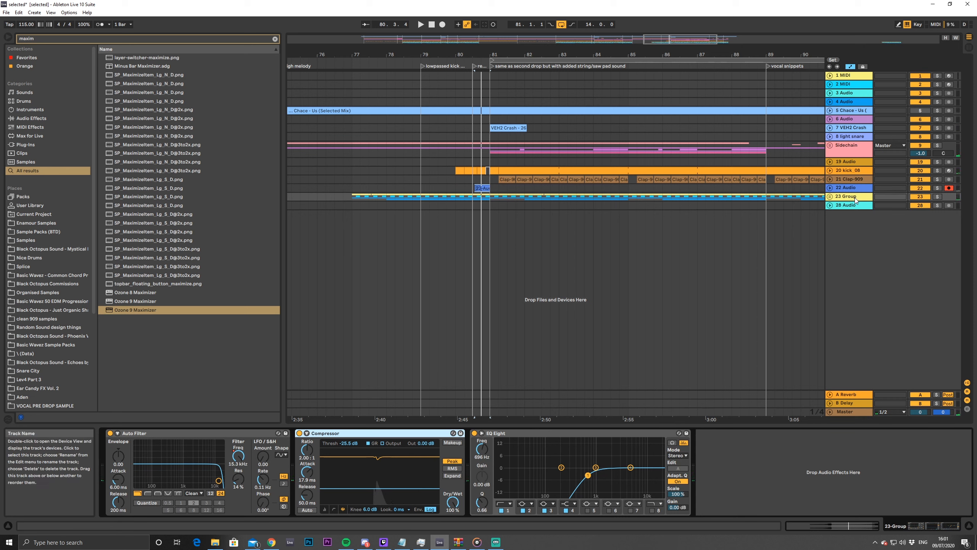
key(space)
mouse_move(589, 475)
mouse_down()
mouse_move(531, 474)
mouse_move(592, 477)
mouse_up()
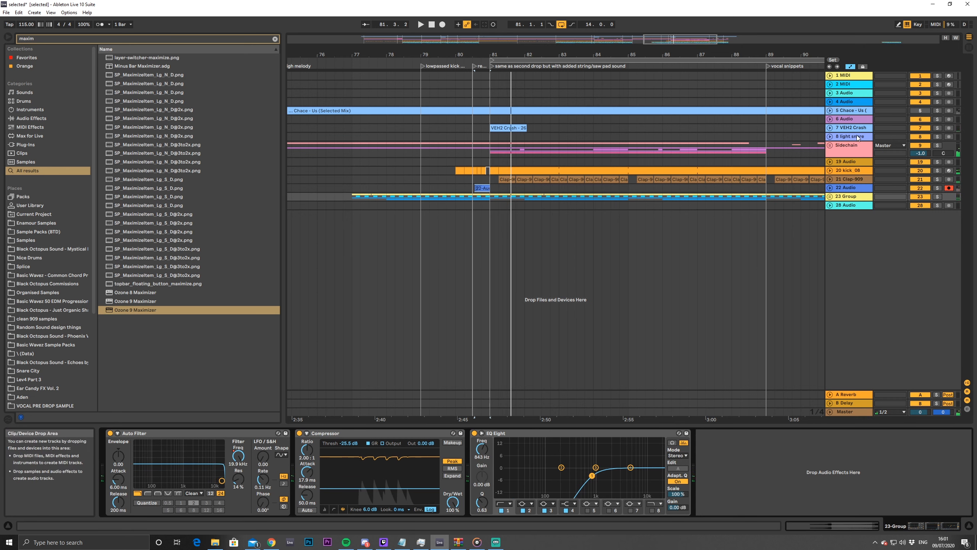
Unfold the Sidechain group and check the Vox group's EQ Eight while auditioning the drop
click(853, 146)
click(830, 146)
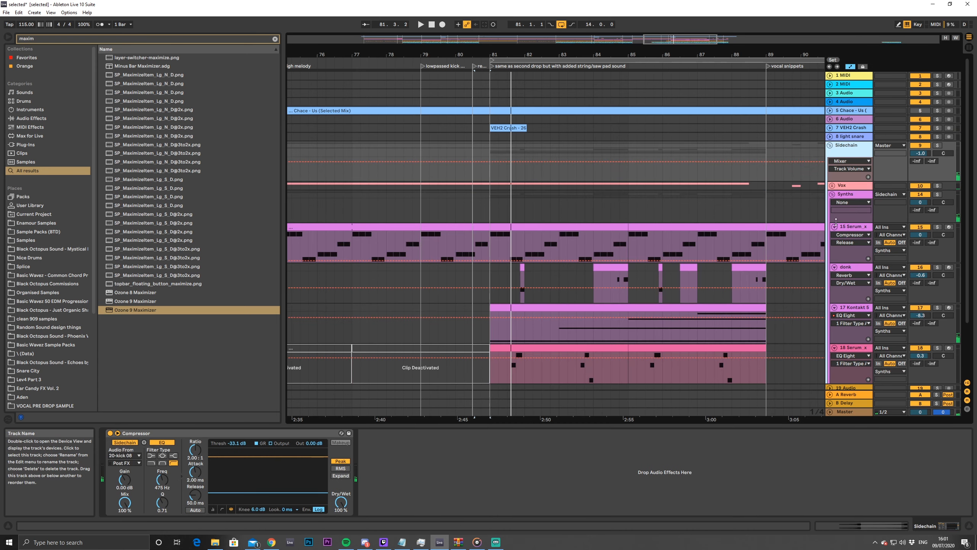
scroll(836, 221, down, 2)
scroll(837, 179, down, 3)
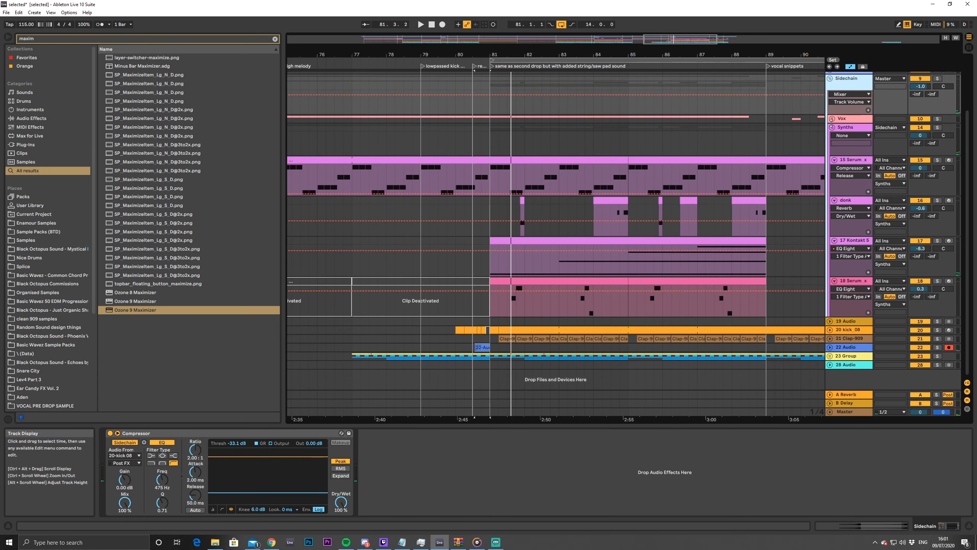
click(843, 119)
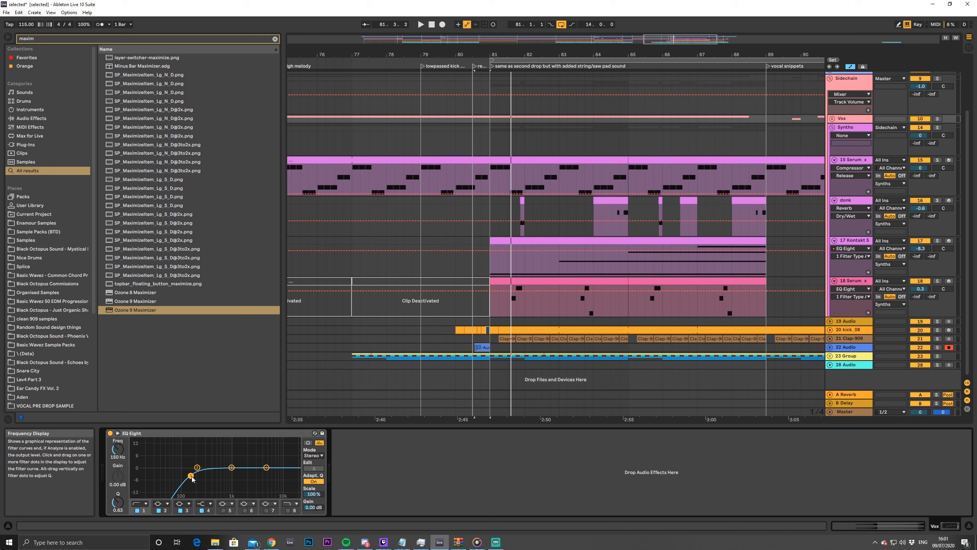
key(space)
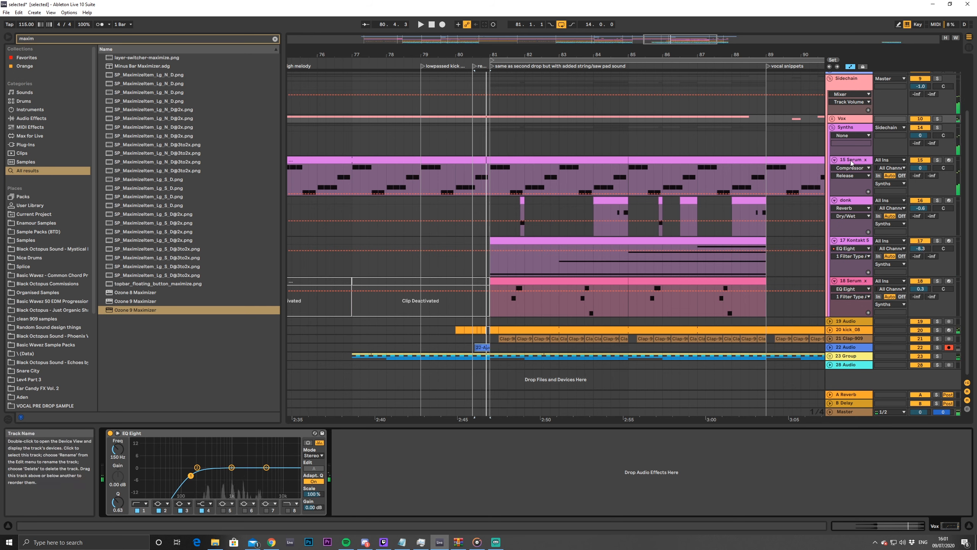
Solo the 15 Serum track and the donk track in turn and audition each from 81.1.1
click(852, 161)
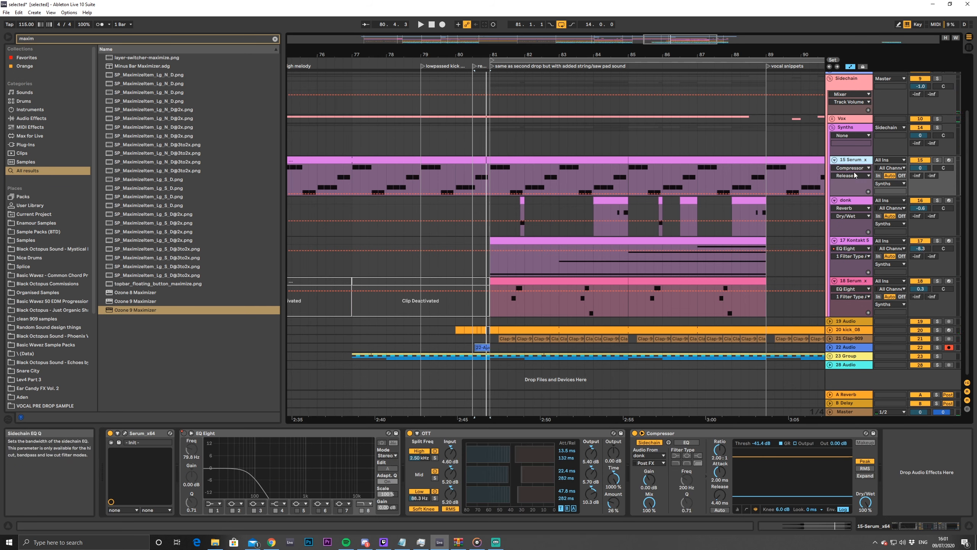
key(space)
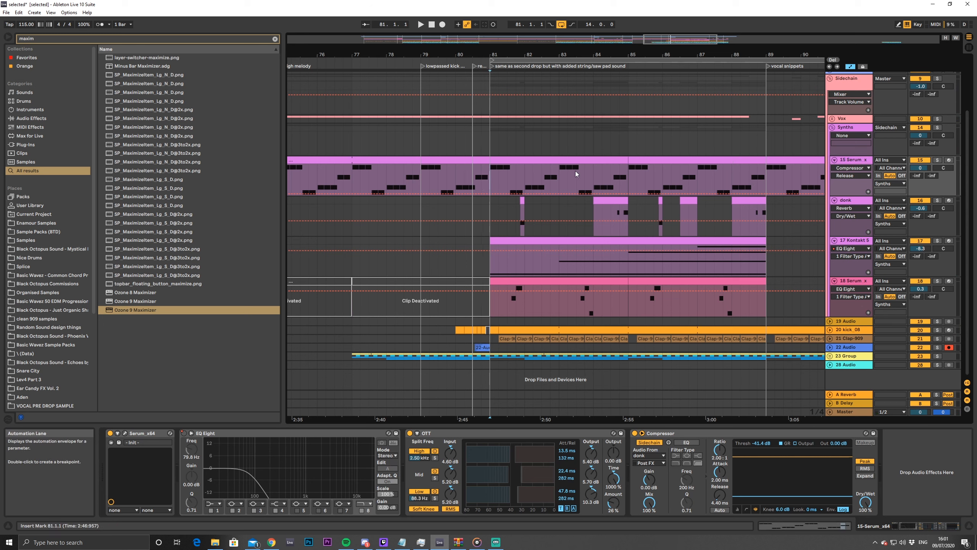
click(937, 160)
key(space)
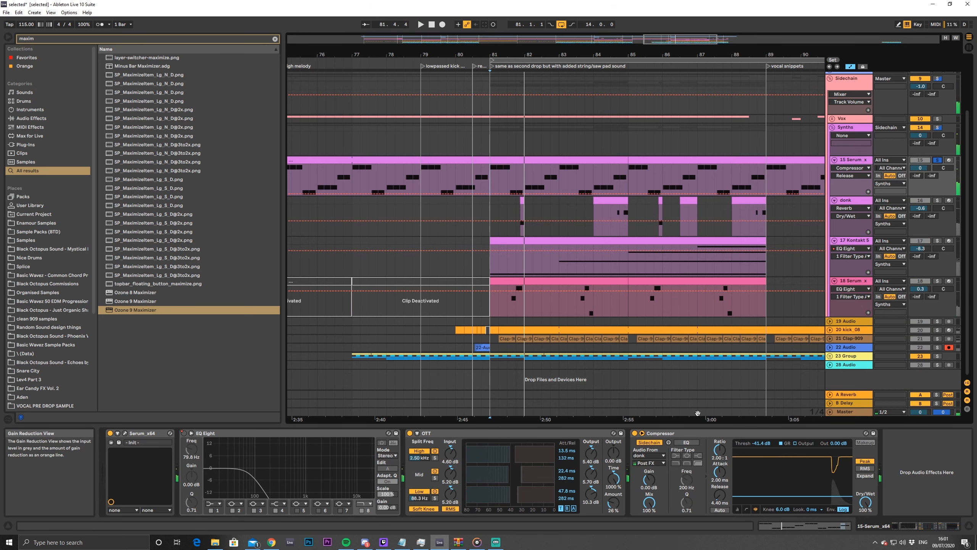
click(937, 200)
key(space)
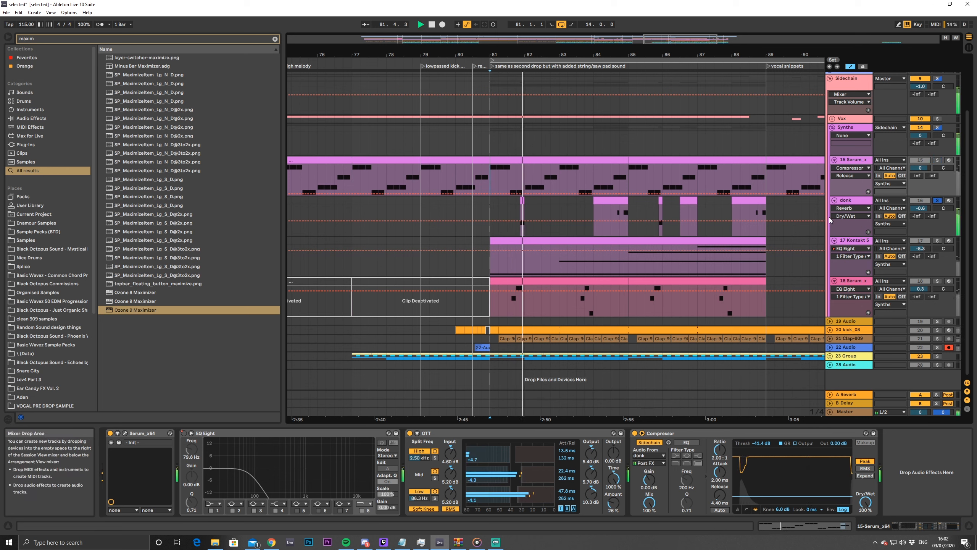
Review the device chains of the Kontakt 5 and 18 Serum tracks, and fold the Synths and Sidechain groups
click(523, 200)
click(525, 159)
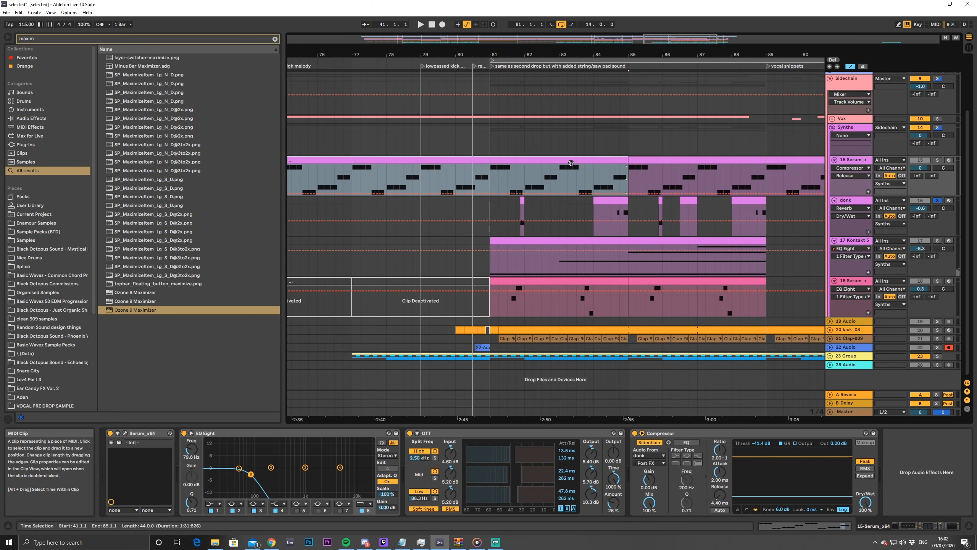
click(500, 173)
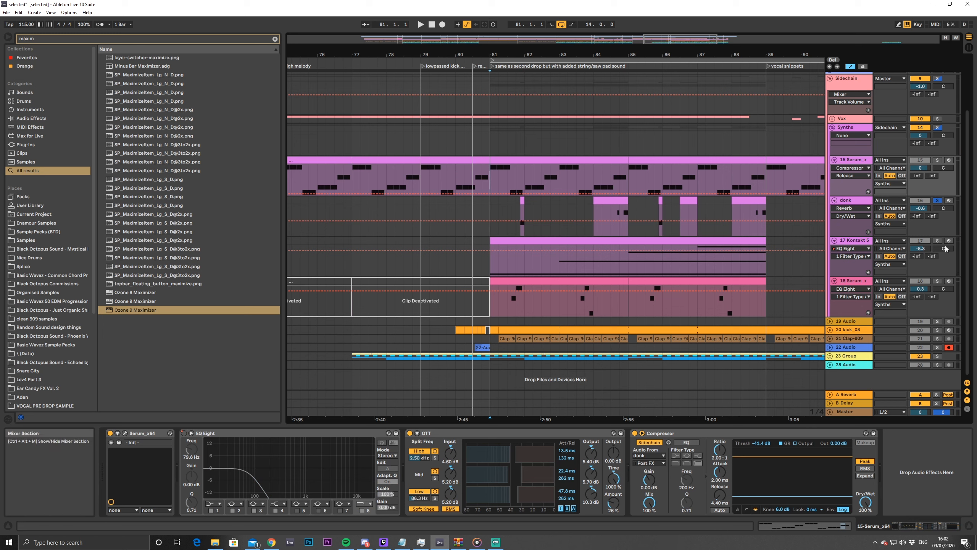
click(858, 241)
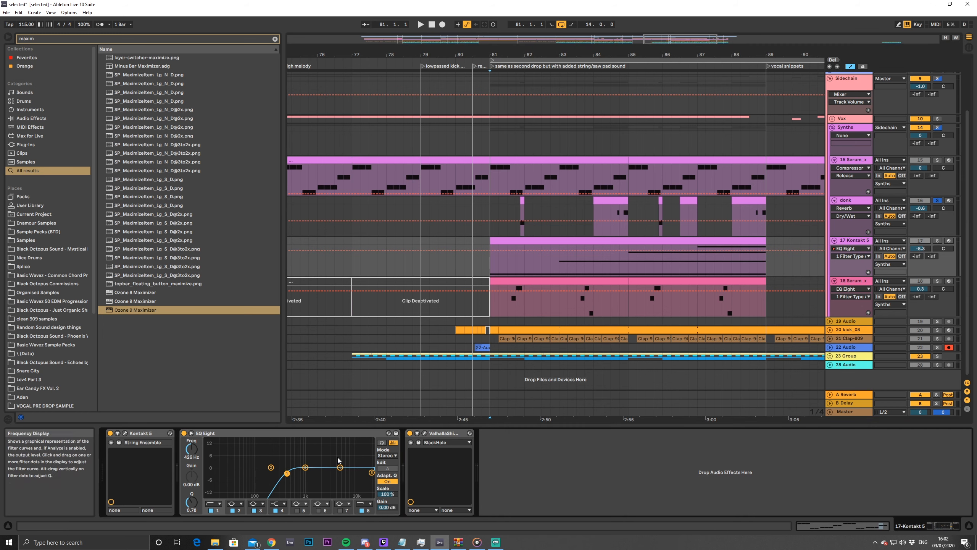
click(852, 283)
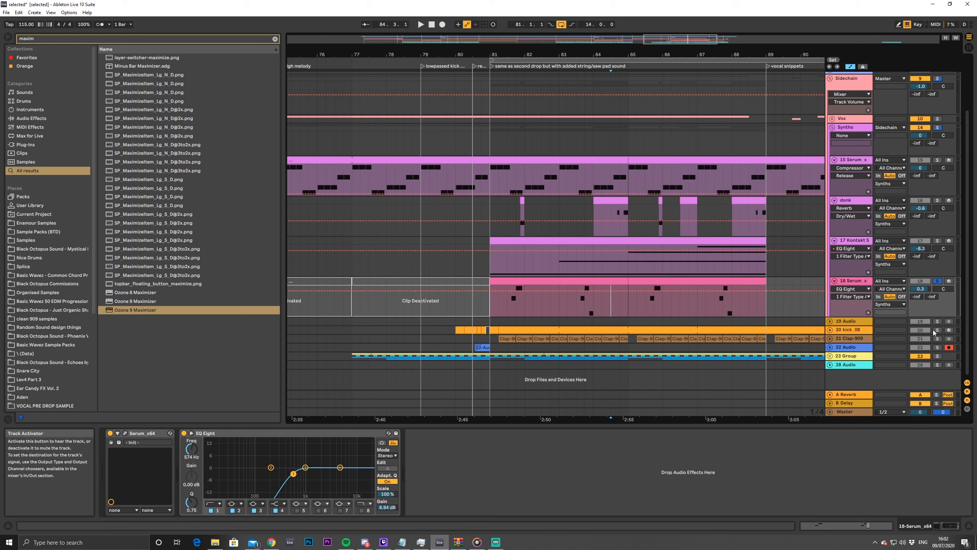
click(833, 129)
click(830, 146)
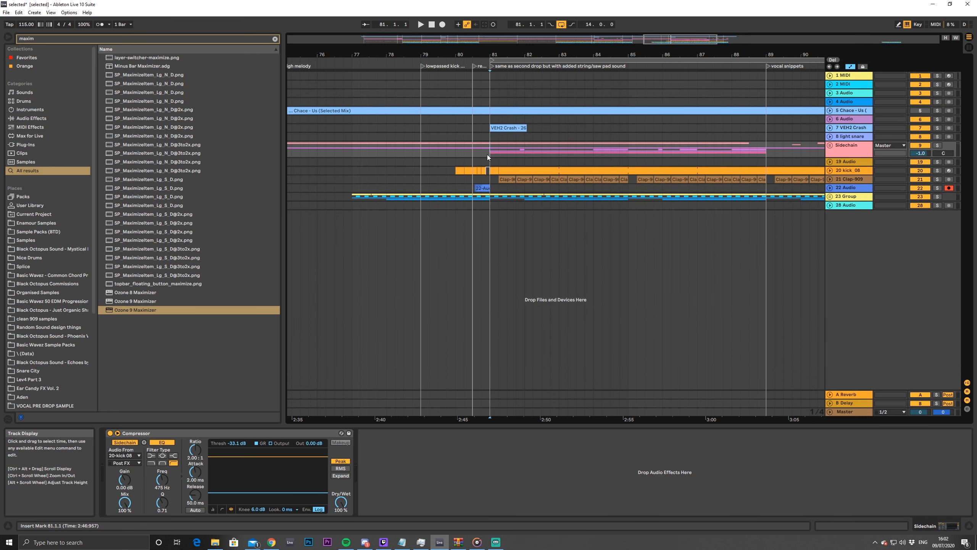
Search the browser for "span" and add SPAN to the Chace - Us reference track
drag(621, 44, 646, 78)
click(850, 413)
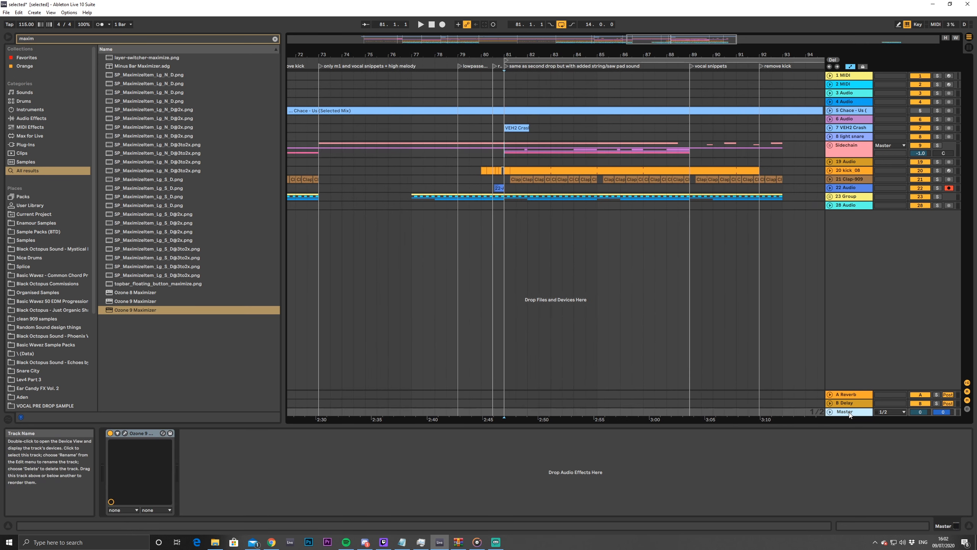
click(866, 112)
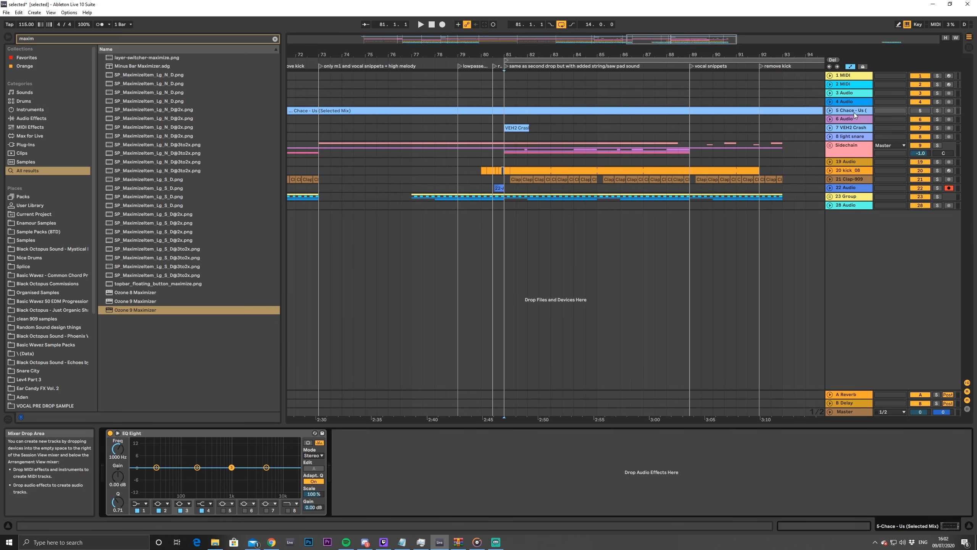
click(275, 39)
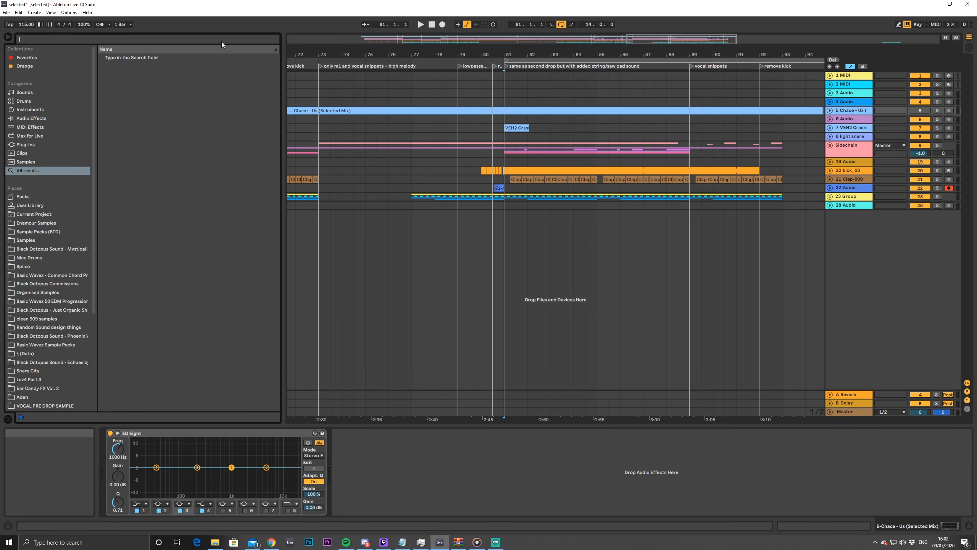
double_click(848, 112)
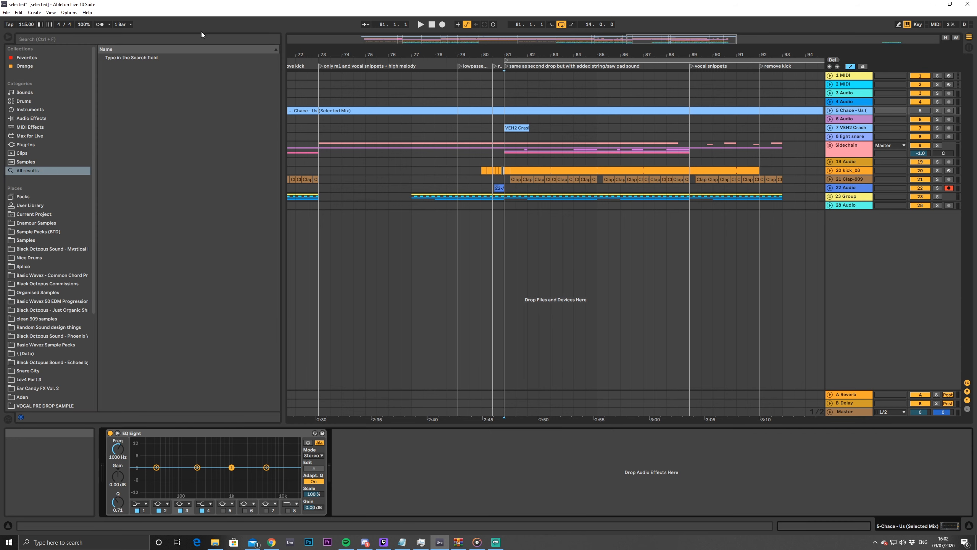
click(188, 40)
text(span)
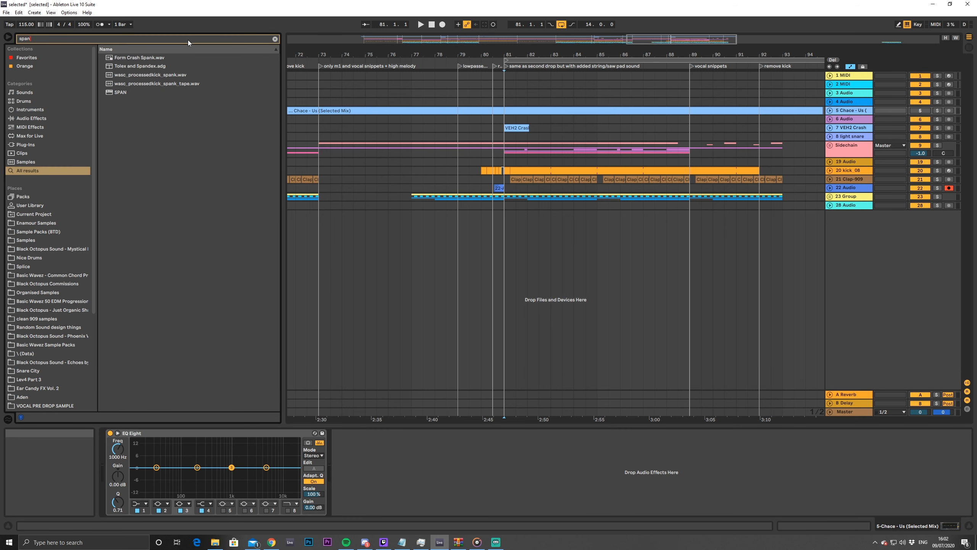
double_click(131, 93)
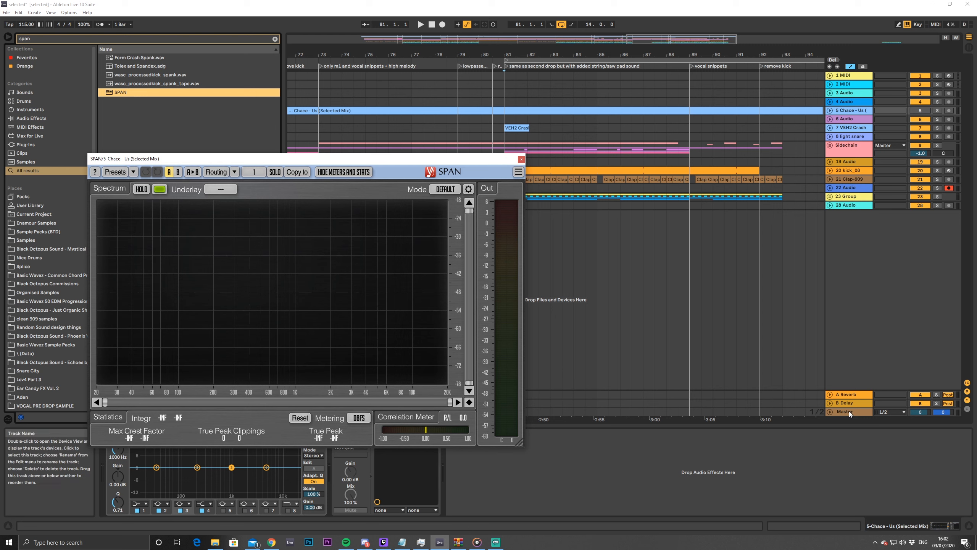
Route the Chace - Us reference track's output to Ext. Out 1/2 and audition it from 81.1.1
click(831, 110)
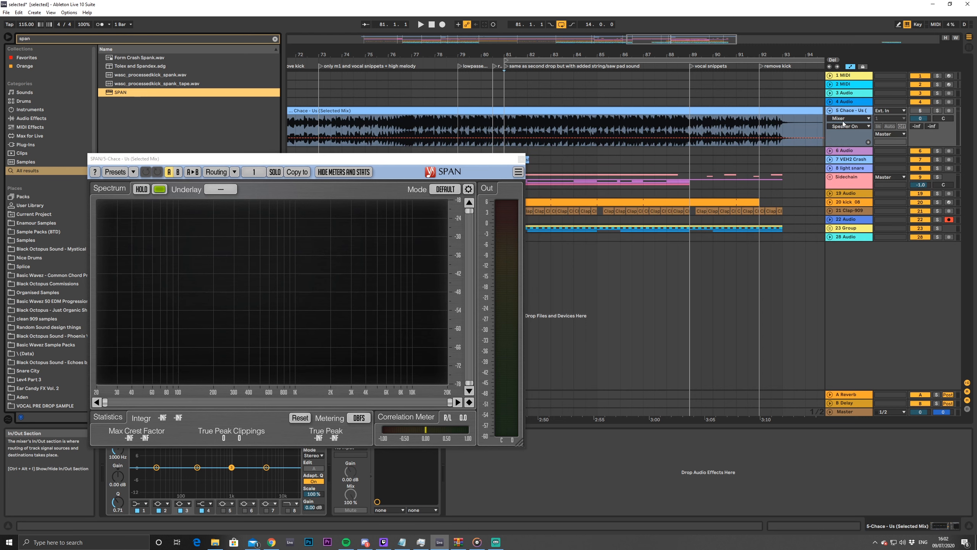
click(891, 134)
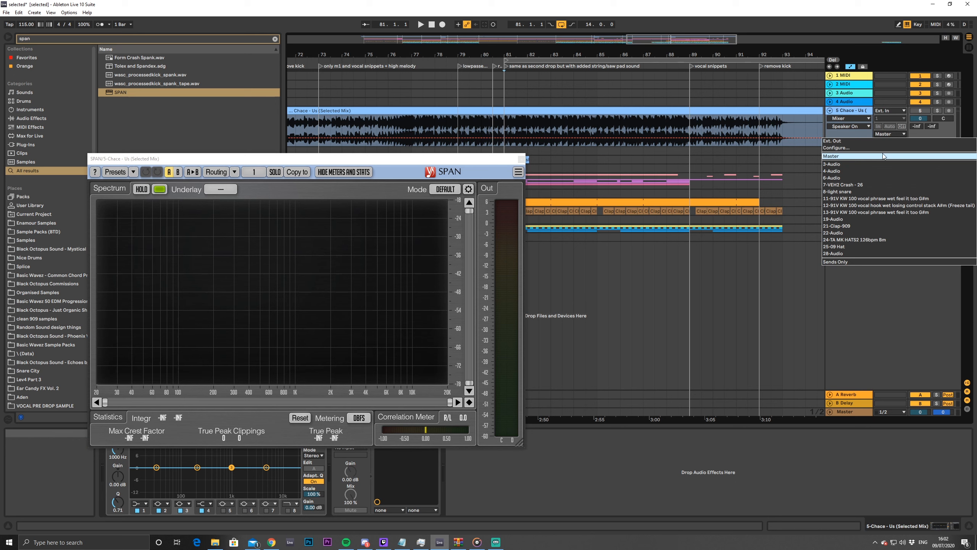
click(865, 141)
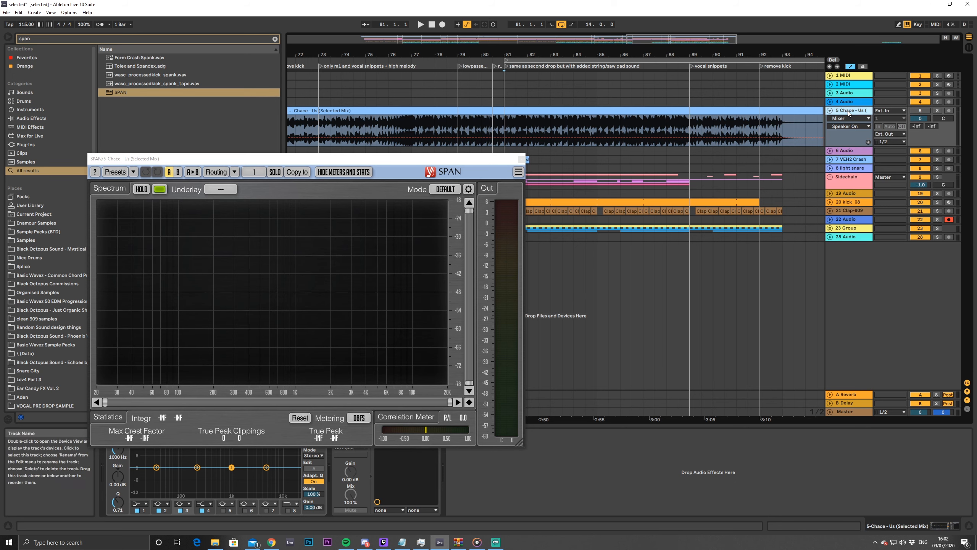
key(space)
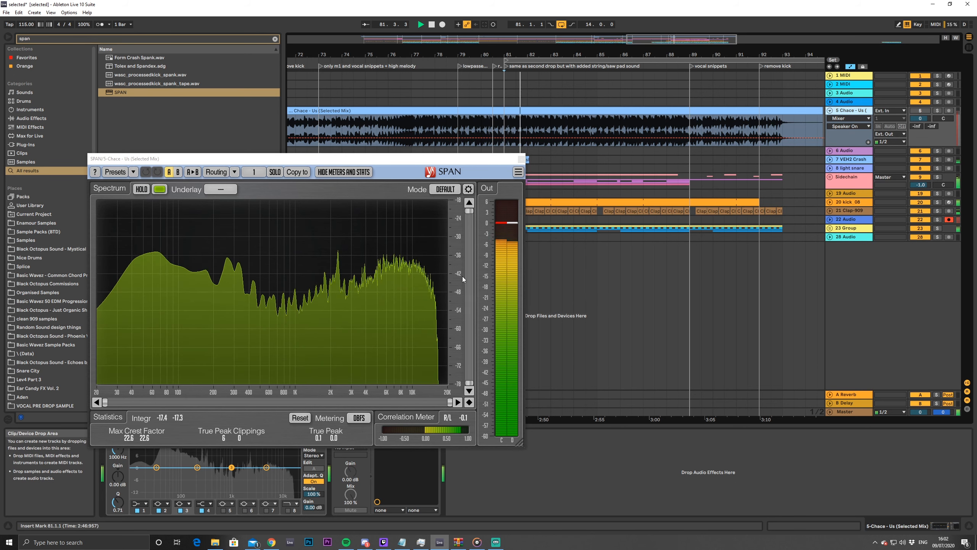
key(space)
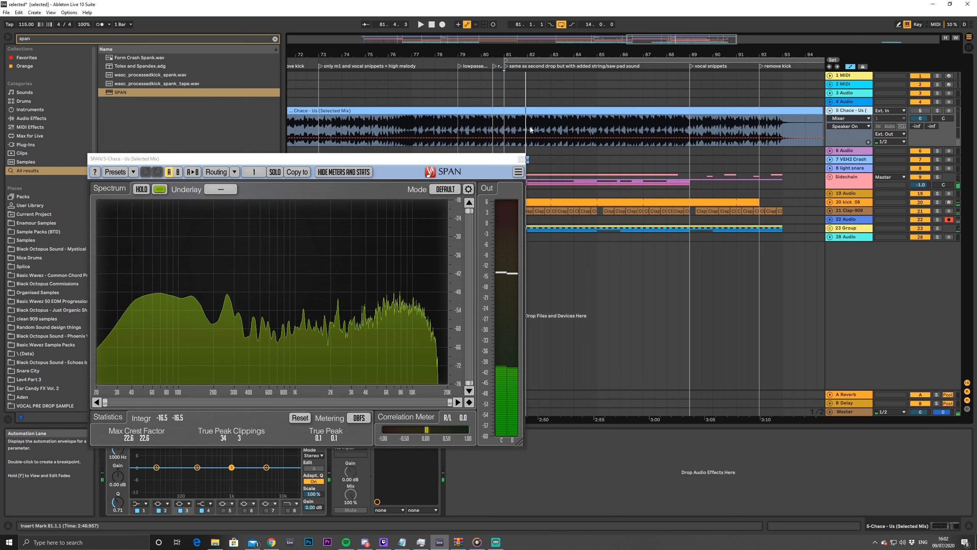
click(529, 127)
click(504, 127)
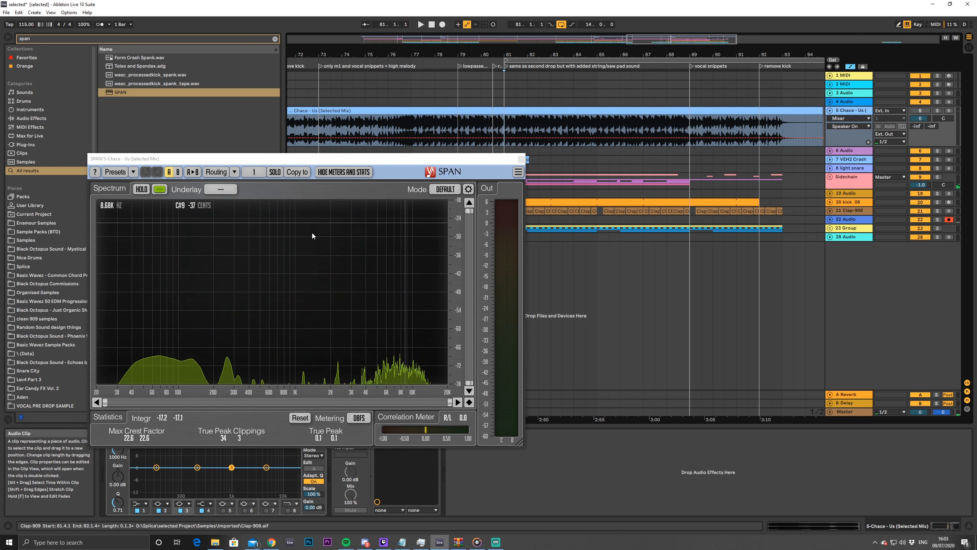
Set the reference track's SPAN metering to LUFS-ML and move its window clear of the device chain
click(358, 418)
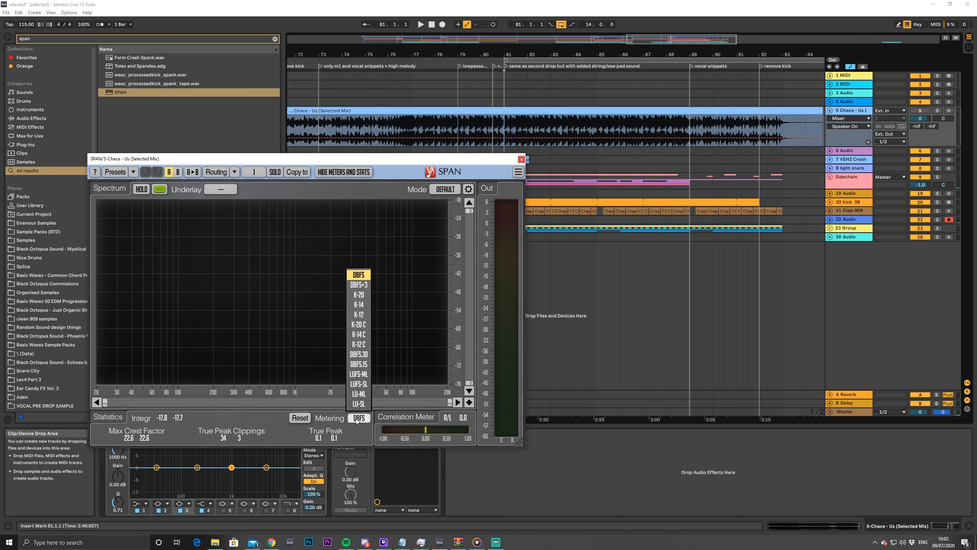
click(360, 374)
drag(477, 156, 450, 103)
Copy the reference track's SPAN to the Master and place its window beside the reference's SPAN window
click(380, 434)
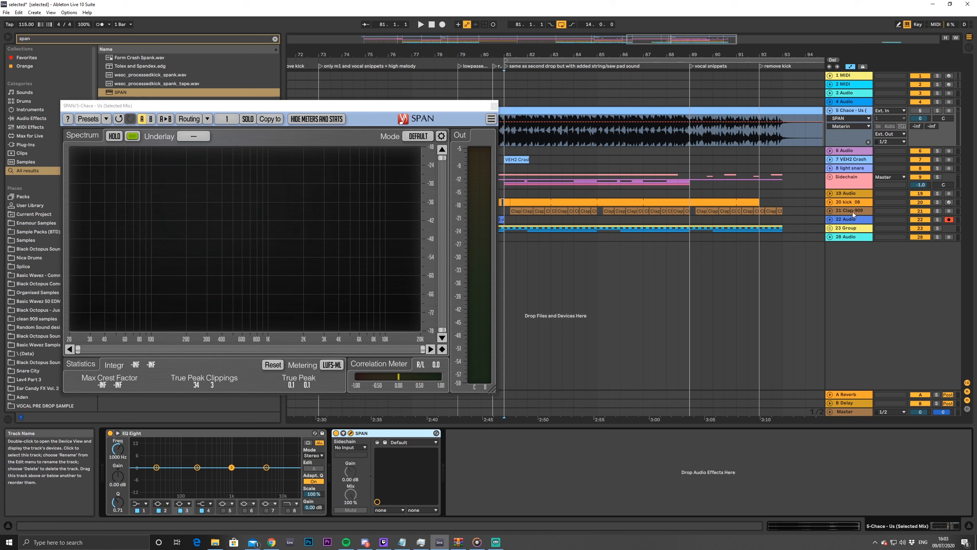
click(843, 412)
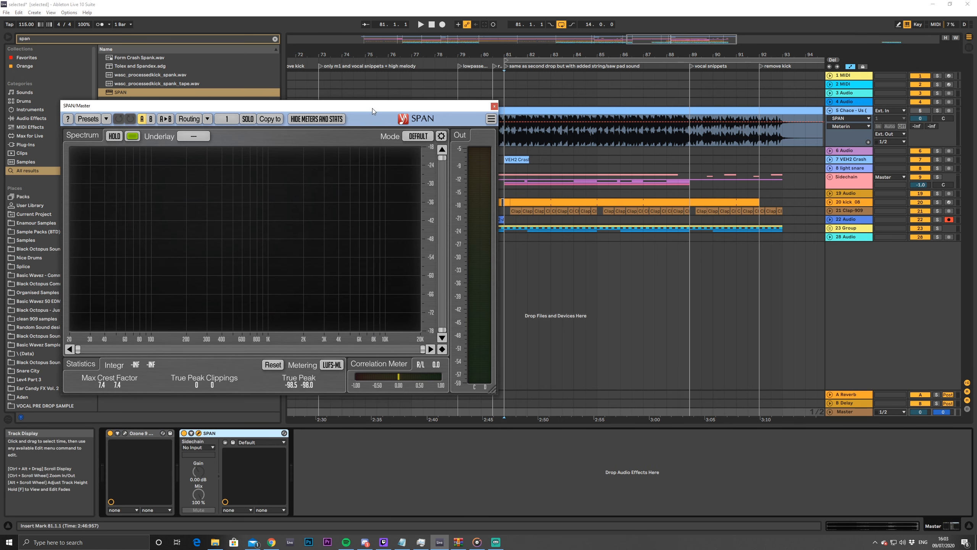
drag(373, 108, 824, 109)
Play from 81.1.1 and compare the integrated loudness and spectrum of the reference and the Master in SPAN
key(space)
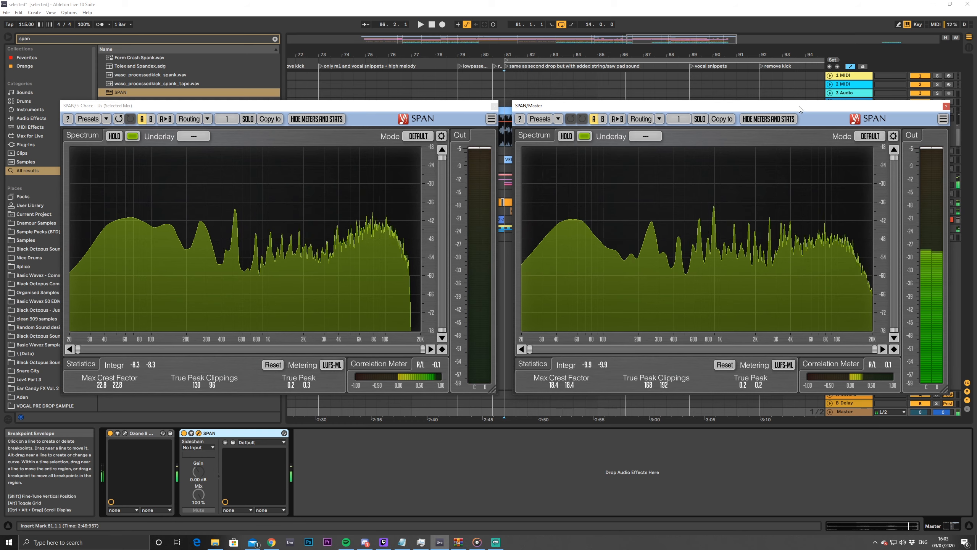
drag(799, 106, 834, 106)
key(space)
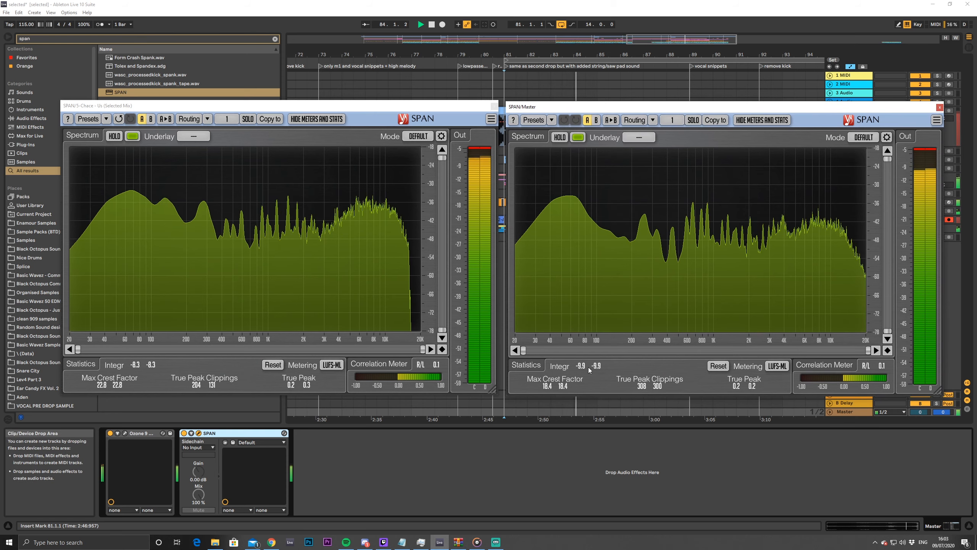
key(space)
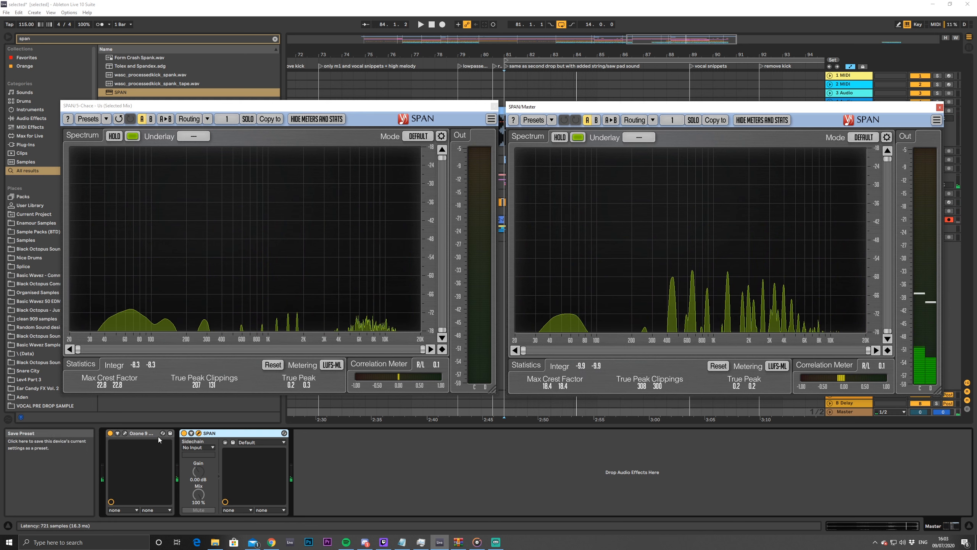
Open the Master's Ozone 9 Maximizer, play the drop and switch the limiter mode to IRC IV
click(125, 433)
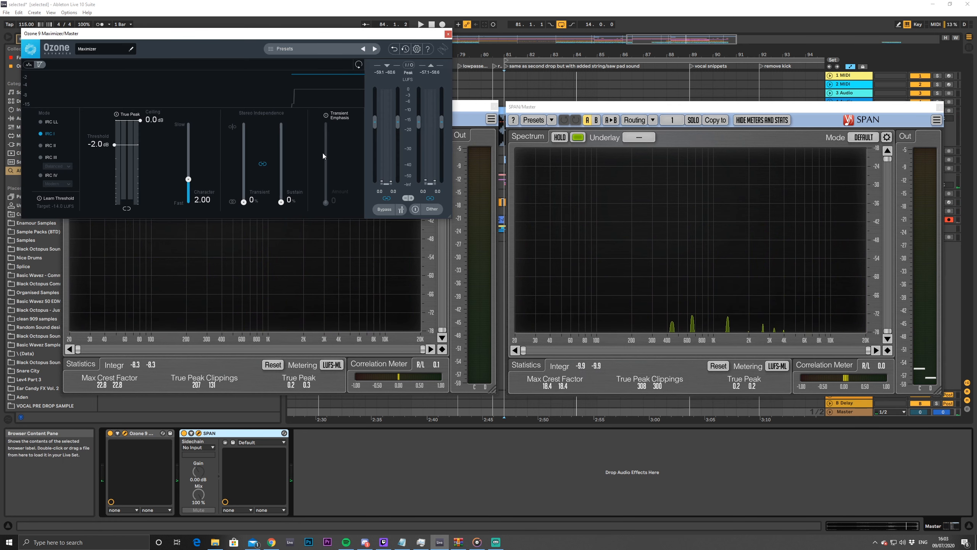
key(space)
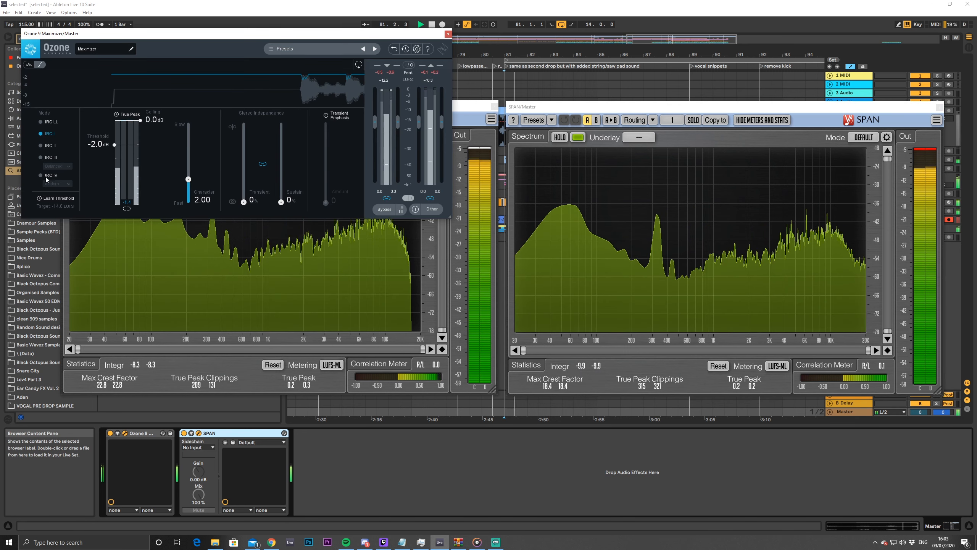
click(42, 175)
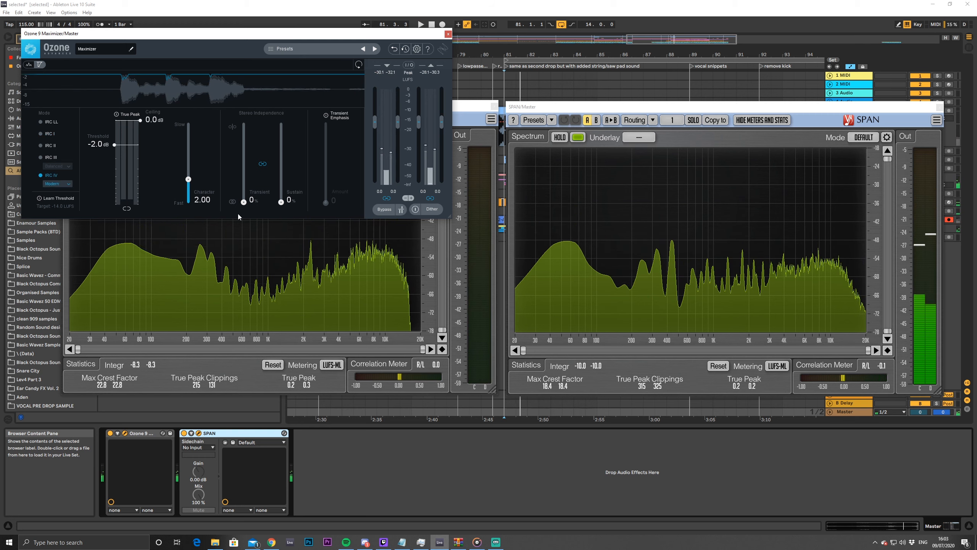
Bring the reference's SPAN forward and replay the drop to compare its low and high frequencies with the Master's
click(474, 106)
key(space)
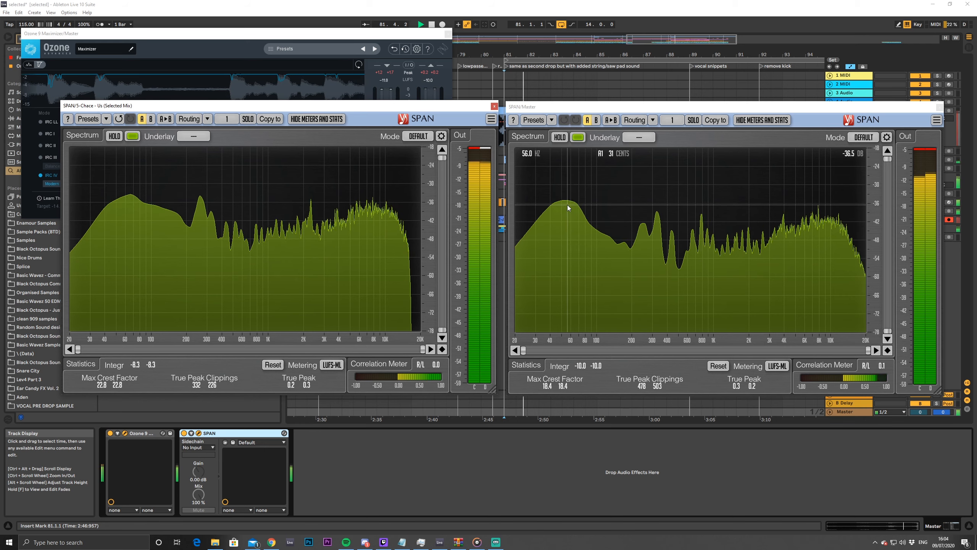
key(space)
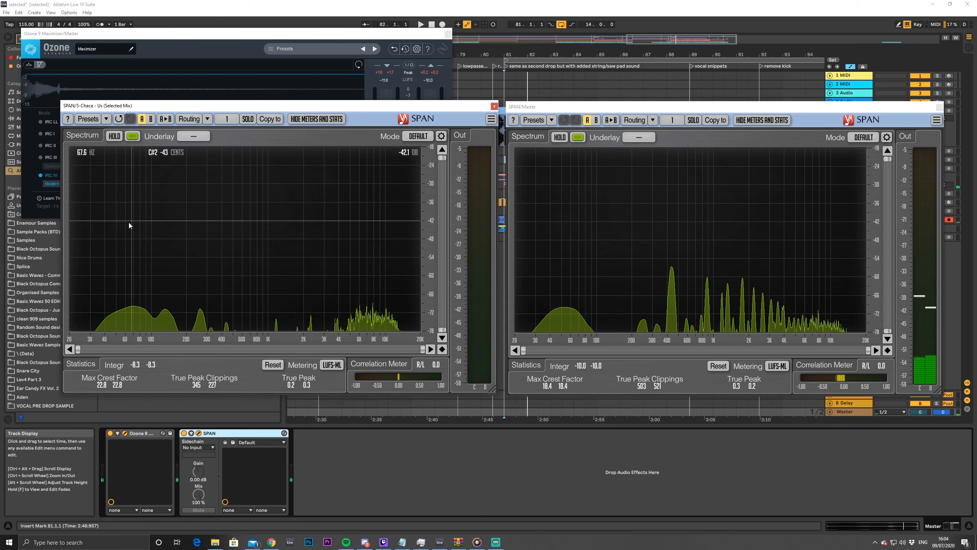
key(space)
key(space)
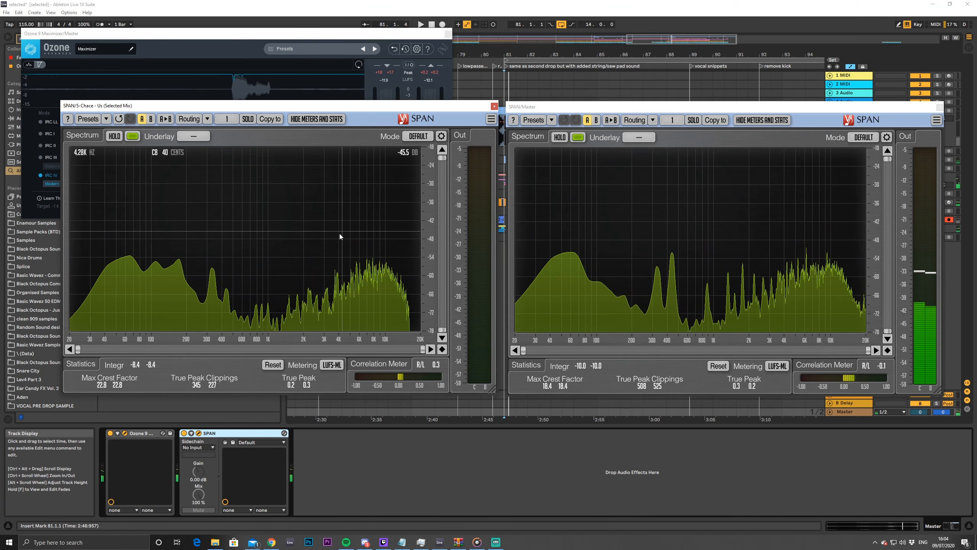
key(space)
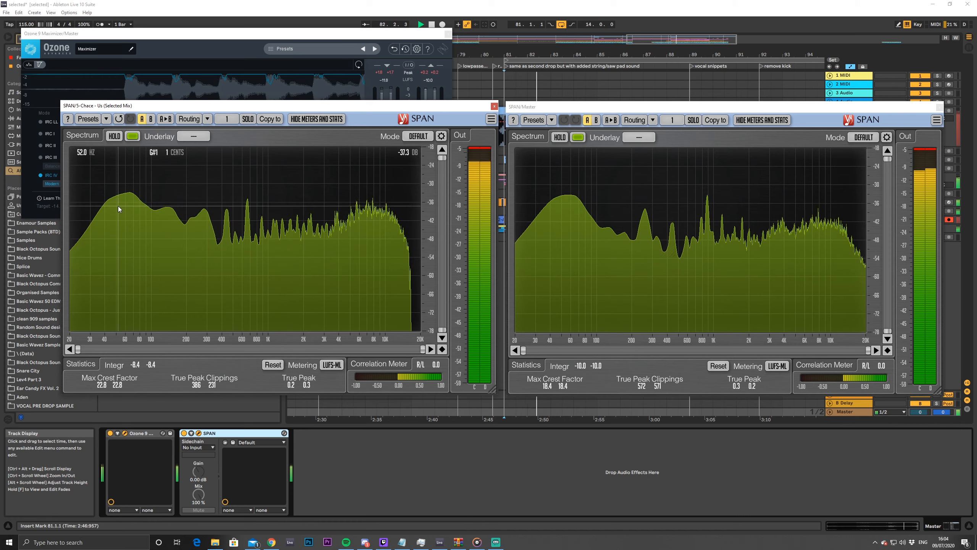
Unfold the 23 Group track, set its volume to 1.6 dB and play the drop to check the Master's SPAN
drag(860, 106, 834, 278)
click(830, 228)
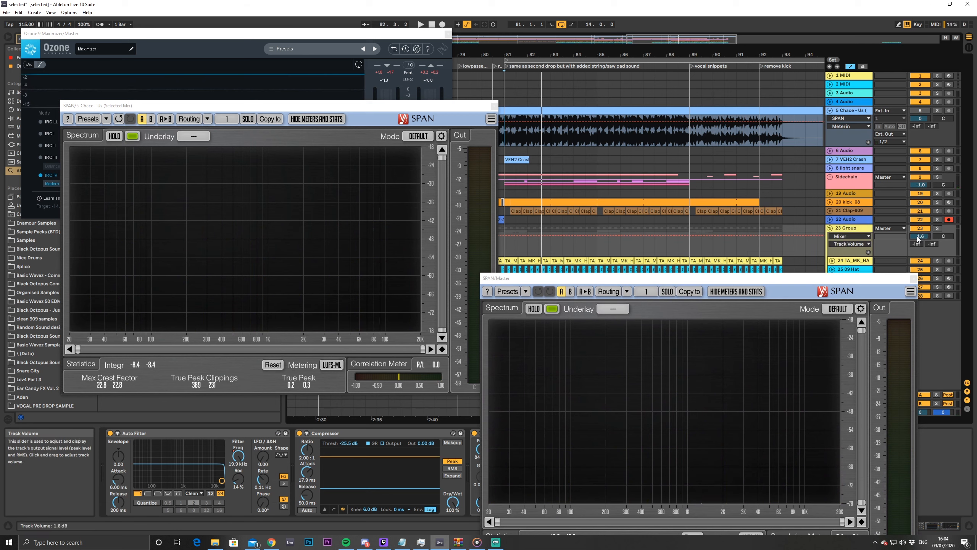
key(space)
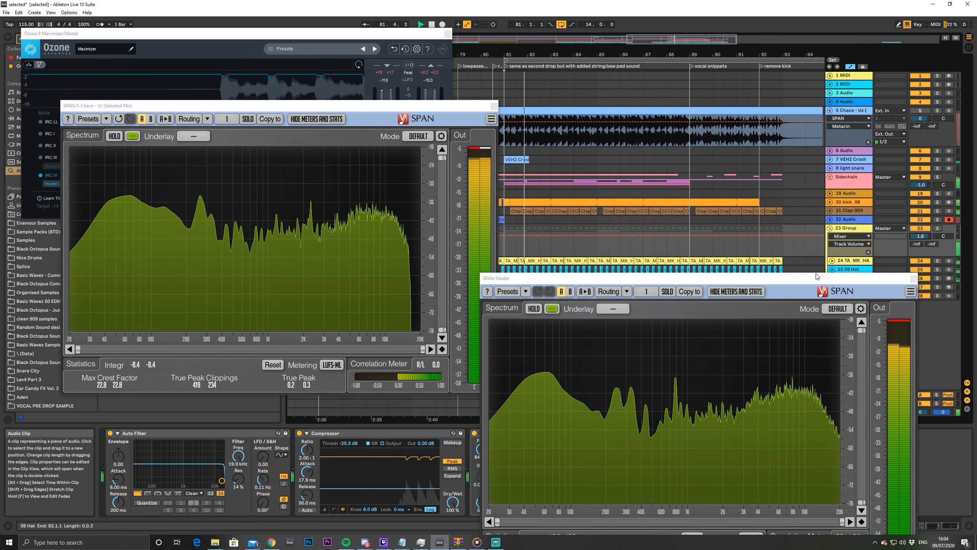
drag(766, 281, 733, 83)
click(847, 411)
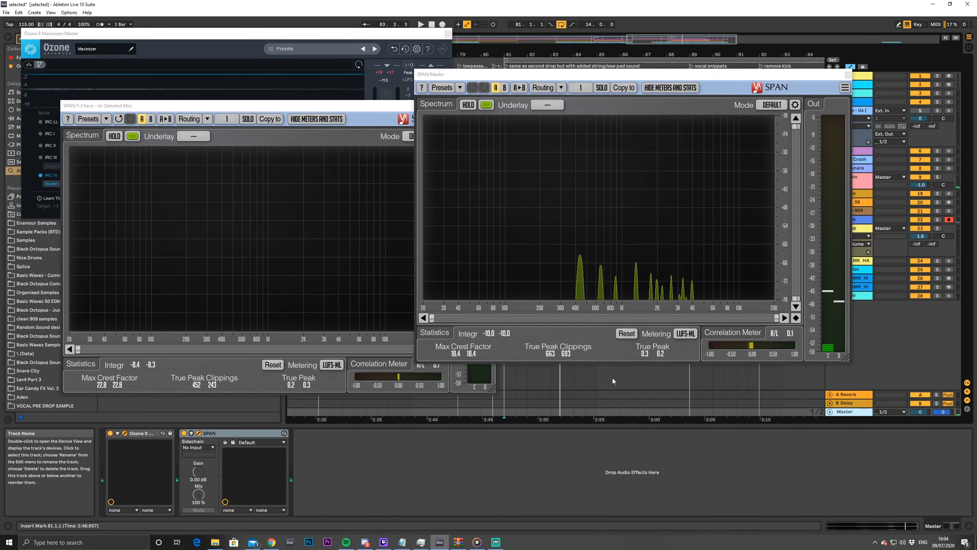
drag(268, 37, 400, 112)
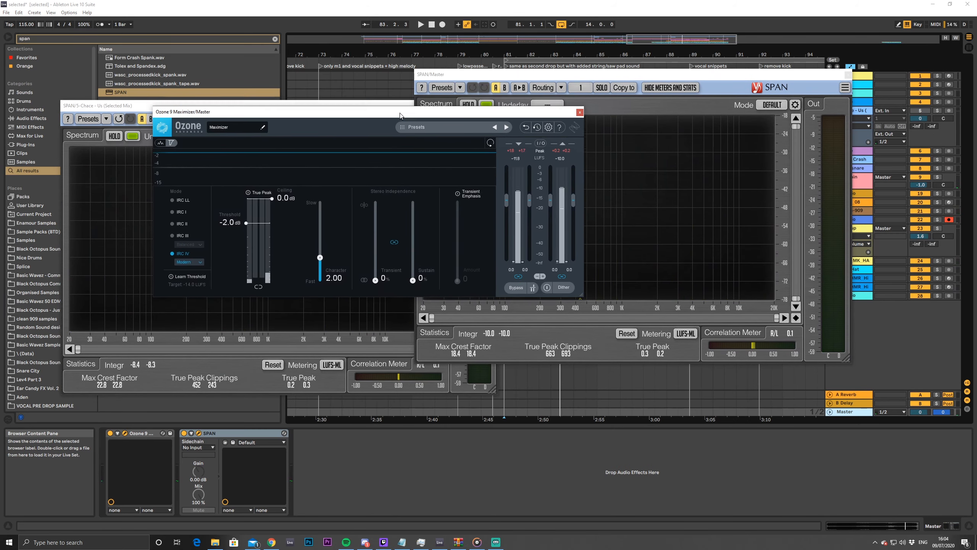
click(275, 39)
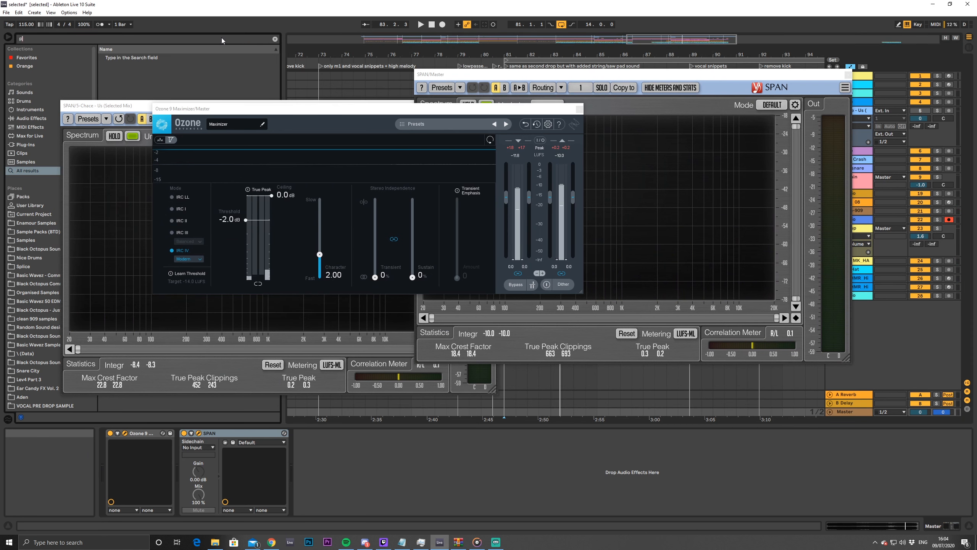
text(promb)
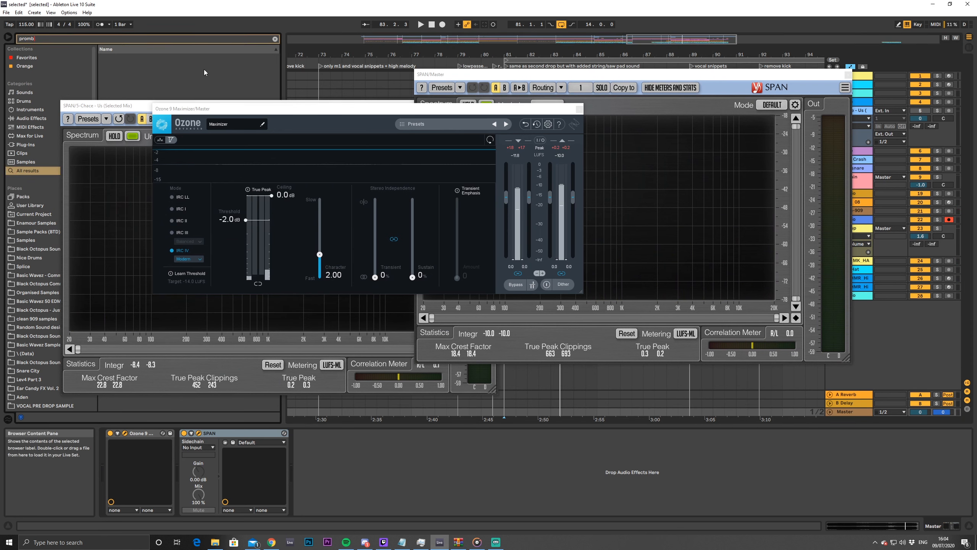
key(BackSpace)
key(BackSpace)
text(-)
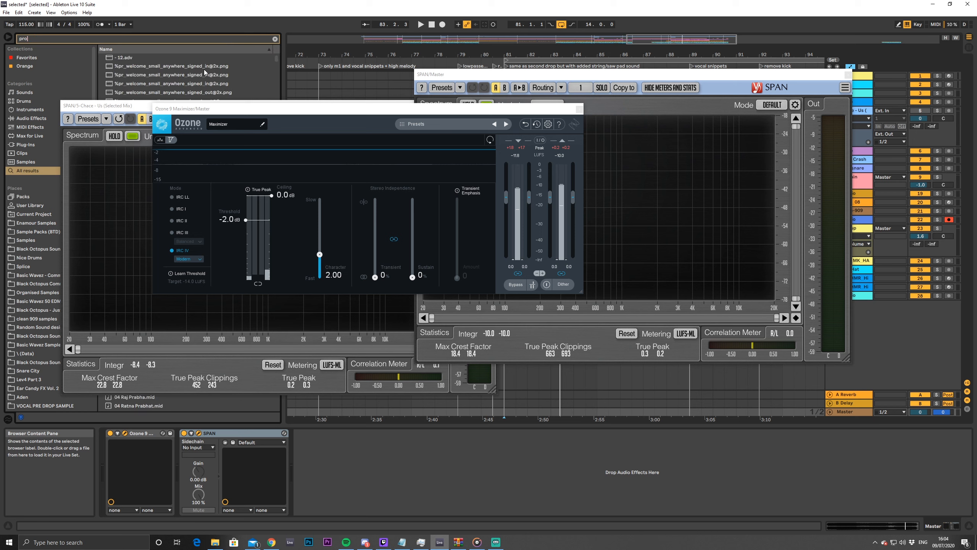
text(mb)
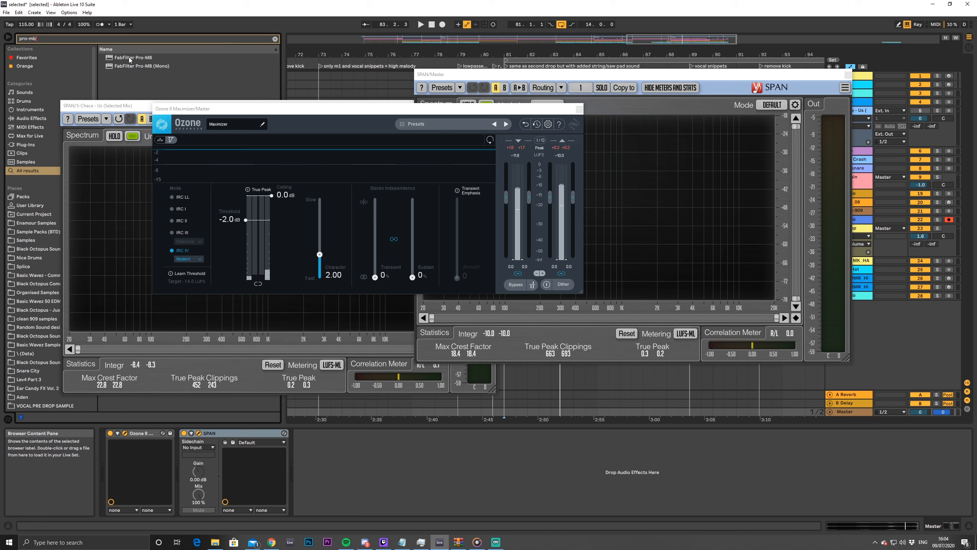
drag(131, 58, 135, 447)
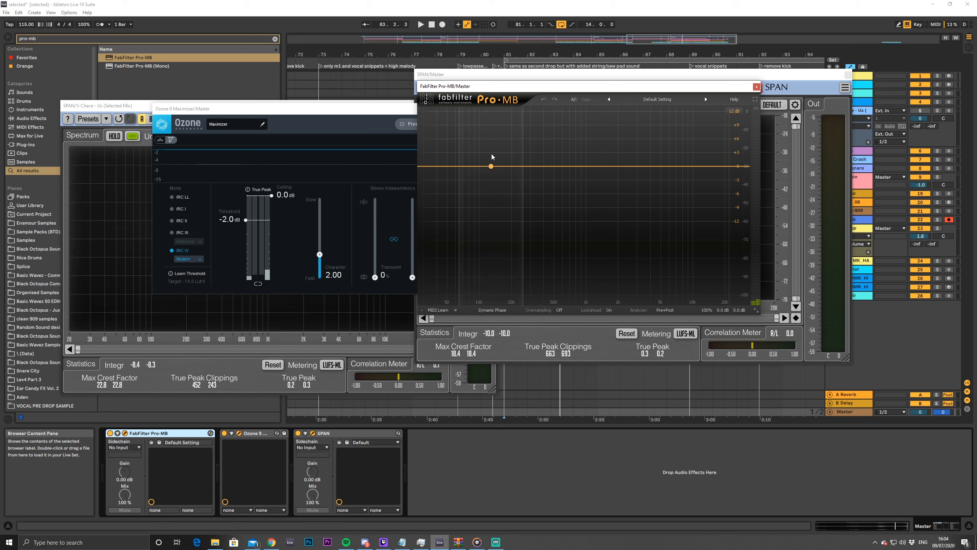
Add a low-frequency compression band in Pro-MB, play the drop and move the plug-in windows clear of the Master's SPAN
click(493, 166)
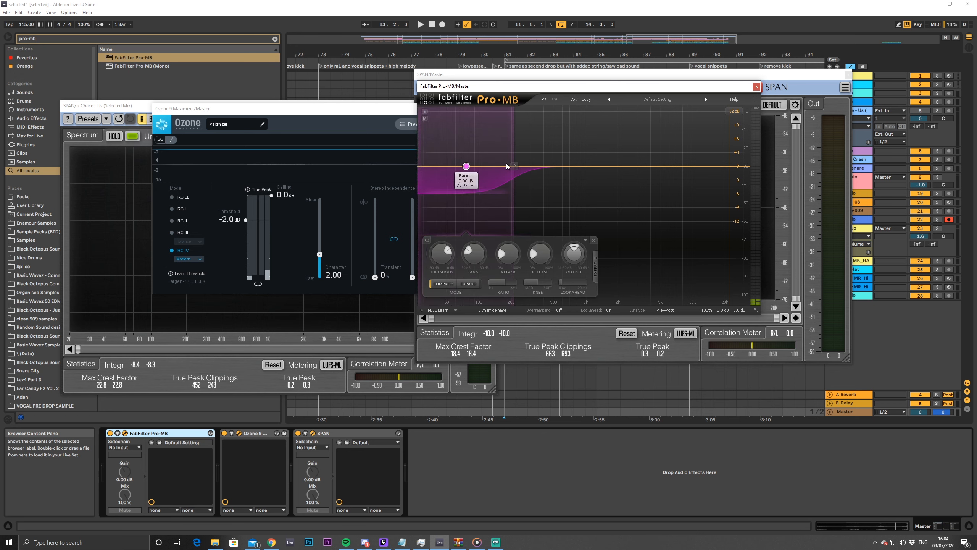
key(space)
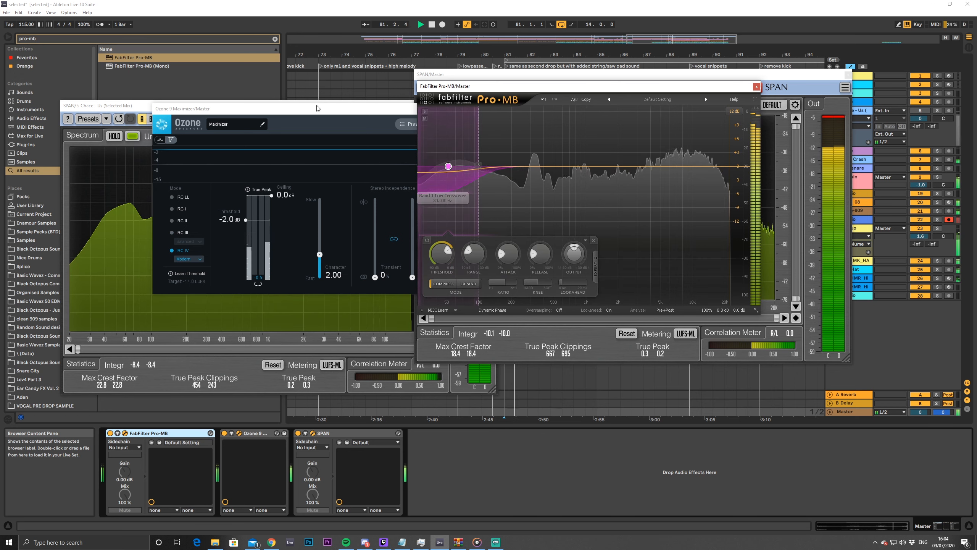
click(359, 118)
drag(502, 93, 417, 294)
drag(459, 116, 283, 123)
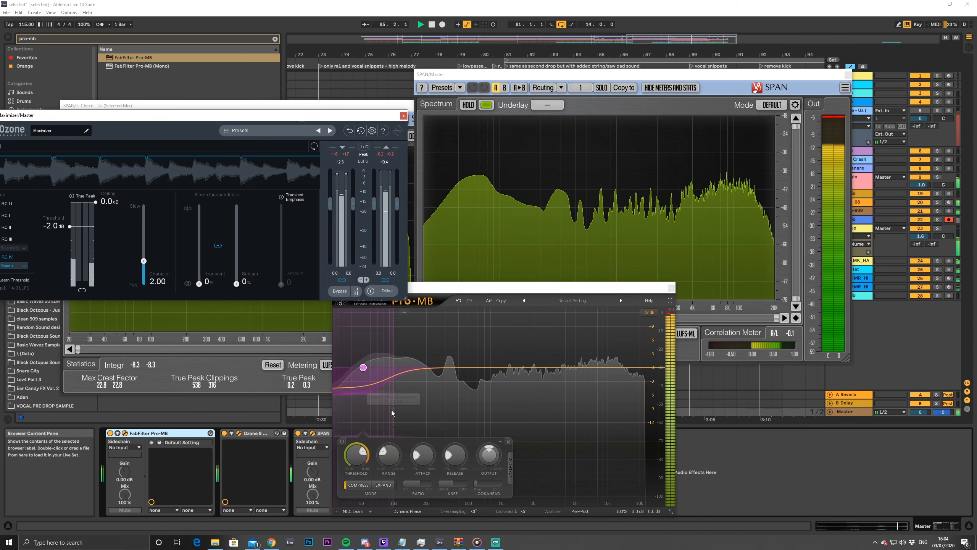
Bypass and re-enable the Pro-MB low band during playback to compare the bass in SPAN, and close the Pro-MB window
click(342, 442)
click(342, 442)
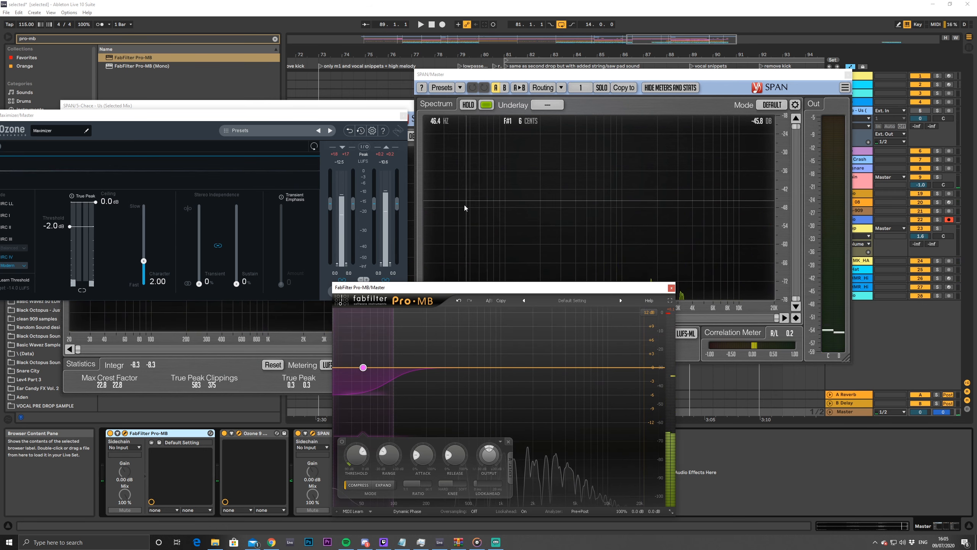
click(672, 288)
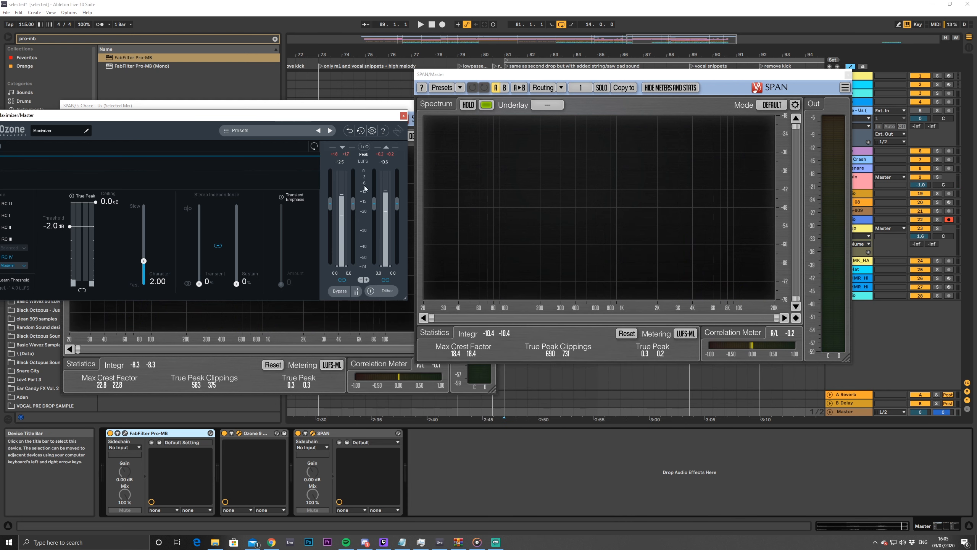
Lower the Ozone Maximizer threshold to -3.9 dB while the drop plays
drag(188, 120, 290, 110)
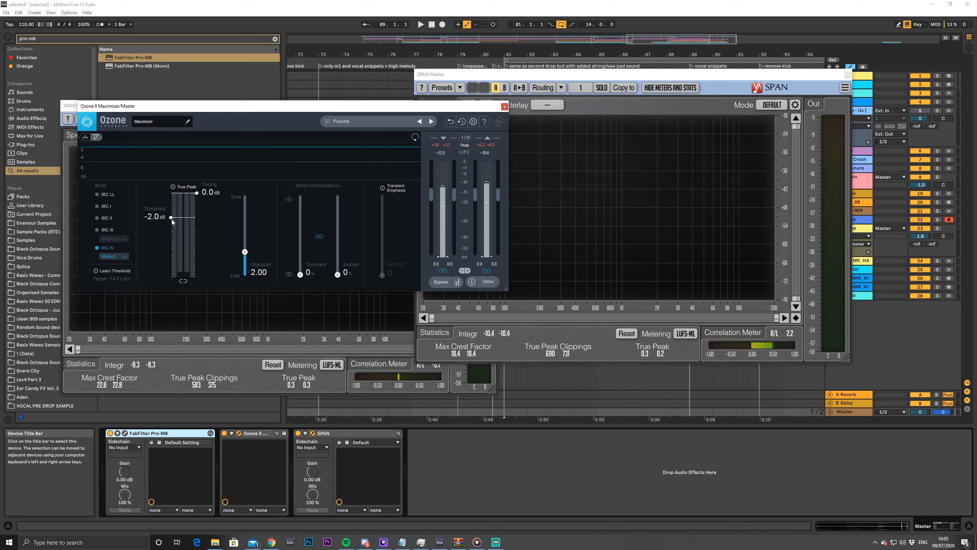
key(space)
drag(172, 221, 172, 225)
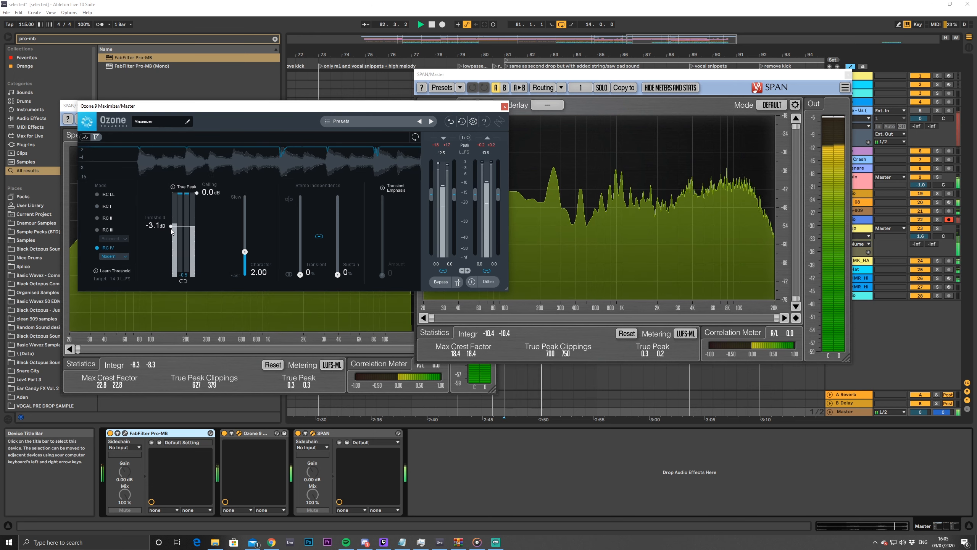
drag(171, 230, 169, 234)
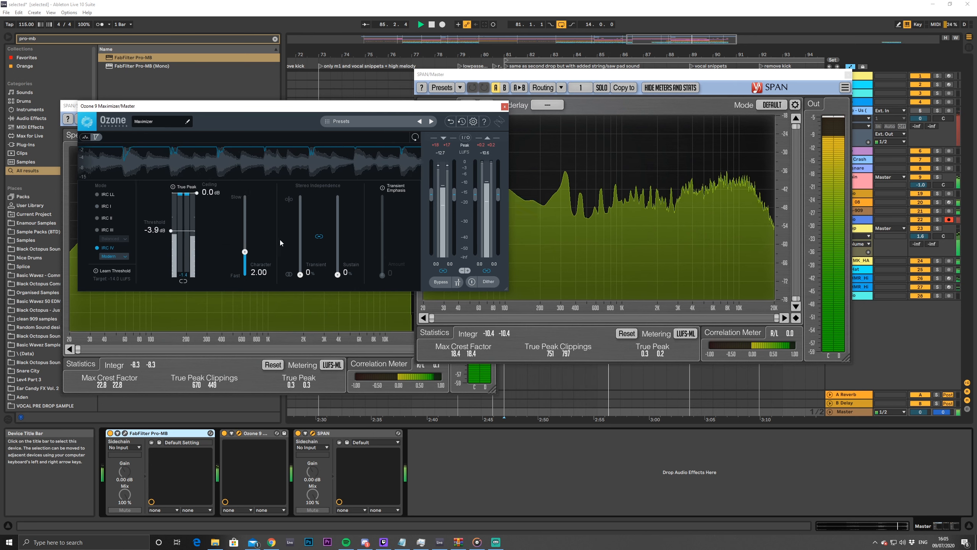
Move the Ozone window clear of both SPAN windows and compare the Master's loudness with the reference during playback
drag(365, 106, 504, 341)
click(569, 334)
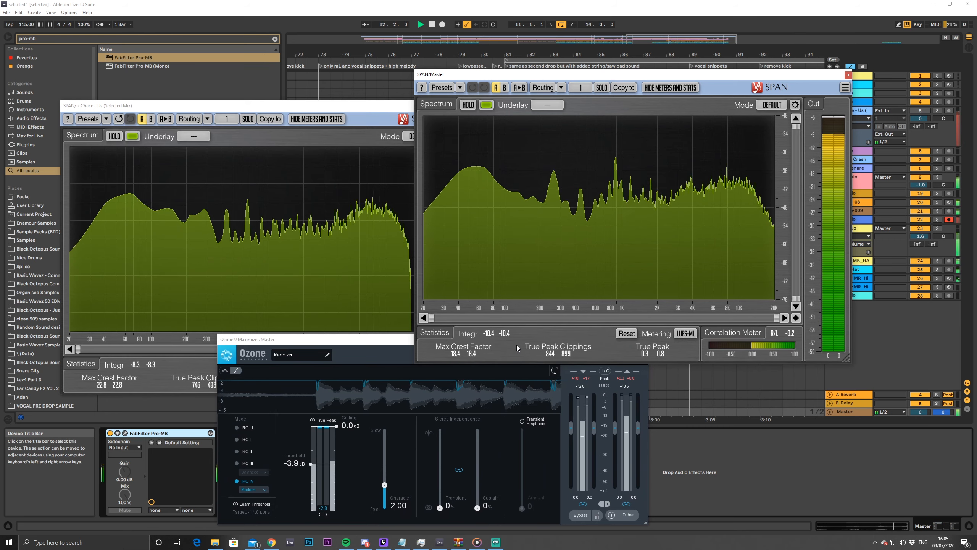
drag(385, 342, 447, 402)
key(space)
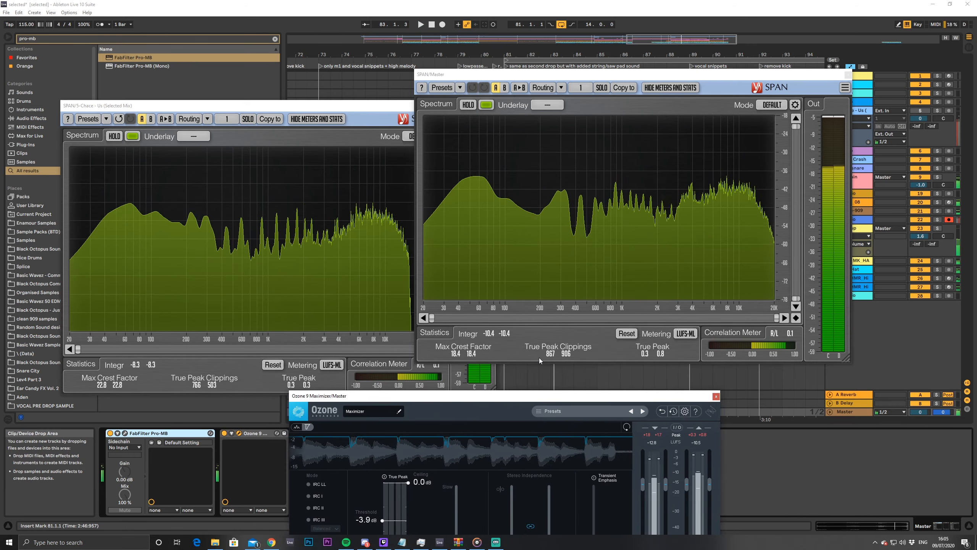
Set both SPAN instances' metering to LUFS-SL and play from 81.1.1 to compare their integrated loudness
click(332, 364)
click(332, 331)
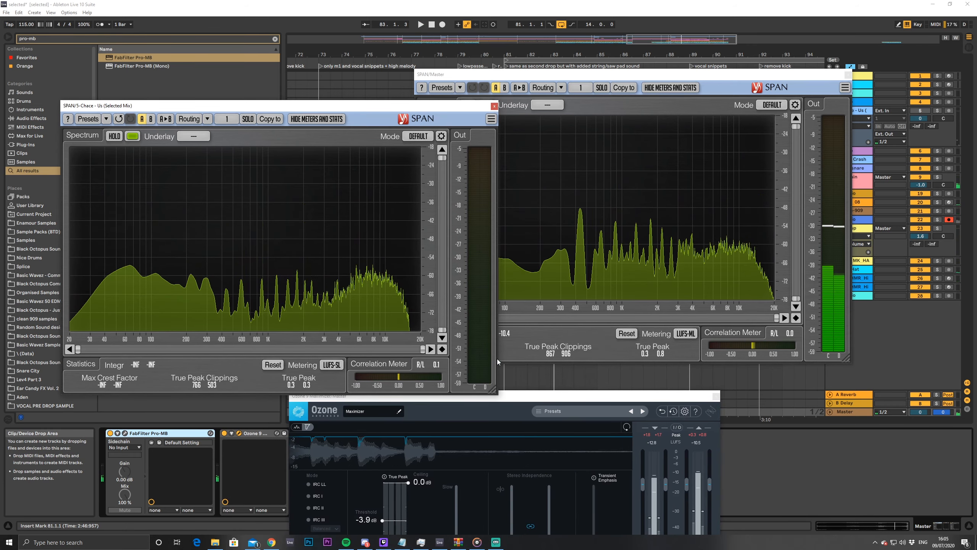
click(686, 334)
click(686, 300)
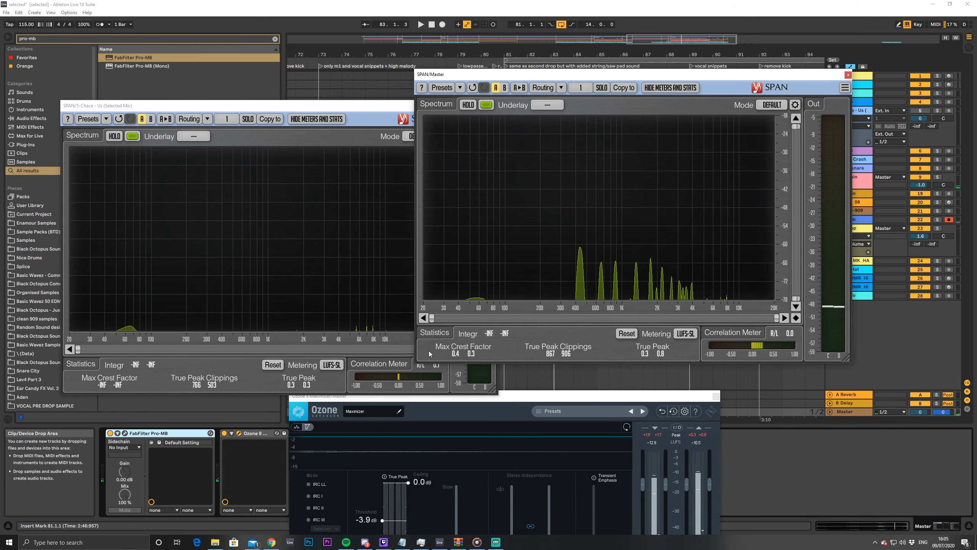
key(space)
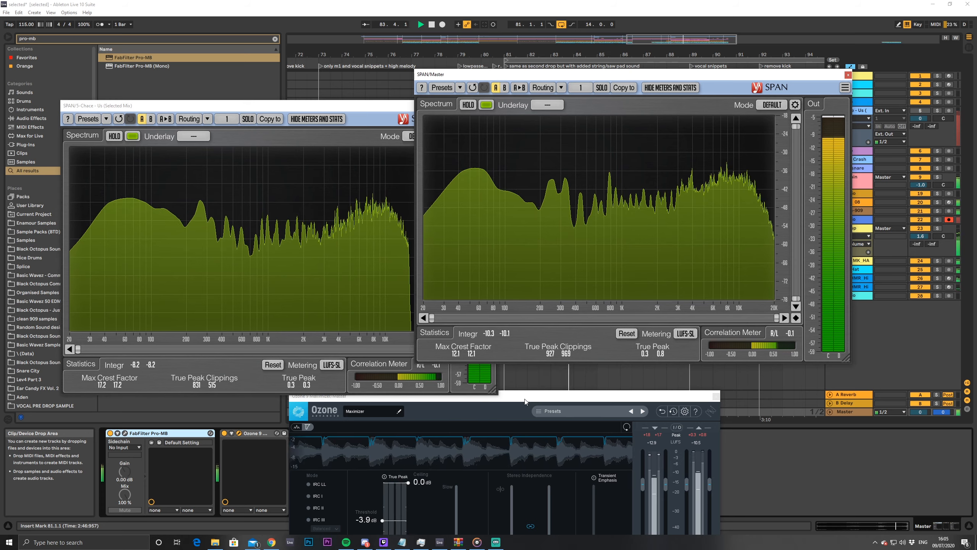
Bring the Ozone Maximizer fully into view, enable True Peak and set its ceiling to -0.3 dB
drag(527, 400, 517, 302)
key(space)
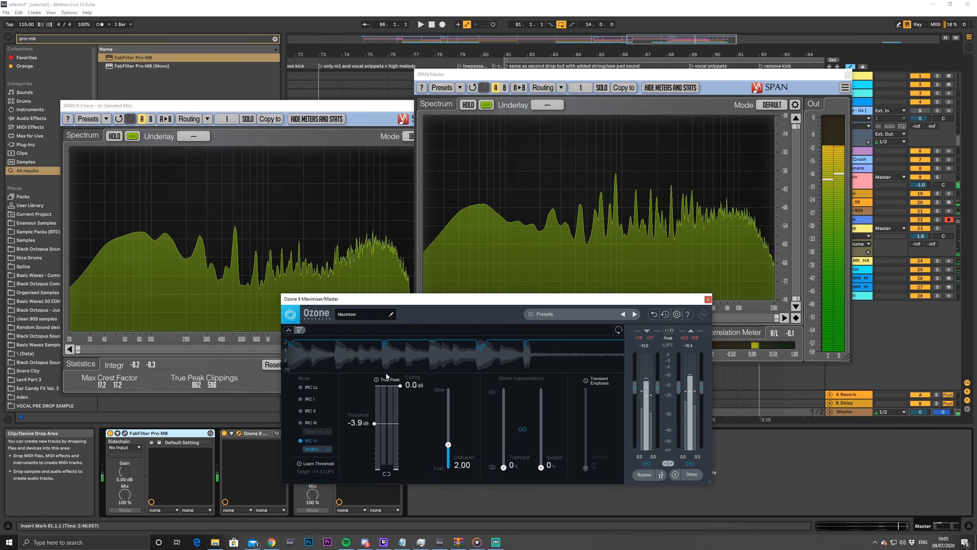
drag(401, 388, 399, 393)
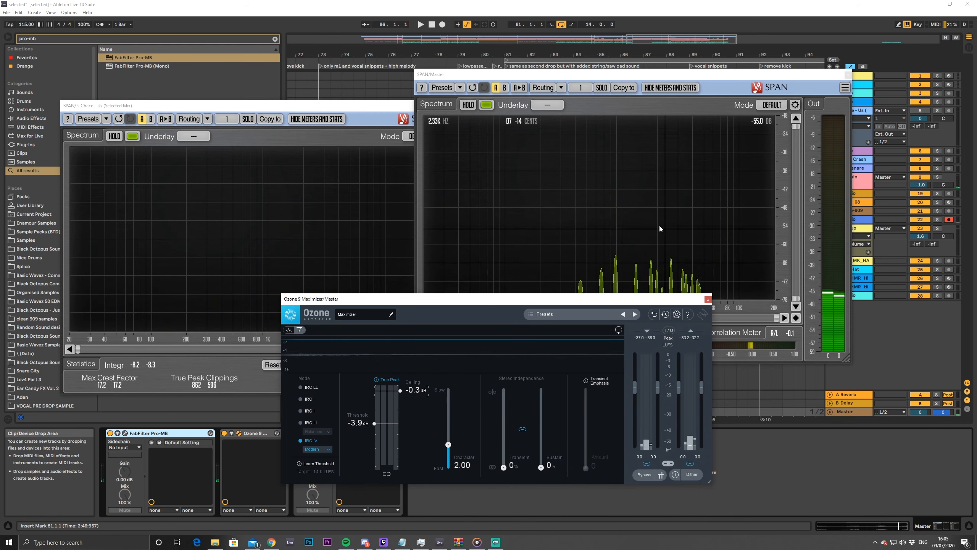
Unfold the 20 kick_08 track, adjust its volume and play the drop with the Master's SPAN moved beside the reference's
drag(547, 74, 311, 154)
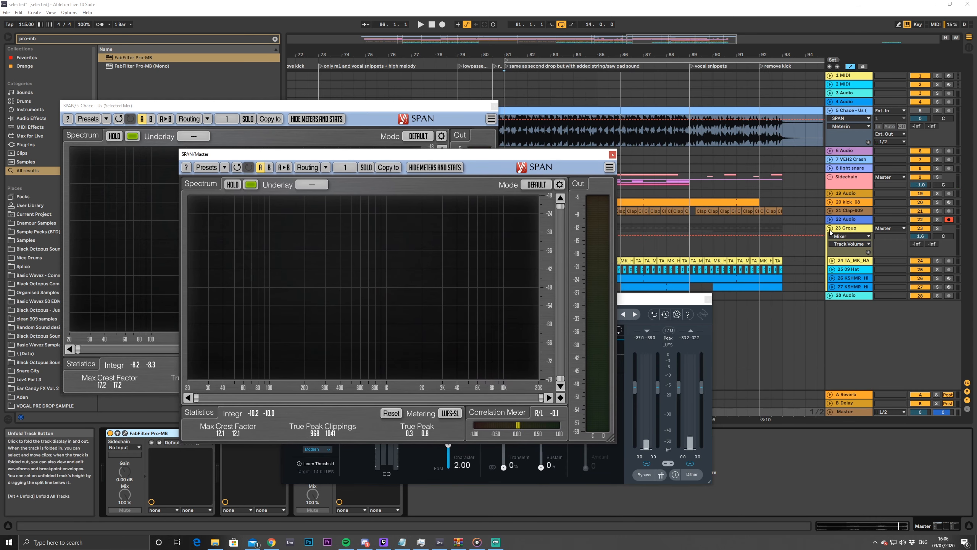
click(832, 203)
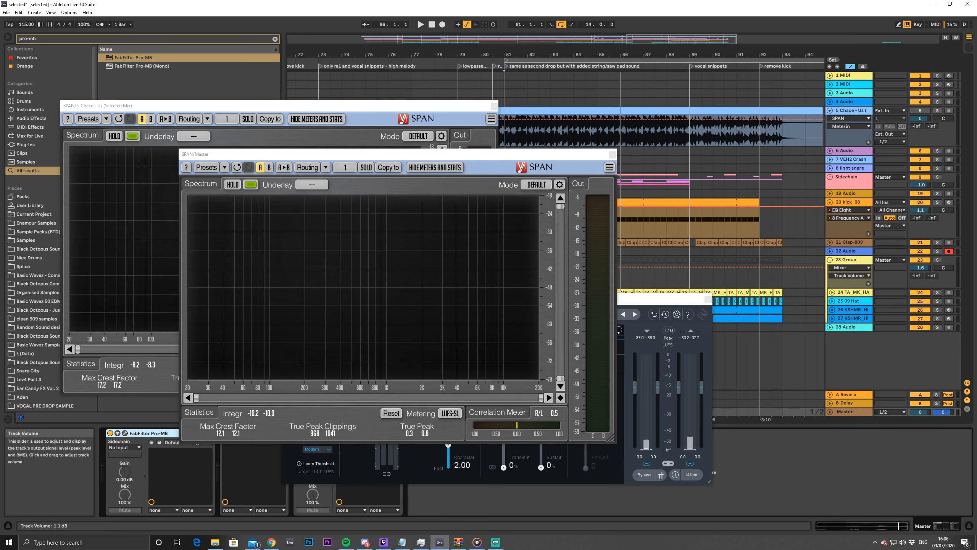
key(space)
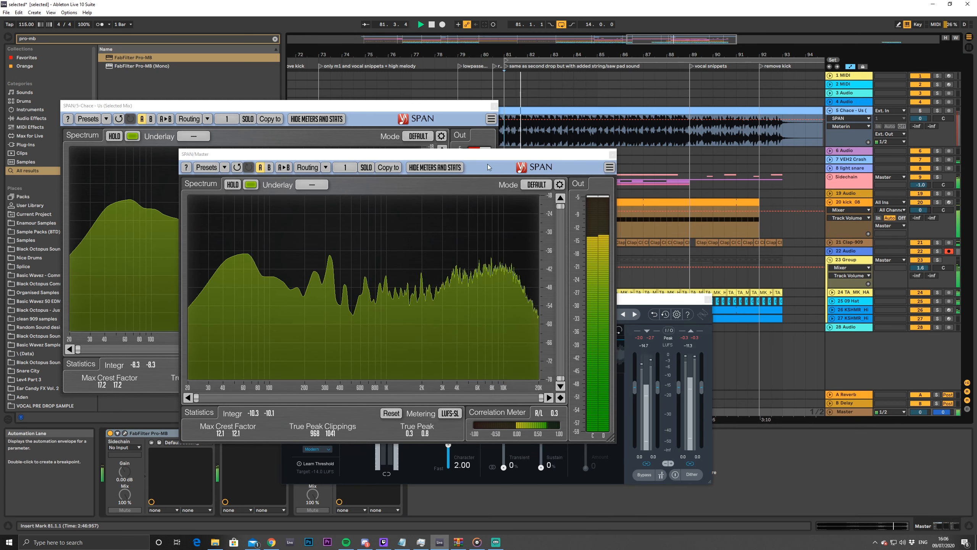
drag(463, 157, 822, 53)
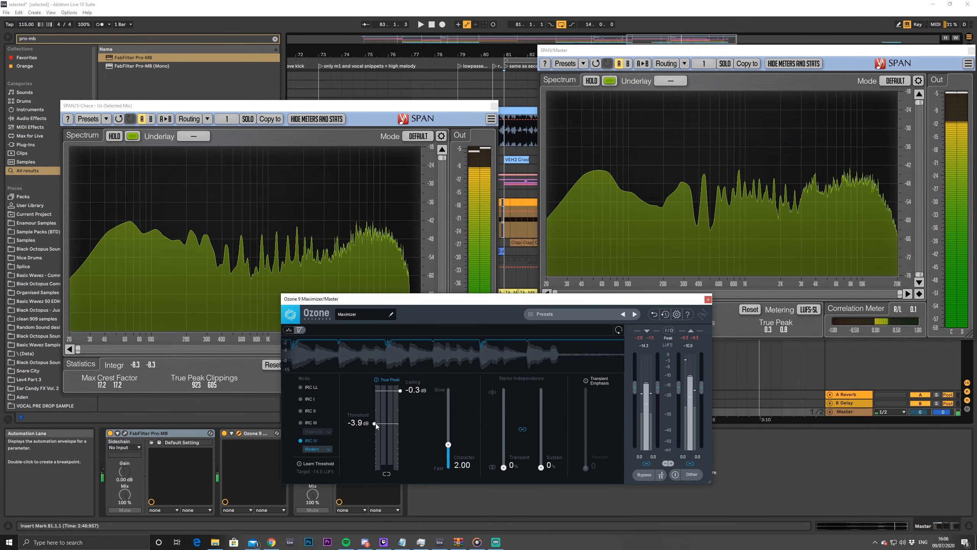
Lower the Ozone Maximizer's threshold to -5.4 dB, play the drop from 81.1.1 and move the Maximizer window clear of the Master's SPAN
drag(376, 423, 374, 431)
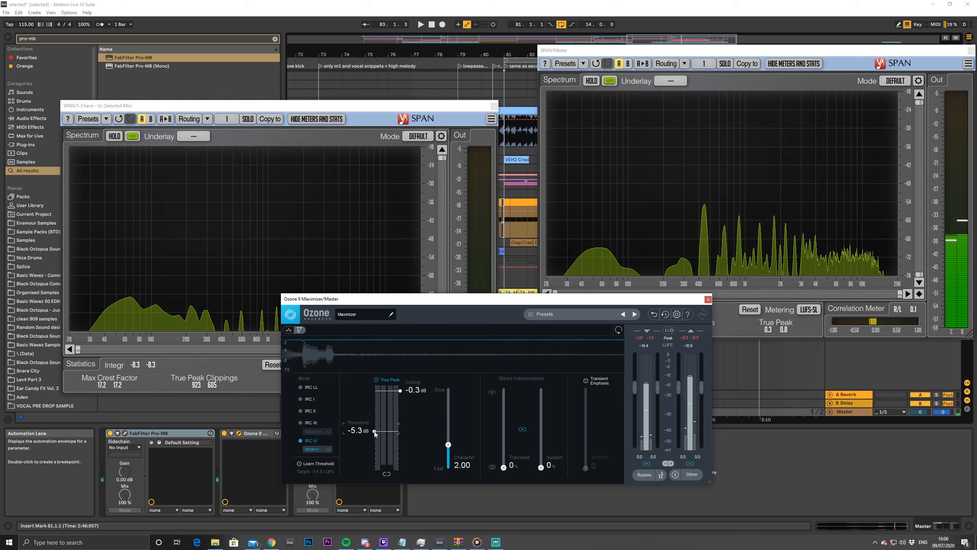
click(505, 200)
key(space)
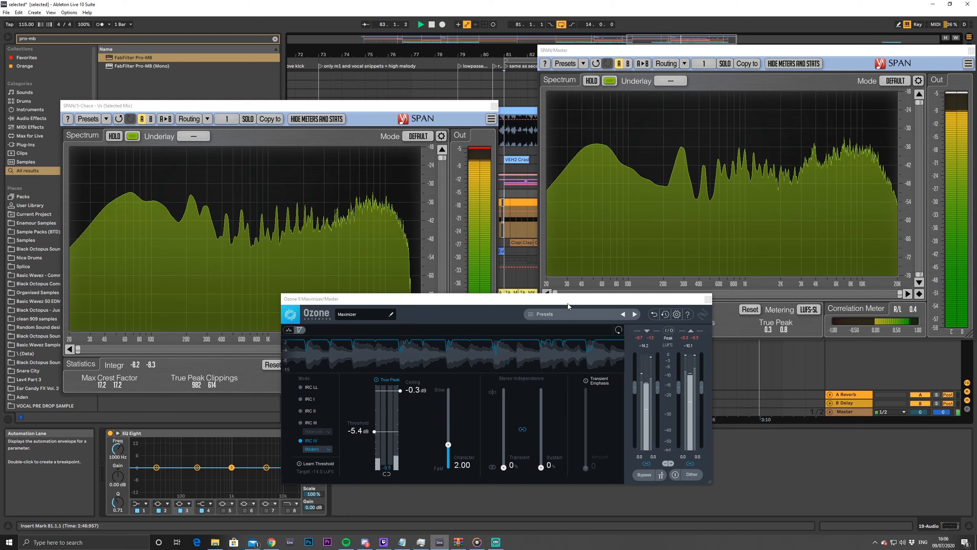
drag(568, 304, 629, 351)
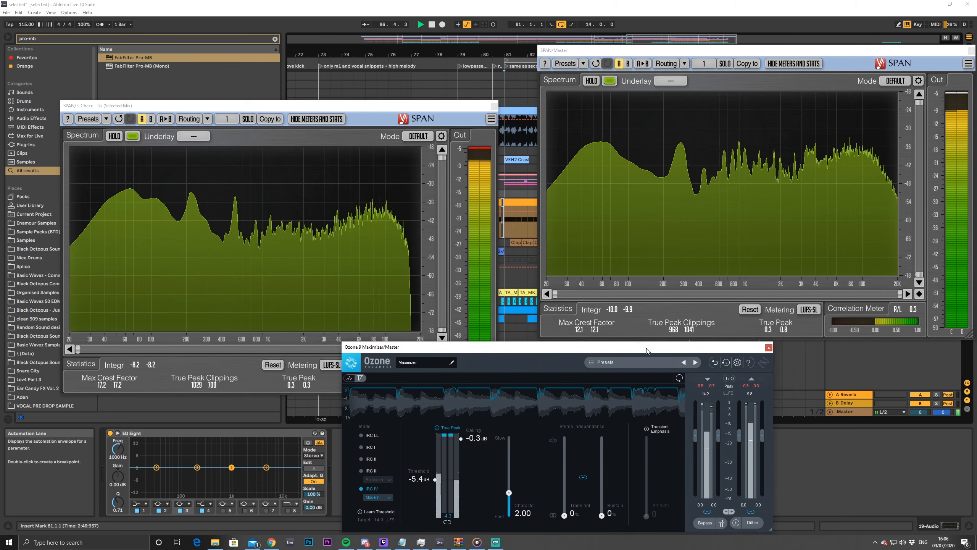
Set the 23 Group track's volume to -0.2 dB during playback, moving the Master's SPAN window aside to reach it
drag(731, 56, 592, 221)
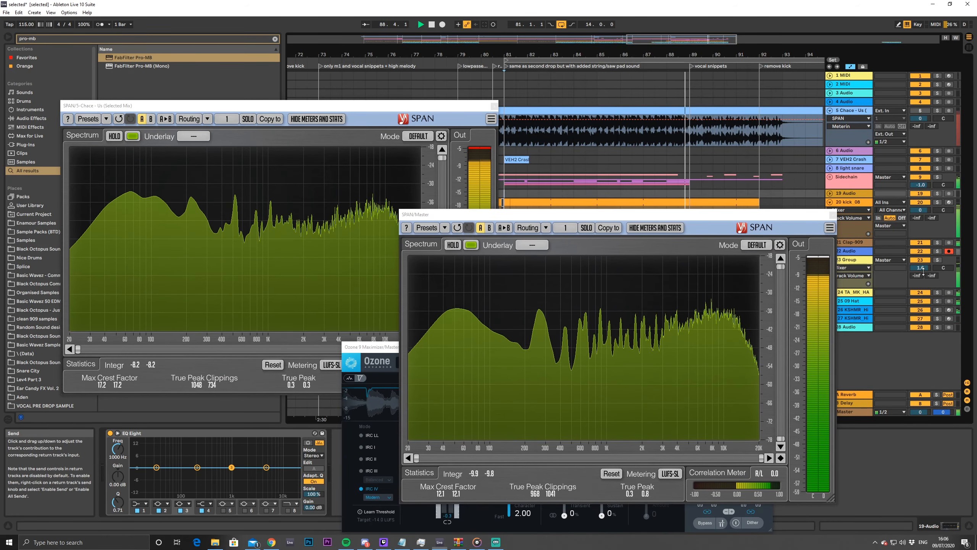
drag(907, 268, 907, 275)
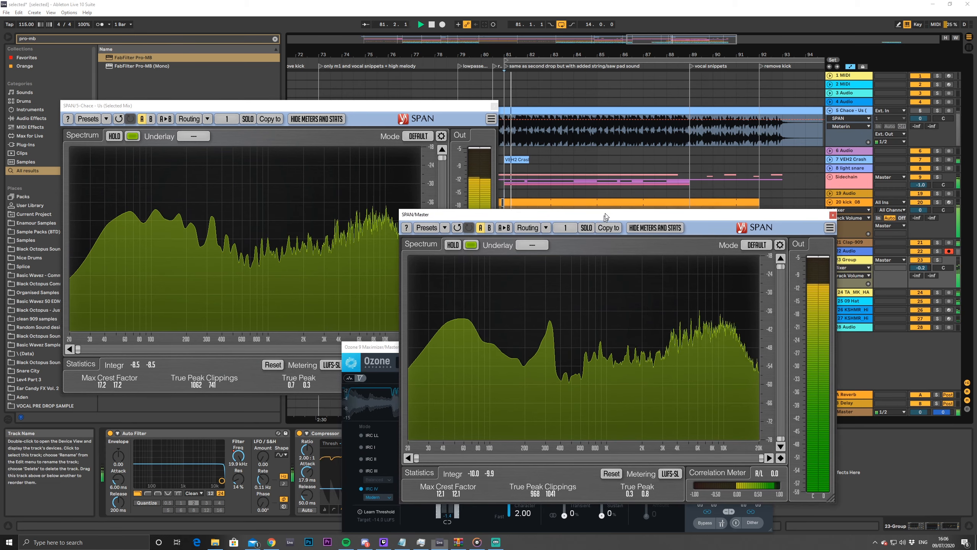
drag(603, 215, 675, 94)
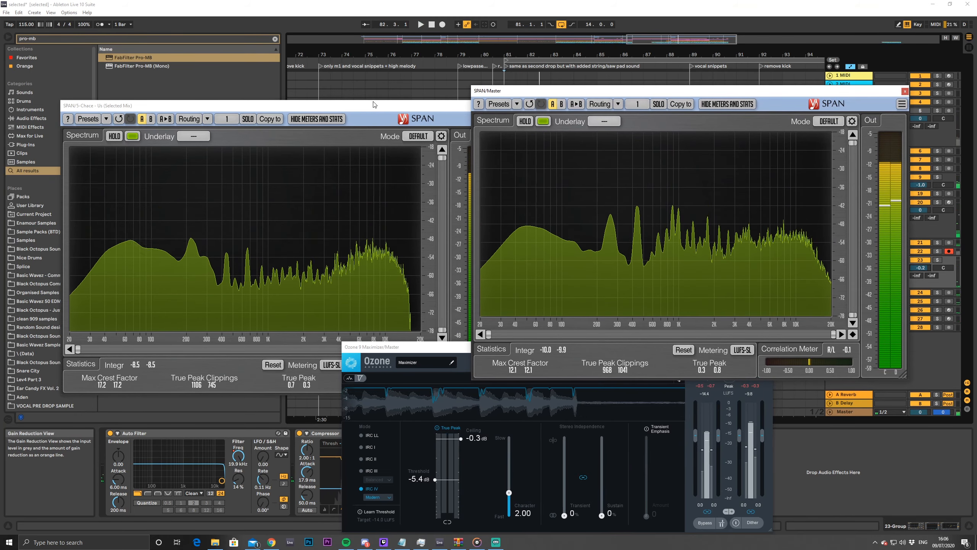
Search the browser for "exci" and load Ozone 9 Exciter onto the 23 Group track, keeping the search results uncovered
click(275, 38)
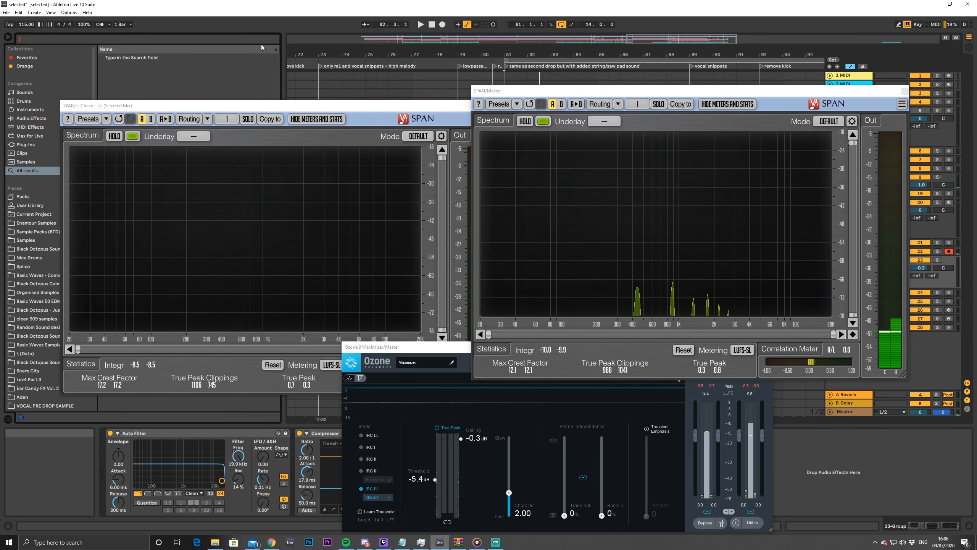
text(exit)
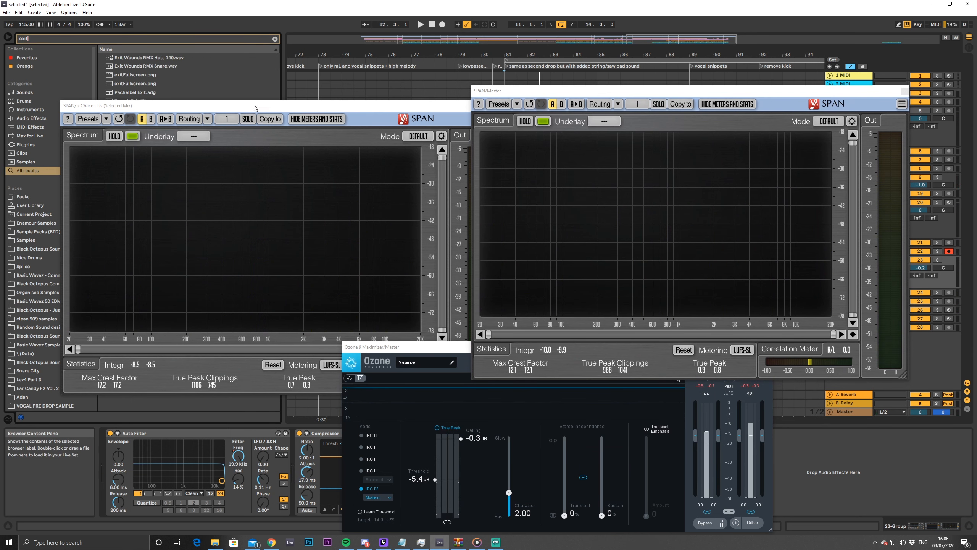
drag(254, 105, 428, 75)
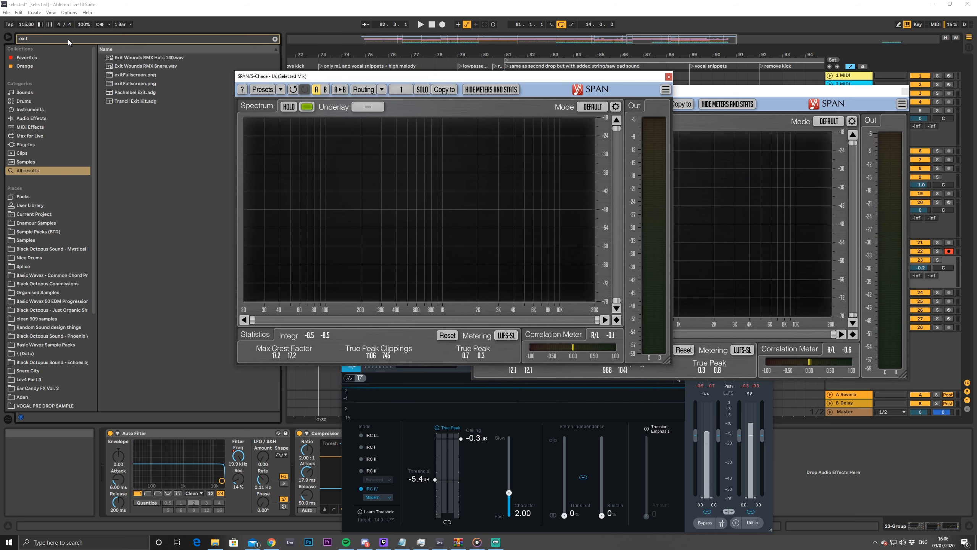
text(er)
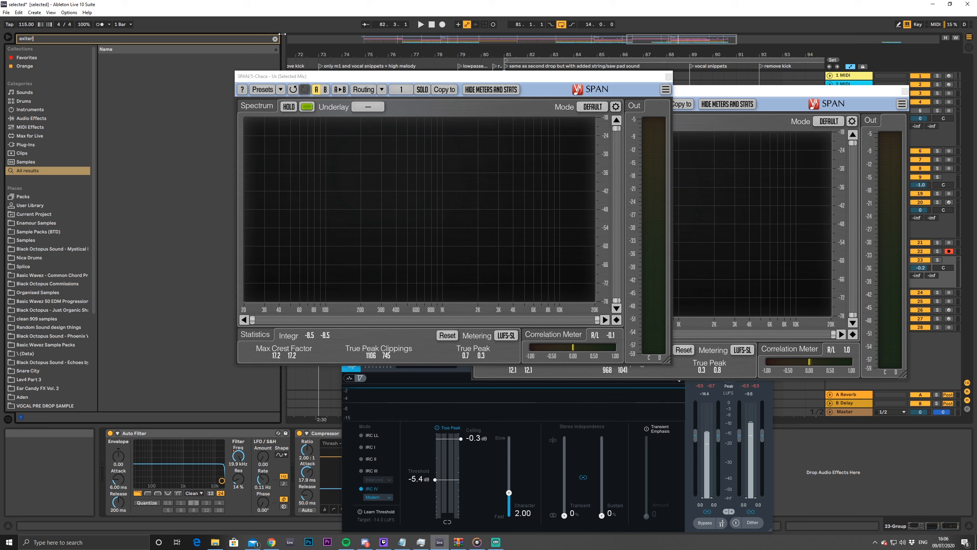
click(275, 38)
text(exci)
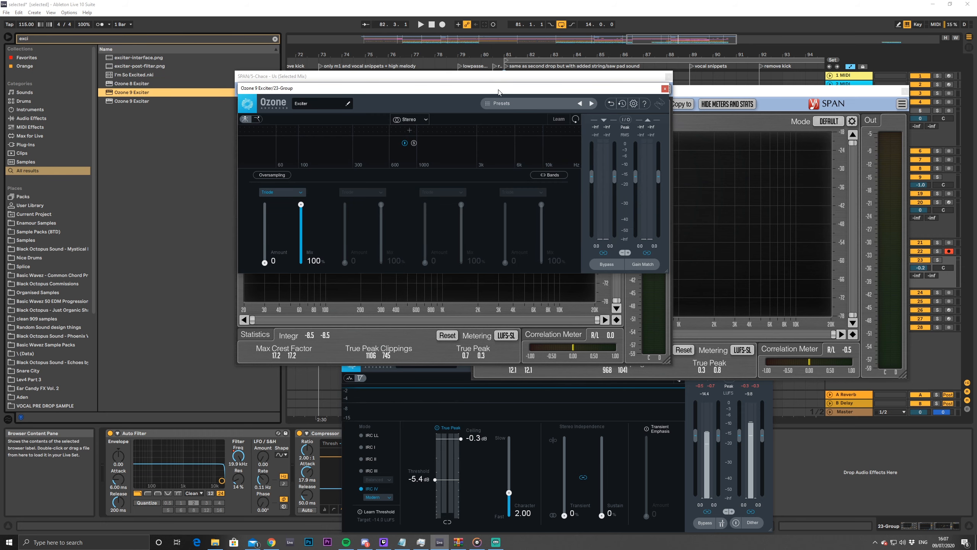
Move the Ozone 9 Exciter from 23 Group to the Master, placing it between Pro-MB and the Ozone Maximizer
drag(499, 91, 336, 65)
drag(446, 352, 458, 191)
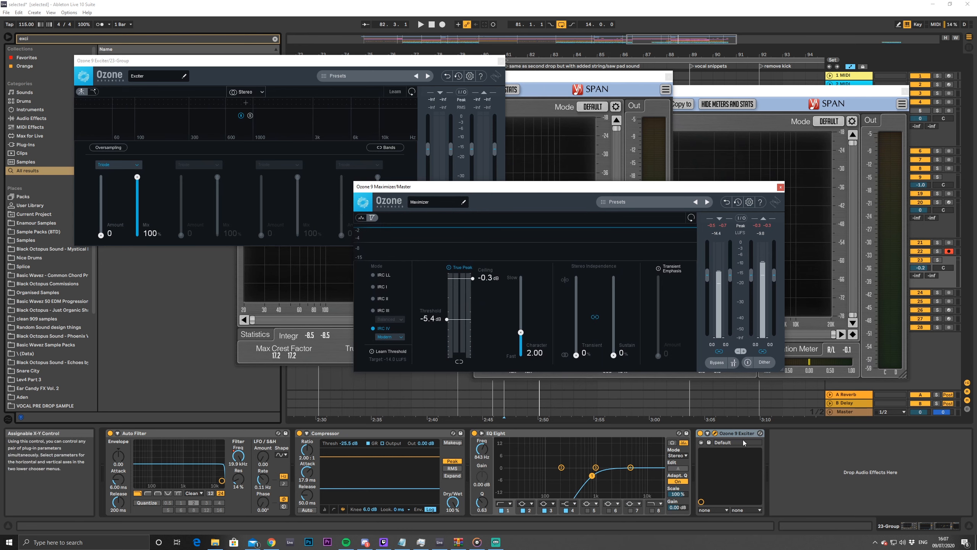
key(Delete)
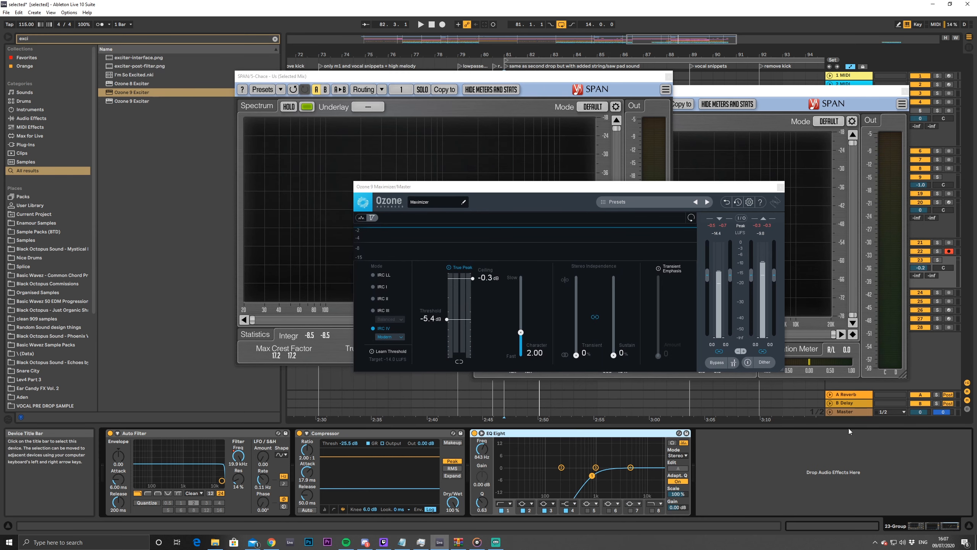
click(841, 412)
click(503, 472)
key(ctrl+v)
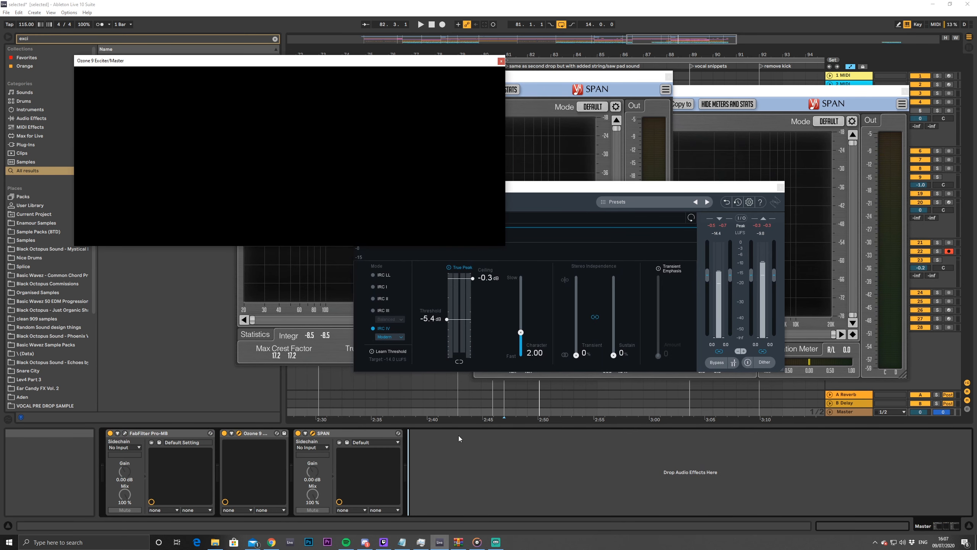
drag(447, 434, 241, 432)
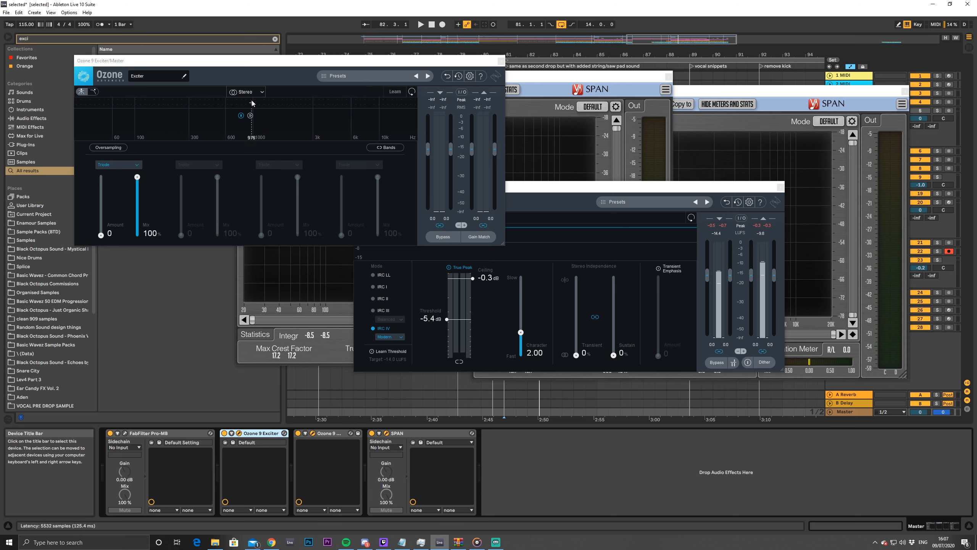
Apply the Exciter's Gentle Tape preset and, during playback, set the third band to 3.4 at 26.8% mix and the fourth to 4.2 at 45.8%
click(344, 77)
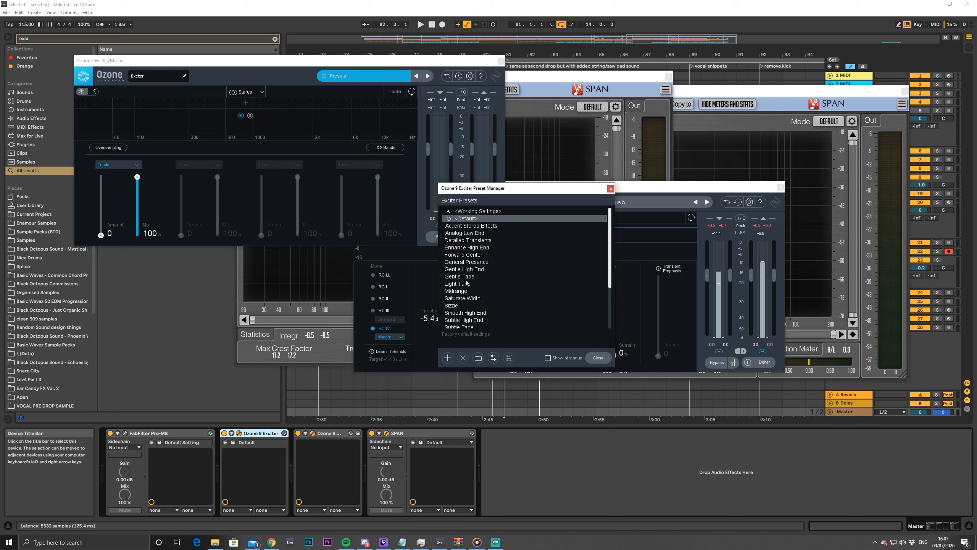
click(460, 277)
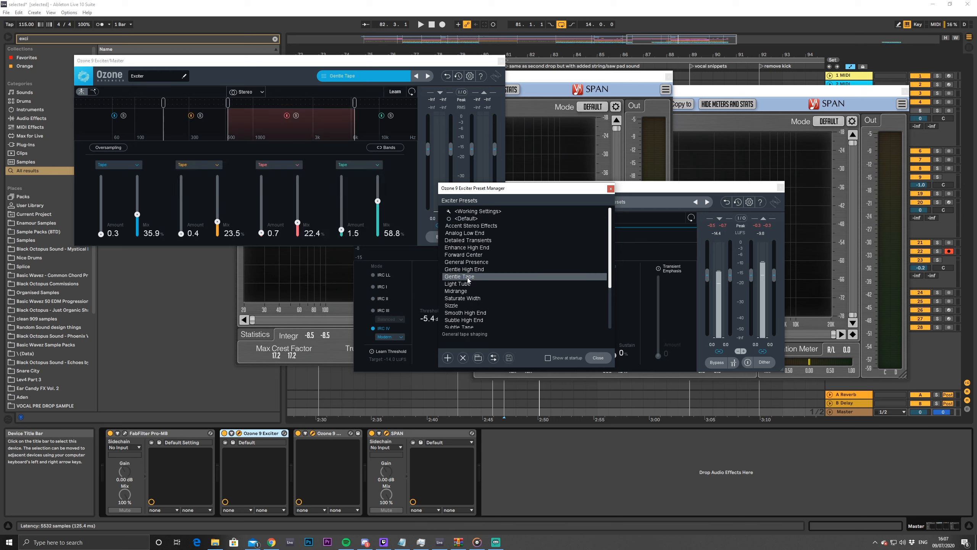
click(207, 186)
key(space)
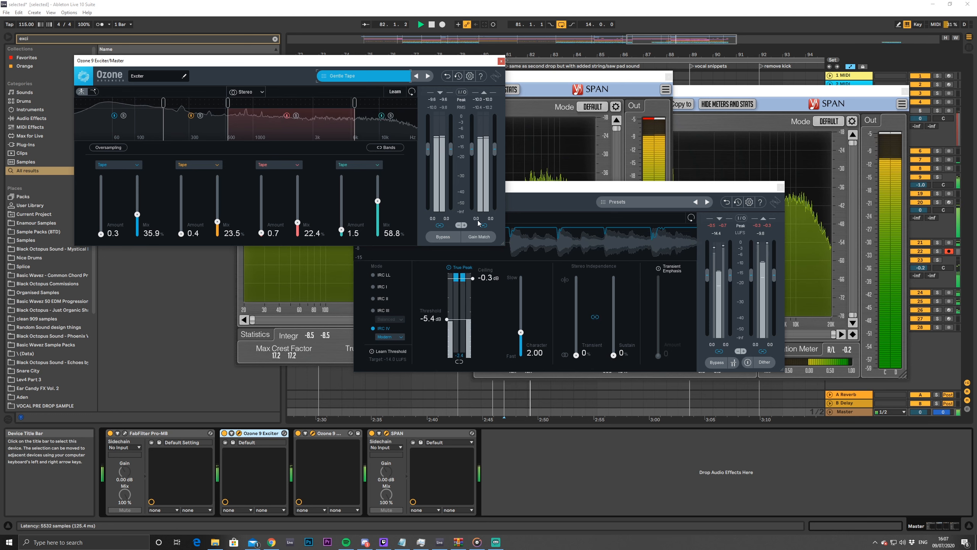
drag(633, 192, 581, 398)
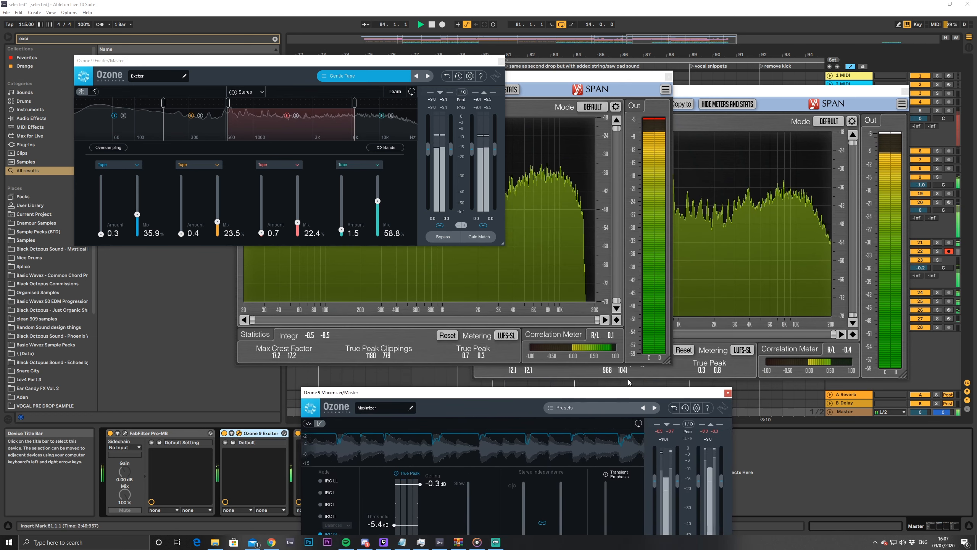
click(646, 373)
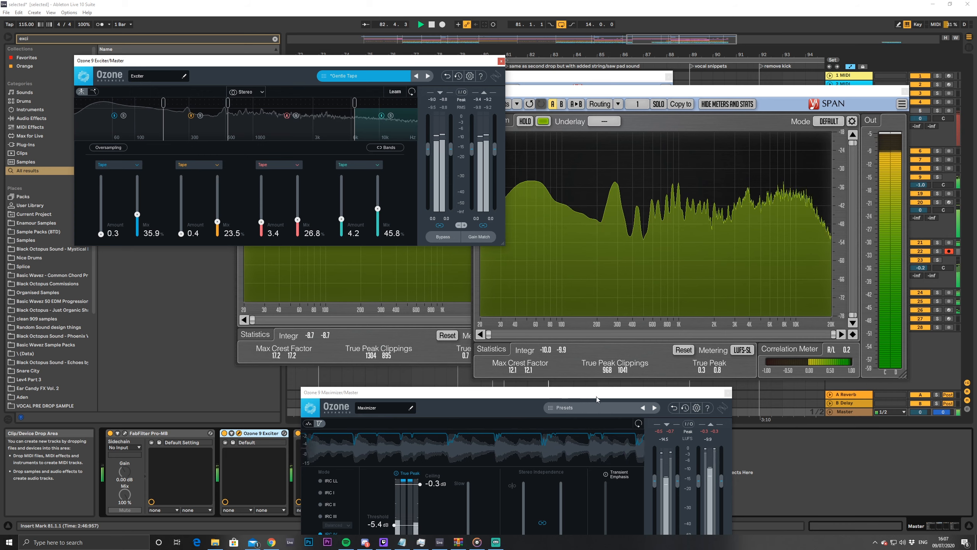
Search the browser for "pro-l 2", load FabFilter Pro-L 2 onto the Master and place it directly before SPAN
click(275, 39)
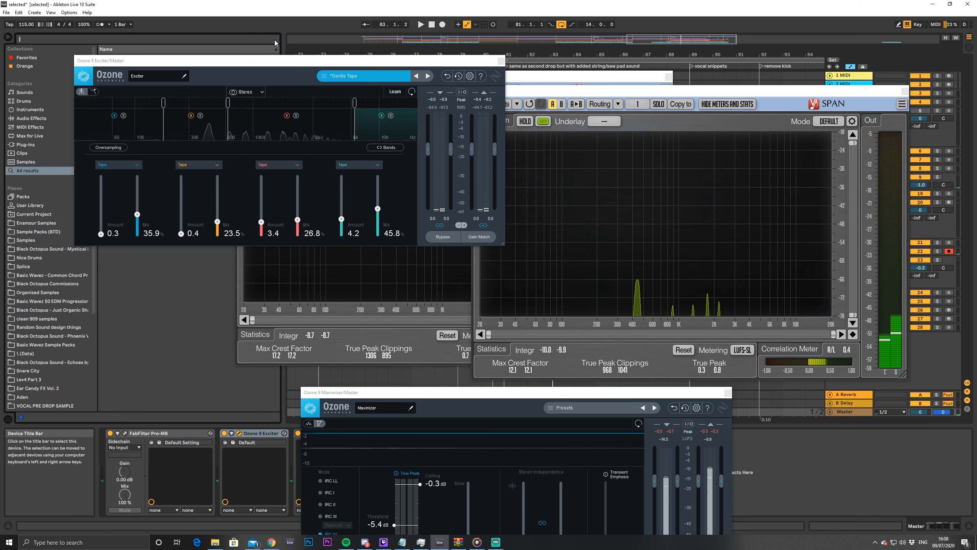
text(pro-l2)
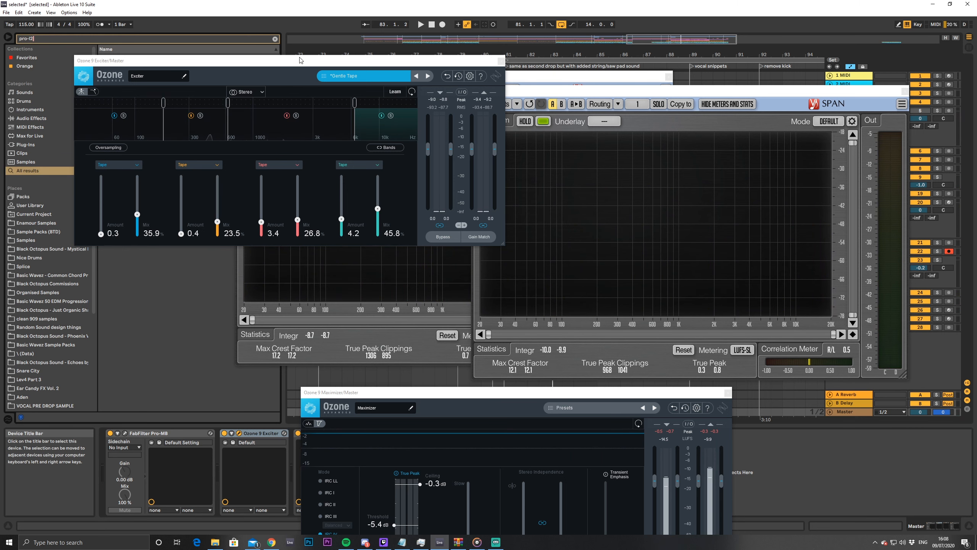
drag(300, 60, 428, 62)
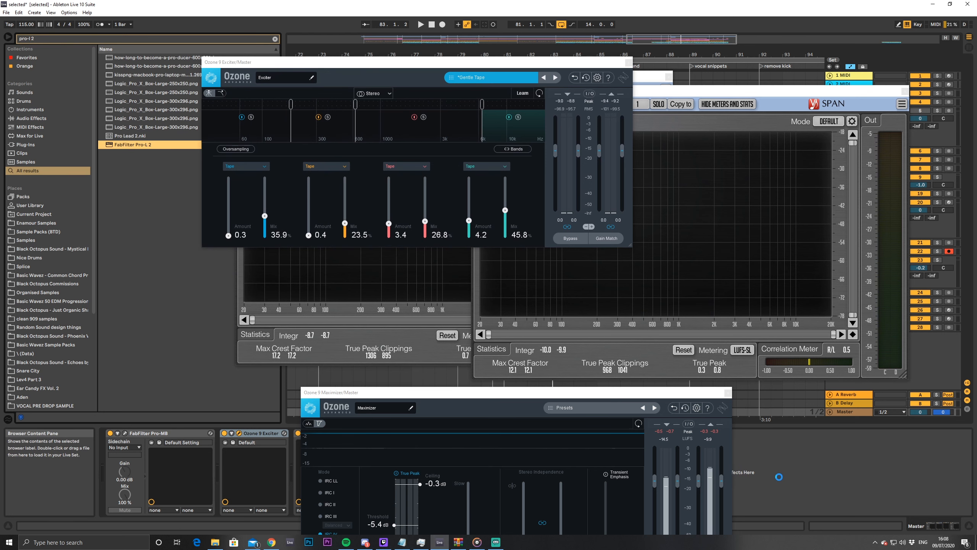
drag(665, 395, 495, 472)
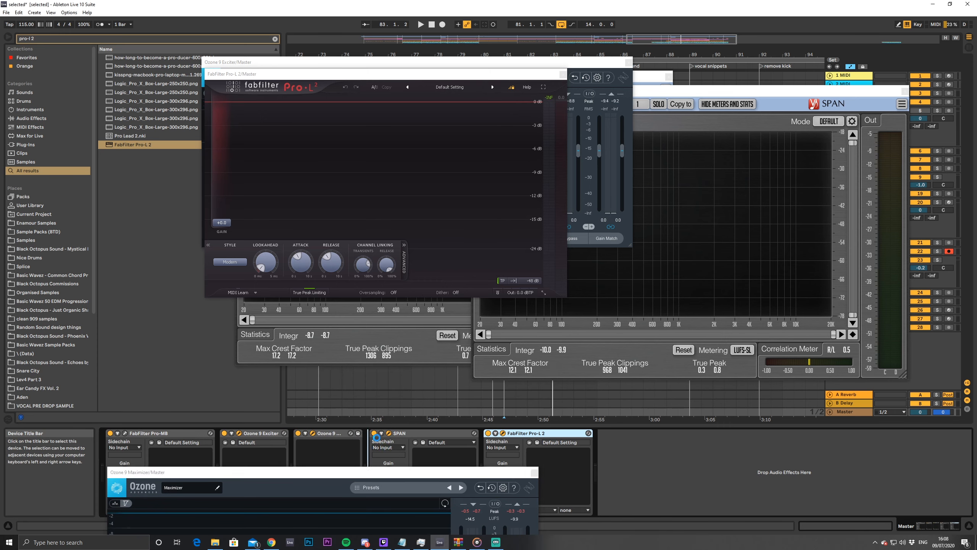
drag(376, 437, 377, 436)
Load Pro-L 2's Potentially Super Loud preset and raise its gain to just under 2 dB while playing the drop
click(441, 89)
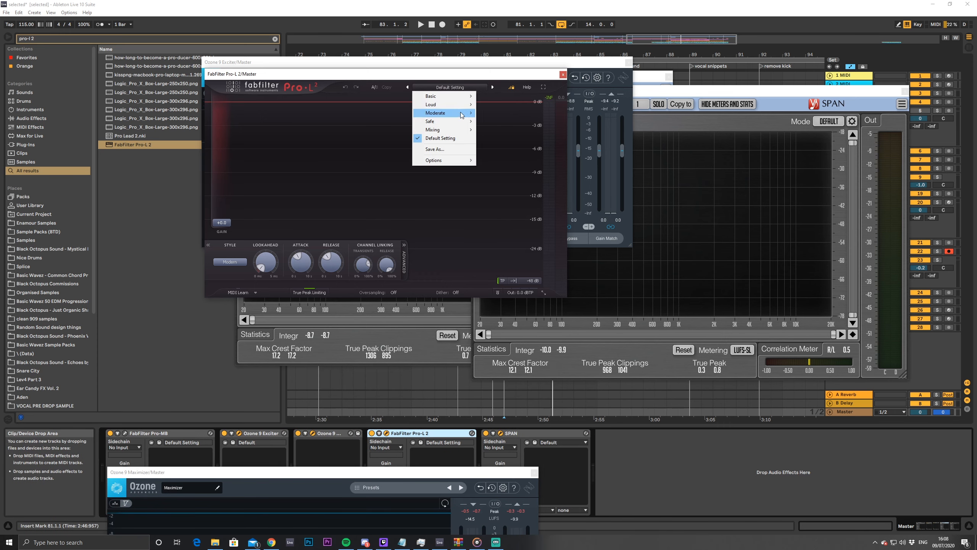
mouse_move(466, 108)
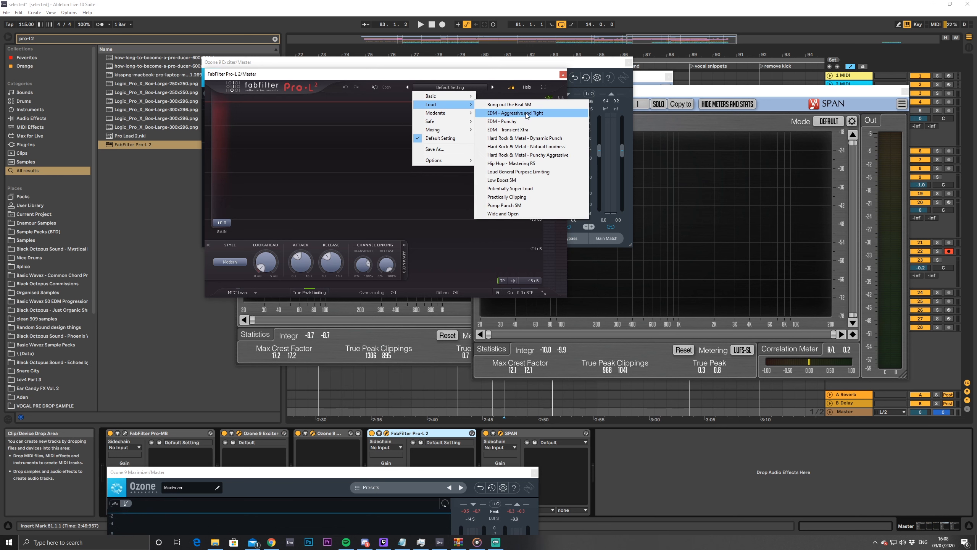
click(539, 189)
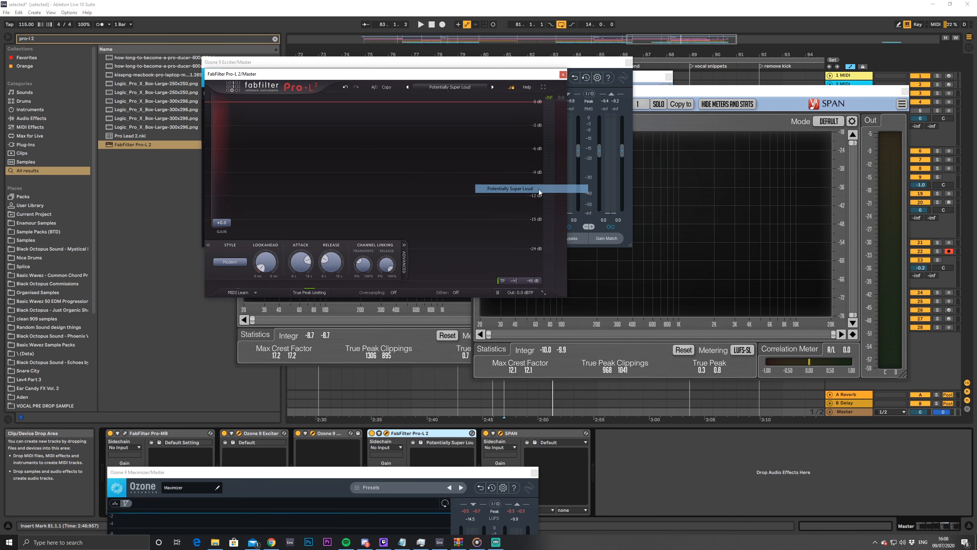
key(space)
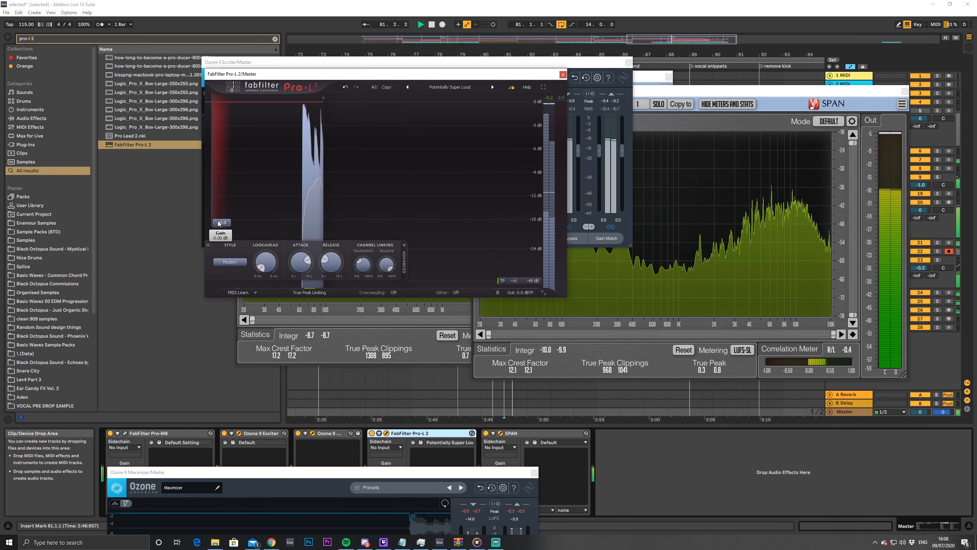
drag(221, 222, 221, 215)
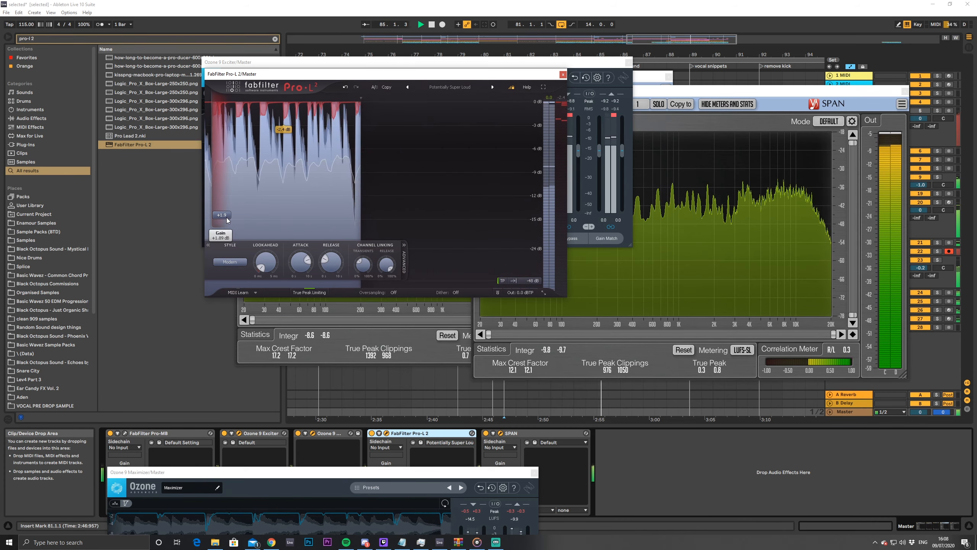
drag(227, 217, 227, 219)
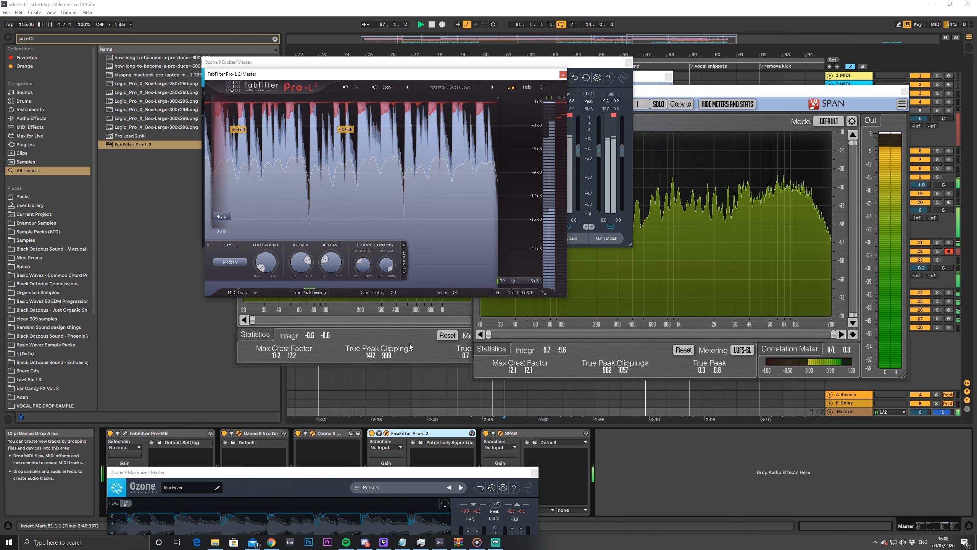
Bring the Ozone Maximizer fully into view and close the Pro-L 2, Exciter and both SPAN windows
drag(412, 477, 504, 316)
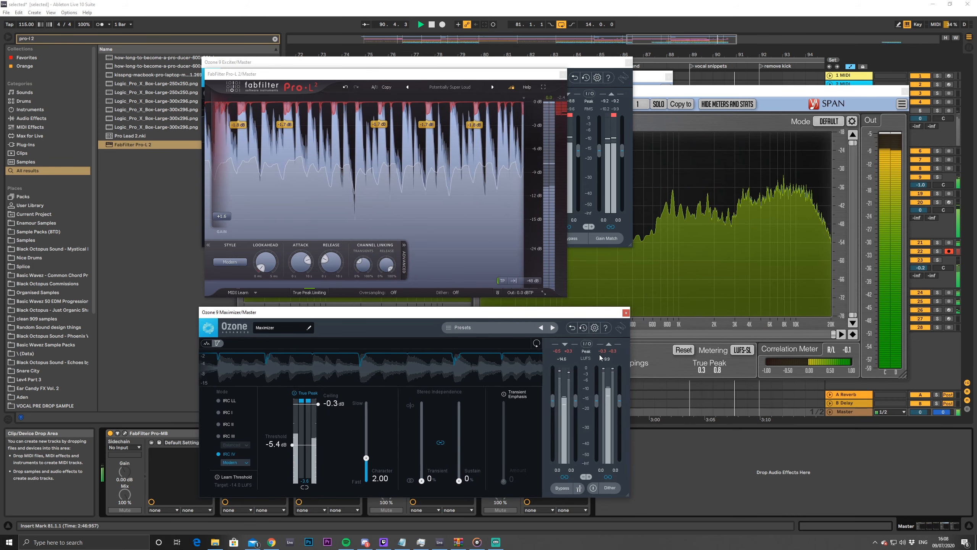
click(563, 74)
click(629, 61)
click(903, 92)
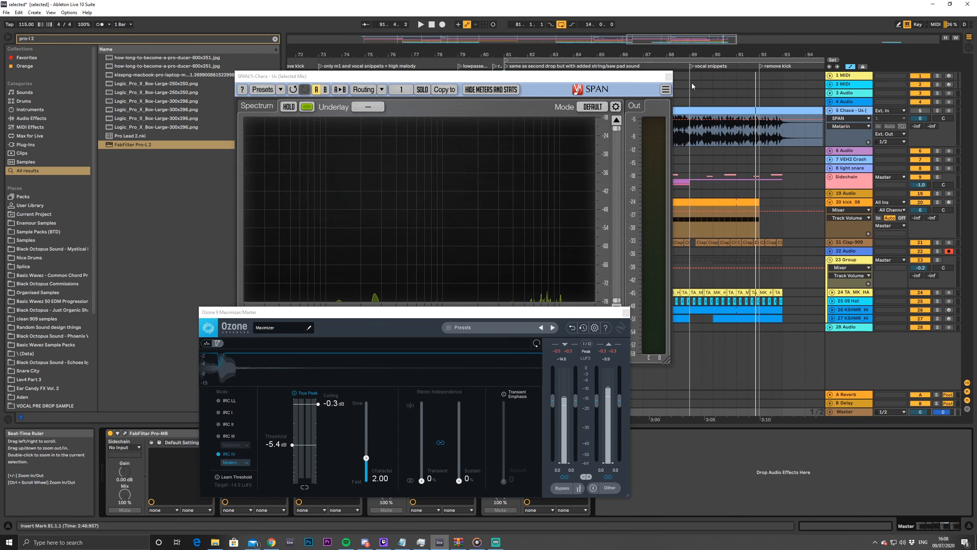
click(669, 77)
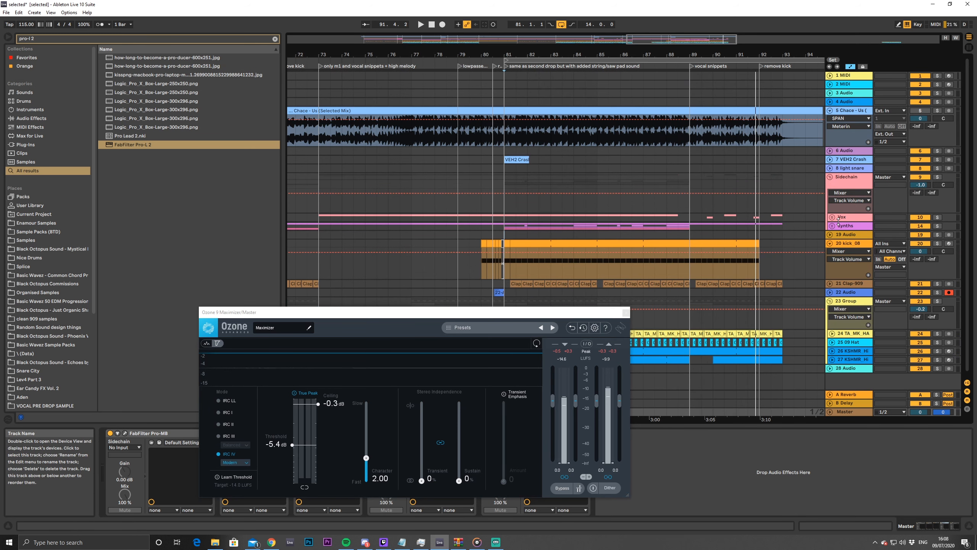
Unfold the Synths group inside Sidechain and play the drop from 81.1.1 to hear its synth tracks
click(832, 225)
scroll(629, 232, down, 2)
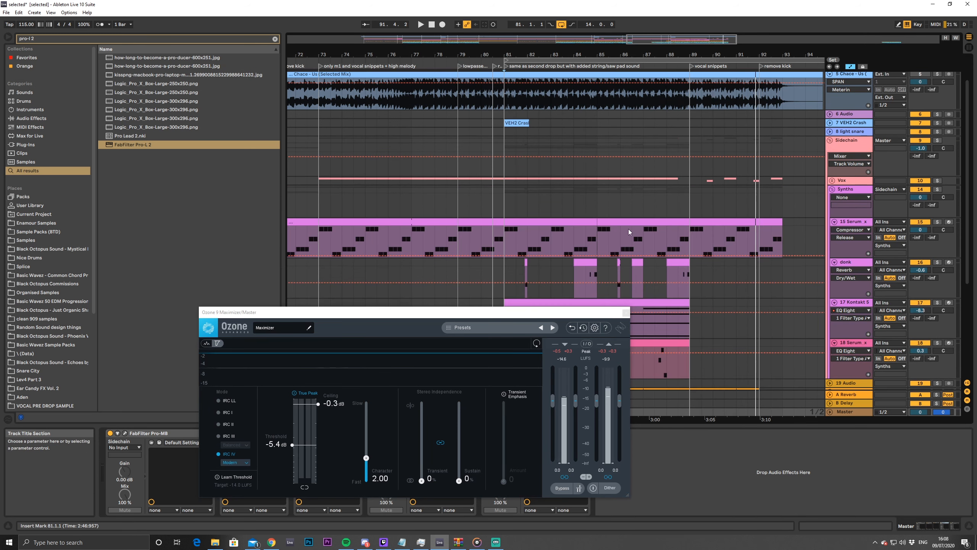
click(505, 240)
key(space)
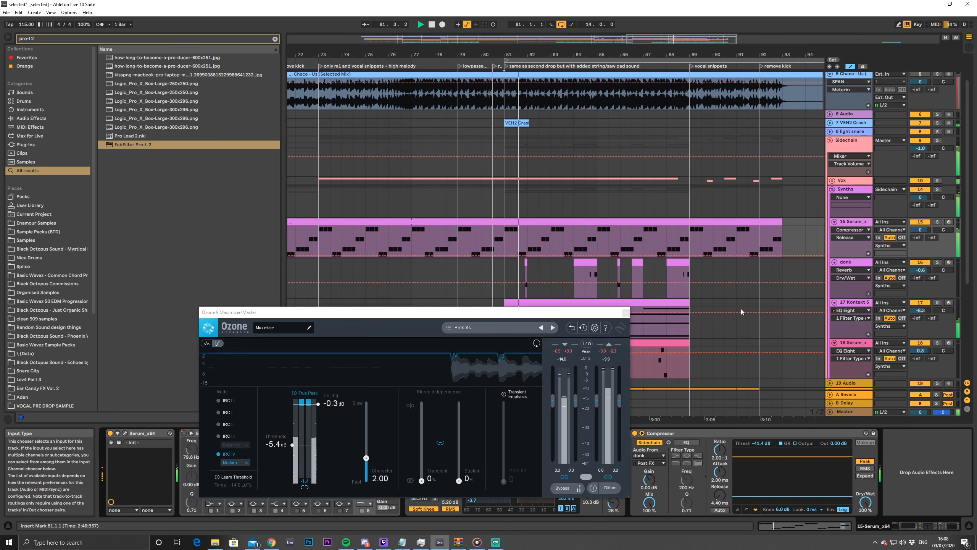
Move the Maximizer window clear of the track headers, solo the 15 Serum track and play the drop from 81.1.1
drag(424, 312, 355, 167)
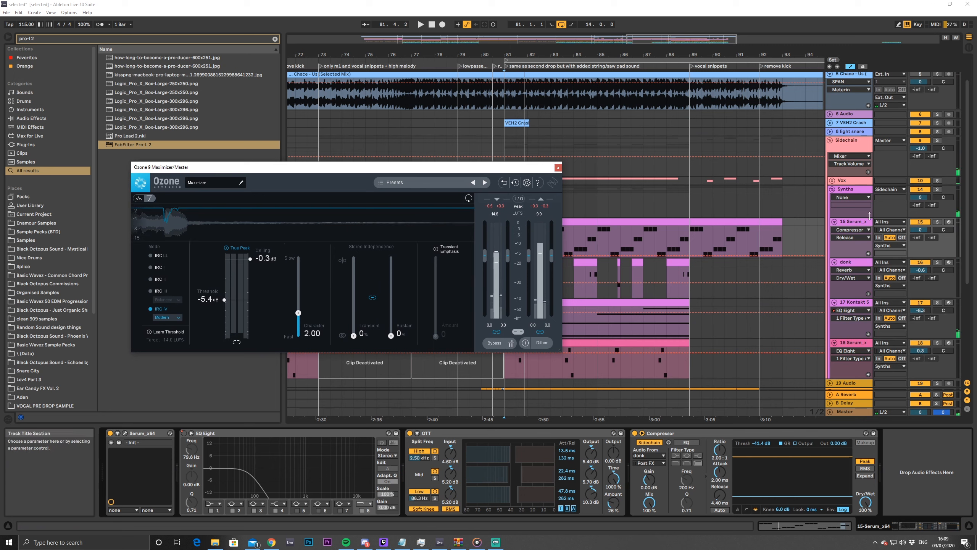
click(938, 222)
key(space)
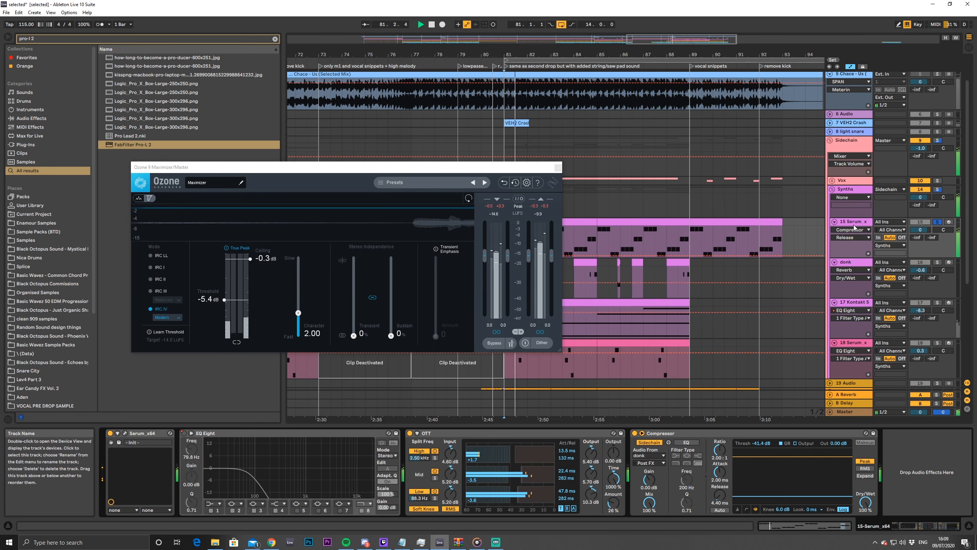
Search the browser for "glue" and load the Glue Compressor at the end of the 15 Serum track's device chain
click(274, 39)
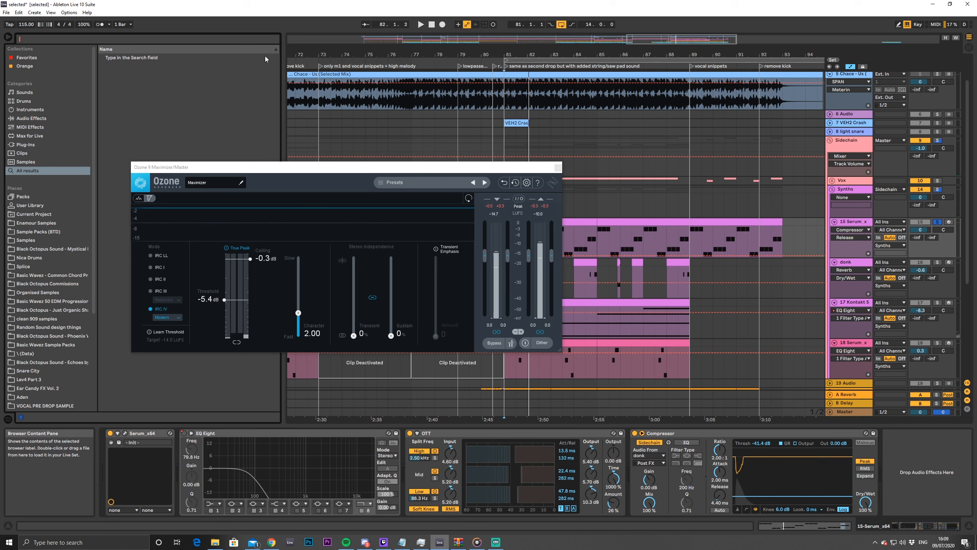
text(glue)
click(151, 60)
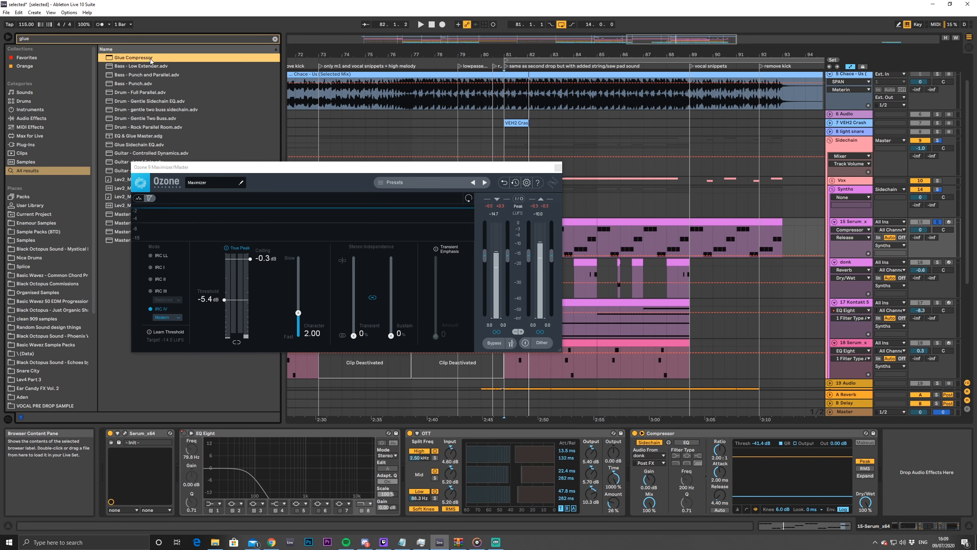
Play the soloed Serum, set the Glue Compressor's makeup to 2.06 dB, and try soft clipping on and off
key(space)
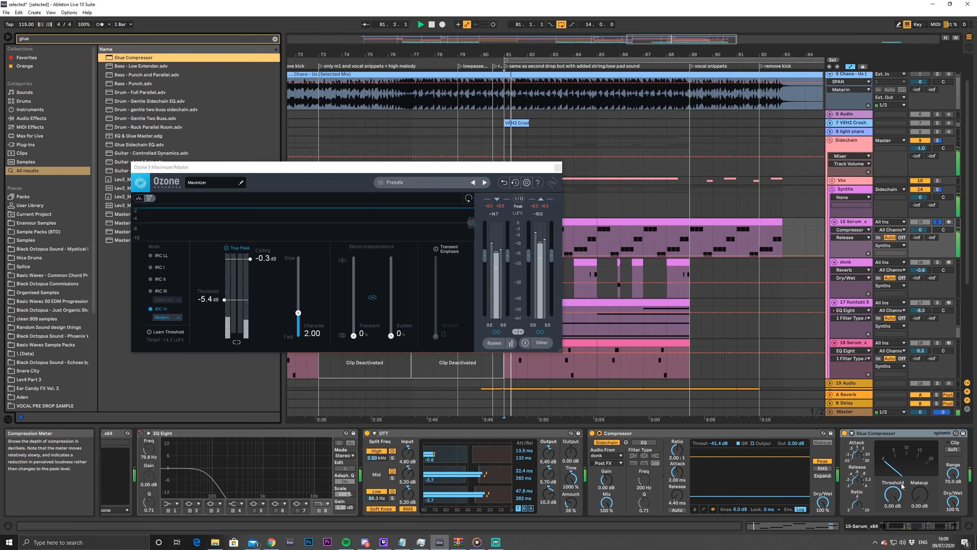
drag(920, 495, 920, 486)
click(953, 449)
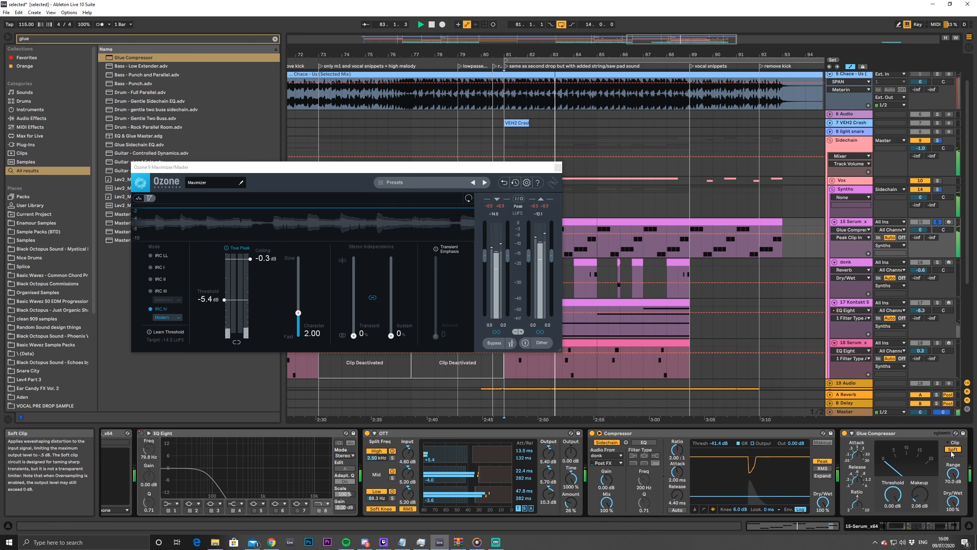
click(953, 450)
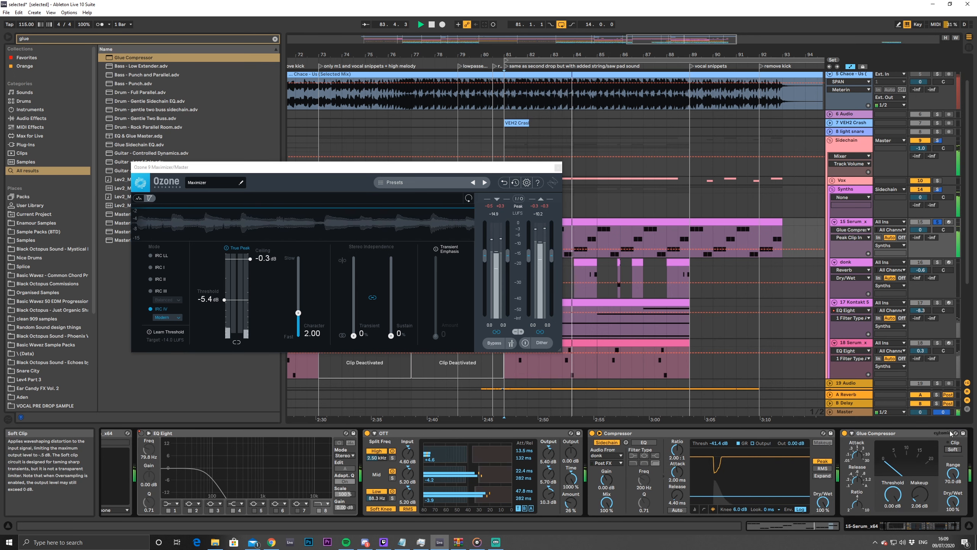
Unsolo 15 Serum, restart the drop and raise the Glue Compressor's makeup gain to 2.54 dB against the full mix
click(938, 222)
key(space)
key(space)
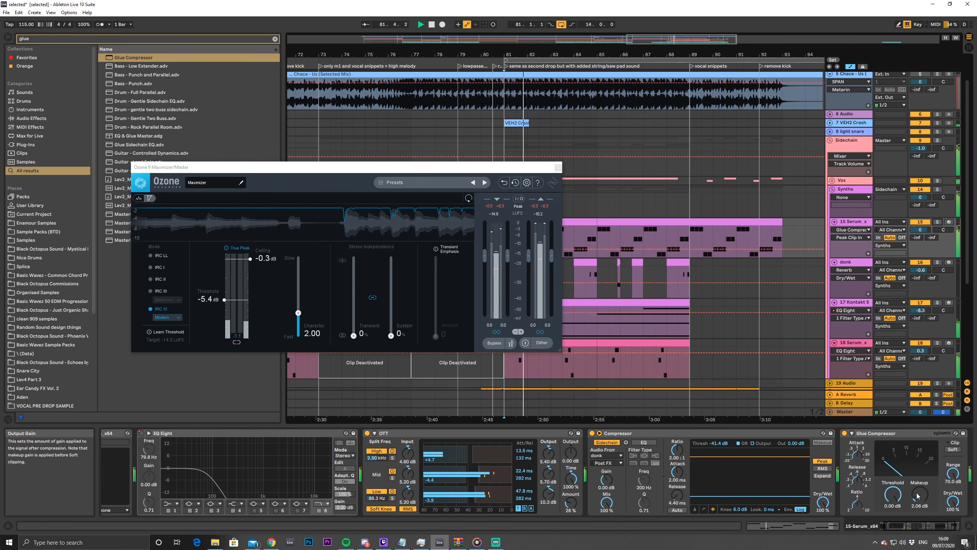
mouse_move(919, 496)
mouse_down()
mouse_move(919, 483)
mouse_move(919, 497)
mouse_up()
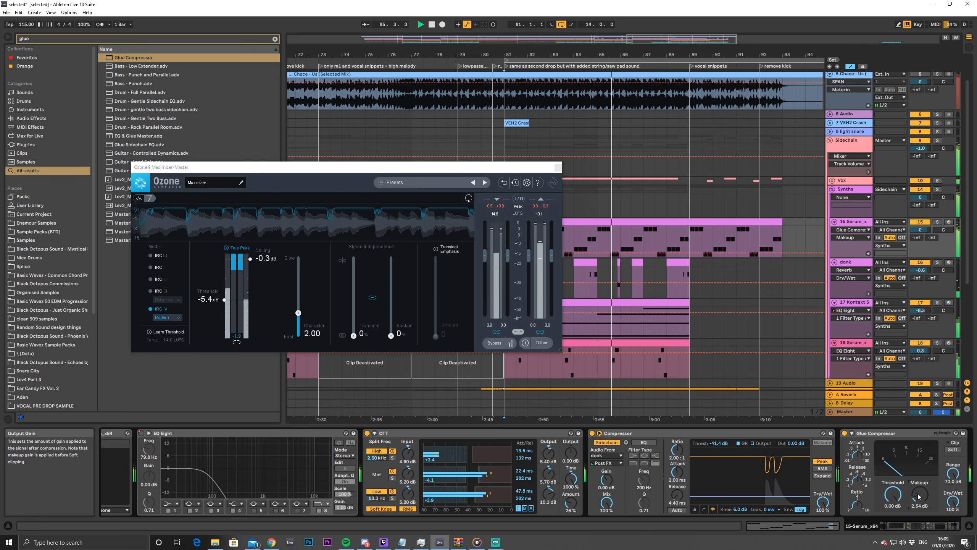
Compare the Serum with the Glue Compressor bypassed and enabled while the drop plays, and stop playback
click(845, 433)
click(845, 433)
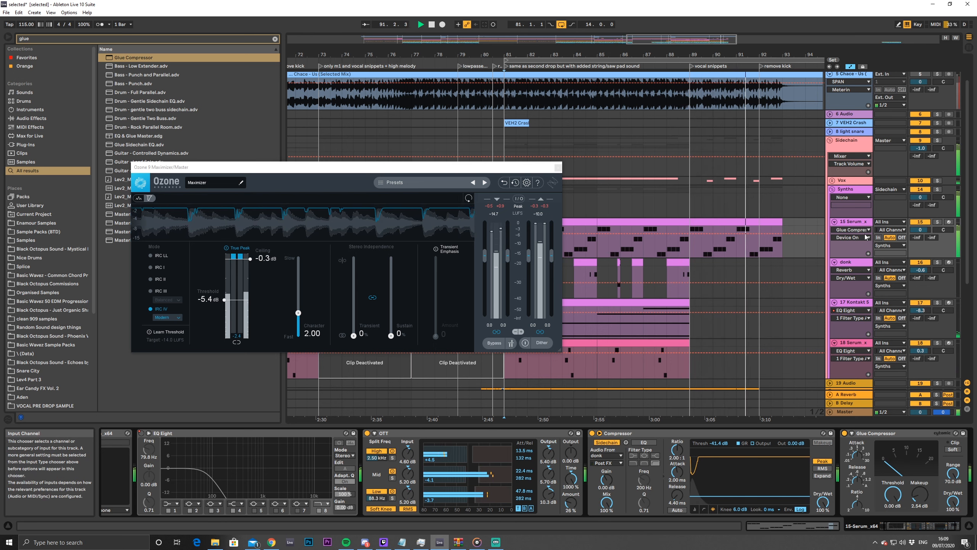
drag(690, 54, 613, 38)
key(space)
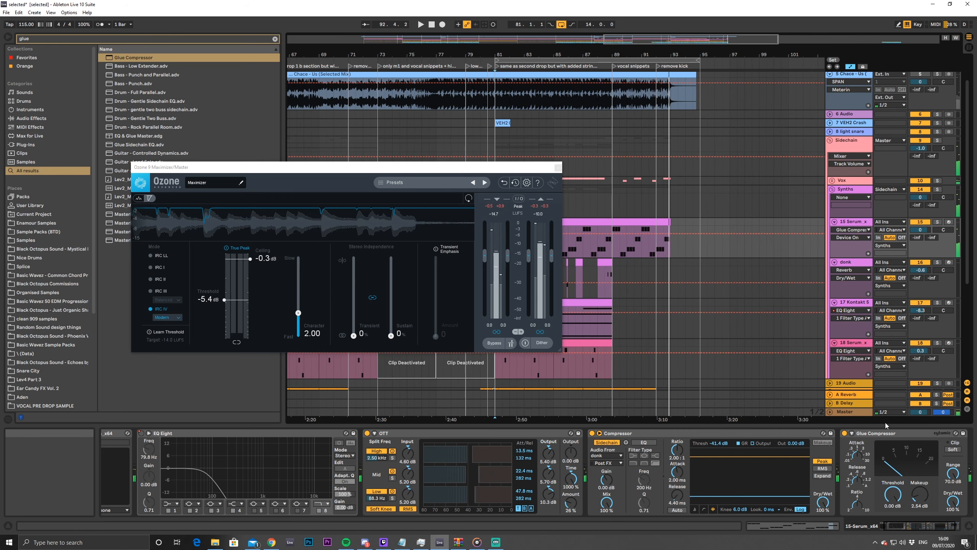
Open SPAN on the Master and play the drop from 81.1.1 to check its spectrum and integrated loudness
click(852, 412)
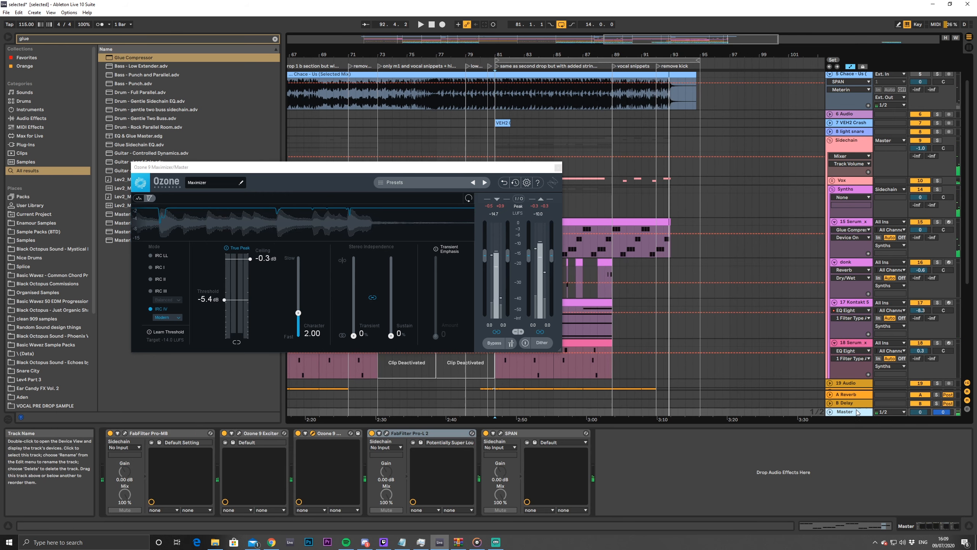
click(501, 433)
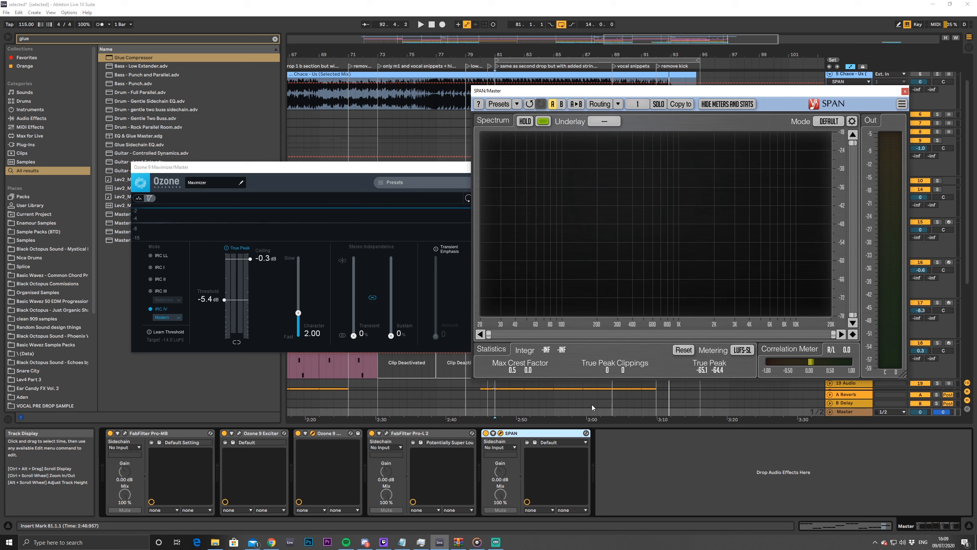
key(space)
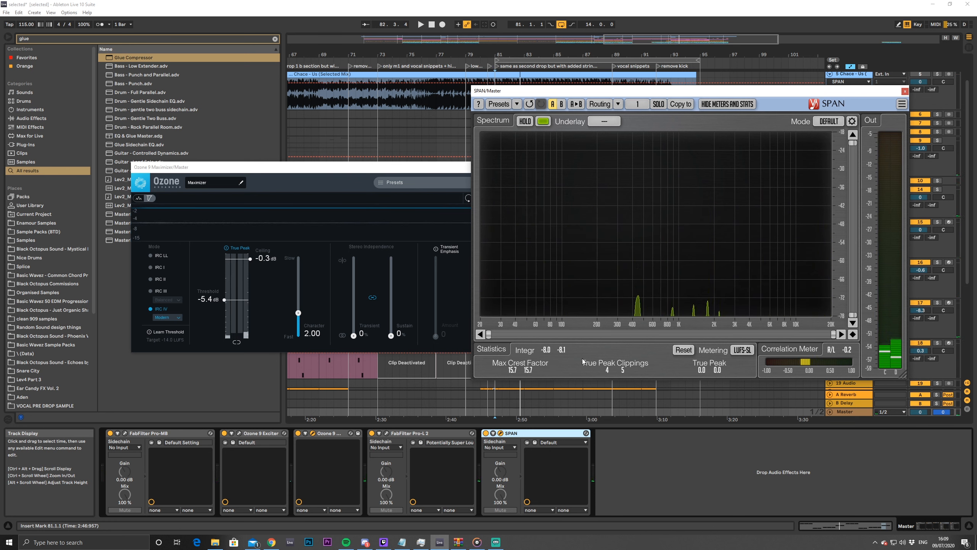
key(space)
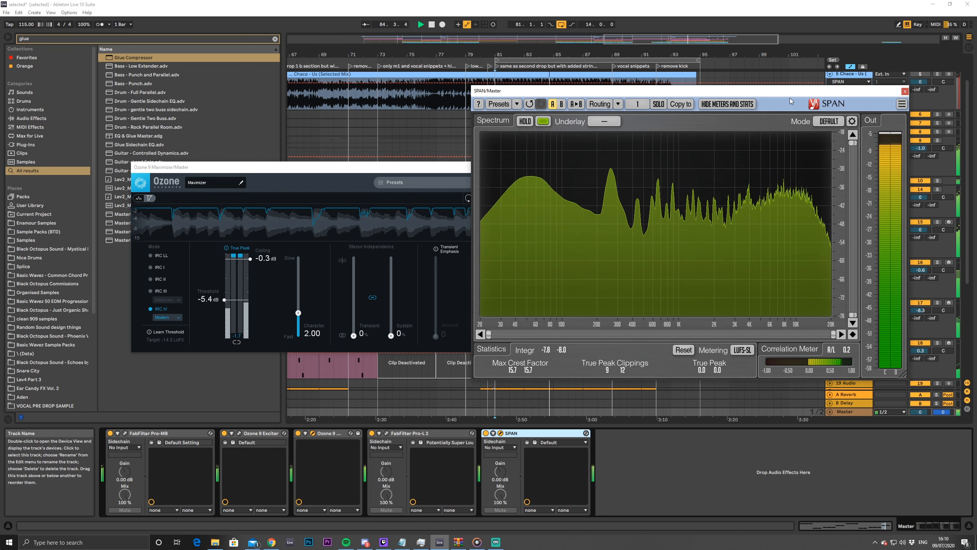
drag(779, 90, 699, 145)
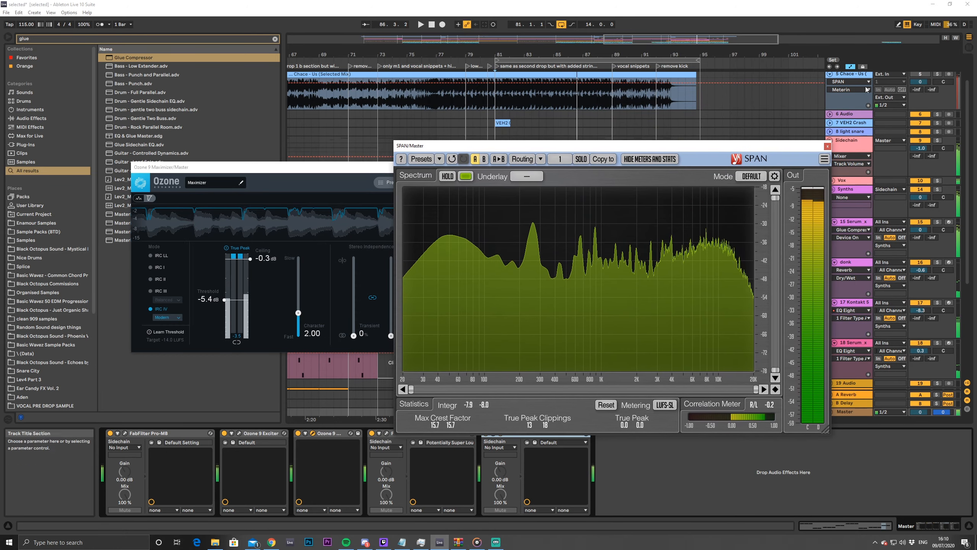
Open SPAN on the Chace - Us reference track and compare its loudness statistics with the Master's SPAN
click(851, 75)
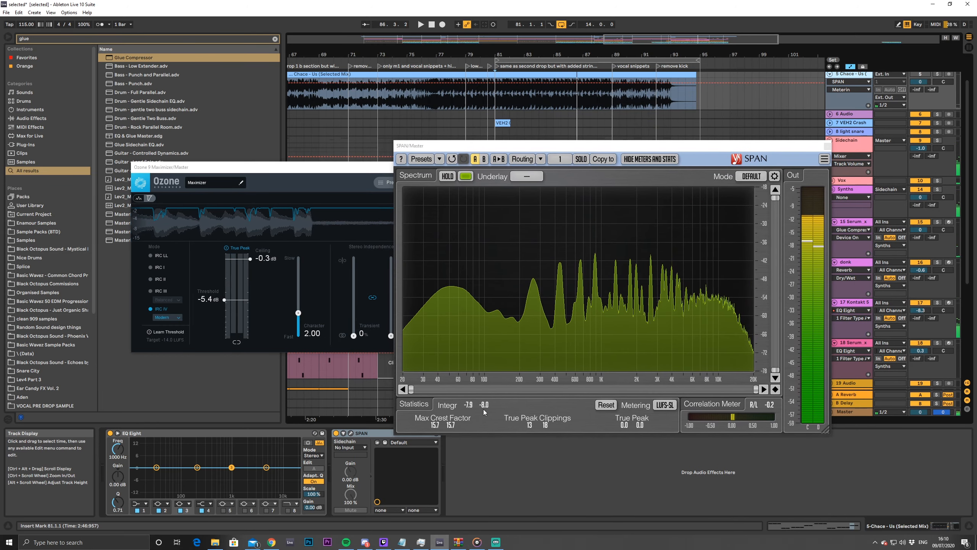
click(351, 433)
key(space)
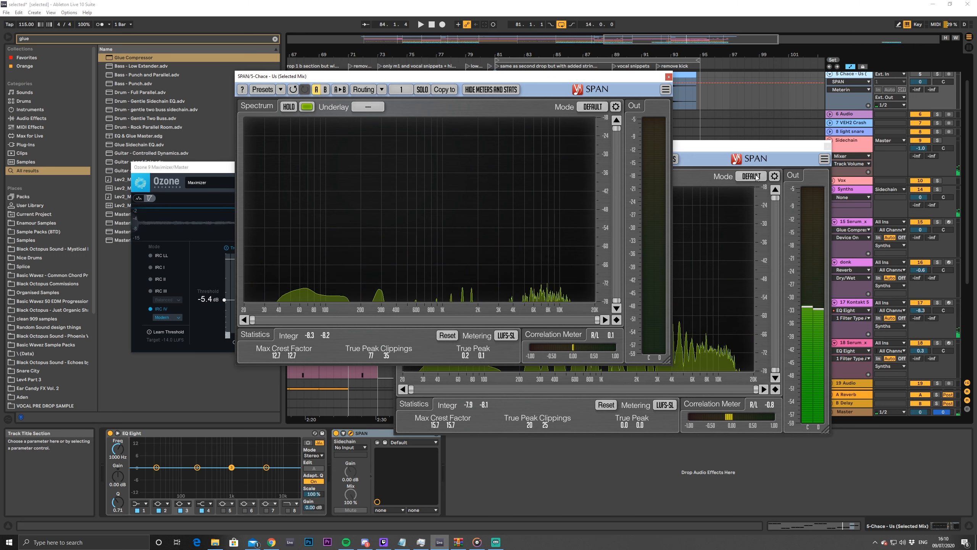
drag(820, 146, 691, 134)
Open Pro-L 2 on the Master and lower its gain to about +1.1 dB while playing the drop
scroll(713, 167, down, 8)
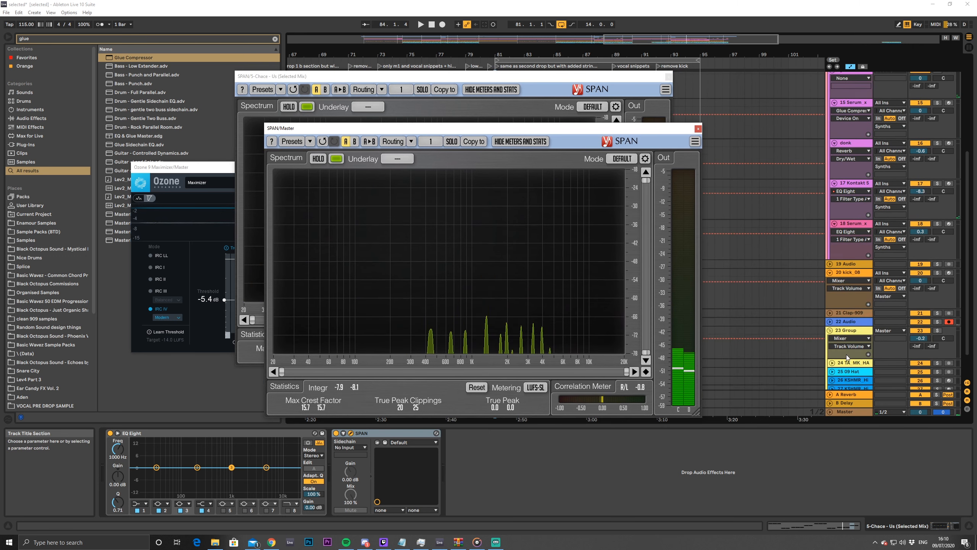
click(847, 412)
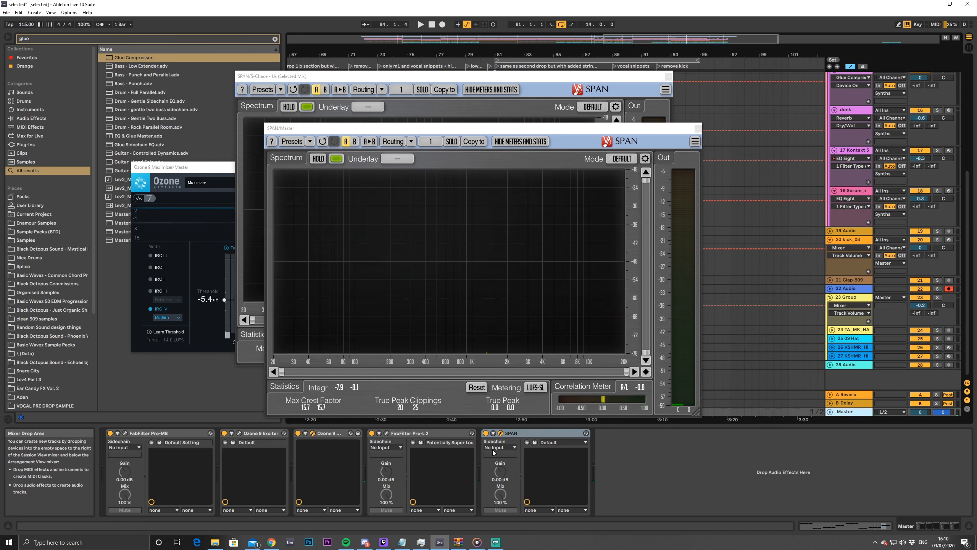
click(387, 433)
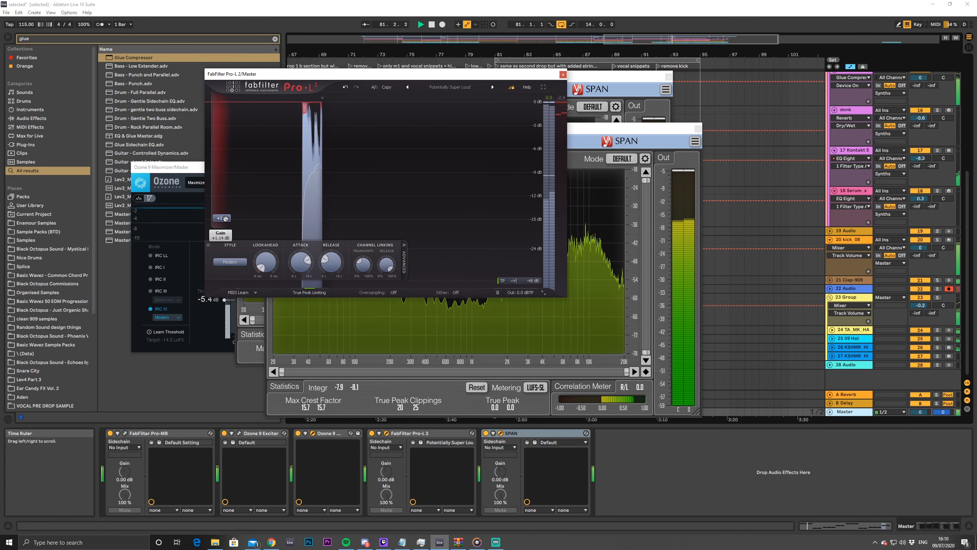
drag(226, 217, 226, 219)
Arrange the Pro-L 2 and Master SPAN windows so both SPAN spectra can be compared during playback
drag(498, 75, 833, 84)
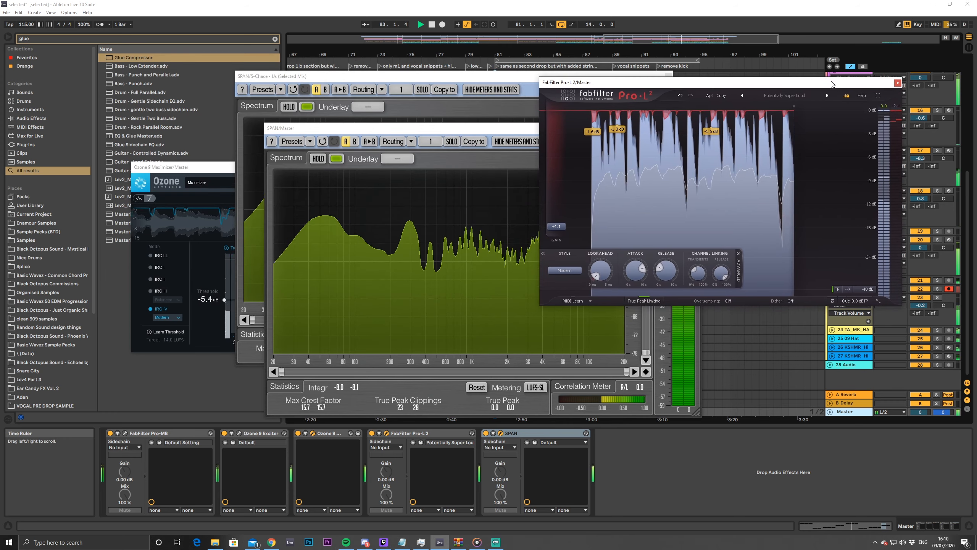
drag(409, 129, 386, 330)
key(space)
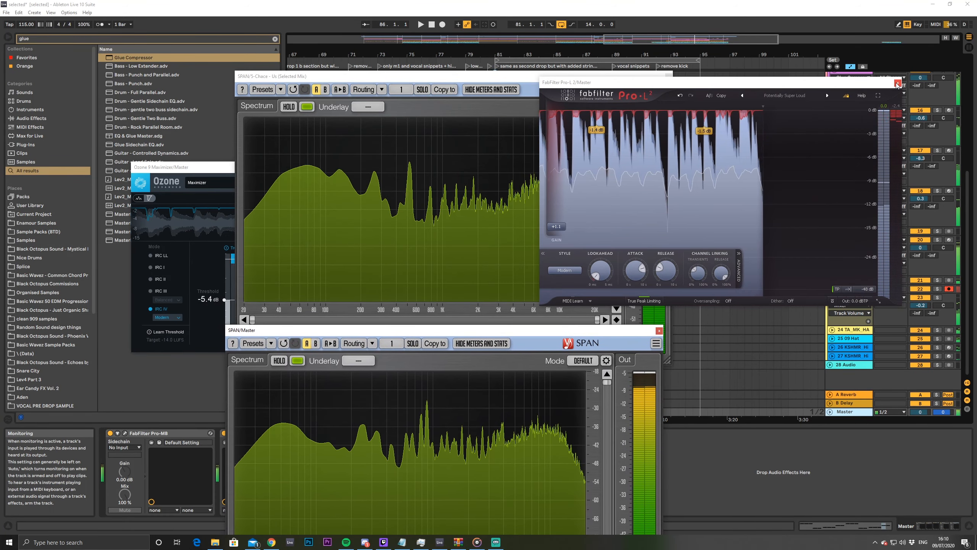
Close the Pro-L 2, both SPAN and the Ozone Maximizer windows
click(898, 84)
click(669, 77)
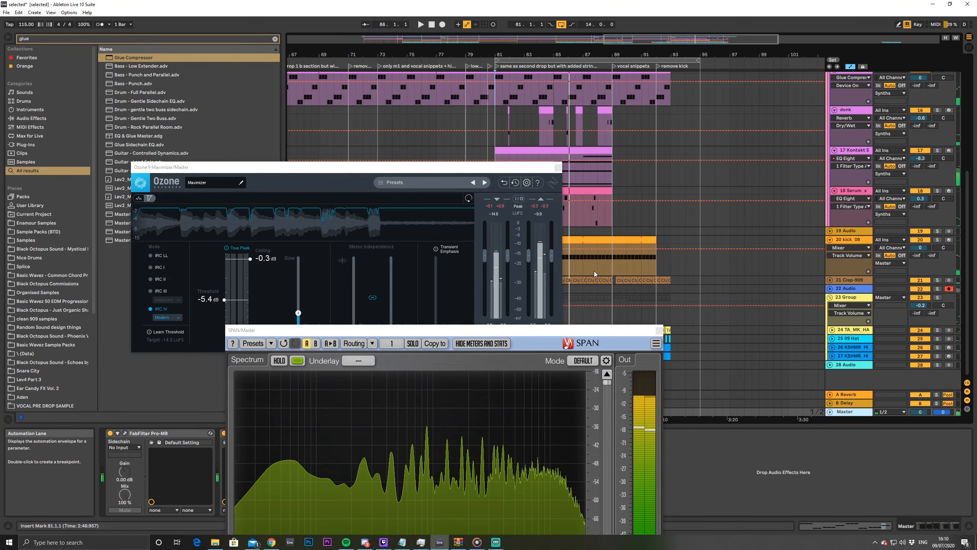
click(659, 330)
click(558, 168)
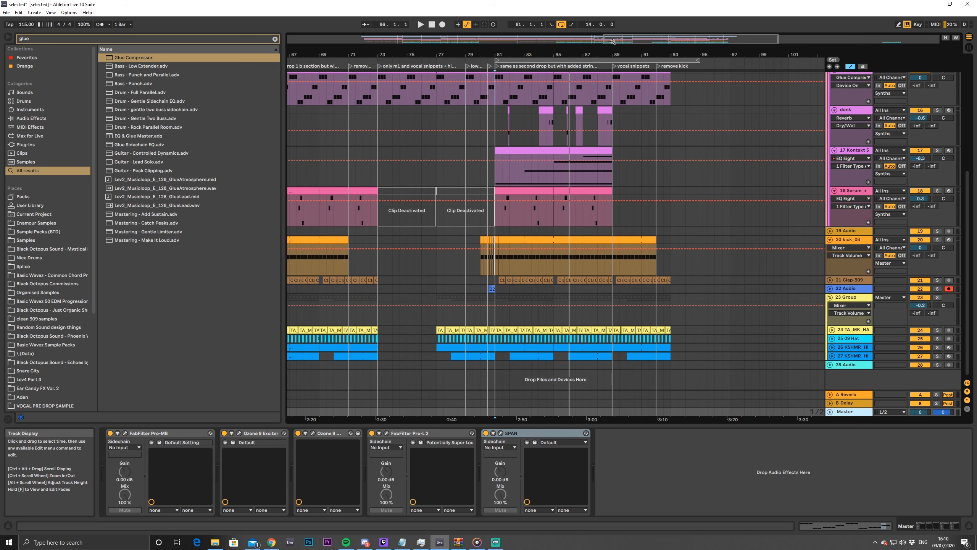
Fold all tracks, show the whole arrangement and set the playback start at 17.1.1
drag(380, 41, 381, 38)
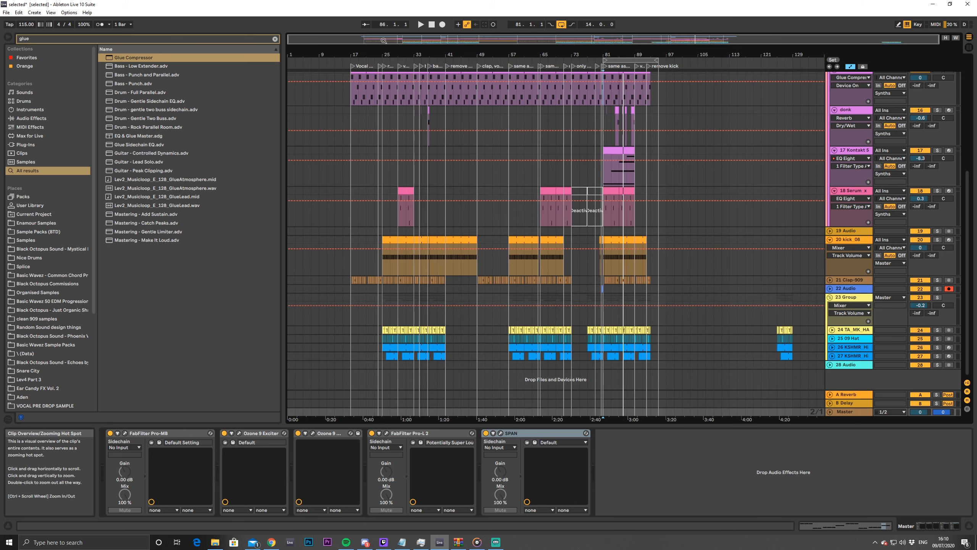
alt+click(830, 296)
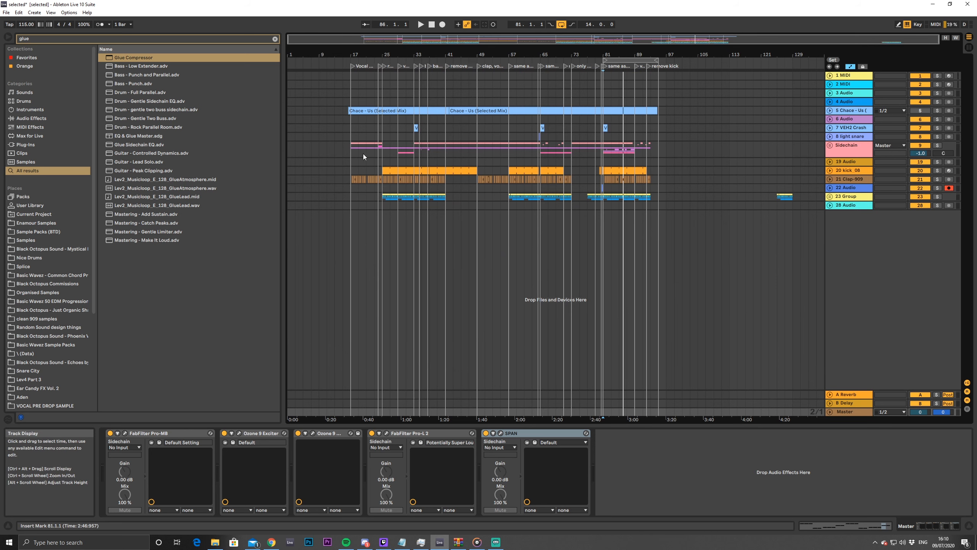
click(352, 150)
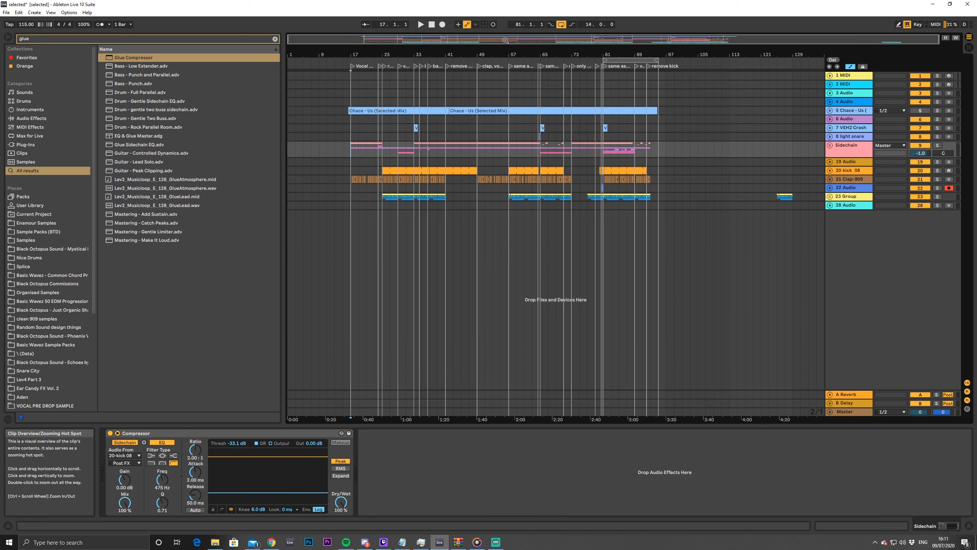
drag(505, 40, 505, 45)
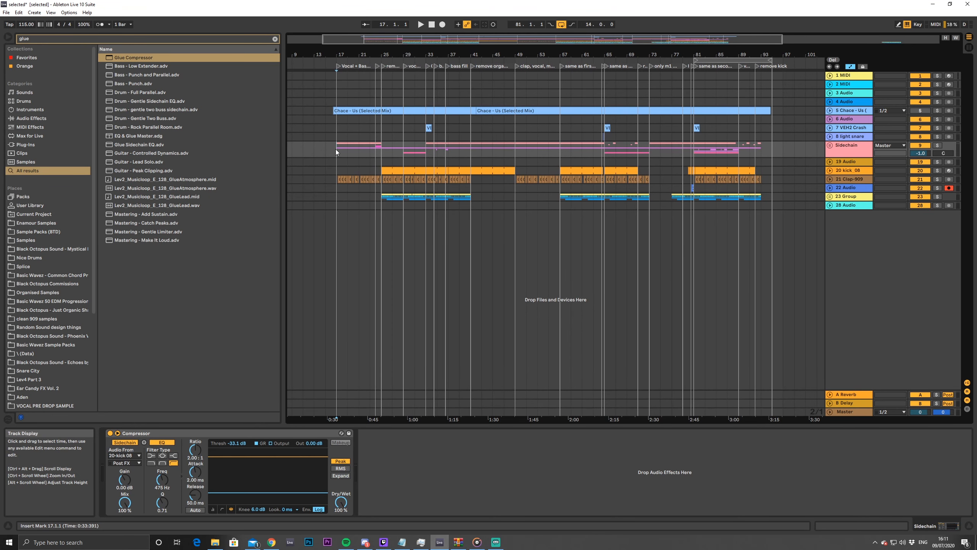
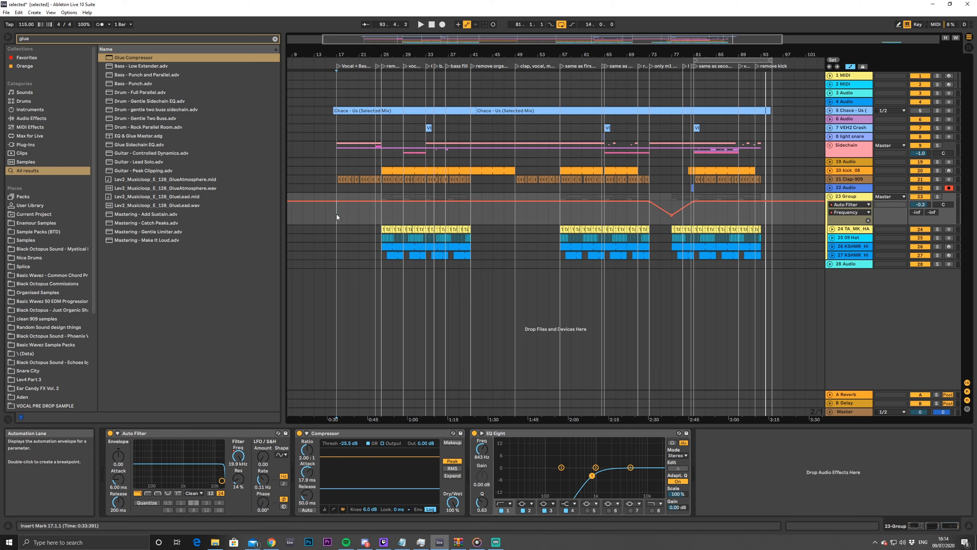
click(504, 168)
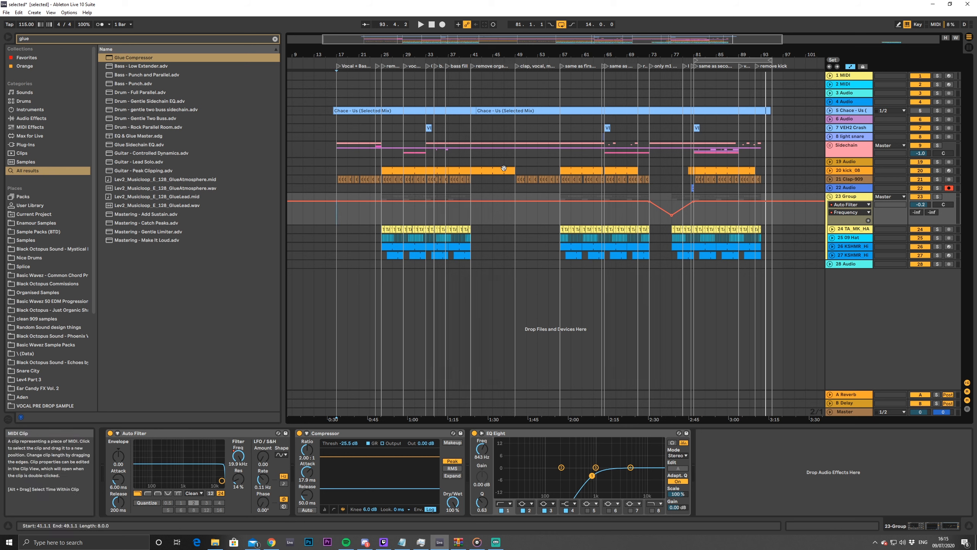